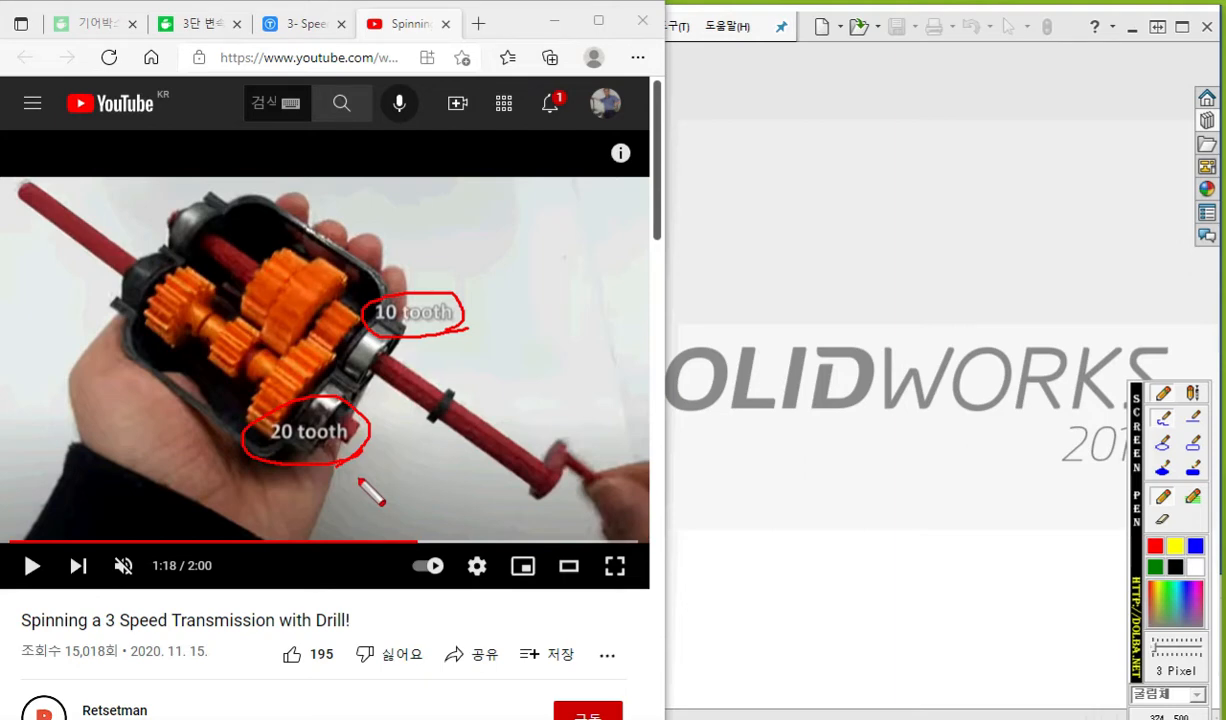
mouse_move(263, 182)
mouse_down()
mouse_move(192, 222)
mouse_move(106, 343)
mouse_move(296, 446)
mouse_move(391, 328)
mouse_move(332, 253)
mouse_move(250, 186)
mouse_up()
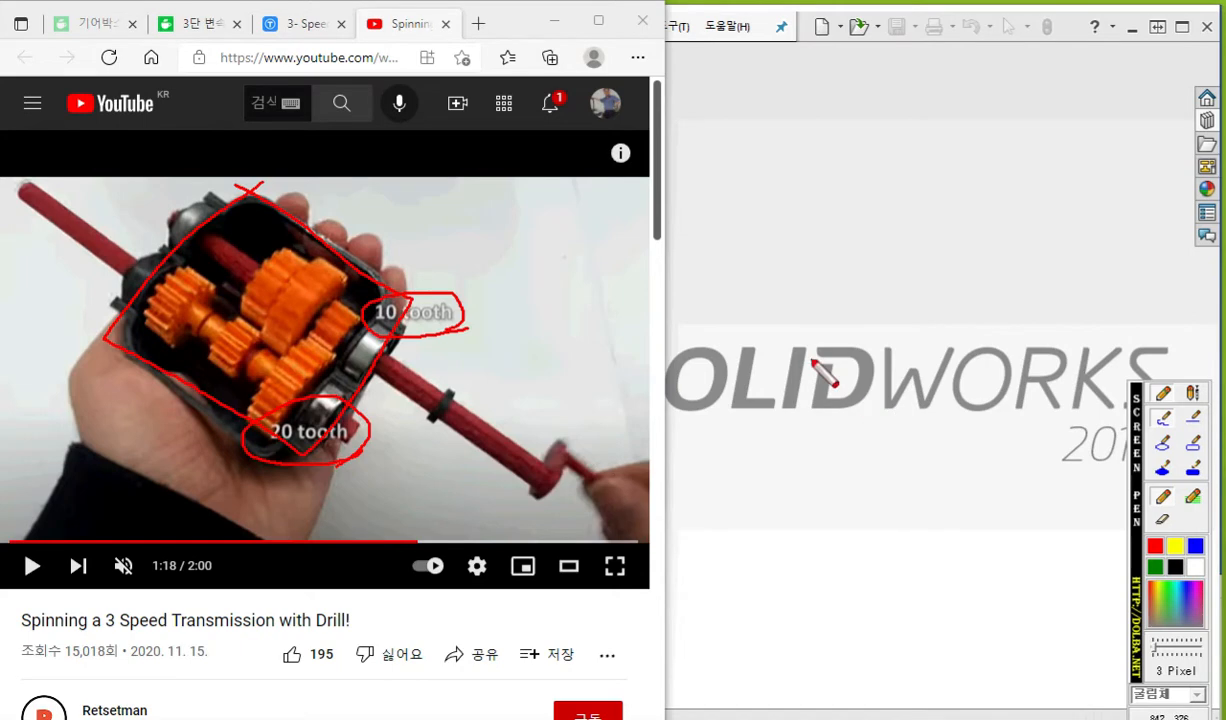
right_click(785, 338)
Switch to SOLIDWORKS, create a new document from the assembly (어셈블리) template, and maximize the window.
click(763, 295)
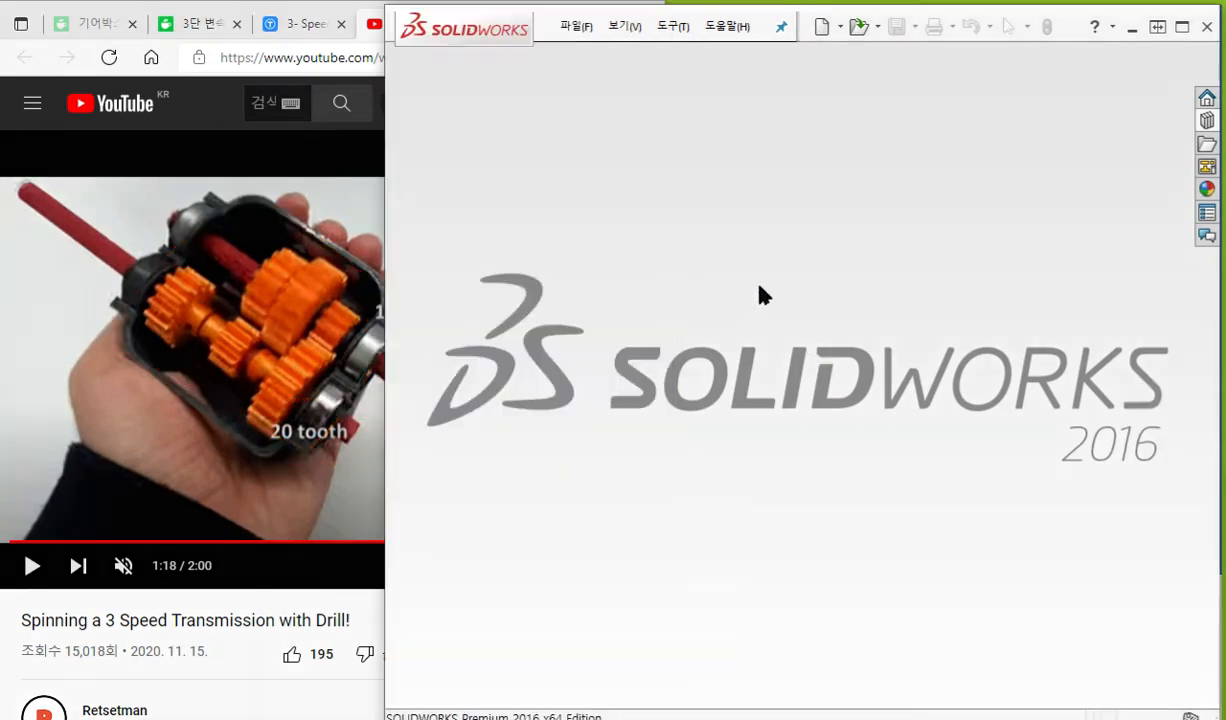
click(575, 27)
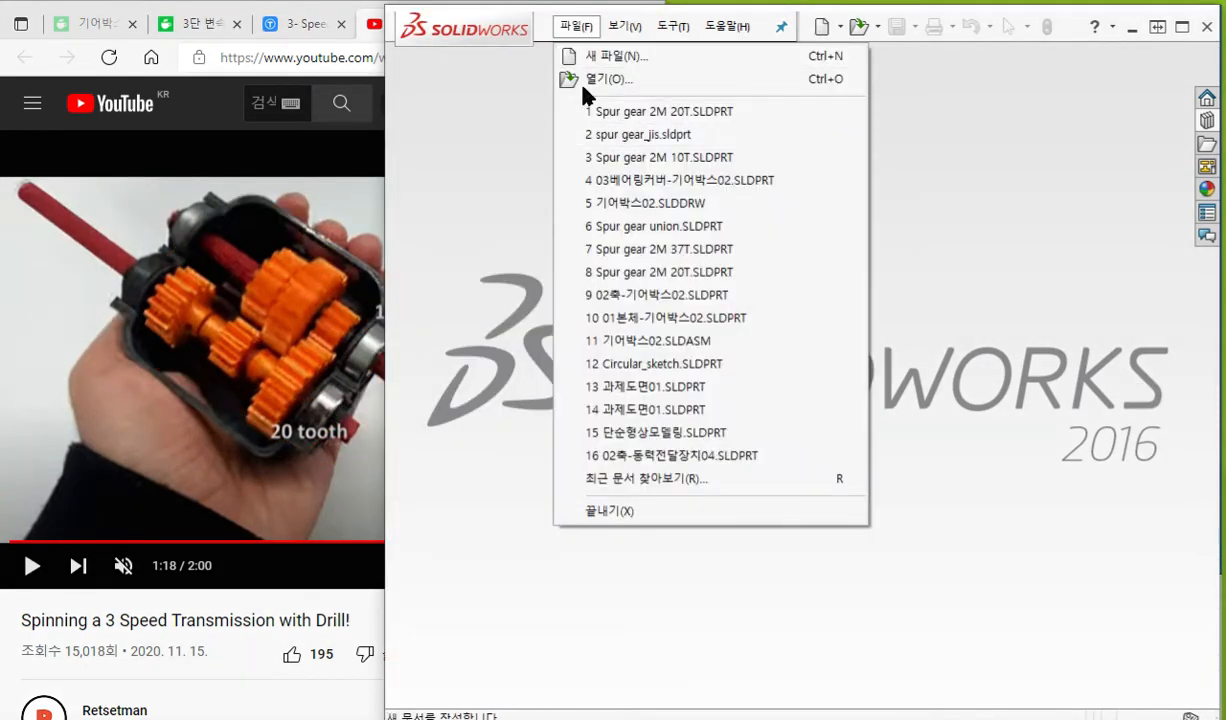
click(613, 57)
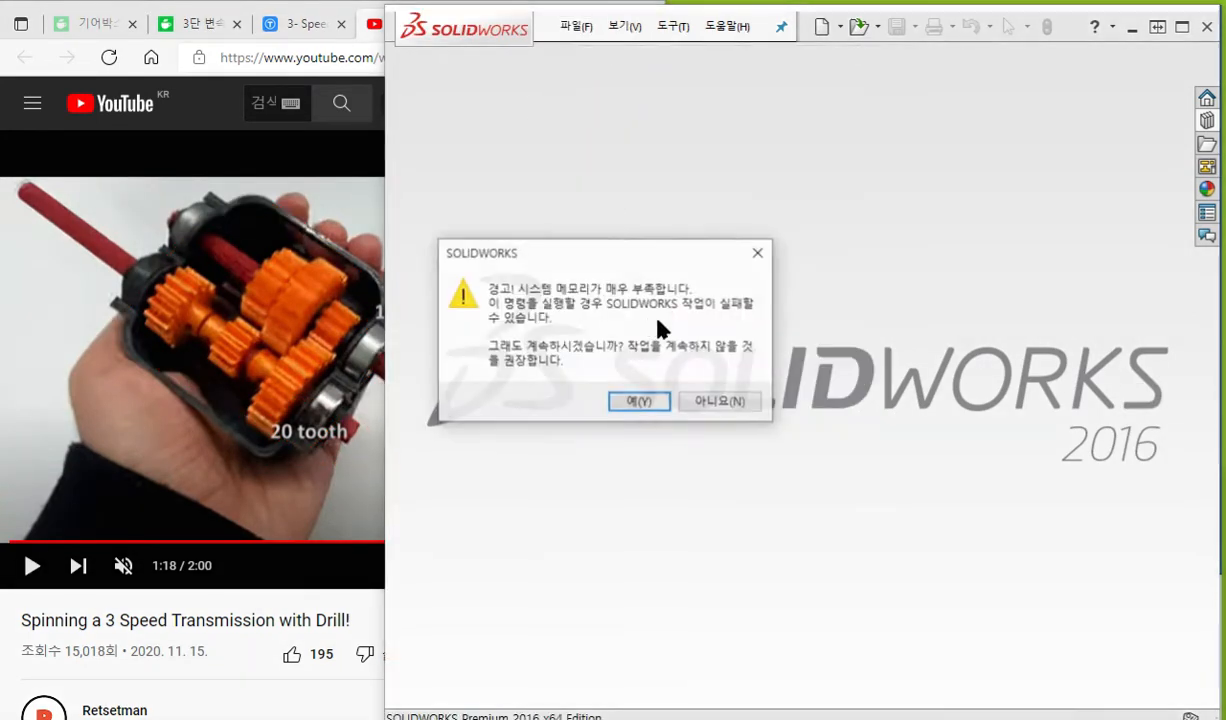
click(641, 403)
click(614, 174)
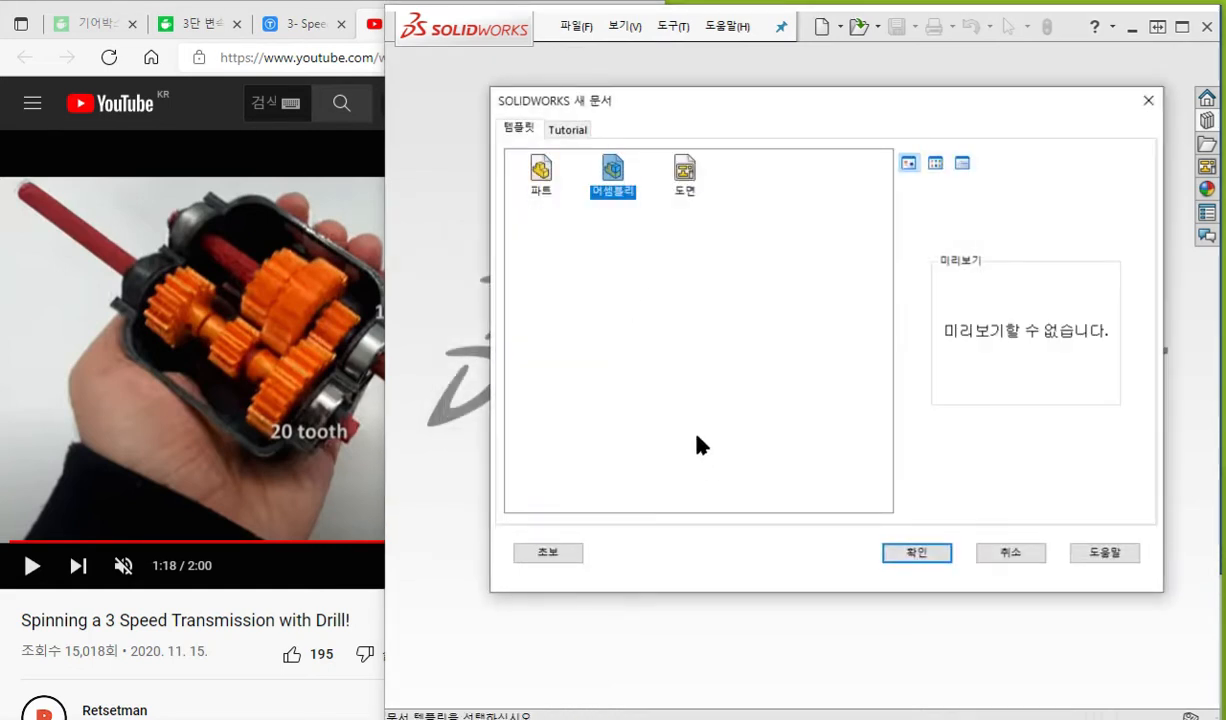
click(912, 554)
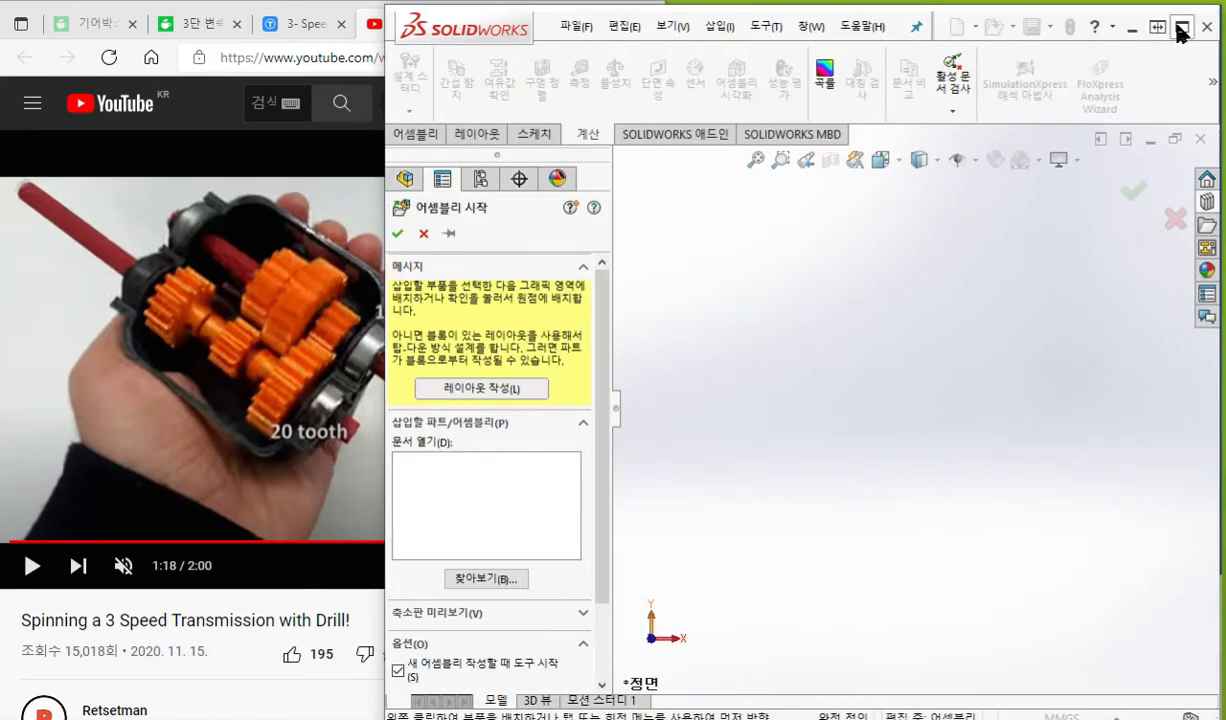
click(1181, 29)
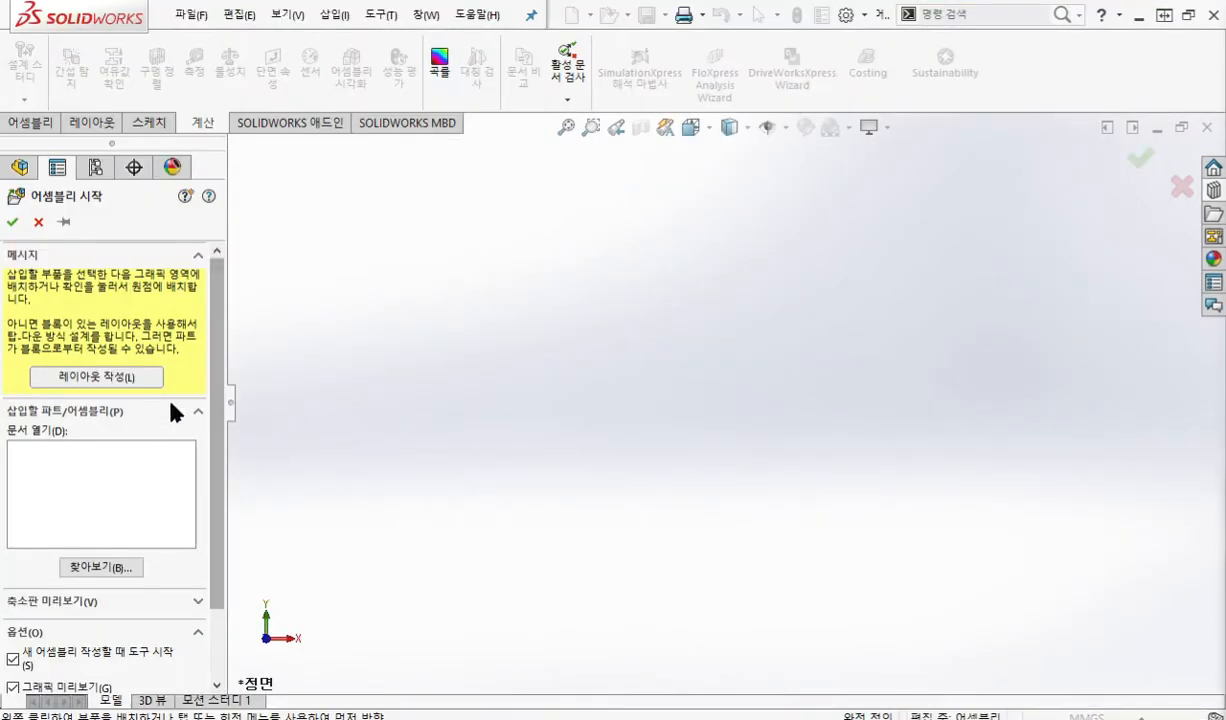
key(ctrl+shift+p)
mouse_move(150, 545)
mouse_down()
mouse_move(101, 588)
mouse_move(148, 567)
mouse_up()
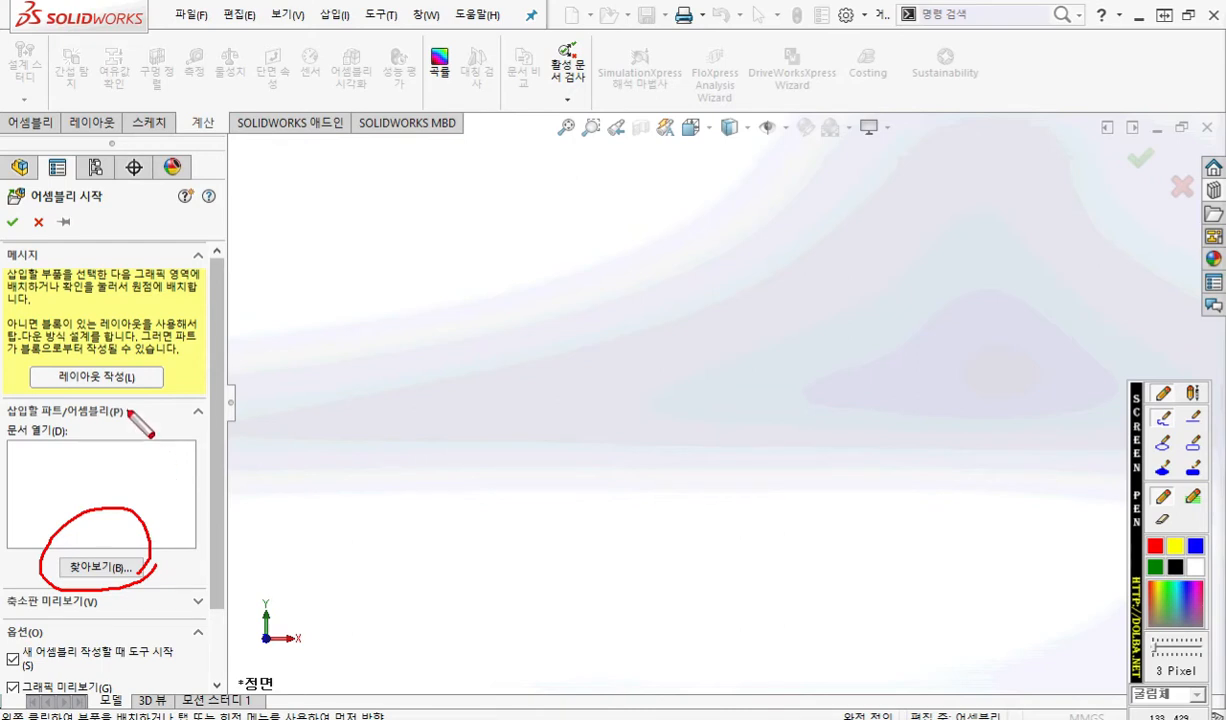
drag(56, 207, 30, 257)
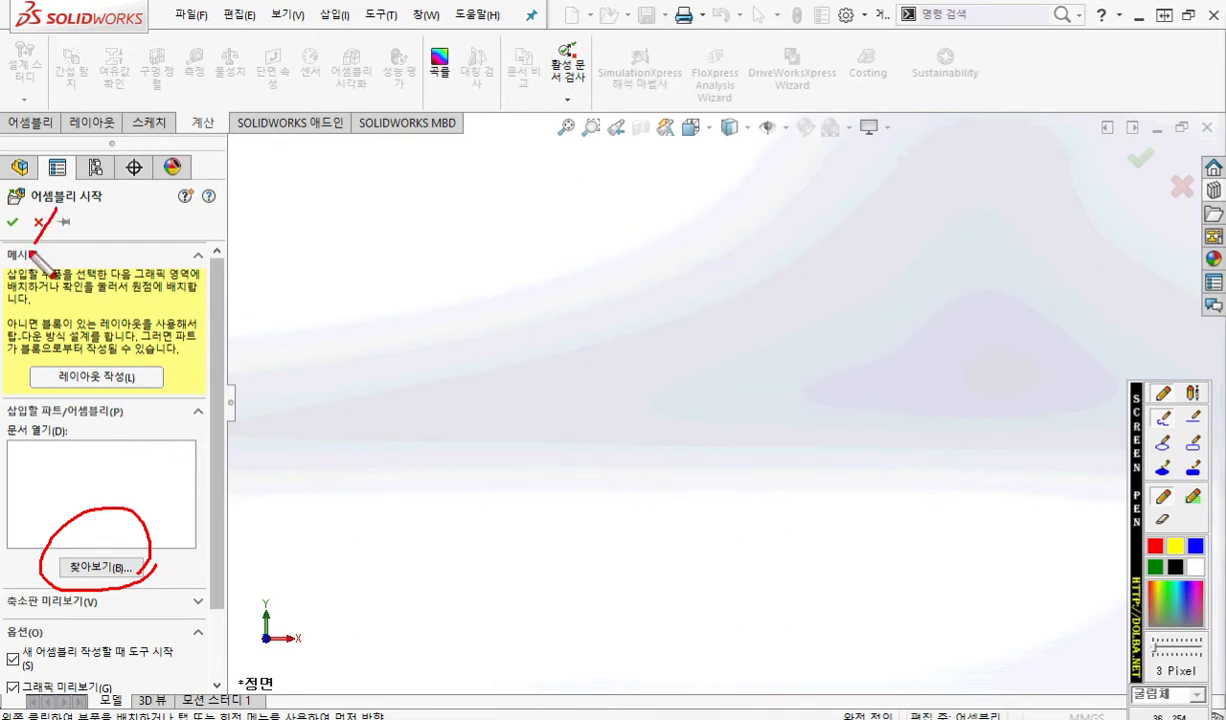
drag(27, 207, 64, 270)
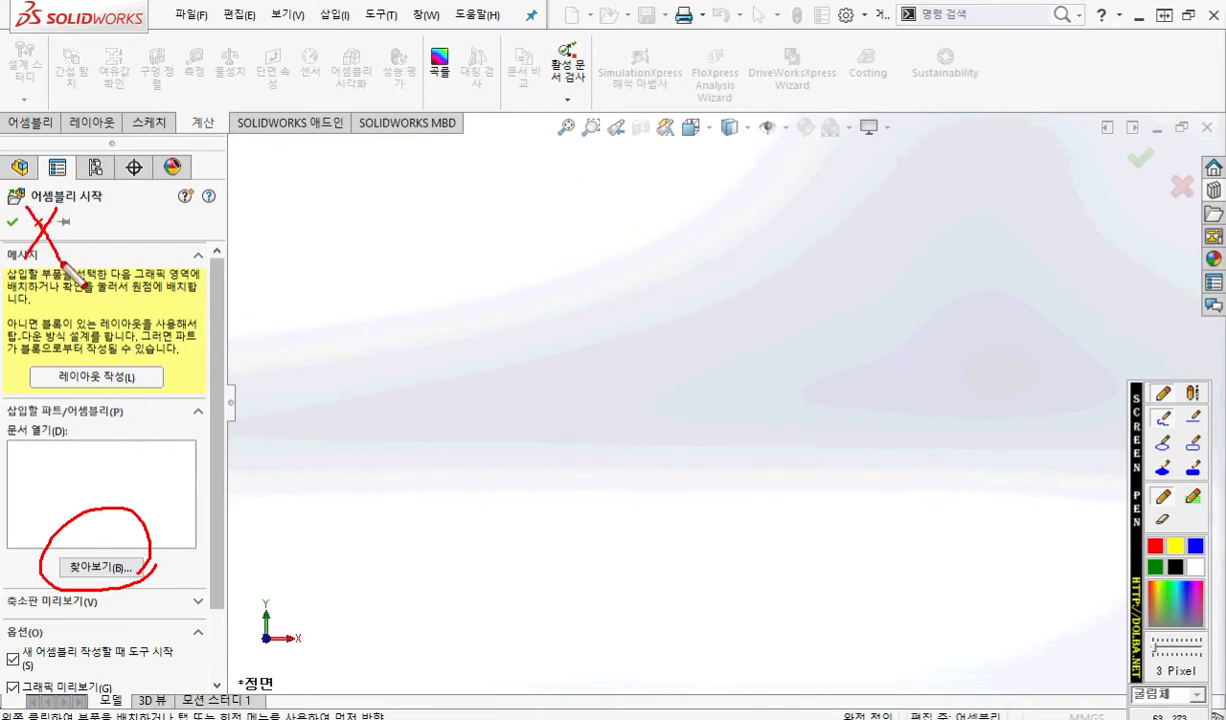
key(Escape)
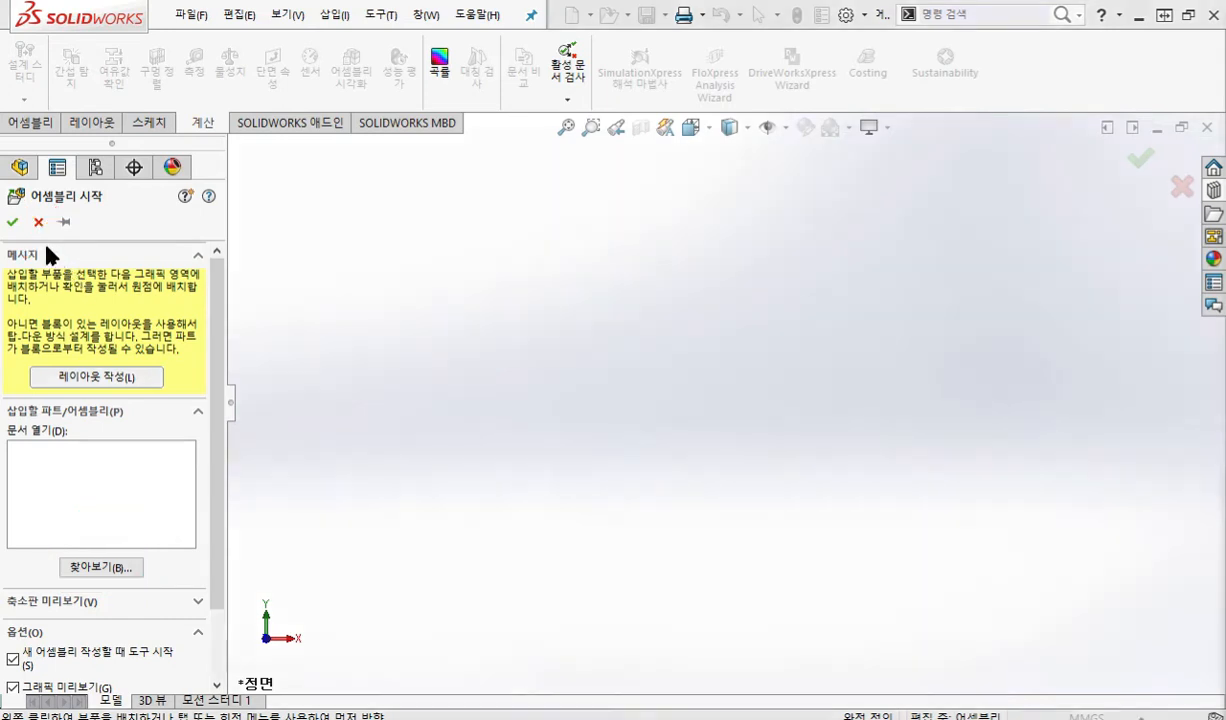
Close the begin-assembly command without inserting a component and show the top plane (윗면) in isometric view.
click(38, 222)
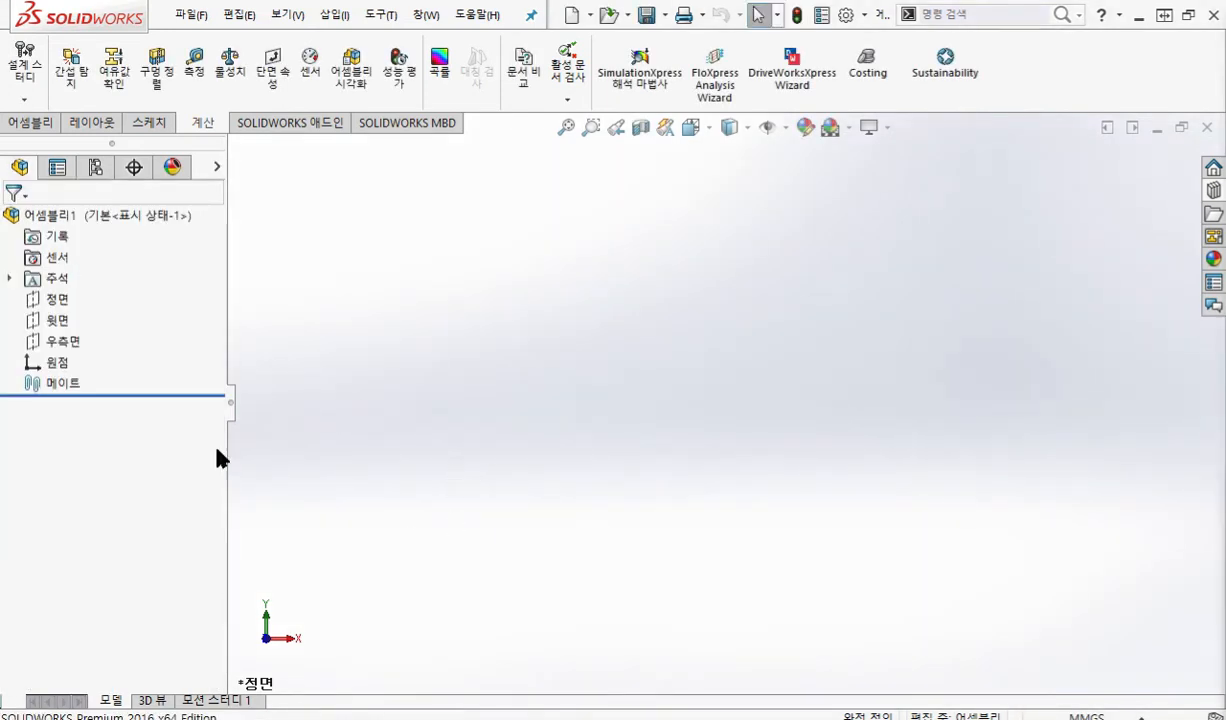
click(60, 321)
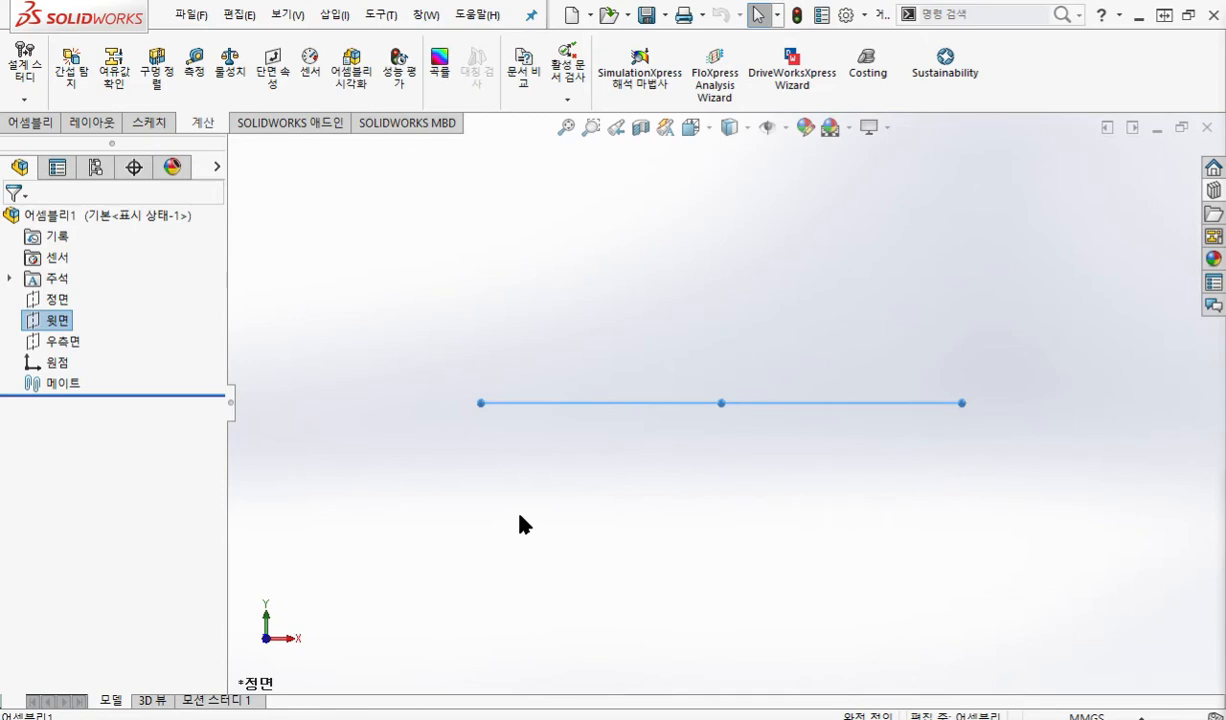
key(ctrl+7)
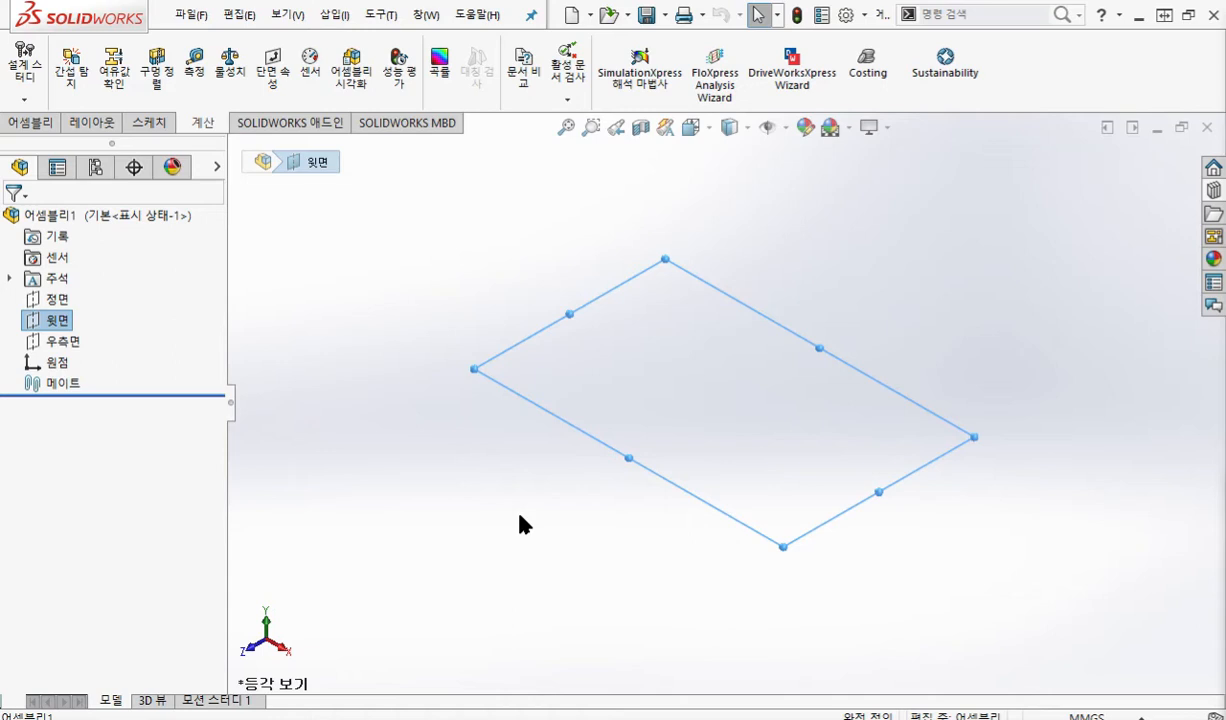
mouse_move(683, 295)
mouse_down()
mouse_move(615, 330)
mouse_move(605, 420)
mouse_move(798, 488)
mouse_move(648, 304)
mouse_up()
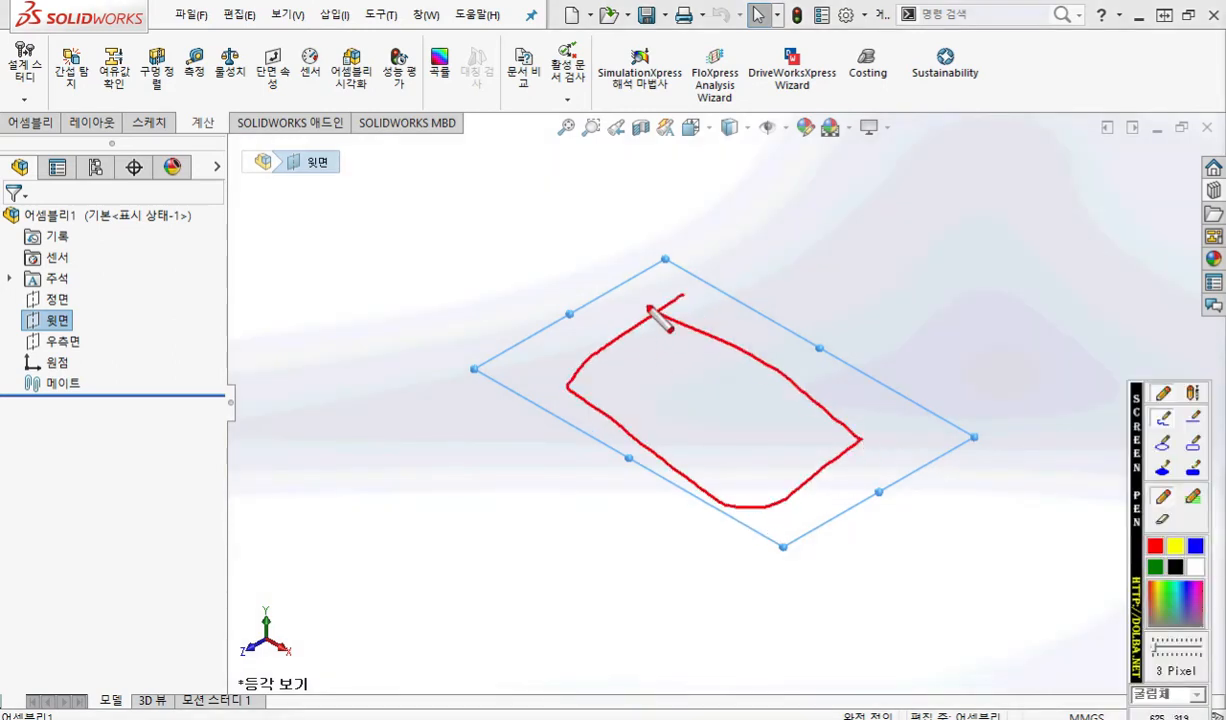
mouse_move(636, 395)
mouse_down()
mouse_move(636, 219)
mouse_move(593, 260)
mouse_move(648, 258)
mouse_up()
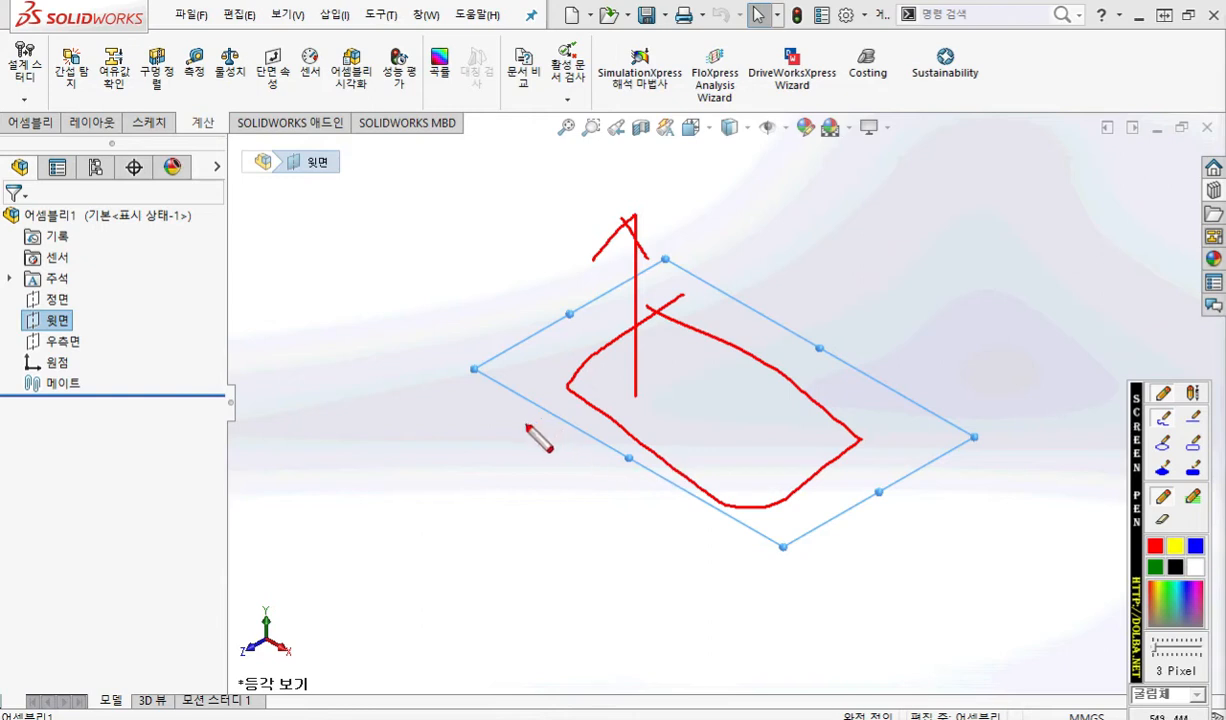
key(Escape)
click(381, 397)
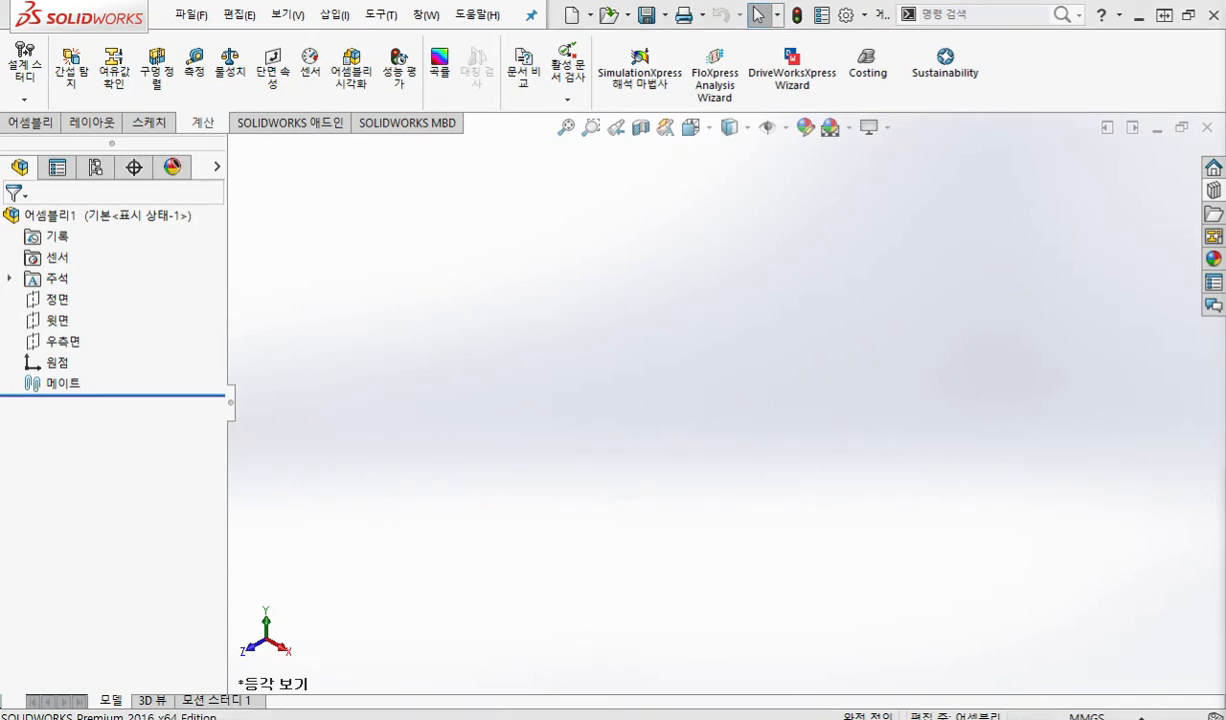
Switch to Notepad, add the line "transmission" below "Spur gear 2M 20T", and copy that word.
click(673, 575)
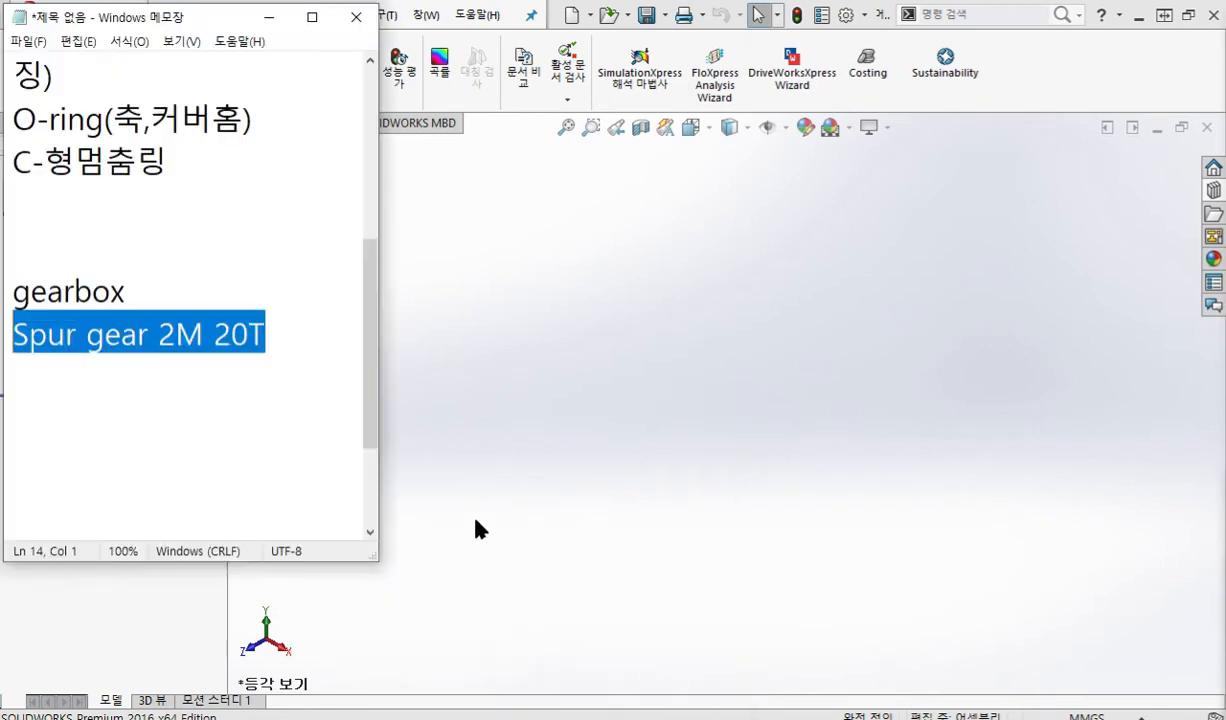
scroll(265, 355, down, 2)
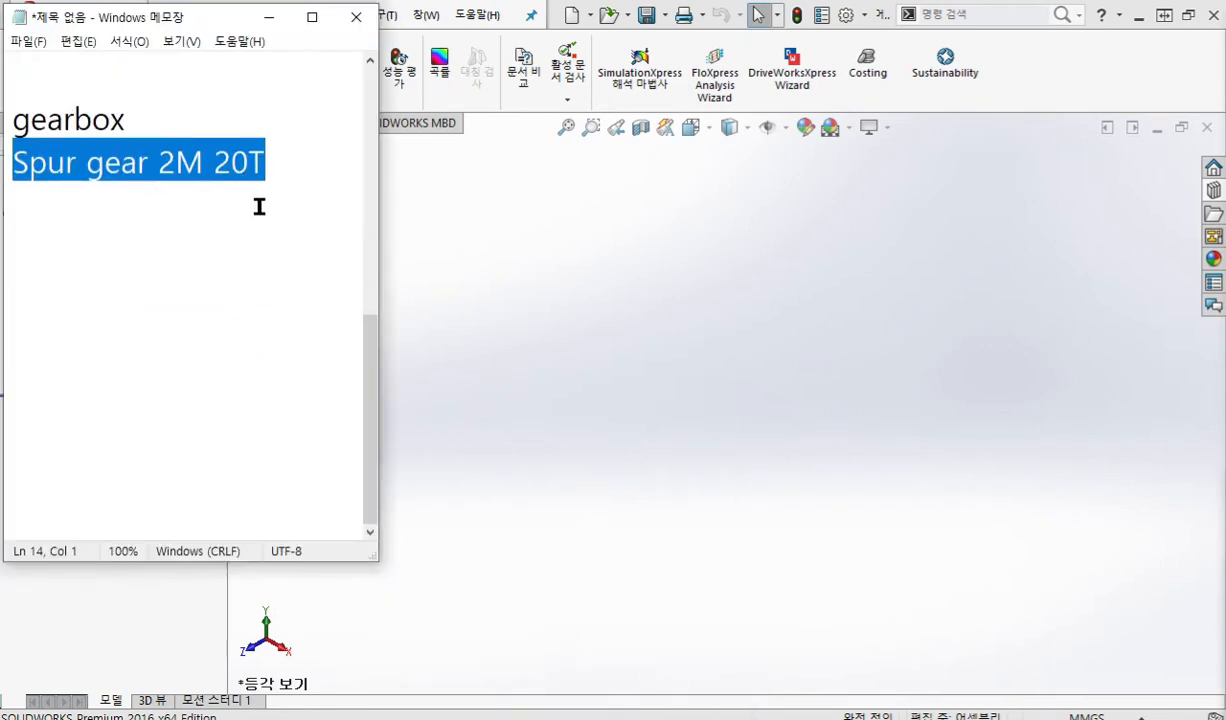
click(28, 212)
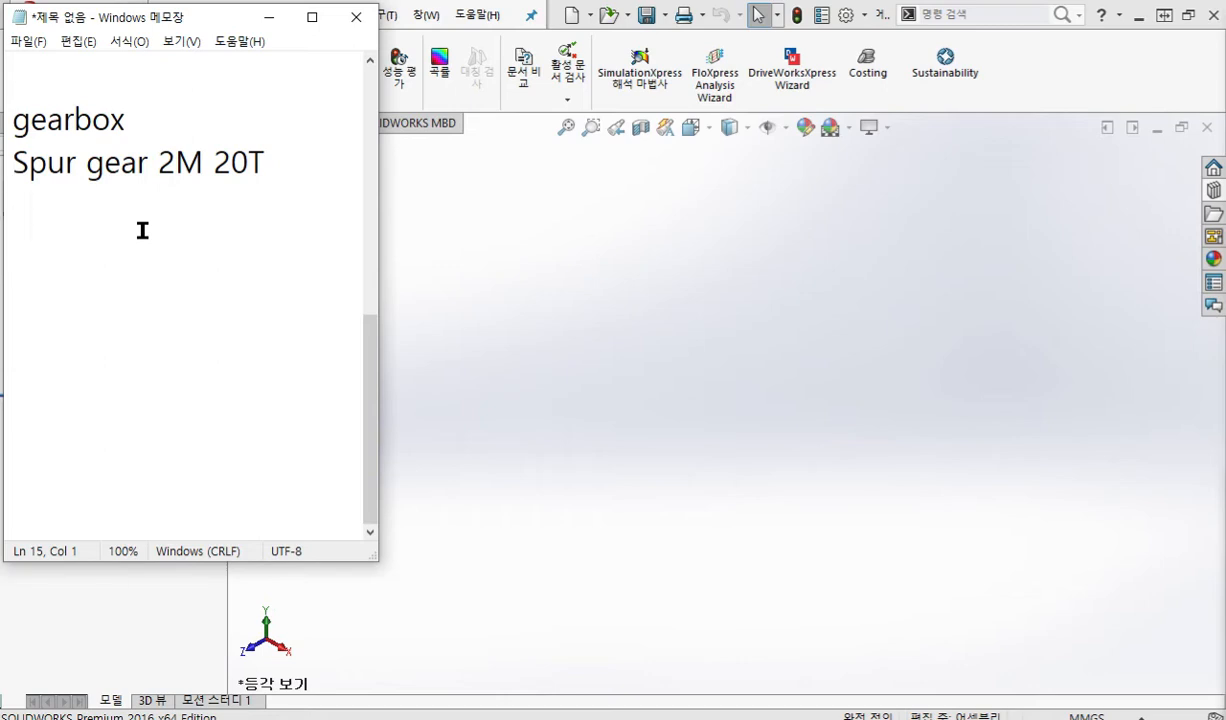
text(transmisss)
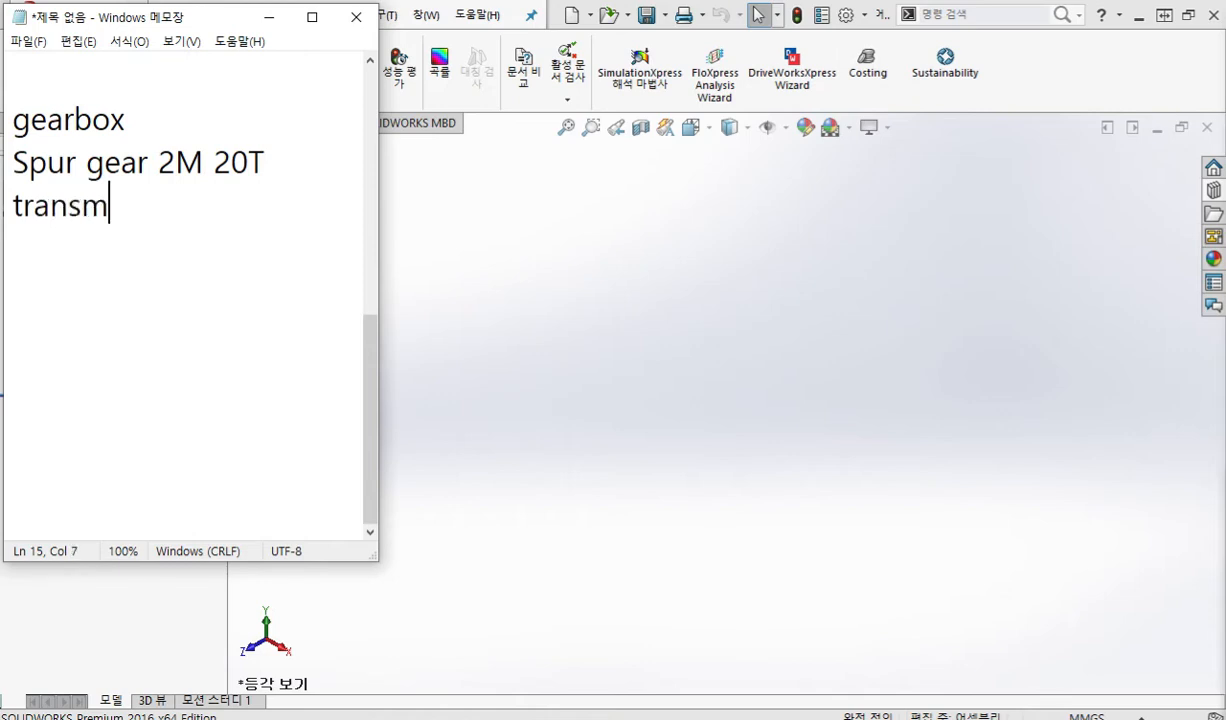
key(BackSpace)
text(ion)
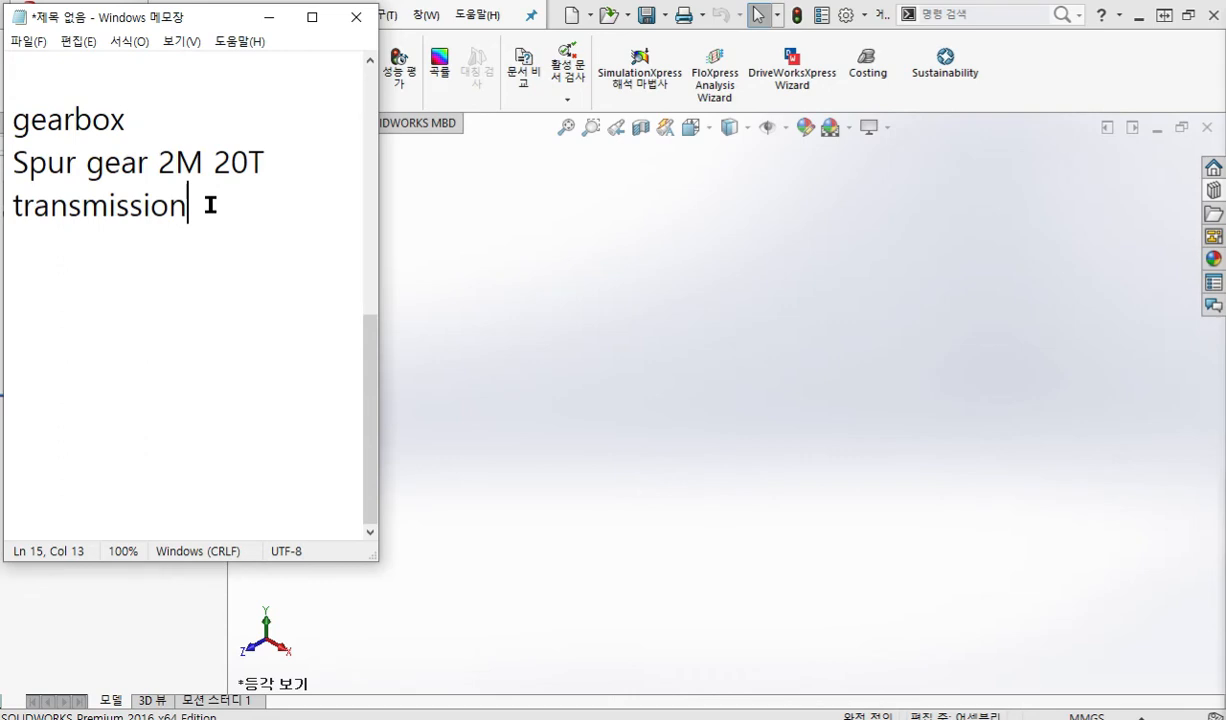
drag(208, 203, 4, 200)
key(ctrl+c)
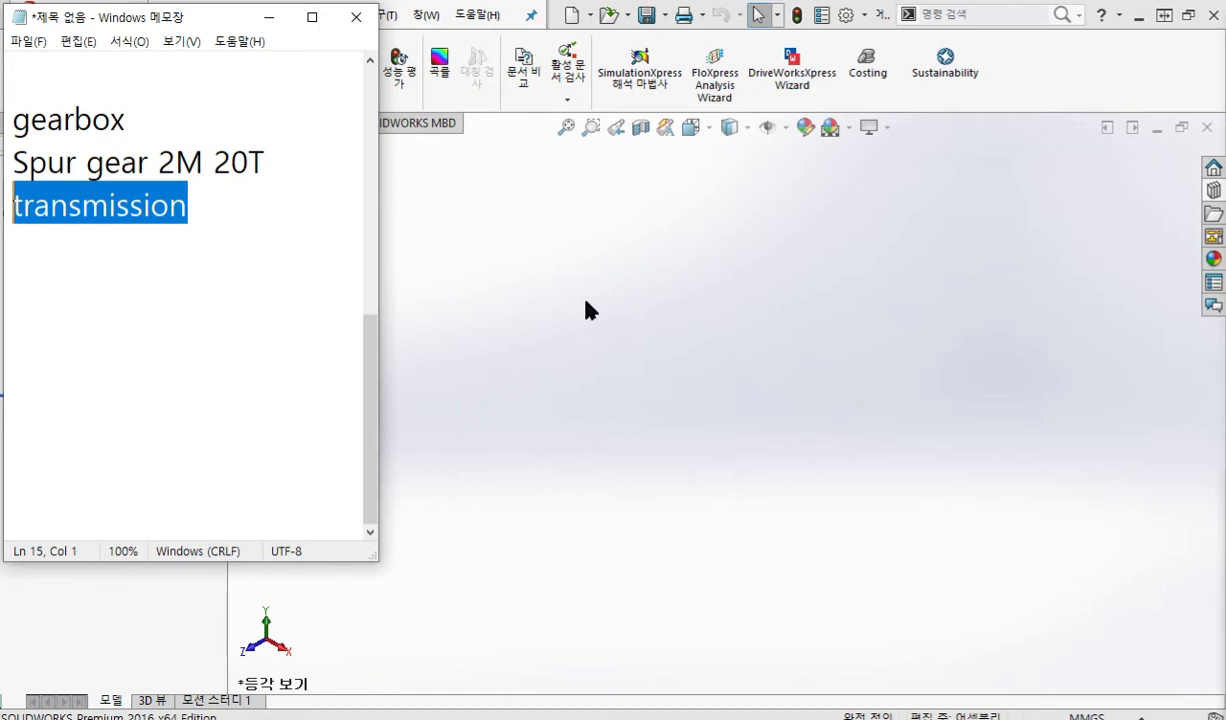
Return to SOLIDWORKS and save the new assembly as "transmission" in the gearbox folder.
click(586, 309)
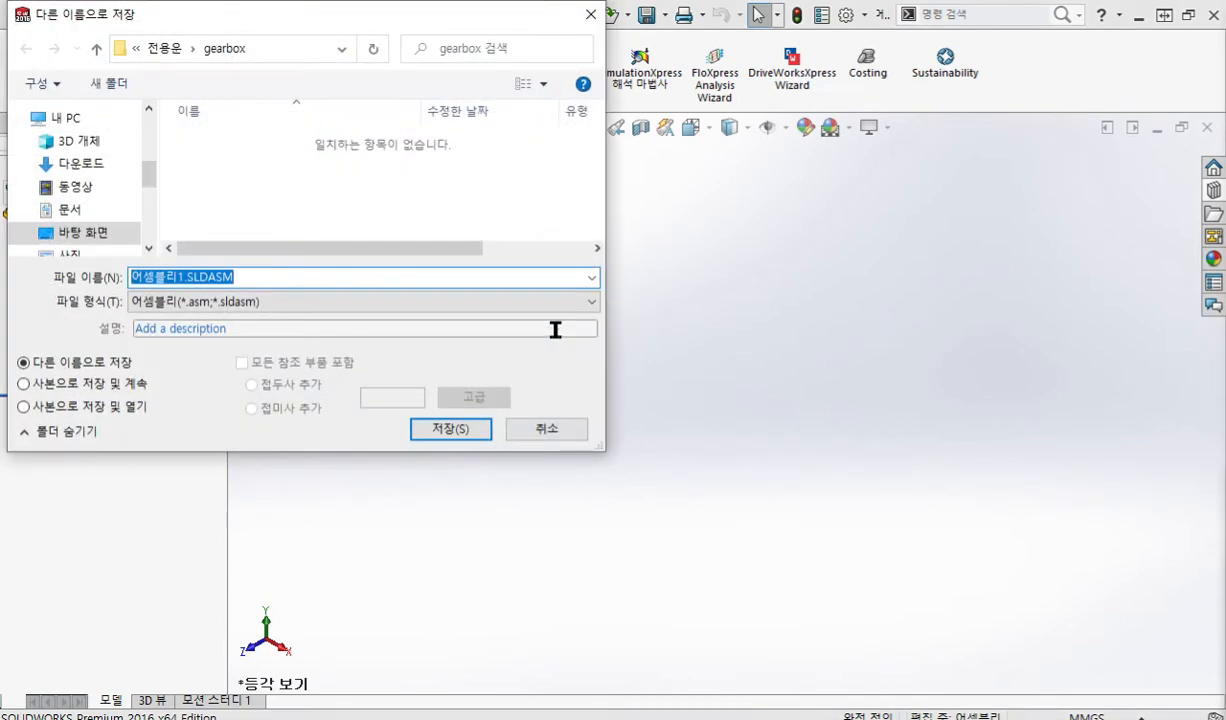
key(ctrl+v)
click(447, 430)
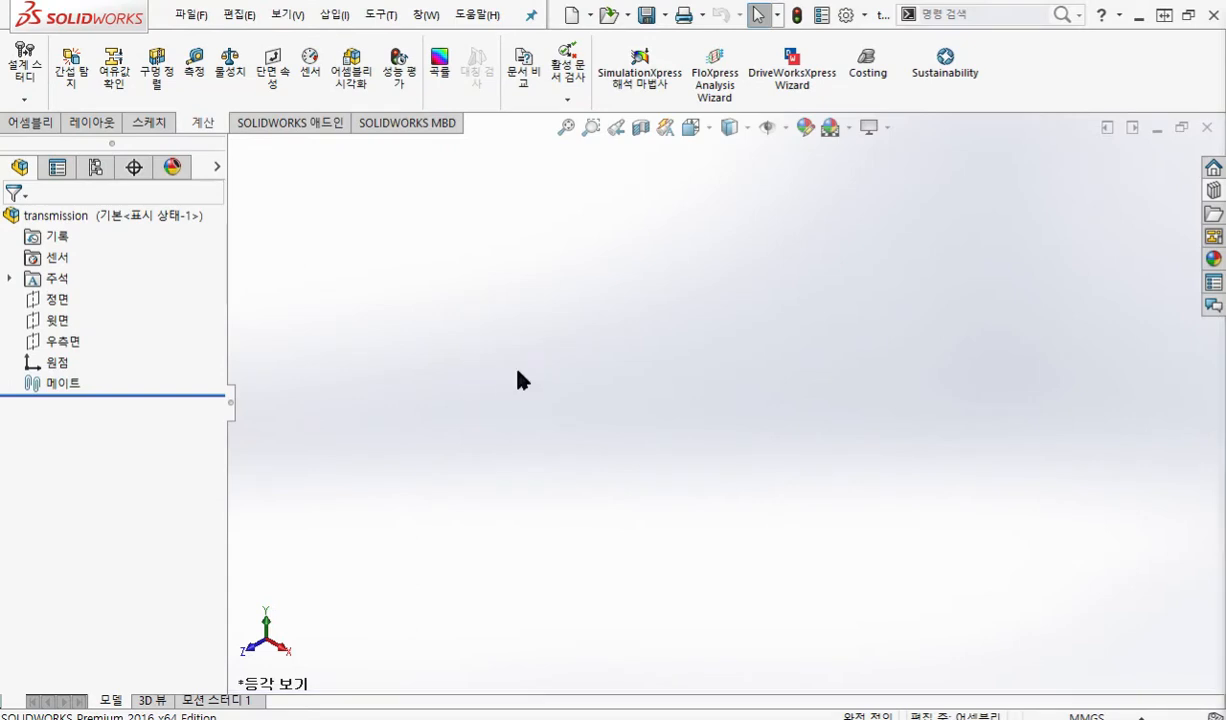
Start a sketch on the assembly's top plane (윗면) and clear the plane selection.
click(59, 321)
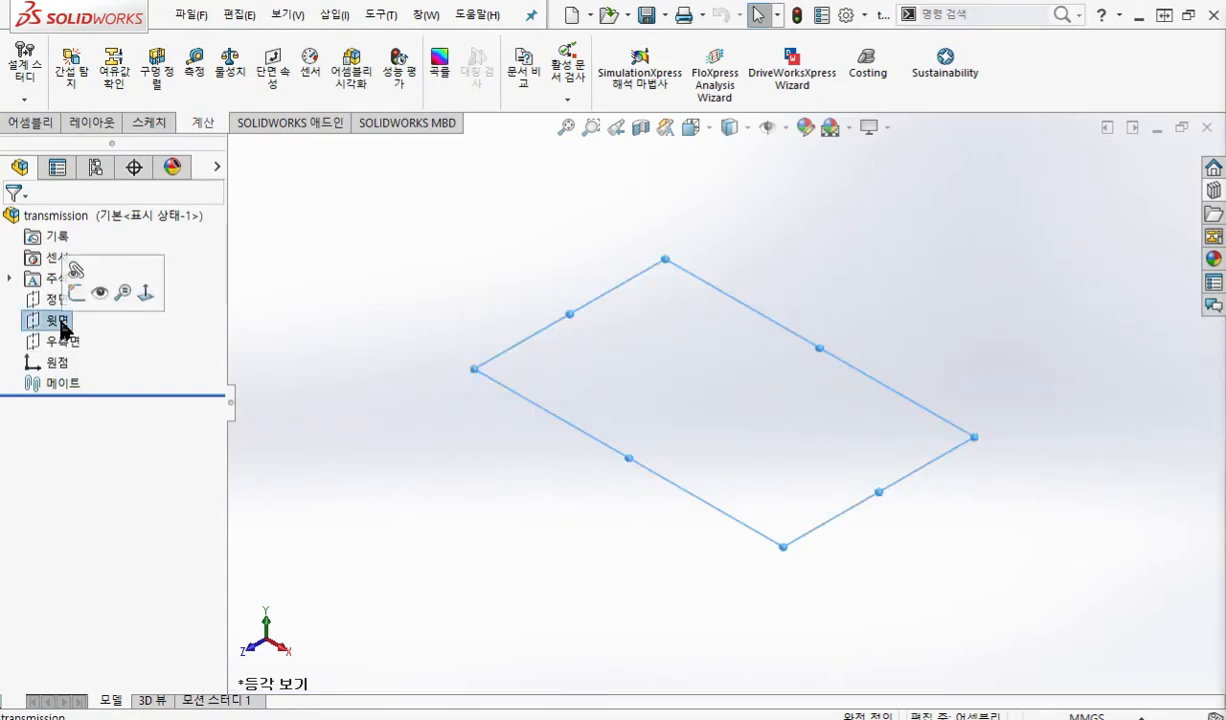
click(76, 292)
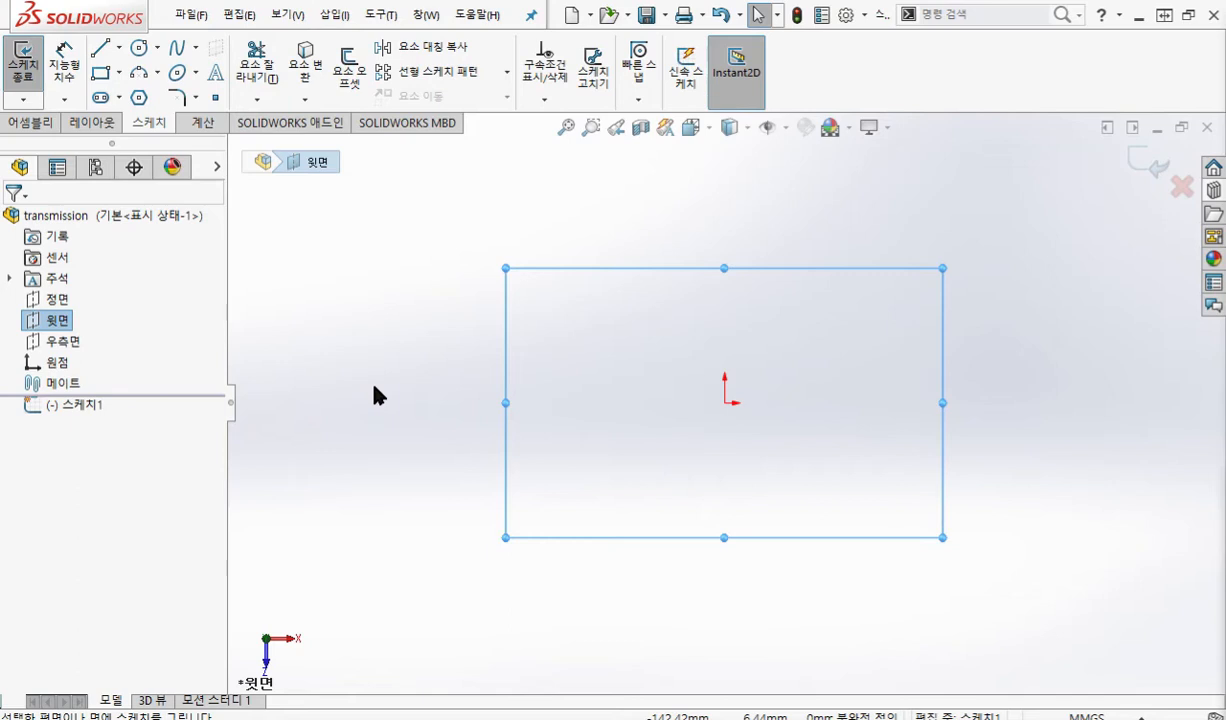
key(ctrl+z)
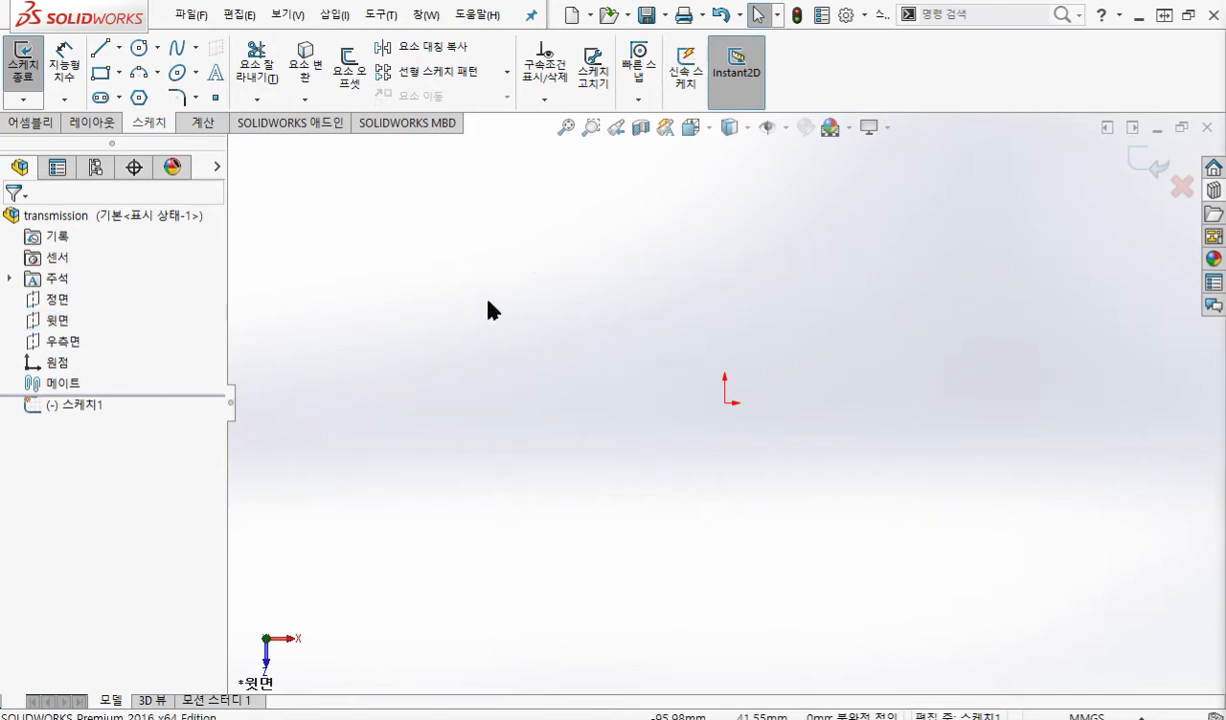
key(F12)
drag(17, 327, 83, 328)
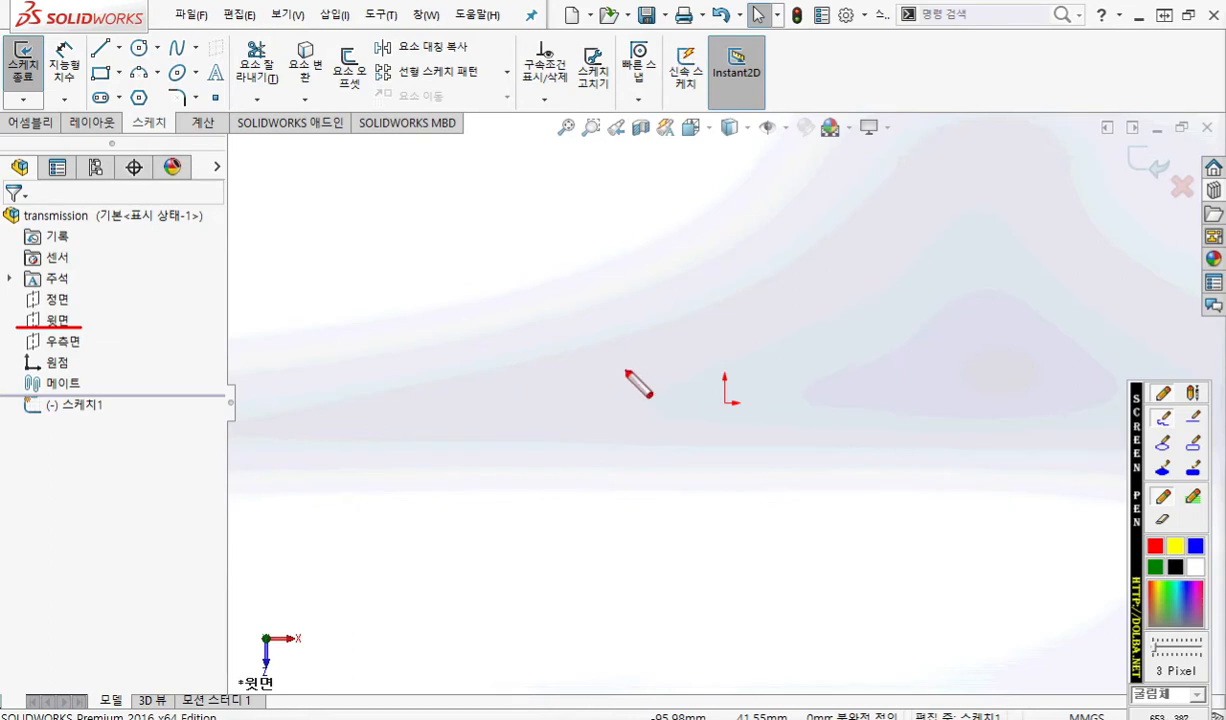
mouse_move(127, 62)
mouse_down()
mouse_move(100, 30)
mouse_move(121, 62)
mouse_up()
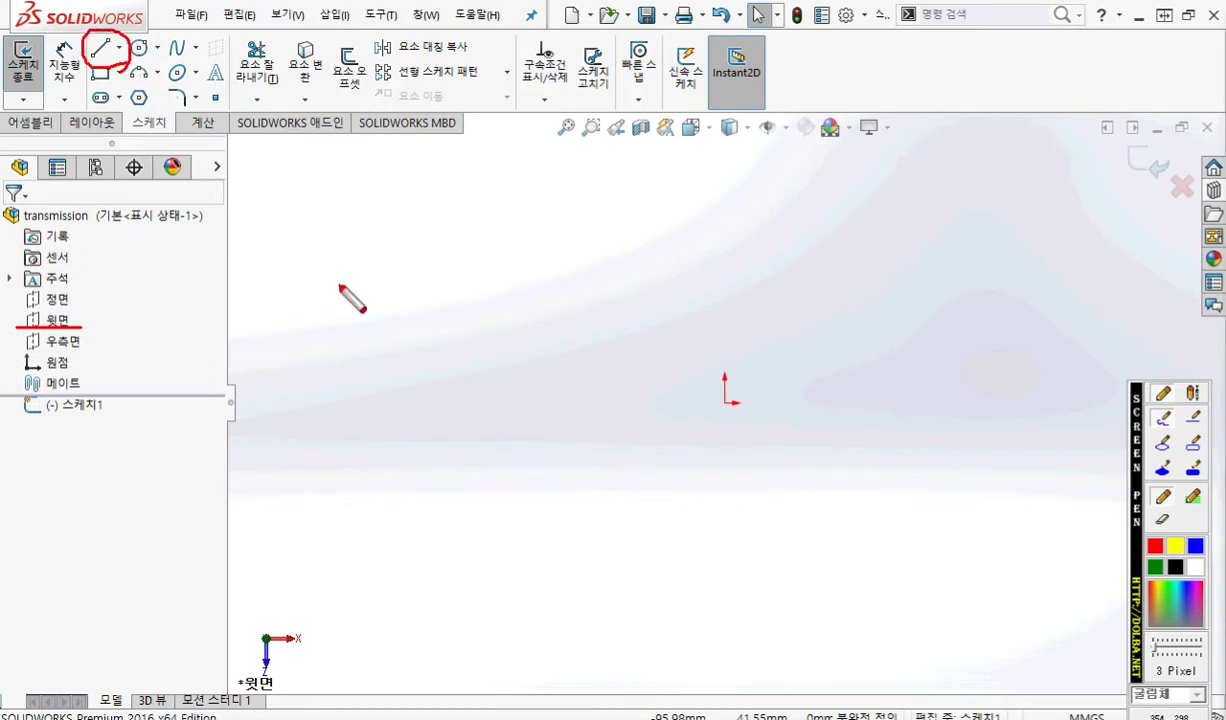
drag(451, 292, 972, 292)
drag(402, 243, 393, 298)
drag(1025, 243, 1055, 281)
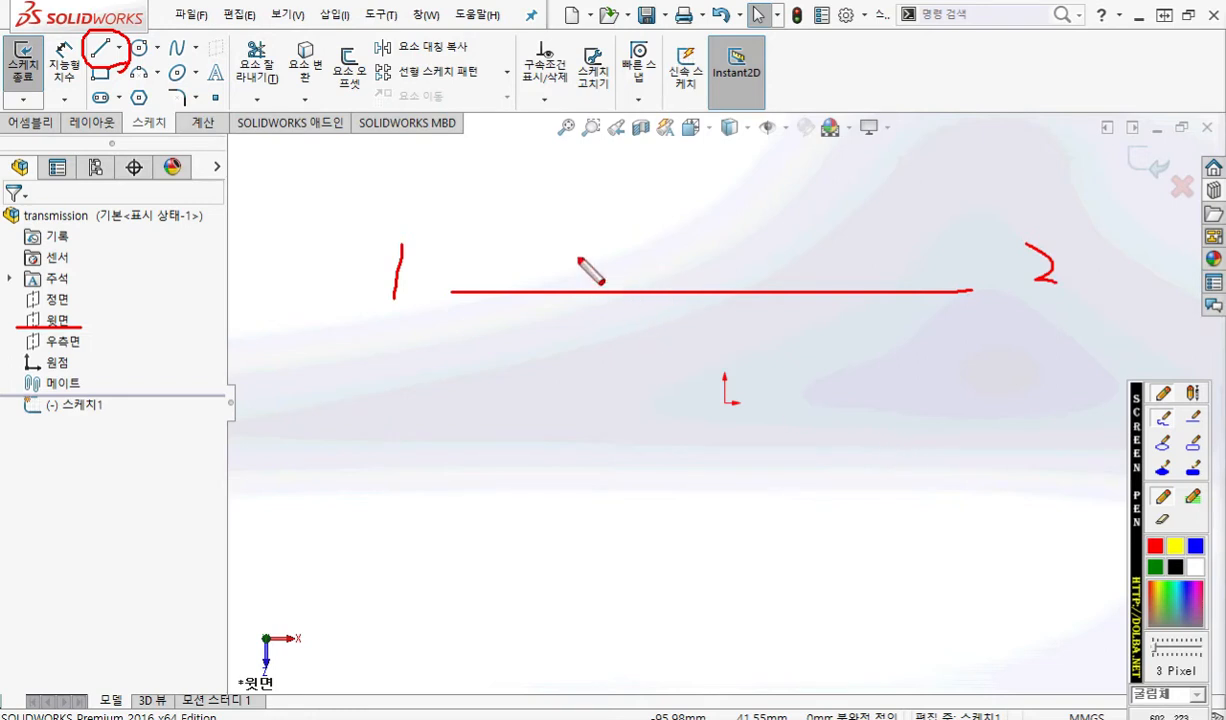
key(Escape)
Draw a horizontal centerline a short distance above the origin, extending to both sides of it.
click(120, 50)
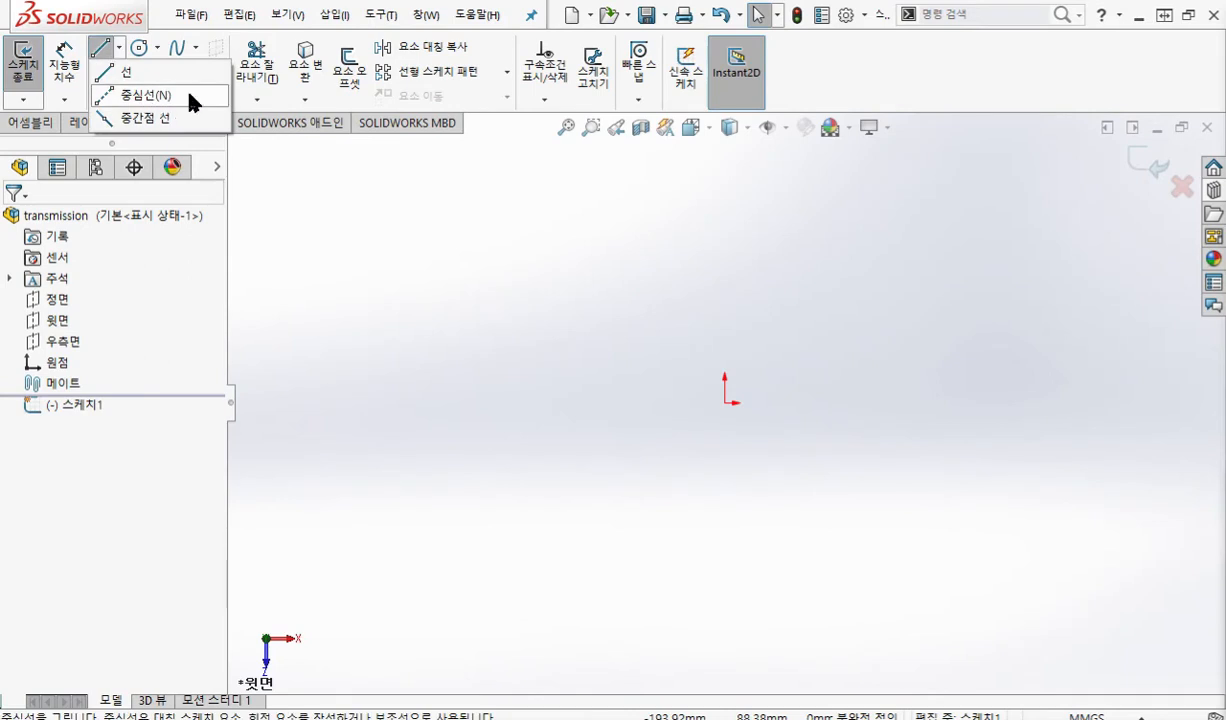
click(189, 94)
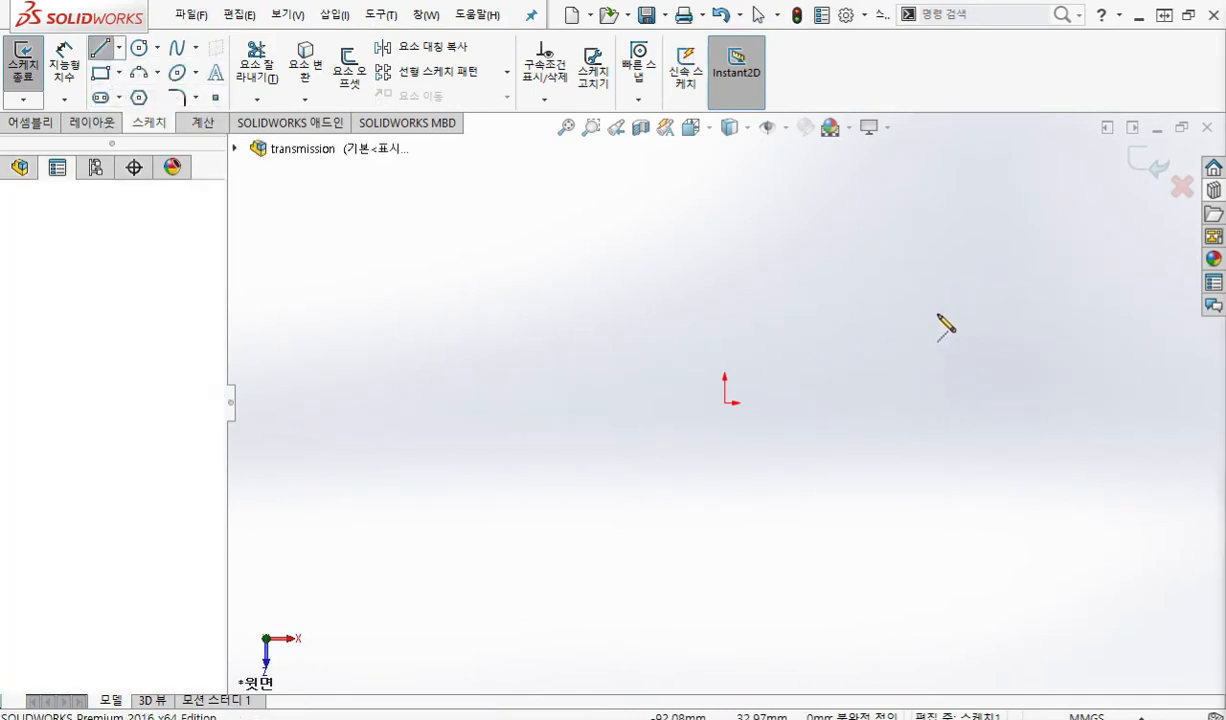
click(493, 320)
click(969, 320)
right_click(950, 198)
click(975, 222)
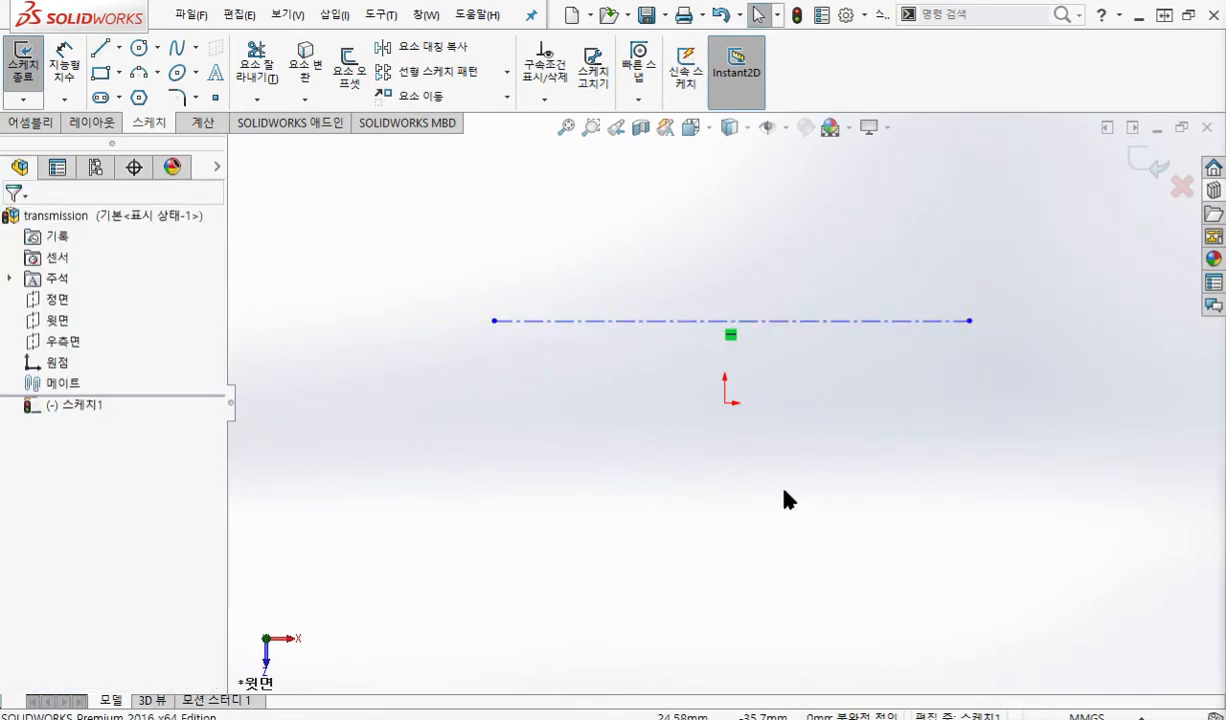
ctrl+middle_drag(780, 493, 742, 515)
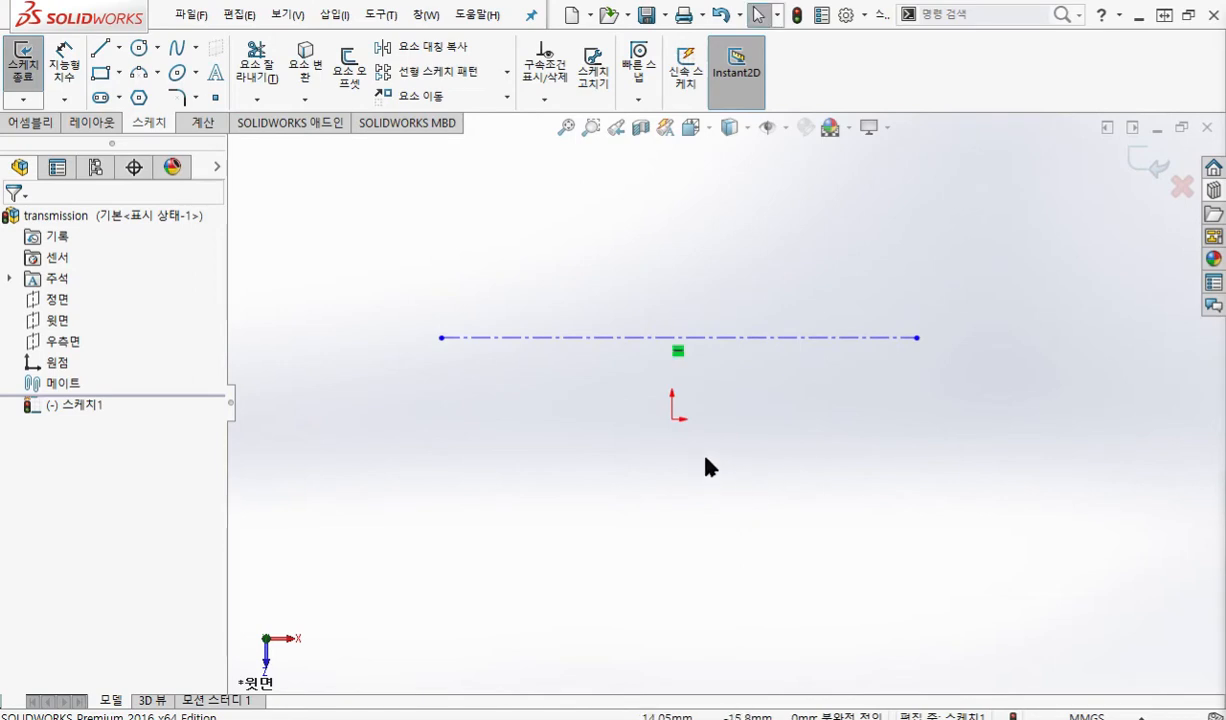
key(F12)
mouse_move(101, 374)
mouse_down()
mouse_move(47, 378)
mouse_move(118, 372)
mouse_move(108, 373)
mouse_up()
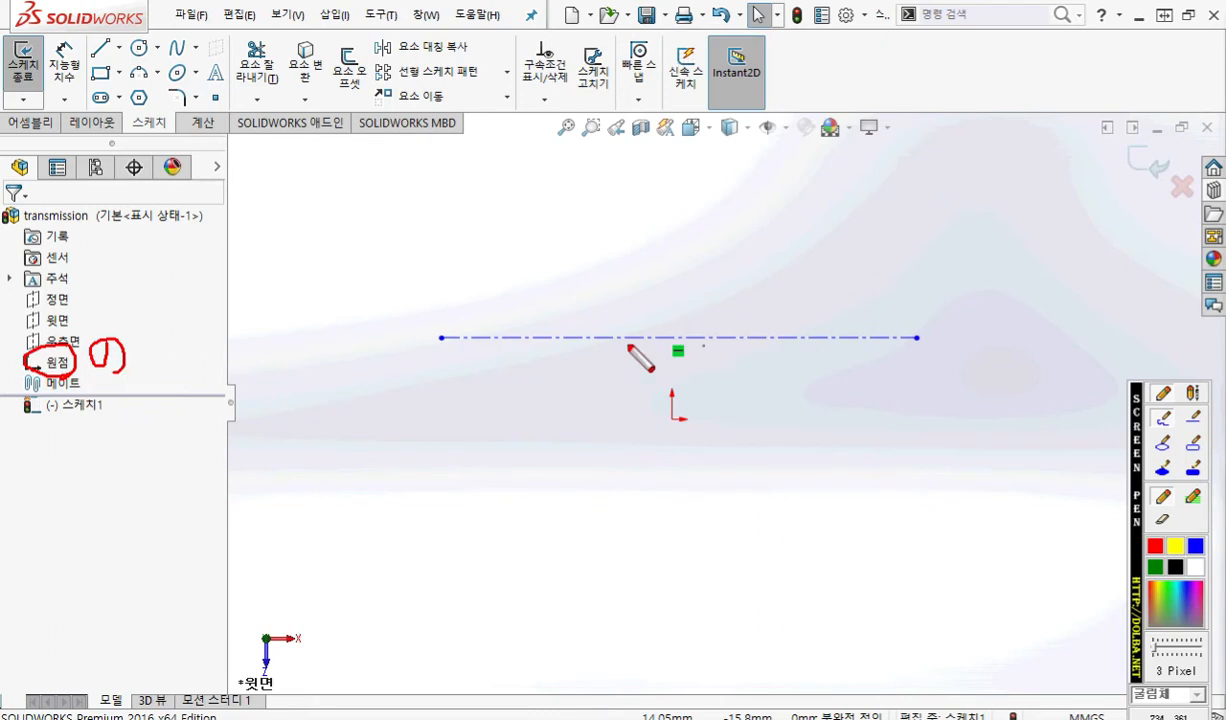
mouse_move(547, 326)
mouse_down()
mouse_move(577, 352)
mouse_move(539, 342)
mouse_move(569, 362)
mouse_up()
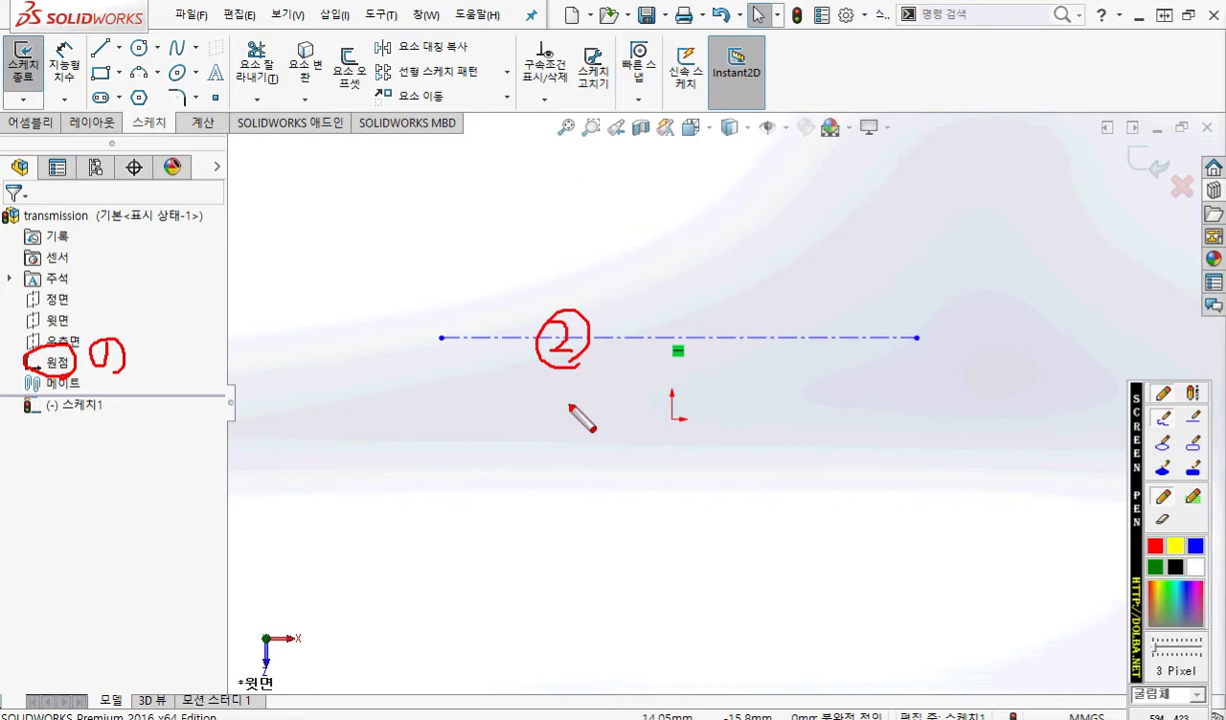
right_click(520, 450)
Make the horizontal centerline coincident with the assembly origin (원점) and clear the selection.
click(60, 368)
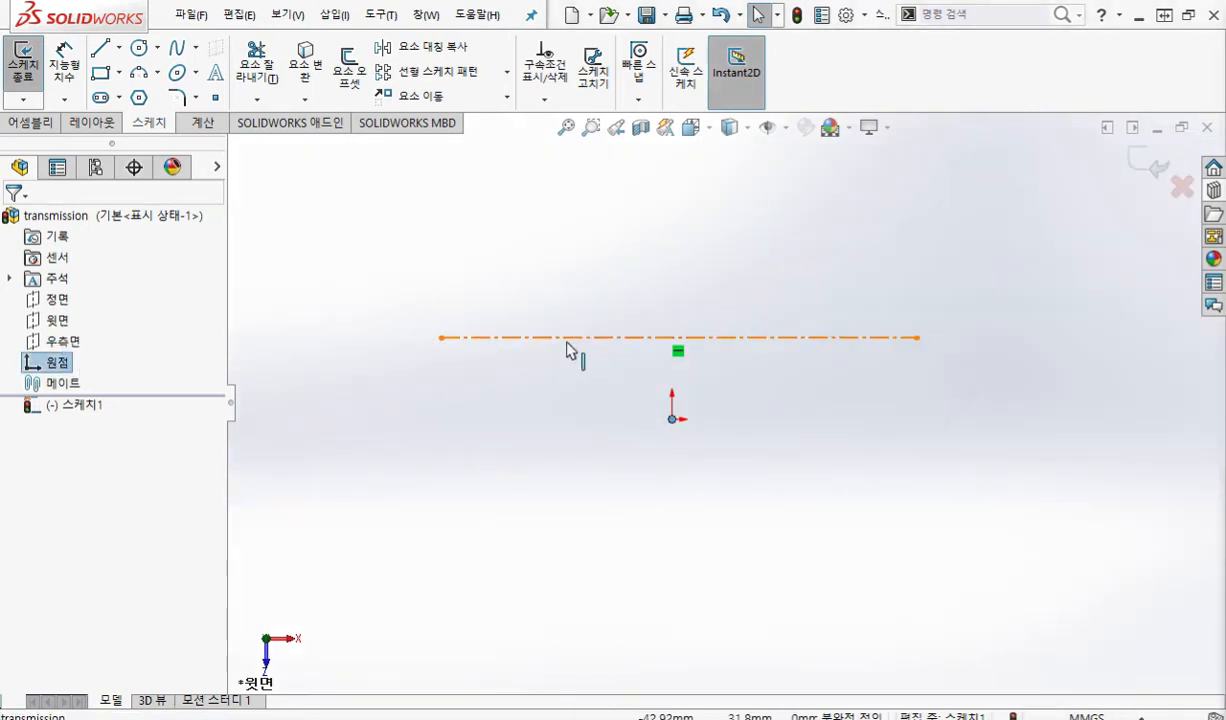
ctrl+click(569, 343)
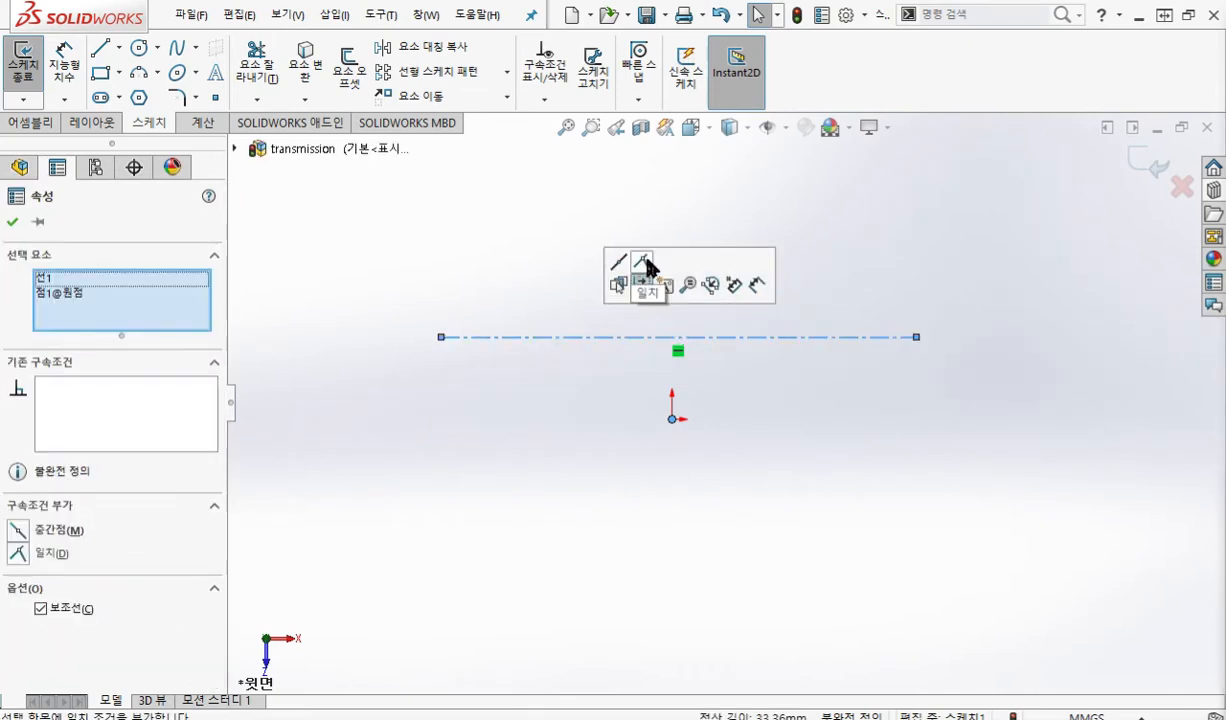
click(640, 285)
click(790, 620)
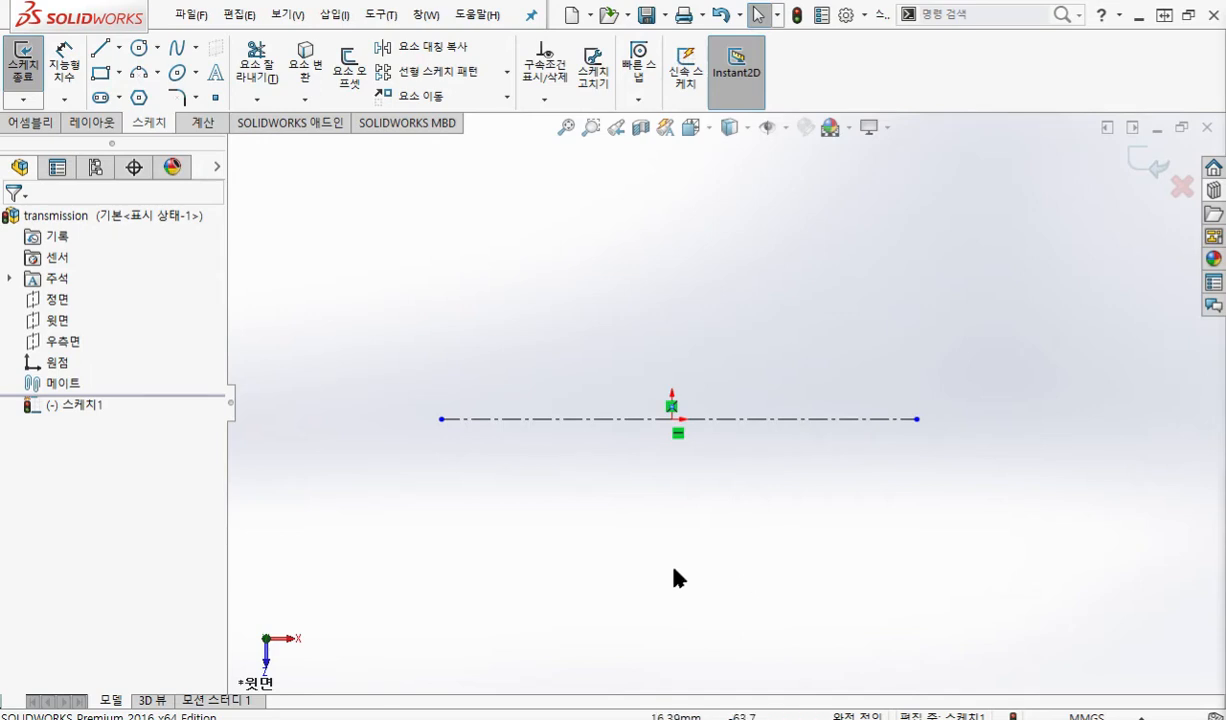
mouse_move(660, 567)
ctrl+middle_down()
mouse_move(679, 465)
mouse_move(675, 481)
ctrl+middle_up()
key(Escape)
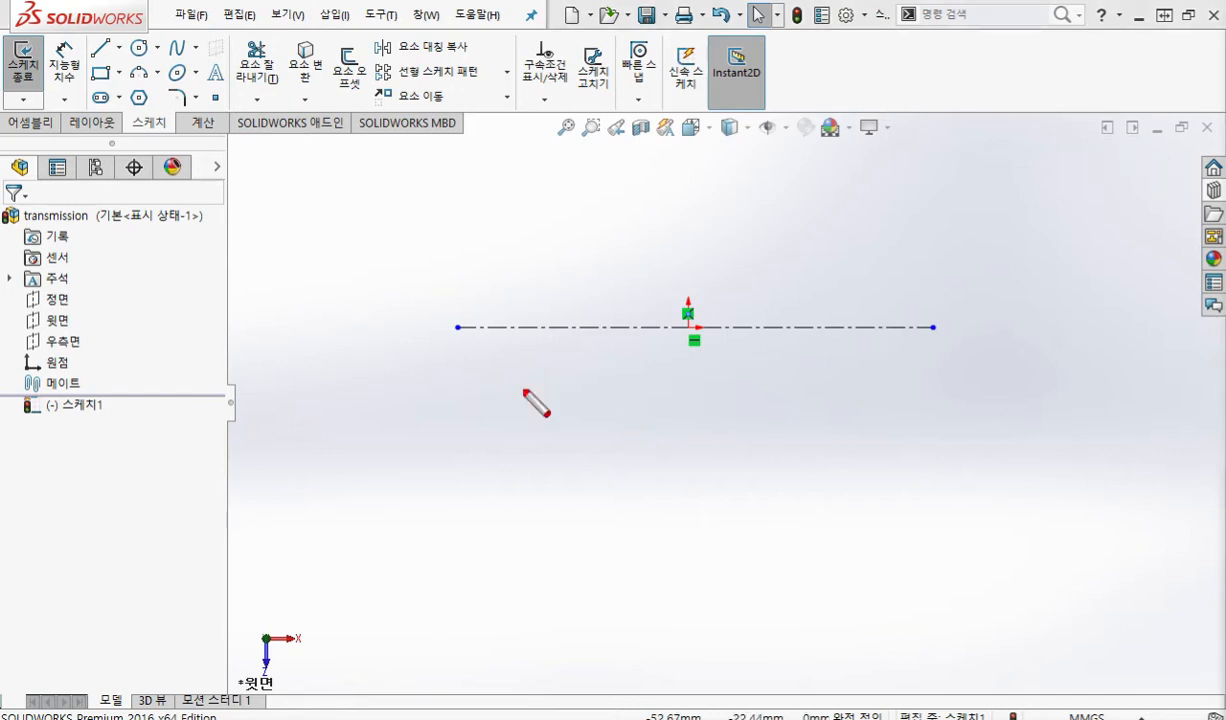
key(ctrl+shift+p)
drag(397, 307, 411, 376)
drag(422, 300, 445, 366)
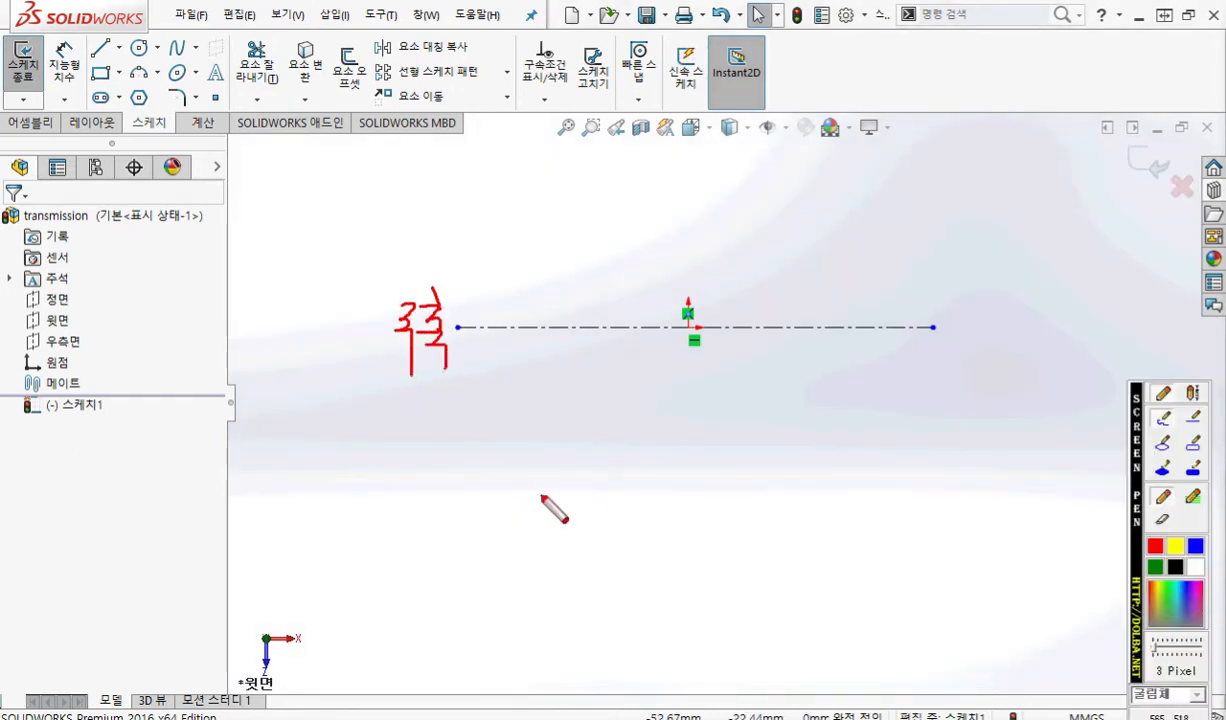
drag(466, 537, 1003, 523)
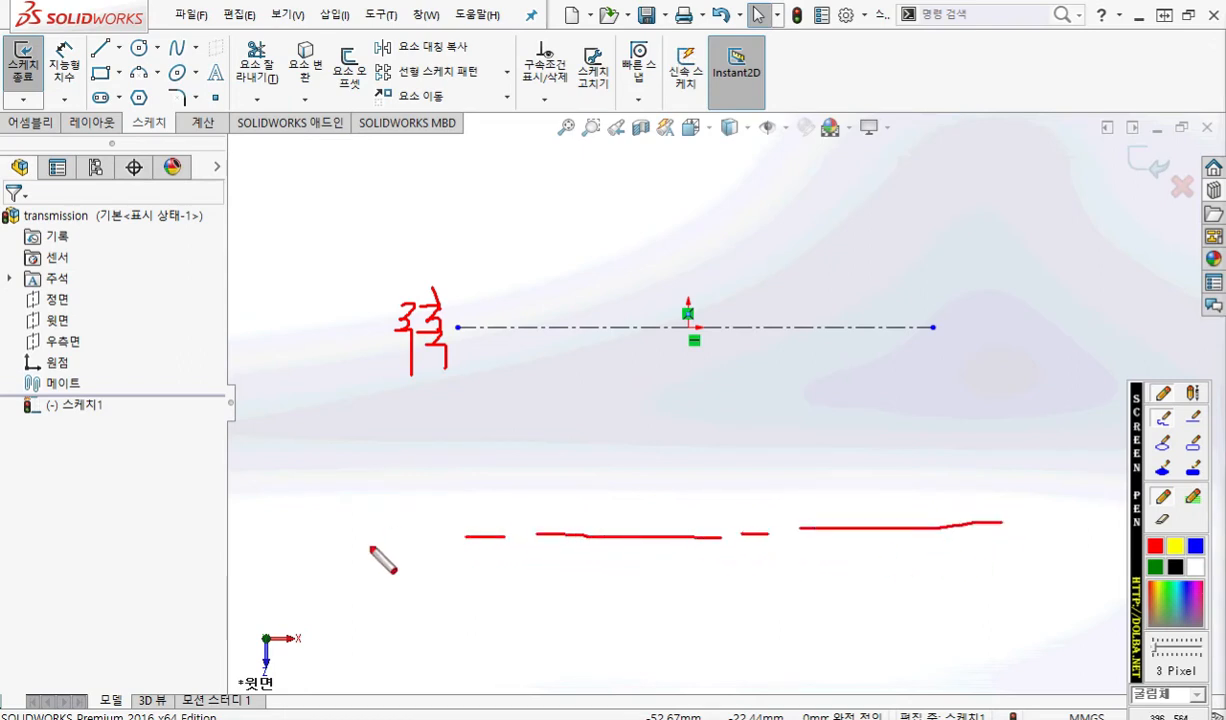
drag(424, 511, 419, 551)
drag(1022, 516, 1043, 547)
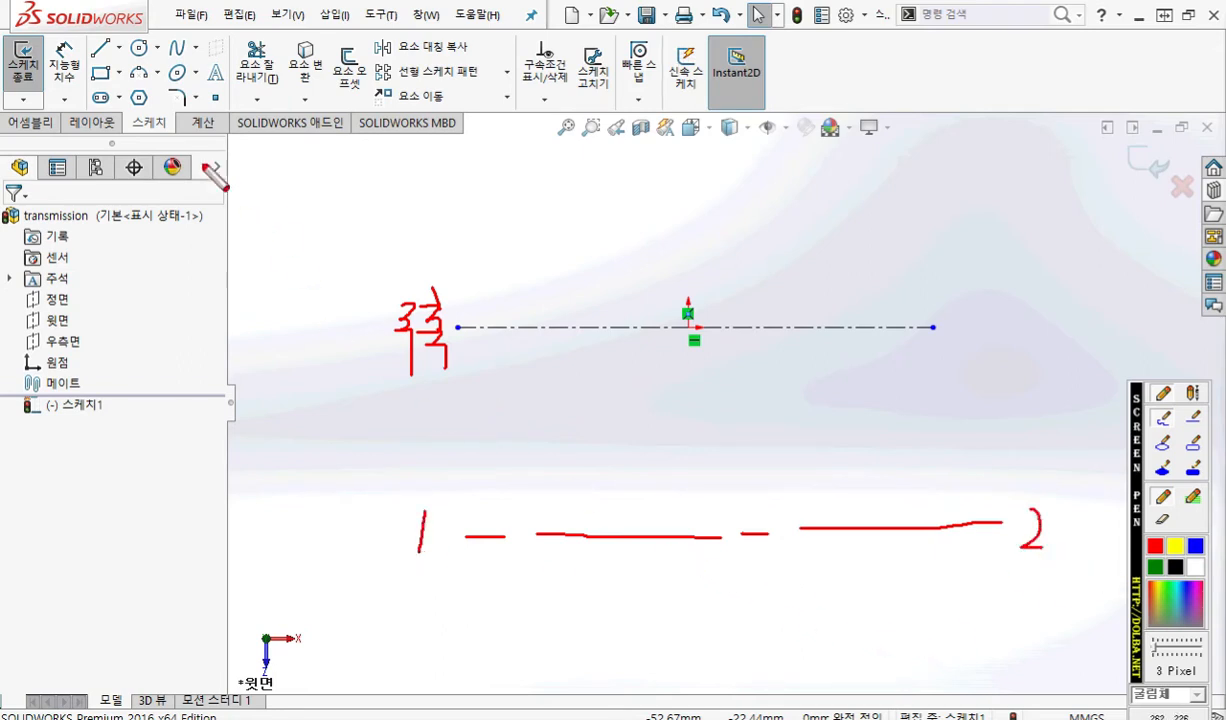
right_click(115, 62)
Draw a second horizontal centerline about 200 mm long below the one through the origin, ending in line with its right endpoint.
click(118, 48)
click(128, 95)
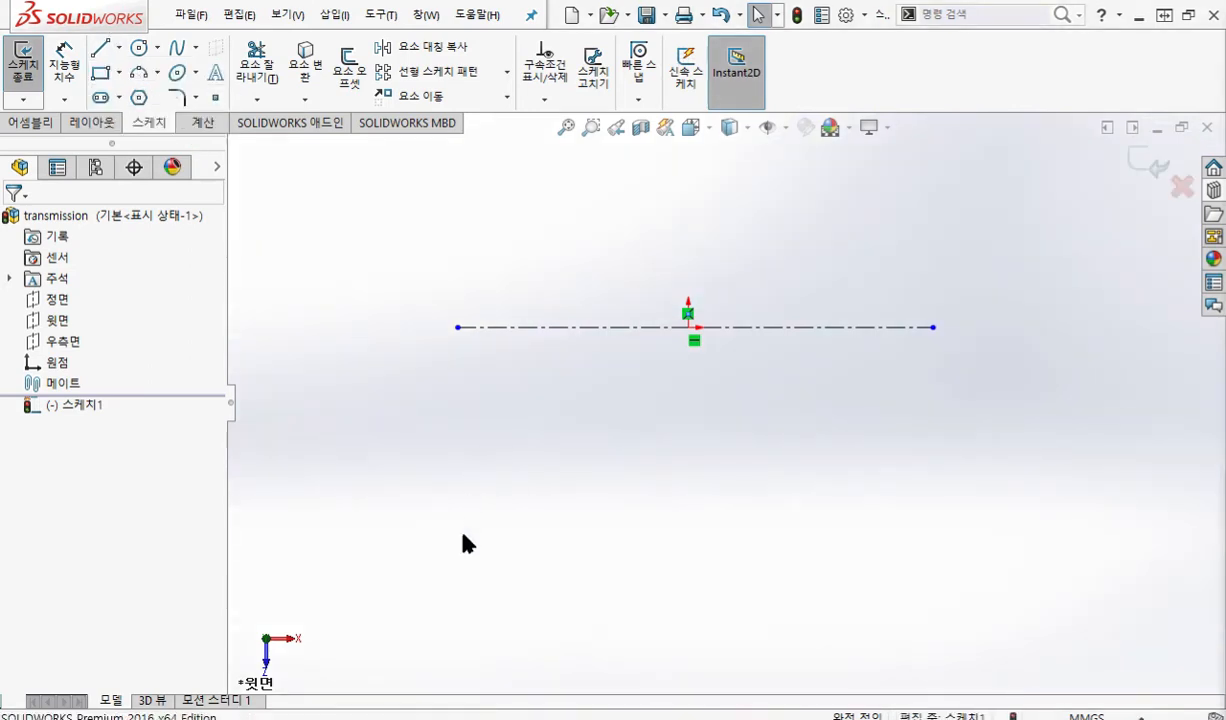
click(441, 543)
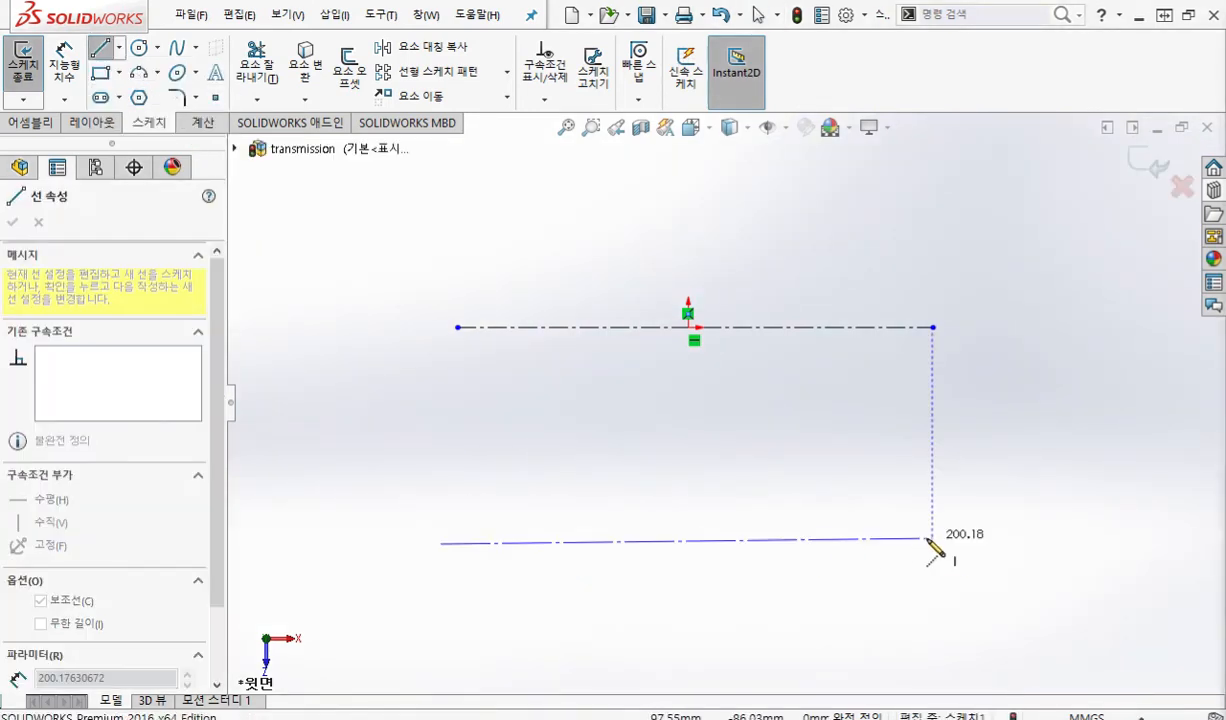
click(933, 543)
right_click(990, 332)
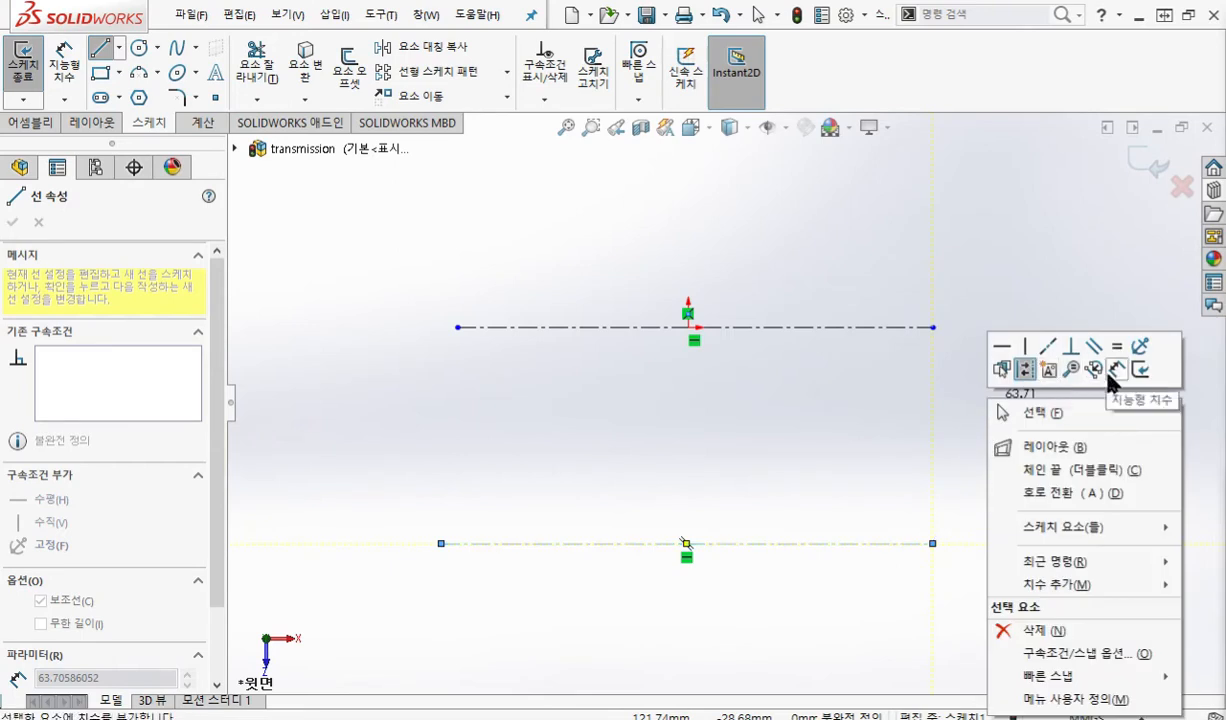
click(1040, 411)
mouse_move(660, 471)
ctrl+middle_down()
mouse_move(567, 468)
mouse_move(517, 449)
mouse_move(775, 461)
ctrl+middle_up()
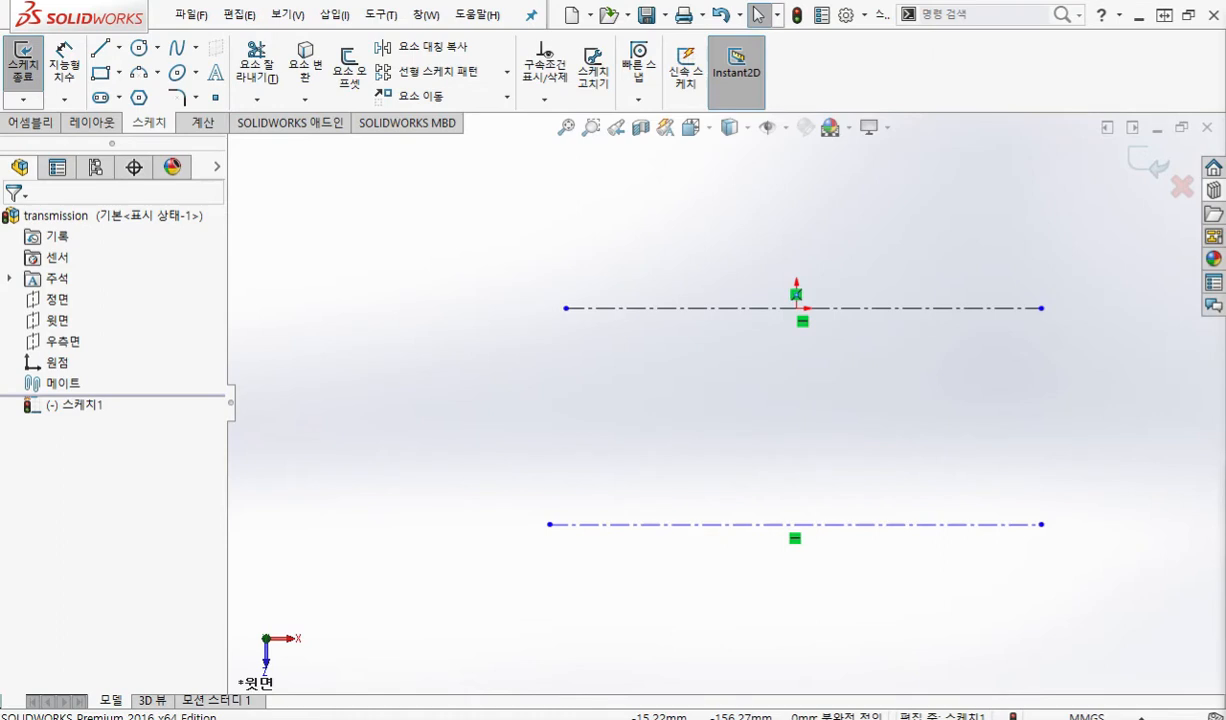
Switch to Notepad, enlarge its window, and duplicate the line "Spur gear 2M 20T" directly below itself.
click(690, 676)
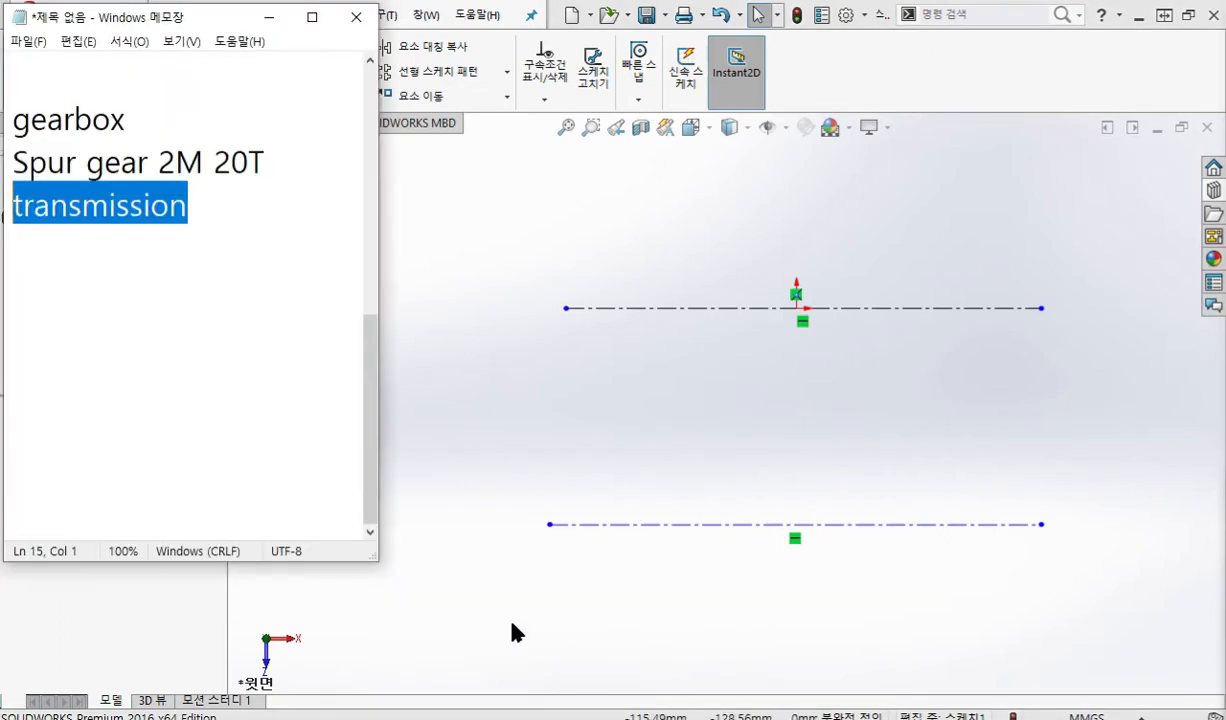
click(191, 344)
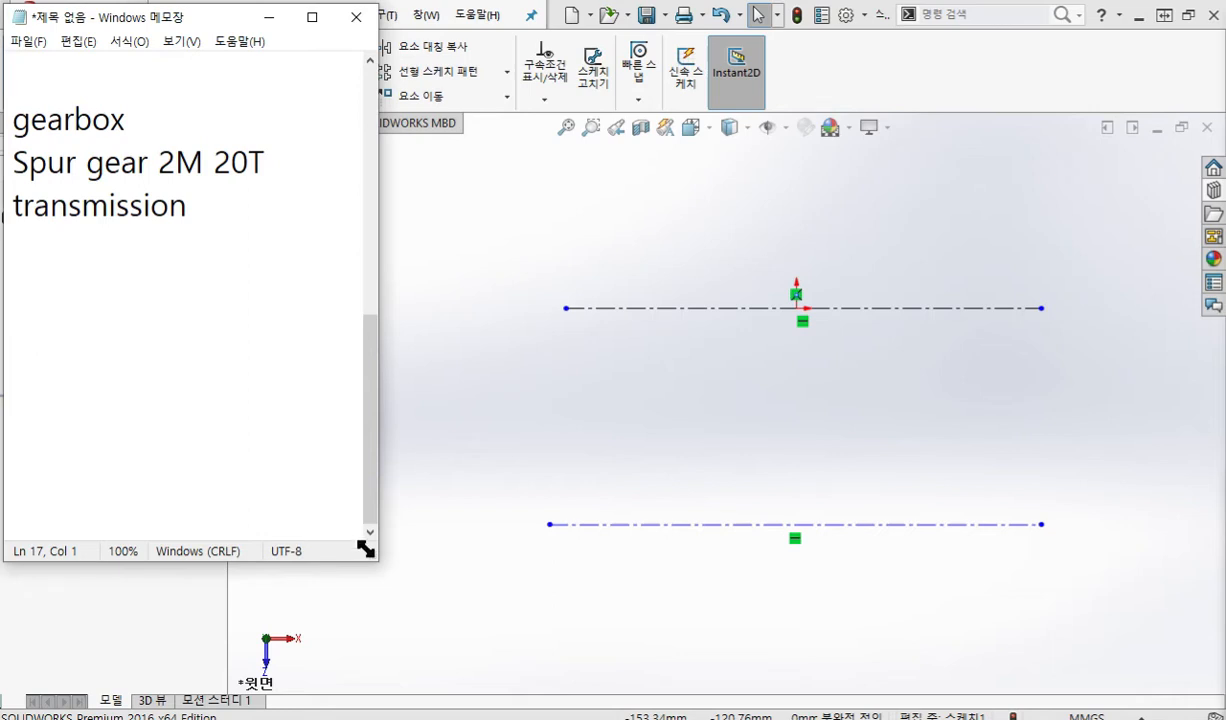
drag(380, 566, 526, 688)
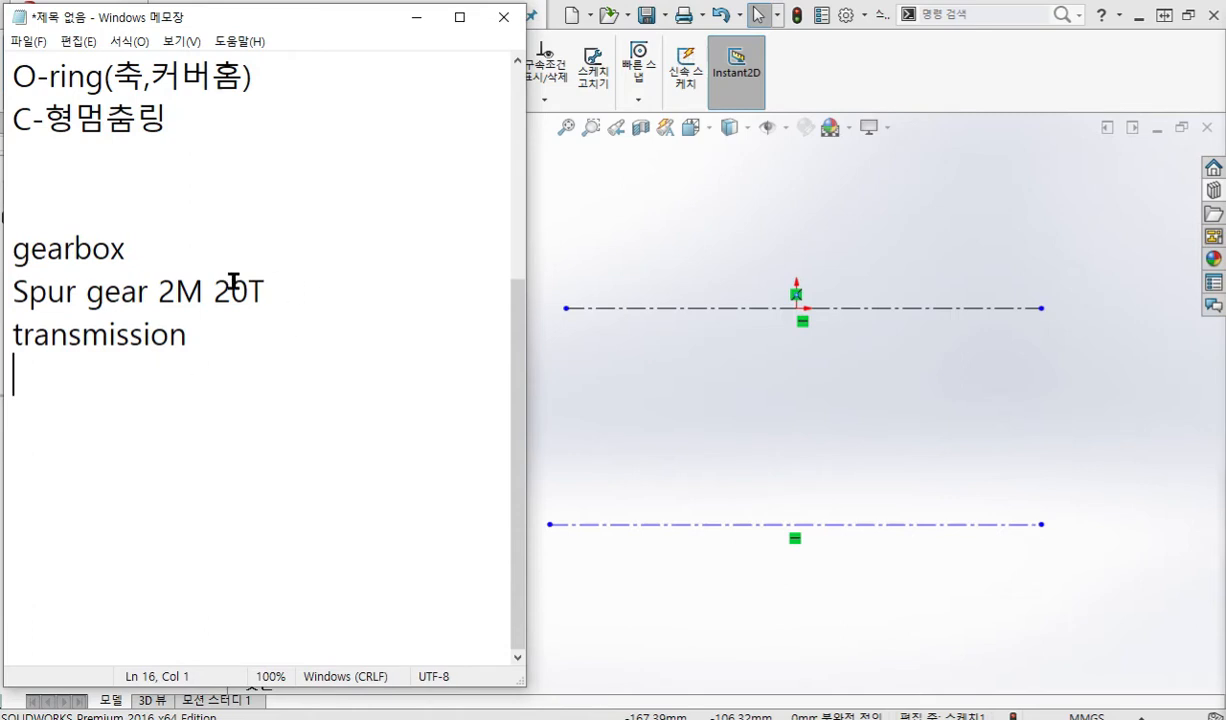
drag(8, 293, 266, 292)
key(ctrl+c)
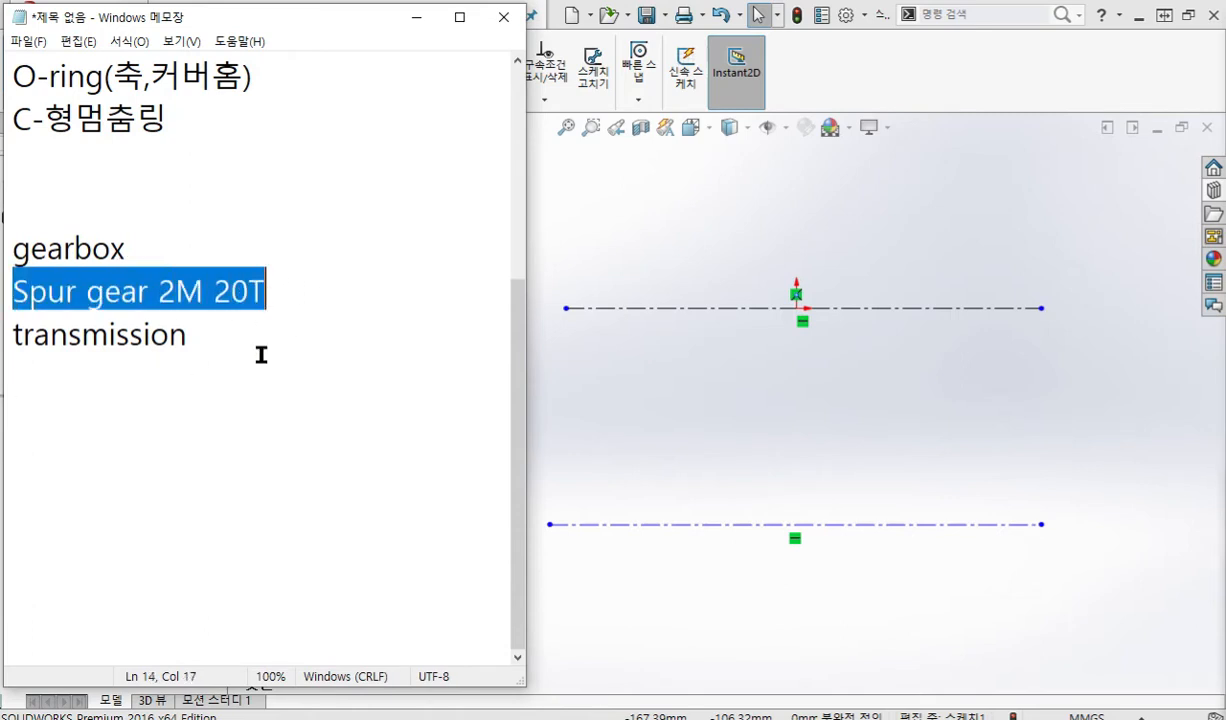
click(312, 305)
key(Return)
key(ctrl+v)
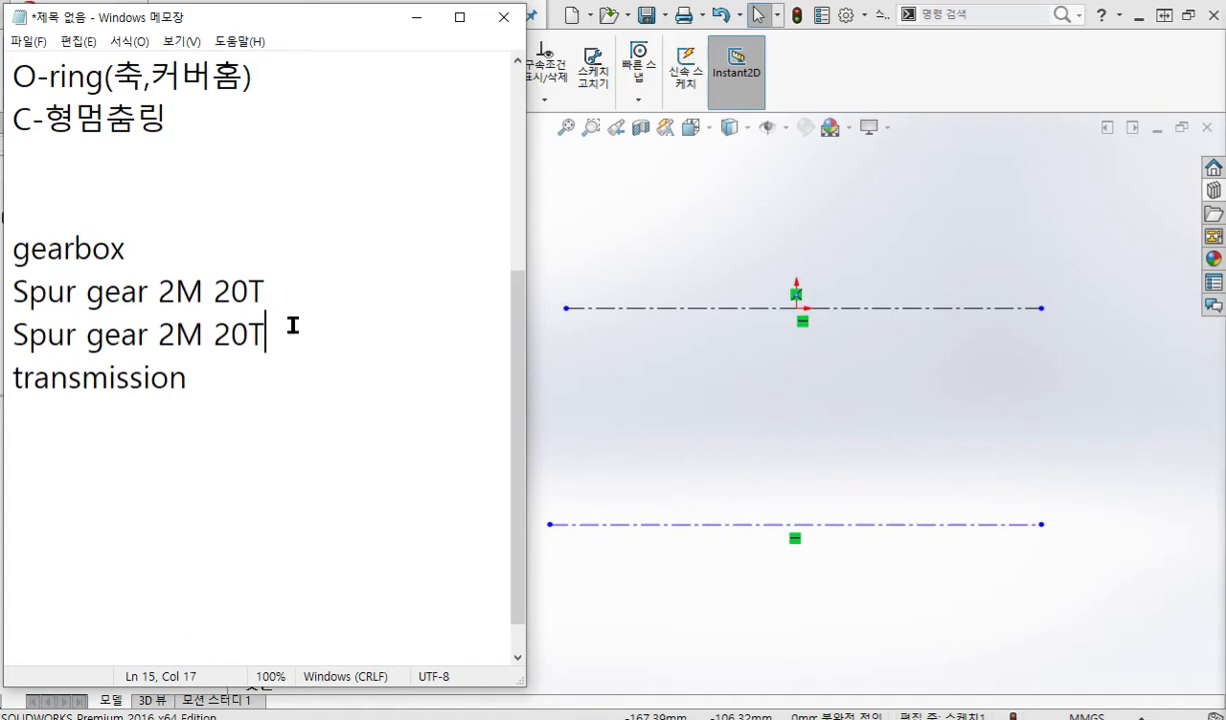
Change the tooth count in the first spur gear line so it reads "Spur gear 2M 10T".
drag(214, 335, 228, 333)
drag(214, 289, 228, 289)
text(1)
key(F12)
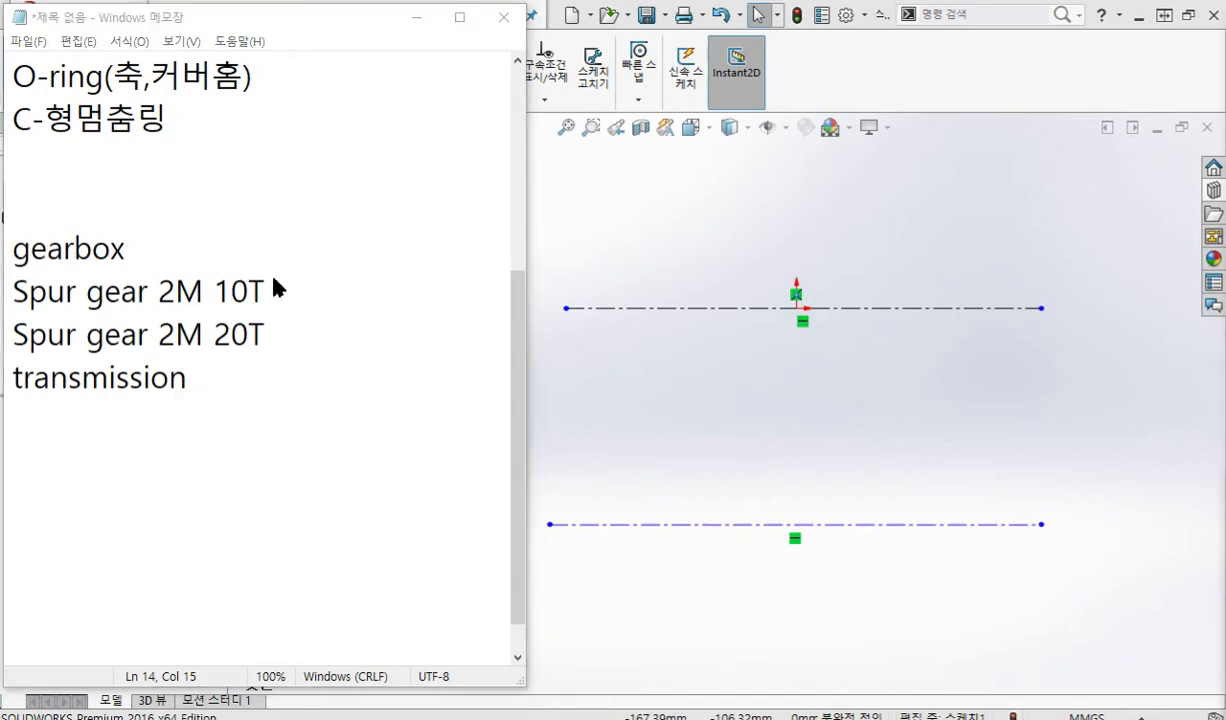
mouse_move(262, 288)
mouse_down()
mouse_move(272, 302)
mouse_move(252, 348)
mouse_move(282, 352)
mouse_up()
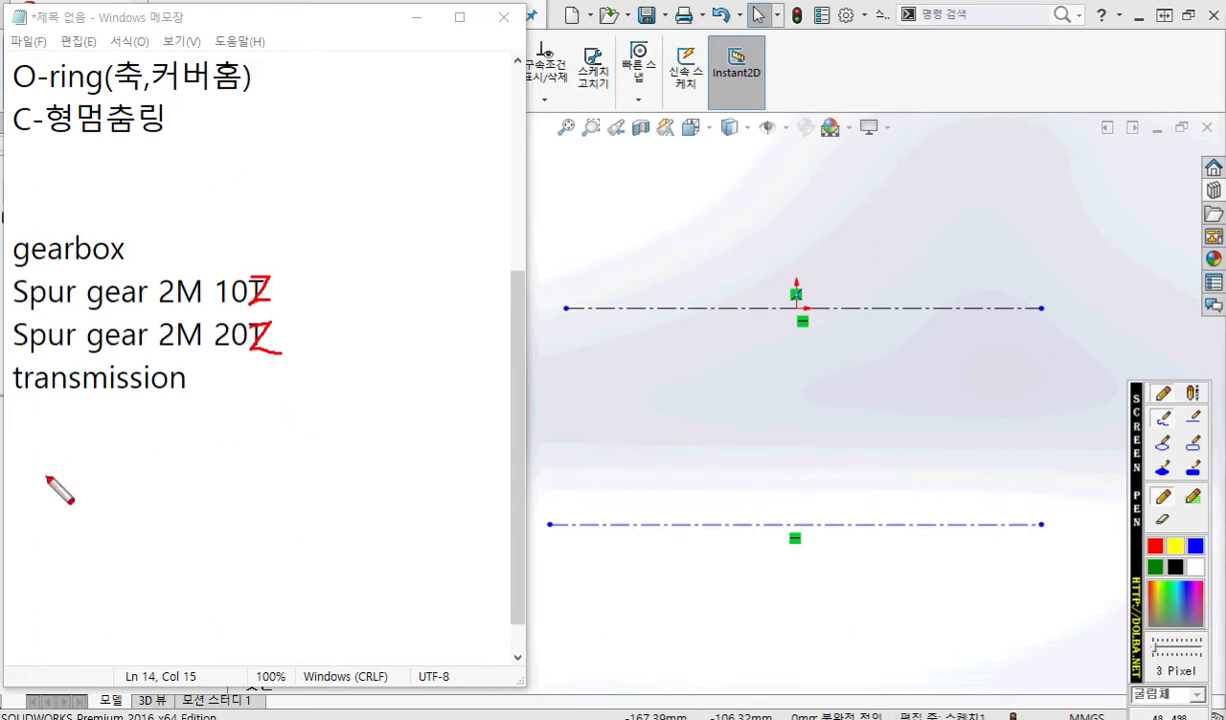
mouse_move(102, 474)
mouse_down()
mouse_move(55, 503)
mouse_move(92, 514)
mouse_up()
mouse_move(20, 530)
mouse_down()
mouse_move(47, 531)
mouse_move(34, 582)
mouse_move(52, 559)
mouse_up()
drag(62, 550, 87, 563)
drag(73, 567, 83, 580)
mouse_move(116, 484)
mouse_down()
mouse_move(147, 482)
mouse_move(147, 508)
mouse_move(356, 479)
mouse_up()
mouse_move(272, 524)
mouse_down()
mouse_move(300, 550)
mouse_move(326, 549)
mouse_up()
mouse_move(190, 405)
mouse_down()
mouse_move(157, 433)
mouse_move(190, 472)
mouse_move(204, 442)
mouse_move(212, 456)
mouse_move(264, 464)
mouse_move(325, 437)
mouse_up()
click(290, 437)
drag(314, 411, 315, 457)
drag(351, 404, 353, 464)
mouse_move(361, 398)
mouse_down()
mouse_move(380, 424)
mouse_move(366, 446)
mouse_up()
mouse_move(403, 402)
mouse_down()
mouse_move(390, 446)
mouse_move(428, 445)
mouse_up()
drag(437, 392, 470, 468)
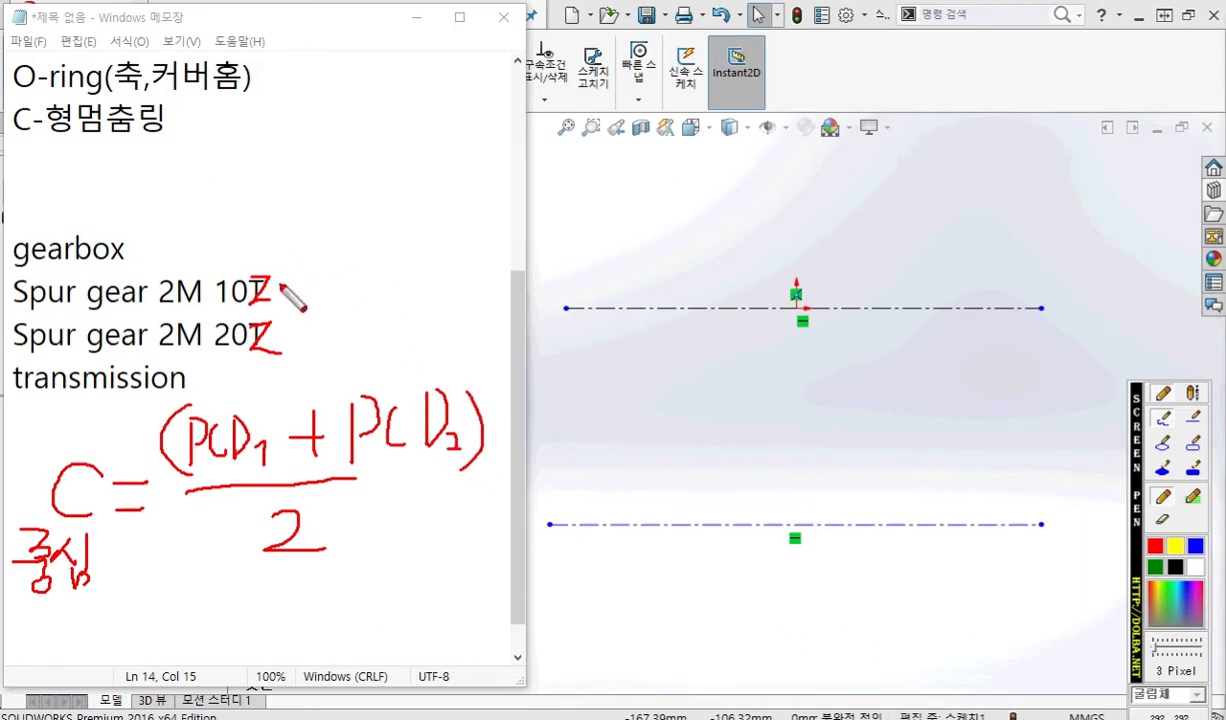
mouse_move(279, 286)
mouse_down()
mouse_move(333, 252)
mouse_move(344, 279)
mouse_up()
mouse_move(345, 229)
mouse_down()
mouse_move(353, 250)
mouse_move(405, 272)
mouse_up()
mouse_move(406, 228)
mouse_down()
mouse_move(407, 272)
mouse_move(463, 261)
mouse_up()
mouse_move(479, 213)
mouse_down()
mouse_move(480, 272)
mouse_move(521, 270)
mouse_move(538, 240)
mouse_move(579, 265)
mouse_move(612, 263)
mouse_move(604, 241)
mouse_move(641, 238)
mouse_up()
drag(624, 254, 683, 250)
mouse_move(682, 222)
mouse_down()
mouse_move(712, 258)
mouse_move(746, 224)
mouse_move(821, 246)
mouse_move(850, 242)
mouse_move(860, 222)
mouse_up()
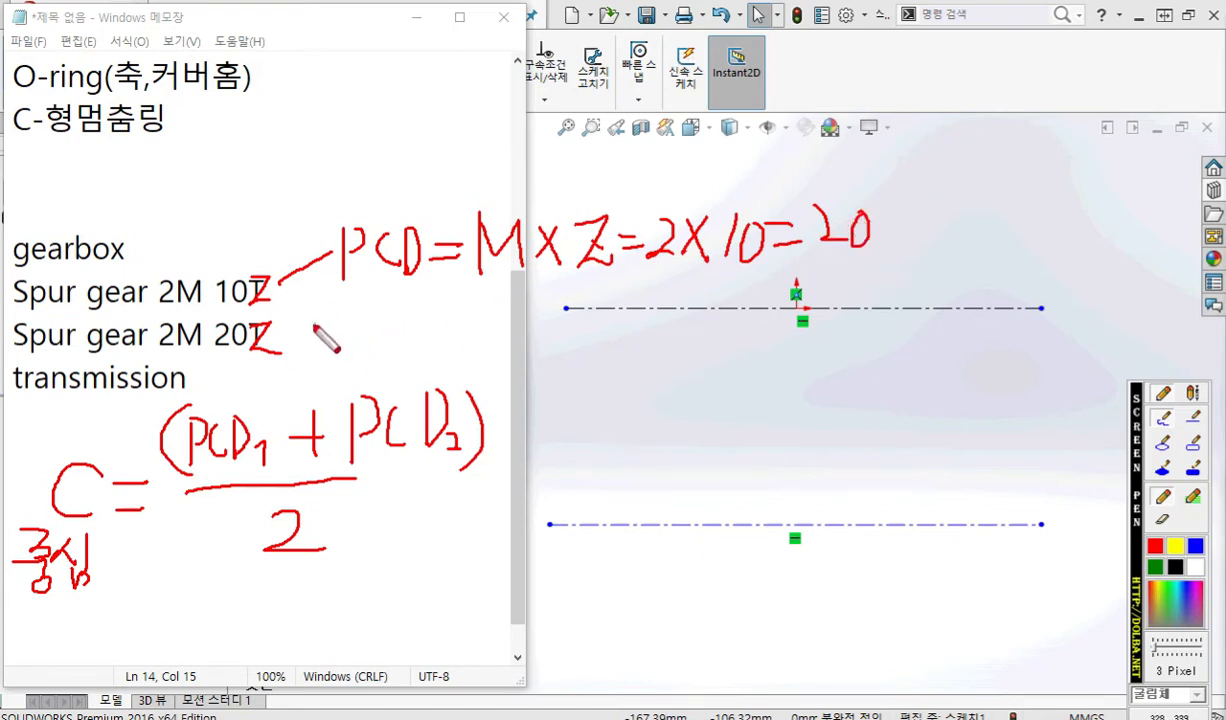
mouse_move(282, 339)
mouse_down()
mouse_move(350, 308)
mouse_move(355, 335)
mouse_move(447, 340)
mouse_up()
mouse_move(429, 271)
mouse_down()
mouse_move(427, 288)
mouse_move(545, 348)
mouse_up()
mouse_move(577, 305)
mouse_down()
mouse_move(560, 345)
mouse_move(600, 344)
mouse_move(618, 332)
mouse_move(605, 318)
mouse_move(660, 318)
mouse_up()
mouse_move(636, 338)
mouse_down()
mouse_move(712, 330)
mouse_move(700, 356)
mouse_up()
drag(732, 312, 731, 314)
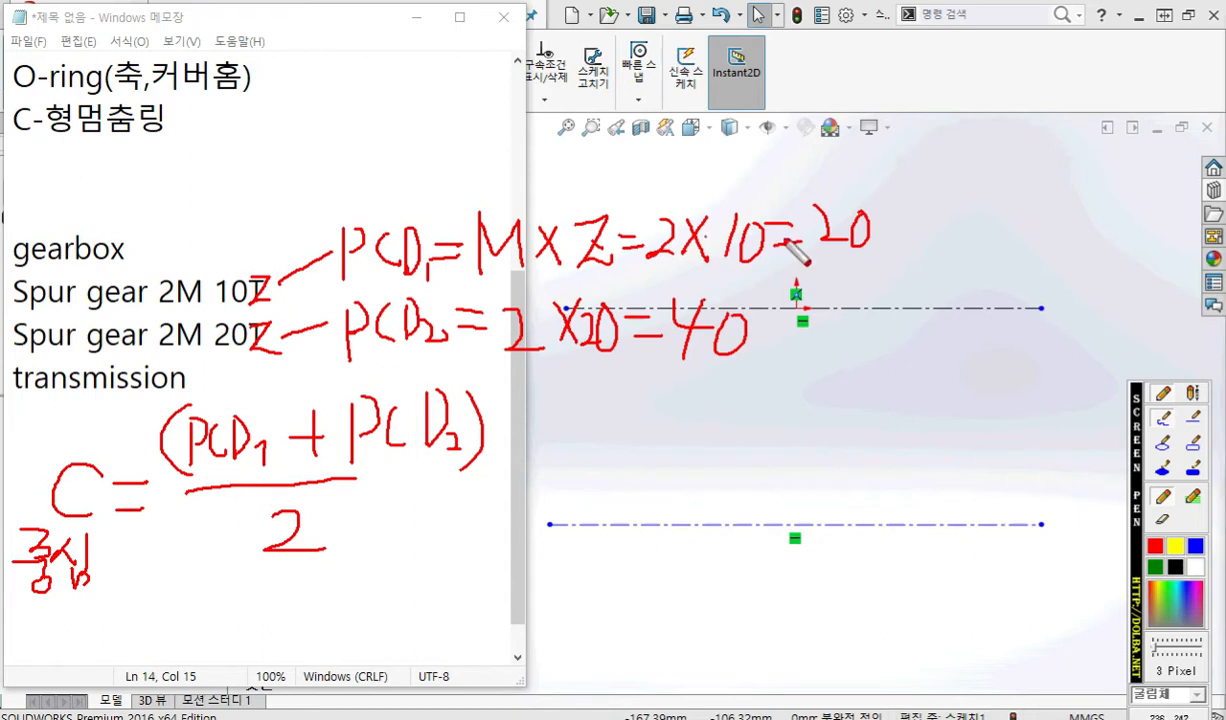
drag(884, 255, 884, 186)
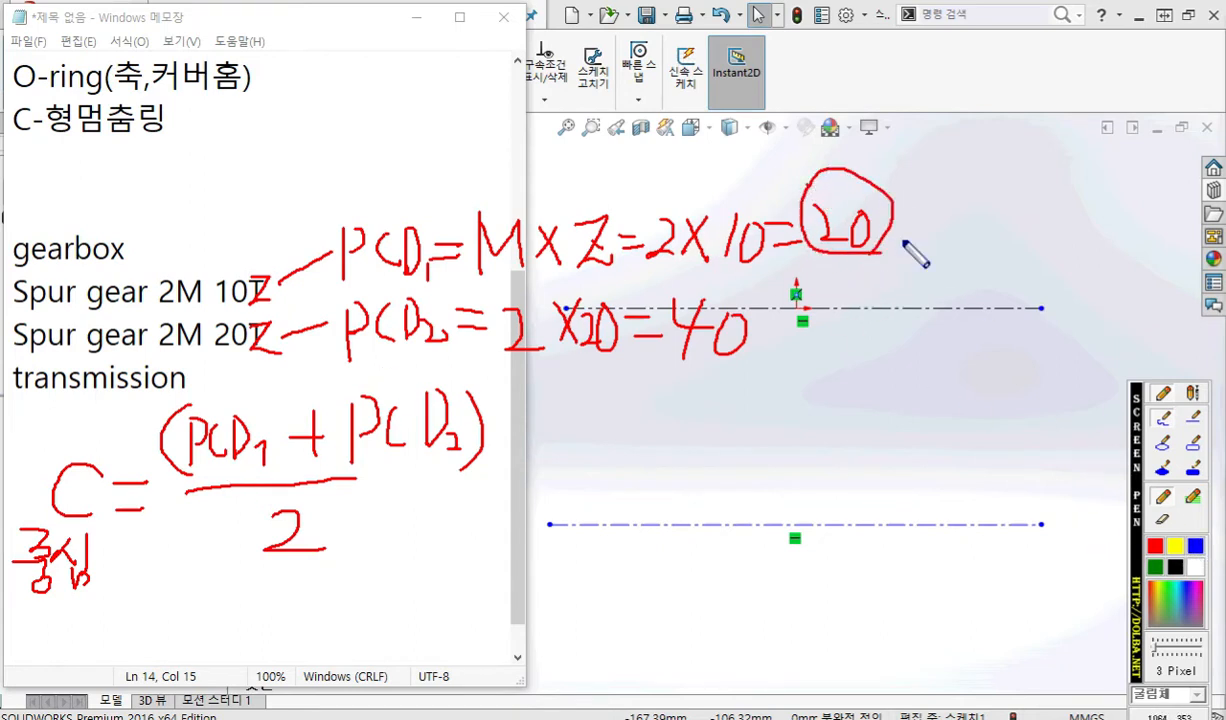
mouse_move(812, 208)
mouse_down()
mouse_move(268, 273)
mouse_move(228, 402)
mouse_move(240, 380)
mouse_up()
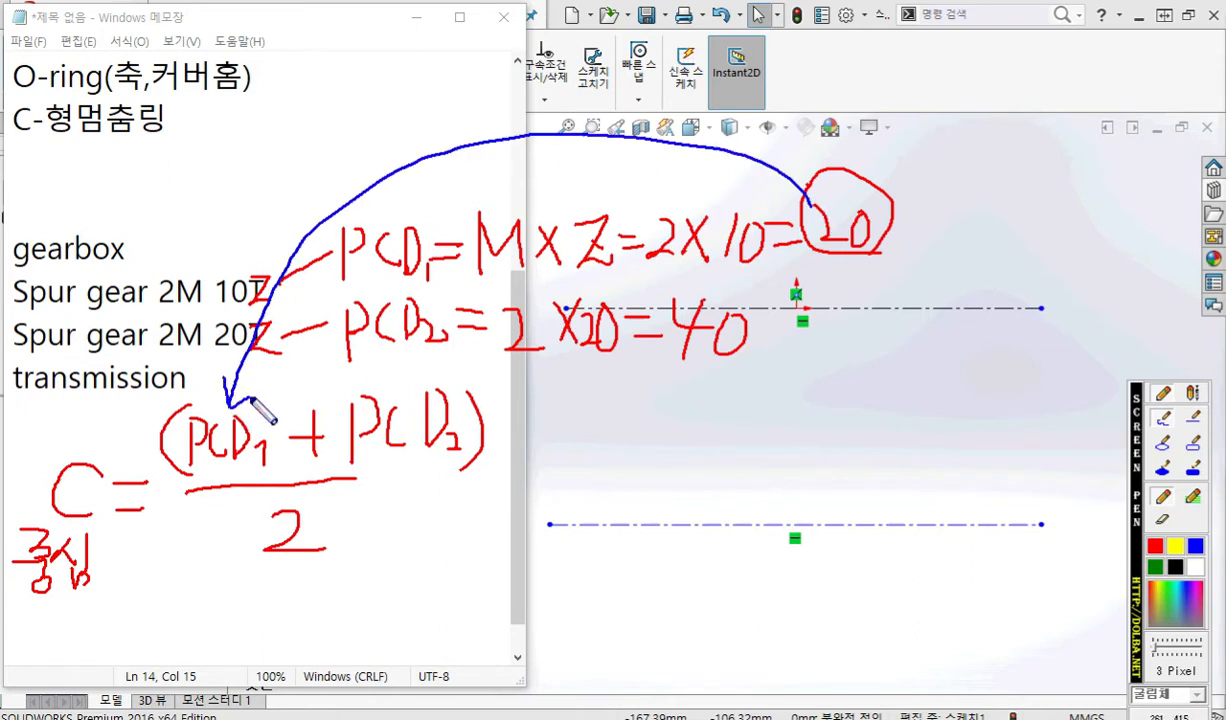
mouse_move(753, 360)
mouse_down()
mouse_move(668, 275)
mouse_move(700, 395)
mouse_move(427, 466)
mouse_move(424, 480)
mouse_up()
mouse_move(146, 611)
mouse_down()
mouse_move(175, 611)
mouse_move(172, 634)
mouse_move(378, 622)
mouse_up()
mouse_move(287, 648)
mouse_down()
mouse_move(285, 676)
mouse_move(340, 674)
mouse_up()
mouse_move(205, 574)
mouse_down()
mouse_move(252, 604)
mouse_move(266, 578)
mouse_move(335, 590)
mouse_move(306, 610)
mouse_up()
mouse_move(357, 565)
mouse_down()
mouse_move(362, 592)
mouse_move(347, 606)
mouse_up()
drag(410, 570, 408, 572)
drag(432, 565, 426, 606)
drag(207, 557, 207, 610)
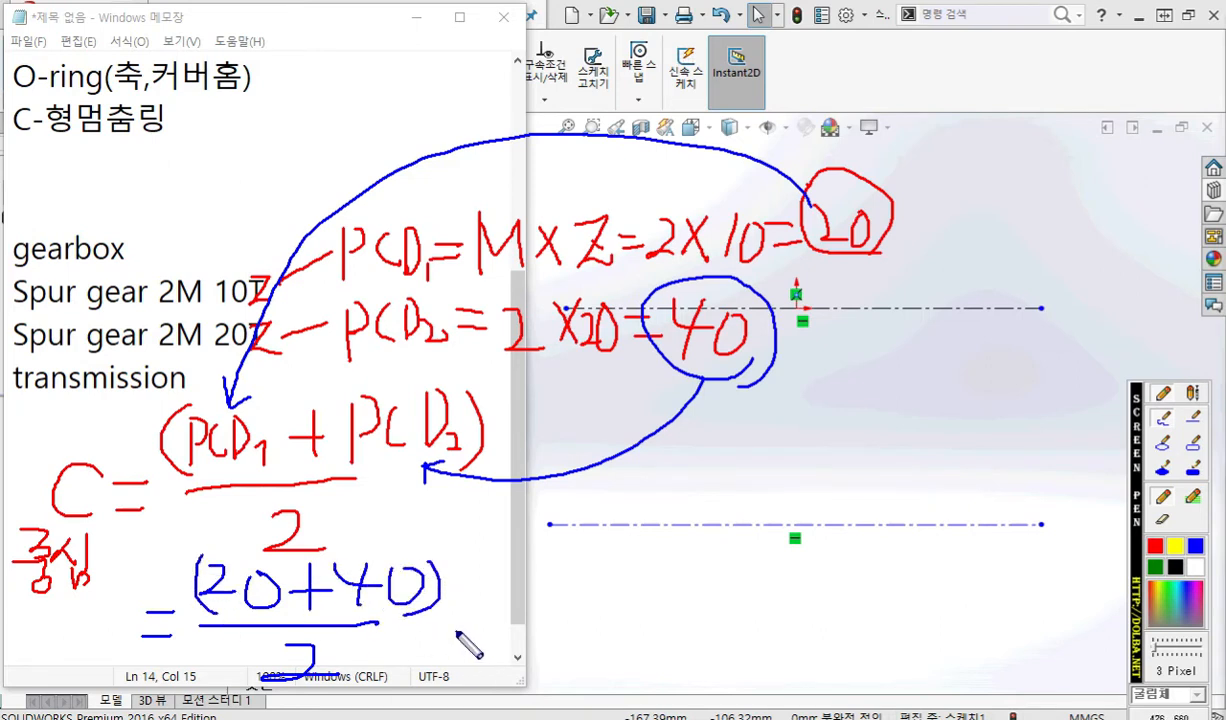
mouse_move(445, 607)
mouse_down()
mouse_move(483, 607)
mouse_move(508, 633)
mouse_up()
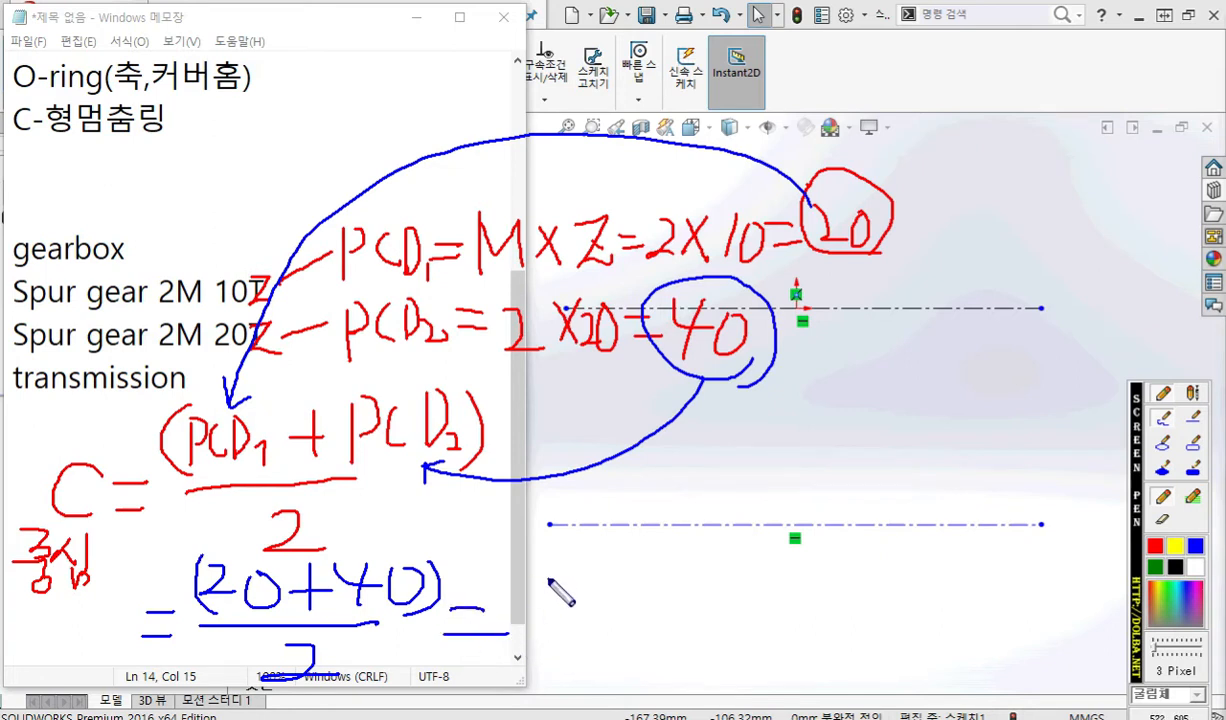
drag(568, 566, 534, 638)
mouse_move(512, 563)
mouse_down()
mouse_move(554, 577)
mouse_move(512, 631)
mouse_up()
drag(596, 568, 591, 578)
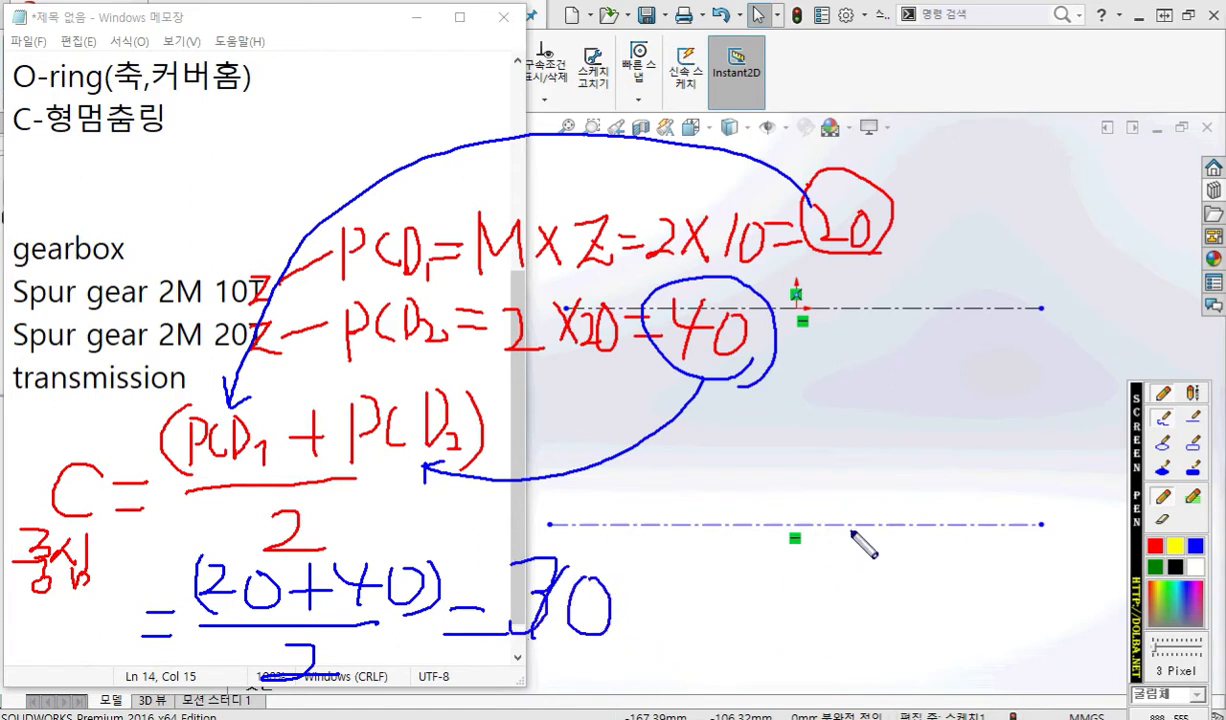
mouse_move(967, 320)
mouse_down()
mouse_move(968, 508)
mouse_move(978, 490)
mouse_up()
mouse_move(940, 340)
mouse_down()
mouse_move(967, 312)
mouse_move(985, 350)
mouse_up()
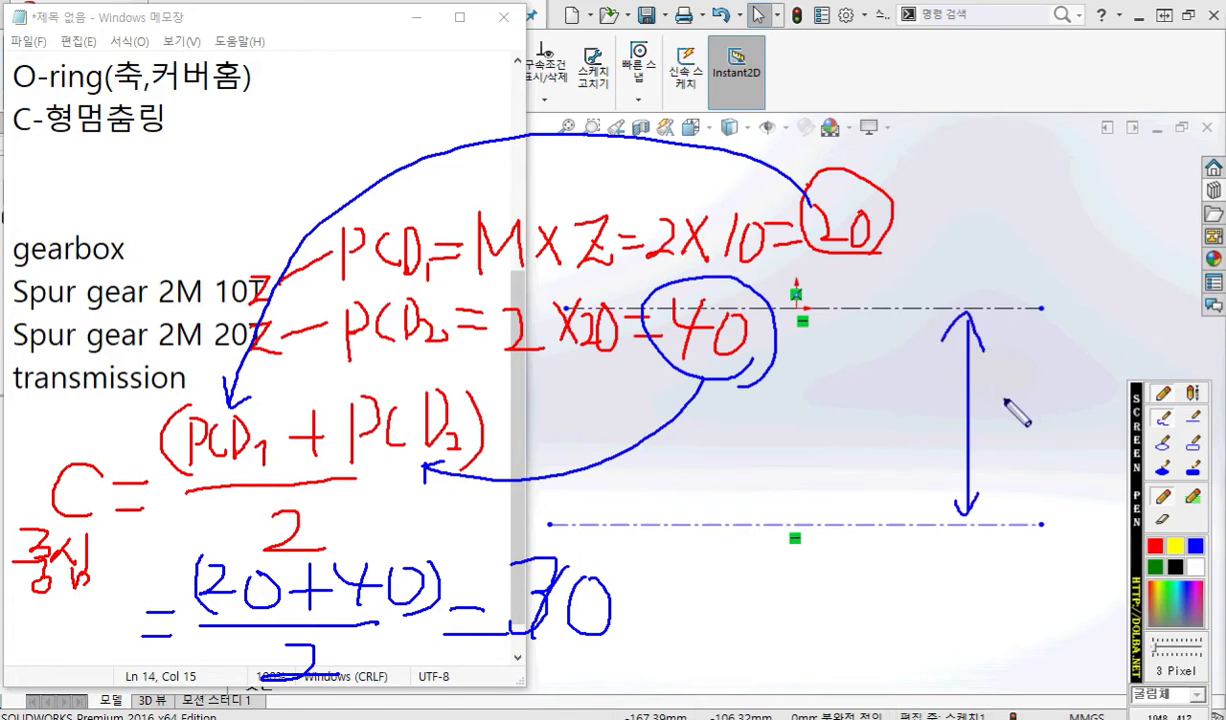
mouse_move(907, 397)
mouse_down()
mouse_move(930, 415)
mouse_move(908, 433)
mouse_move(955, 407)
mouse_up()
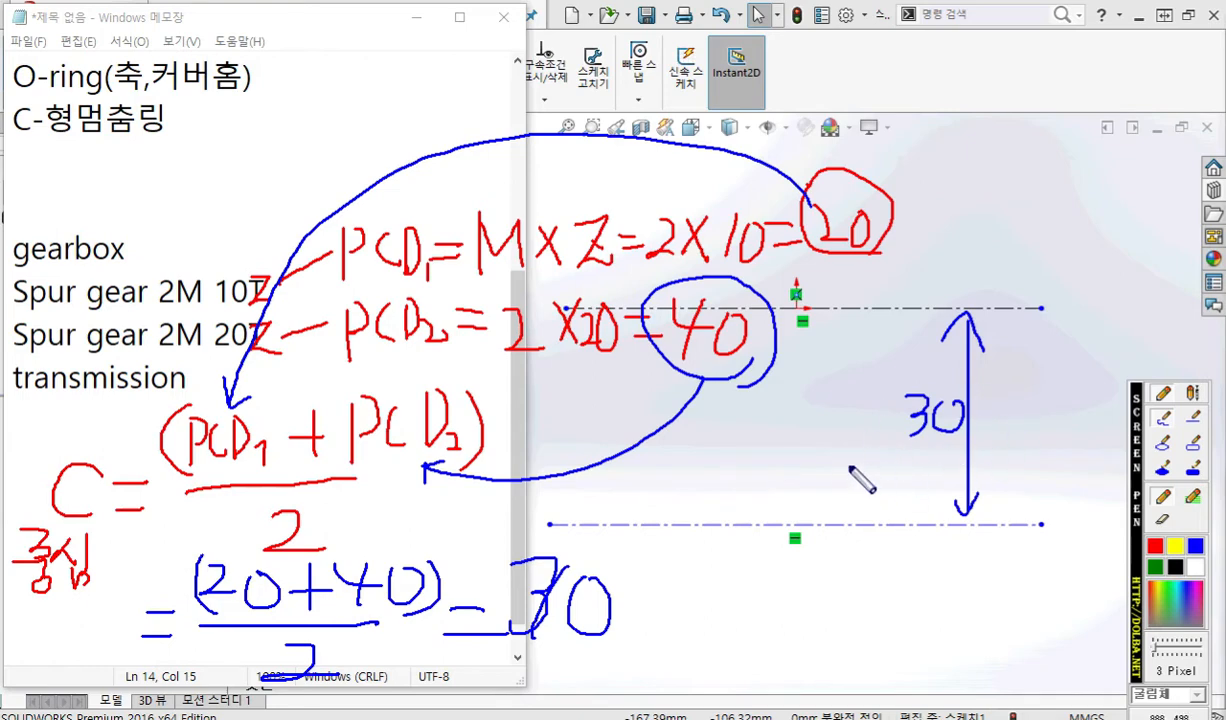
key(Escape)
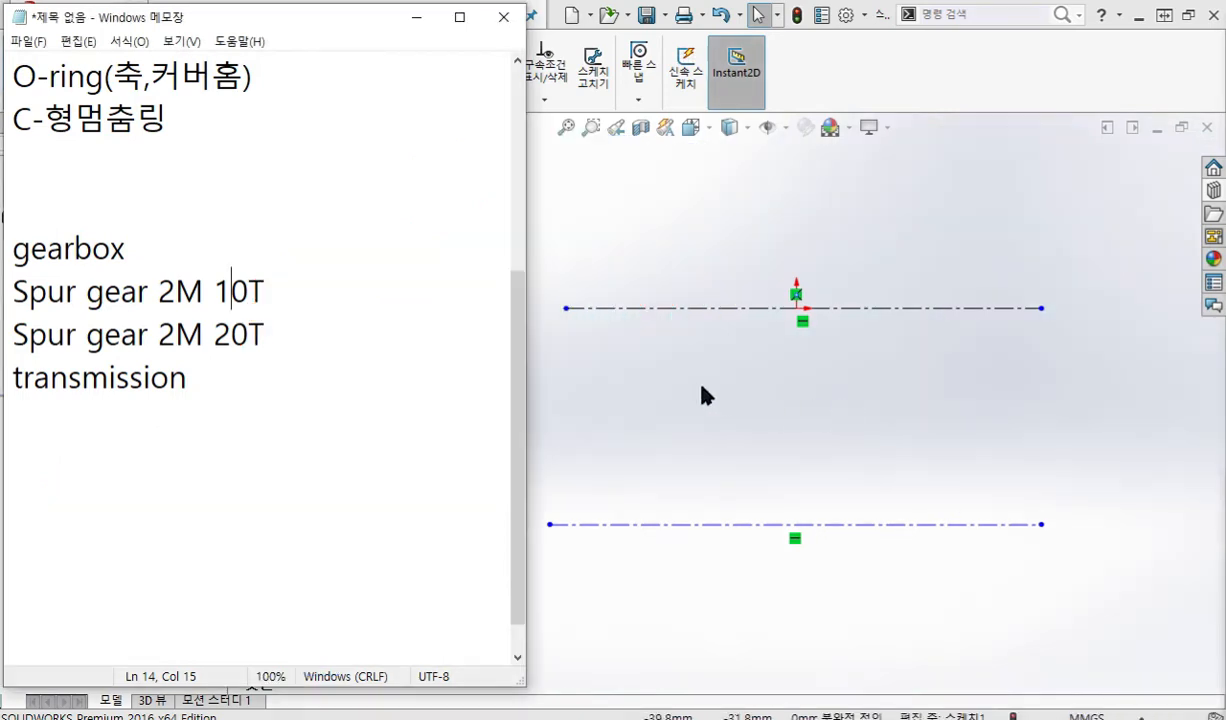
Return to SOLIDWORKS and dimension the vertical distance between the two centerlines as 30 mm.
click(702, 396)
right_click(635, 375)
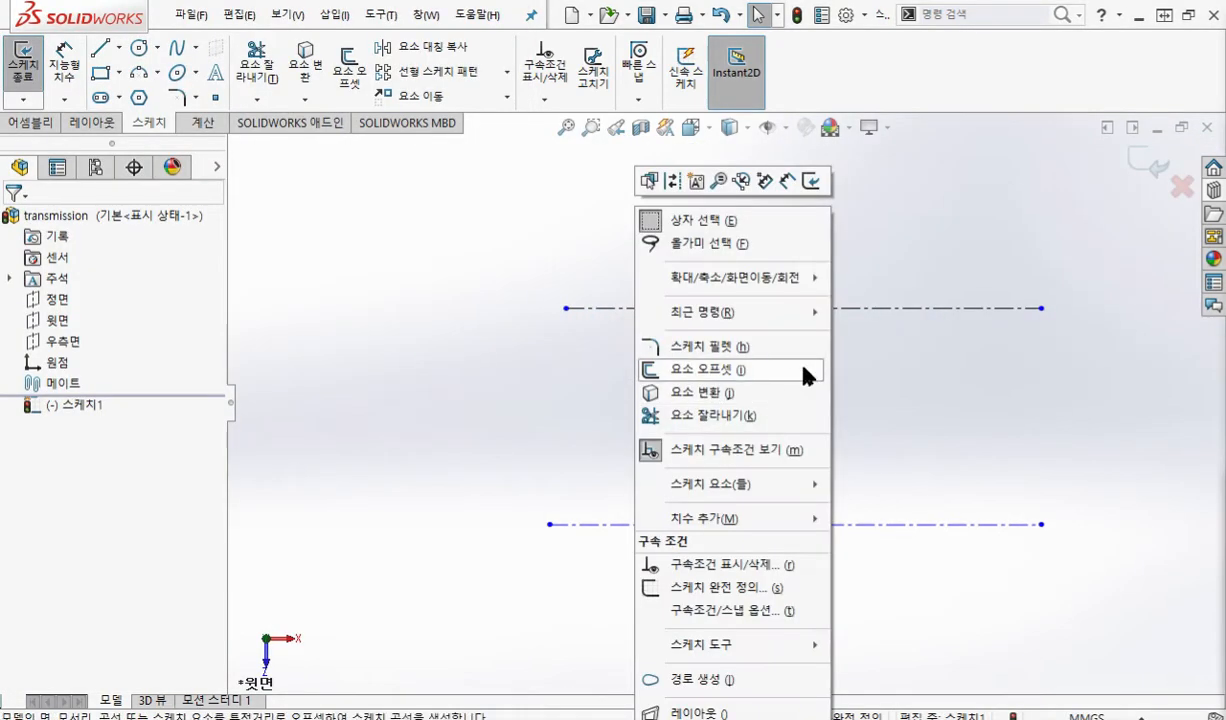
click(785, 183)
click(648, 308)
click(683, 528)
click(518, 430)
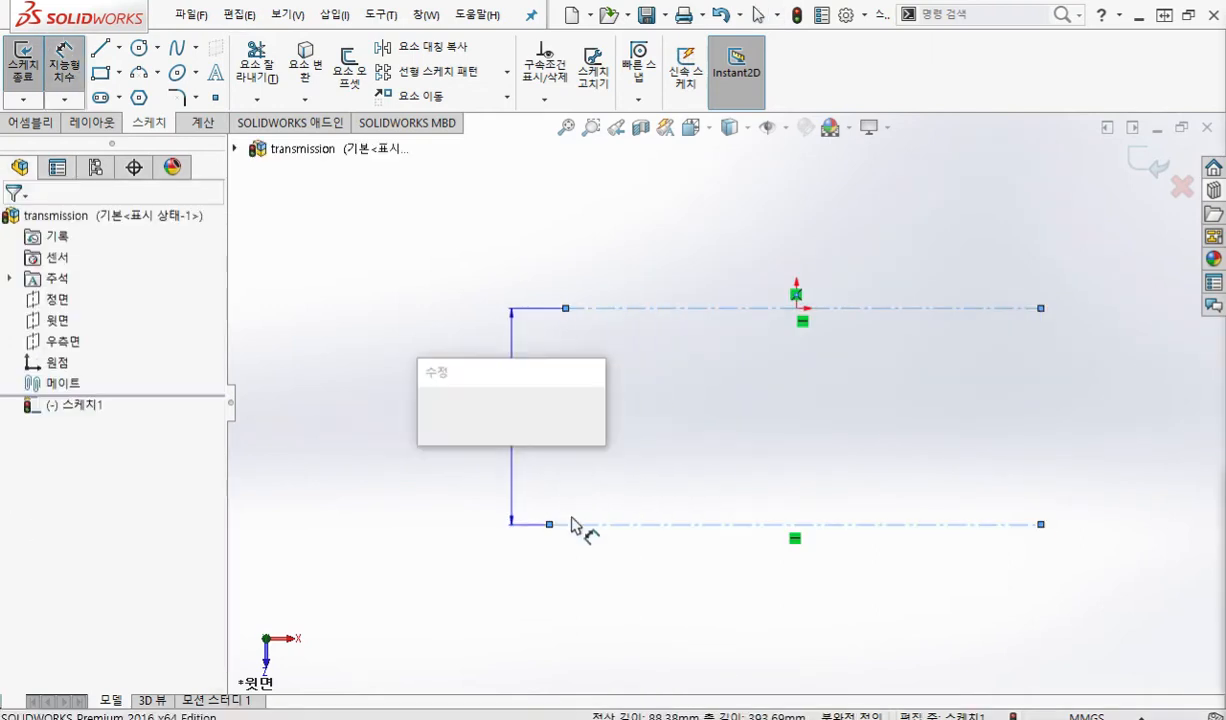
text(30)
key(Return)
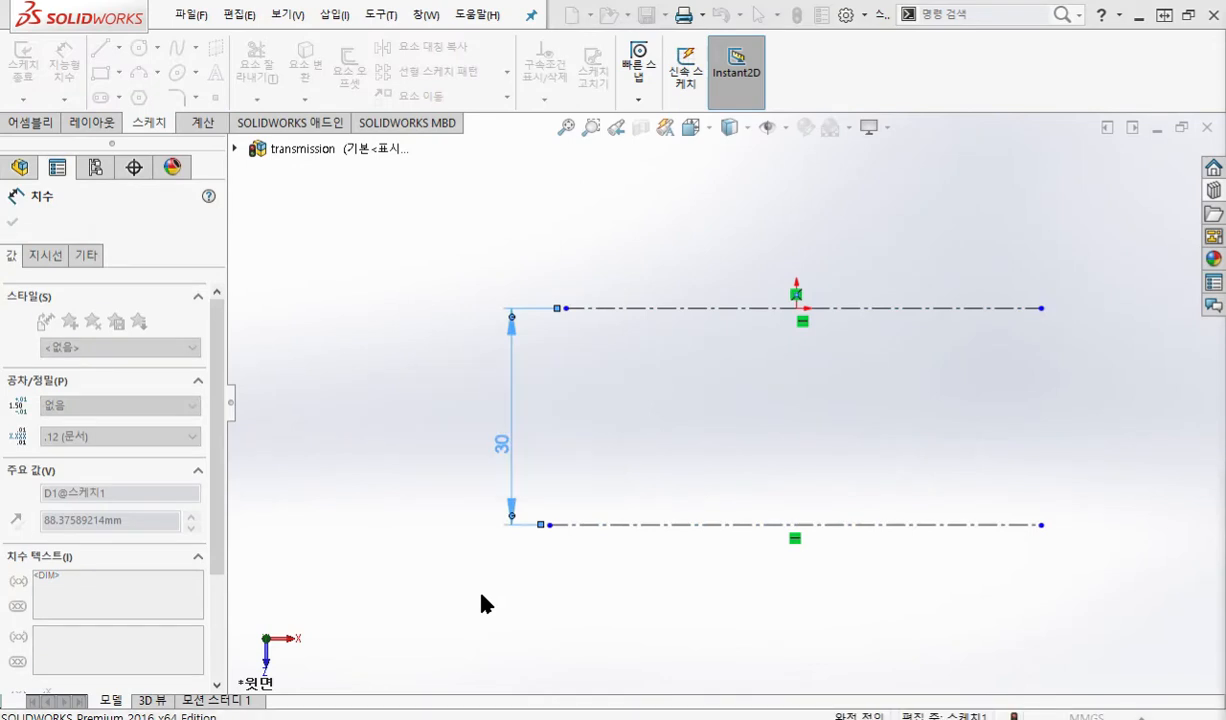
key(Escape)
right_click(343, 370)
click(399, 392)
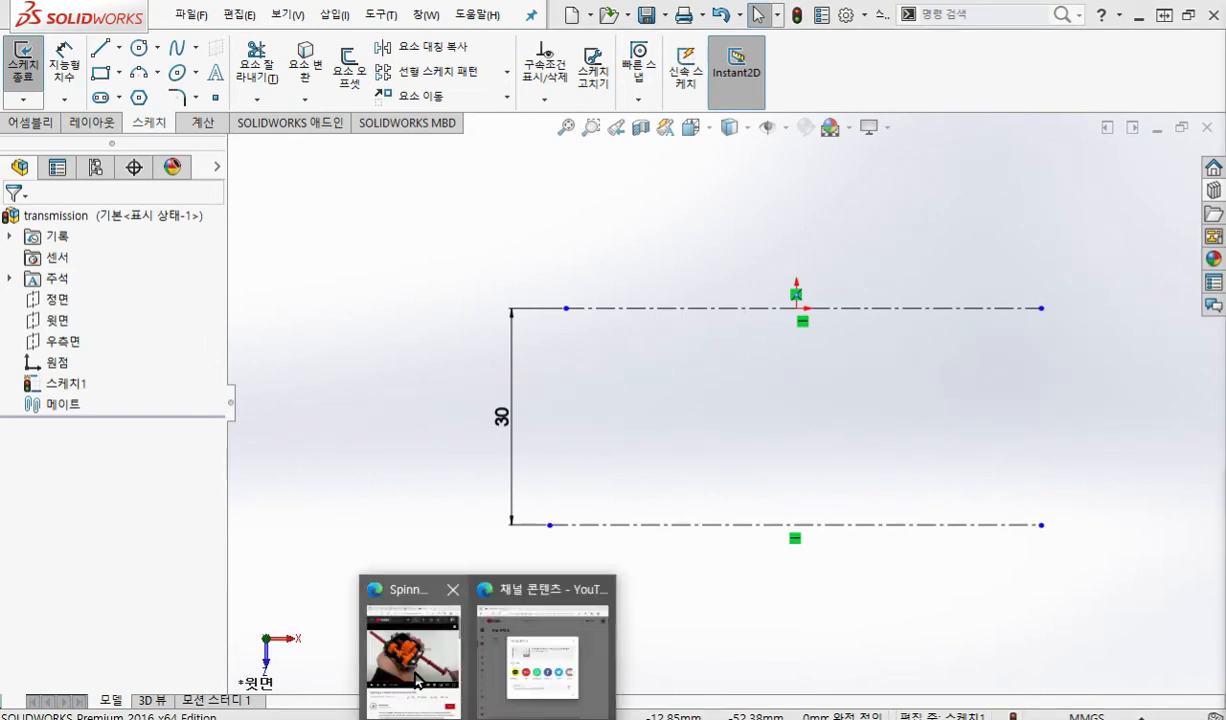
Switch to the gearbox video and outline the housing, both shaft axes and their spacing in white with the screen pen.
click(405, 650)
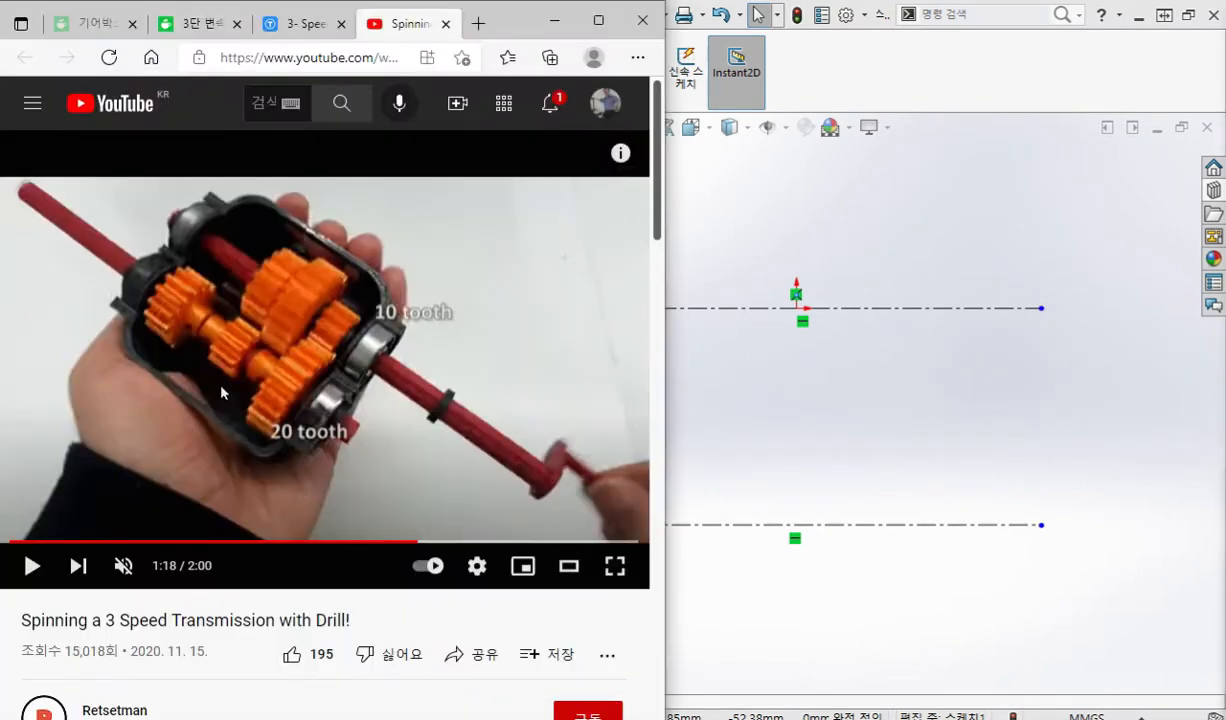
key(F12)
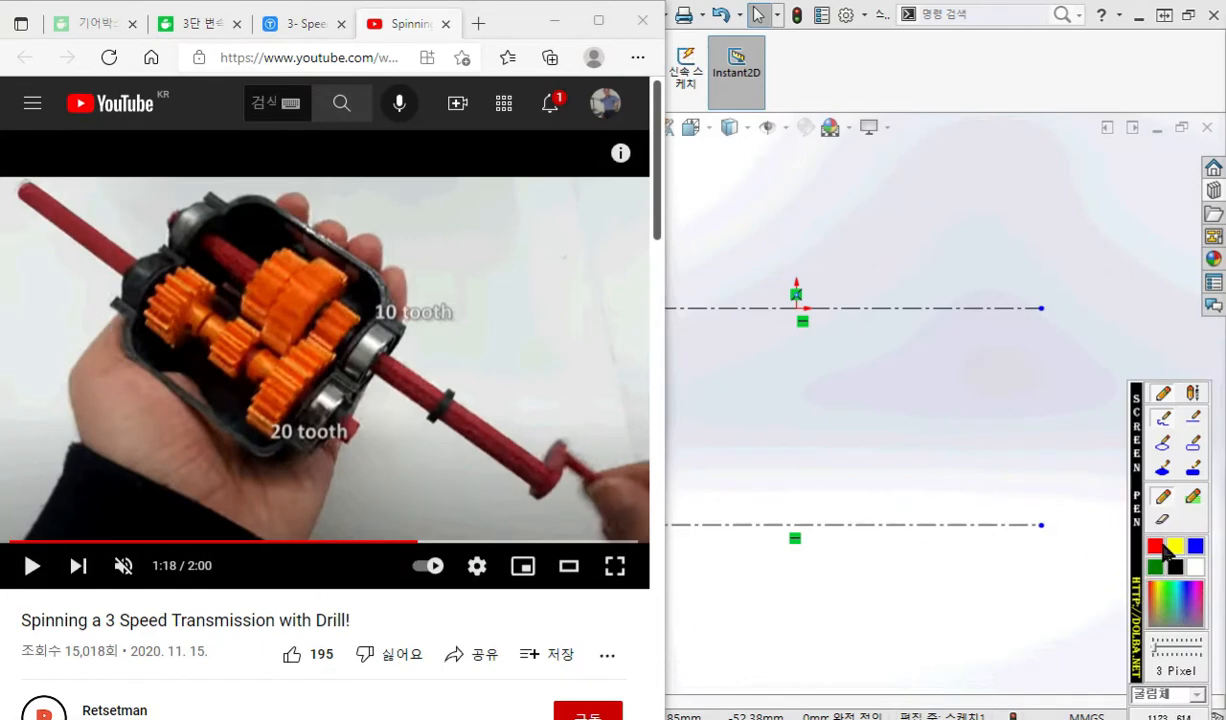
click(1197, 567)
mouse_move(95, 313)
mouse_down()
mouse_move(288, 466)
mouse_move(392, 302)
mouse_move(246, 189)
mouse_move(100, 303)
mouse_move(288, 465)
mouse_up()
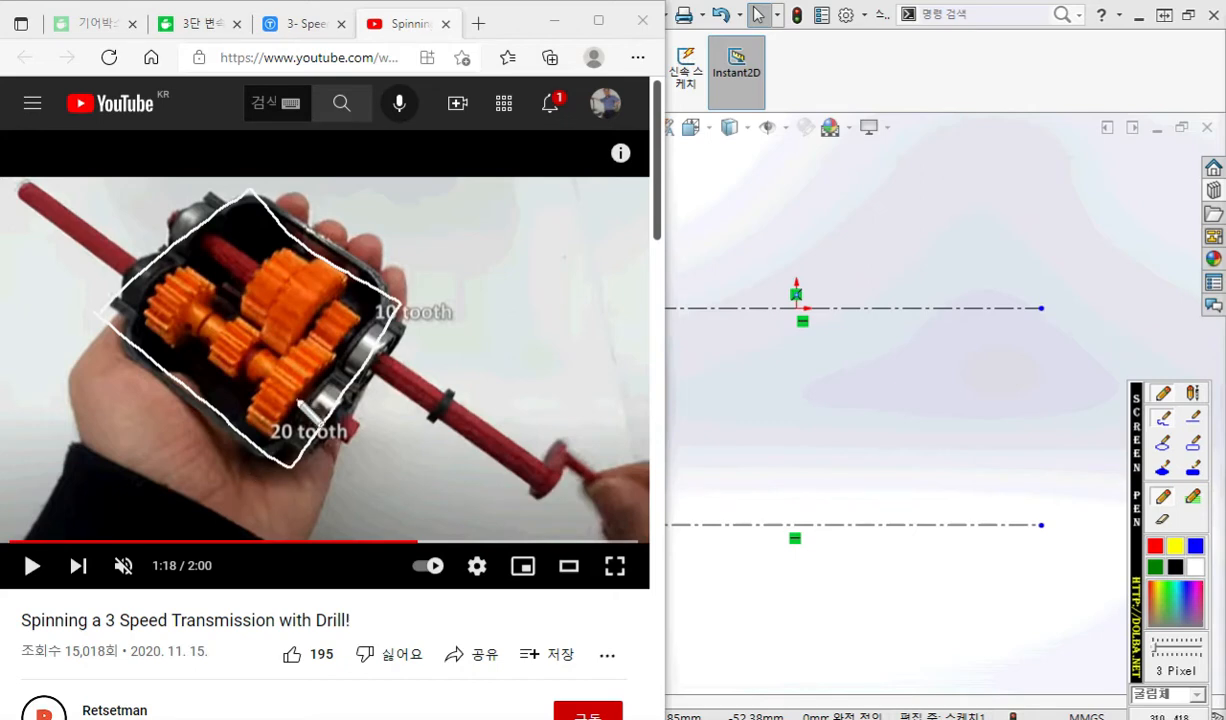
drag(159, 208, 421, 385)
drag(99, 242, 357, 437)
drag(253, 314, 237, 335)
mouse_move(228, 307)
mouse_down()
mouse_move(231, 332)
mouse_move(276, 315)
mouse_up()
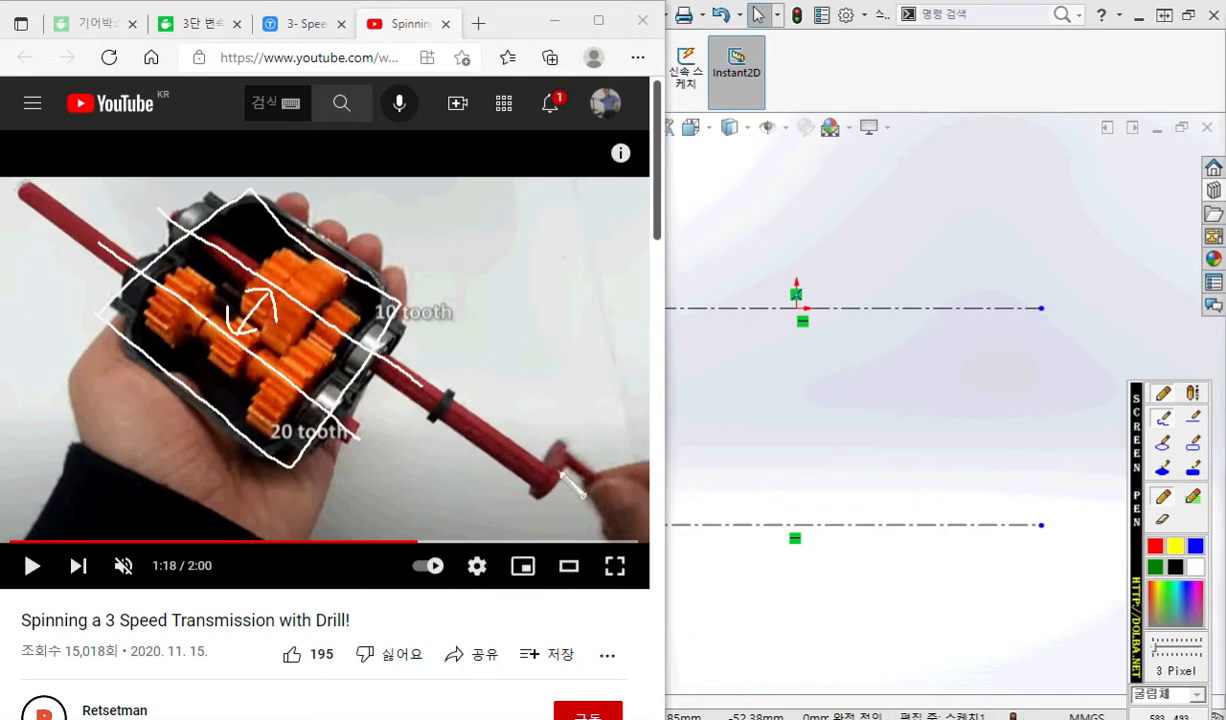
key(Escape)
Return to SOLIDWORKS and draw two rectangles about 57 mm long with vertically aligned ends, one around each shaft centerline.
click(799, 429)
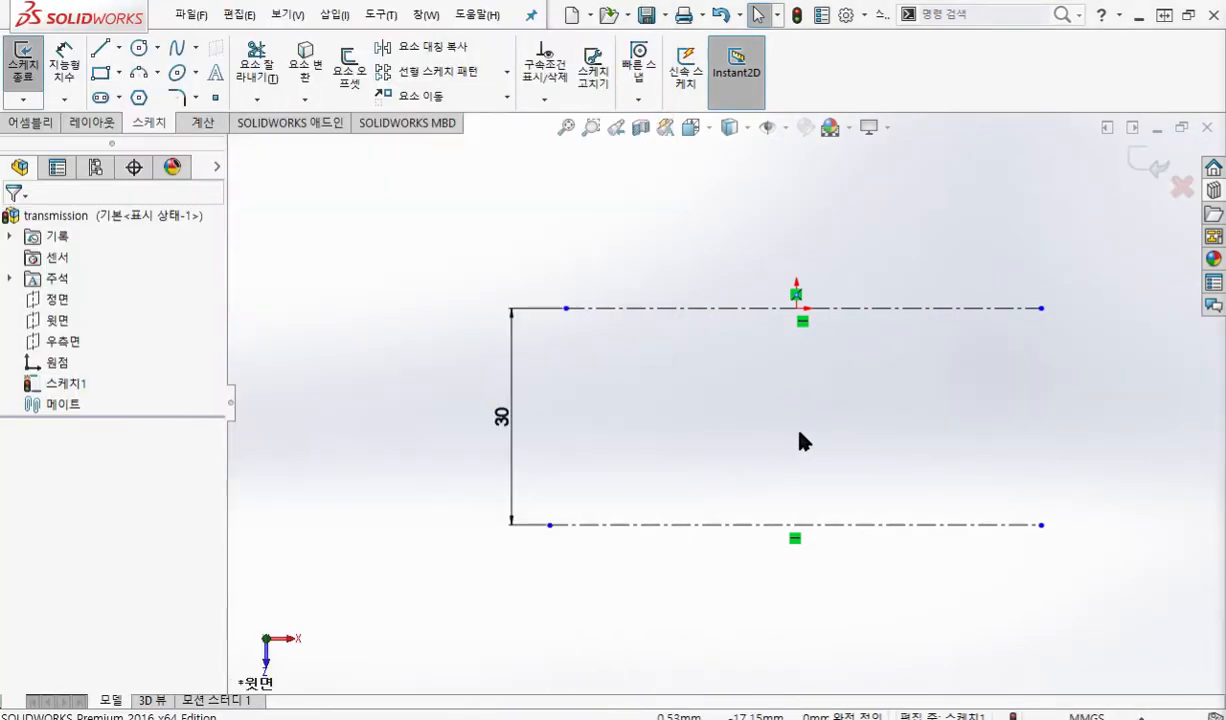
ctrl+middle_drag(855, 456, 731, 447)
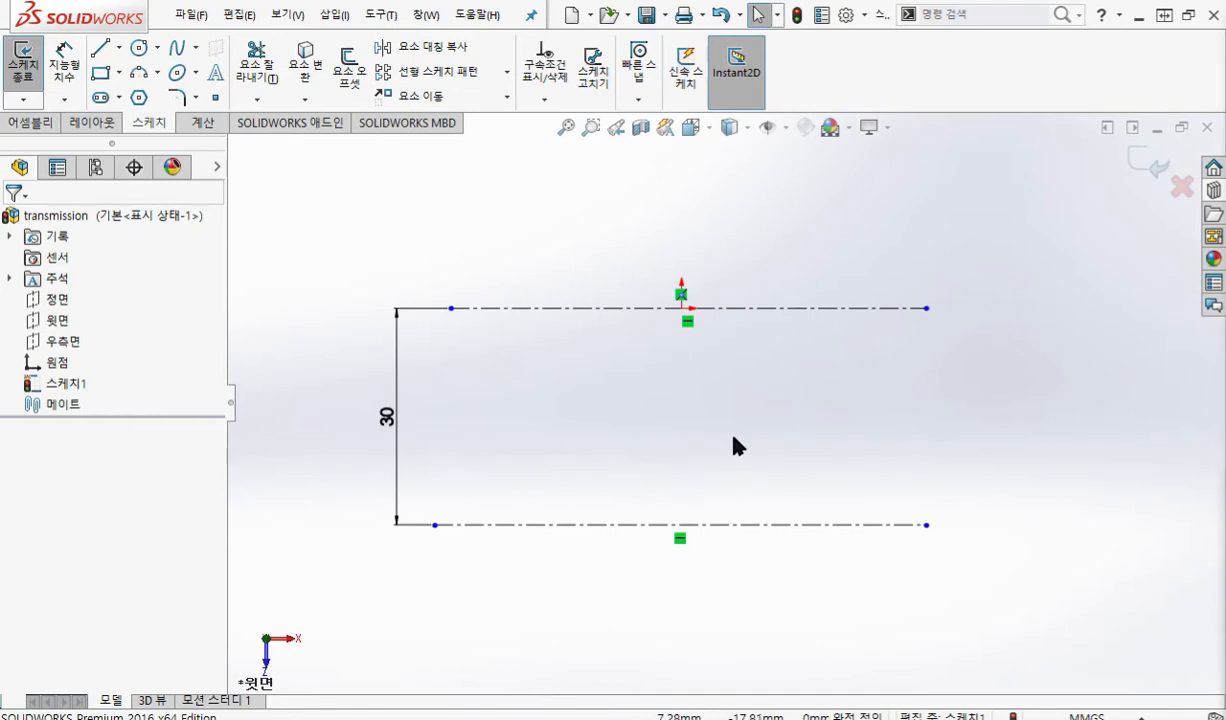
click(99, 73)
click(494, 283)
click(910, 335)
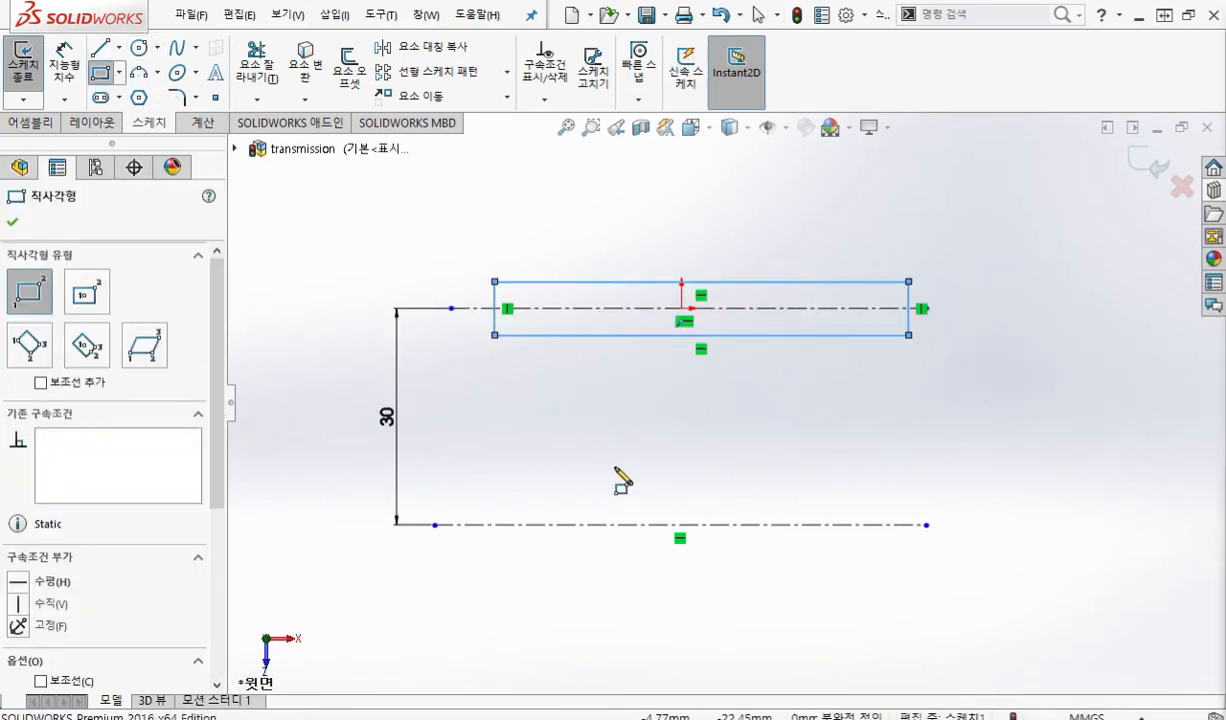
click(494, 493)
click(908, 559)
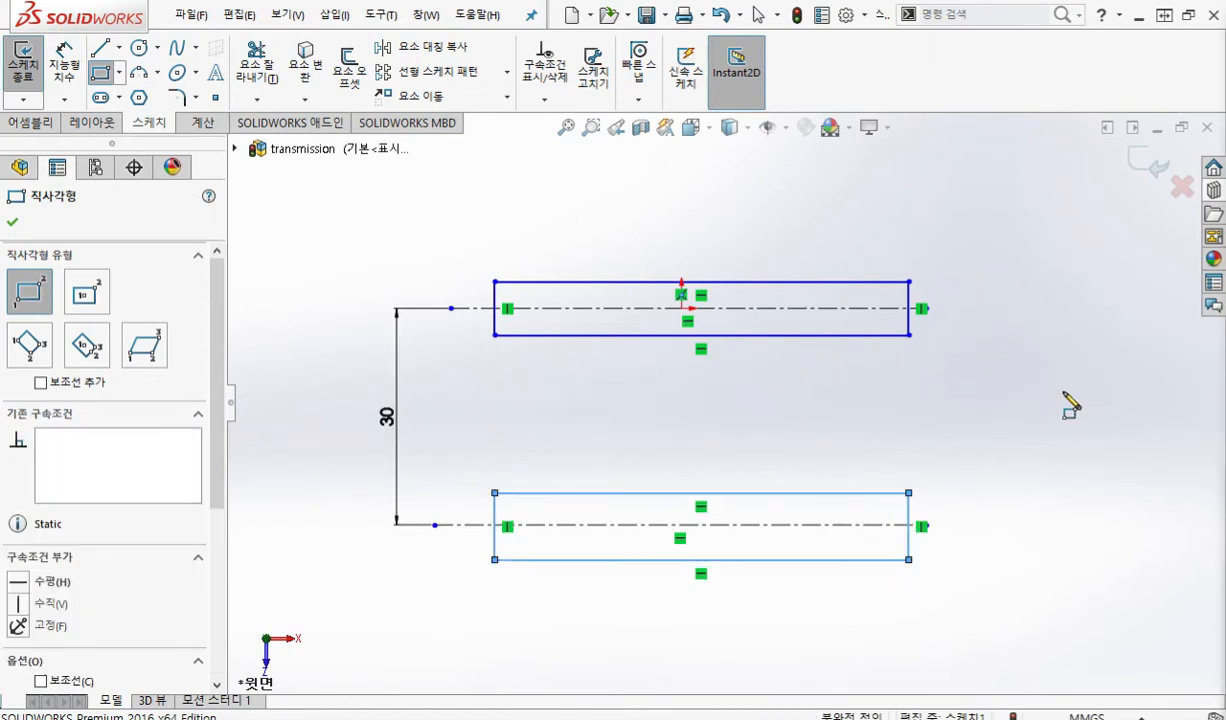
right_click(1007, 388)
click(1054, 395)
Apply an equal relation between the left end edges of the two shaft rectangles.
click(494, 318)
ctrl+click(496, 522)
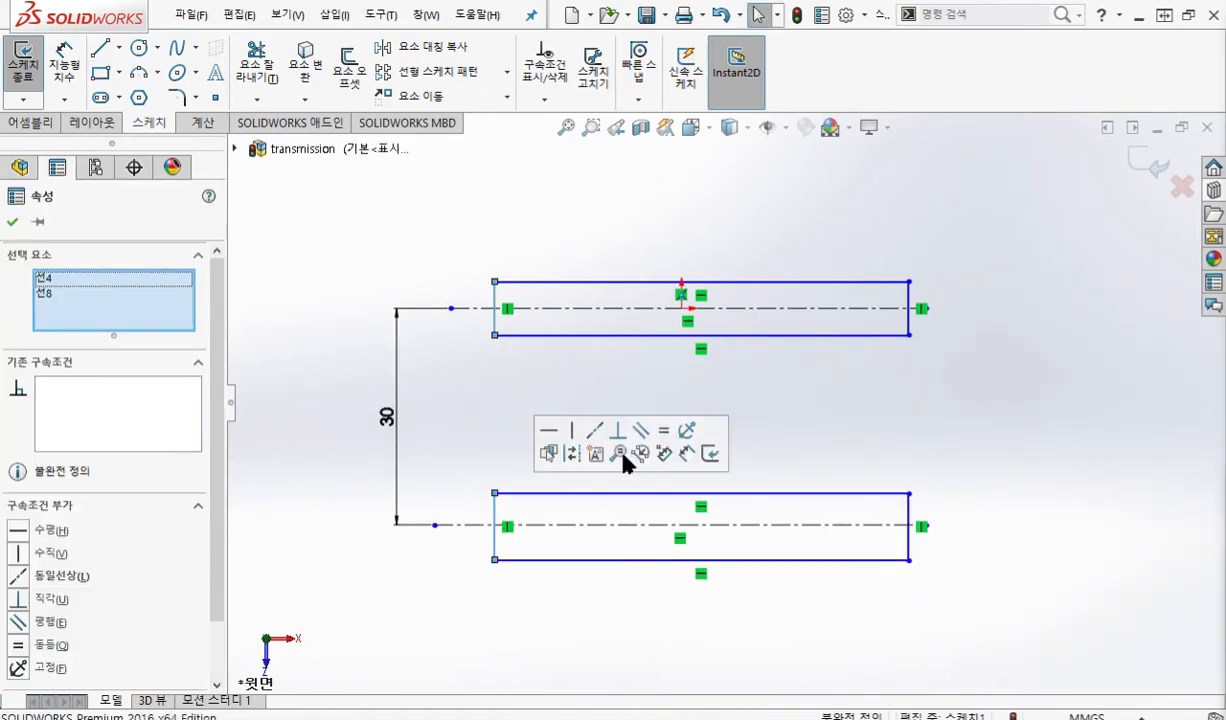
click(662, 432)
click(557, 402)
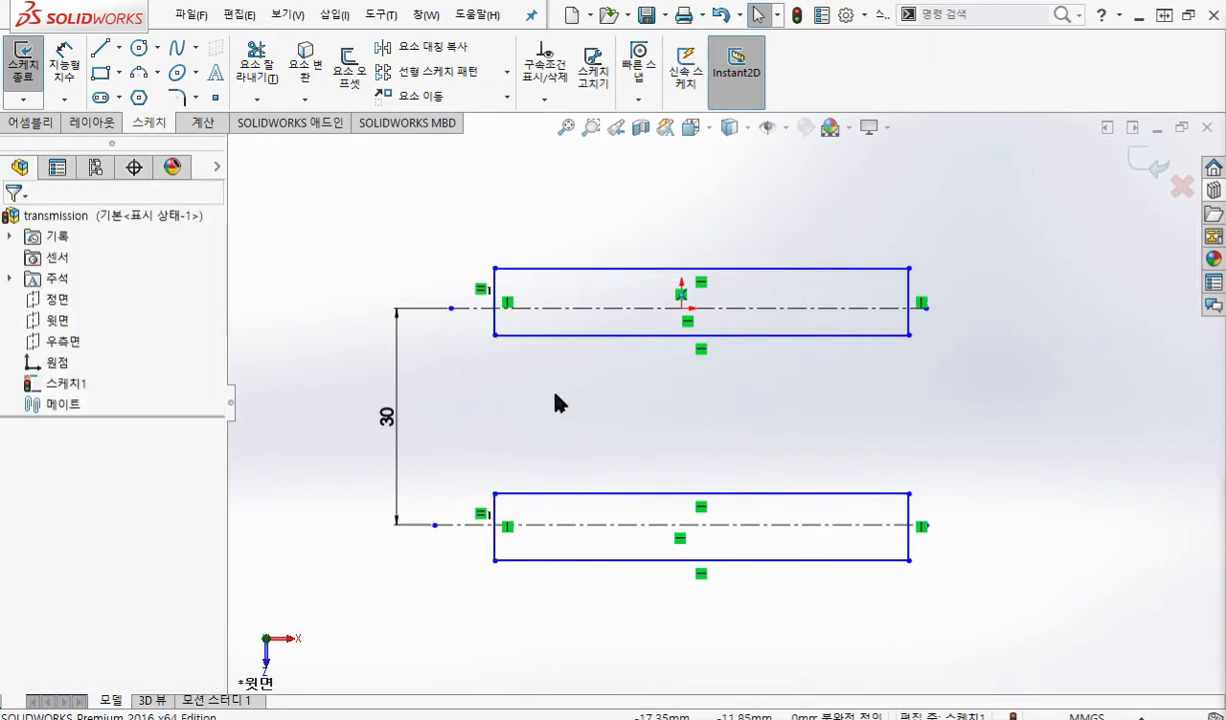
Make the long edges of each shaft rectangle symmetric about its own centerline.
drag(606, 368, 556, 205)
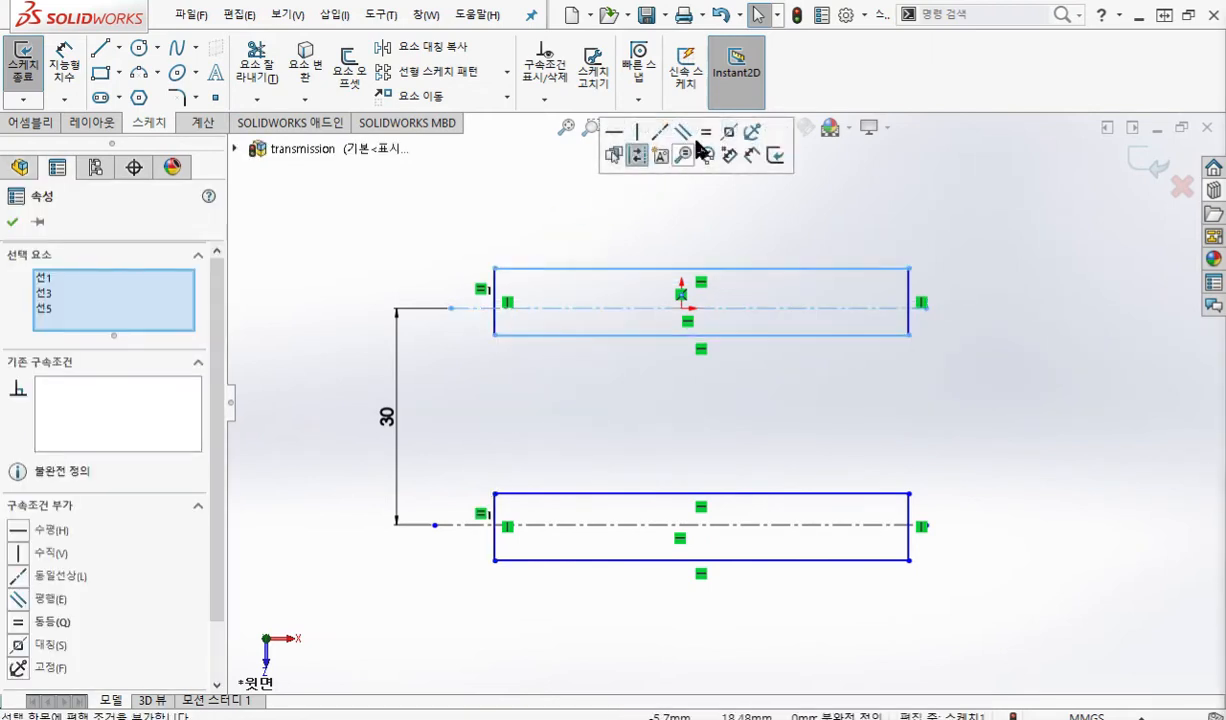
drag(577, 578, 534, 412)
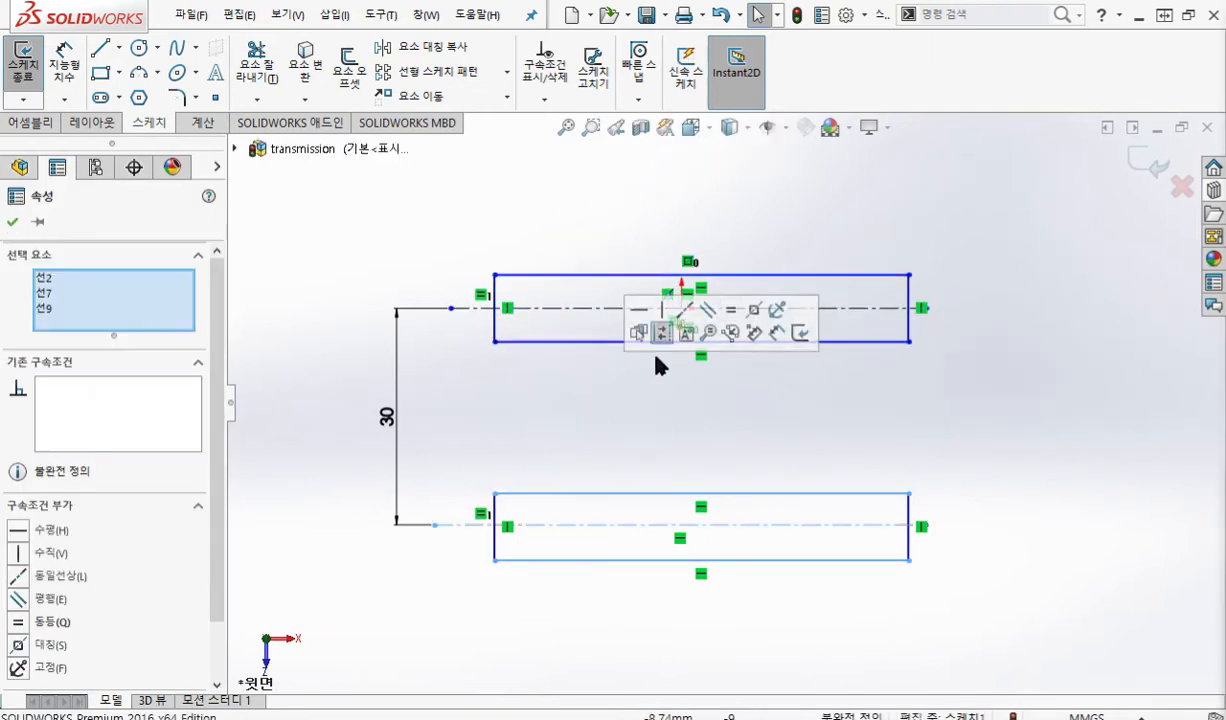
click(731, 334)
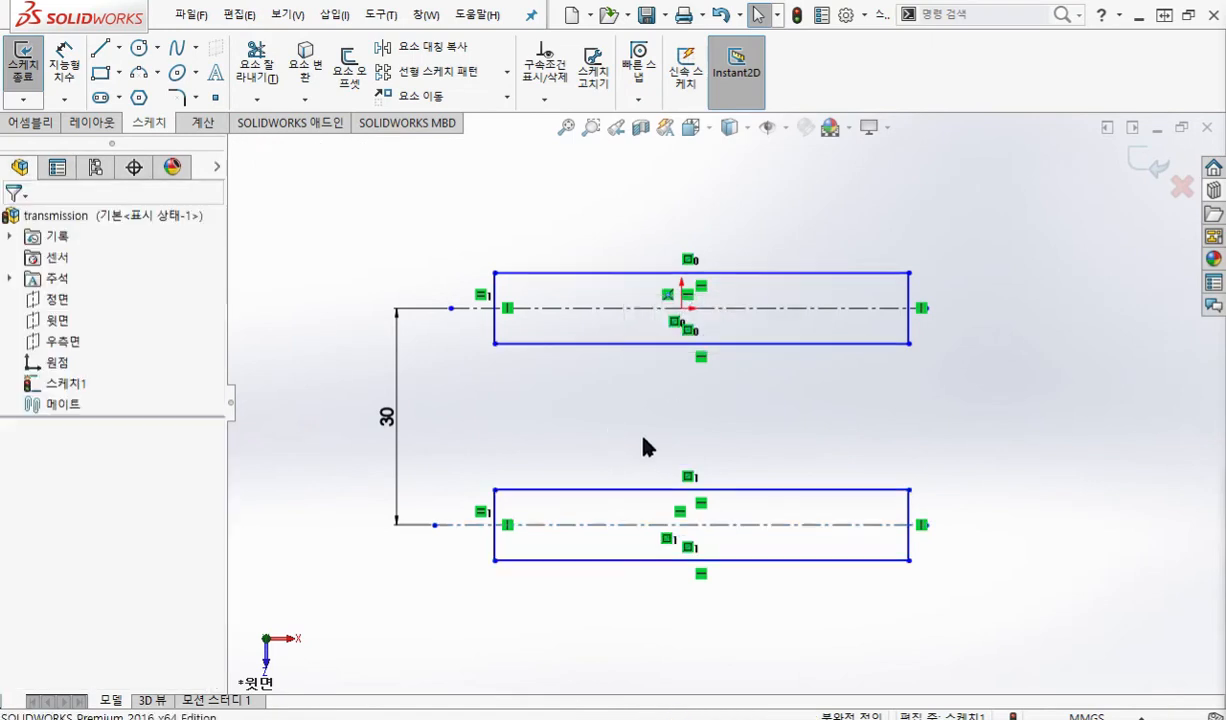
Dimension the height of the upper shaft rectangle as 6 mm.
right_click(905, 390)
click(1088, 181)
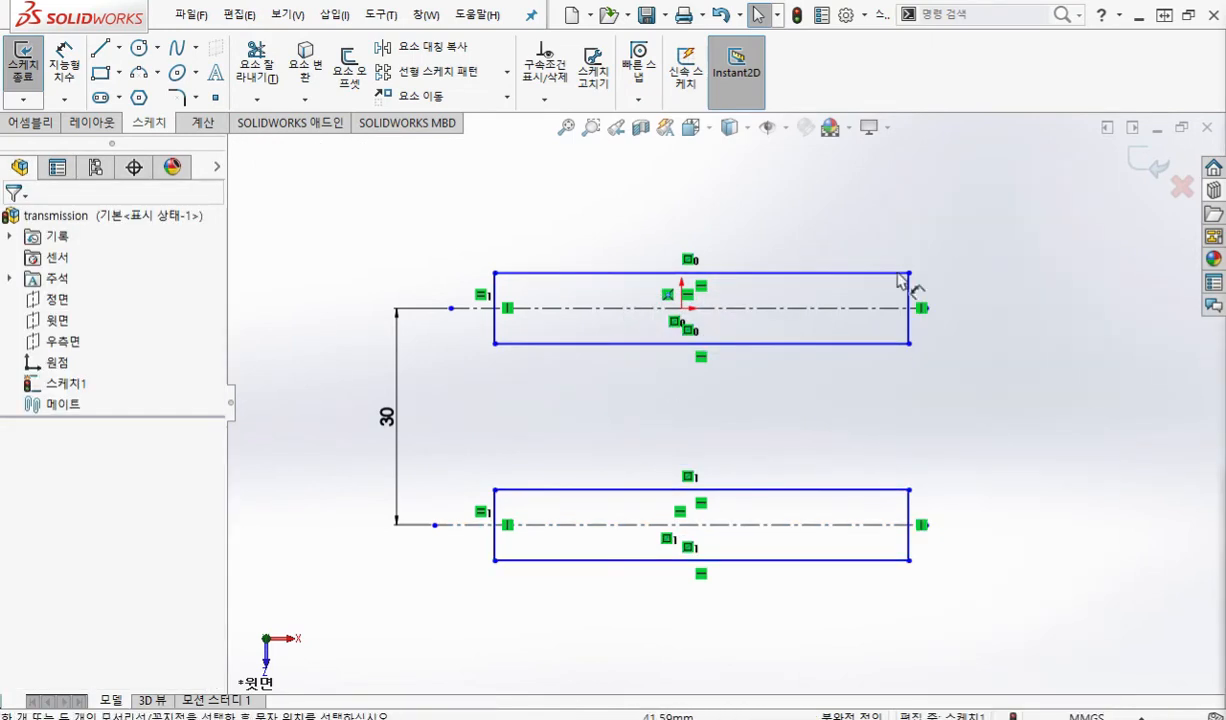
click(845, 273)
click(868, 344)
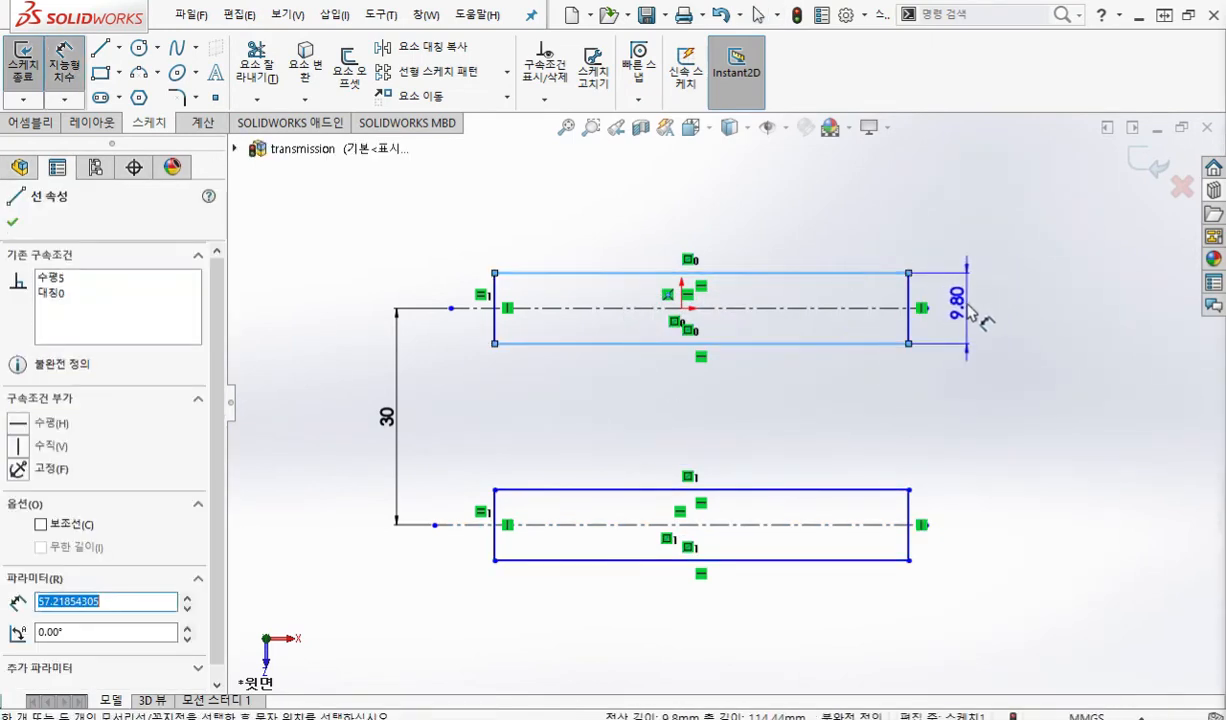
click(969, 314)
key(Return)
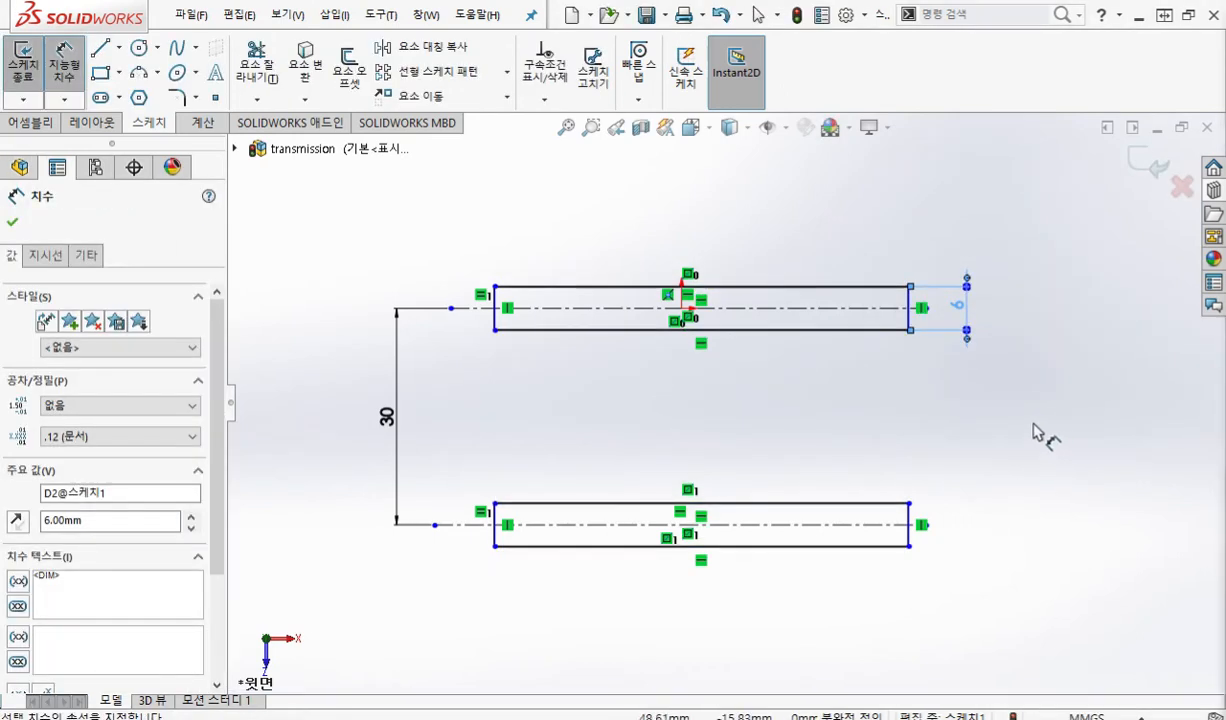
key(Escape)
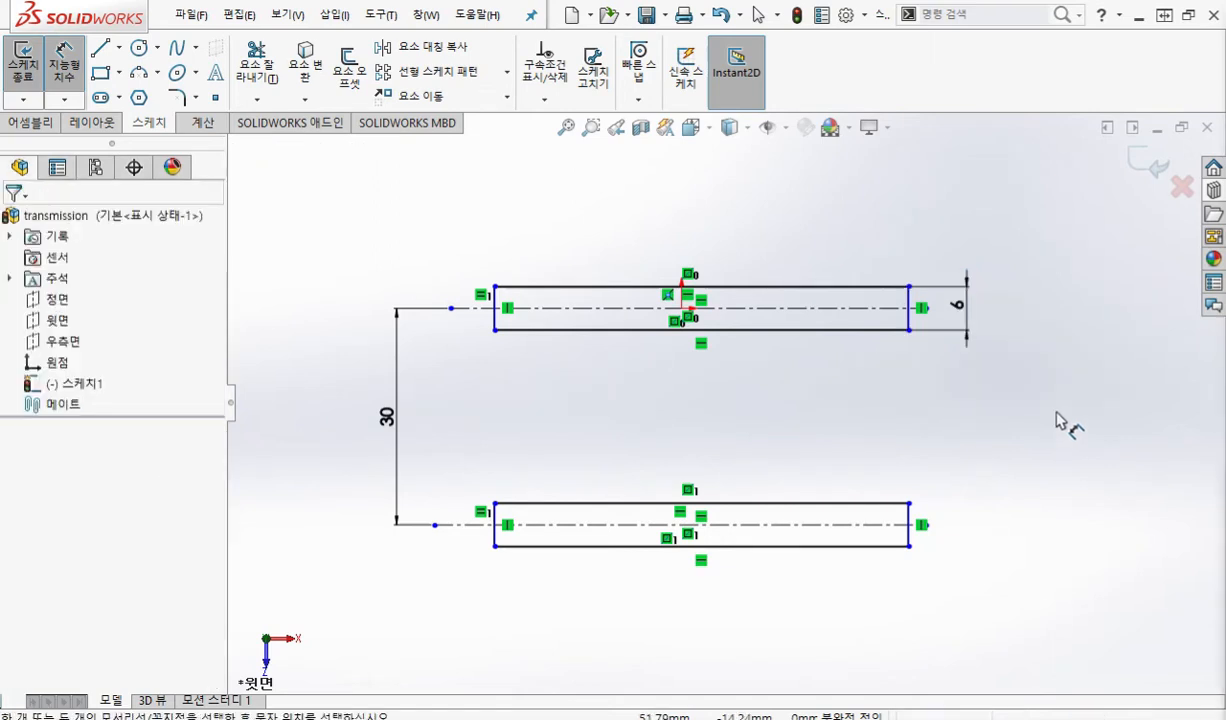
right_click(1012, 376)
click(1046, 456)
mouse_move(859, 432)
ctrl+middle_down()
mouse_move(813, 443)
mouse_move(830, 445)
ctrl+middle_up()
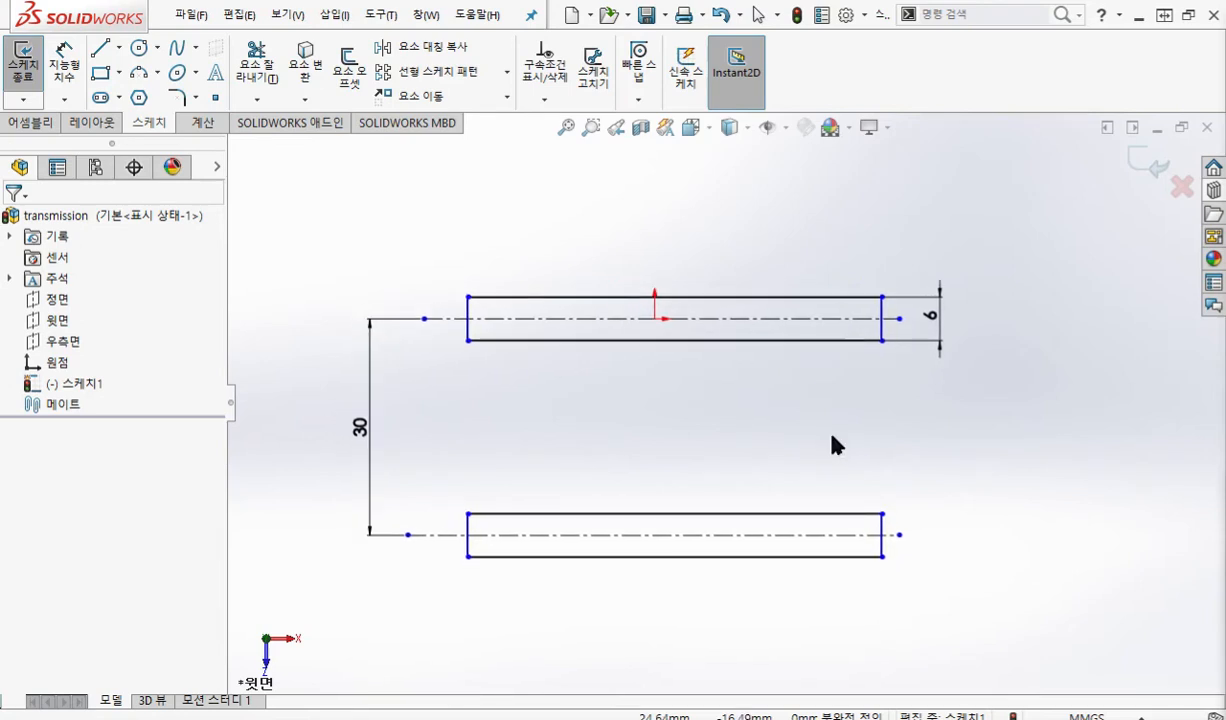
Switch to the browser's bearing product page and mark up a shaft diameter of 5 instead of 6, crossing out the sketch's 6 mm dimension.
key(alt+Tab)
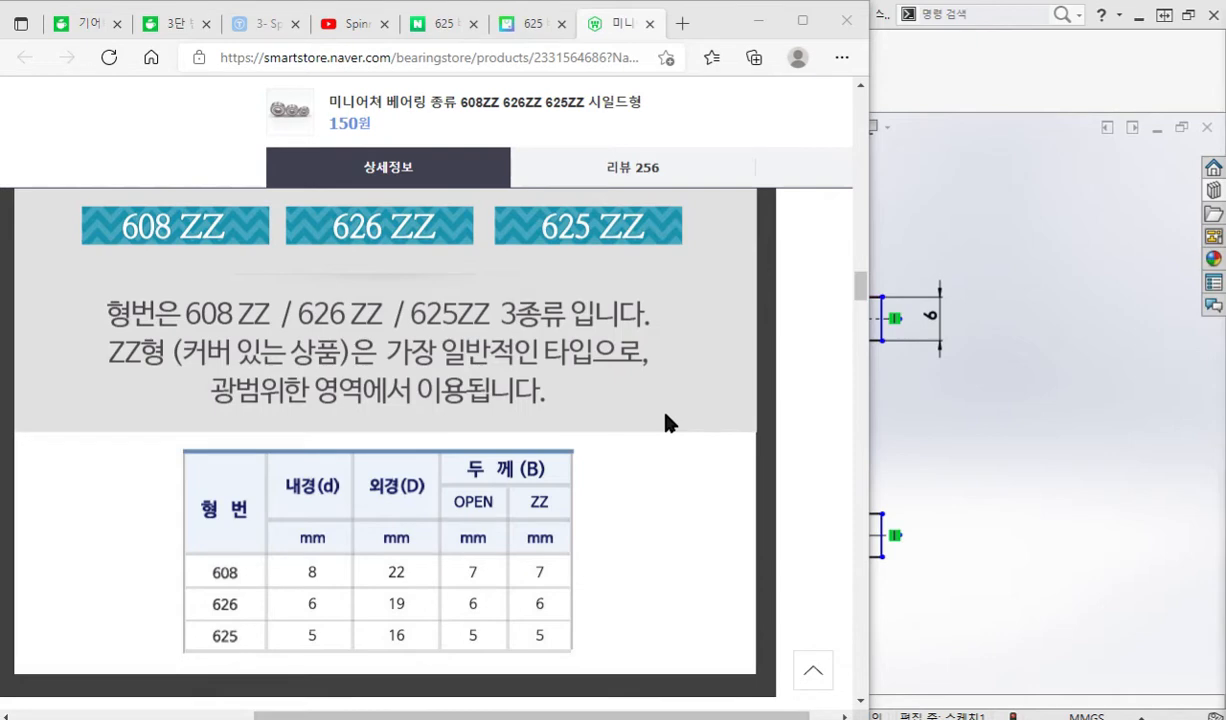
key(F12)
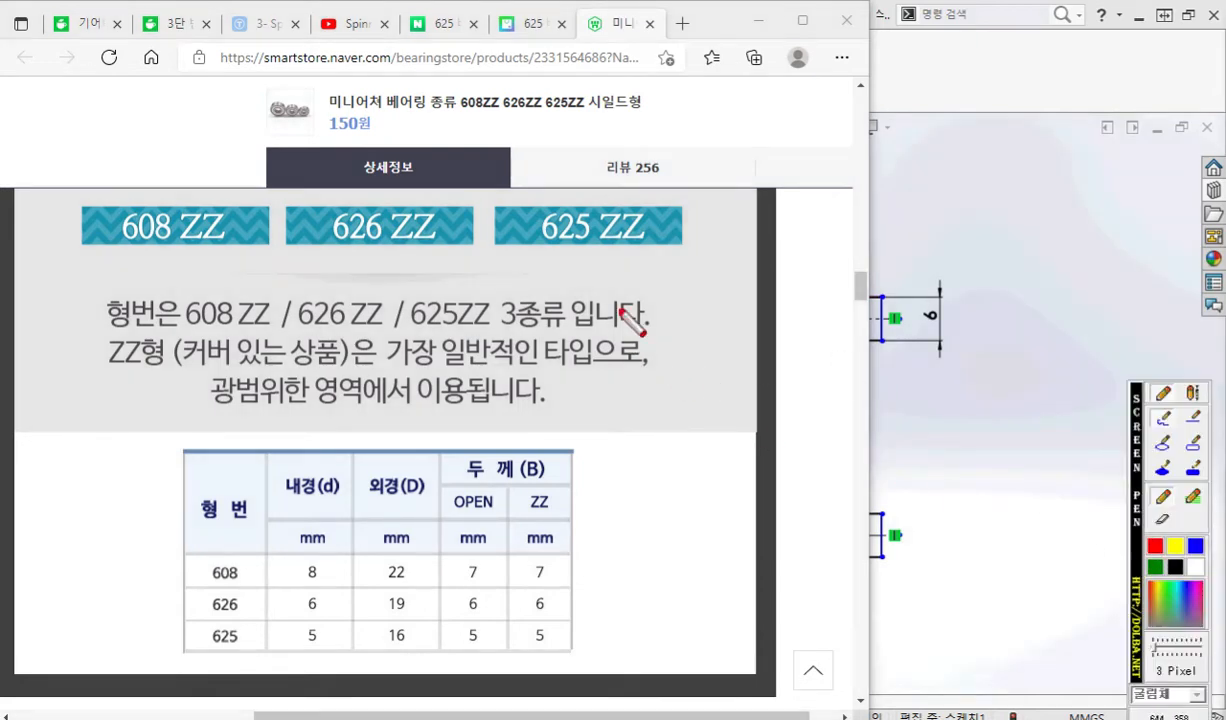
mouse_move(788, 240)
mouse_down()
mouse_move(654, 345)
mouse_move(668, 374)
mouse_move(787, 244)
mouse_move(816, 233)
mouse_move(808, 247)
mouse_up()
drag(810, 220, 825, 215)
mouse_move(782, 212)
mouse_down()
mouse_move(783, 230)
mouse_move(781, 212)
mouse_move(758, 246)
mouse_up()
mouse_move(947, 292)
mouse_down()
mouse_move(915, 347)
mouse_move(954, 344)
mouse_up()
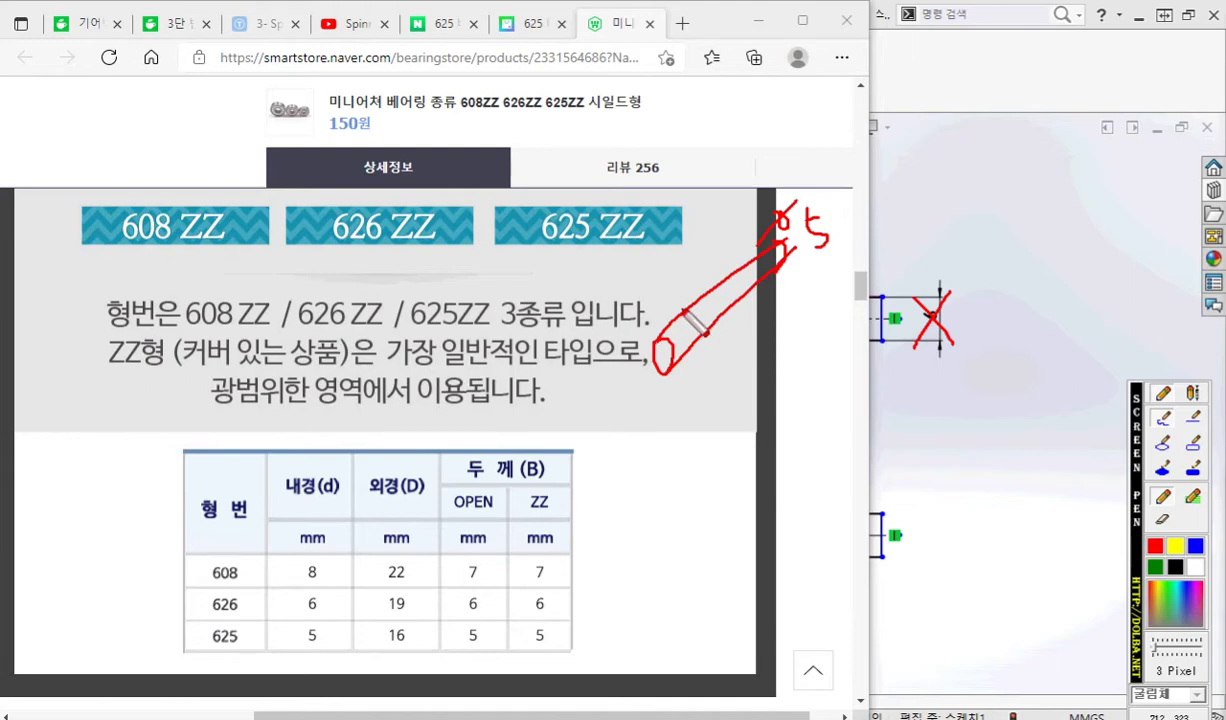
drag(511, 256, 588, 254)
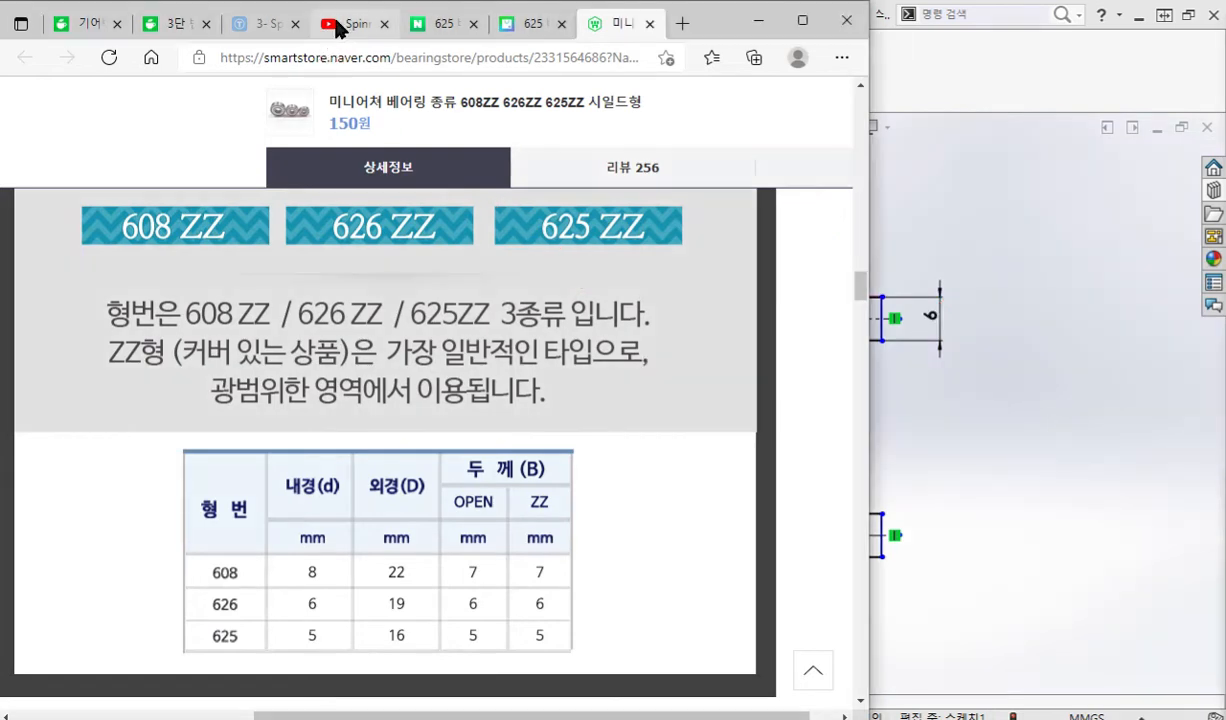
Show the gearbox video and mark the four shaft bearings in the housing with red pen lines.
click(348, 30)
key(F12)
drag(493, 354, 611, 314)
drag(257, 181, 352, 131)
drag(183, 268, 94, 343)
drag(418, 432, 436, 535)
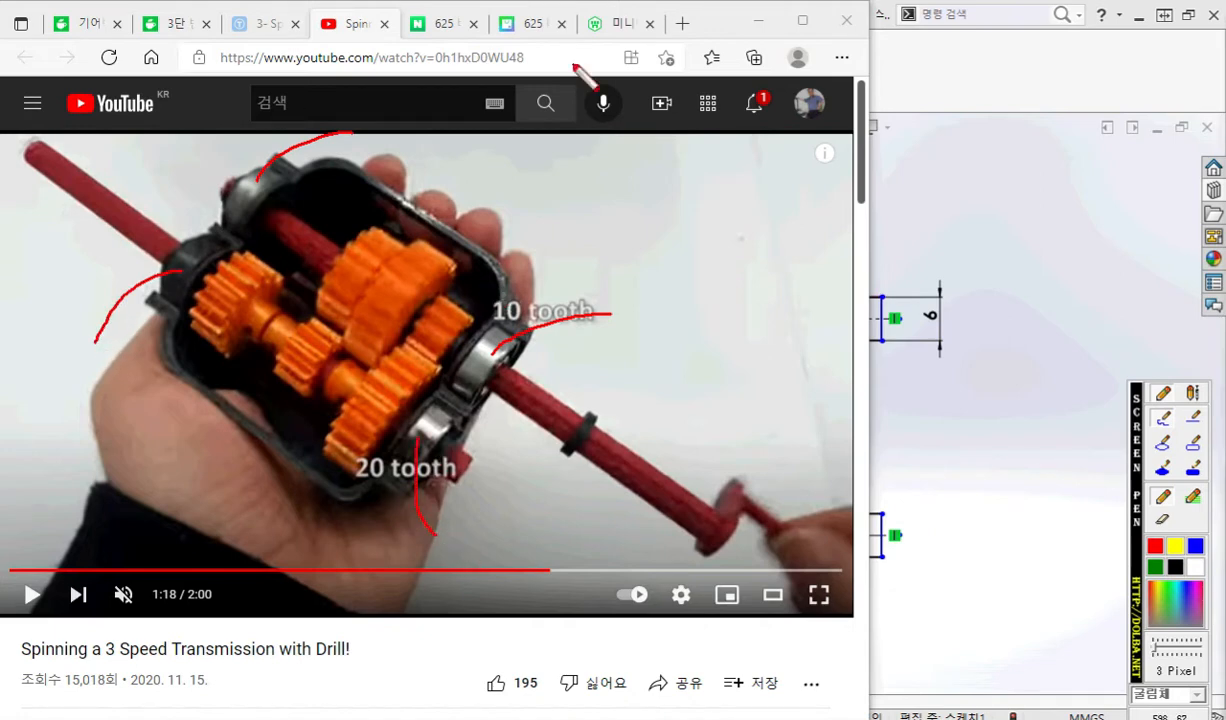
key(F12)
Return to the bearing product page and mark the 625 ZZ type with its inner diameter, outer diameter and thickness in the size table.
click(613, 24)
key(F12)
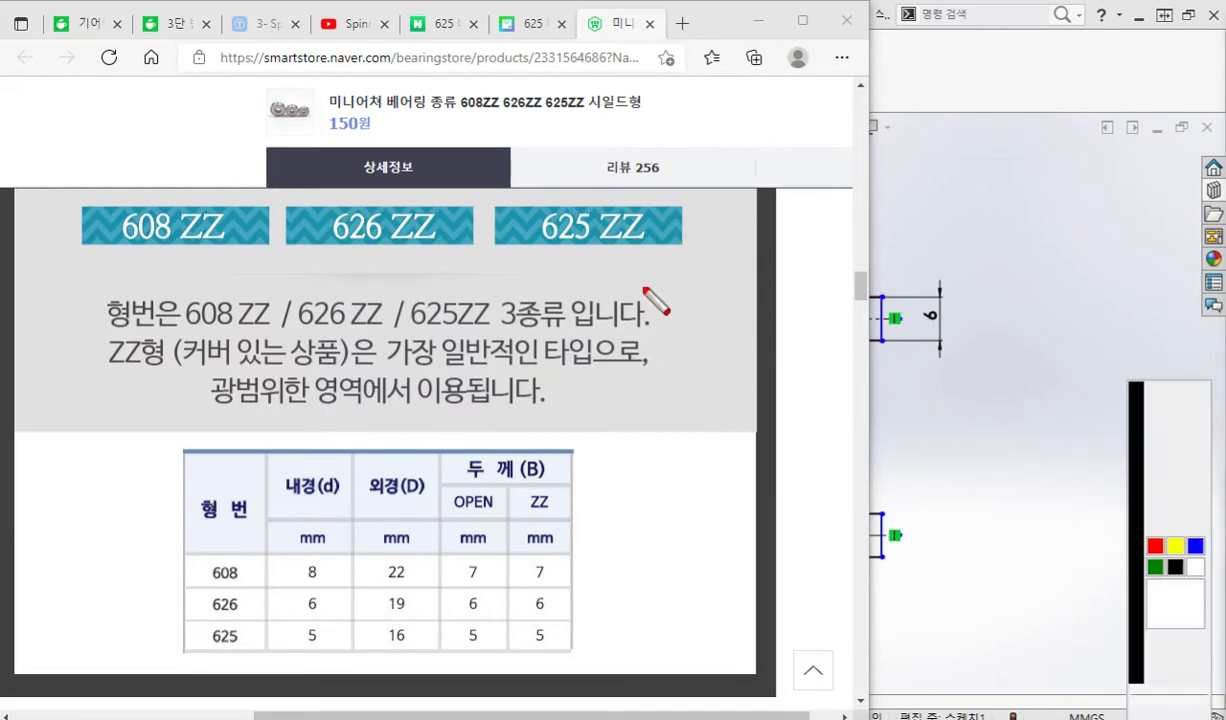
drag(520, 254, 664, 246)
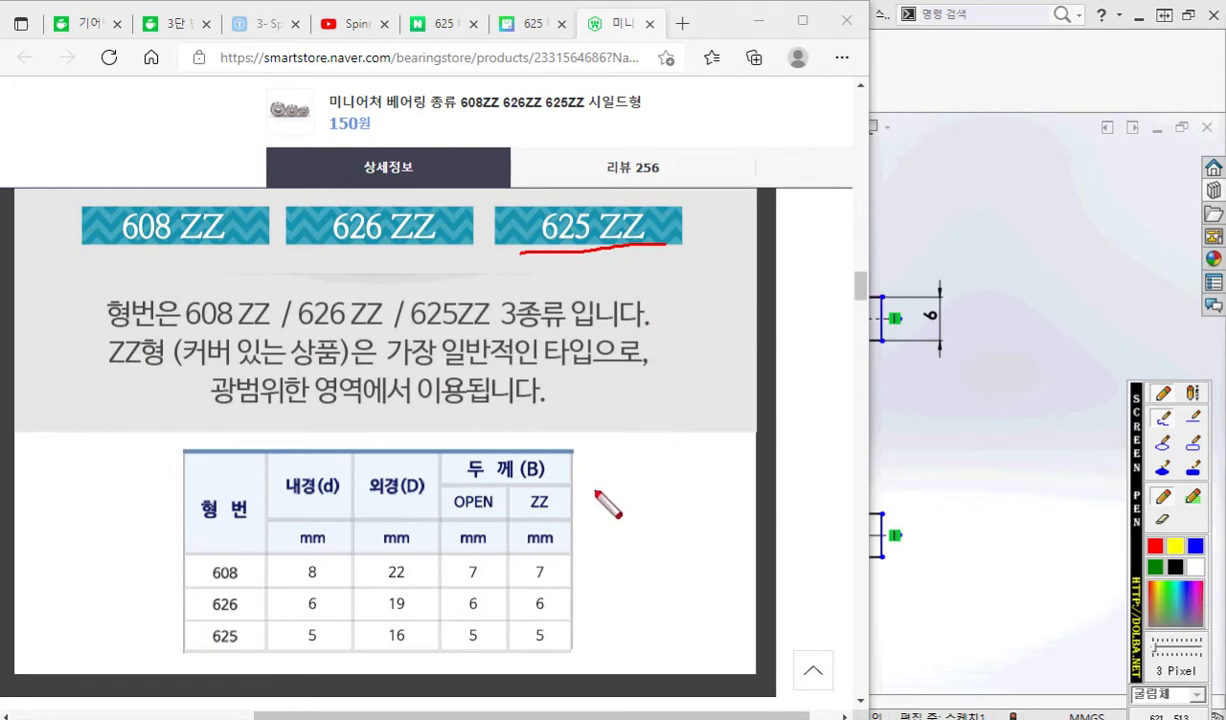
drag(184, 652, 607, 648)
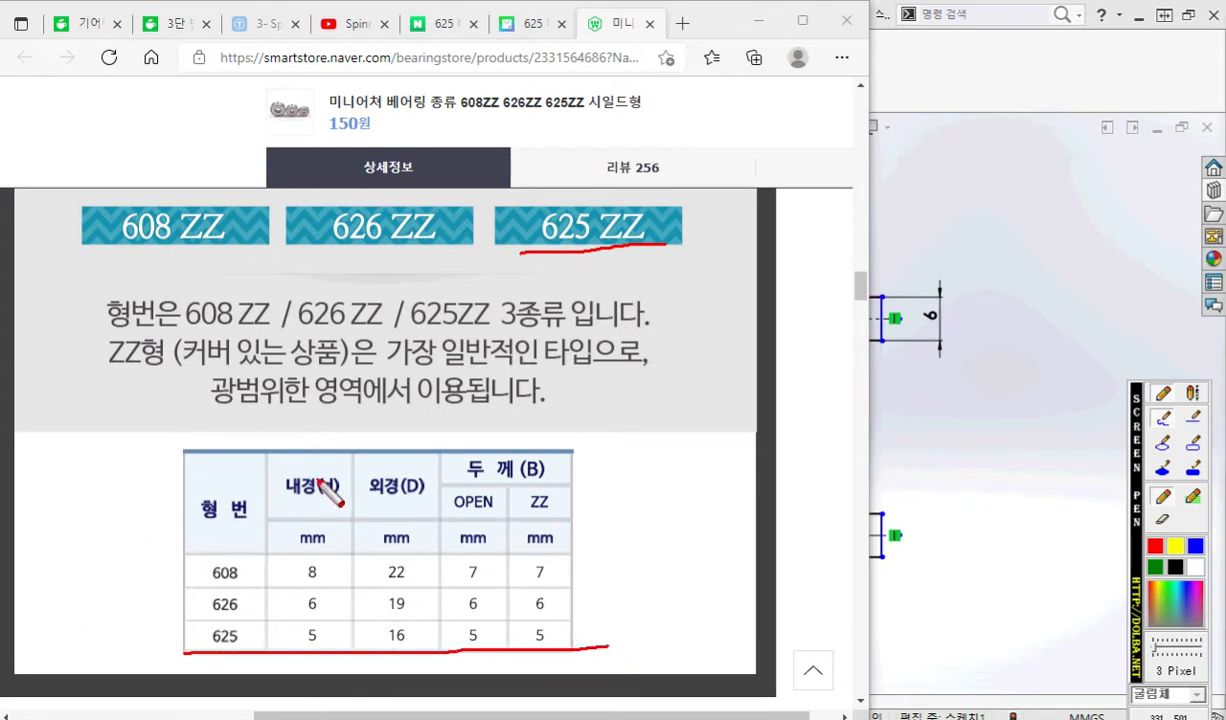
mouse_move(325, 648)
mouse_down()
mouse_move(295, 648)
mouse_move(322, 662)
mouse_up()
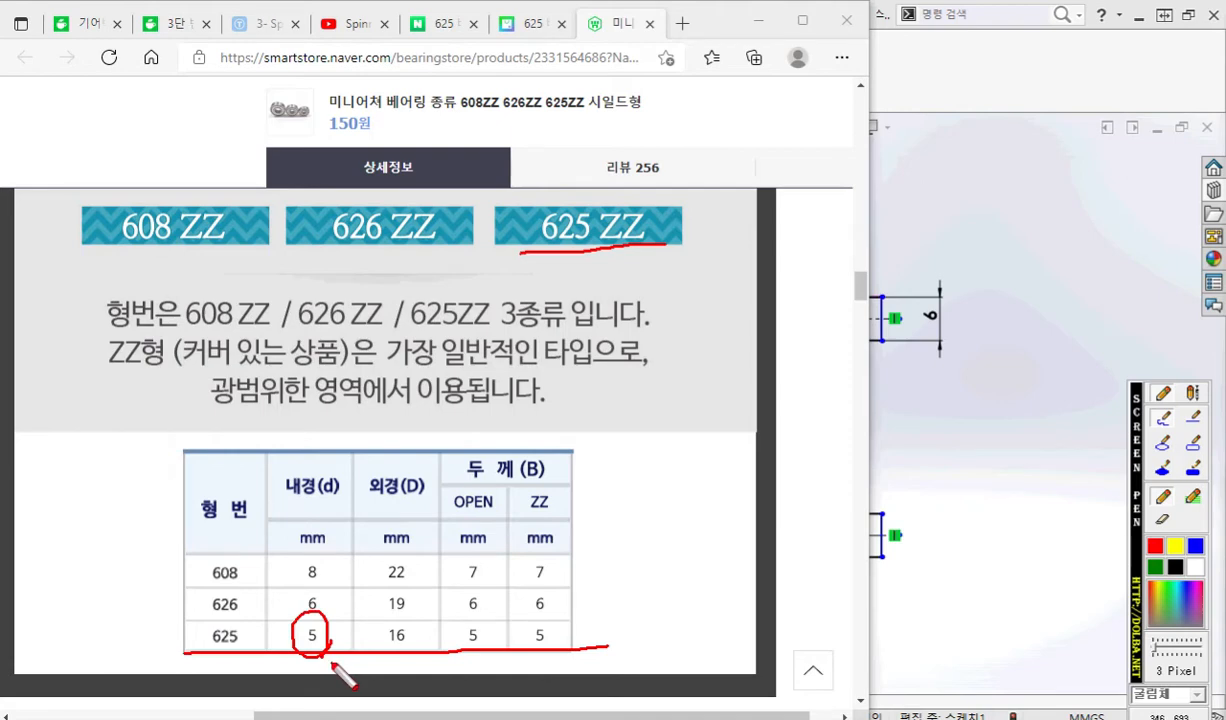
mouse_move(400, 652)
mouse_down()
mouse_move(412, 610)
mouse_move(414, 665)
mouse_up()
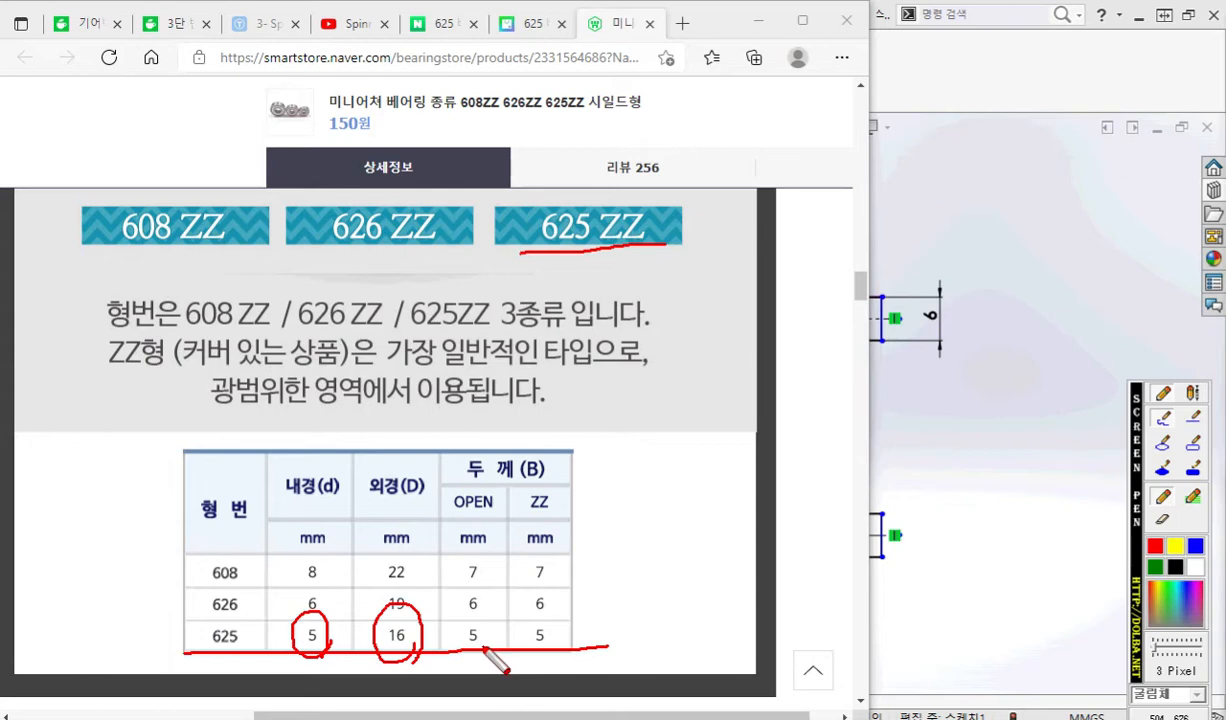
mouse_move(463, 621)
mouse_down()
mouse_move(548, 621)
mouse_move(500, 650)
mouse_move(453, 640)
mouse_move(453, 621)
mouse_up()
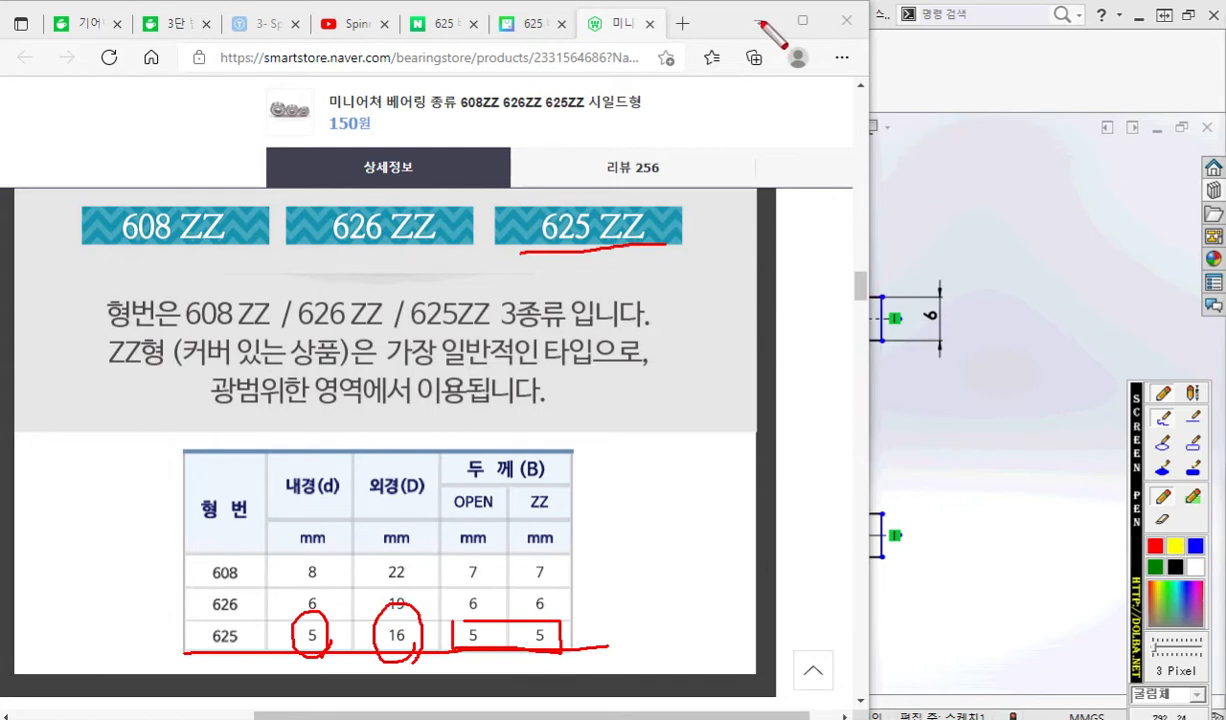
key(Escape)
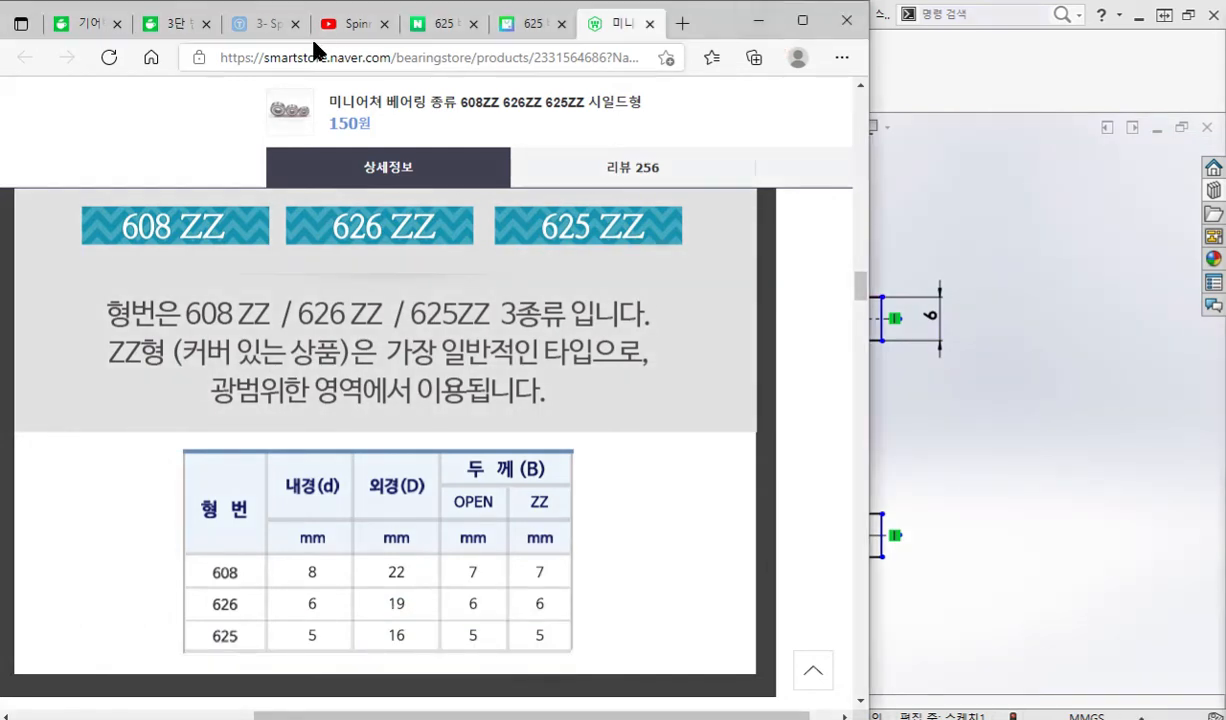
Show the gearbox video and annotate the output shaft's bearing as 625 with diameters 5 and 16 and thickness 5.
click(350, 24)
key(F12)
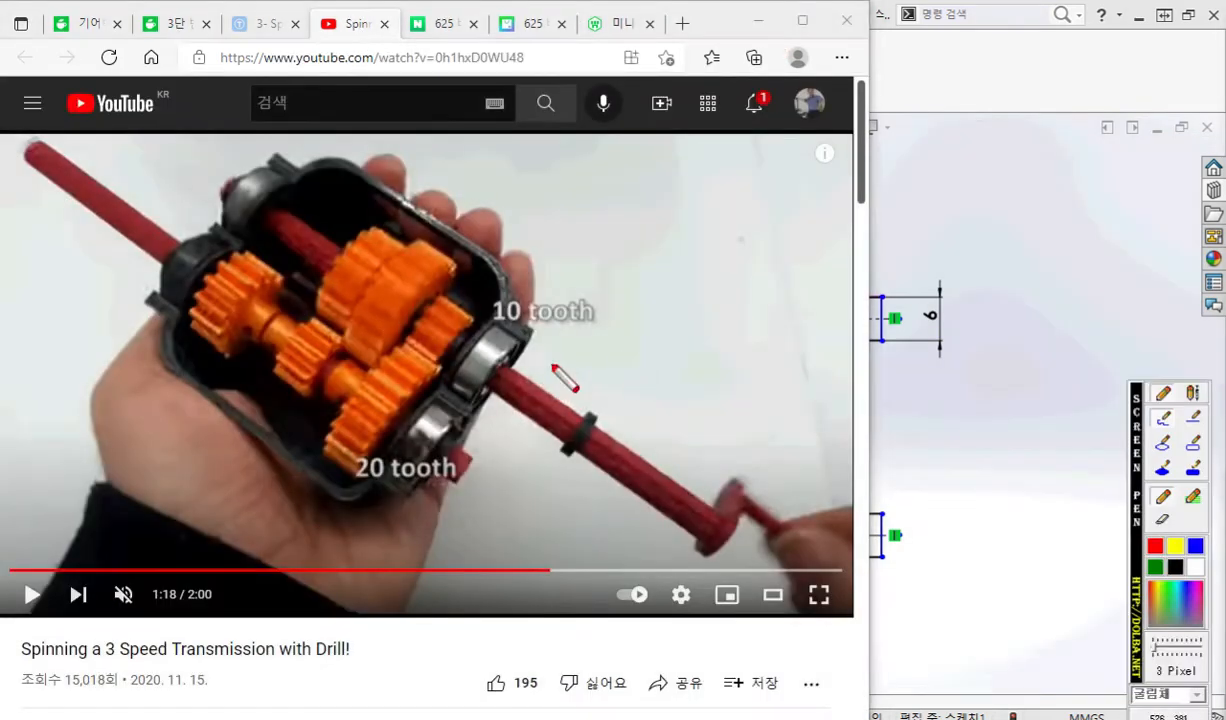
mouse_move(515, 388)
mouse_down()
mouse_move(595, 367)
mouse_move(628, 385)
mouse_move(592, 362)
mouse_move(598, 333)
mouse_move(588, 405)
mouse_up()
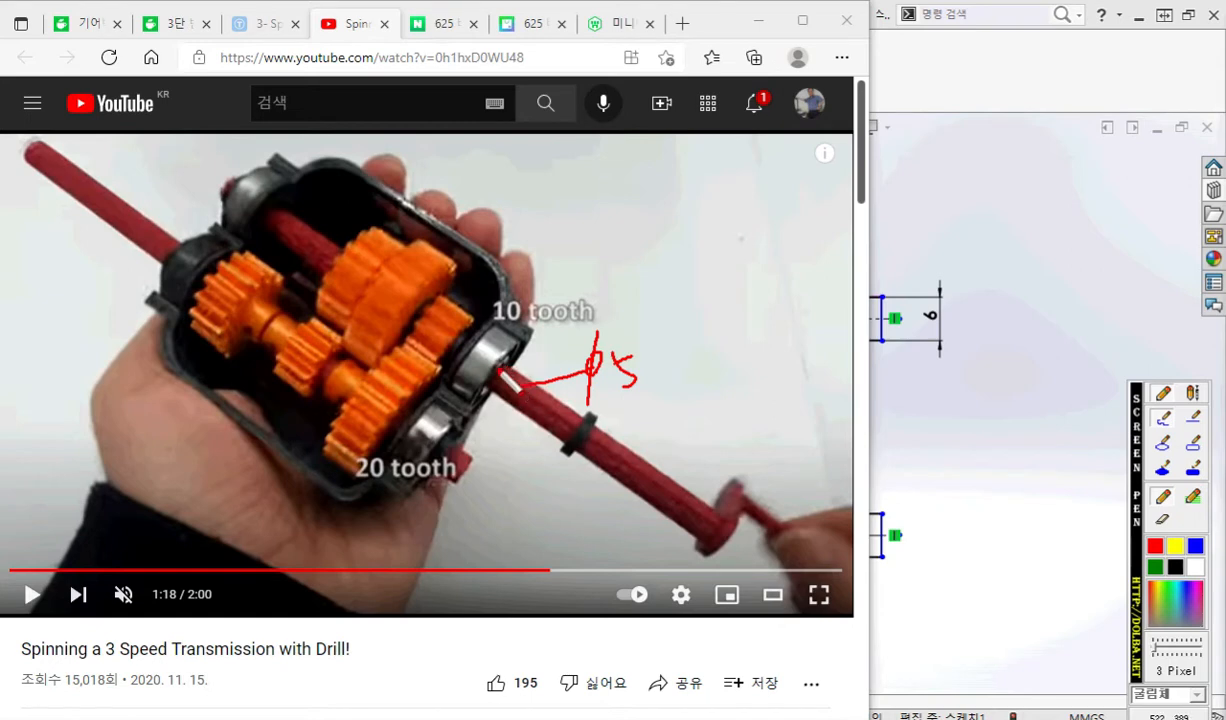
drag(503, 337, 614, 255)
mouse_move(650, 204)
mouse_down()
mouse_move(645, 263)
mouse_move(632, 249)
mouse_move(682, 265)
mouse_move(701, 228)
mouse_up()
drag(468, 398, 518, 428)
mouse_move(520, 342)
mouse_down()
mouse_move(495, 405)
mouse_move(510, 425)
mouse_move(530, 340)
mouse_up()
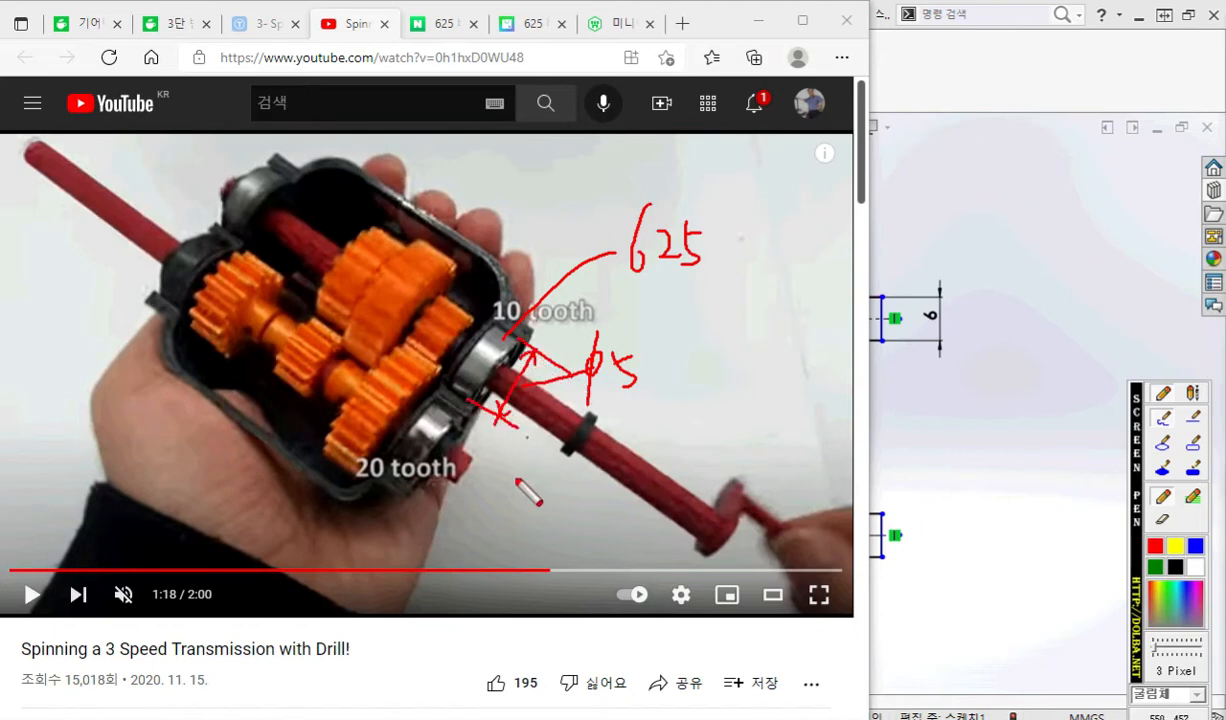
mouse_move(497, 428)
mouse_down()
mouse_move(493, 466)
mouse_move(513, 449)
mouse_move(486, 446)
mouse_move(484, 473)
mouse_up()
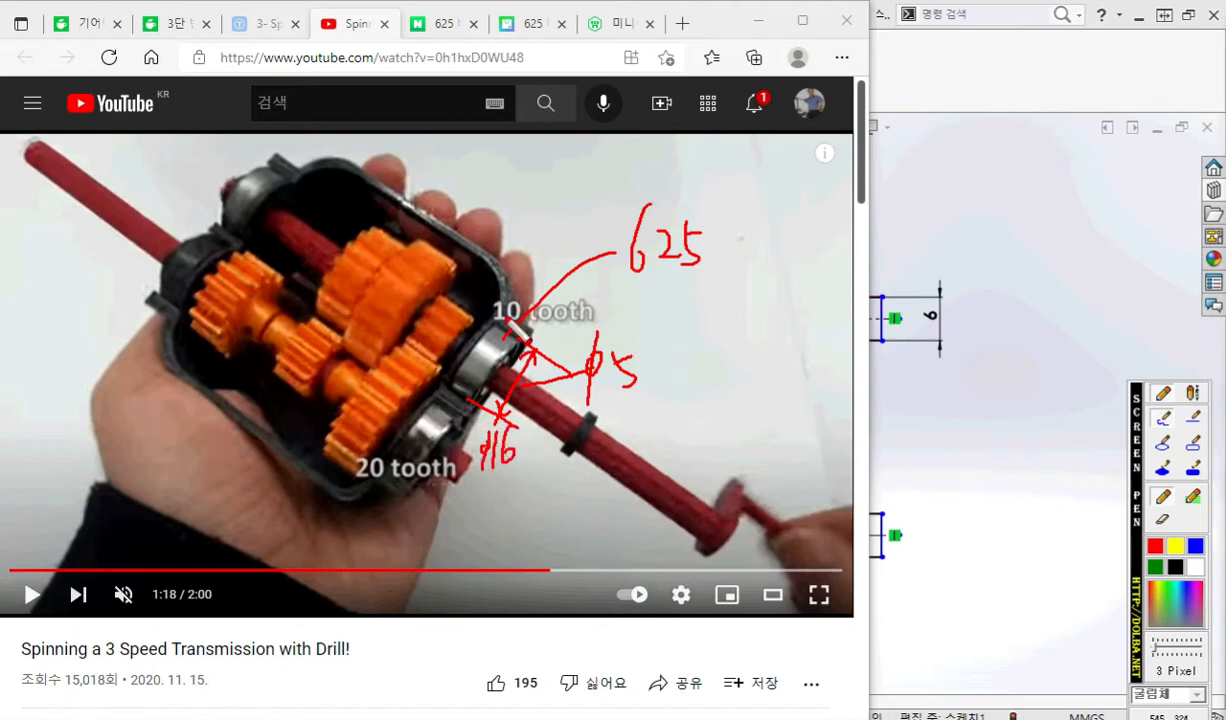
mouse_move(466, 362)
mouse_down()
mouse_move(432, 414)
mouse_move(451, 426)
mouse_move(461, 415)
mouse_up()
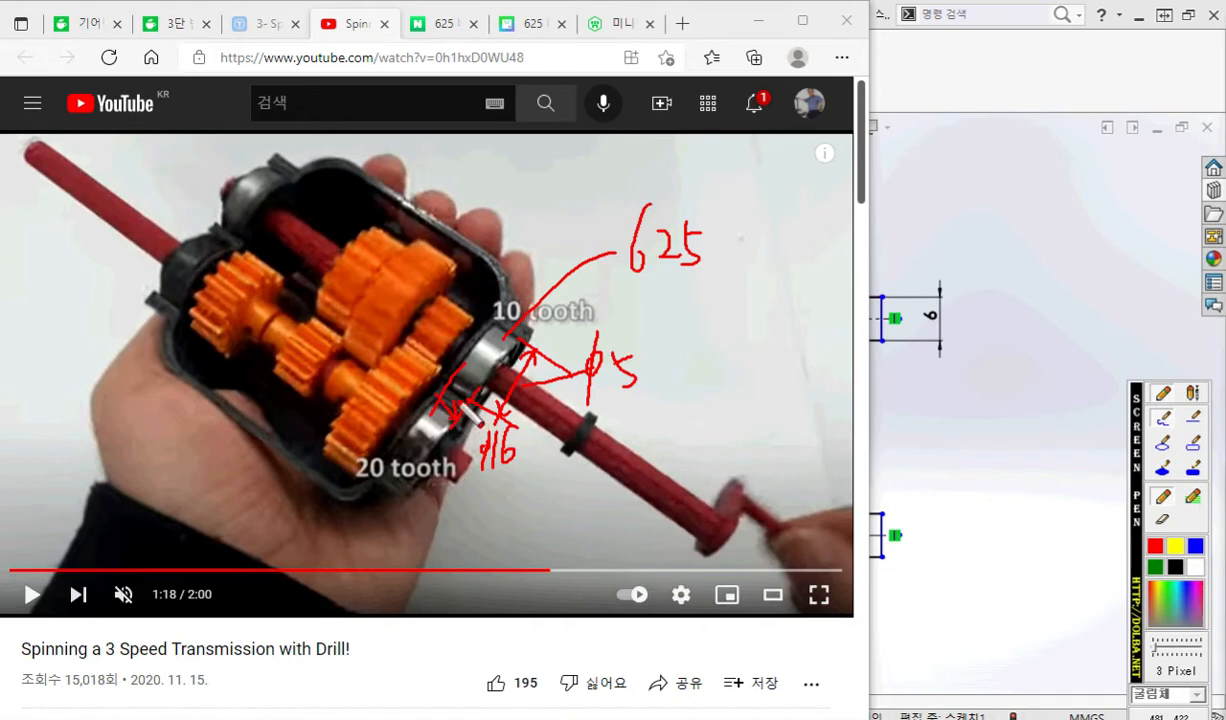
mouse_move(421, 417)
mouse_down()
mouse_move(418, 442)
mouse_move(430, 424)
mouse_up()
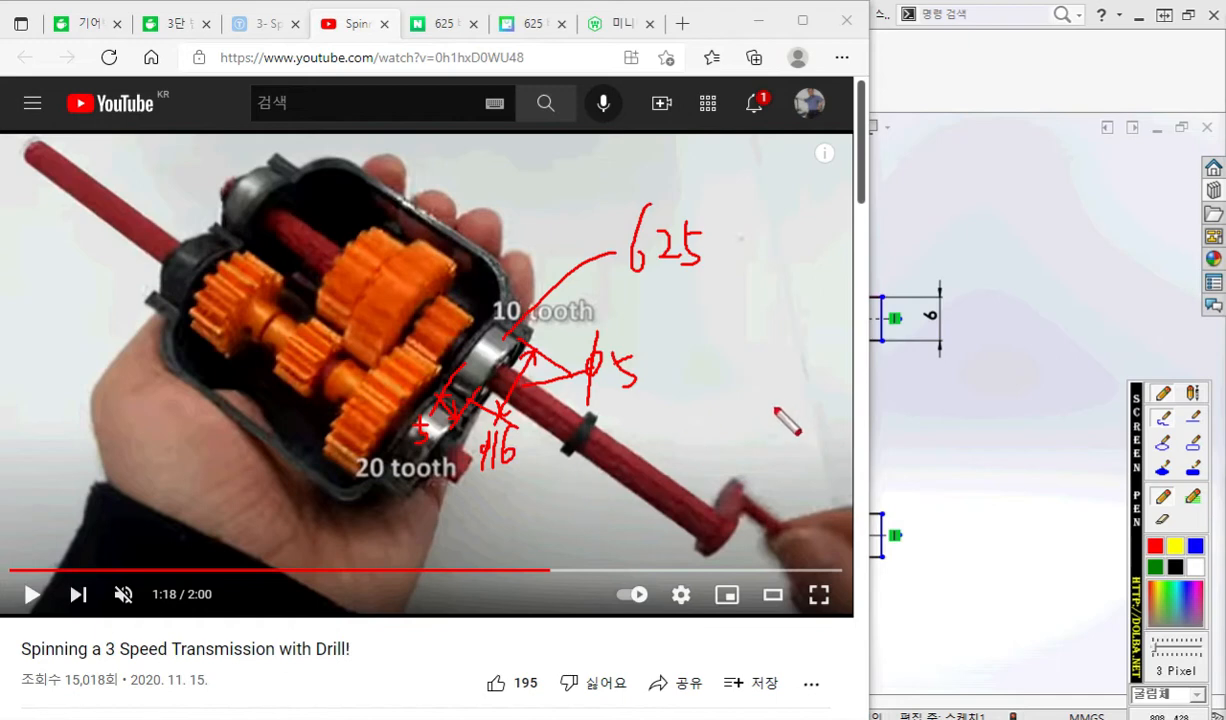
key(Escape)
Switch back to SOLIDWORKS and set the upper shaft rectangle's height to 5 mm.
click(960, 427)
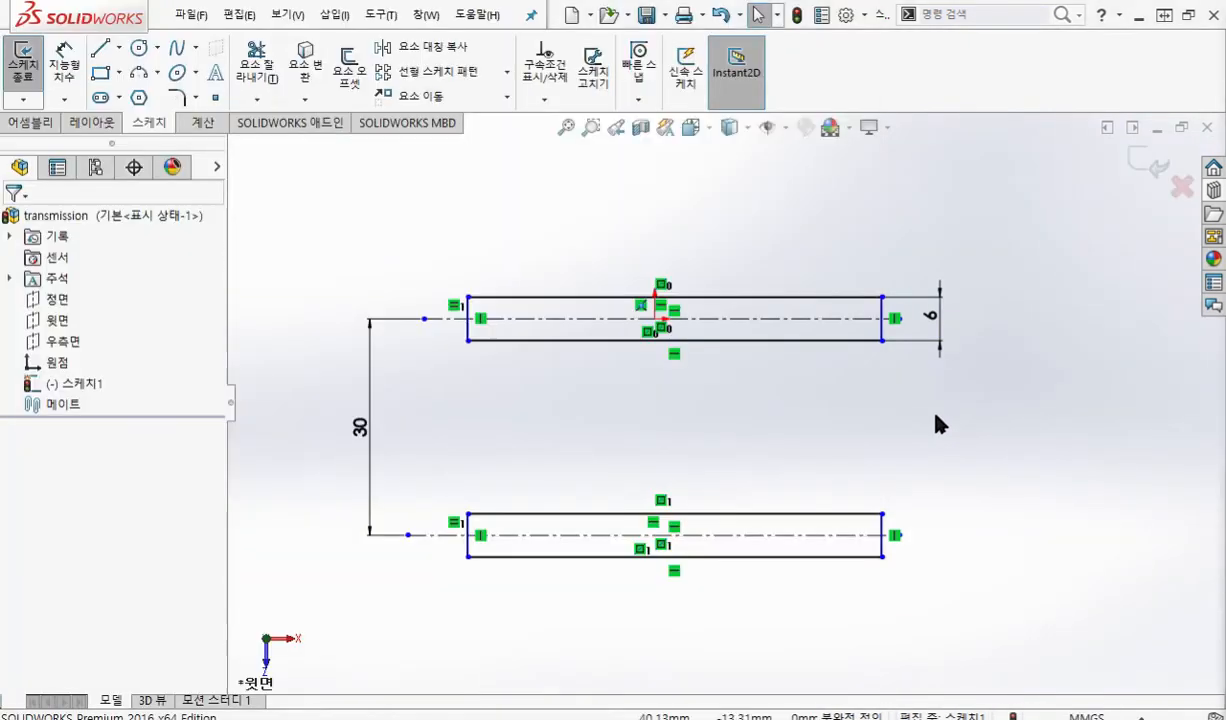
double_click(941, 318)
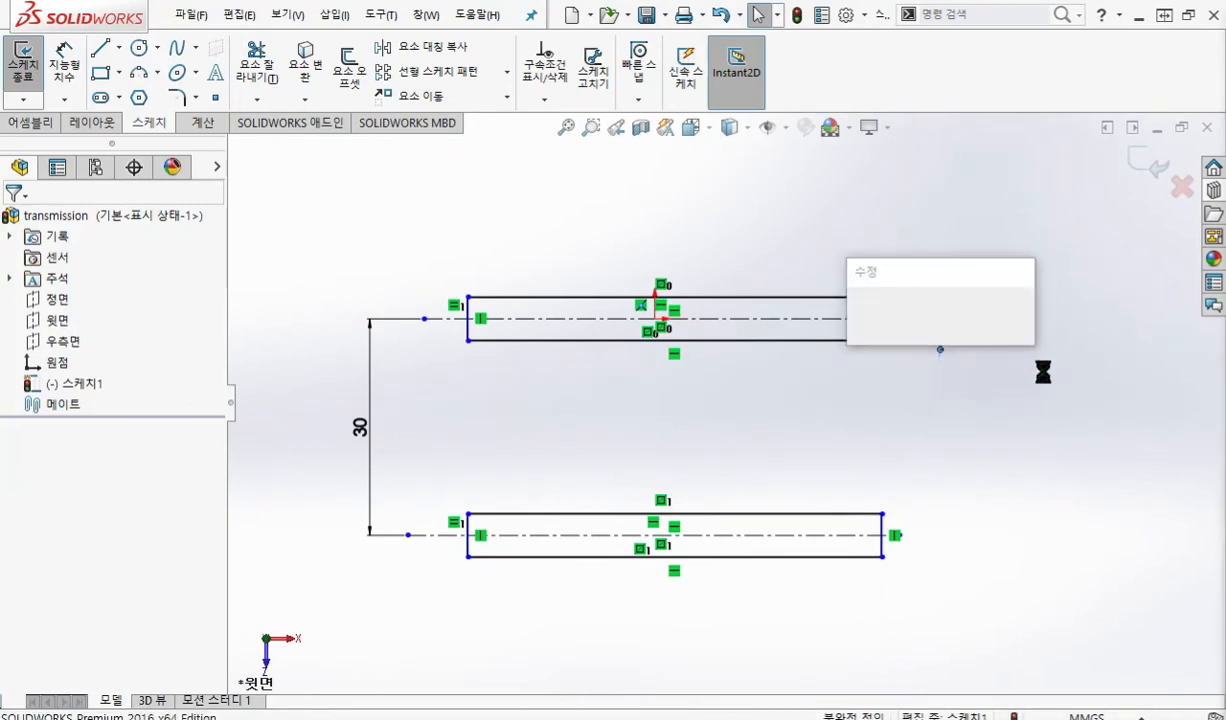
text(6)
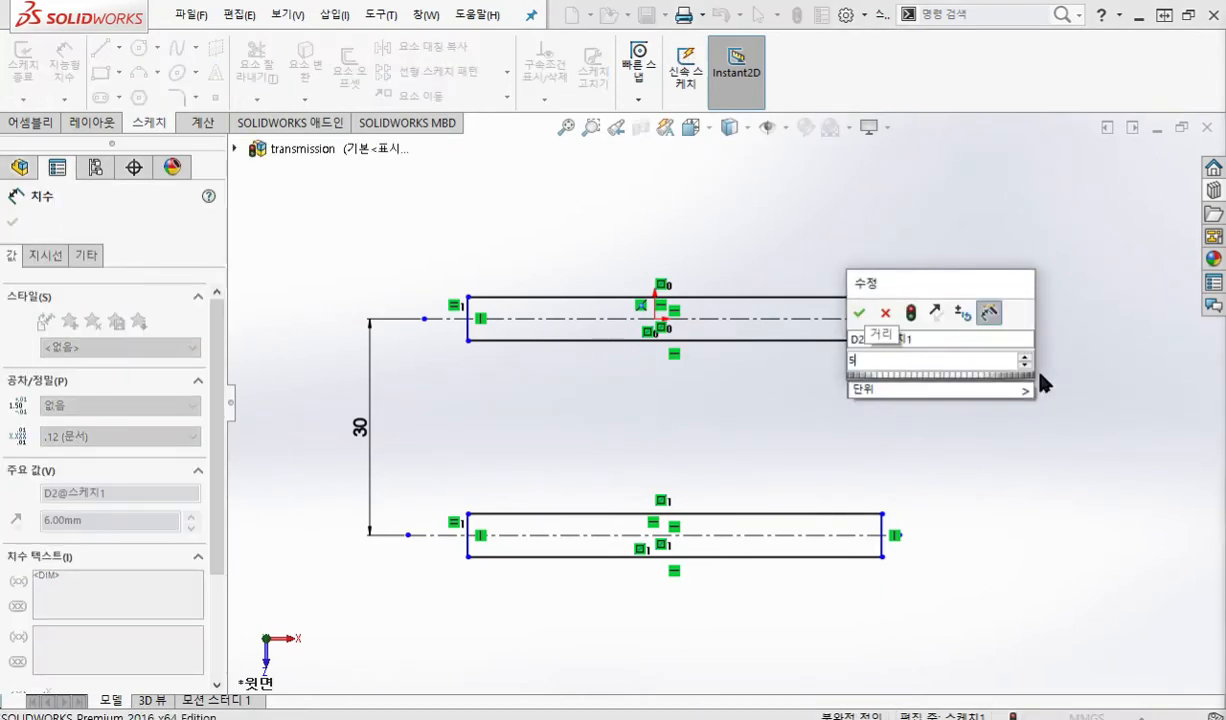
key(Return)
click(1037, 373)
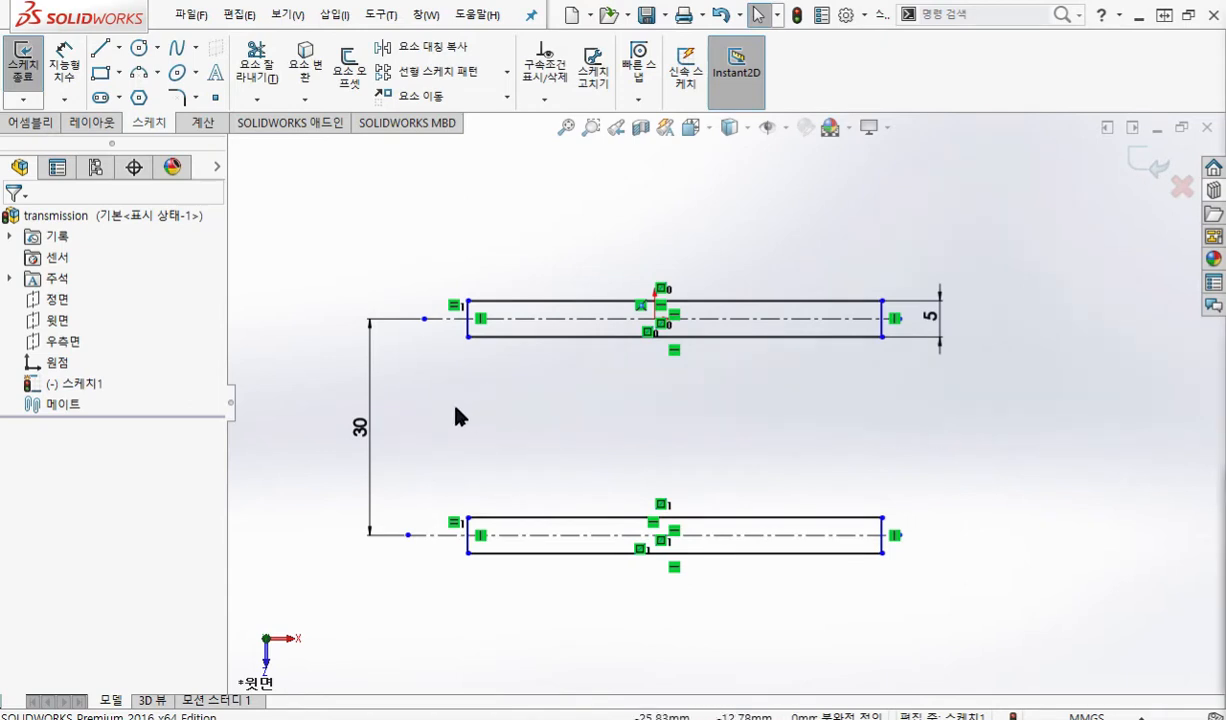
ctrl+middle_drag(577, 411, 576, 435)
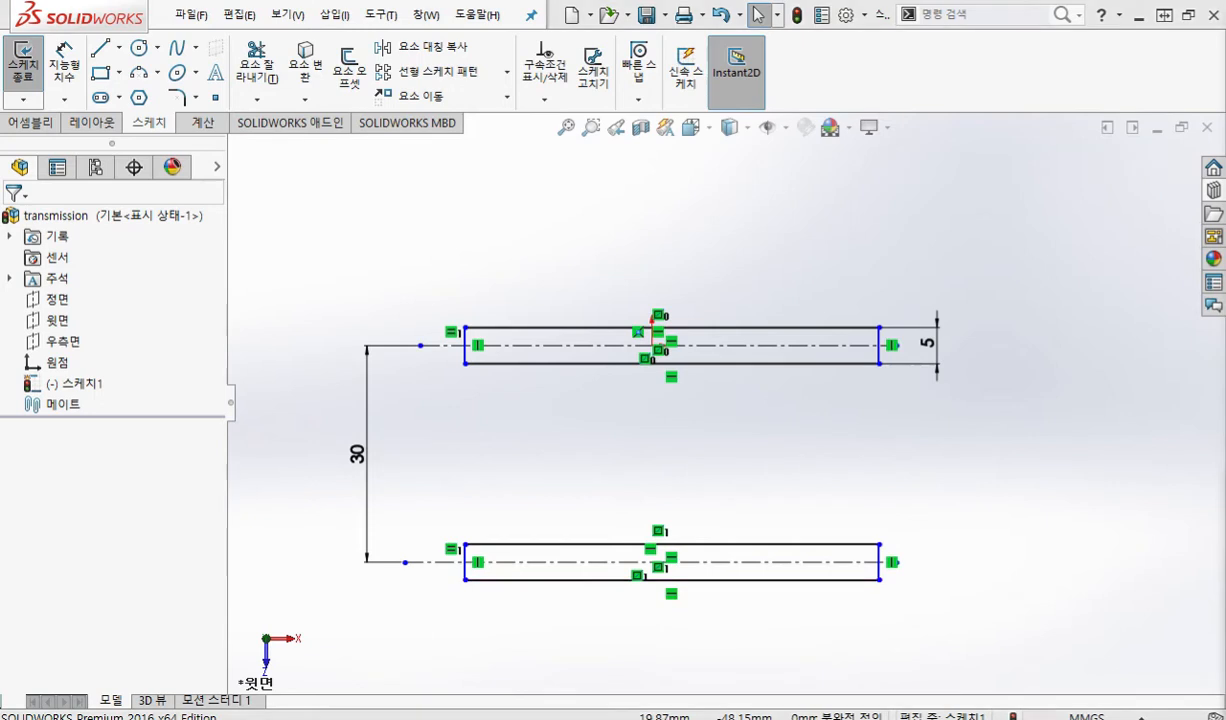
Return to the gearbox video and mark the overall length of the gear row with white boundary lines and a double arrow.
click(417, 650)
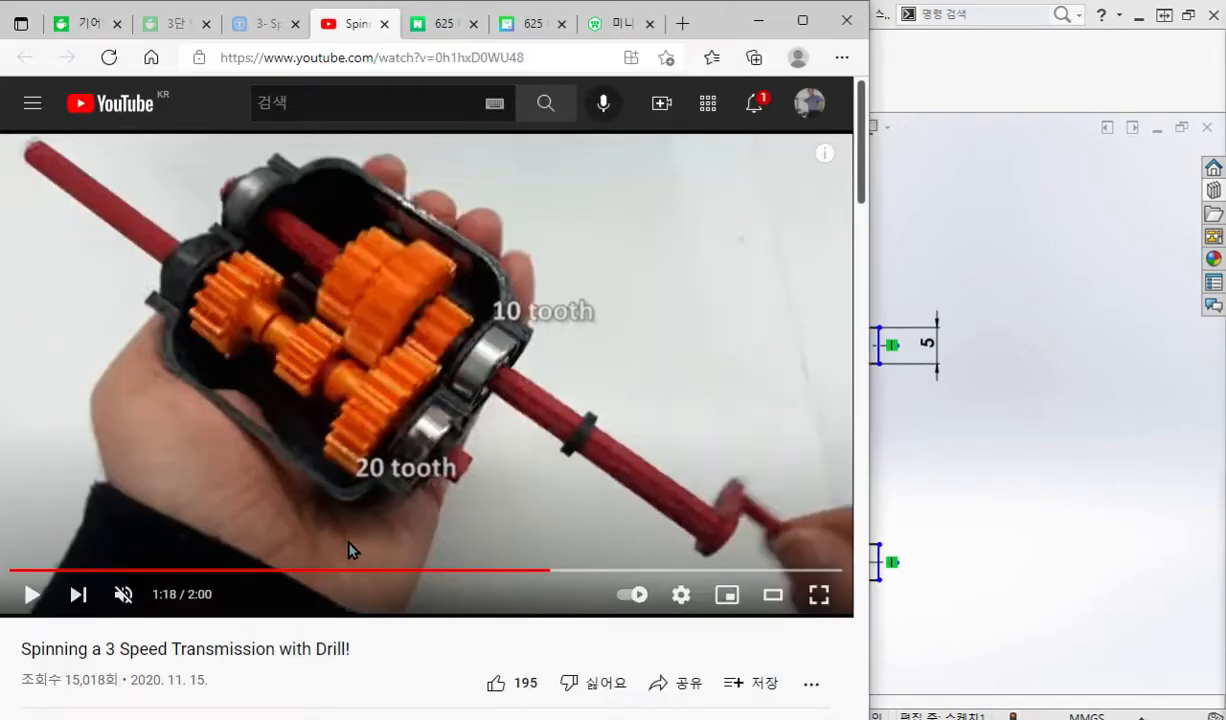
key(F12)
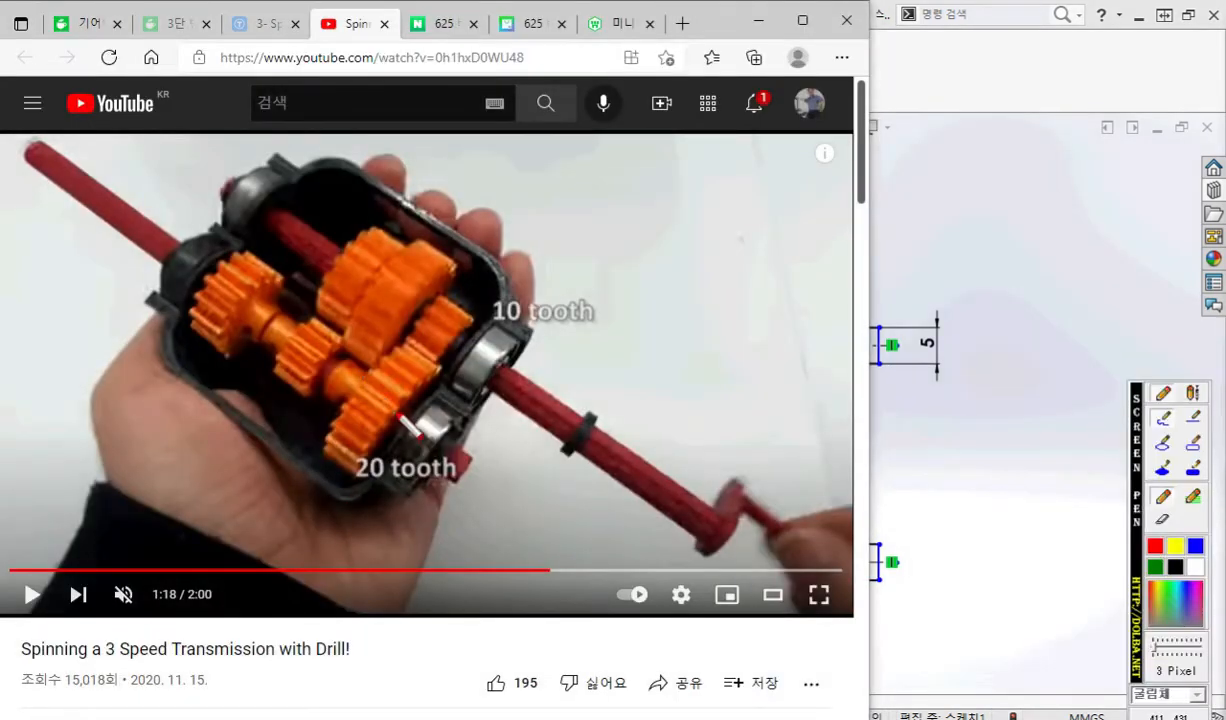
click(1192, 549)
drag(428, 378, 305, 515)
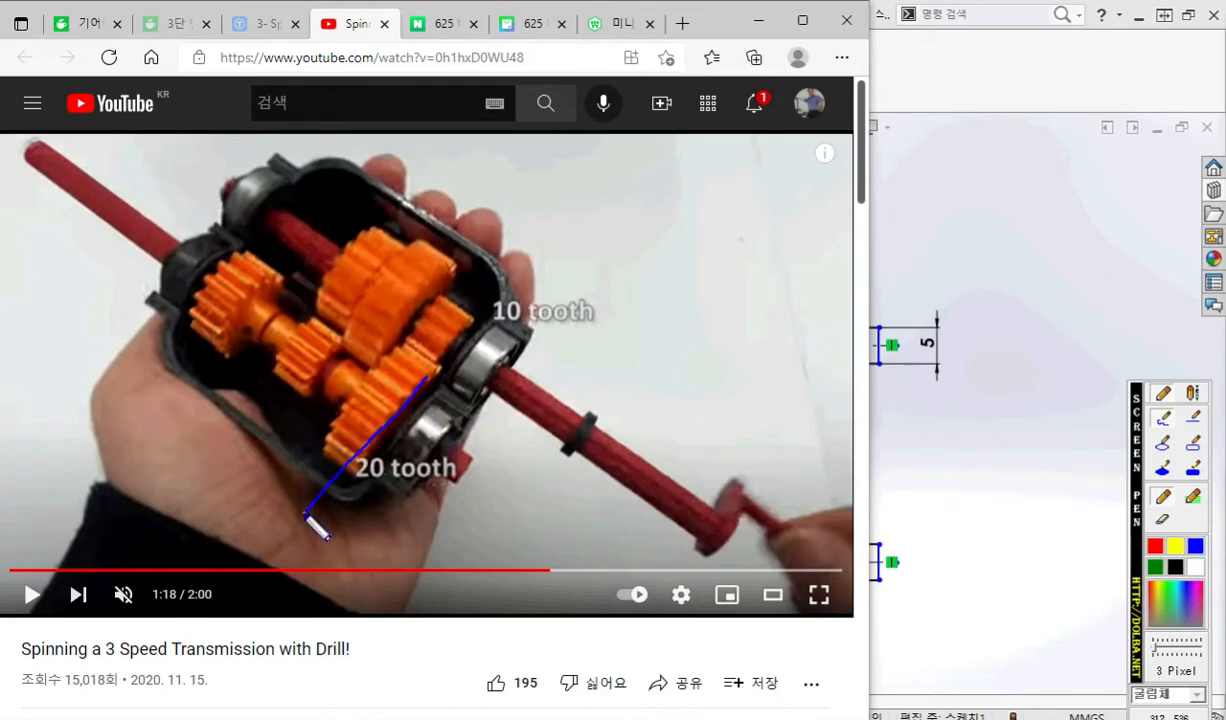
click(1195, 567)
drag(437, 372, 297, 533)
mouse_move(238, 248)
mouse_down()
mouse_move(158, 322)
mouse_move(138, 370)
mouse_move(295, 455)
mouse_move(322, 492)
mouse_up()
mouse_move(180, 348)
mouse_down()
mouse_move(160, 343)
mouse_move(168, 368)
mouse_up()
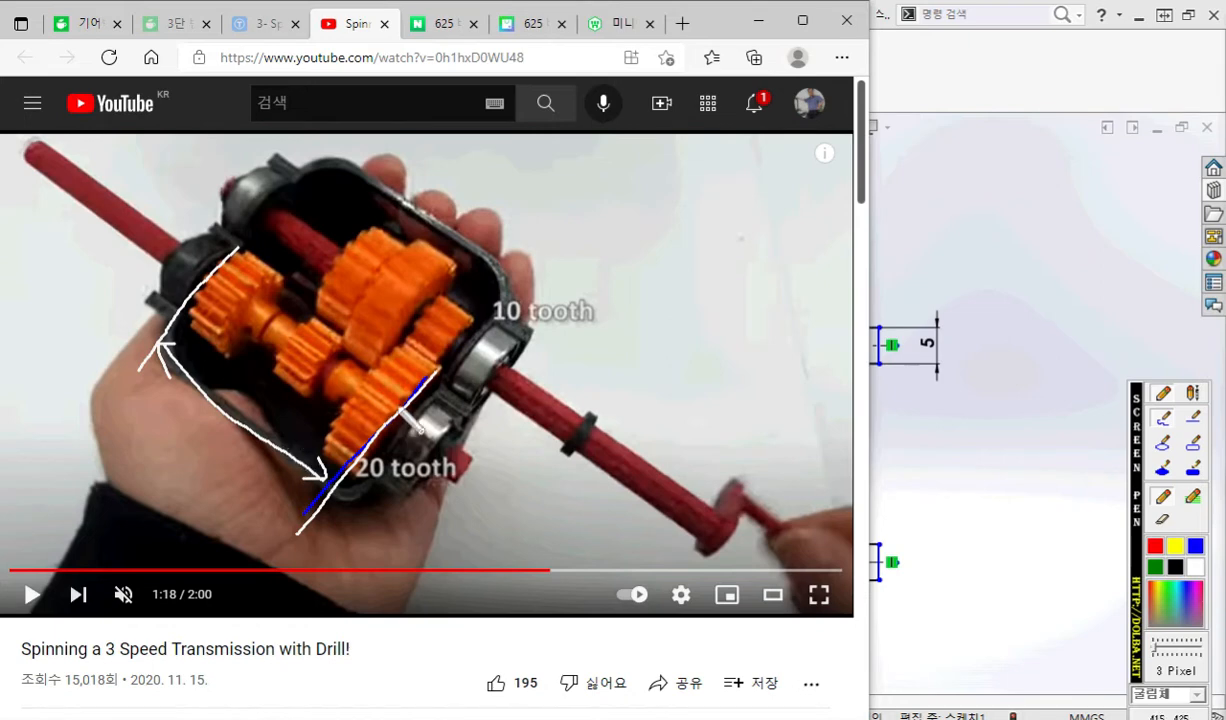
Annotate the gear width as 10 and the gap as 8 on the video, and write out the calculation 18 x 3 = 54.
mouse_move(360, 389)
mouse_down()
mouse_move(342, 422)
mouse_move(382, 431)
mouse_move(356, 416)
mouse_move(396, 391)
mouse_up()
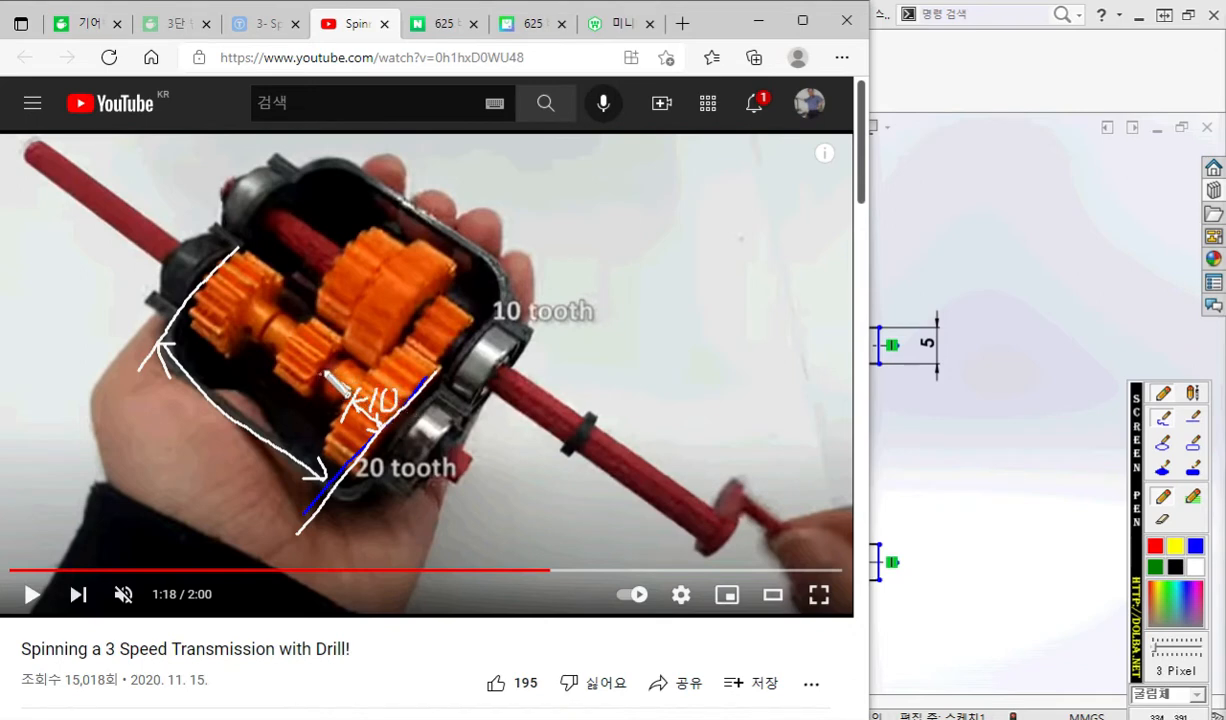
drag(345, 383, 330, 390)
mouse_move(322, 390)
mouse_down()
mouse_move(344, 412)
mouse_move(322, 395)
mouse_up()
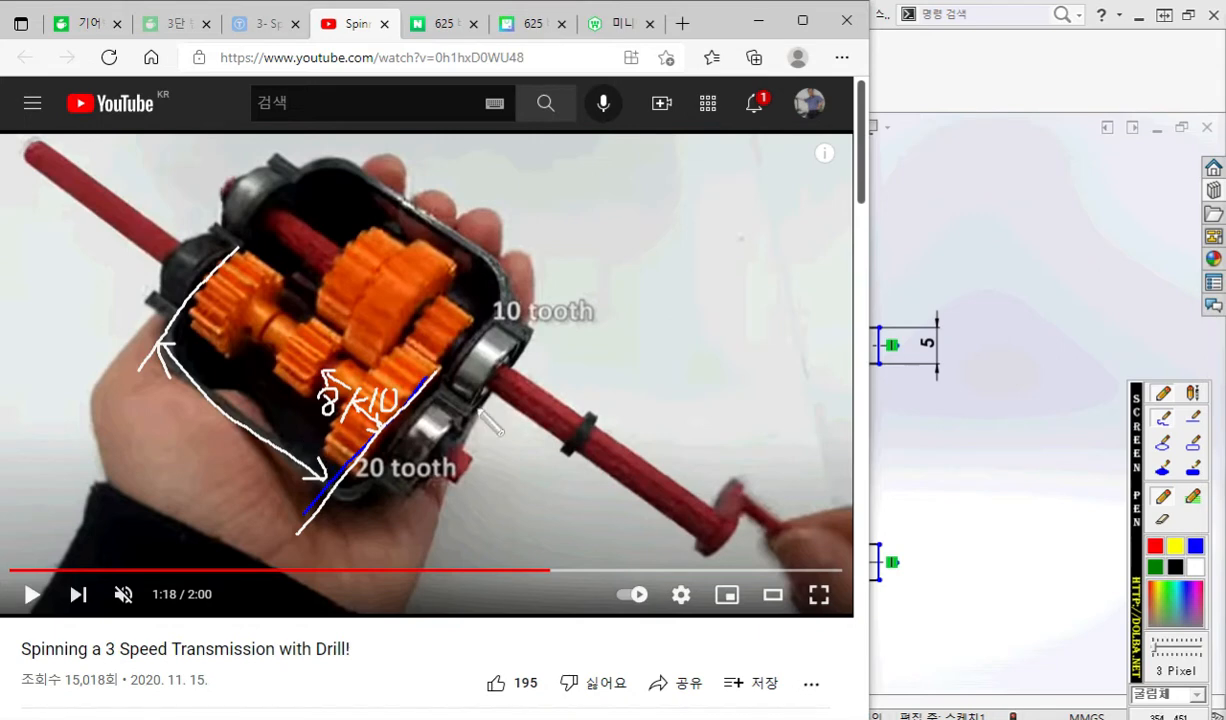
drag(620, 155, 621, 196)
mouse_move(634, 156)
mouse_down()
mouse_move(649, 150)
mouse_move(634, 152)
mouse_up()
drag(634, 197, 614, 225)
mouse_move(617, 203)
mouse_down()
mouse_move(636, 223)
mouse_move(645, 208)
mouse_move(630, 226)
mouse_move(705, 232)
mouse_move(650, 270)
mouse_move(660, 269)
mouse_move(649, 289)
mouse_up()
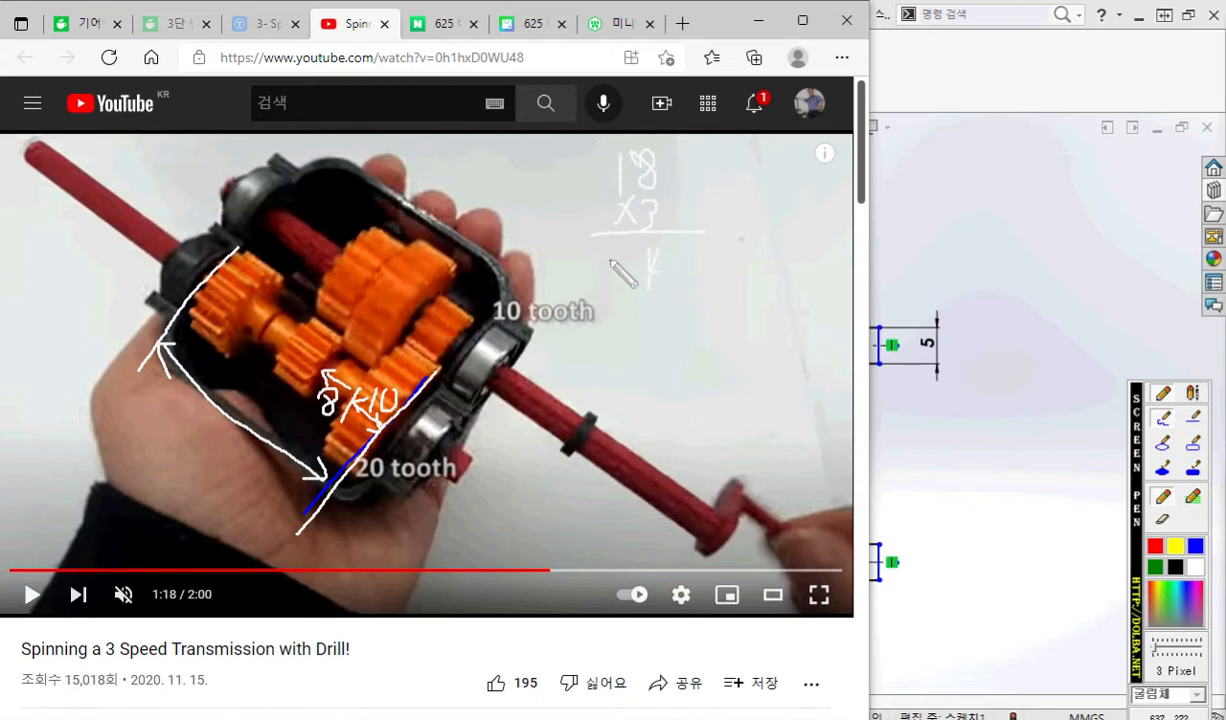
mouse_move(608, 249)
mouse_down()
mouse_move(600, 287)
mouse_move(629, 252)
mouse_up()
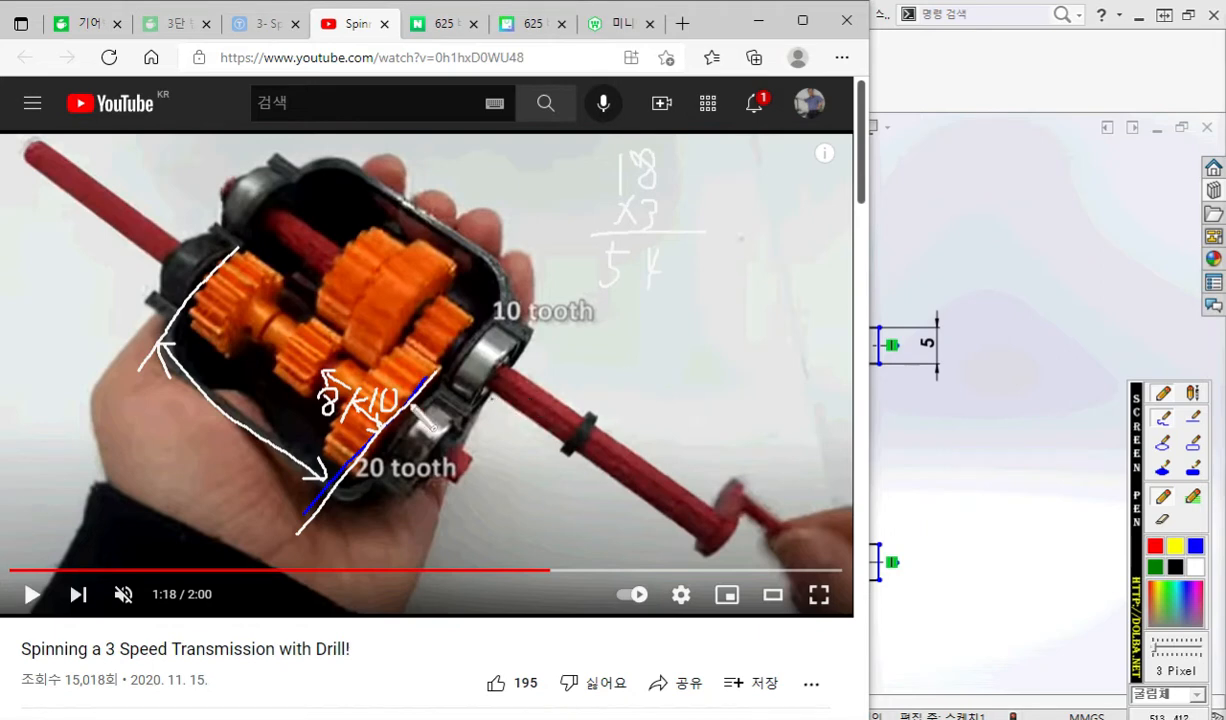
Label the gear row length 54, mark the clearance at both ends, and outline the housing's inner length as 55.
mouse_move(234, 380)
mouse_down()
mouse_move(231, 409)
mouse_move(255, 379)
mouse_move(254, 405)
mouse_move(276, 398)
mouse_move(250, 448)
mouse_up()
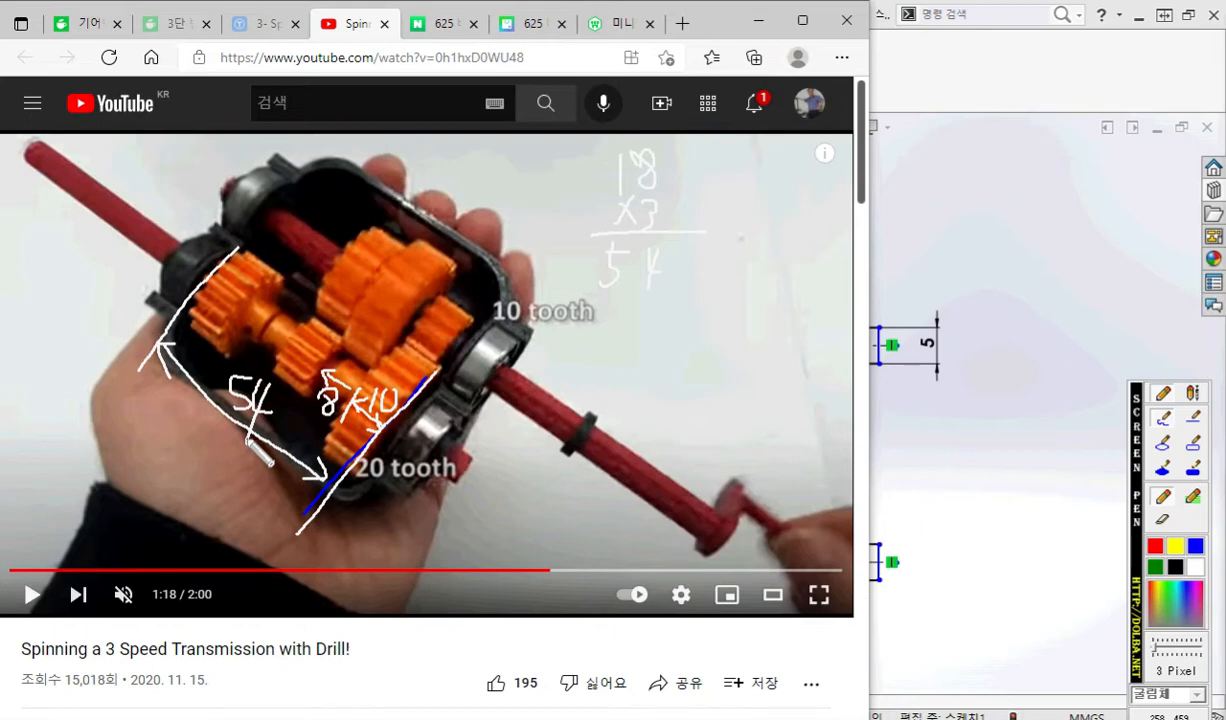
drag(248, 443, 260, 383)
mouse_move(191, 285)
mouse_down()
mouse_move(211, 298)
mouse_move(195, 301)
mouse_up()
mouse_move(424, 385)
mouse_down()
mouse_move(410, 380)
mouse_move(420, 370)
mouse_up()
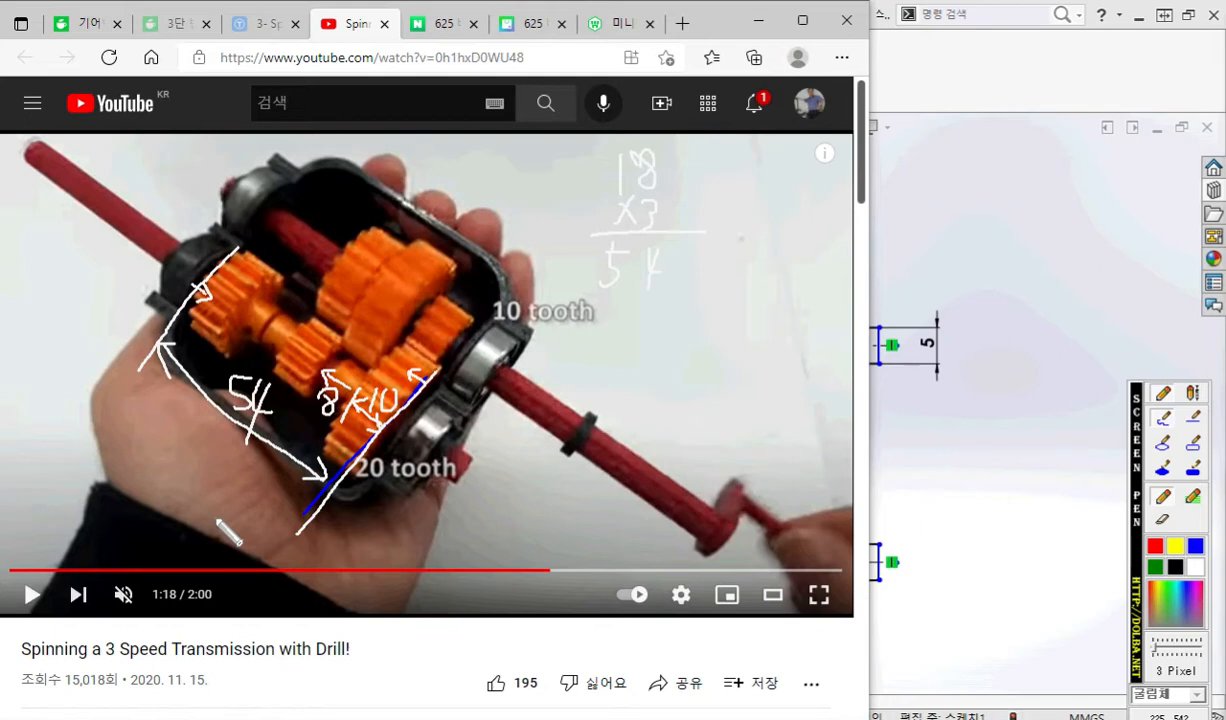
mouse_move(205, 268)
mouse_down()
mouse_move(127, 362)
mouse_move(313, 530)
mouse_move(412, 405)
mouse_up()
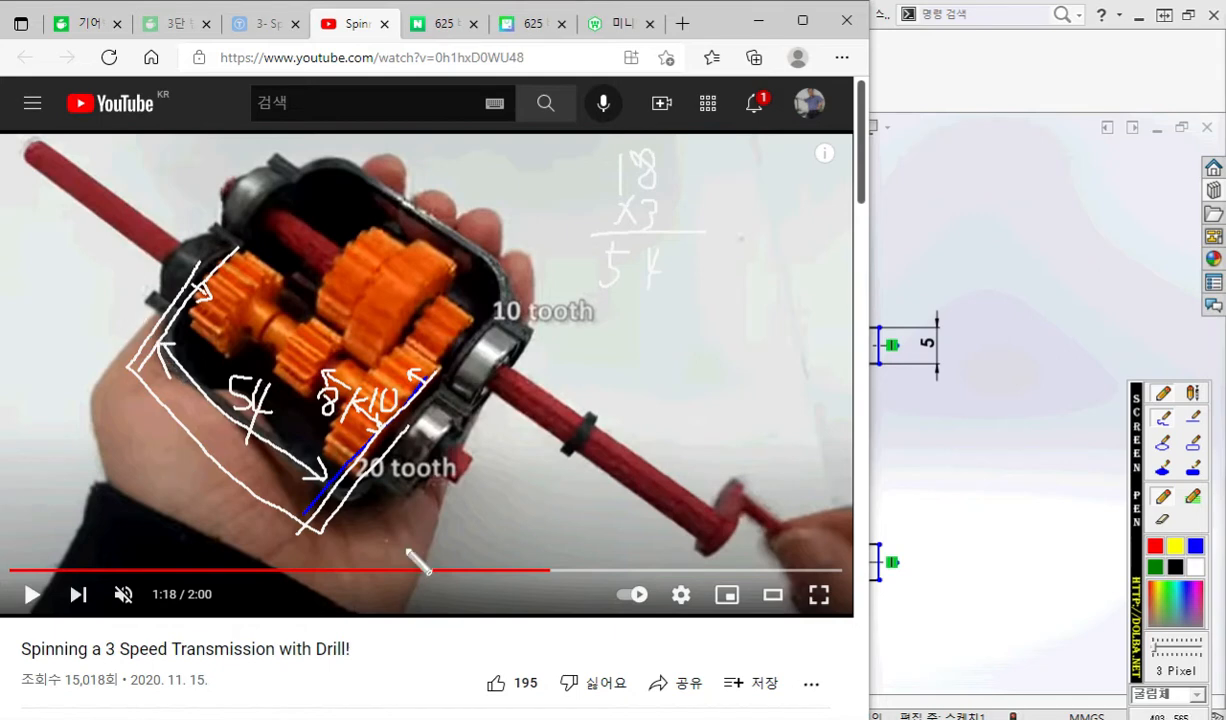
drag(163, 433, 152, 480)
mouse_move(155, 446)
mouse_down()
mouse_move(175, 439)
mouse_move(187, 500)
mouse_up()
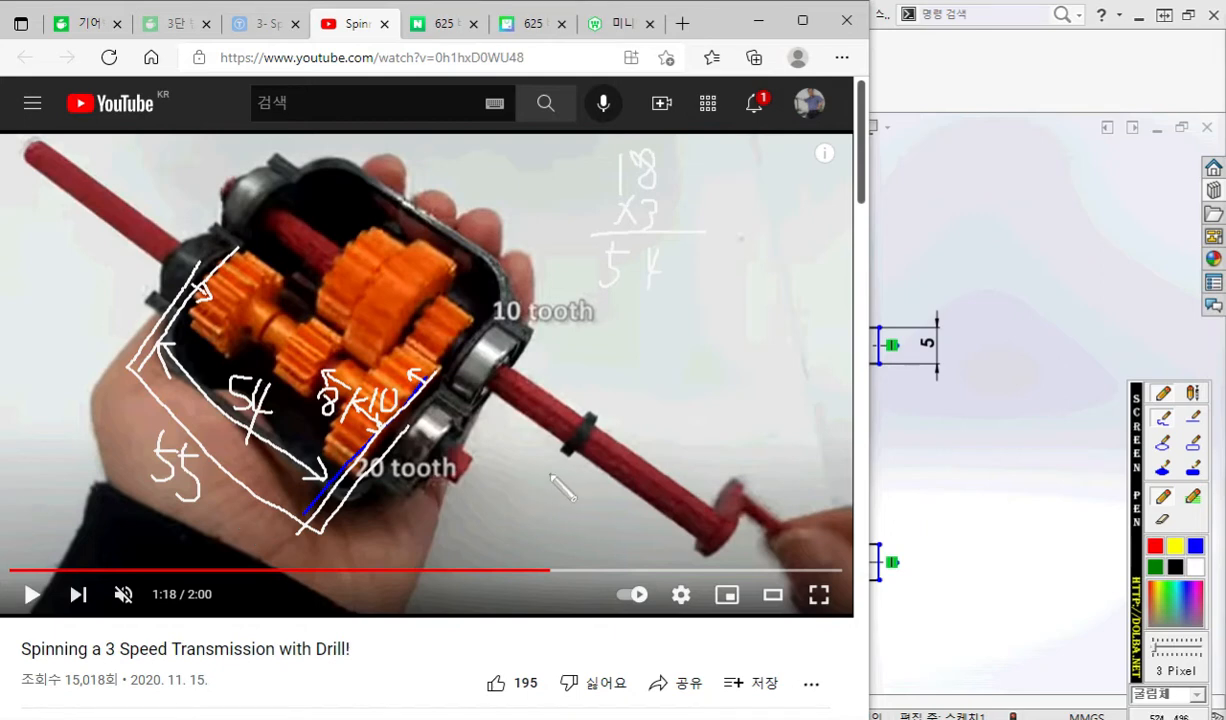
key(Escape)
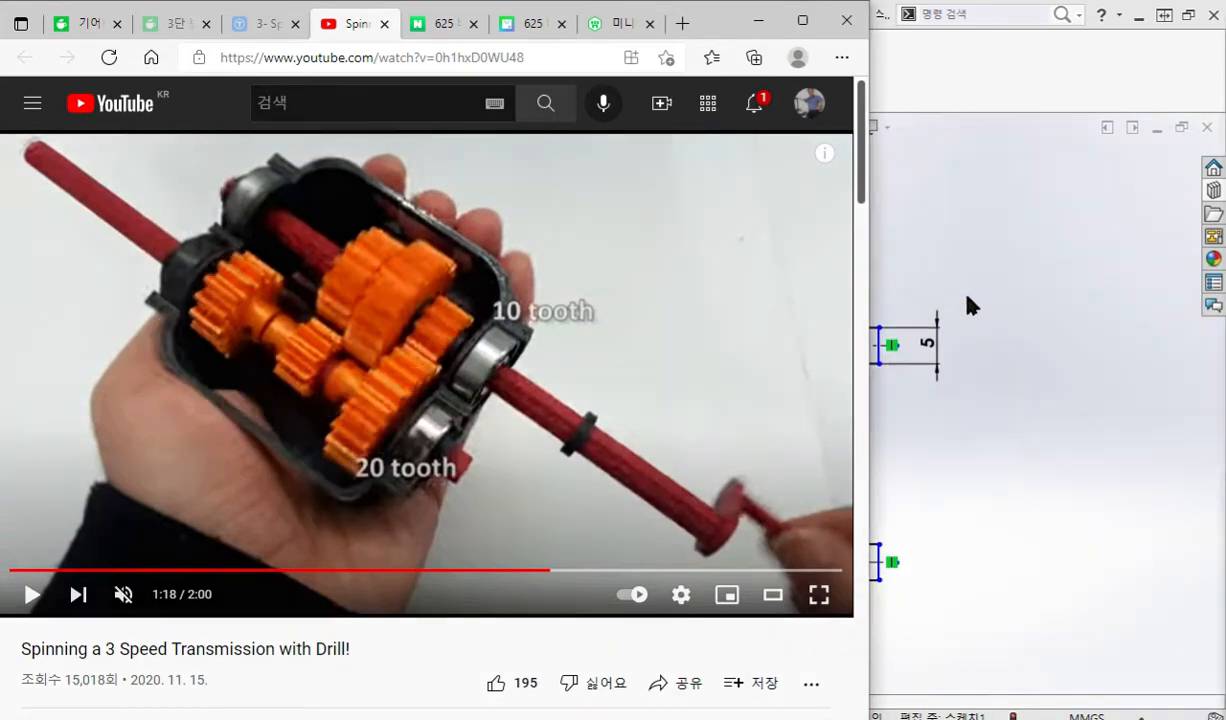
Switch to SOLIDWORKS and mark in red pen a rectangle across both shafts, numbering its opposite corners 1 and 2.
click(995, 265)
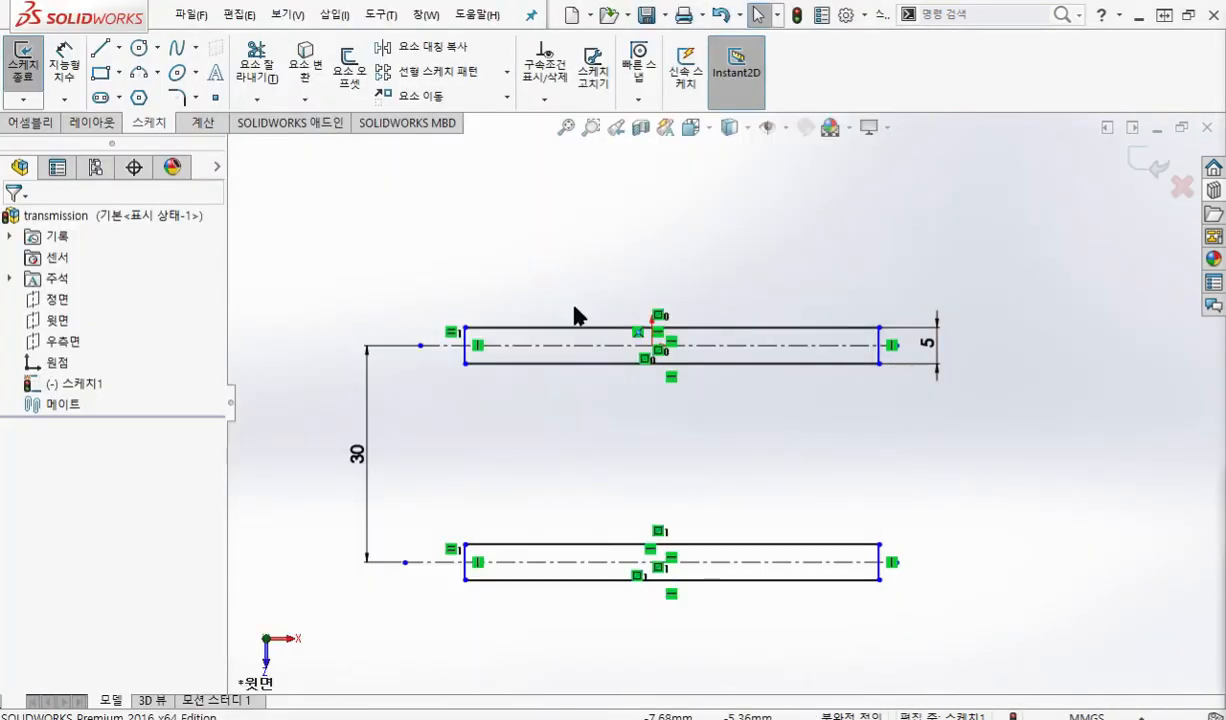
key(r)
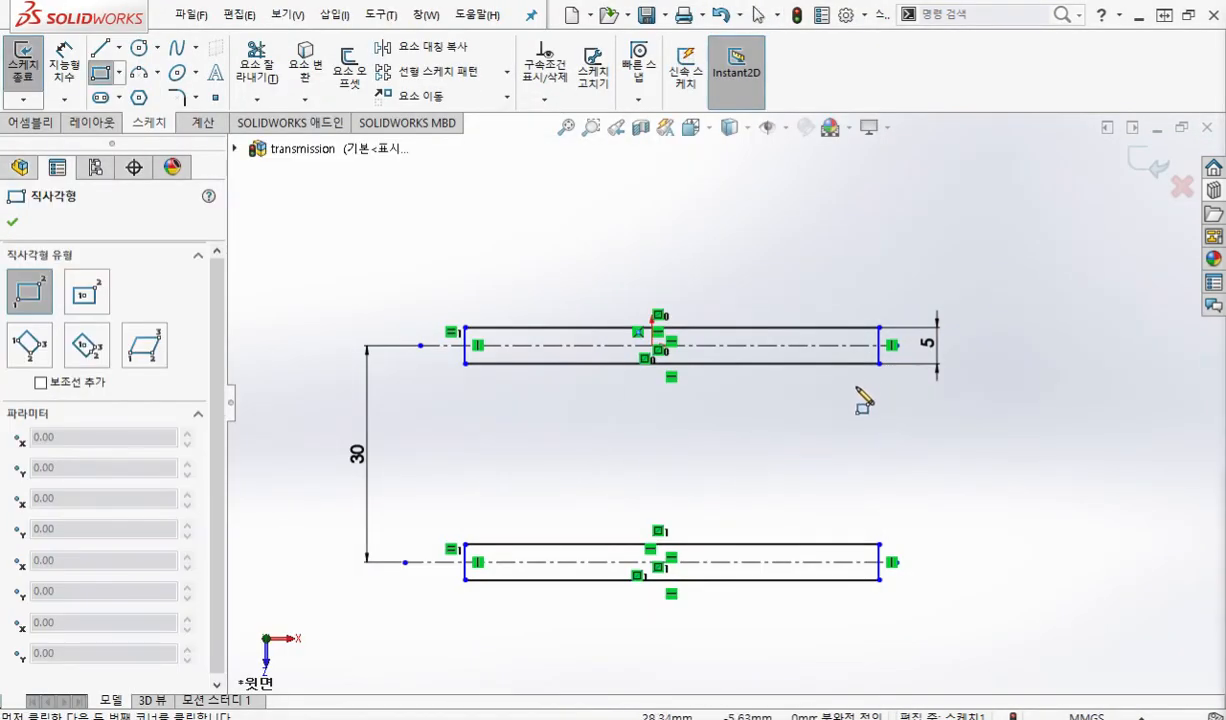
key(F12)
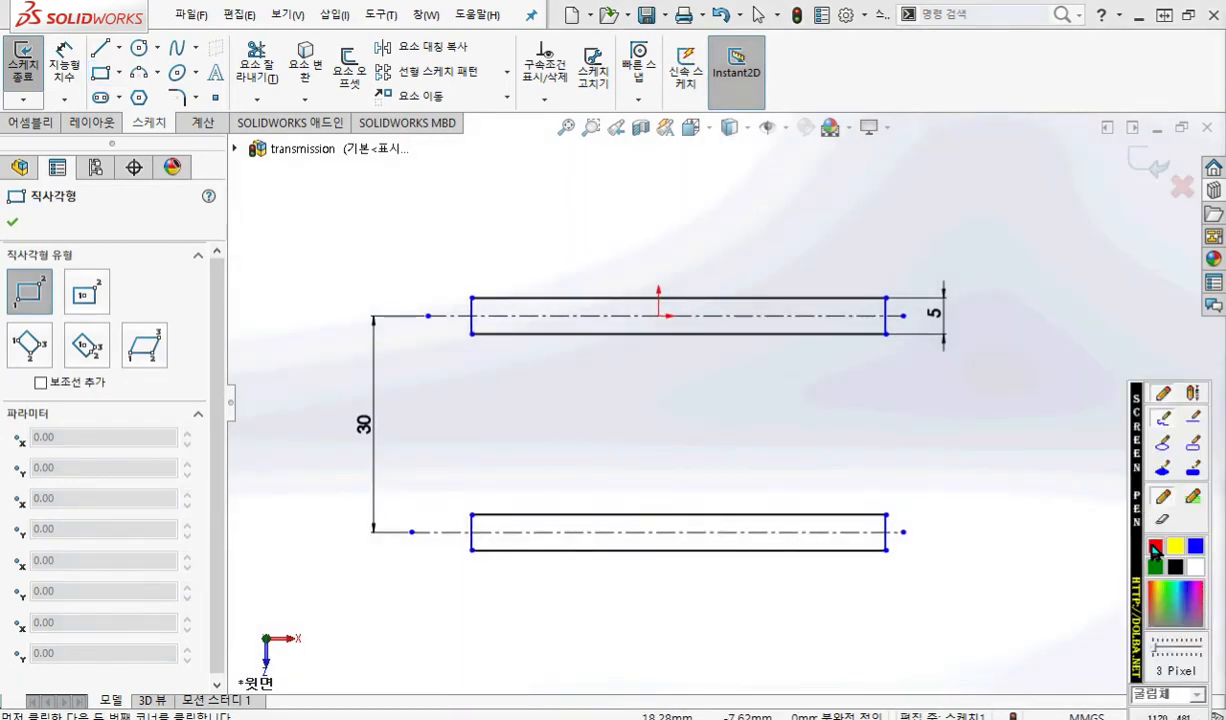
mouse_move(526, 186)
mouse_down()
mouse_move(545, 214)
mouse_move(497, 207)
mouse_up()
mouse_move(804, 586)
mouse_down()
mouse_move(808, 613)
mouse_move(869, 621)
mouse_up()
mouse_move(534, 218)
mouse_down()
mouse_move(534, 582)
mouse_move(588, 610)
mouse_move(790, 610)
mouse_move(771, 400)
mouse_move(787, 215)
mouse_move(537, 199)
mouse_up()
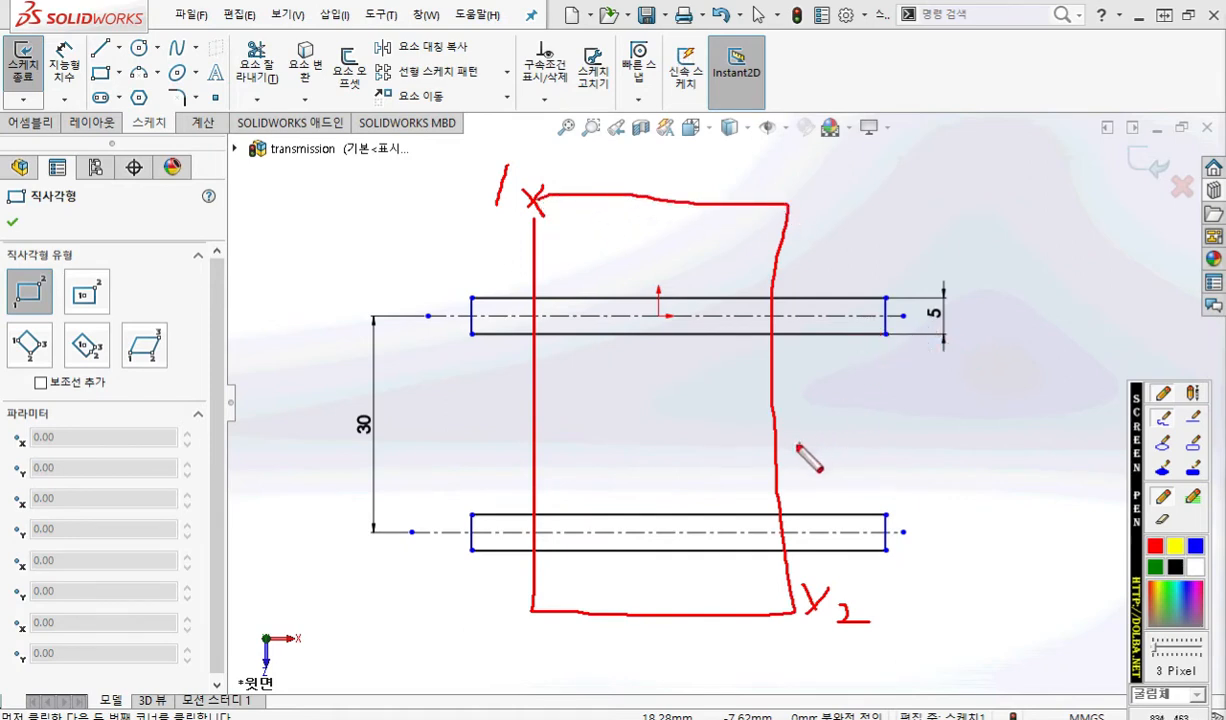
key(Escape)
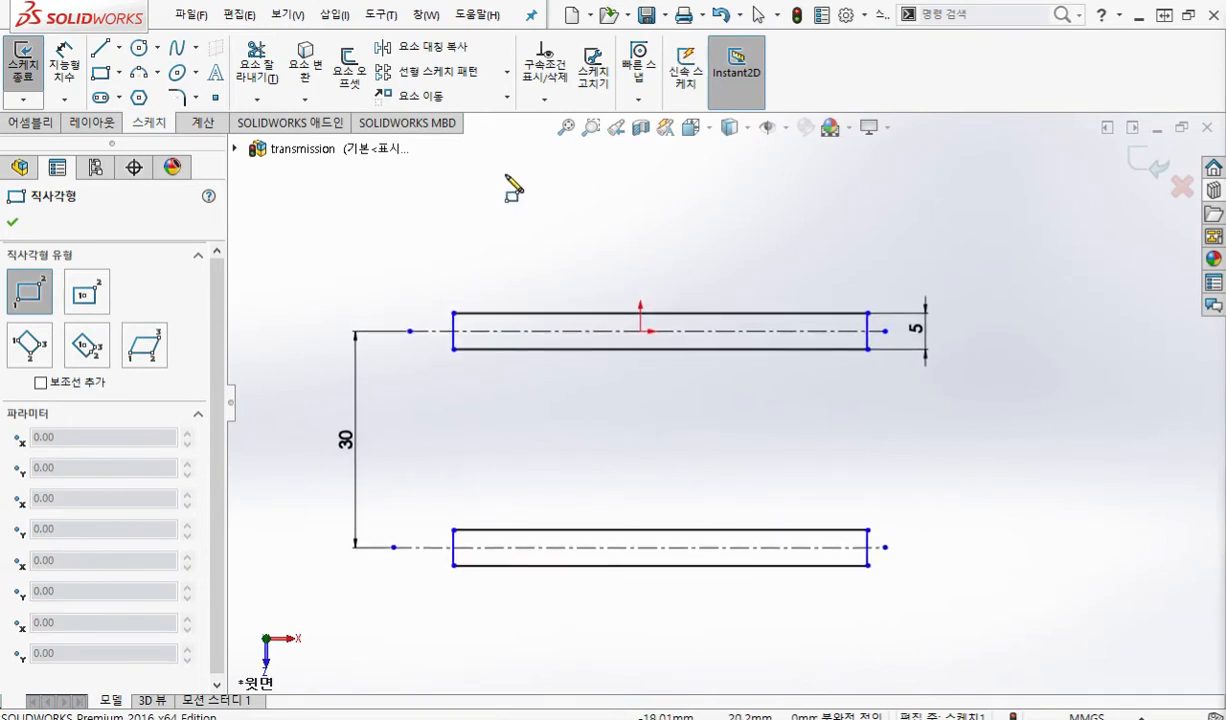
key(Escape)
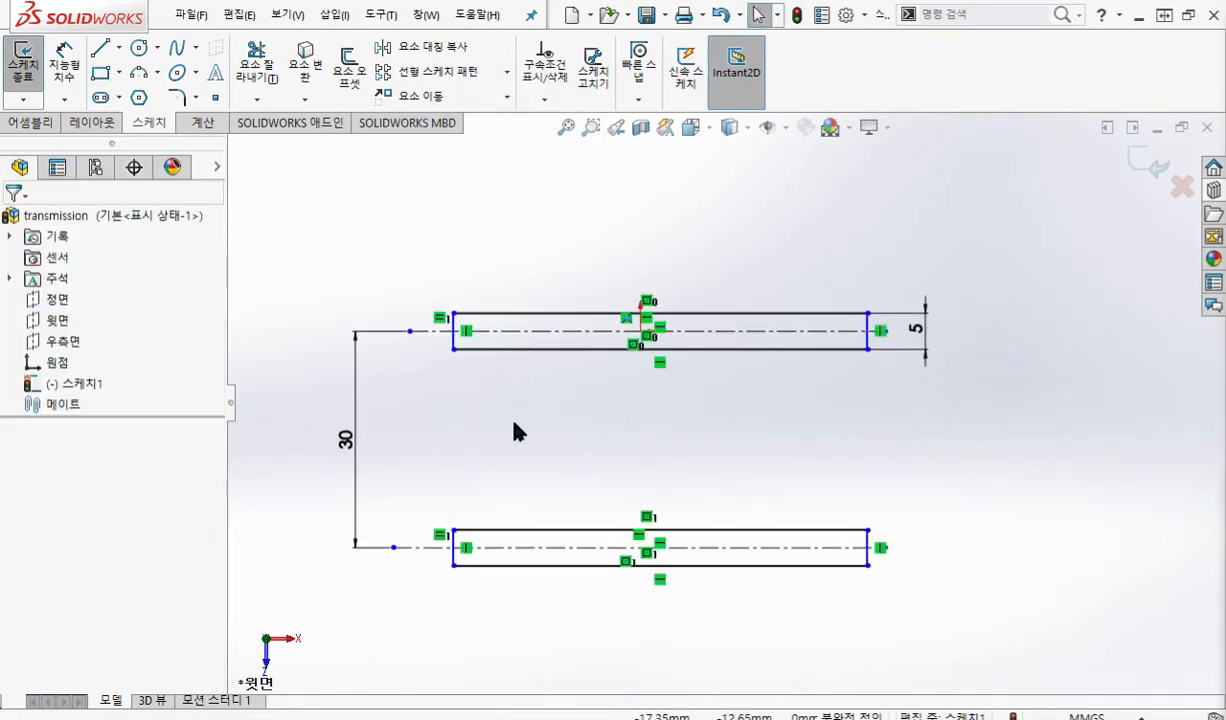
Sketch a corner rectangle about 43 mm wide and 65 mm high across both shafts for the housing.
key(Return)
click(493, 197)
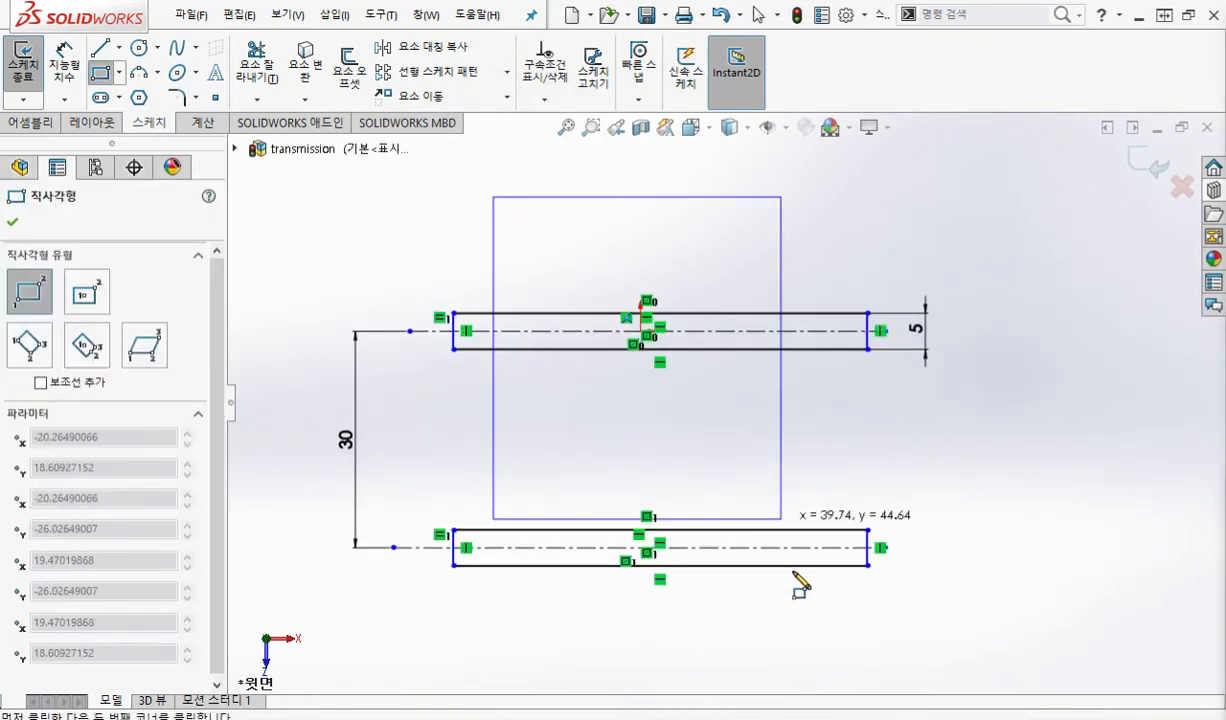
click(808, 663)
right_click(1016, 272)
click(1029, 276)
ctrl+middle_drag(944, 375, 884, 420)
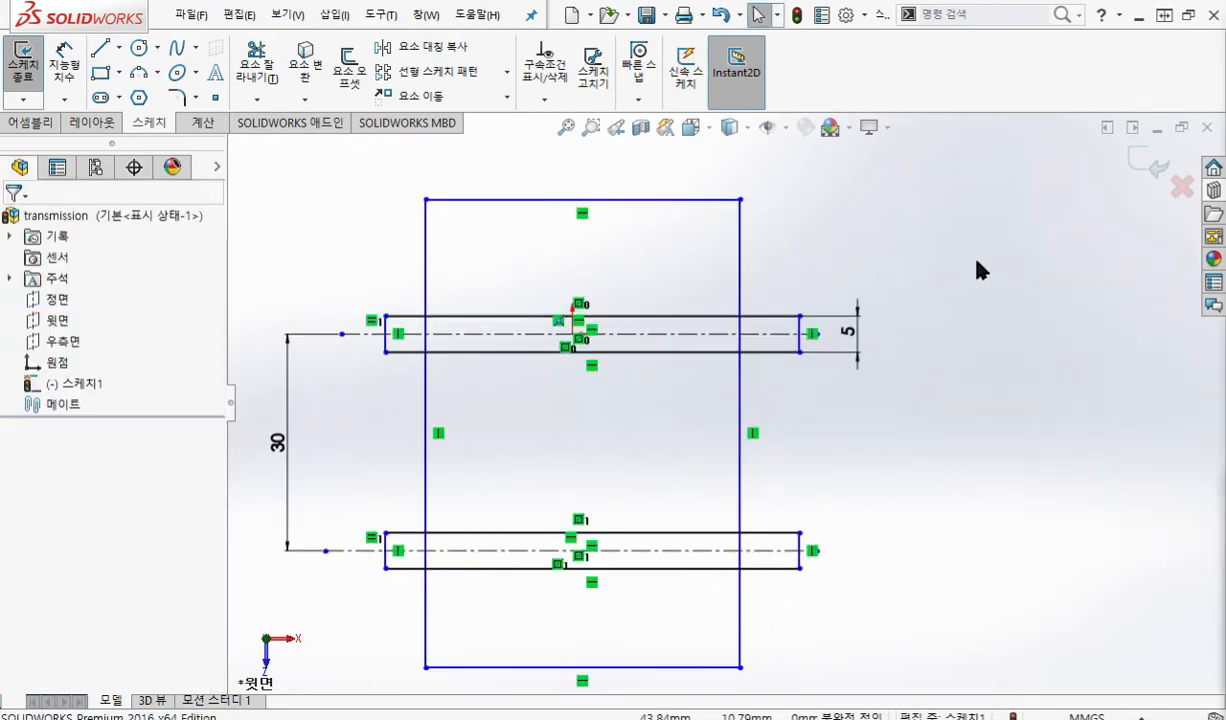
Dimension the width of the housing rectangle between its two vertical edges and set it to 55 mm.
right_click(985, 255)
click(1042, 181)
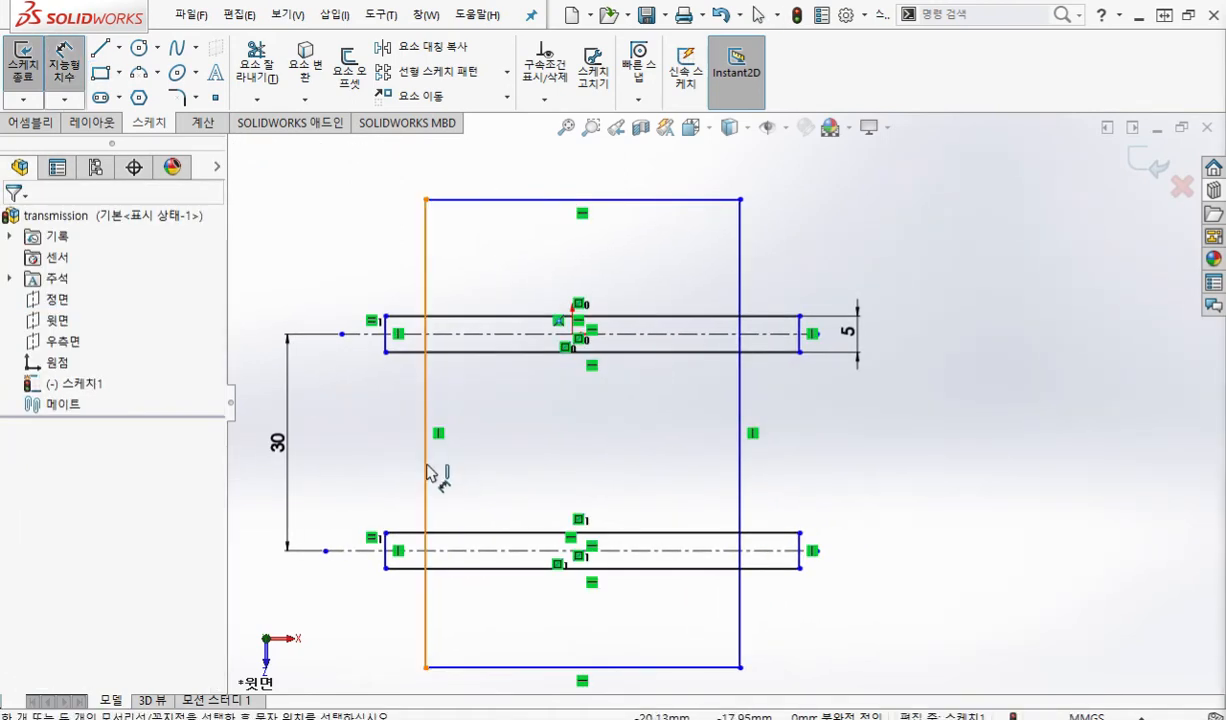
click(430, 470)
click(740, 462)
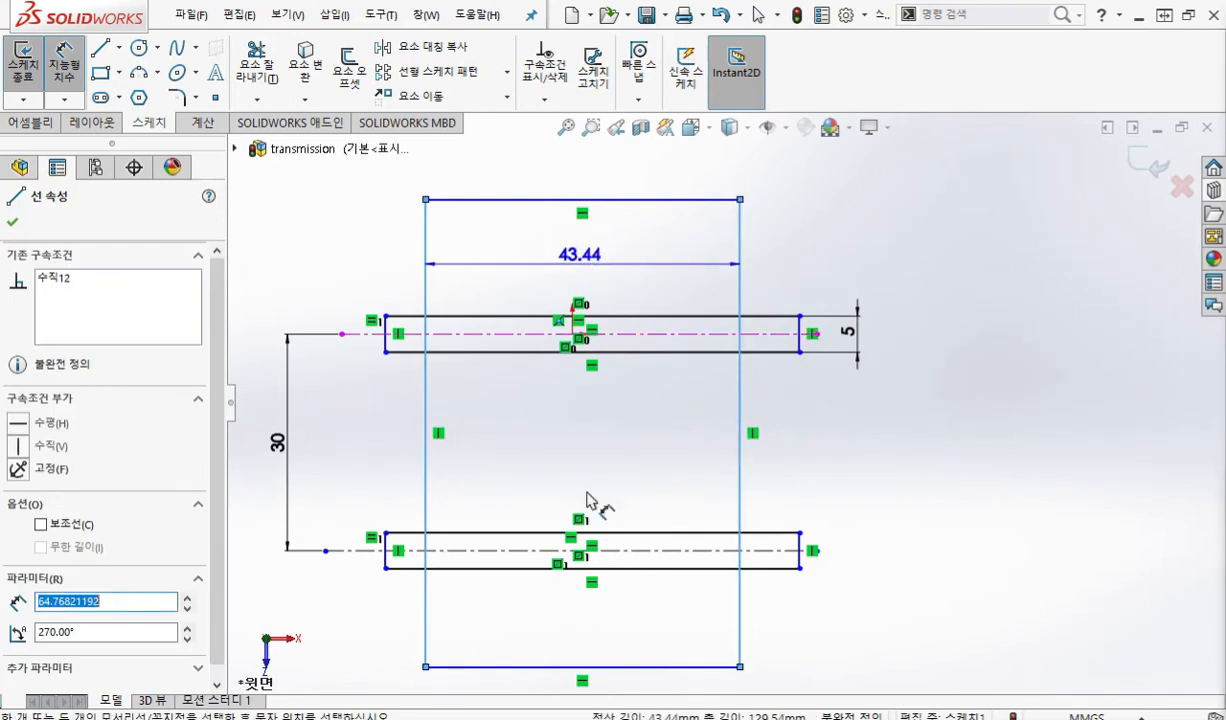
click(585, 640)
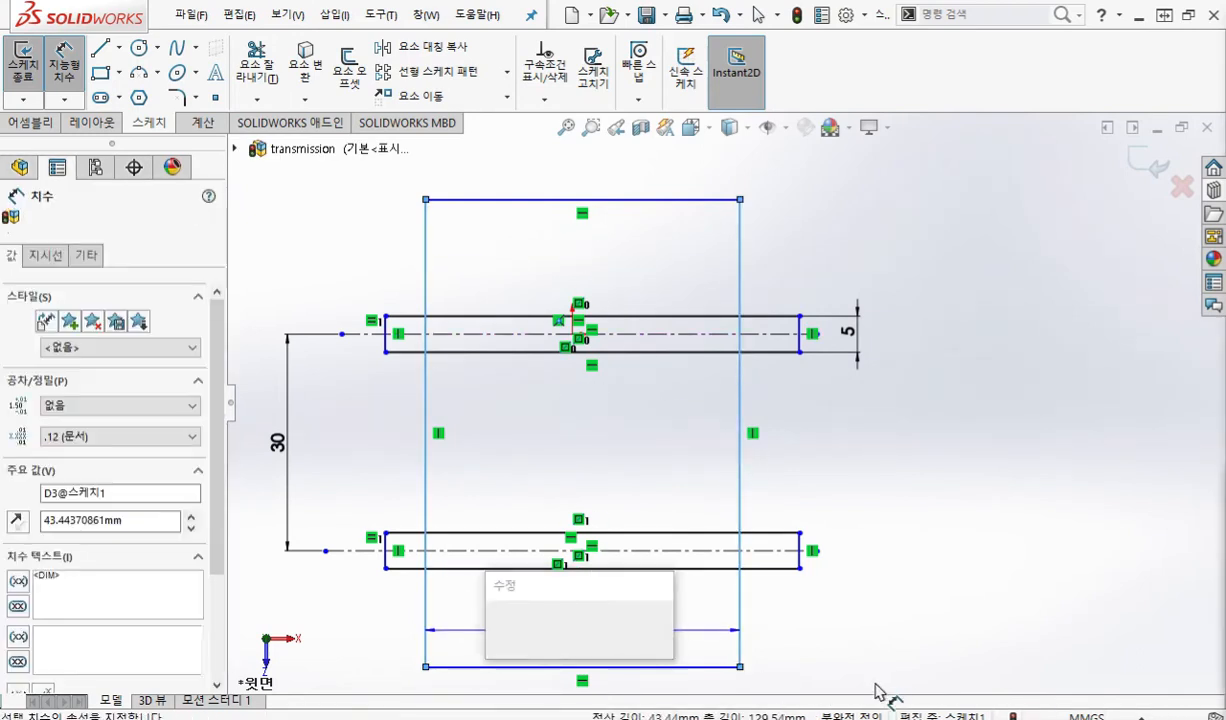
text(55)
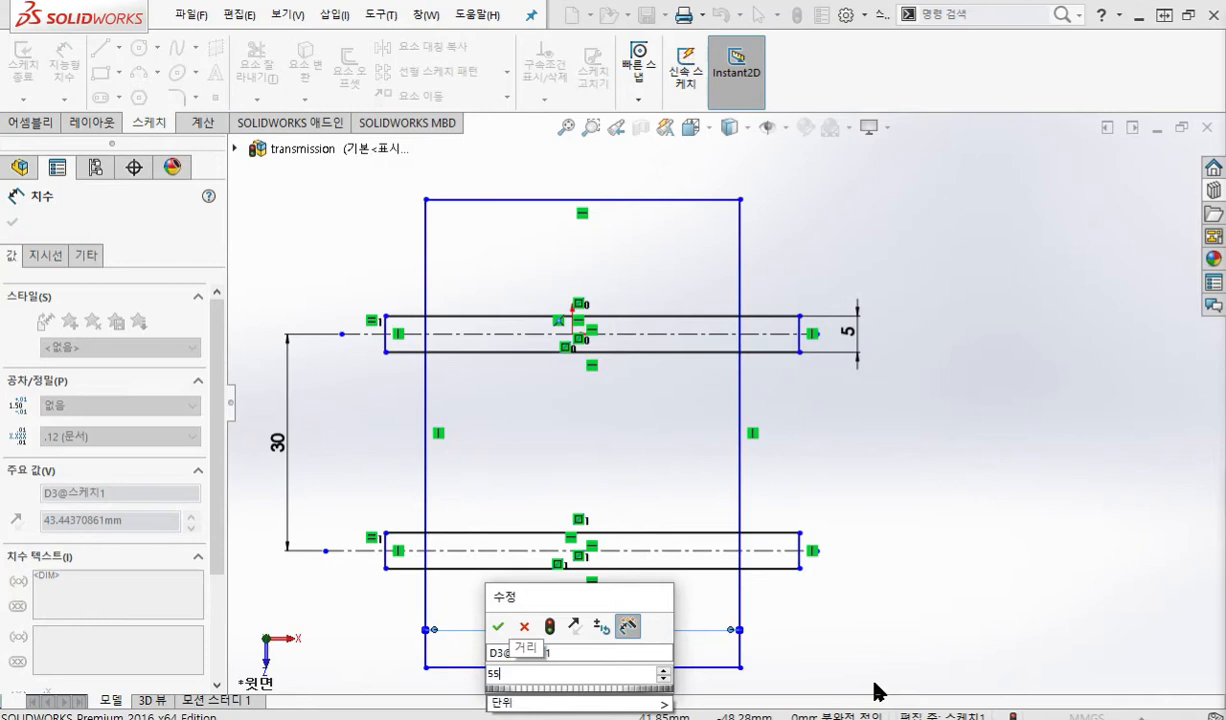
key(Return)
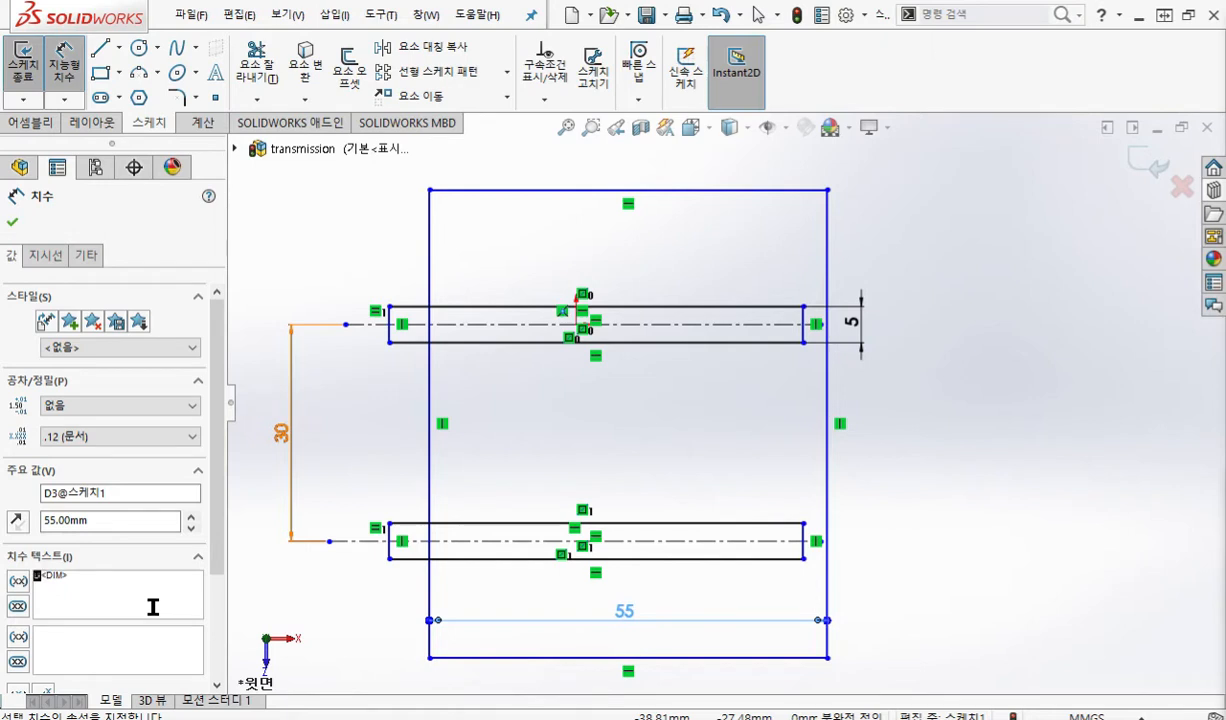
Prefix the 55 dimension's text with "내측 간격" and move it above the housing rectangle's top edge.
text(내측 )
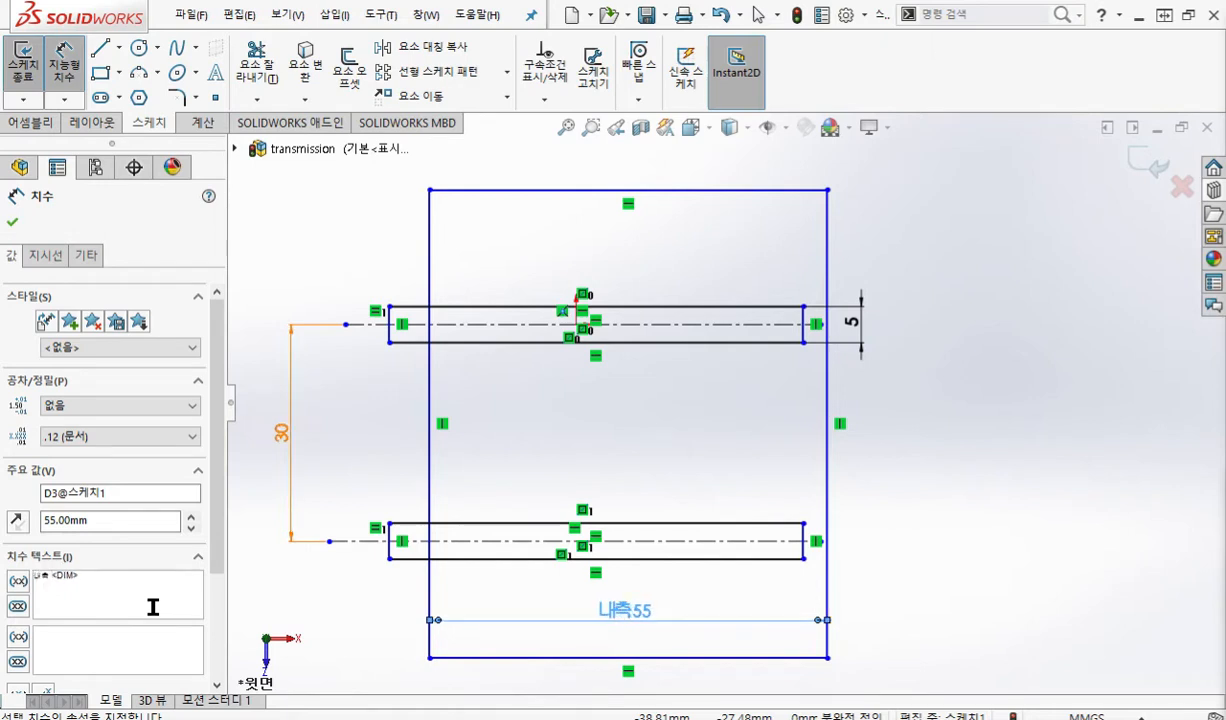
text(간격)
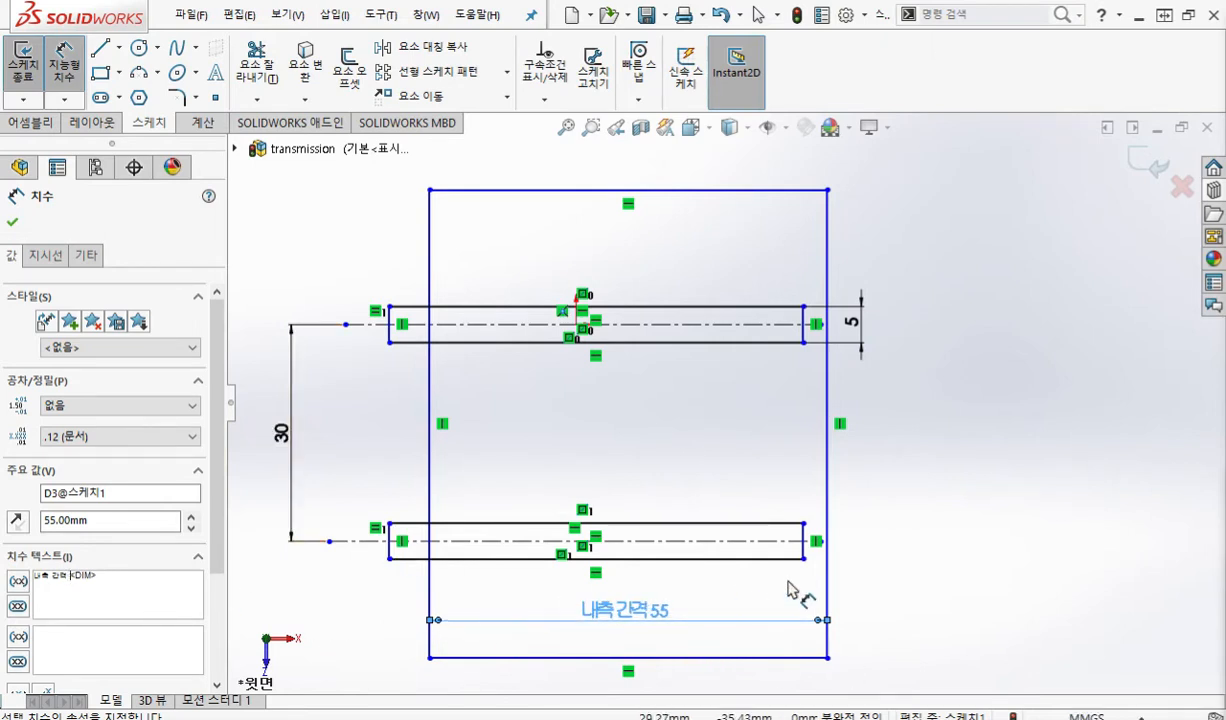
click(935, 529)
drag(645, 624, 635, 174)
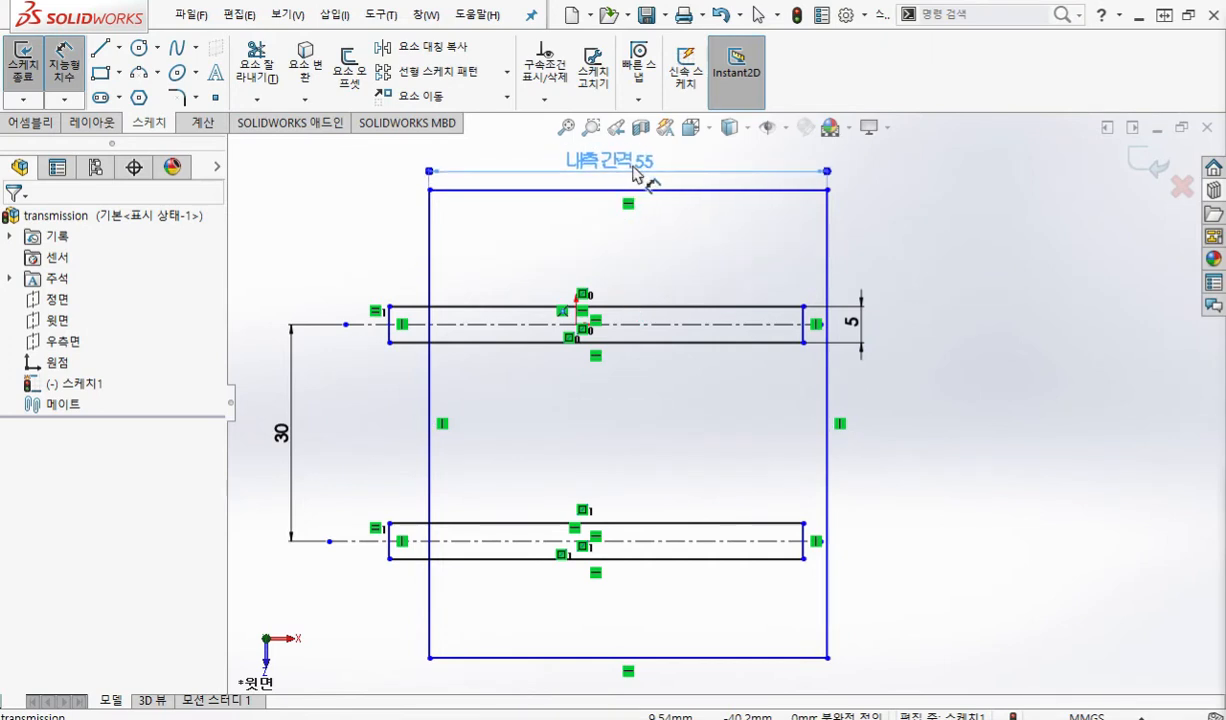
click(980, 316)
mouse_move(924, 430)
ctrl+middle_down()
mouse_move(903, 438)
mouse_move(917, 446)
ctrl+middle_up()
right_click(944, 232)
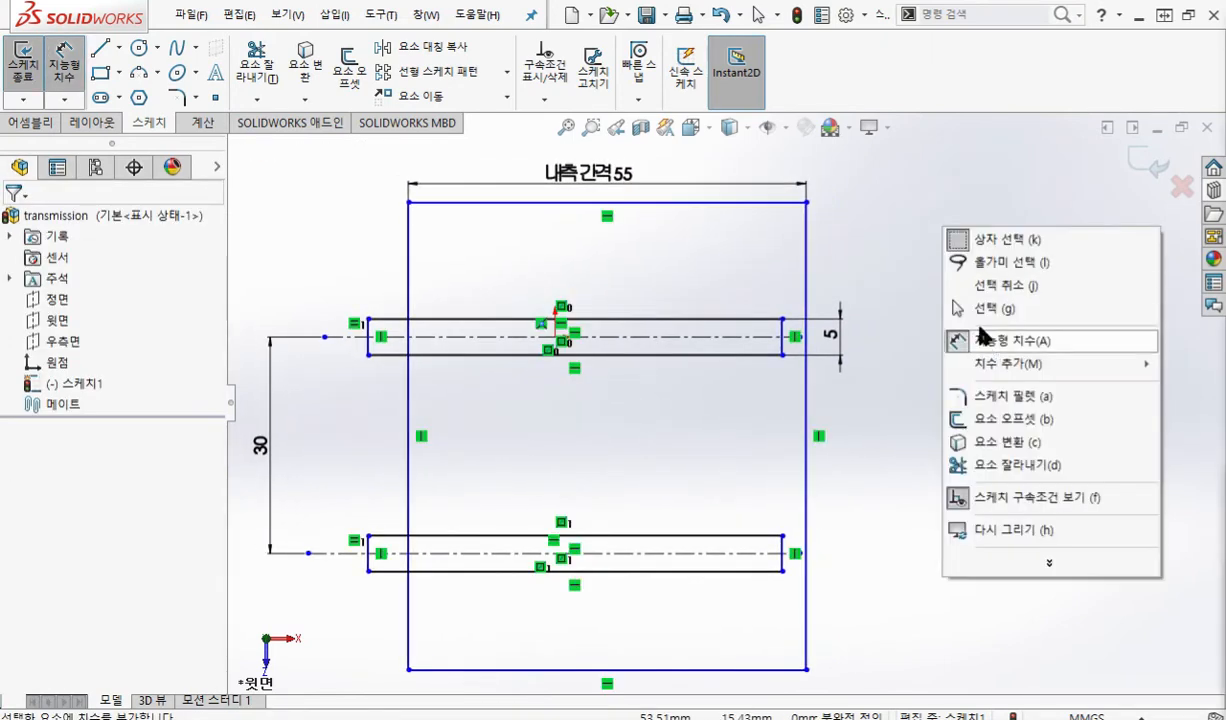
click(978, 308)
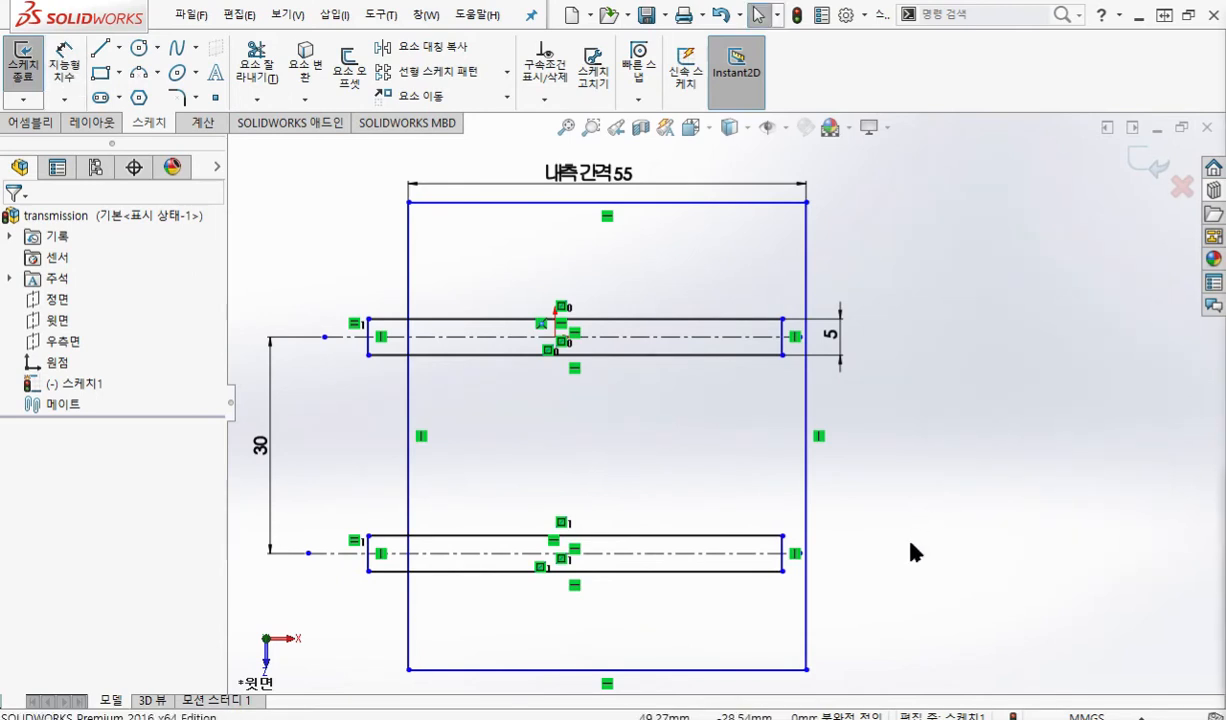
Mark the origin and the top-edge midpoint in red pen, connect them as points 2 and 1, circle the Line tool, and clear the marks.
key(F12)
drag(584, 314, 527, 364)
drag(540, 315, 566, 373)
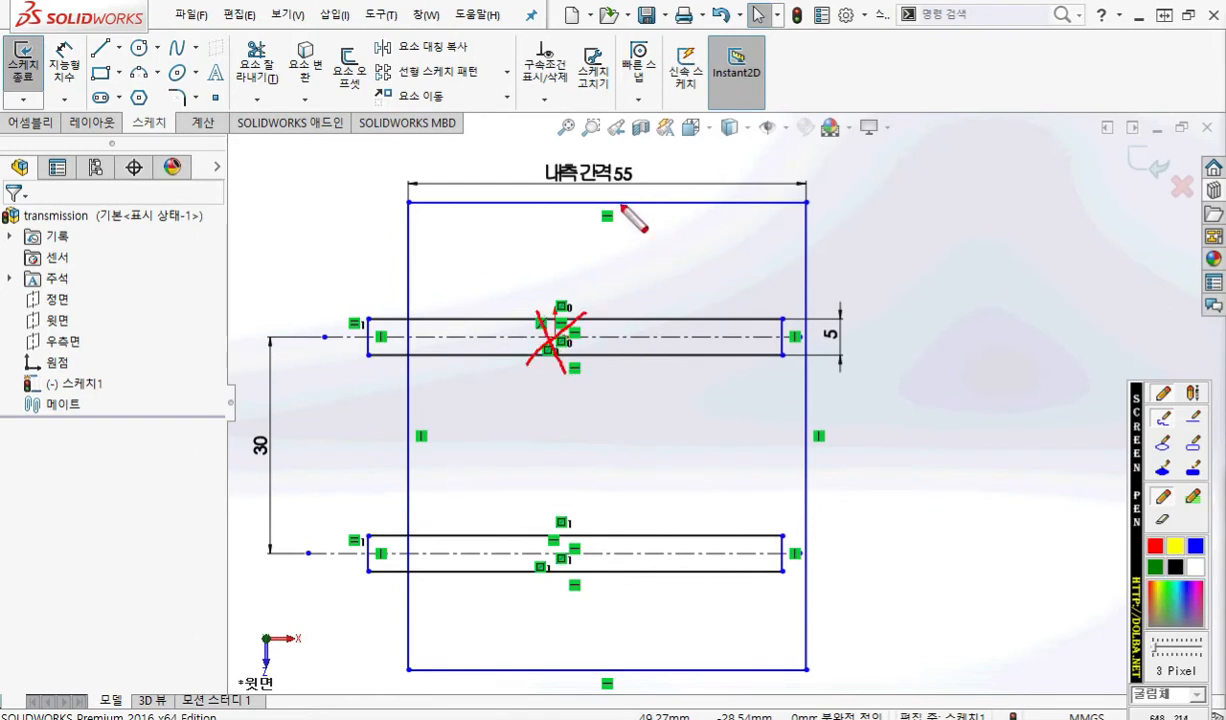
mouse_move(556, 330)
mouse_down()
mouse_move(605, 215)
mouse_move(627, 206)
mouse_up()
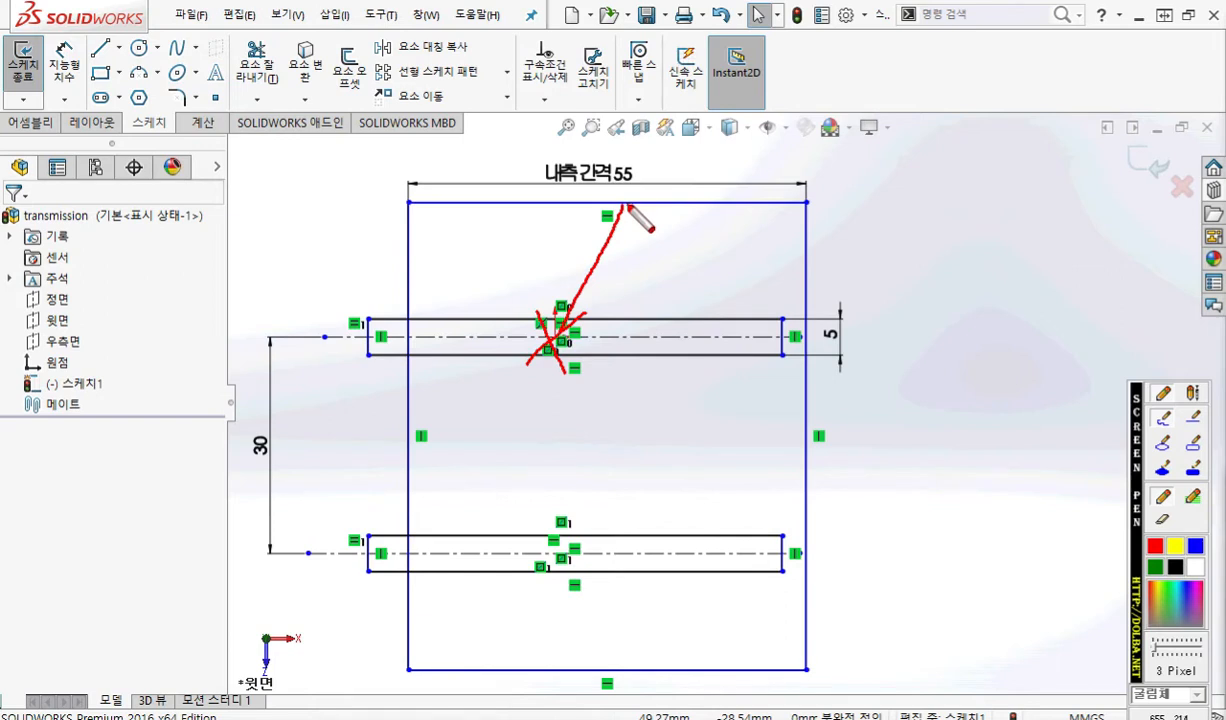
mouse_move(126, 62)
mouse_down()
mouse_move(110, 38)
mouse_move(115, 66)
mouse_up()
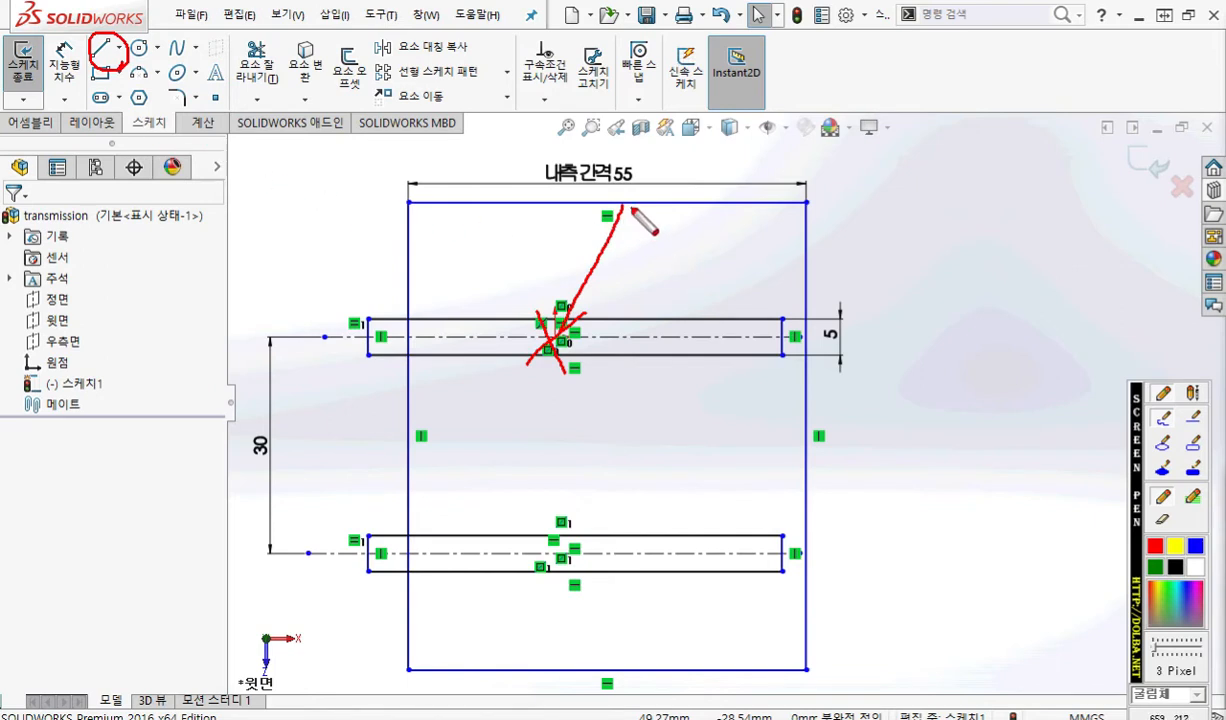
mouse_move(620, 206)
mouse_down()
mouse_move(608, 213)
mouse_move(624, 198)
mouse_move(660, 246)
mouse_up()
drag(586, 331, 615, 350)
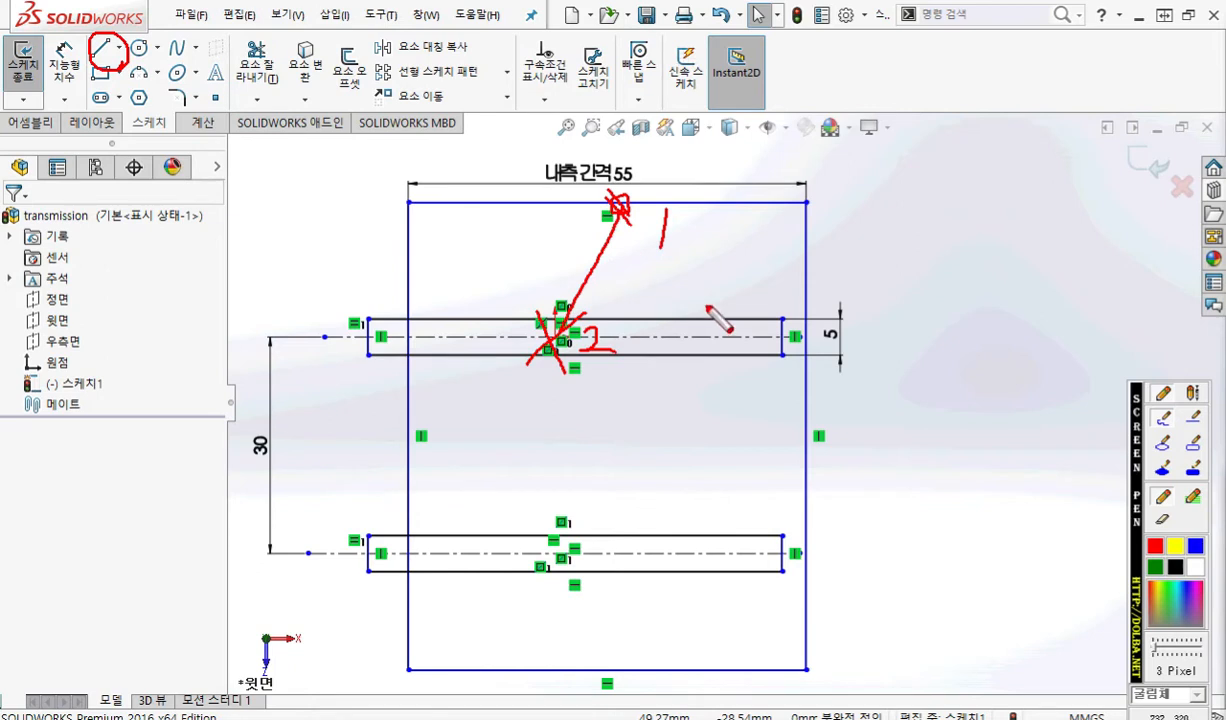
key(Escape)
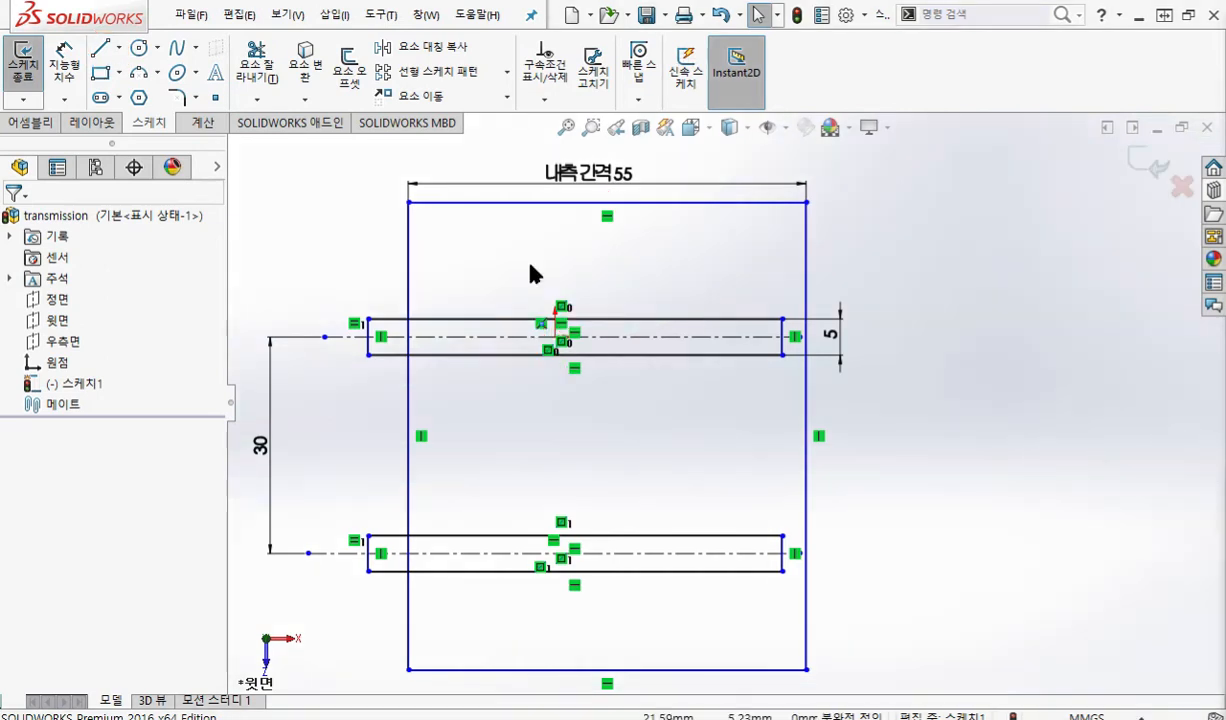
Draw a centerline from the midpoint of the housing rectangle's top edge to the origin.
click(119, 48)
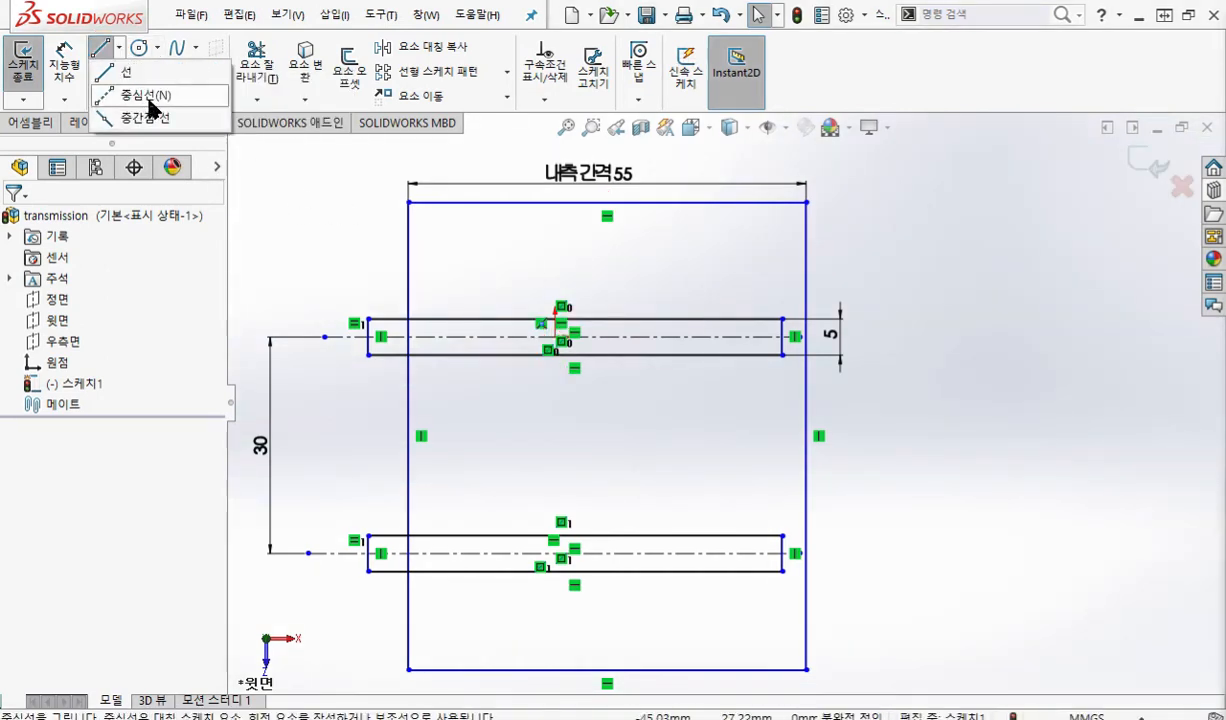
click(146, 96)
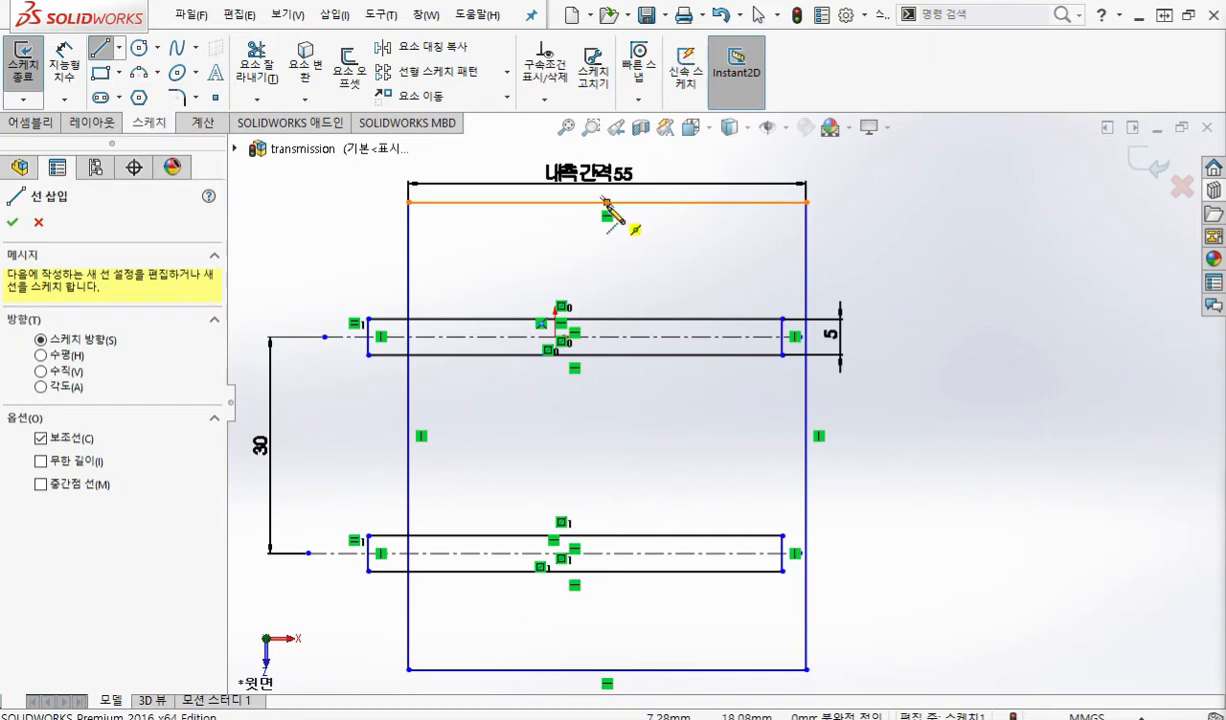
click(605, 203)
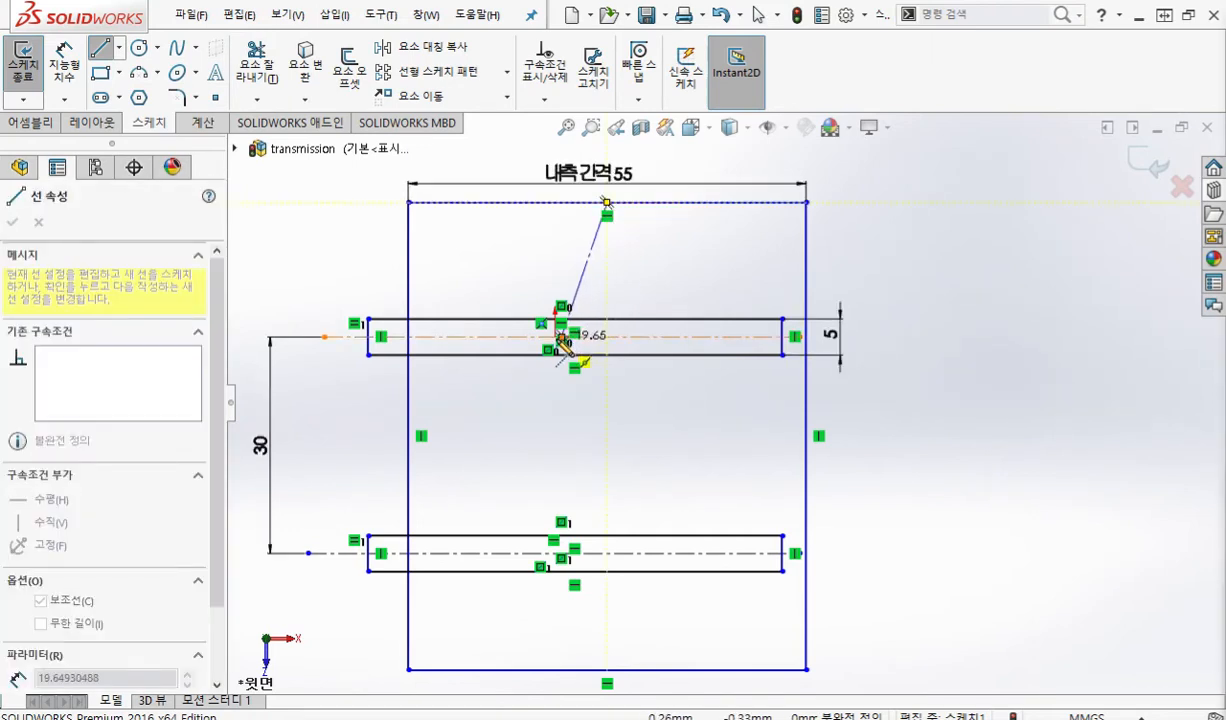
click(556, 337)
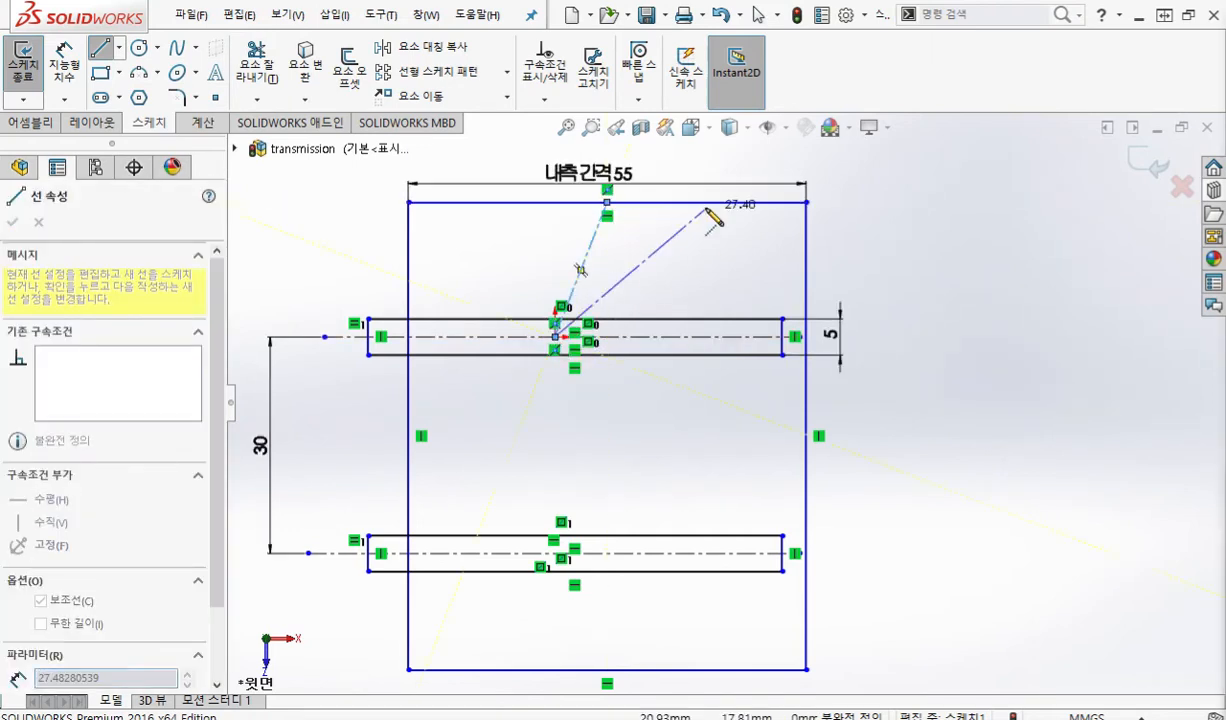
right_click(711, 266)
click(718, 270)
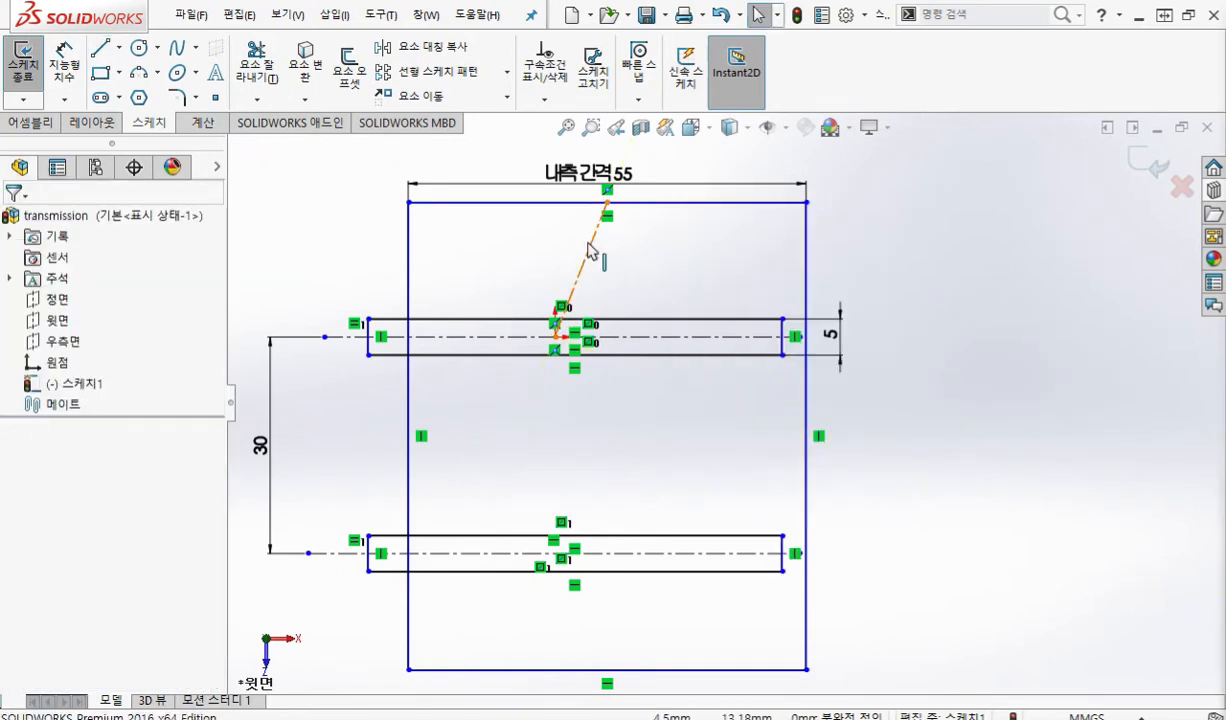
Constrain the centerline between the top-edge midpoint and the origin to be vertical, centering the housing rectangle on the origin.
click(589, 243)
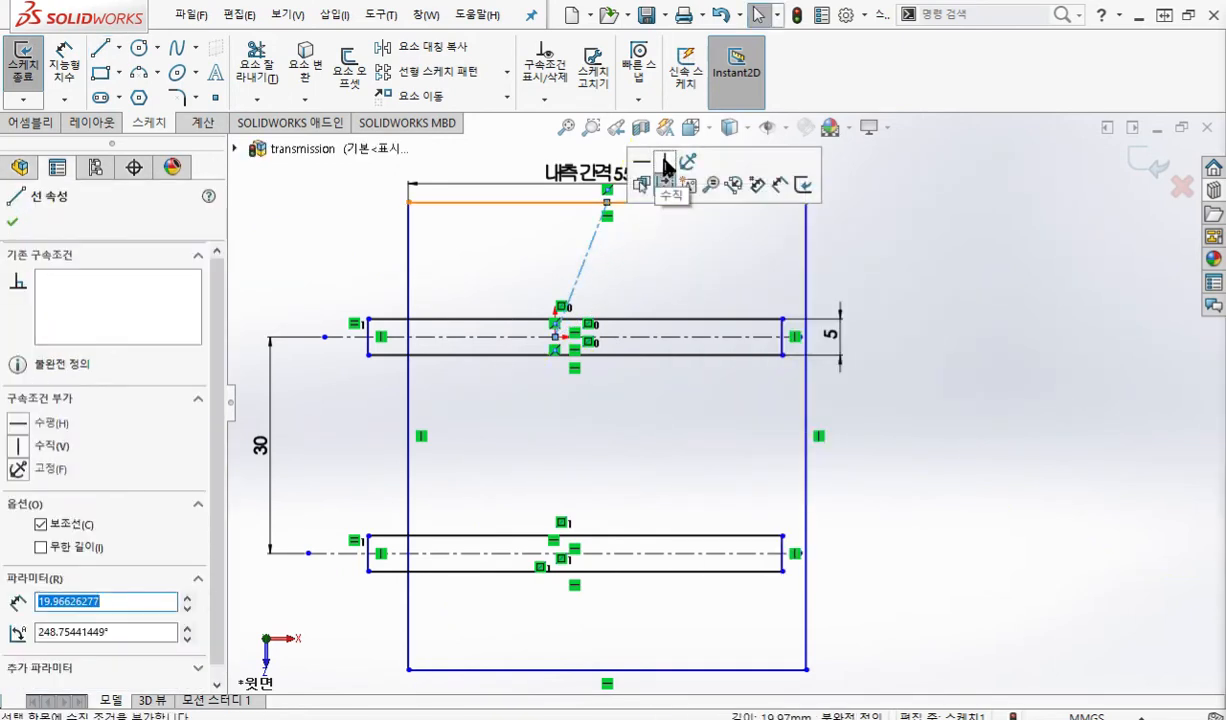
click(666, 165)
click(911, 334)
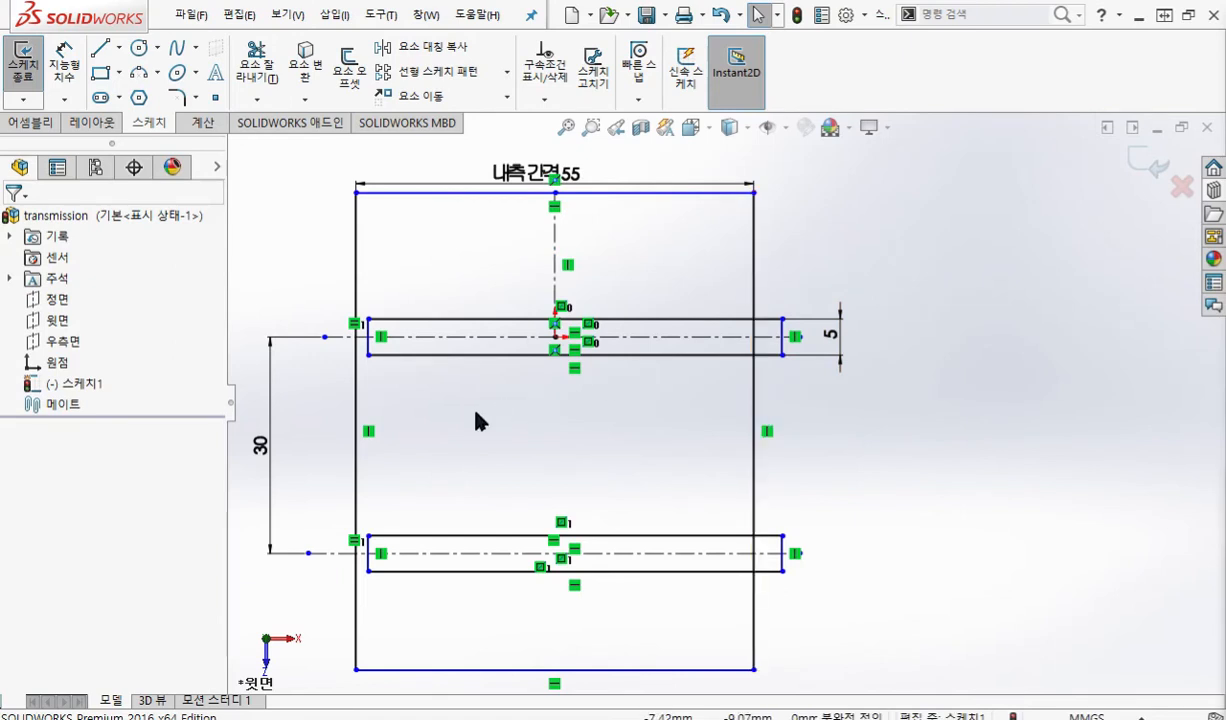
Stretch the ends of both shafts past both sides of the housing, and extend both centerlines' left ends and the upper one's right end.
drag(326, 339, 303, 350)
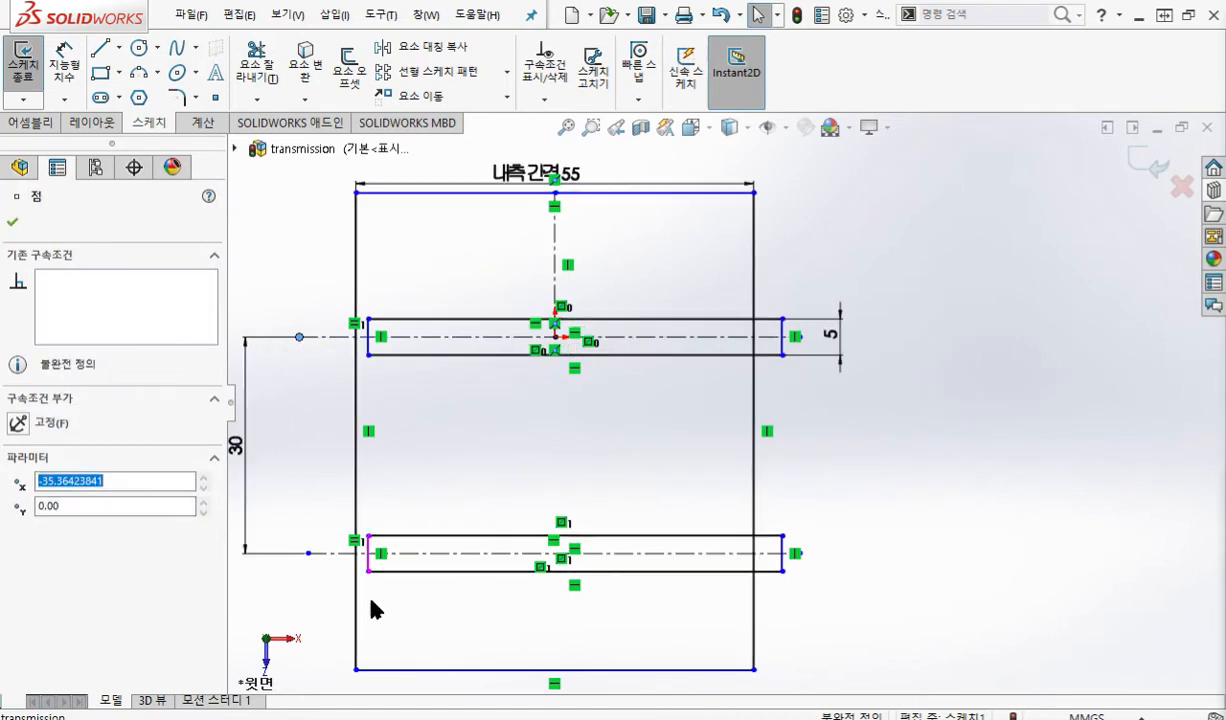
drag(311, 566, 284, 556)
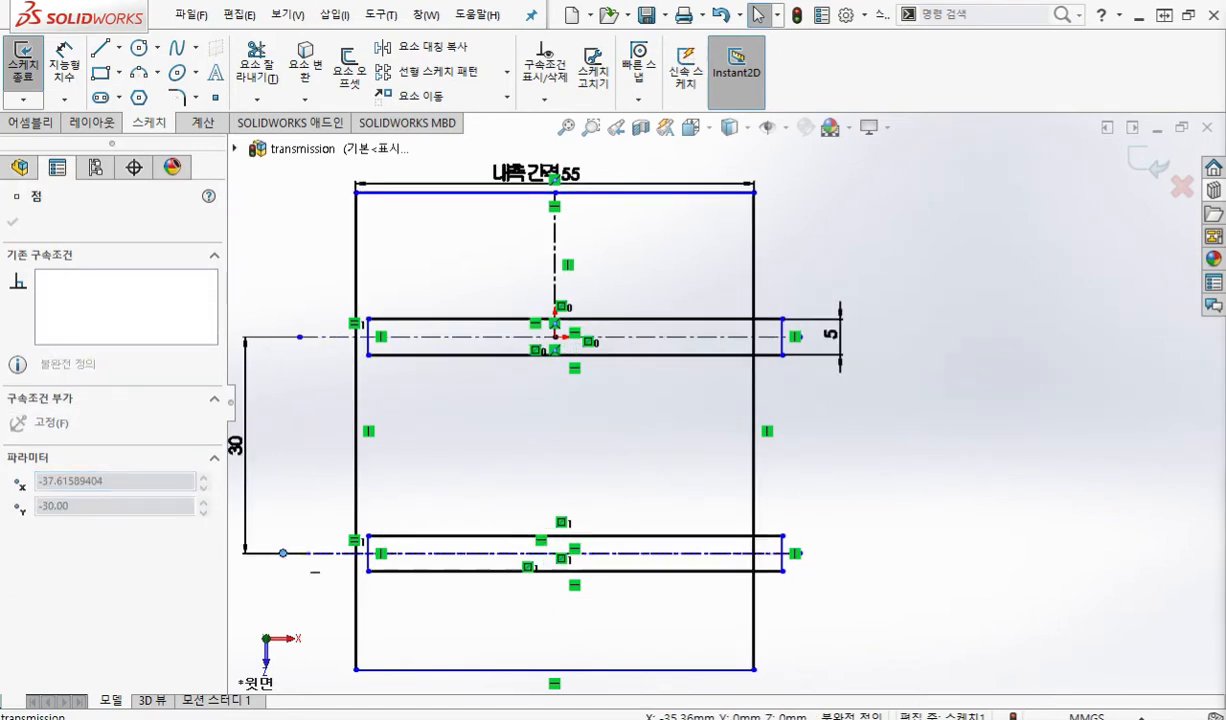
drag(366, 345, 326, 348)
drag(788, 338, 926, 335)
click(848, 471)
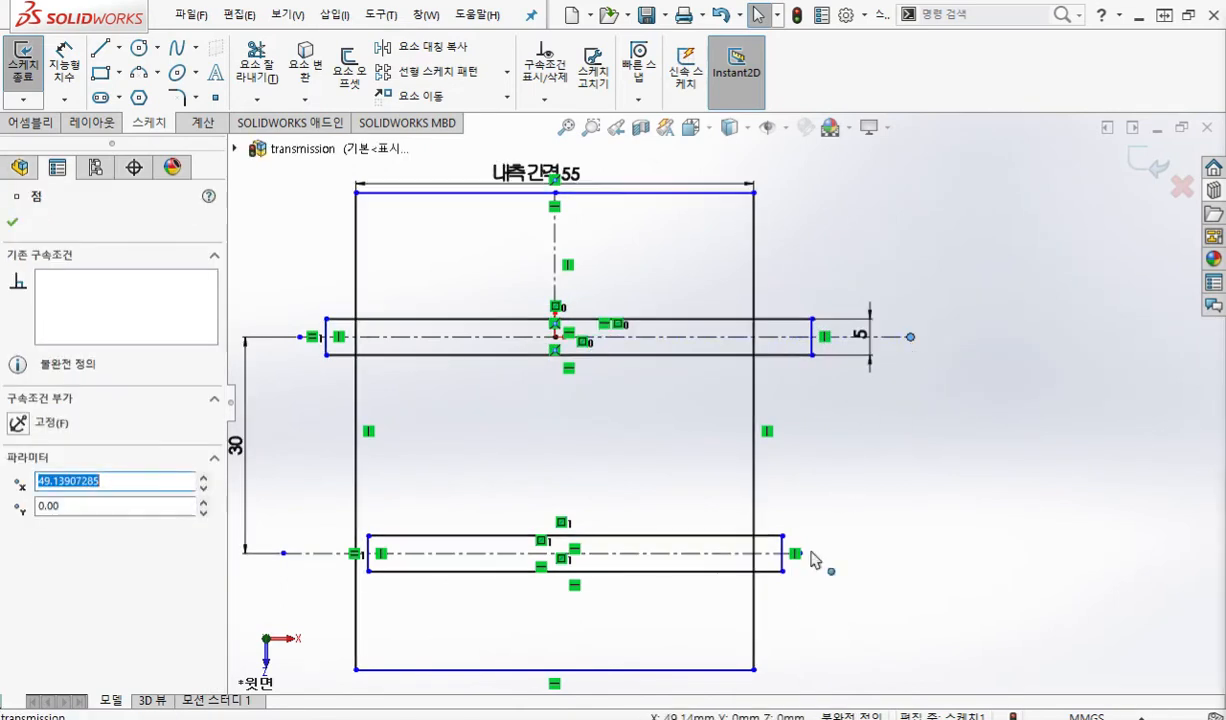
drag(780, 546, 809, 548)
drag(368, 546, 320, 551)
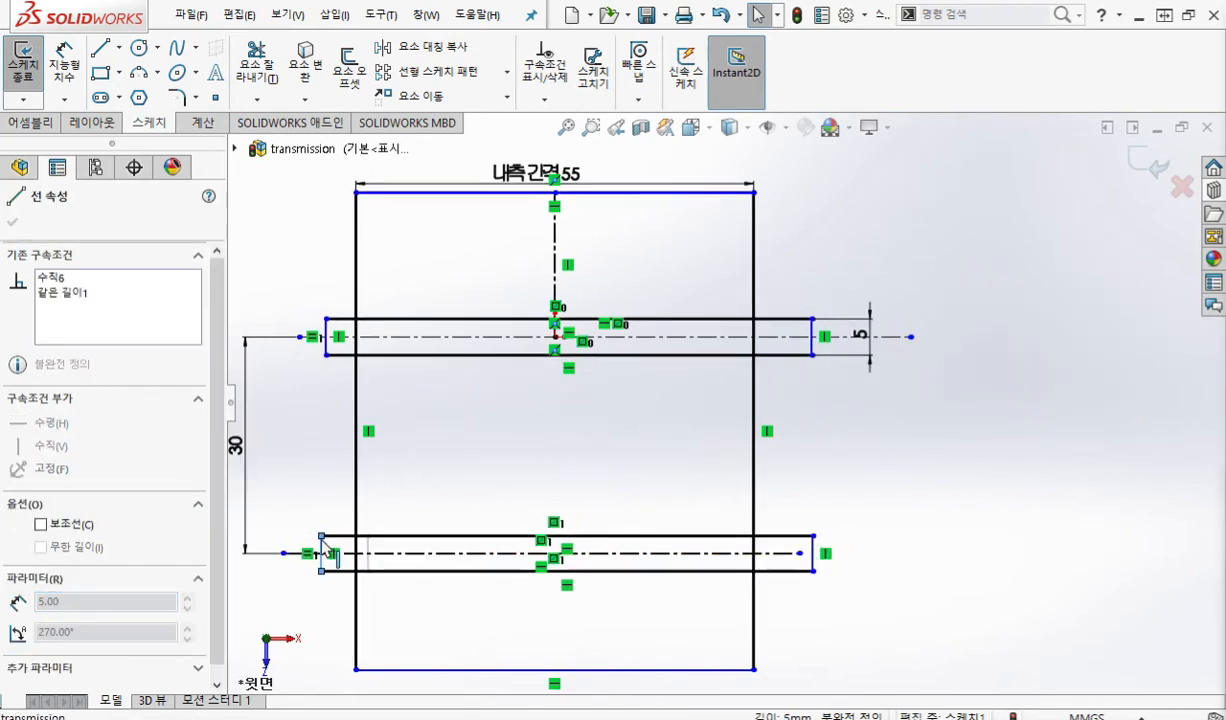
Move the "내측 간격 55" dimension inside the housing rectangle, just below its top edge.
click(920, 578)
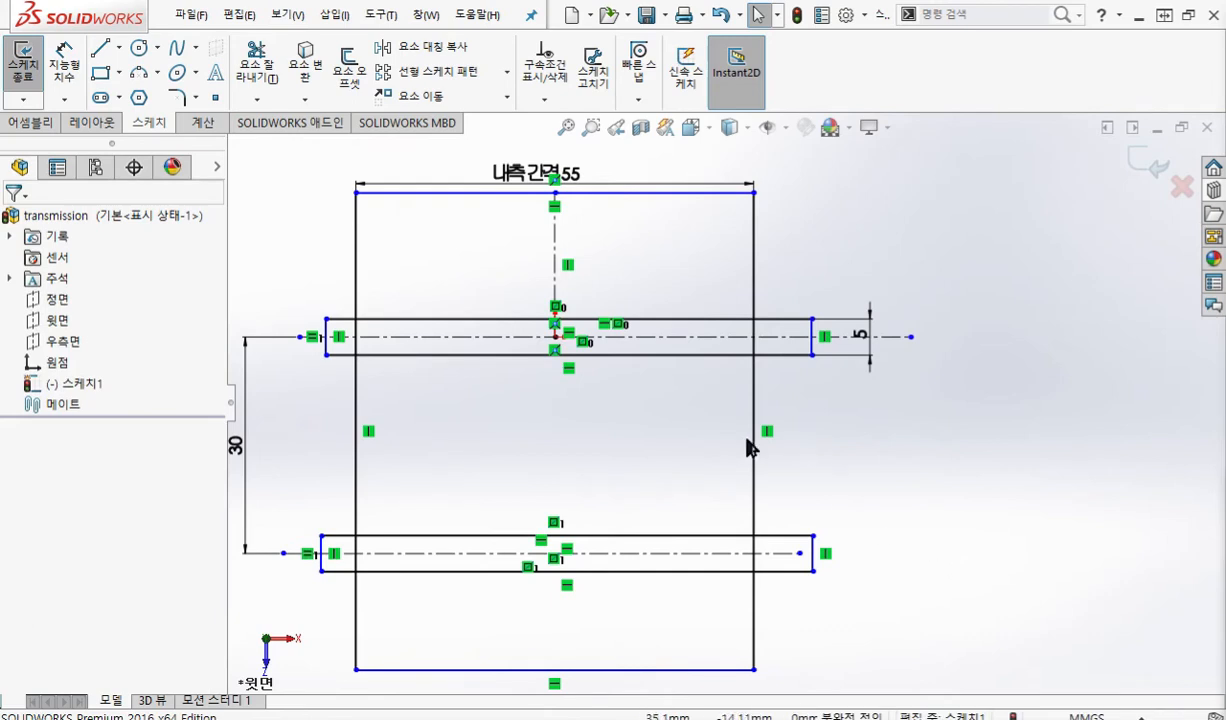
ctrl+middle_drag(573, 443, 615, 447)
drag(548, 182, 505, 228)
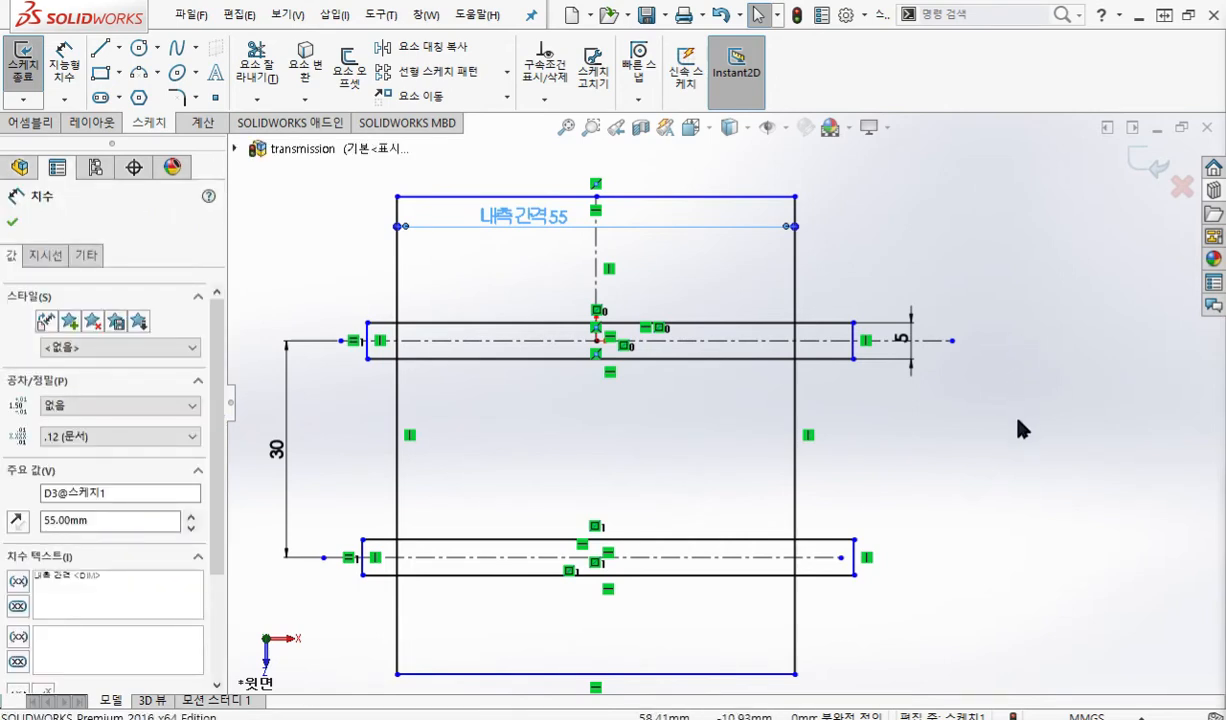
Mark the left housing wall's thickness with a red double arrow and sketch a 3D-printer nozzle labelled 0.4 with its extruded filament.
key(ctrl+alt+p)
mouse_move(365, 441)
mouse_down()
mouse_move(397, 442)
mouse_move(366, 446)
mouse_move(382, 456)
mouse_move(390, 448)
mouse_up()
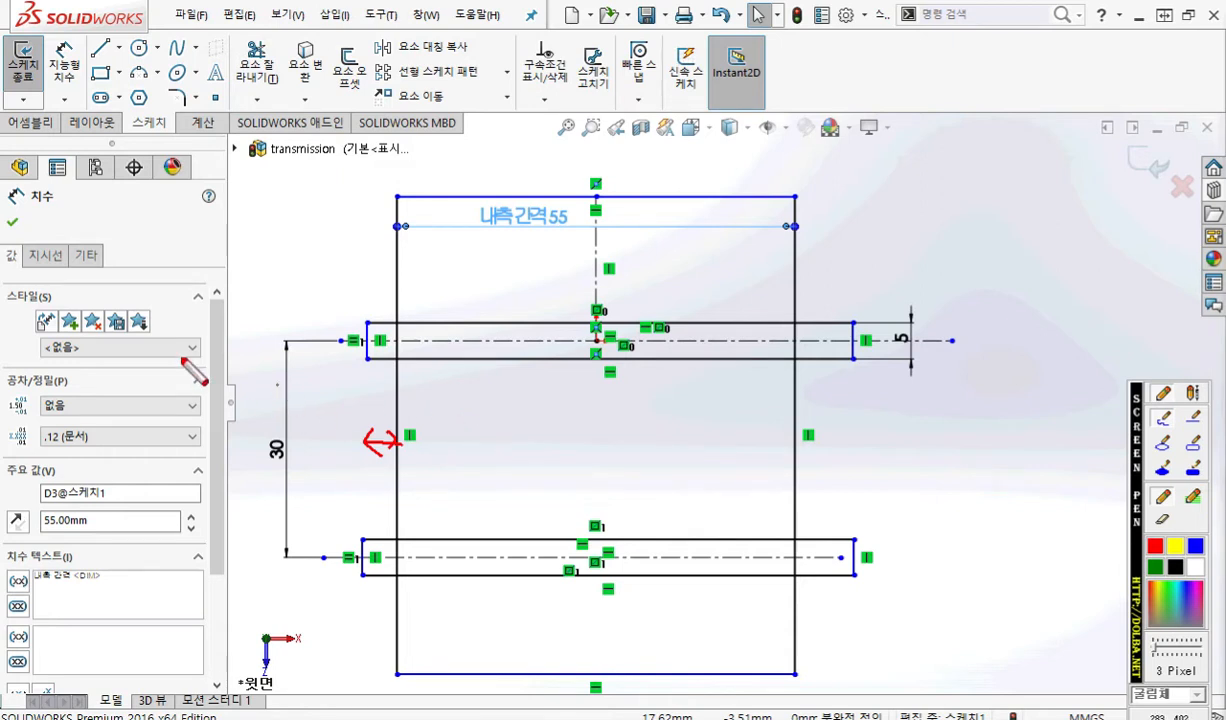
mouse_move(242, 183)
mouse_down()
mouse_move(240, 230)
mouse_move(269, 259)
mouse_move(314, 216)
mouse_move(313, 172)
mouse_move(263, 226)
mouse_move(292, 252)
mouse_move(266, 297)
mouse_move(311, 283)
mouse_move(326, 256)
mouse_move(343, 279)
mouse_move(374, 283)
mouse_move(368, 298)
mouse_up()
click(350, 290)
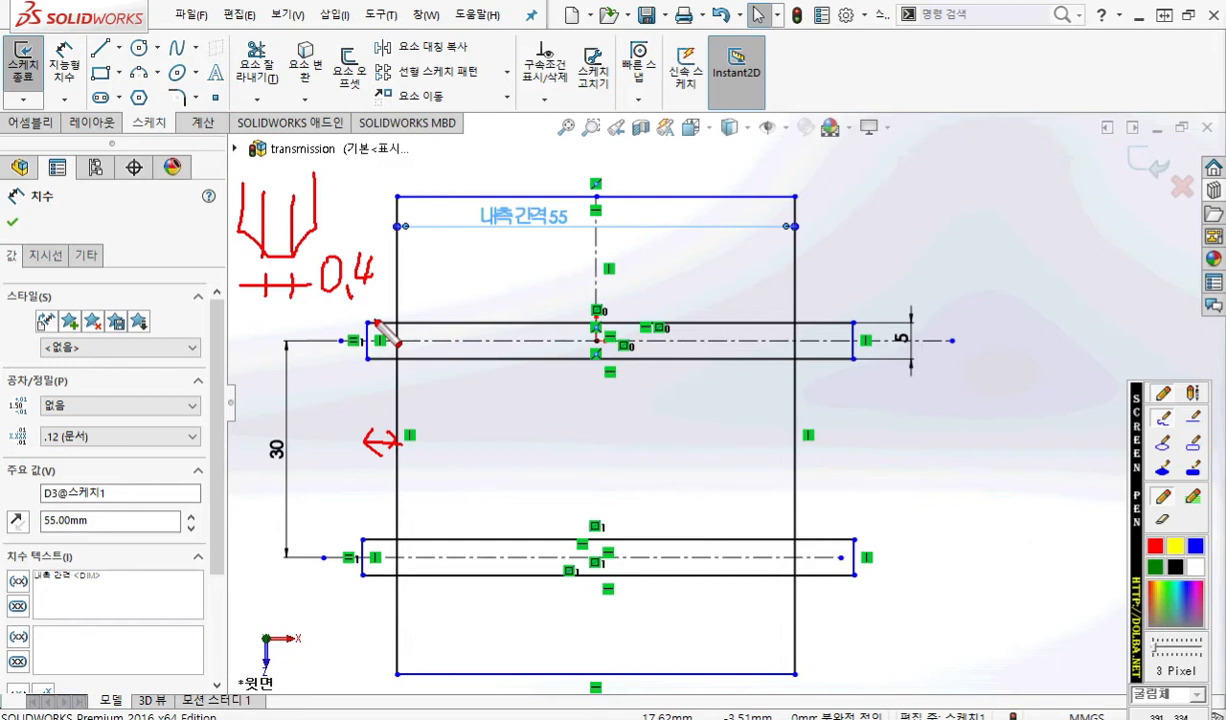
mouse_move(266, 250)
mouse_down()
mouse_move(264, 340)
mouse_move(318, 348)
mouse_up()
drag(283, 245, 330, 342)
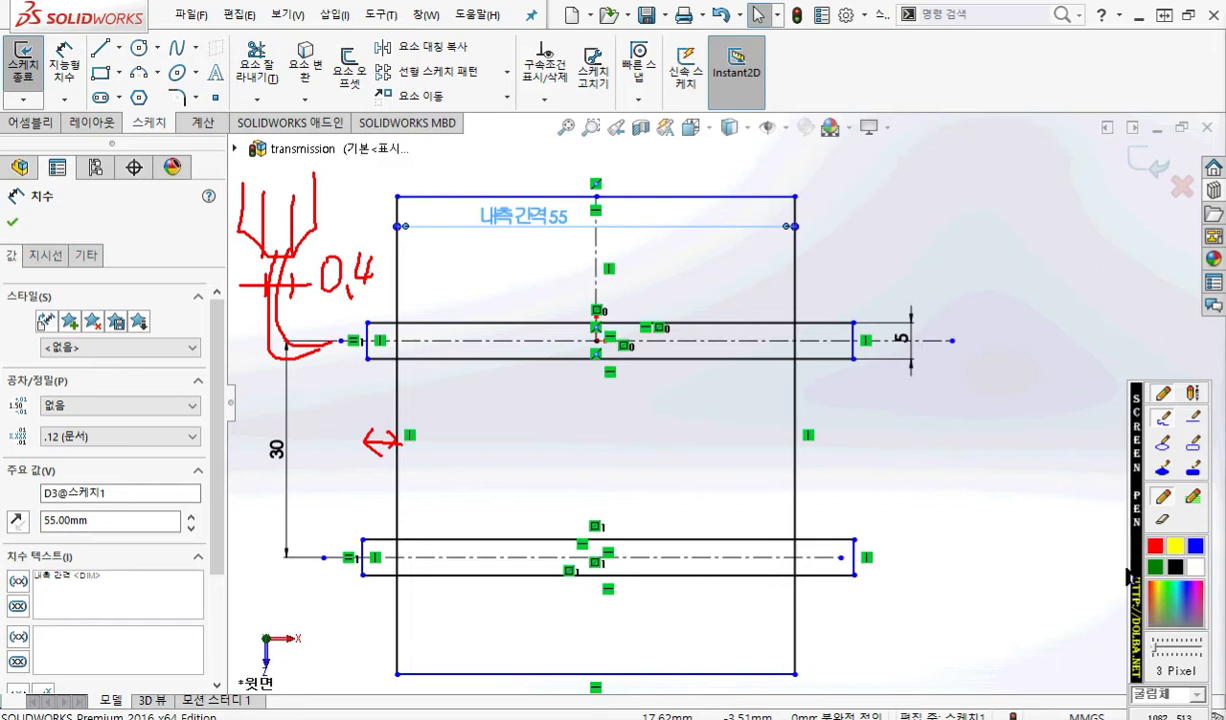
Using a 19-pixel pen, draw a vertical red line and a green line beside the sketch, joined by a yellow zigzag fill.
click(1163, 646)
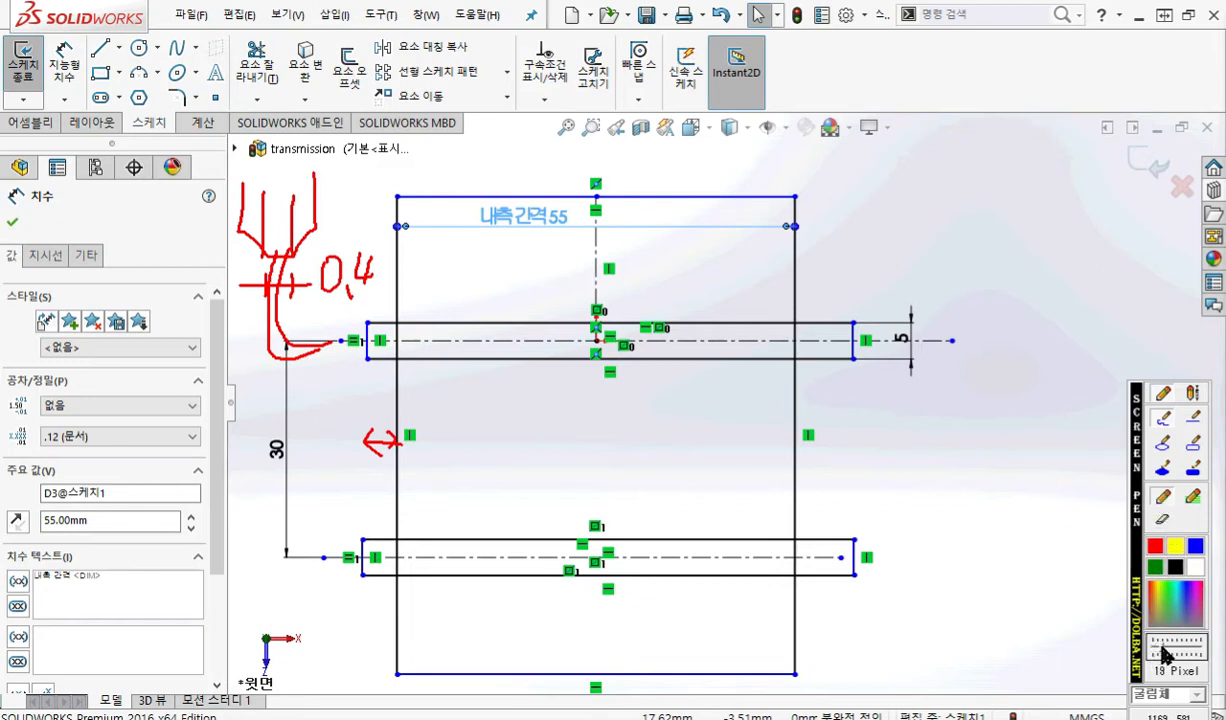
drag(996, 205, 996, 478)
click(1155, 567)
drag(1032, 196, 1043, 490)
click(1173, 547)
mouse_move(1028, 230)
mouse_down()
mouse_move(1003, 265)
mouse_move(1010, 335)
mouse_up()
mouse_move(1028, 382)
mouse_down()
mouse_move(1003, 428)
mouse_move(1030, 424)
mouse_up()
drag(1004, 319, 1018, 252)
Set the pen to 5 pixels and mark the widths of the thick red and green lines as 0.4 each.
drag(1161, 648, 1152, 648)
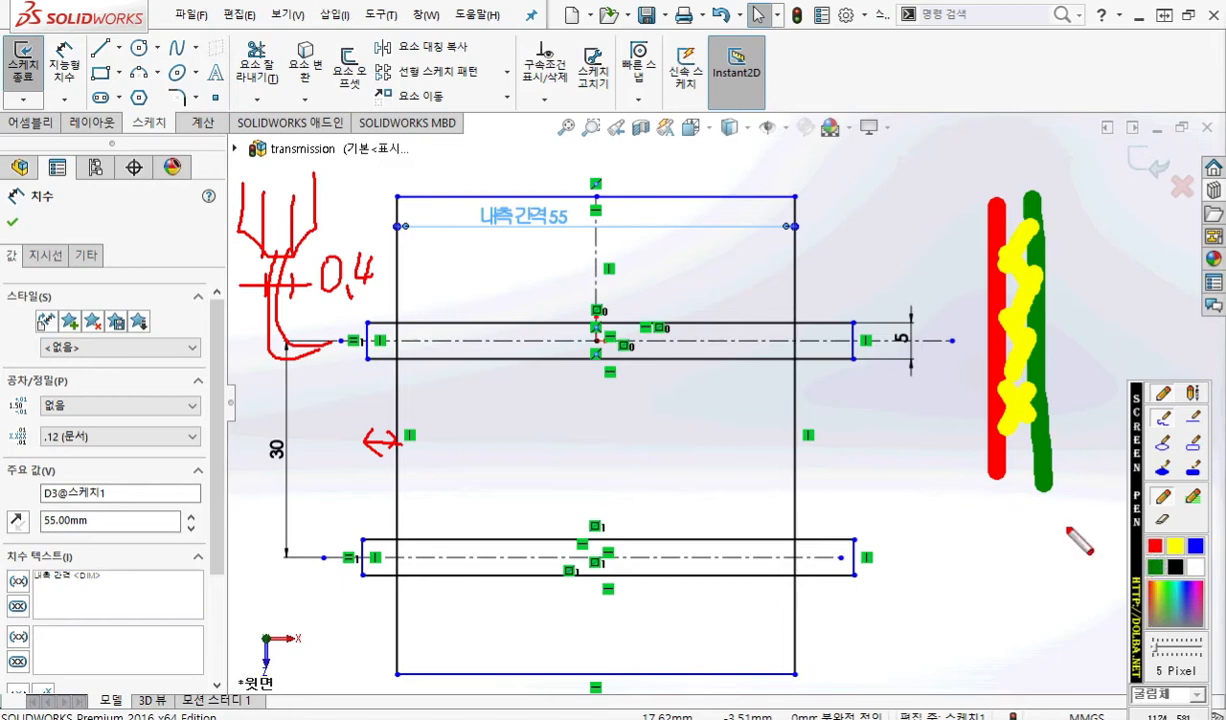
mouse_move(1001, 488)
mouse_down()
mouse_move(1002, 518)
mouse_move(982, 515)
mouse_move(1018, 521)
mouse_move(976, 521)
mouse_move(1004, 564)
mouse_move(1022, 566)
mouse_move(1017, 576)
mouse_up()
click(1031, 508)
mouse_move(1040, 494)
mouse_down()
mouse_move(1040, 522)
mouse_move(1081, 509)
mouse_move(1068, 522)
mouse_move(1027, 518)
mouse_move(1059, 561)
mouse_move(1080, 547)
mouse_up()
drag(1077, 534, 1069, 564)
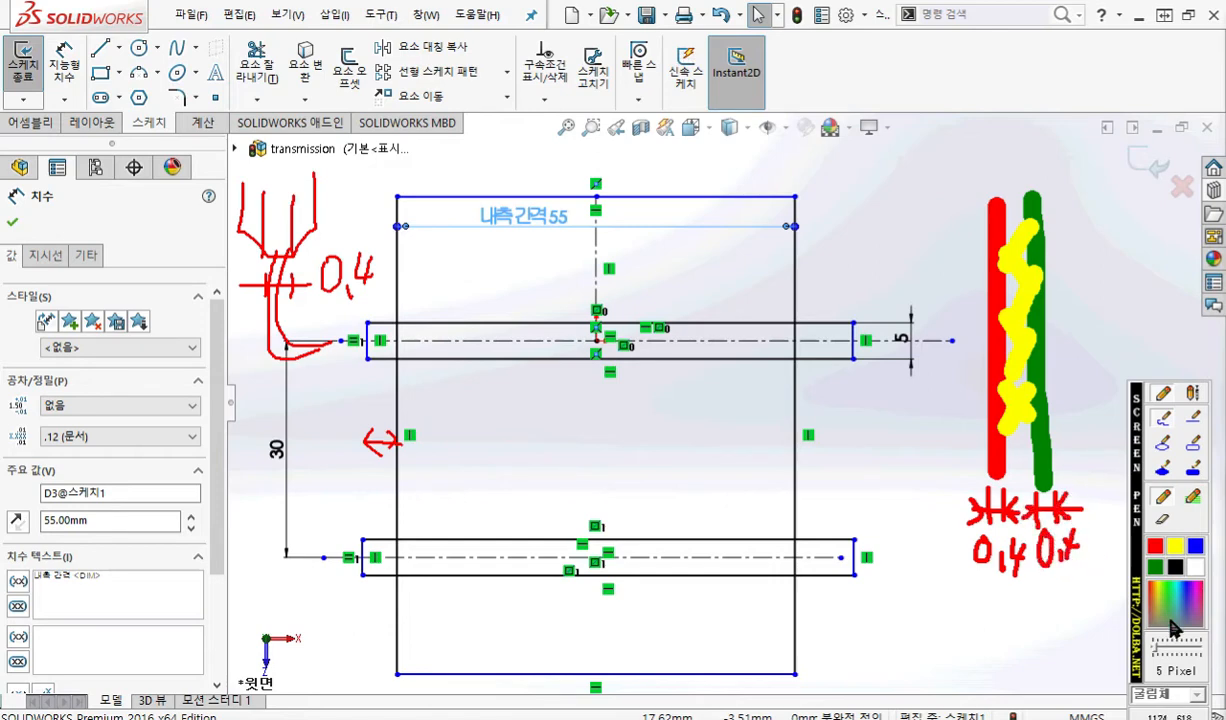
Set the pen to 3 pixels and mark the gap between the red and green lines as 0.4.
drag(1156, 648, 1158, 652)
mouse_move(1011, 456)
mouse_down()
mouse_move(1031, 460)
mouse_move(1013, 462)
mouse_up()
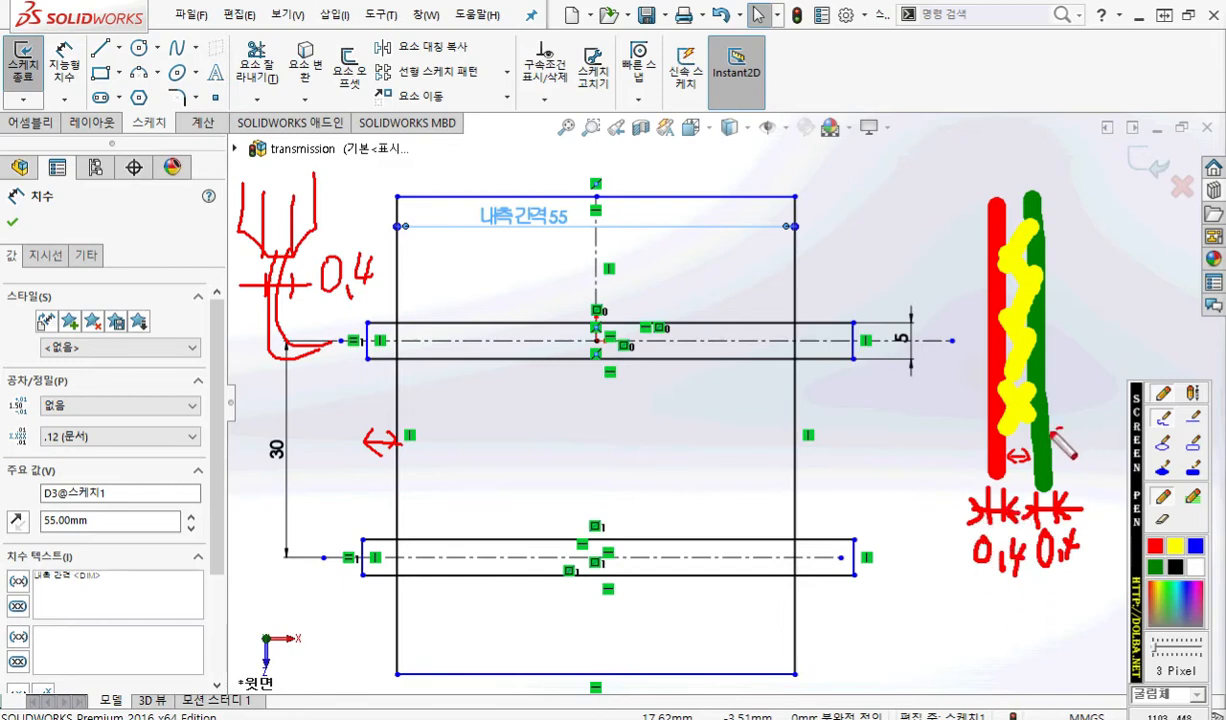
drag(1058, 430, 1056, 432)
mouse_move(1075, 441)
mouse_down()
mouse_move(1073, 453)
mouse_move(1084, 442)
mouse_up()
mouse_move(1084, 442)
mouse_down()
mouse_move(1100, 440)
mouse_move(1094, 450)
mouse_up()
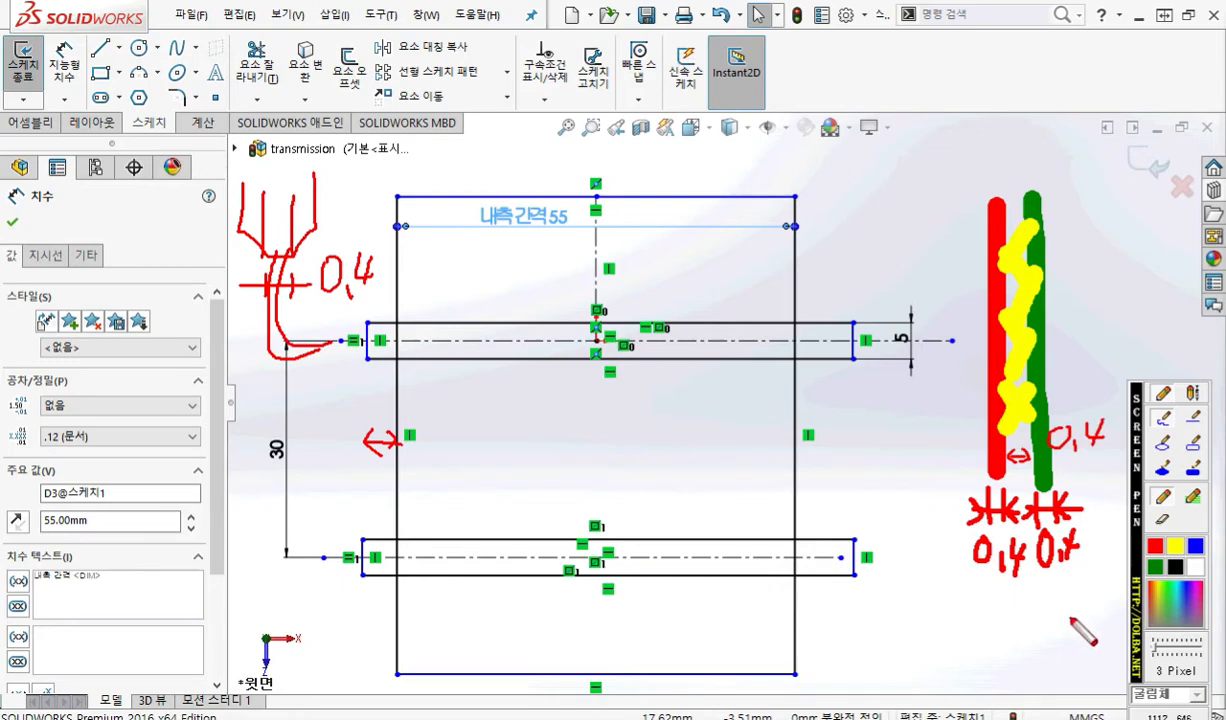
Draw a double-arrow dimension above the red and green lines and label their overall width 1.2.
drag(981, 197, 981, 214)
mouse_move(981, 151)
mouse_down()
mouse_move(981, 127)
mouse_move(1053, 159)
mouse_move(1053, 197)
mouse_up()
drag(1040, 146, 1039, 168)
mouse_move(1016, 88)
mouse_down()
mouse_move(1004, 139)
mouse_move(1046, 101)
mouse_move(1056, 117)
mouse_up()
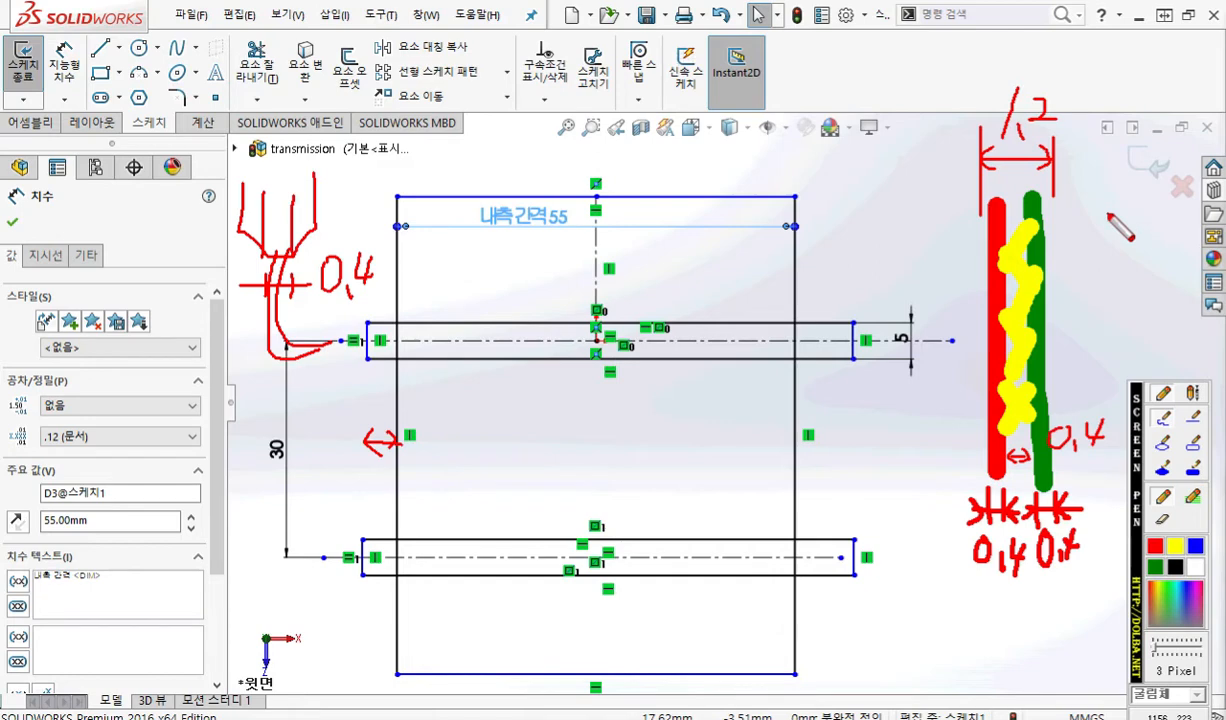
Circle the nozzle's 0.4 and the 1.2 total, add an up arrow, and mark the left wall's outer line and thickness 2.
mouse_move(384, 278)
mouse_down()
mouse_move(321, 294)
mouse_move(364, 243)
mouse_move(385, 277)
mouse_up()
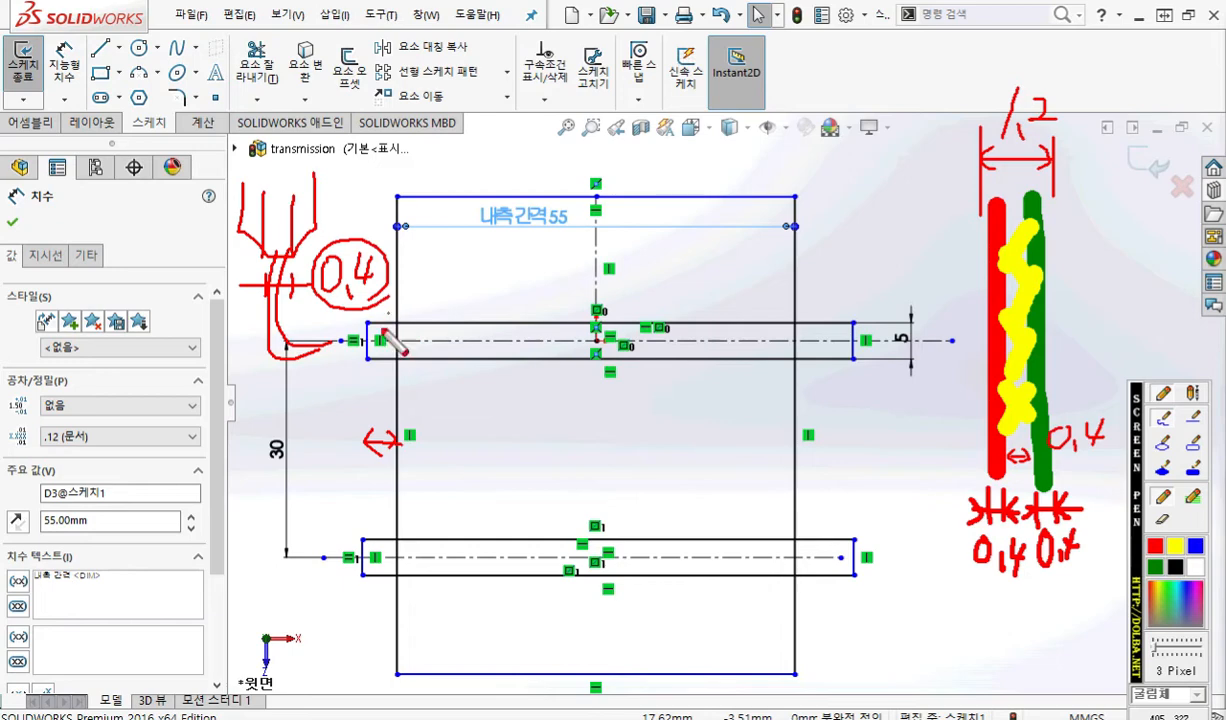
drag(361, 352, 354, 525)
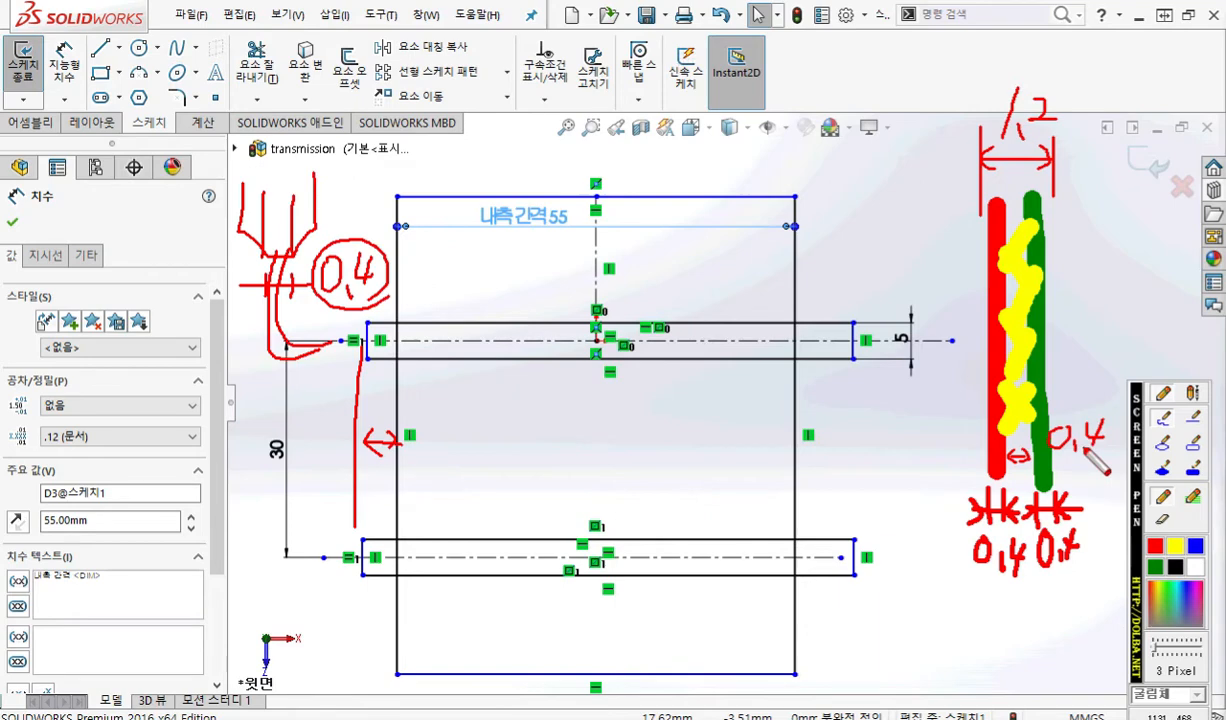
mouse_move(1040, 125)
mouse_down()
mouse_move(975, 72)
mouse_move(1061, 131)
mouse_up()
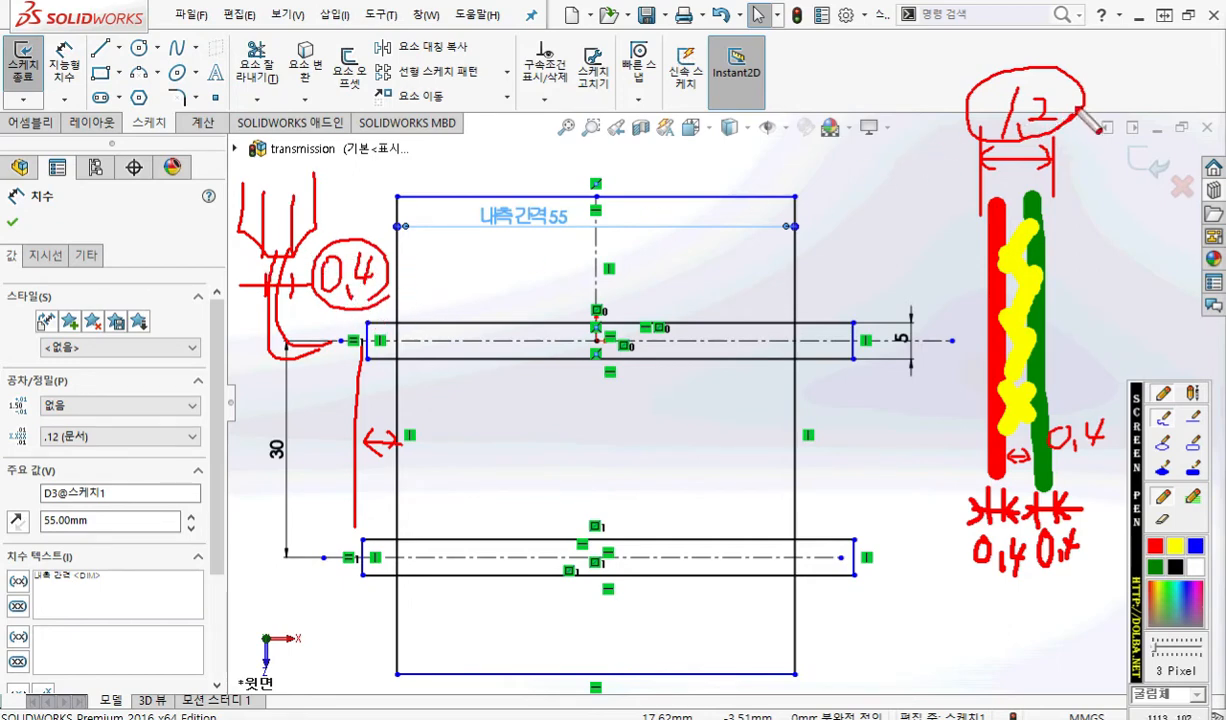
mouse_move(1114, 130)
mouse_down()
mouse_move(1114, 55)
mouse_move(1128, 68)
mouse_up()
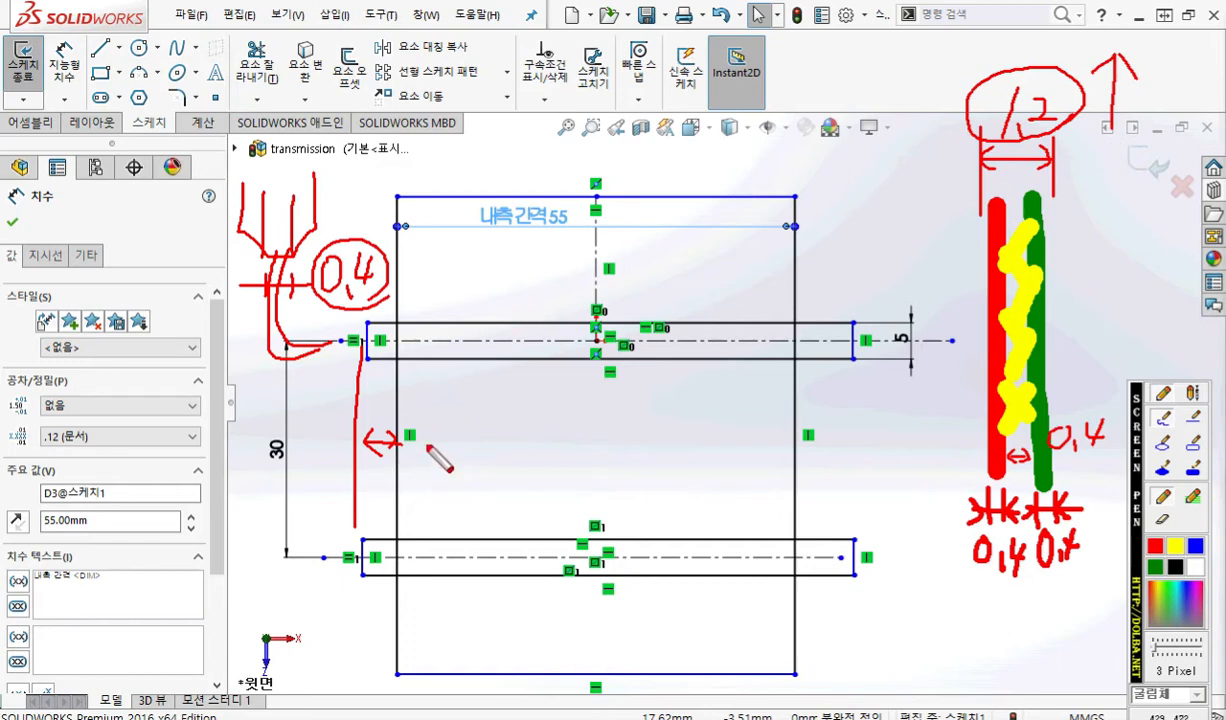
mouse_move(419, 428)
mouse_down()
mouse_move(430, 467)
mouse_move(463, 461)
mouse_up()
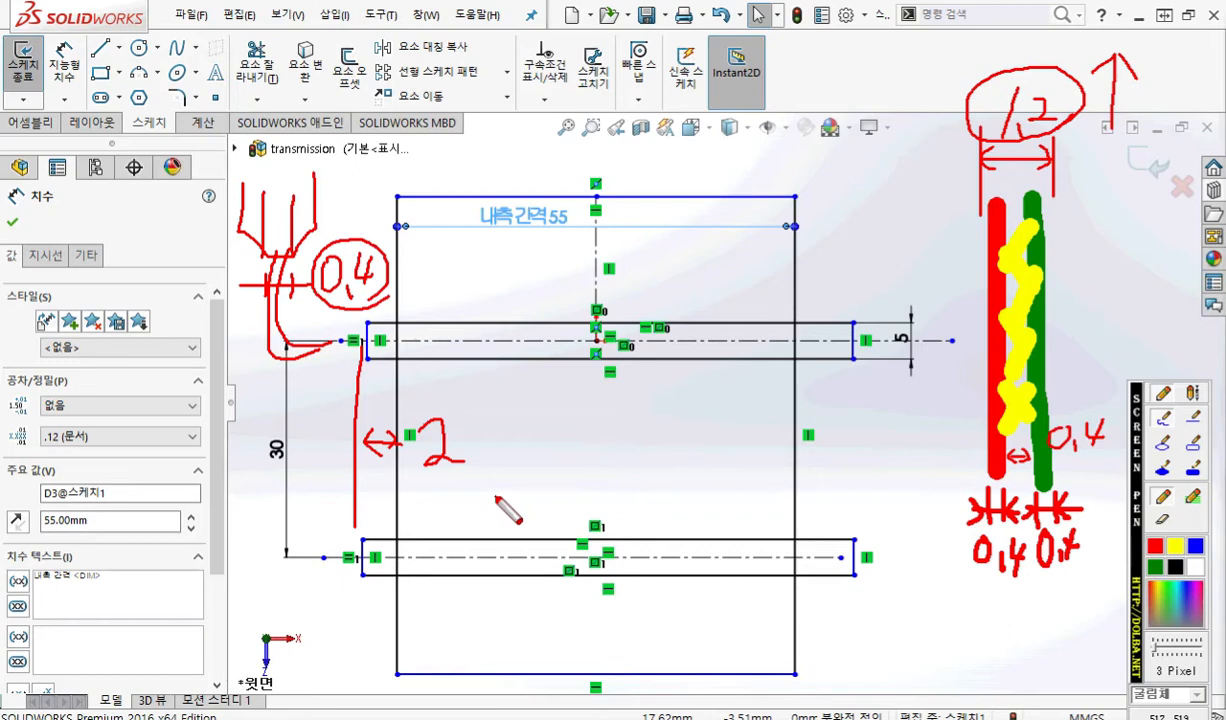
Clear the markings, circle the Offset Entities command with an arrow to the left wall, note an outward 2, and clear the notes.
key(Escape)
click(552, 443)
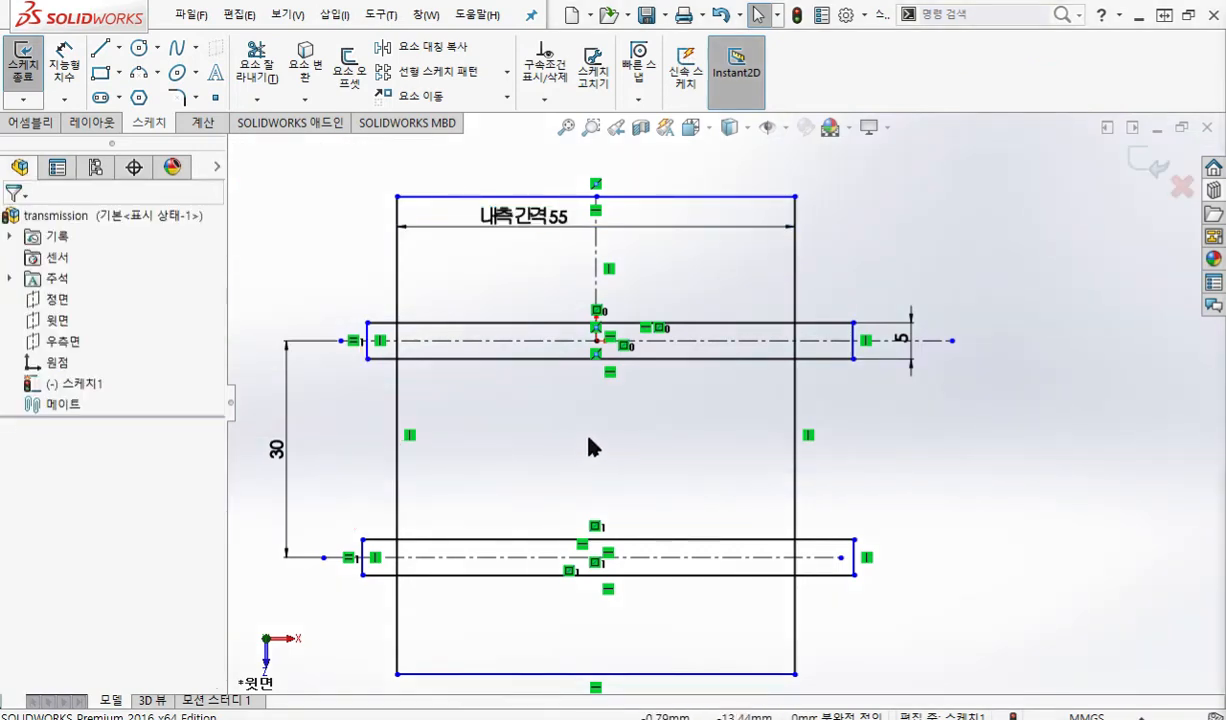
key(F2)
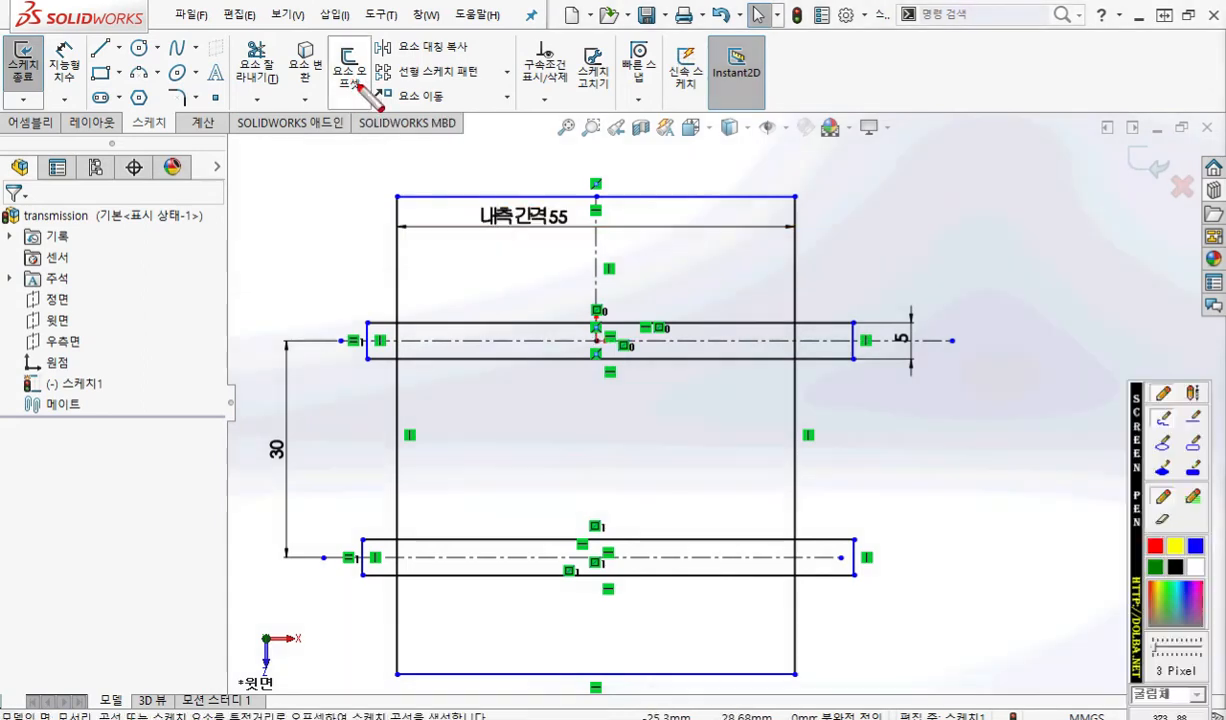
mouse_move(375, 100)
mouse_down()
mouse_move(370, 35)
mouse_move(382, 105)
mouse_move(304, 206)
mouse_move(396, 263)
mouse_move(373, 278)
mouse_up()
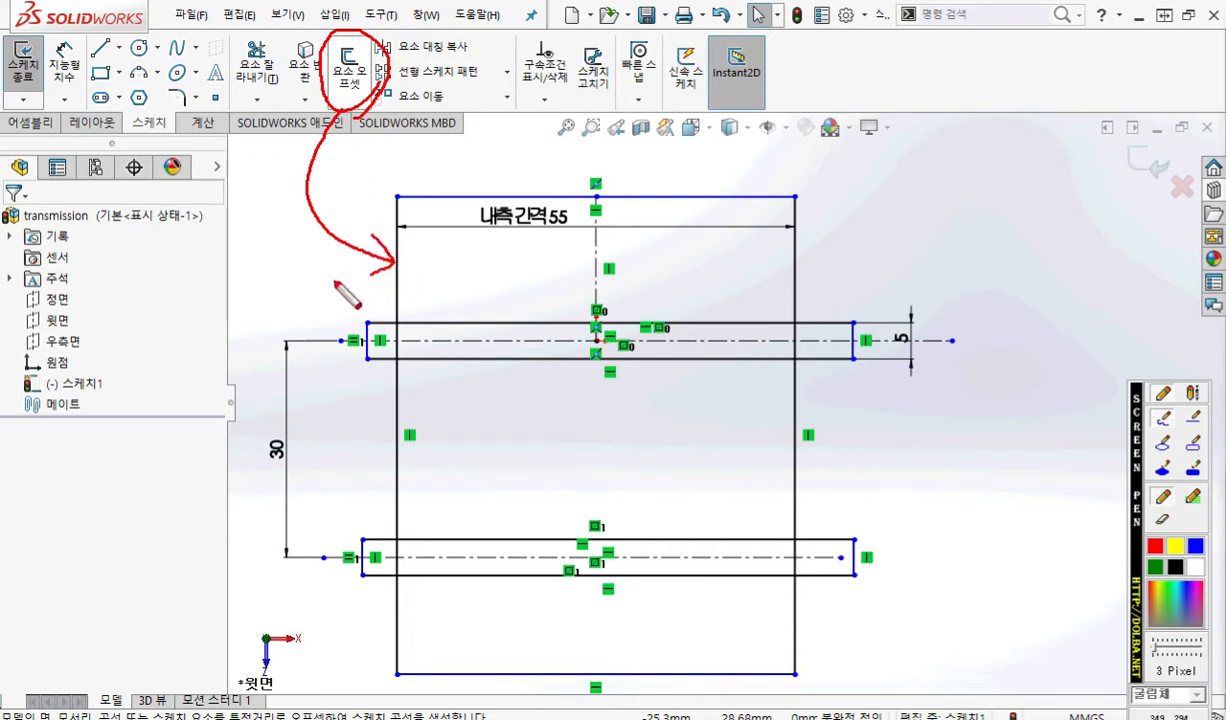
mouse_move(390, 296)
mouse_down()
mouse_move(326, 300)
mouse_move(311, 315)
mouse_up()
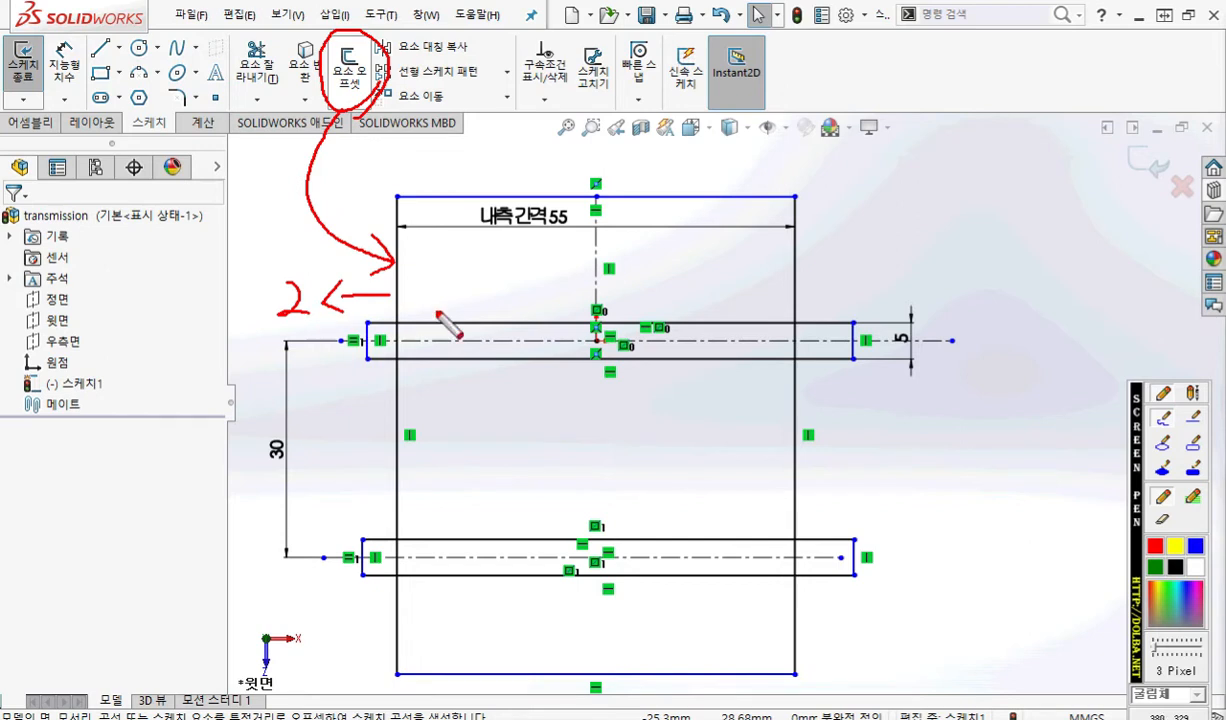
key(Escape)
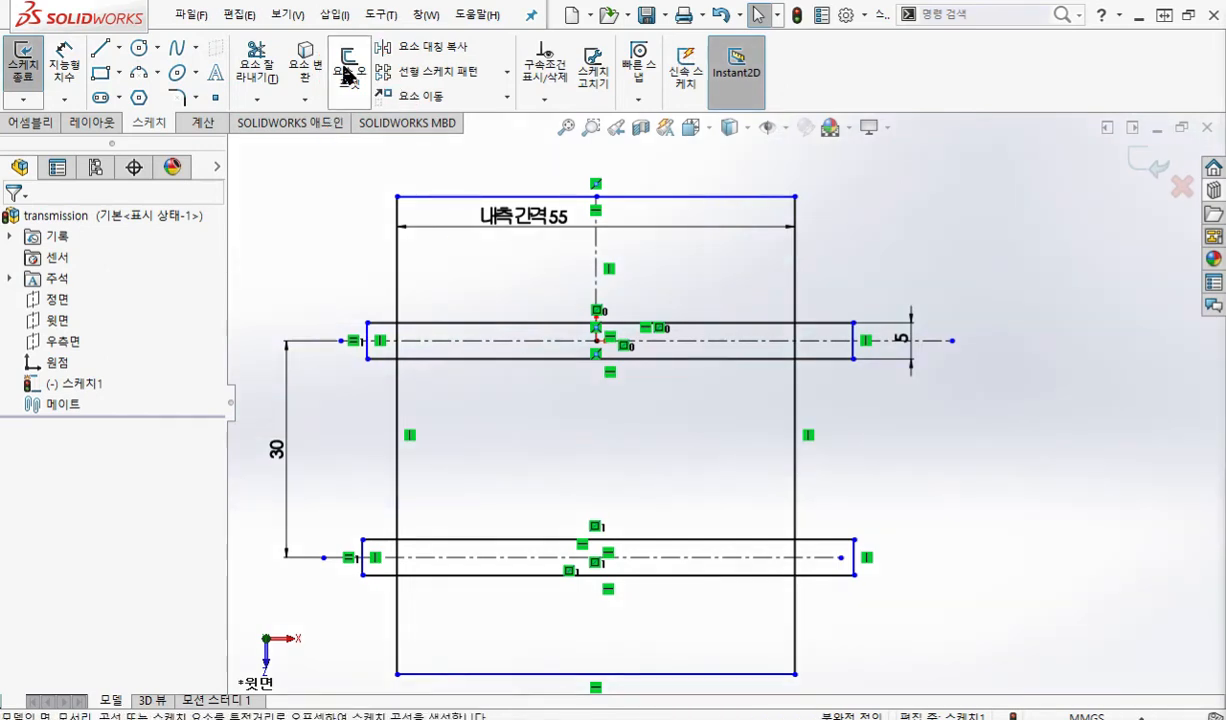
Start an outward 2 mm Offset Entities of the housing rectangle with chain selection.
click(347, 75)
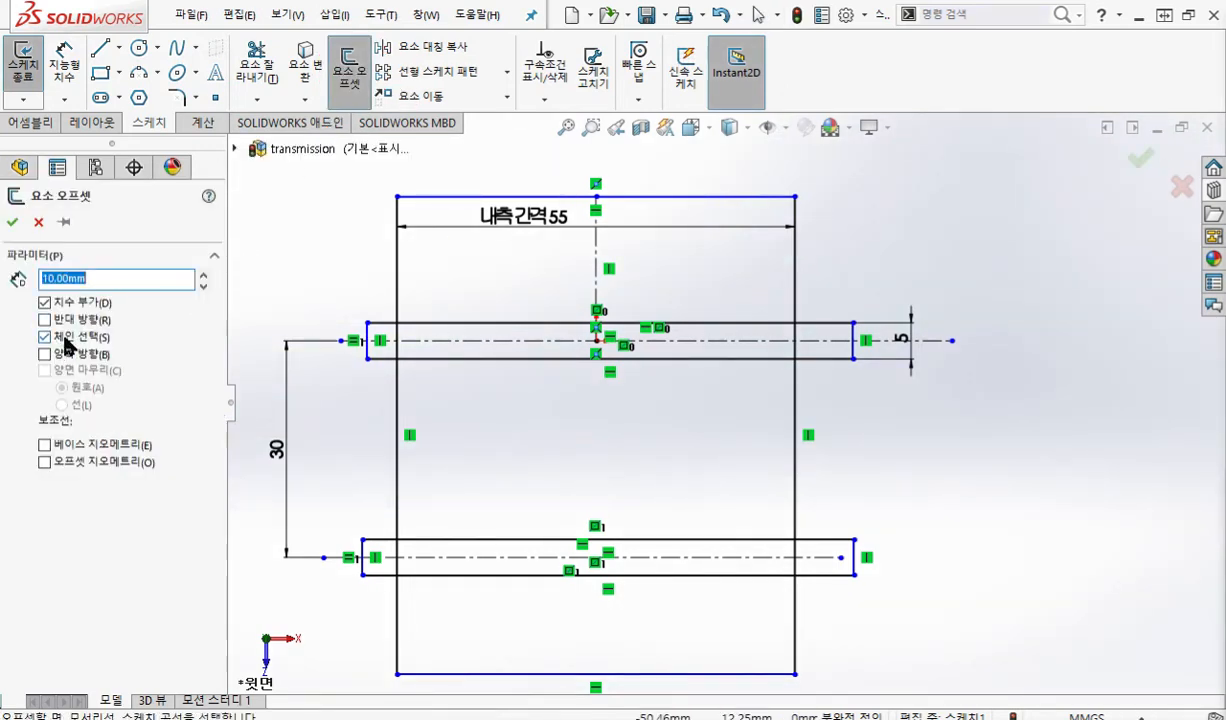
text(2)
key(Return)
click(397, 277)
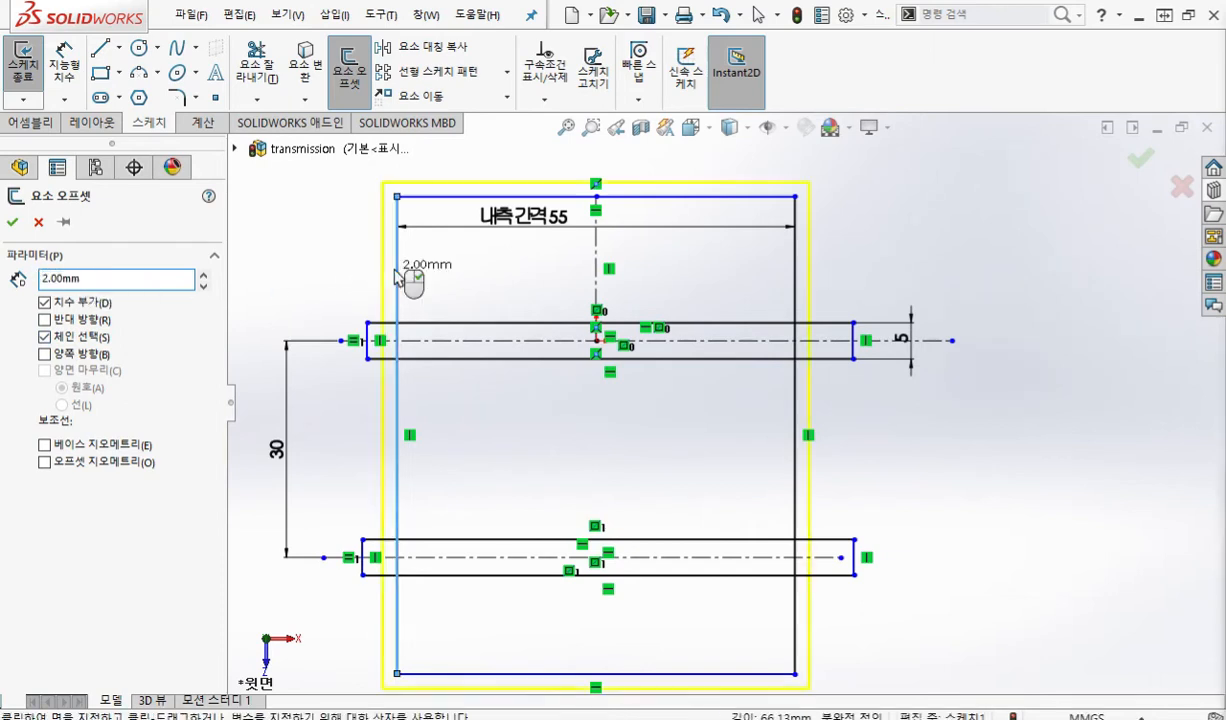
Annotate the 2 mm distance, the chain option and the outward offset around the whole rectangle, then clear the markings.
mouse_move(125, 252)
mouse_down()
mouse_move(142, 262)
mouse_move(150, 300)
mouse_move(188, 285)
mouse_up()
mouse_move(30, 352)
mouse_down()
mouse_move(190, 350)
mouse_move(203, 380)
mouse_up()
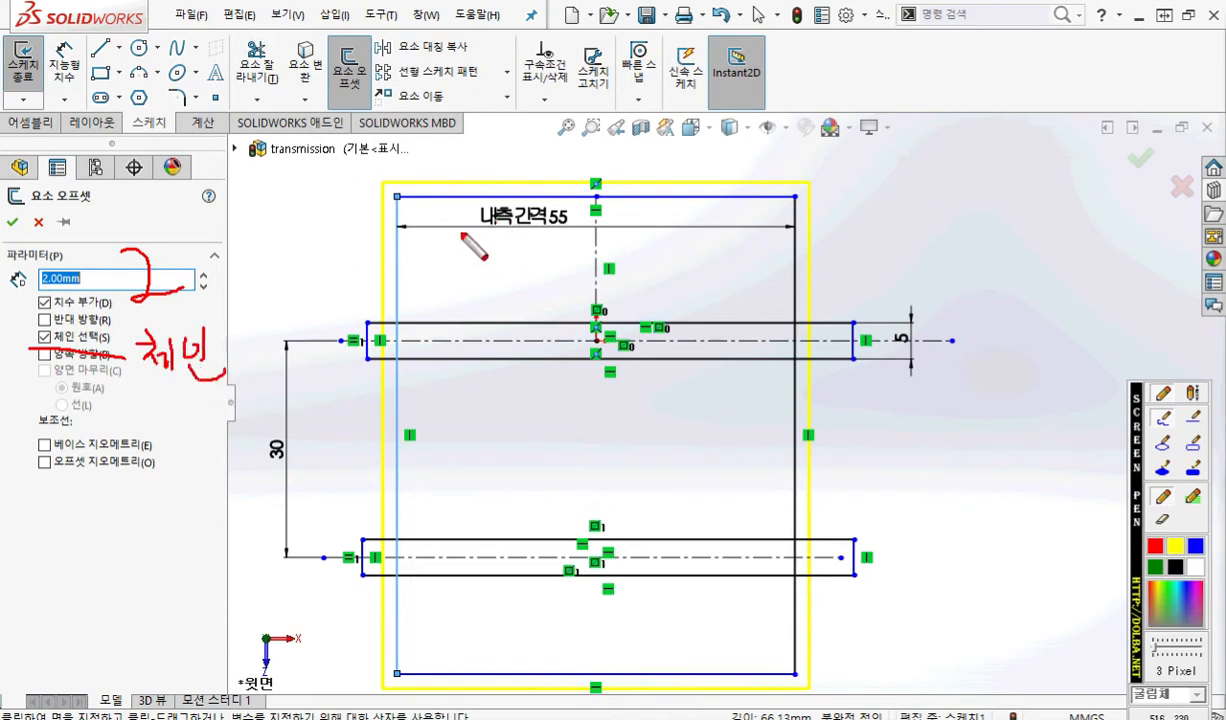
mouse_move(397, 264)
mouse_down()
mouse_move(371, 268)
mouse_move(392, 281)
mouse_move(398, 265)
mouse_up()
mouse_move(375, 182)
mouse_down()
mouse_move(372, 370)
mouse_move(397, 170)
mouse_move(838, 162)
mouse_move(818, 695)
mouse_move(383, 690)
mouse_move(372, 362)
mouse_up()
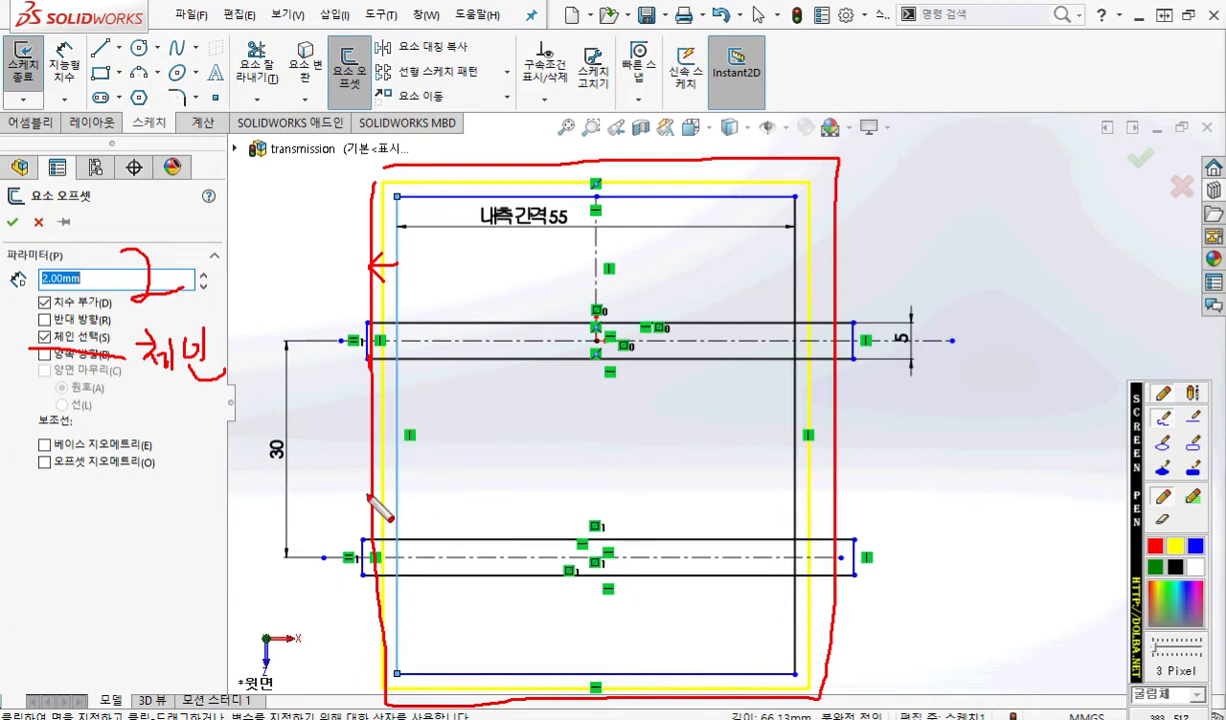
key(Escape)
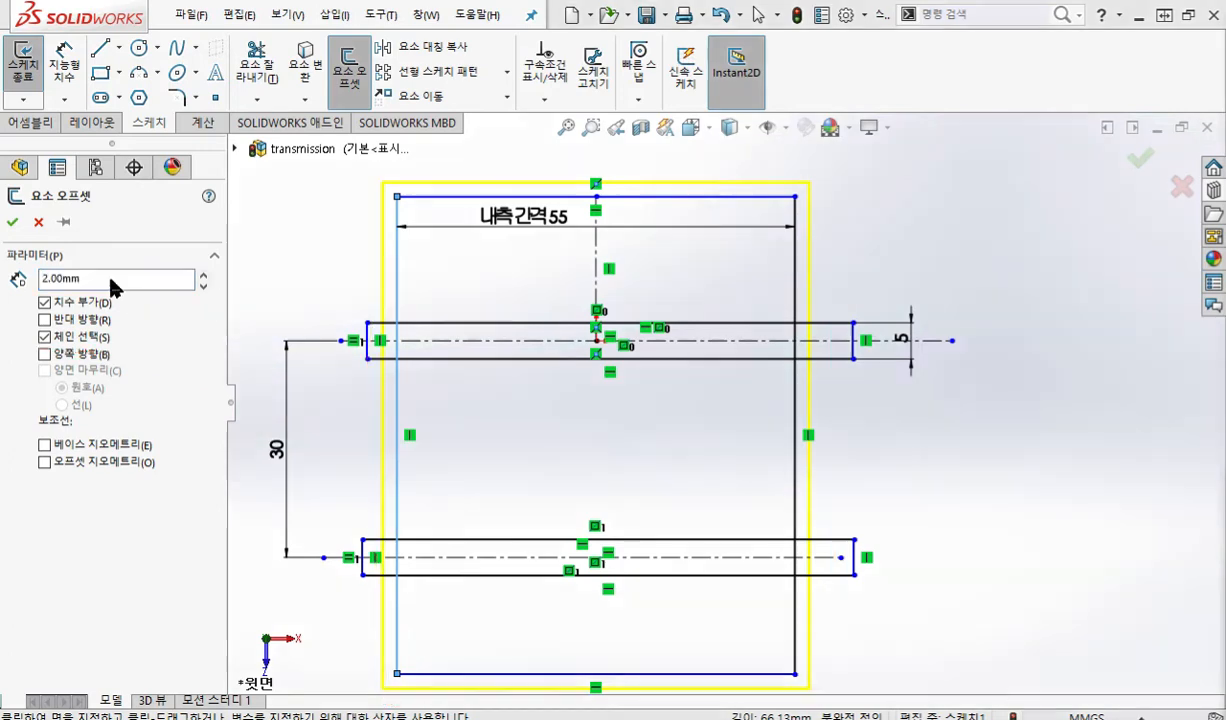
Accept the 2 mm outward offset as the housing's outer outline.
click(12, 224)
mouse_move(776, 438)
ctrl+middle_down()
mouse_move(695, 430)
mouse_move(695, 443)
ctrl+middle_up()
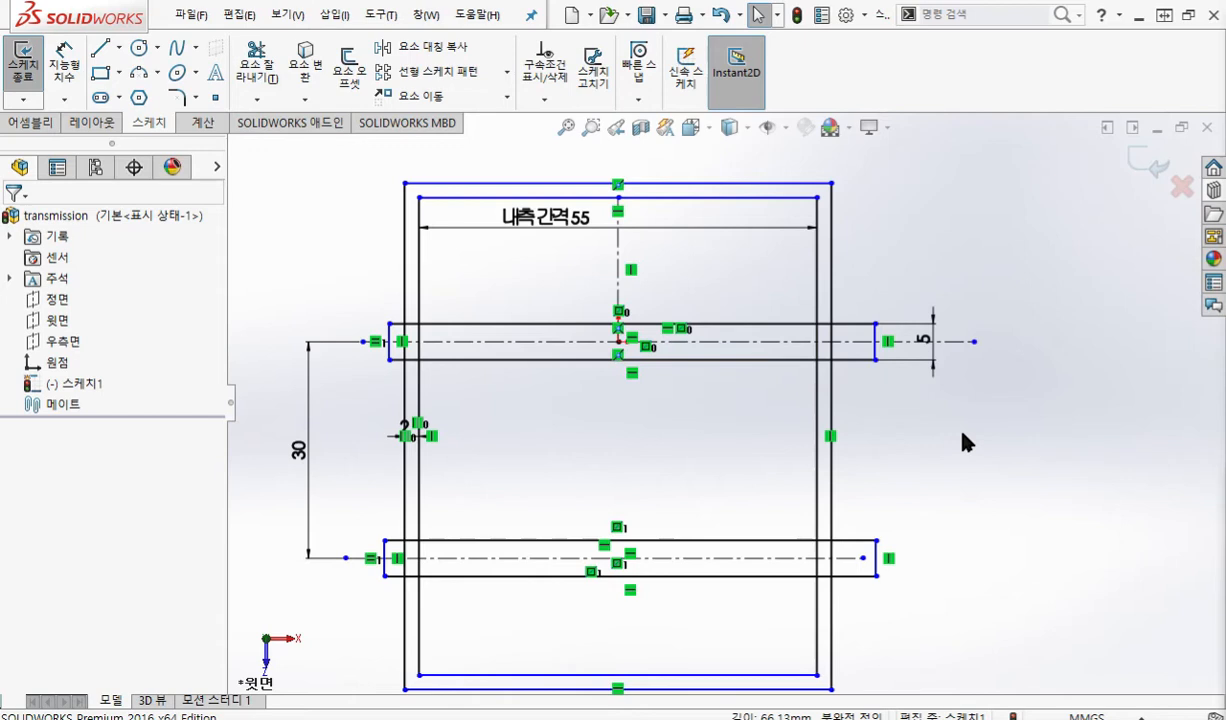
mouse_move(944, 443)
ctrl+middle_down()
mouse_move(1026, 452)
mouse_move(1016, 447)
ctrl+middle_up()
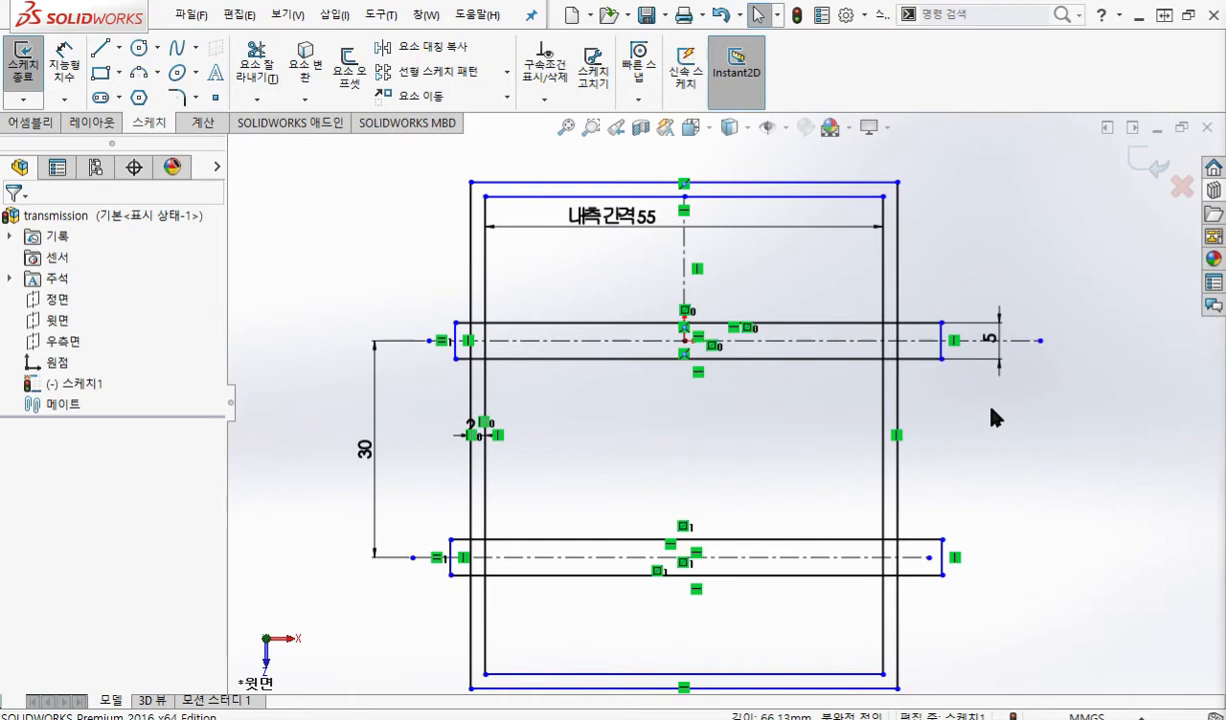
Circle the housing's upper and lower walls with the screen pen, then clear the markings.
key(F9)
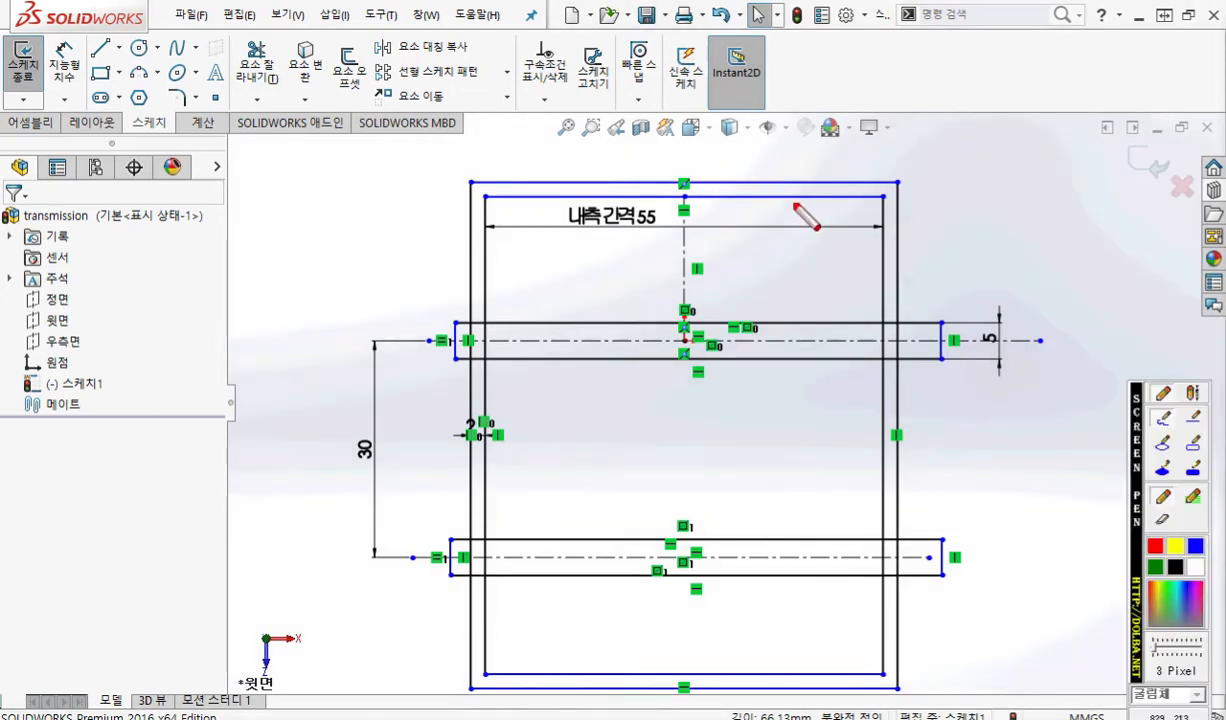
drag(764, 206, 782, 207)
mouse_move(785, 645)
mouse_down()
mouse_move(760, 690)
mouse_move(798, 664)
mouse_move(797, 694)
mouse_up()
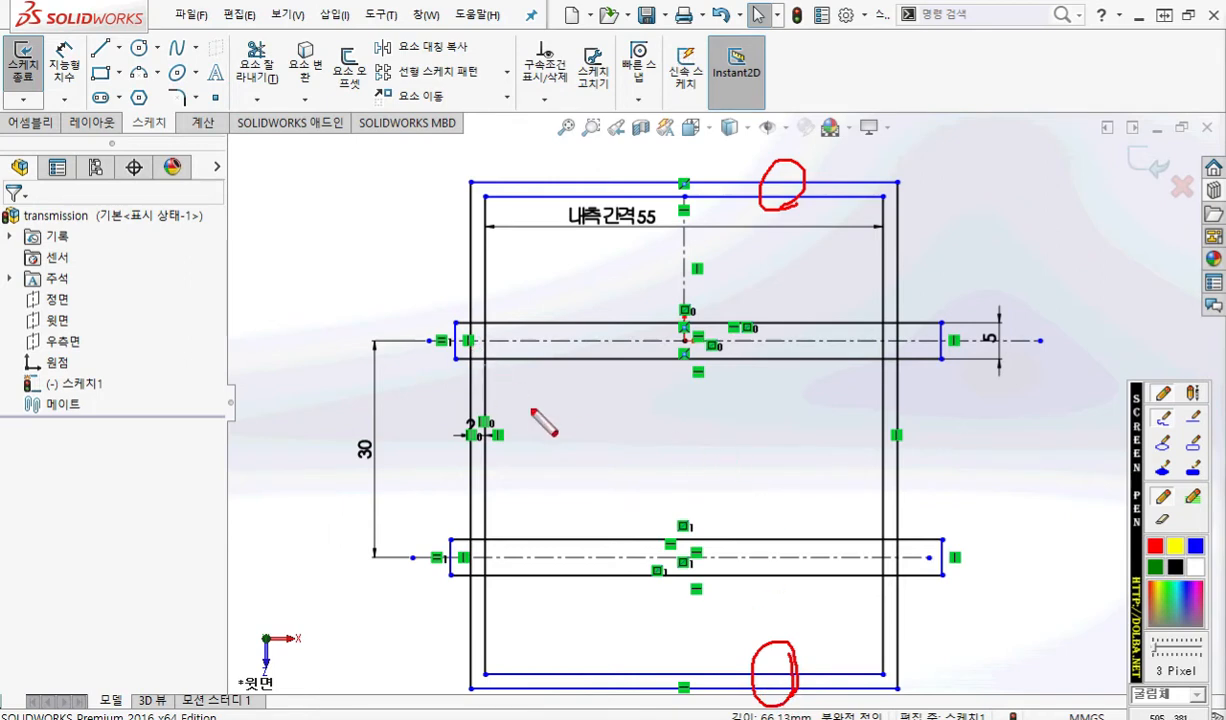
key(Escape)
Switch to the YouTube transmission video and mark the large upper gear's outer diameter with a white double arrow.
ctrl+middle_drag(626, 450, 747, 443)
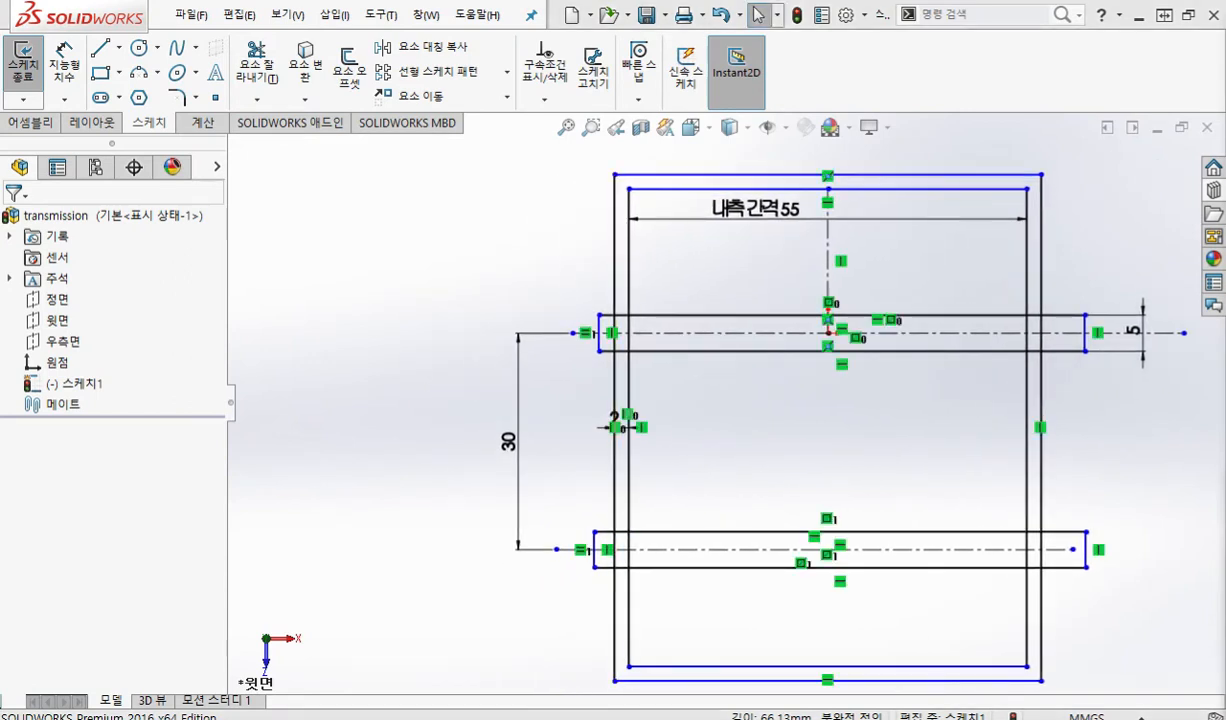
click(384, 645)
mouse_move(1133, 581)
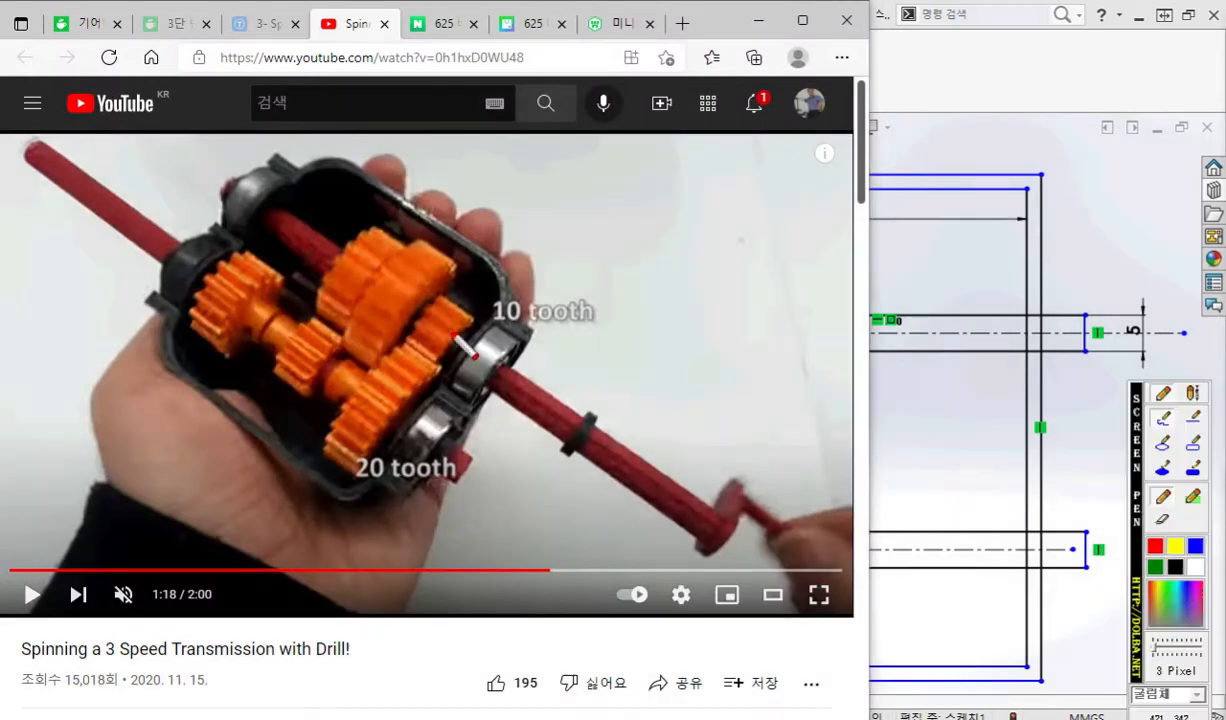
click(1196, 567)
drag(412, 236, 455, 270)
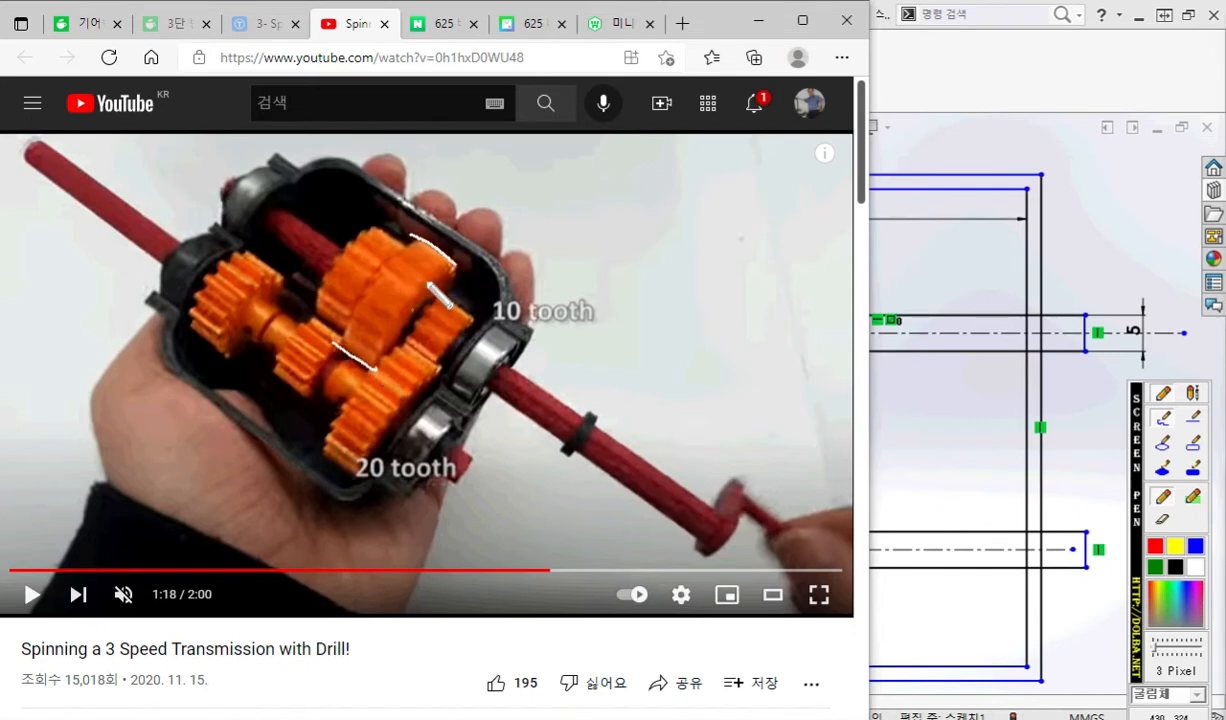
mouse_move(432, 250)
mouse_down()
mouse_move(358, 352)
mouse_move(424, 248)
mouse_move(432, 276)
mouse_up()
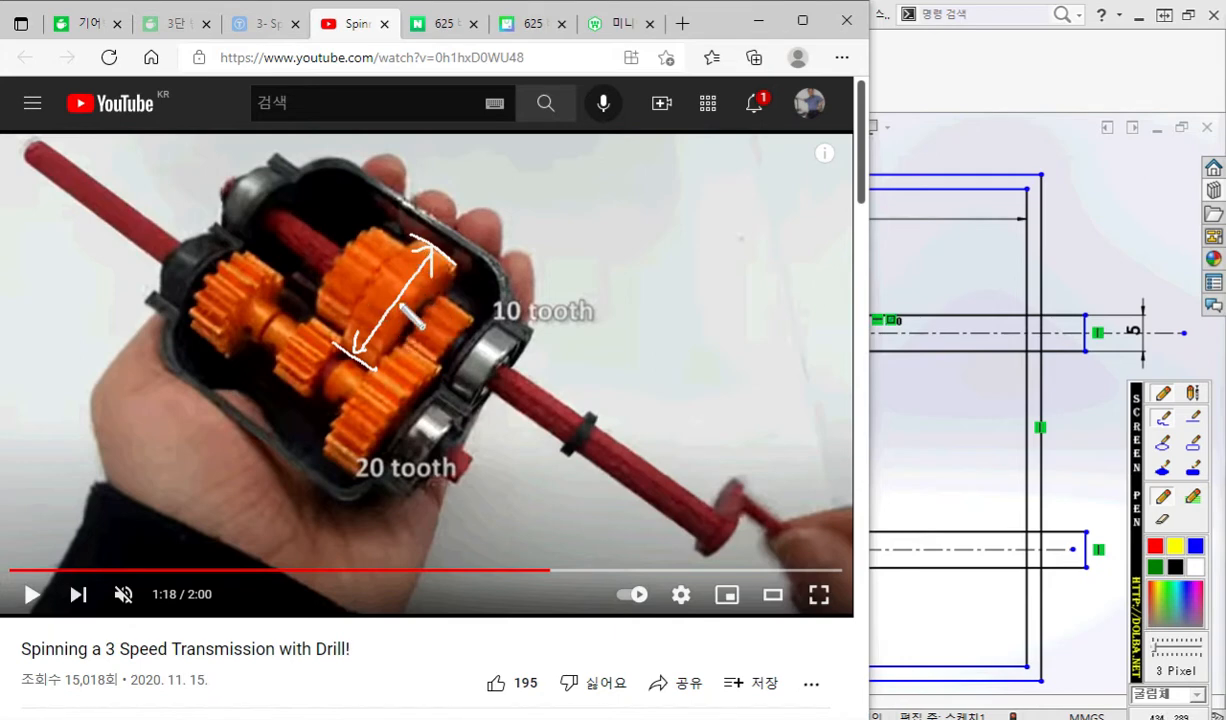
Mark the outer diameter of the small middle gear on the lower shaft with a white double arrow.
drag(262, 362, 283, 380)
drag(283, 380, 305, 391)
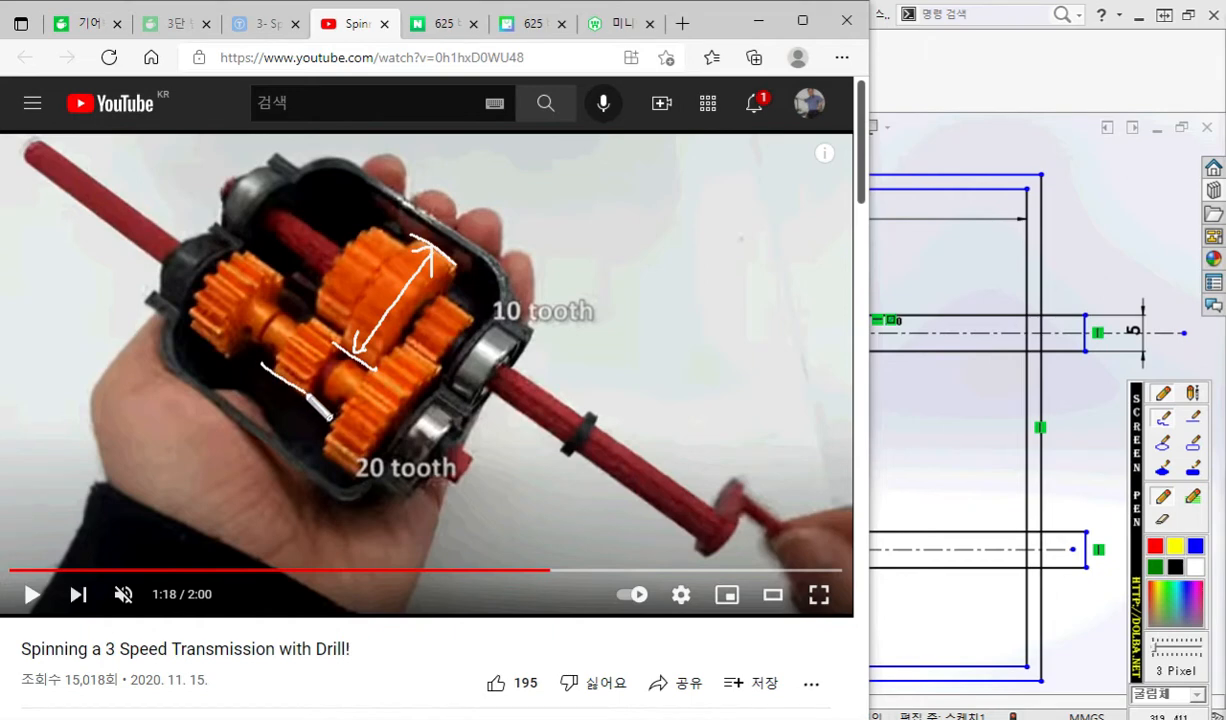
mouse_move(303, 307)
mouse_down()
mouse_move(352, 342)
mouse_move(285, 381)
mouse_up()
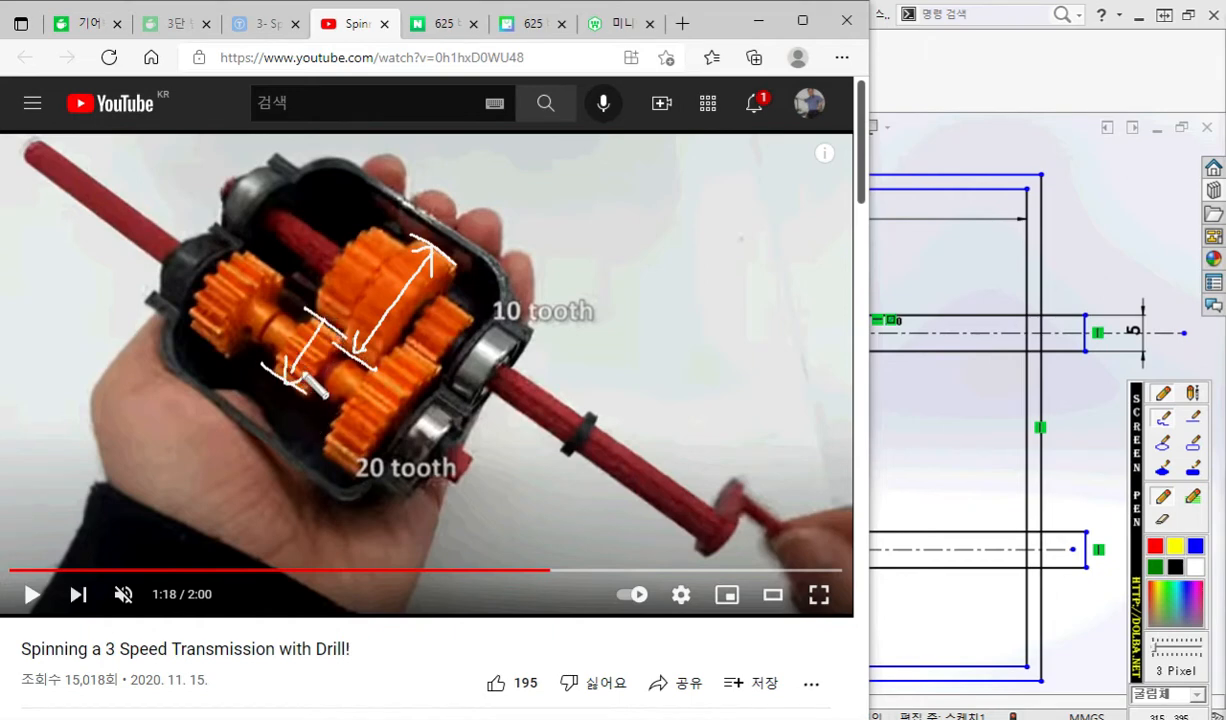
drag(302, 333, 326, 331)
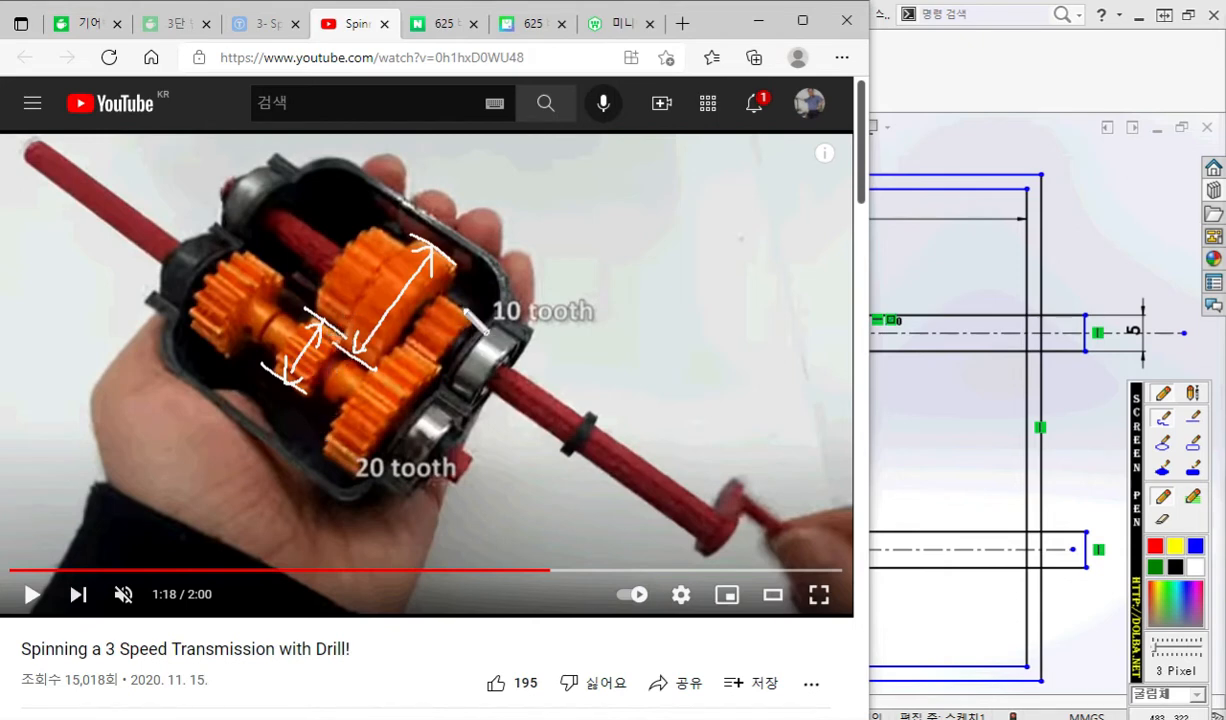
Replace the markings with diameter arrows on the 10-tooth and 20-tooth gears, and draw a white centerline along each shaft.
key(Escape)
key(F12)
drag(437, 296, 480, 332)
drag(404, 341, 444, 367)
mouse_move(452, 313)
mouse_down()
mouse_move(428, 355)
mouse_move(441, 351)
mouse_move(446, 313)
mouse_move(452, 329)
mouse_move(336, 455)
mouse_up()
mouse_move(346, 430)
mouse_down()
mouse_move(336, 455)
mouse_move(362, 448)
mouse_up()
drag(400, 380, 414, 346)
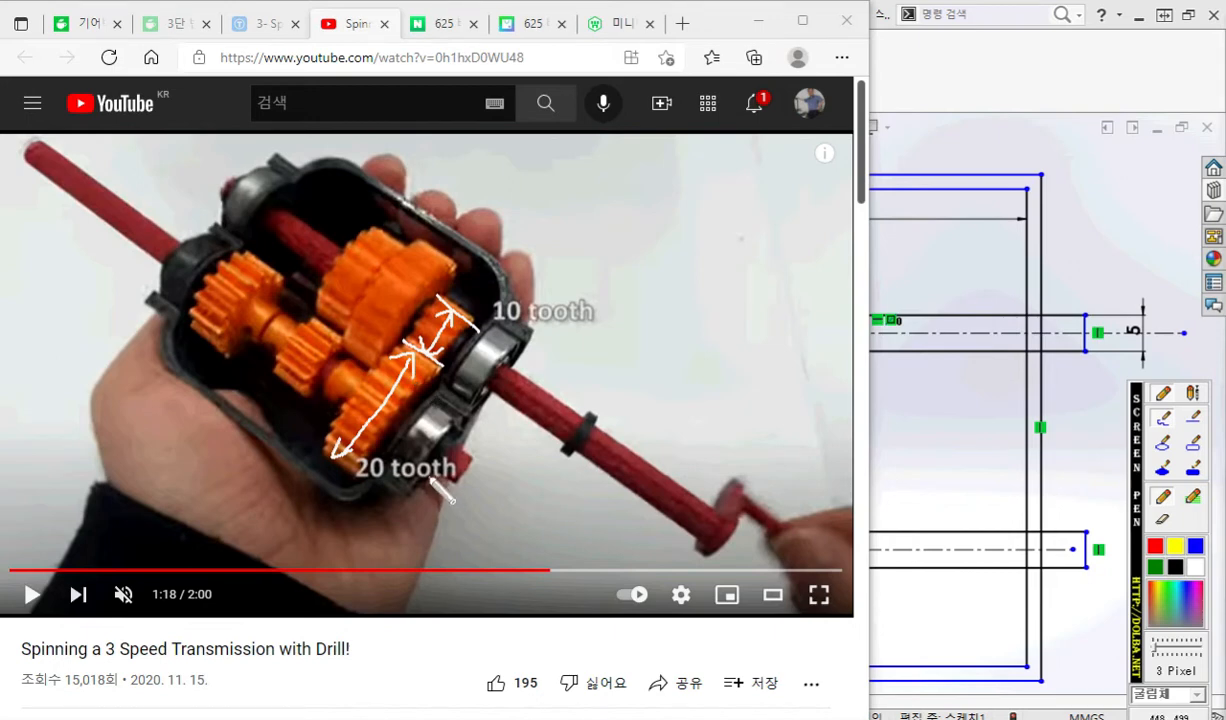
drag(157, 235, 467, 480)
drag(279, 215, 522, 402)
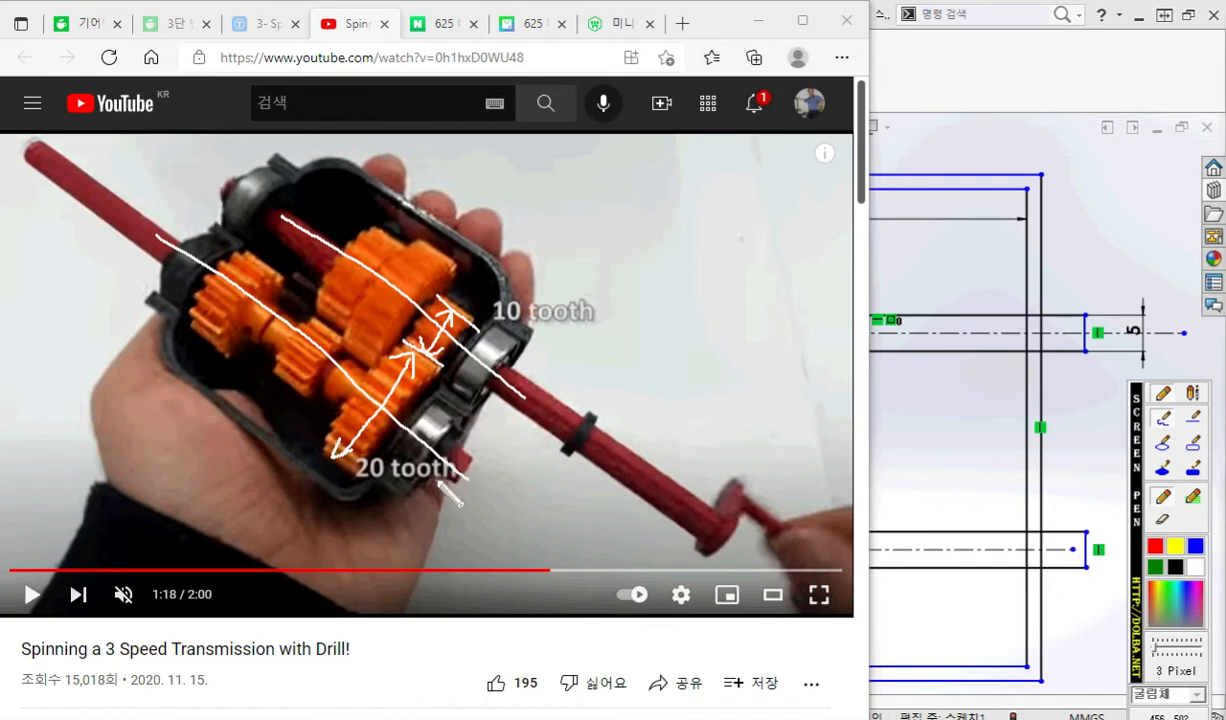
Write 이끝 in white on the video image and the formula PCD+(2M) in red beneath it.
mouse_move(610, 173)
mouse_down()
mouse_move(636, 187)
mouse_move(635, 203)
mouse_up()
mouse_move(648, 160)
mouse_down()
mouse_move(688, 177)
mouse_move(687, 208)
mouse_move(684, 198)
mouse_up()
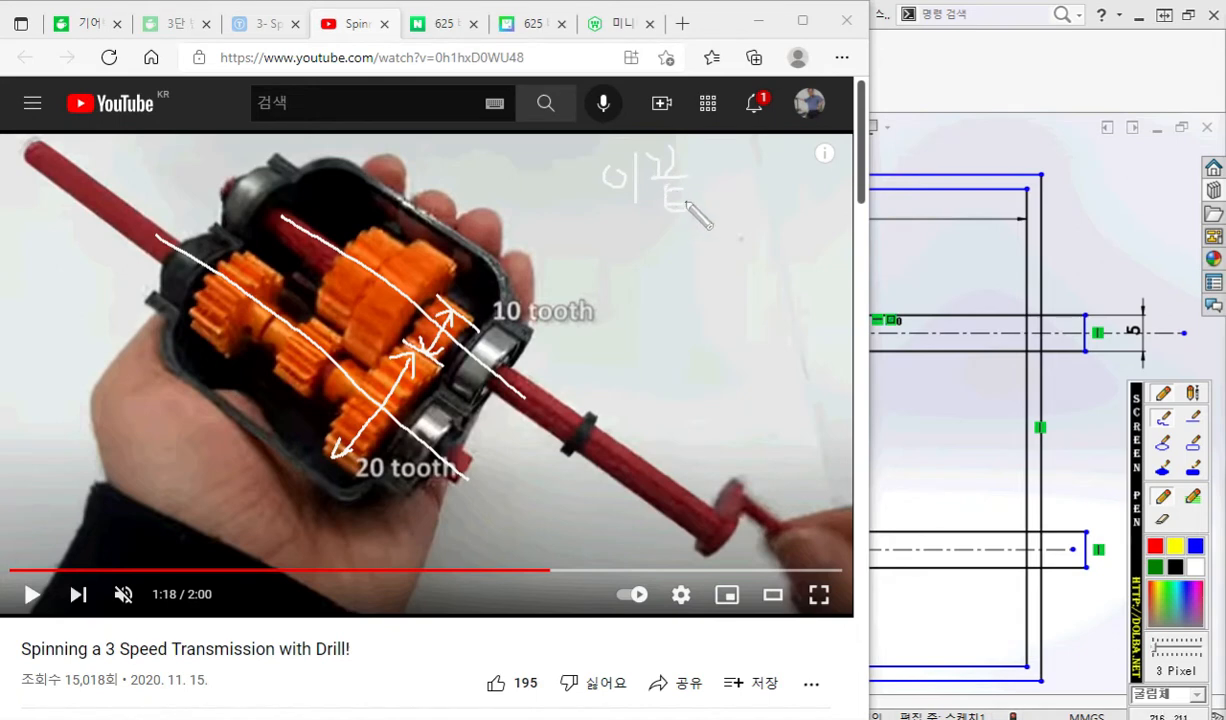
click(1155, 546)
mouse_move(607, 240)
mouse_down()
mouse_move(612, 318)
mouse_move(609, 270)
mouse_move(665, 284)
mouse_up()
mouse_move(664, 246)
mouse_down()
mouse_move(683, 266)
mouse_move(667, 282)
mouse_move(726, 268)
mouse_move(705, 292)
mouse_up()
mouse_move(752, 240)
mouse_down()
mouse_move(748, 286)
mouse_move(803, 286)
mouse_move(835, 246)
mouse_move(838, 288)
mouse_up()
drag(848, 240, 851, 290)
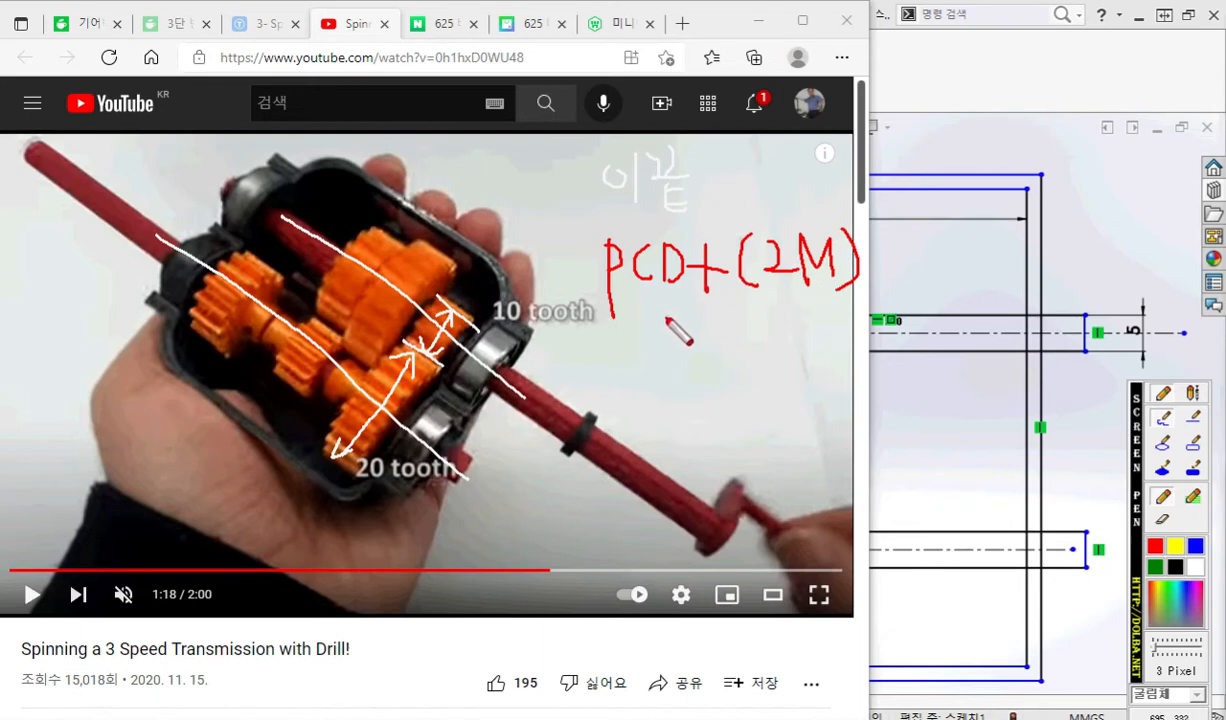
Underline the 20 tooth label in red and write 2×20 beneath the PCD+(2M) formula, labelling the factors M and Z.
drag(338, 485, 451, 489)
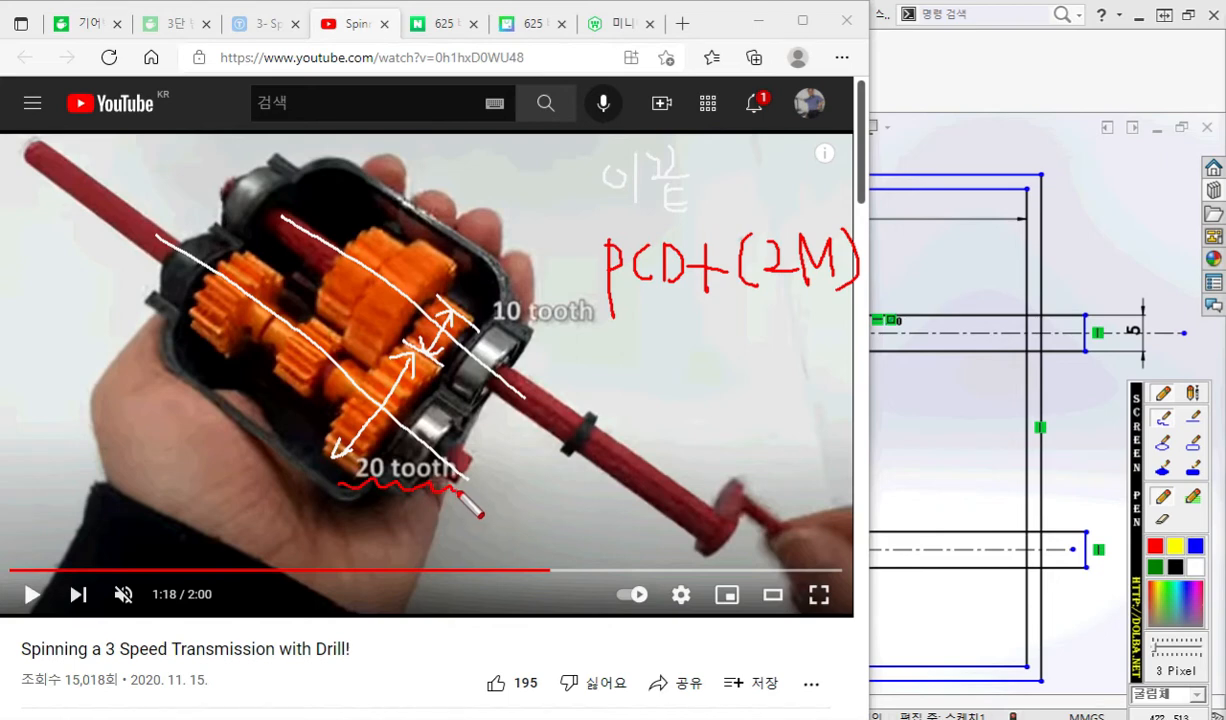
mouse_move(611, 336)
mouse_down()
mouse_move(634, 364)
mouse_move(656, 366)
mouse_move(659, 337)
mouse_move(697, 363)
mouse_move(690, 337)
mouse_up()
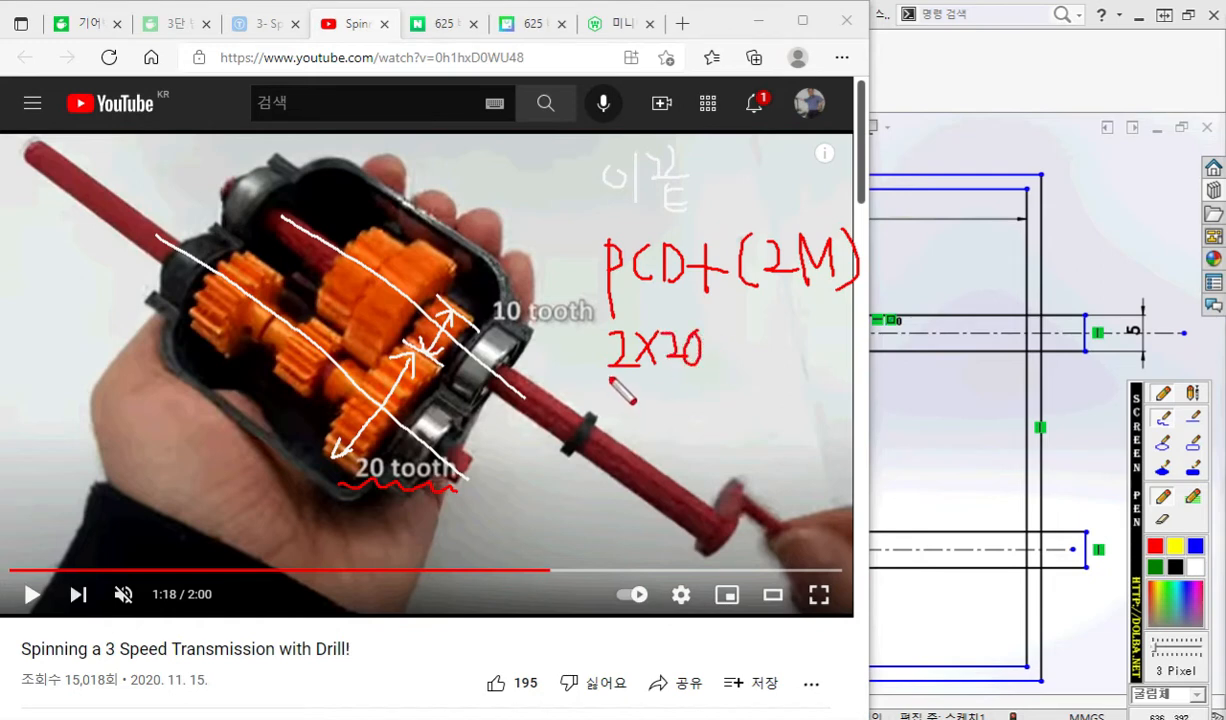
mouse_move(609, 405)
mouse_down()
mouse_move(692, 373)
mouse_move(693, 401)
mouse_up()
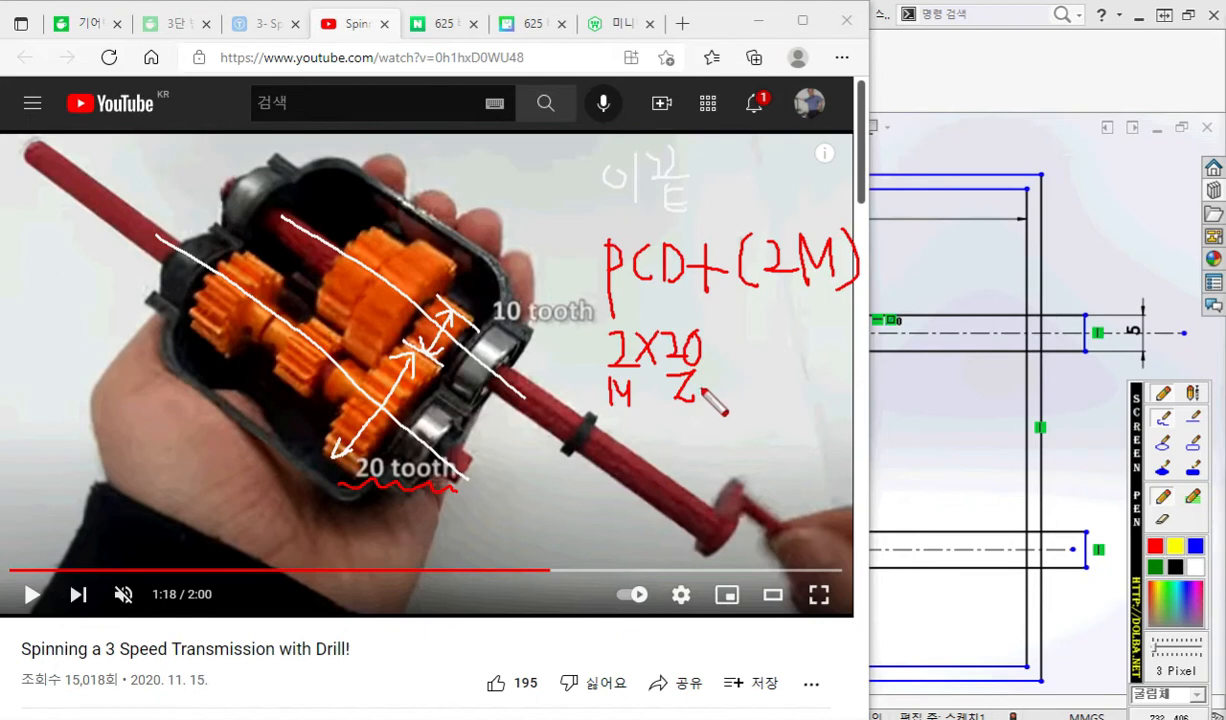
Write the outer-diameter calculation 40+(4) in red beneath 2×20.
mouse_move(656, 421)
mouse_down()
mouse_move(651, 467)
mouse_move(675, 458)
mouse_move(692, 420)
mouse_move(755, 428)
mouse_up()
drag(736, 405, 738, 460)
drag(776, 408, 768, 460)
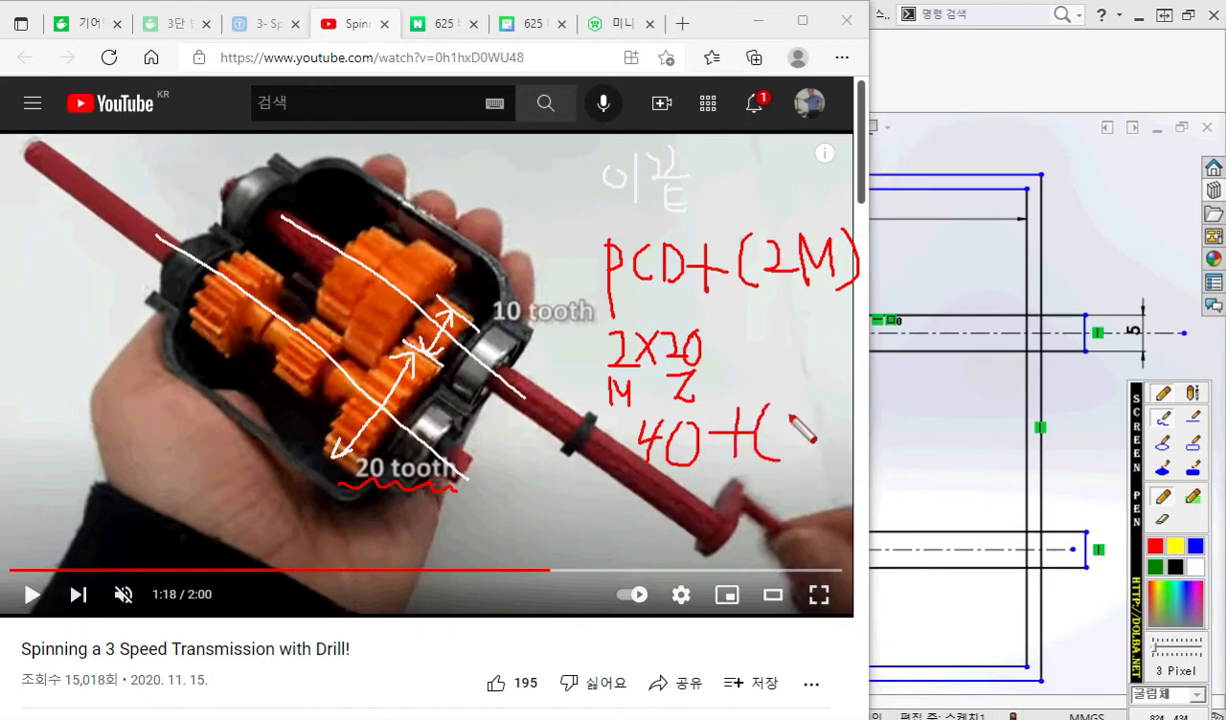
mouse_move(786, 402)
mouse_down()
mouse_move(790, 440)
mouse_move(816, 434)
mouse_up()
mouse_move(802, 405)
mouse_down()
mouse_move(800, 458)
mouse_move(832, 462)
mouse_up()
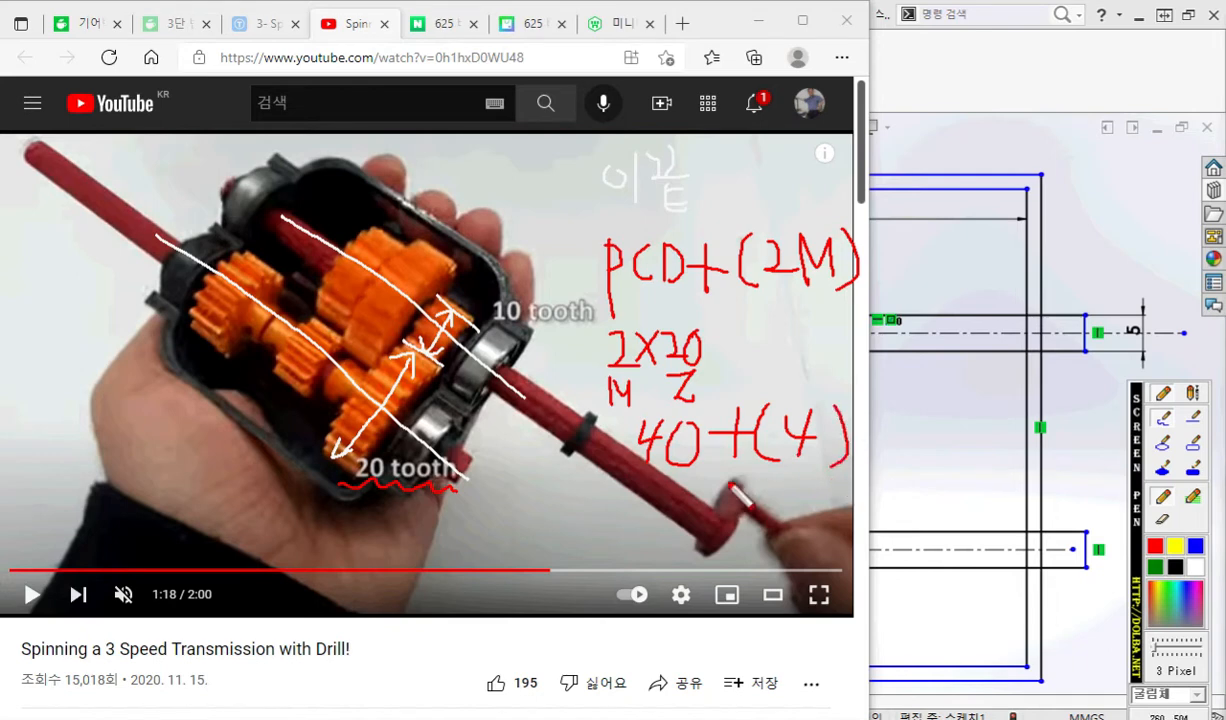
Mark the 20-tooth gear's radius with a white arrow labelled R? 22, trace the nearby housing wall, and underline 40+(4).
click(1195, 568)
mouse_move(398, 430)
mouse_down()
mouse_move(350, 482)
mouse_move(368, 486)
mouse_up()
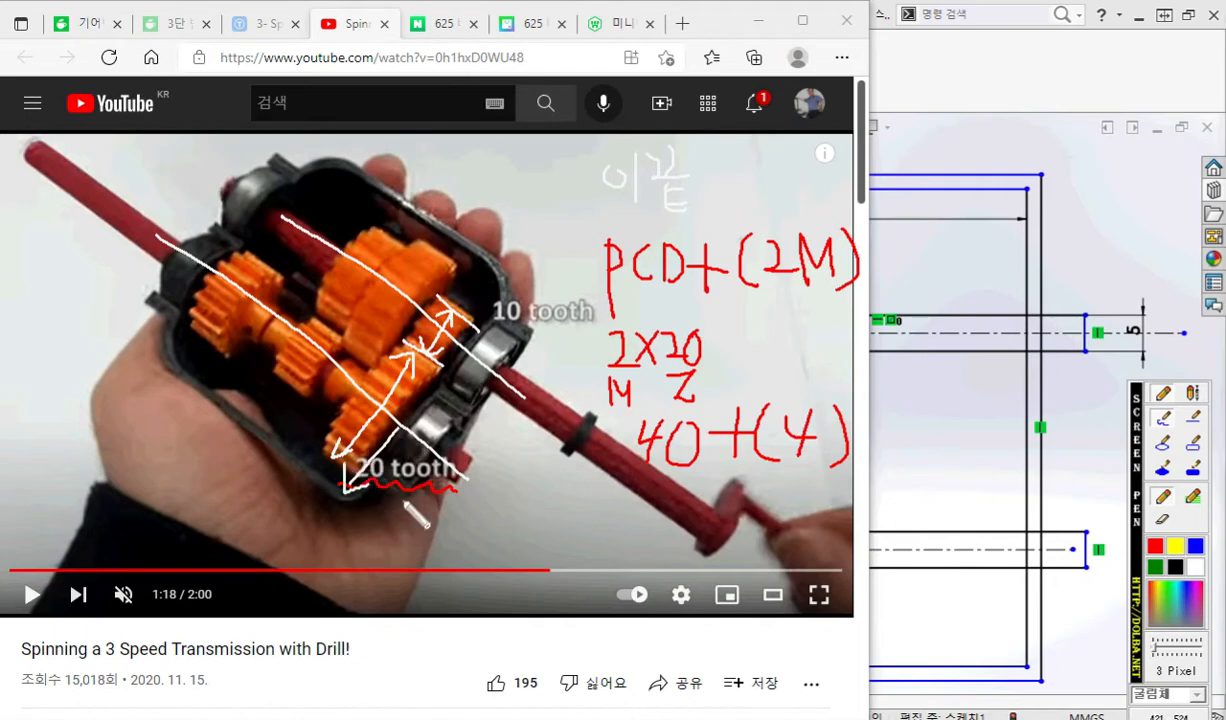
mouse_move(383, 486)
mouse_down()
mouse_move(382, 527)
mouse_move(413, 514)
mouse_up()
click(414, 523)
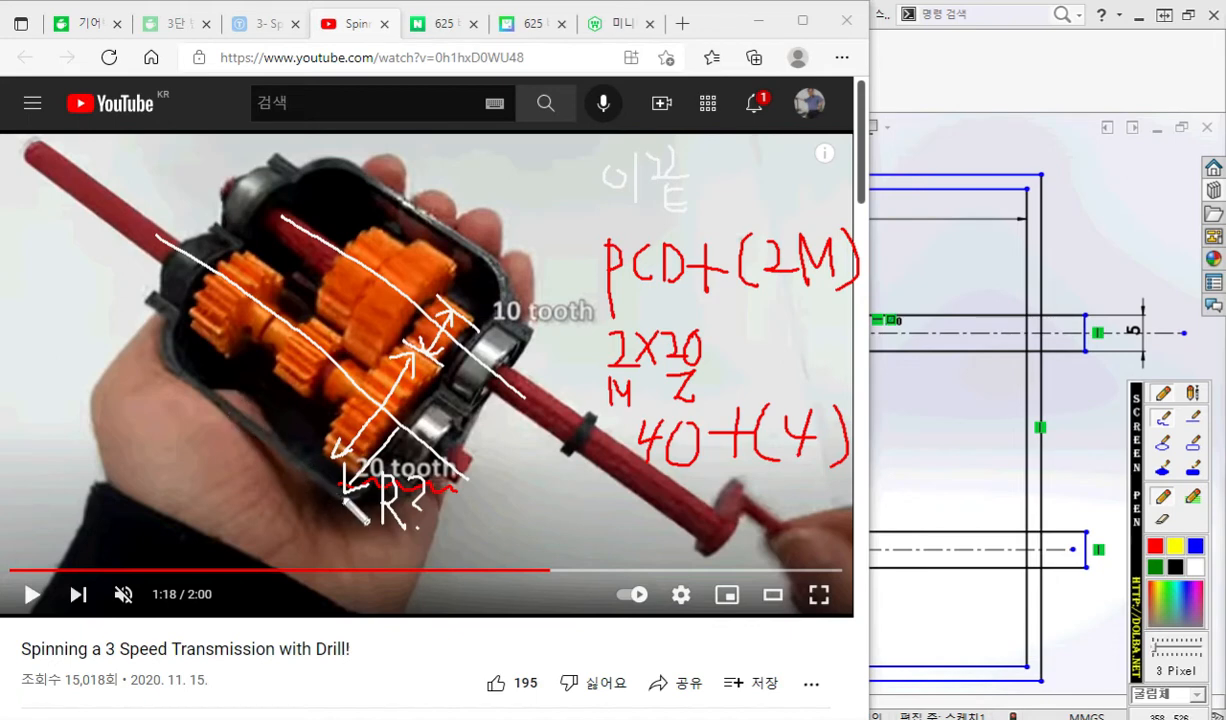
drag(189, 375, 354, 514)
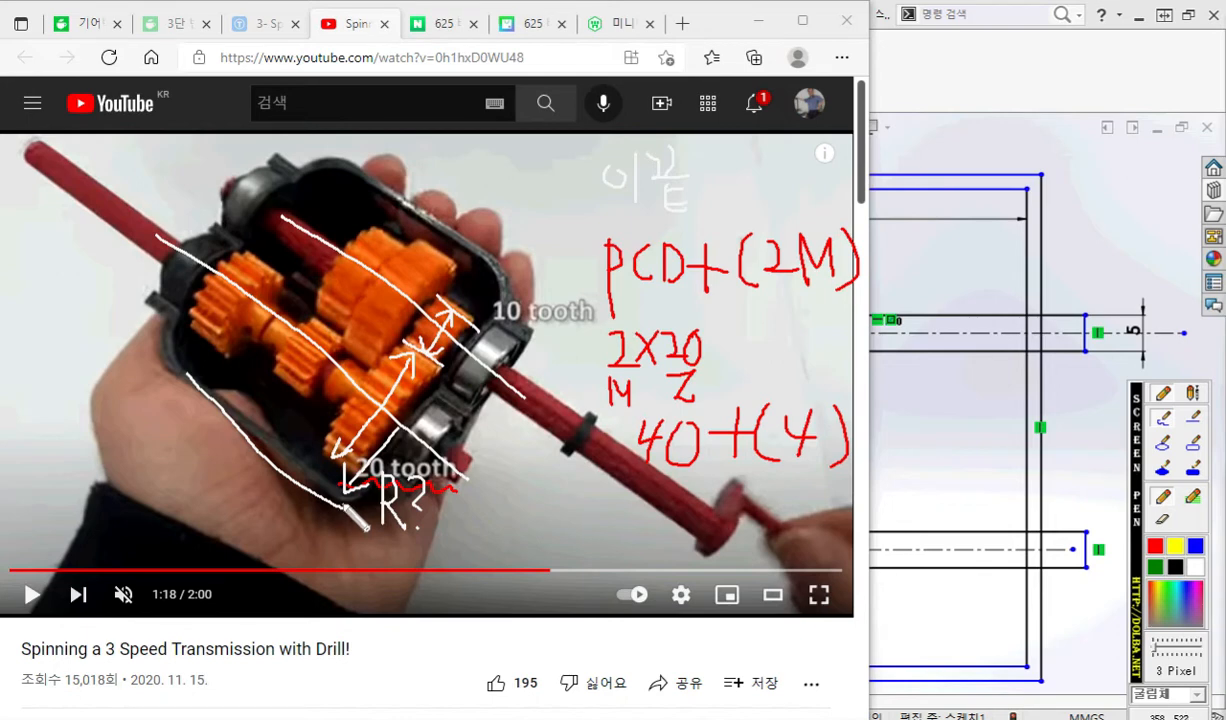
drag(634, 470, 833, 473)
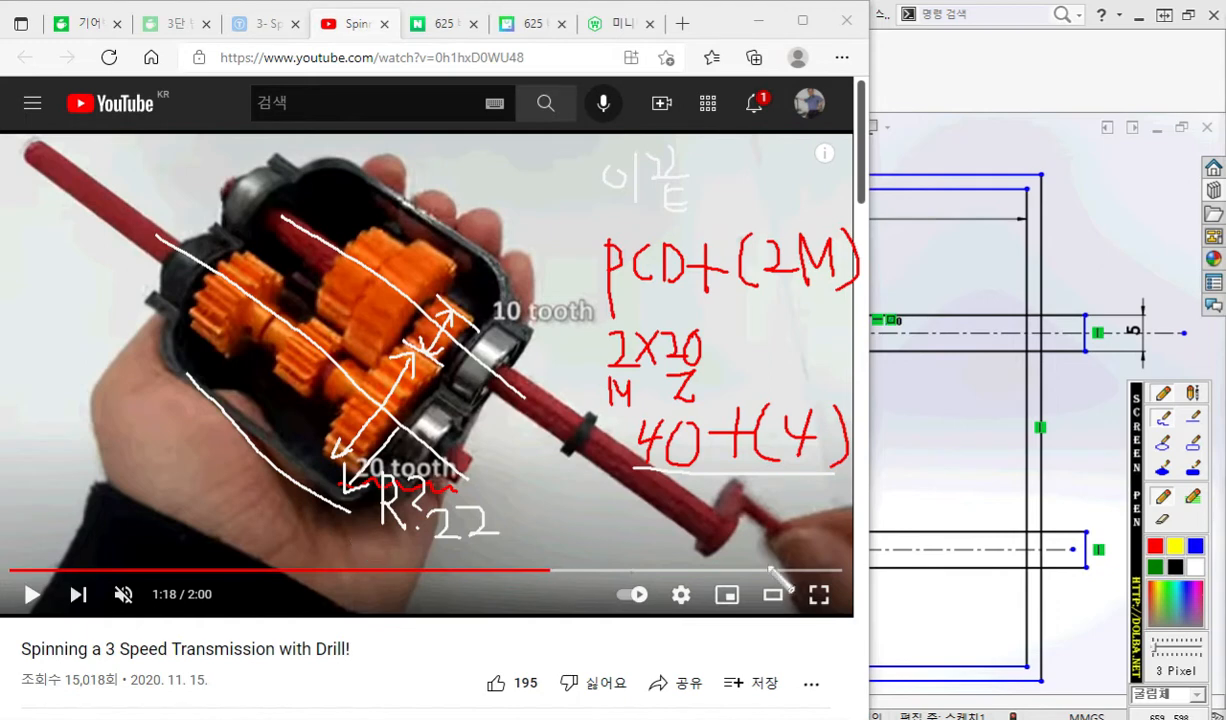
Clear the annotations and switch back to the transmission layout sketch in SOLIDWORKS.
key(Escape)
click(930, 460)
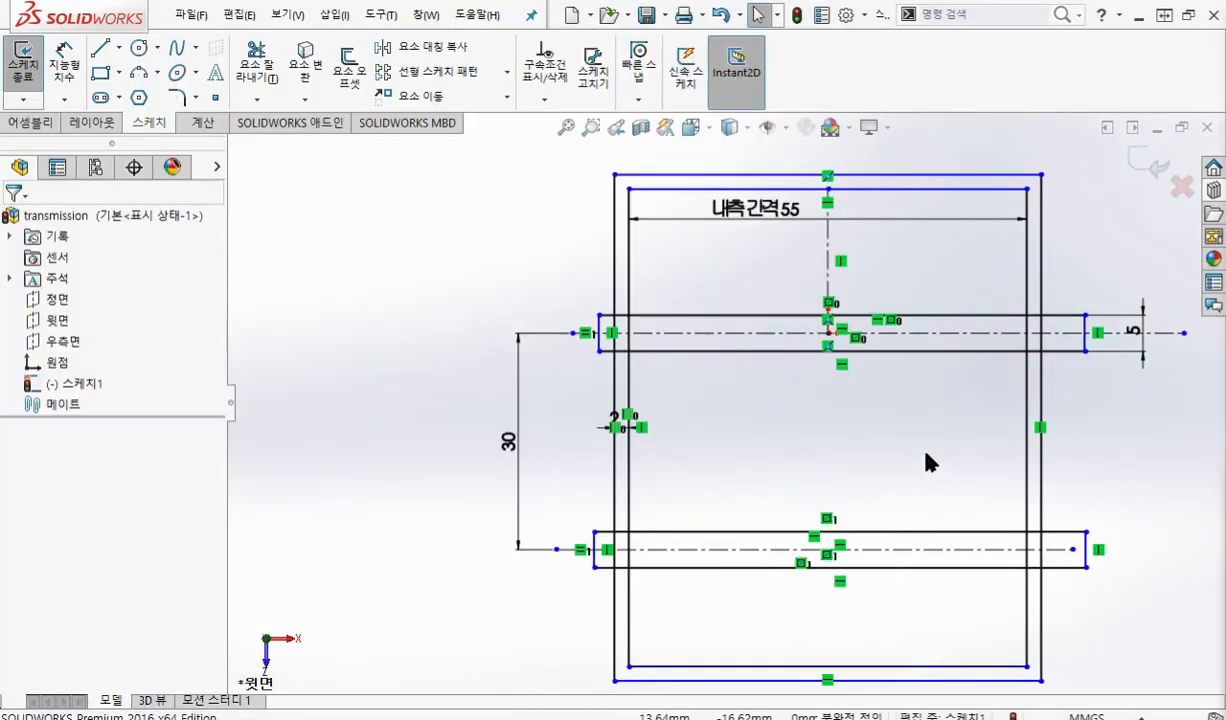
mouse_move(938, 457)
ctrl+middle_down()
mouse_move(816, 482)
mouse_move(714, 427)
mouse_move(717, 438)
ctrl+middle_up()
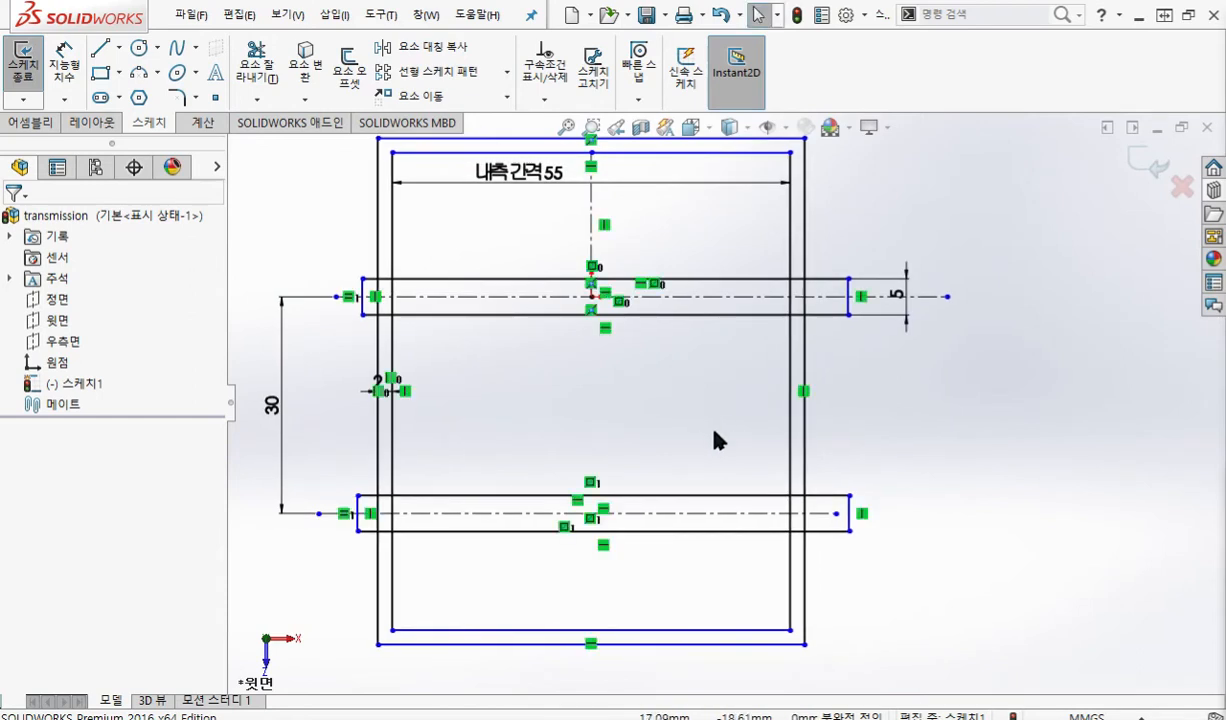
Sketch a narrow upright gear rectangle about 6 × 21 mm across the lower shaft, near the housing's right wall.
right_drag(693, 410, 690, 470)
click(711, 437)
click(756, 591)
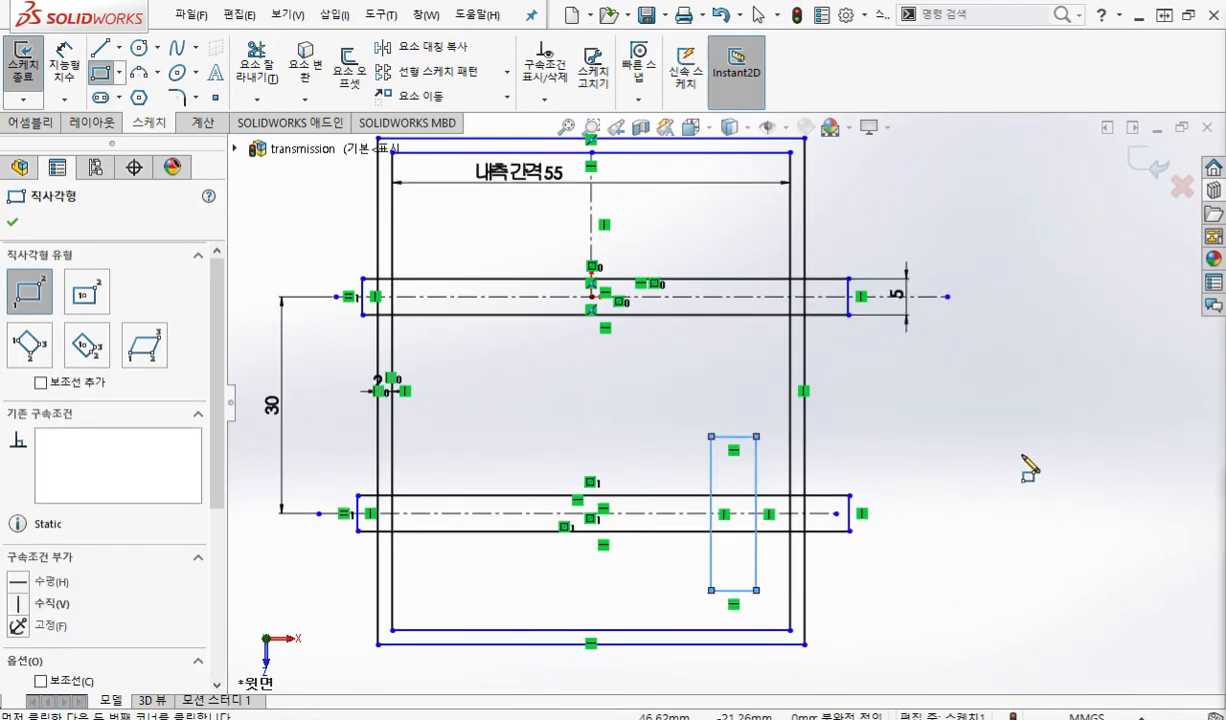
Dimension the gear rectangle's height between its horizontal edges as 44 mm.
right_click(930, 452)
click(1062, 424)
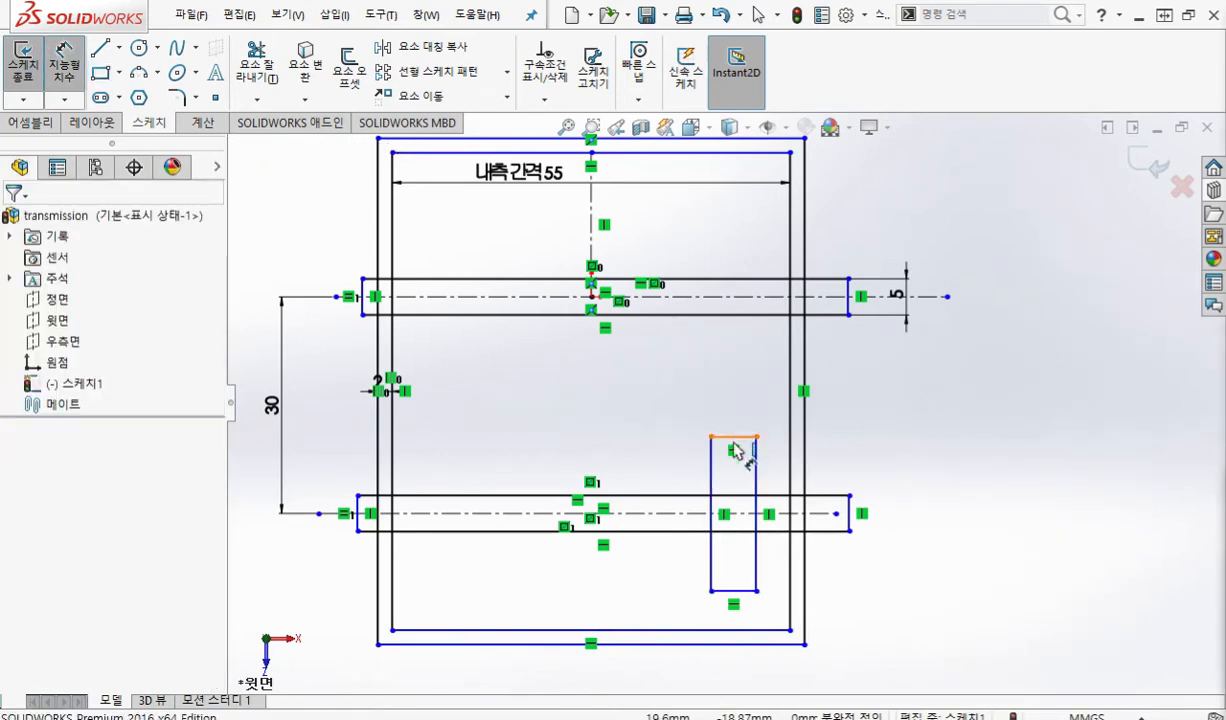
click(733, 591)
click(756, 565)
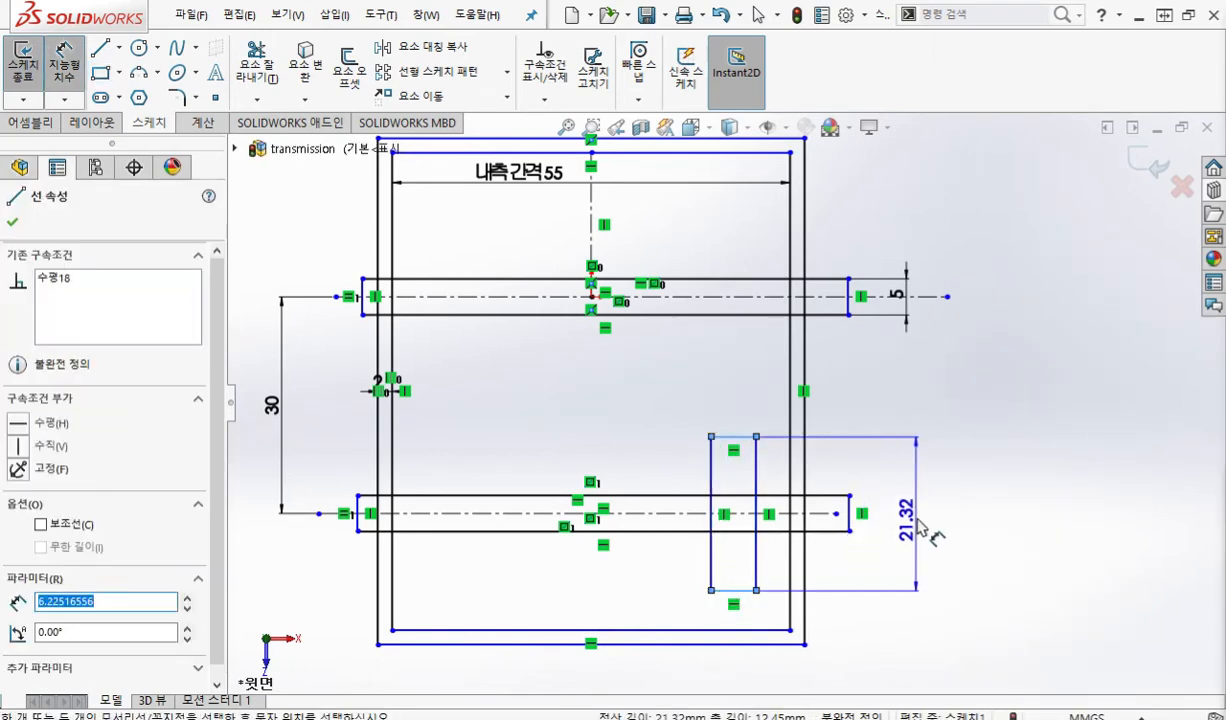
click(917, 560)
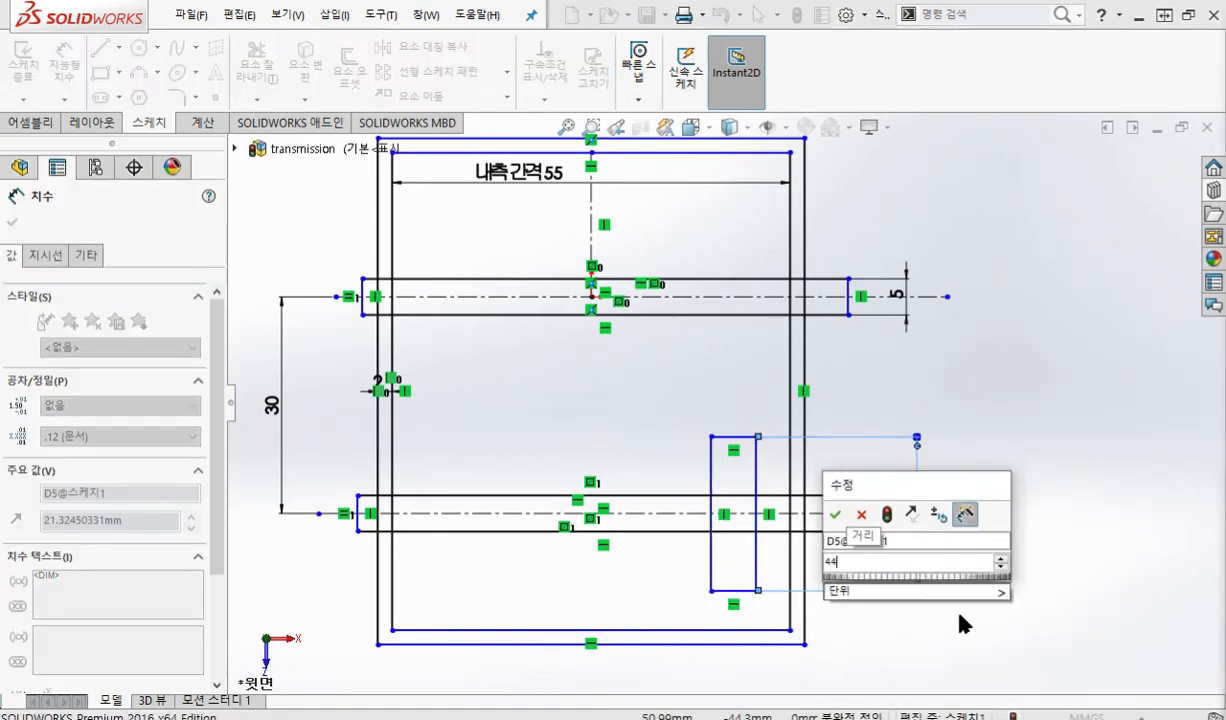
key(Return)
key(Escape)
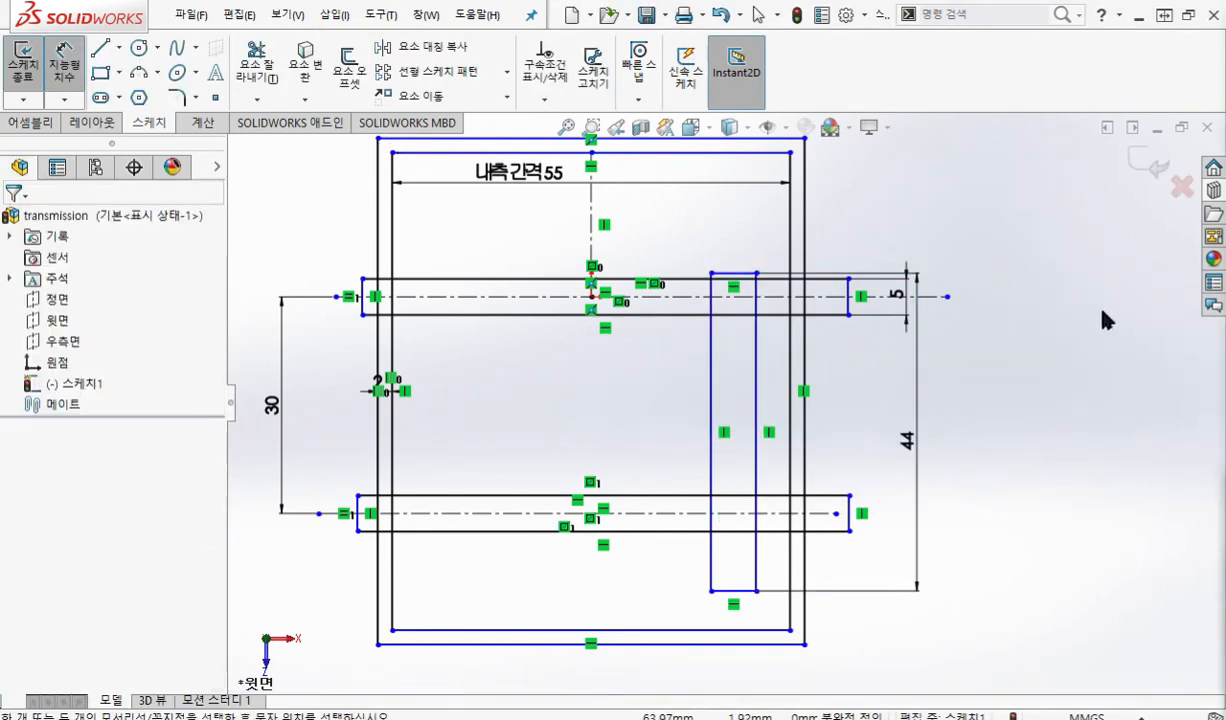
right_click(1067, 293)
click(1072, 365)
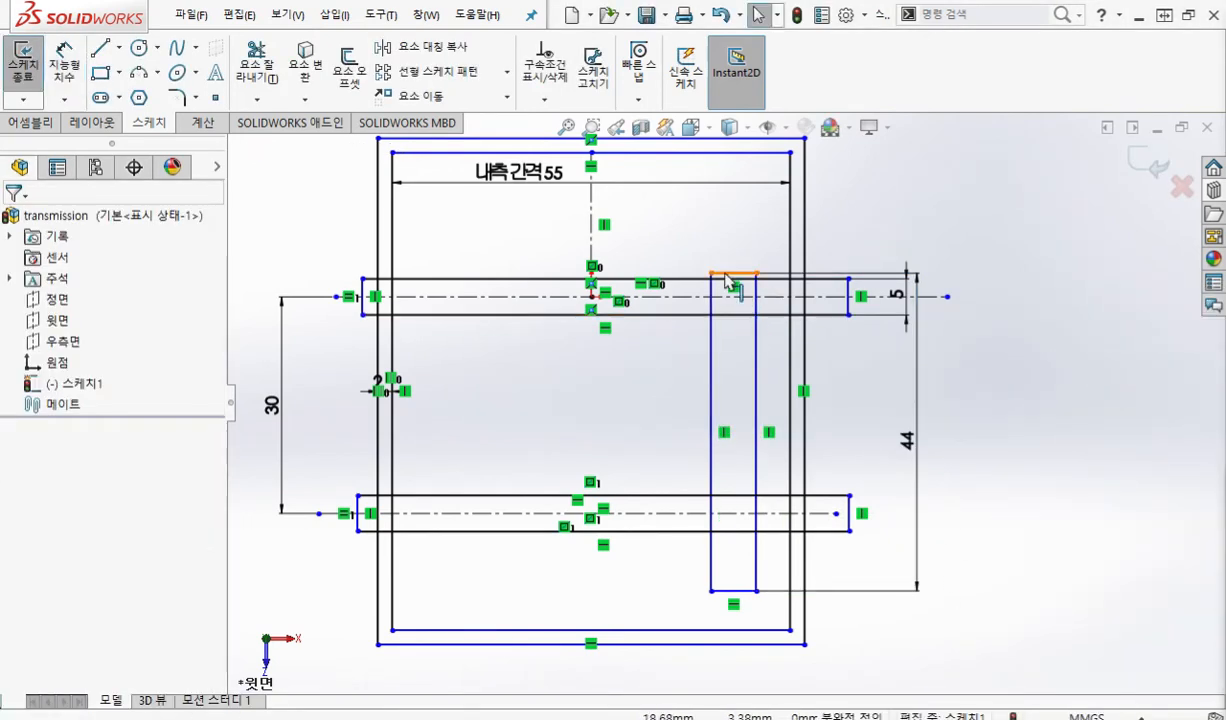
Make the gear rectangle's upper and lower edges symmetric about the lower shaft's centerline.
click(724, 274)
ctrl+click(723, 591)
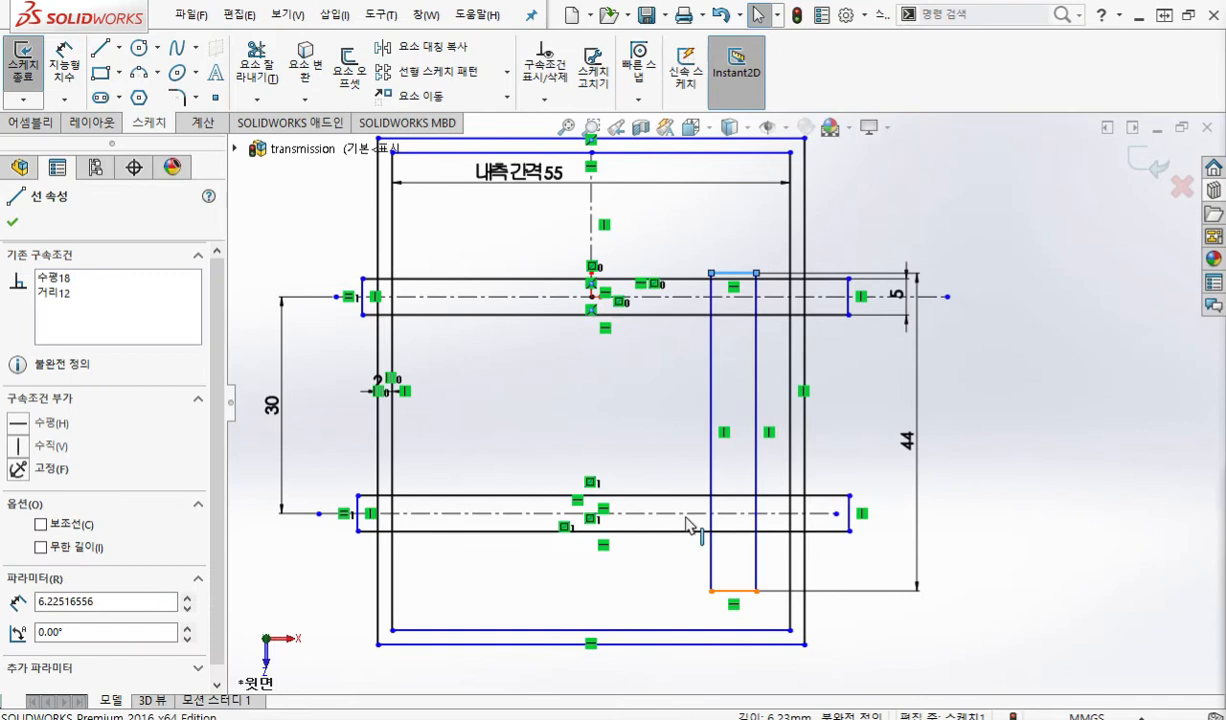
ctrl+click(695, 514)
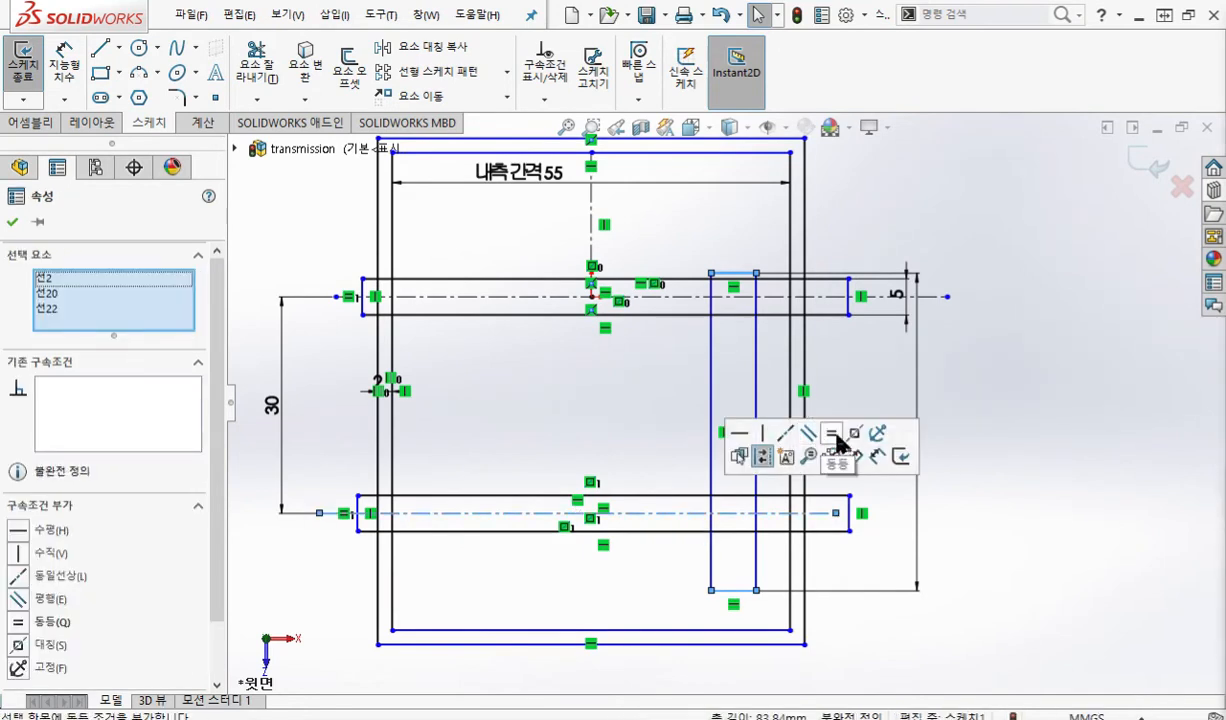
click(855, 433)
click(1010, 473)
Mark in red the housing's lower inner wall where the 44 mm gear rectangle crosses it, then clear the marking.
mouse_move(860, 565)
ctrl+middle_down()
mouse_move(813, 493)
mouse_move(826, 498)
ctrl+middle_up()
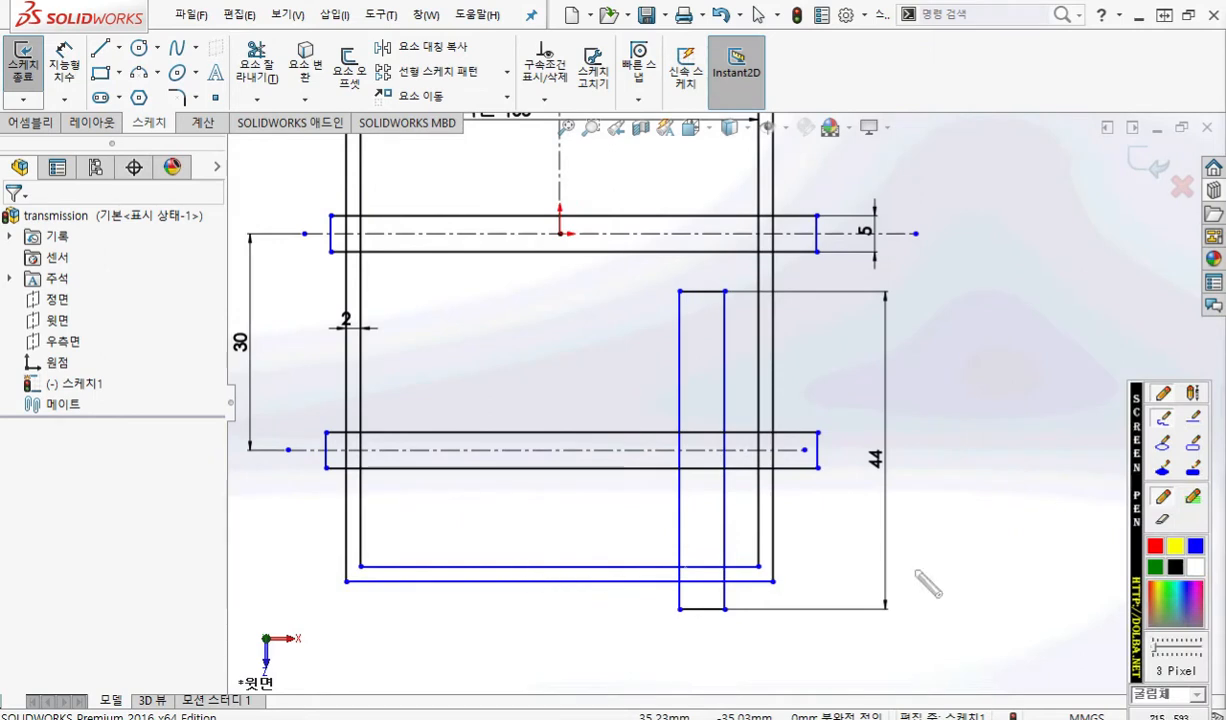
drag(545, 566, 765, 572)
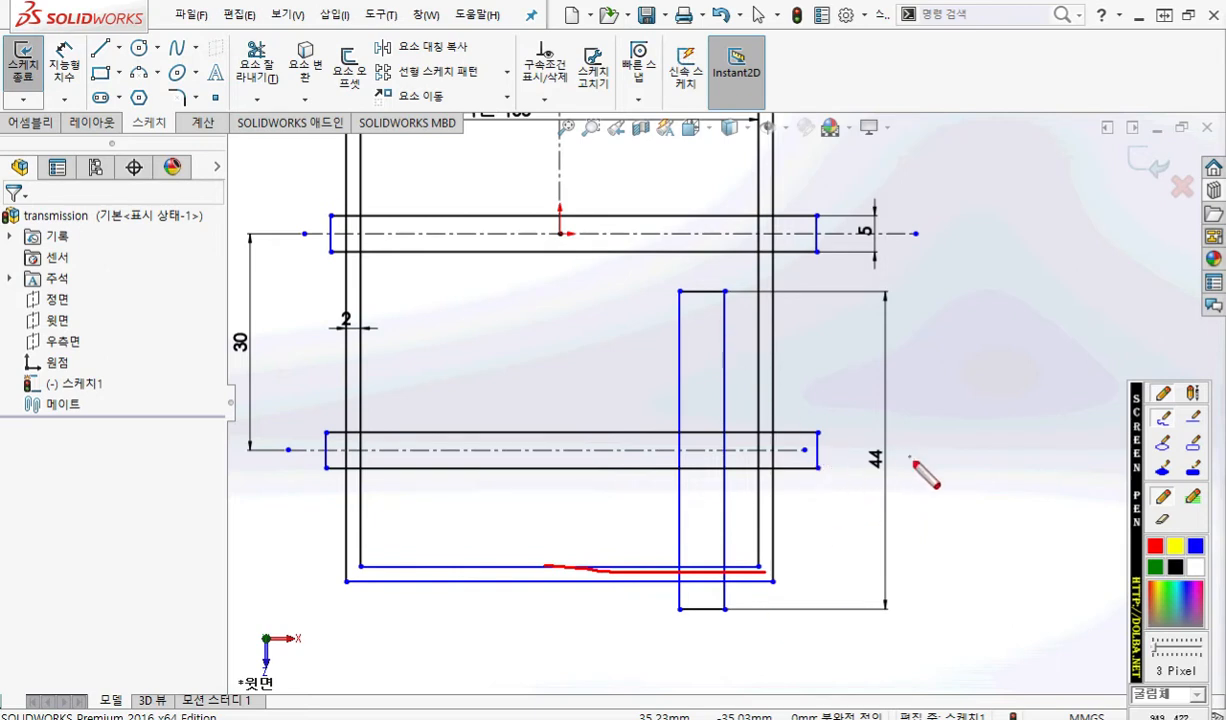
key(Escape)
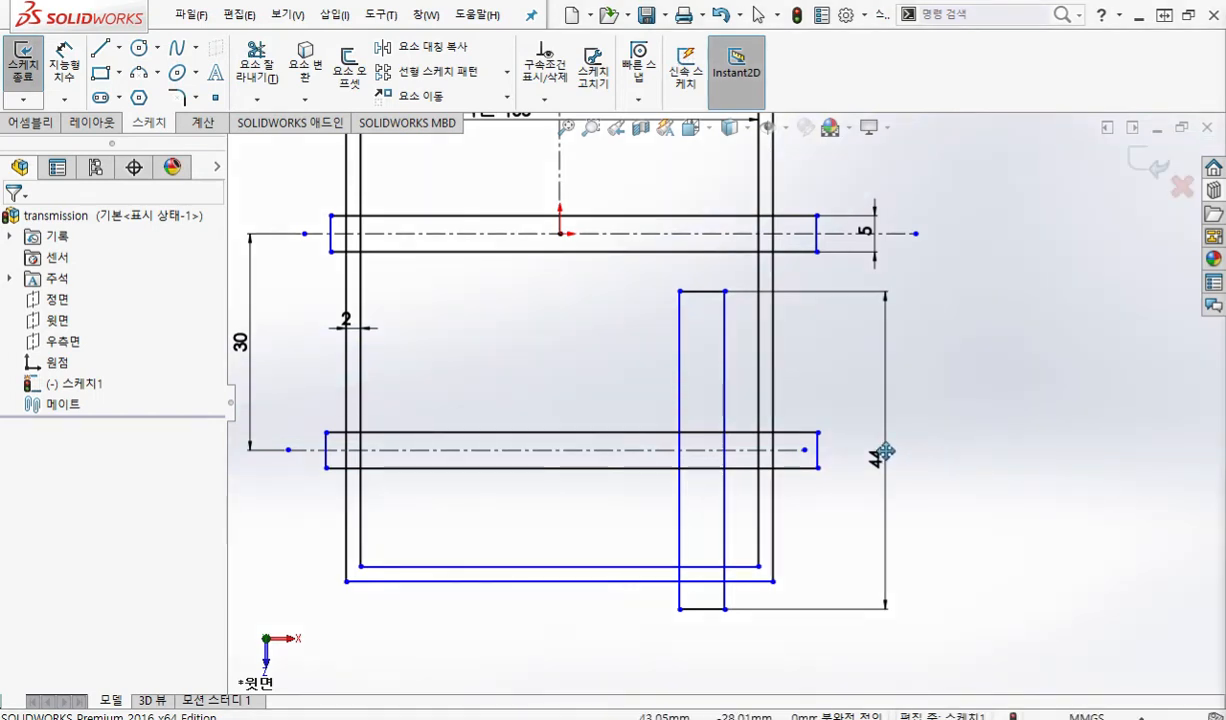
drag(885, 451, 919, 462)
key(Escape)
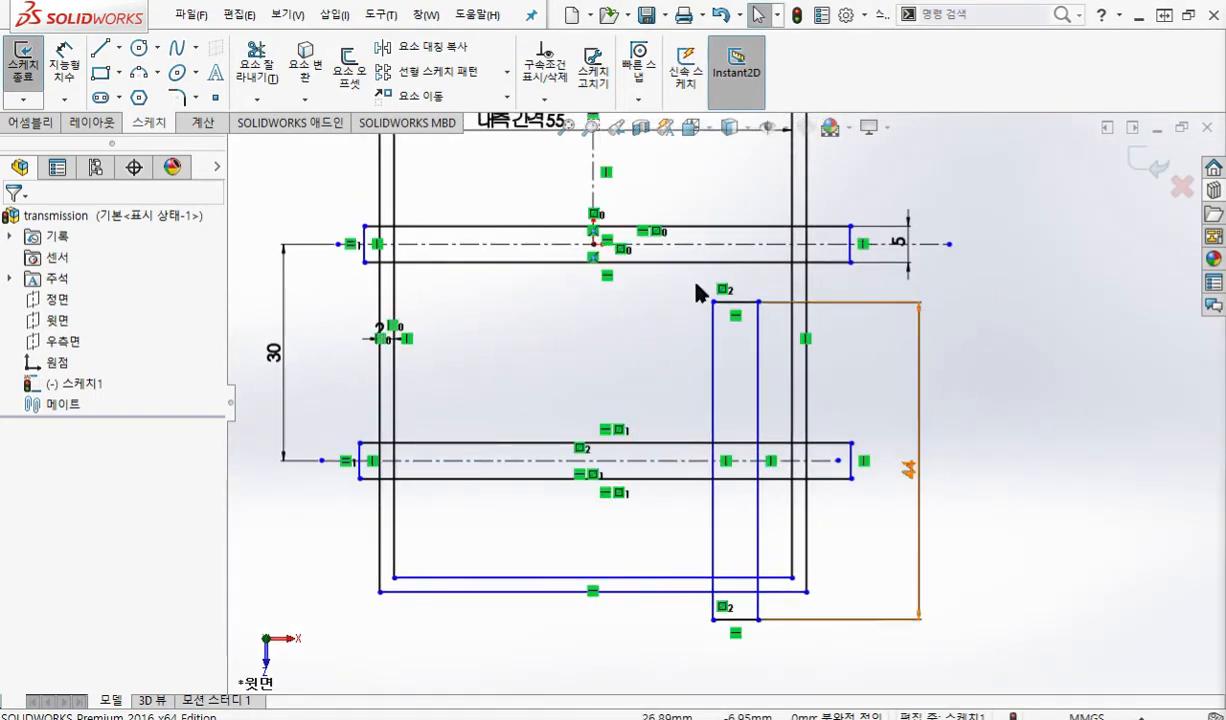
Delete the 44 mm gear rectangle together with its dimension and relations.
drag(683, 285, 781, 662)
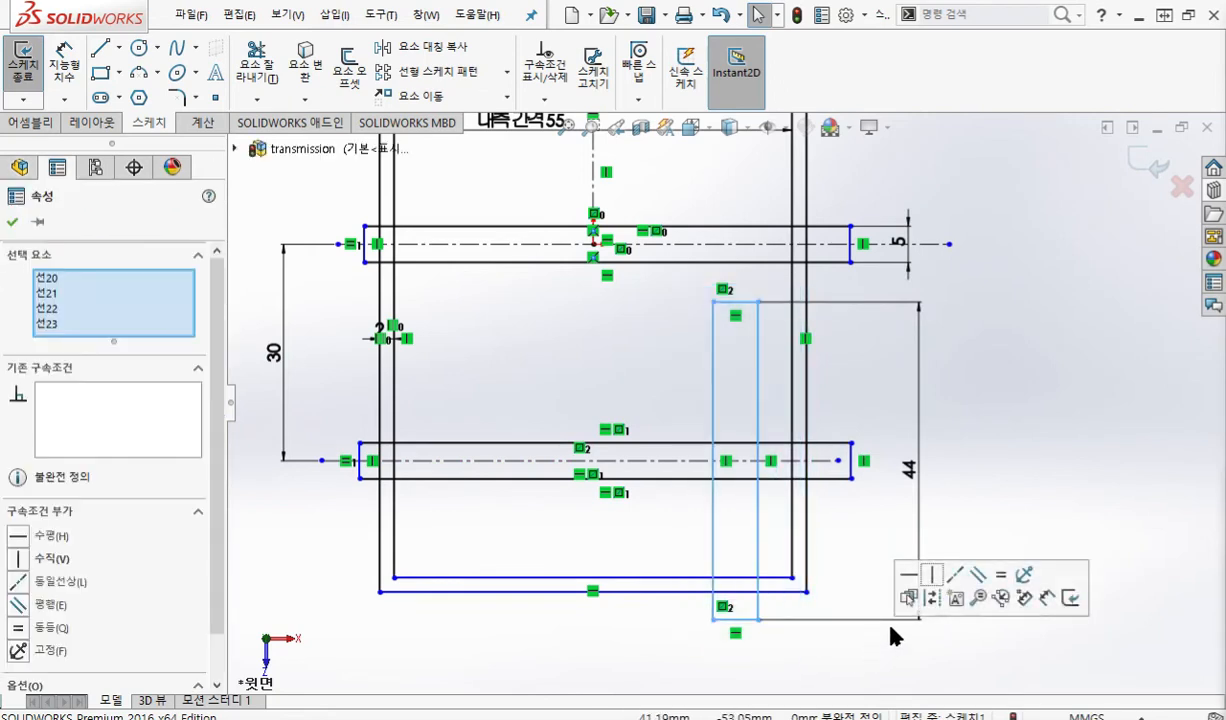
key(Delete)
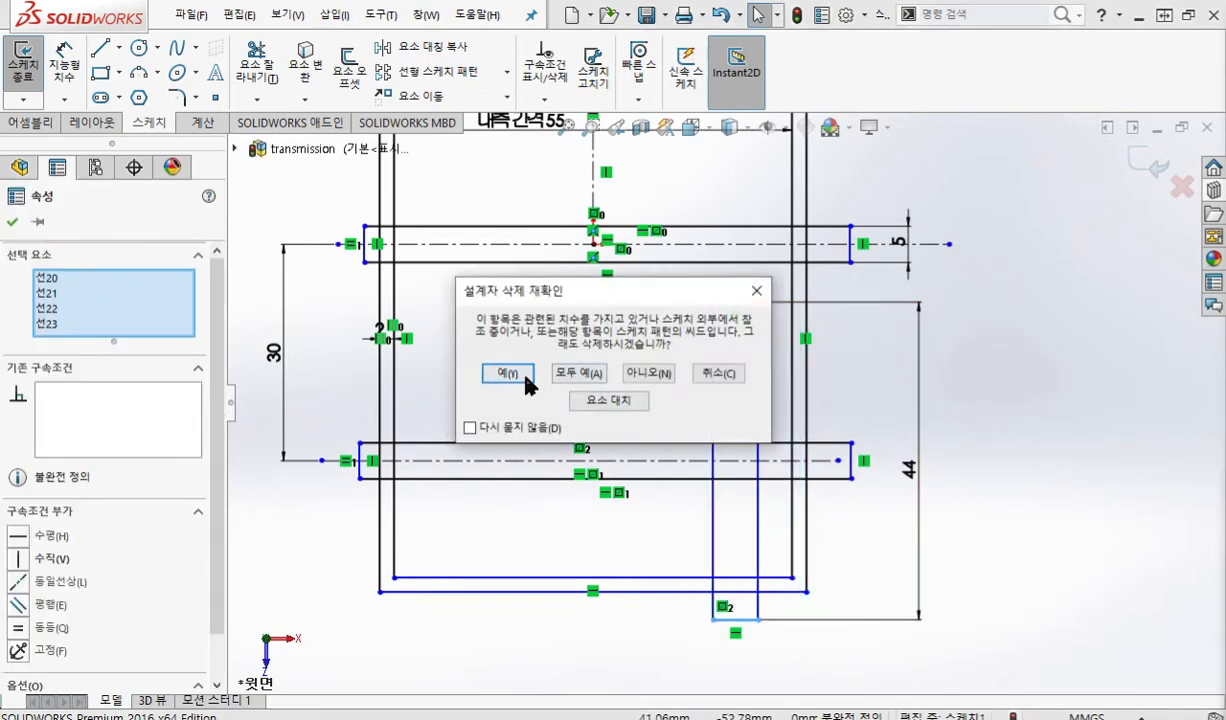
click(580, 372)
Sketch a new gear rectangle about 8 × 28 mm across the lower shaft, inside the housing.
ctrl+middle_drag(928, 413, 939, 416)
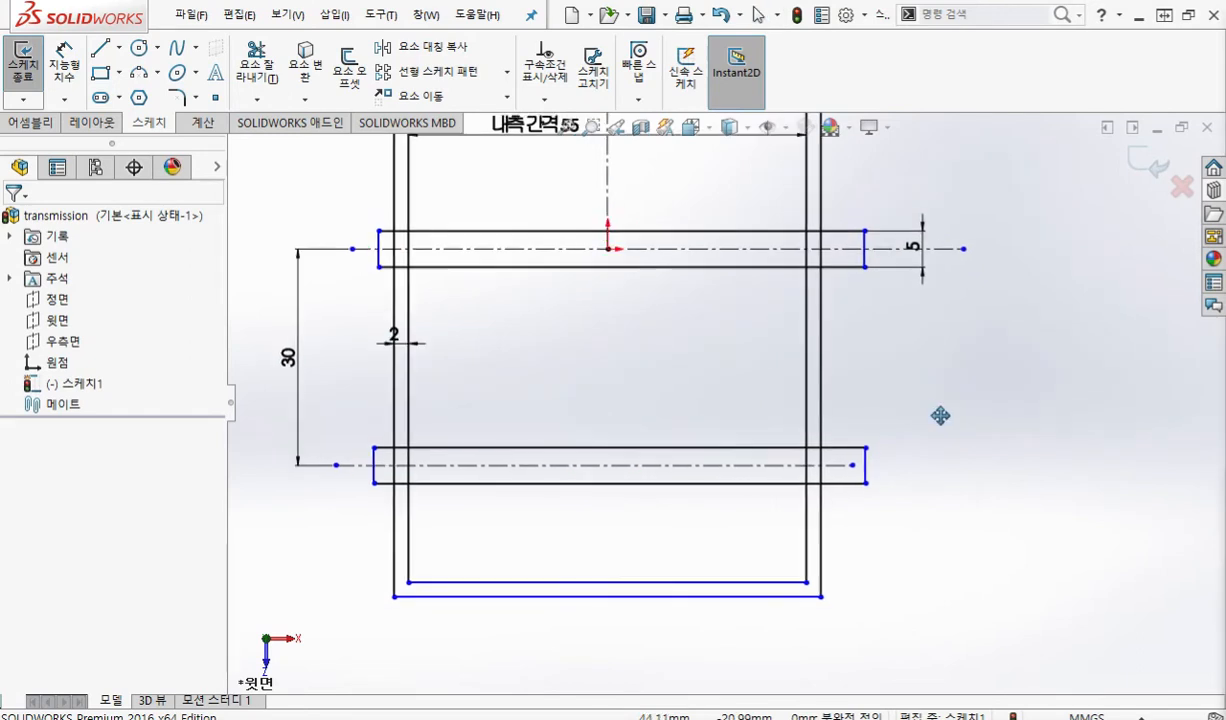
key(s)
click(720, 446)
click(690, 347)
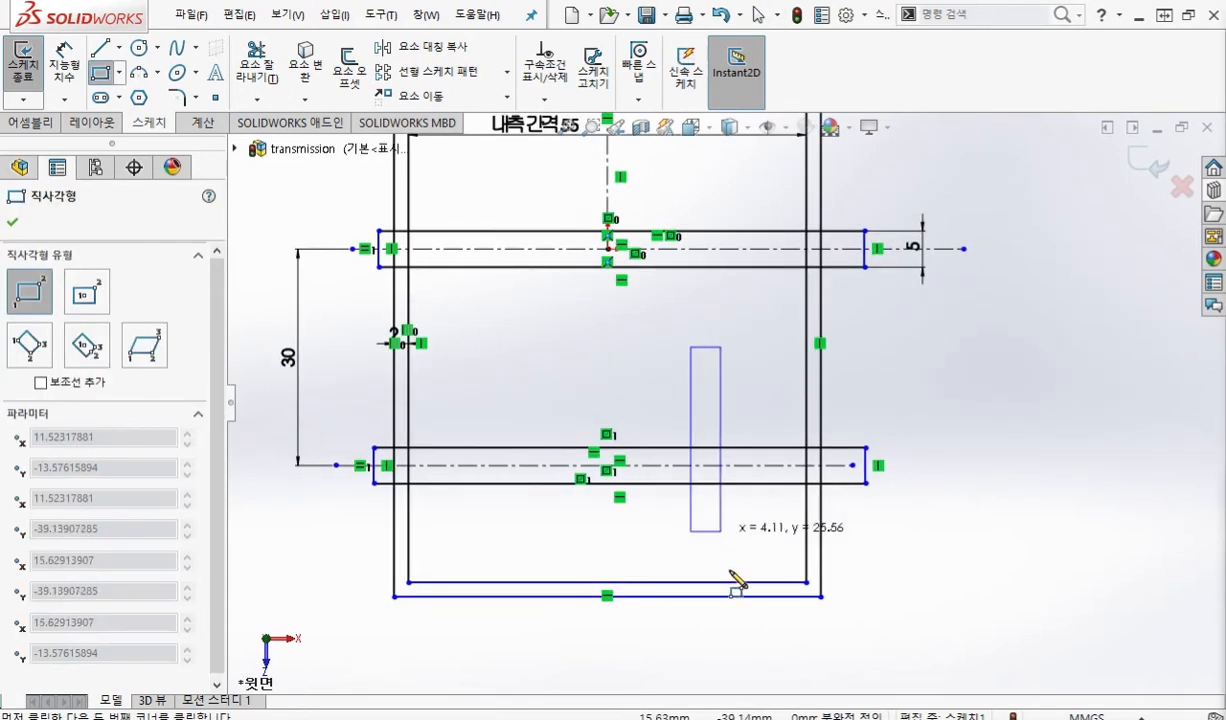
click(751, 546)
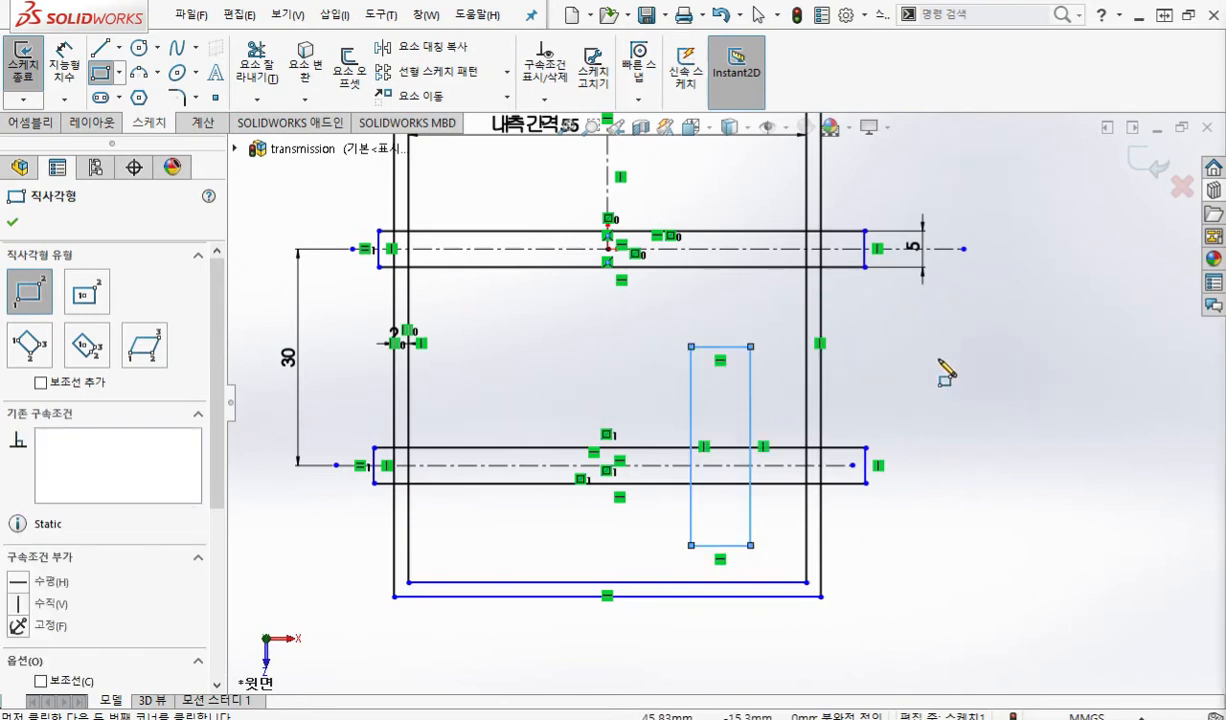
Trace the lower shaft's centerline in red, number the rectangle's diagonal corners 1 and 2, then clear the markings.
ctrl+middle_drag(954, 388, 952, 424)
key(F2)
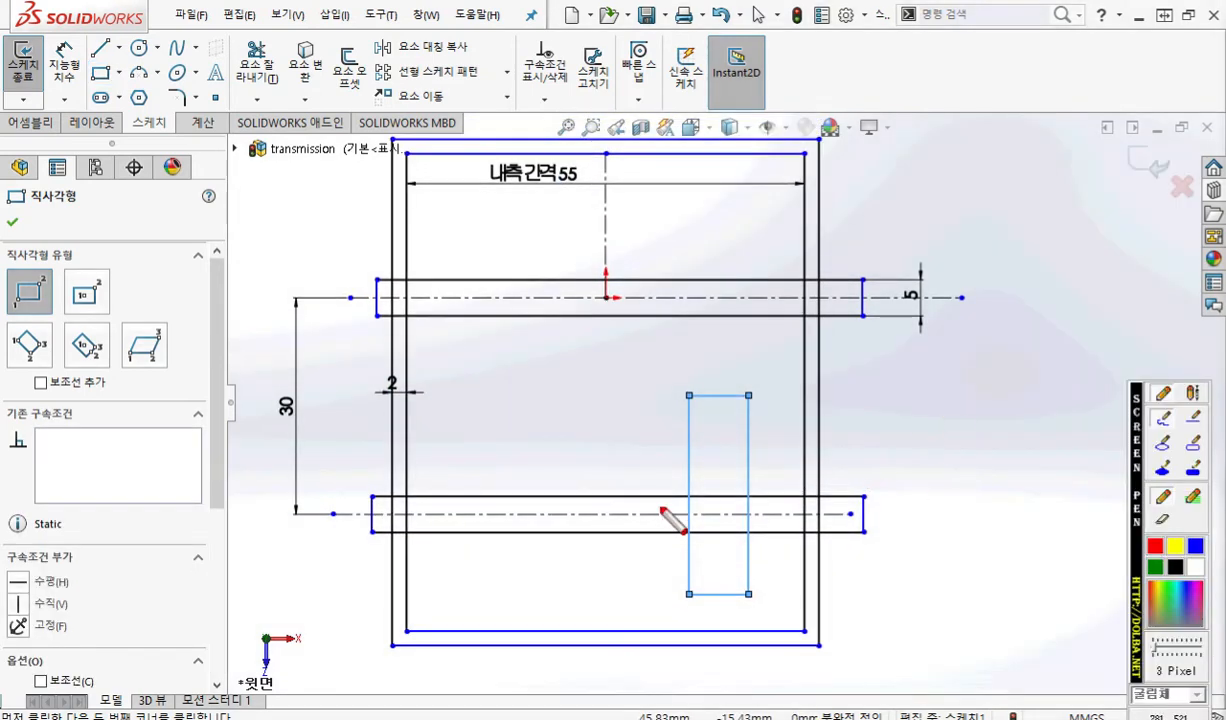
drag(594, 514, 993, 516)
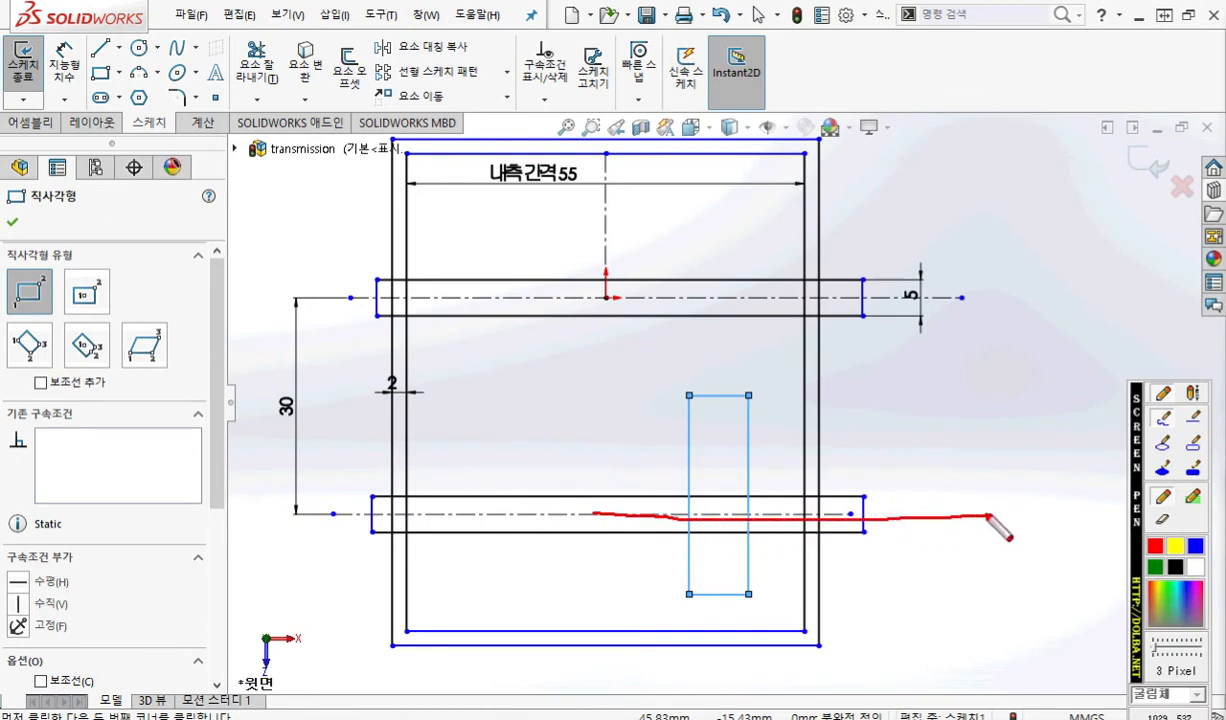
drag(681, 367, 669, 395)
drag(757, 598, 765, 604)
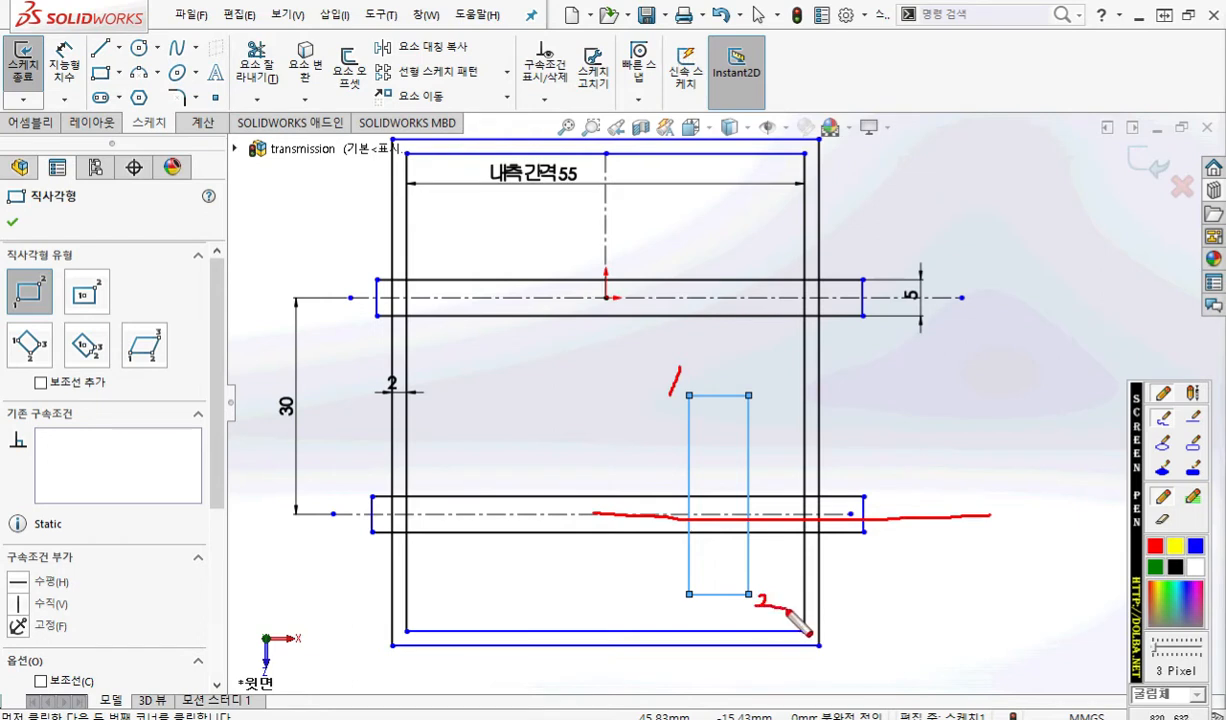
key(Escape)
drag(918, 485, 928, 452)
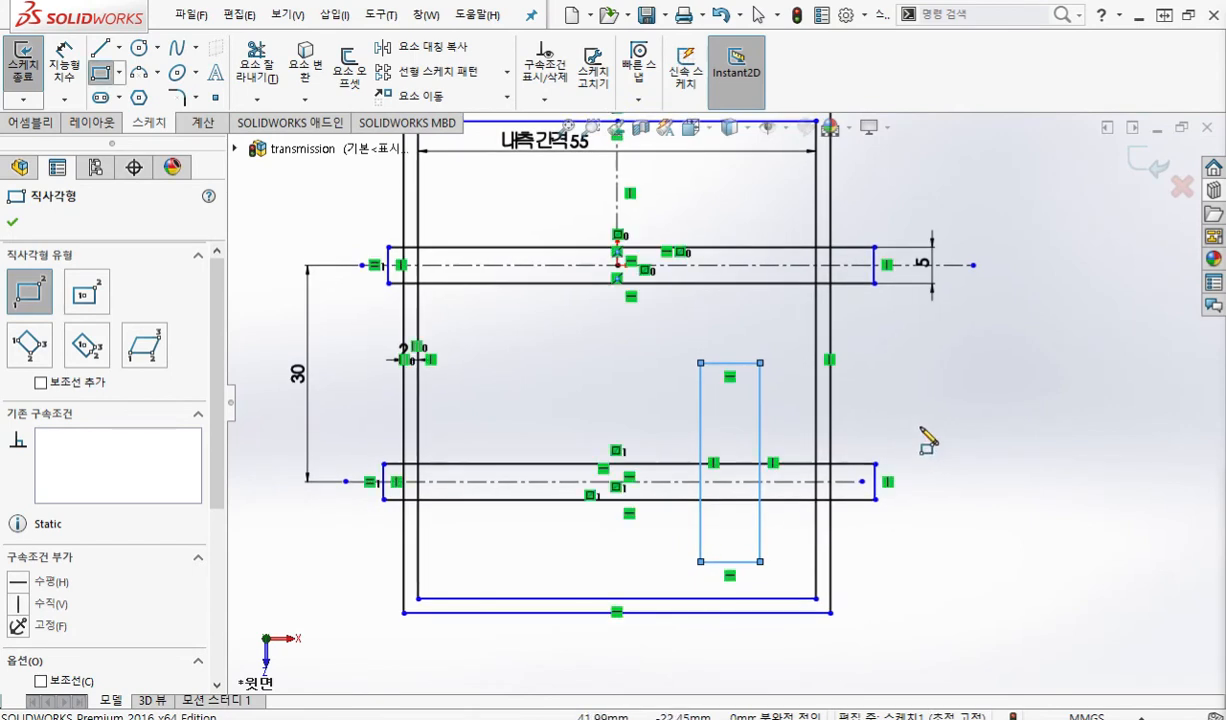
With the rectangle's two horizontal edges selected, mark them and the lower shaft's centerline in red and draw the symmetric-relation symbol.
key(Escape)
click(728, 363)
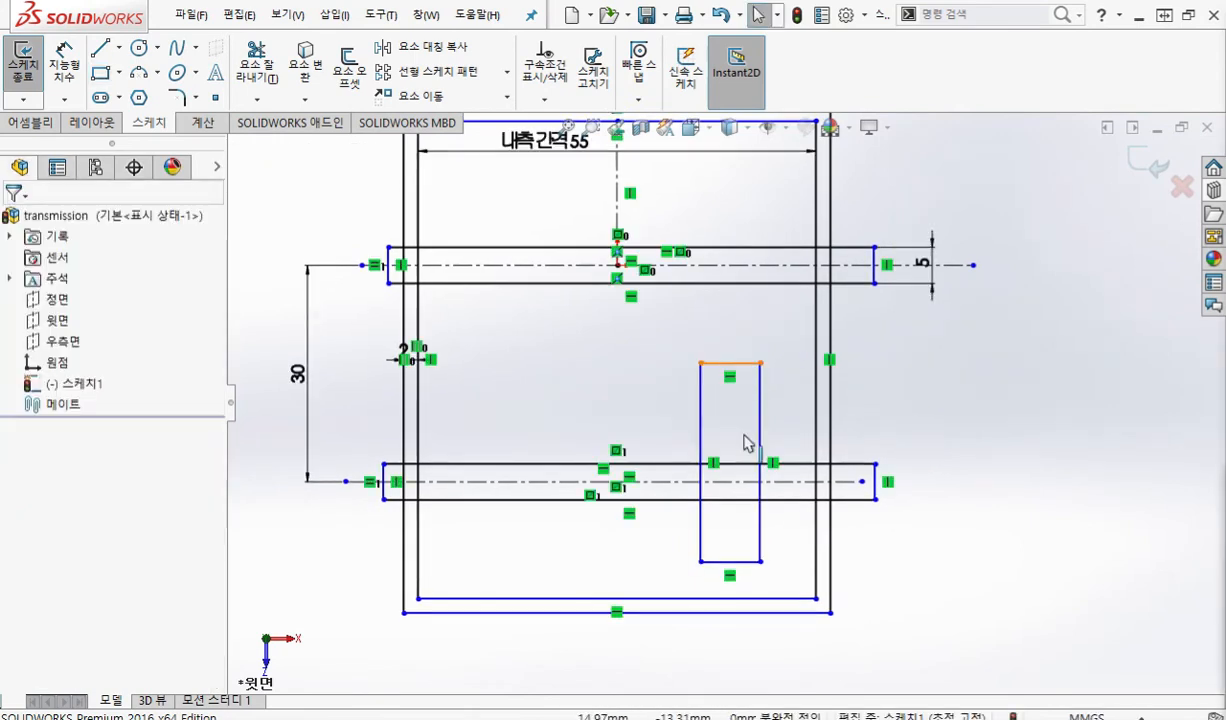
ctrl+click(643, 481)
drag(688, 366, 767, 368)
drag(688, 562, 755, 566)
drag(476, 480, 956, 480)
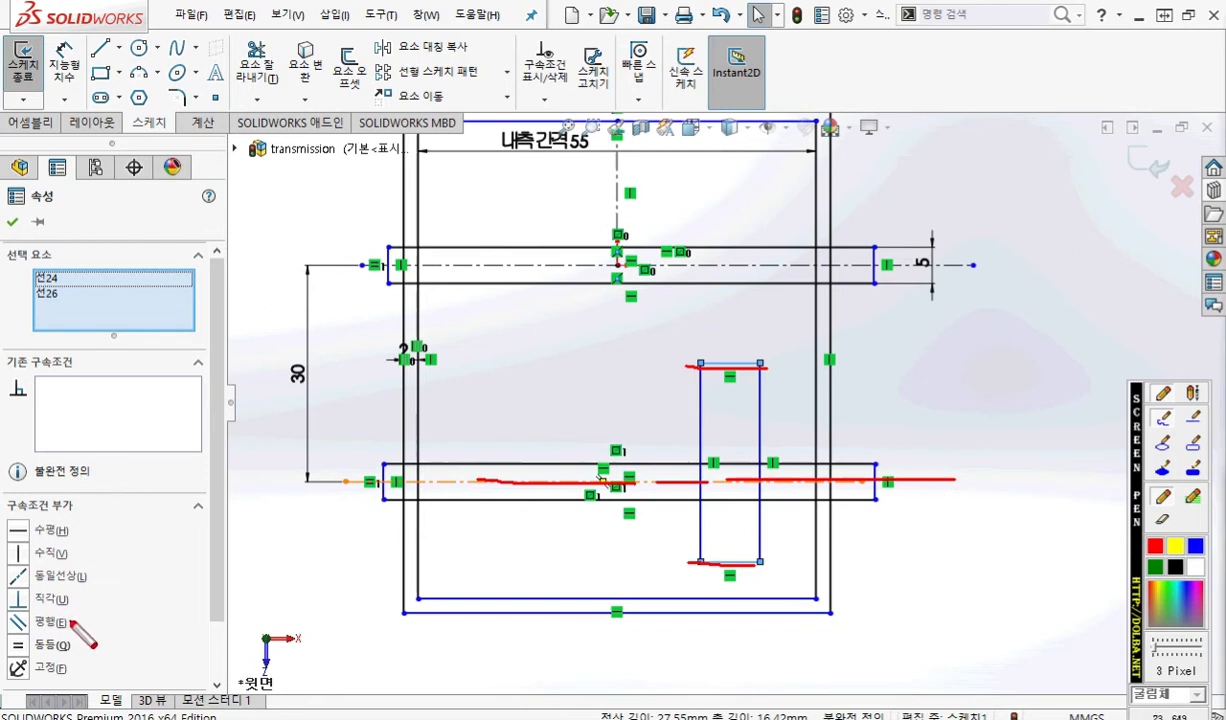
drag(957, 359, 901, 418)
mouse_move(913, 371)
mouse_down()
mouse_move(912, 404)
mouse_move(943, 378)
mouse_up()
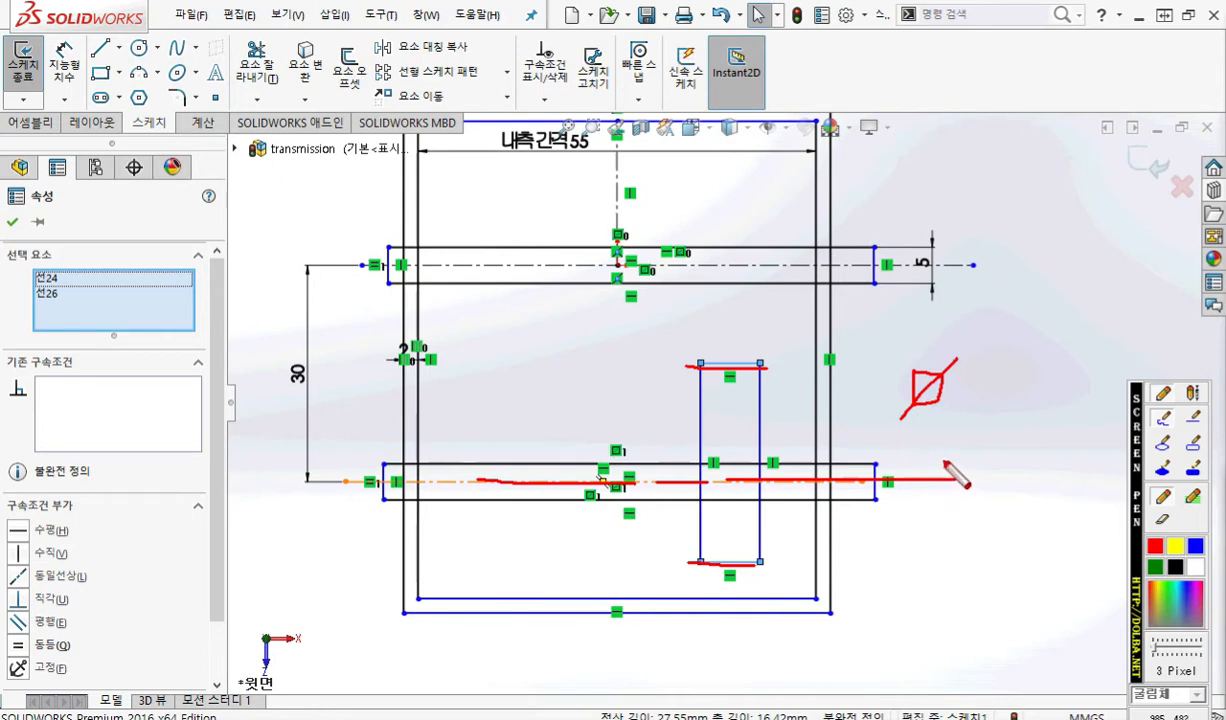
Clear the red markings and make the gear rectangle's two horizontal edges symmetric about the lower shaft's centerline.
key(Escape)
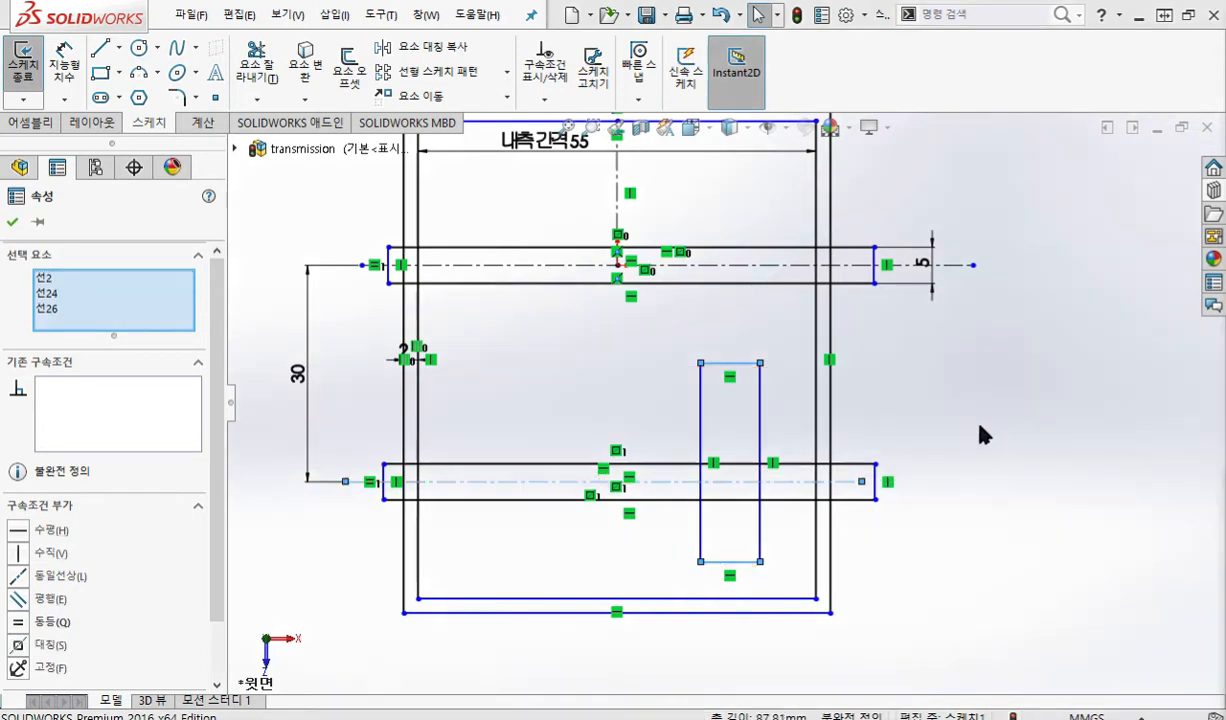
key(Escape)
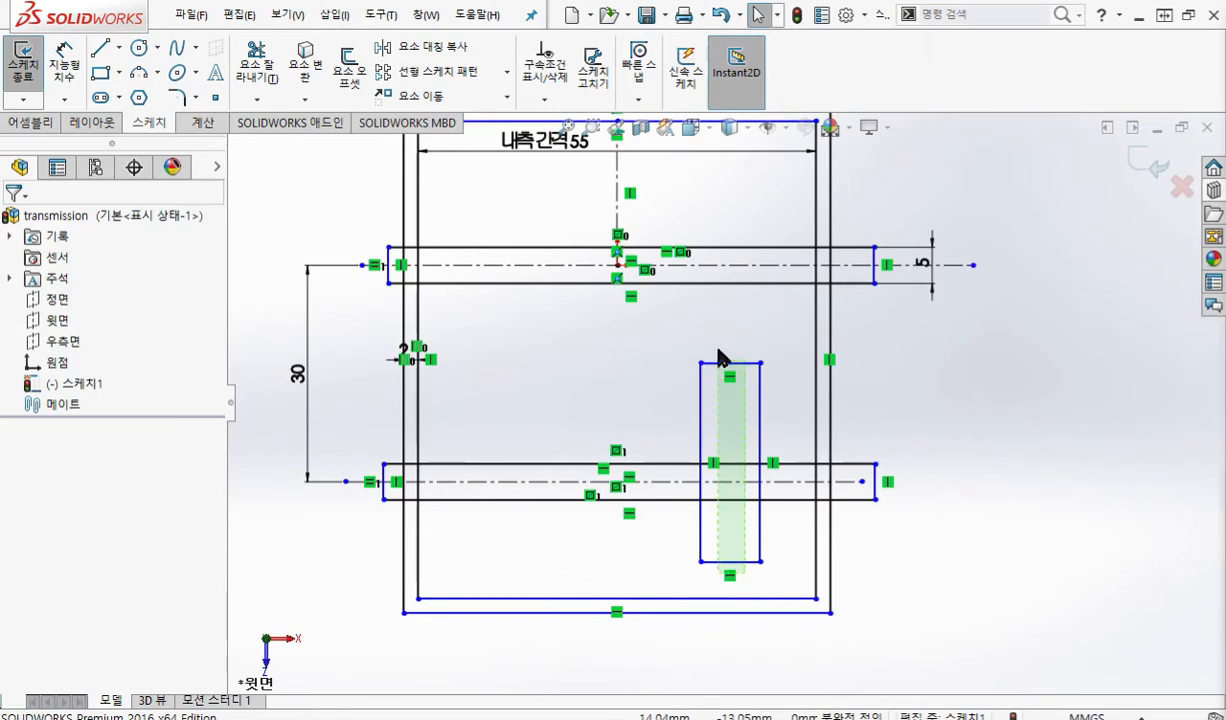
ctrl+click(738, 483)
ctrl+click(744, 364)
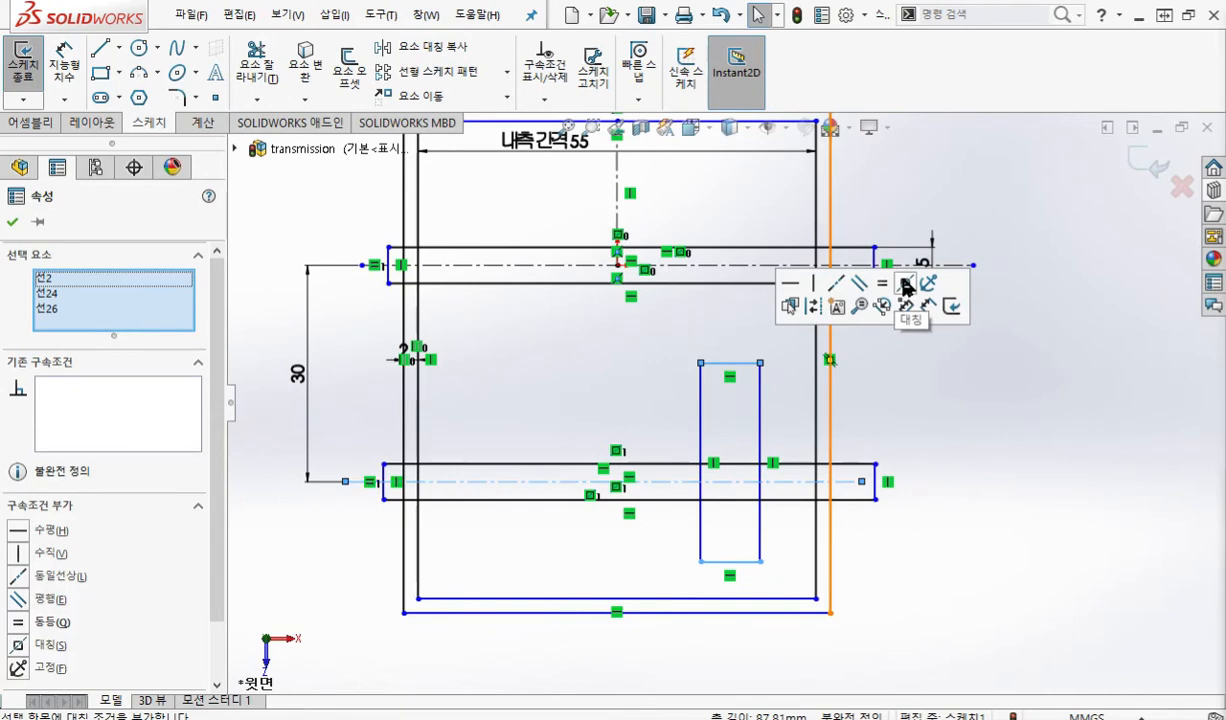
click(906, 287)
click(967, 488)
Write the numbers 20 and 44 in red in the empty area beside the housing.
ctrl+middle_drag(952, 437, 816, 422)
scroll(783, 456, down, 2)
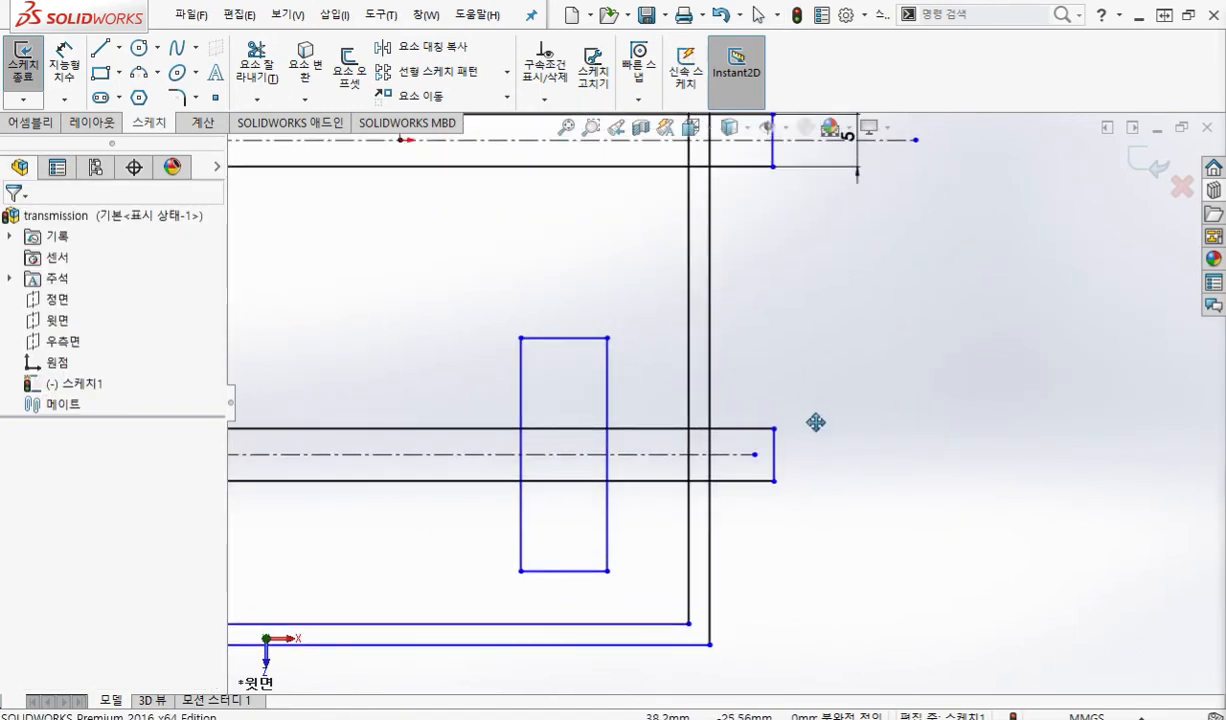
key(ctrl+F1)
mouse_move(812, 253)
mouse_down()
mouse_move(836, 252)
mouse_move(855, 283)
mouse_move(889, 245)
mouse_up()
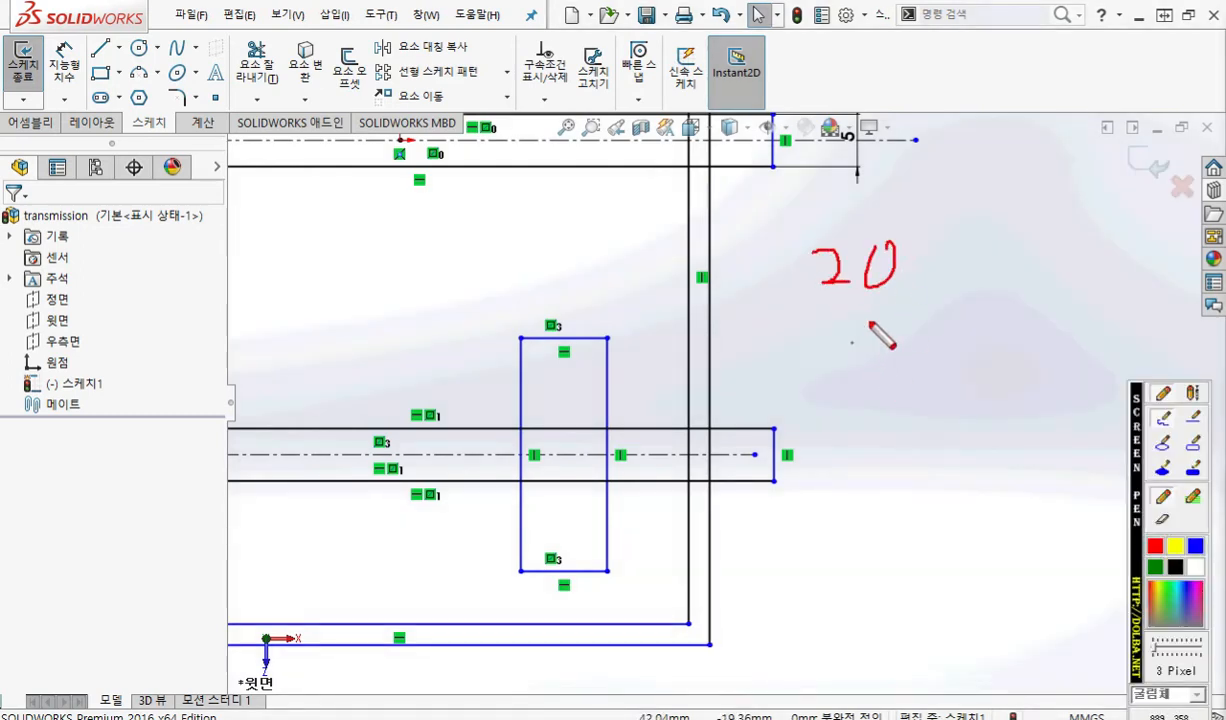
mouse_move(829, 336)
mouse_down()
mouse_move(829, 370)
mouse_move(905, 366)
mouse_up()
mouse_move(845, 335)
mouse_down()
mouse_move(846, 347)
mouse_move(858, 324)
mouse_up()
mouse_move(882, 328)
mouse_down()
mouse_move(918, 366)
mouse_move(894, 418)
mouse_up()
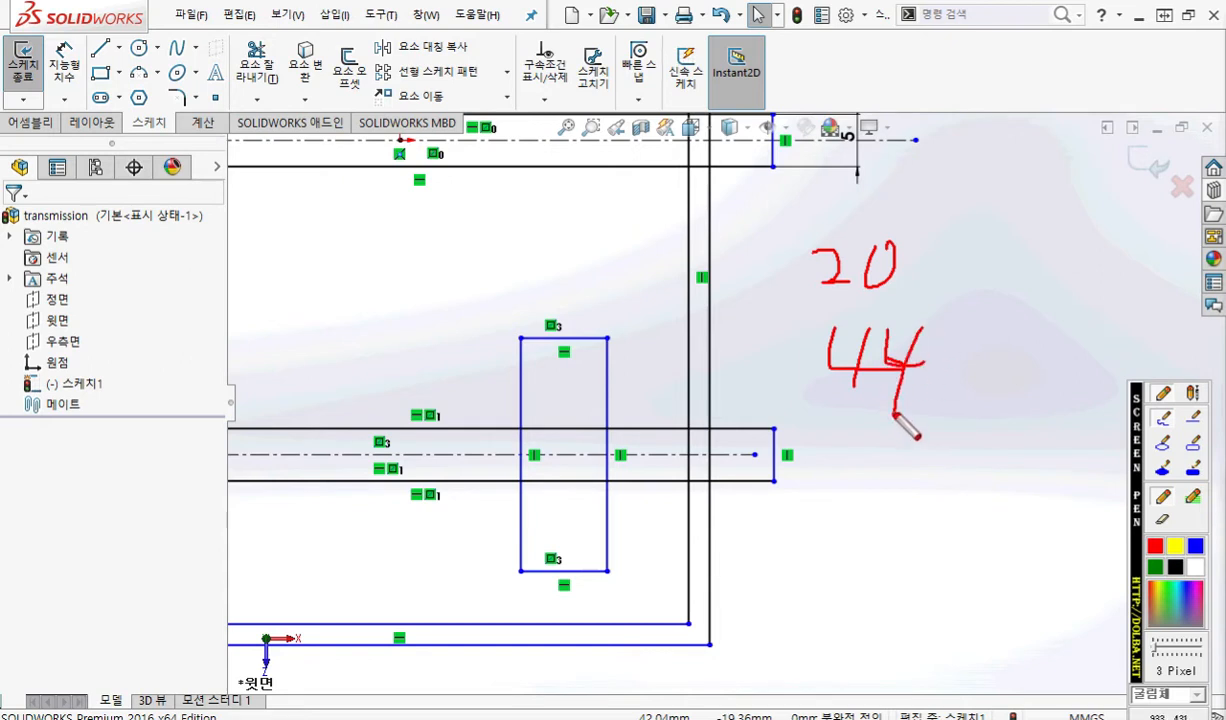
Mark the gear rectangle's height with red extension lines, a double arrow and the number 44, then clear the markings.
drag(541, 334, 755, 334)
drag(576, 569, 780, 567)
mouse_move(662, 340)
mouse_down()
mouse_move(667, 558)
mouse_move(683, 530)
mouse_move(633, 374)
mouse_move(681, 380)
mouse_up()
mouse_move(624, 415)
mouse_down()
mouse_move(640, 448)
mouse_move(630, 475)
mouse_move(665, 450)
mouse_up()
drag(657, 428, 655, 480)
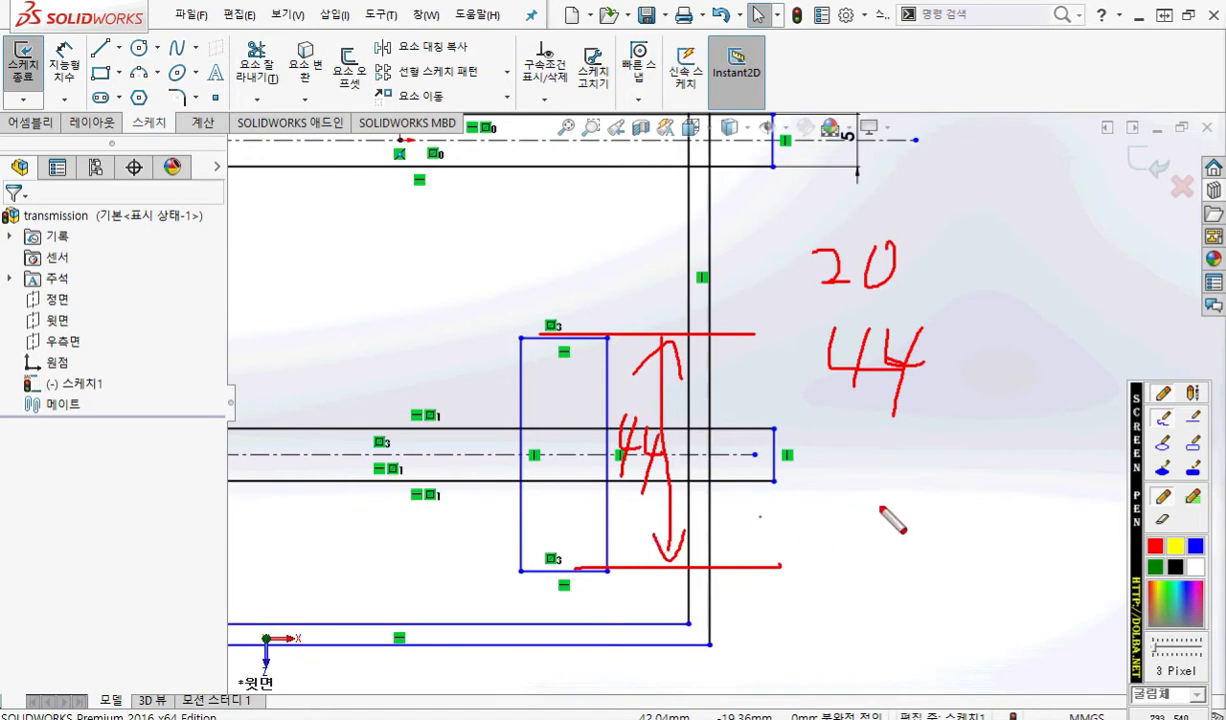
key(Escape)
Dimension the gear rectangle's height between its two horizontal edges as 44 mm.
right_click(904, 340)
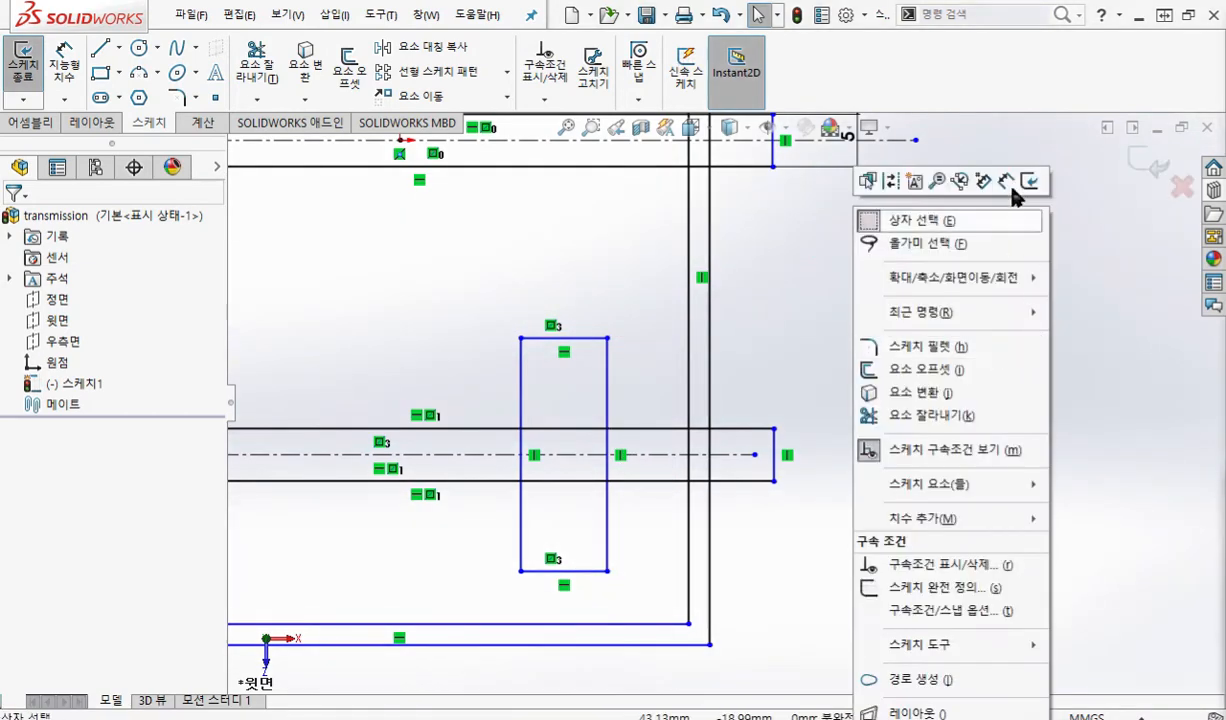
click(1006, 181)
click(583, 339)
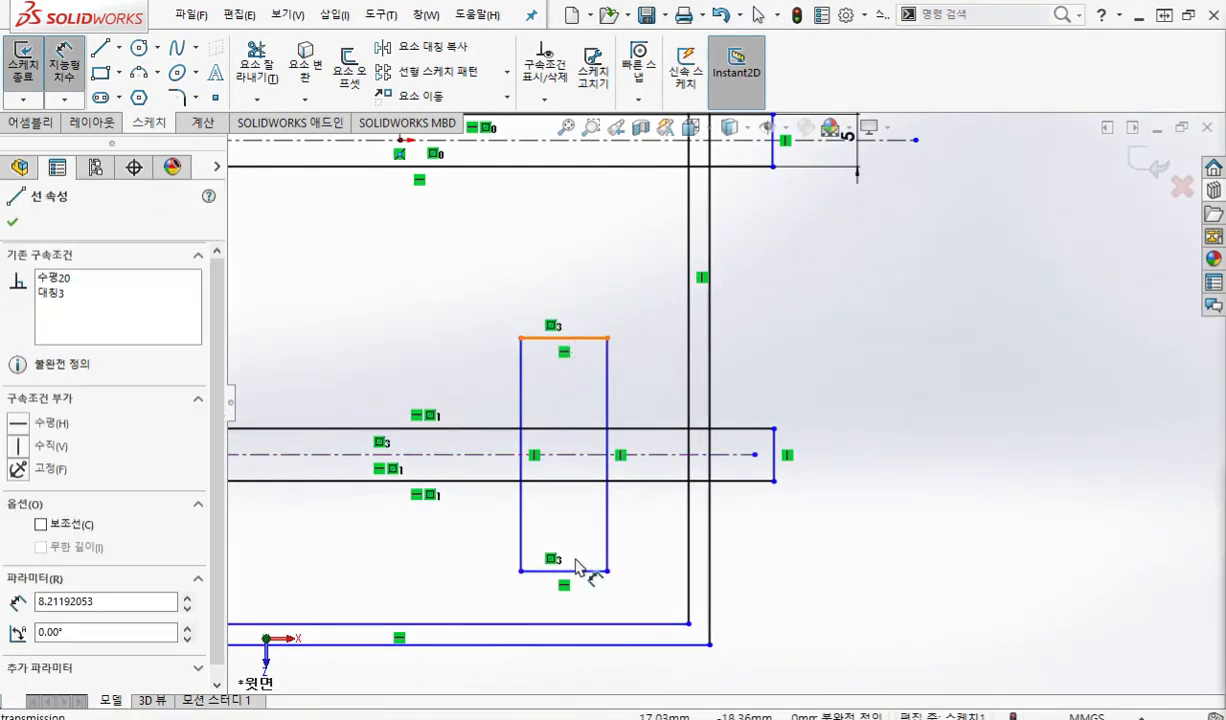
click(577, 570)
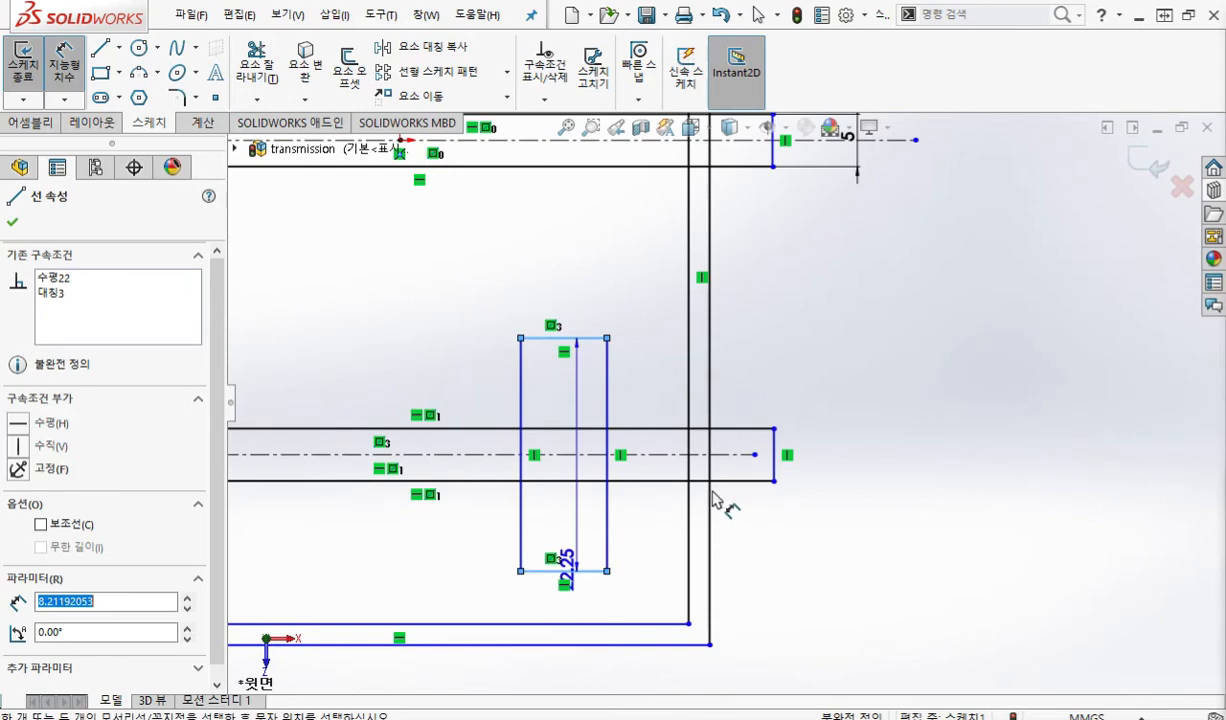
click(672, 528)
text(44)
key(Return)
click(861, 399)
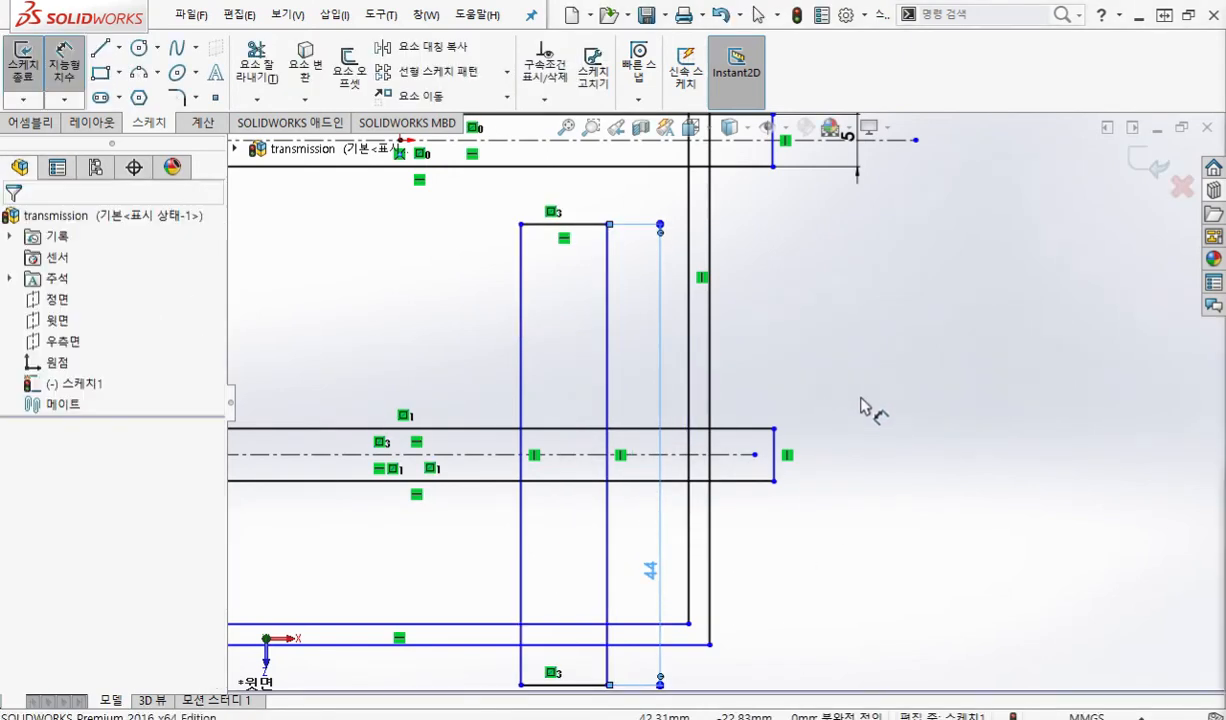
Trace the housing's lower inner and outer edges in red, then clear the markings.
scroll(861, 400, up, 2)
mouse_move(870, 420)
ctrl+middle_down()
mouse_move(898, 432)
mouse_move(904, 453)
ctrl+middle_up()
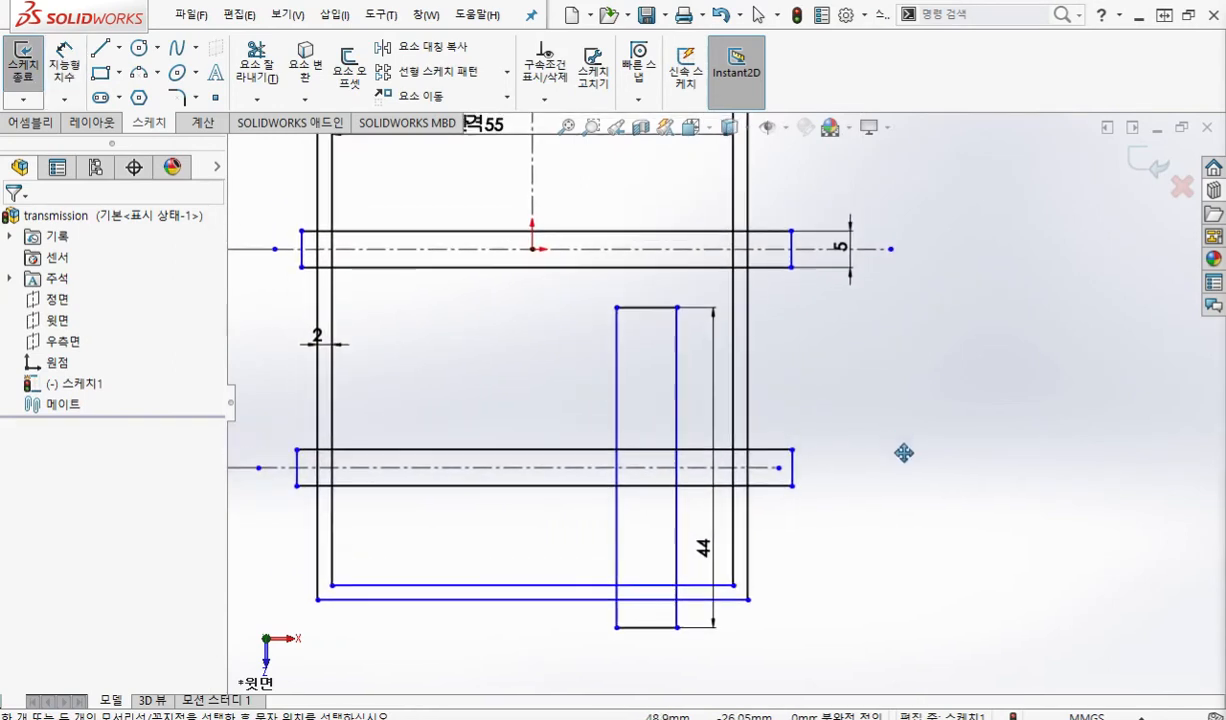
key(F12)
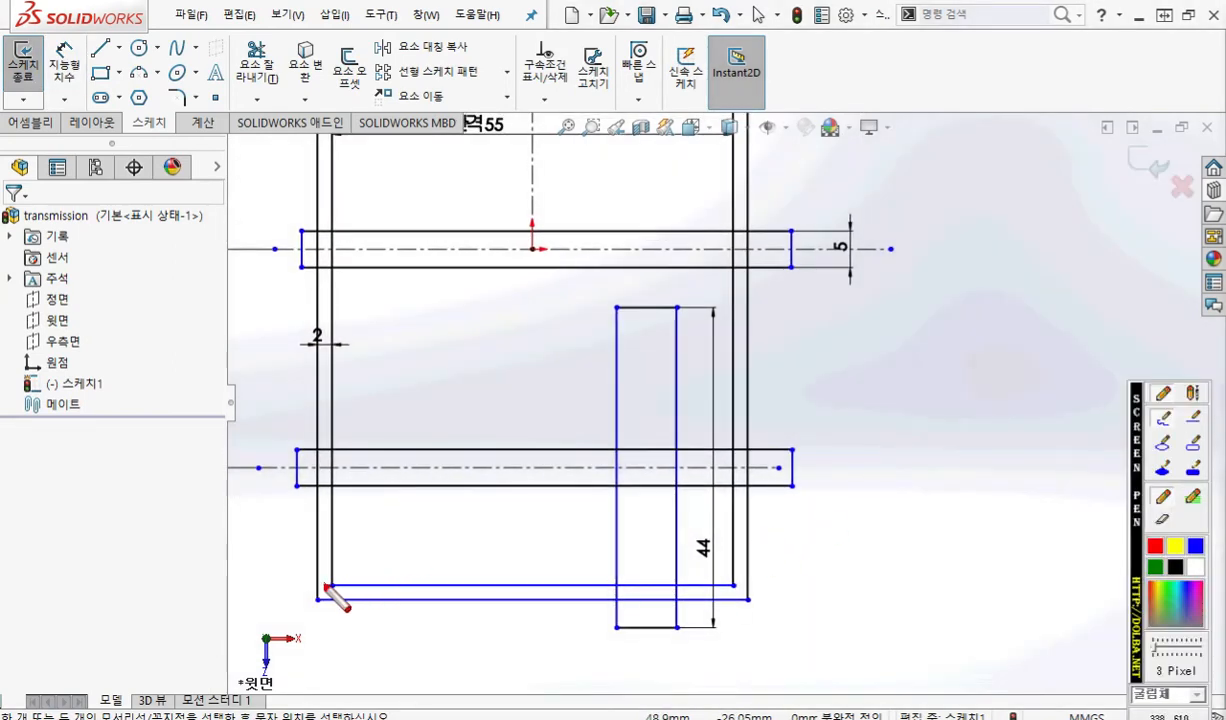
drag(334, 586, 723, 581)
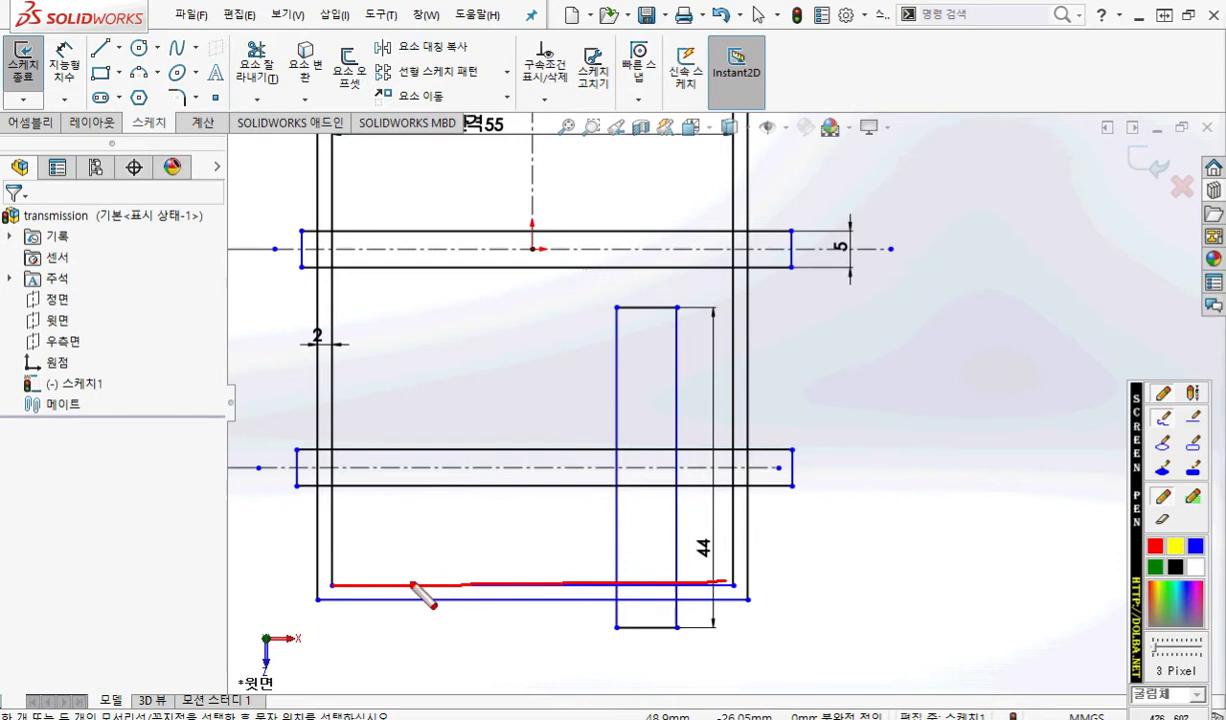
drag(316, 604, 756, 603)
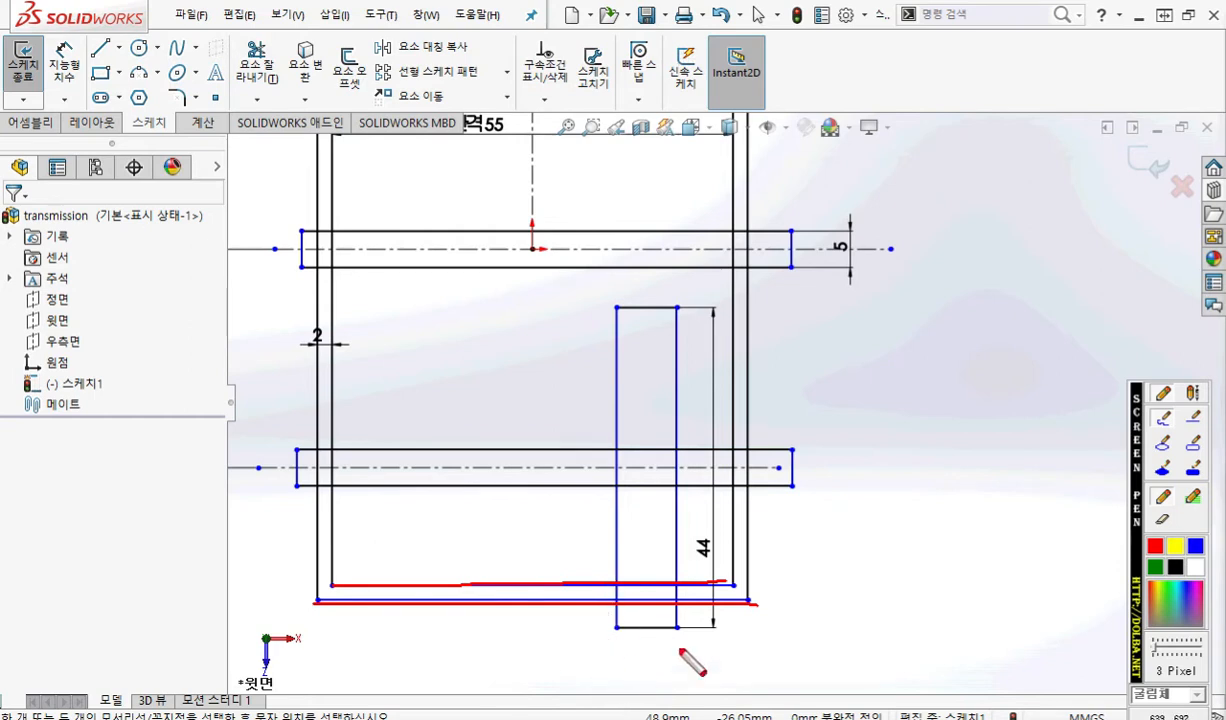
key(Escape)
Stretch the housing's lower edges down past the gear rectangle, to about 26 mm between the lower shaft's centerline and the inner edge.
ctrl+middle_drag(825, 569, 852, 540)
right_click(912, 490)
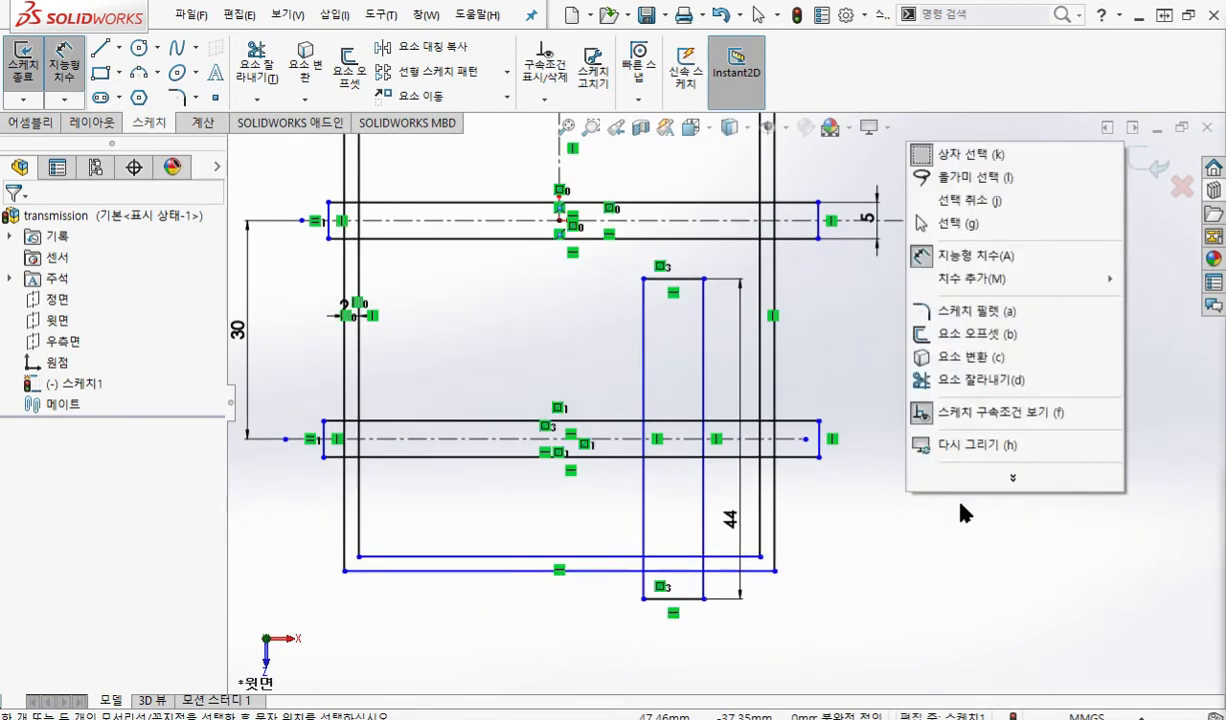
click(983, 223)
mouse_move(607, 558)
mouse_down()
mouse_move(604, 678)
mouse_move(619, 622)
mouse_move(612, 630)
mouse_up()
click(956, 503)
Mark in red the 22 distance from the lower shaft's centerline to the gear's lower edge and the 2 gap to the housing.
key(F9)
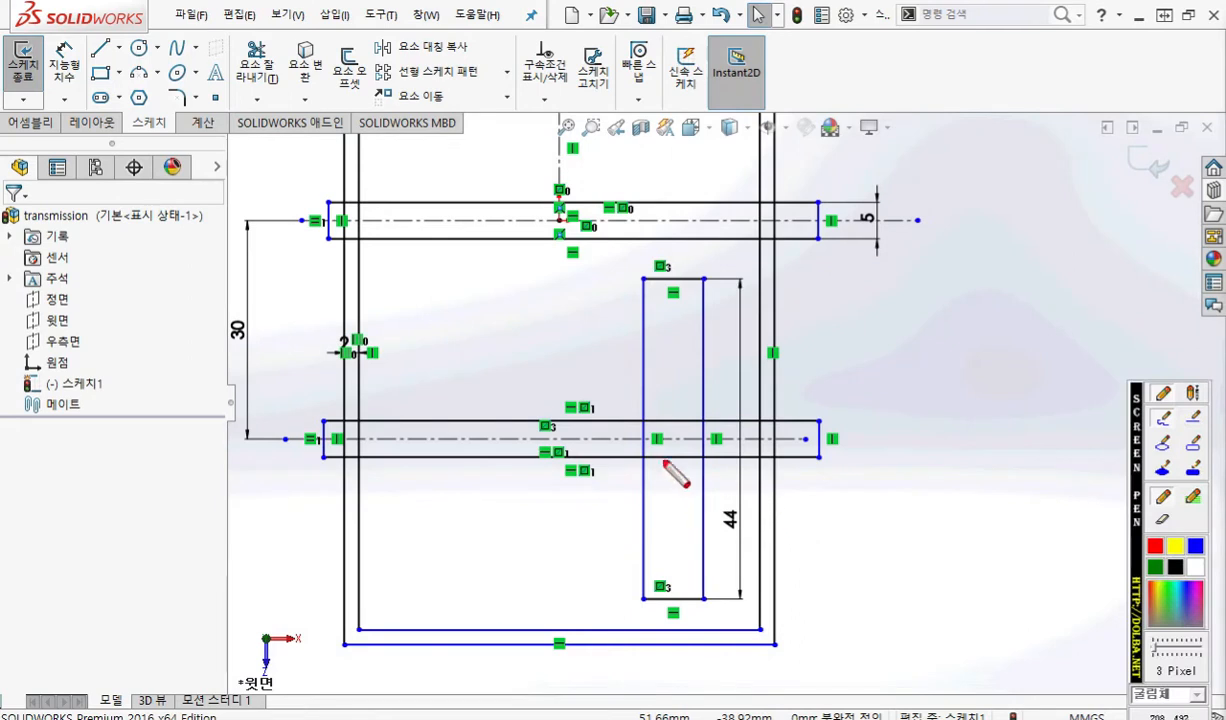
mouse_move(608, 438)
mouse_down()
mouse_move(604, 602)
mouse_move(626, 580)
mouse_up()
drag(548, 516, 563, 537)
drag(594, 521, 611, 538)
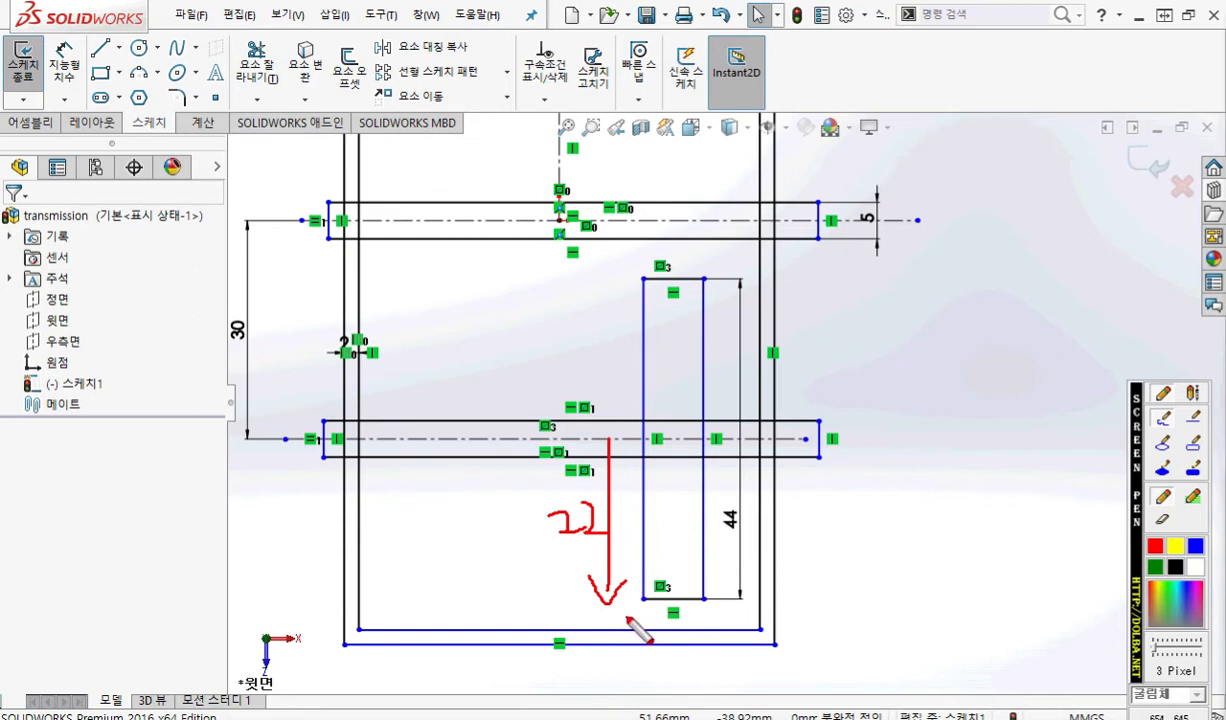
drag(666, 600, 673, 609)
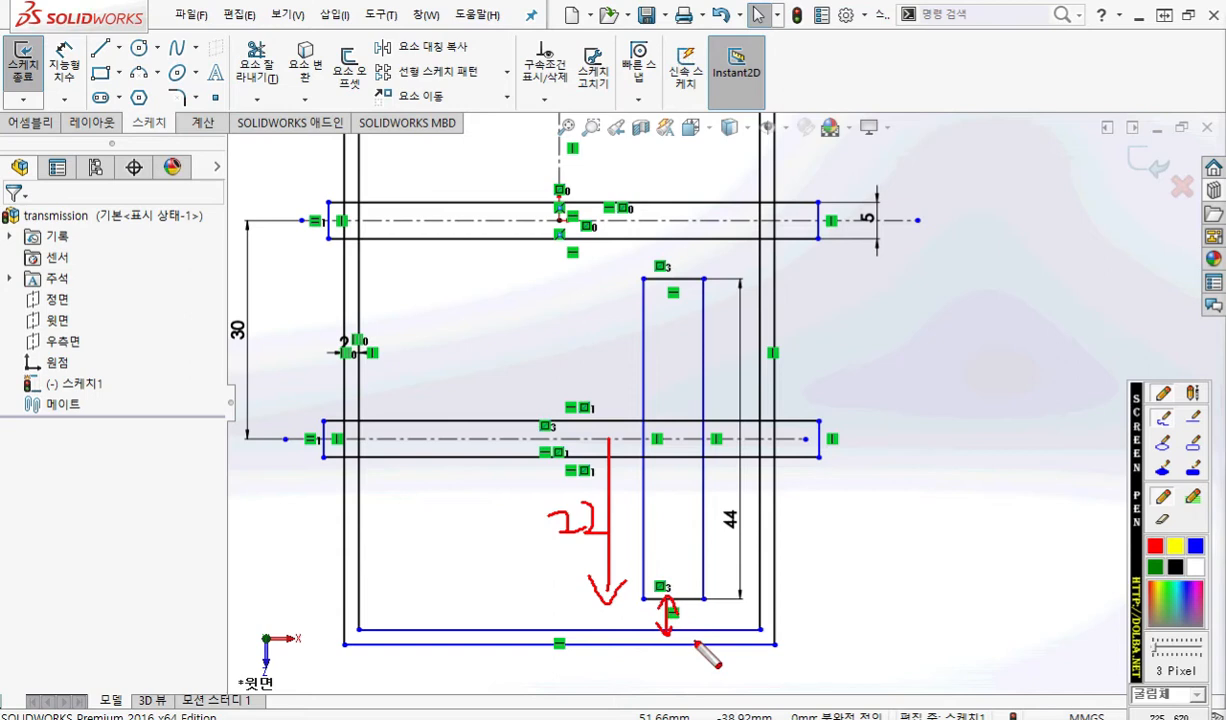
drag(683, 608, 699, 624)
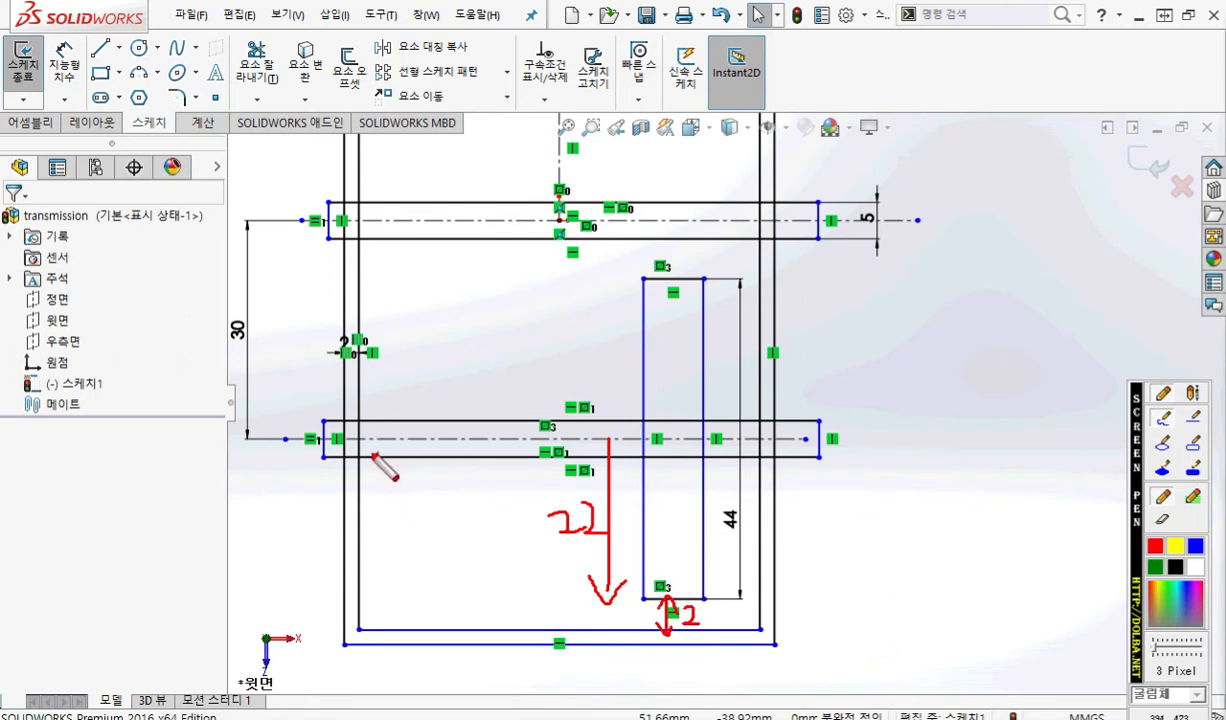
Mark in red the distance of 24 from the lower shaft's centerline to the housing's lower inner edge, then clear all markings.
mouse_move(296, 440)
mouse_down()
mouse_move(300, 632)
mouse_move(277, 607)
mouse_move(322, 625)
mouse_up()
drag(260, 651, 373, 646)
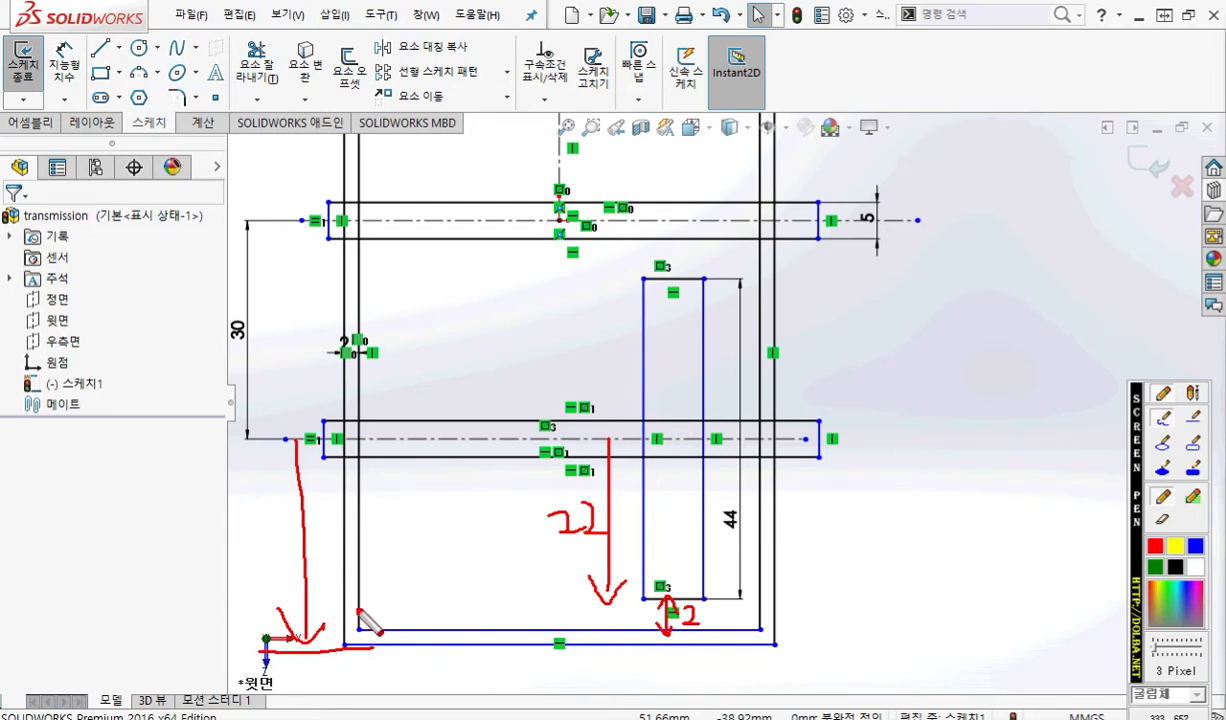
drag(278, 638, 410, 632)
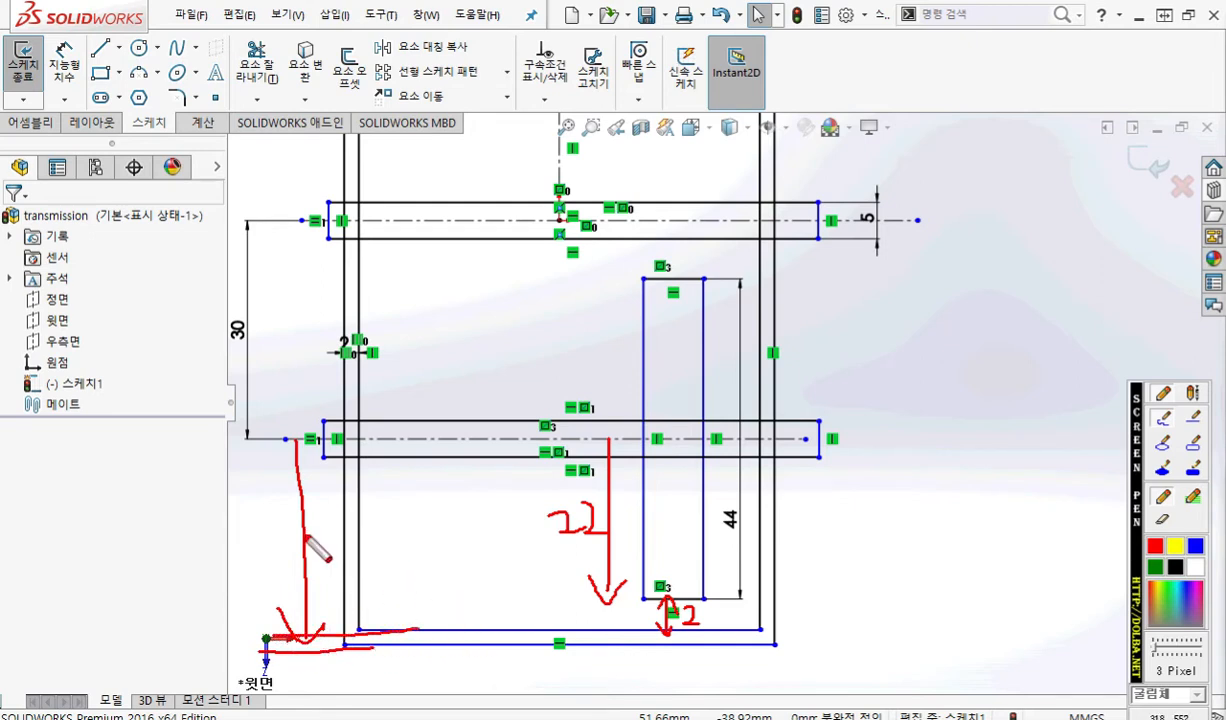
drag(245, 512, 270, 546)
mouse_move(286, 500)
mouse_down()
mouse_move(300, 540)
mouse_move(292, 558)
mouse_up()
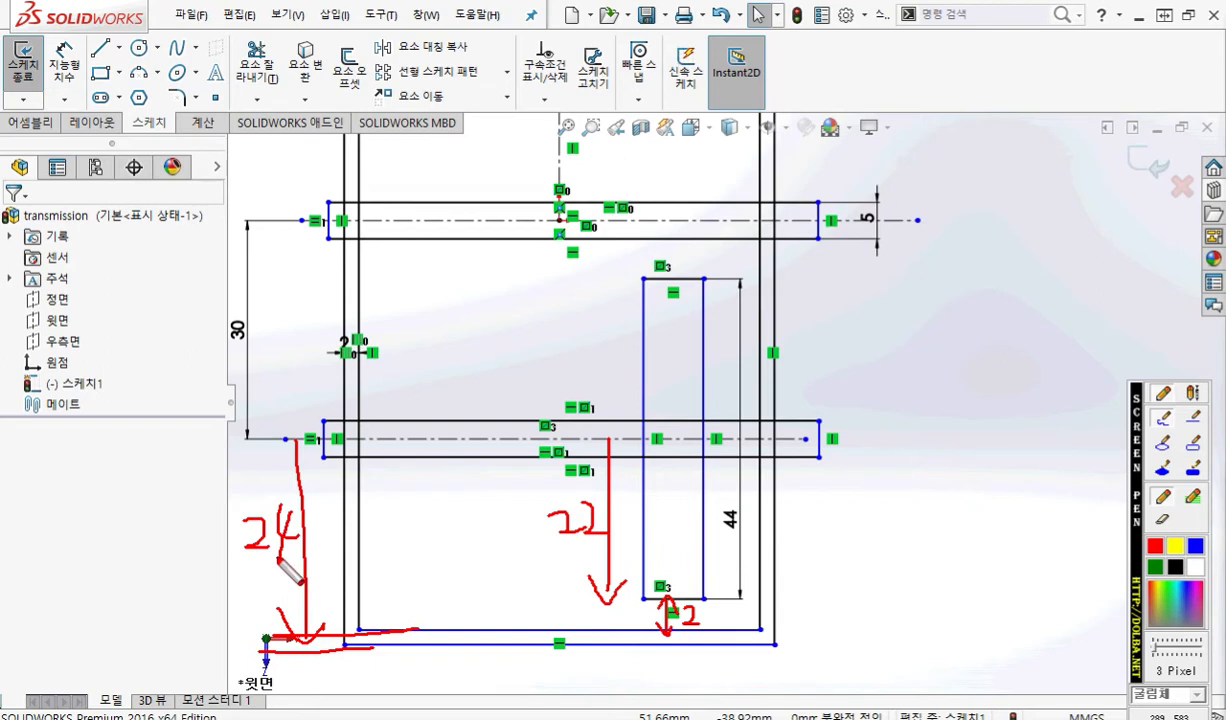
key(Escape)
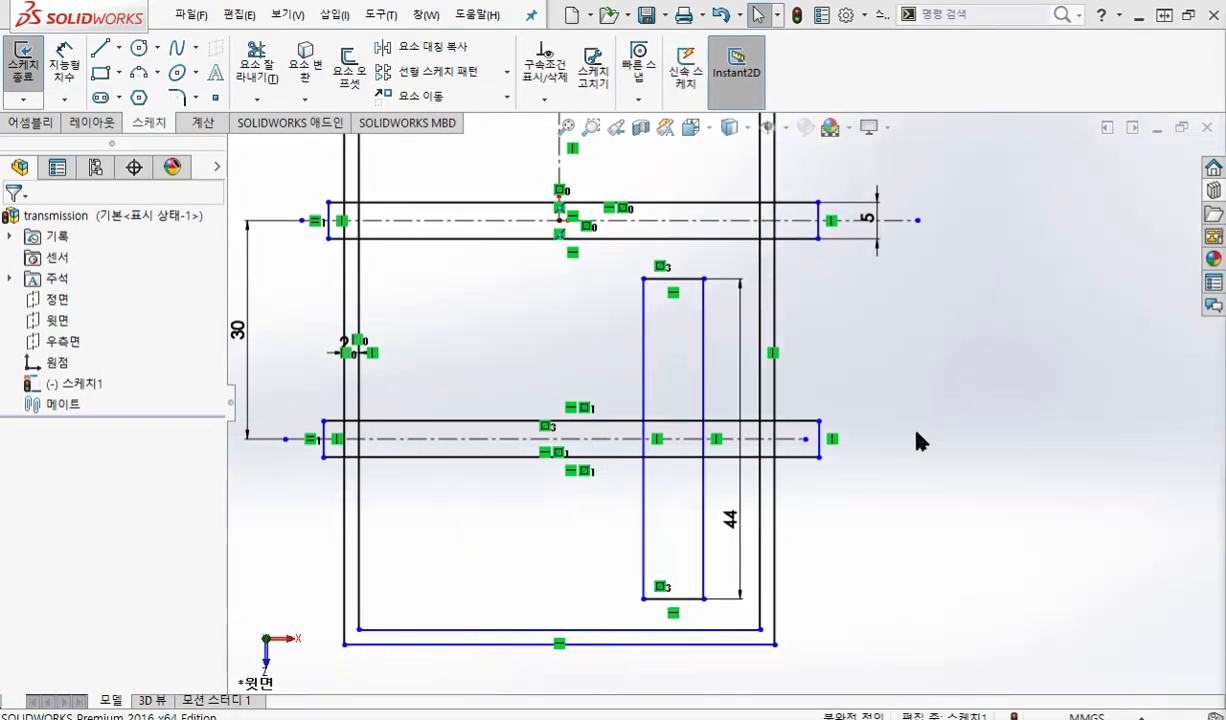
Dimension the distance from the lower shaft's centerline to the housing's lower inner edge as 24 mm.
right_click(888, 372)
key(Escape)
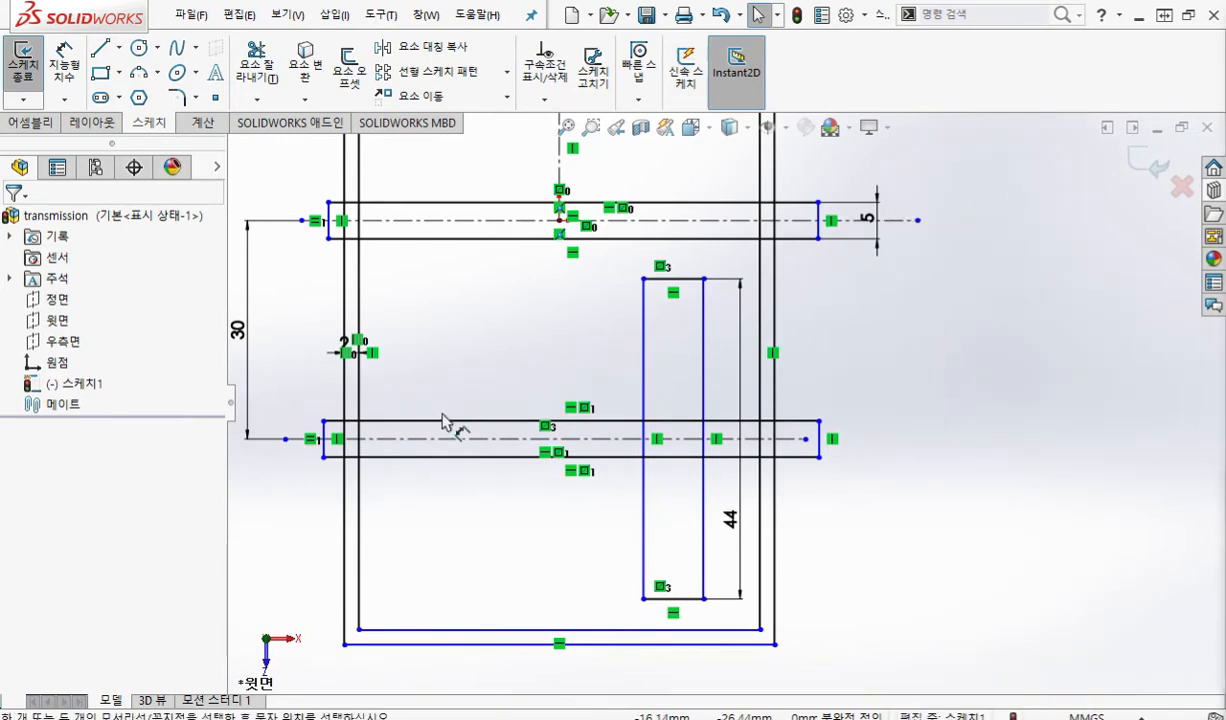
key(d)
click(440, 438)
click(475, 628)
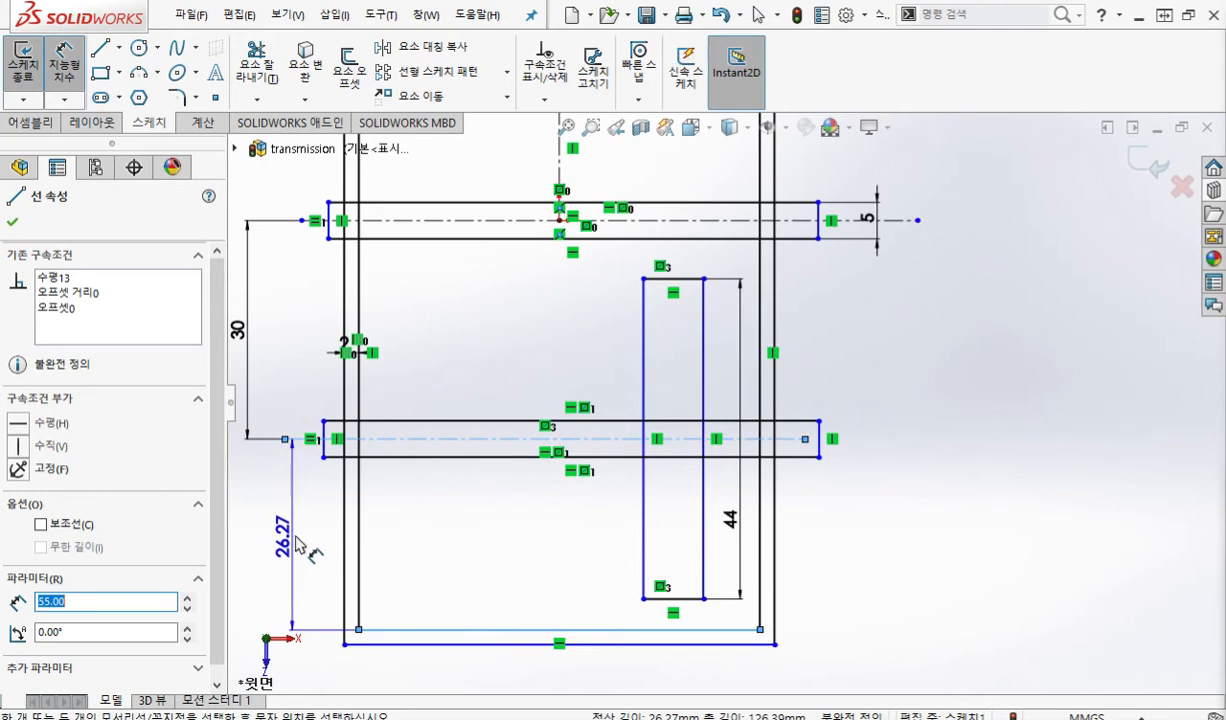
click(298, 540)
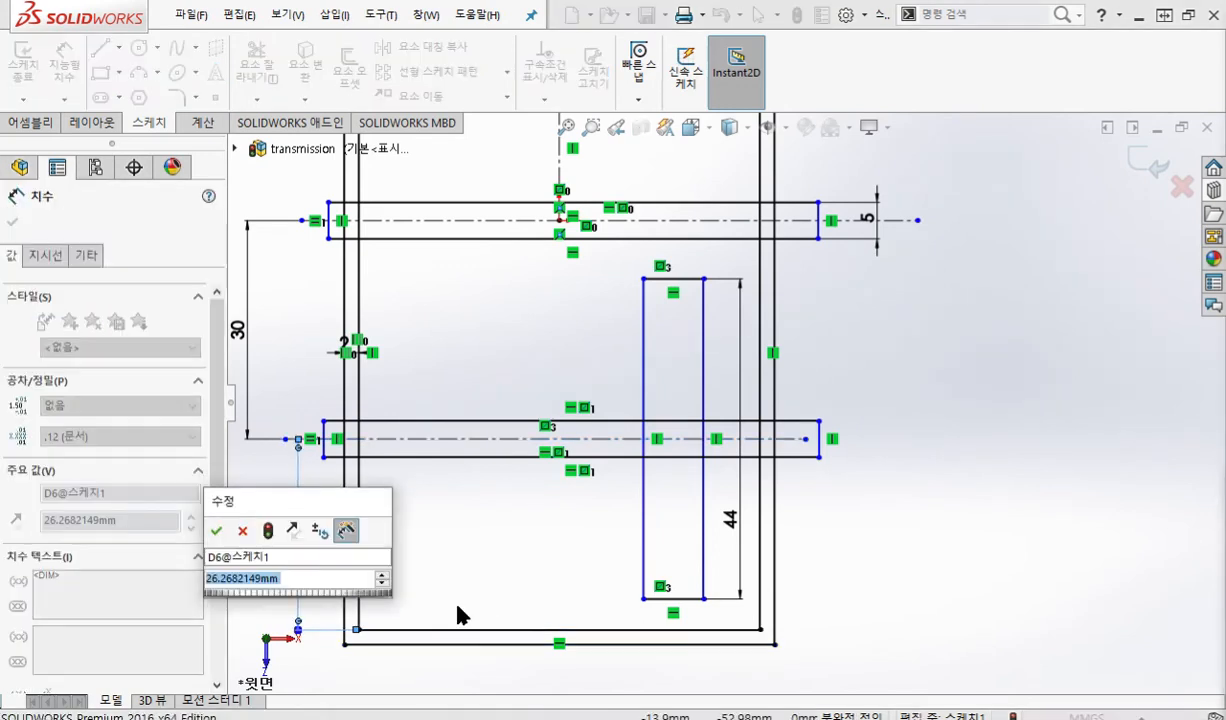
text(44)
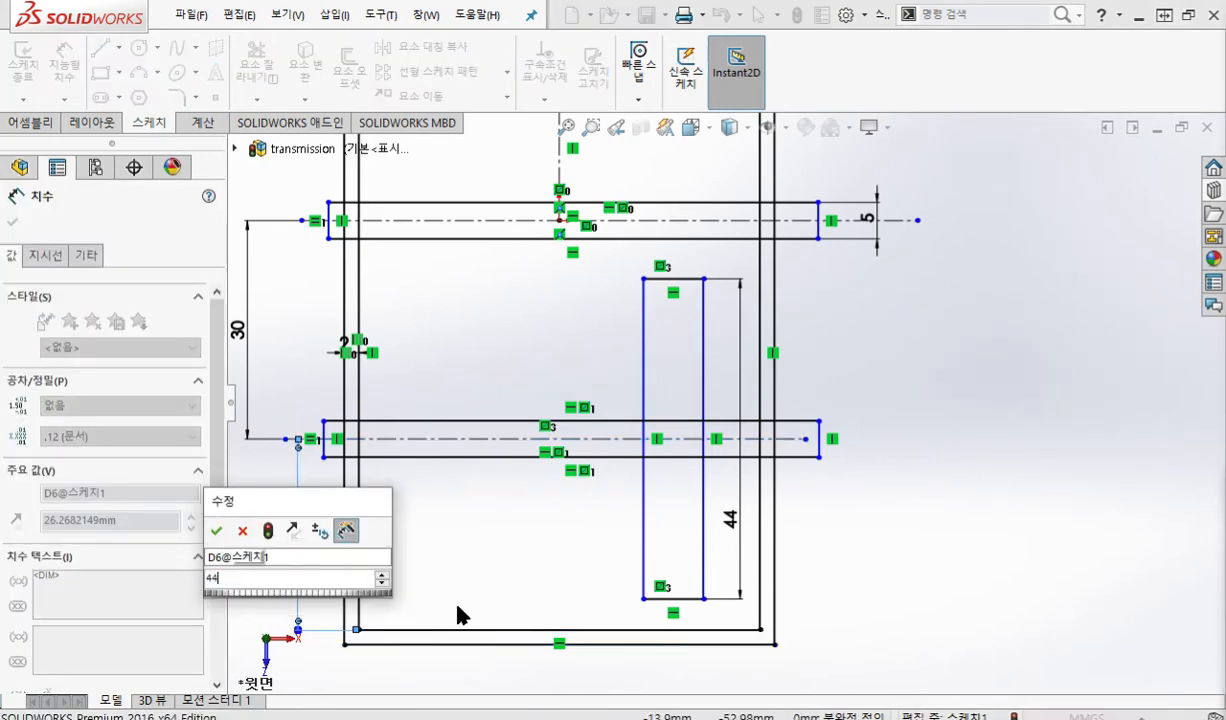
key(Return)
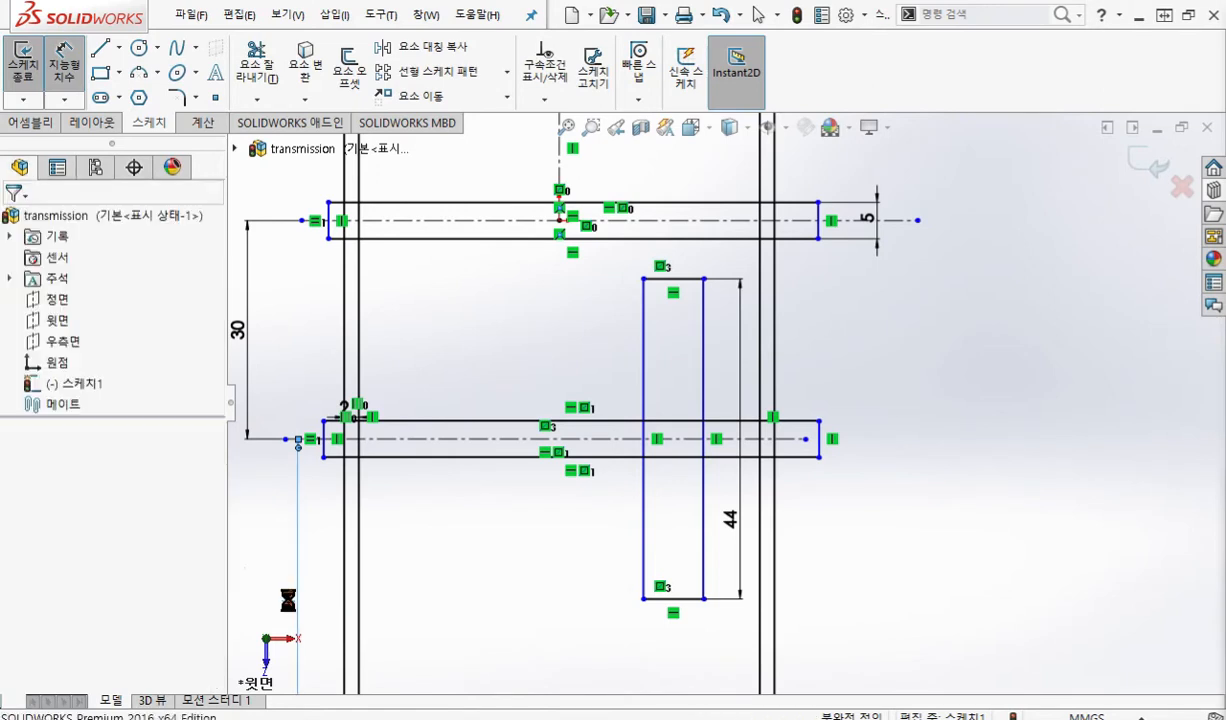
double_click(289, 598)
text(44)
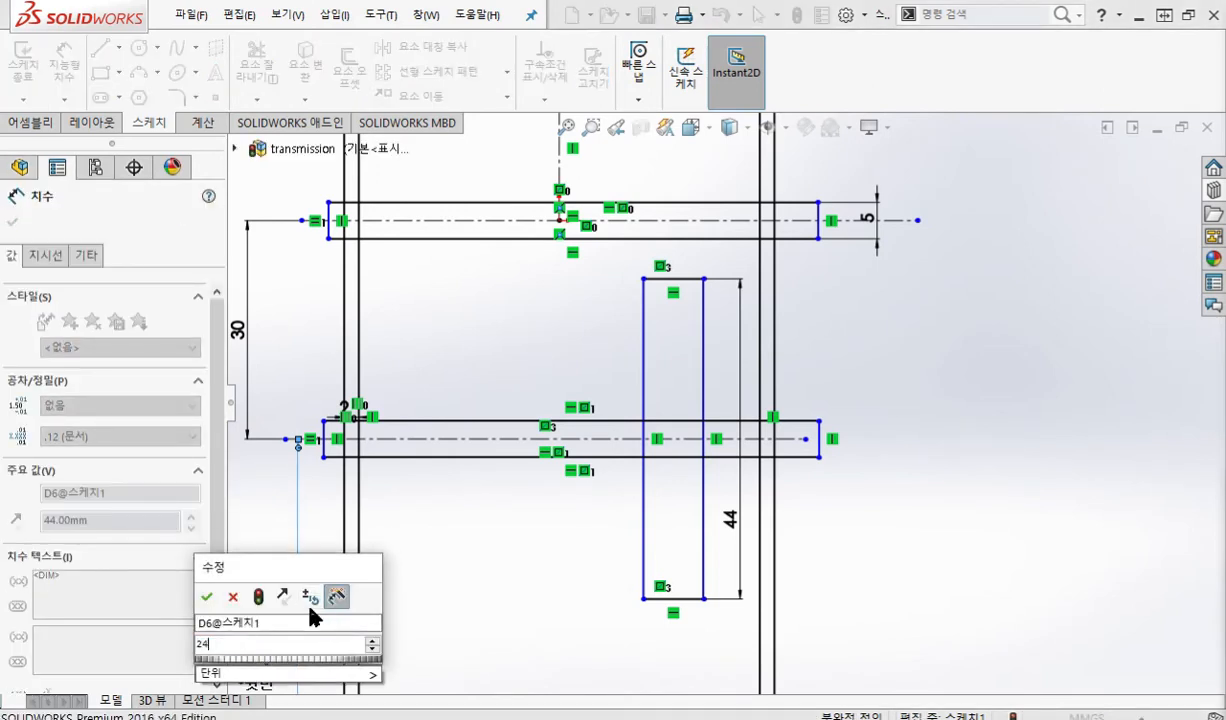
key(Return)
Relocate the 24 mm dimension and the 30 mm shaft spacing dimension to the right side of the housing.
mouse_move(300, 530)
mouse_down()
mouse_move(818, 525)
mouse_move(862, 538)
mouse_up()
click(940, 505)
mouse_move(906, 430)
ctrl+middle_down()
mouse_move(948, 478)
mouse_move(941, 487)
ctrl+middle_up()
click(63, 62)
click(946, 259)
click(905, 478)
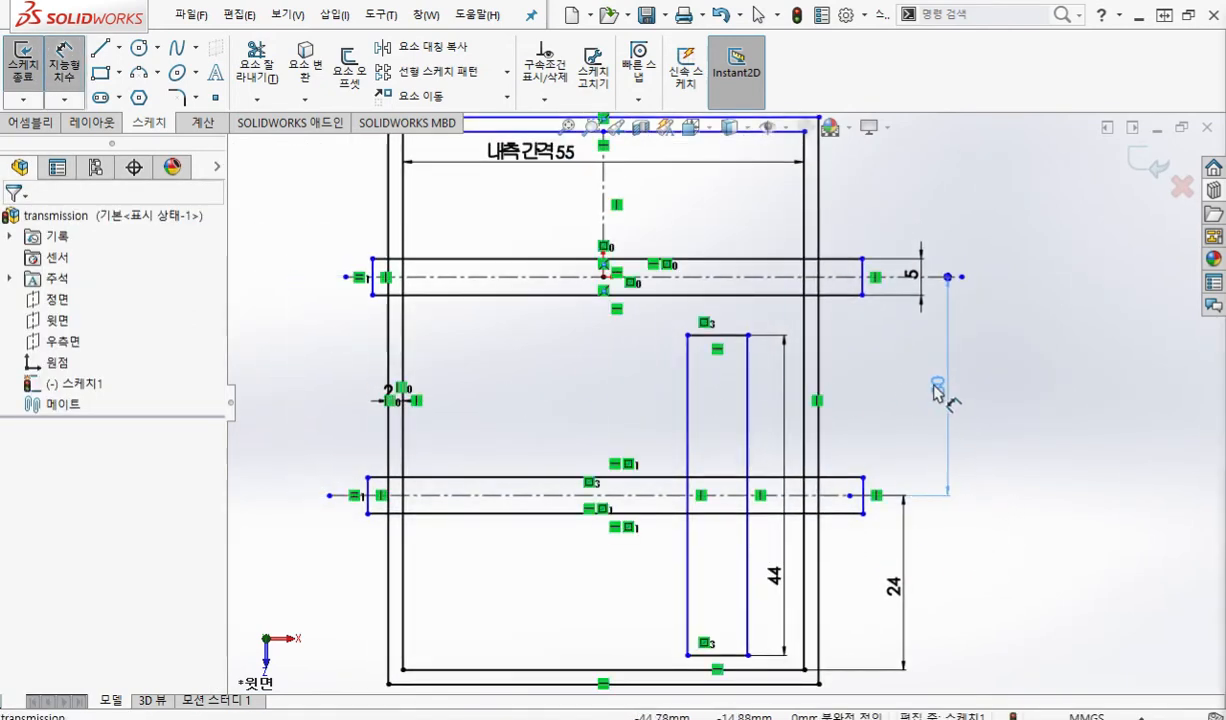
click(905, 404)
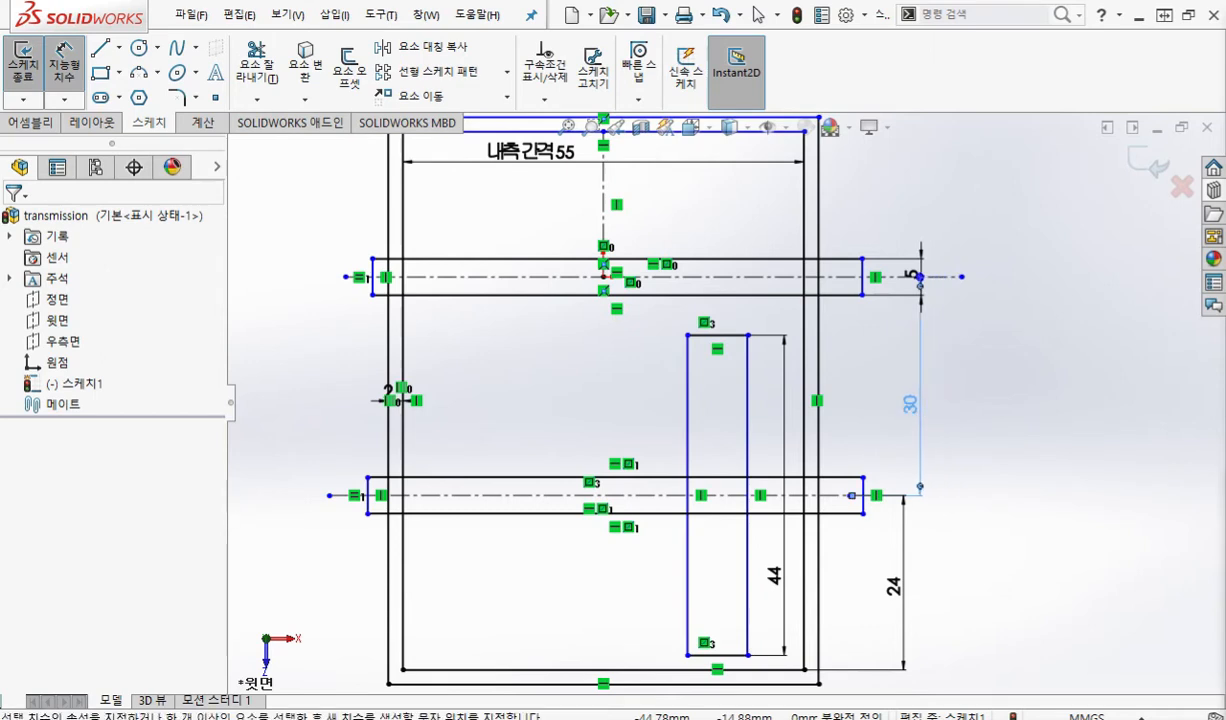
Move the 5 mm shaft dimension outward with its text above the upper shaft, and align the 30 mm dimension with the 24 mm one.
mouse_move(919, 276)
mouse_down()
mouse_move(911, 224)
mouse_move(892, 204)
mouse_move(903, 285)
mouse_up()
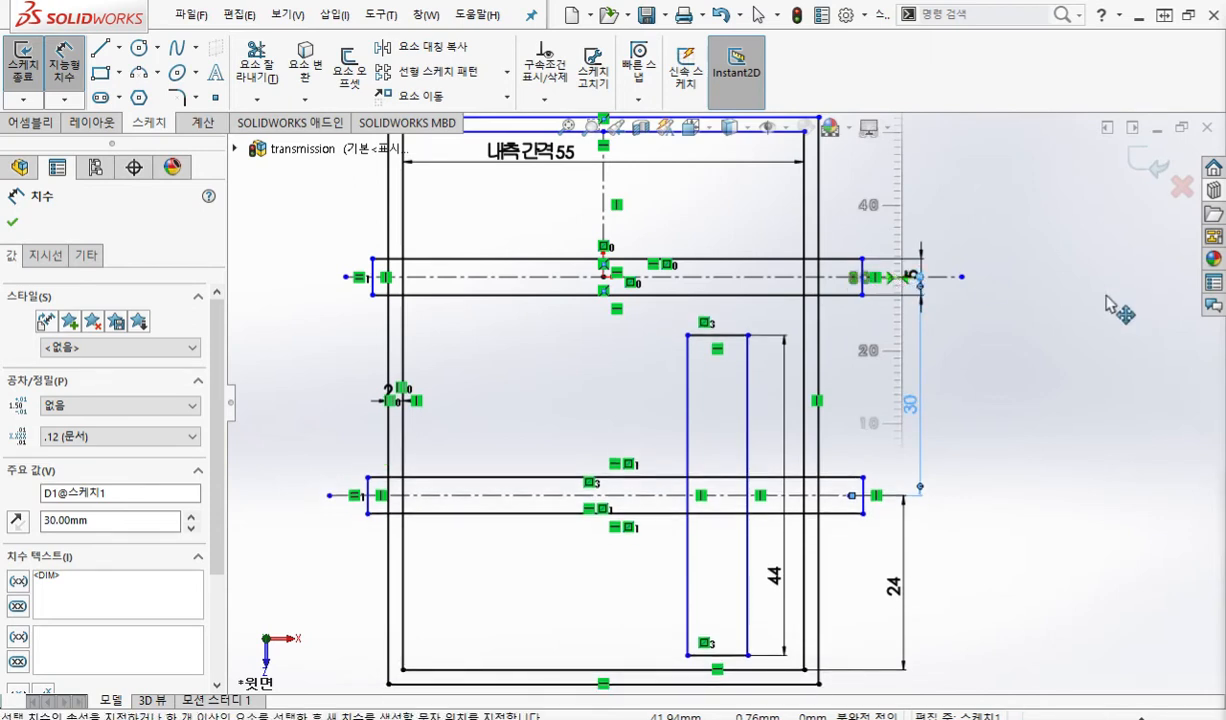
click(951, 226)
drag(939, 274, 943, 213)
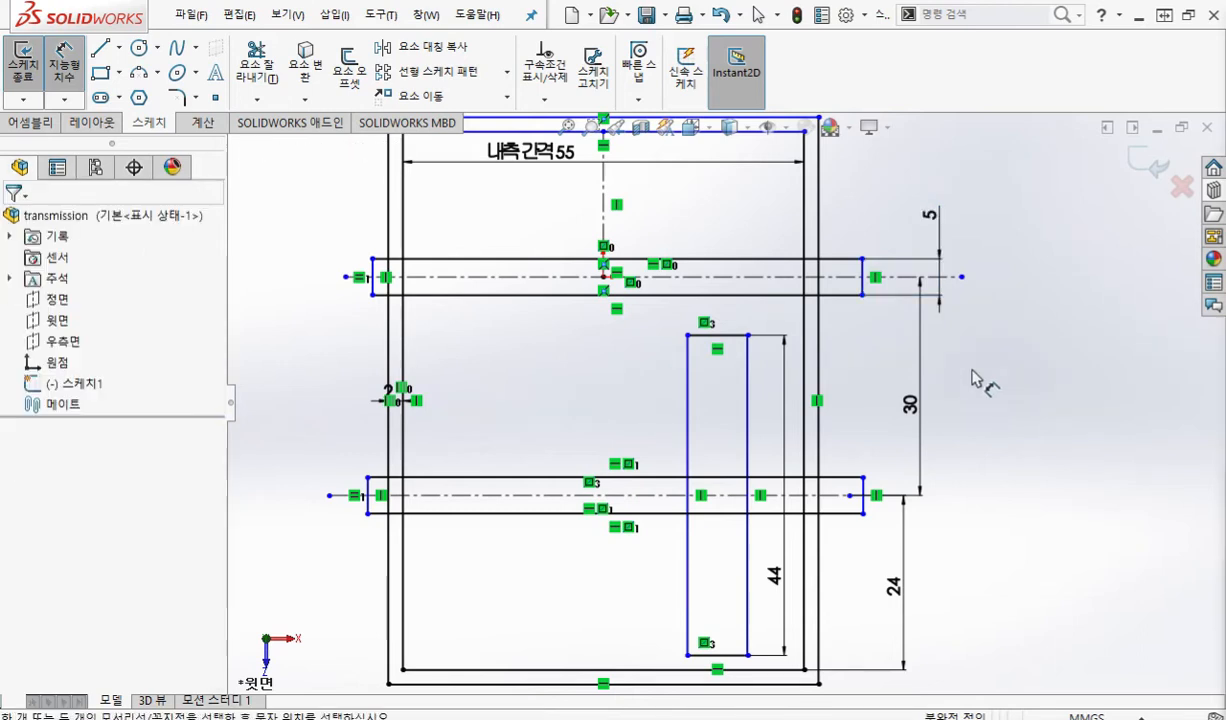
drag(917, 403, 903, 383)
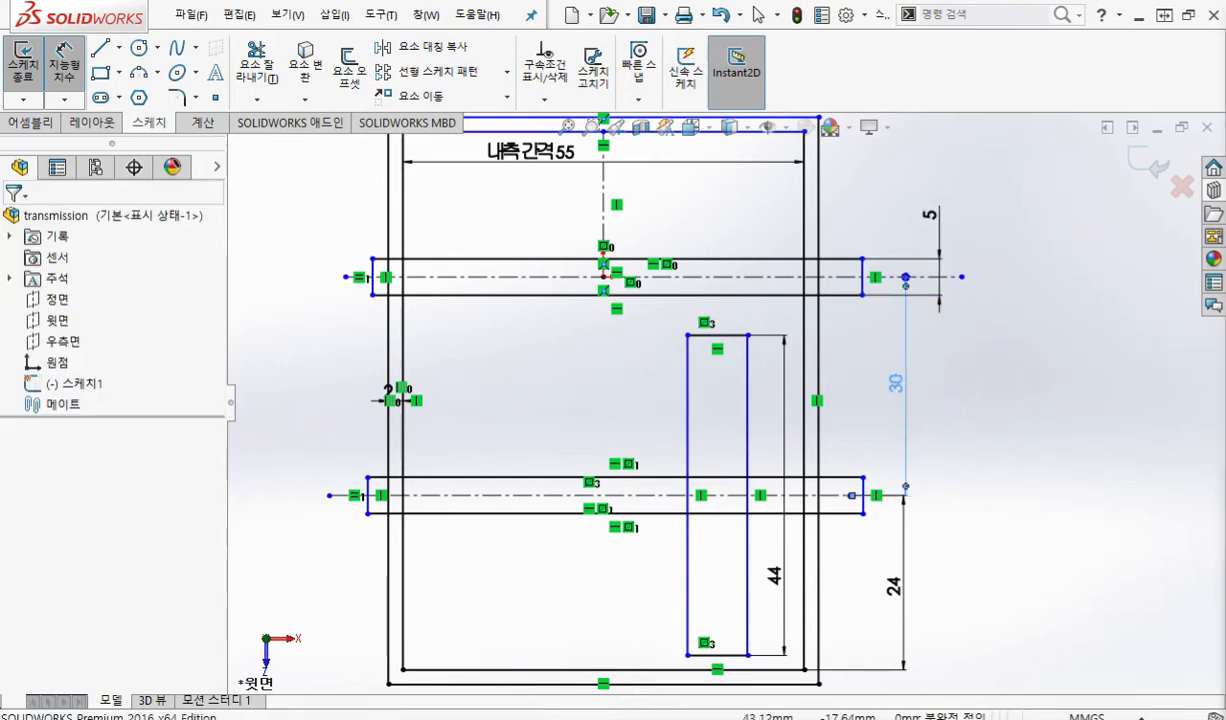
Mark in red a rectangle across the upper shaft with opposite corners numbered 1 and 2, then clear all markings.
click(1000, 337)
ctrl+middle_drag(944, 358, 910, 356)
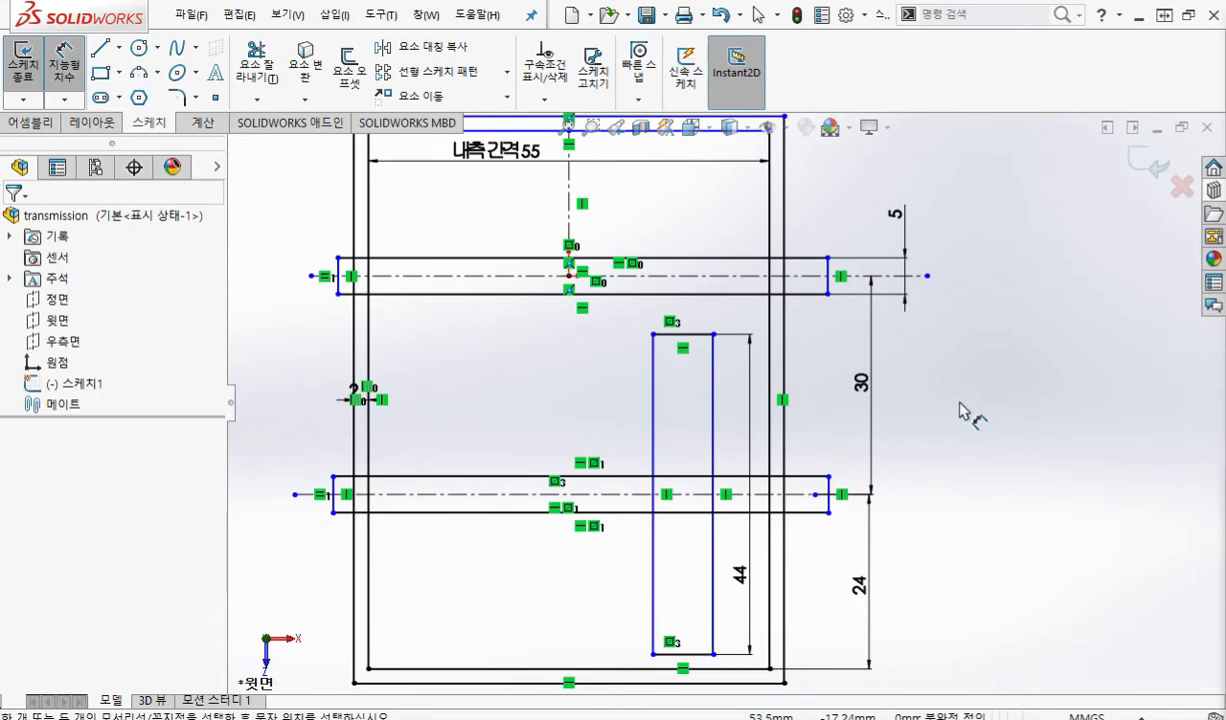
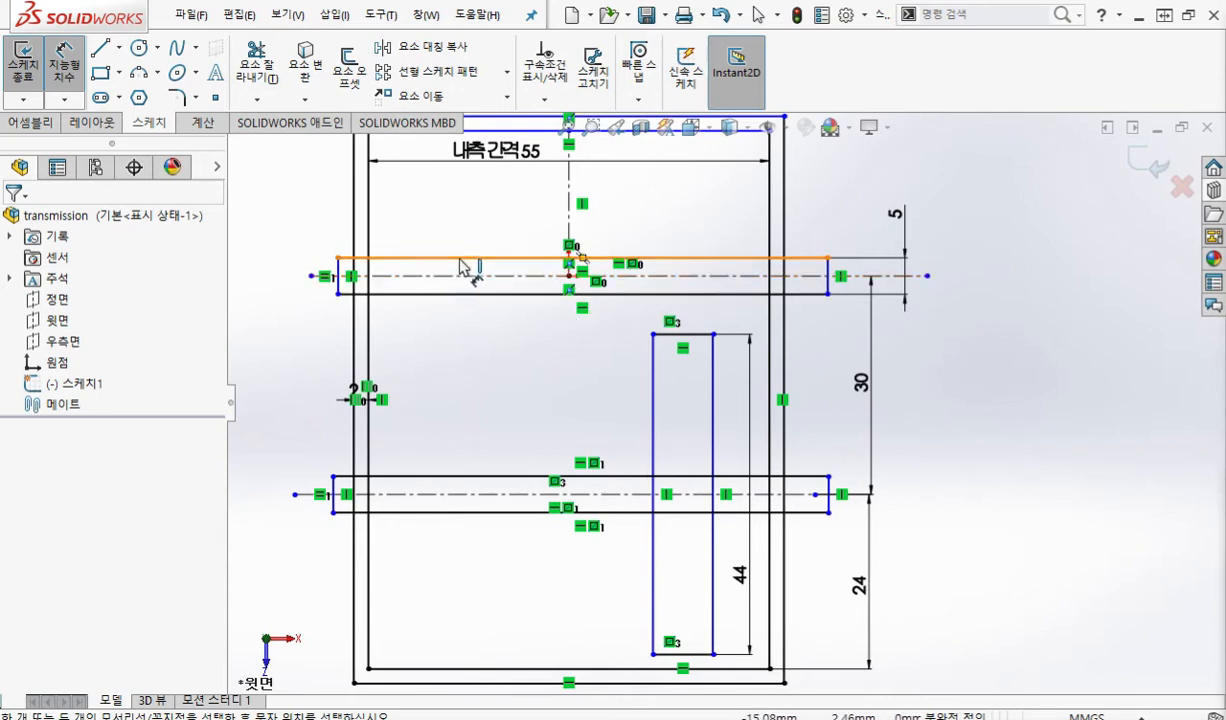
key(F12)
drag(444, 190, 428, 205)
mouse_move(483, 351)
mouse_down()
mouse_move(490, 366)
mouse_move(514, 366)
mouse_up()
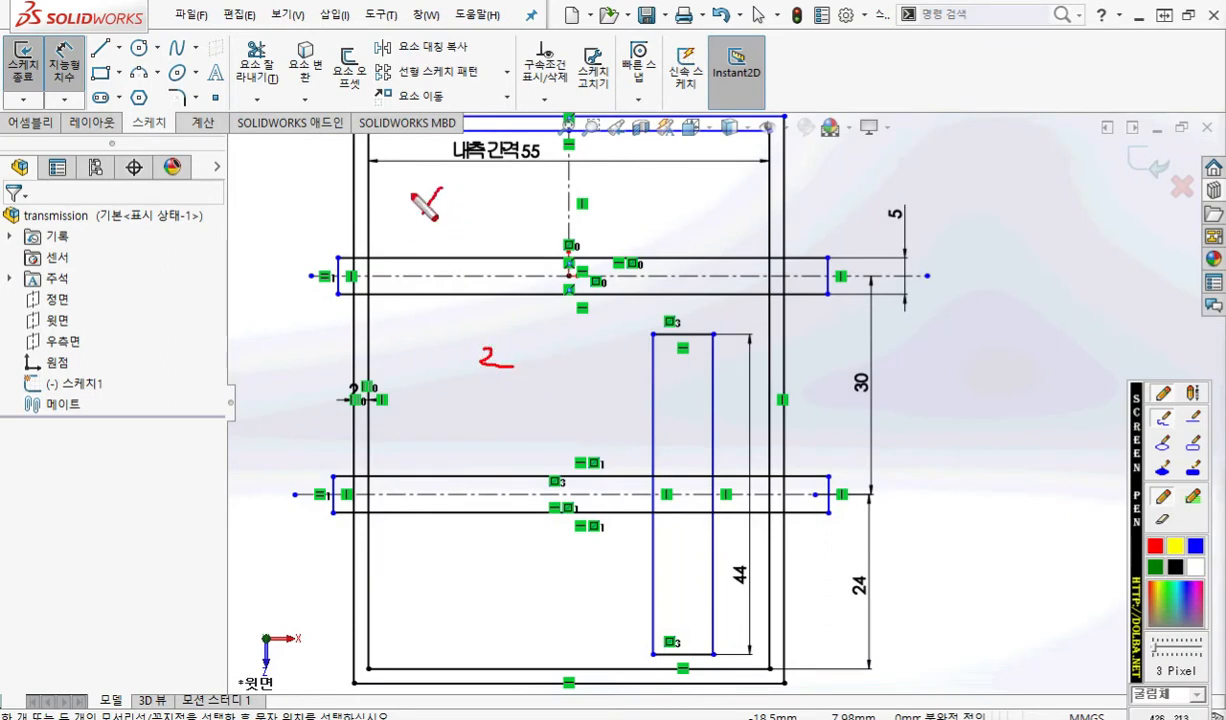
mouse_move(433, 208)
mouse_down()
mouse_move(432, 350)
mouse_move(470, 353)
mouse_move(478, 206)
mouse_move(433, 205)
mouse_up()
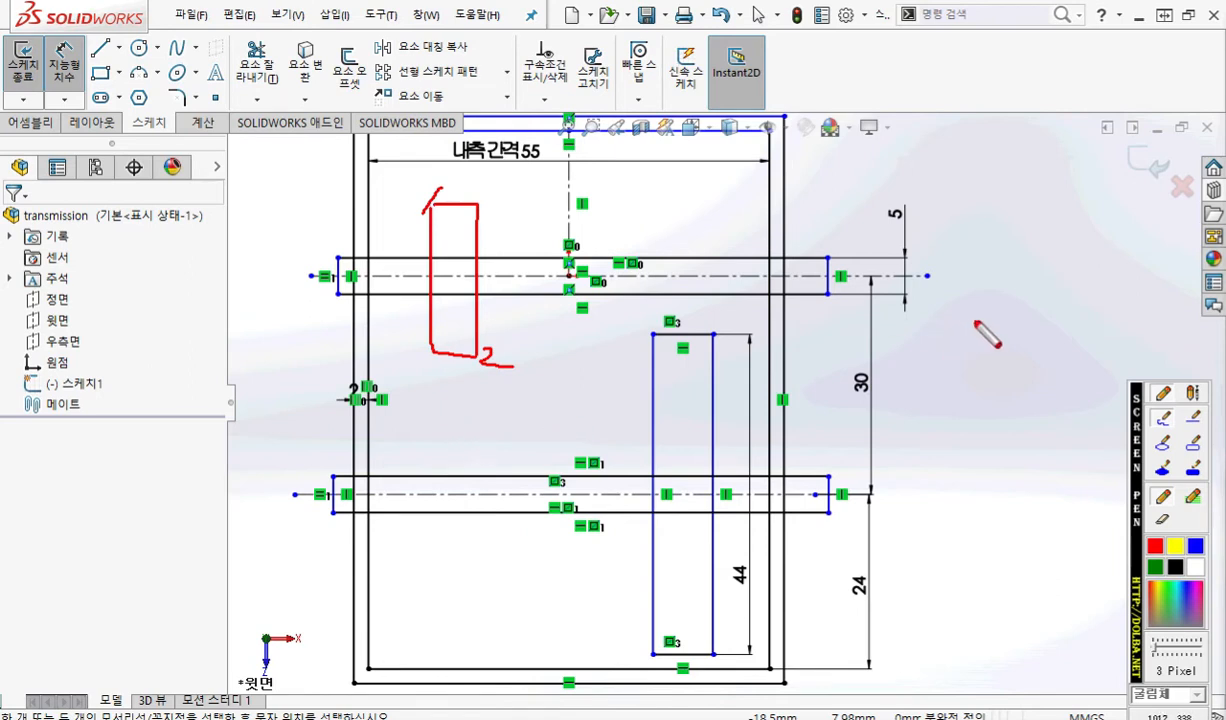
key(Escape)
Sketch a corner rectangle about 9 mm wide across the upper shaft, between the housing's left wall and the vertical centerline.
right_drag(291, 184, 288, 403)
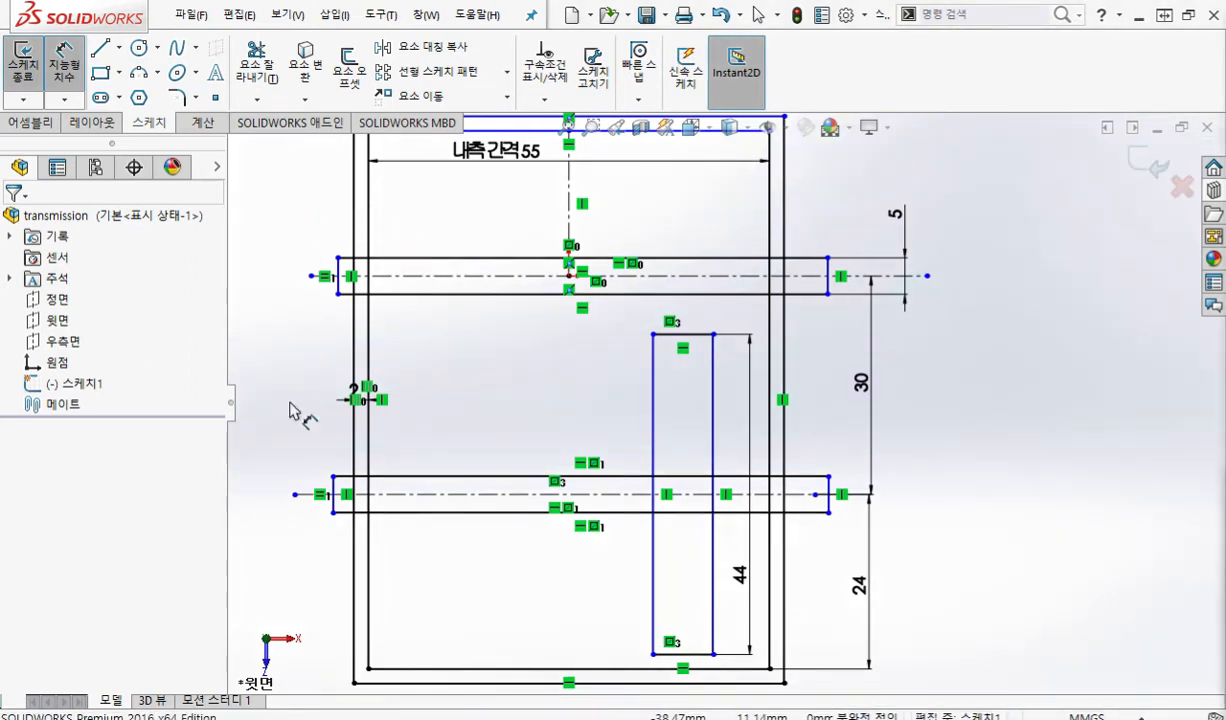
click(442, 200)
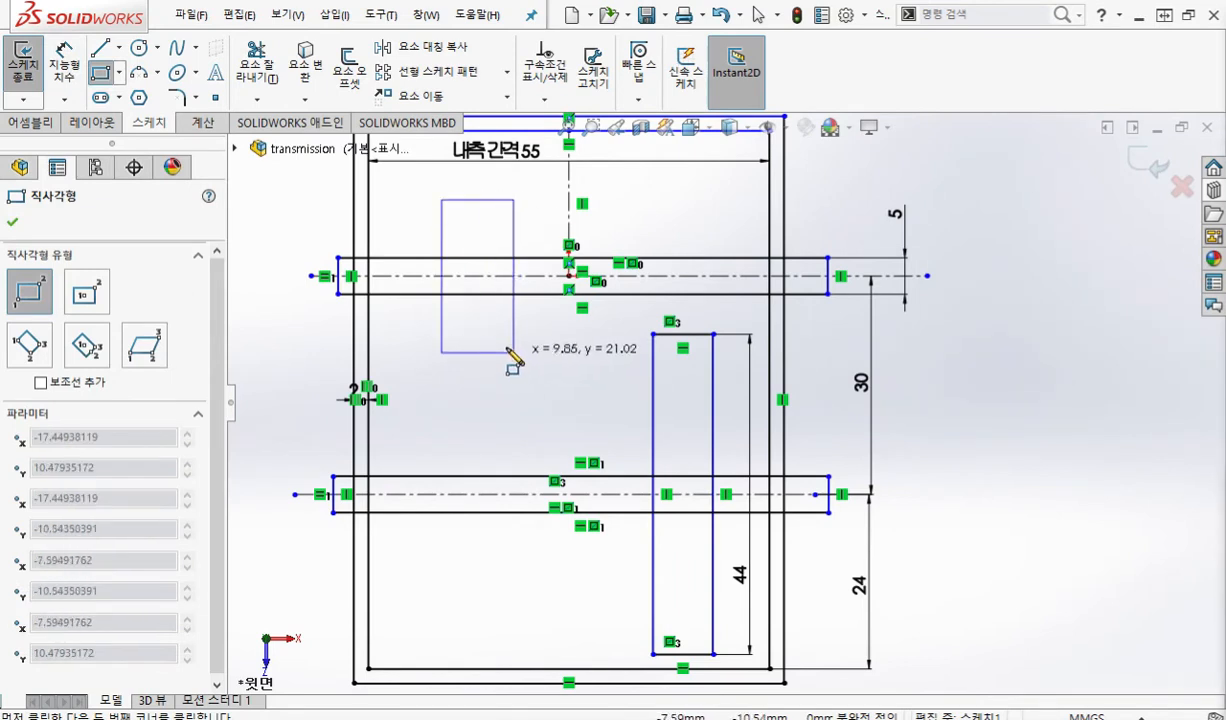
click(507, 347)
right_click(957, 229)
click(1054, 241)
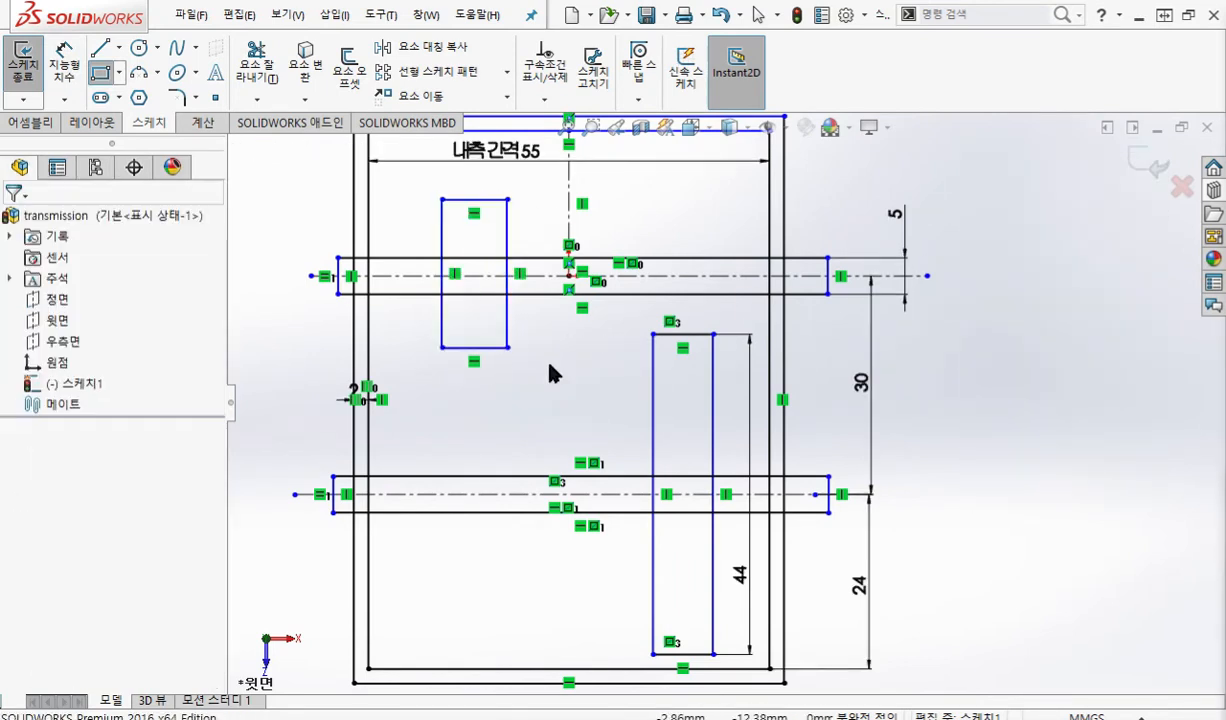
Mark in red the new rectangle's upper and lower edges and the upper shaft's centerline, then clear all markings.
key(F12)
drag(426, 195, 507, 196)
drag(432, 349, 530, 349)
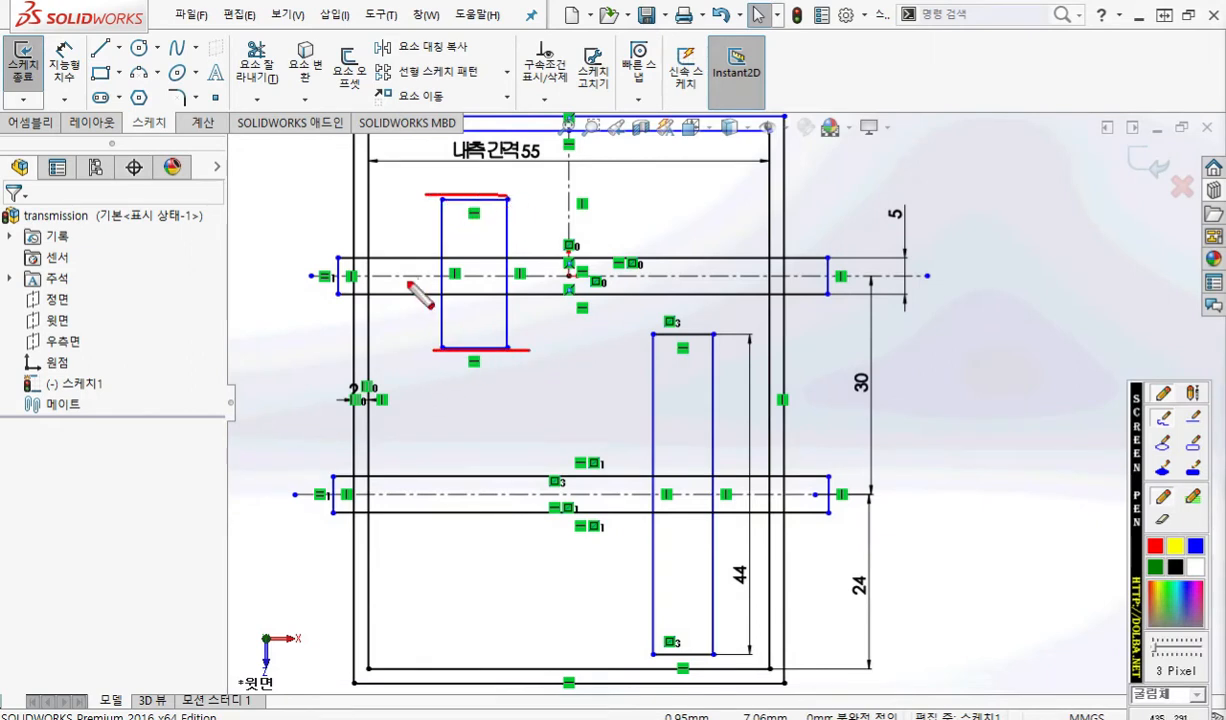
drag(348, 276, 740, 276)
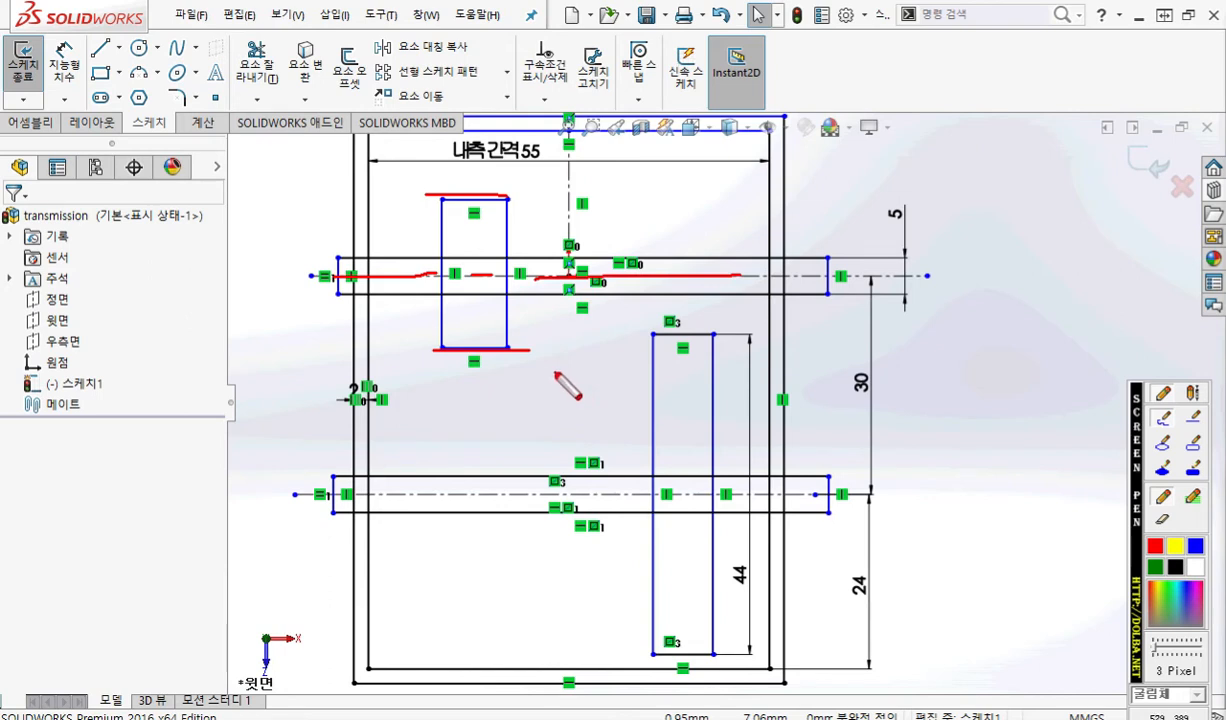
key(Escape)
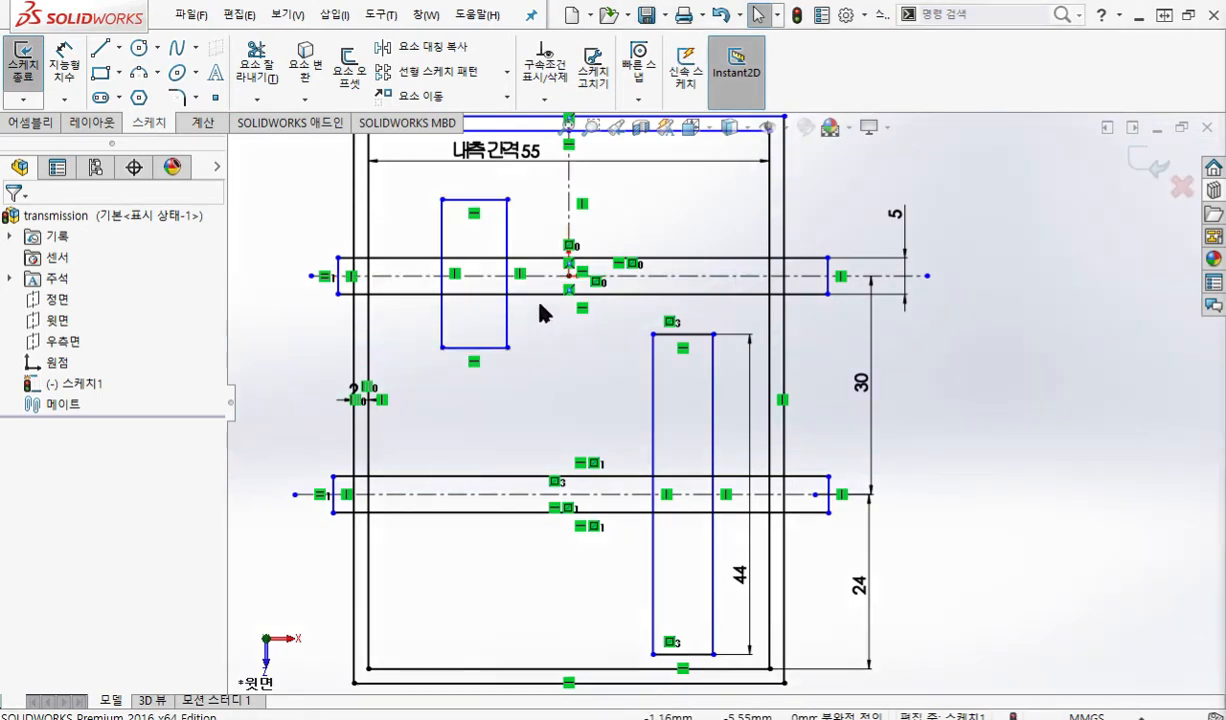
Make the new rectangle's upper and lower edges symmetric about the upper shaft's centerline.
click(481, 277)
ctrl+click(481, 278)
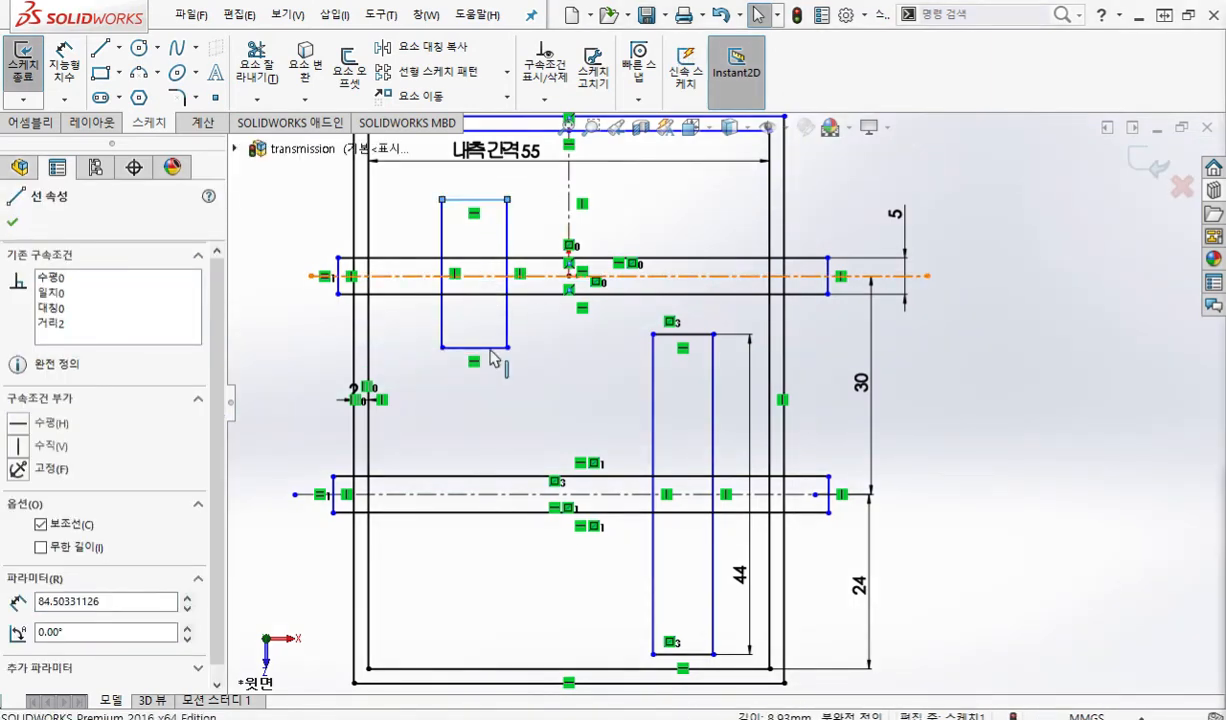
ctrl+click(491, 349)
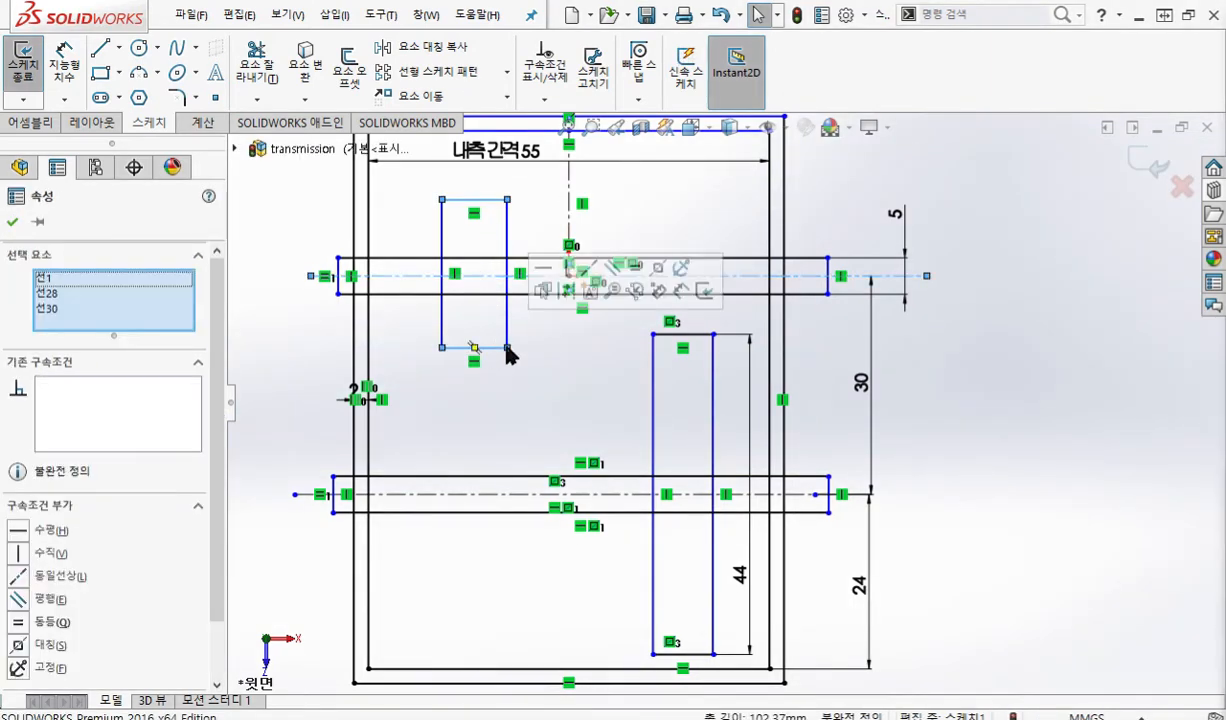
click(659, 270)
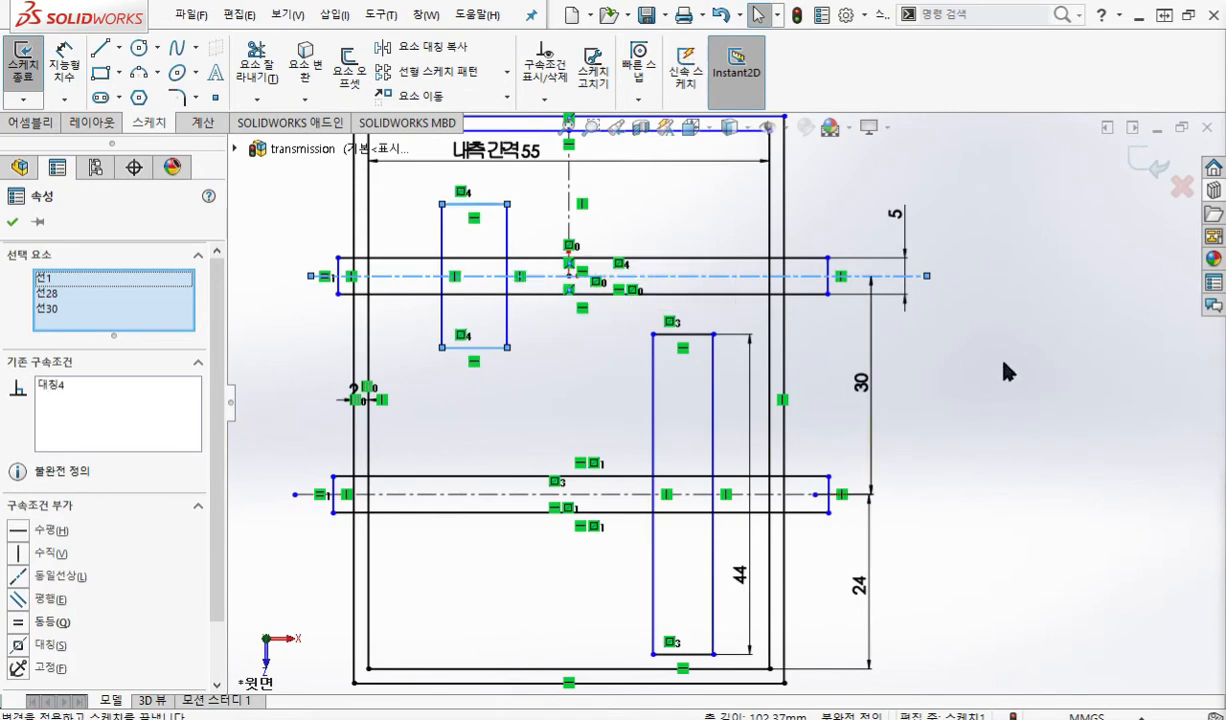
click(968, 352)
Start dimensioning the rectangular gear outline on the upper shaft.
ctrl+middle_drag(672, 315, 583, 358)
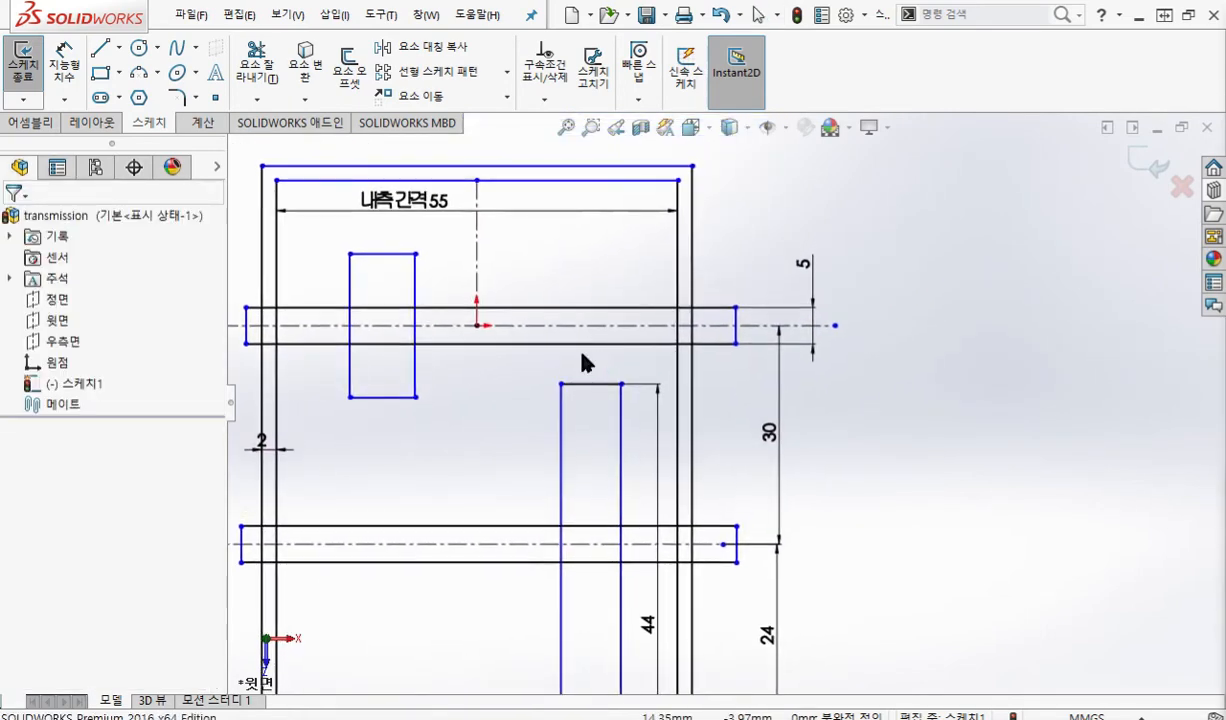
right_click(478, 378)
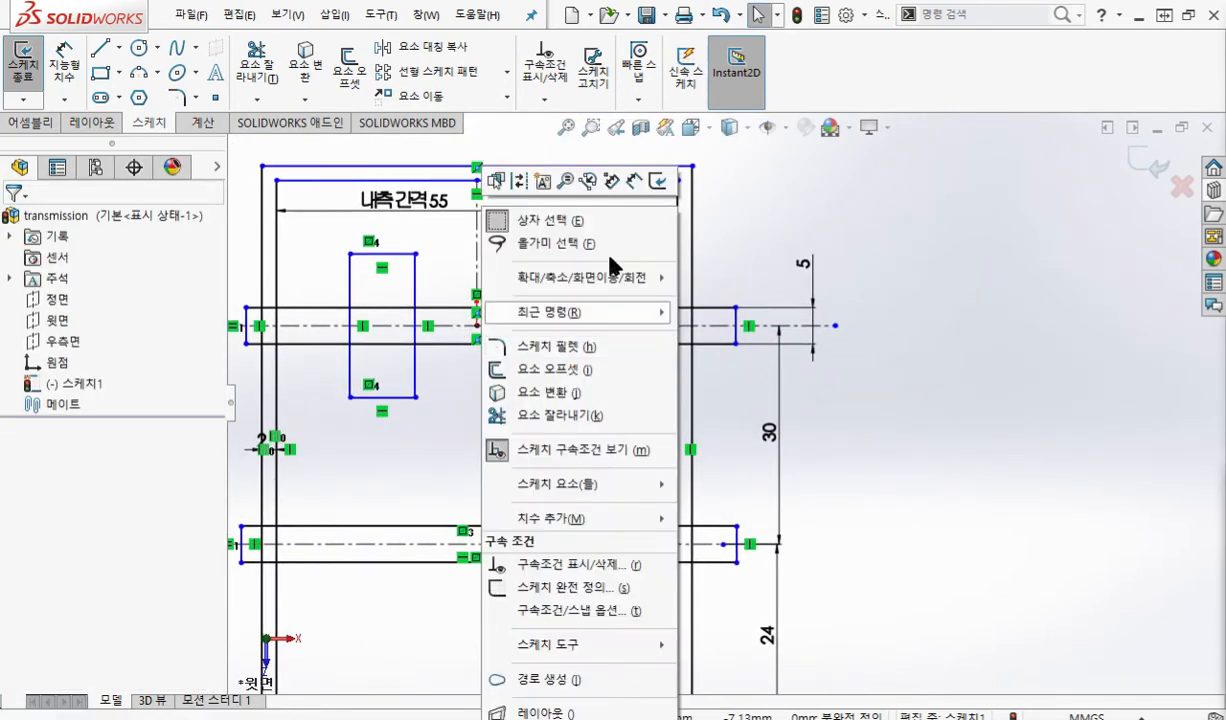
Dimension the height of the small gear rectangle on the upper shaft and set it to 24 mm.
click(645, 107)
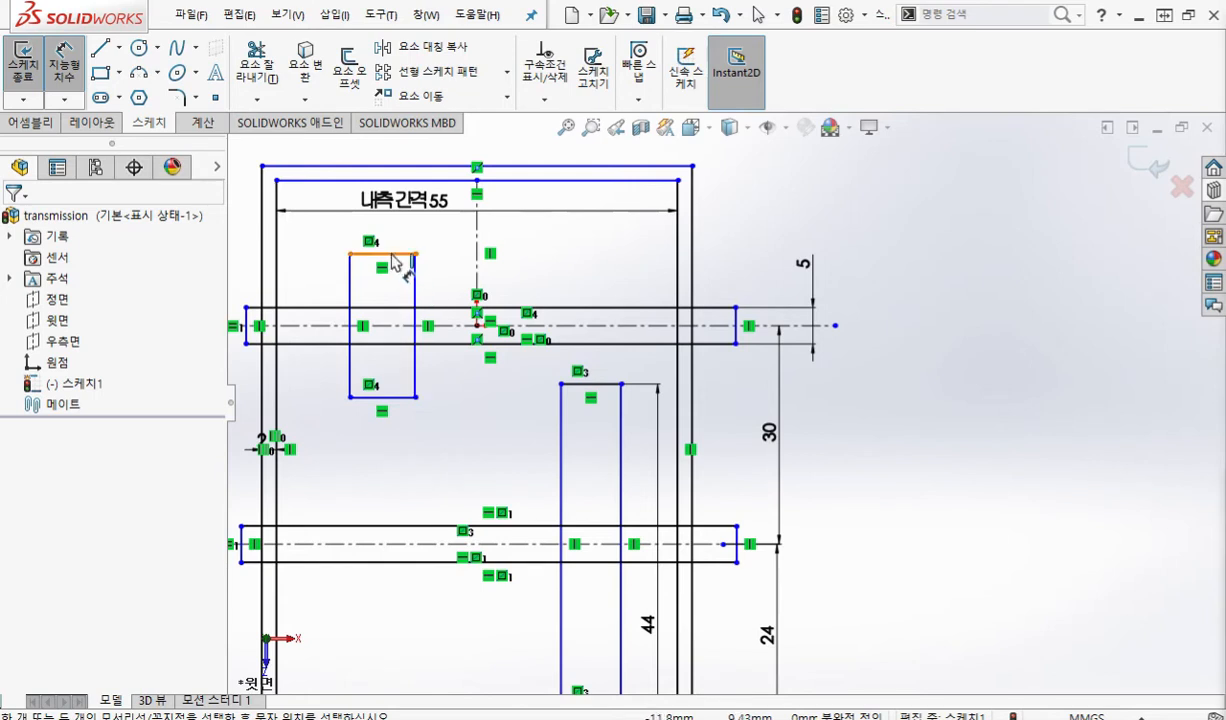
click(399, 398)
click(398, 399)
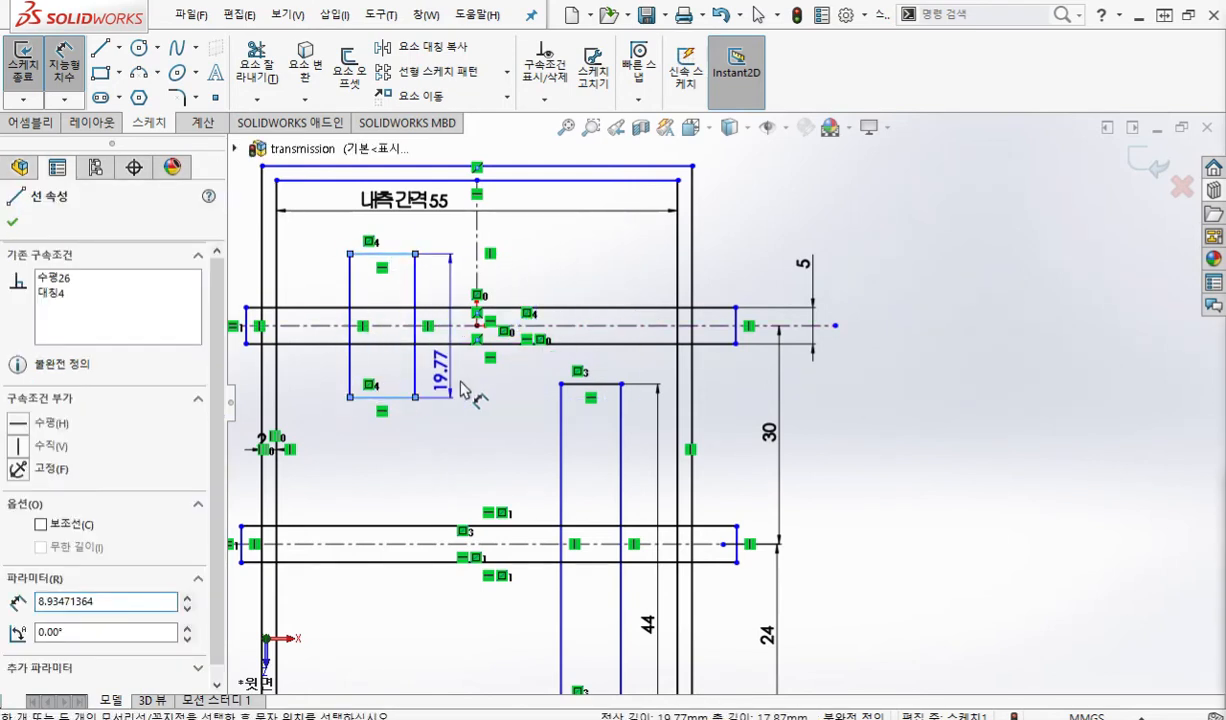
click(493, 437)
text(24)
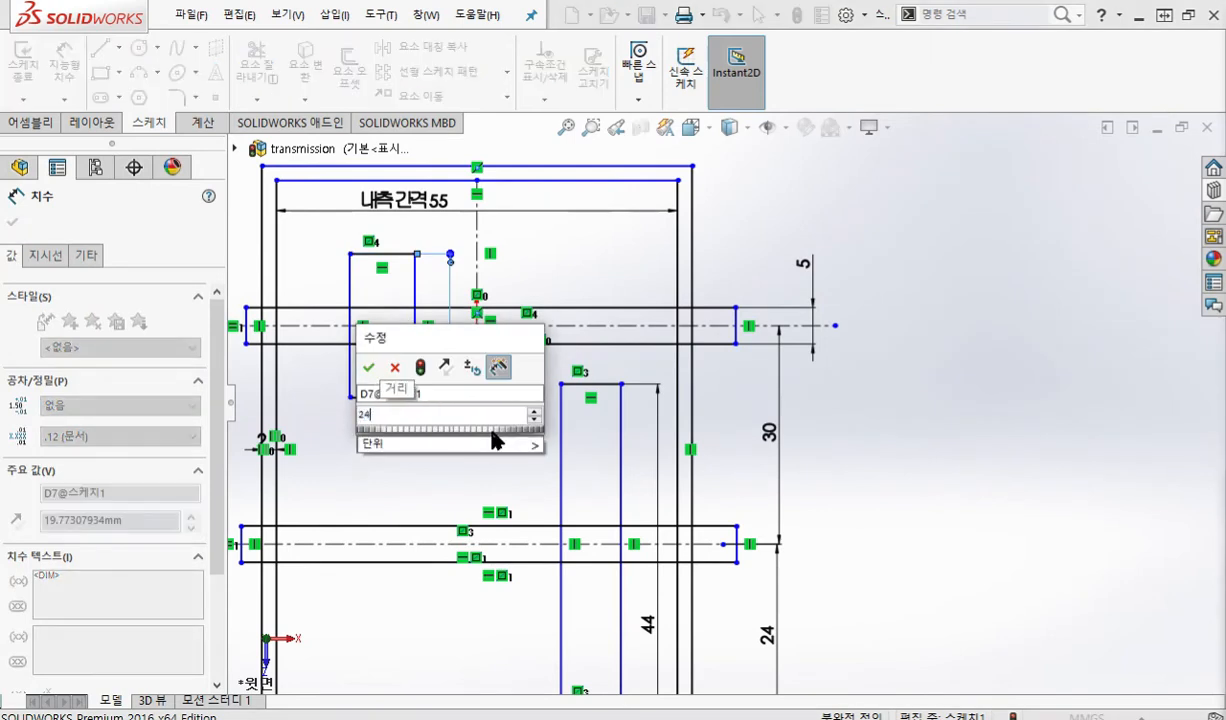
key(Return)
key(Escape)
right_click(862, 190)
click(912, 274)
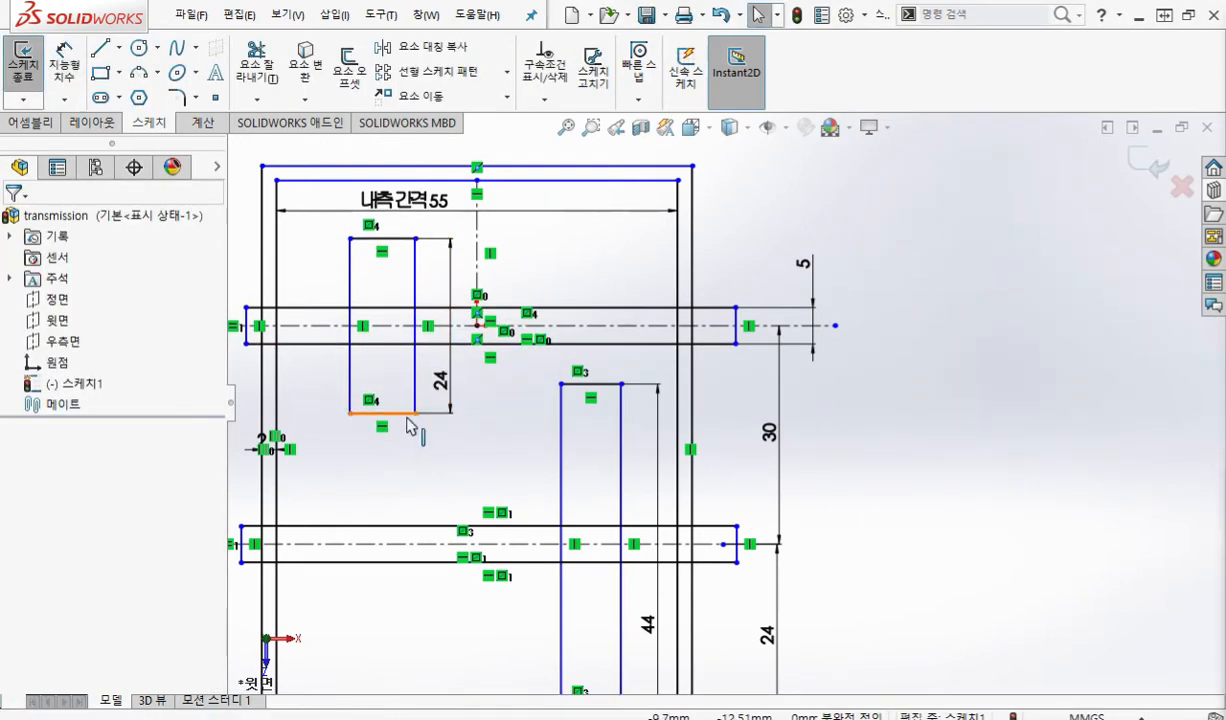
Slide the 24 mm gear rectangle along the upper shaft until it overlaps the 44 mm one, and place its height dimension nearer the housing's right wall.
drag(415, 412, 636, 421)
drag(353, 425, 577, 425)
drag(603, 381, 722, 386)
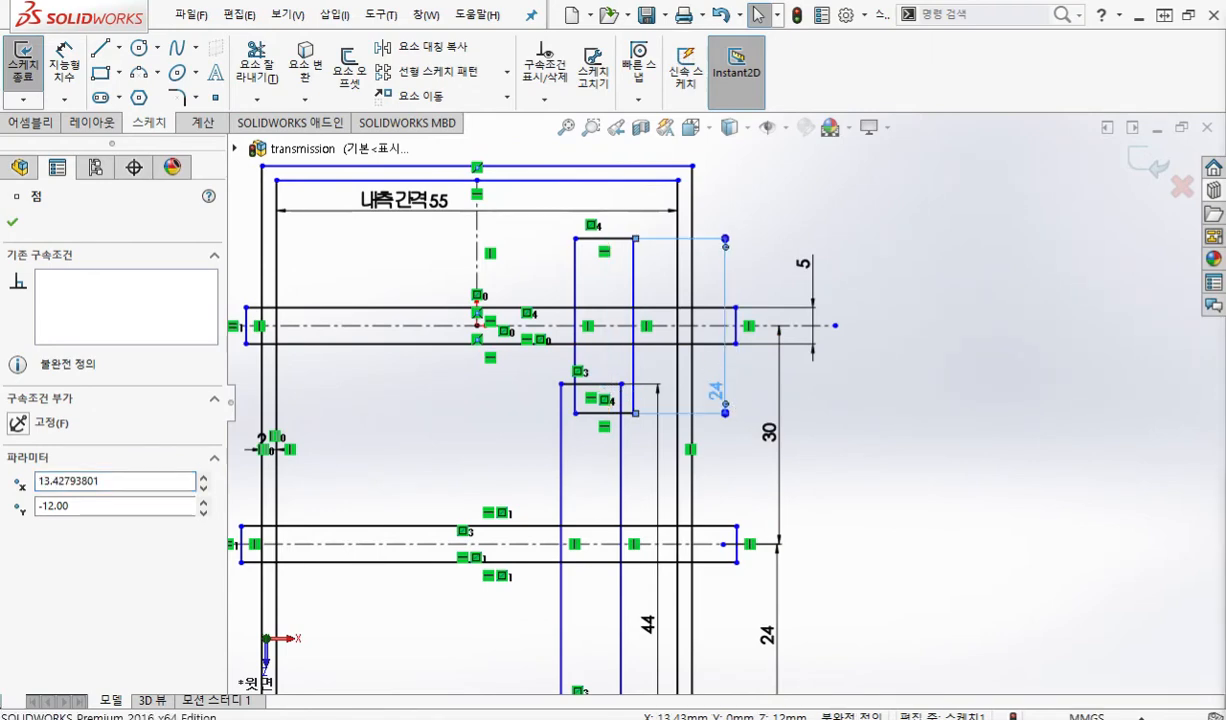
Move the large gear rectangle's 44 mm height dimension outside the housing's right wall.
mouse_move(866, 489)
ctrl+middle_down()
mouse_move(837, 331)
mouse_move(858, 444)
mouse_move(854, 509)
ctrl+middle_up()
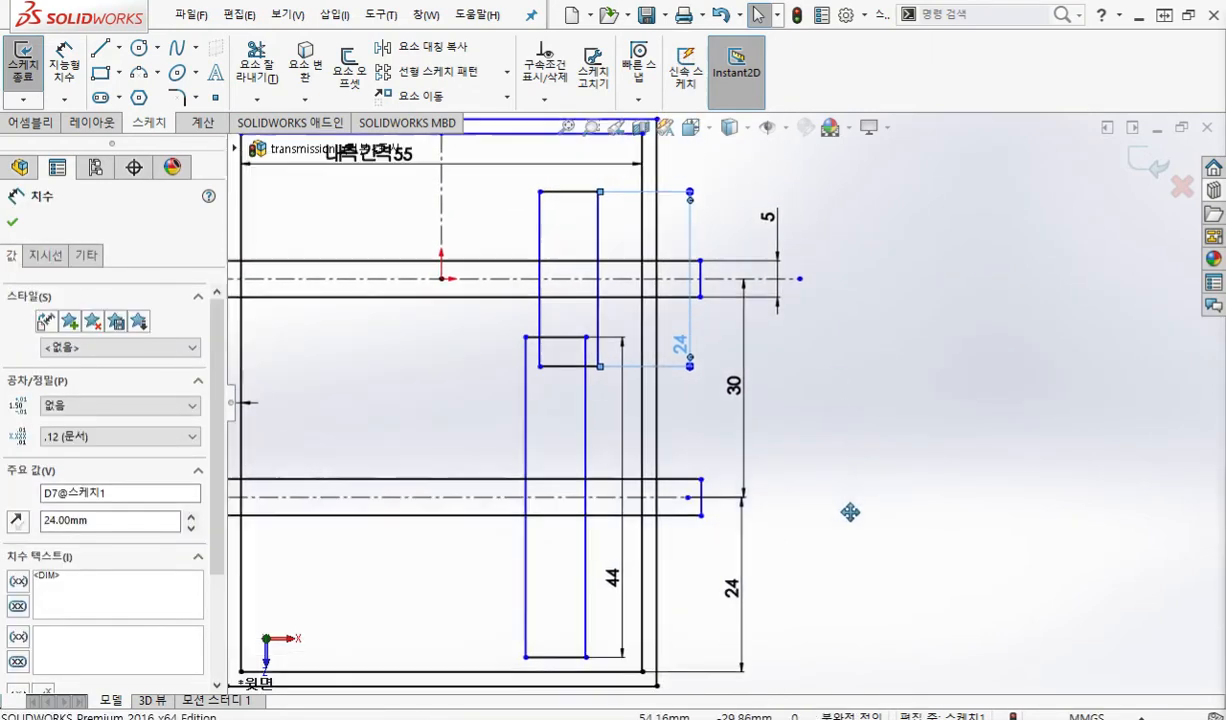
mouse_move(637, 568)
mouse_down()
mouse_move(607, 568)
mouse_move(703, 557)
mouse_move(696, 404)
mouse_up()
click(696, 404)
click(873, 449)
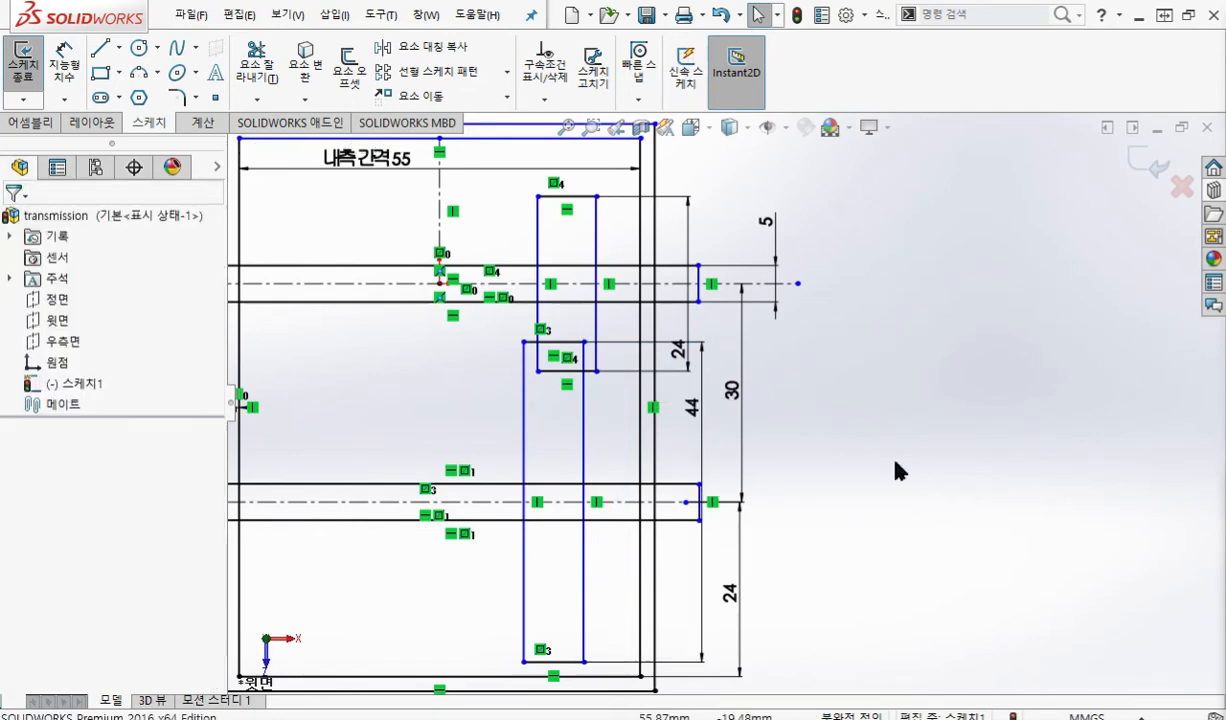
Mark the small gear's 24 mm dimension with the screen pen and write the gear data "M 2" and "Z 10" beside the sketch.
ctrl+middle_drag(859, 392, 837, 411)
key(ctrl+F12)
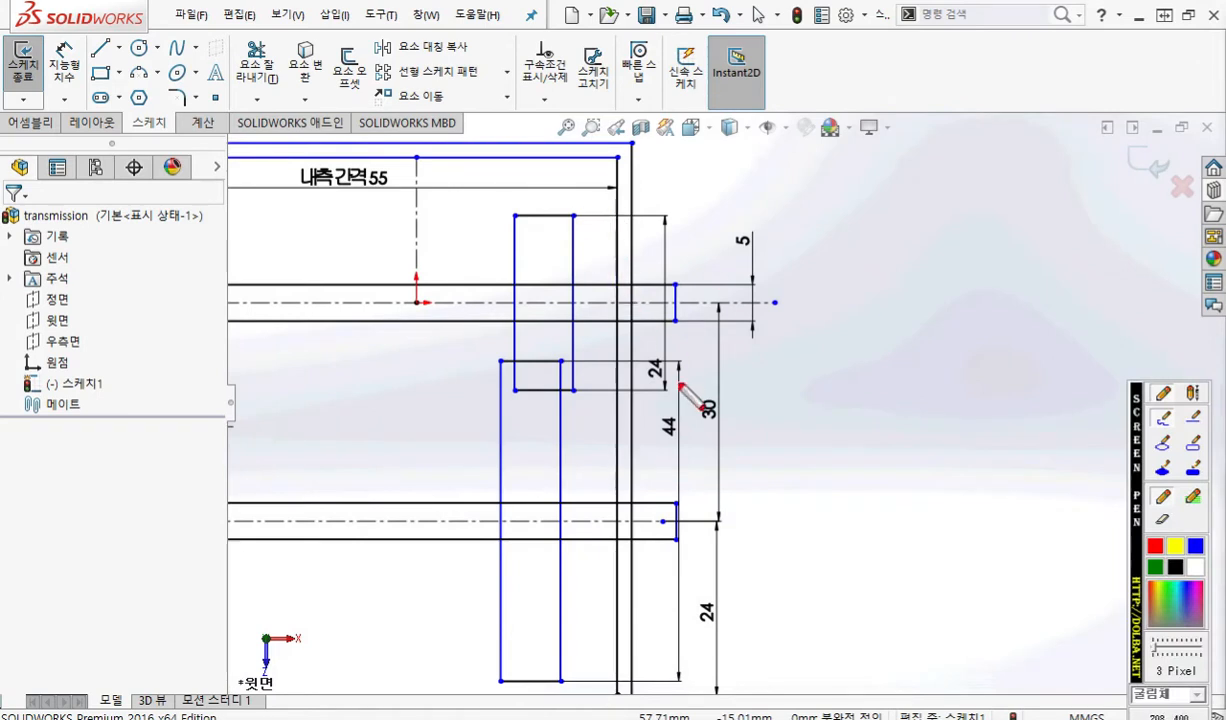
mouse_move(630, 352)
mouse_down()
mouse_move(662, 372)
mouse_move(676, 348)
mouse_move(692, 352)
mouse_move(681, 369)
mouse_up()
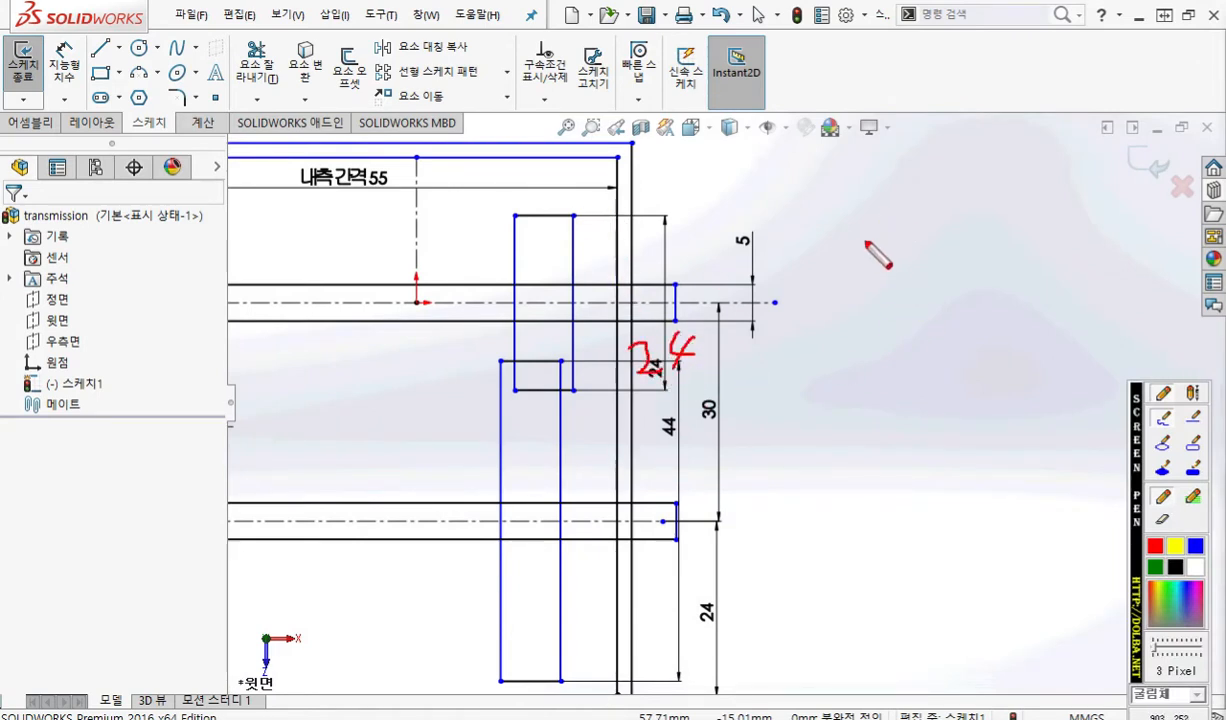
drag(866, 257, 947, 258)
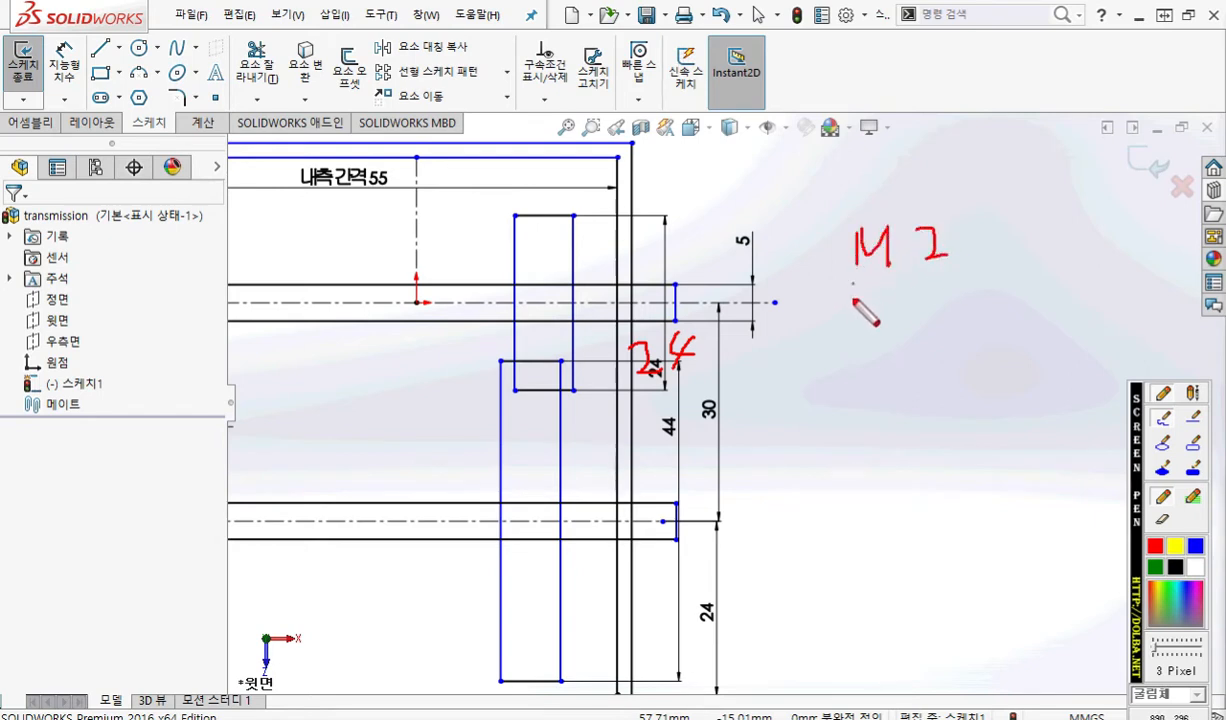
mouse_move(851, 288)
mouse_down()
mouse_move(877, 321)
mouse_move(925, 319)
mouse_move(953, 286)
mouse_up()
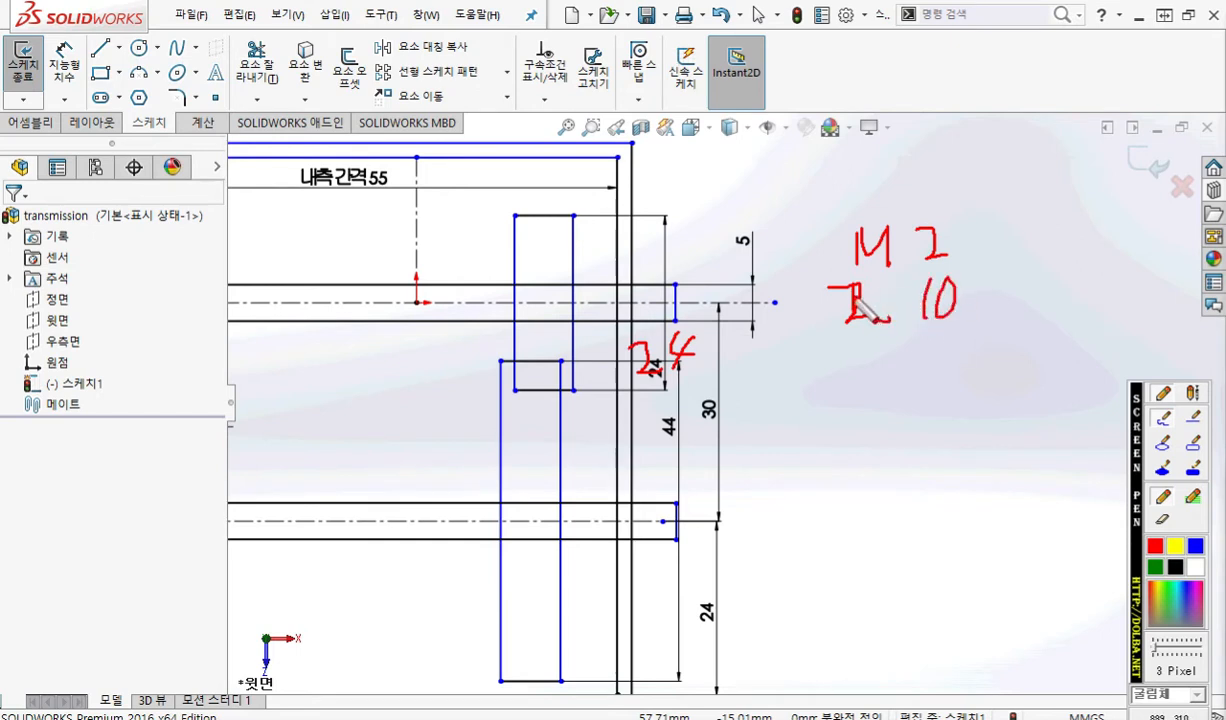
Write the tooth-tip diameter calculation "이끝 PCD+(2M)", "M×Z", "= 20+4", "= 24" beside the sketch with the screen pen, and clear the annotations.
mouse_move(828, 368)
mouse_down()
mouse_move(870, 402)
mouse_move(870, 419)
mouse_move(899, 408)
mouse_up()
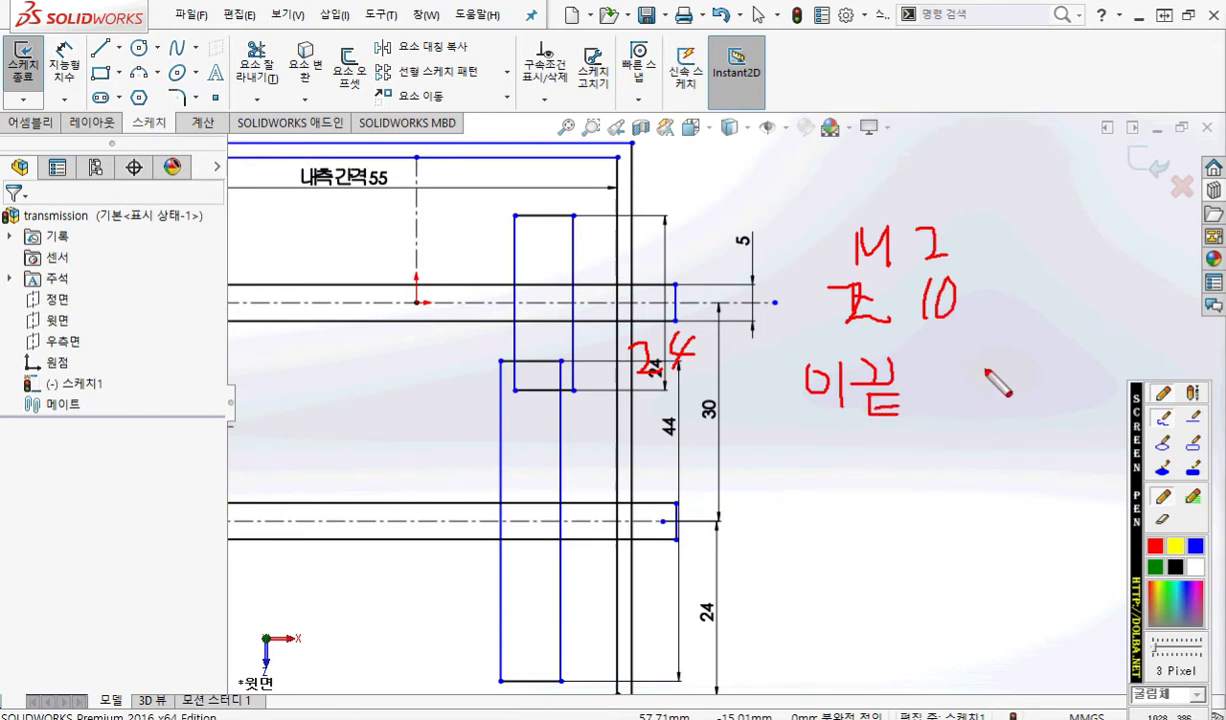
drag(936, 368, 941, 437)
mouse_move(945, 393)
mouse_down()
mouse_move(1006, 406)
mouse_move(1027, 368)
mouse_move(1094, 366)
mouse_move(1125, 400)
mouse_up()
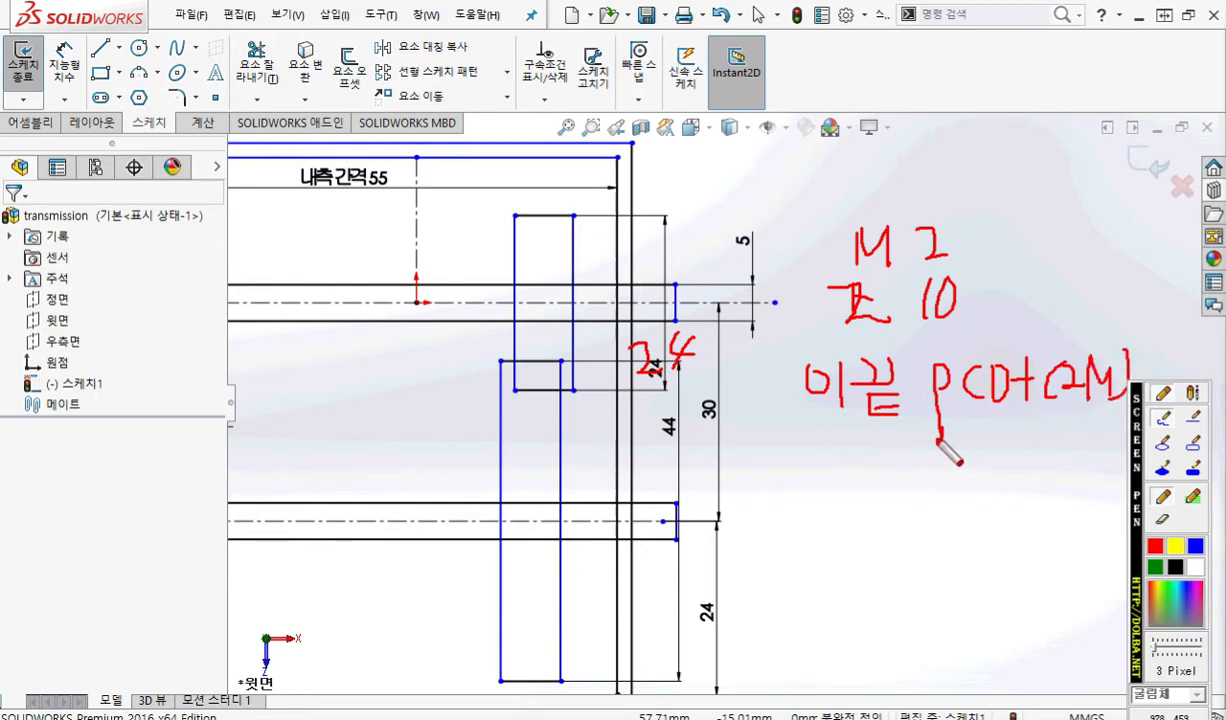
mouse_move(932, 474)
mouse_down()
mouse_move(945, 445)
mouse_move(965, 474)
mouse_move(995, 472)
mouse_move(1018, 436)
mouse_move(1018, 487)
mouse_move(1017, 455)
mouse_up()
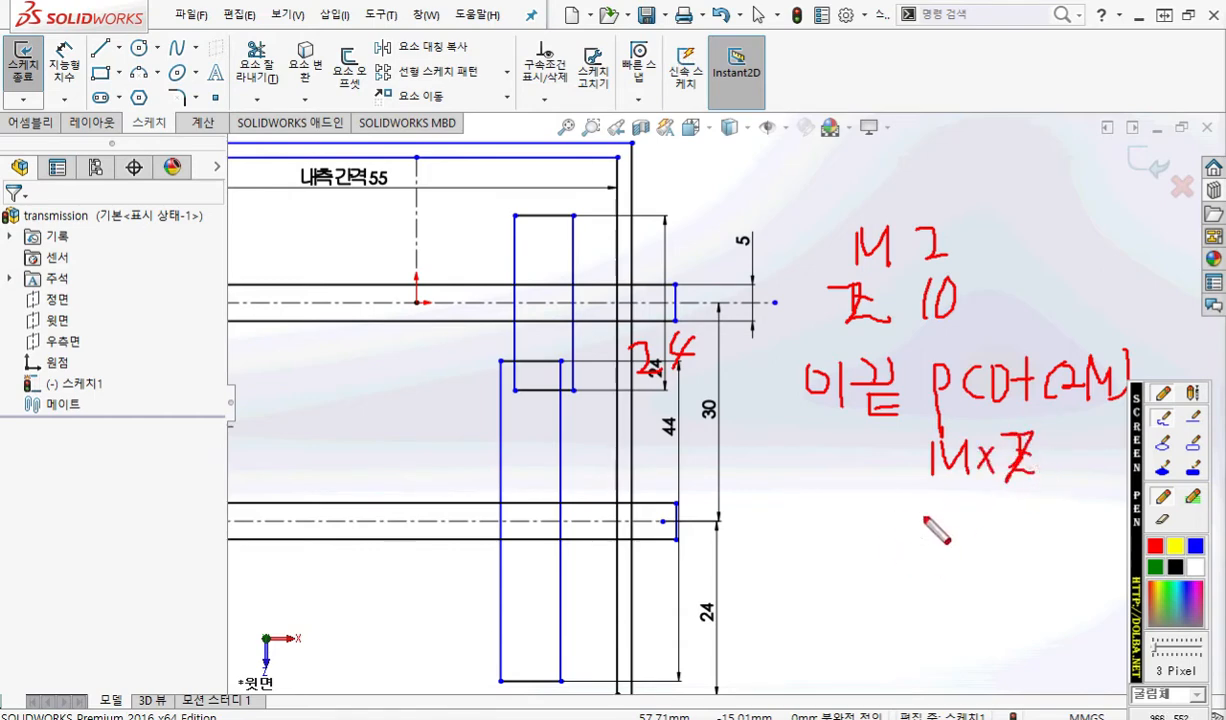
mouse_move(903, 542)
mouse_down()
mouse_move(934, 541)
mouse_move(968, 563)
mouse_move(1000, 562)
mouse_move(1010, 540)
mouse_move(1047, 540)
mouse_move(1031, 562)
mouse_up()
mouse_move(1062, 515)
mouse_down()
mouse_move(1092, 538)
mouse_move(1080, 556)
mouse_up()
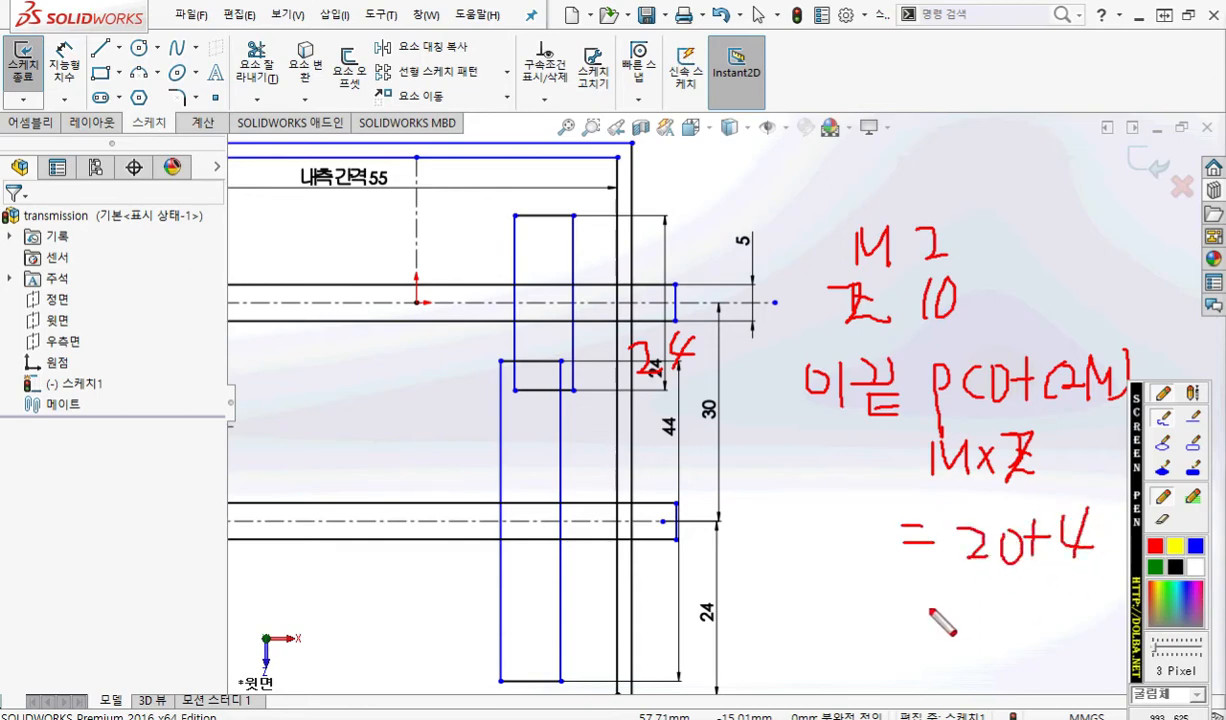
drag(889, 596, 919, 596)
drag(894, 618, 995, 628)
mouse_move(1005, 596)
mouse_down()
mouse_move(1004, 628)
mouse_move(1012, 622)
mouse_up()
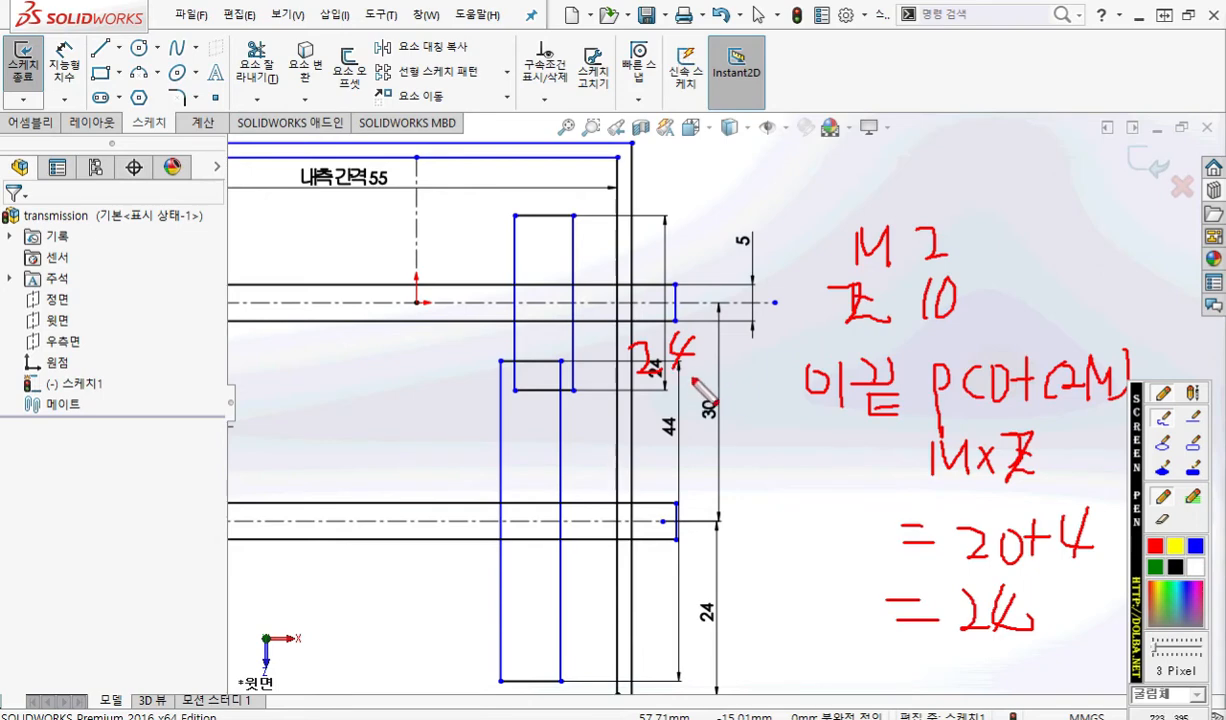
key(Escape)
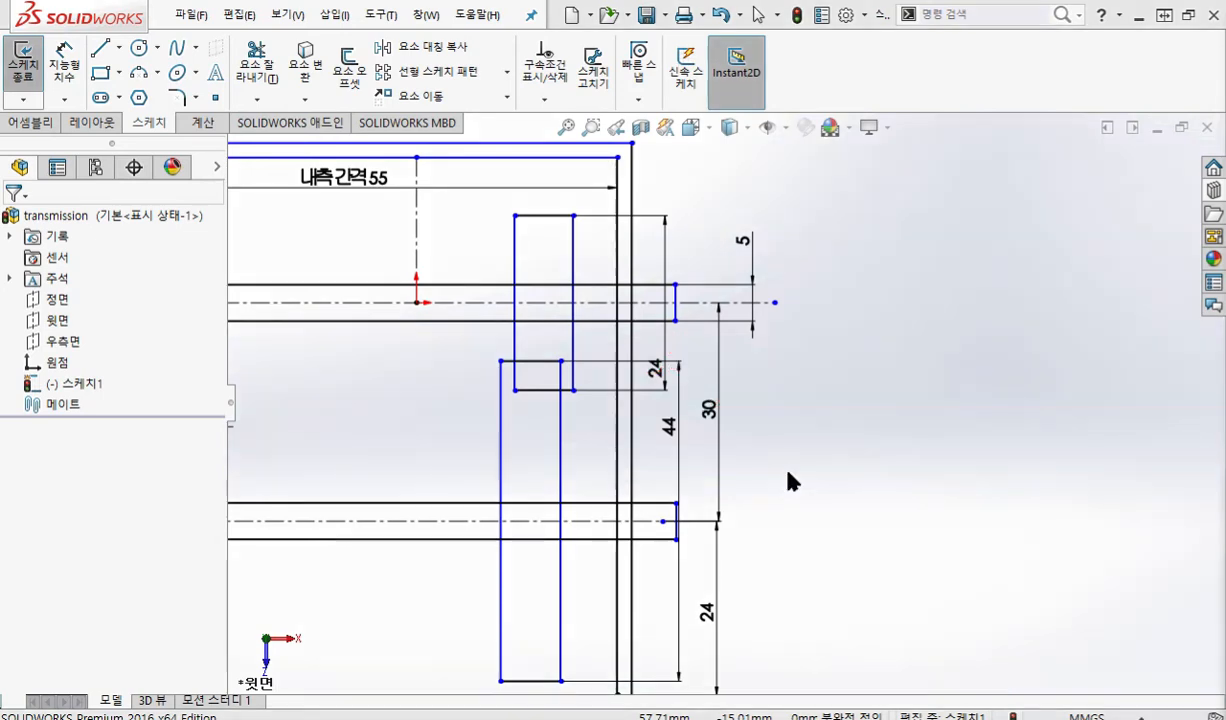
Draw a screen-pen arrow from the upper shaft to the housing's top inner edge, and clear it.
mouse_move(452, 386)
ctrl+middle_down()
mouse_move(632, 380)
mouse_move(654, 416)
ctrl+middle_up()
scroll(632, 380, up, 2)
key(F9)
mouse_move(659, 346)
mouse_down()
mouse_move(666, 234)
mouse_move(683, 260)
mouse_up()
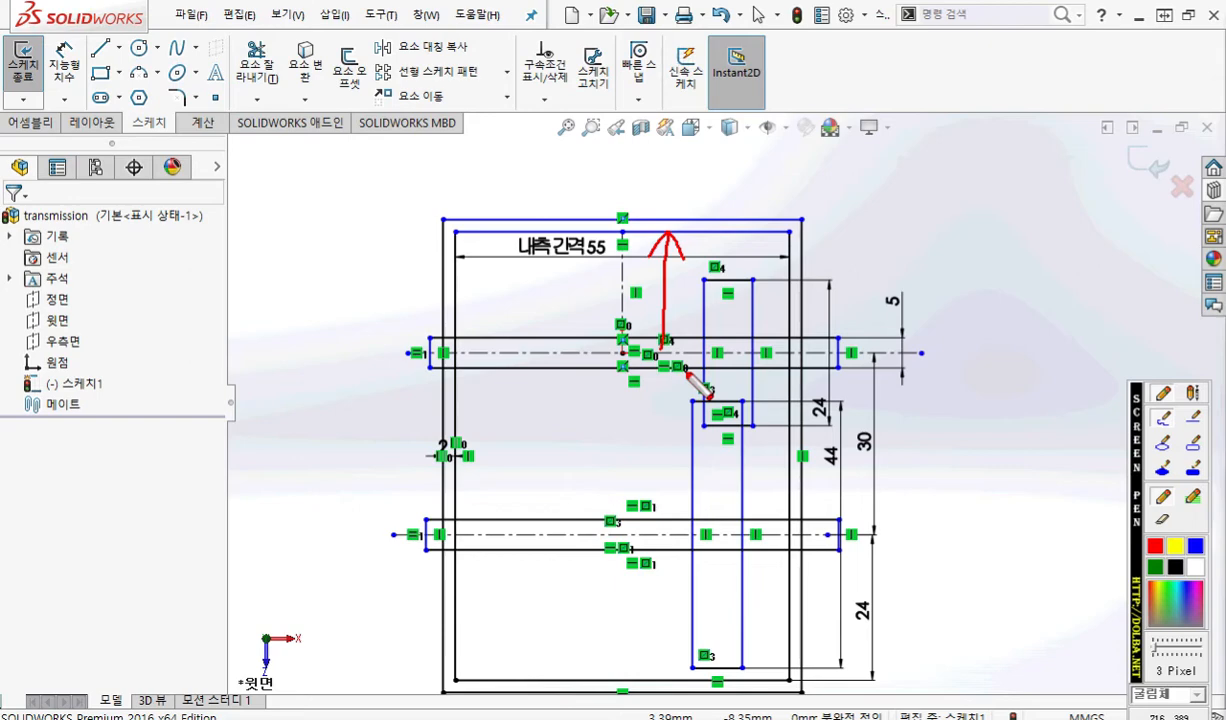
key(Escape)
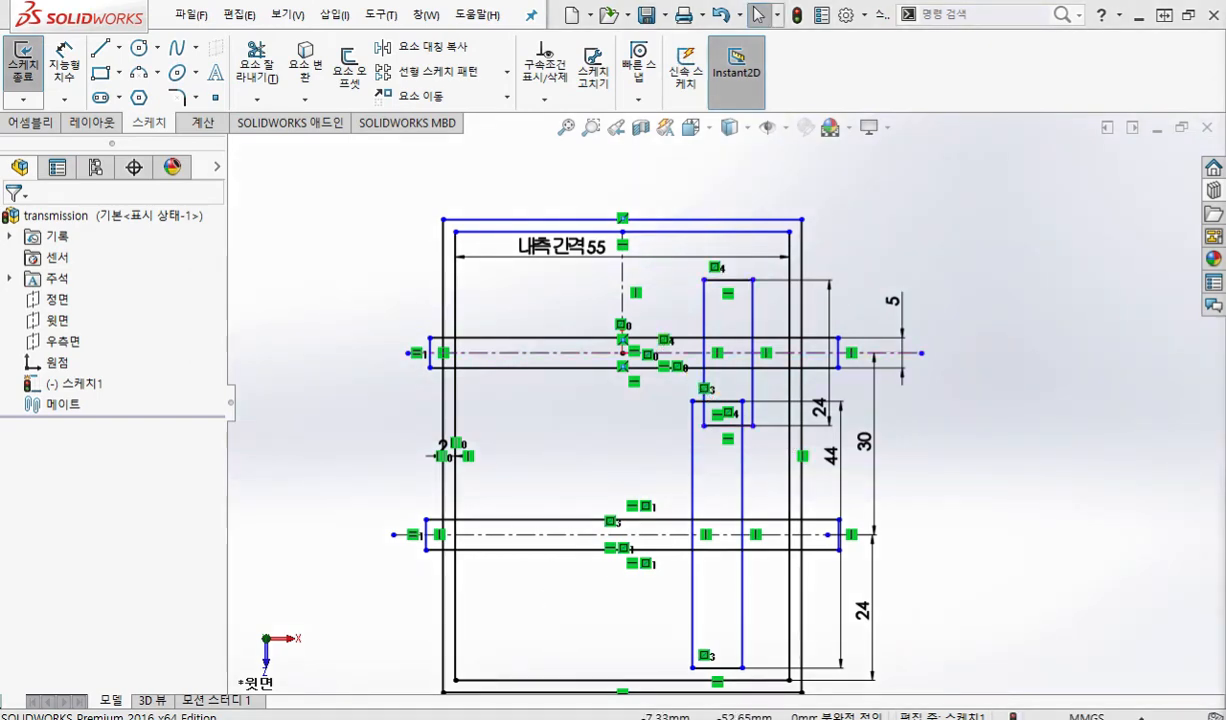
Switch to the YouTube transmission video, mark the gear radii and housing wall in white screen pen, label one gear "20", and clear the marks.
click(405, 630)
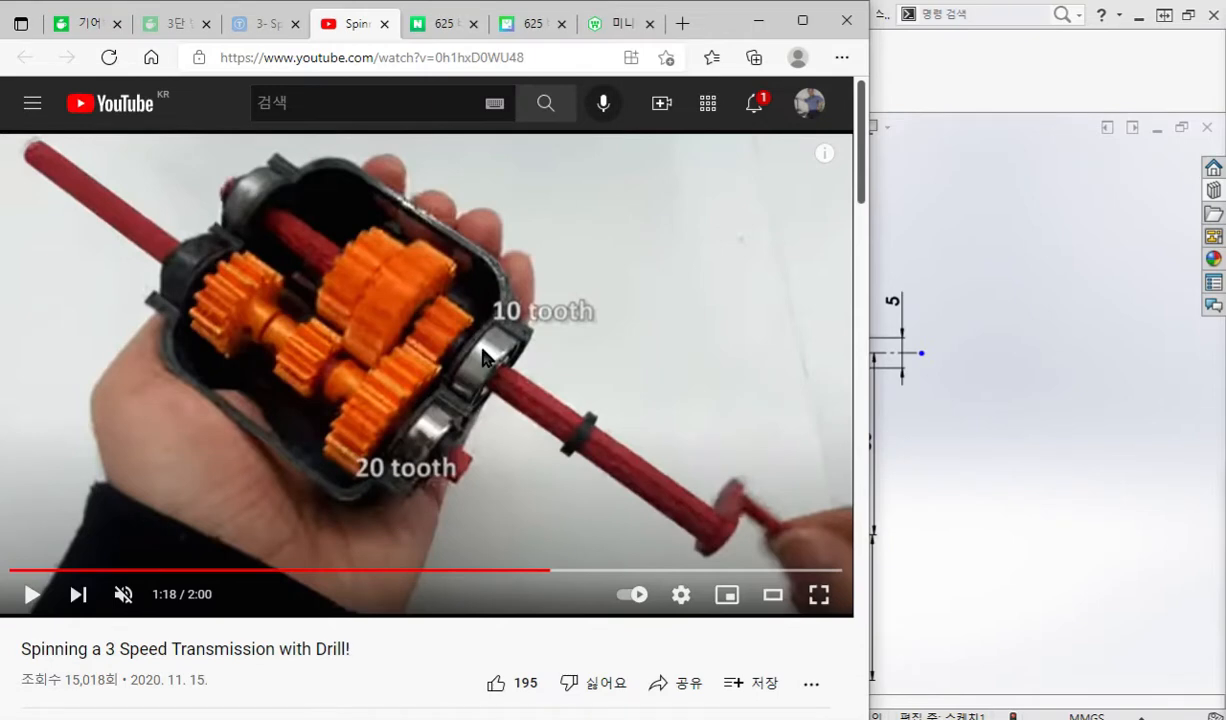
key(F12)
mouse_move(389, 289)
mouse_down()
mouse_move(440, 237)
mouse_move(413, 242)
mouse_move(437, 264)
mouse_up()
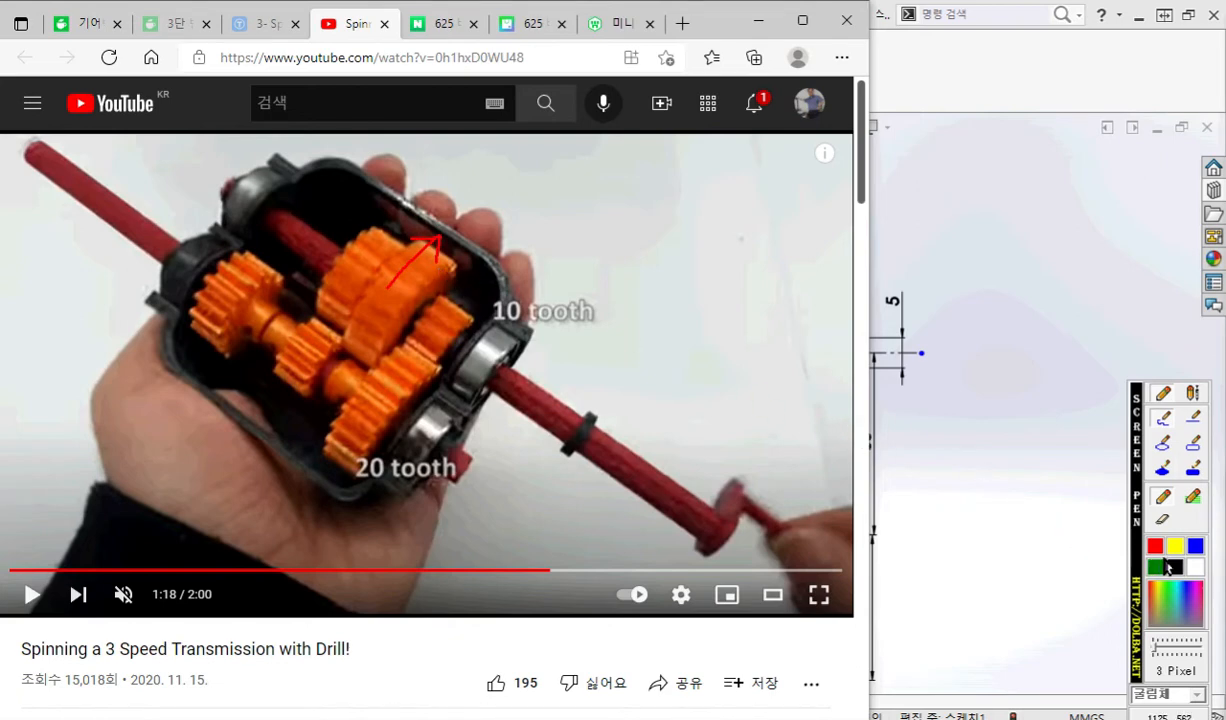
click(1196, 567)
mouse_move(389, 289)
mouse_down()
mouse_move(425, 251)
mouse_move(410, 240)
mouse_move(438, 258)
mouse_move(396, 305)
mouse_move(389, 292)
mouse_move(404, 292)
mouse_up()
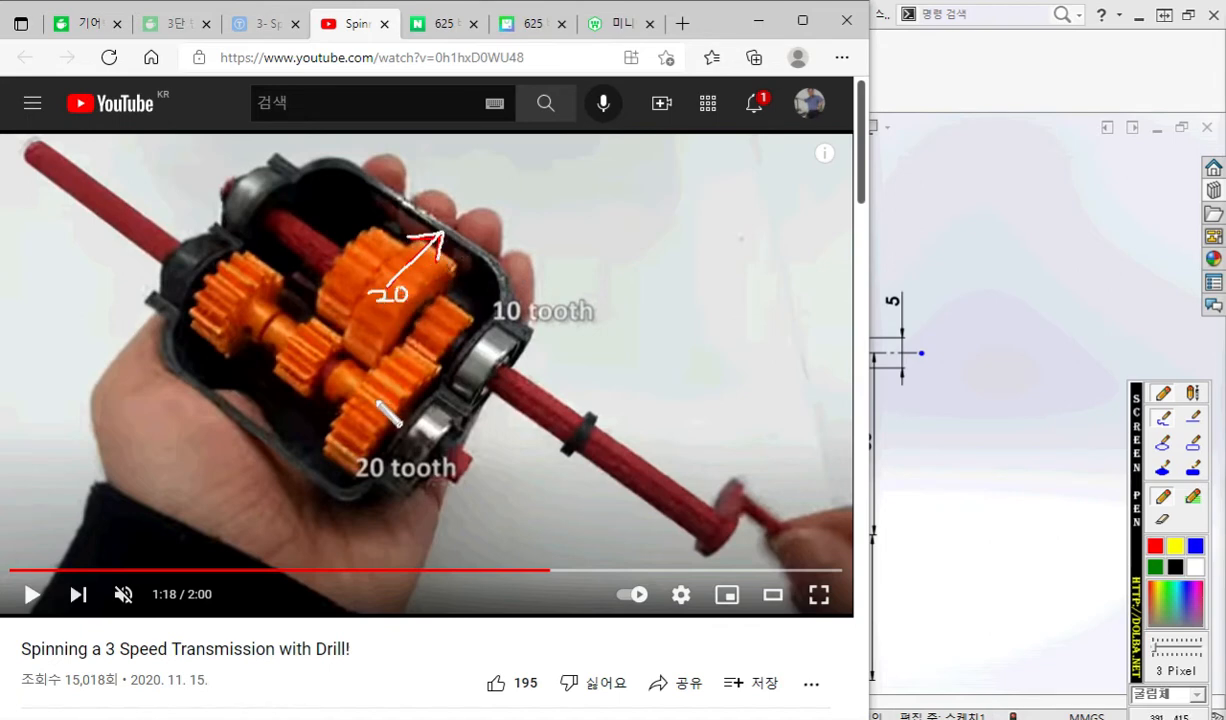
mouse_move(388, 390)
mouse_down()
mouse_move(351, 449)
mouse_move(340, 443)
mouse_up()
drag(340, 443, 359, 437)
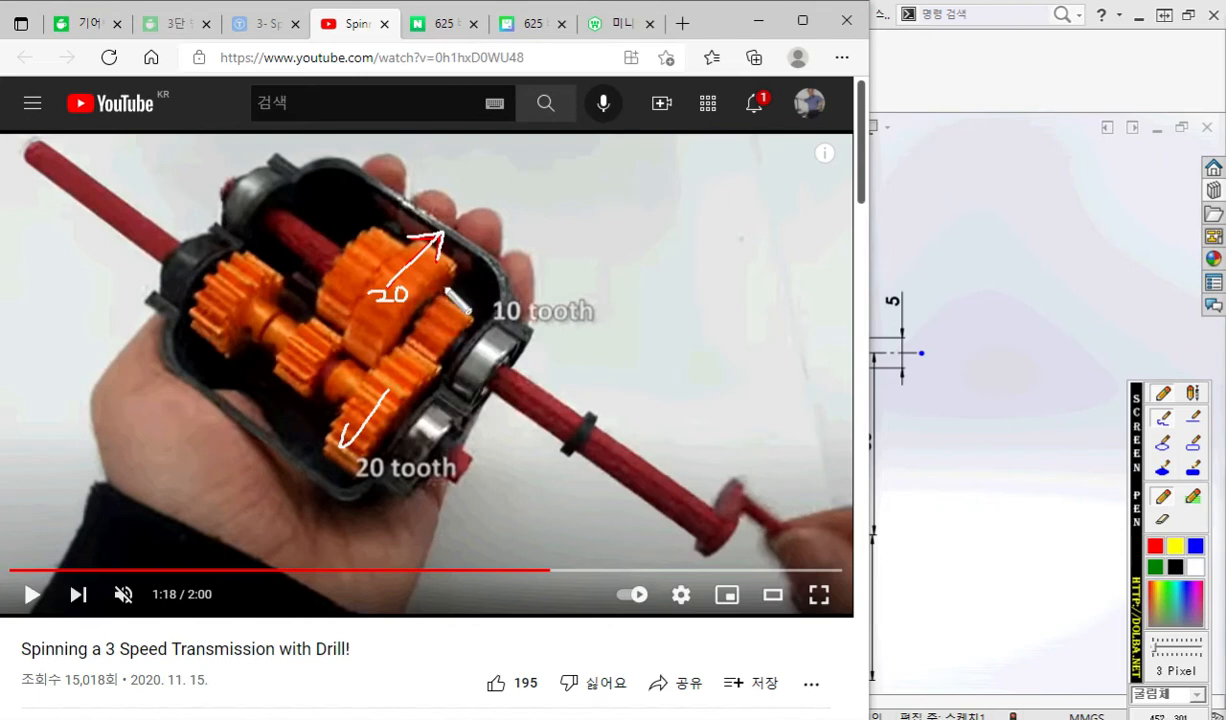
mouse_move(447, 322)
mouse_down()
mouse_move(468, 292)
mouse_move(469, 306)
mouse_up()
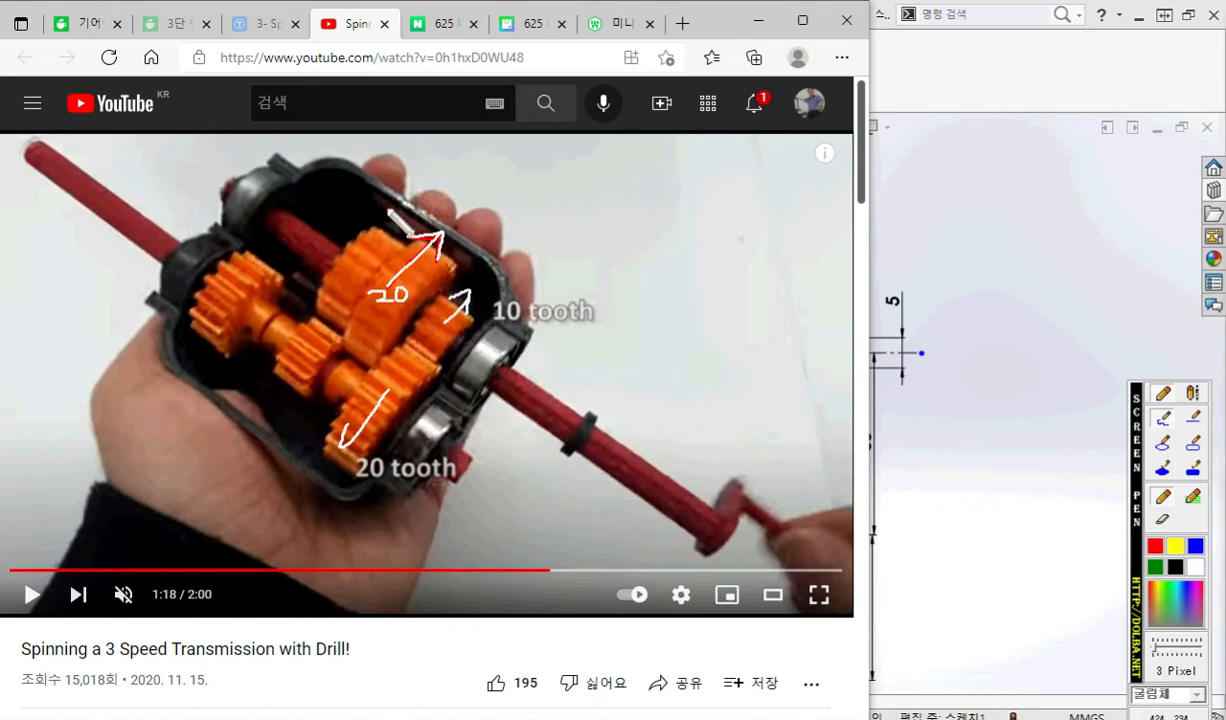
drag(316, 162, 500, 270)
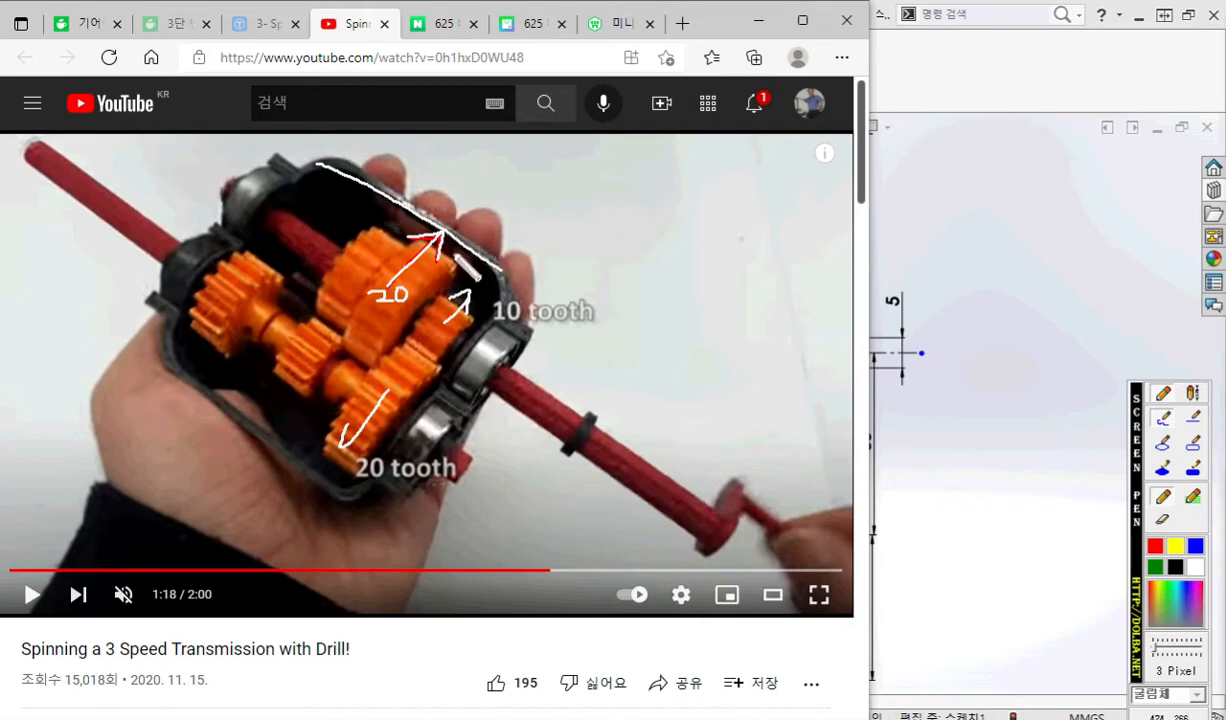
right_click(947, 372)
Return to SolidWorks, circle the lower 24 mm dimension in red, mark 24 between the upper shaft axis and top inner edge, and clear the marks.
click(976, 452)
ctrl+middle_drag(984, 534, 932, 504)
key(F9)
click(1156, 546)
mouse_move(810, 552)
mouse_down()
mouse_move(785, 585)
mouse_move(821, 598)
mouse_up()
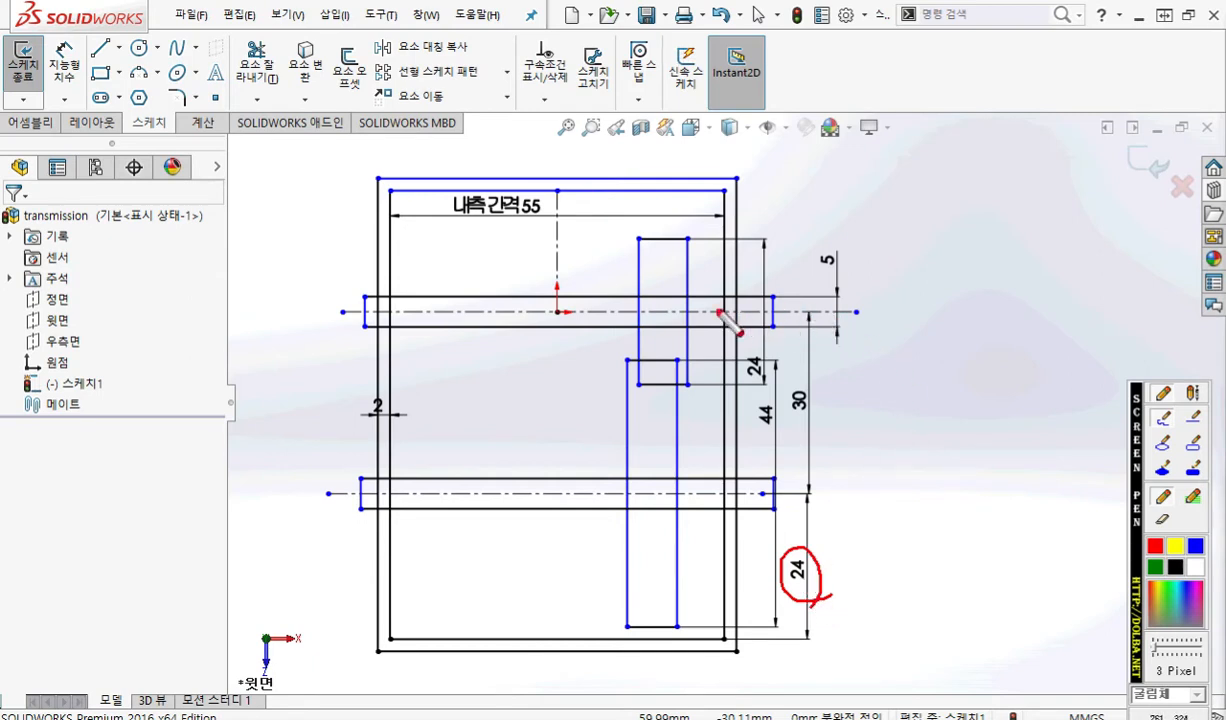
drag(527, 312, 916, 311)
mouse_move(680, 188)
mouse_down()
mouse_move(933, 188)
mouse_move(888, 311)
mouse_up()
mouse_move(860, 220)
mouse_down()
mouse_move(888, 190)
mouse_move(916, 236)
mouse_move(915, 264)
mouse_move(985, 258)
mouse_up()
drag(968, 232, 970, 270)
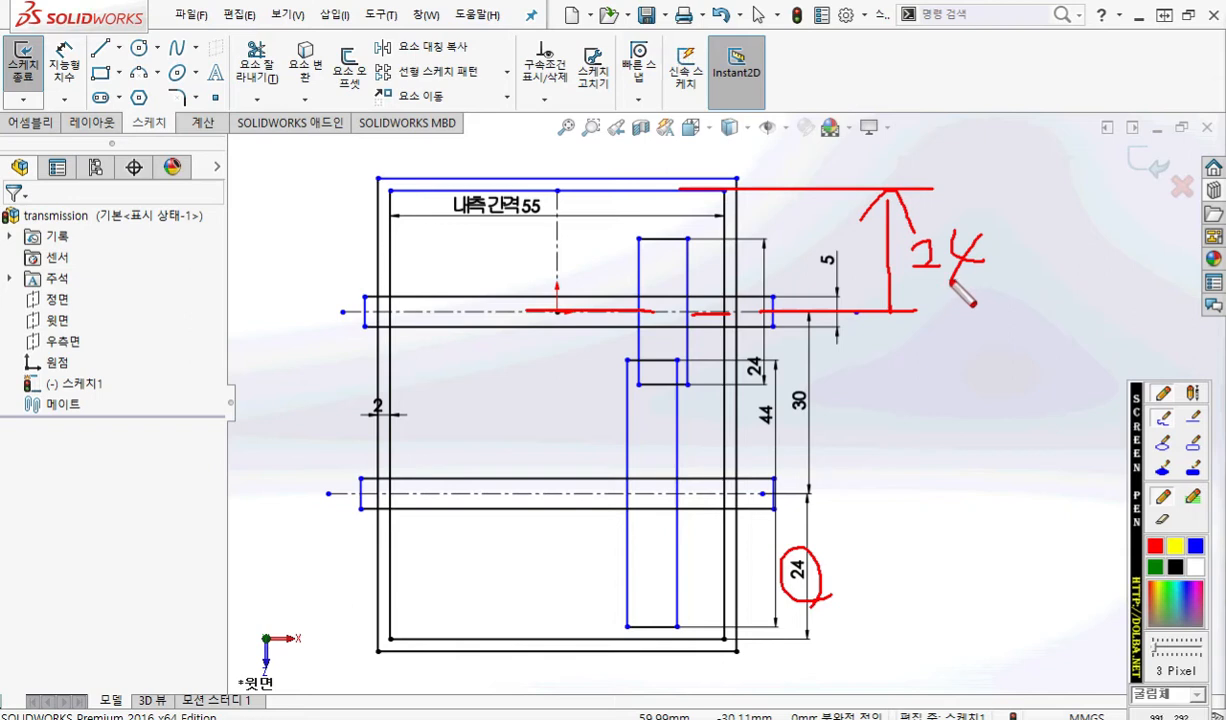
key(Escape)
Dimension the distance from the upper shaft's centerline to the housing's top inner edge and set it to 24 mm.
drag(934, 235, 940, 255)
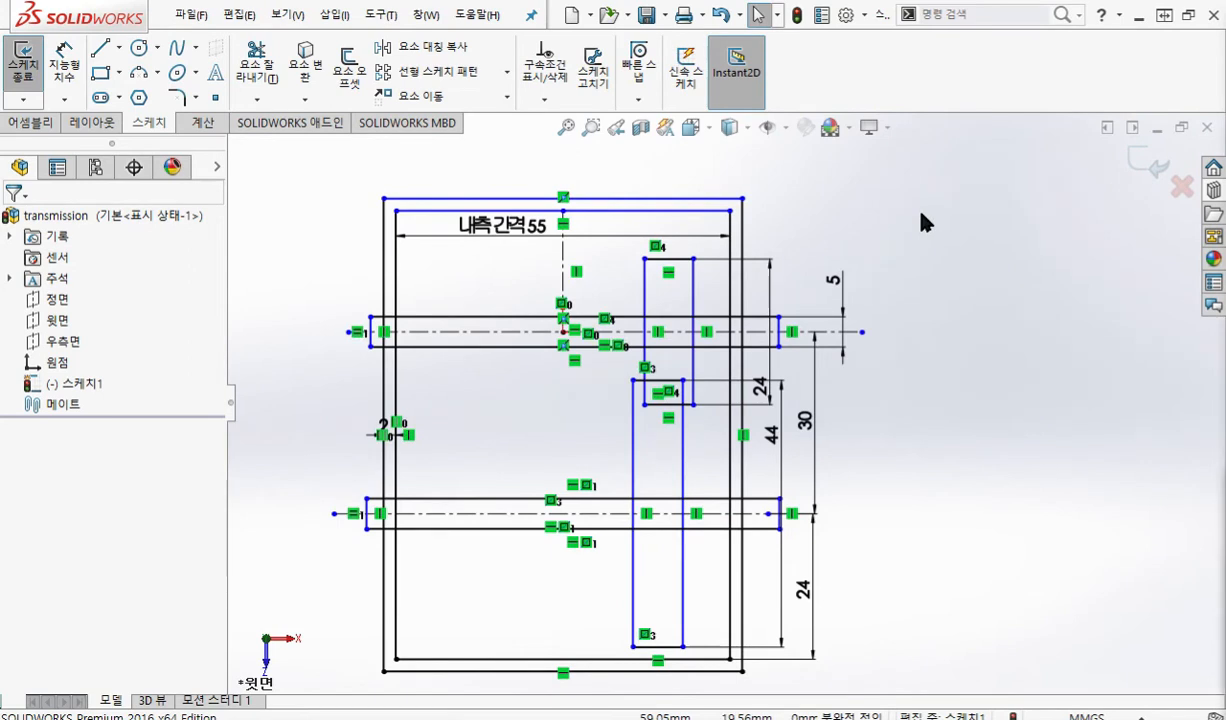
right_click(921, 212)
click(1074, 176)
click(468, 332)
click(425, 211)
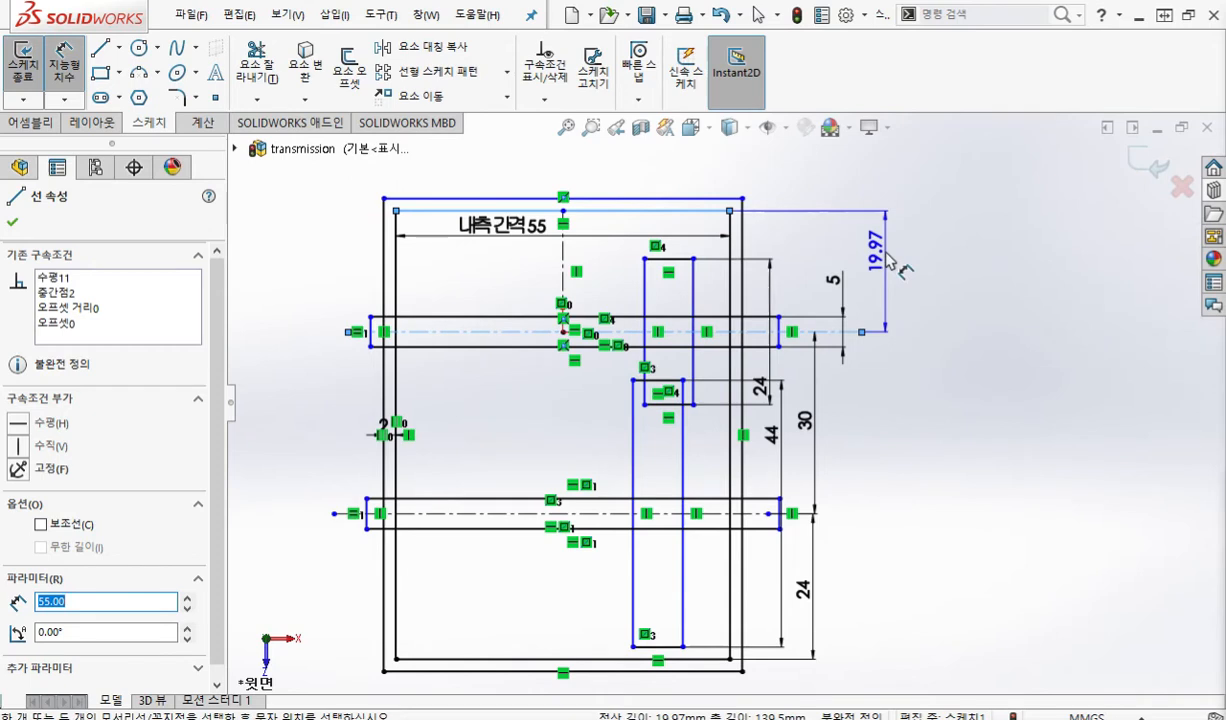
click(888, 258)
text(24)
key(Return)
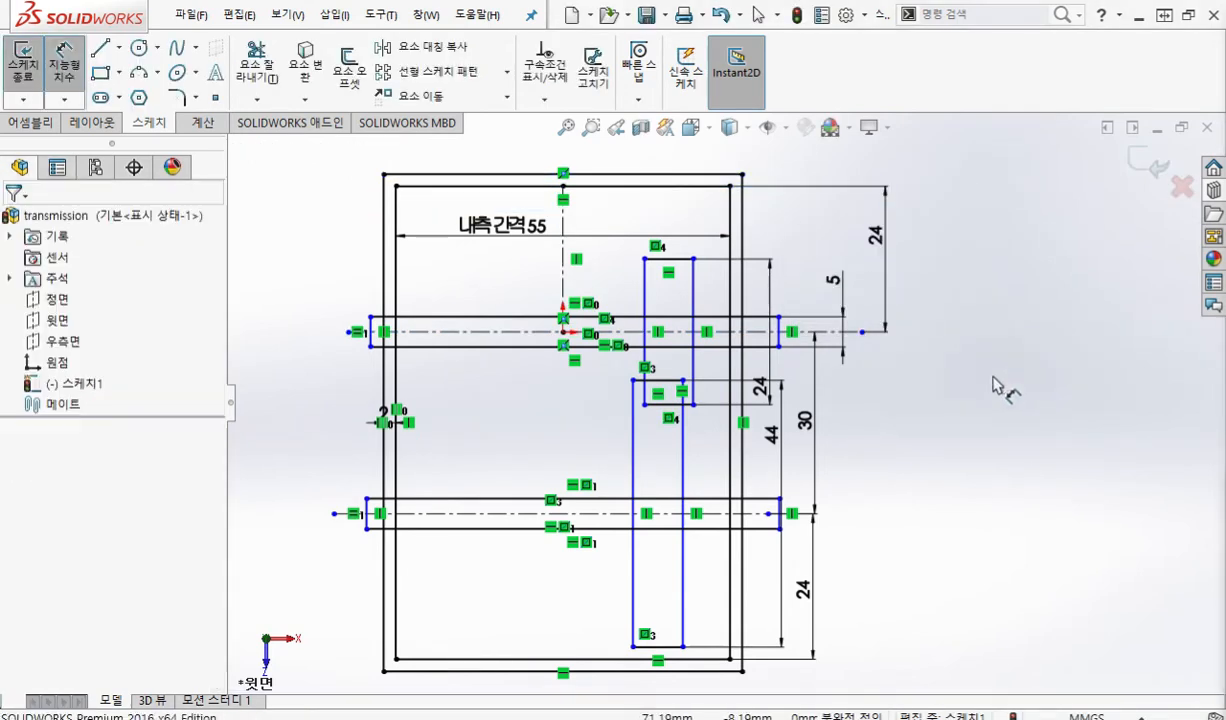
right_click(978, 238)
click(1026, 309)
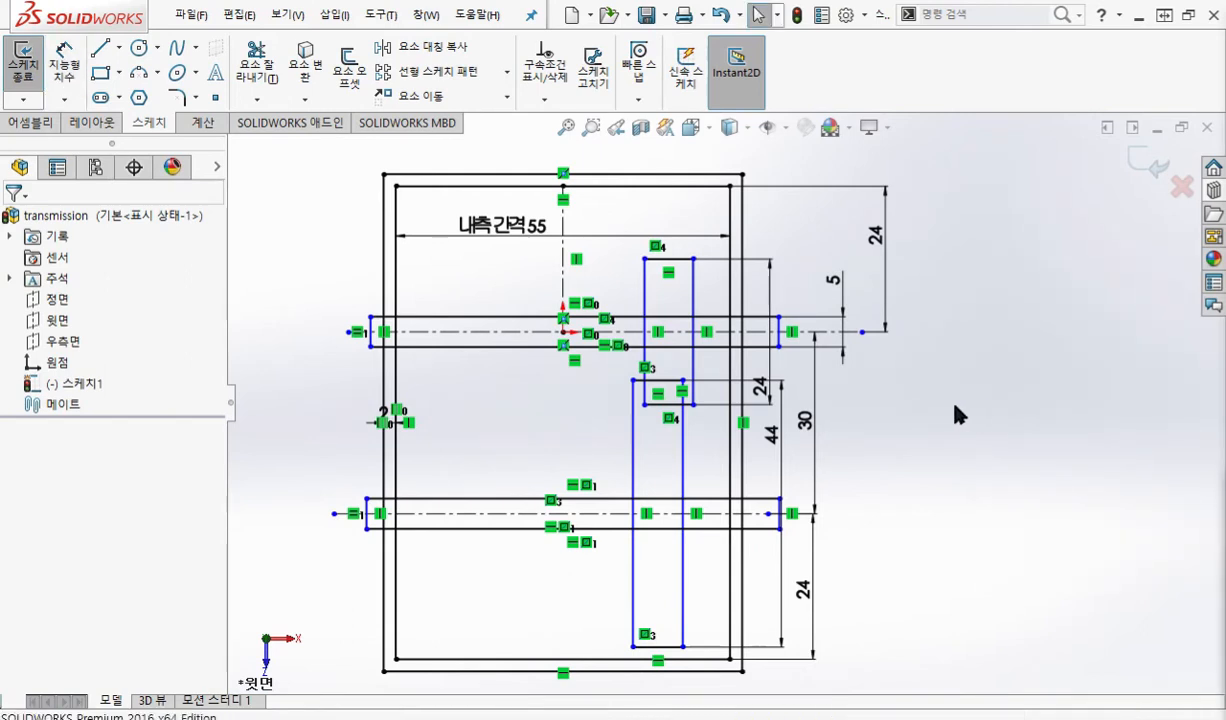
Show the YouTube transmission video beside the sketch and label its gears 15, 15, 20, 10, 20 and 10 in white screen pen.
ctrl+middle_drag(917, 419, 1038, 421)
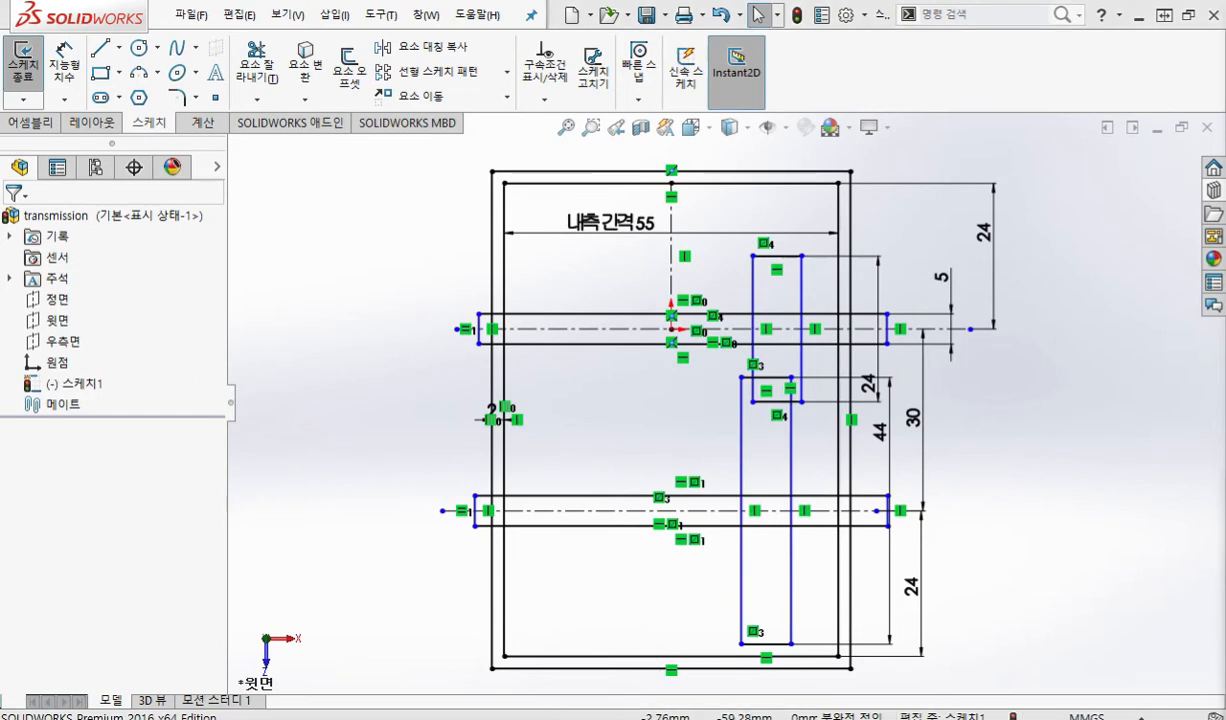
click(400, 640)
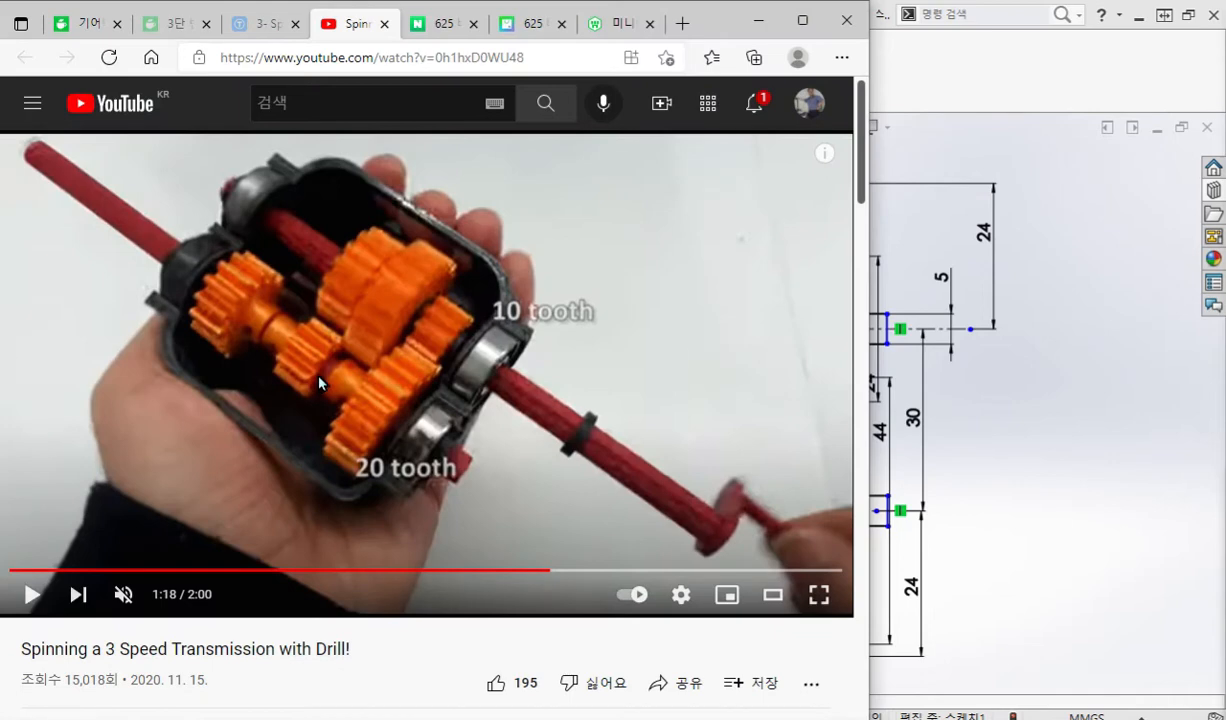
drag(869, 228, 580, 235)
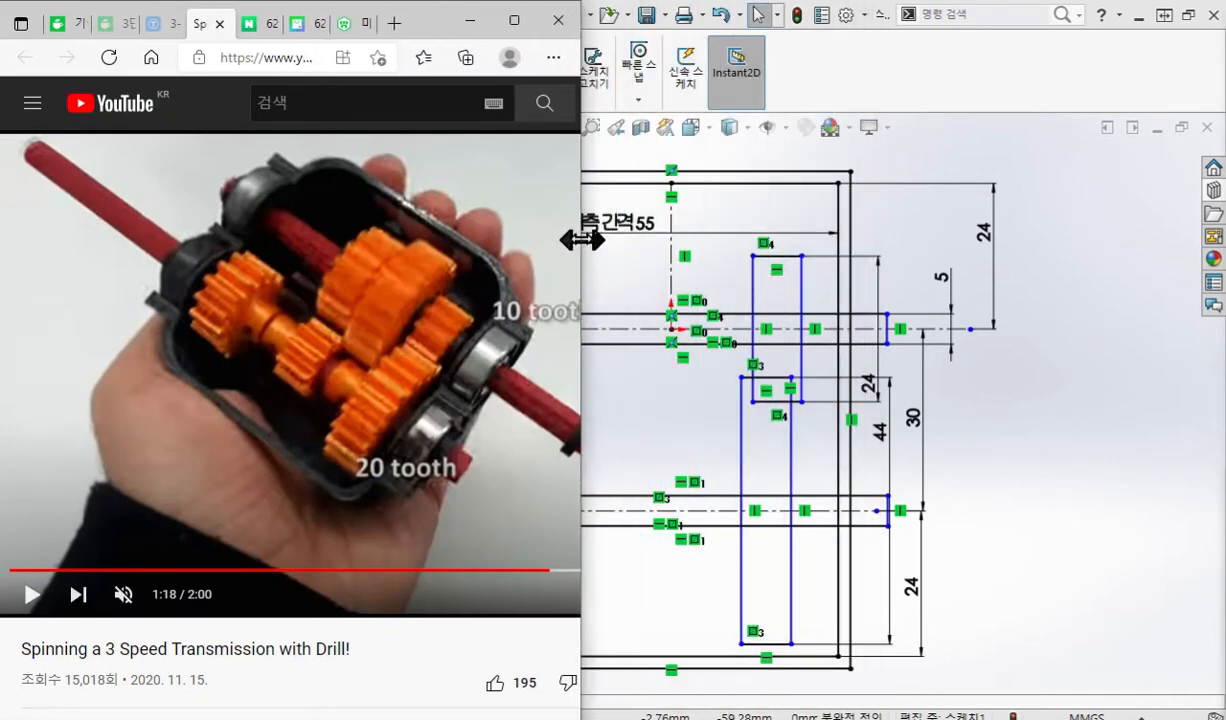
key(F2)
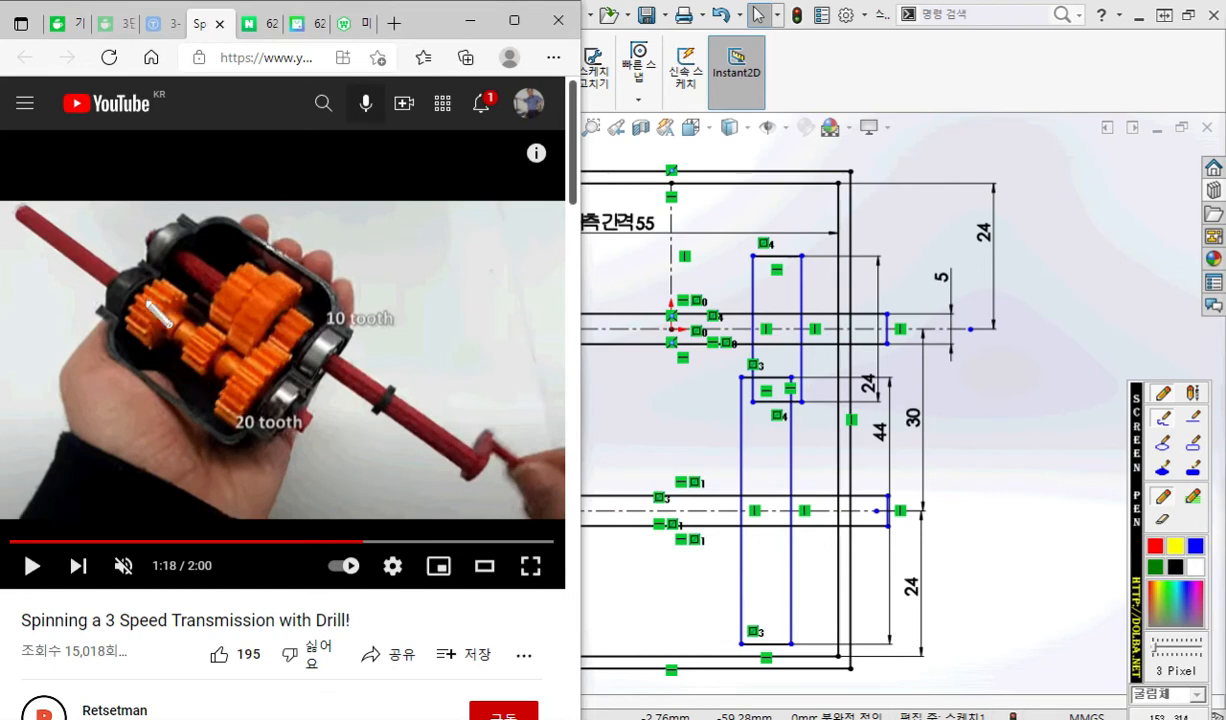
drag(163, 315, 151, 319)
drag(150, 298, 161, 296)
mouse_move(190, 252)
mouse_down()
mouse_move(186, 278)
mouse_move(206, 267)
mouse_move(196, 284)
mouse_move(222, 257)
mouse_up()
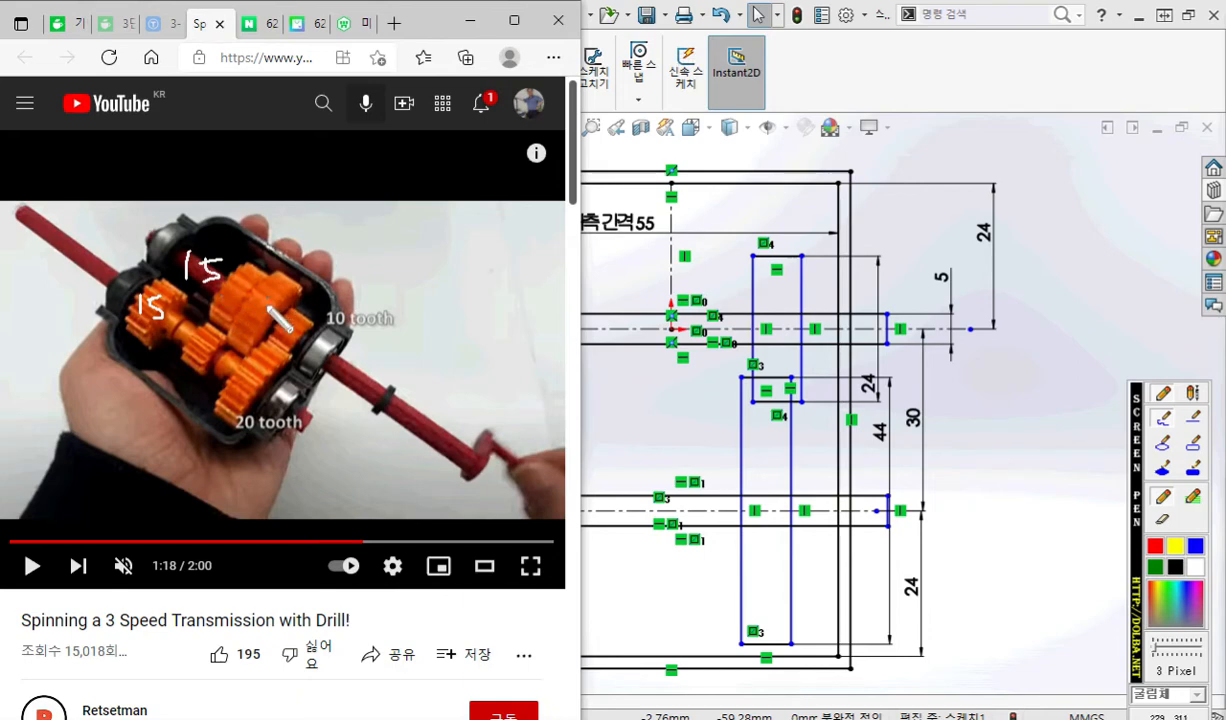
mouse_move(249, 298)
mouse_down()
mouse_move(272, 314)
mouse_move(270, 295)
mouse_move(285, 342)
mouse_move(301, 319)
mouse_up()
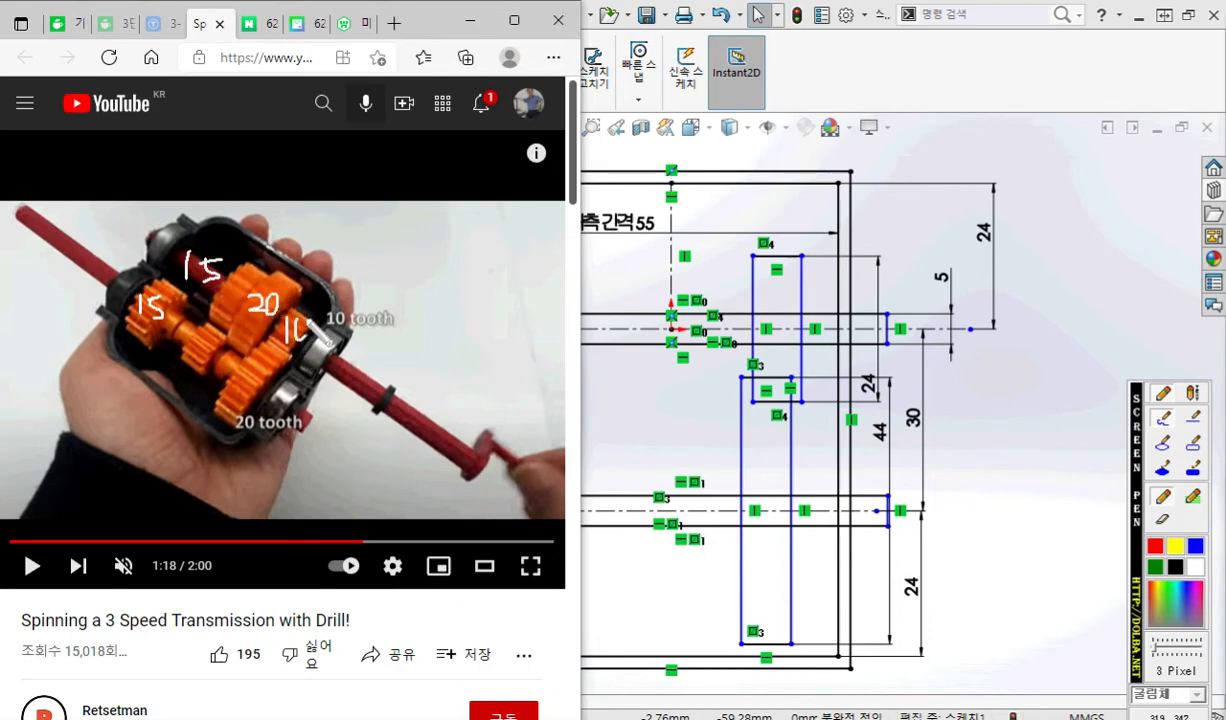
mouse_move(246, 368)
mouse_down()
mouse_move(260, 387)
mouse_move(266, 362)
mouse_up()
mouse_move(198, 339)
mouse_down()
mouse_move(196, 365)
mouse_move(212, 338)
mouse_up()
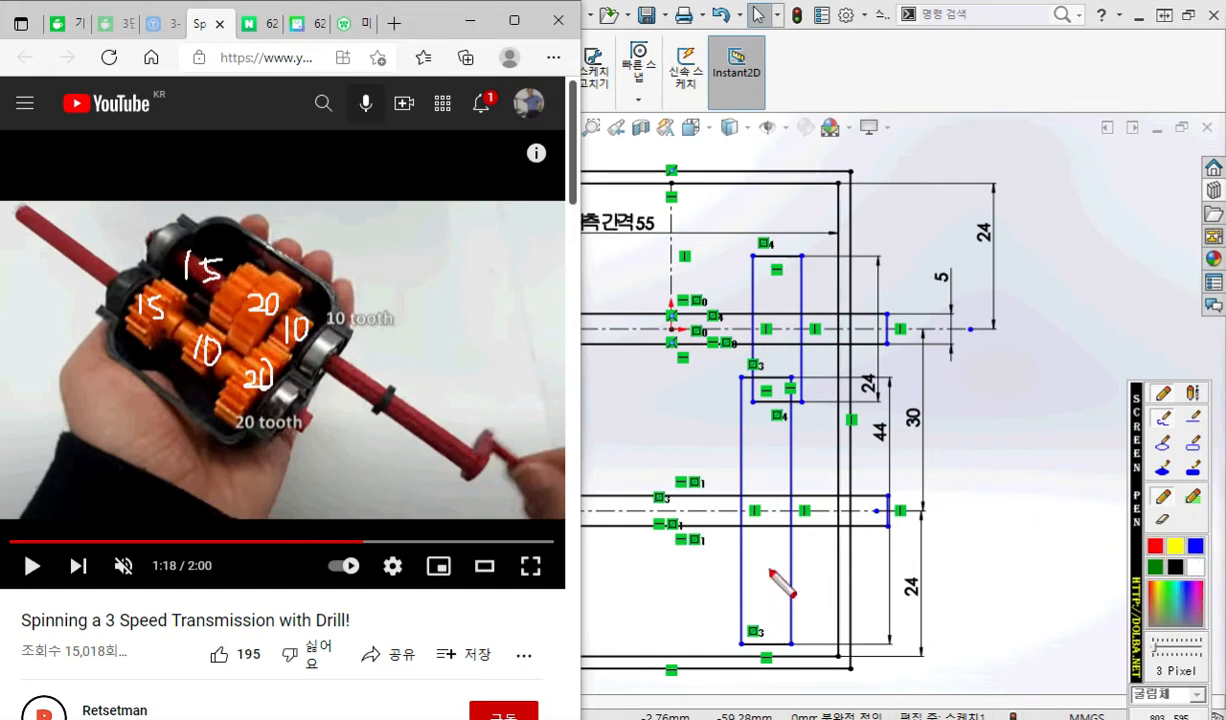
Label the large lower gear "20" in red screen pen, draw arrows from both shafts to the housing walls, and circle both 24 mm offsets.
mouse_move(748, 566)
mouse_down()
mouse_move(752, 594)
mouse_move(770, 564)
mouse_up()
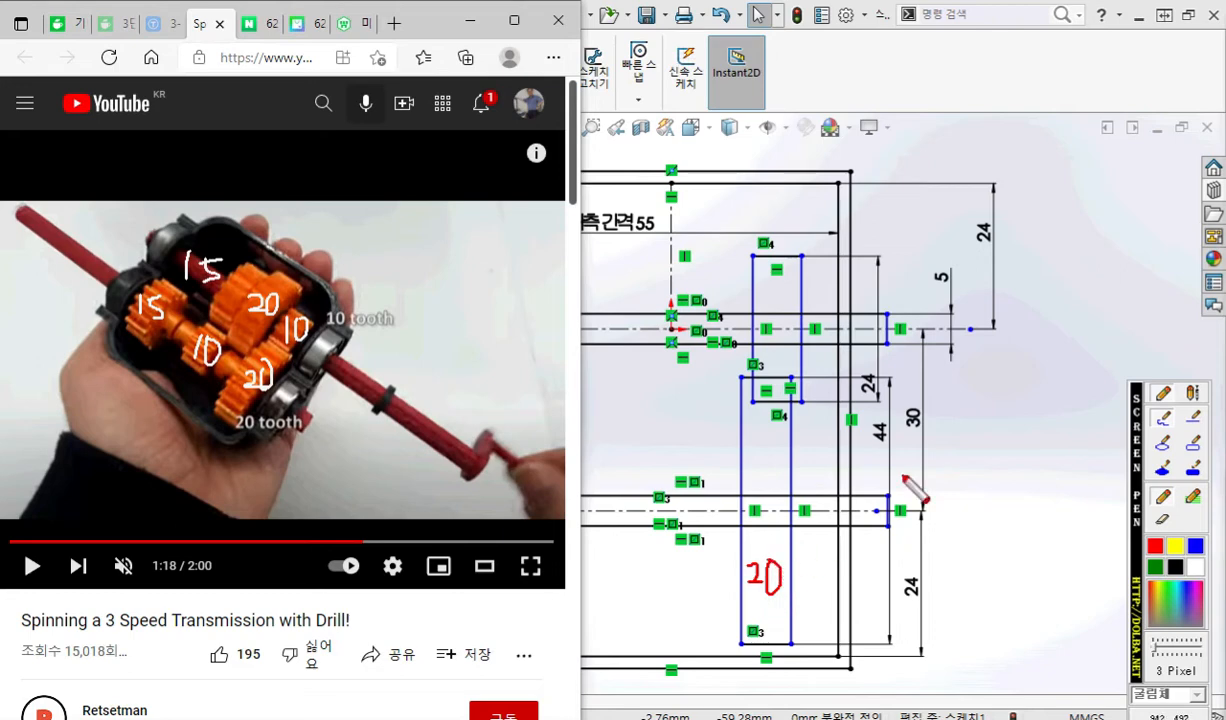
drag(866, 512, 866, 668)
mouse_move(845, 623)
mouse_down()
mouse_move(876, 651)
mouse_move(931, 576)
mouse_move(916, 560)
mouse_up()
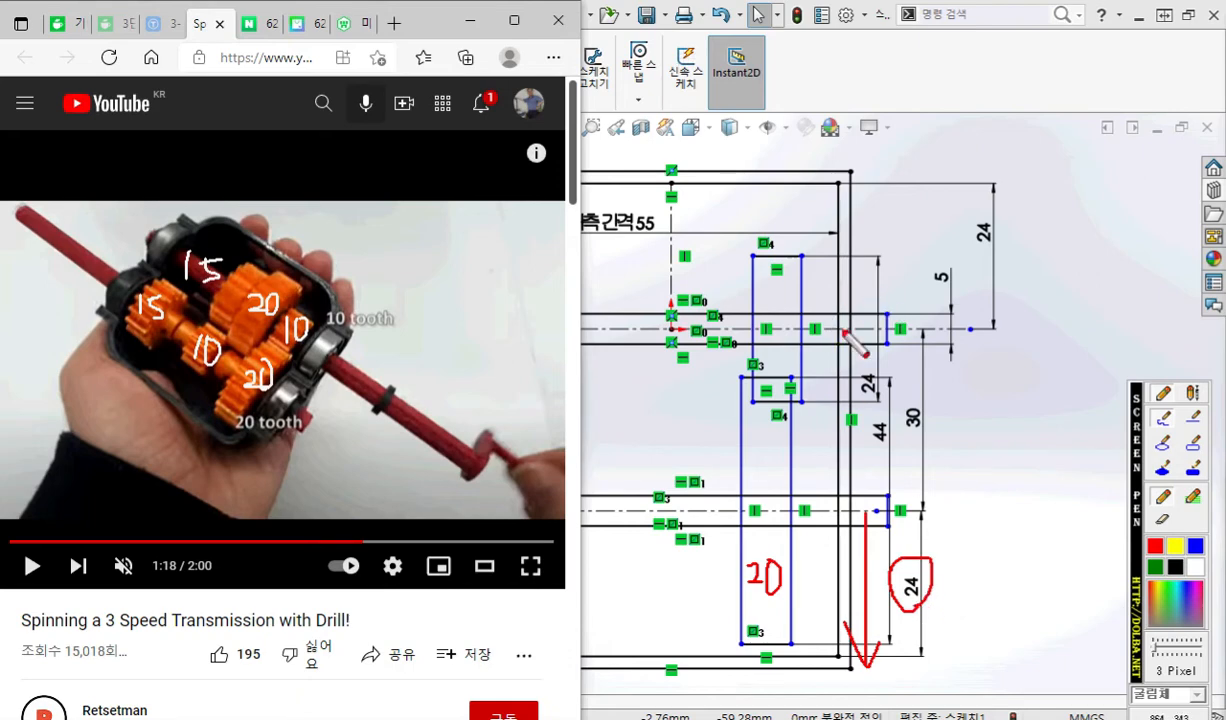
mouse_move(867, 328)
mouse_down()
mouse_move(874, 195)
mouse_move(892, 213)
mouse_up()
mouse_move(1016, 249)
mouse_down()
mouse_move(966, 218)
mouse_move(1000, 268)
mouse_up()
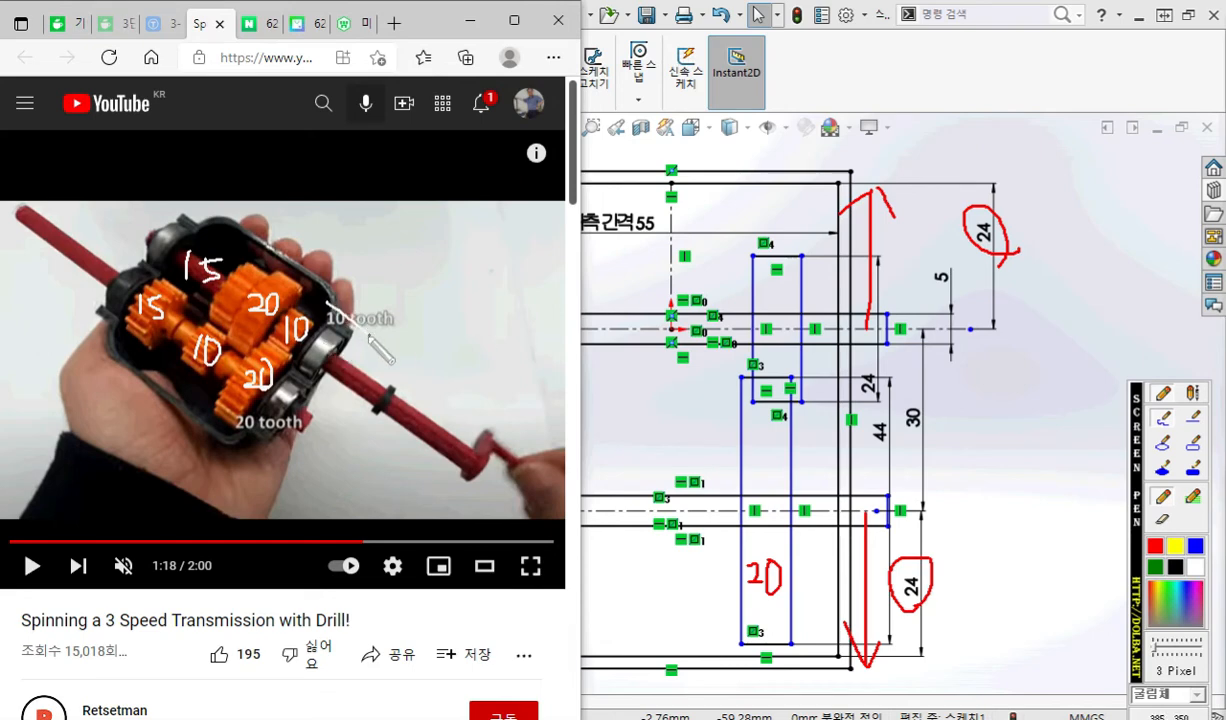
Outline the two bearing seats beside the 10-tooth and 20-tooth gears in the video in white screen pen.
drag(323, 392, 287, 373)
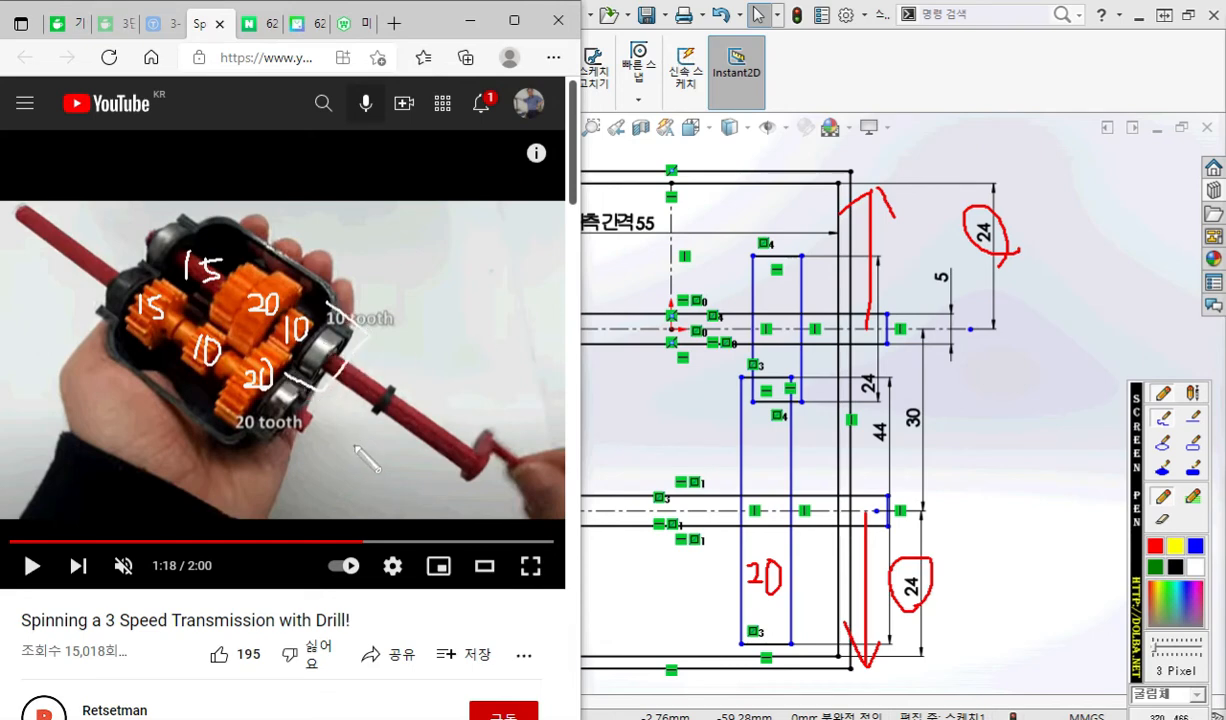
drag(284, 360, 334, 311)
mouse_move(286, 370)
mouse_down()
mouse_move(249, 415)
mouse_move(265, 447)
mouse_move(308, 402)
mouse_move(302, 382)
mouse_up()
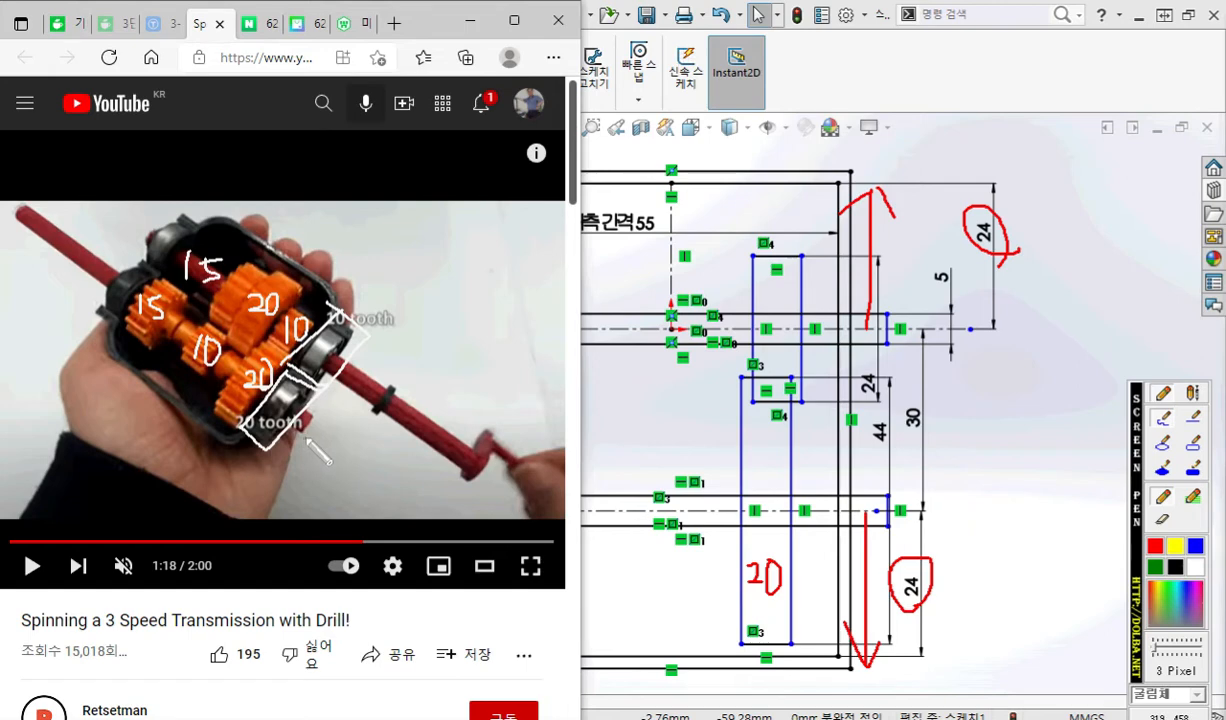
Draw a blue screen-pen bearing outline around the lower shaft's end, mark its height as 16, clear all marks, and return to SolidWorks.
click(1195, 546)
mouse_move(851, 449)
mouse_down()
mouse_move(928, 456)
mouse_move(938, 566)
mouse_move(846, 563)
mouse_move(851, 448)
mouse_up()
mouse_move(937, 458)
mouse_down()
mouse_move(990, 458)
mouse_move(976, 553)
mouse_move(986, 537)
mouse_up()
mouse_move(958, 480)
mouse_down()
mouse_move(970, 469)
mouse_move(1012, 518)
mouse_up()
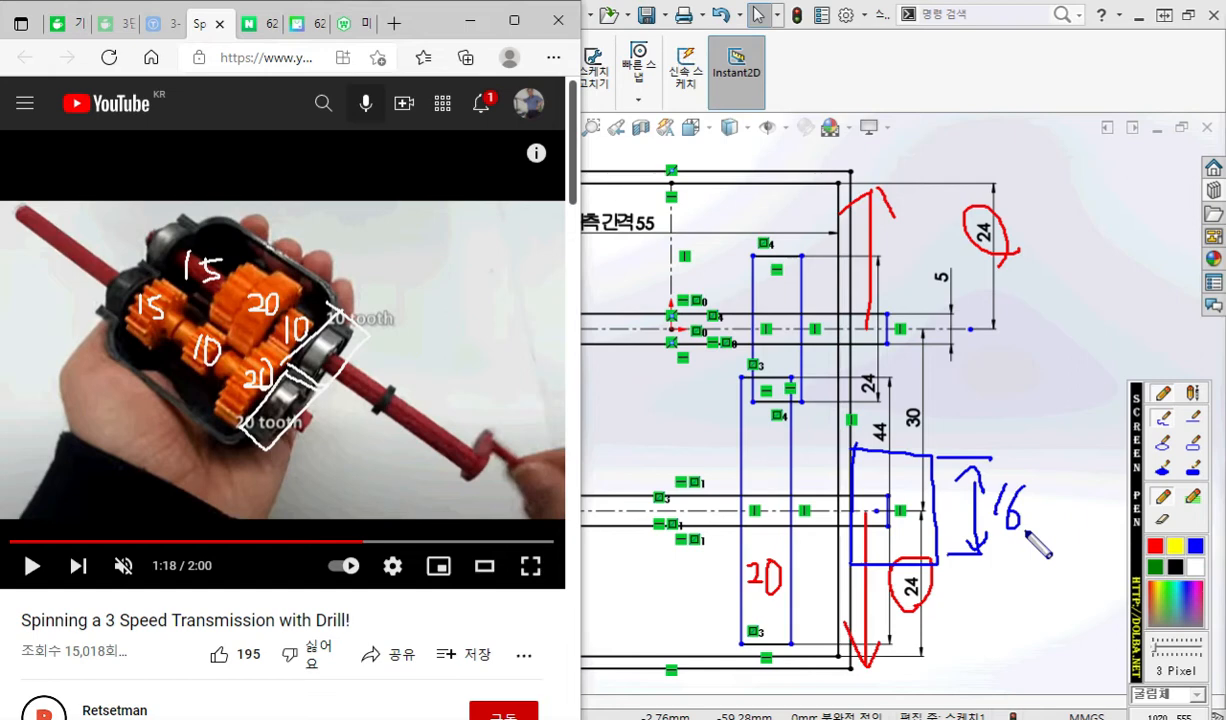
key(Escape)
click(1040, 420)
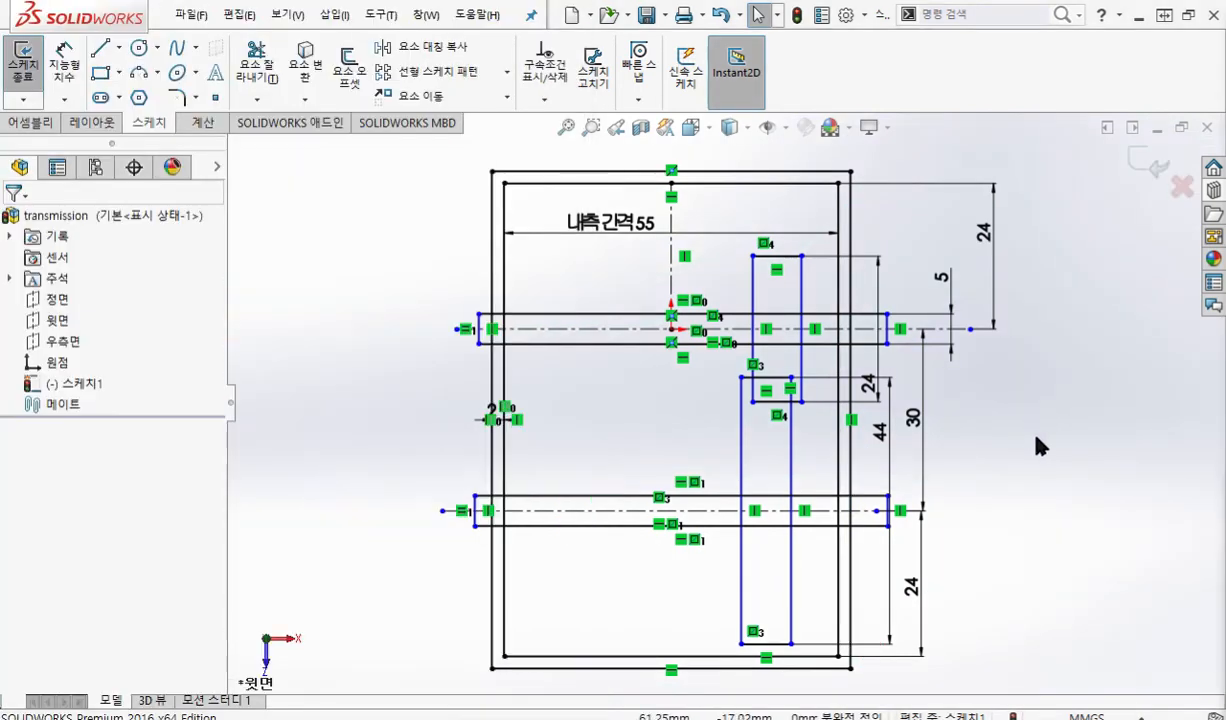
Exit the transmission layout sketch and switch to the isometric view.
click(1148, 162)
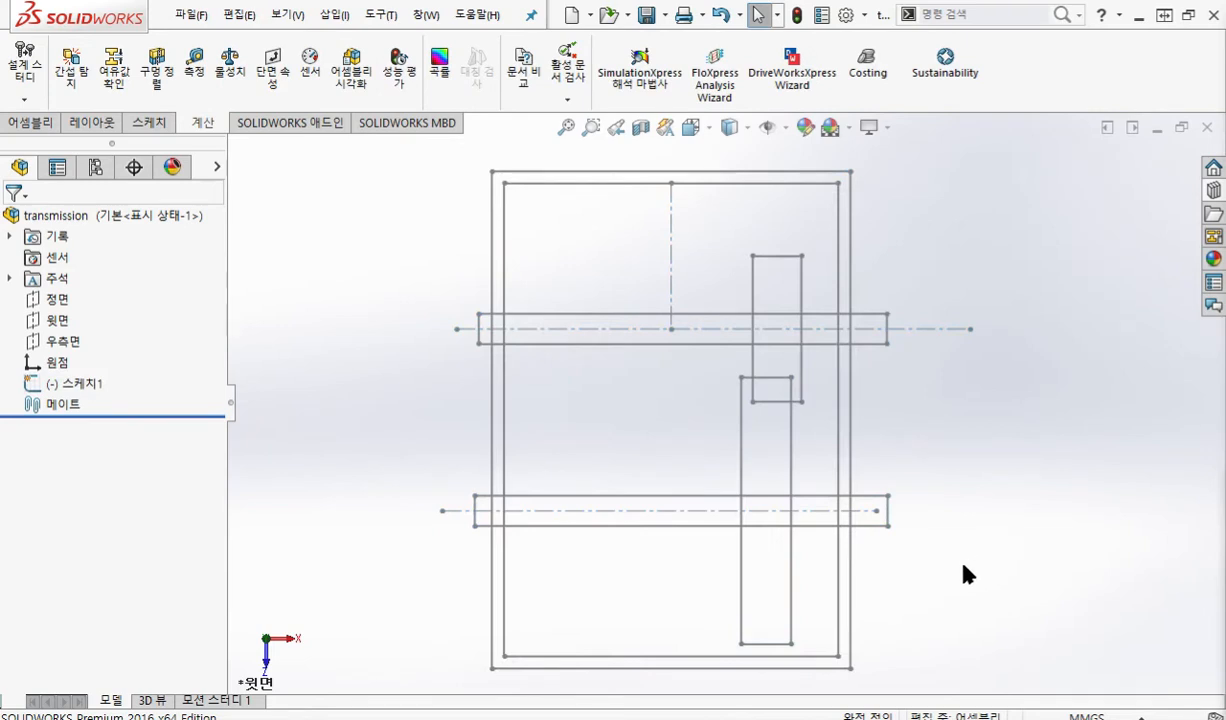
key(ctrl+7)
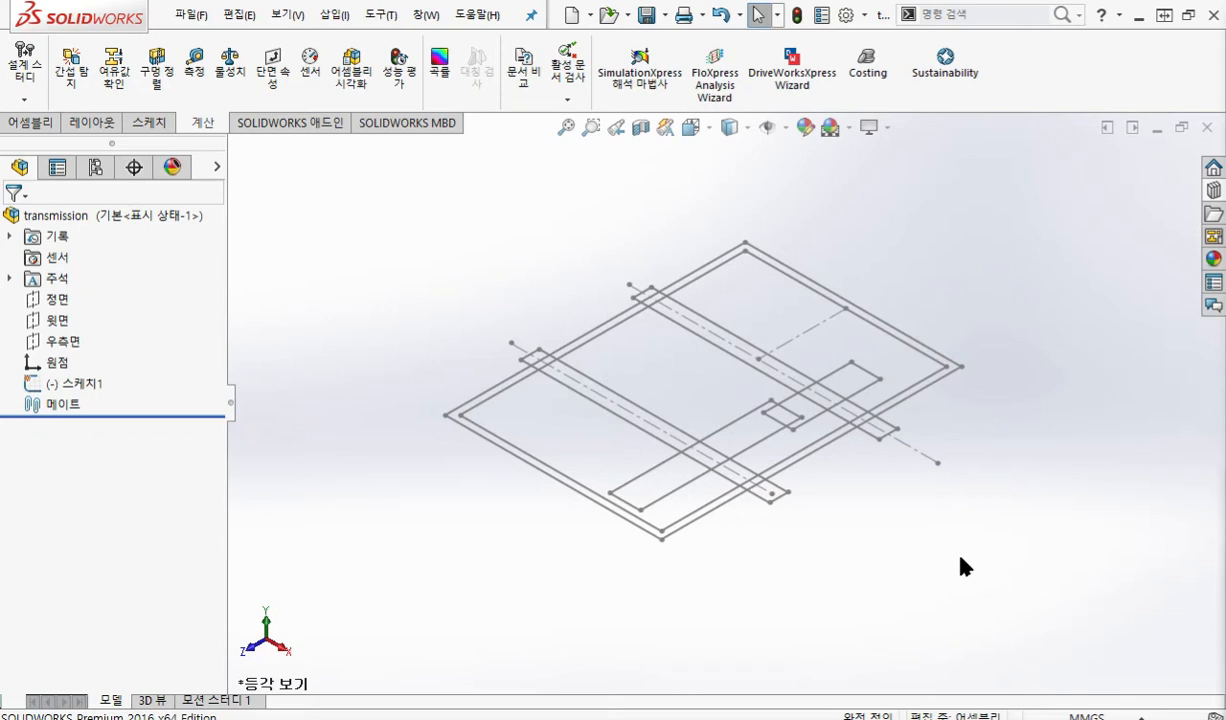
Write "layout" beside the sketch in red screen pen, circle the 어셈블리 label, and clear the marks.
key(F8)
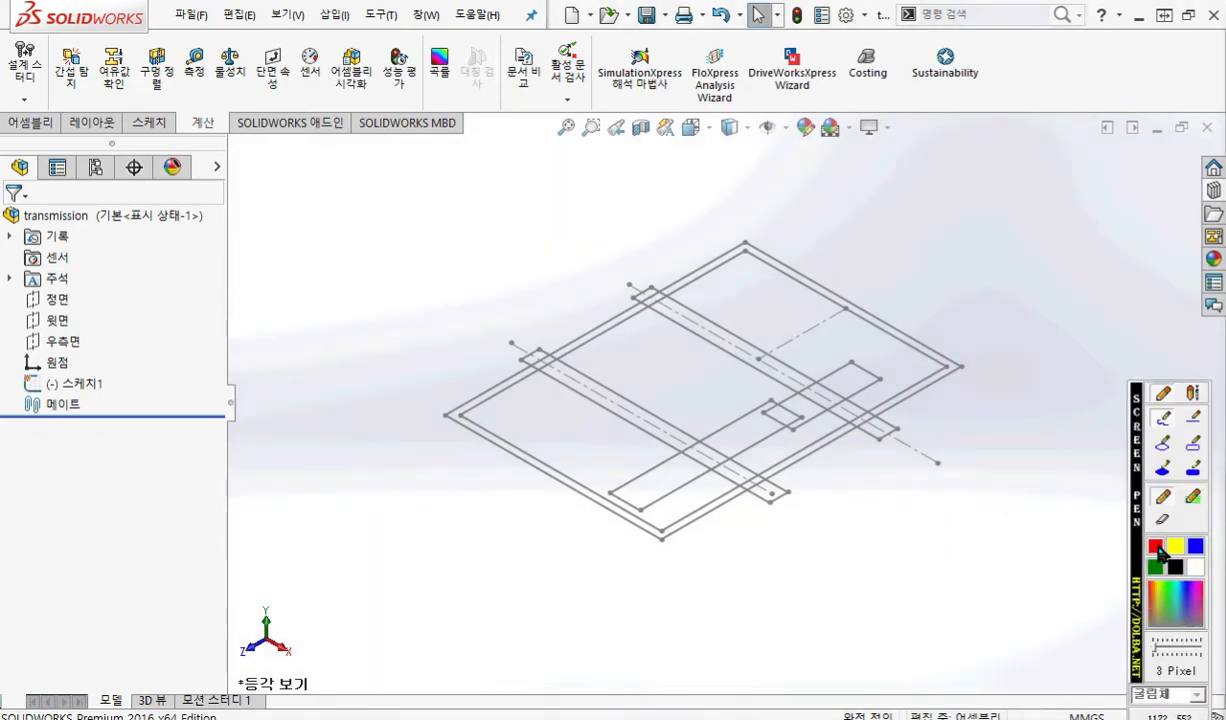
drag(311, 207, 296, 307)
mouse_move(336, 264)
mouse_down()
mouse_move(323, 282)
mouse_move(372, 290)
mouse_up()
drag(383, 258, 333, 339)
mouse_move(428, 262)
mouse_down()
mouse_move(405, 282)
mouse_move(460, 272)
mouse_move(470, 257)
mouse_up()
drag(498, 205, 492, 272)
drag(480, 268, 505, 278)
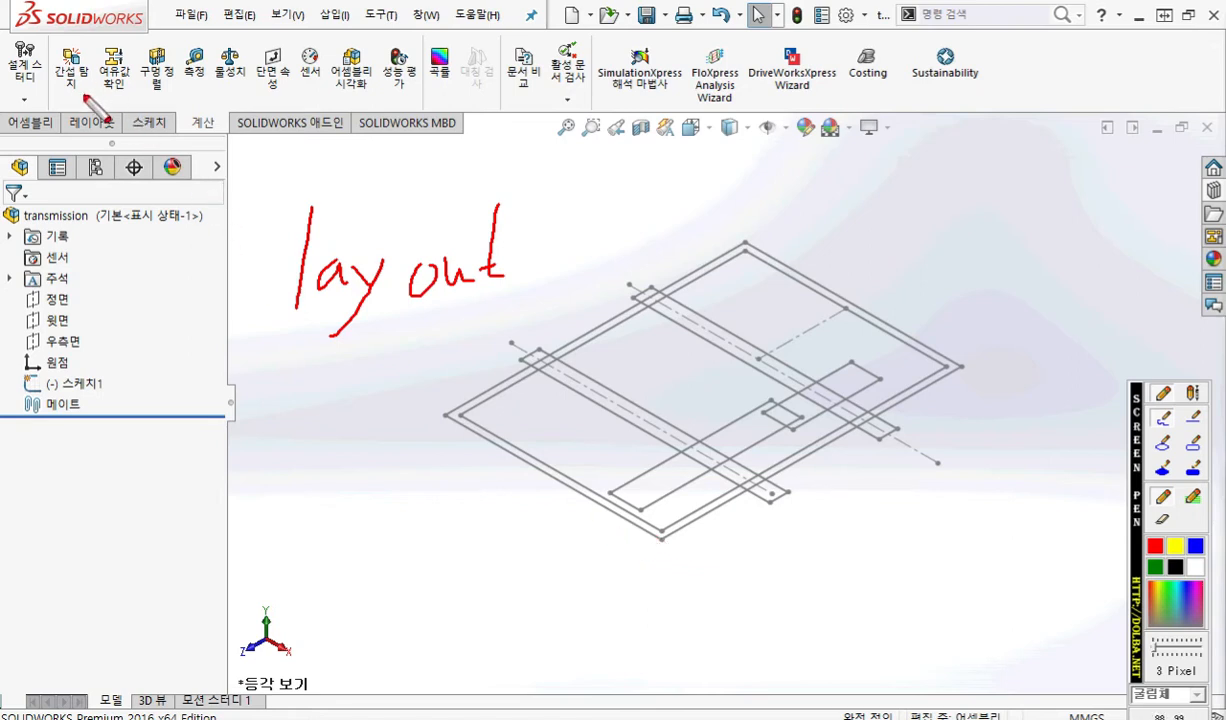
drag(50, 97, 60, 108)
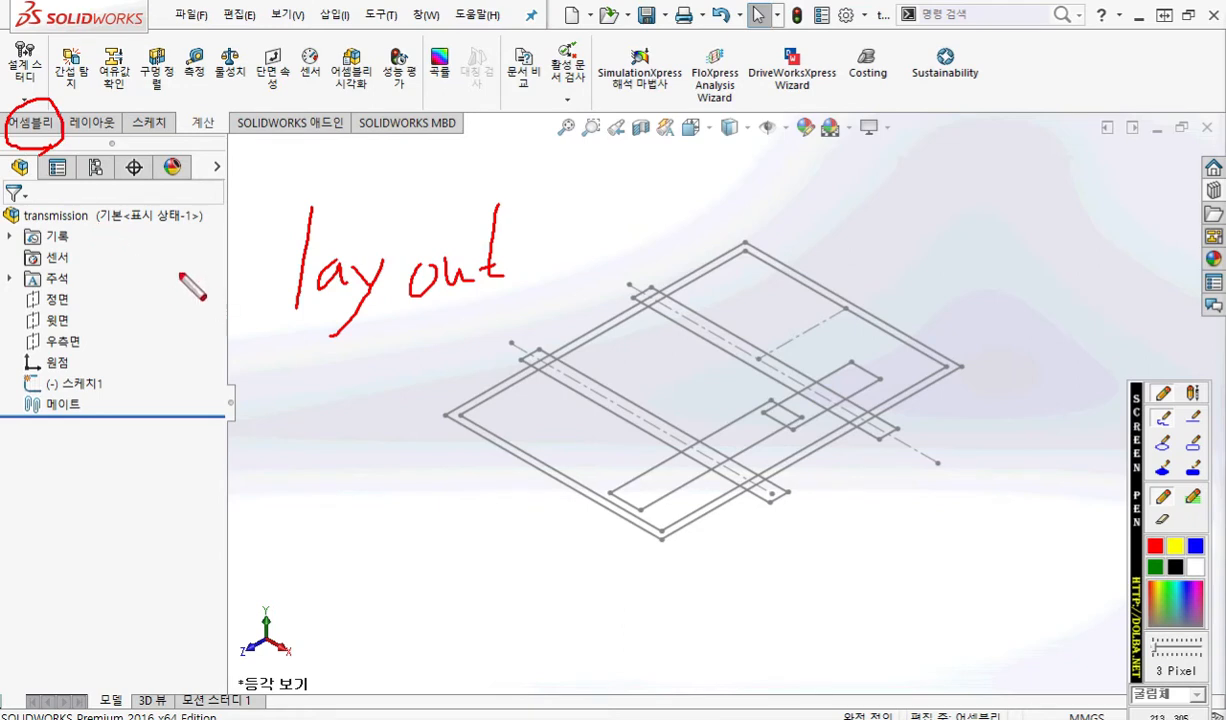
key(Escape)
Open the component insertion options, circle 부품 삽입 and box 새 파트 in red screen pen, and write "새파트" beside them.
click(32, 123)
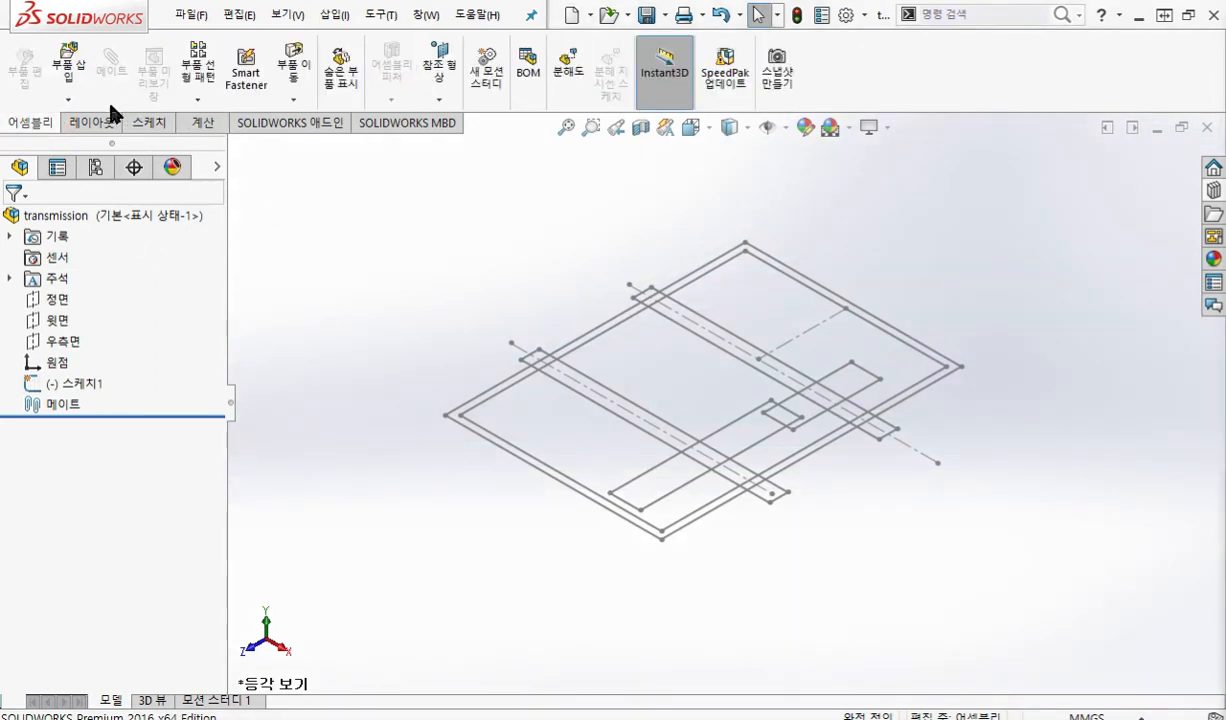
click(68, 99)
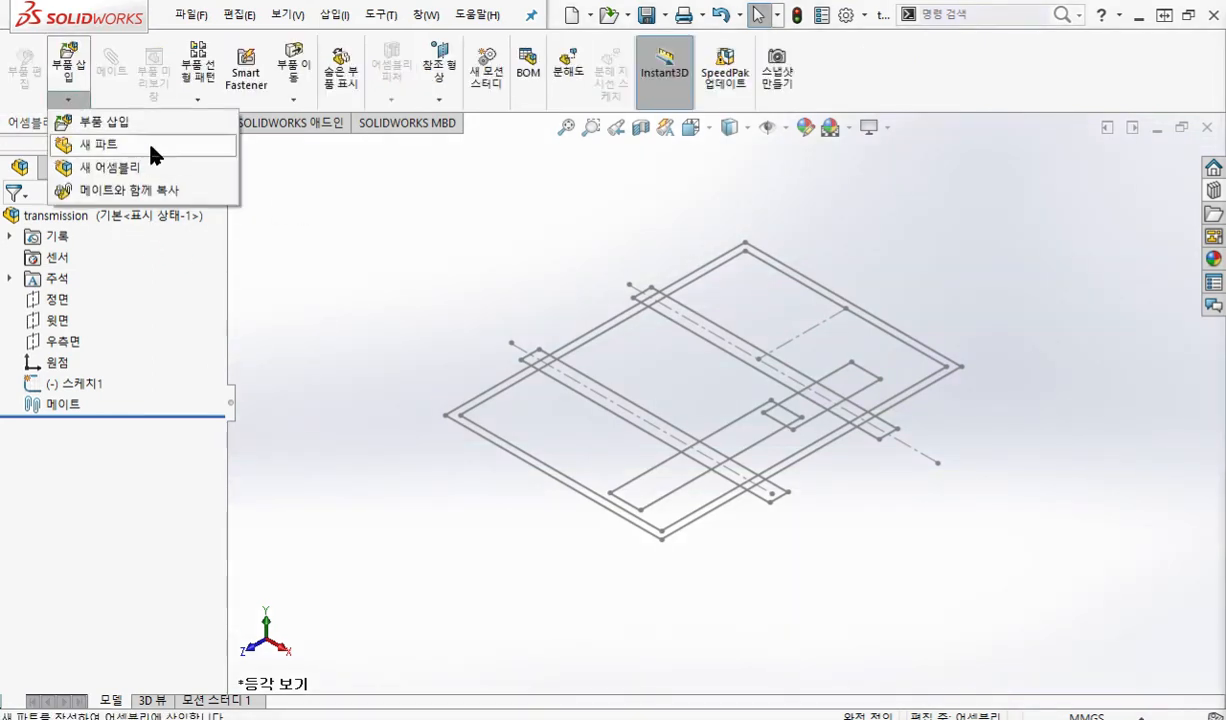
key(F12)
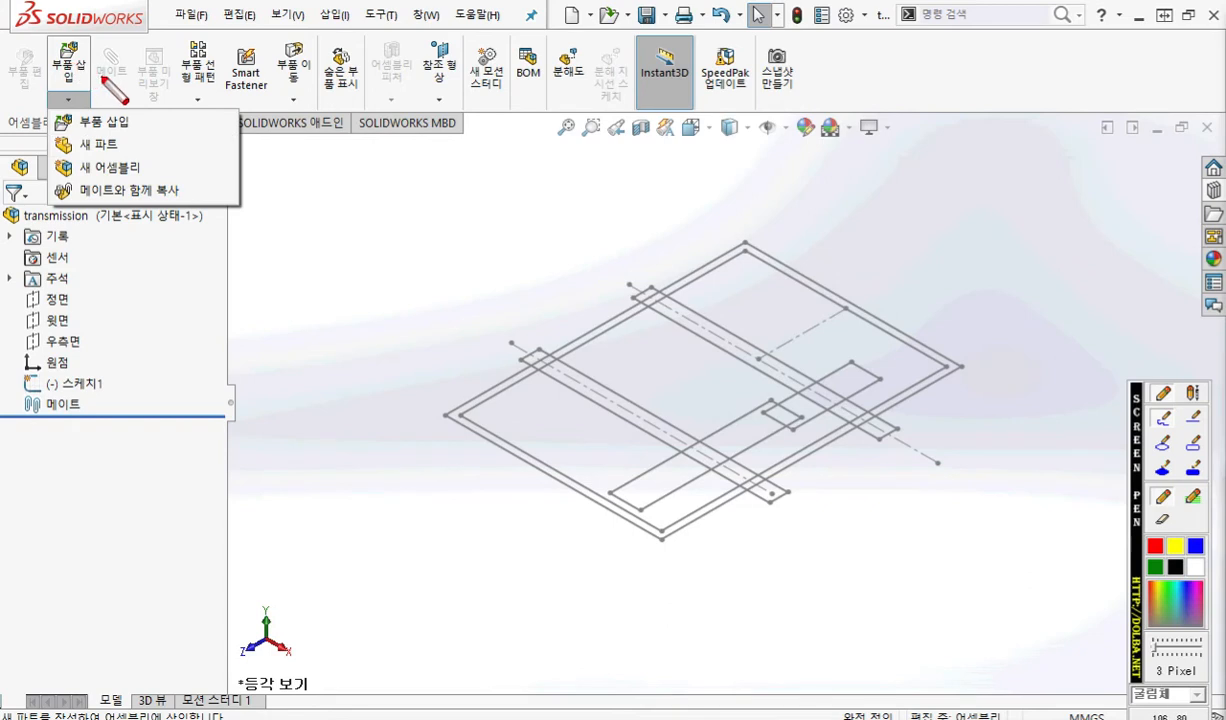
mouse_move(68, 76)
mouse_down()
mouse_move(92, 46)
mouse_move(60, 90)
mouse_move(73, 115)
mouse_move(82, 95)
mouse_up()
drag(78, 157, 163, 146)
drag(88, 132, 78, 157)
mouse_move(252, 153)
mouse_down()
mouse_move(236, 192)
mouse_move(284, 200)
mouse_up()
mouse_move(284, 178)
mouse_down()
mouse_move(298, 172)
mouse_move(300, 205)
mouse_move(340, 168)
mouse_up()
mouse_move(320, 172)
mouse_down()
mouse_move(320, 198)
mouse_move(332, 198)
mouse_up()
drag(310, 203, 345, 200)
drag(353, 152, 353, 212)
mouse_move(353, 182)
mouse_down()
mouse_move(366, 190)
mouse_move(410, 172)
mouse_move(404, 190)
mouse_move(430, 213)
mouse_up()
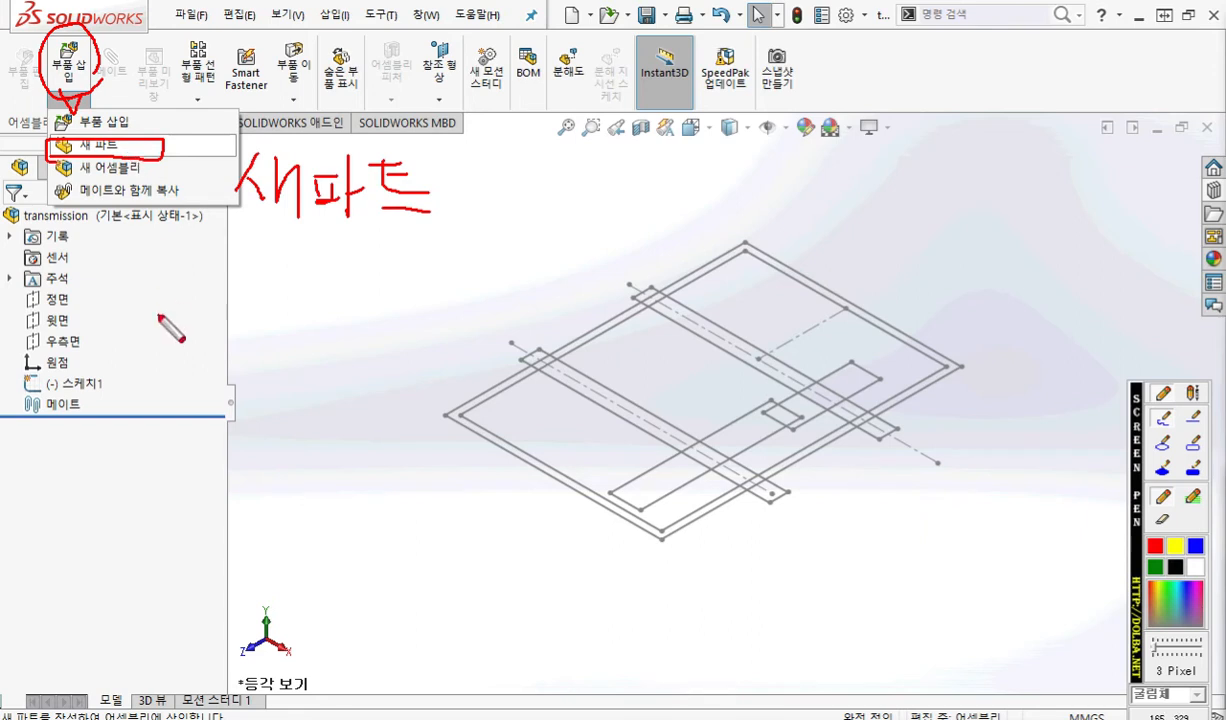
Link the 윗면 plane to the "새파트" note with a red curve and "면", and extend the note with "(선택면 → 정면".
drag(14, 327, 129, 329)
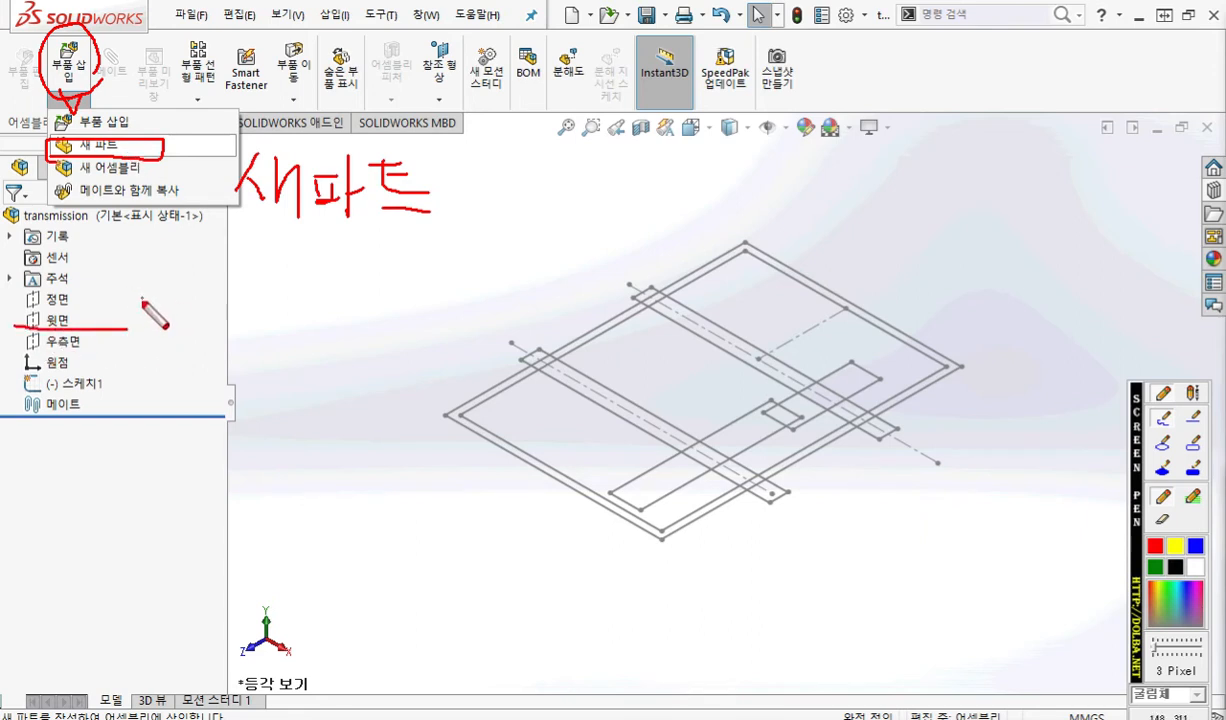
mouse_move(328, 232)
mouse_down()
mouse_move(240, 316)
mouse_move(137, 332)
mouse_move(157, 328)
mouse_move(189, 363)
mouse_up()
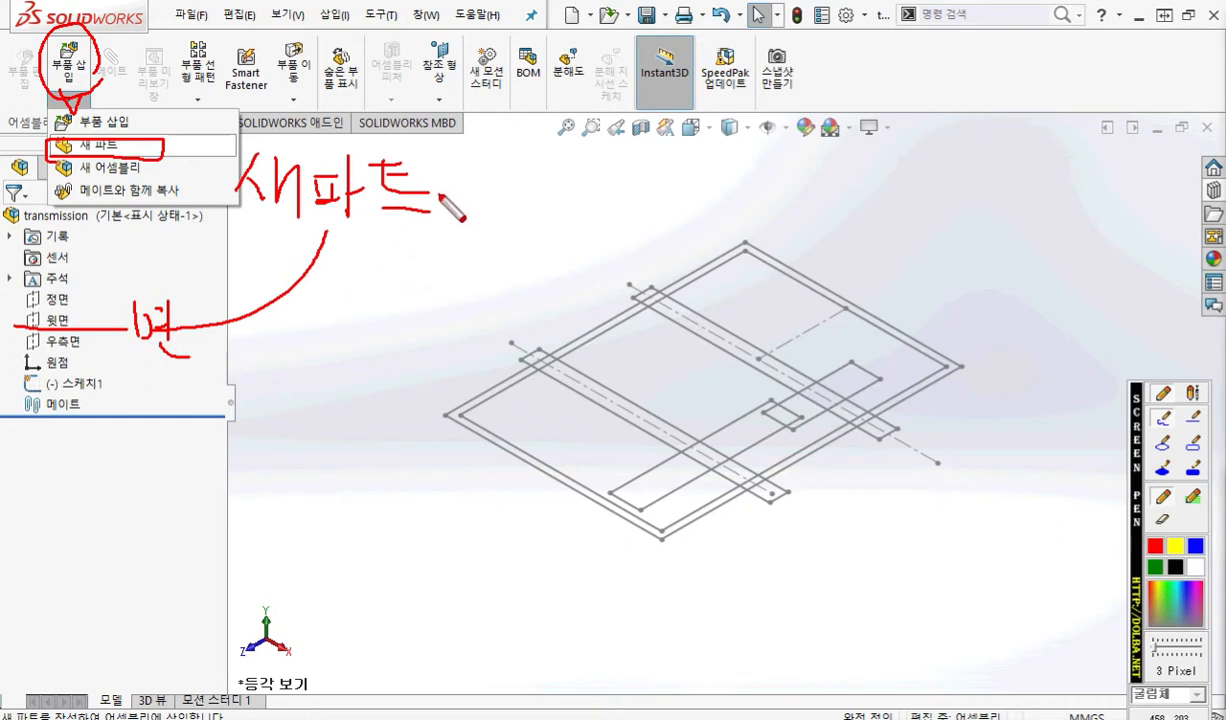
mouse_move(462, 158)
mouse_down()
mouse_move(452, 211)
mouse_move(464, 218)
mouse_up()
mouse_move(499, 157)
mouse_down()
mouse_move(476, 191)
mouse_move(496, 192)
mouse_up()
mouse_move(495, 182)
mouse_down()
mouse_move(513, 179)
mouse_move(512, 197)
mouse_up()
mouse_move(490, 202)
mouse_down()
mouse_move(525, 206)
mouse_move(540, 170)
mouse_up()
drag(525, 184, 545, 193)
mouse_move(553, 169)
mouse_down()
mouse_move(554, 193)
mouse_move(568, 179)
mouse_up()
drag(570, 167, 570, 194)
drag(537, 199, 561, 216)
mouse_move(590, 170)
mouse_down()
mouse_move(591, 199)
mouse_move(608, 170)
mouse_move(596, 198)
mouse_up()
drag(620, 174, 641, 205)
mouse_move(596, 200)
mouse_down()
mouse_move(648, 218)
mouse_move(717, 191)
mouse_move(712, 207)
mouse_move(762, 171)
mouse_up()
mouse_move(760, 173)
mouse_down()
mouse_move(745, 207)
mouse_move(766, 207)
mouse_move(781, 187)
mouse_up()
drag(786, 170, 786, 208)
mouse_move(775, 200)
mouse_down()
mouse_move(776, 212)
mouse_move(820, 197)
mouse_up()
drag(808, 199, 836, 179)
mouse_move(824, 192)
mouse_down()
mouse_move(836, 190)
mouse_move(837, 205)
mouse_up()
drag(822, 206, 839, 218)
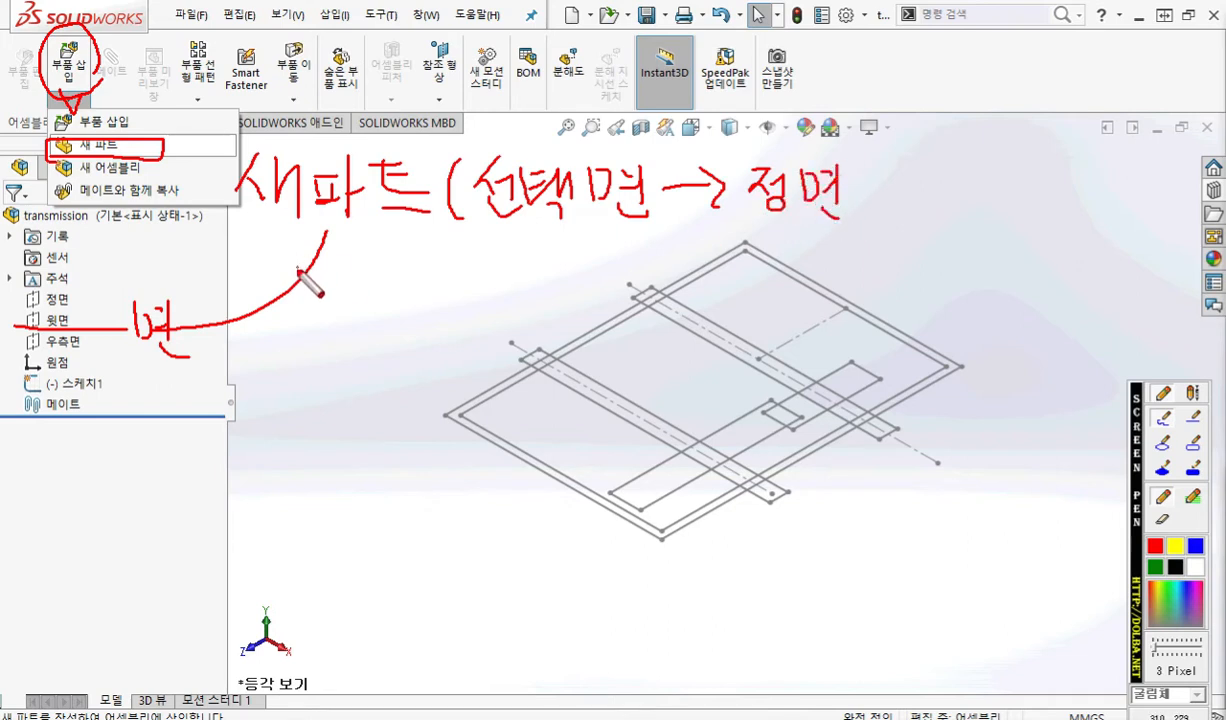
Complete the red label beside 윗면 and circle that plane, close the note's parenthesis and underline 정면, and clear the marks.
drag(84, 295, 98, 328)
drag(88, 316, 98, 314)
drag(89, 328, 112, 337)
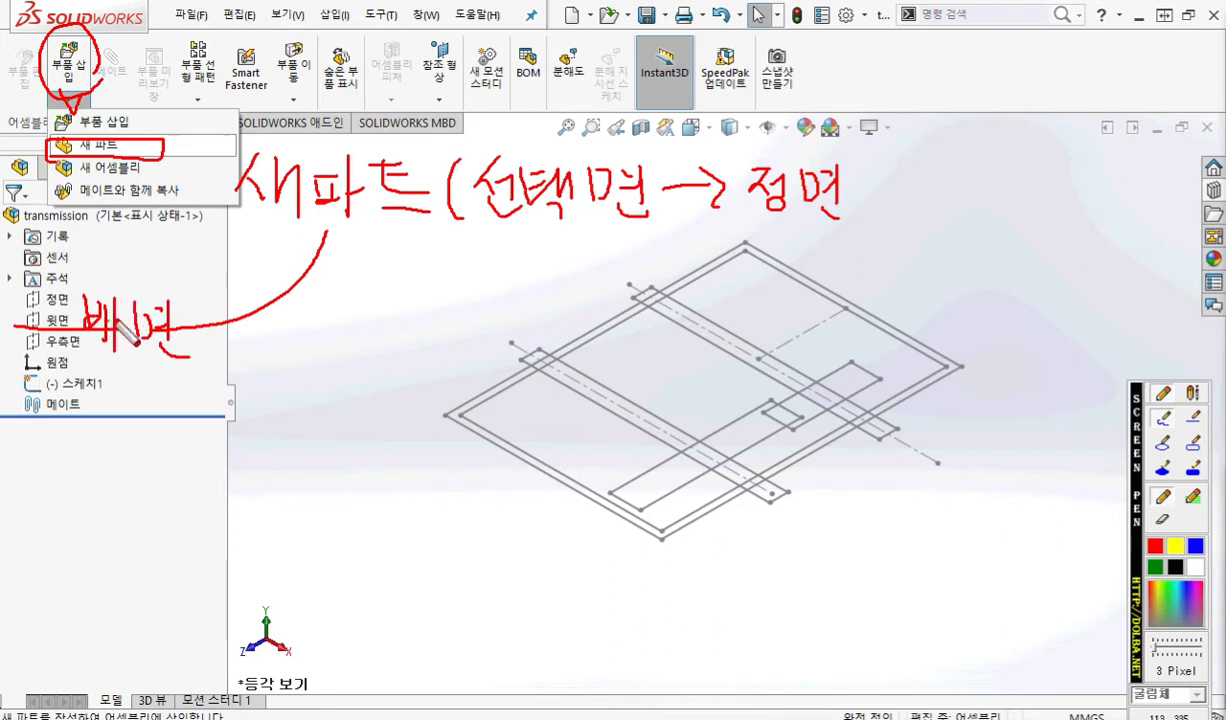
mouse_move(48, 336)
mouse_down()
mouse_move(14, 312)
mouse_move(66, 322)
mouse_up()
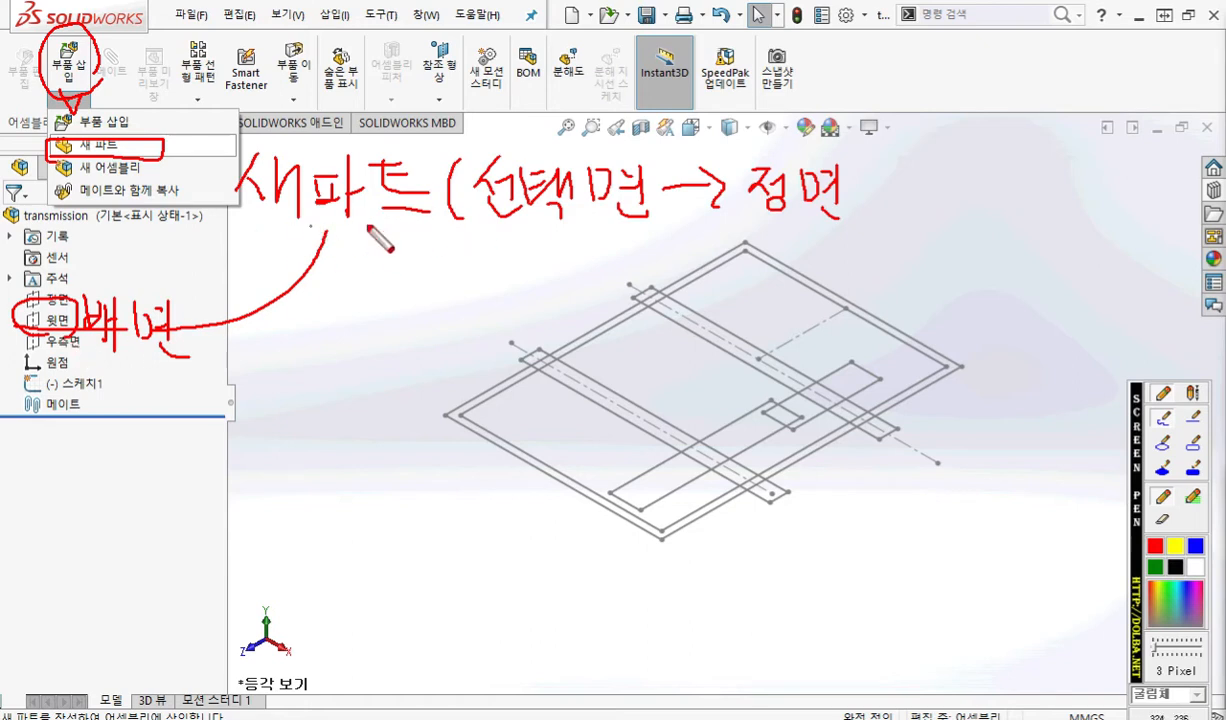
drag(858, 138, 850, 245)
mouse_move(715, 224)
mouse_down()
mouse_move(806, 223)
mouse_move(850, 243)
mouse_up()
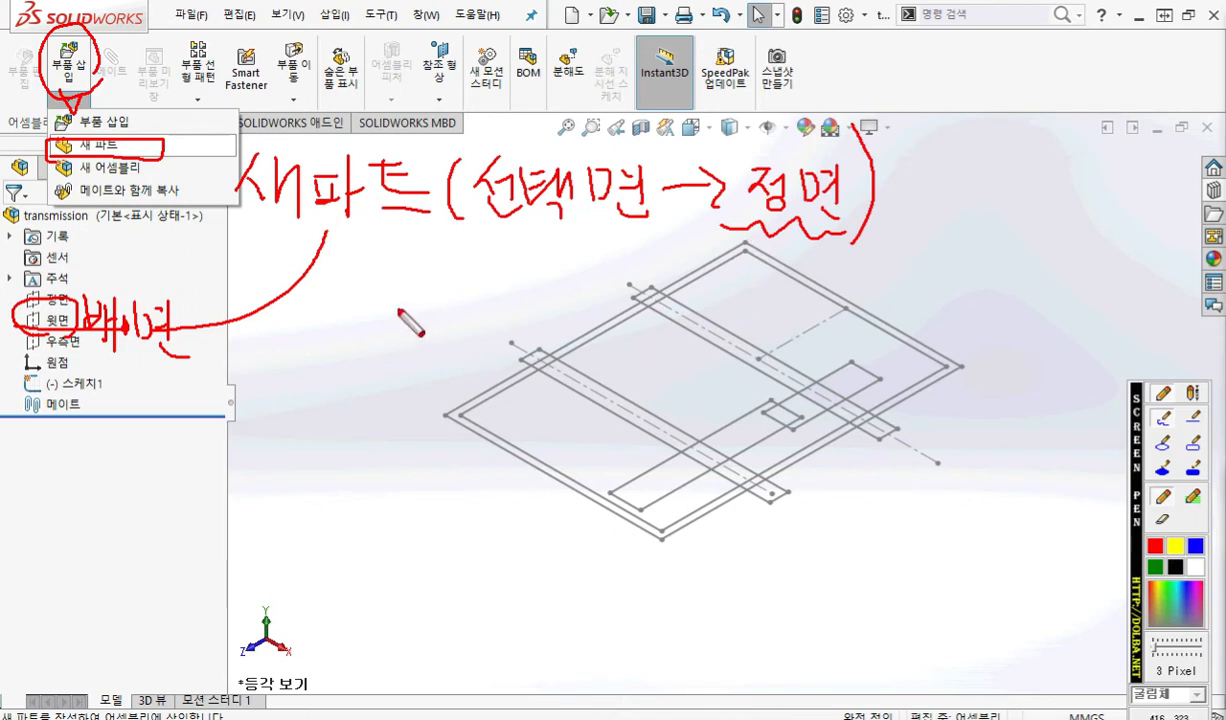
click(357, 319)
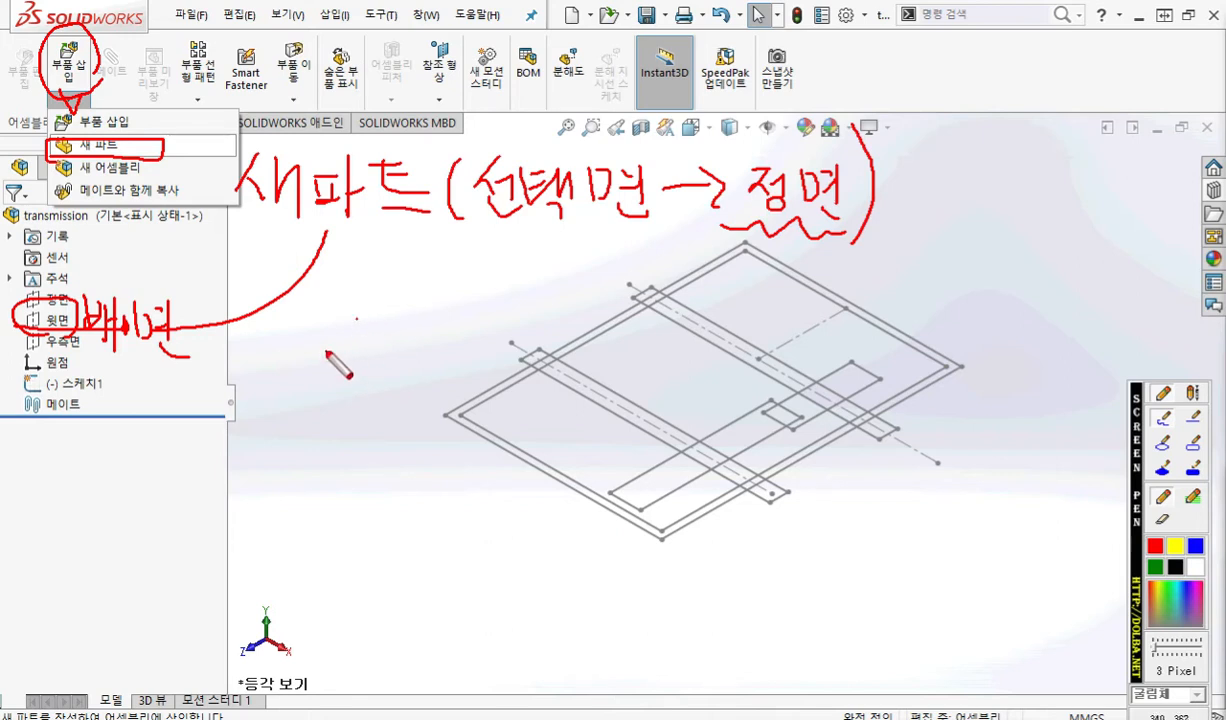
key(Escape)
Insert a new part on the assembly's 윗면 plane, temporarily marking the placement prompt and the plane in red screen pen.
click(68, 100)
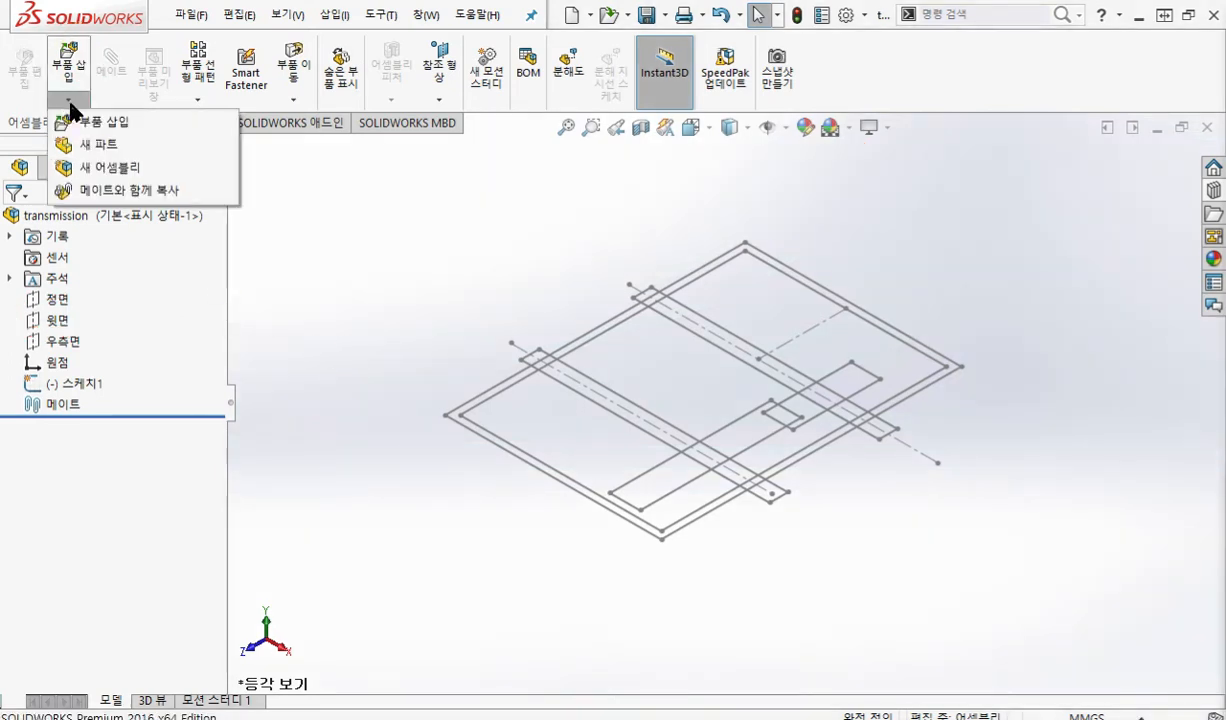
click(121, 140)
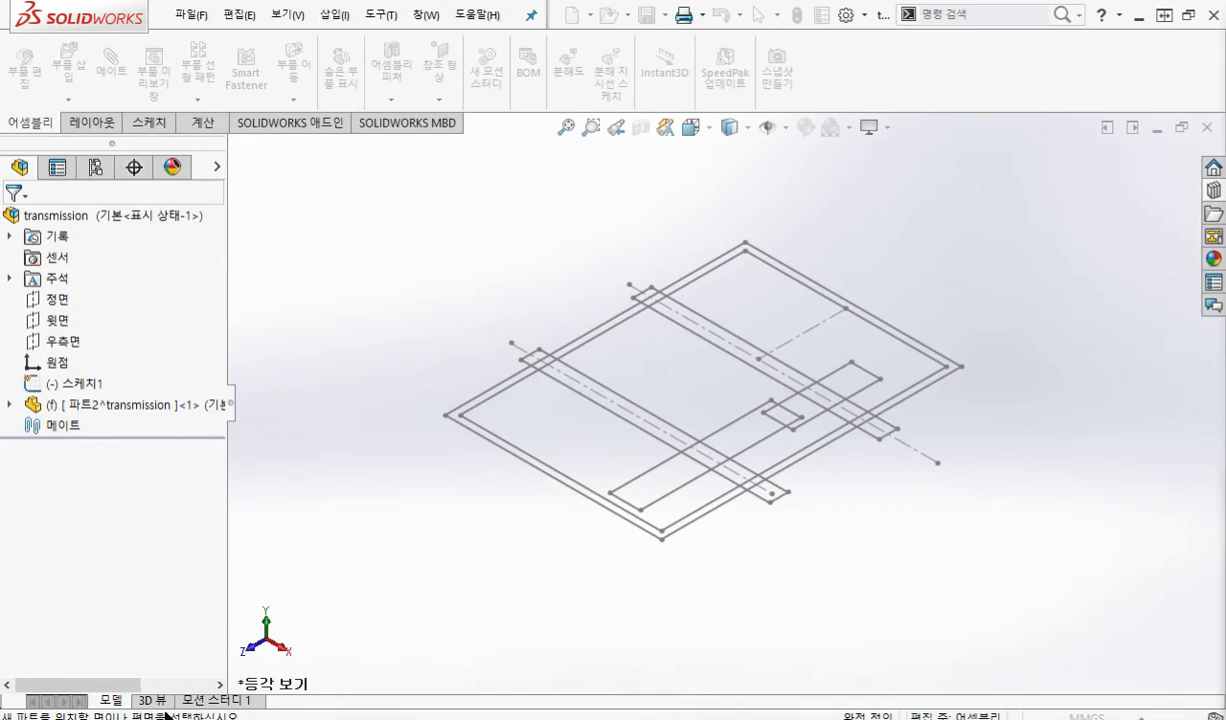
key(F2)
mouse_move(170, 508)
mouse_down()
mouse_move(89, 684)
mouse_move(94, 711)
mouse_up()
drag(149, 630, 151, 624)
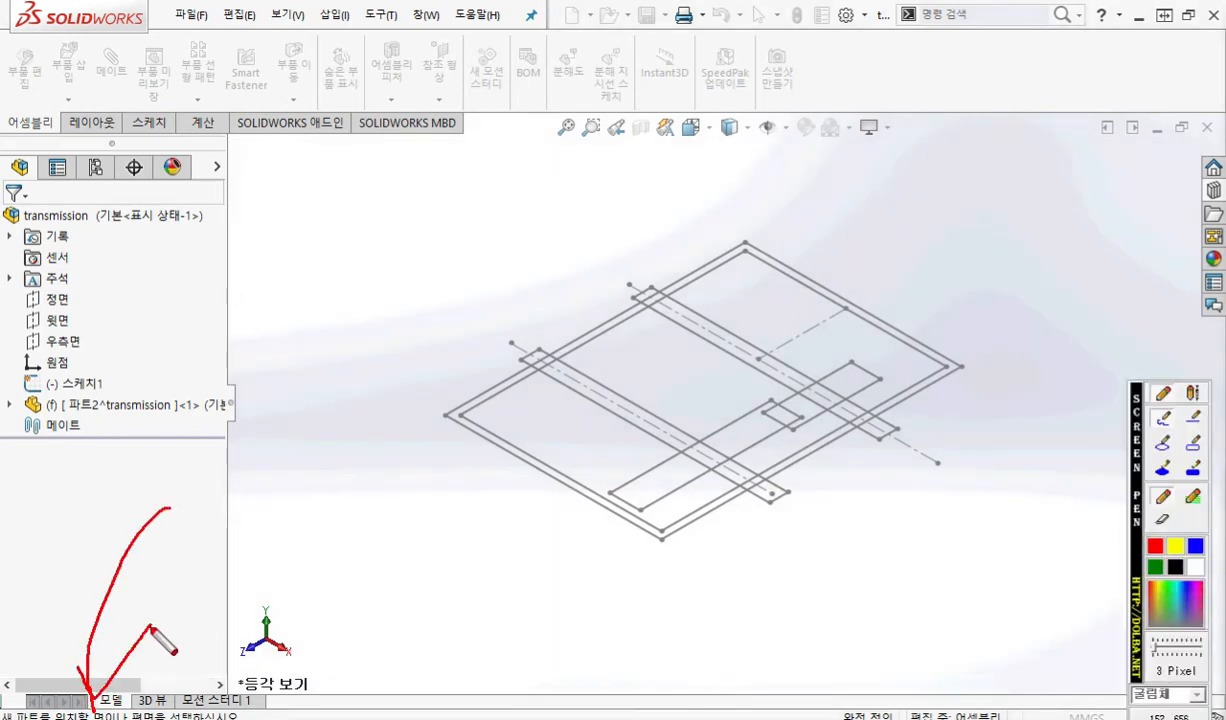
mouse_move(16, 327)
mouse_down()
mouse_move(97, 336)
mouse_move(55, 313)
mouse_move(17, 331)
mouse_up()
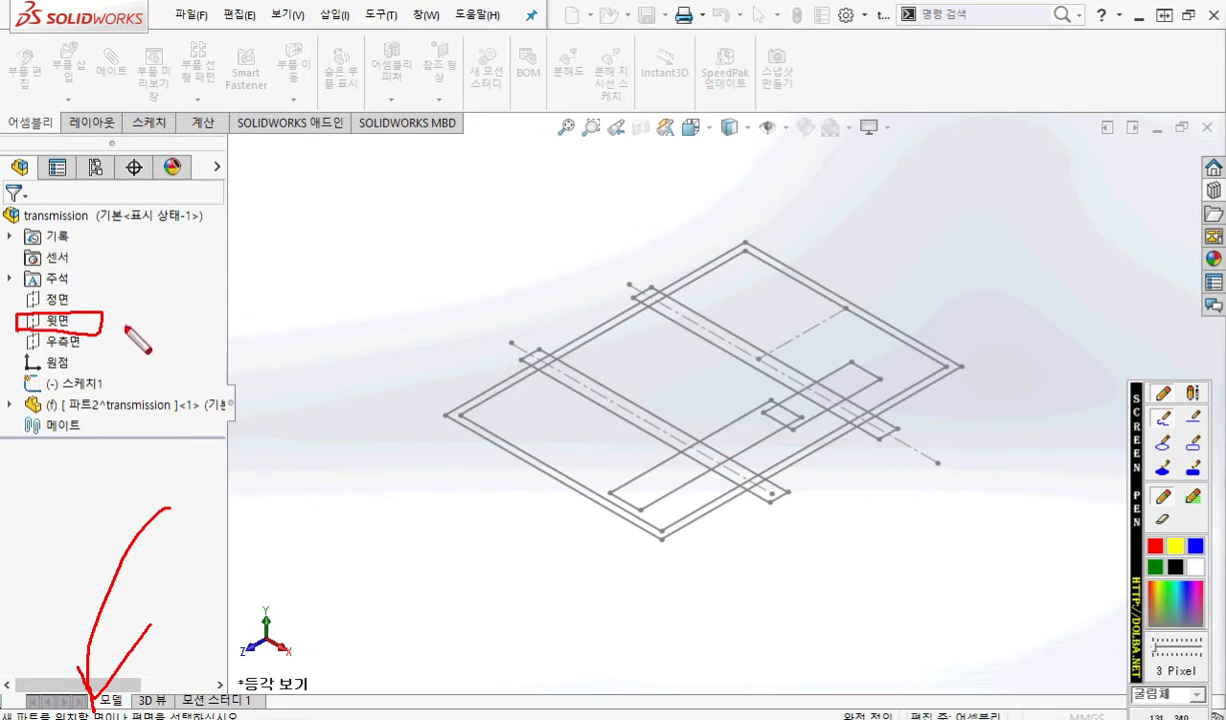
key(Escape)
click(57, 325)
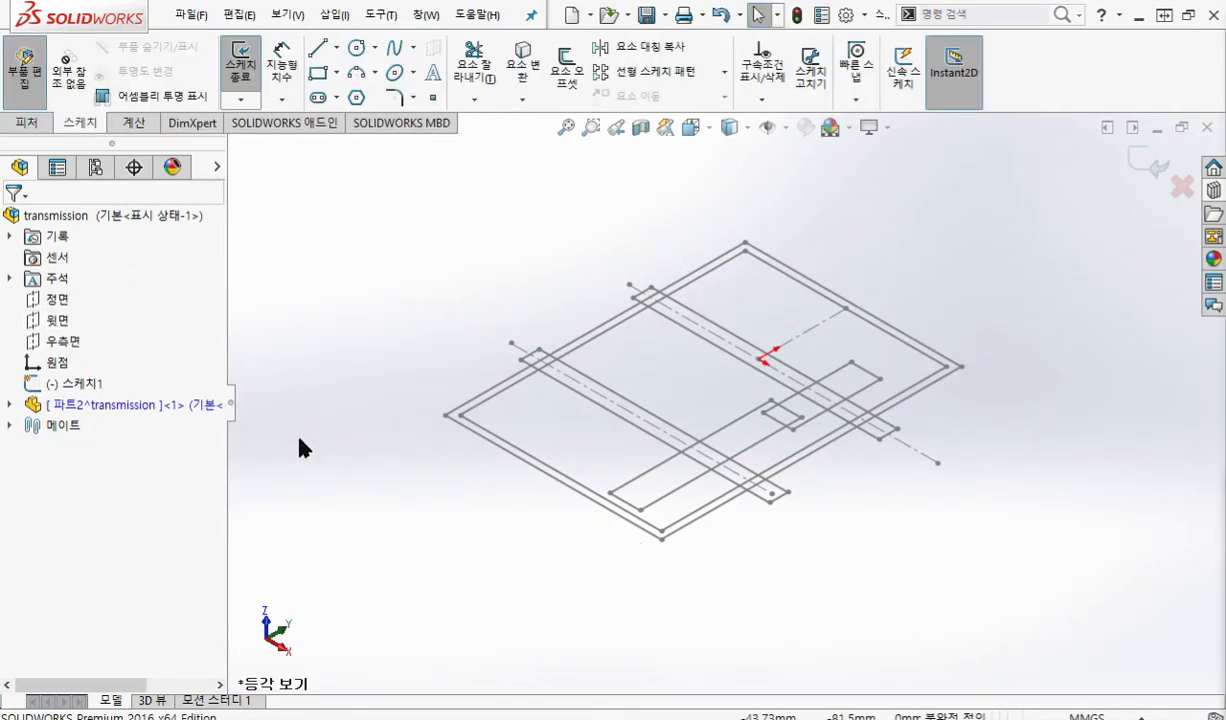
Underline the new part in the tree in red screen pen, draw an arrow to it from transmission, and circle 파트2.
key(F9)
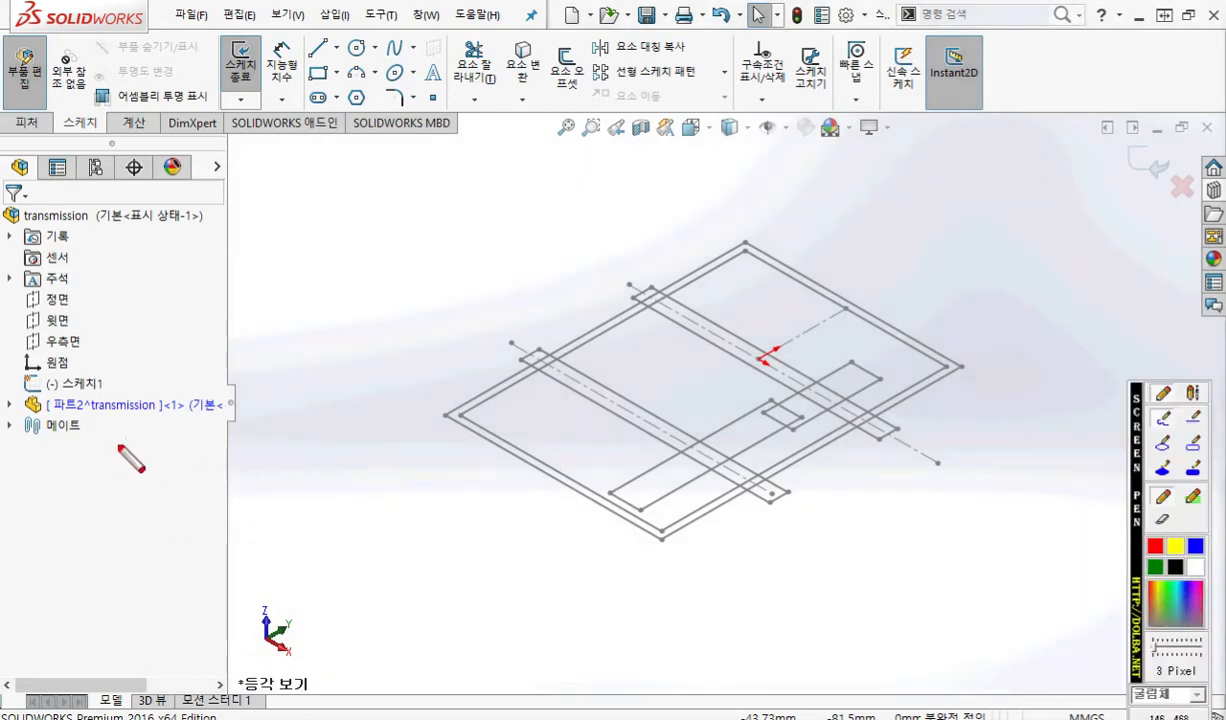
drag(18, 413, 240, 413)
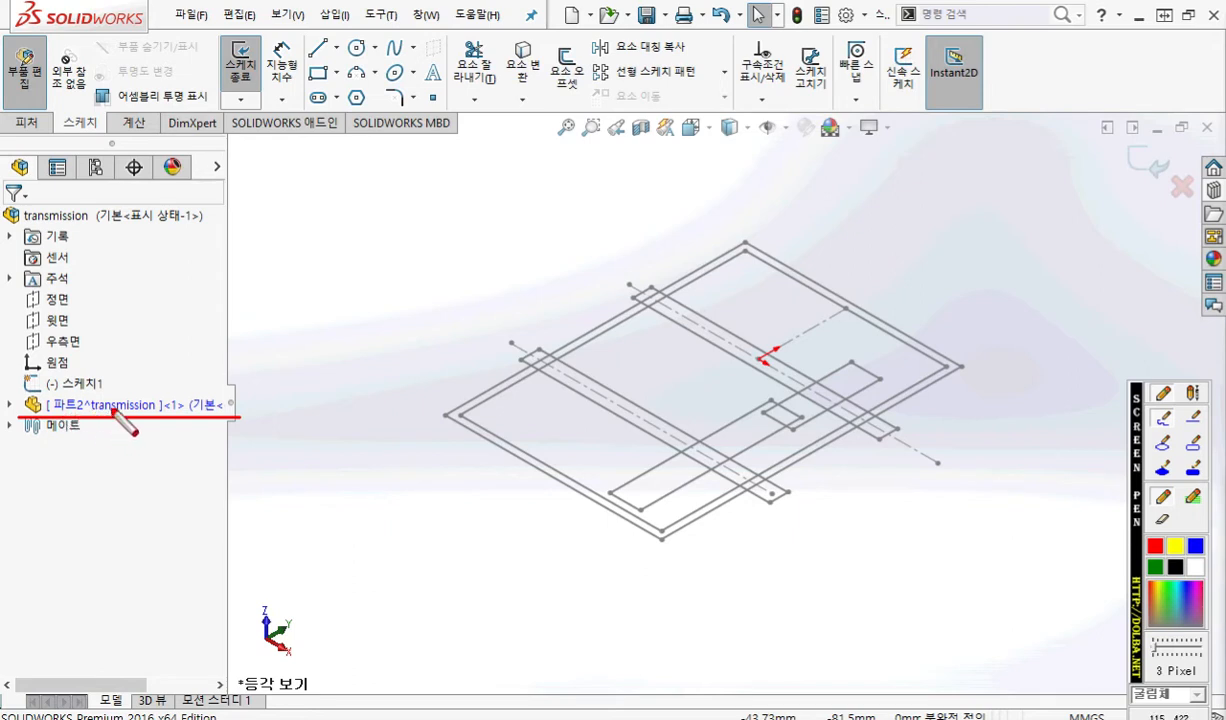
mouse_move(141, 390)
mouse_down()
mouse_move(138, 316)
mouse_move(93, 215)
mouse_up()
mouse_move(128, 376)
mouse_down()
mouse_move(141, 397)
mouse_move(160, 375)
mouse_up()
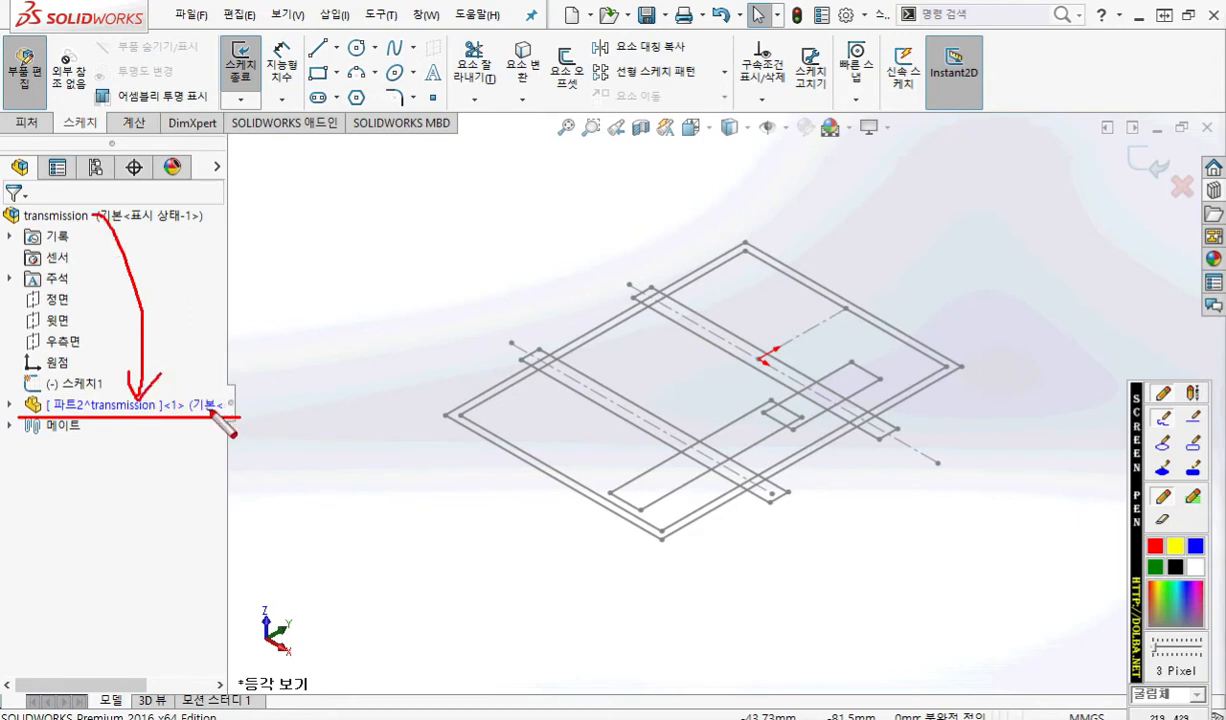
mouse_move(75, 388)
mouse_down()
mouse_move(44, 399)
mouse_move(88, 401)
mouse_move(74, 430)
mouse_up()
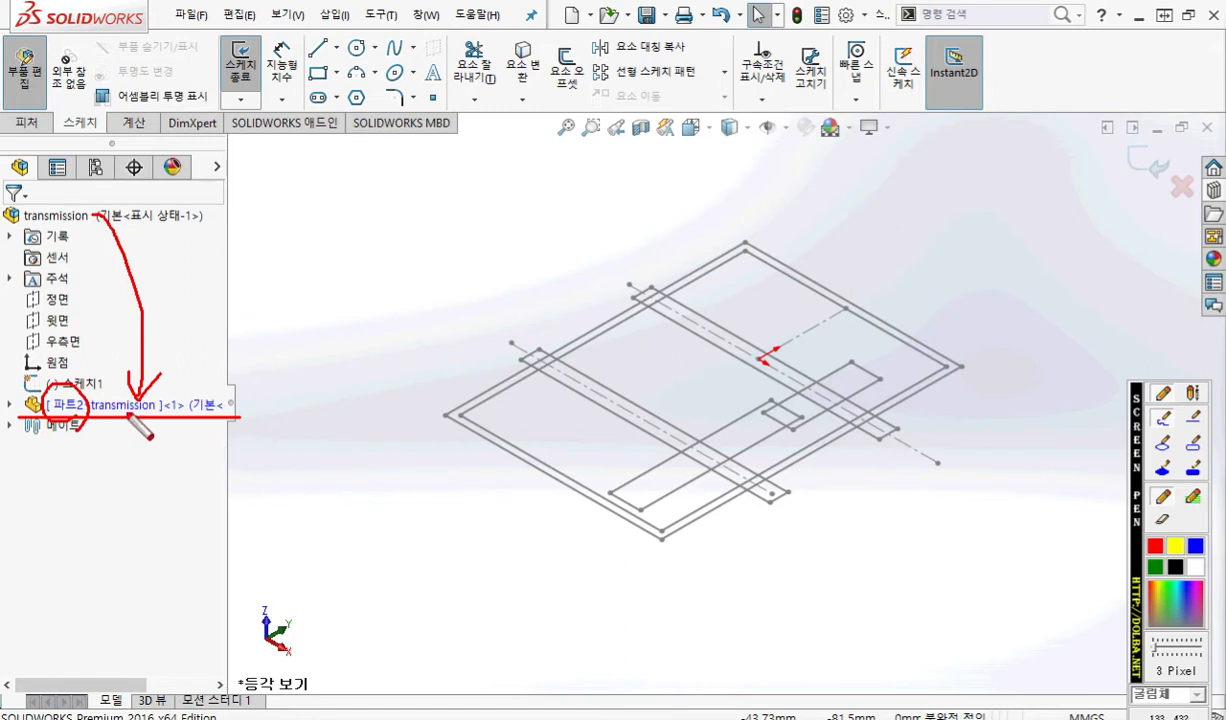
Link the part entry to a red note "파랑", circle 부품 편집 and the sketch confirmation symbols, and clear the marks.
drag(122, 407, 165, 494)
mouse_move(152, 497)
mouse_down()
mouse_move(150, 535)
mouse_move(176, 472)
mouse_move(190, 510)
mouse_move(220, 482)
mouse_move(247, 510)
mouse_move(200, 518)
mouse_up()
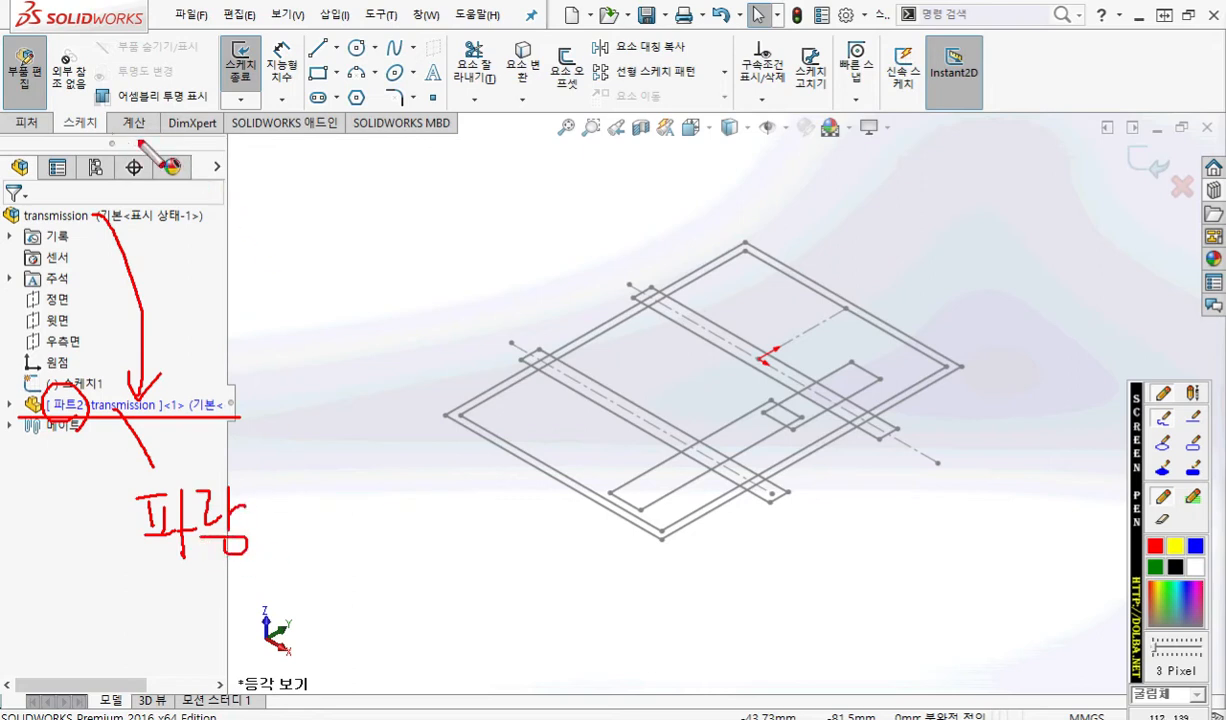
mouse_move(36, 116)
mouse_down()
mouse_move(44, 27)
mouse_move(45, 112)
mouse_up()
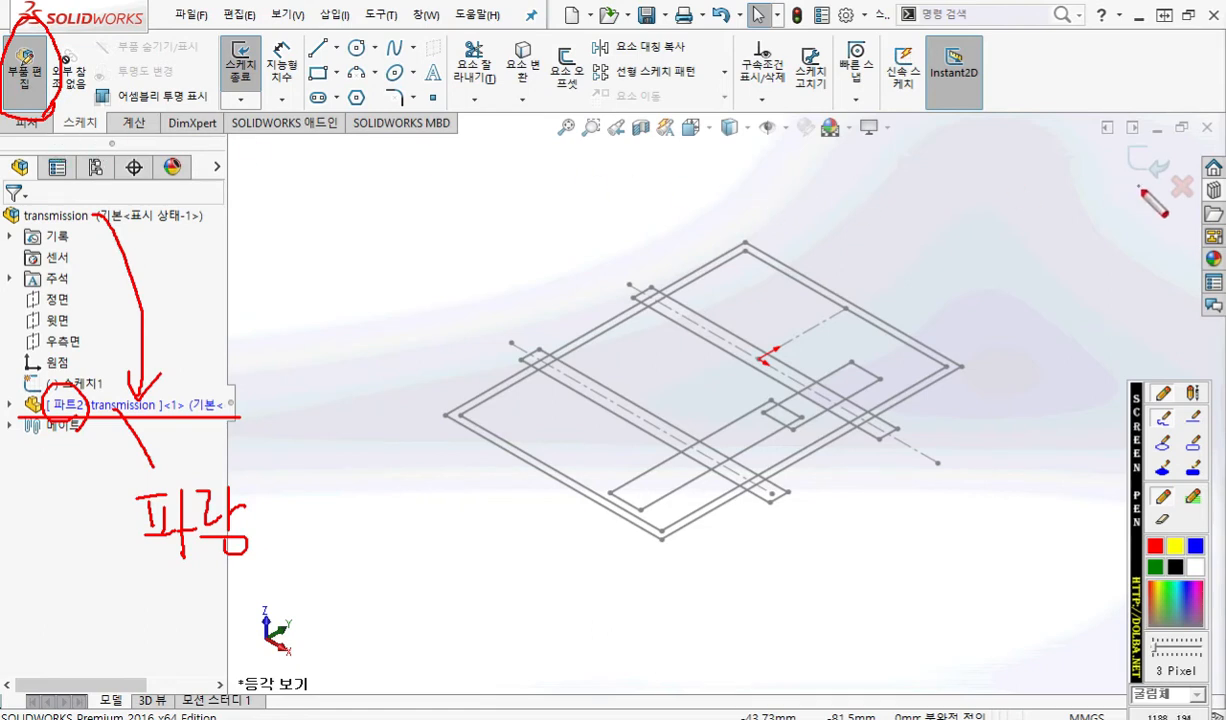
mouse_move(1162, 198)
mouse_down()
mouse_move(1090, 180)
mouse_move(1165, 218)
mouse_move(1174, 236)
mouse_up()
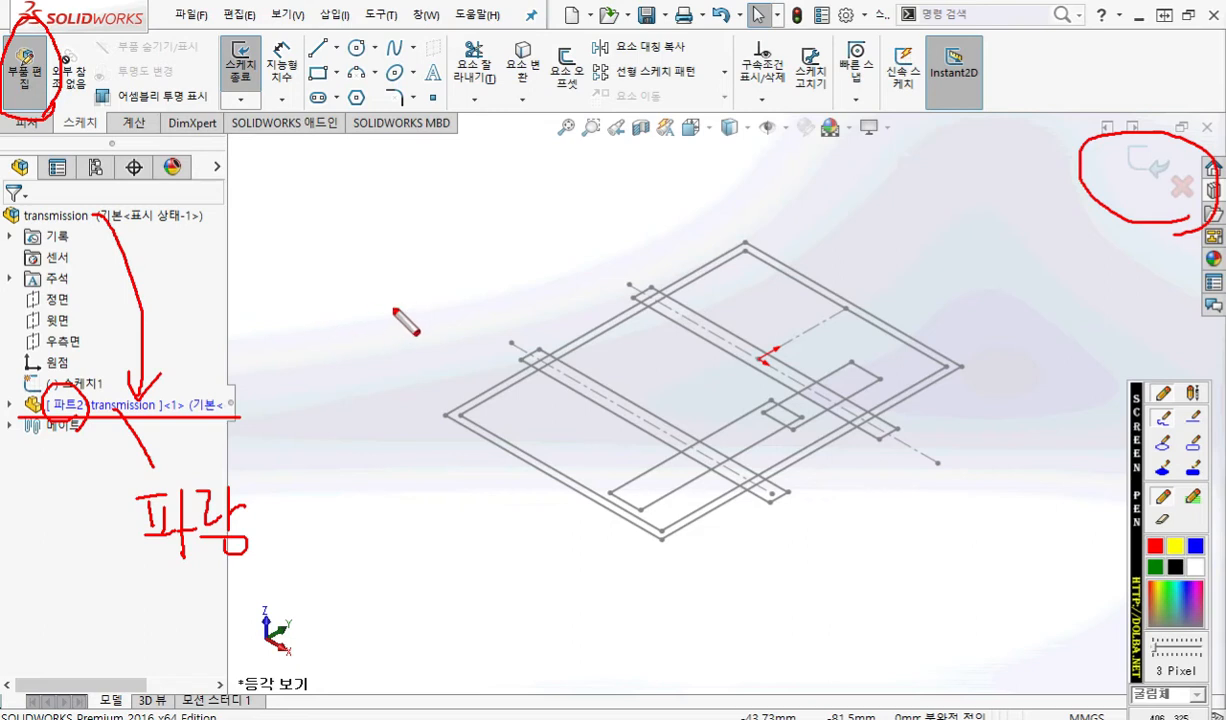
key(Escape)
Look up 돌출 보스/베이스 among the shortcut tools, circle 피처 with a linked red note, cross out 부품 편집, and clear the marks.
key(s)
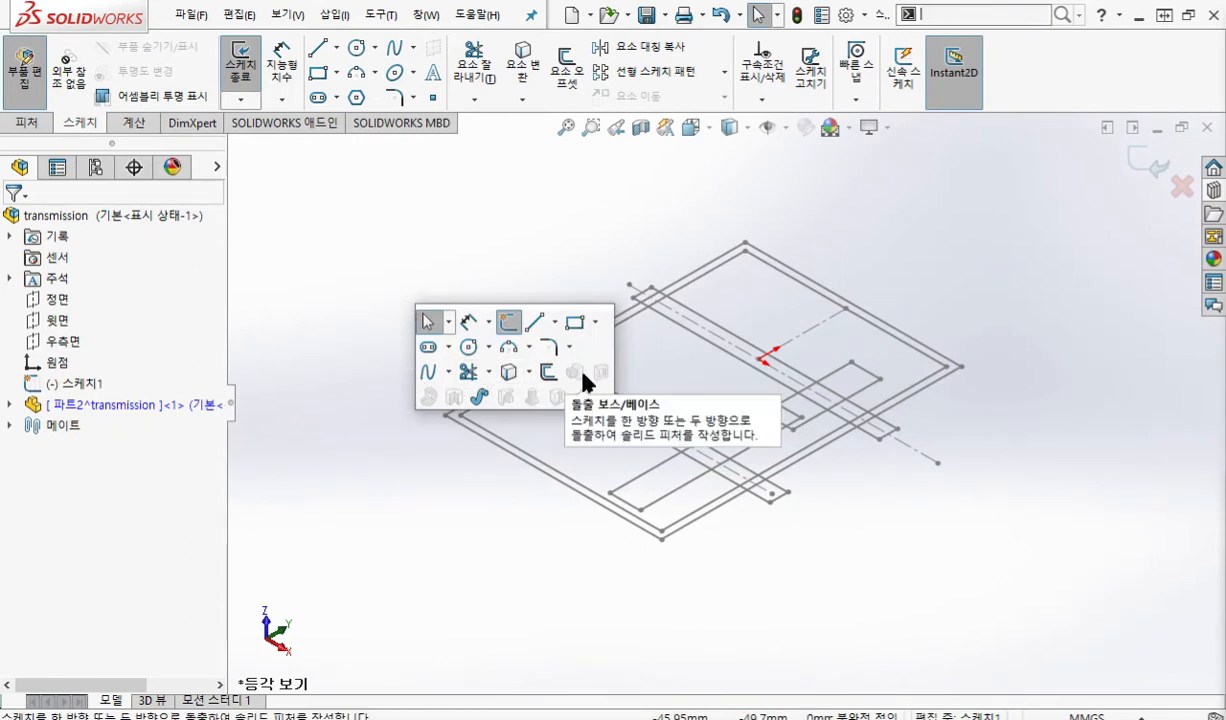
click(448, 257)
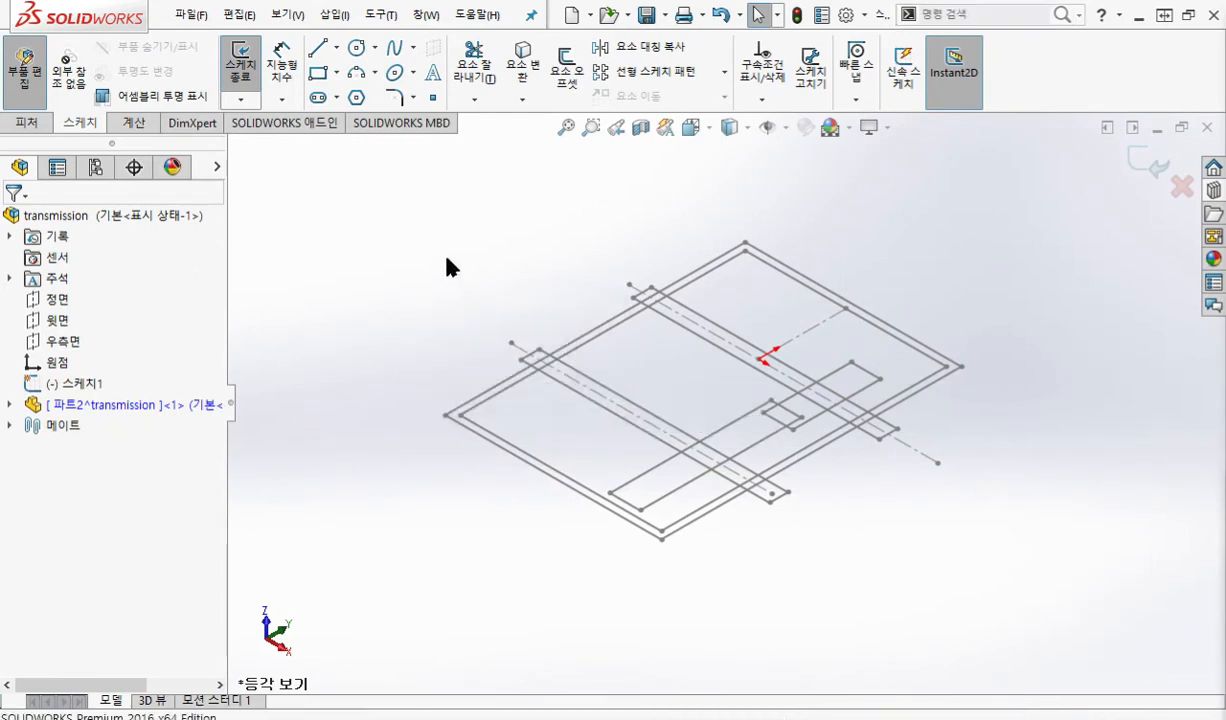
key(F12)
mouse_move(42, 146)
mouse_down()
mouse_move(8, 150)
mouse_move(47, 128)
mouse_up()
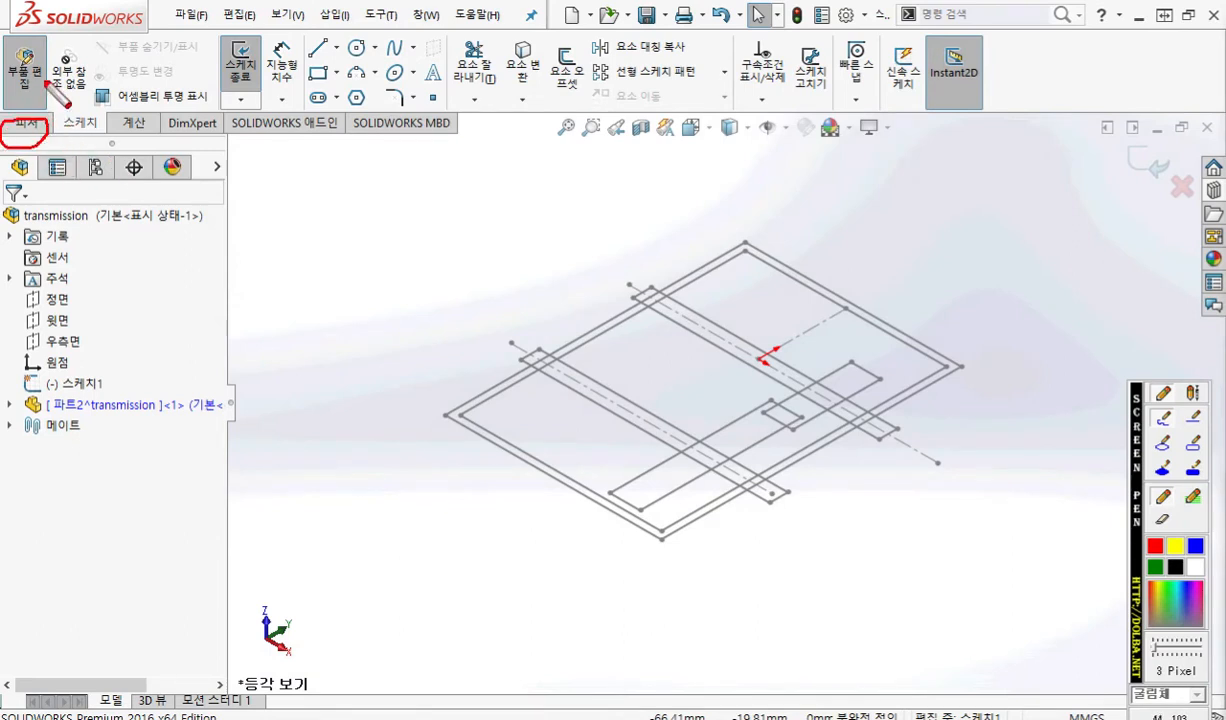
mouse_move(40, 50)
mouse_down()
mouse_move(12, 100)
mouse_move(40, 101)
mouse_up()
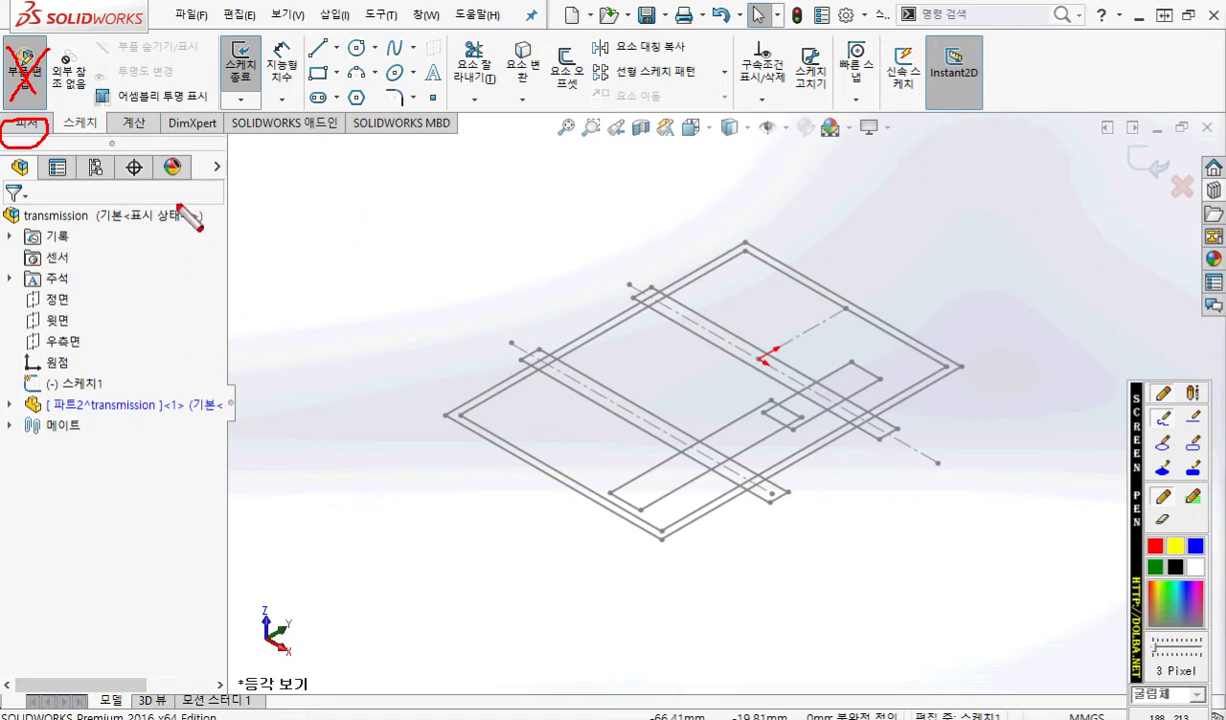
mouse_move(37, 134)
mouse_down()
mouse_move(128, 230)
mouse_move(140, 202)
mouse_move(160, 242)
mouse_move(152, 258)
mouse_move(175, 247)
mouse_up()
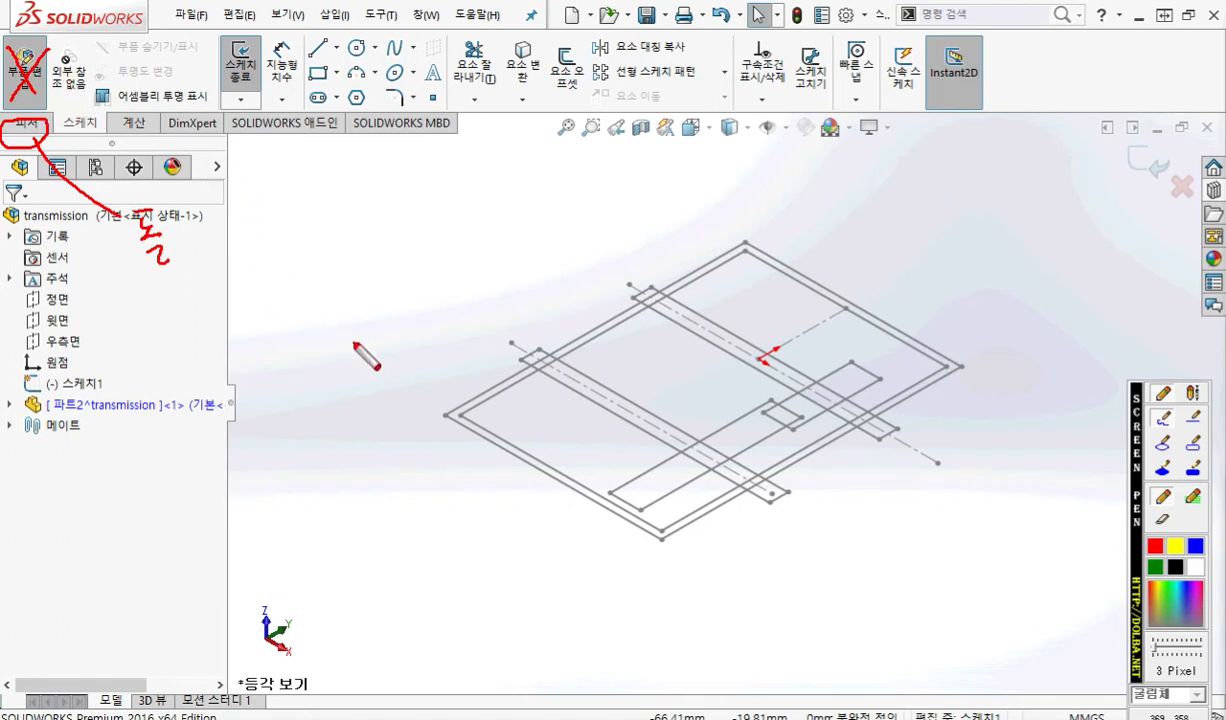
key(Escape)
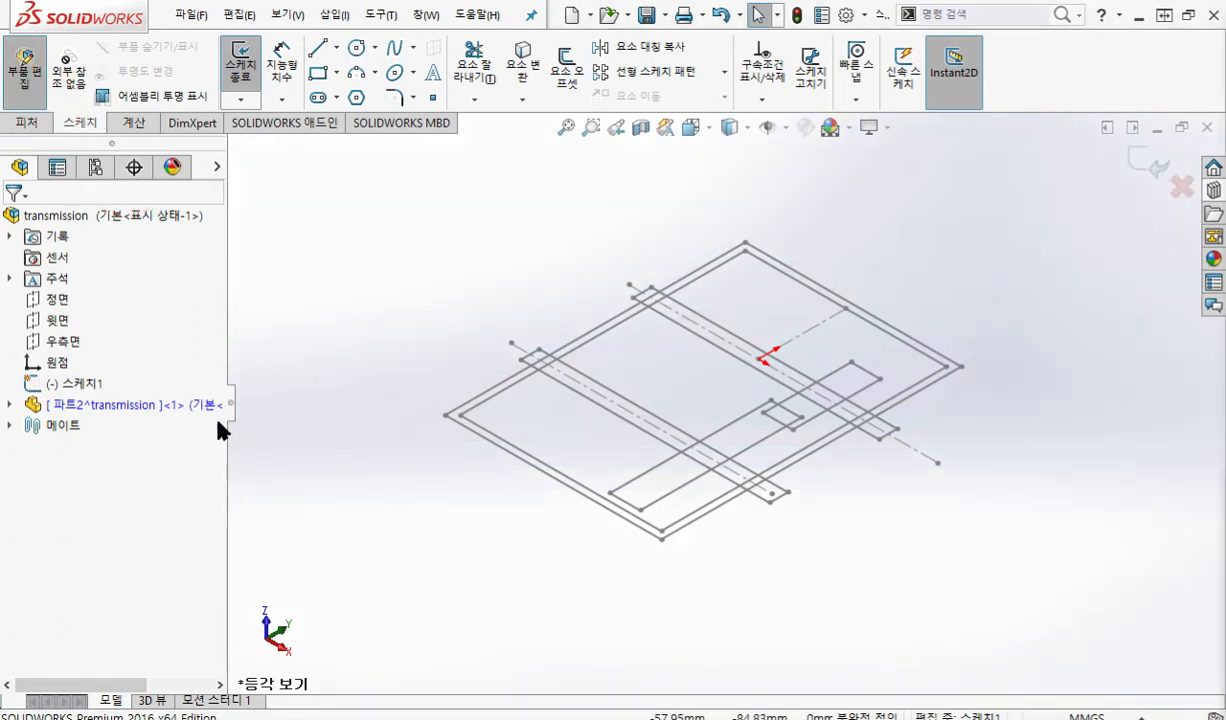
Expand the new part's tree, show the layout in the 윗면 view, and temporarily circle 요소 변환 in red screen pen.
click(10, 404)
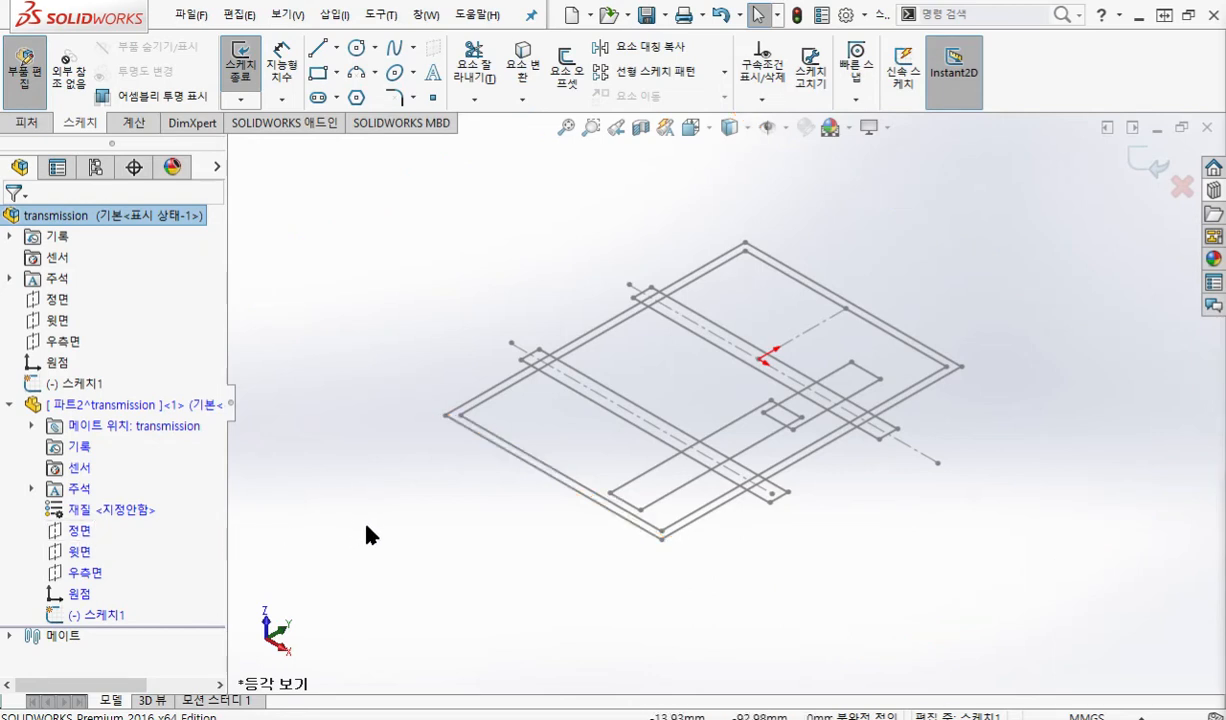
key(ctrl+5)
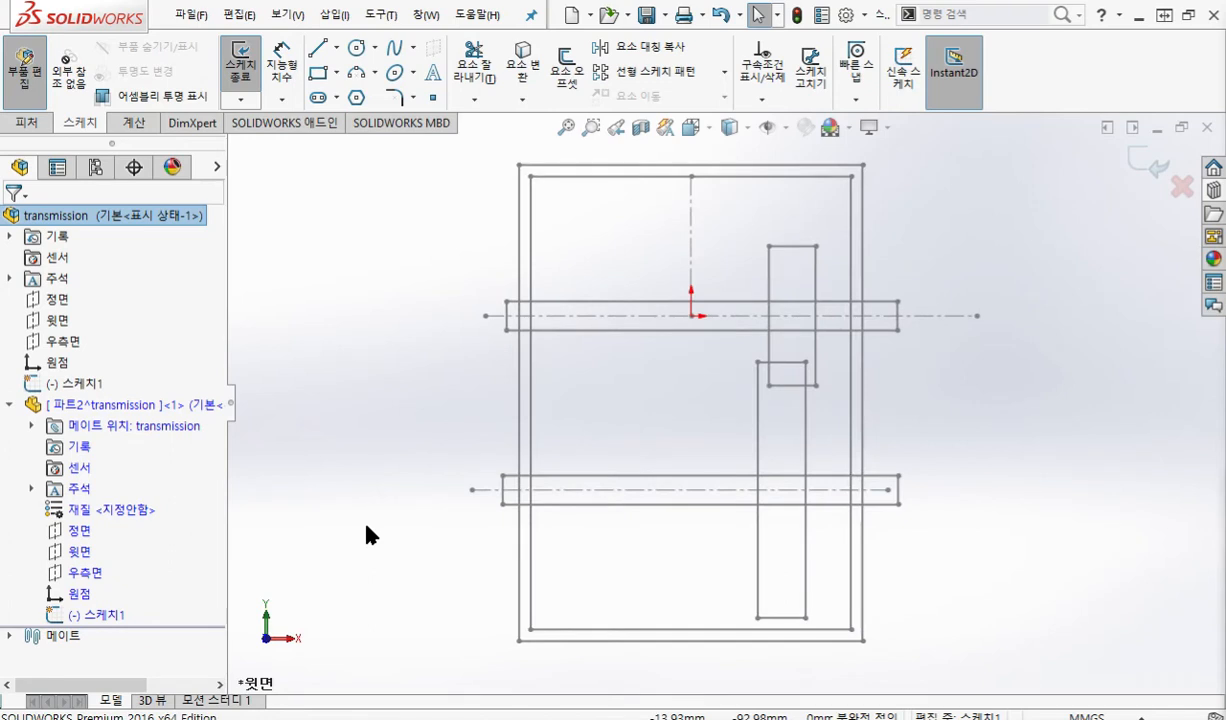
ctrl+middle_drag(446, 502, 364, 492)
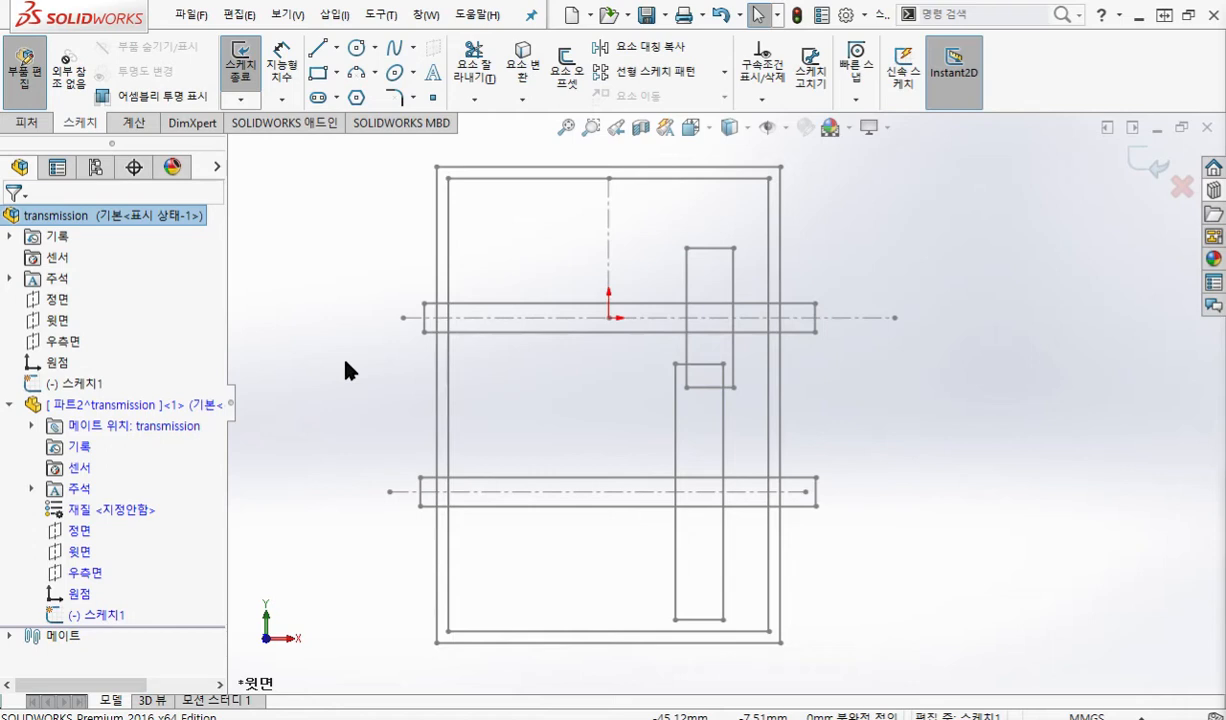
key(F9)
mouse_move(553, 88)
mouse_down()
mouse_move(545, 103)
mouse_move(495, 22)
mouse_move(525, 105)
mouse_up()
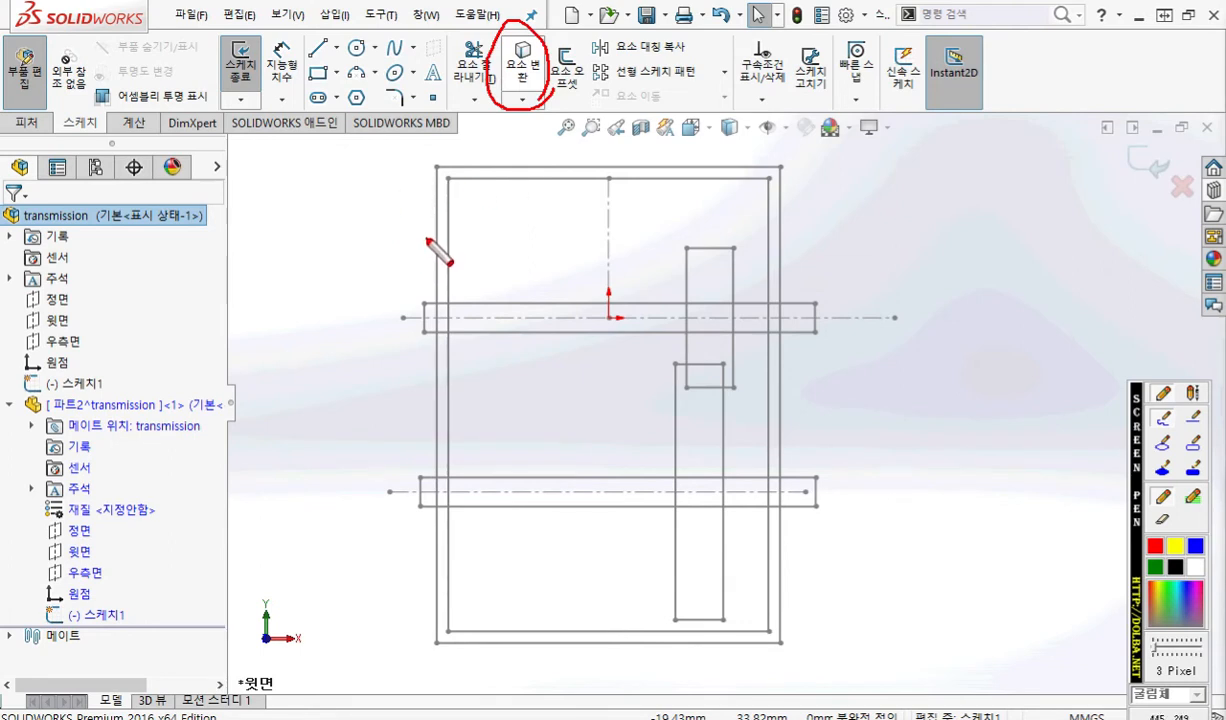
key(Escape)
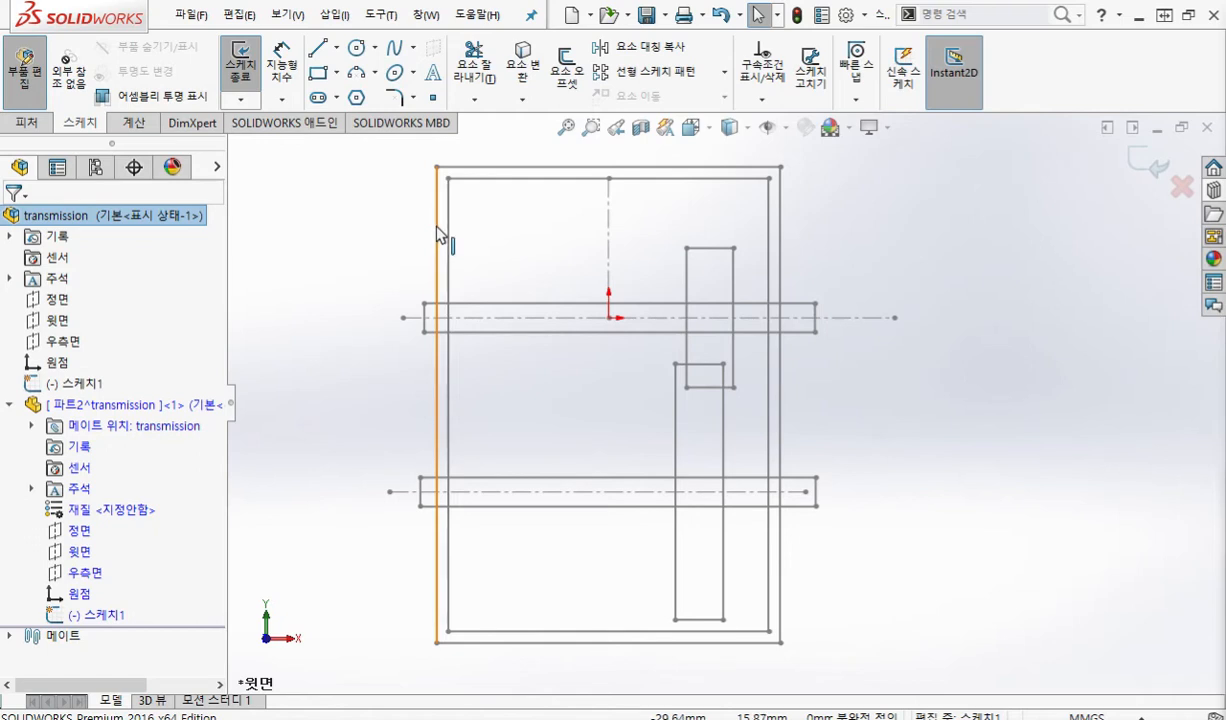
Select the layout's outer rectangle as a chain, mark the pick point on its edge, and write "MR 체인" beside it.
right_click(437, 233)
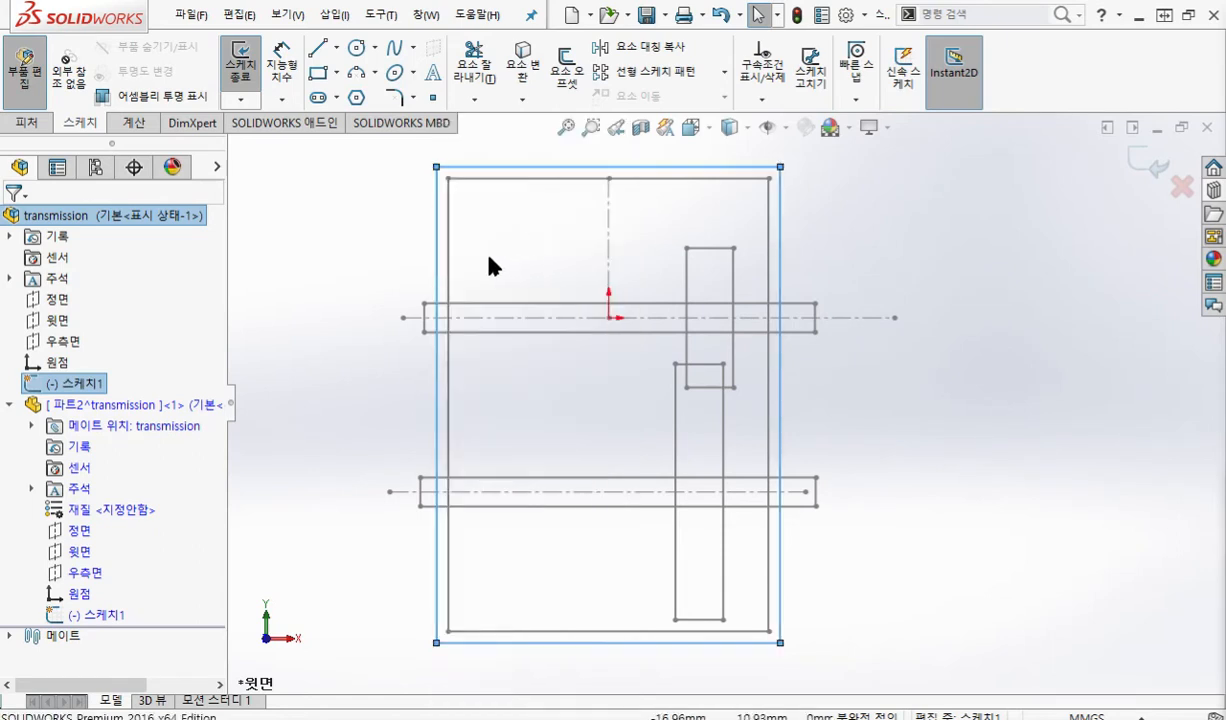
key(ctrl+shift+p)
mouse_move(329, 232)
mouse_down()
mouse_move(329, 276)
mouse_move(398, 268)
mouse_up()
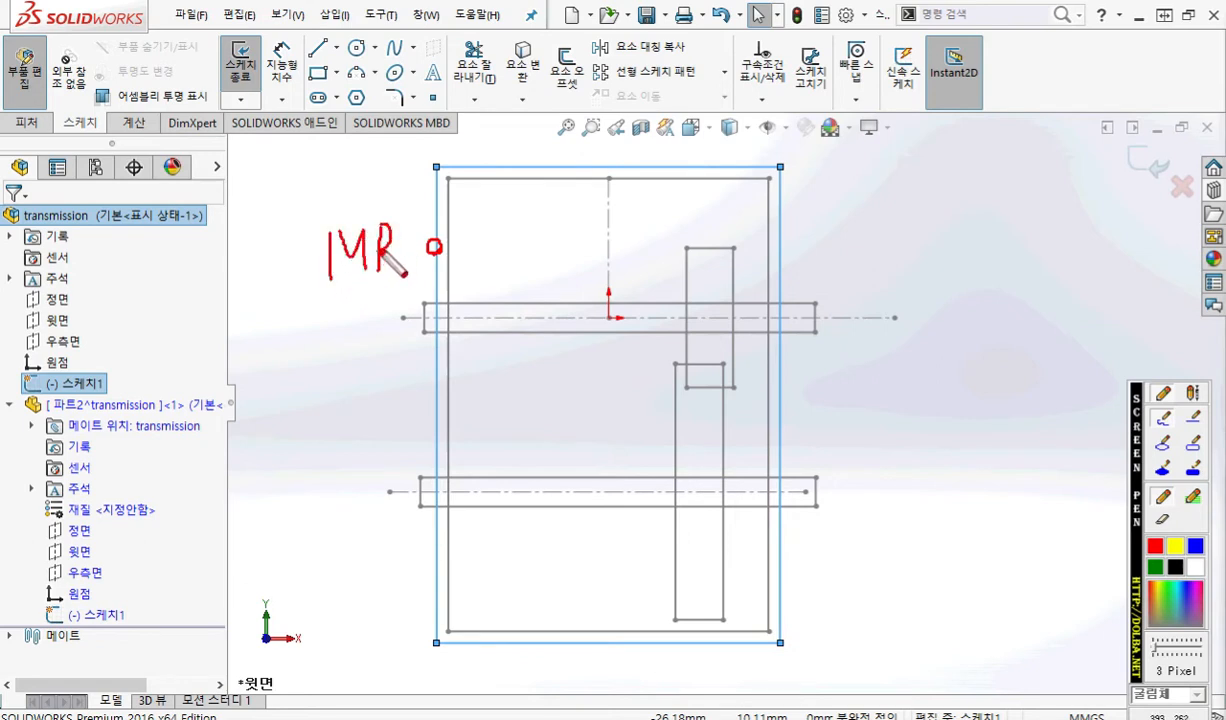
mouse_move(306, 307)
mouse_down()
mouse_move(339, 317)
mouse_move(346, 347)
mouse_move(378, 300)
mouse_move(386, 352)
mouse_up()
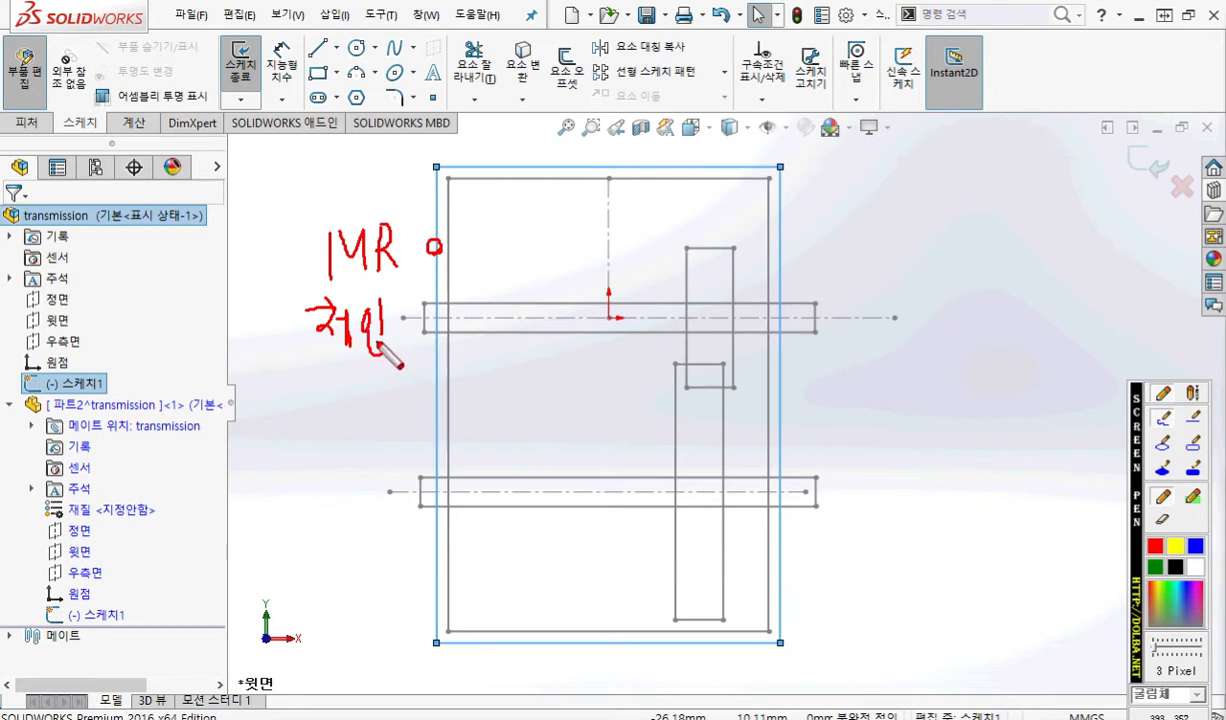
Circle 요소 변환 and trace the outer rectangle in red, clear the marks, and convert the selected chain into the part's sketch.
mouse_move(544, 70)
mouse_down()
mouse_move(488, 50)
mouse_move(545, 75)
mouse_up()
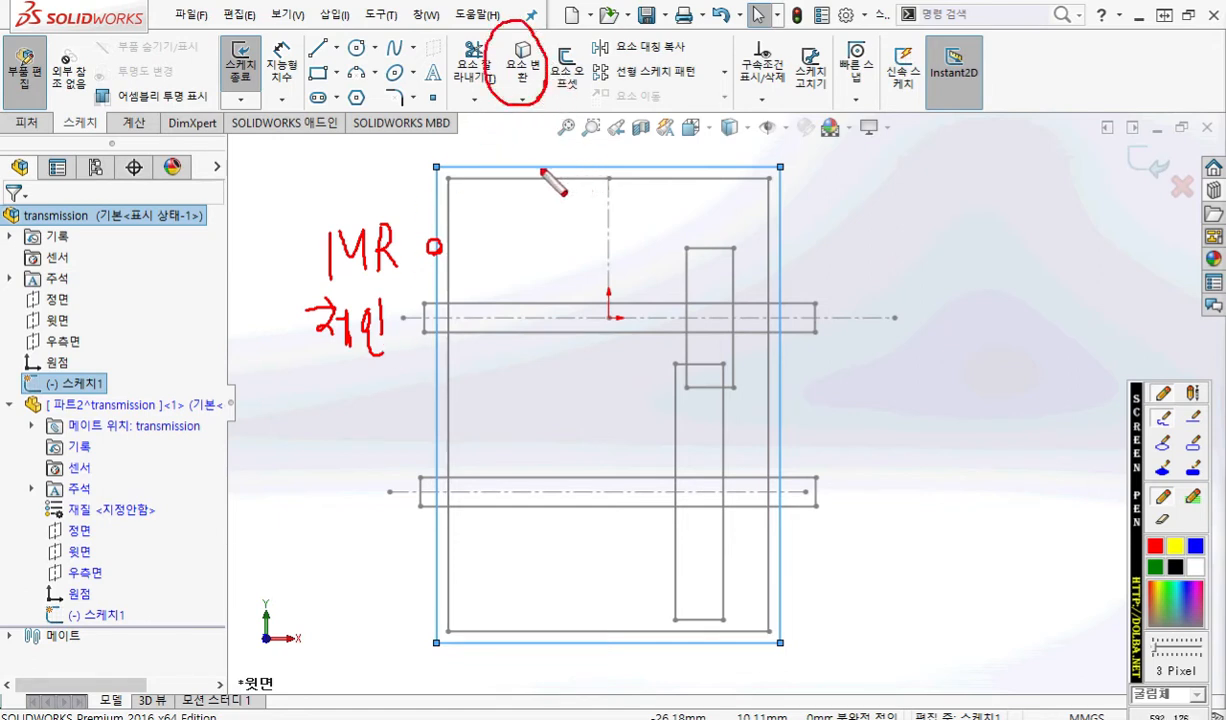
mouse_move(428, 158)
mouse_down()
mouse_move(789, 172)
mouse_move(792, 612)
mouse_move(550, 660)
mouse_move(437, 645)
mouse_move(436, 160)
mouse_up()
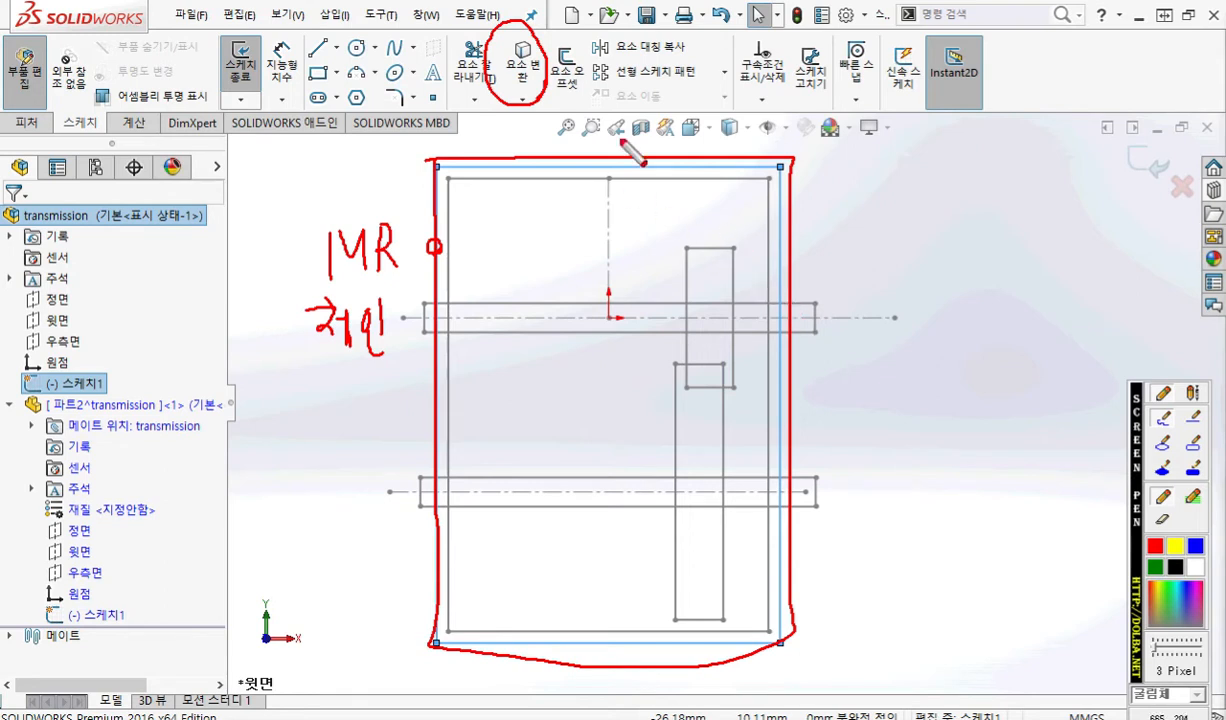
key(Escape)
click(516, 78)
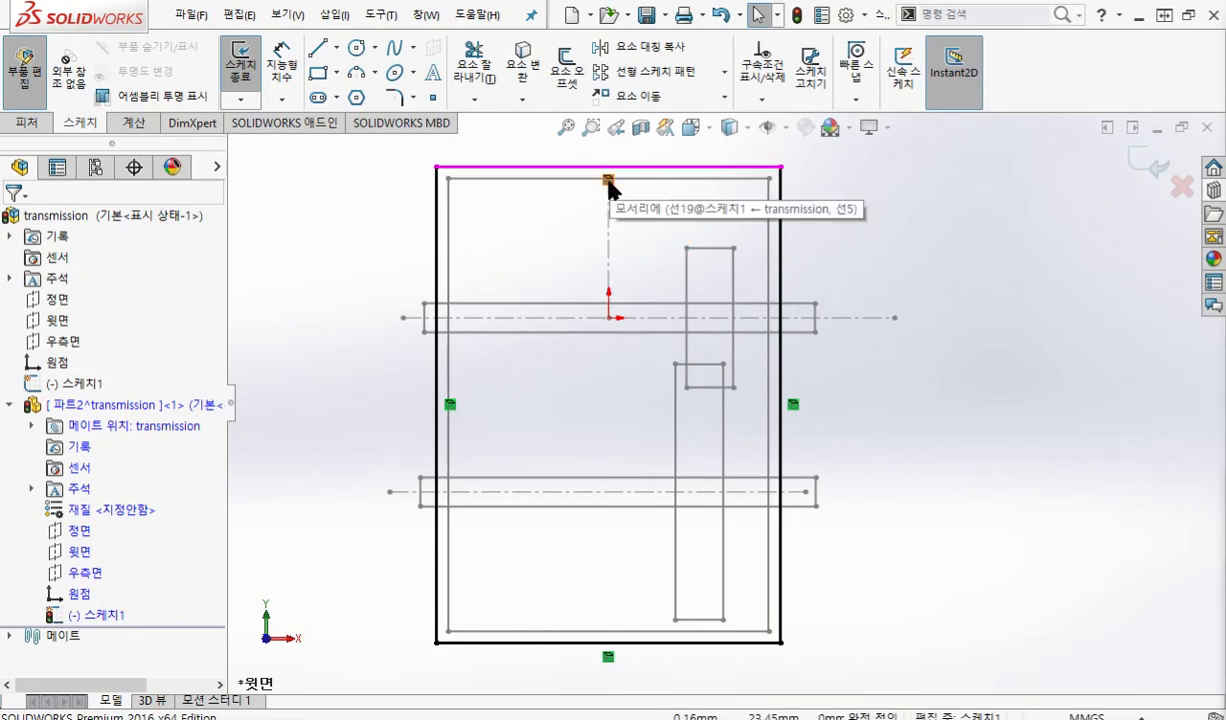
Box the upper edge's relation symbol in red screen pen, underline 모서리에 and 스케치1 in its description, and clear the marks.
key(ctrl+shift+p)
mouse_move(612, 193)
mouse_down()
mouse_move(592, 172)
mouse_move(618, 190)
mouse_up()
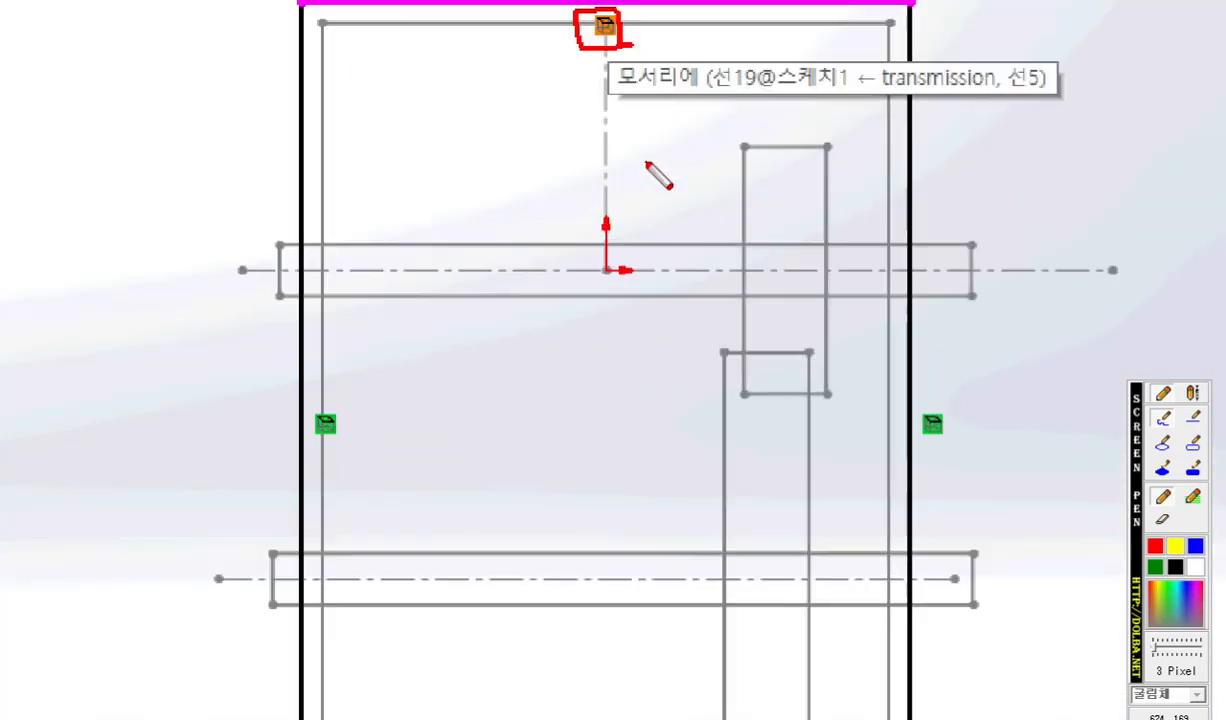
drag(615, 90, 842, 107)
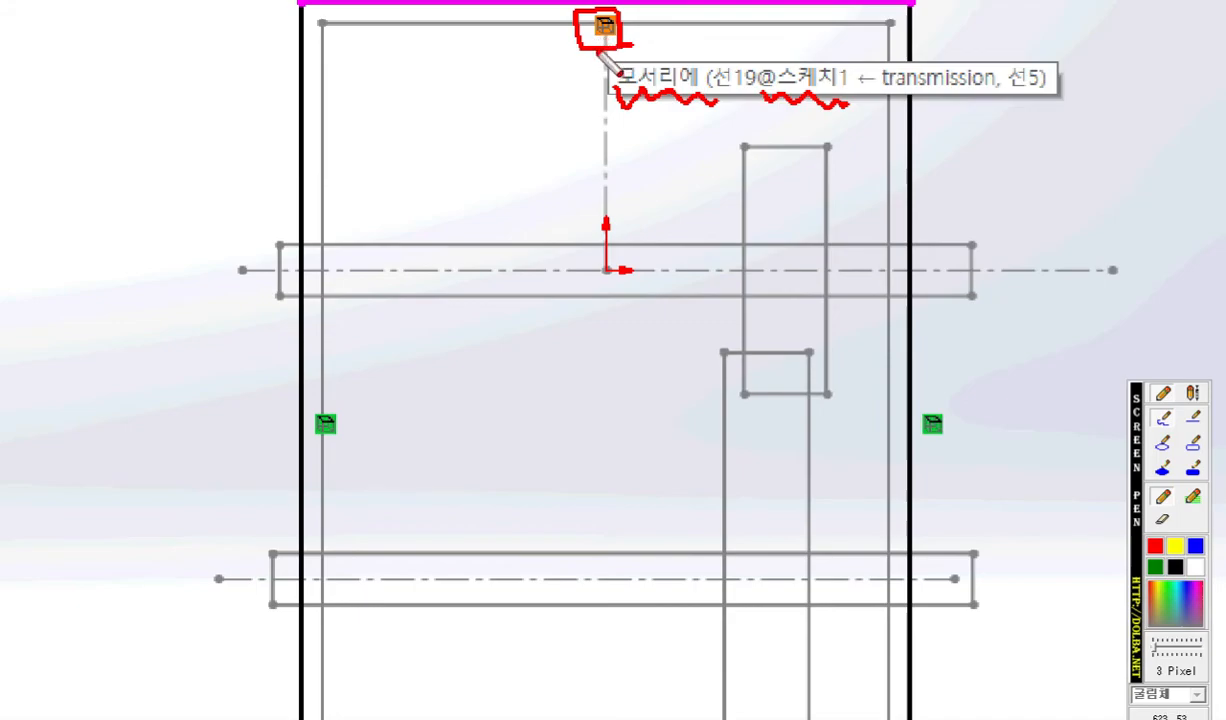
key(Escape)
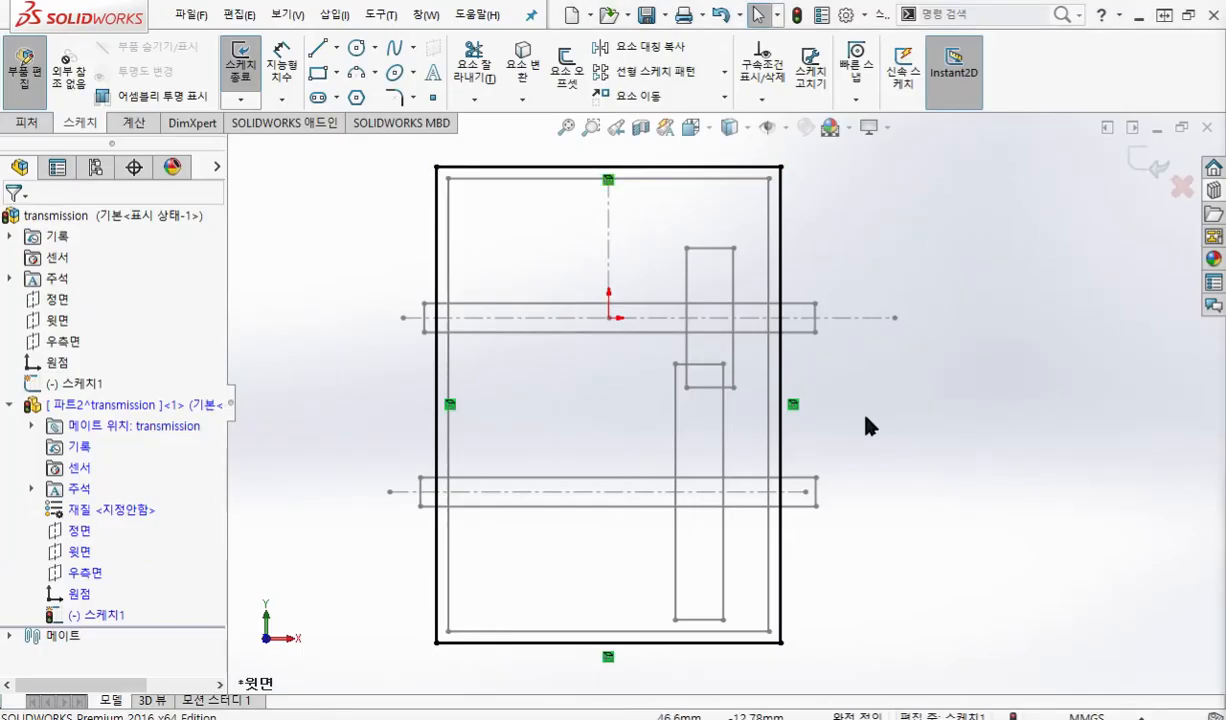
Start a 돌출 보스/베이스 extrusion from the converted outer rectangle and preview it in an angled view.
mouse_move(878, 457)
middle_down()
mouse_move(887, 337)
mouse_move(846, 303)
mouse_move(856, 350)
middle_up()
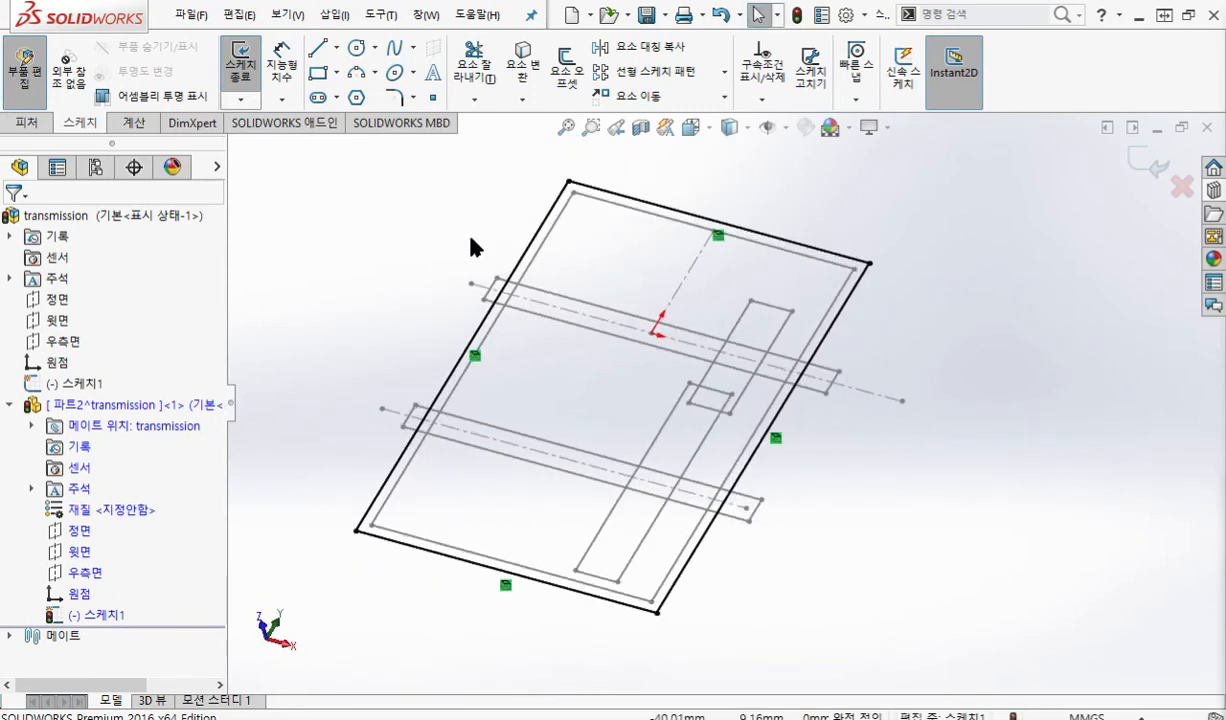
key(s)
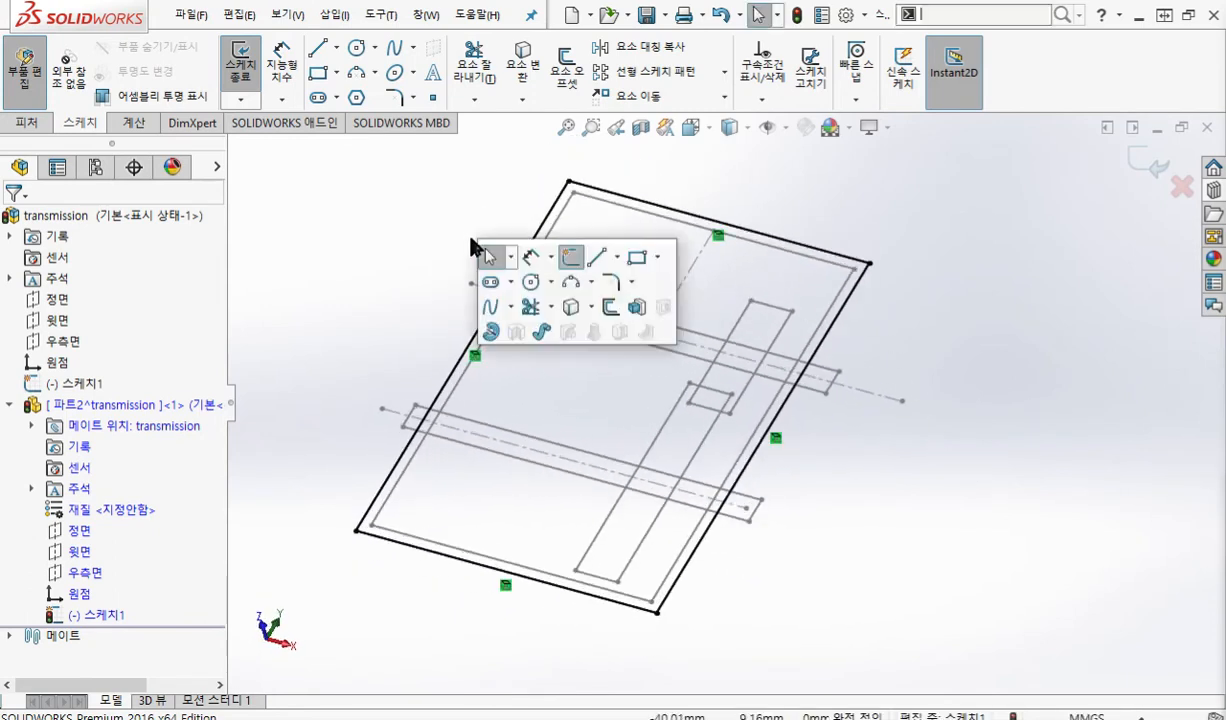
click(637, 312)
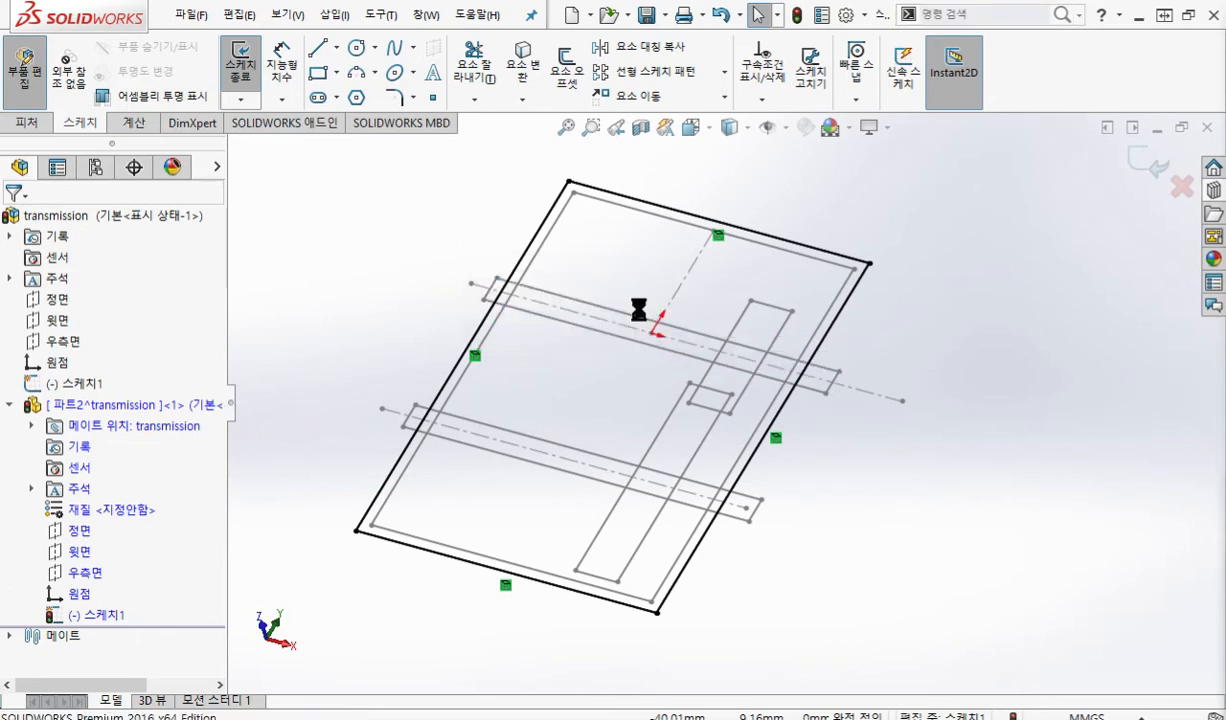
mouse_move(865, 490)
middle_down()
mouse_move(865, 391)
mouse_move(855, 472)
middle_up()
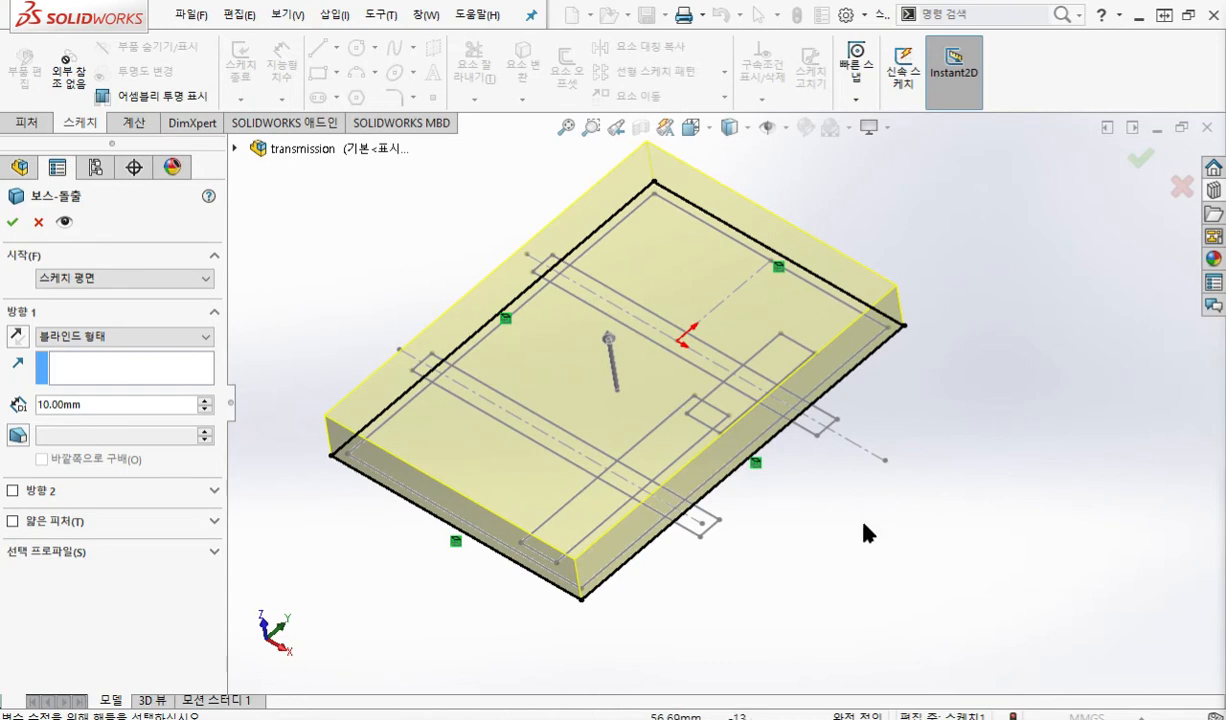
Draw a red arrow with a short handwritten note on the extrusion preview's upper face, and clear the marks.
key(F12)
mouse_move(620, 482)
mouse_down()
mouse_move(544, 551)
mouse_move(561, 548)
mouse_up()
drag(549, 493, 589, 502)
mouse_move(509, 507)
mouse_down()
mouse_move(531, 516)
mouse_move(528, 537)
mouse_up()
drag(529, 518, 538, 516)
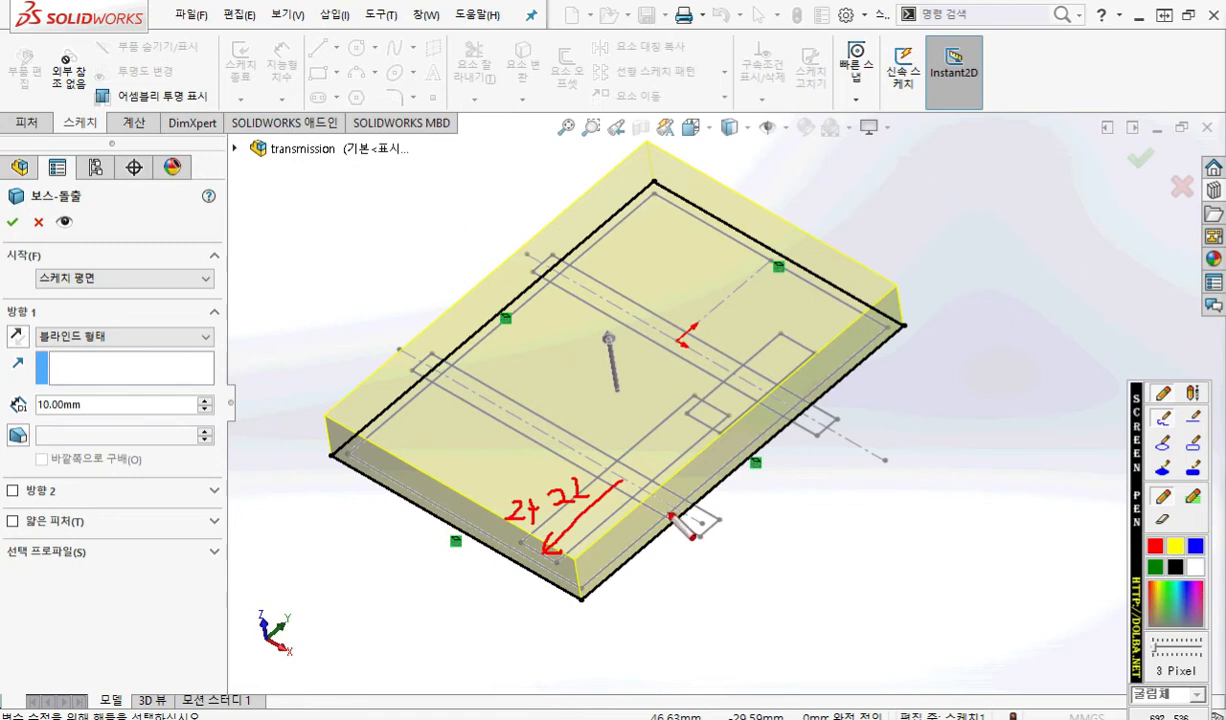
key(Escape)
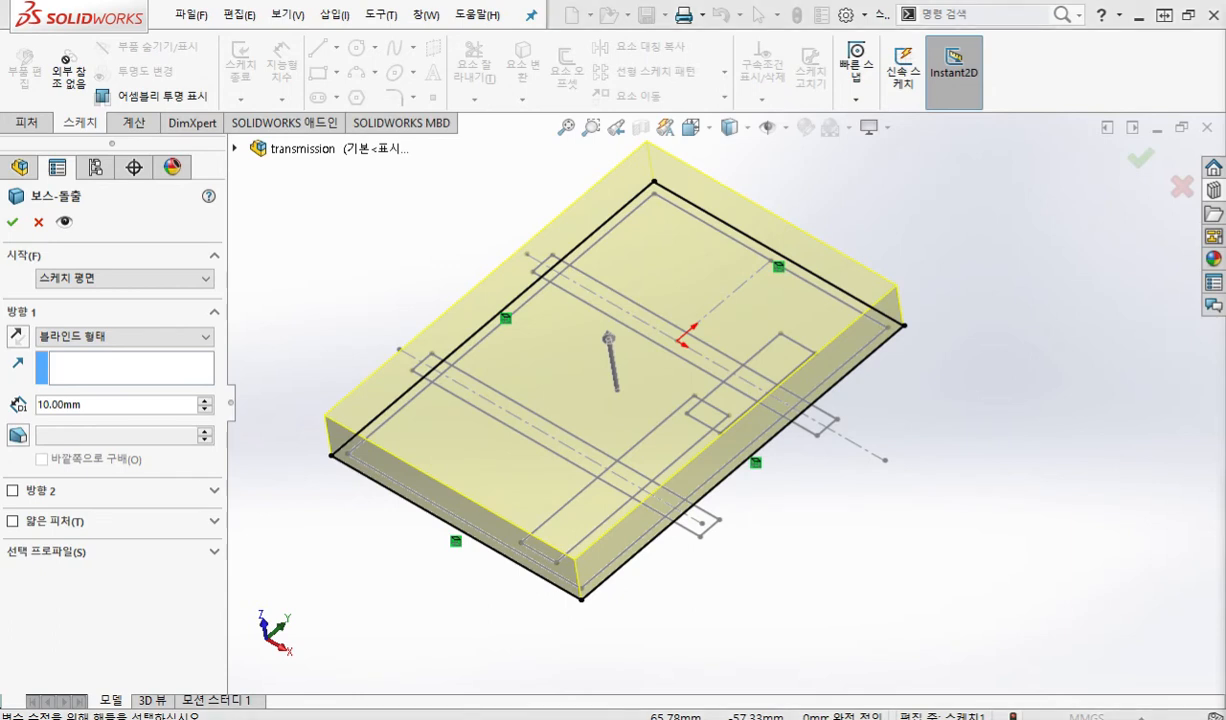
Switch to the browser to examine the gearbox in the YouTube video "Spinning a 3 Speed Transmission with Drill!", and return to SolidWorks.
mouse_move(470, 716)
click(410, 643)
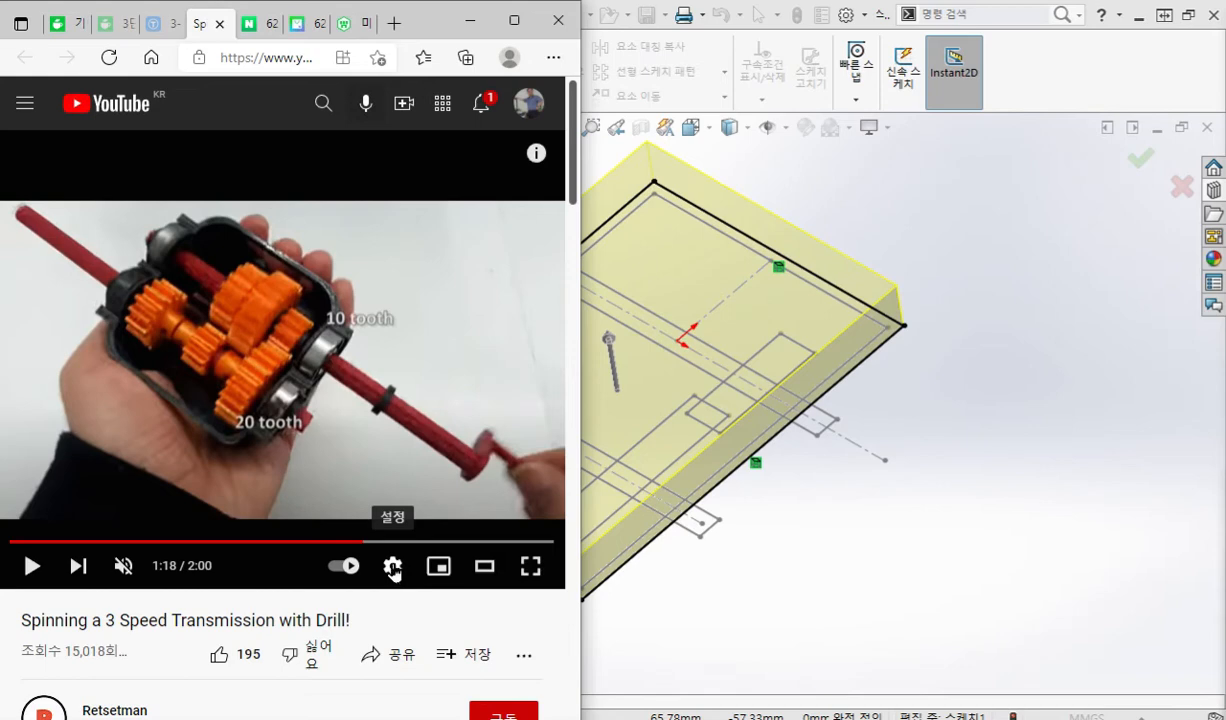
click(709, 571)
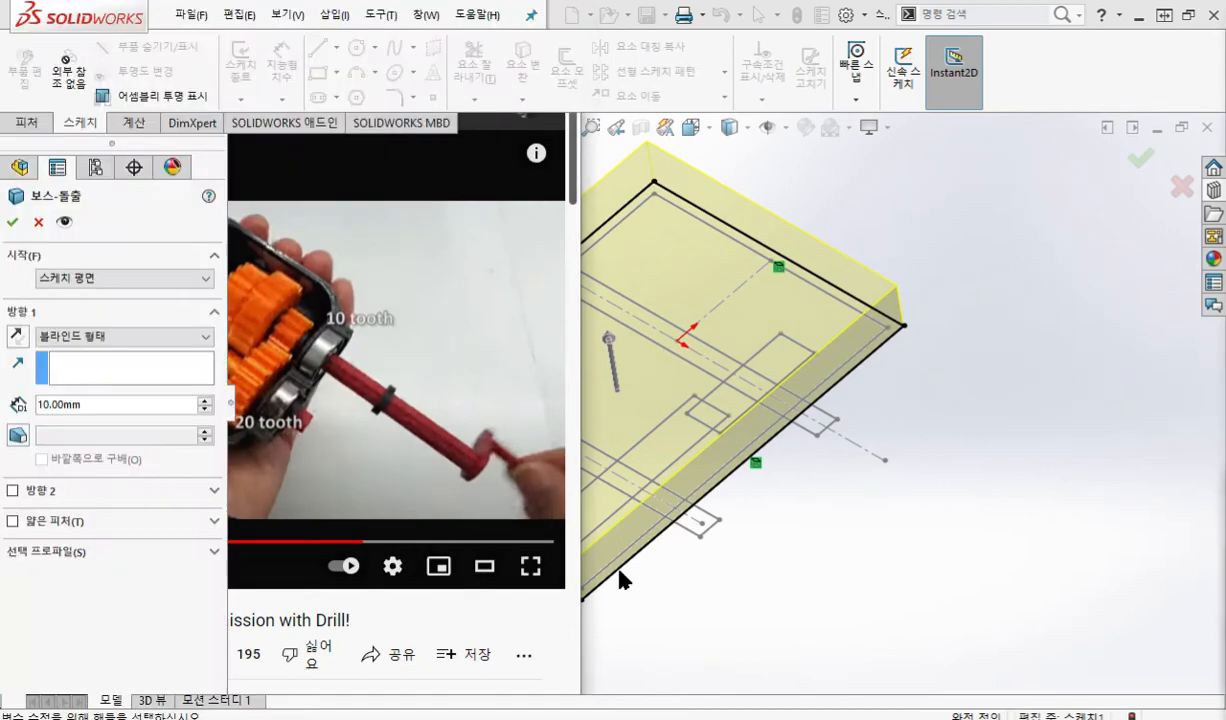
Set the housing extrusion's depth to 24 mm and finish the feature.
drag(123, 402, 19, 403)
text(24)
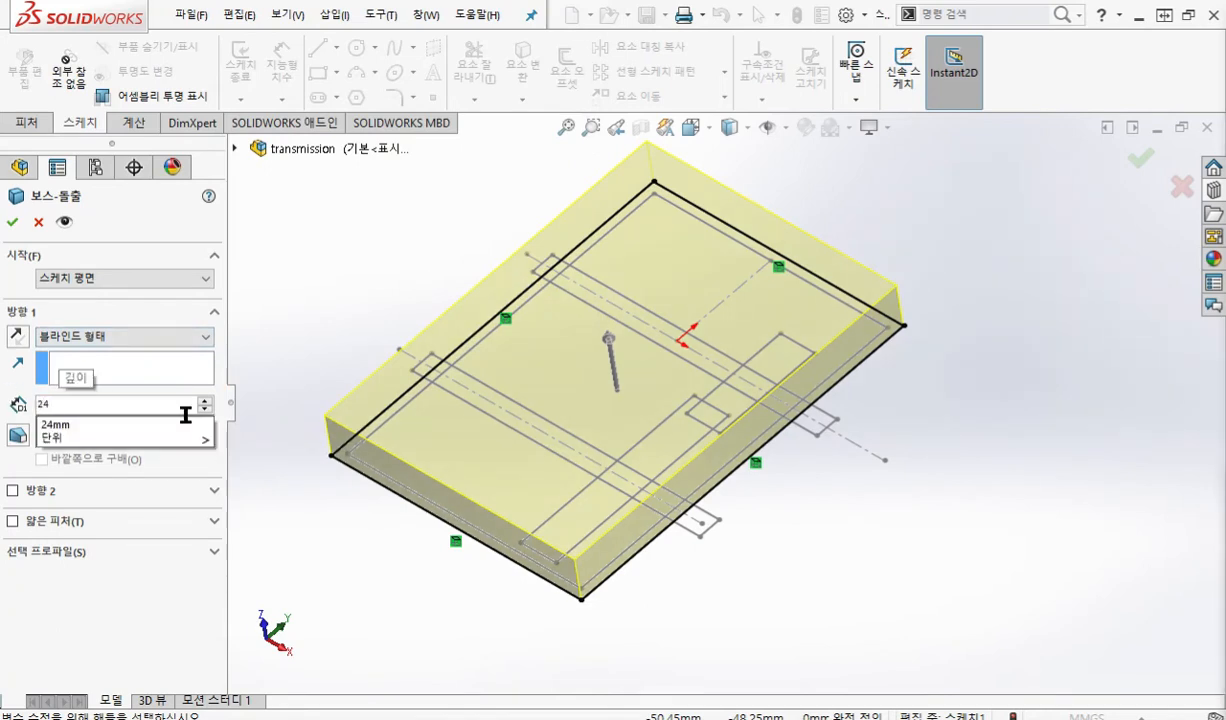
key(Return)
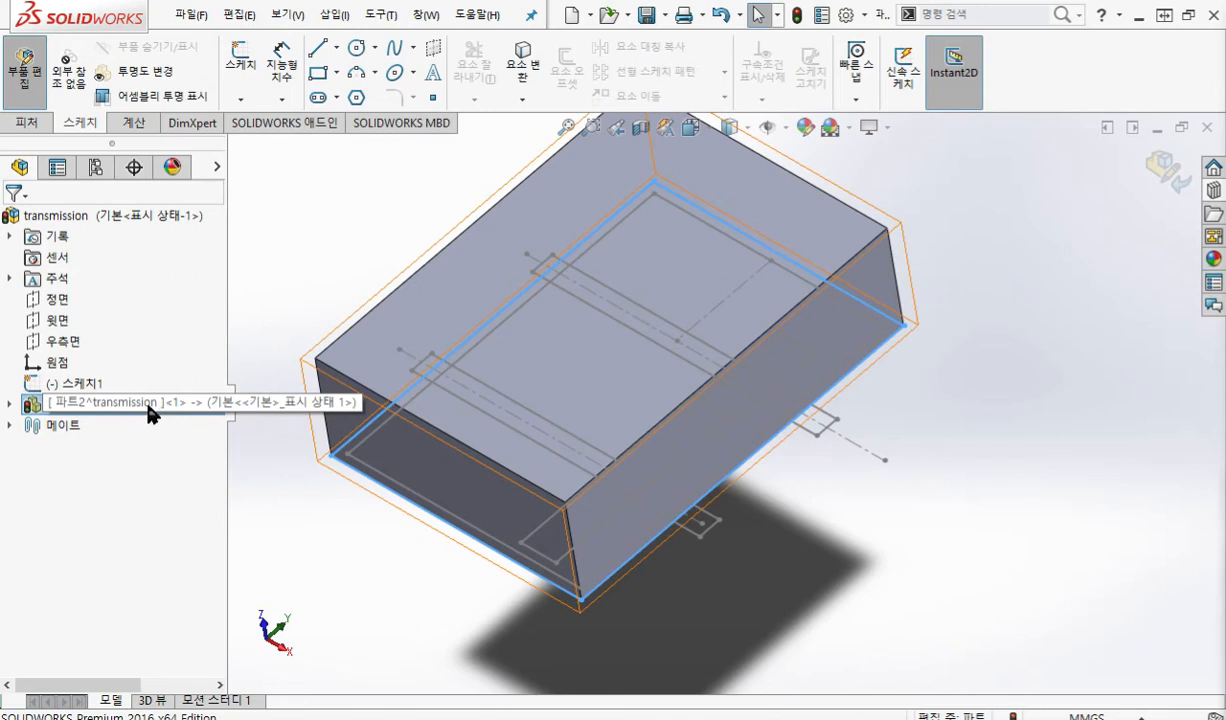
Expand the new part in the feature tree, circle 보스-돌출1 in red screen pen, draw arrows at it and 스케치1, and clear the marks.
click(149, 410)
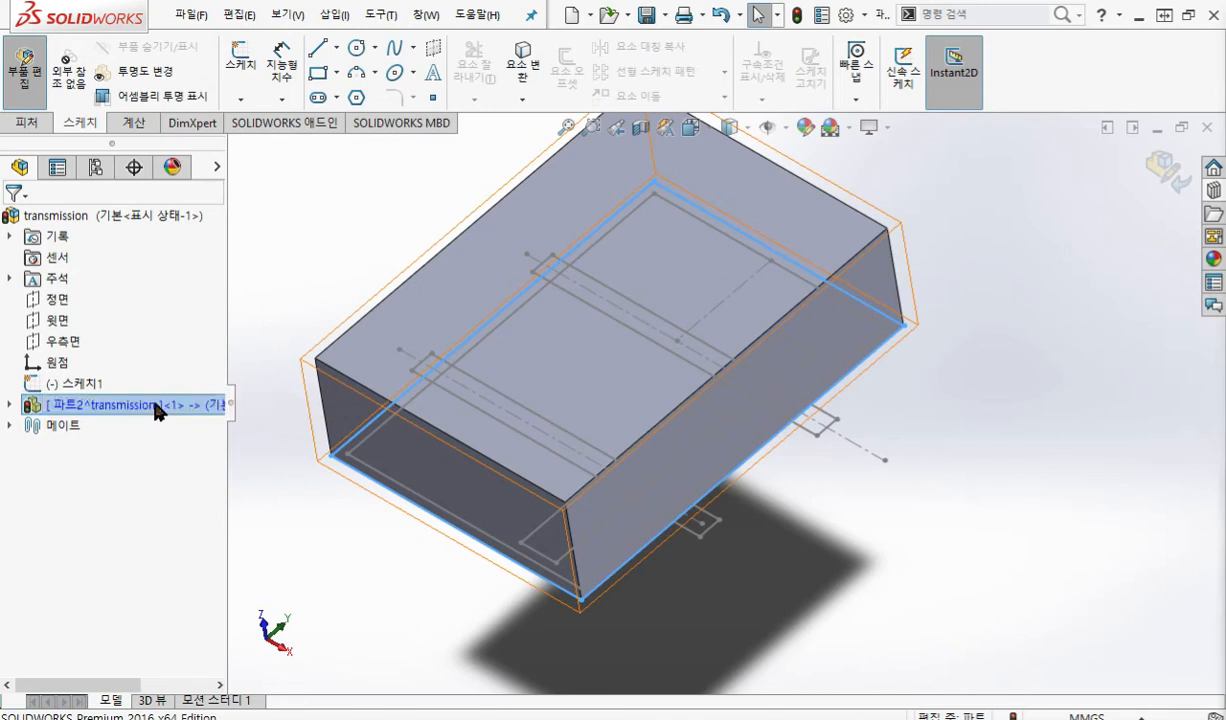
click(9, 404)
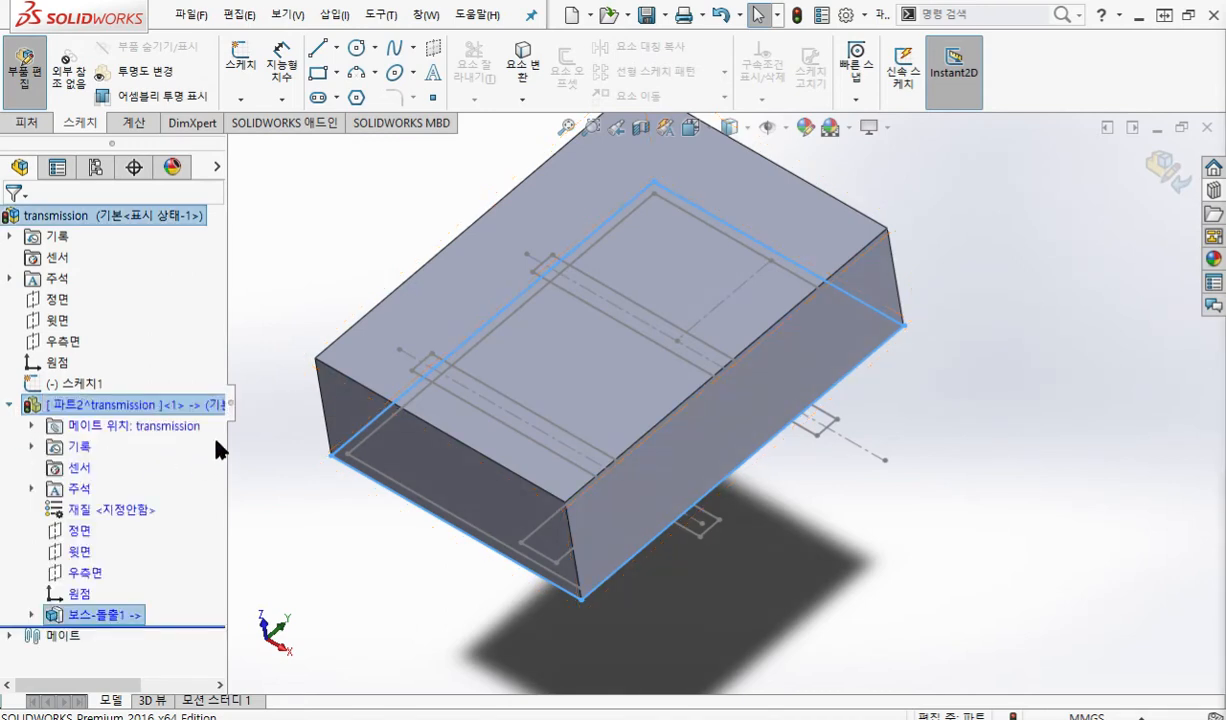
key(F12)
mouse_move(169, 612)
mouse_down()
mouse_move(50, 637)
mouse_move(165, 598)
mouse_move(150, 632)
mouse_up()
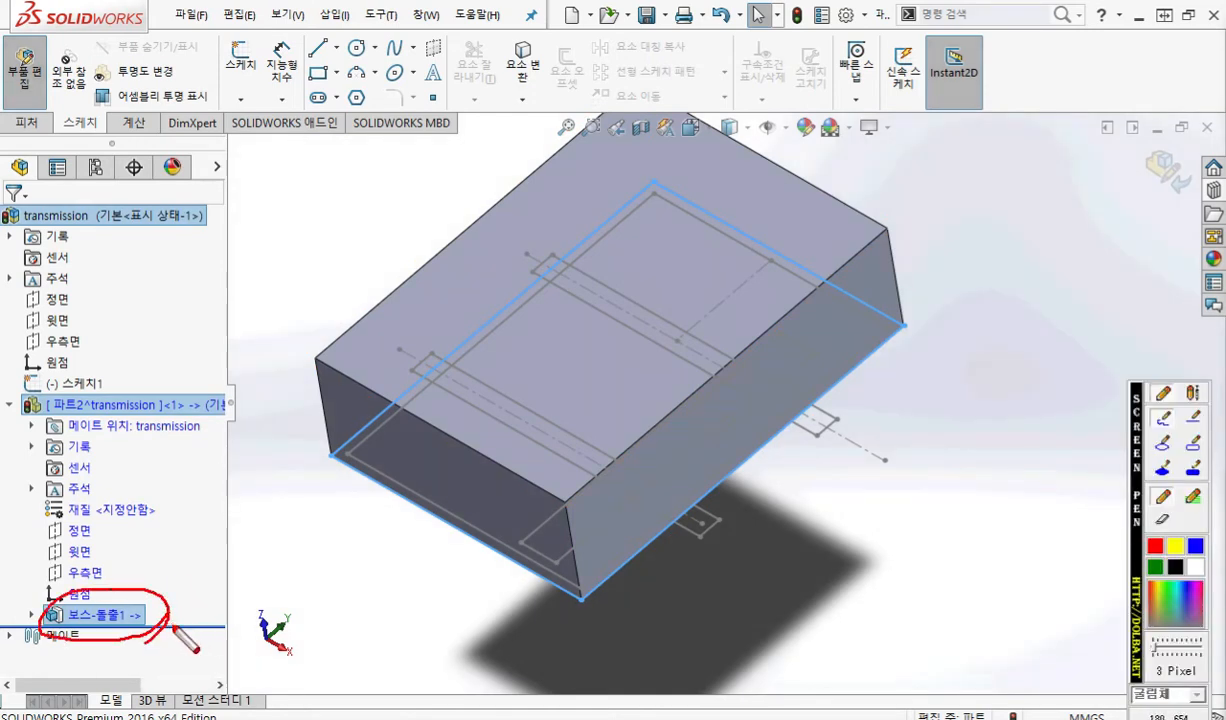
mouse_move(148, 615)
mouse_down()
mouse_move(217, 617)
mouse_move(172, 645)
mouse_up()
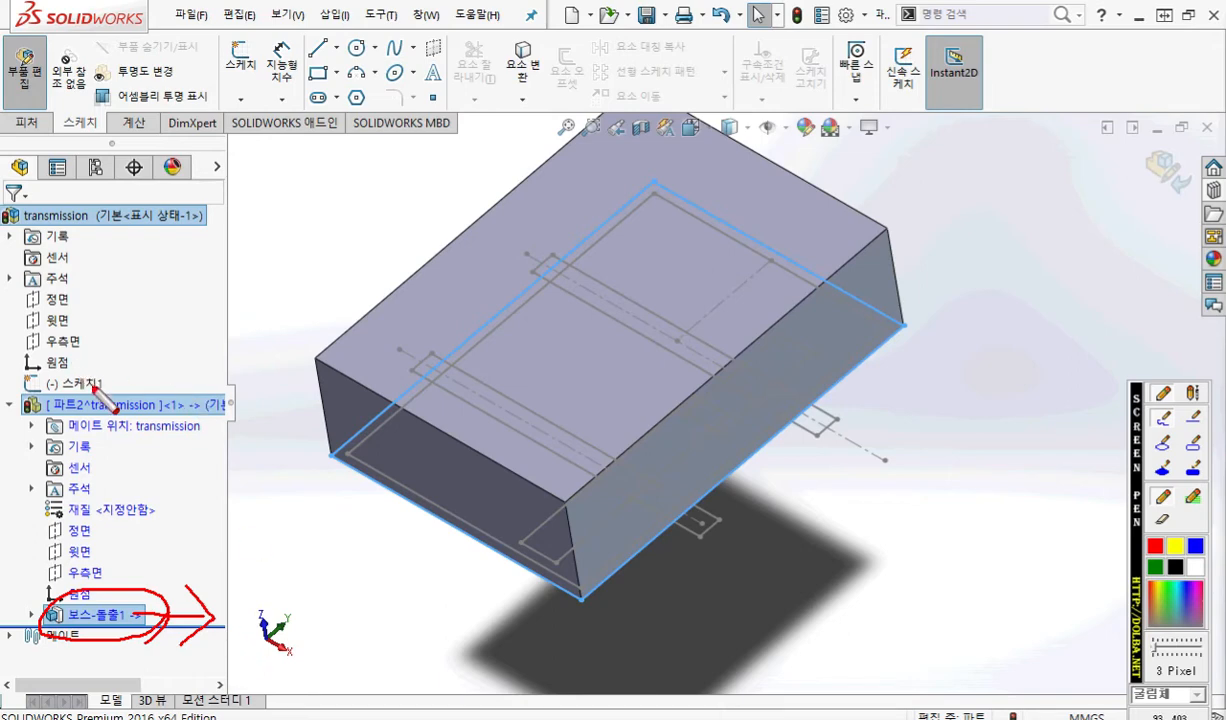
drag(96, 344, 131, 359)
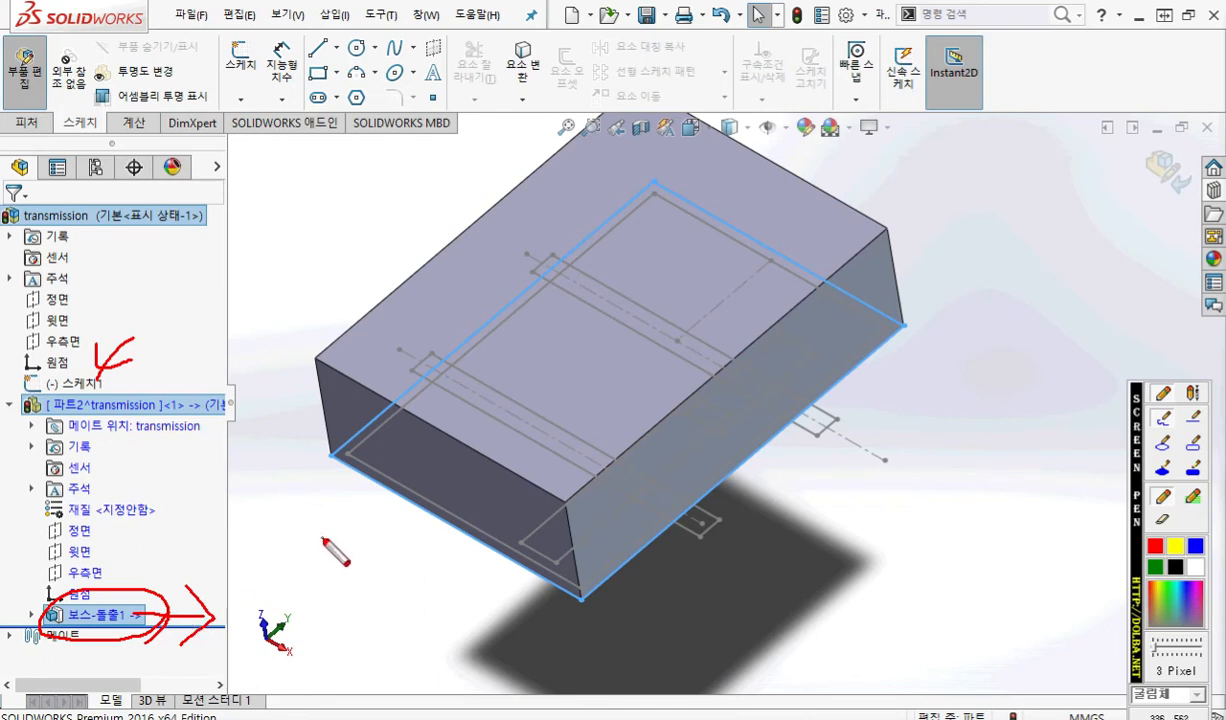
key(Escape)
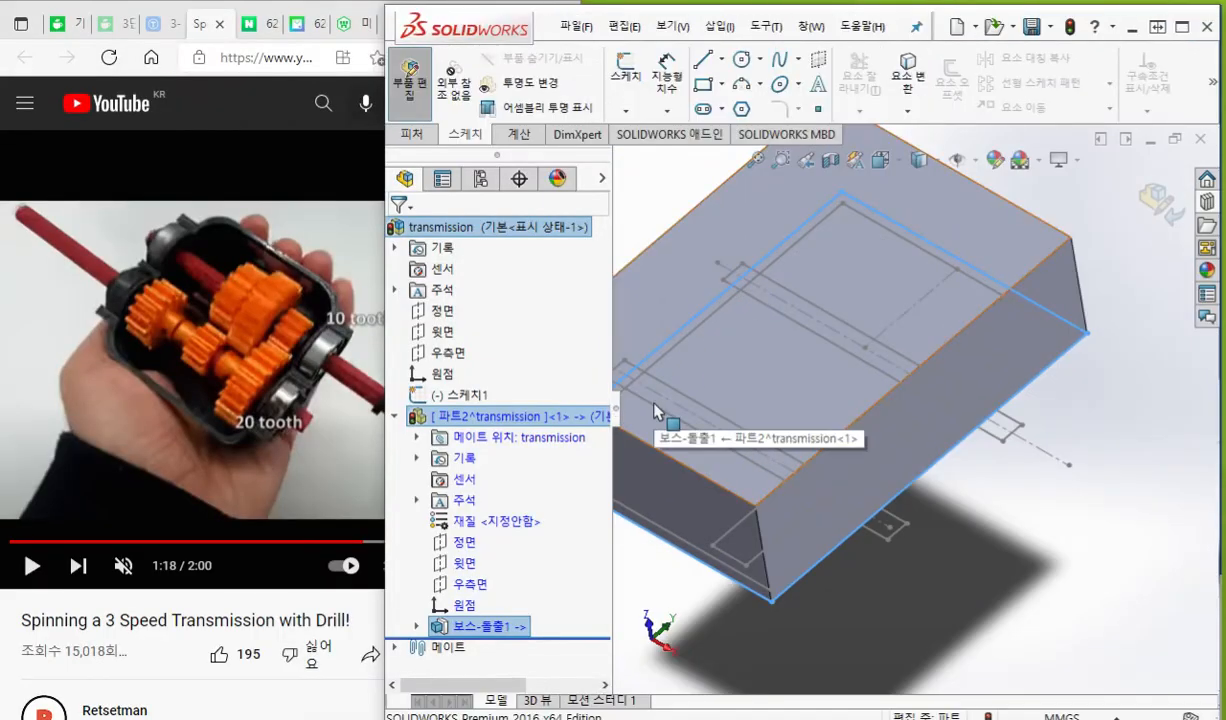
Switch to the untitled Notepad note, narrow its window beside the feature tree, and replace the three lines below gearbox with "파트2~~~~>MR".
ctrl+middle_drag(717, 432, 758, 424)
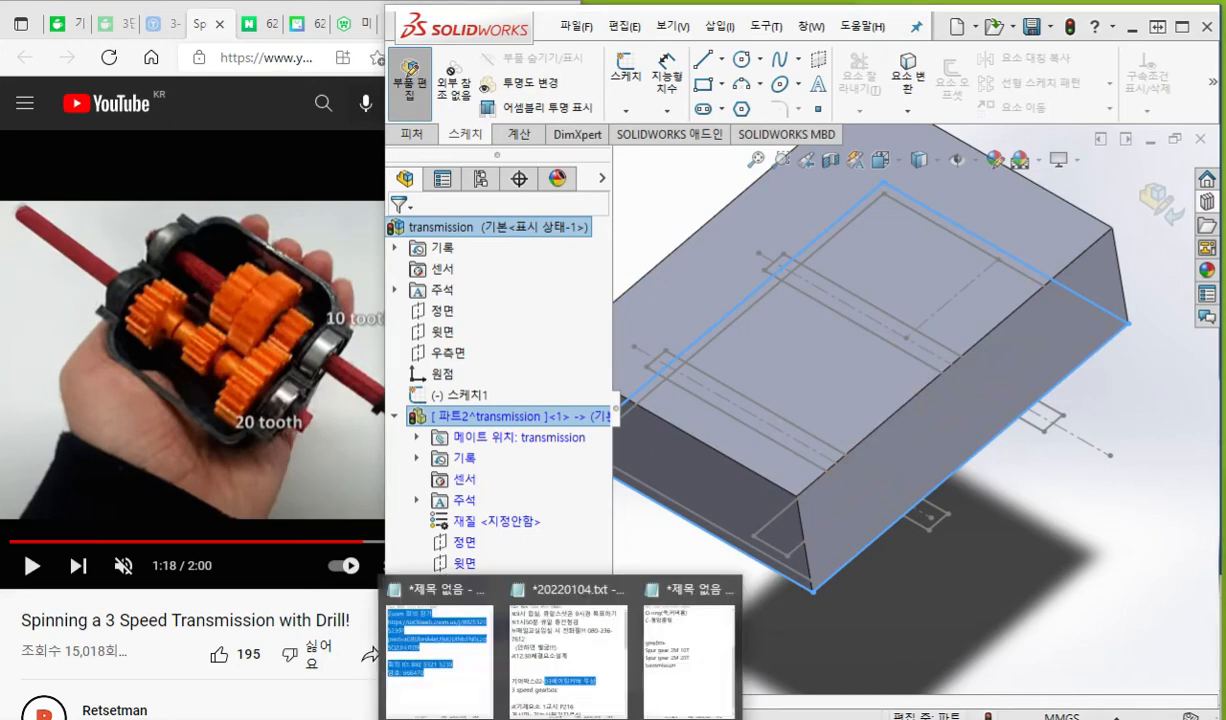
click(684, 688)
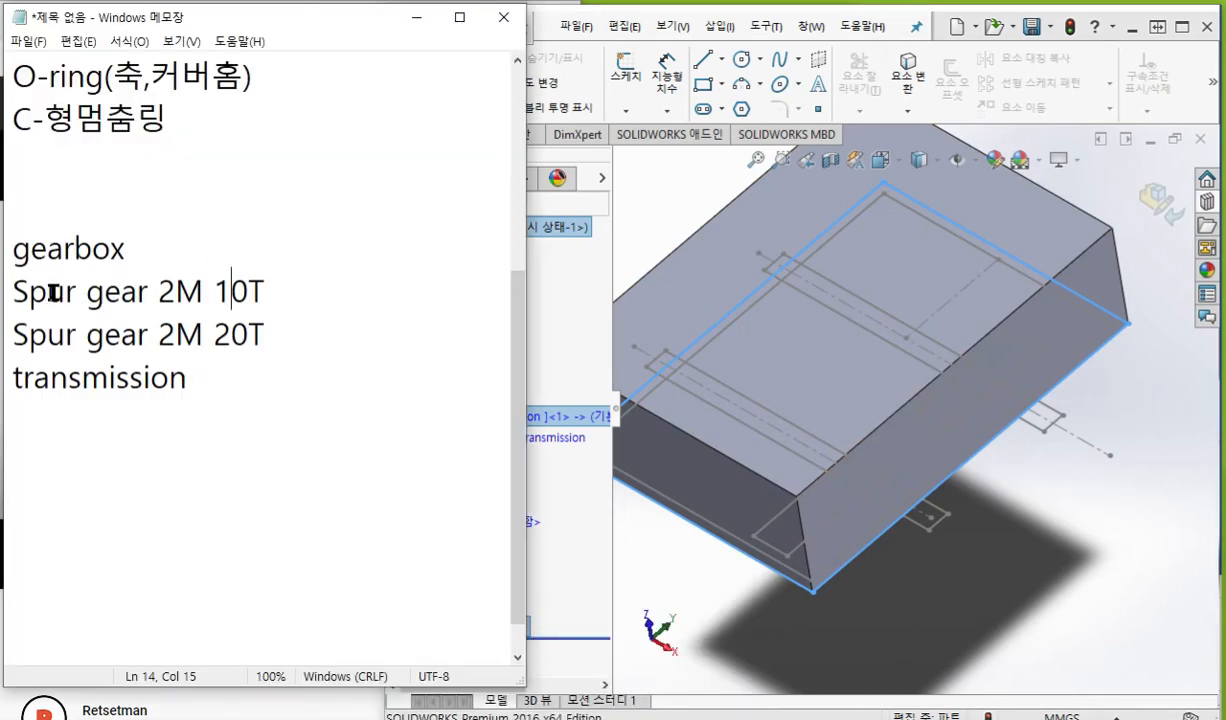
drag(14, 280, 104, 335)
drag(191, 362, 301, 468)
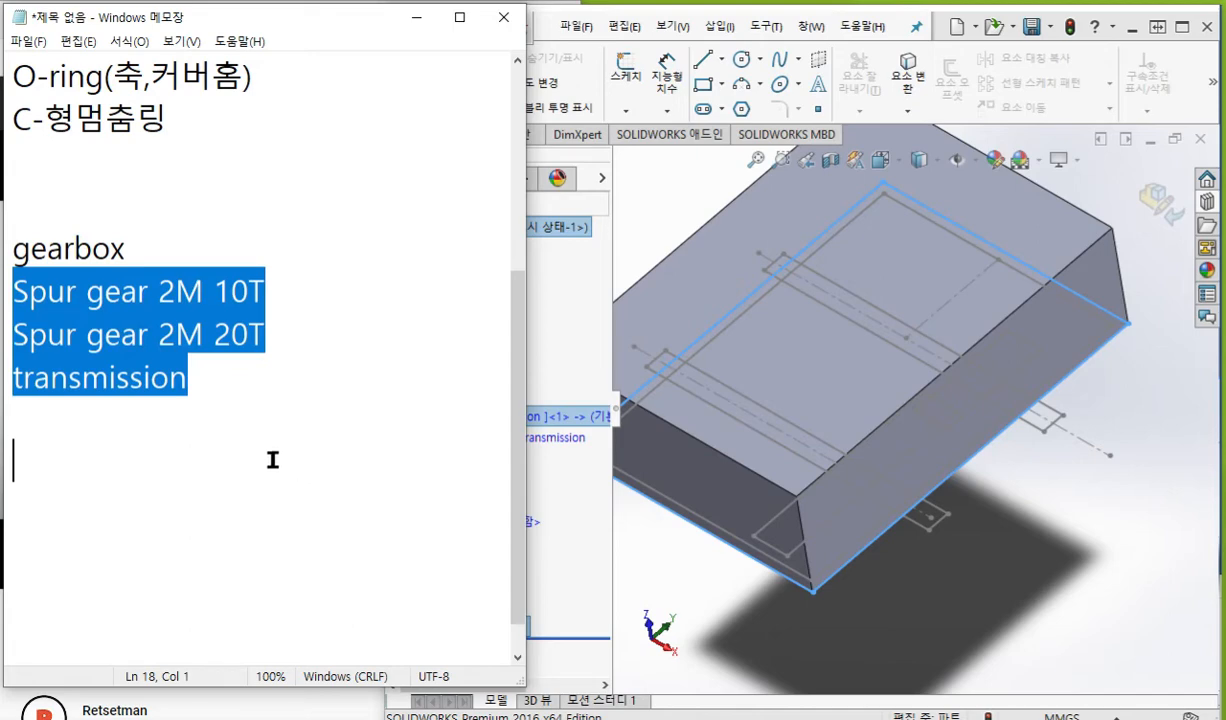
click(265, 380)
drag(14, 292, 192, 375)
drag(526, 361, 388, 363)
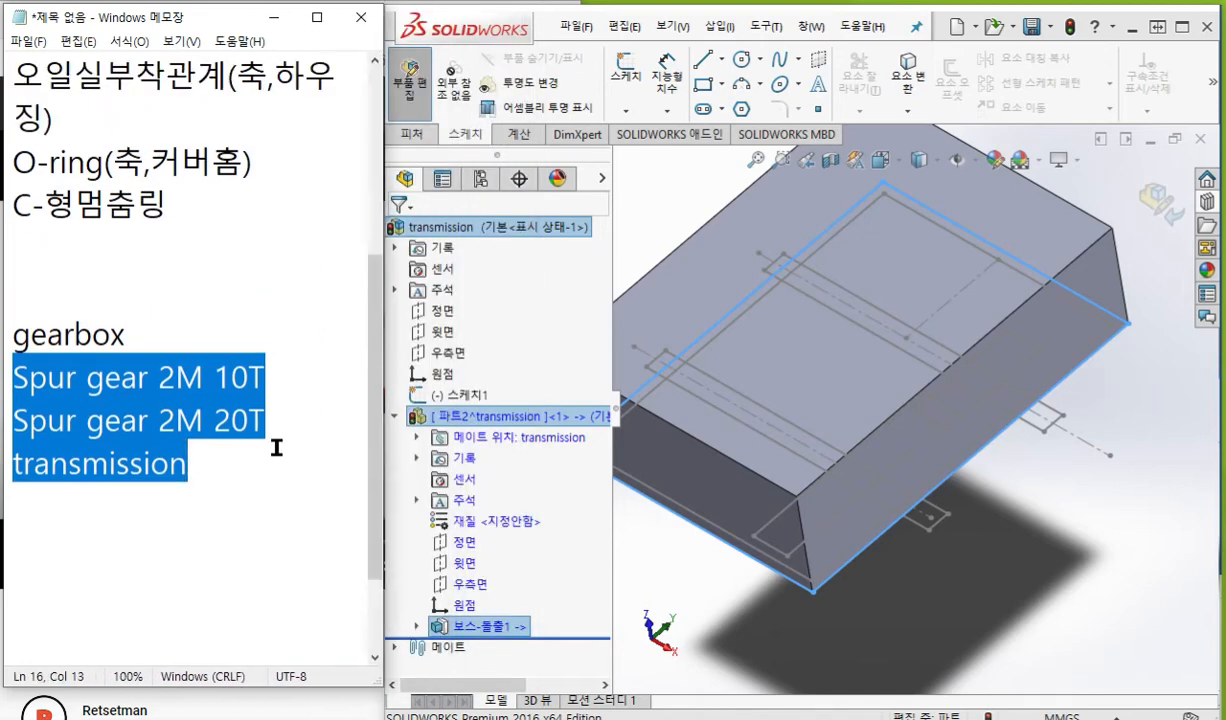
text(v)
key(BackSpace)
text(파트)
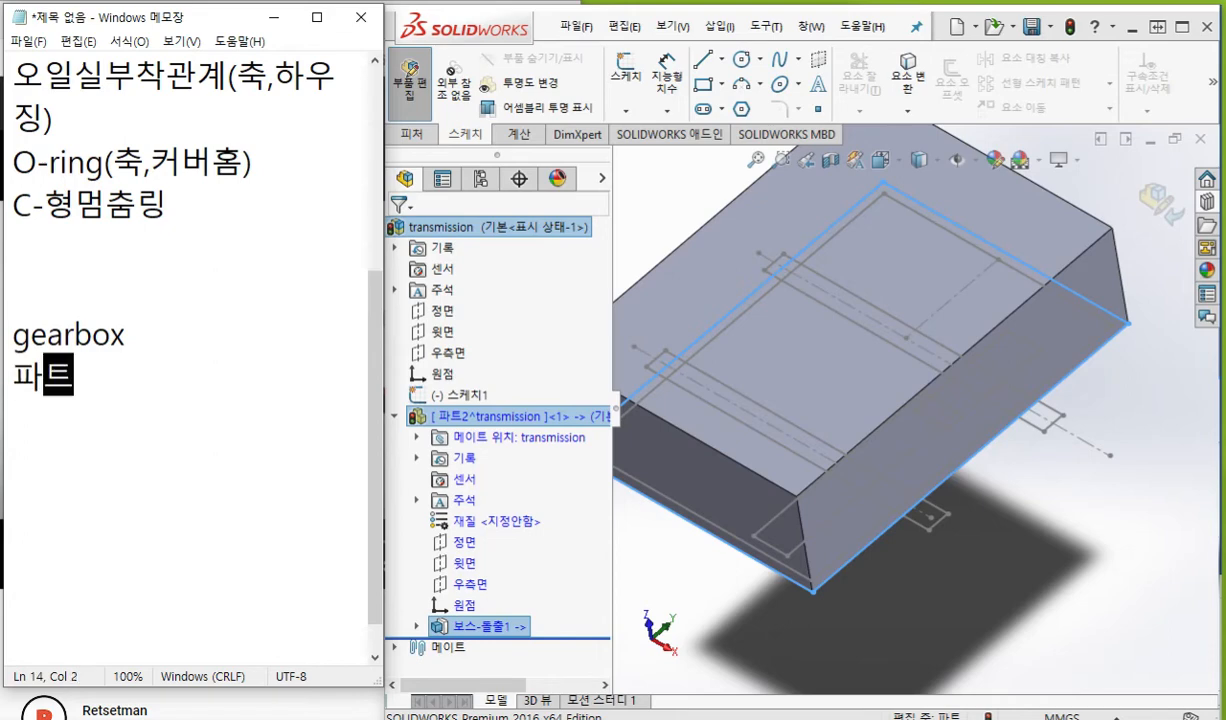
text(2~~~~)
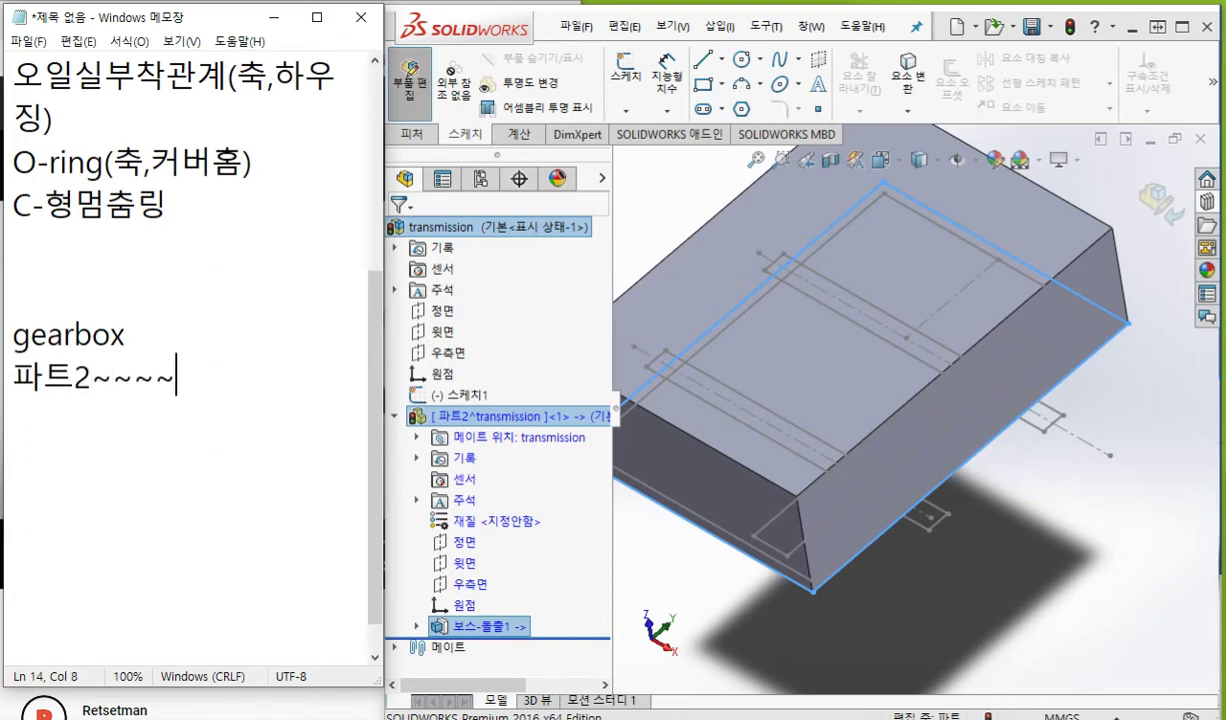
text(>MR)
key(Return)
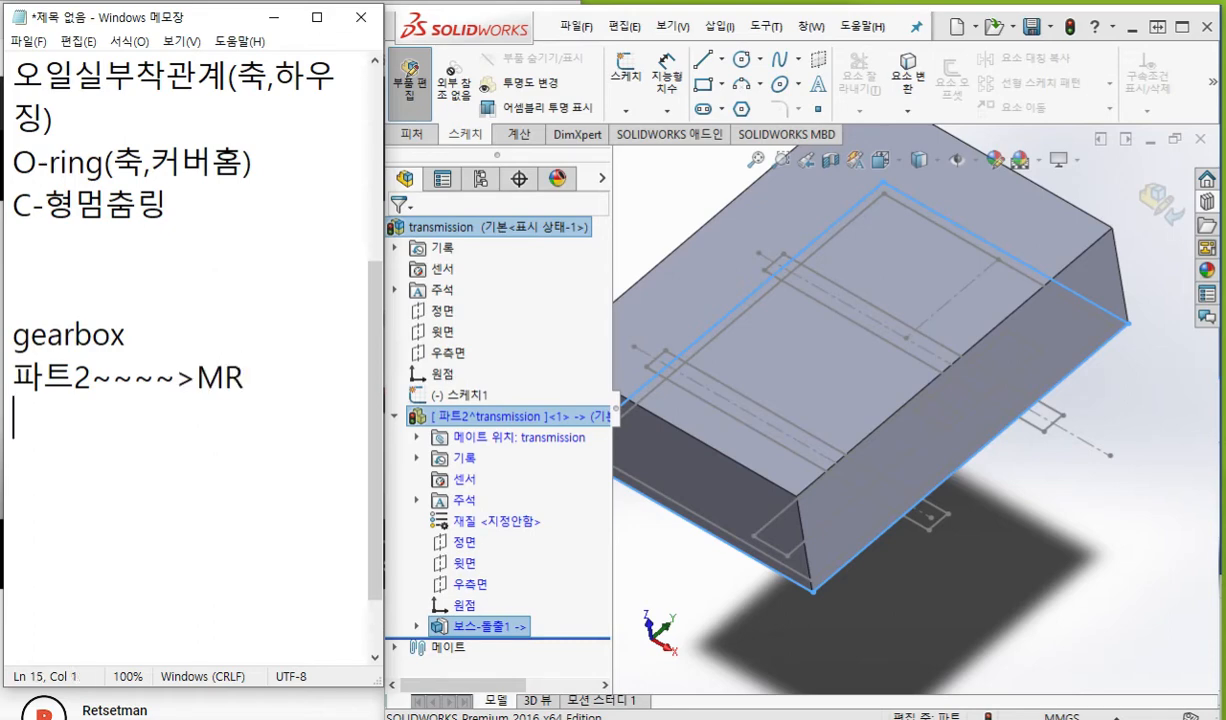
Add the indented sub-item "-파트이름바꾸기" below the 파트2 line, checking the wording against the part's available commands.
text(-파일)
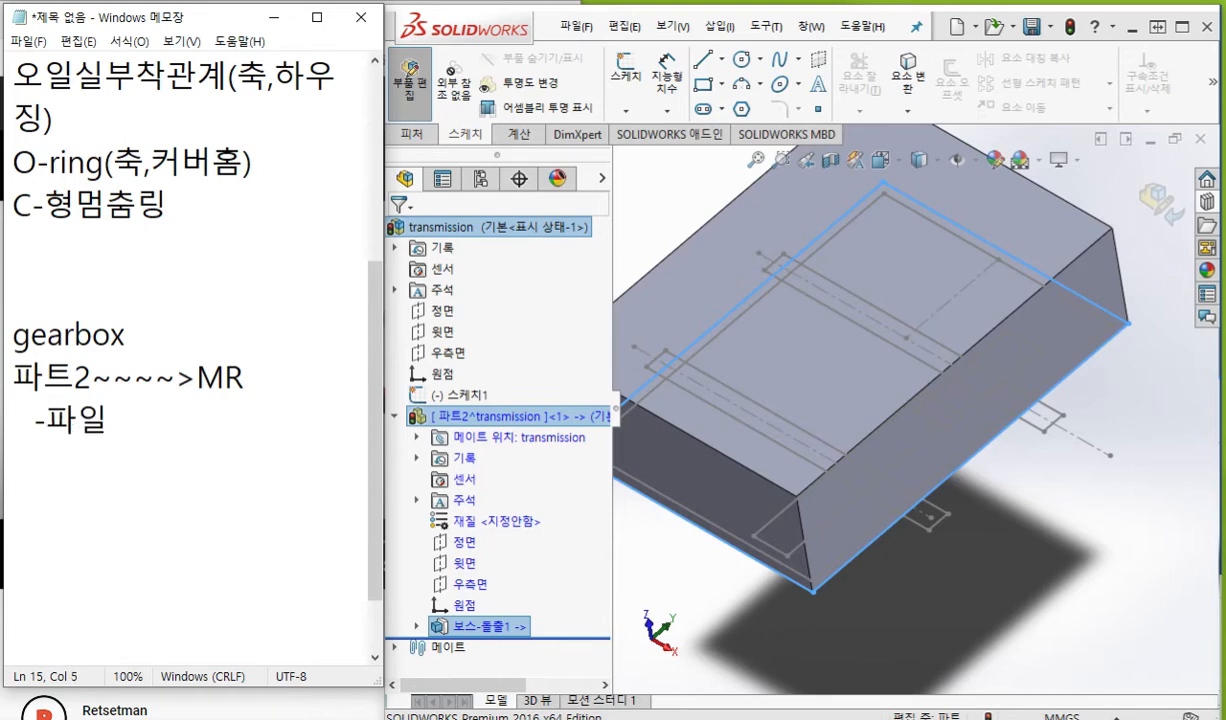
key(BackSpace)
key(BackSpace)
key(BackSpace)
text(트)
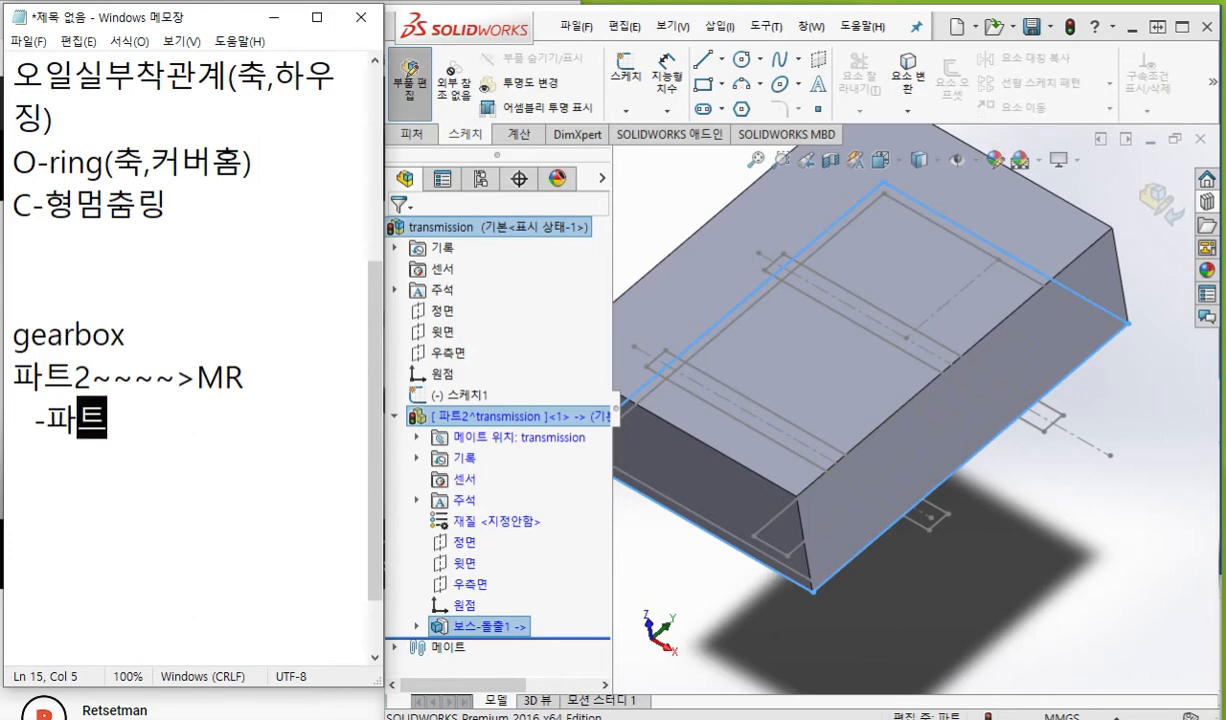
right_click(491, 420)
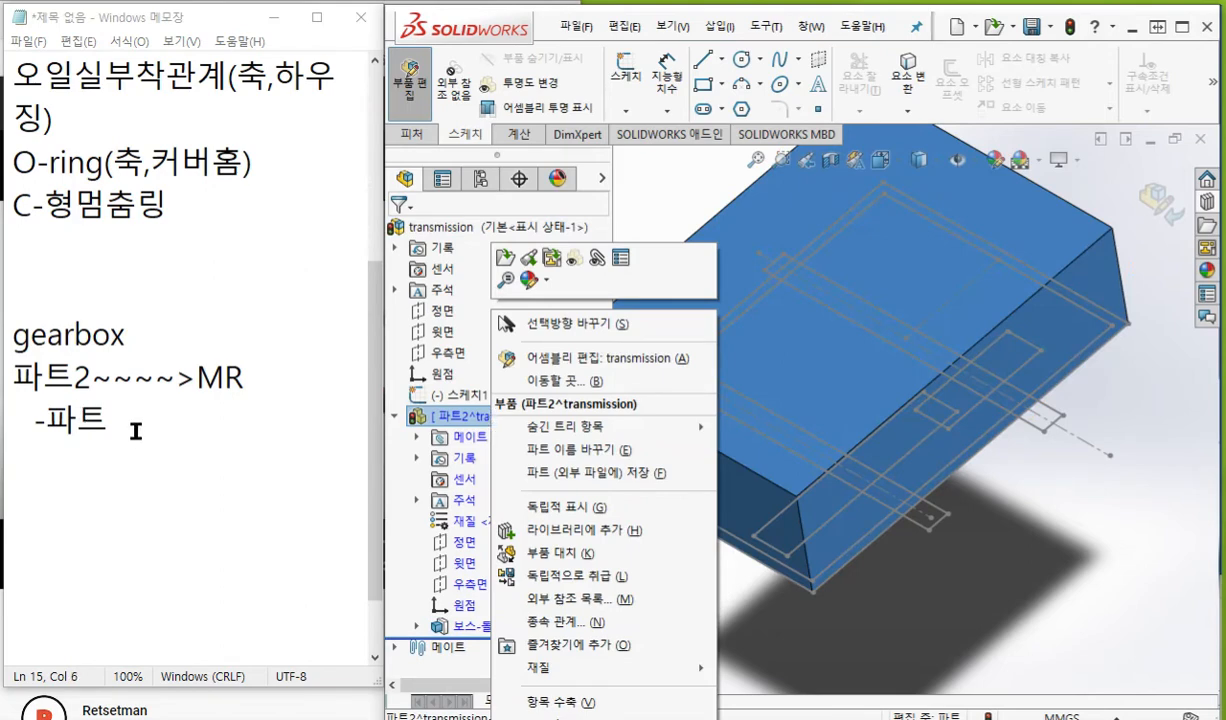
click(131, 428)
text(이)
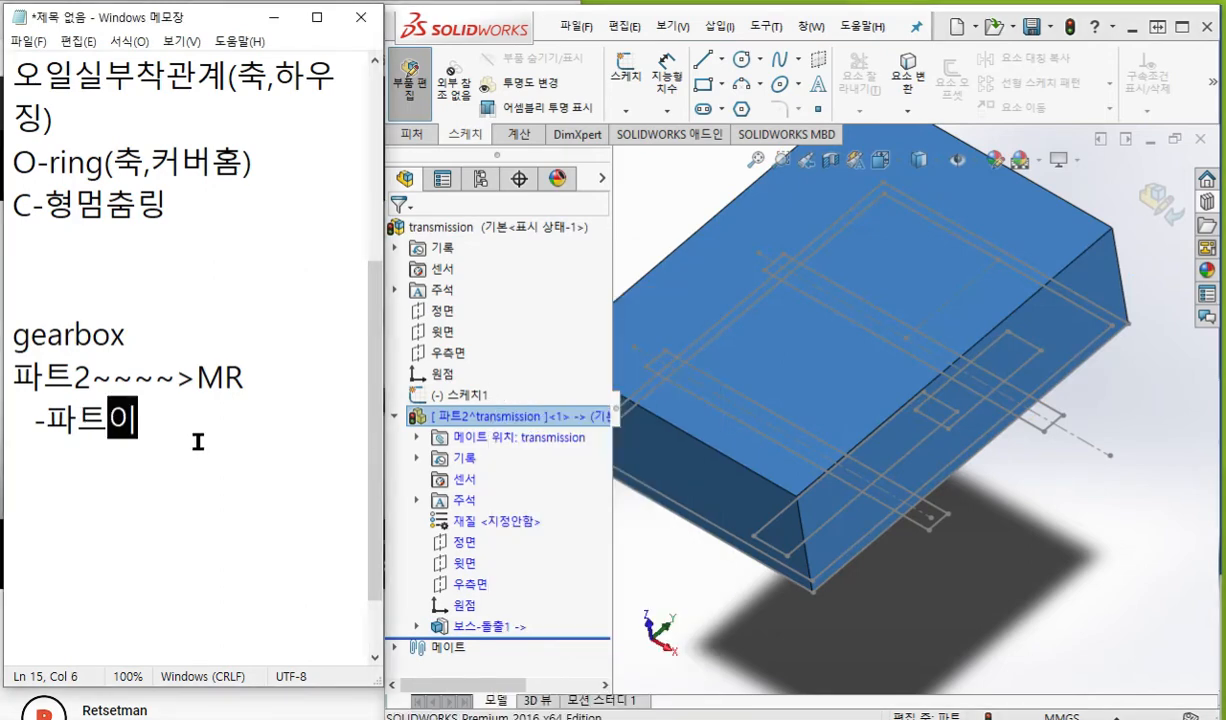
text(름바꾸기)
Add a second indented sub-item reading "-파트외부파일에저장" to the note.
key(Return)
text(-)
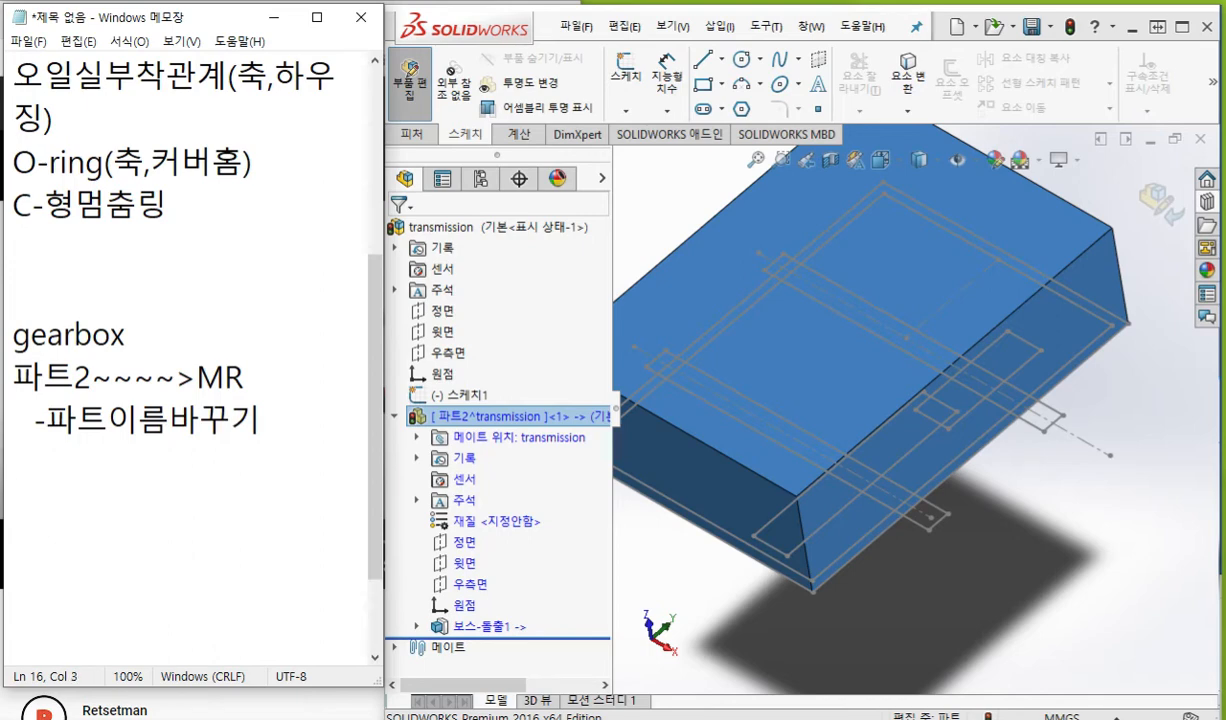
text(파트)
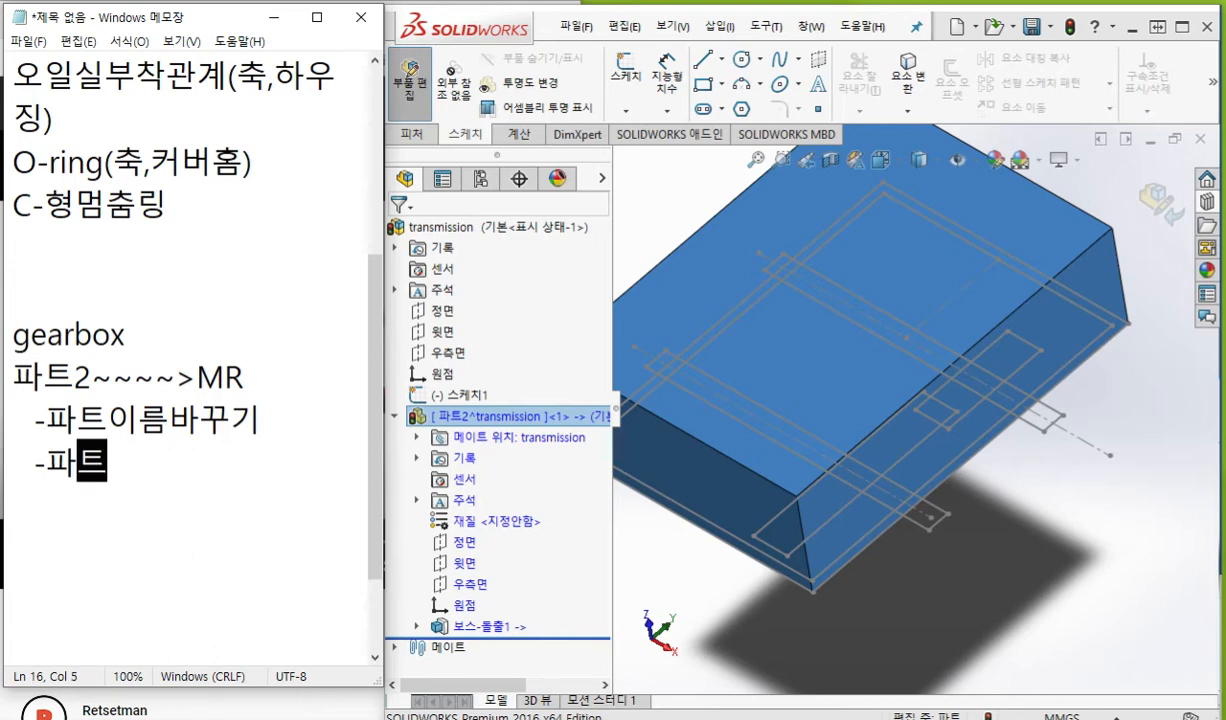
text(외붚파일에저장)
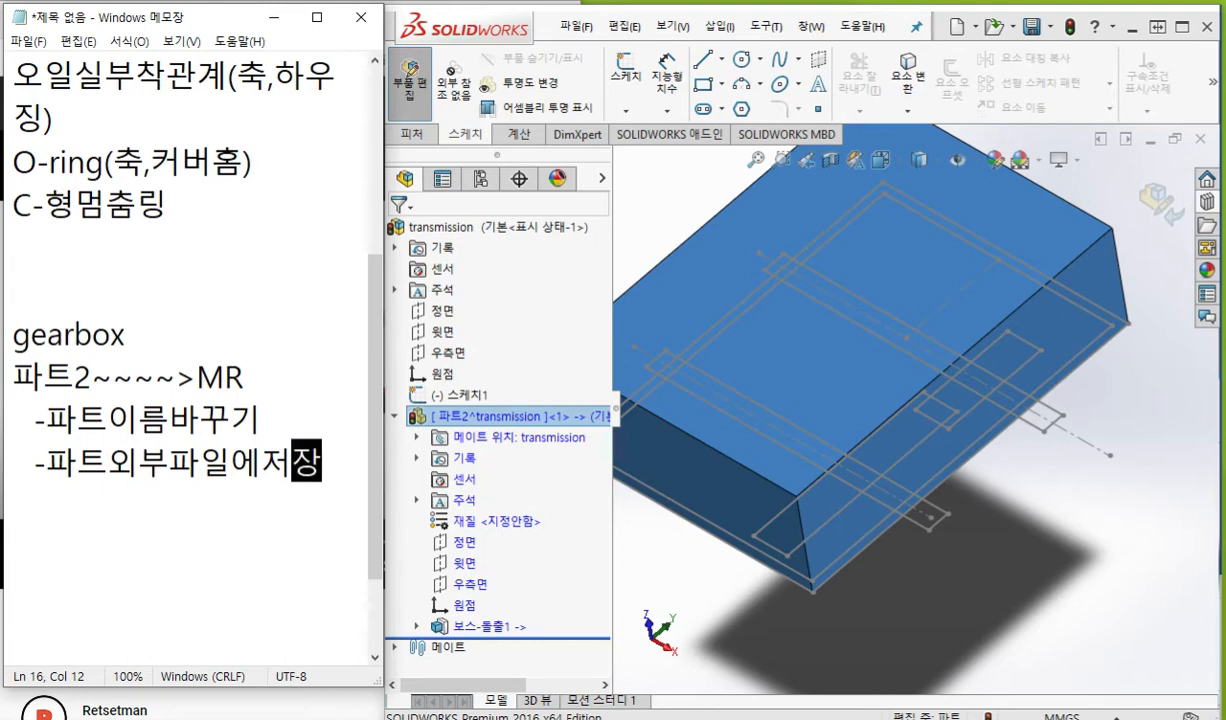
Insert the line ": housing" between the two sub-items, without a file extension.
key(Up)
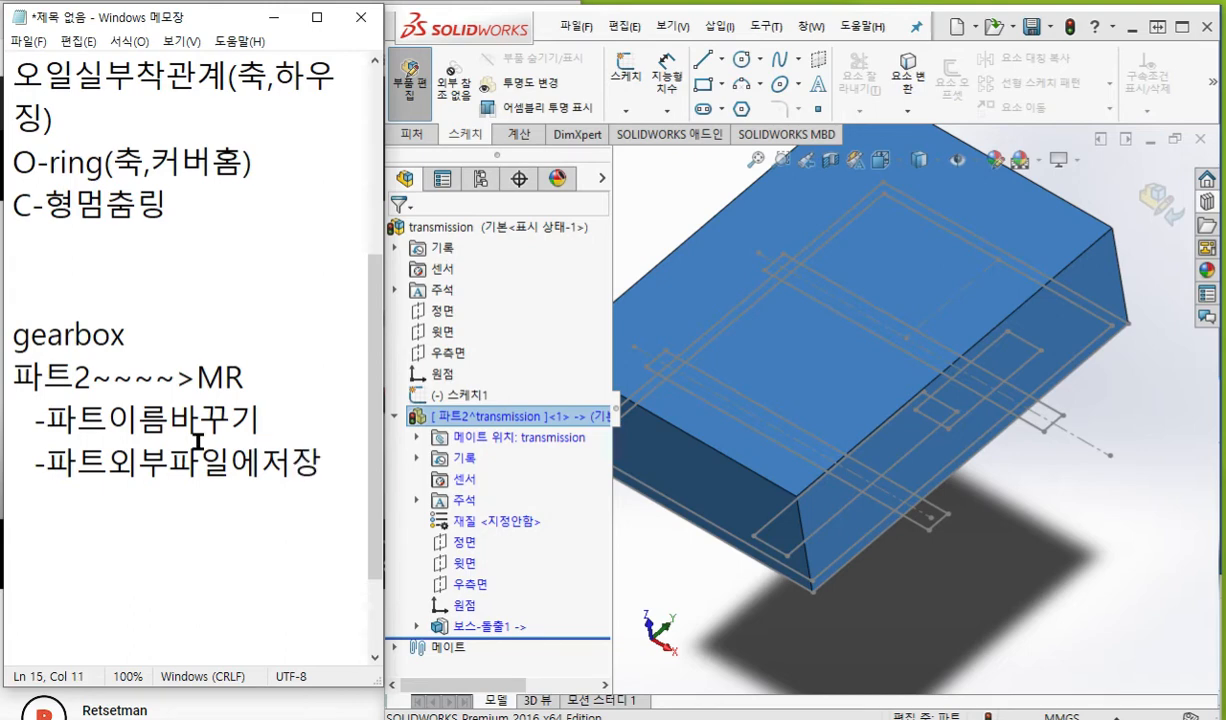
key(Return)
text(:)
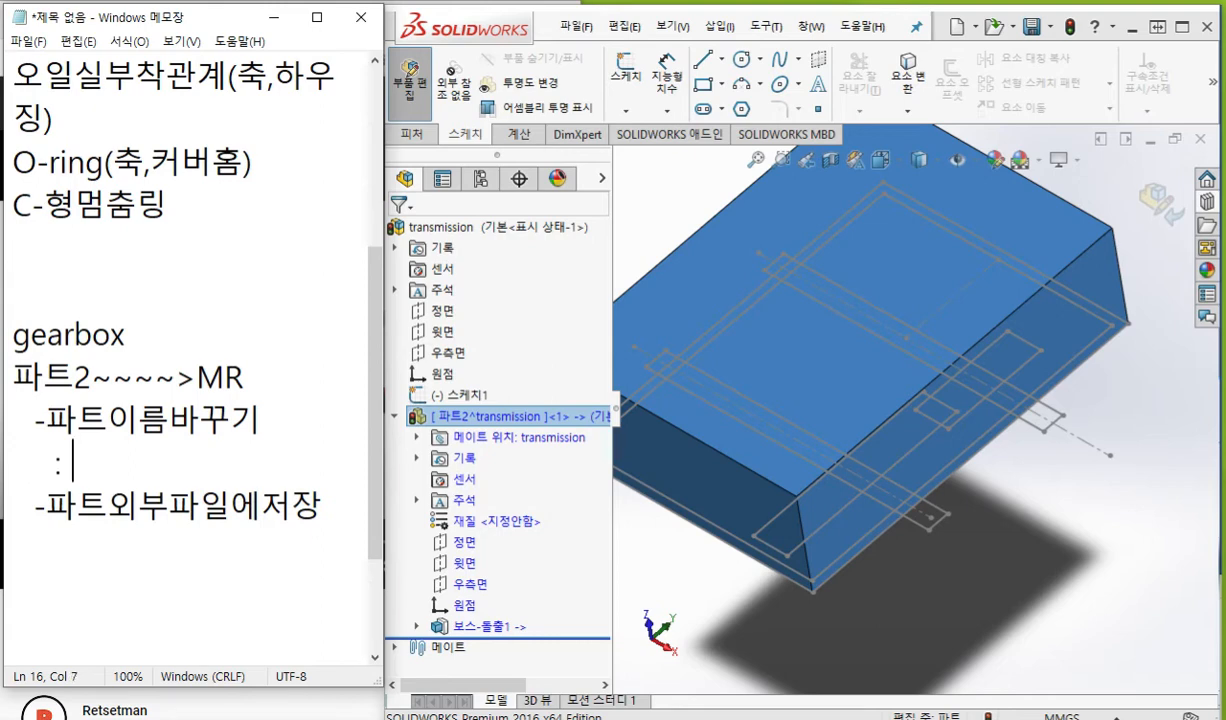
text( hou)
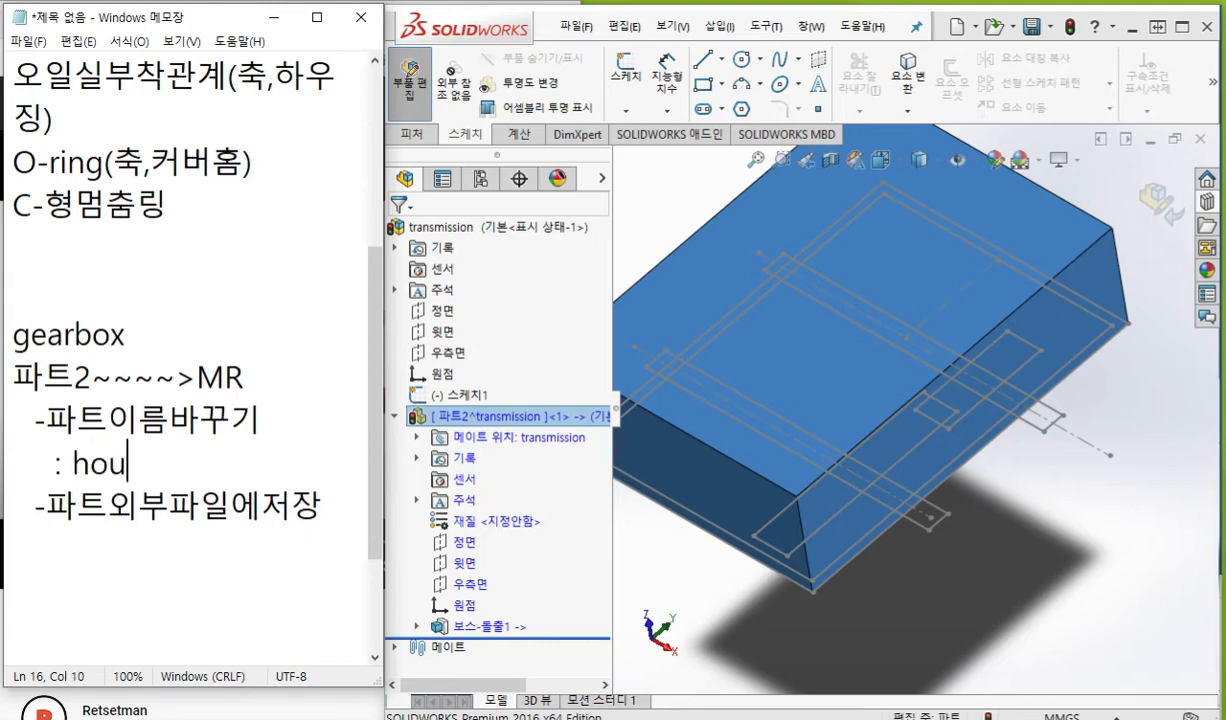
text(sing.s)
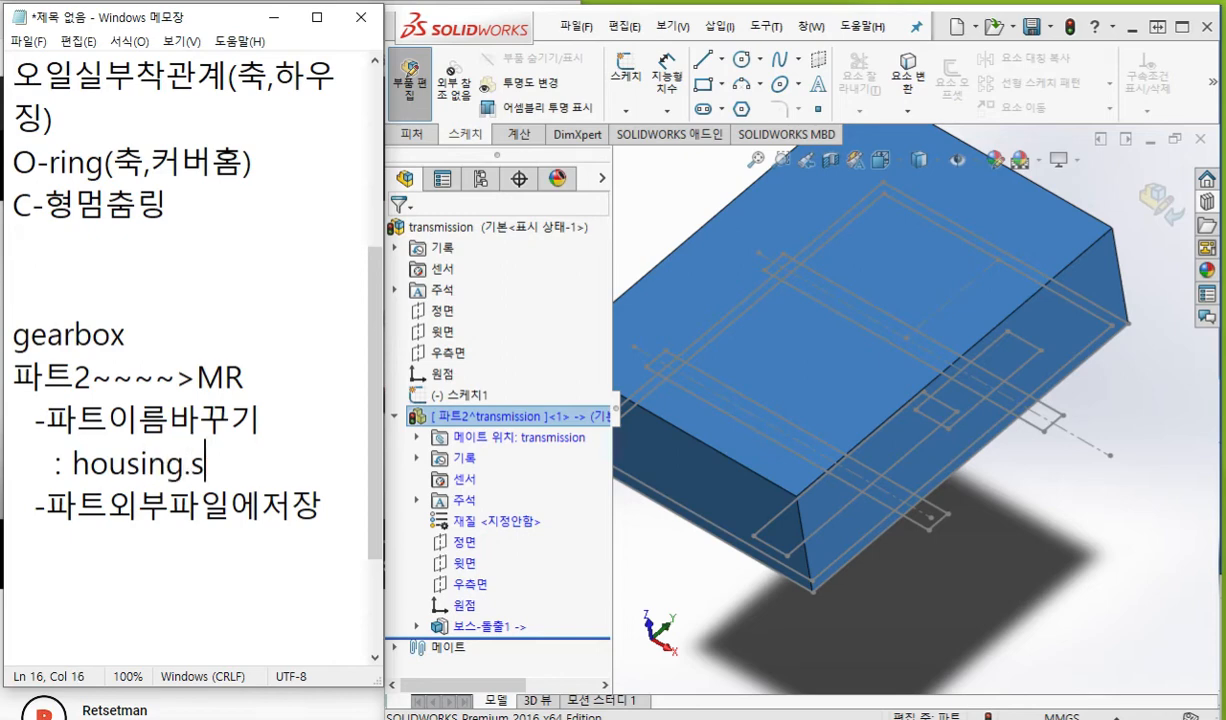
text(ldprt)
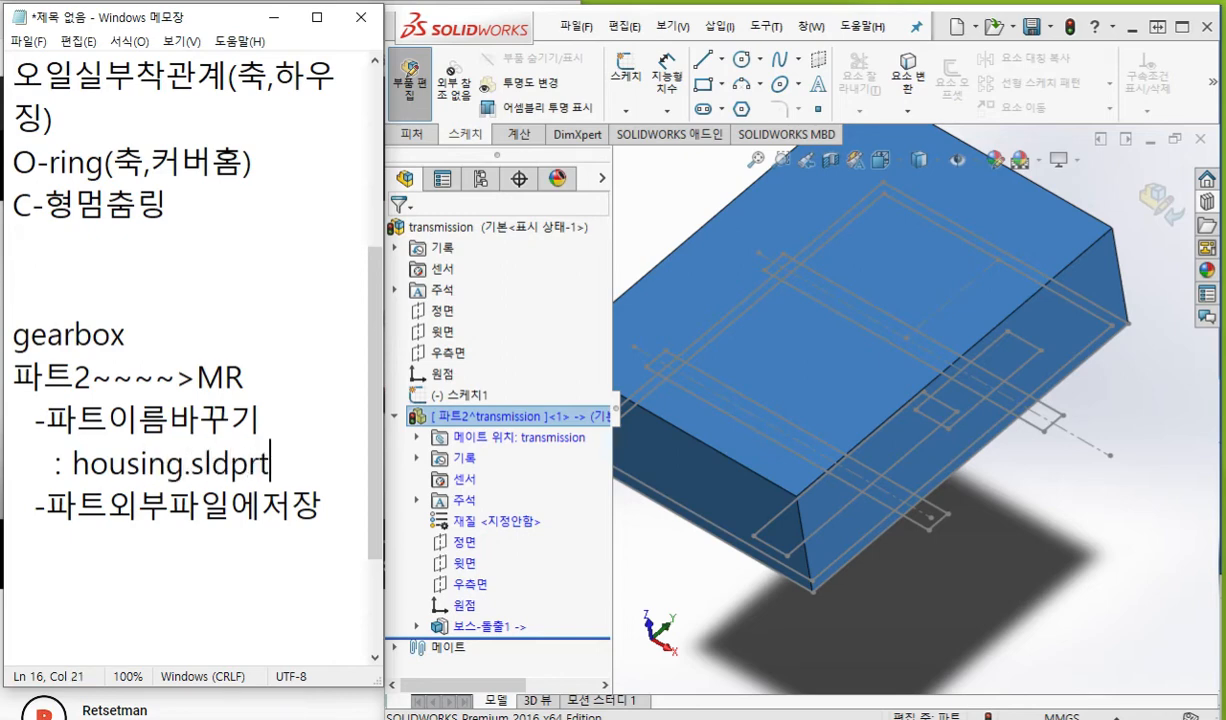
key(BackSpace)
key(BackSpace)
key(BackSpace)
key(BackSpace)
key(BackSpace)
key(BackSpace)
key(BackSpace)
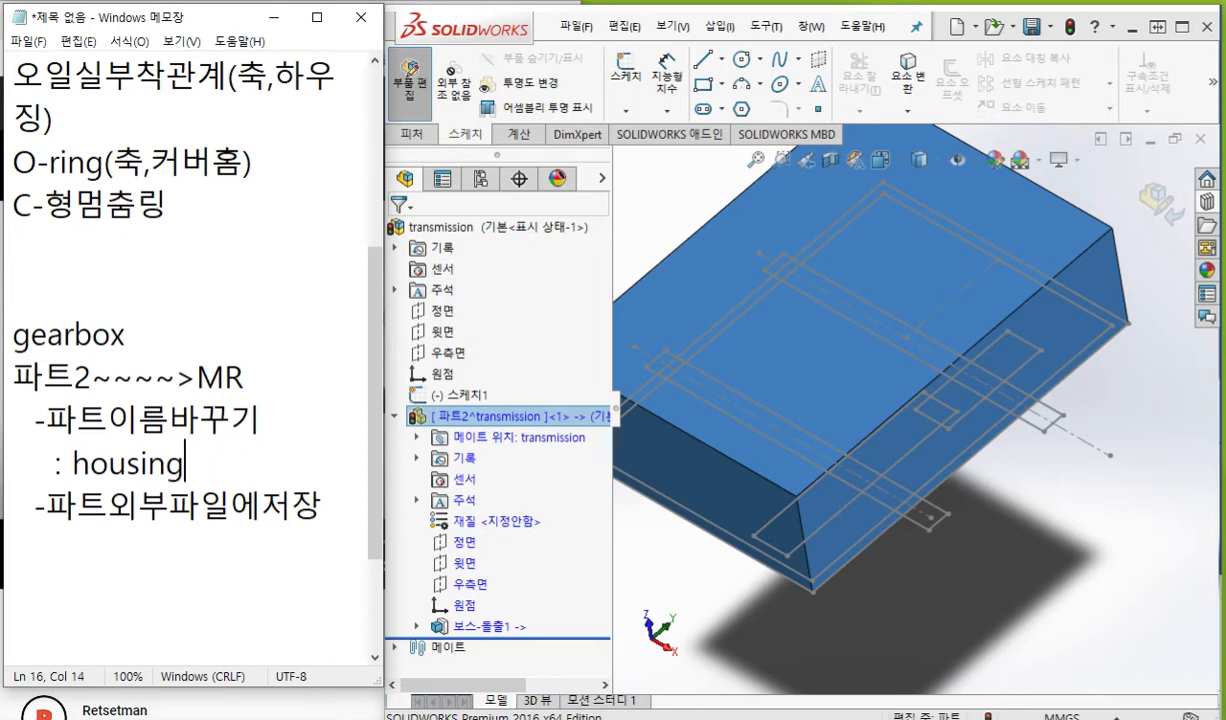
Copy the word housing from the note and rename the in-context part in the SolidWorks assembly tree as housing.
double_click(74, 457)
key(ctrl+c)
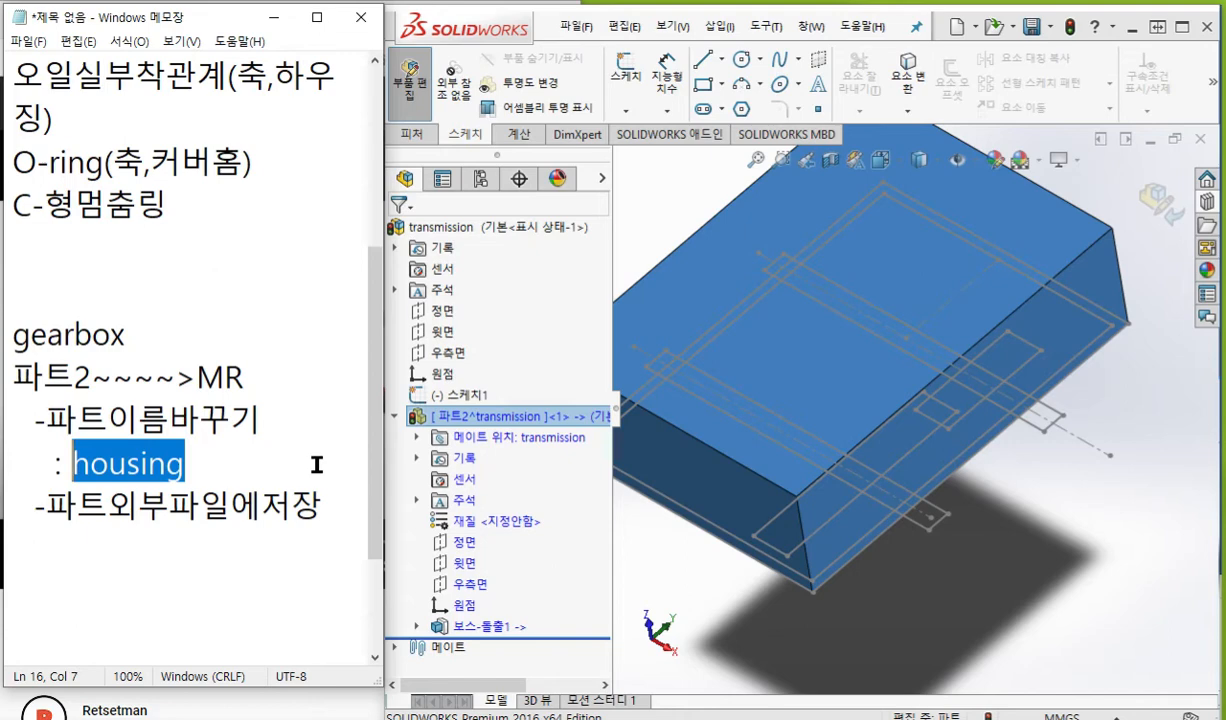
right_click(500, 418)
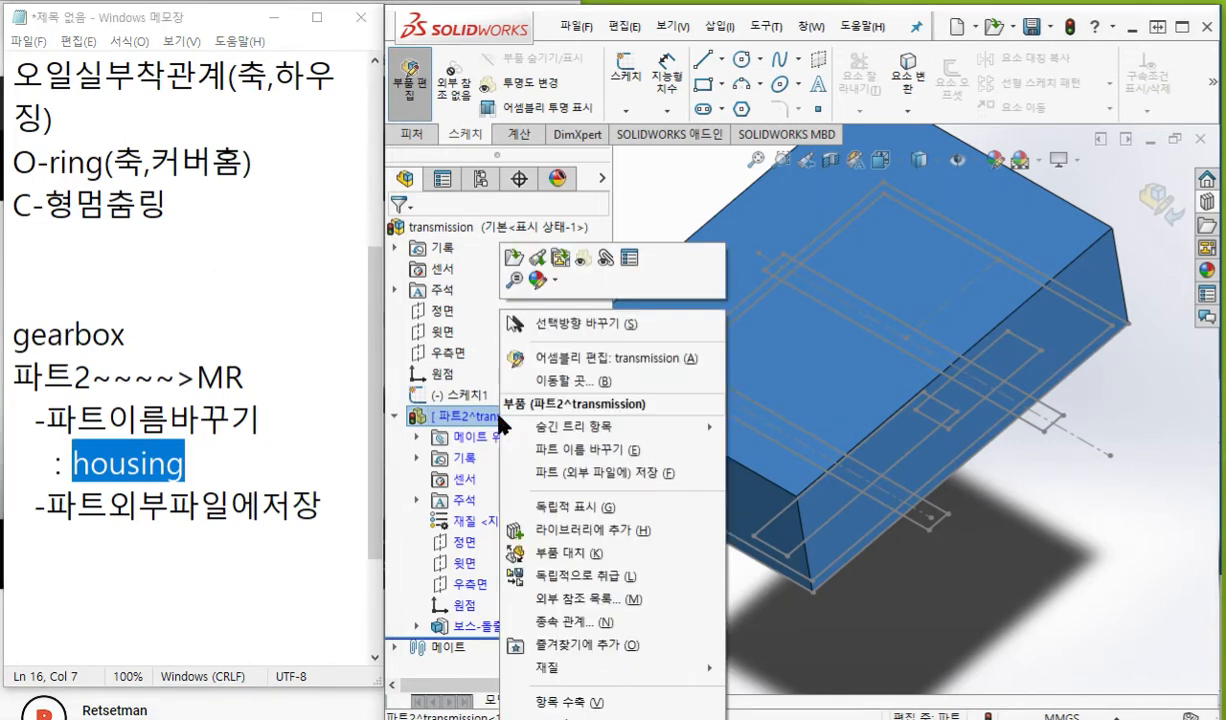
click(627, 450)
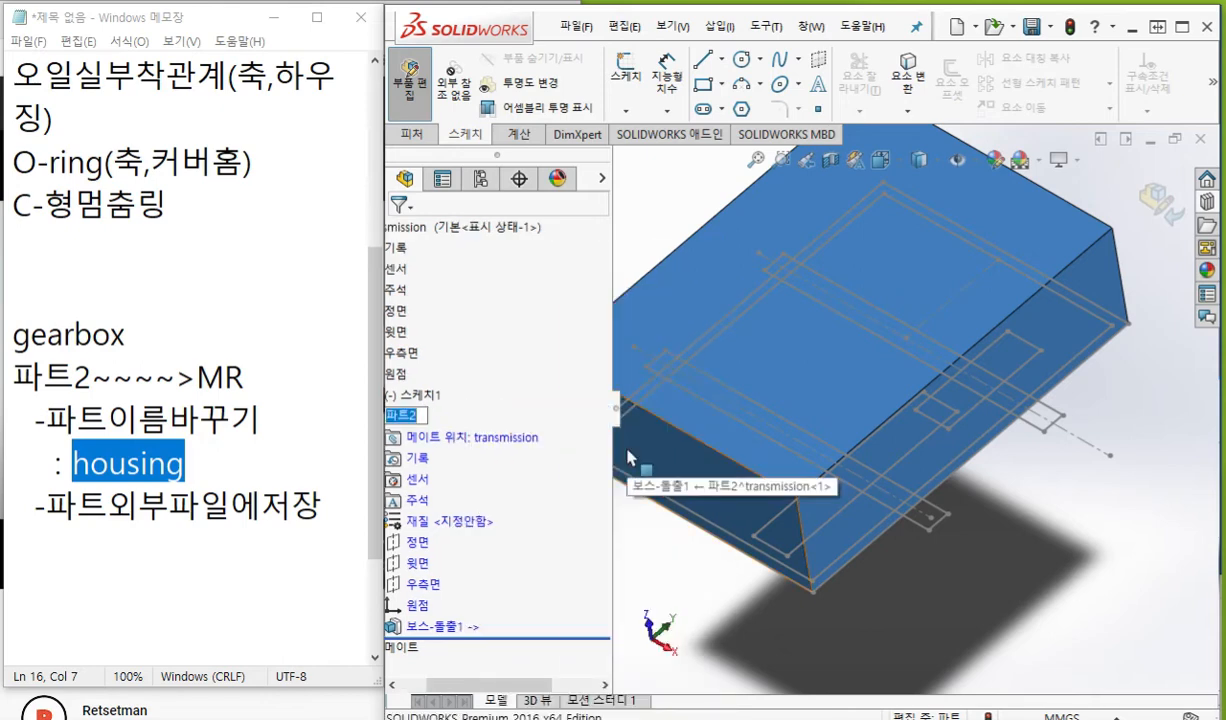
key(ctrl+v)
key(Return)
drag(493, 685, 455, 686)
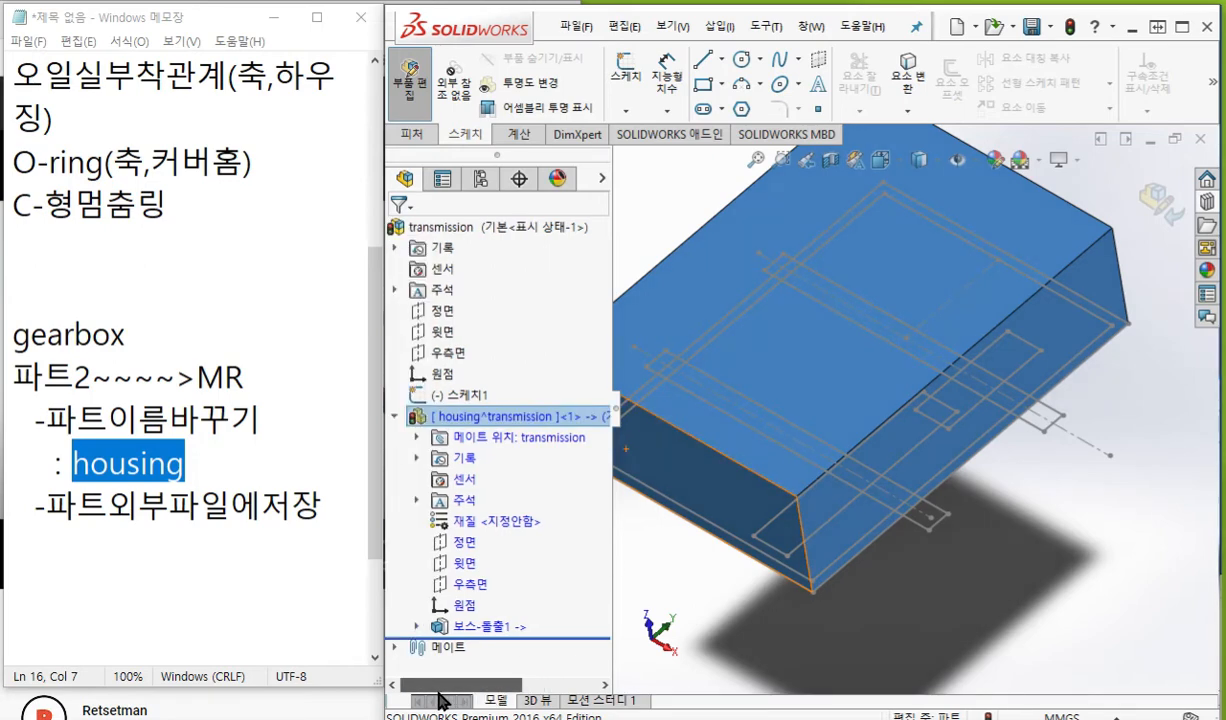
Start saving the housing part to an external file and add the indented line "어셈블리와동일" at the end of the note.
right_click(544, 424)
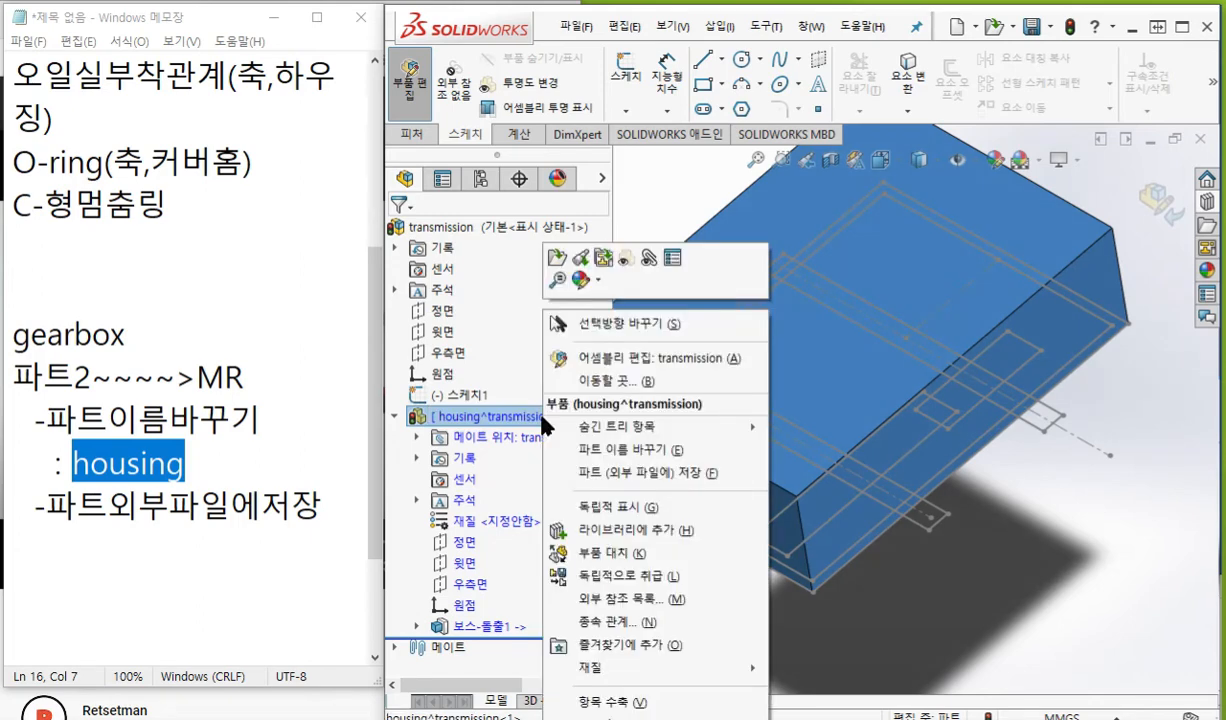
click(661, 476)
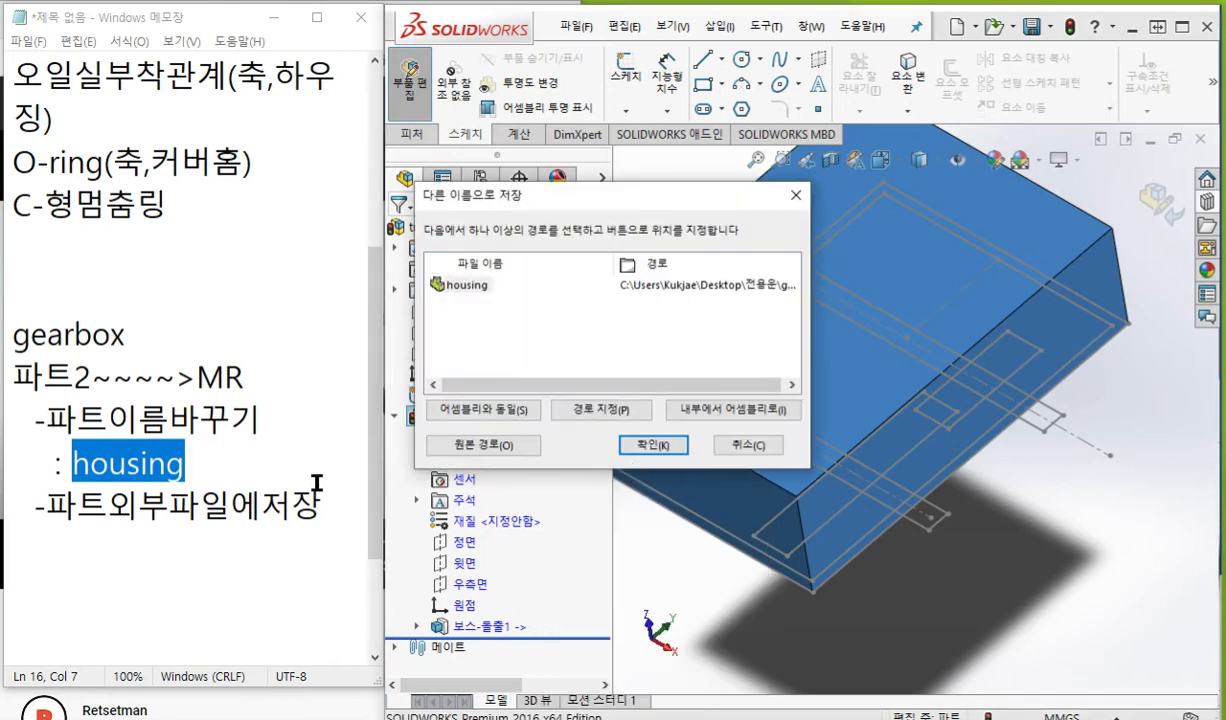
click(322, 515)
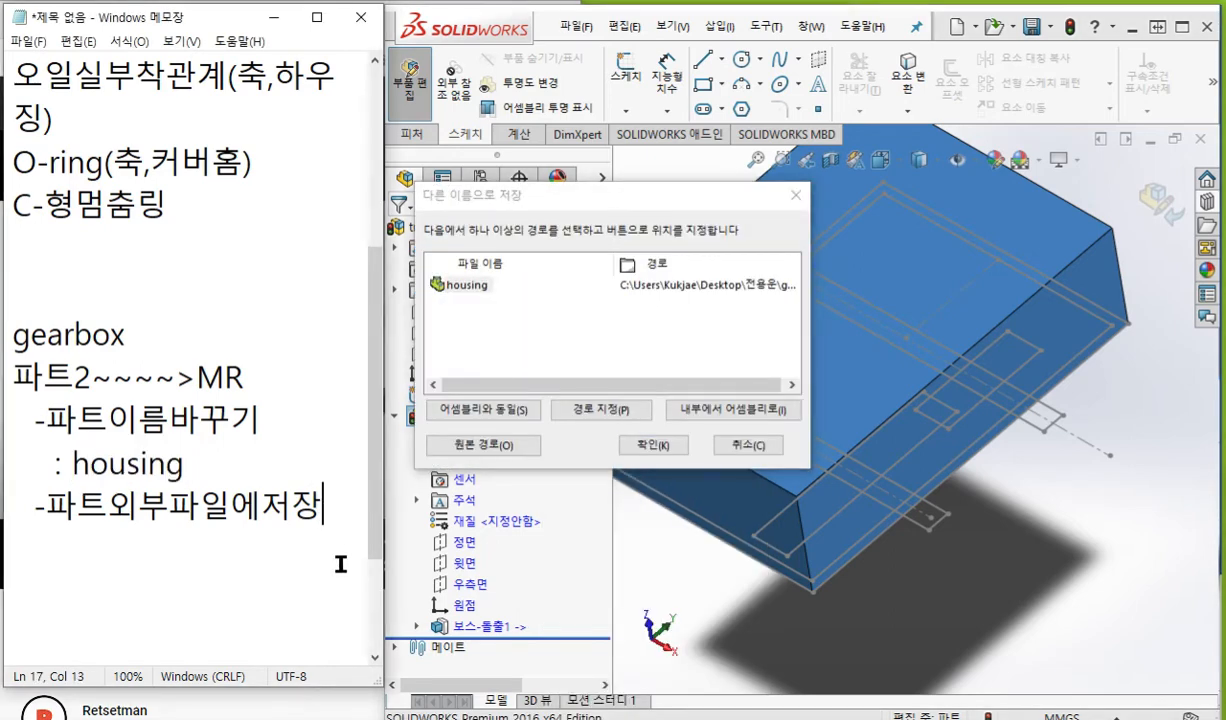
key(Return)
text(djtpa)
key(BackSpace)
key(BackSpace)
key(BackSpace)
key(BackSpace)
key(BackSpace)
text(어)
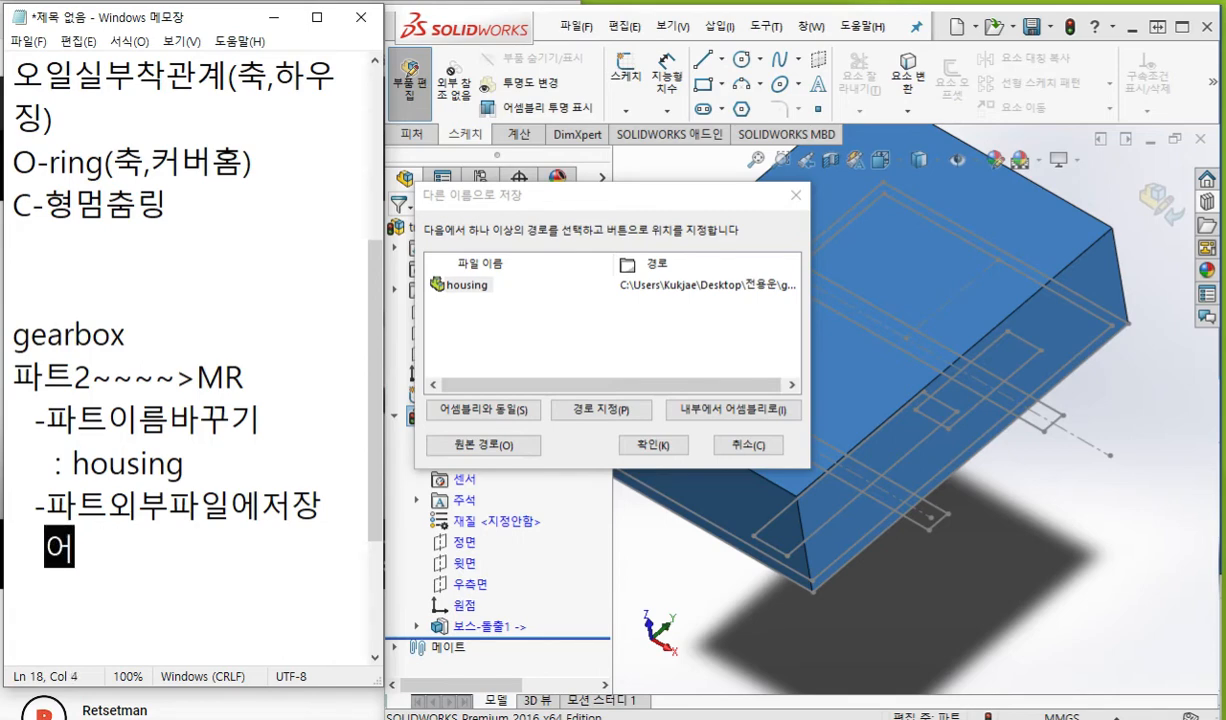
text(셈블)
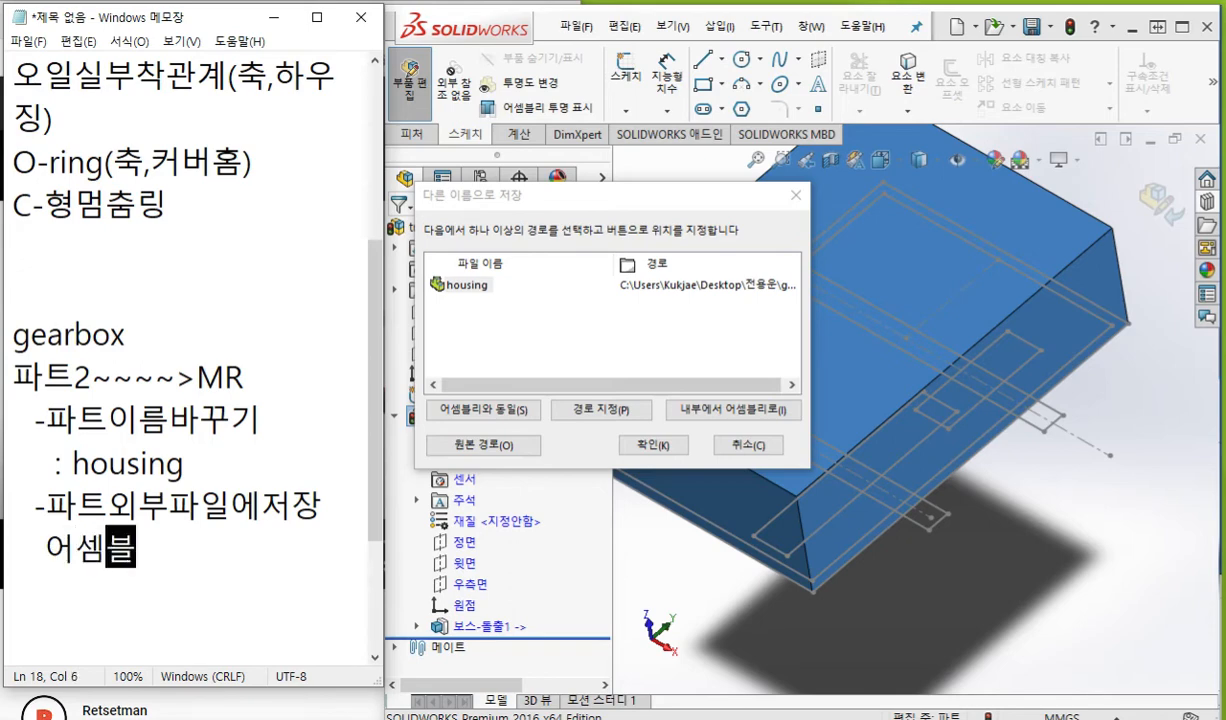
text(링와동일)
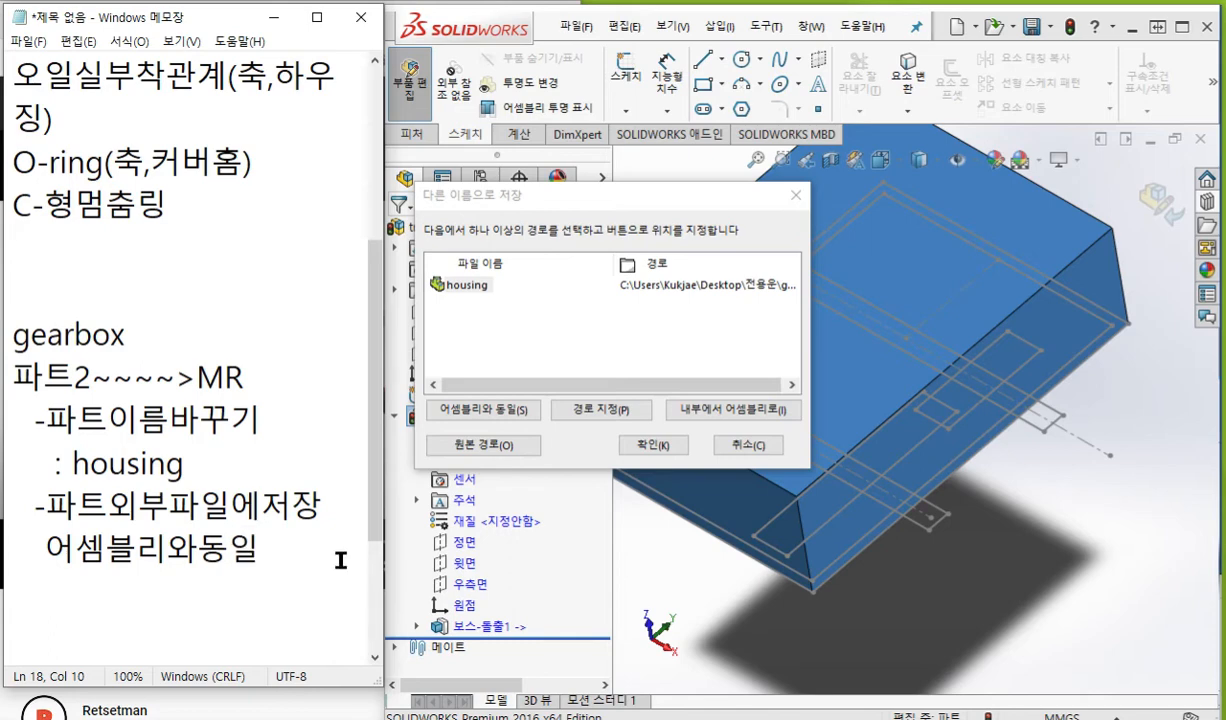
Set the housing file's path to the same location as the assembly and save the part externally.
click(482, 411)
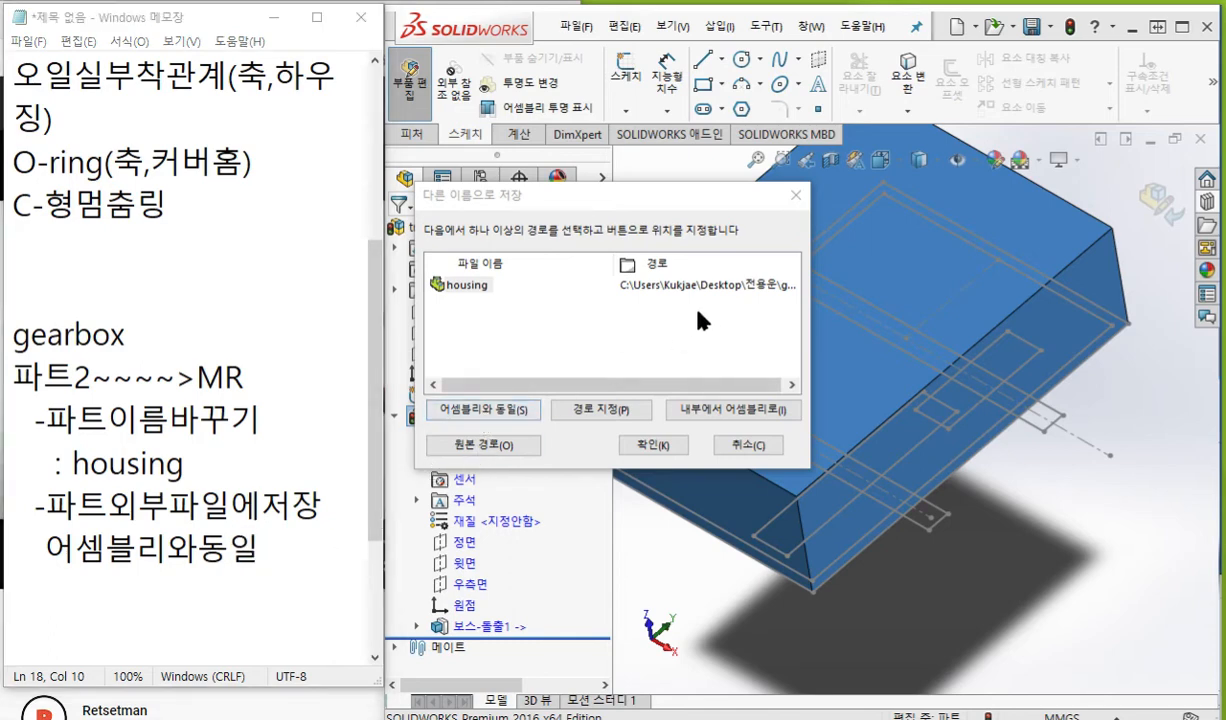
key(F12)
drag(630, 301, 835, 301)
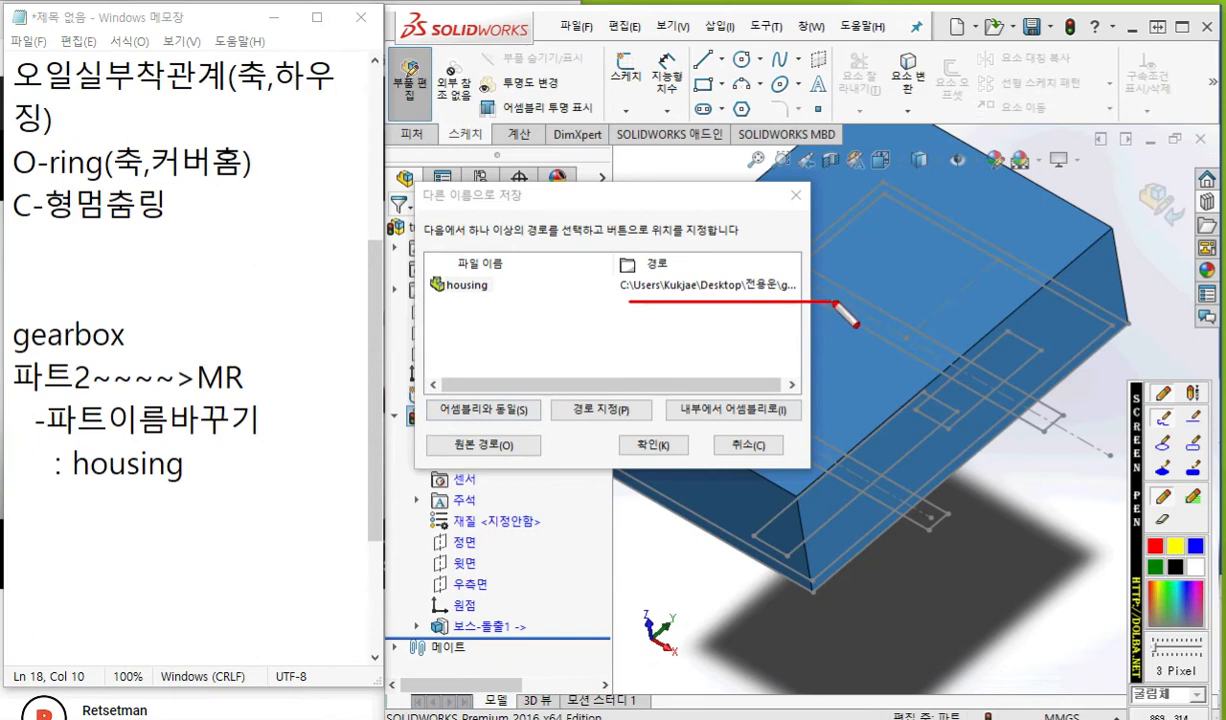
mouse_move(490, 390)
mouse_down()
mouse_move(540, 410)
mouse_move(432, 365)
mouse_move(513, 436)
mouse_up()
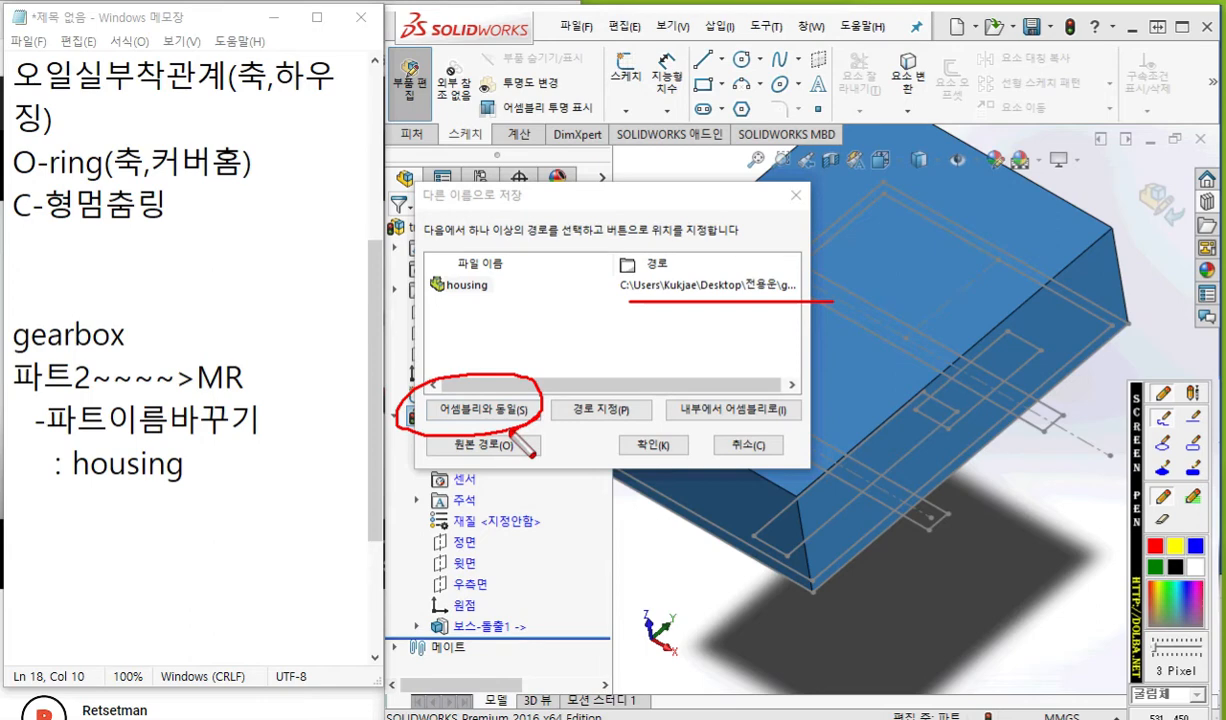
mouse_move(614, 432)
mouse_down()
mouse_move(700, 440)
mouse_move(645, 412)
mouse_up()
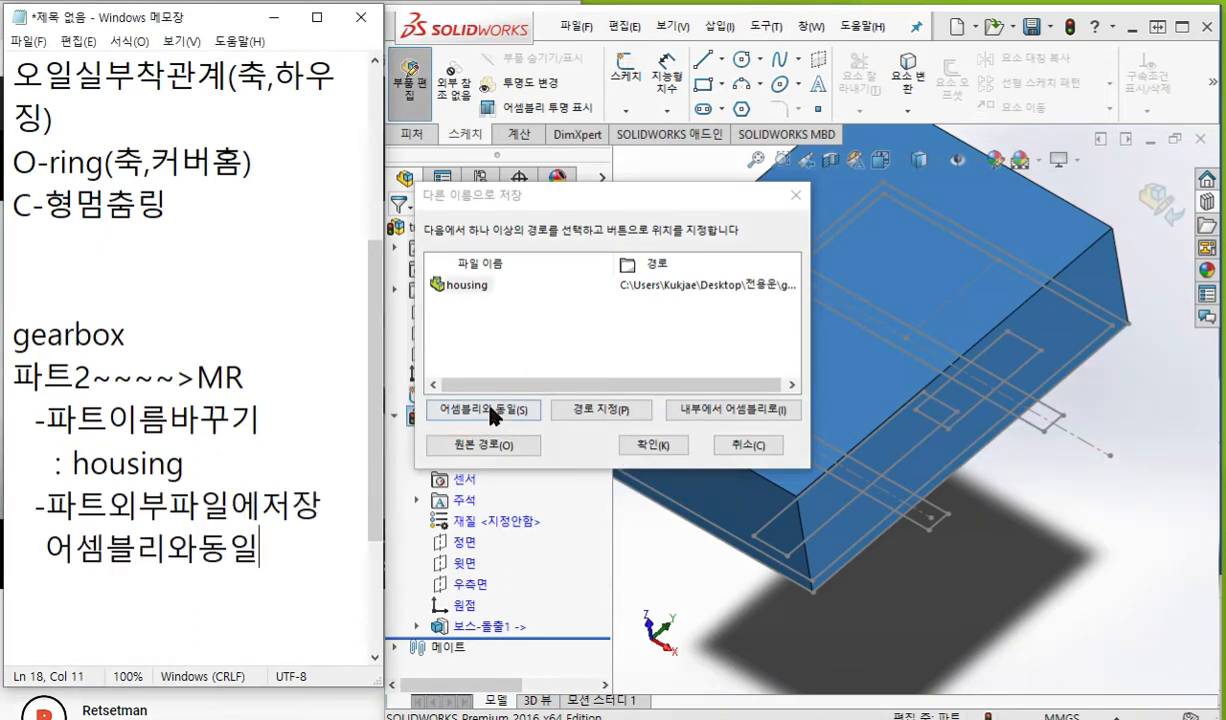
click(466, 388)
click(658, 446)
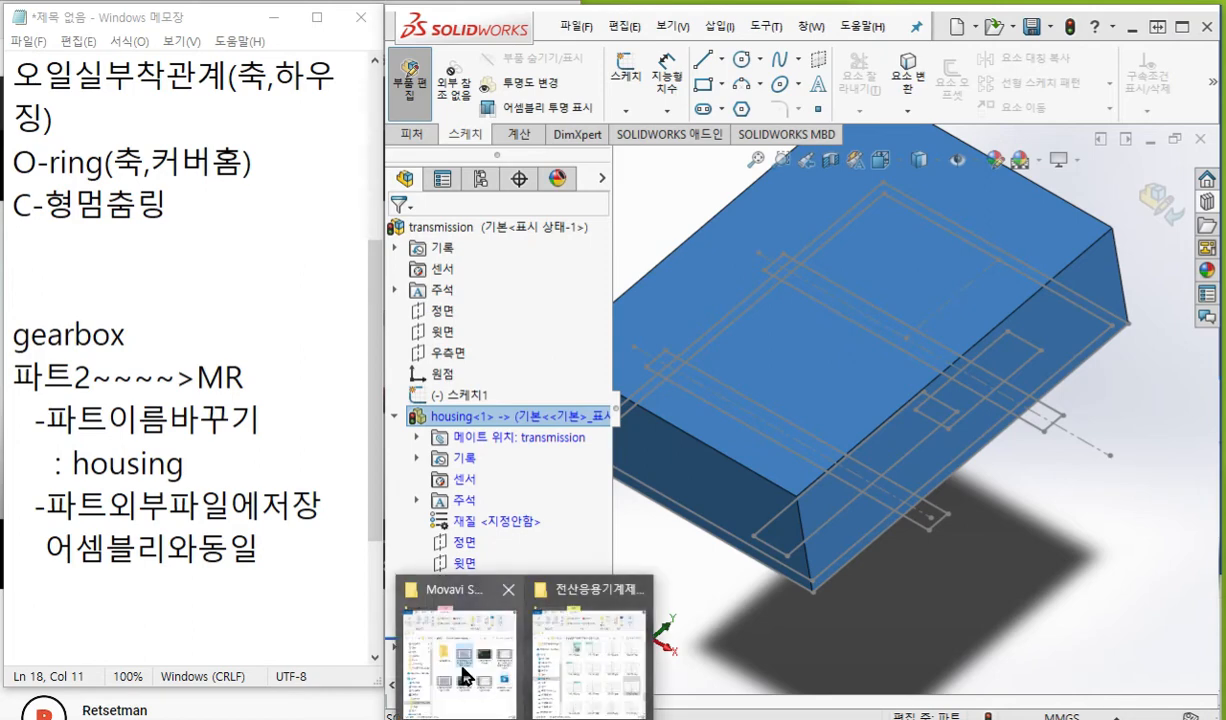
Switch to File Explorer and check the desktop's gearbox project folder for the saved housing.sldprt file.
drag(738, 718, 364, 107)
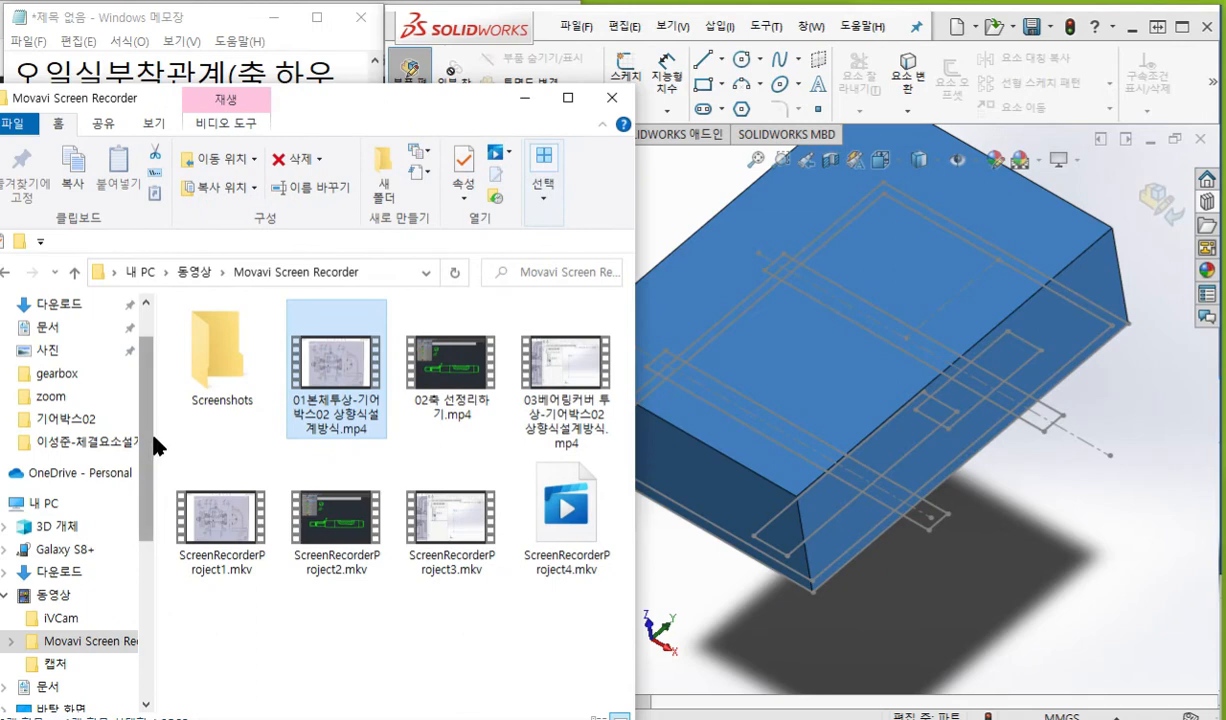
drag(148, 430, 148, 500)
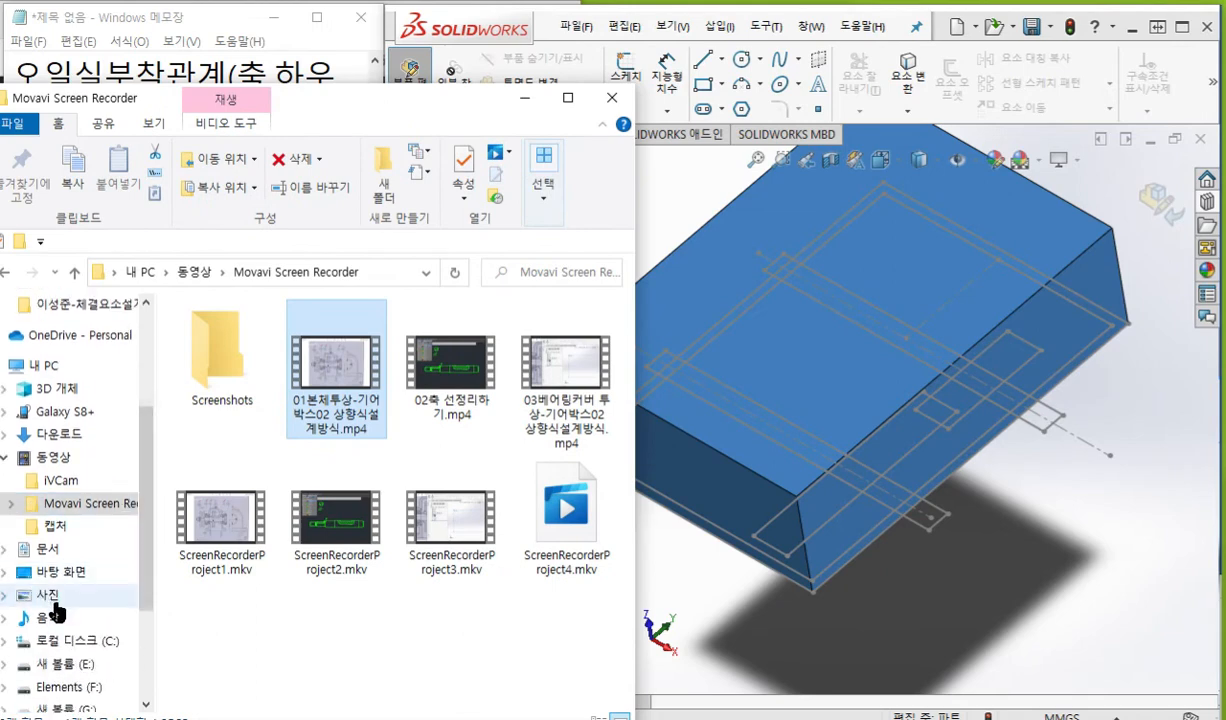
click(60, 572)
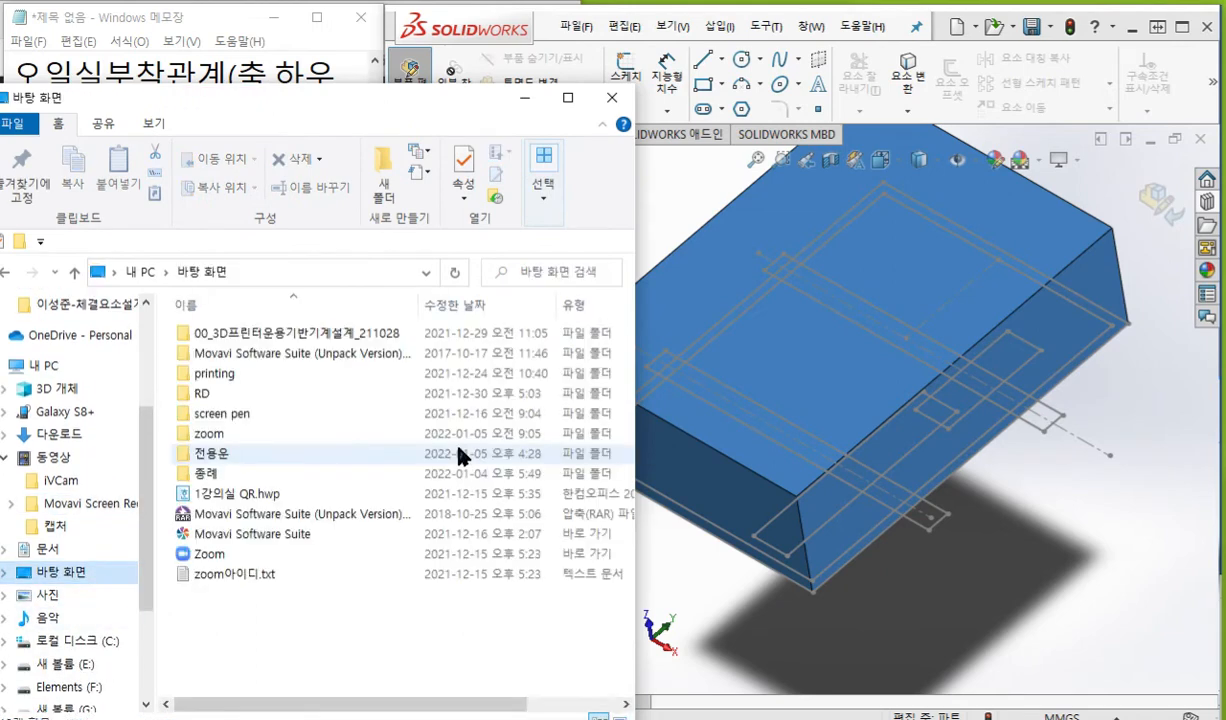
double_click(222, 458)
double_click(220, 400)
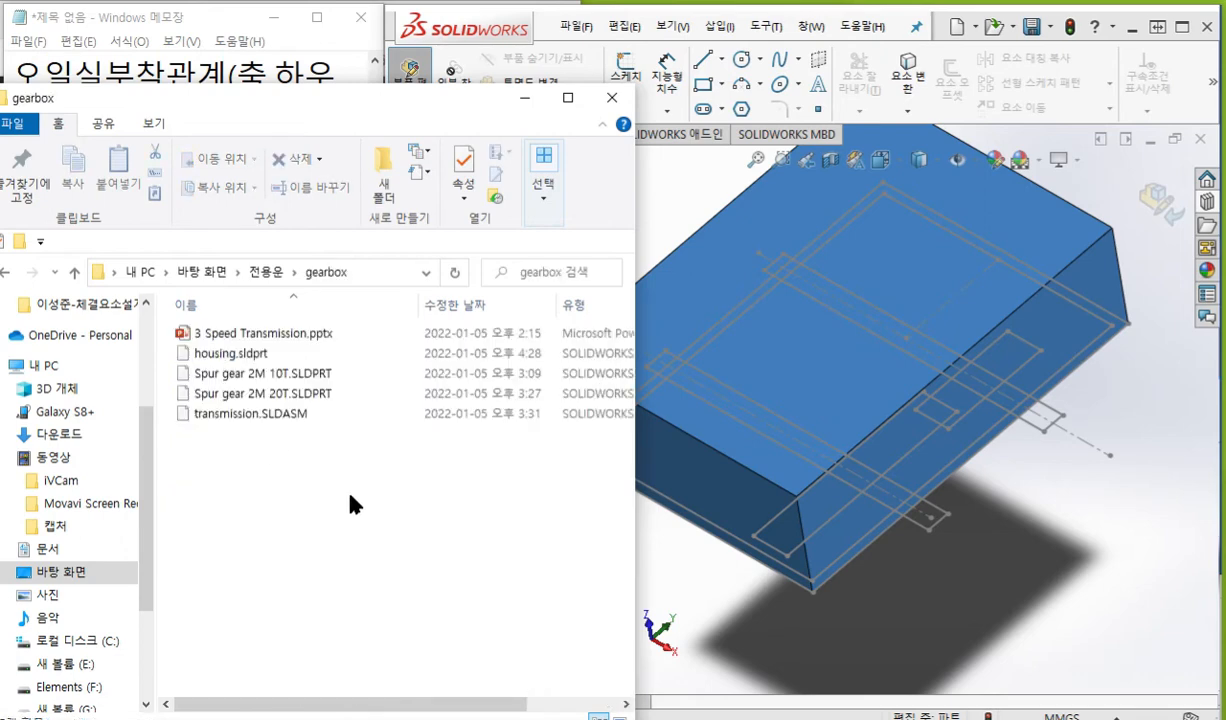
key(F2)
drag(176, 366, 292, 362)
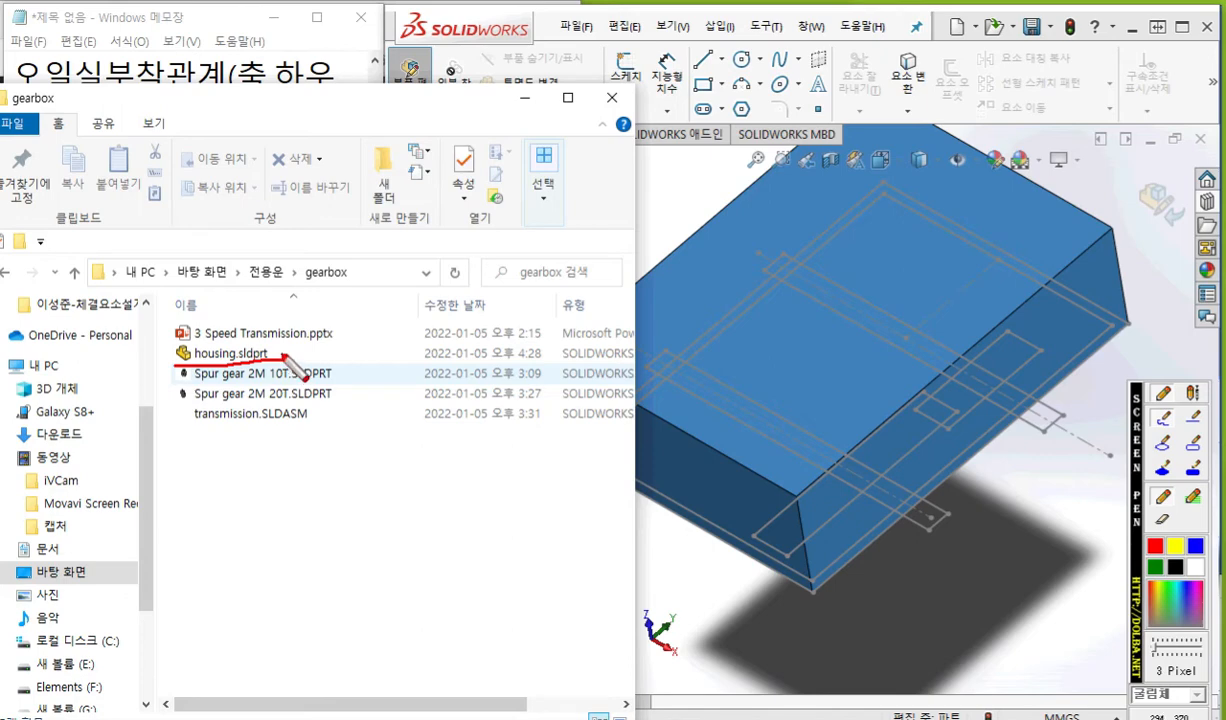
key(Escape)
drag(205, 98, 1225, 510)
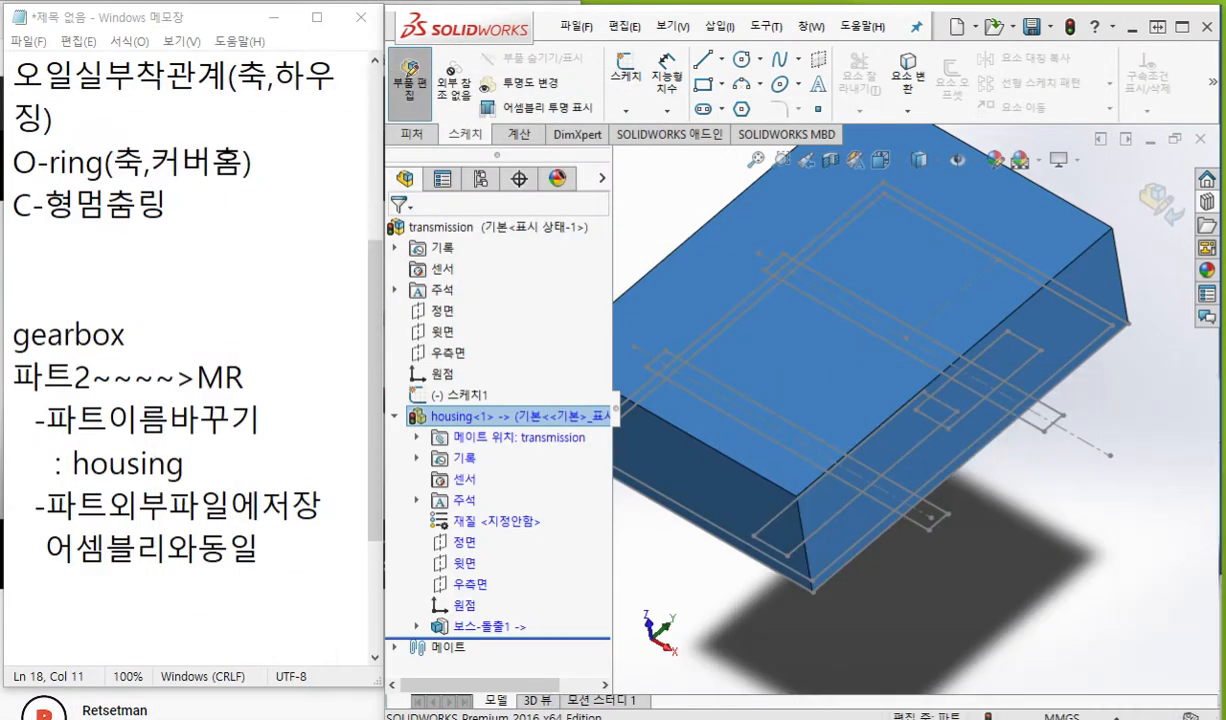
Switch to the browser and examine the housing corners and gear clearance in the 3-speed transmission video, marking them on screen.
click(643, 212)
ctrl+middle_drag(667, 252, 697, 272)
scroll(774, 268, up, 1)
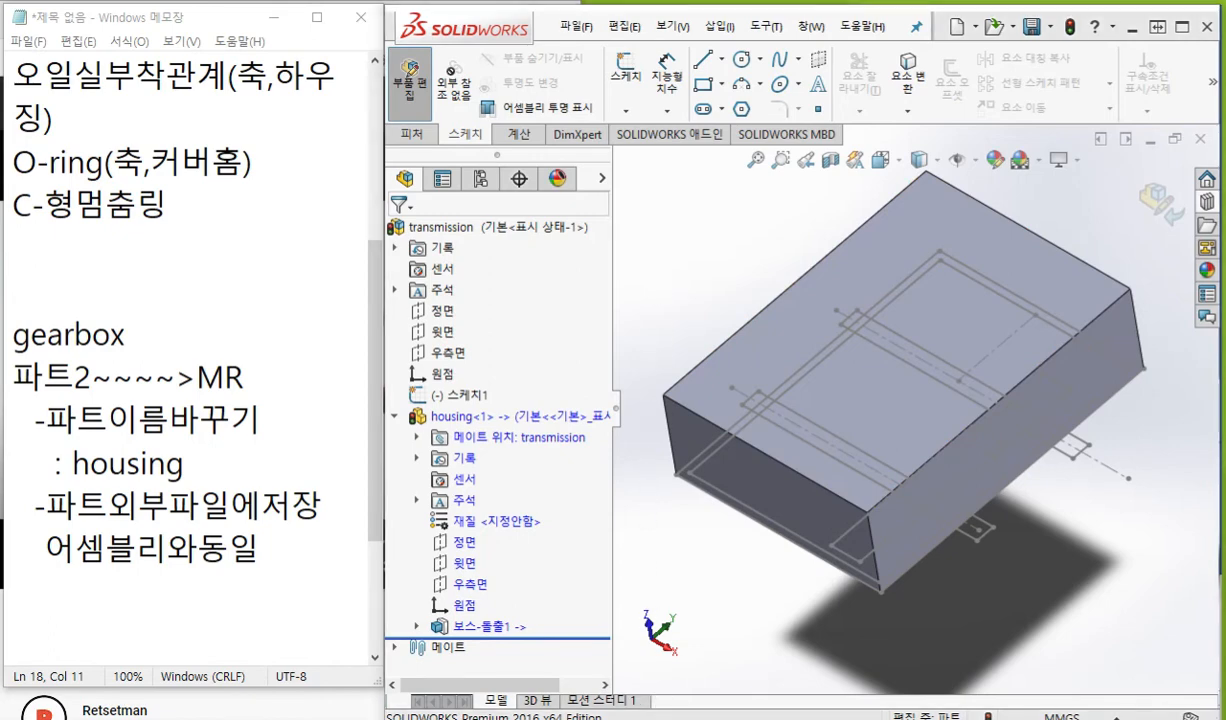
mouse_move(472, 718)
click(396, 615)
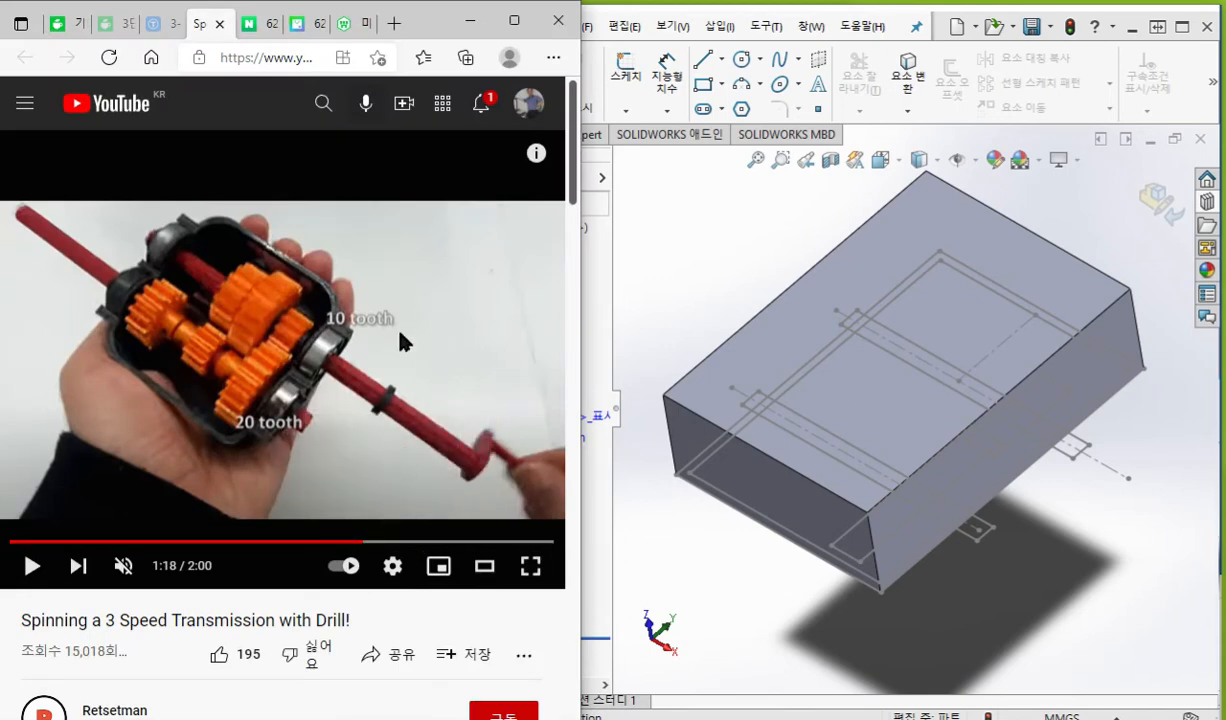
key(ctrl+F1)
mouse_move(211, 432)
mouse_down()
mouse_move(230, 446)
mouse_move(251, 433)
mouse_up()
drag(104, 322, 110, 358)
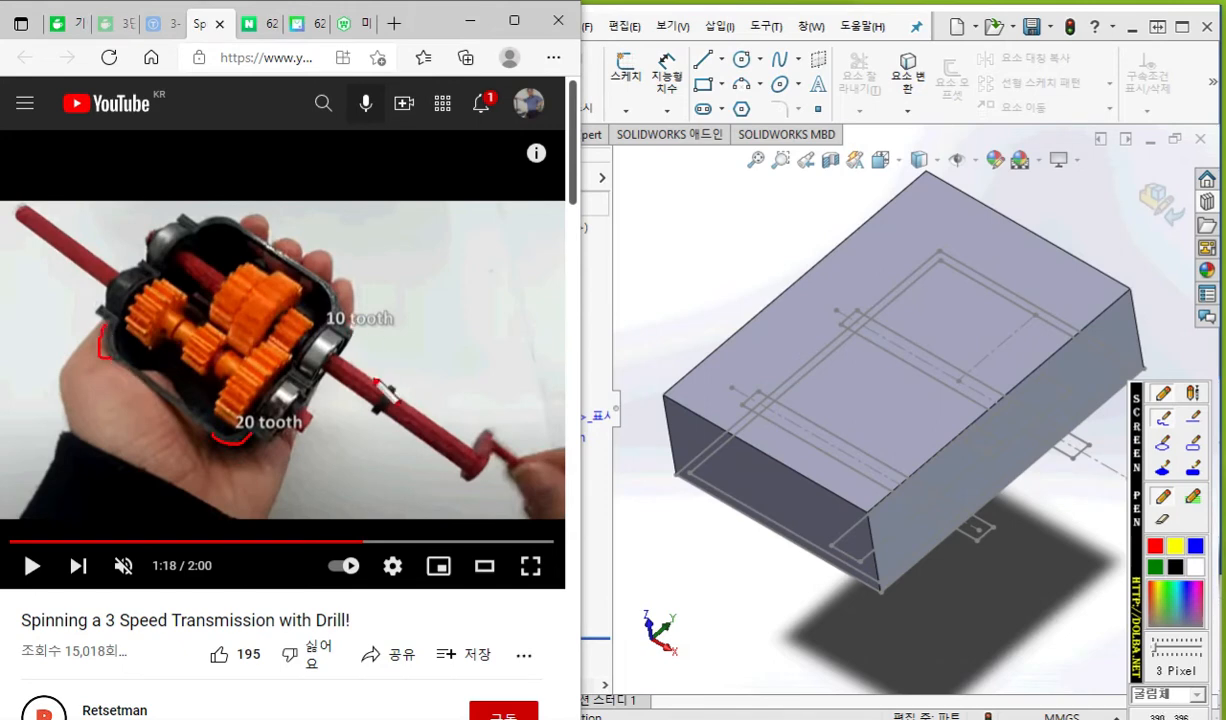
drag(377, 381, 375, 389)
drag(238, 430, 298, 352)
mouse_move(245, 440)
mouse_down()
mouse_move(207, 412)
mouse_move(270, 347)
mouse_up()
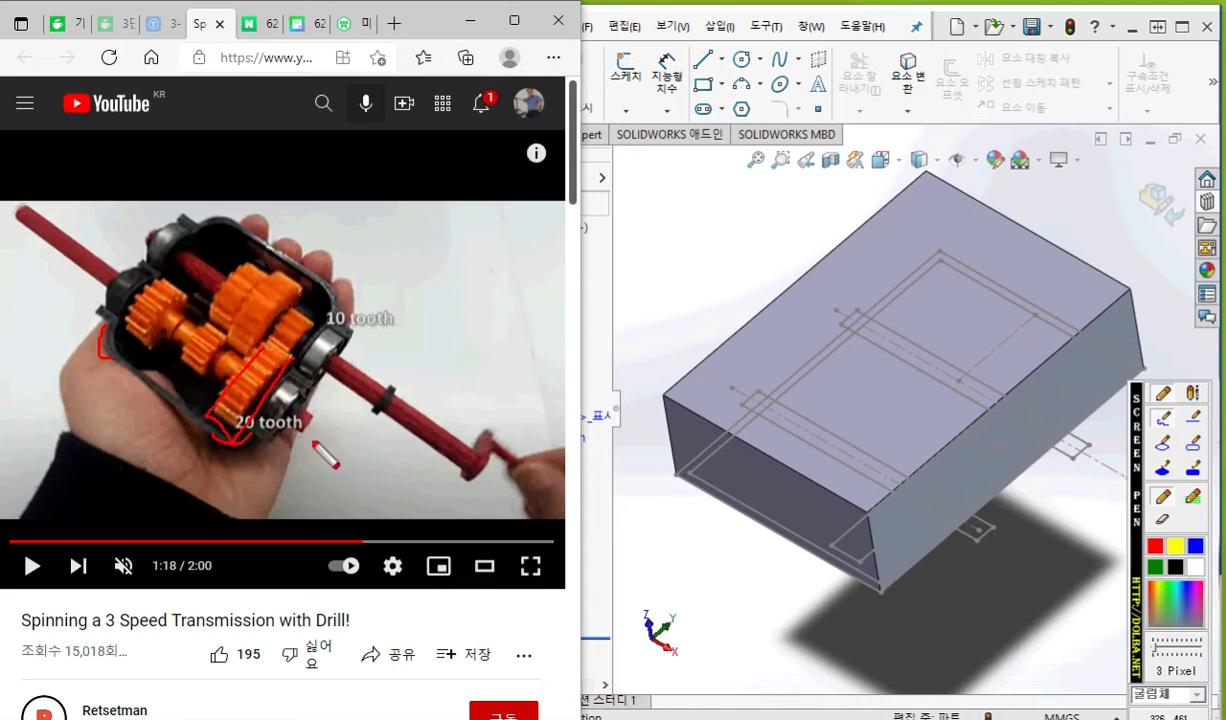
key(Escape)
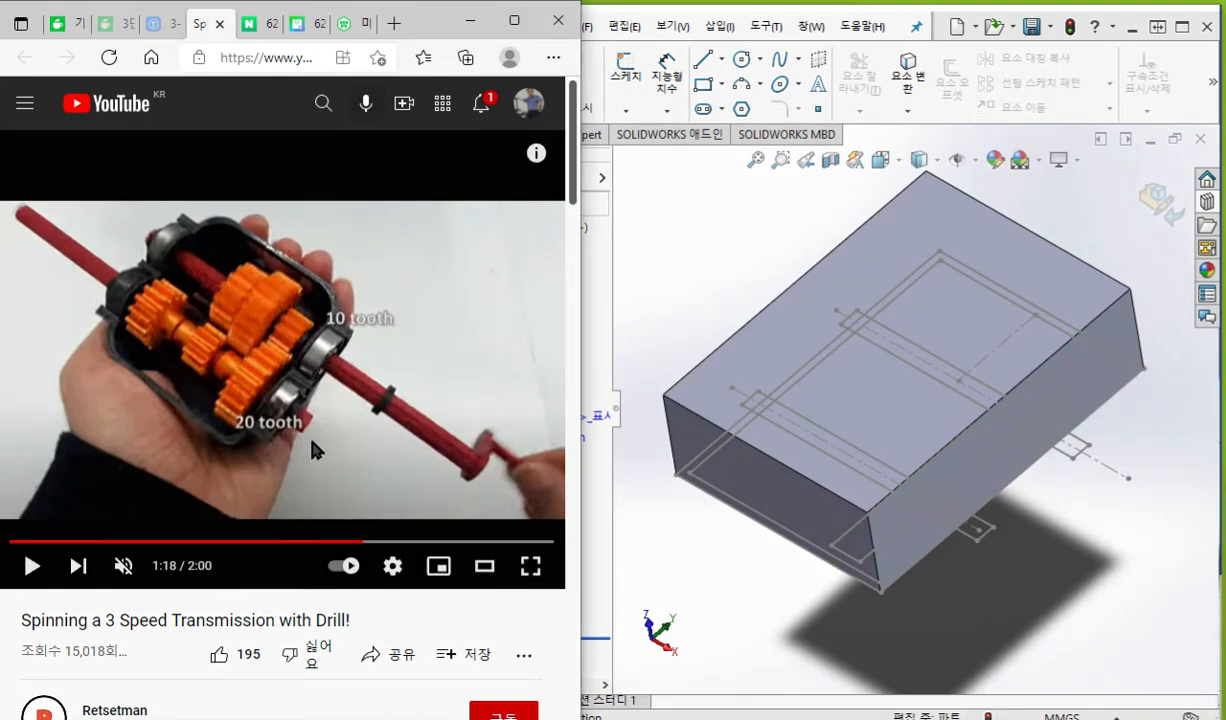
Switch back to SolidWorks, maximize its window around the housing and bring up the feature commands.
click(690, 278)
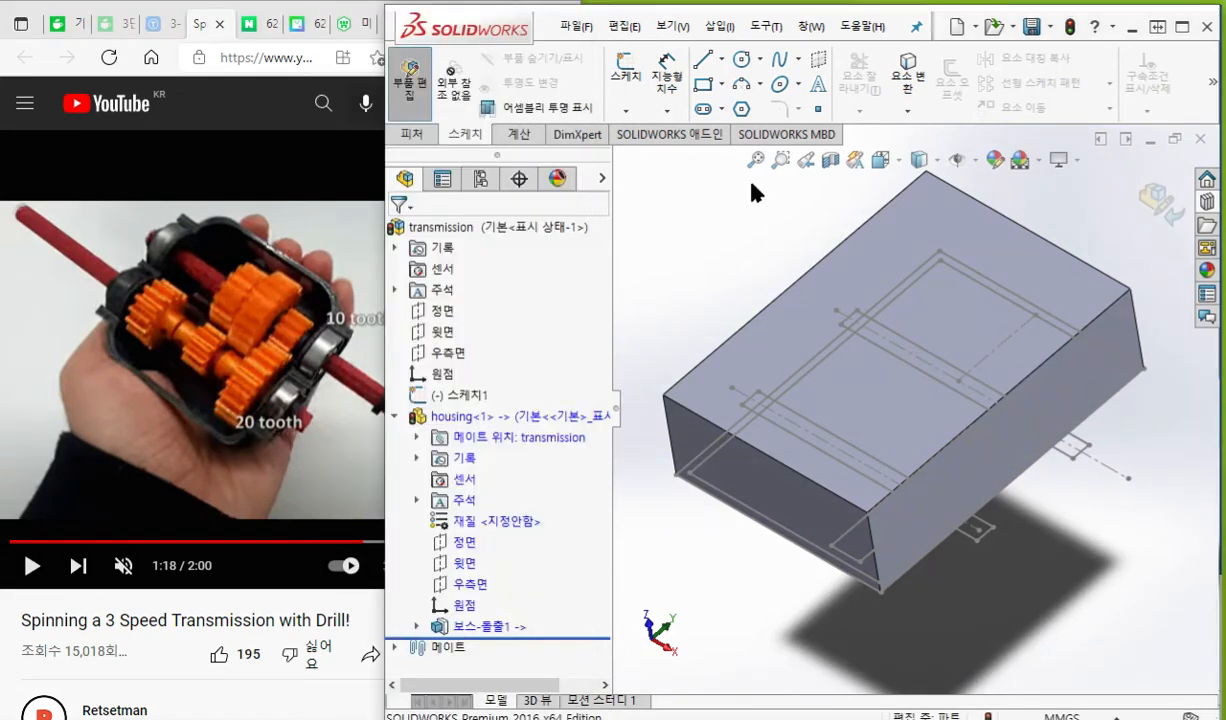
drag(512, 27, 507, 17)
double_click(509, 18)
middle_drag(591, 307, 588, 357)
scroll(595, 360, down, 3)
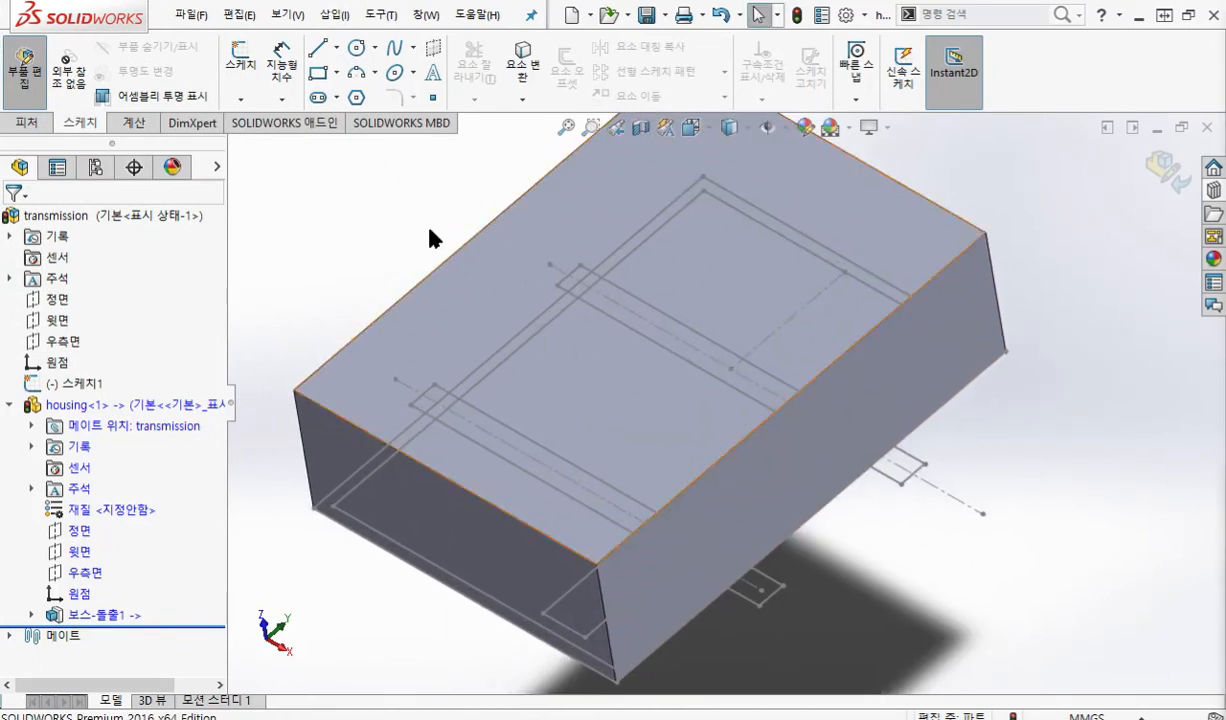
click(36, 128)
Annotate the Shell command with "두께 2" and mark the housing's top face "제거", then clear the markup.
mouse_move(58, 145)
mouse_down()
mouse_move(18, 116)
mouse_move(60, 140)
mouse_move(70, 178)
mouse_move(140, 222)
mouse_move(35, 190)
mouse_move(130, 163)
mouse_up()
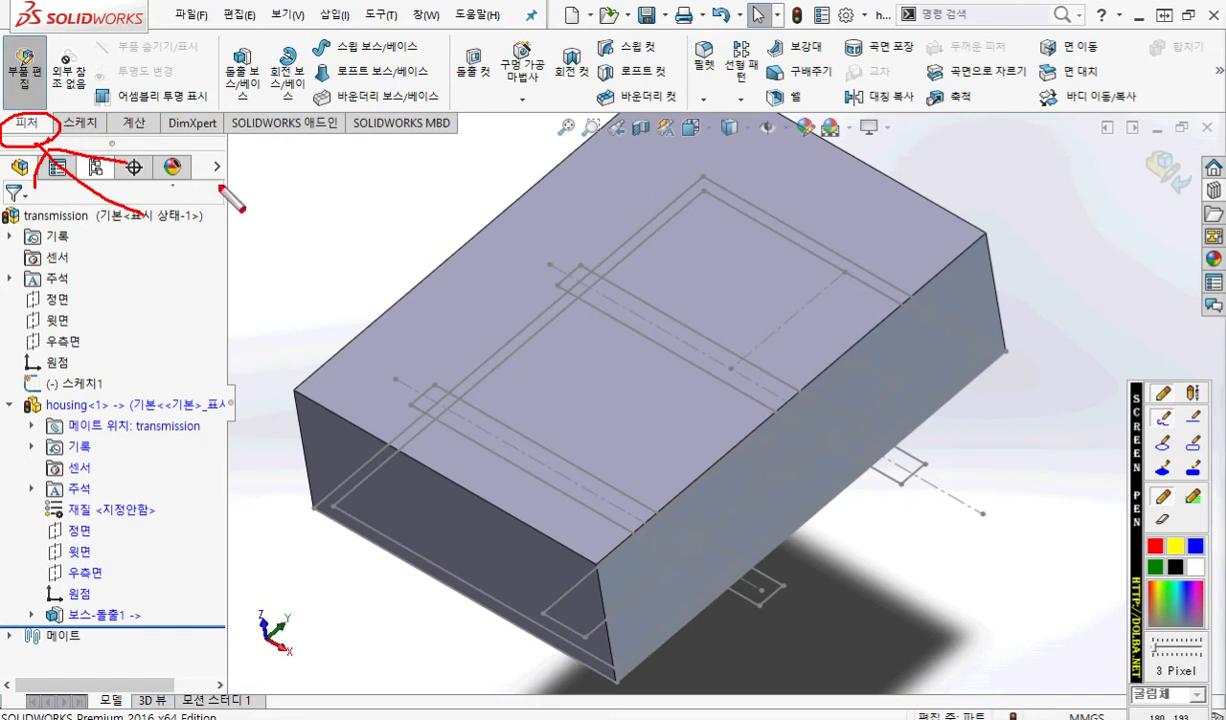
mouse_move(800, 104)
mouse_down()
mouse_move(755, 82)
mouse_move(810, 140)
mouse_up()
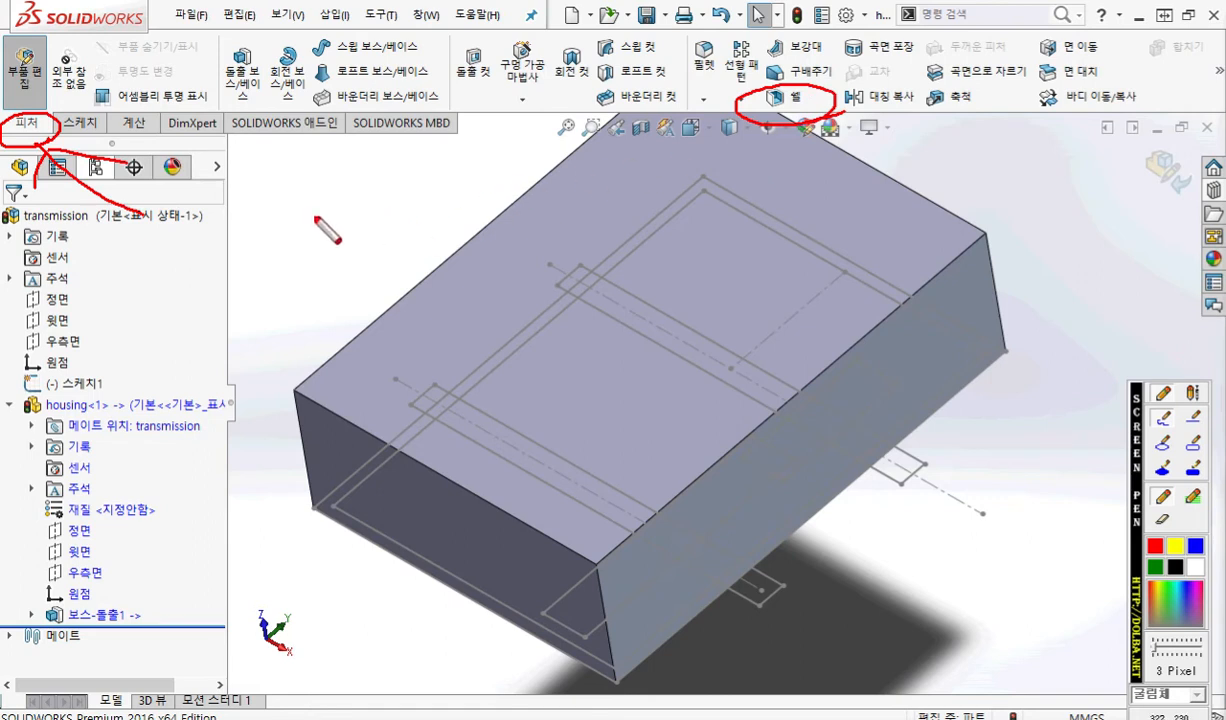
mouse_move(884, 139)
mouse_down()
mouse_move(915, 136)
mouse_move(915, 155)
mouse_move(981, 153)
mouse_move(985, 175)
mouse_up()
drag(1022, 152, 1065, 172)
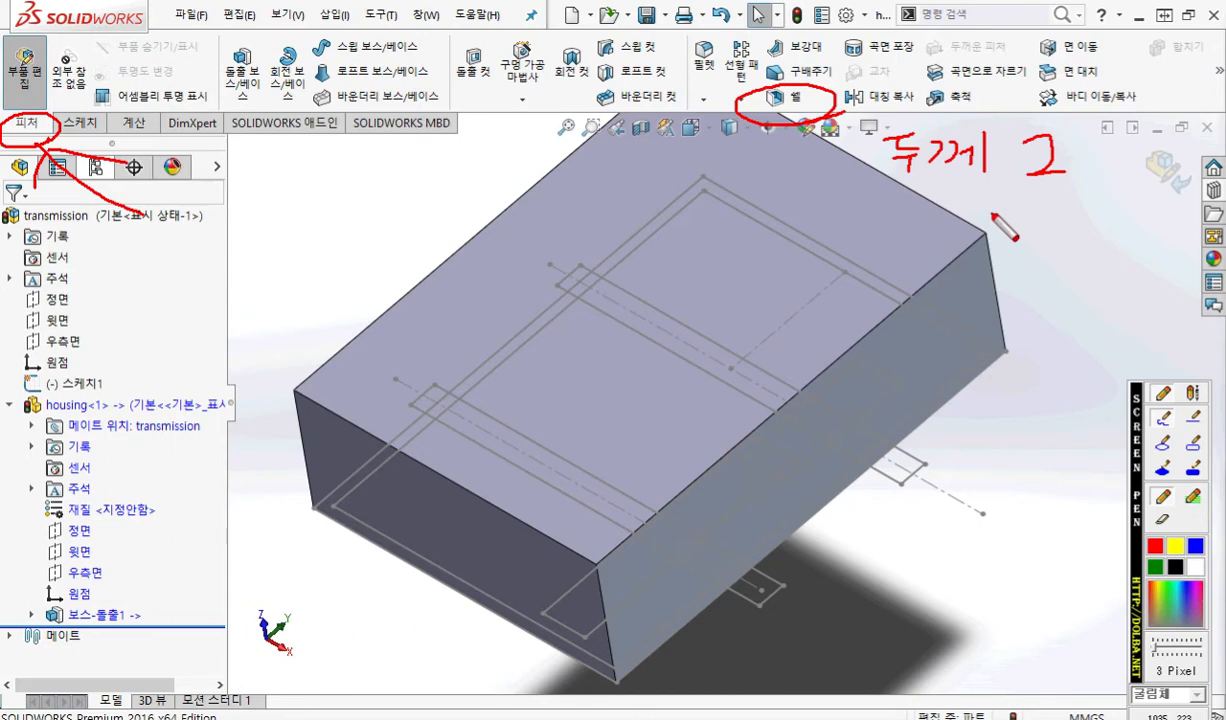
mouse_move(457, 278)
mouse_down()
mouse_move(487, 328)
mouse_move(572, 373)
mouse_move(659, 375)
mouse_up()
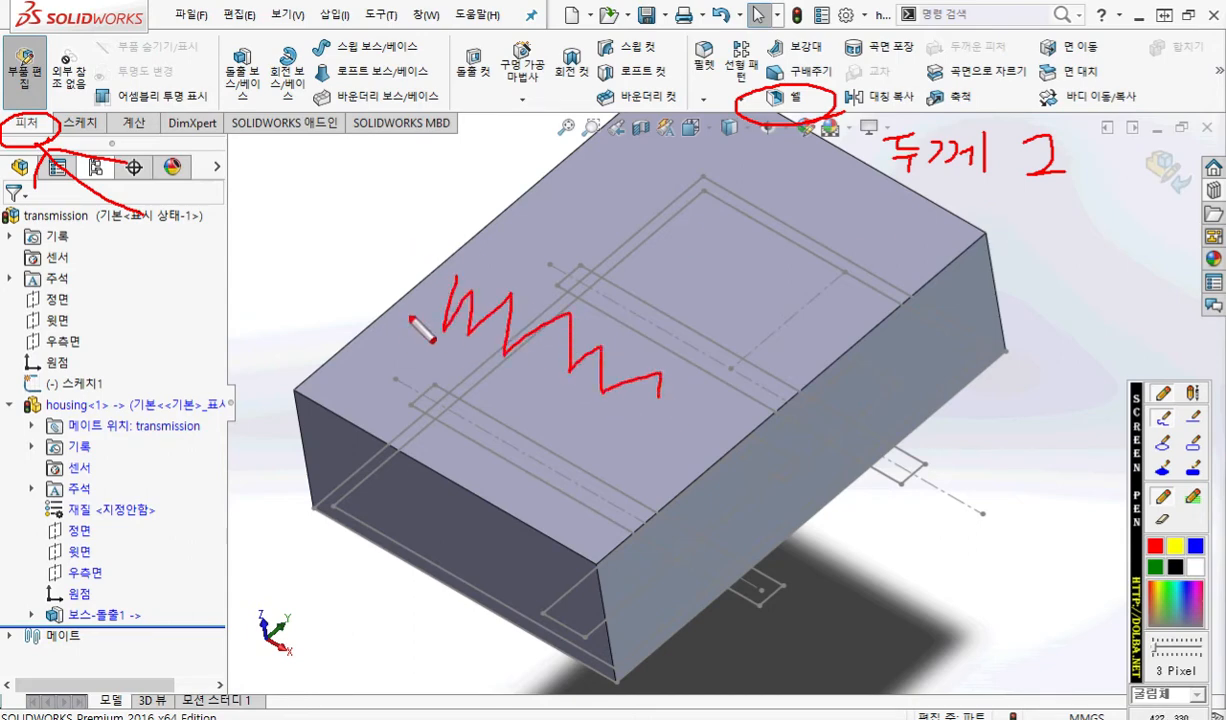
drag(338, 255, 447, 302)
mouse_move(270, 230)
mouse_down()
mouse_move(288, 228)
mouse_move(300, 262)
mouse_move(327, 236)
mouse_move(330, 258)
mouse_move(361, 240)
mouse_up()
drag(362, 215, 363, 262)
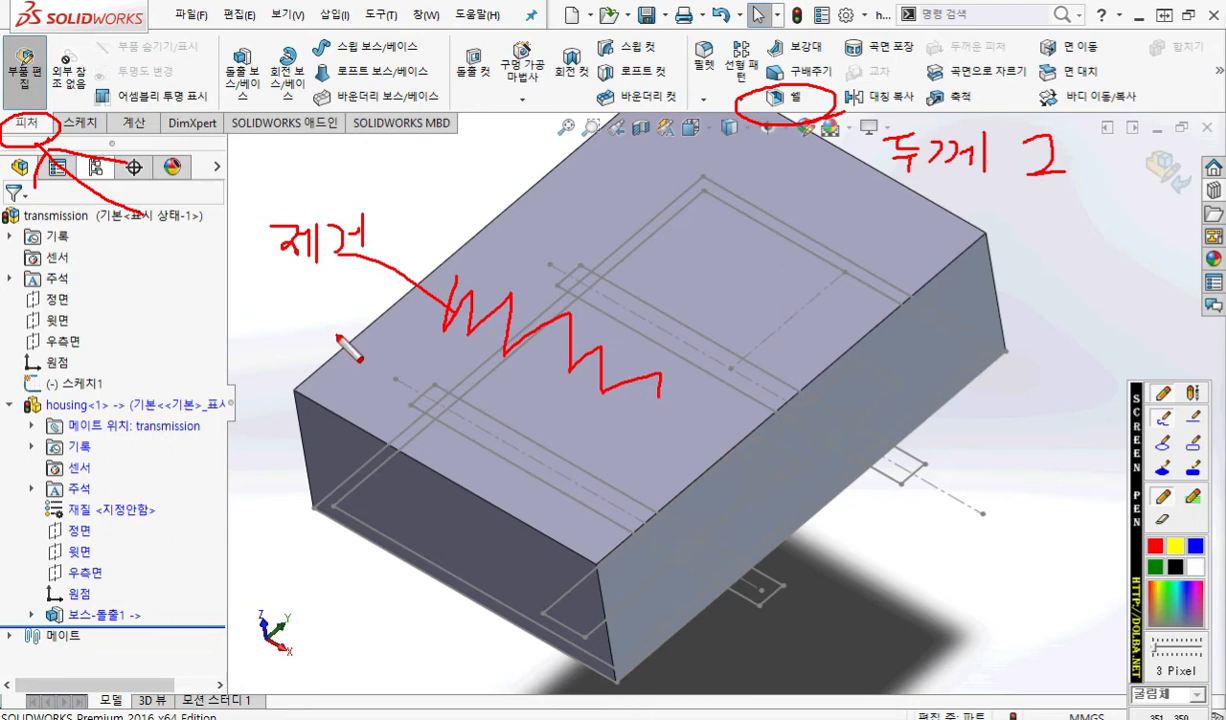
key(Escape)
Shell the housing to a 2 mm wall thickness with the top face removed, showing the preview before accepting.
click(783, 97)
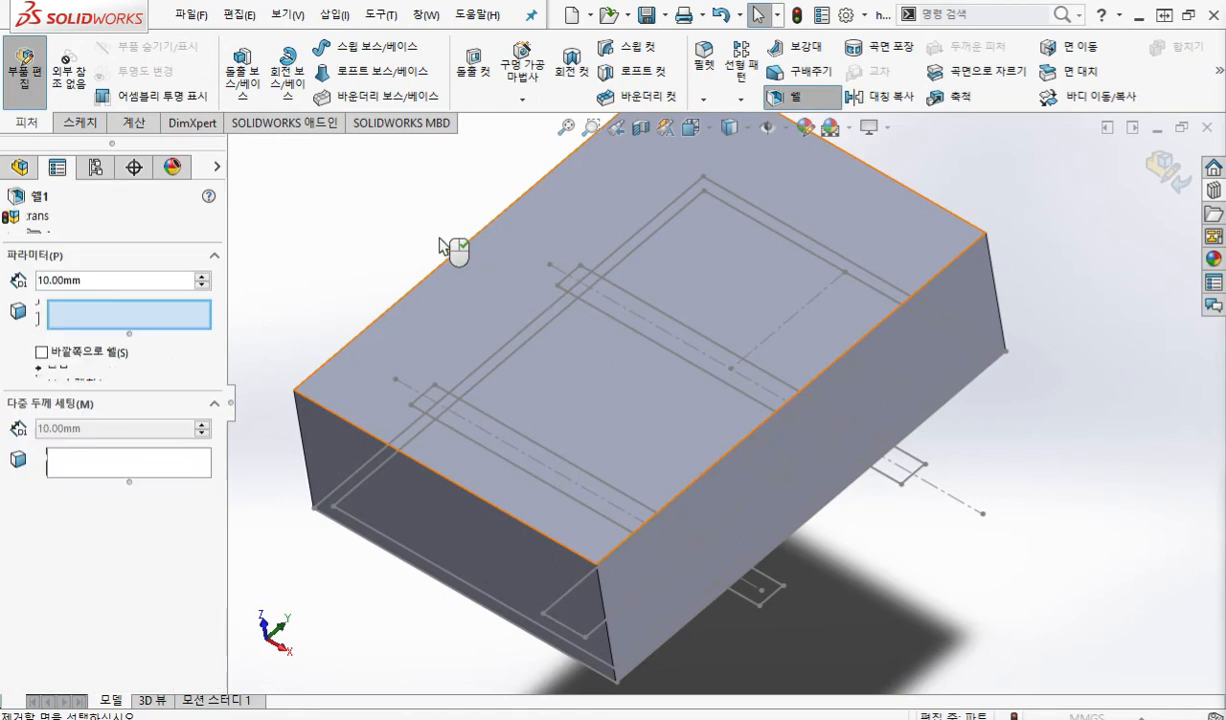
click(466, 286)
click(40, 280)
text(2)
key(Return)
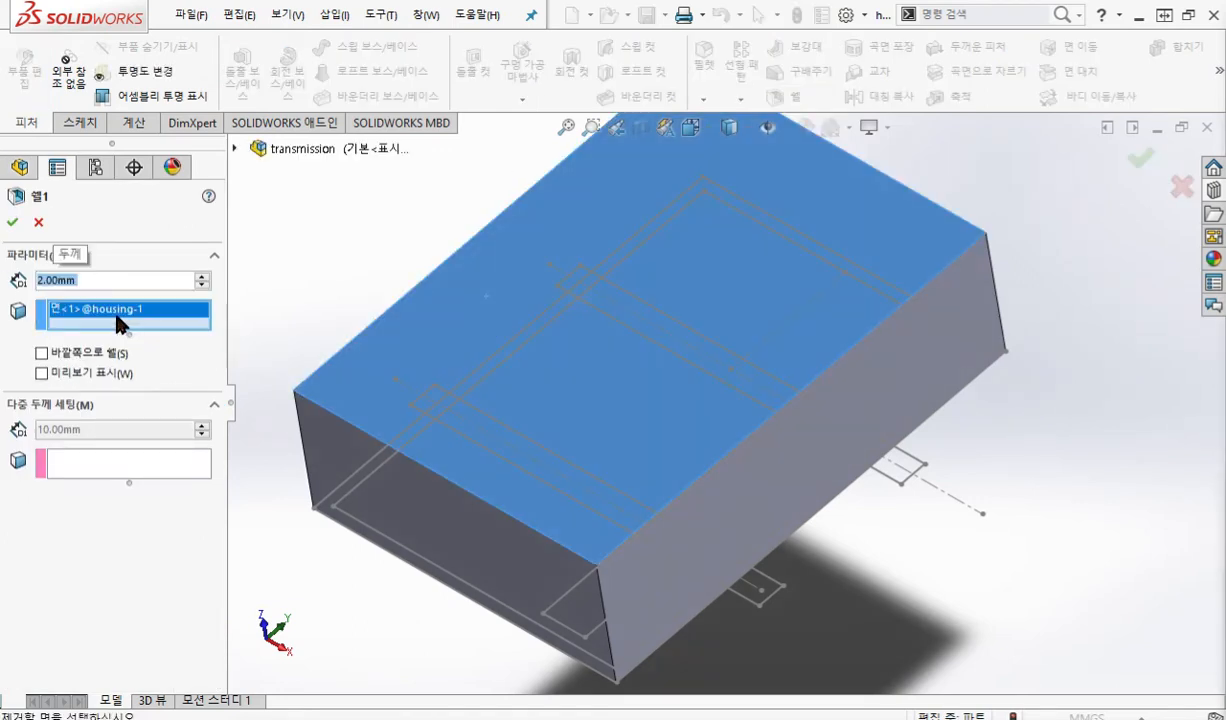
click(41, 373)
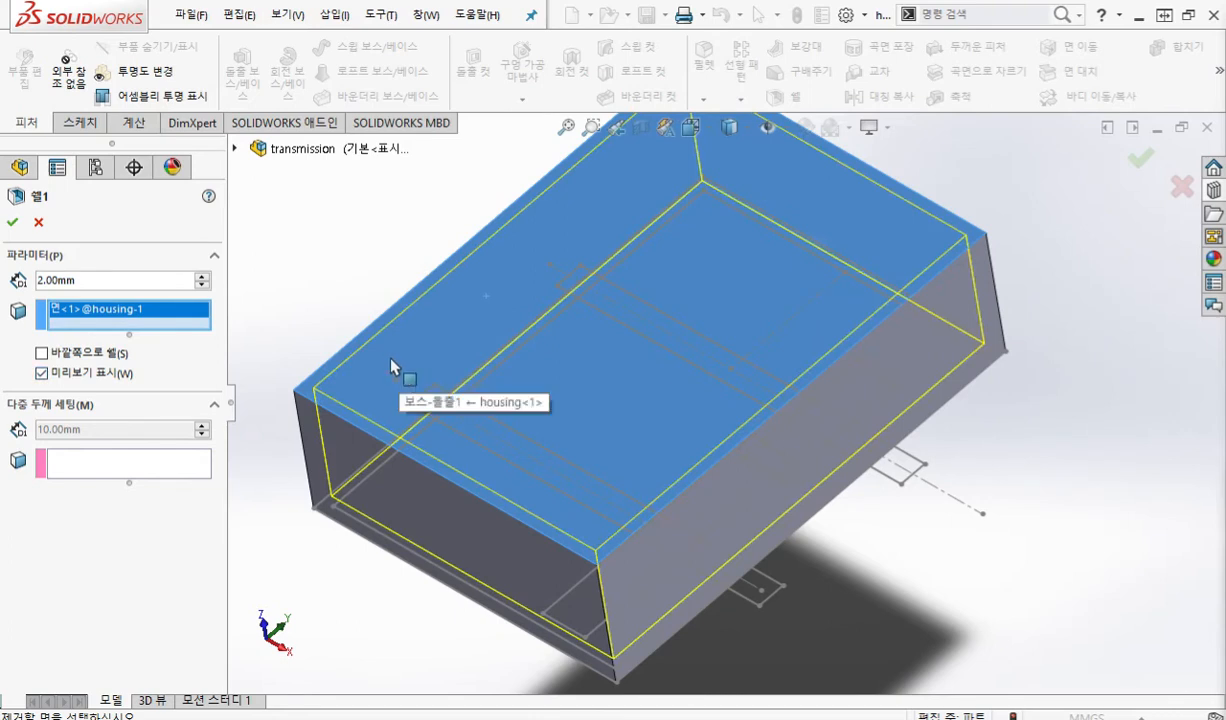
mouse_move(100, 266)
mouse_down()
mouse_move(112, 298)
mouse_move(285, 233)
mouse_move(462, 306)
mouse_up()
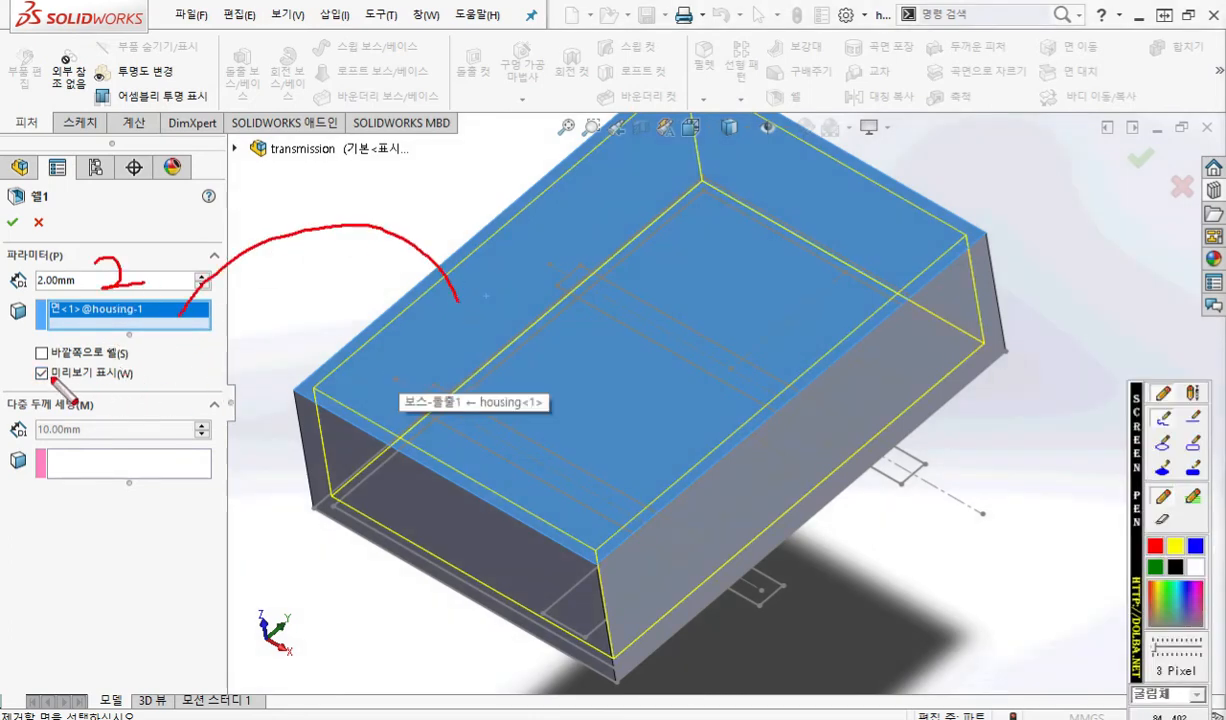
drag(33, 385, 166, 388)
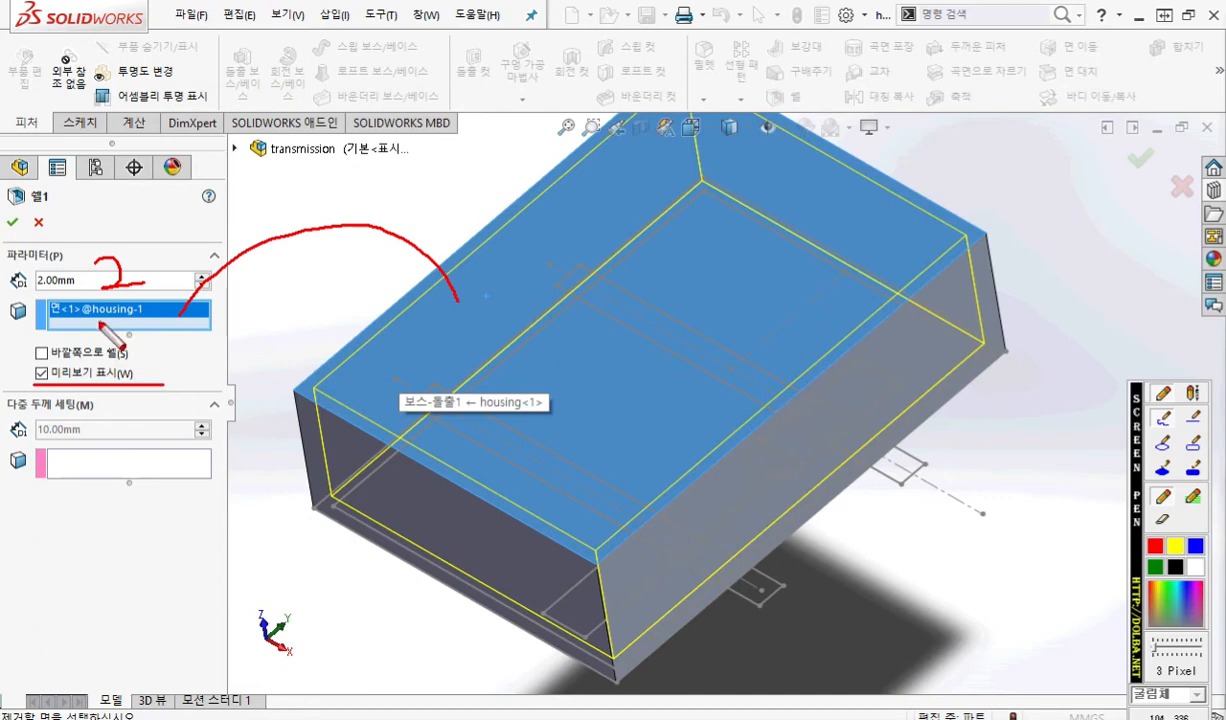
key(Escape)
click(12, 224)
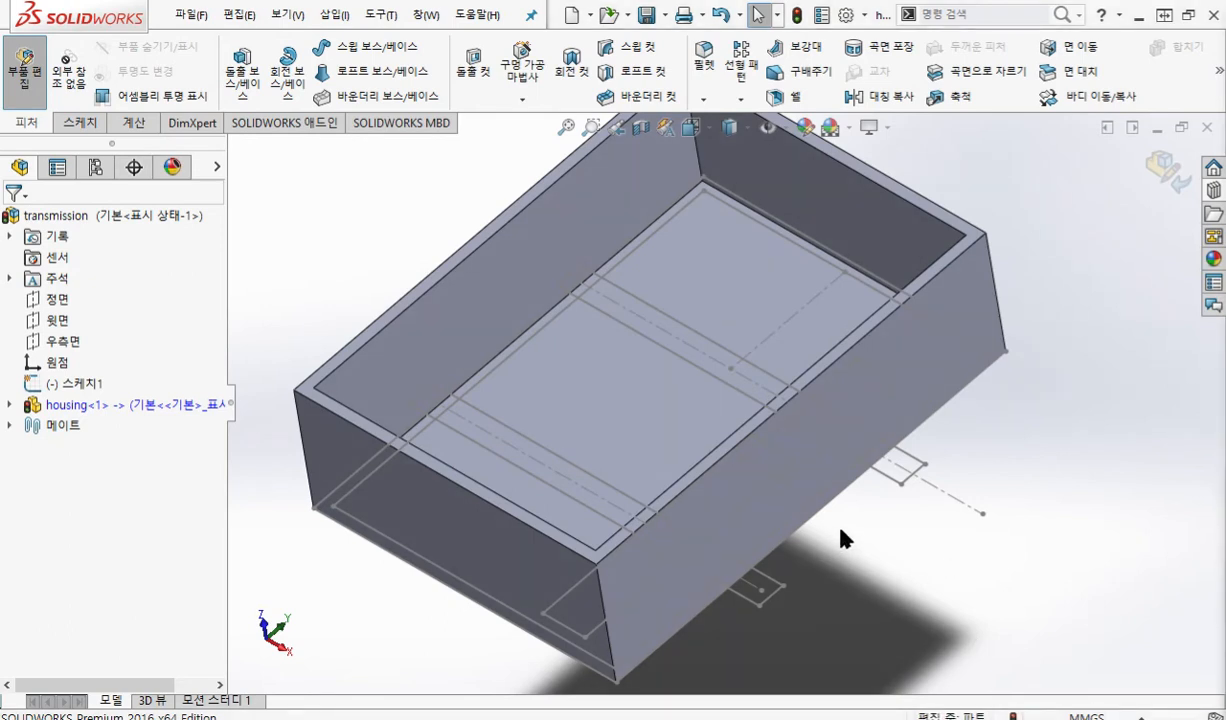
Examine the shelled housing against the layout sketch and the assembly's top and right planes from several angles.
click(73, 388)
middle_drag(580, 400, 575, 465)
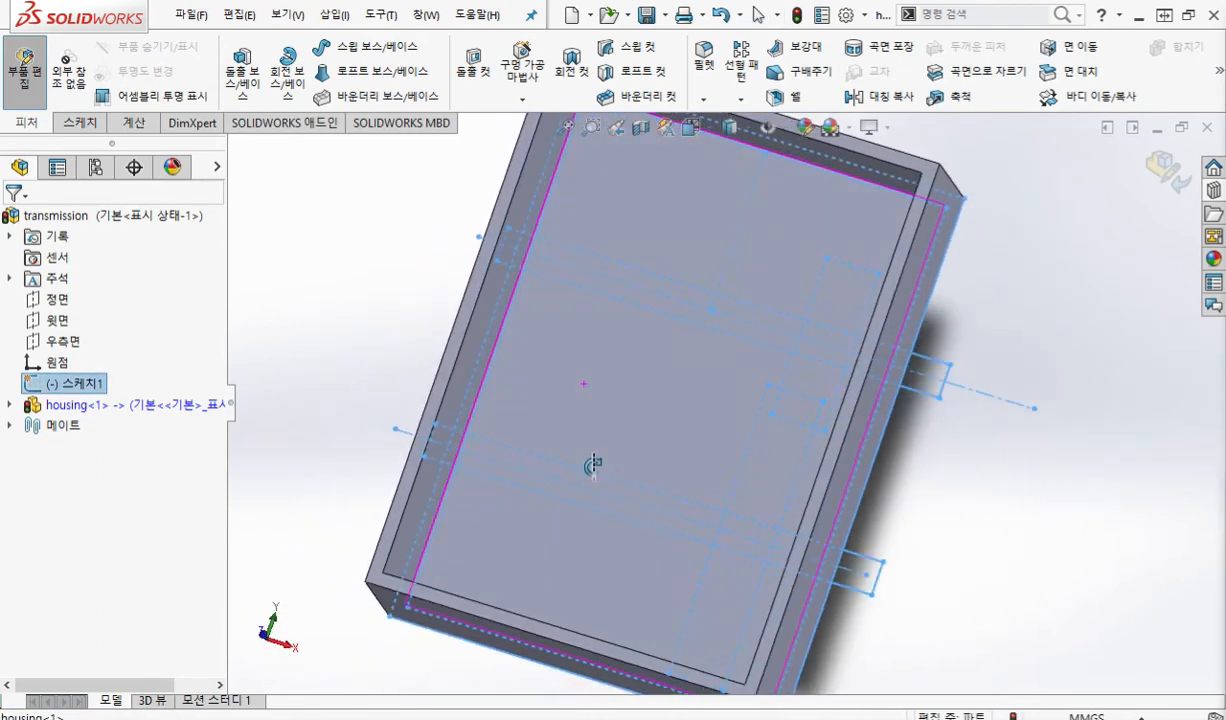
right_click(159, 403)
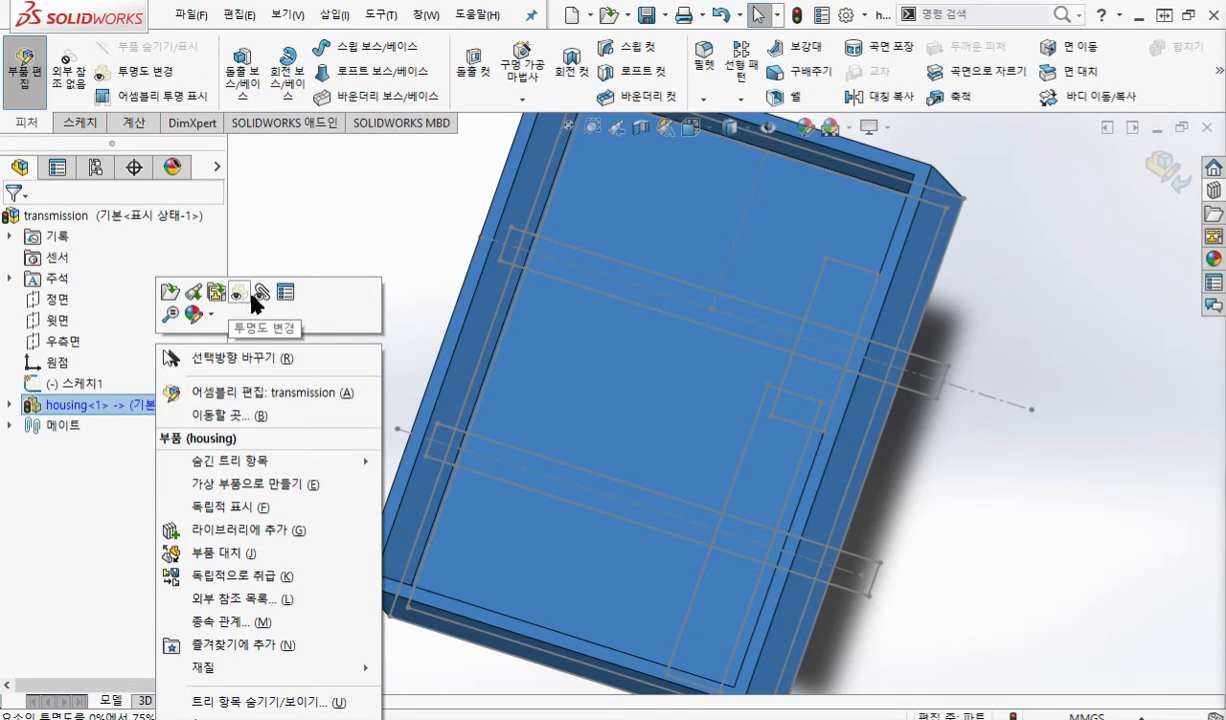
click(346, 229)
click(346, 237)
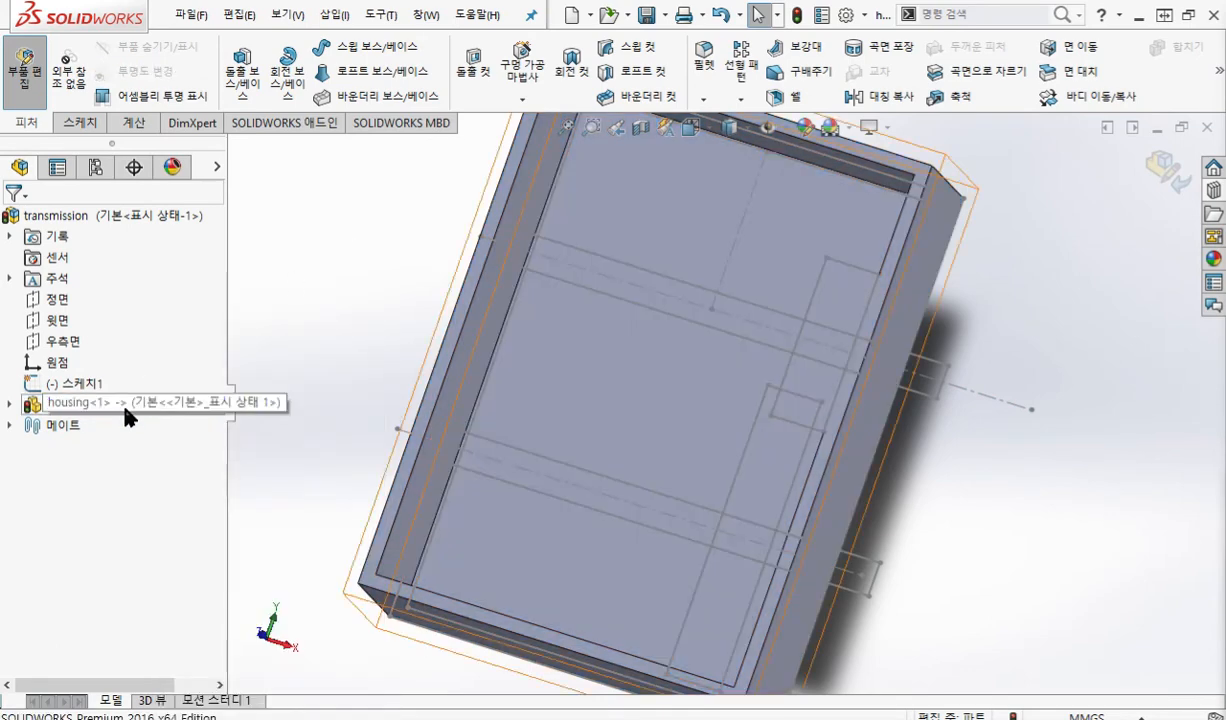
middle_drag(372, 375, 582, 424)
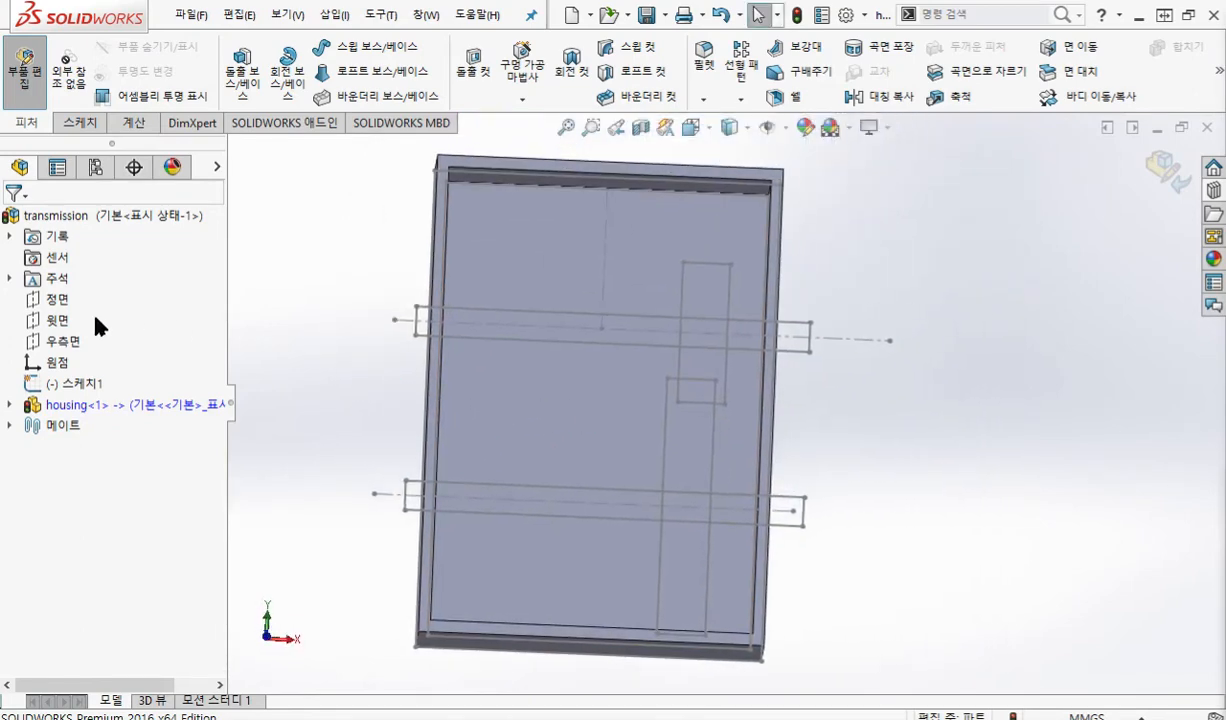
click(60, 321)
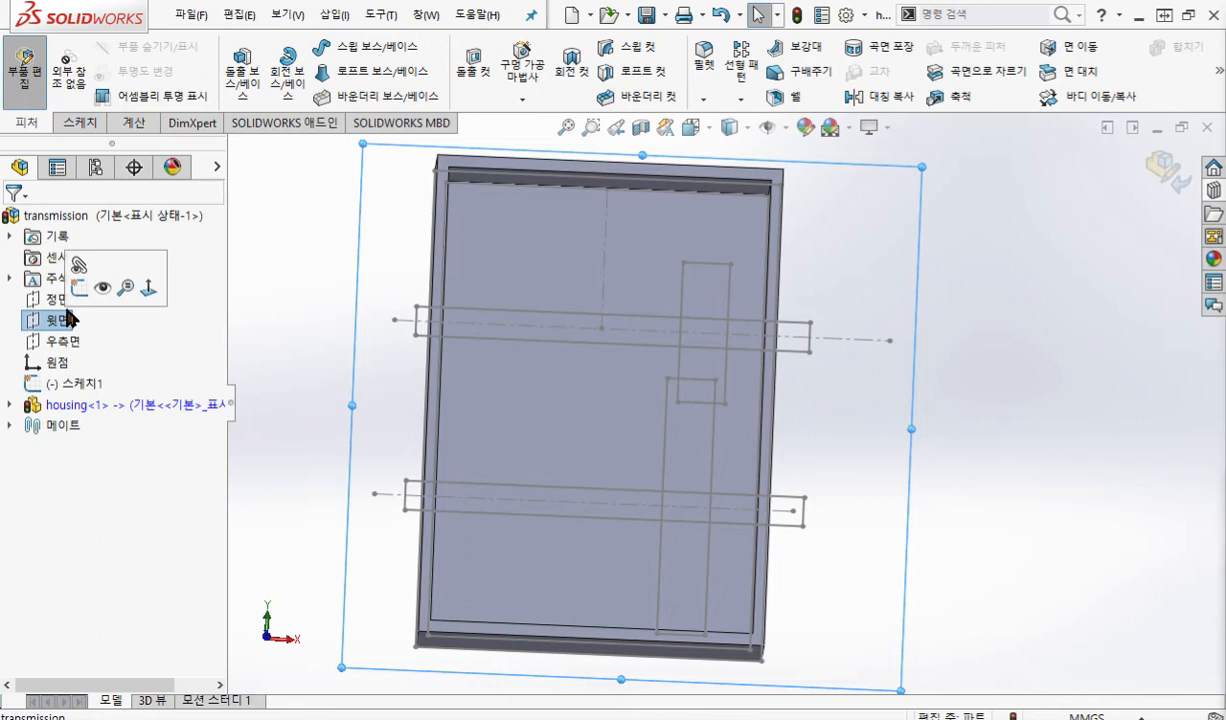
click(58, 341)
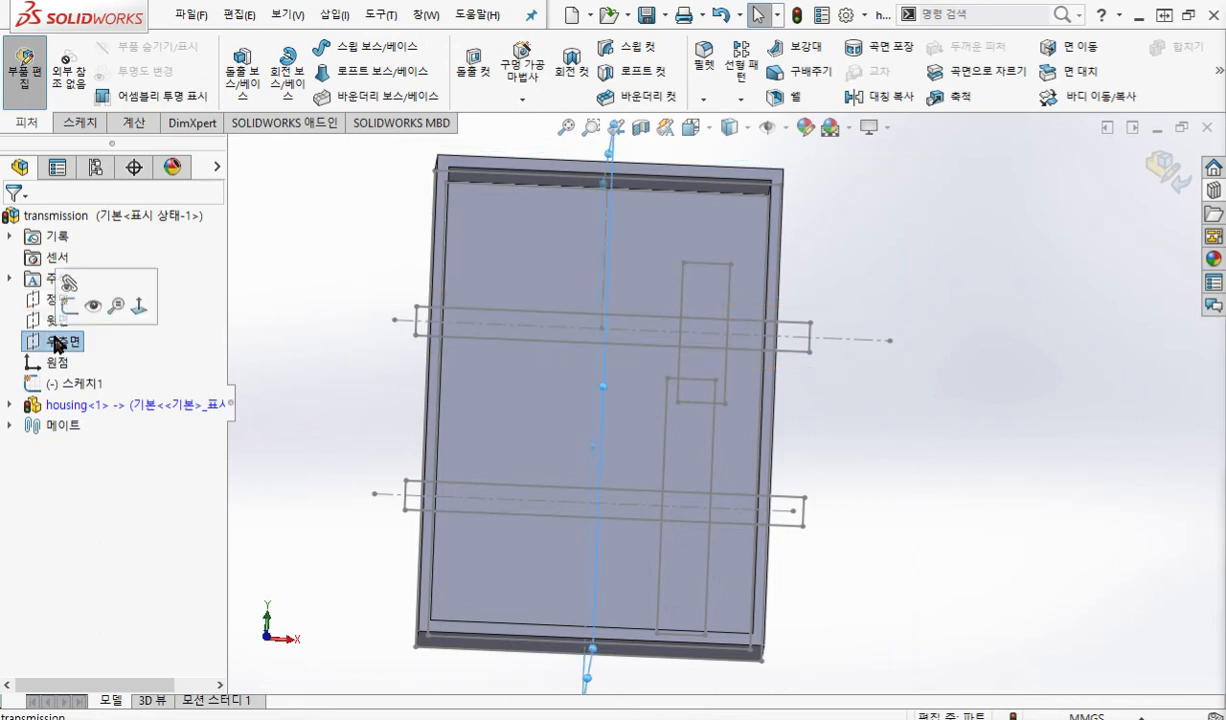
middle_drag(681, 432, 694, 340)
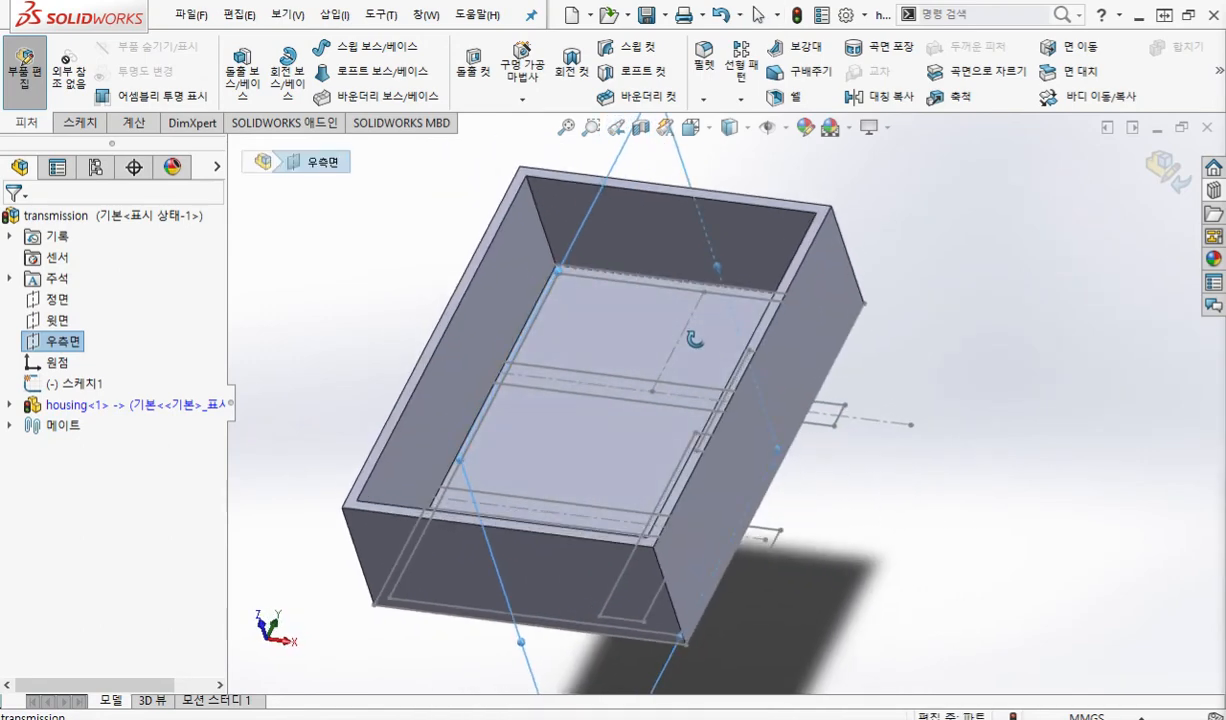
middle_drag(694, 340, 699, 348)
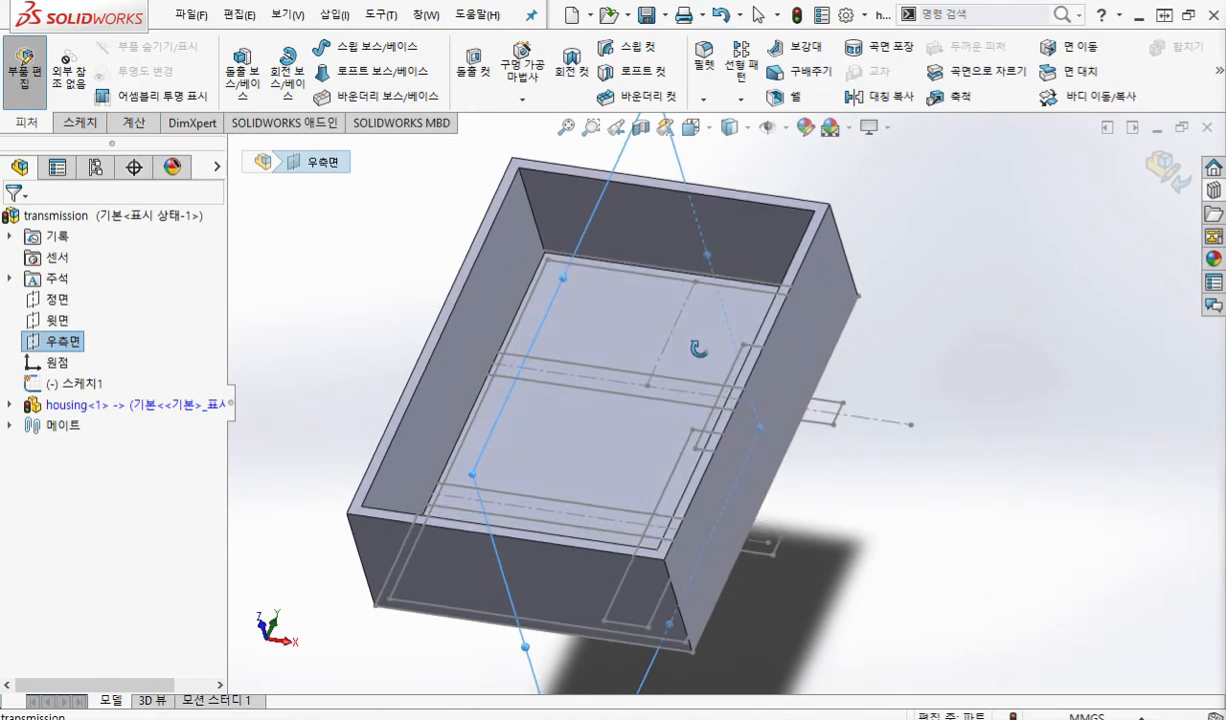
click(121, 406)
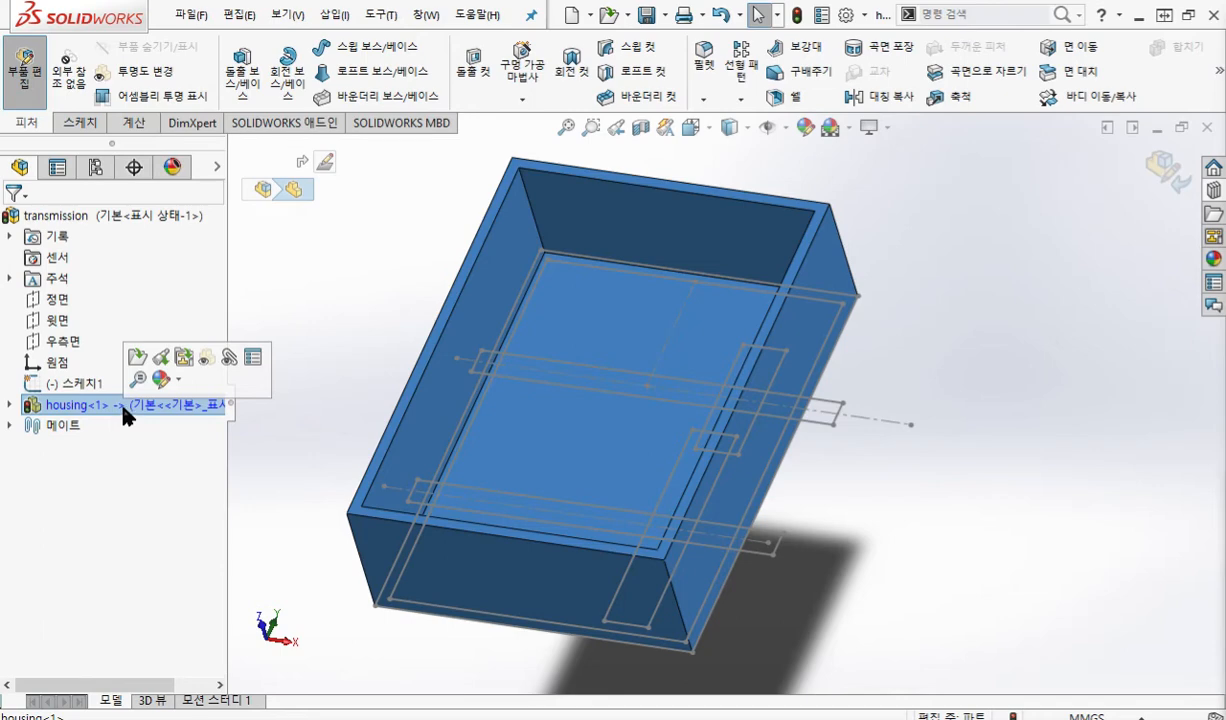
click(973, 431)
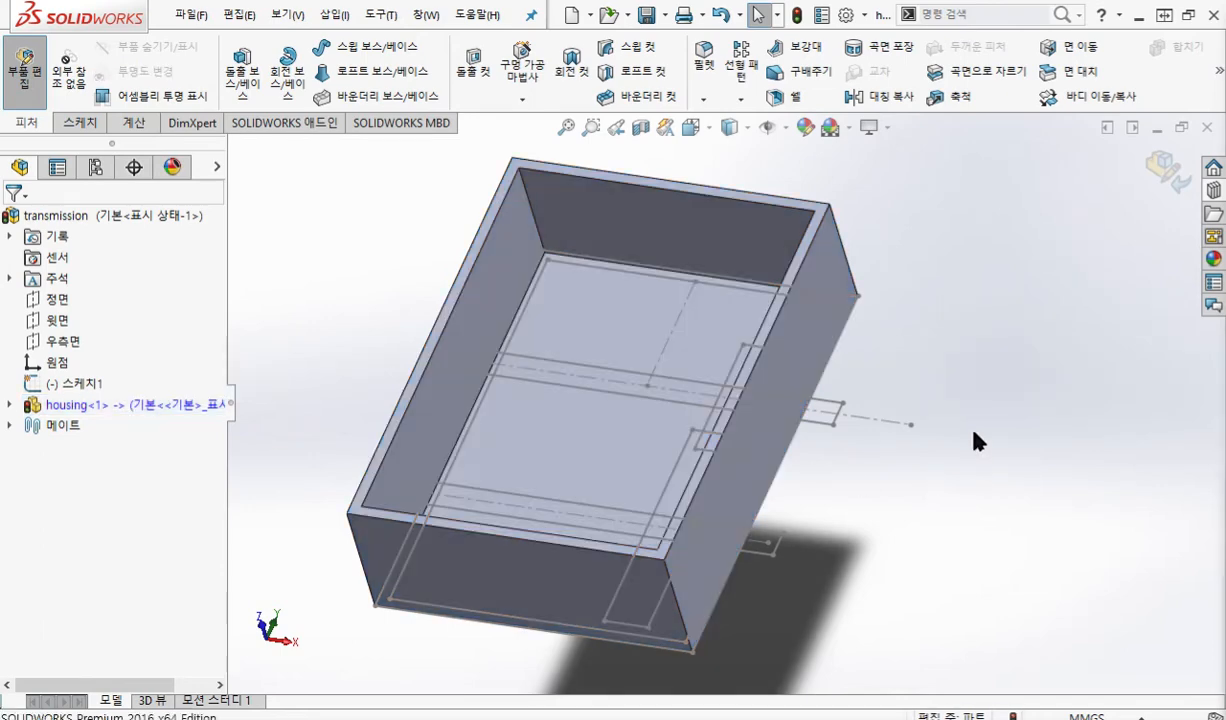
ctrl+middle_drag(958, 427, 1008, 428)
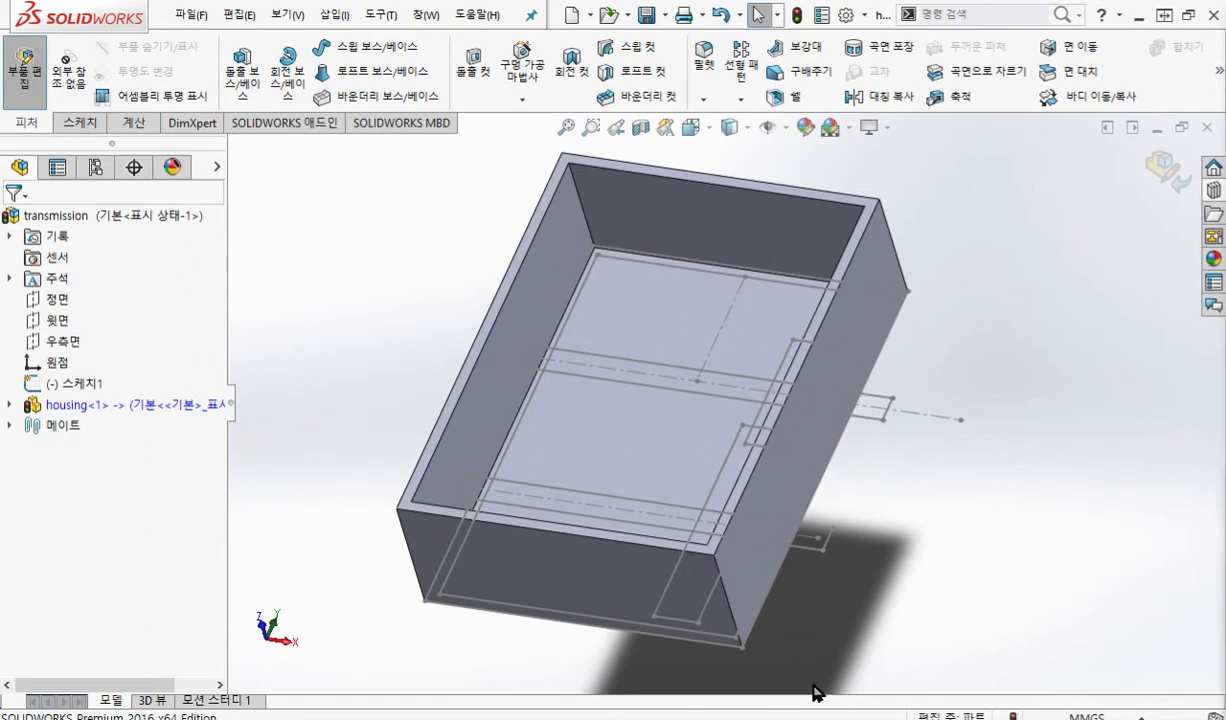
Switch to the browser and mark the input shaft axis, the two bearing seats and the shaft hole on the transmission video.
mouse_move(470, 716)
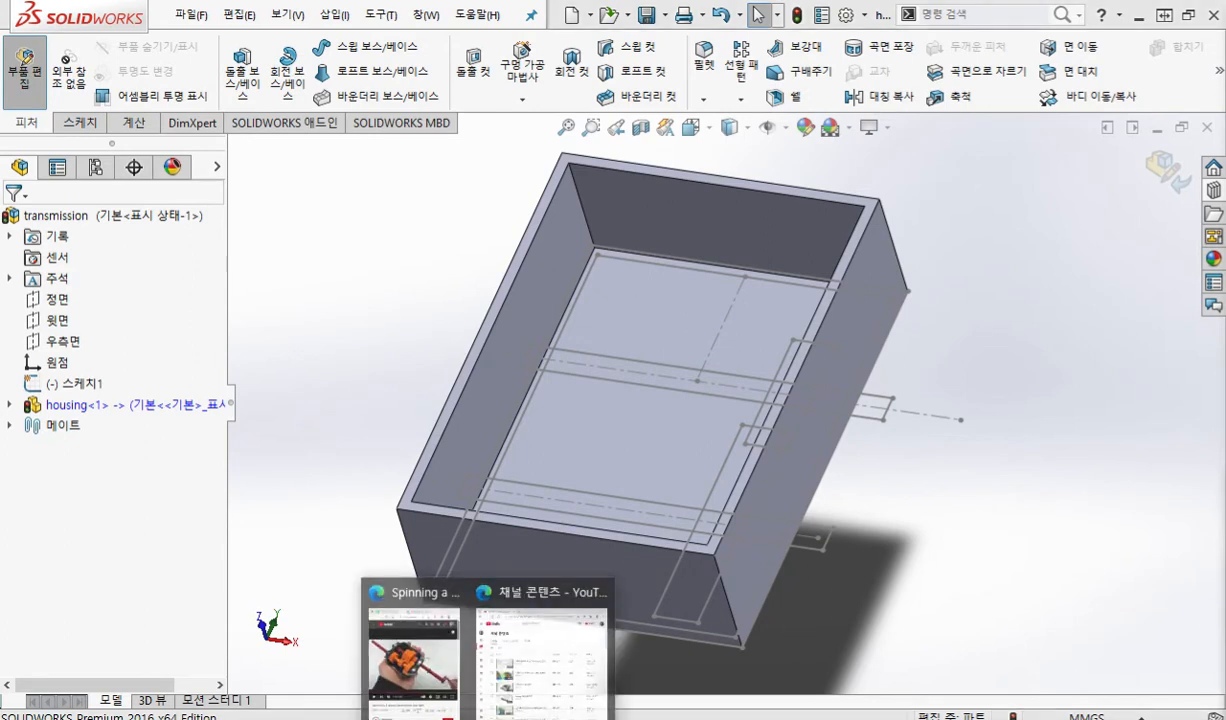
click(405, 635)
key(F12)
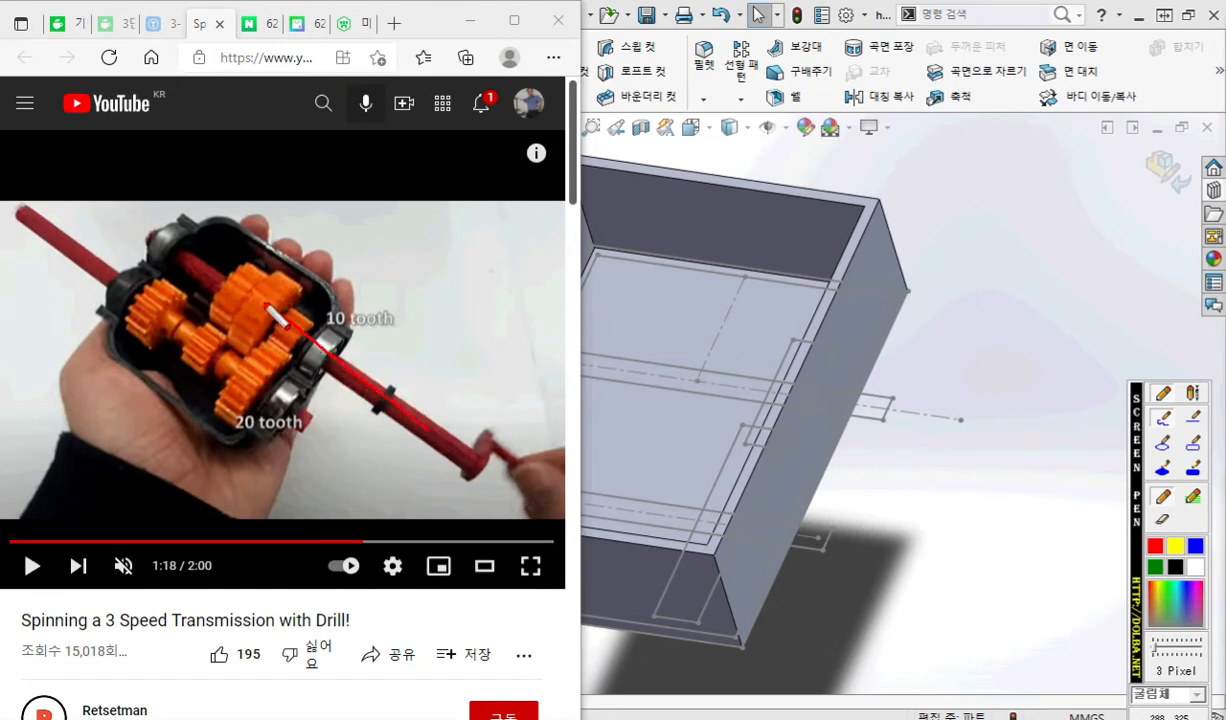
drag(118, 215, 430, 432)
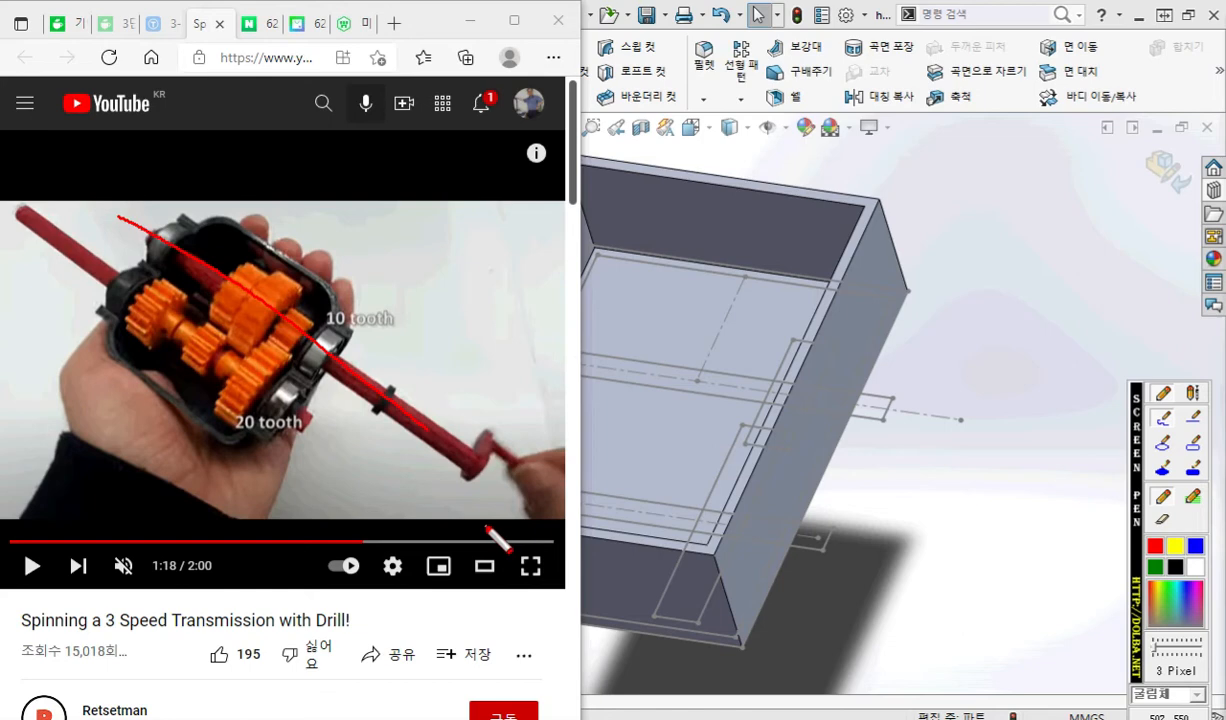
mouse_move(118, 333)
mouse_down()
mouse_move(131, 298)
mouse_move(163, 276)
mouse_move(163, 250)
mouse_move(205, 238)
mouse_up()
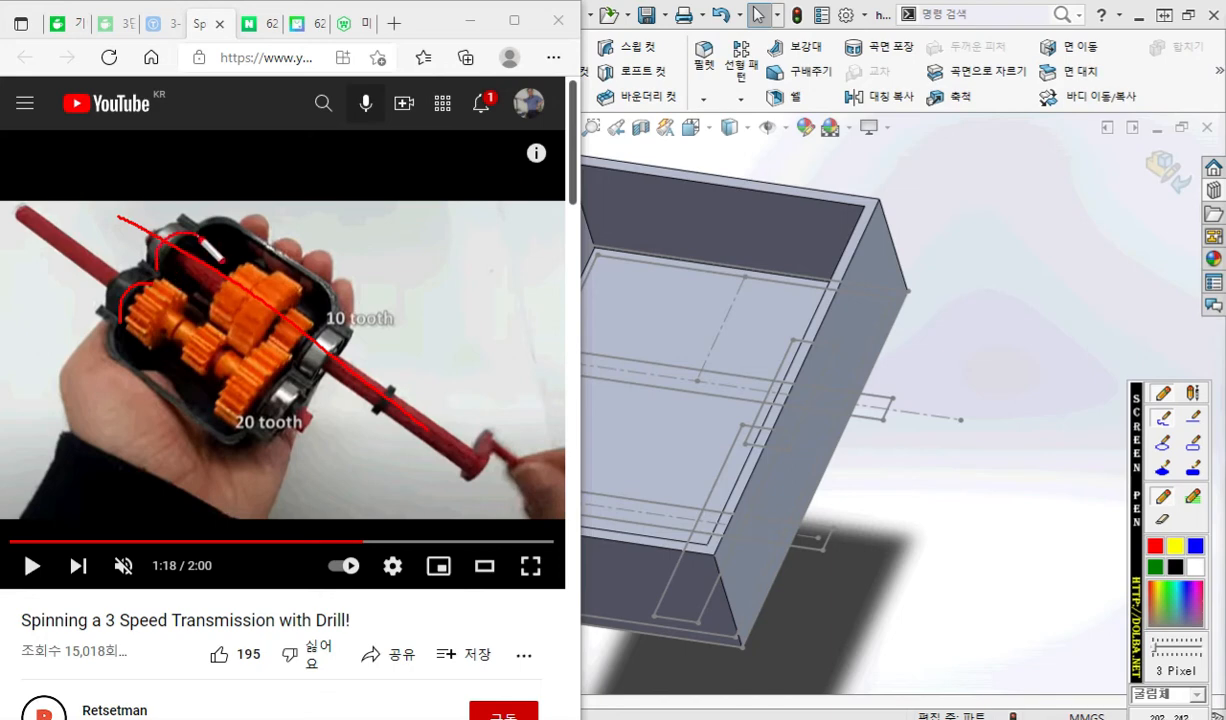
mouse_move(200, 240)
mouse_down()
mouse_move(190, 264)
mouse_move(174, 264)
mouse_move(186, 244)
mouse_move(196, 262)
mouse_up()
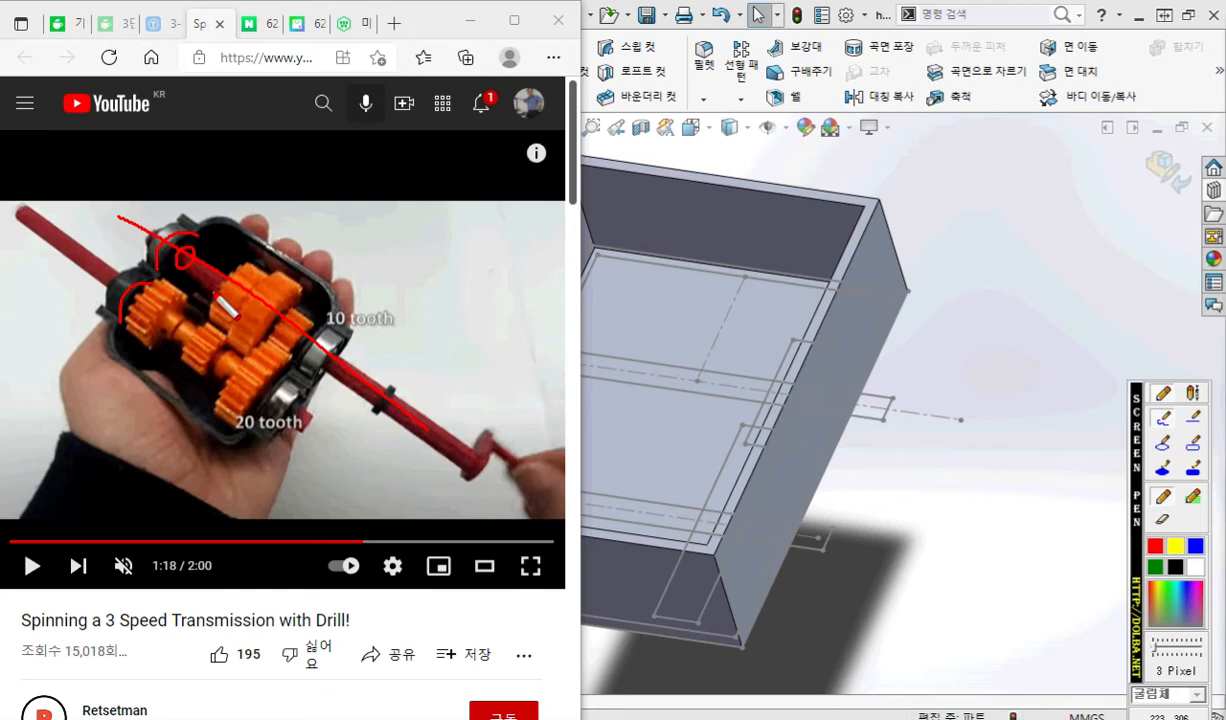
Mark the housing's long outer side face and its link to the sketched shafts, then clear the markup and return to SolidWorks.
mouse_move(857, 341)
mouse_down()
mouse_move(880, 284)
mouse_move(771, 500)
mouse_up()
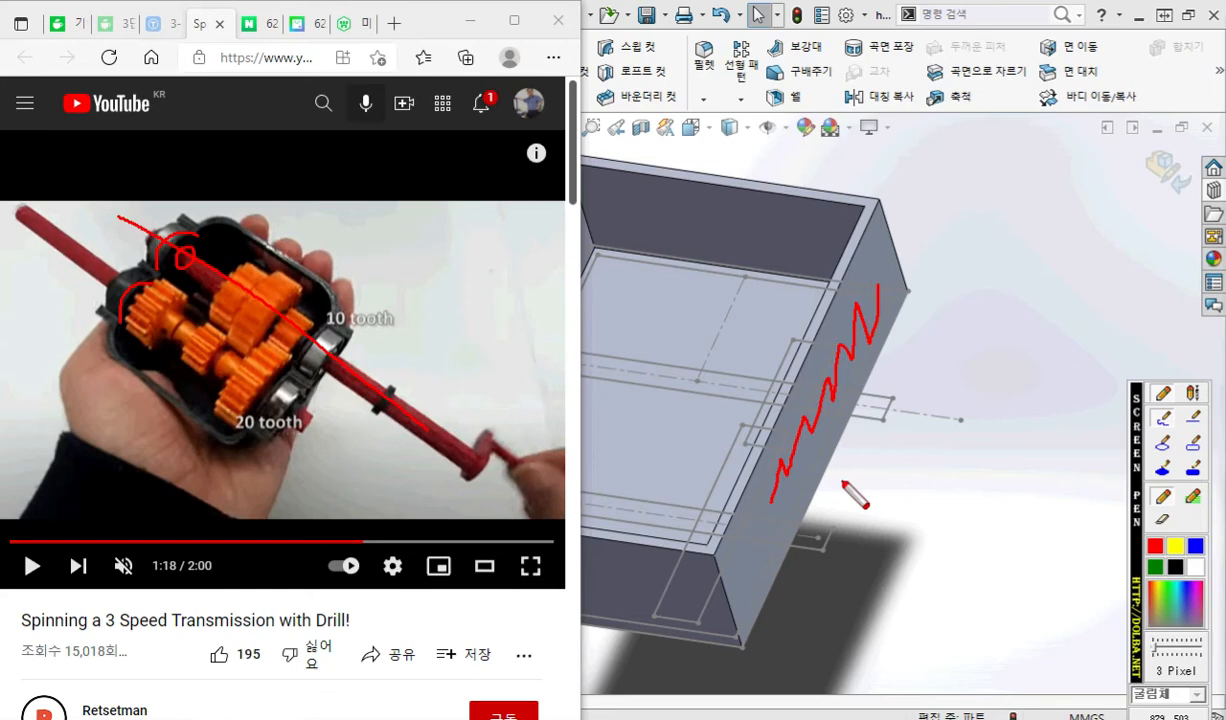
mouse_move(866, 250)
mouse_down()
mouse_move(859, 233)
mouse_move(773, 395)
mouse_move(760, 450)
mouse_up()
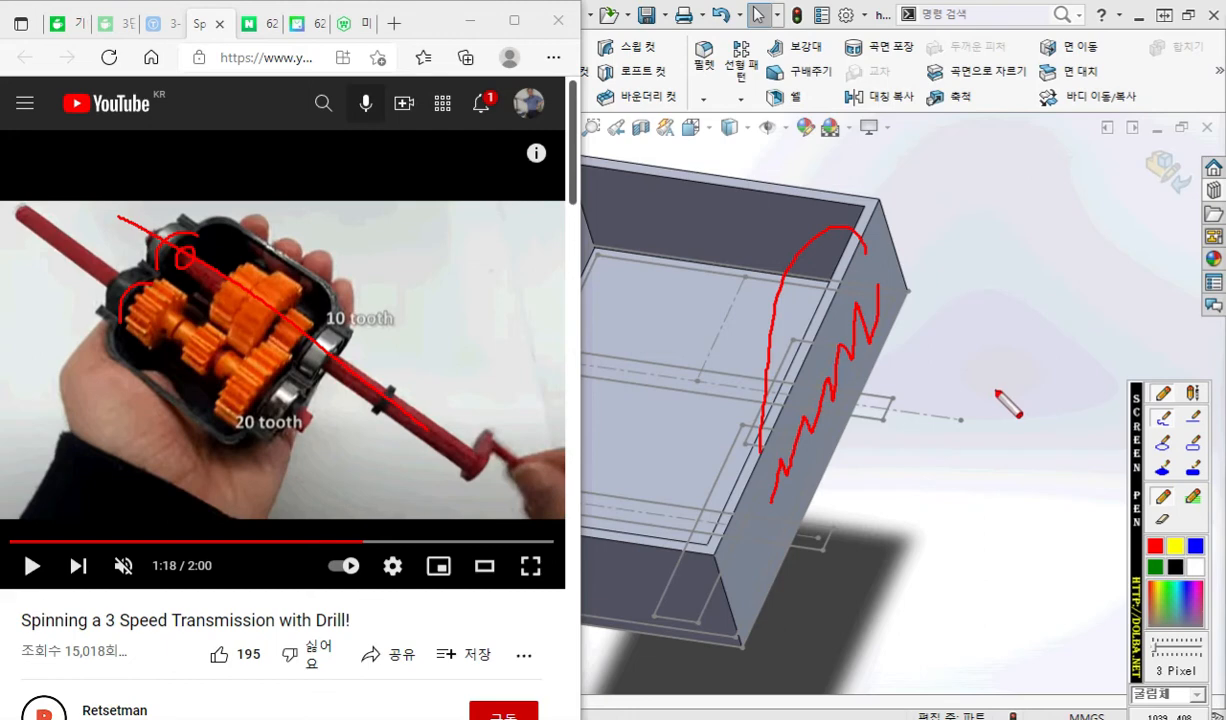
key(Escape)
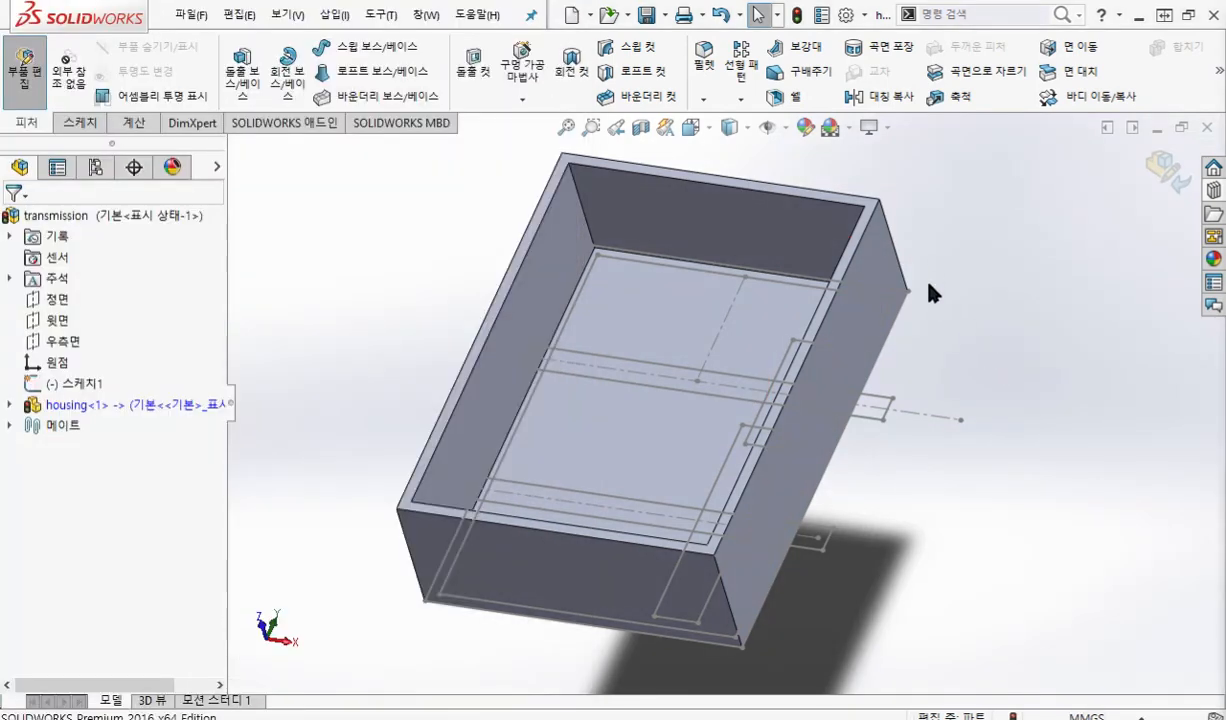
Open a new sketch on the housing's long outer side face where the shafts exit and clear the face selection.
click(866, 336)
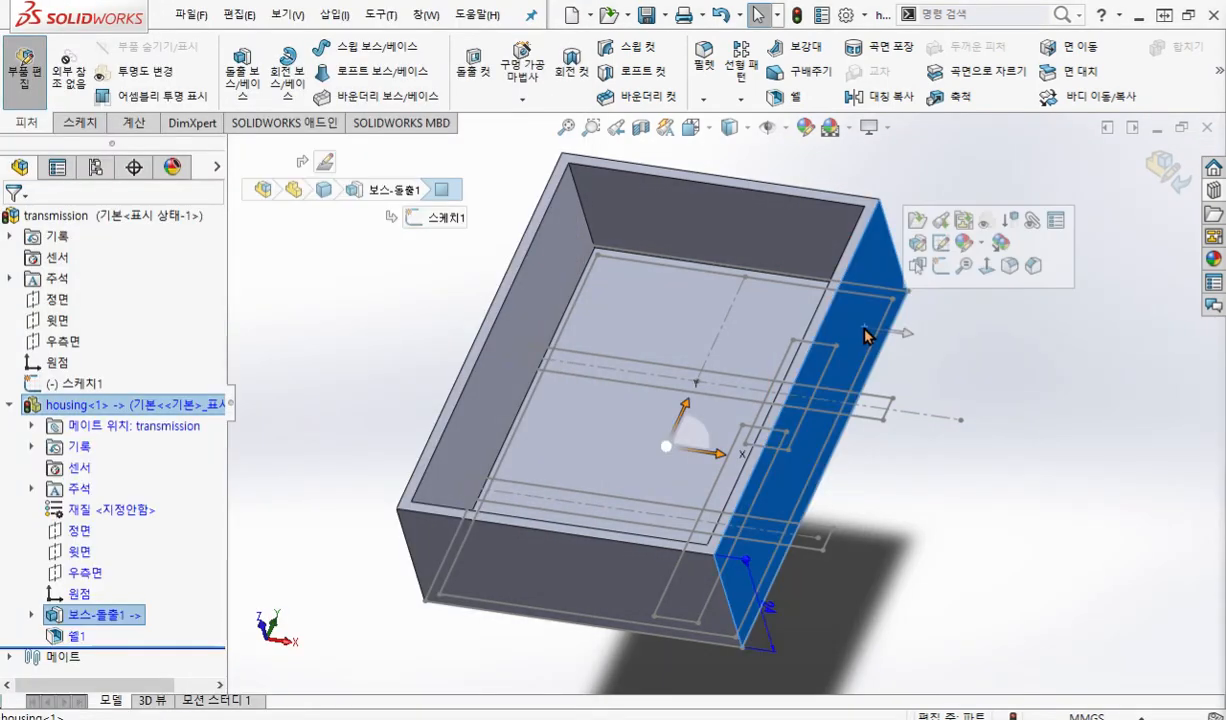
click(943, 266)
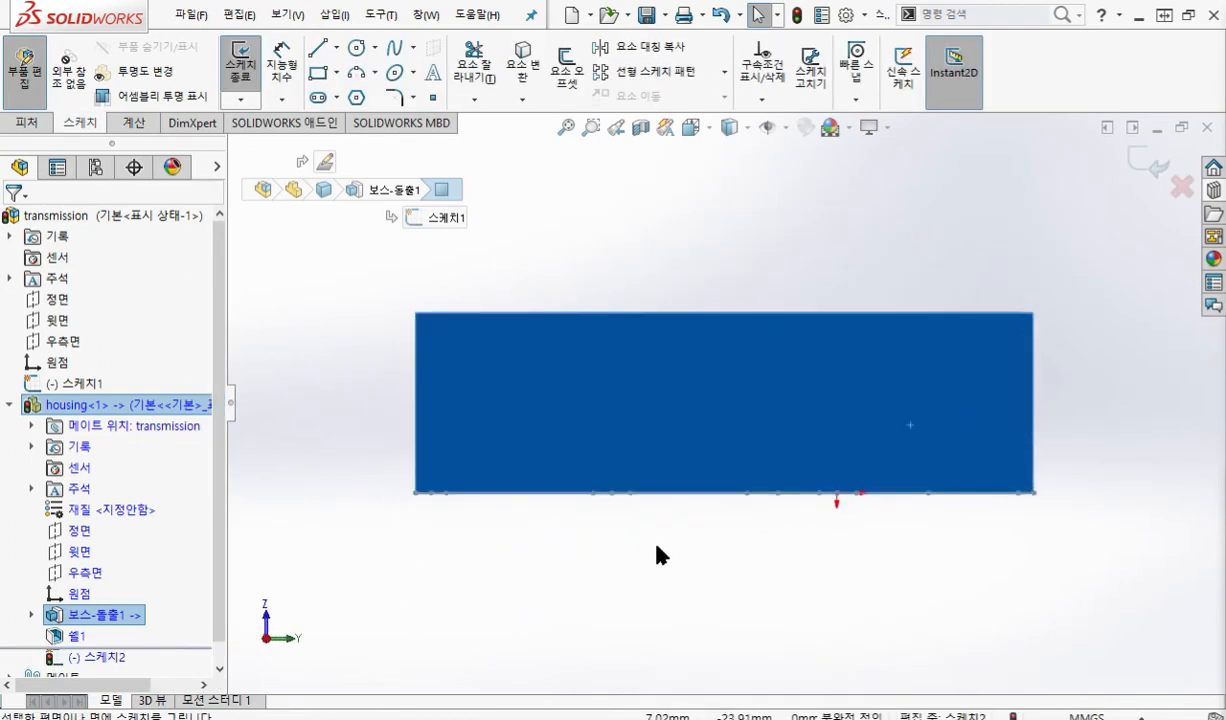
click(660, 555)
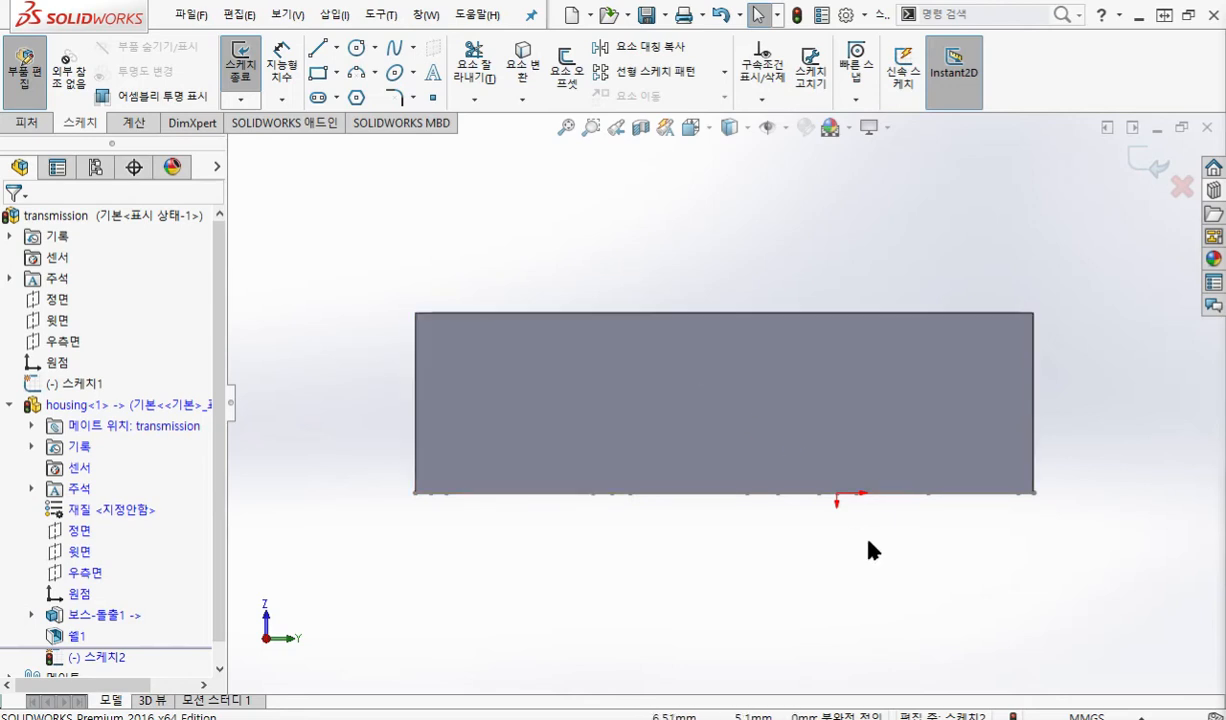
Annotate the two shaft positions on the side face's lower edge with a spacing of "30", then clear the markup.
key(ctrl+shift+p)
mouse_move(826, 537)
mouse_down()
mouse_move(843, 488)
mouse_move(852, 528)
mouse_up()
mouse_move(604, 470)
mouse_down()
mouse_move(578, 528)
mouse_move(604, 522)
mouse_up()
drag(820, 531, 638, 533)
mouse_move(655, 518)
mouse_down()
mouse_move(636, 526)
mouse_move(652, 553)
mouse_up()
mouse_move(780, 517)
mouse_down()
mouse_move(816, 536)
mouse_move(781, 556)
mouse_up()
mouse_move(692, 486)
mouse_down()
mouse_move(700, 518)
mouse_move(728, 505)
mouse_up()
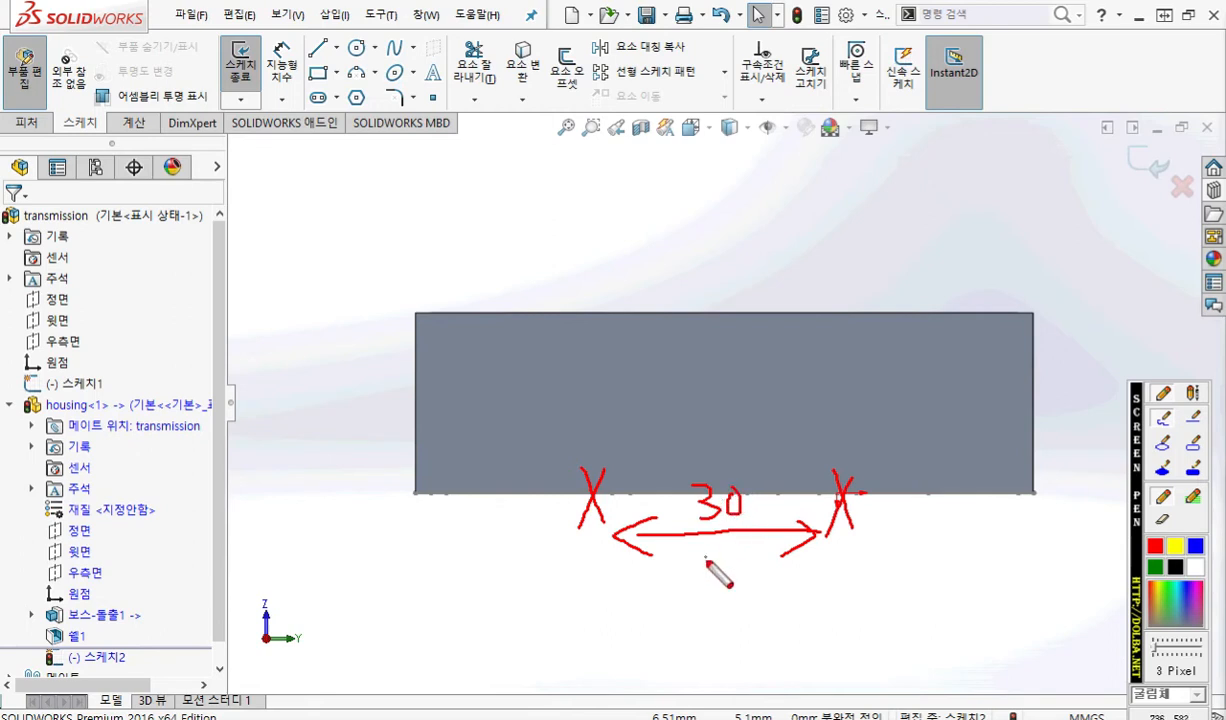
key(Escape)
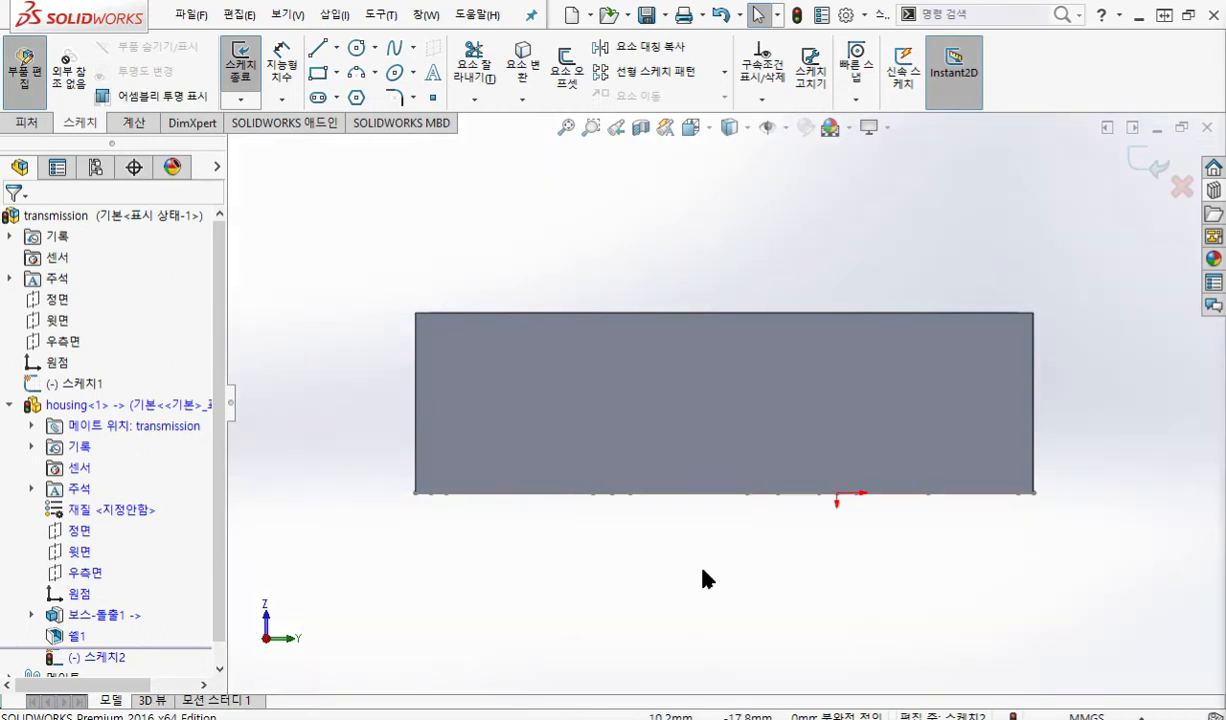
Tilt the housing to show the layout sketch, mark both shaft axes with an arrow between them, then clear the markup.
key(Down)
key(Down)
key(Down)
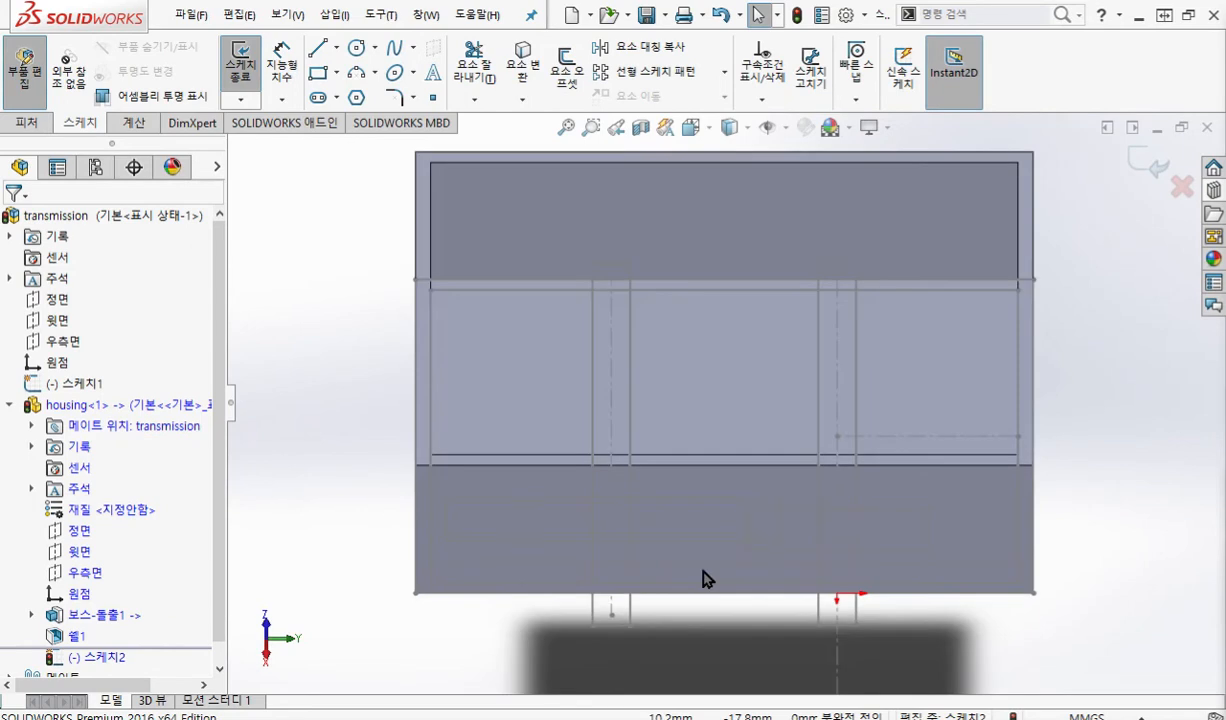
ctrl+middle_drag(722, 614, 700, 572)
key(F12)
drag(815, 493, 811, 660)
drag(584, 491, 584, 649)
mouse_move(600, 606)
mouse_down()
mouse_move(778, 606)
mouse_move(598, 606)
mouse_move(630, 622)
mouse_up()
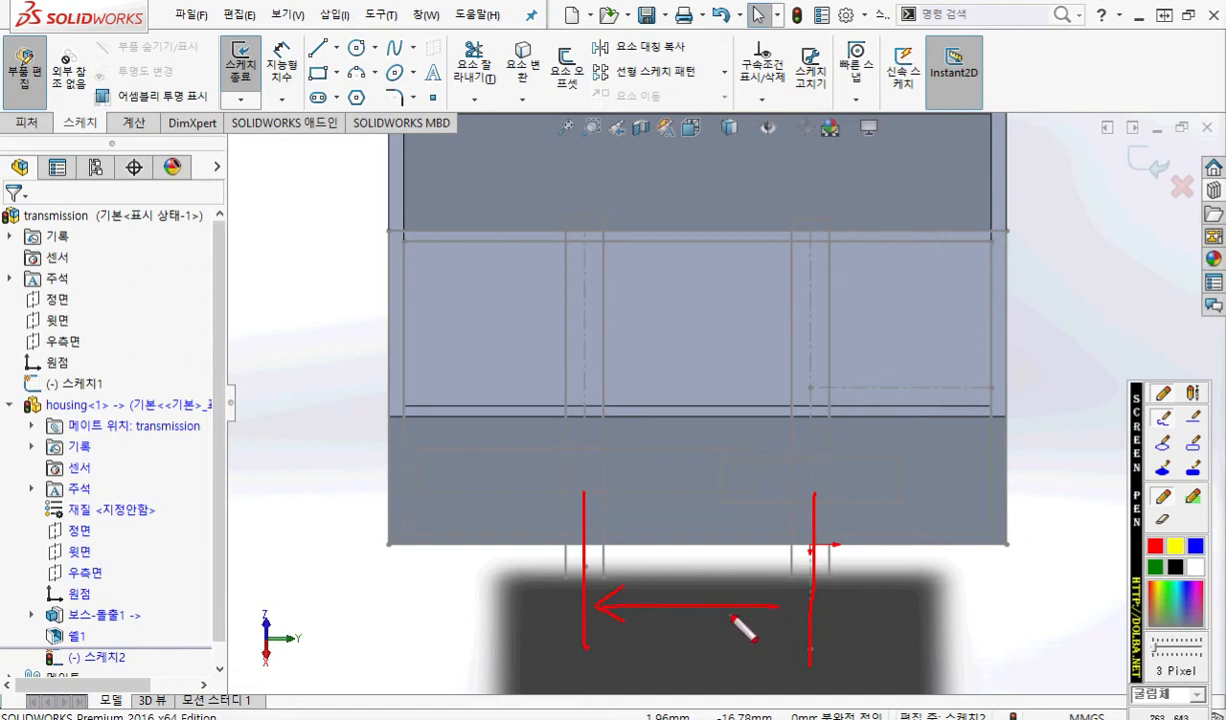
key(F12)
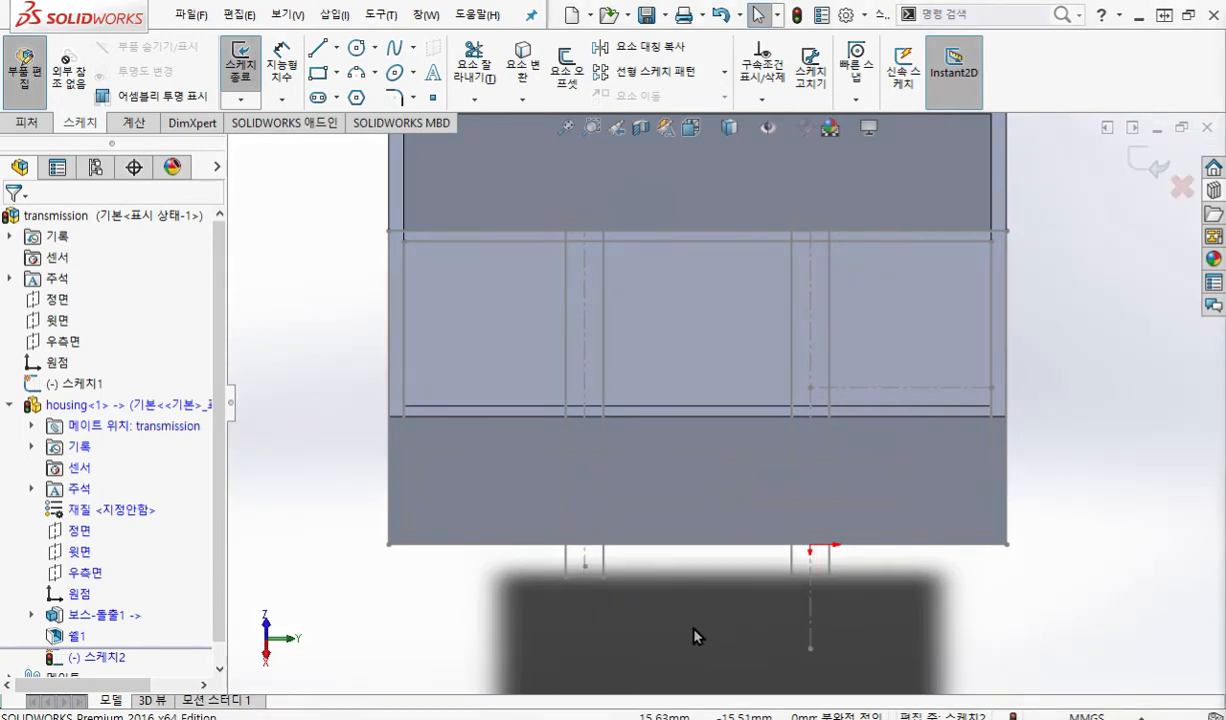
View the side face upright and mark the sketch origin and the second shaft position with a "30" spacing arrow.
key(ctrl+4)
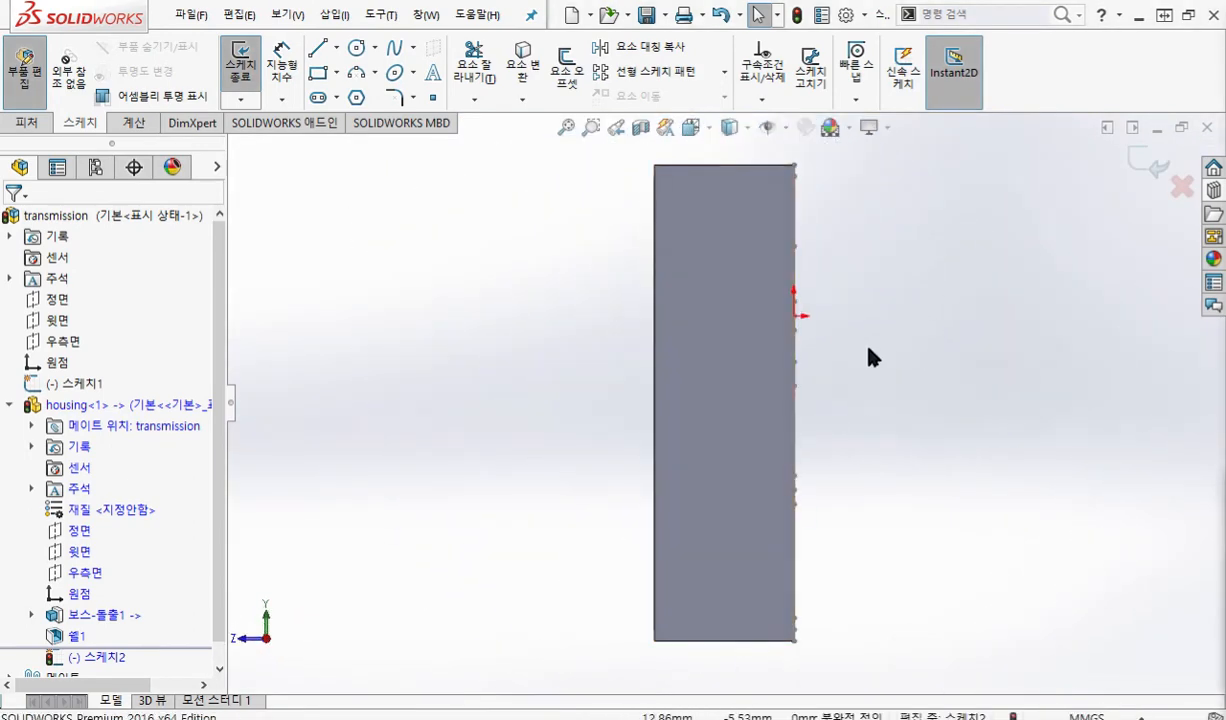
ctrl+middle_drag(870, 356, 807, 358)
key(F12)
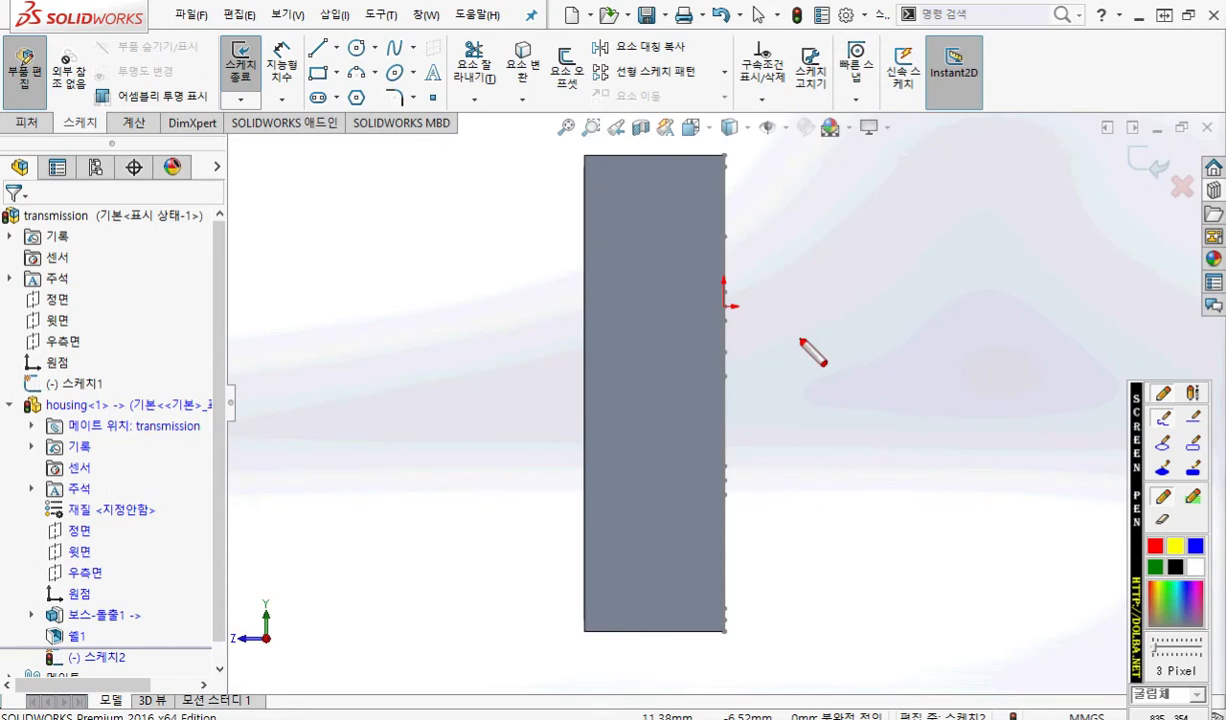
mouse_move(736, 292)
mouse_down()
mouse_move(711, 320)
mouse_move(740, 320)
mouse_up()
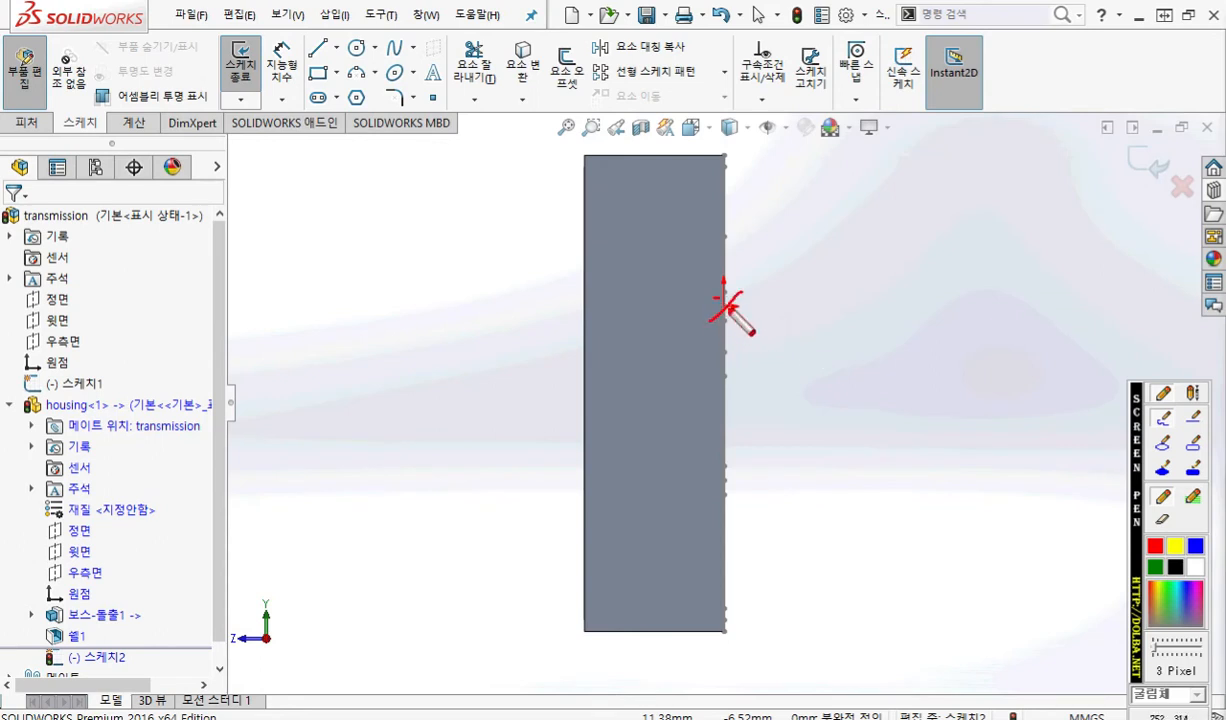
mouse_move(741, 473)
mouse_down()
mouse_move(712, 508)
mouse_move(752, 512)
mouse_up()
mouse_move(700, 376)
mouse_down()
mouse_move(699, 406)
mouse_move(717, 390)
mouse_up()
mouse_move(743, 333)
mouse_down()
mouse_move(742, 462)
mouse_move(751, 445)
mouse_up()
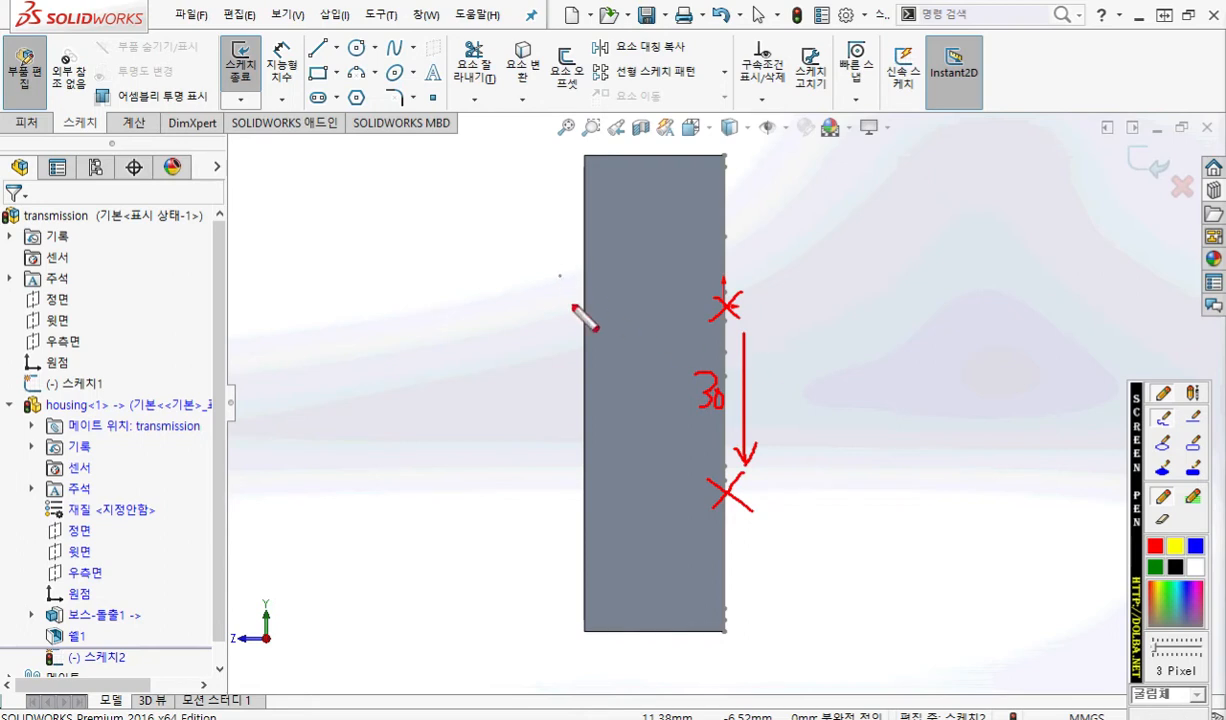
Mark a circle centred on the housing's open edge opposite the origin, annotating its radius "22" and the gap "2".
mouse_move(581, 296)
mouse_down()
mouse_move(565, 312)
mouse_move(596, 318)
mouse_up()
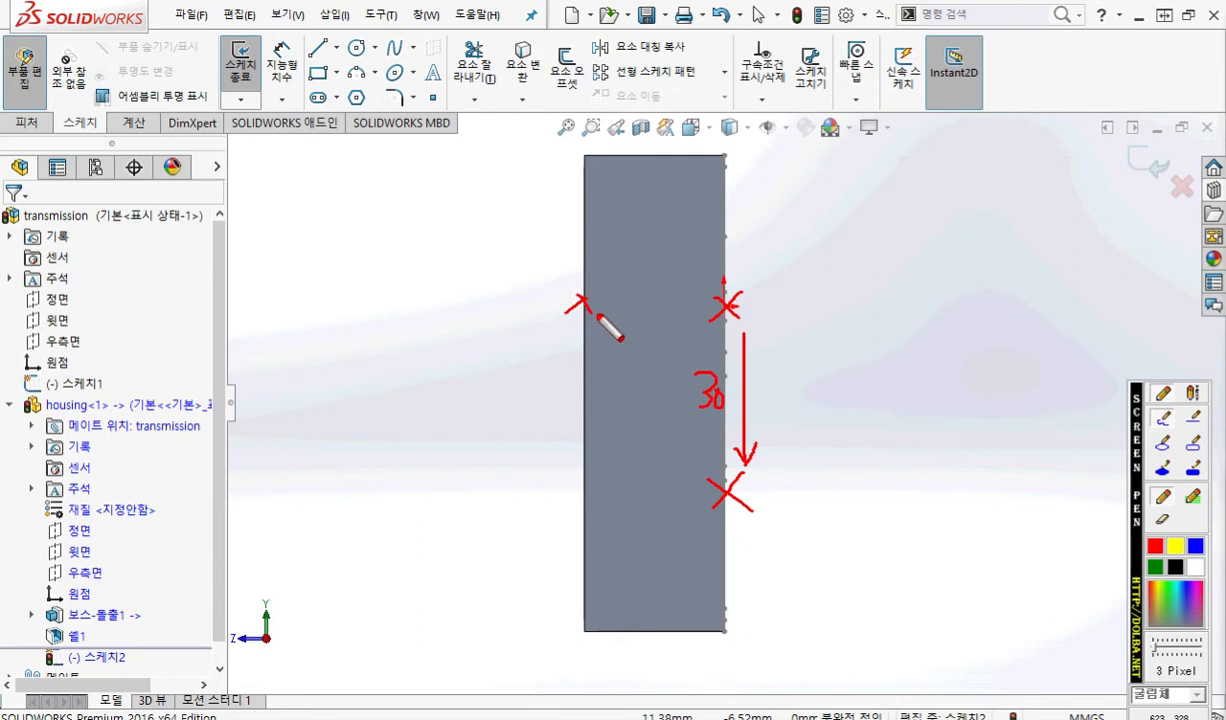
mouse_move(541, 198)
mouse_down()
mouse_move(580, 200)
mouse_move(670, 278)
mouse_move(633, 383)
mouse_move(487, 375)
mouse_move(495, 220)
mouse_move(572, 207)
mouse_up()
mouse_move(686, 314)
mouse_down()
mouse_move(708, 298)
mouse_move(676, 316)
mouse_move(696, 292)
mouse_up()
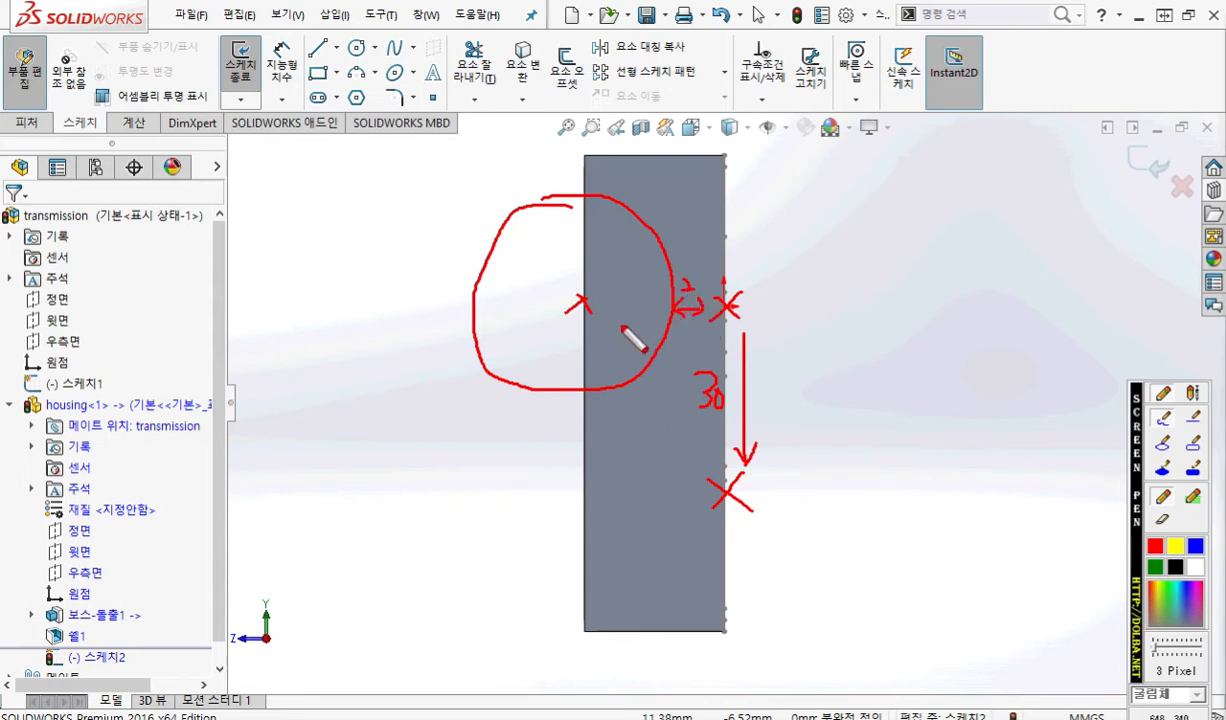
drag(580, 303, 670, 305)
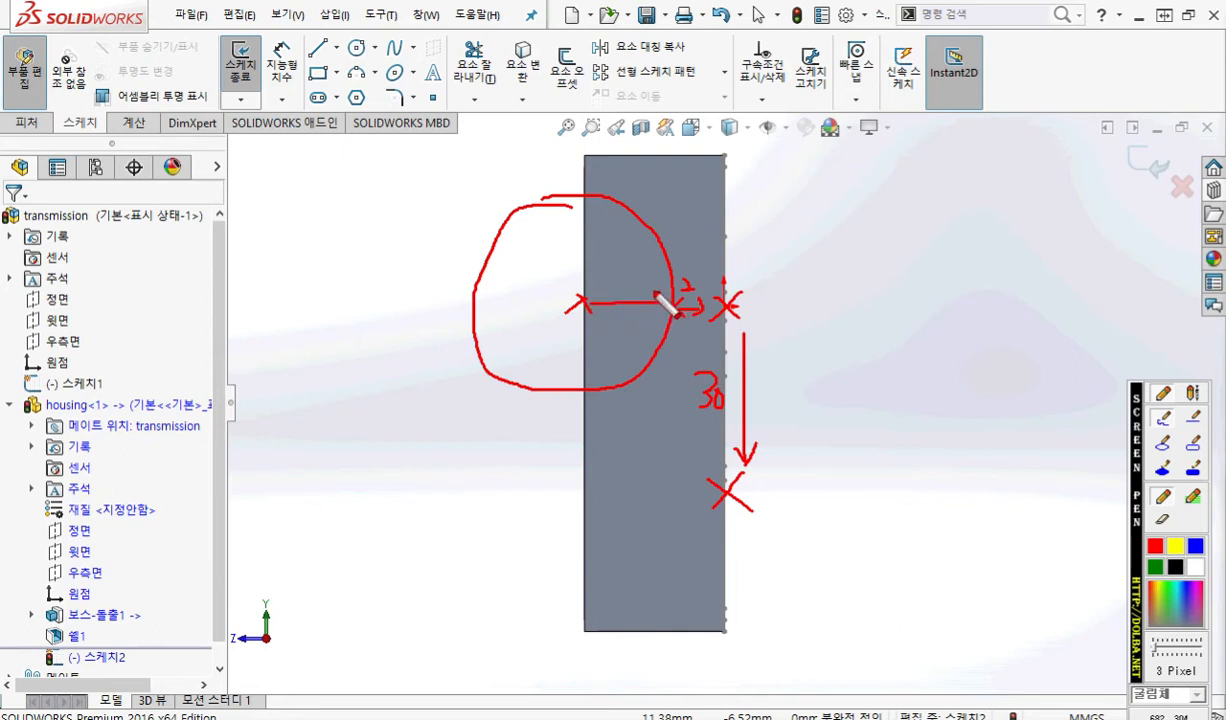
drag(613, 281, 642, 291)
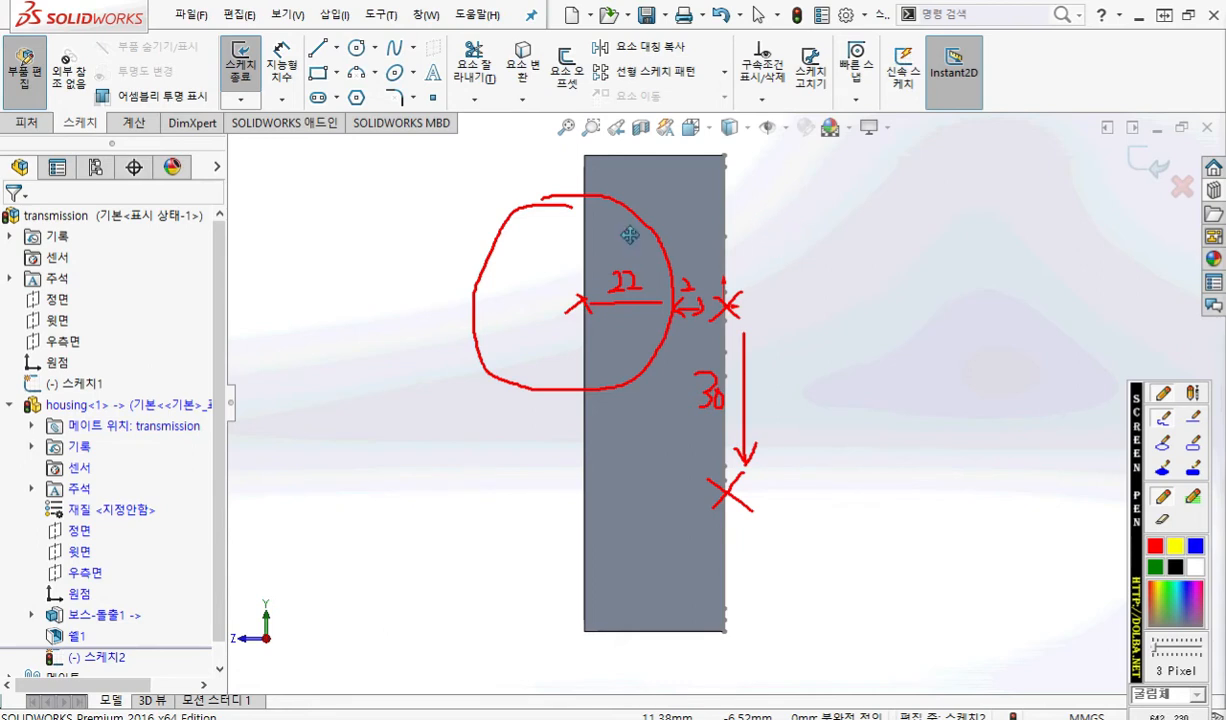
Clear the markup and sketch a circle about 15 mm in diameter in the empty space beside the housing's open edge.
key(Escape)
drag(398, 288, 422, 284)
key(Escape)
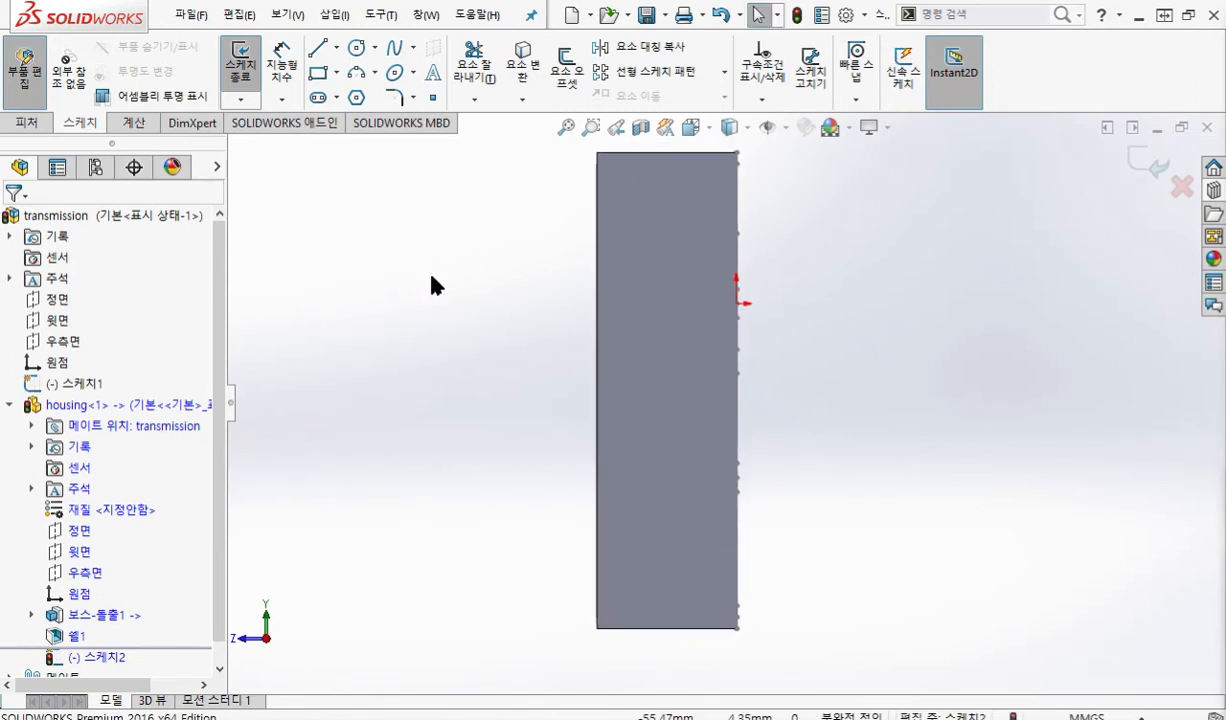
right_drag(353, 317, 536, 316)
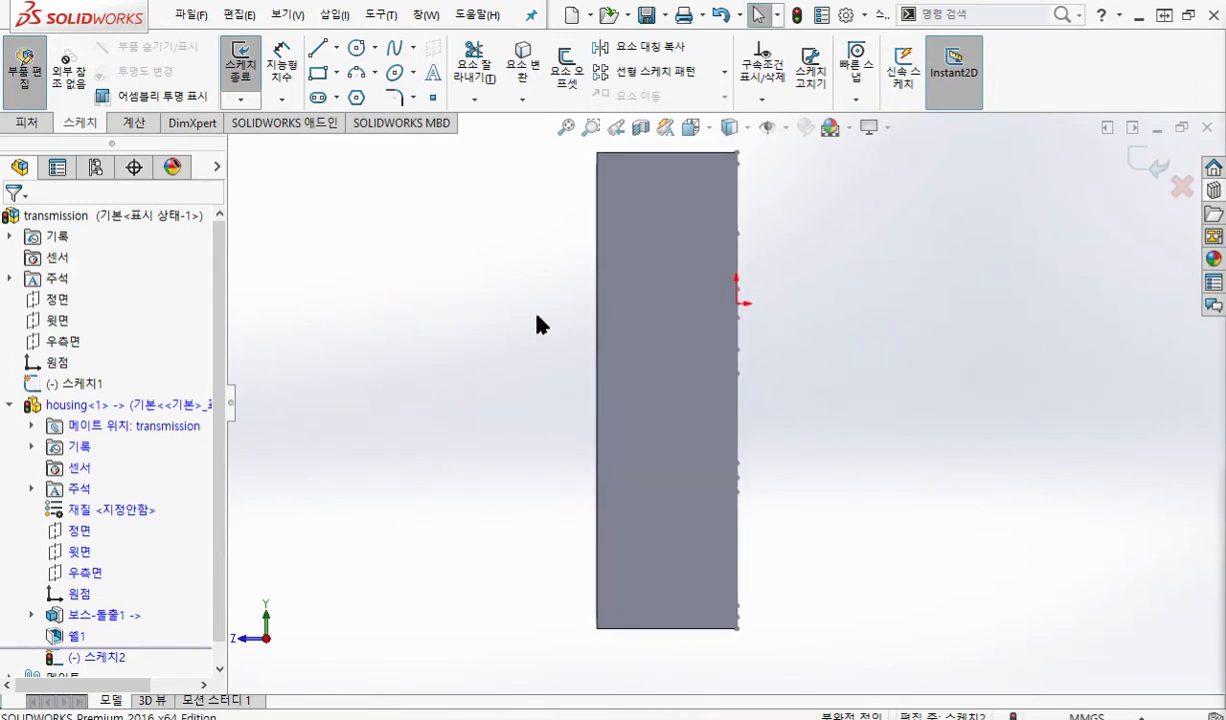
click(452, 322)
click(484, 352)
right_click(593, 256)
click(593, 247)
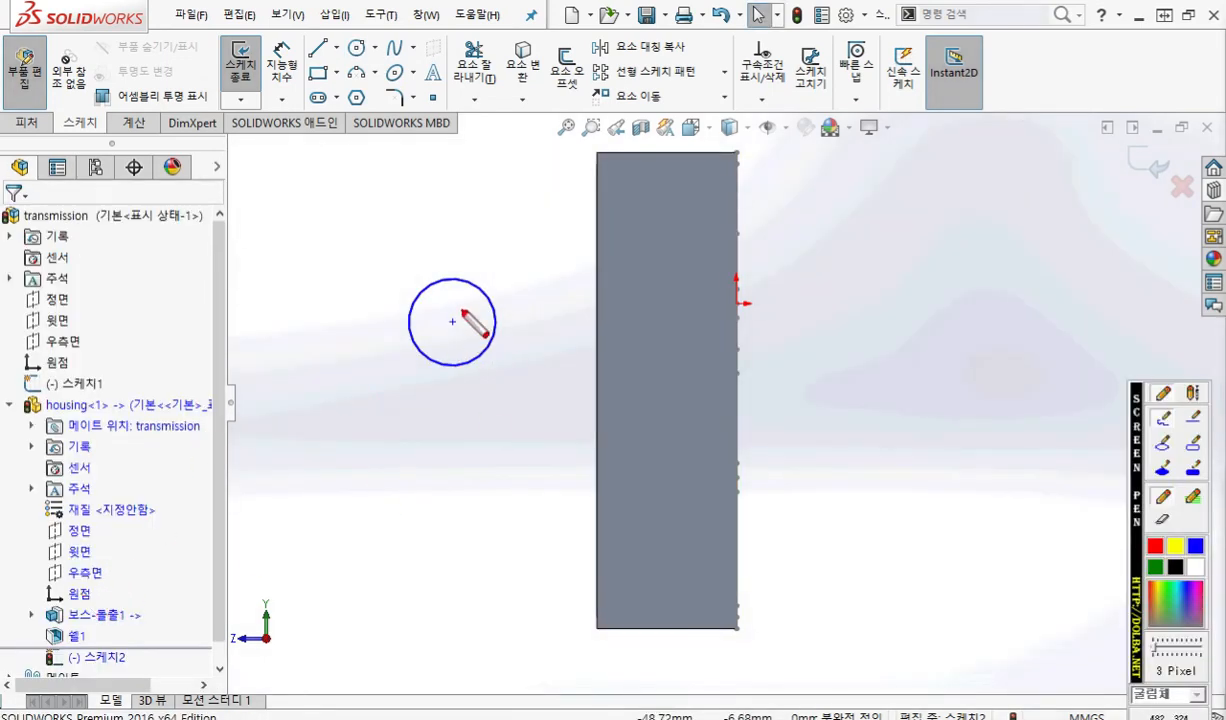
Annotate the housing origin as "1" and the circle's centre as "2", underline both positions, and clear the markup.
drag(105, 604, 110, 569)
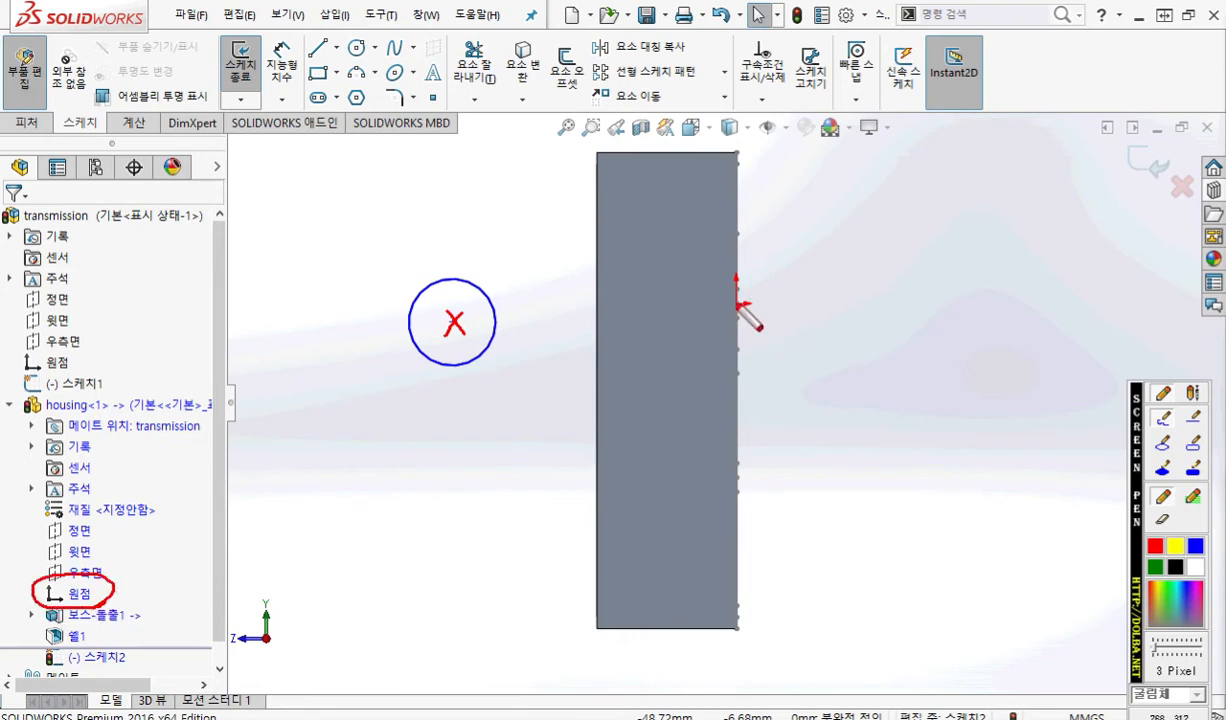
mouse_move(751, 290)
mouse_down()
mouse_move(727, 313)
mouse_move(754, 314)
mouse_up()
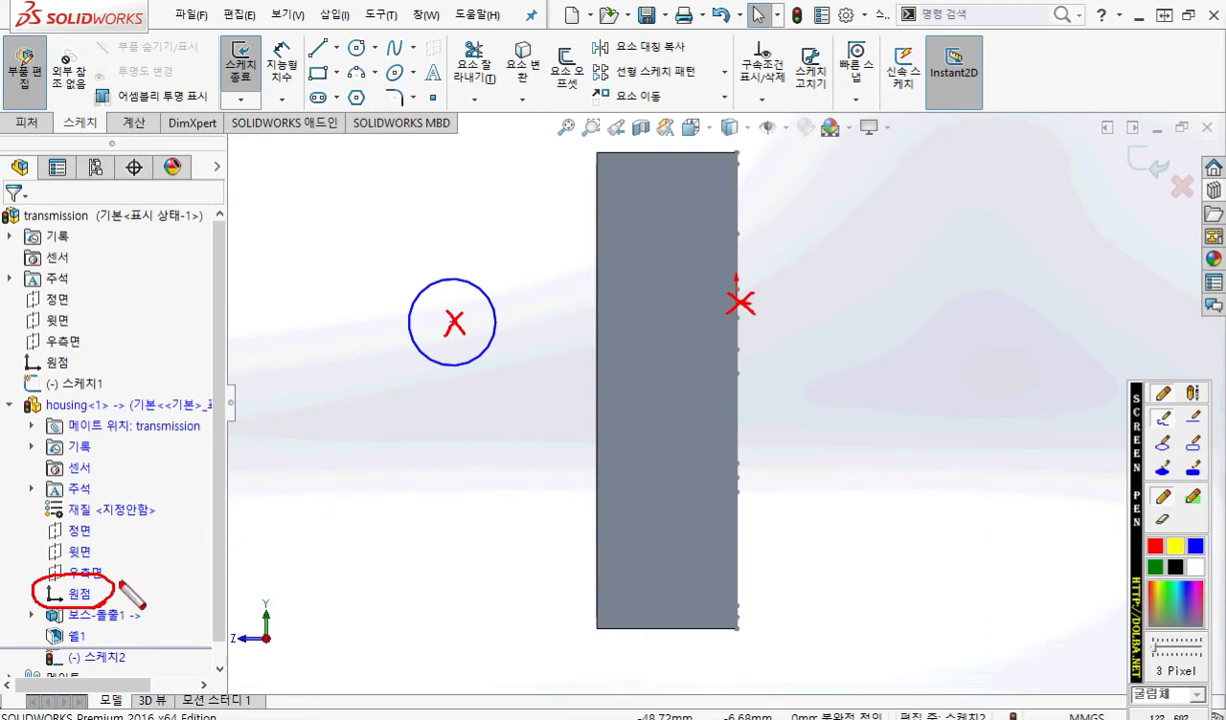
mouse_move(121, 598)
mouse_down()
mouse_move(140, 574)
mouse_move(147, 603)
mouse_up()
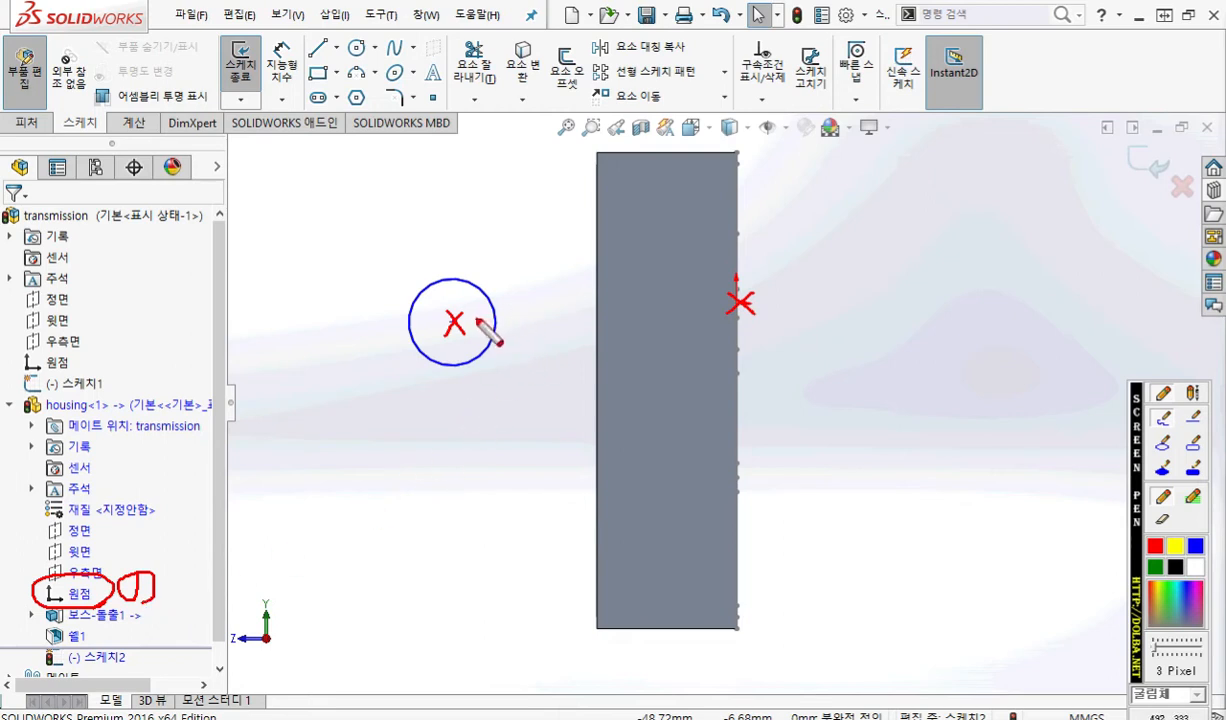
mouse_move(478, 319)
mouse_down()
mouse_move(494, 320)
mouse_move(498, 333)
mouse_move(482, 334)
mouse_move(498, 348)
mouse_up()
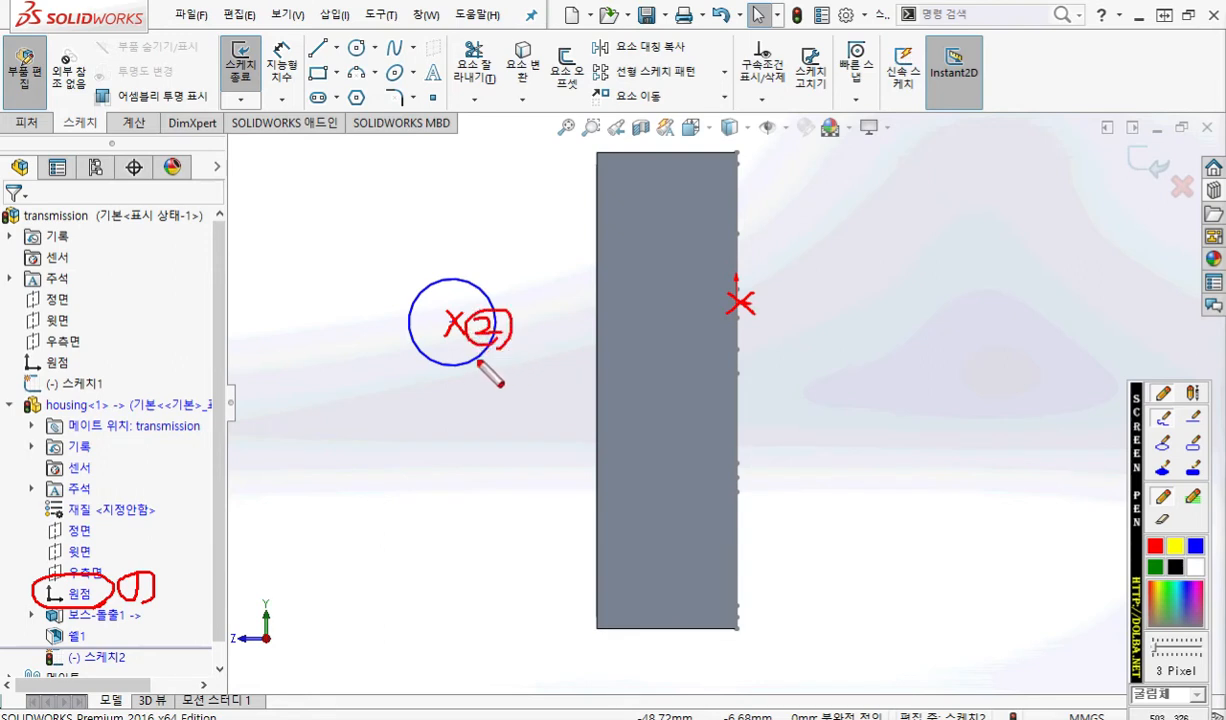
drag(455, 380, 489, 380)
drag(713, 360, 755, 360)
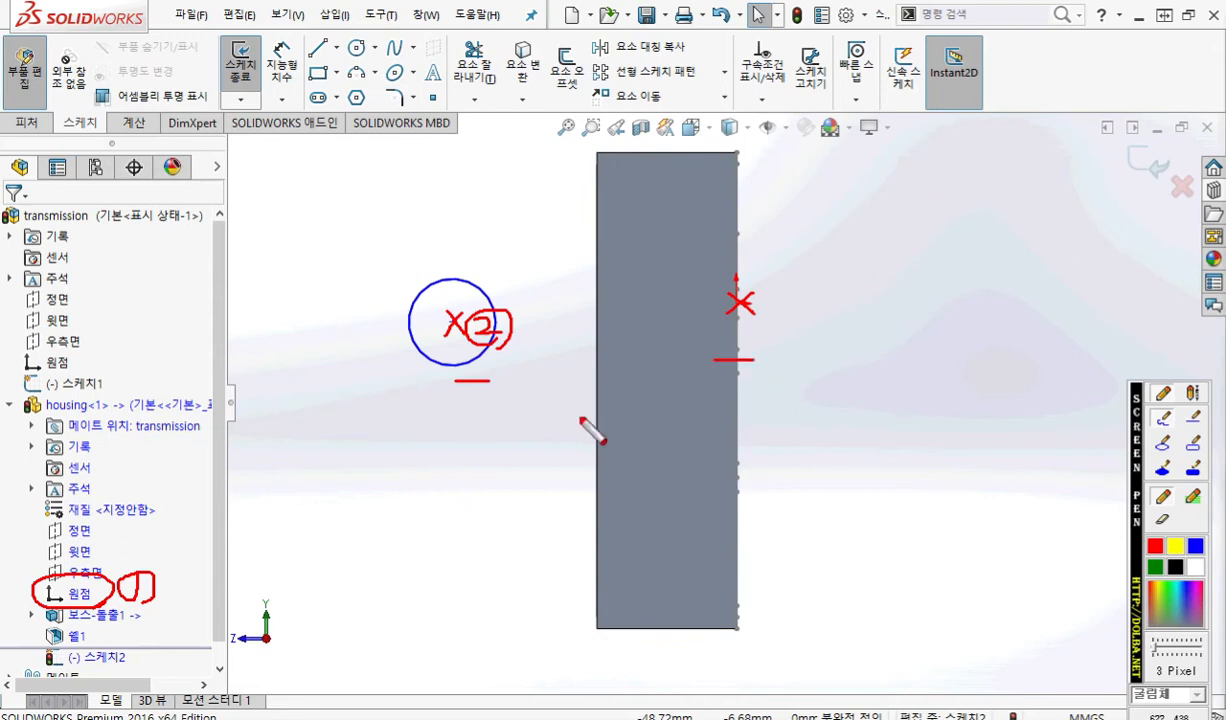
key(Escape)
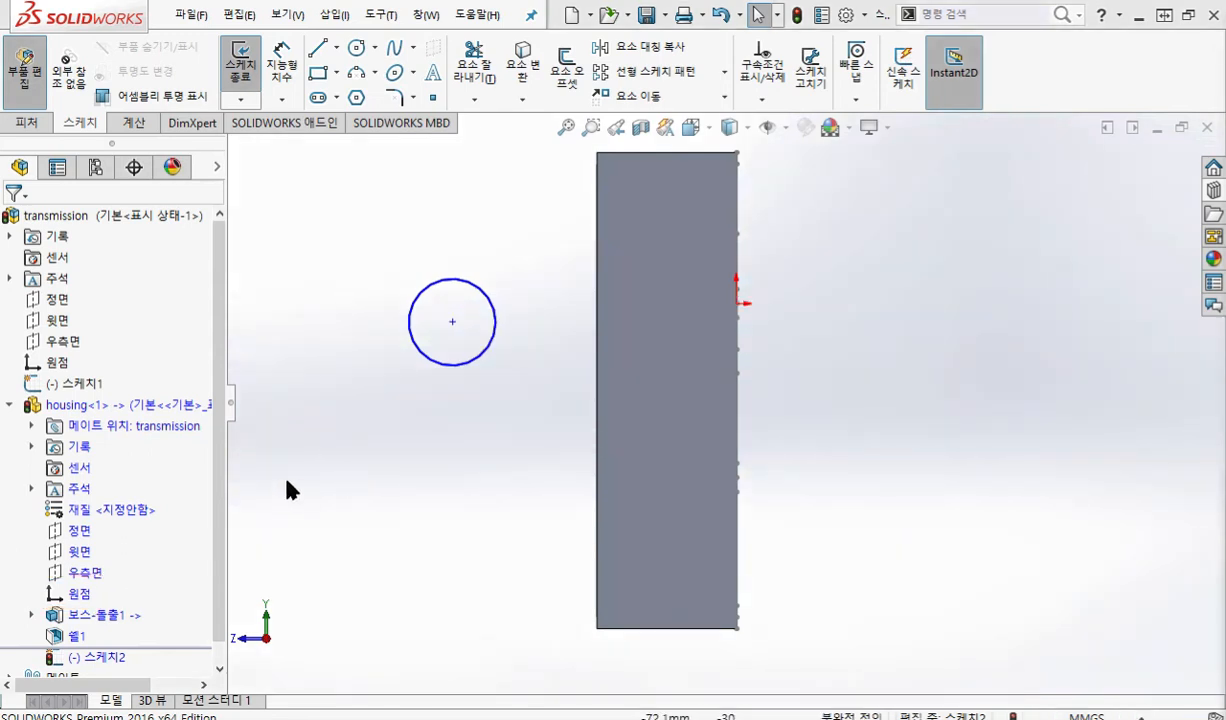
Add a horizontal relation between the housing's origin and the circle's centre.
click(78, 595)
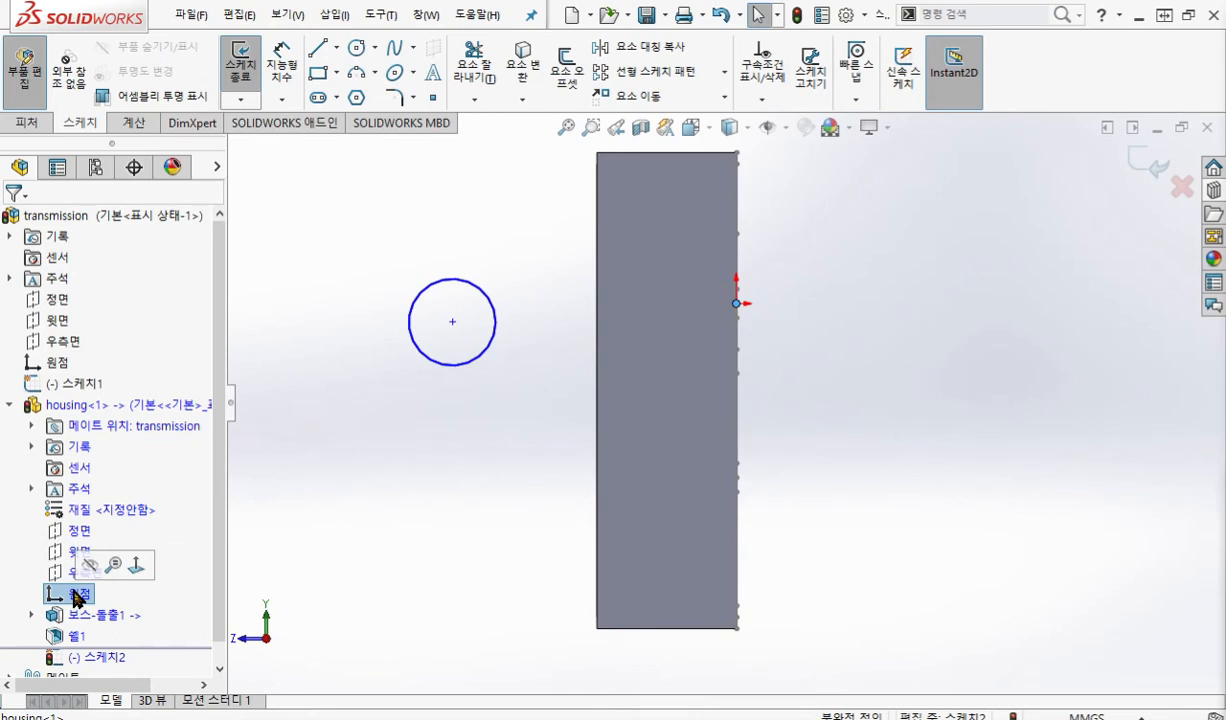
ctrl+click(453, 325)
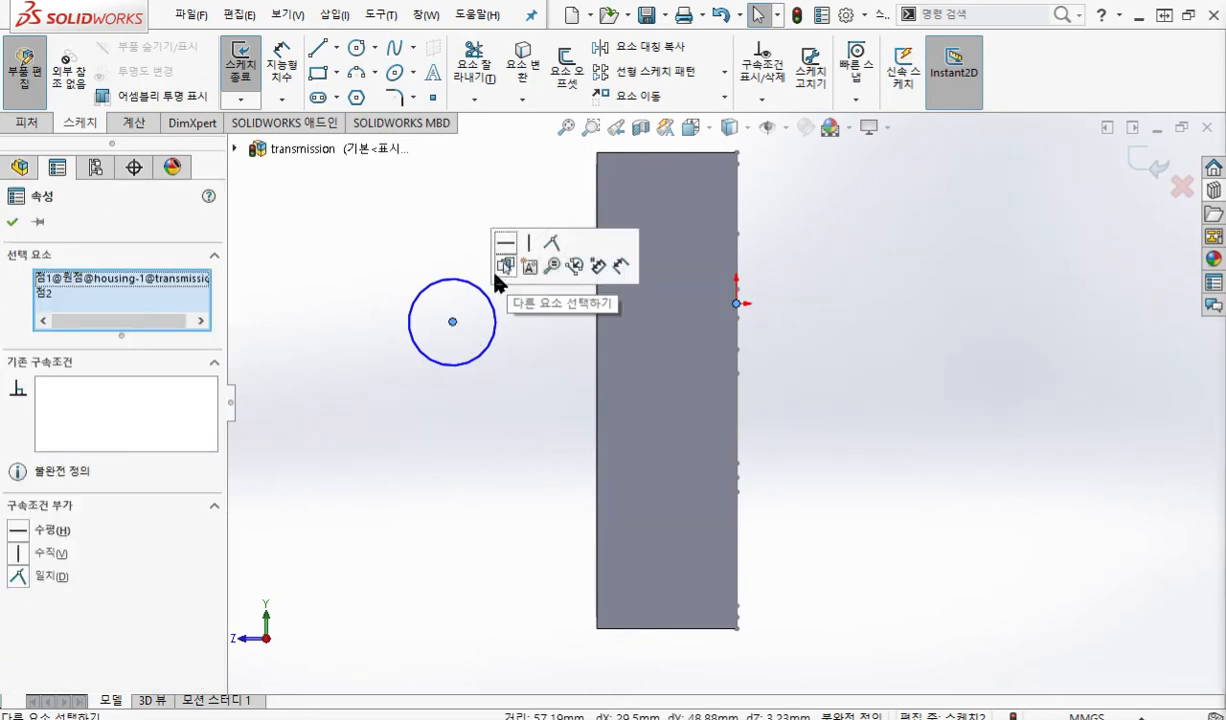
click(507, 245)
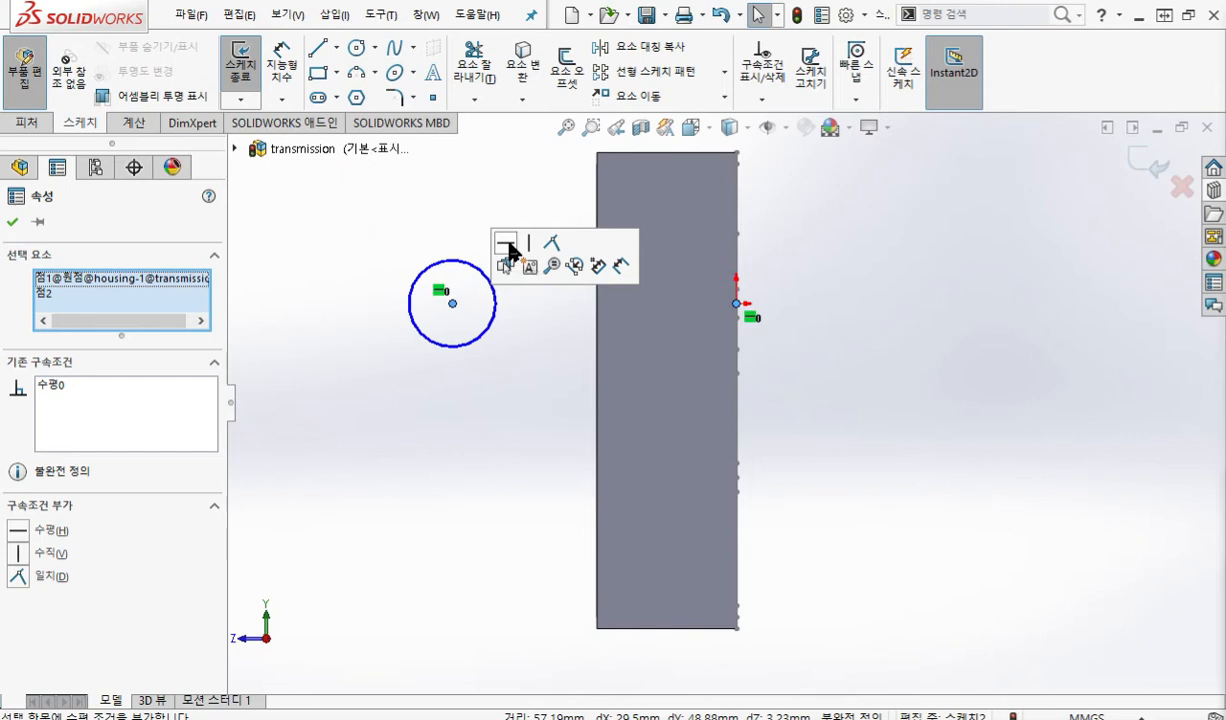
click(507, 378)
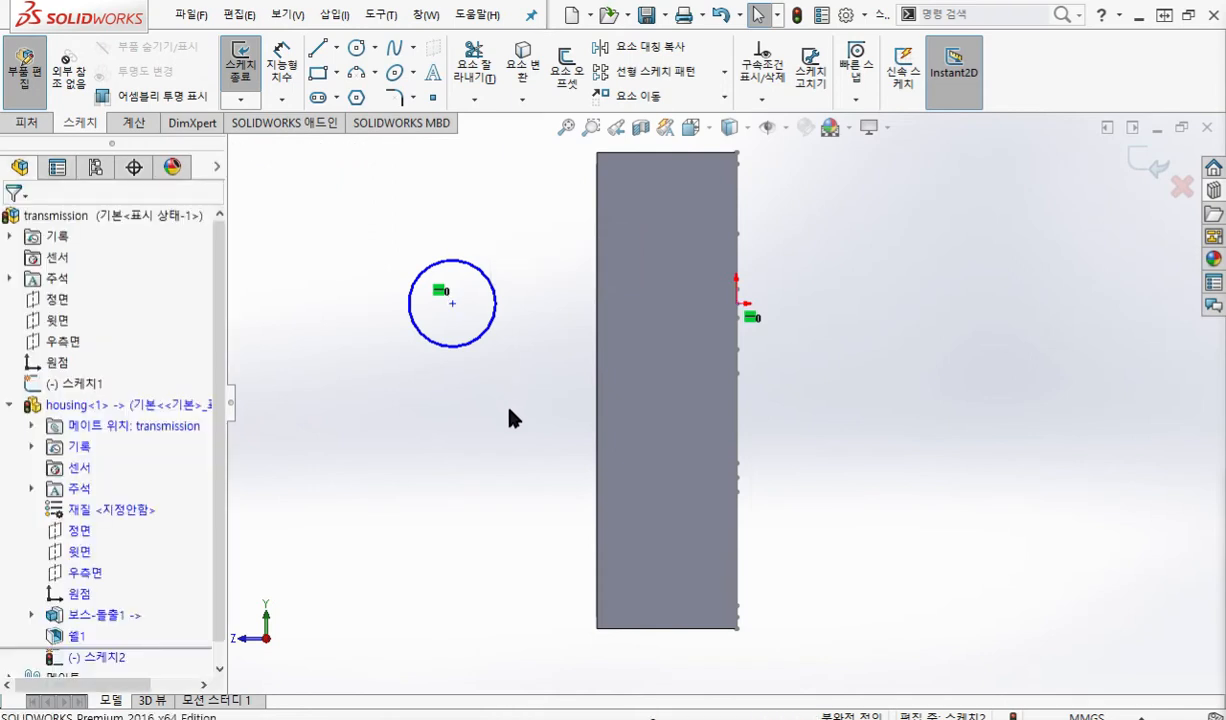
Mark the housing origin as "1" and the horizontal distance between circle and origin with a dimension arrow, clearing the markup and leaving Smart Dimension.
right_click(460, 452)
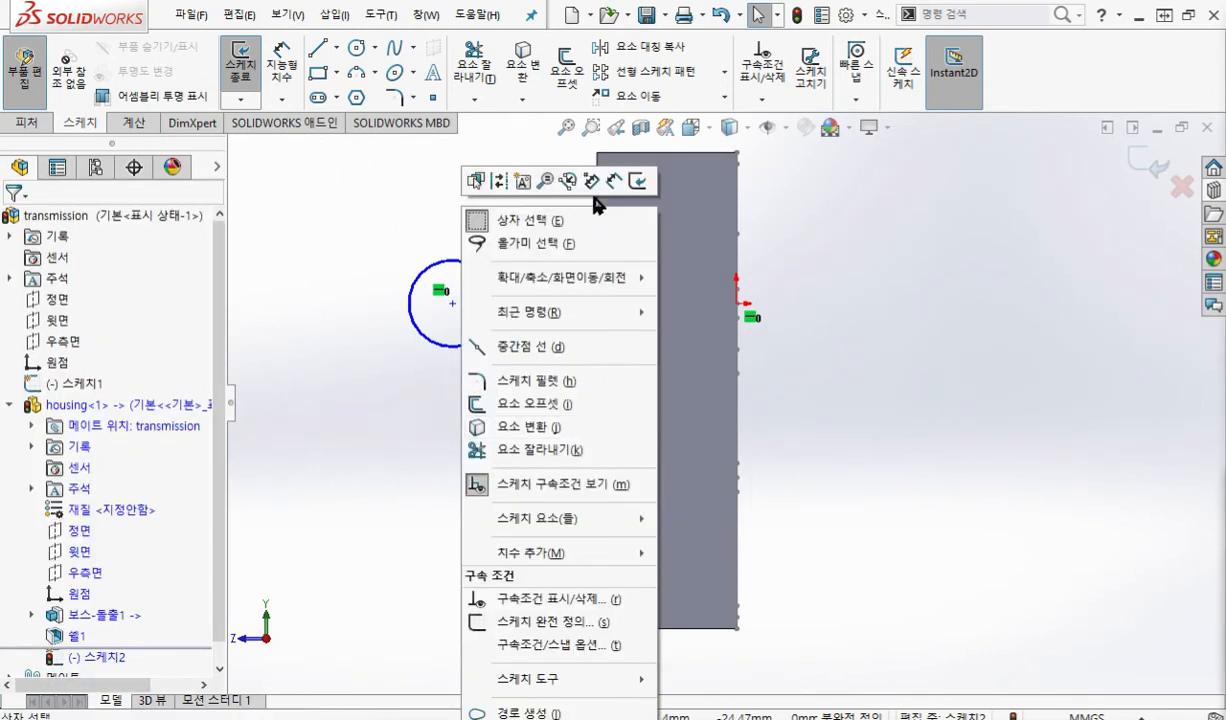
click(614, 181)
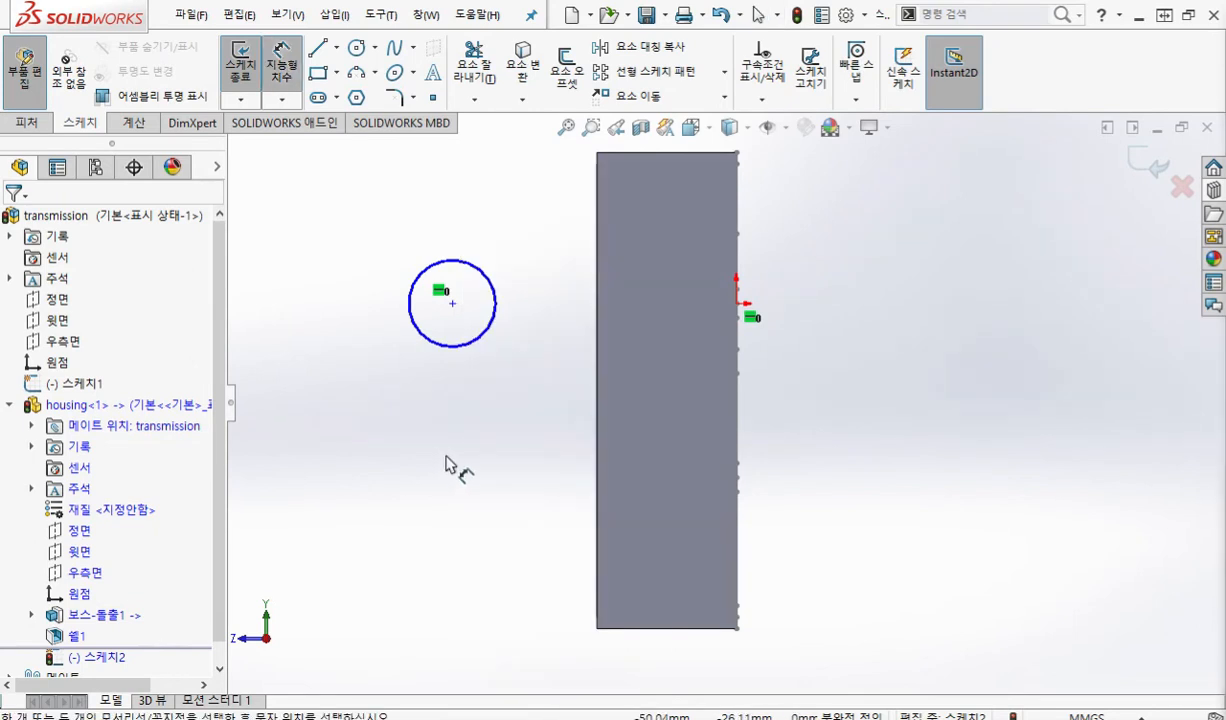
key(ctrl+shift+p)
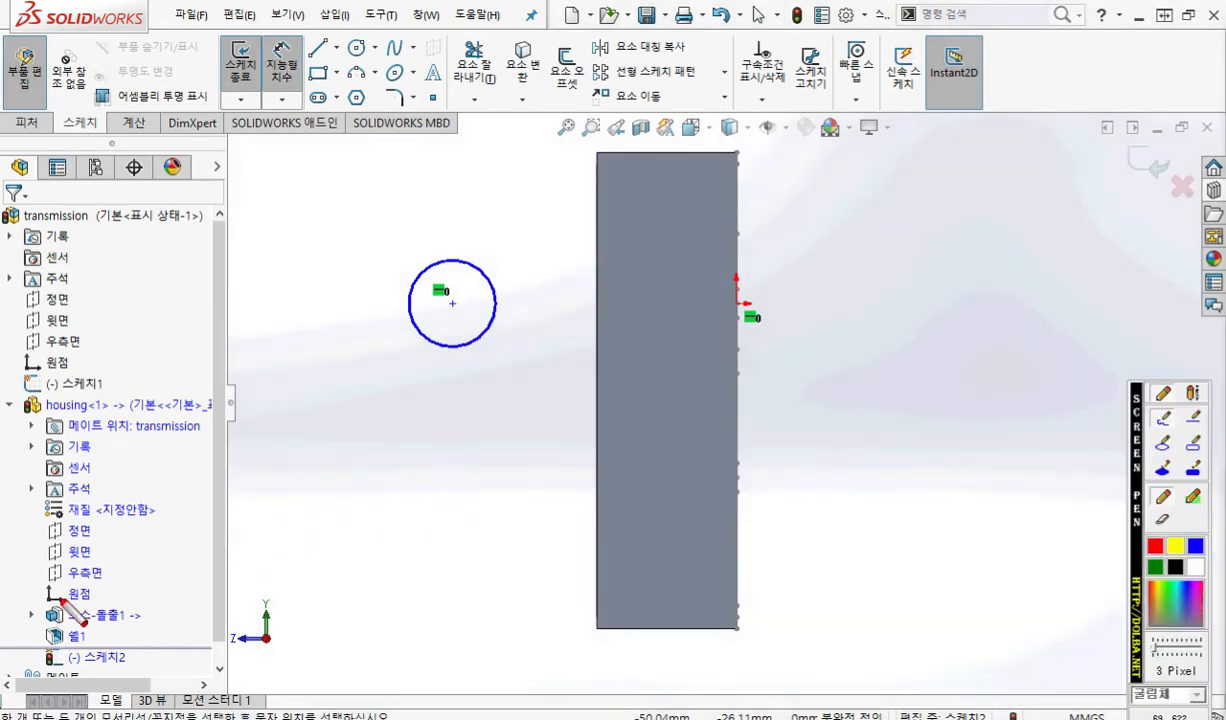
drag(92, 600, 100, 585)
mouse_move(158, 556)
mouse_down()
mouse_move(140, 600)
mouse_move(152, 552)
mouse_move(157, 598)
mouse_up()
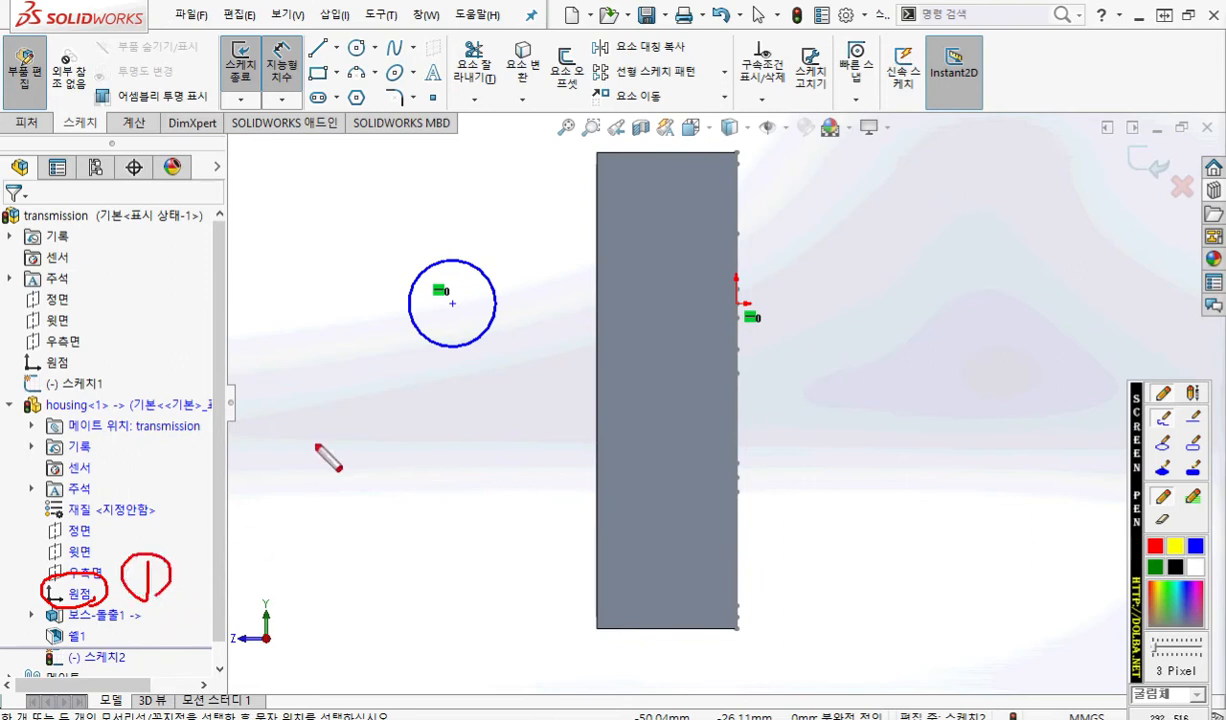
mouse_move(457, 258)
mouse_down()
mouse_move(459, 186)
mouse_move(459, 216)
mouse_move(735, 202)
mouse_move(731, 265)
mouse_up()
drag(714, 181, 720, 212)
mouse_move(496, 190)
mouse_down()
mouse_move(472, 228)
mouse_move(497, 233)
mouse_up()
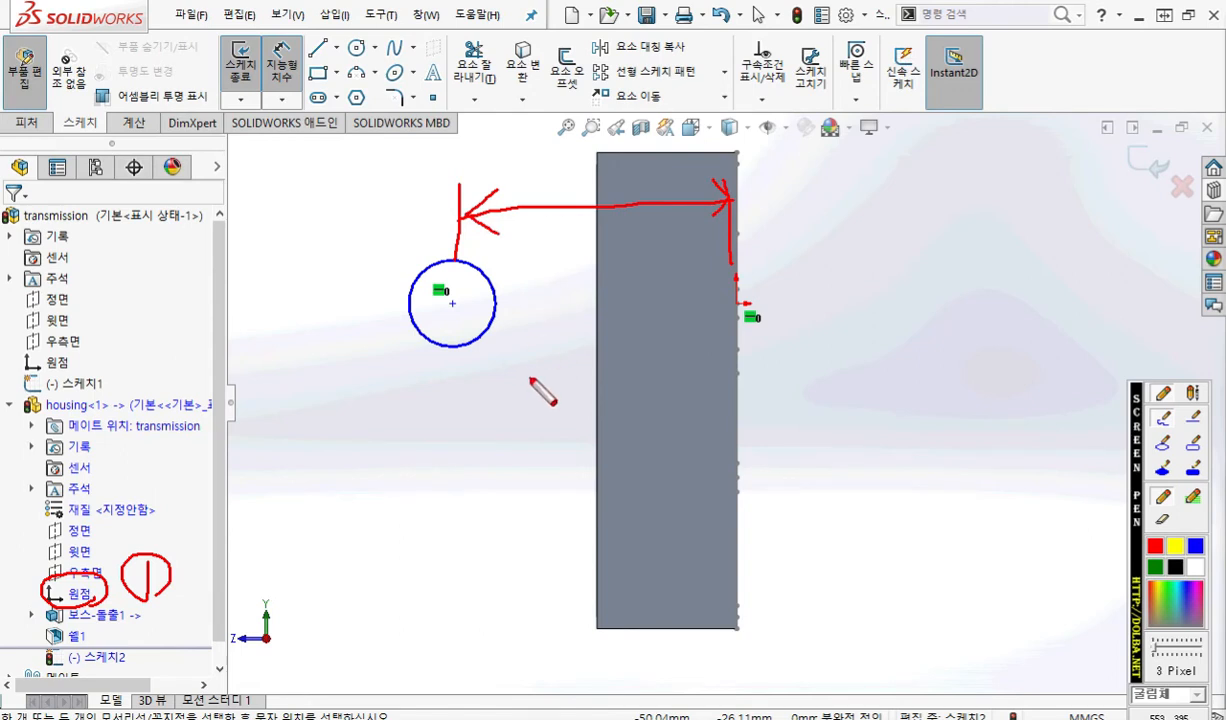
key(Escape)
key(Escape)
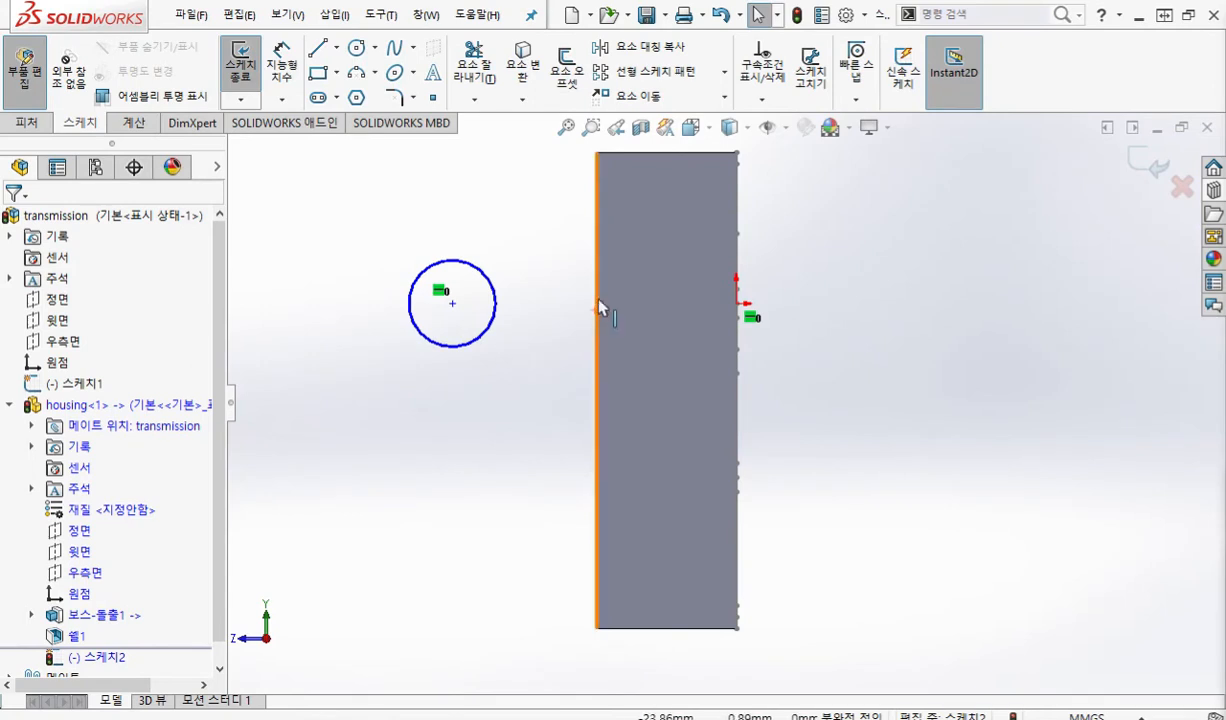
Mark the housing's open edge and the circle's centre, annotate them with "일치", and clear the markup.
key(ctrl+shift+p)
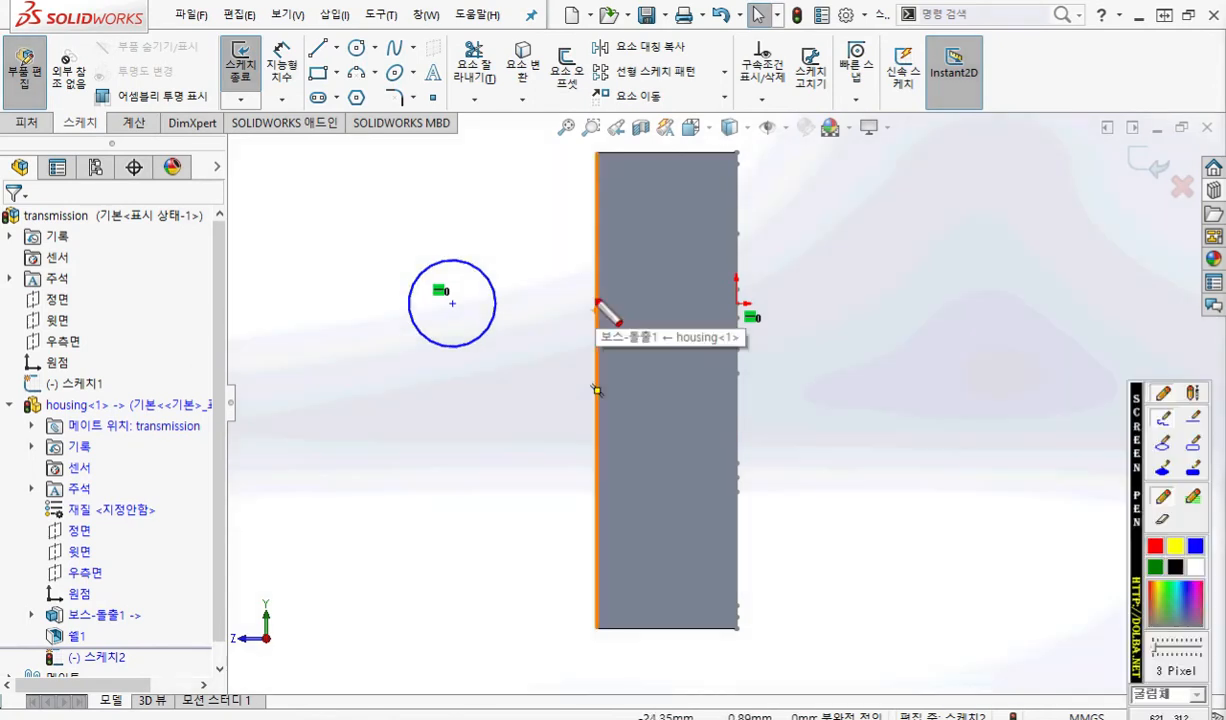
mouse_move(591, 205)
mouse_down()
mouse_move(591, 190)
mouse_move(594, 388)
mouse_up()
drag(461, 291, 462, 317)
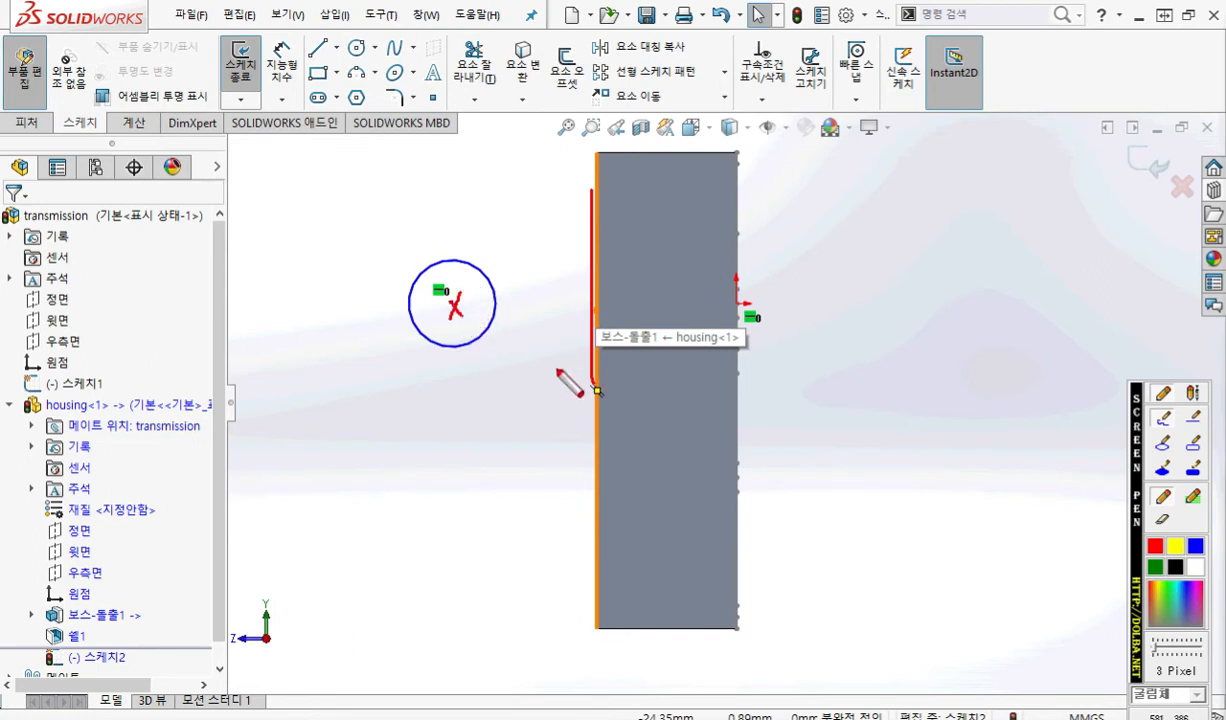
mouse_move(445, 386)
mouse_down()
mouse_move(436, 402)
mouse_move(461, 400)
mouse_move(479, 420)
mouse_move(483, 385)
mouse_up()
drag(473, 391, 492, 390)
mouse_move(483, 392)
mouse_down()
mouse_move(472, 410)
mouse_move(504, 416)
mouse_up()
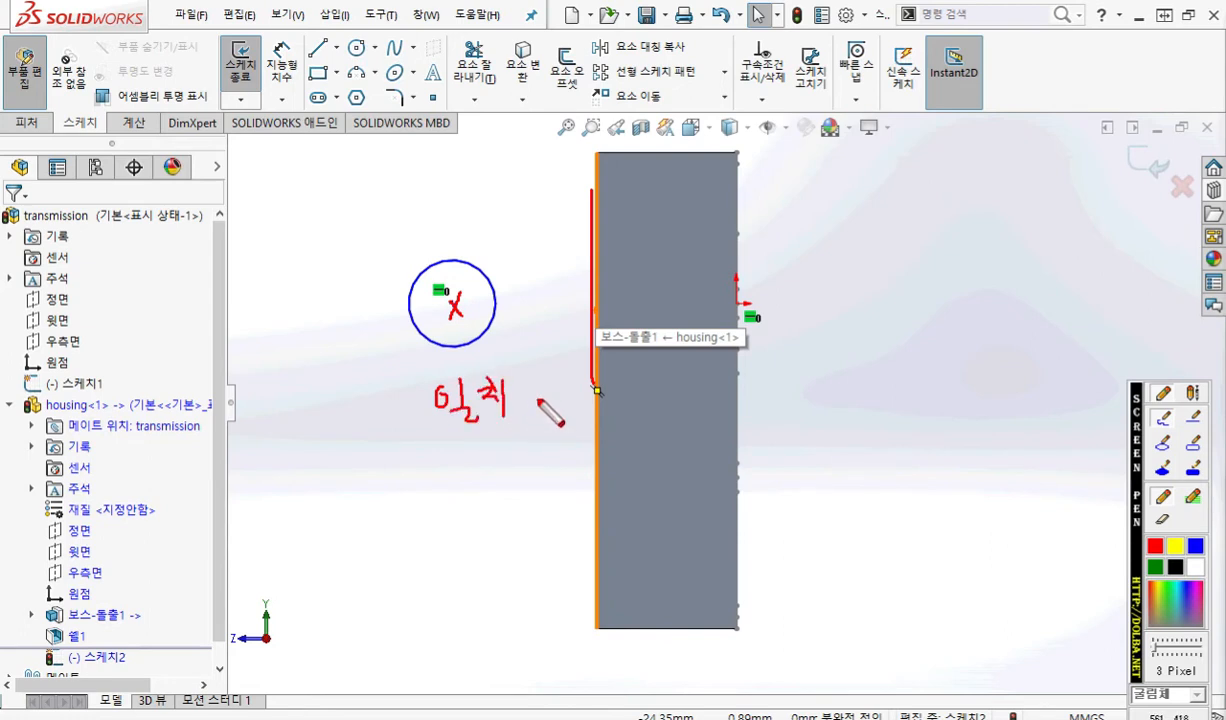
key(Escape)
Make the circle's centre coincident with the housing's open edge.
click(452, 303)
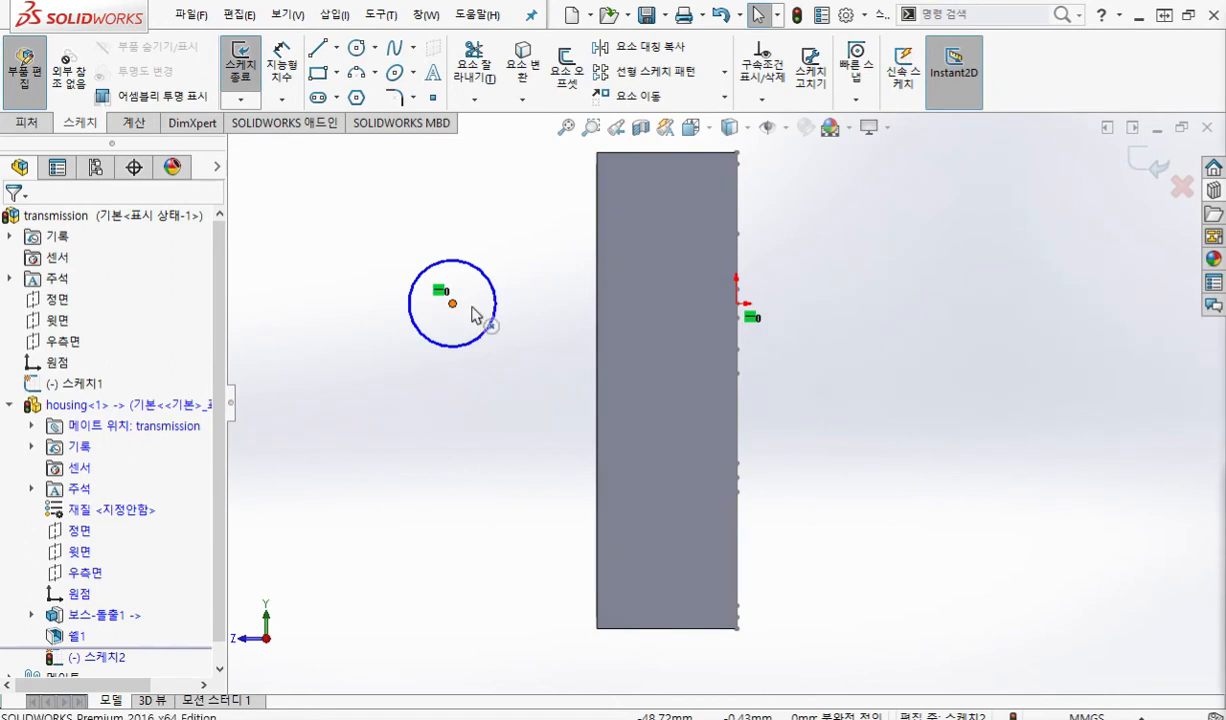
ctrl+click(598, 306)
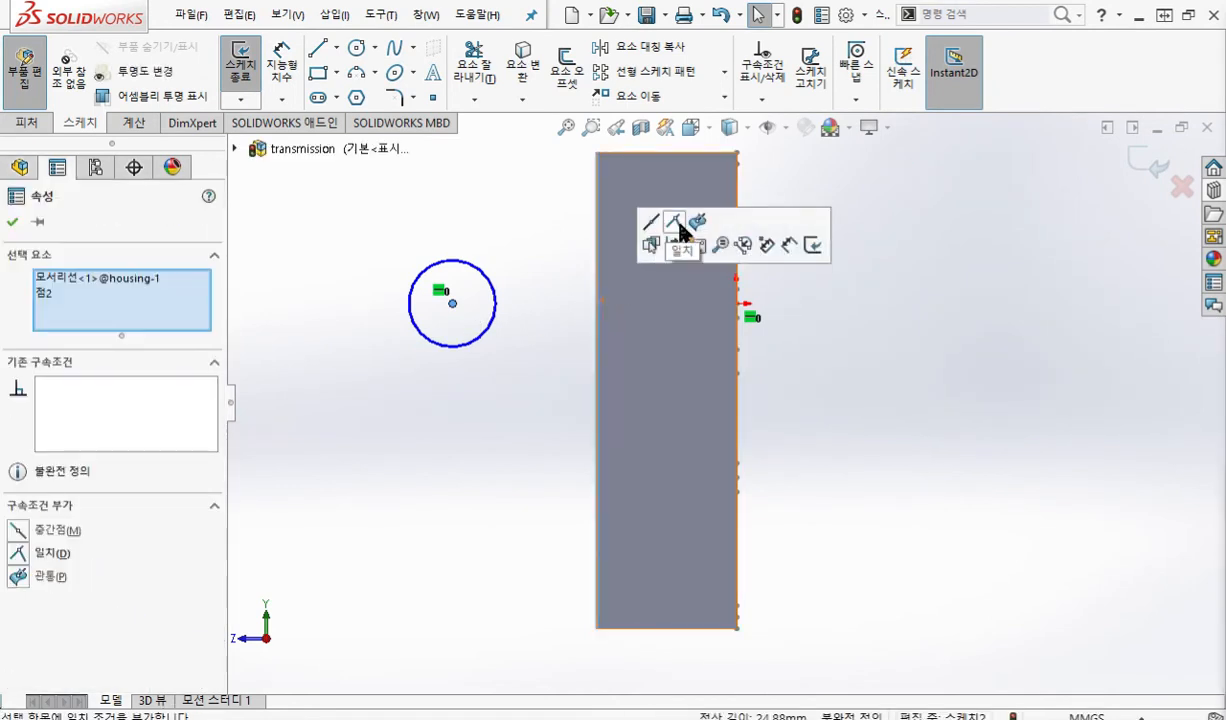
click(679, 228)
click(449, 350)
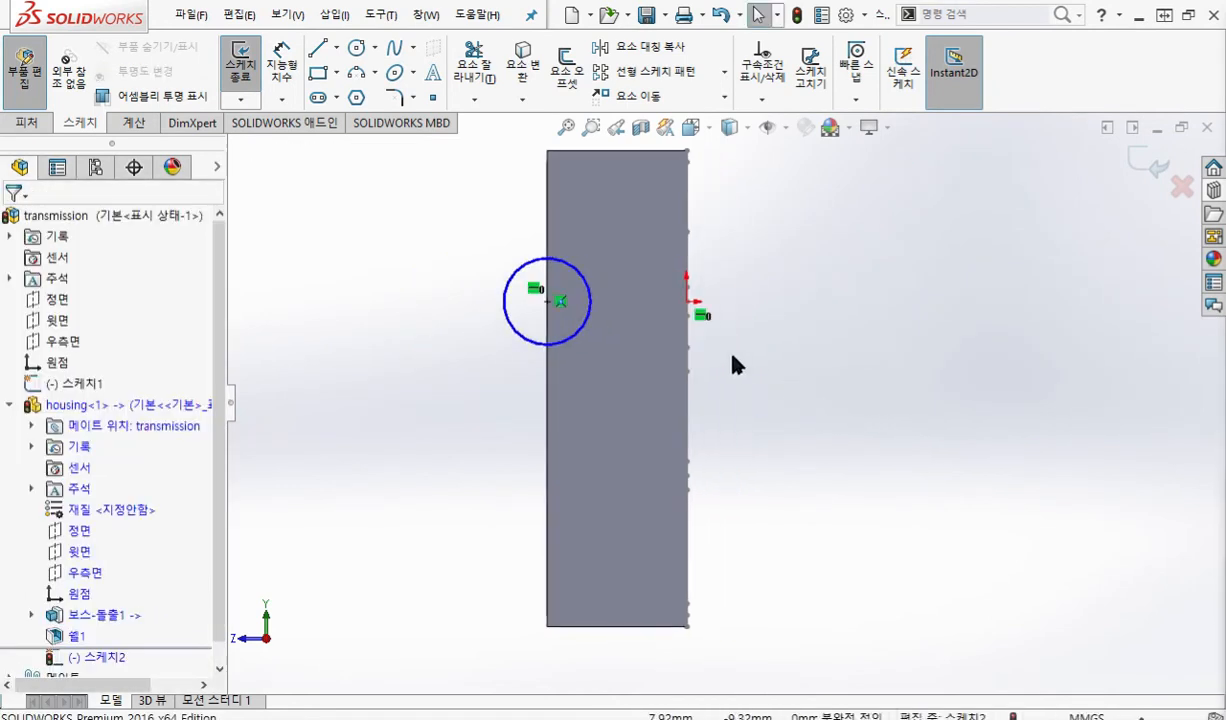
Dimension the circle on the housing's open edge with a diameter of 5 mm.
scroll(720, 390, down, 2)
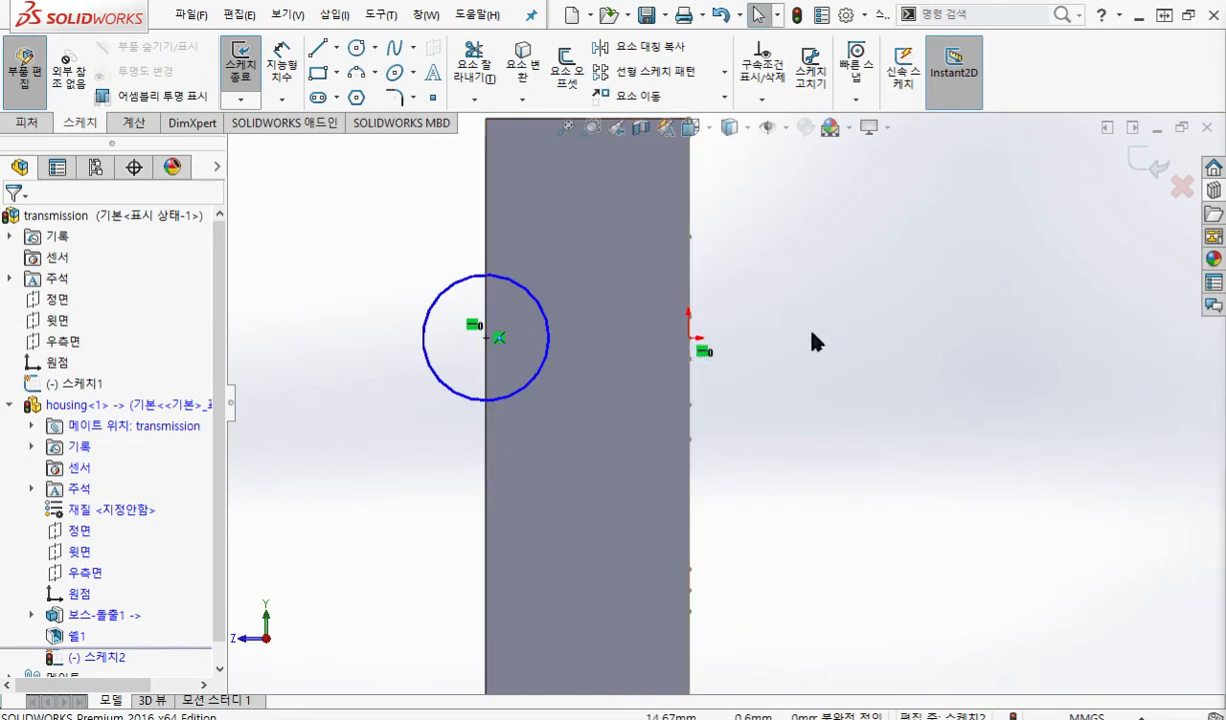
right_click(955, 304)
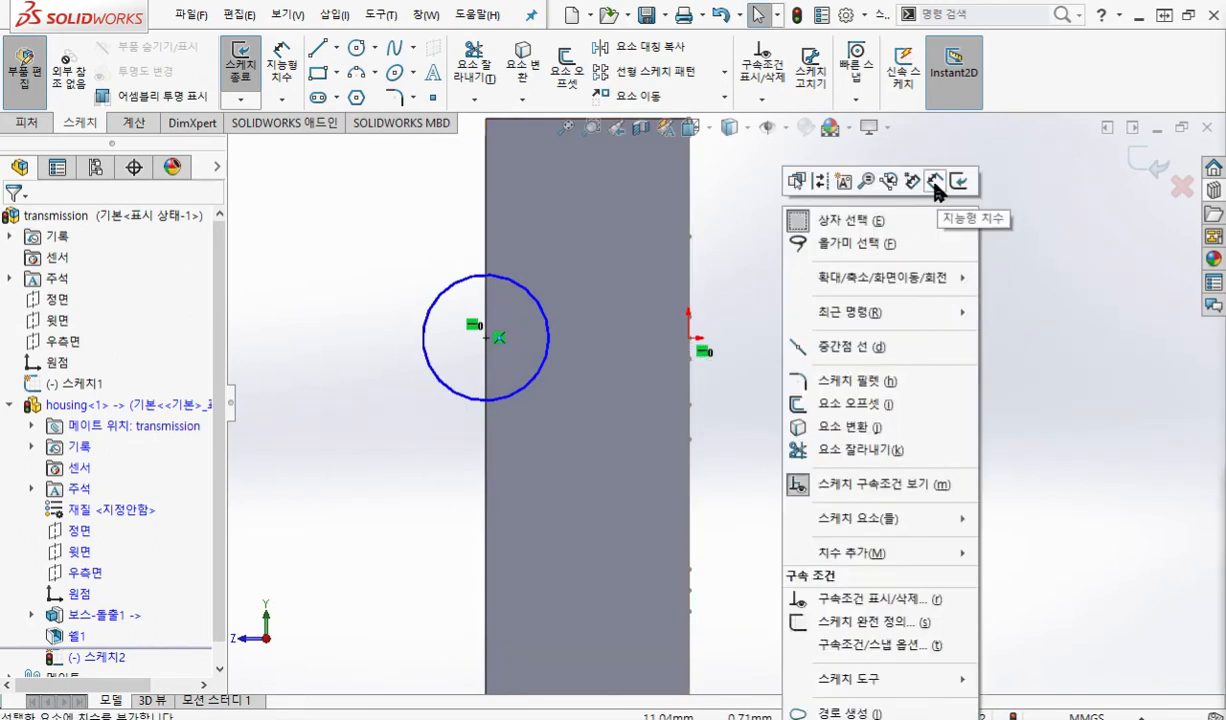
click(935, 181)
click(528, 292)
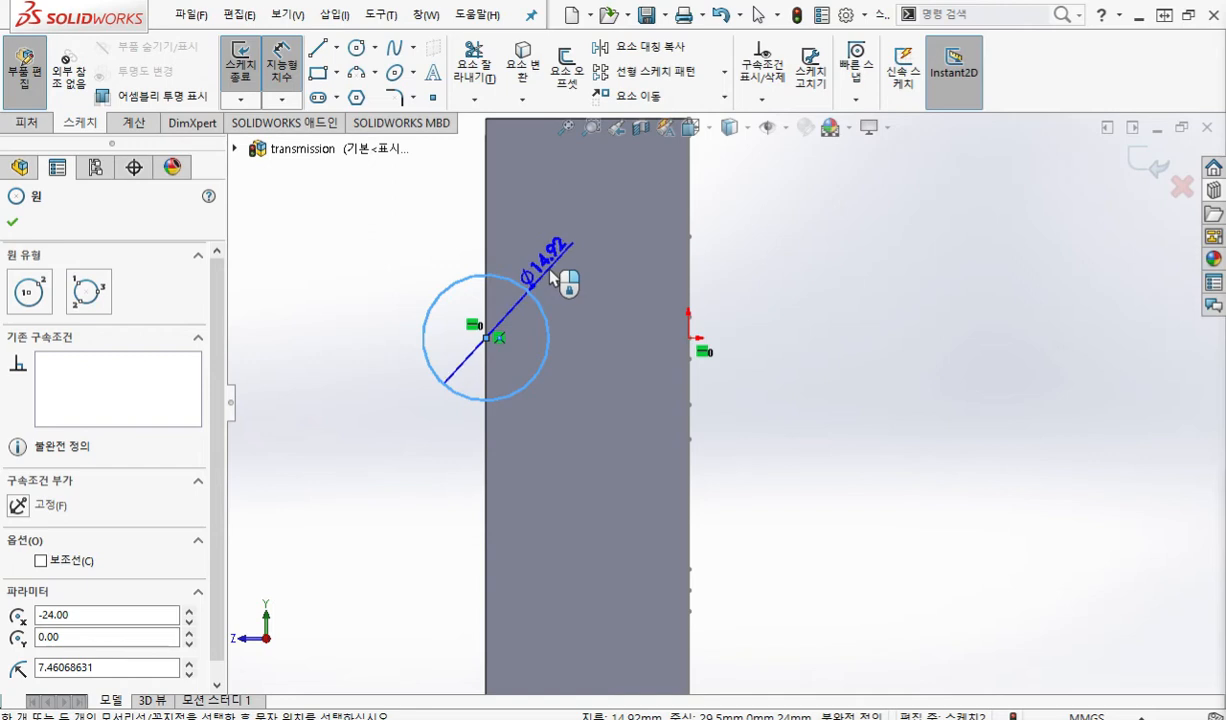
click(560, 285)
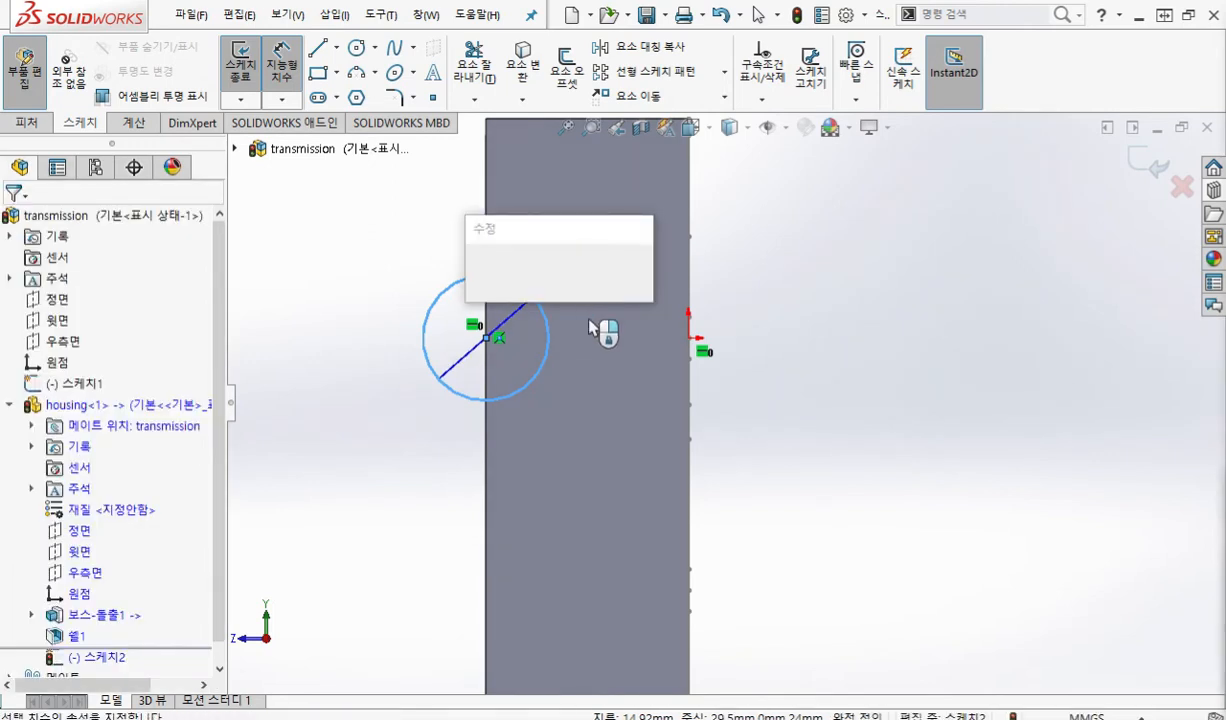
text(5)
key(Return)
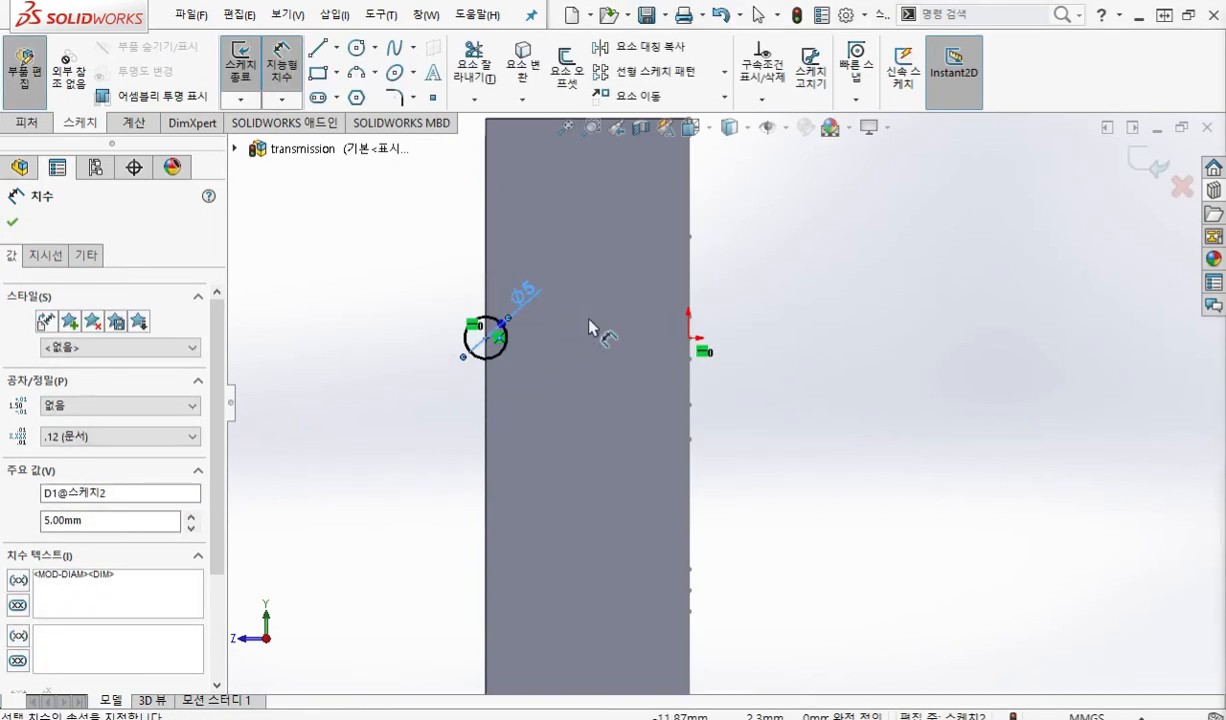
Change the display style to Hidden Lines Visible so the housing's inner wall shows dashed, and leave Smart Dimension.
mouse_move(730, 127)
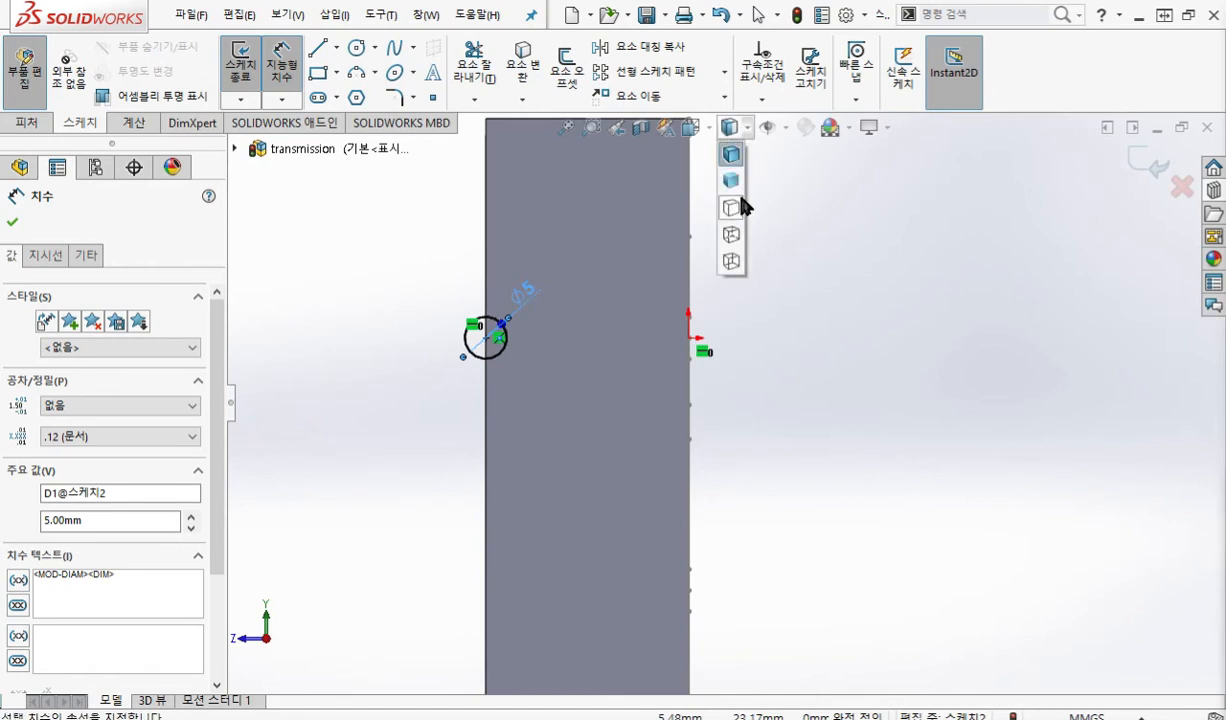
click(740, 206)
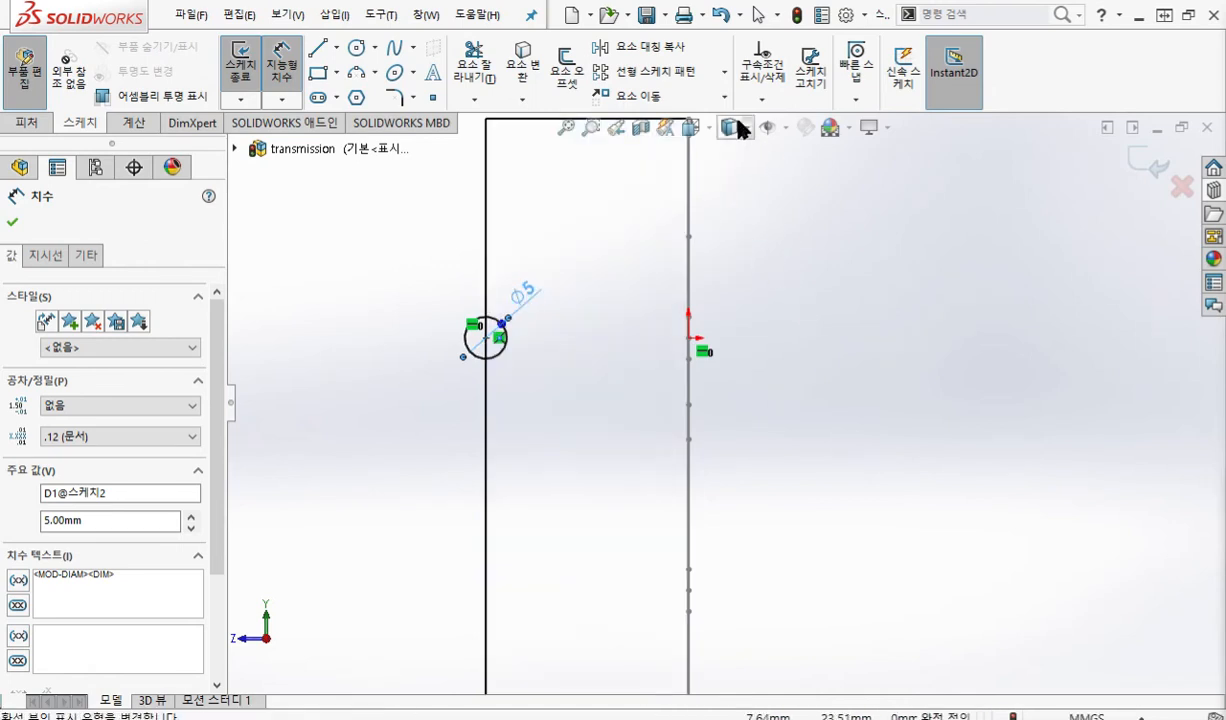
mouse_move(740, 128)
click(737, 240)
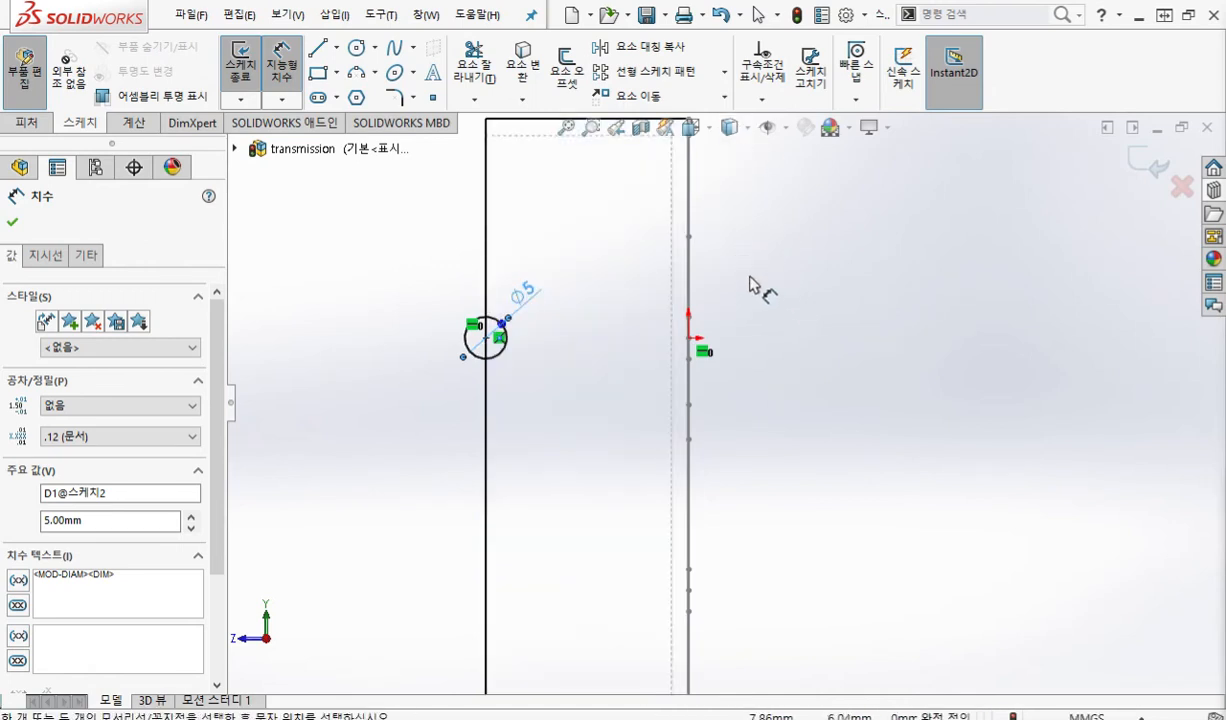
key(Escape)
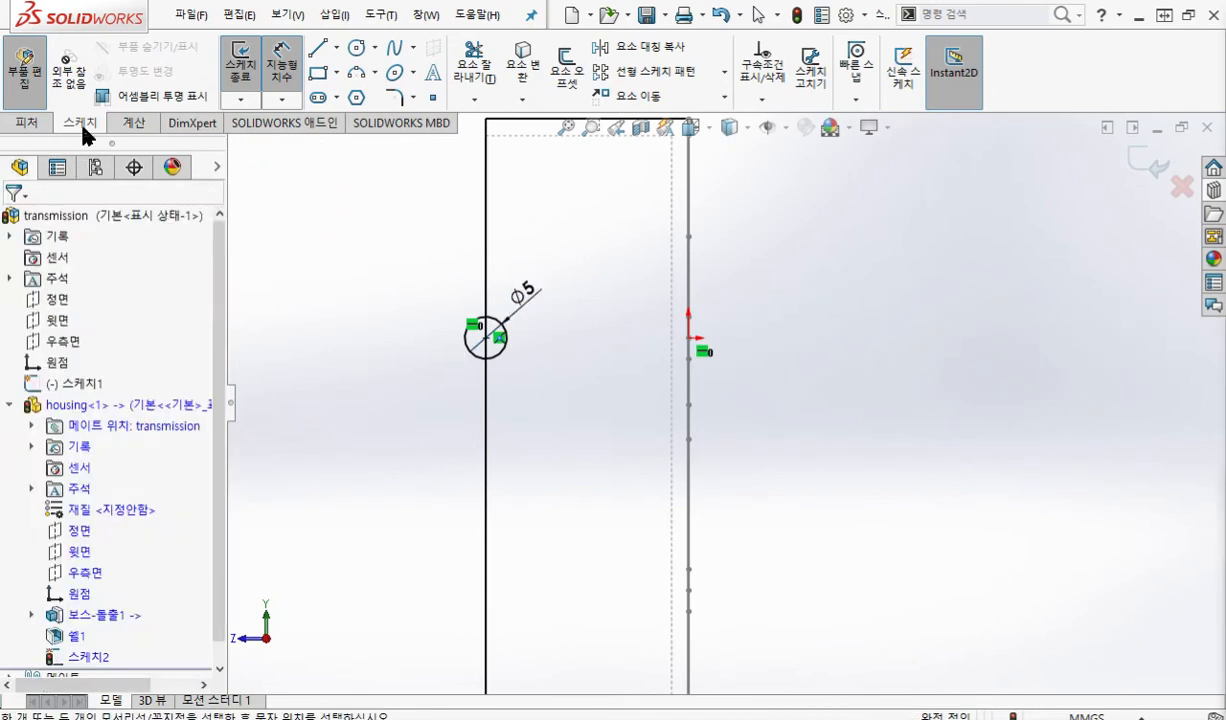
Measure the distance between the housing's open edge and its dashed inner wall line.
click(128, 122)
click(284, 65)
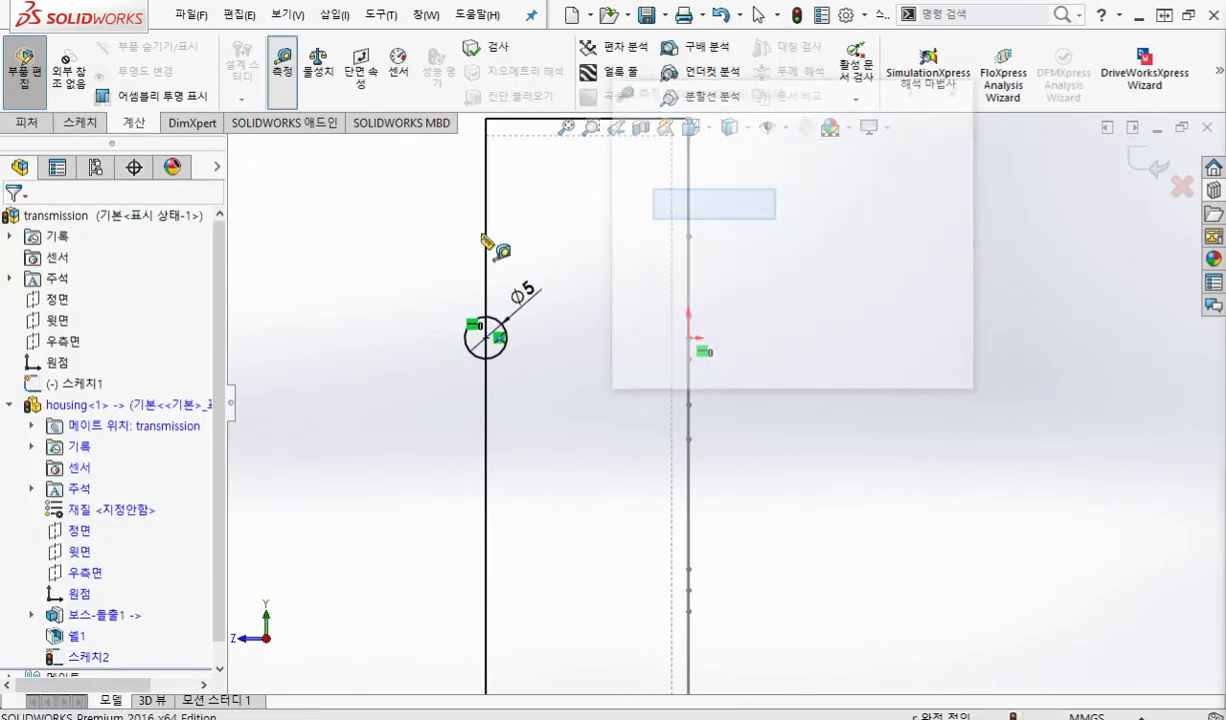
click(487, 241)
drag(680, 90, 851, 322)
click(688, 268)
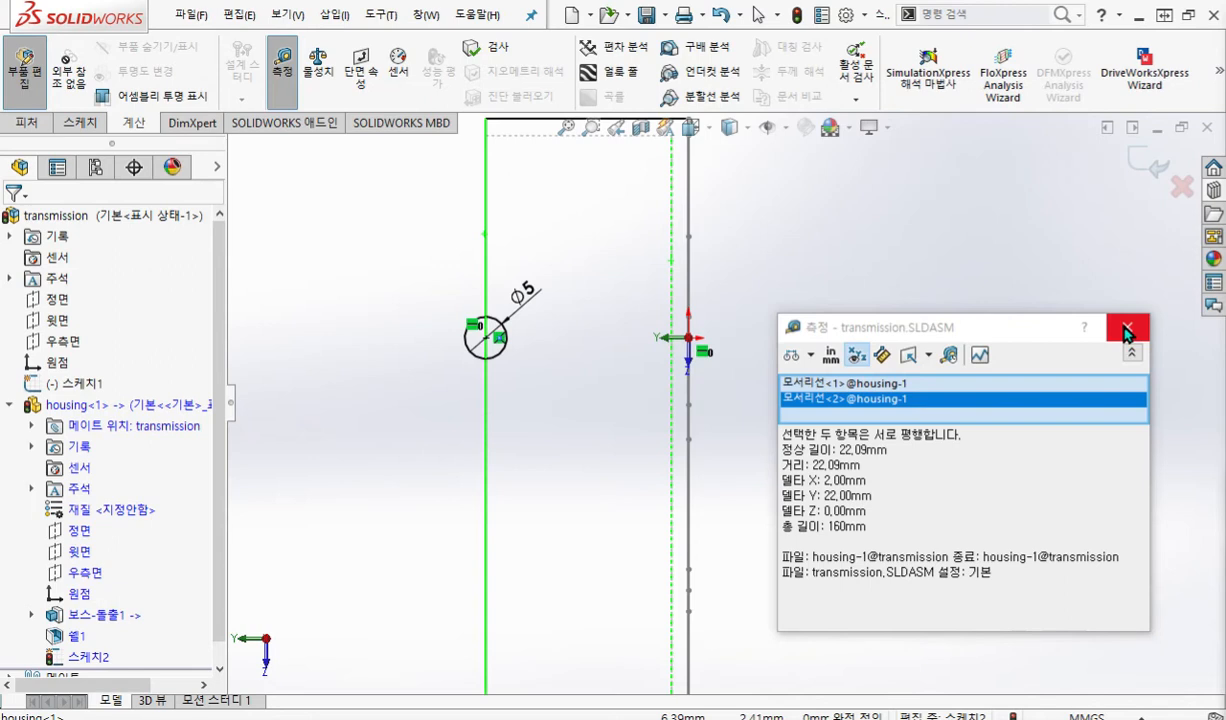
Mark the inner wall, the distance to the open edge, the Delta Y reading and a large circle, then clear the markup and close Measure.
key(F2)
drag(668, 201, 670, 390)
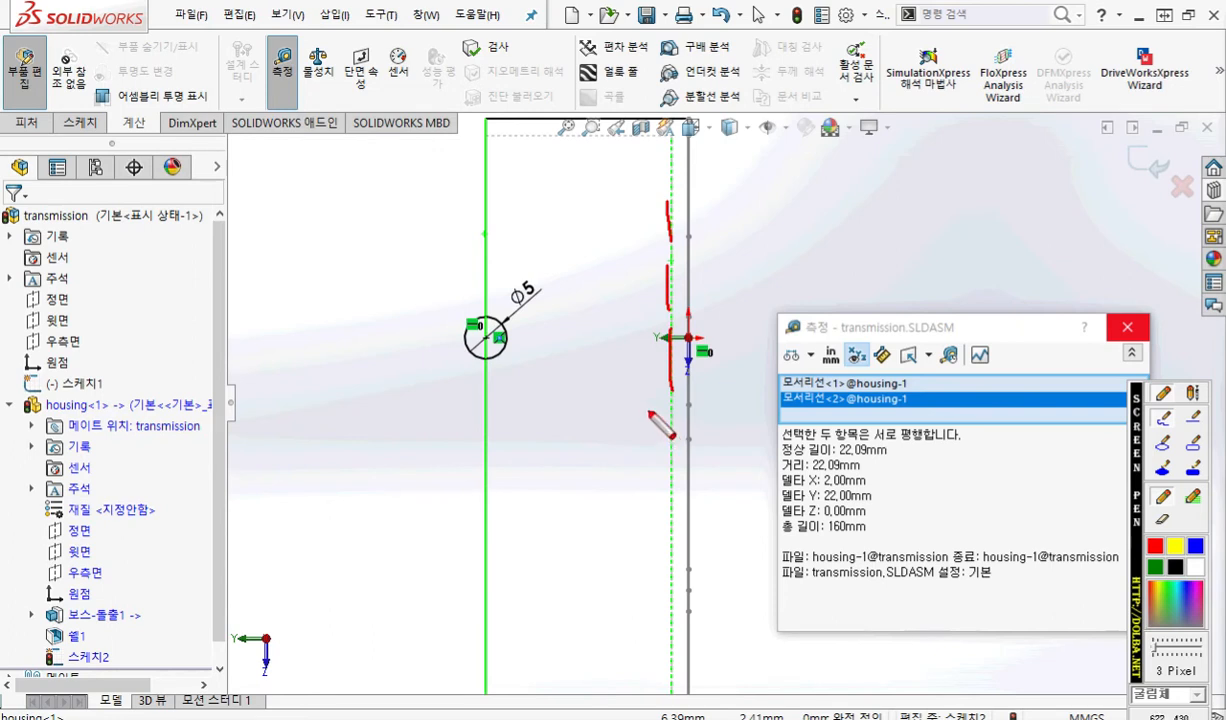
mouse_move(666, 353)
mouse_down()
mouse_move(478, 358)
mouse_move(513, 374)
mouse_up()
drag(770, 503, 897, 514)
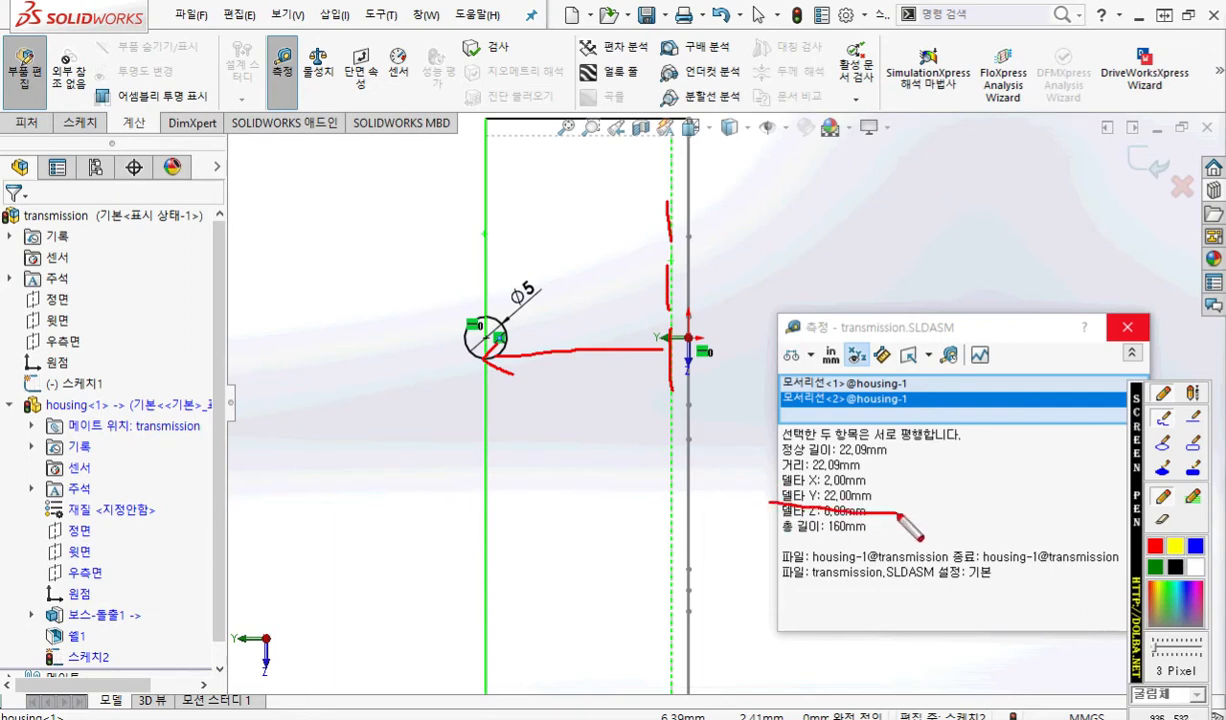
mouse_move(371, 191)
mouse_down()
mouse_move(487, 171)
mouse_move(636, 298)
mouse_move(610, 472)
mouse_move(312, 485)
mouse_move(345, 184)
mouse_move(380, 184)
mouse_up()
mouse_move(494, 354)
mouse_down()
mouse_move(488, 338)
mouse_move(509, 333)
mouse_up()
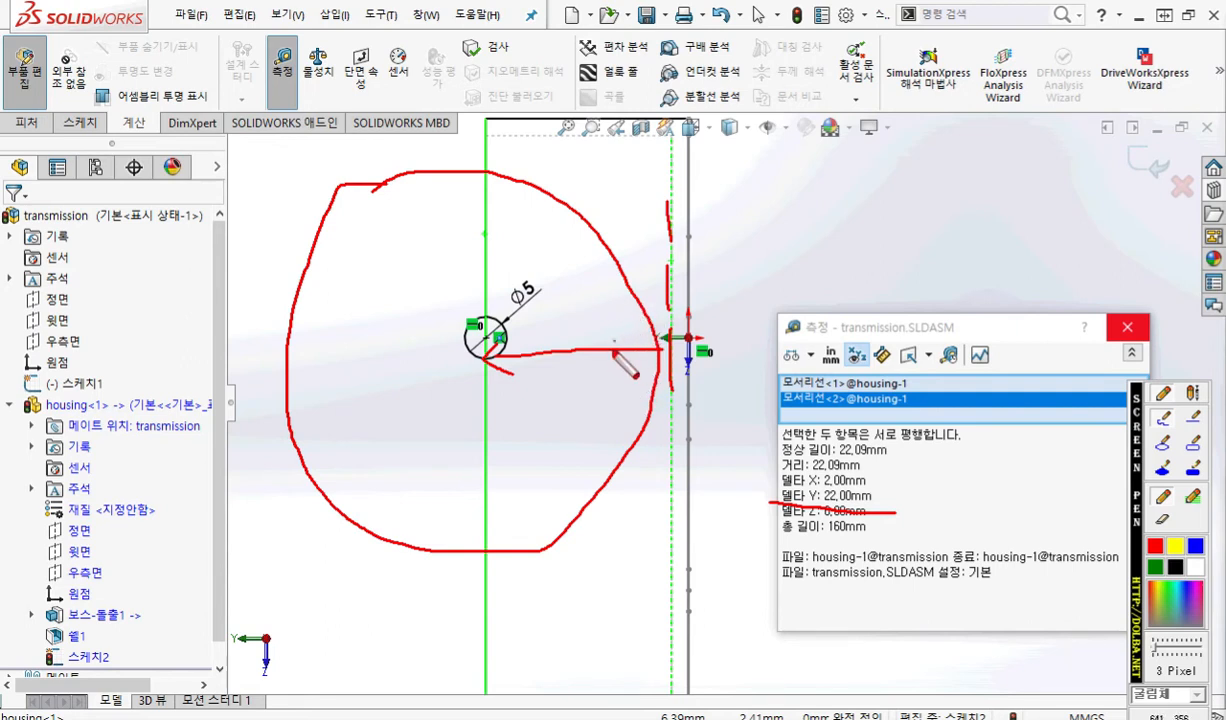
key(Escape)
key(Escape)
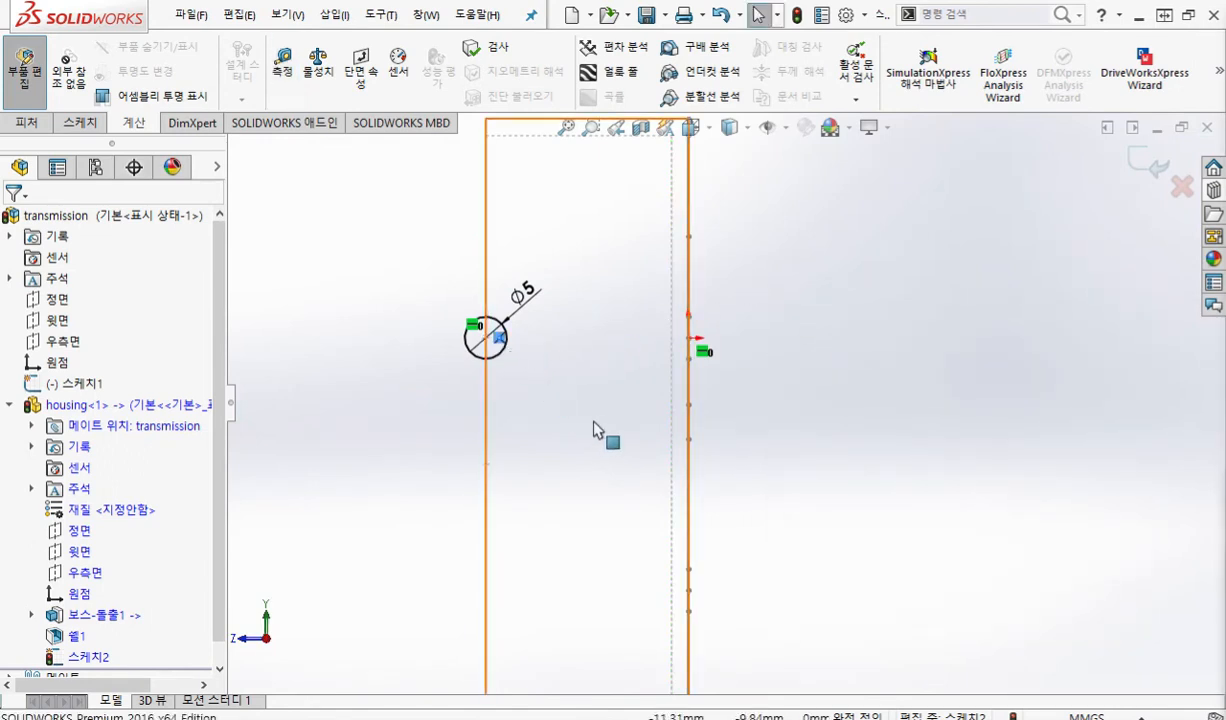
Remove the coincident relation from the 5 mm circle's centre and move the circle outside the housing's open edge.
click(486, 338)
drag(374, 352, 420, 357)
click(428, 446)
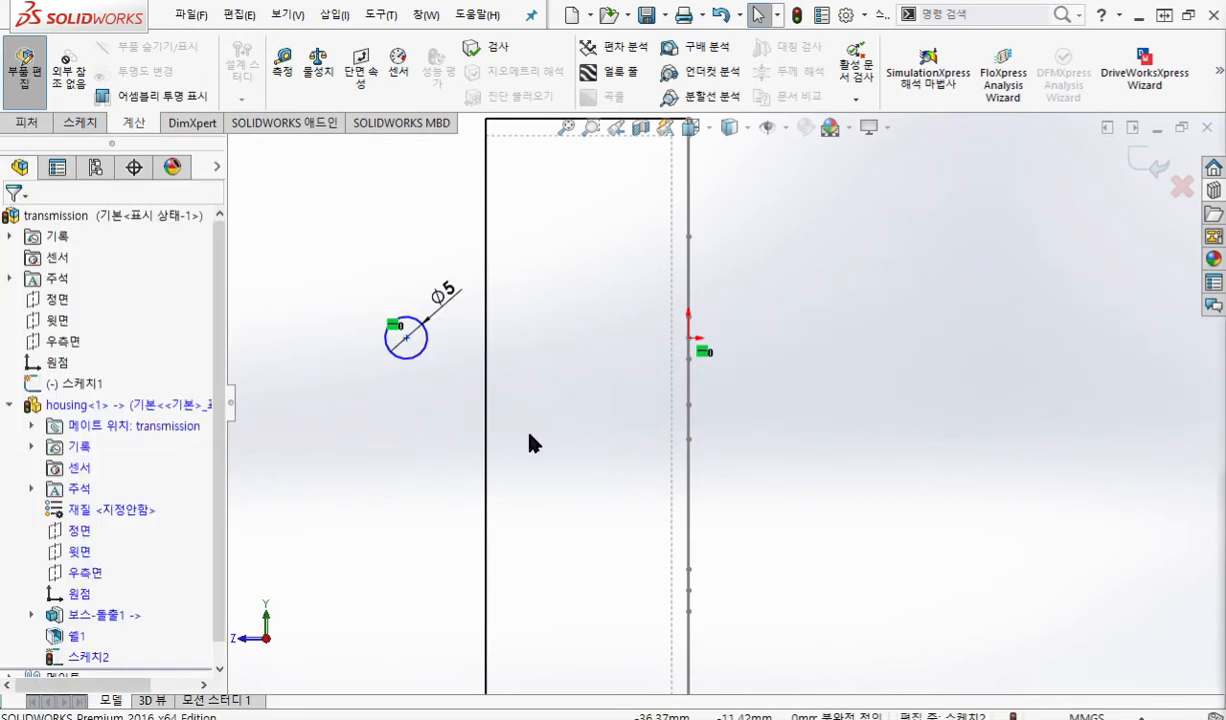
Sketch a larger circle with a radius of about 14.57 mm, concentric with the 5 mm circle.
right_click(450, 440)
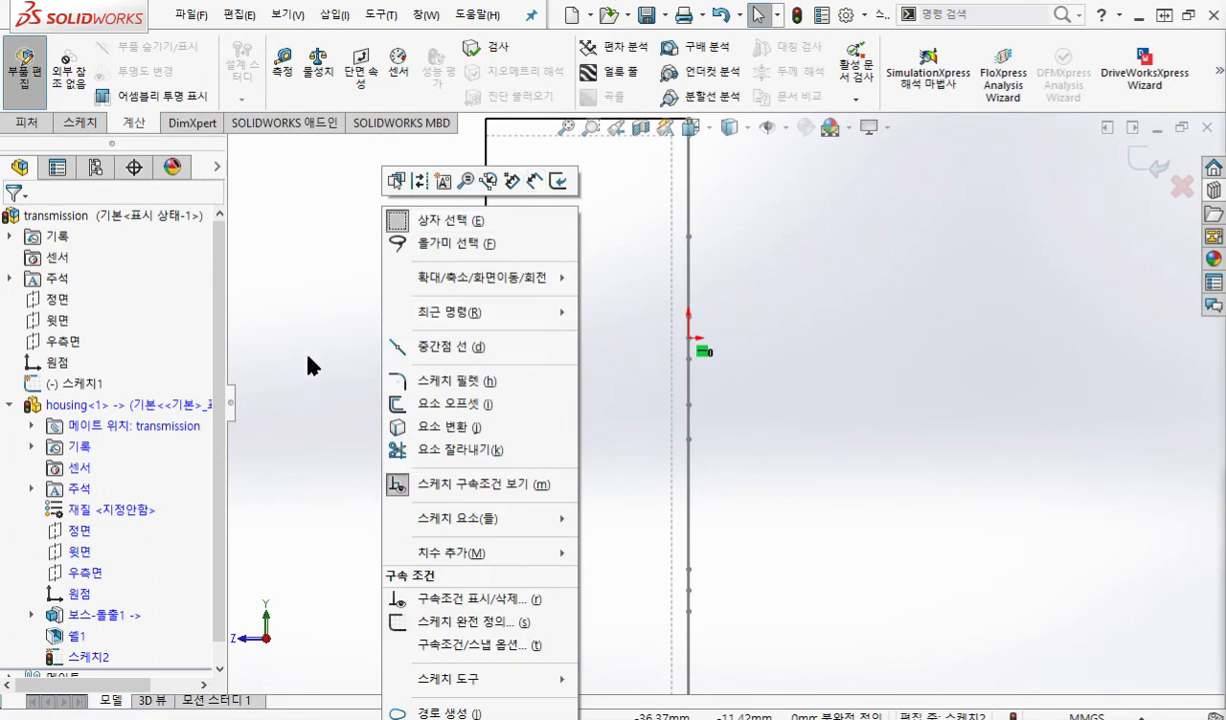
click(333, 427)
right_drag(334, 427, 627, 427)
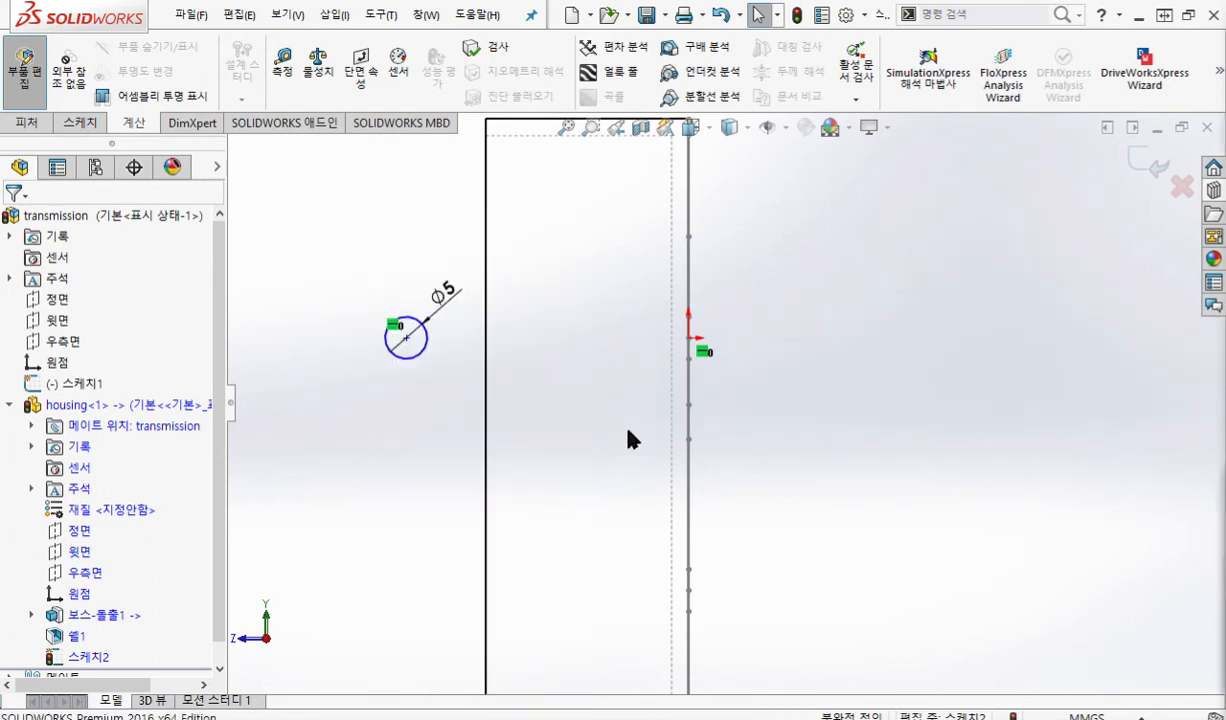
click(429, 341)
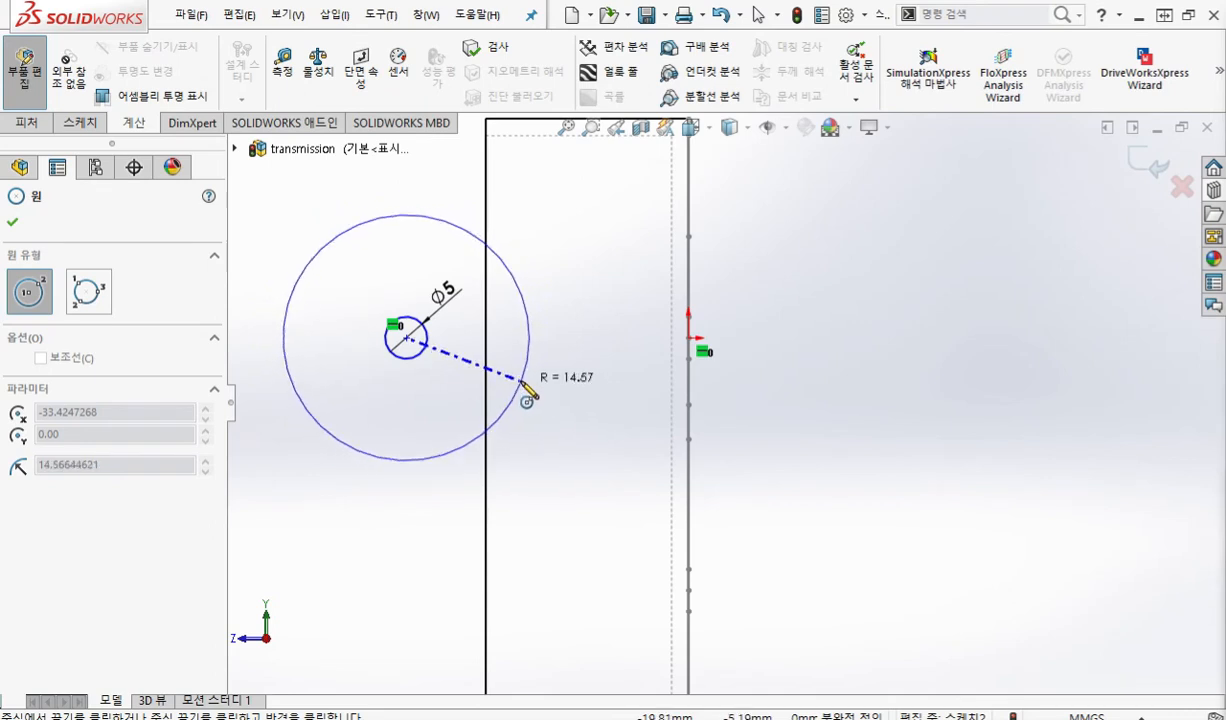
click(521, 382)
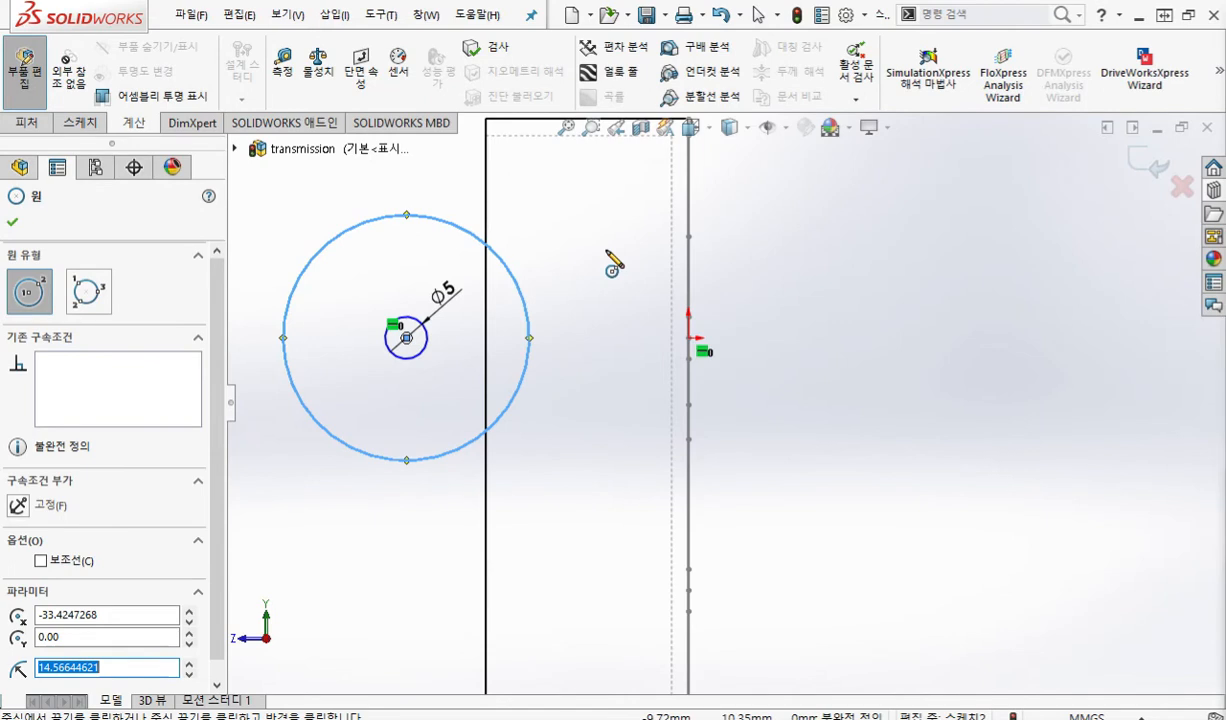
Mark an inner circle annotated "16" and a surrounding margin annotated "2" inside the larger circle, and clear the markup.
key(F12)
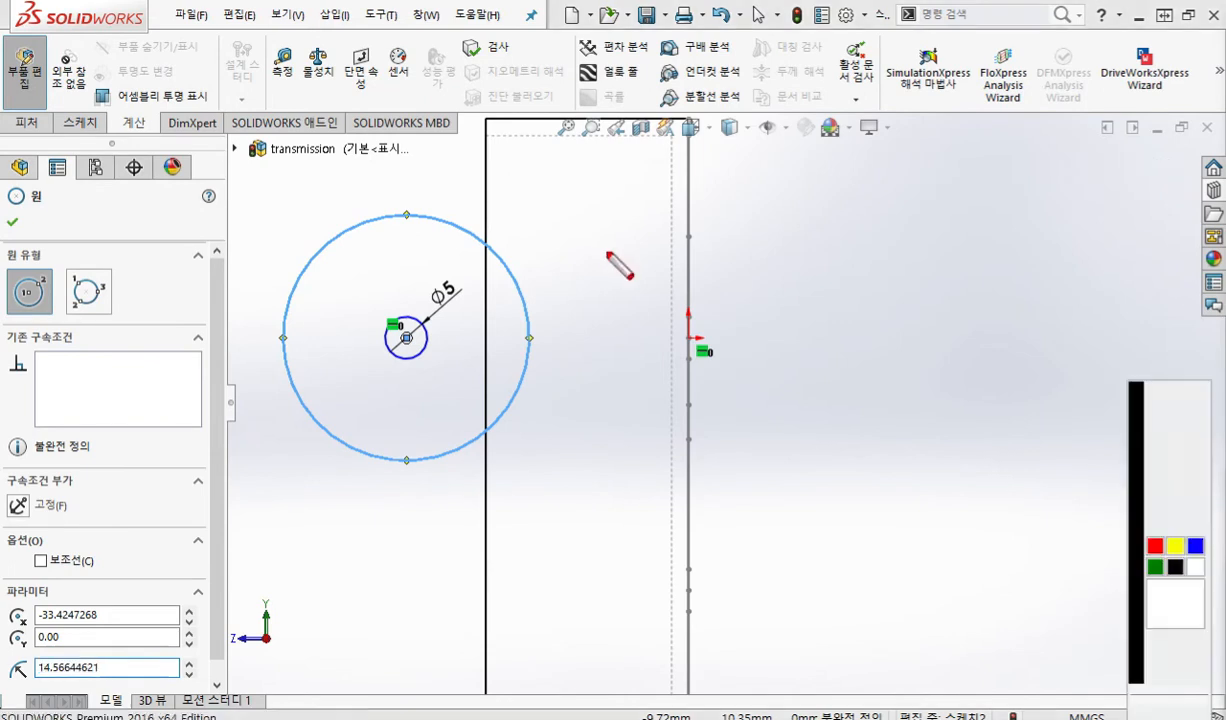
mouse_move(379, 248)
mouse_down()
mouse_move(421, 245)
mouse_move(462, 404)
mouse_move(326, 362)
mouse_move(372, 252)
mouse_move(425, 246)
mouse_up()
mouse_move(322, 292)
mouse_down()
mouse_move(480, 384)
mouse_move(458, 393)
mouse_move(327, 300)
mouse_up()
mouse_move(353, 362)
mouse_down()
mouse_move(355, 386)
mouse_move(366, 375)
mouse_up()
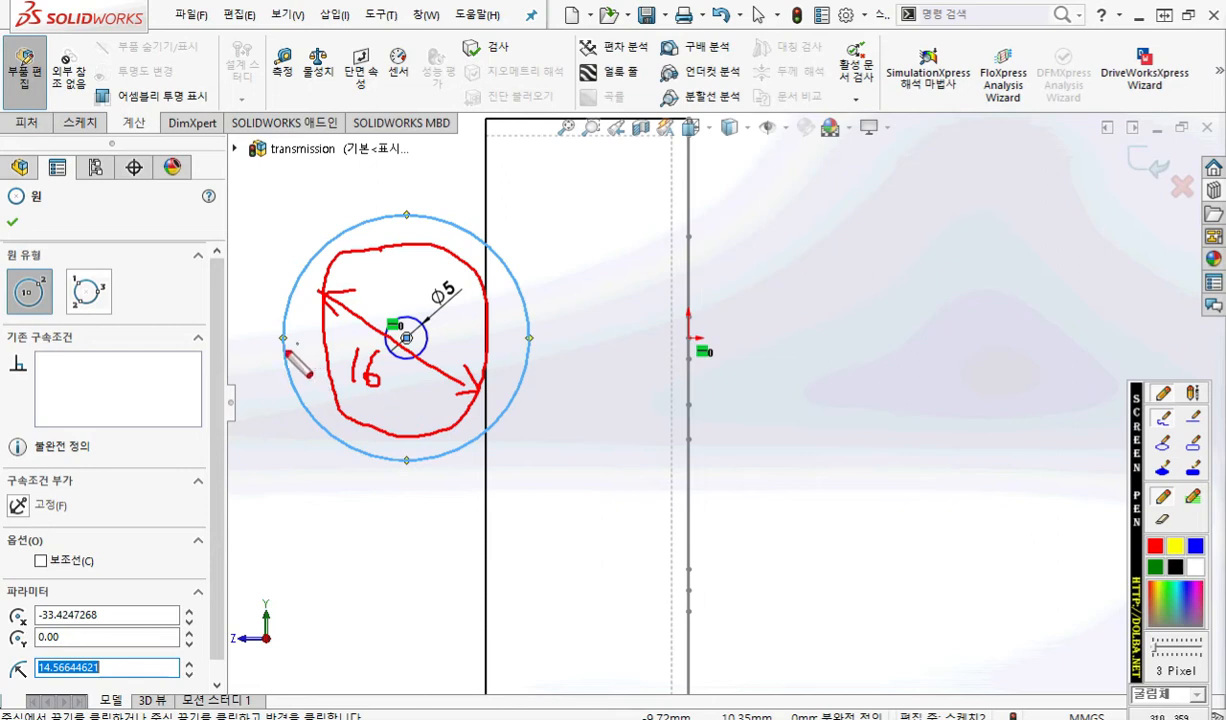
mouse_move(287, 367)
mouse_down()
mouse_move(327, 357)
mouse_move(293, 378)
mouse_up()
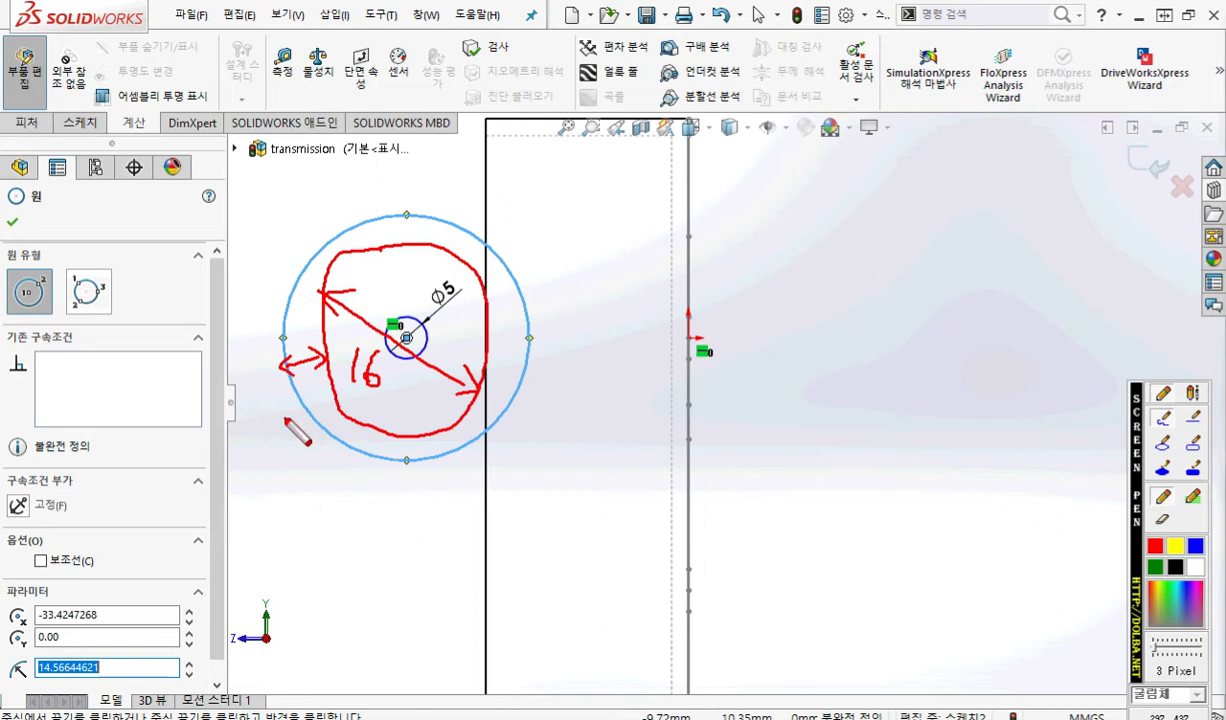
drag(295, 386, 317, 398)
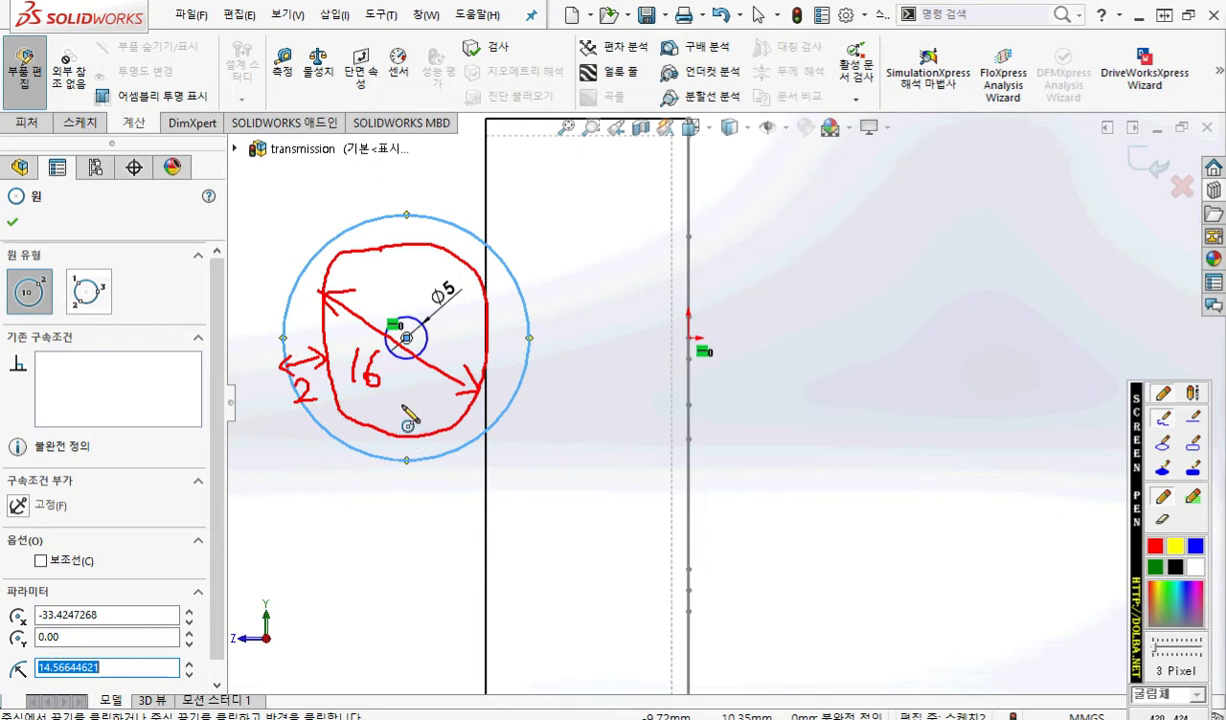
key(Escape)
Dimension the outer concentric circle with a diameter of 20 mm.
right_click(890, 414)
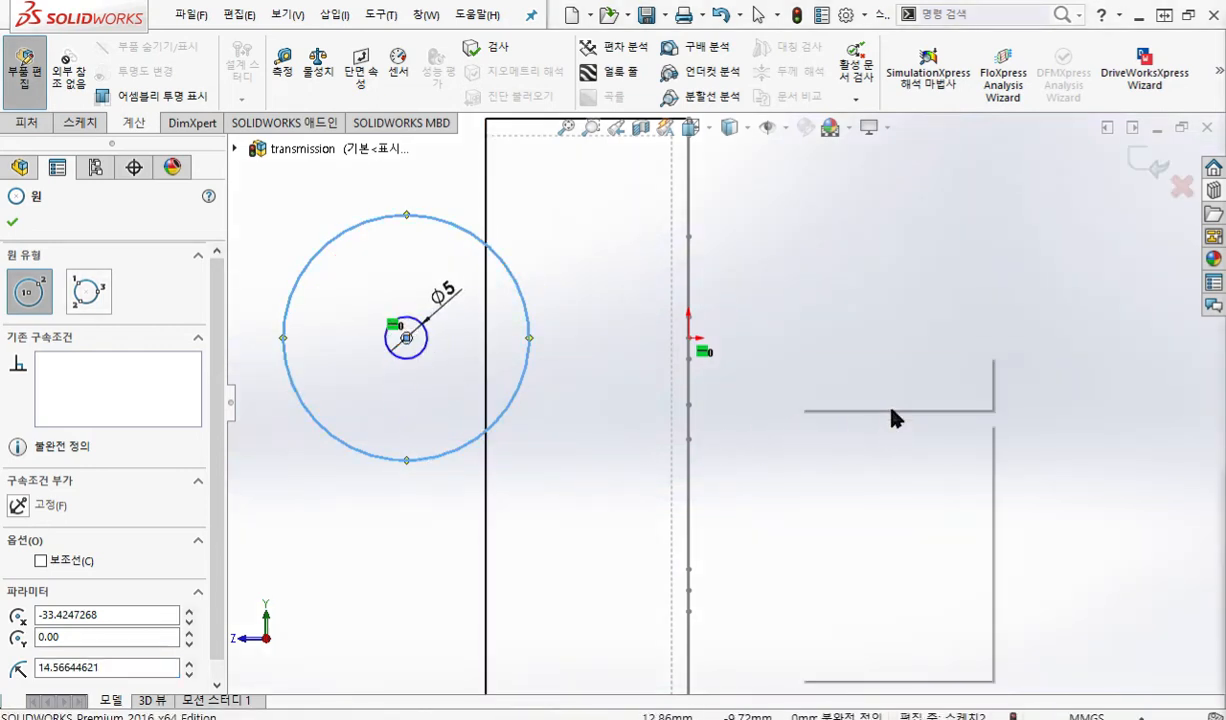
click(958, 397)
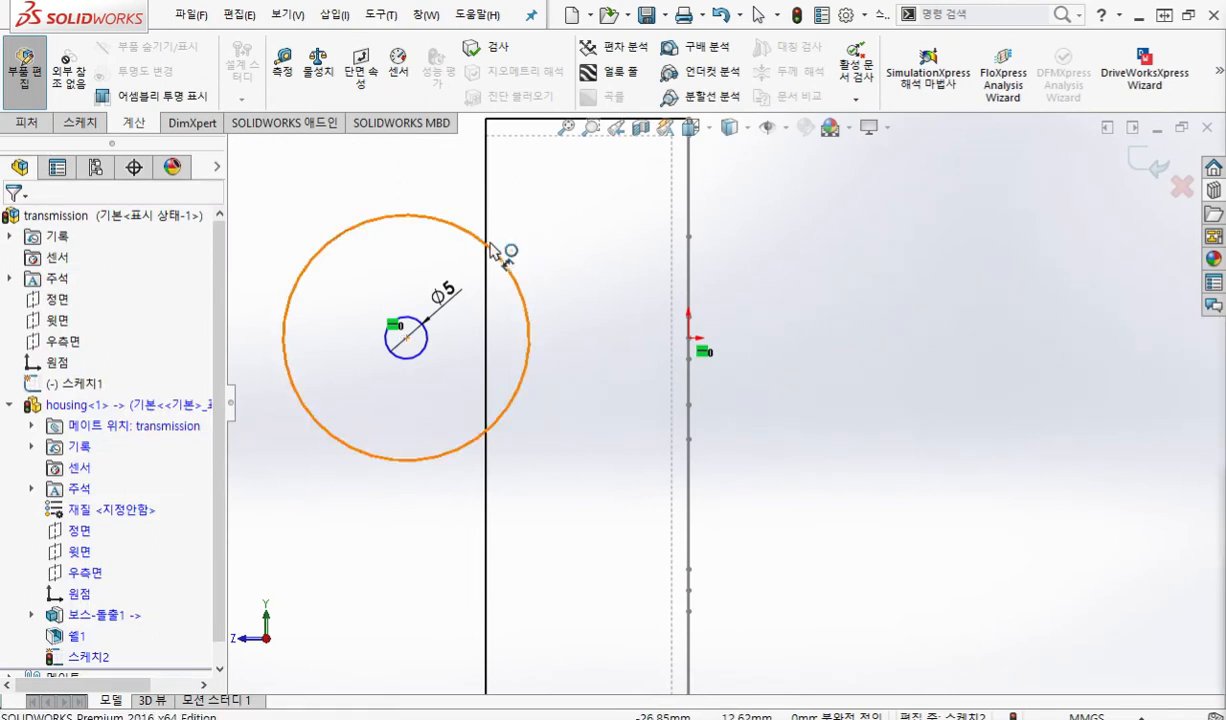
click(498, 252)
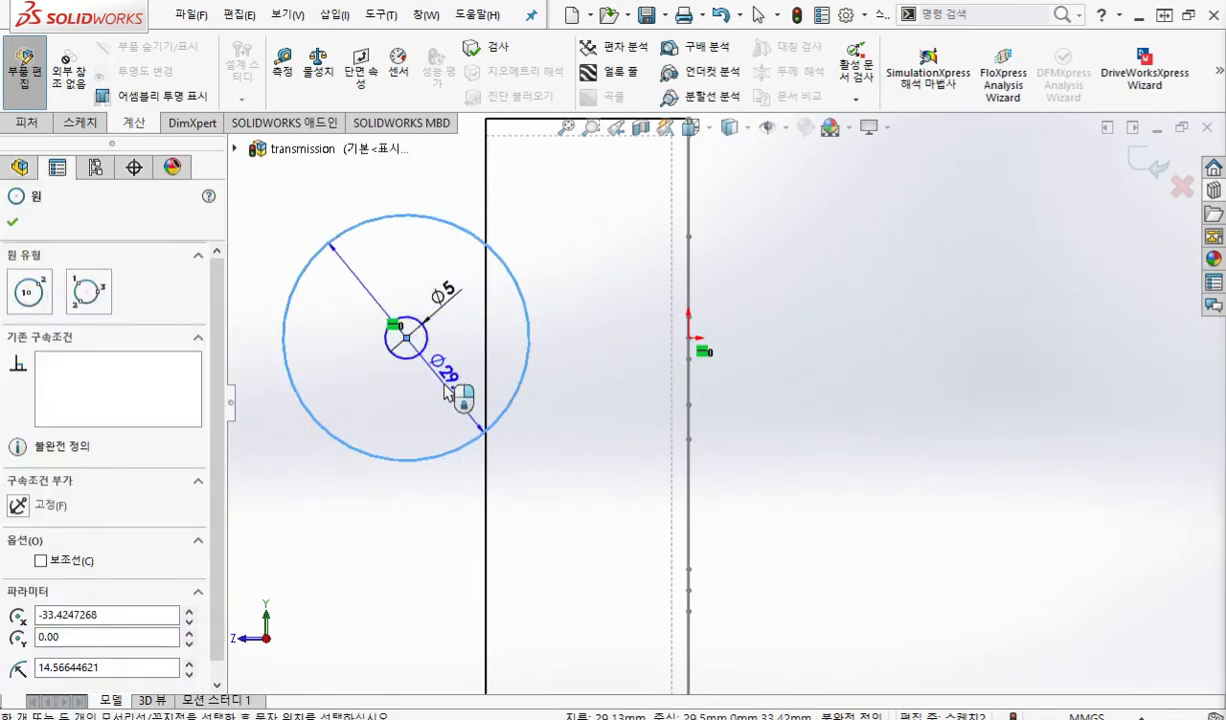
click(455, 382)
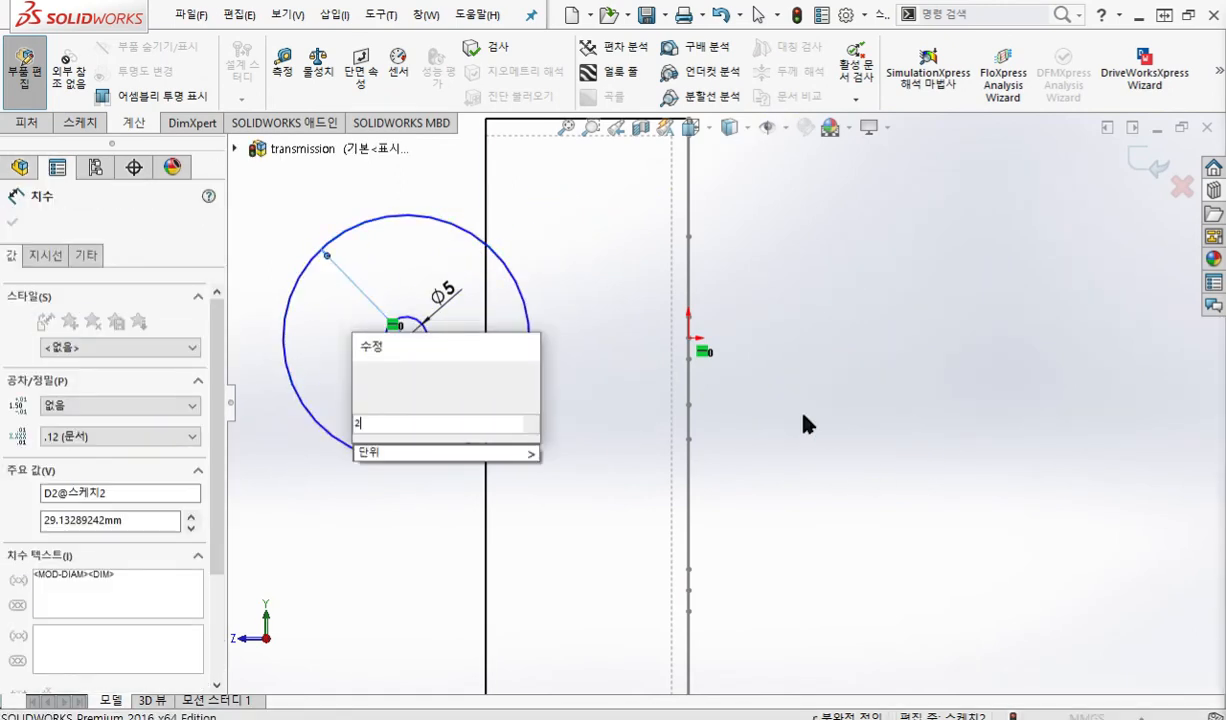
key(Return)
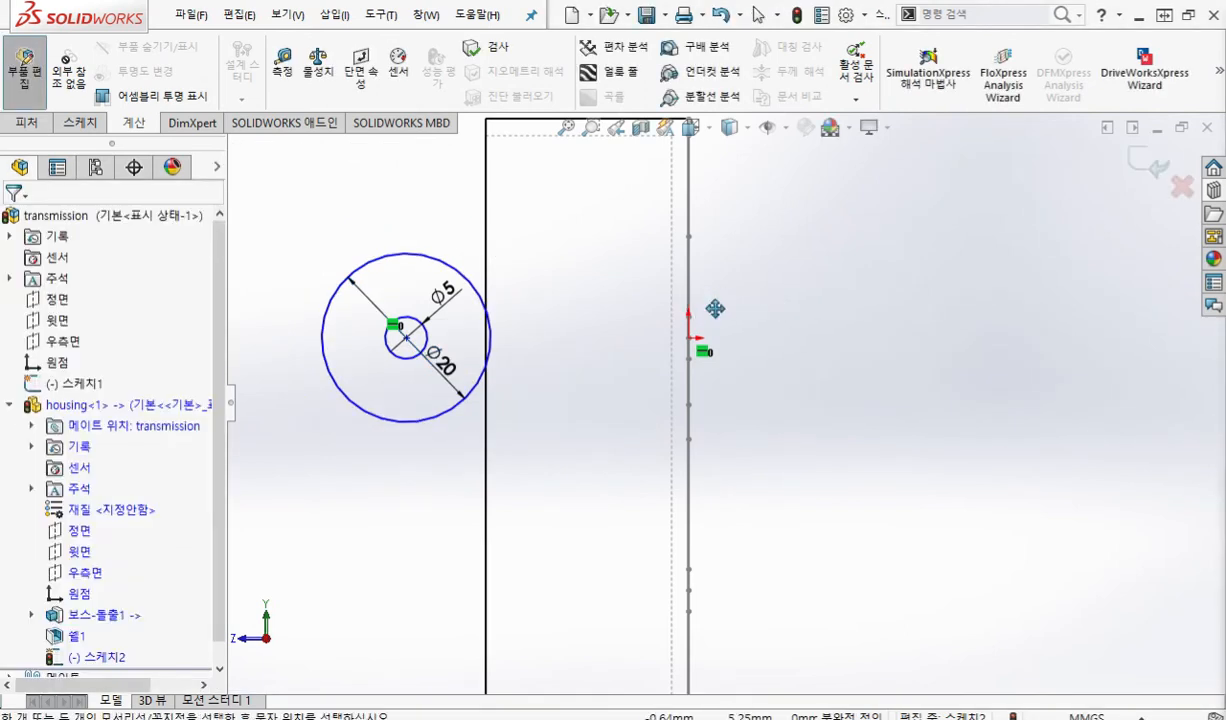
Switch to the YouTube transmission video, mark the bearing beside the "10 tooth" label, and return to the SolidWorks sketch.
ctrl+middle_drag(716, 308, 818, 308)
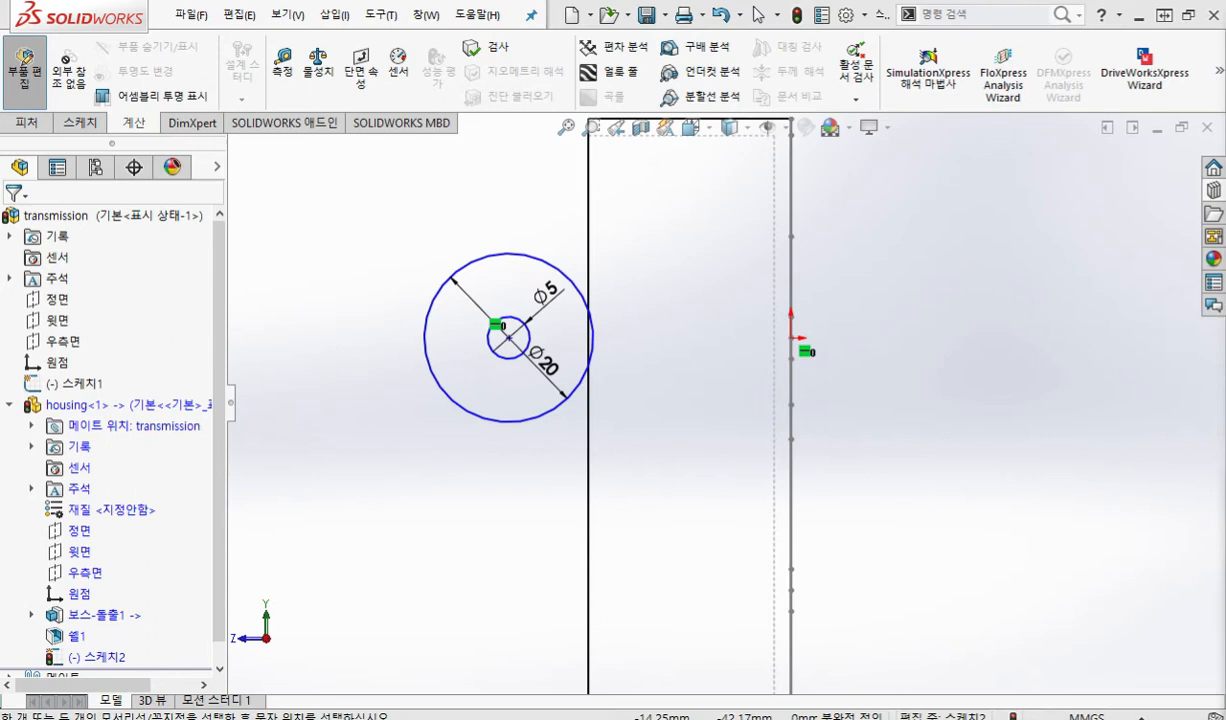
click(415, 645)
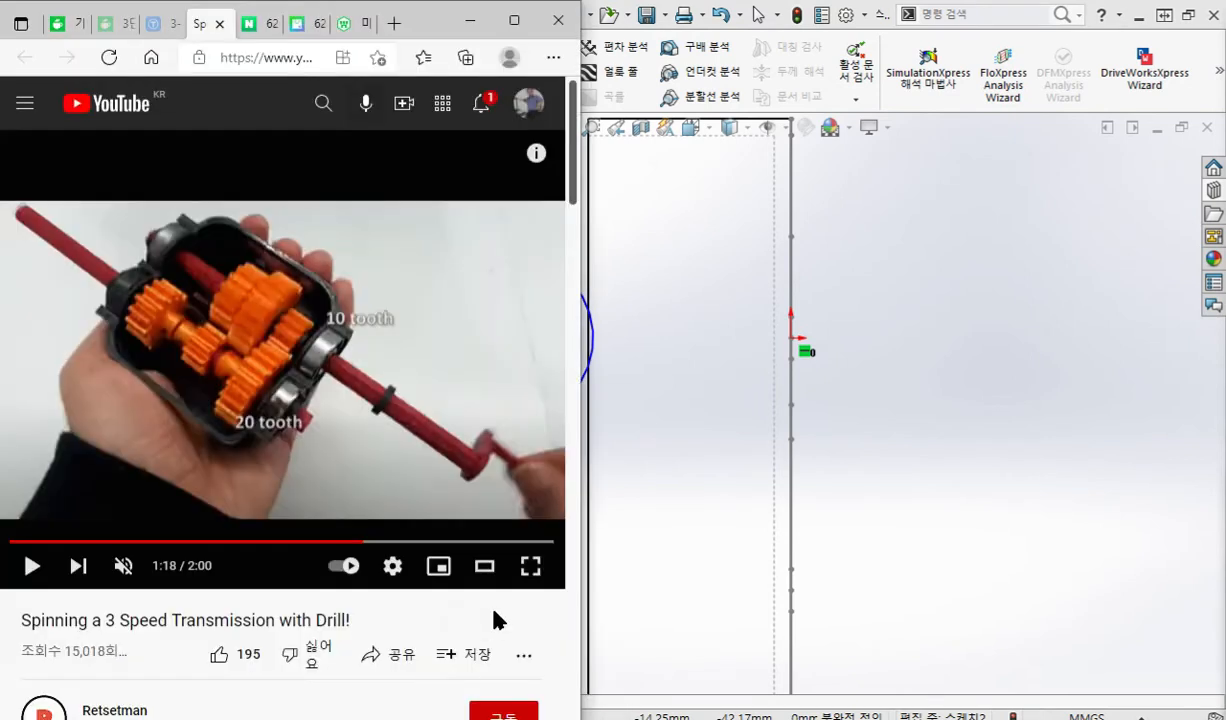
key(F9)
mouse_move(290, 372)
mouse_down()
mouse_move(338, 408)
mouse_move(300, 340)
mouse_move(290, 375)
mouse_move(302, 325)
mouse_move(345, 340)
mouse_up()
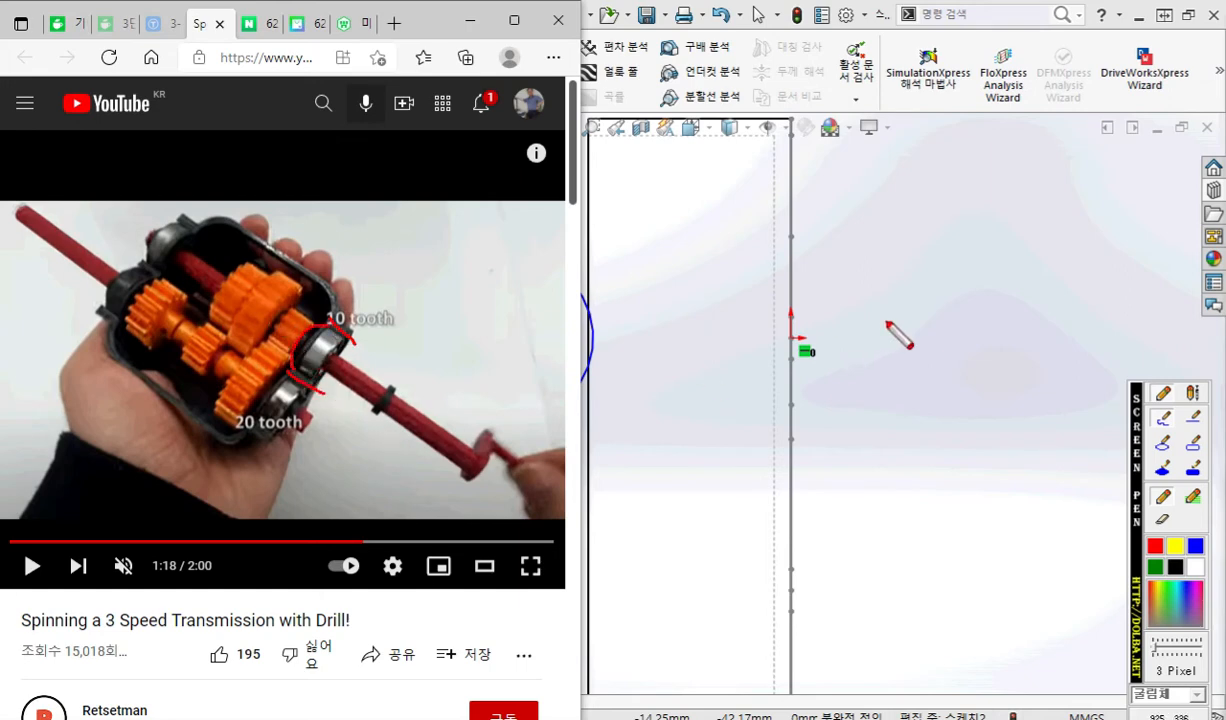
click(928, 342)
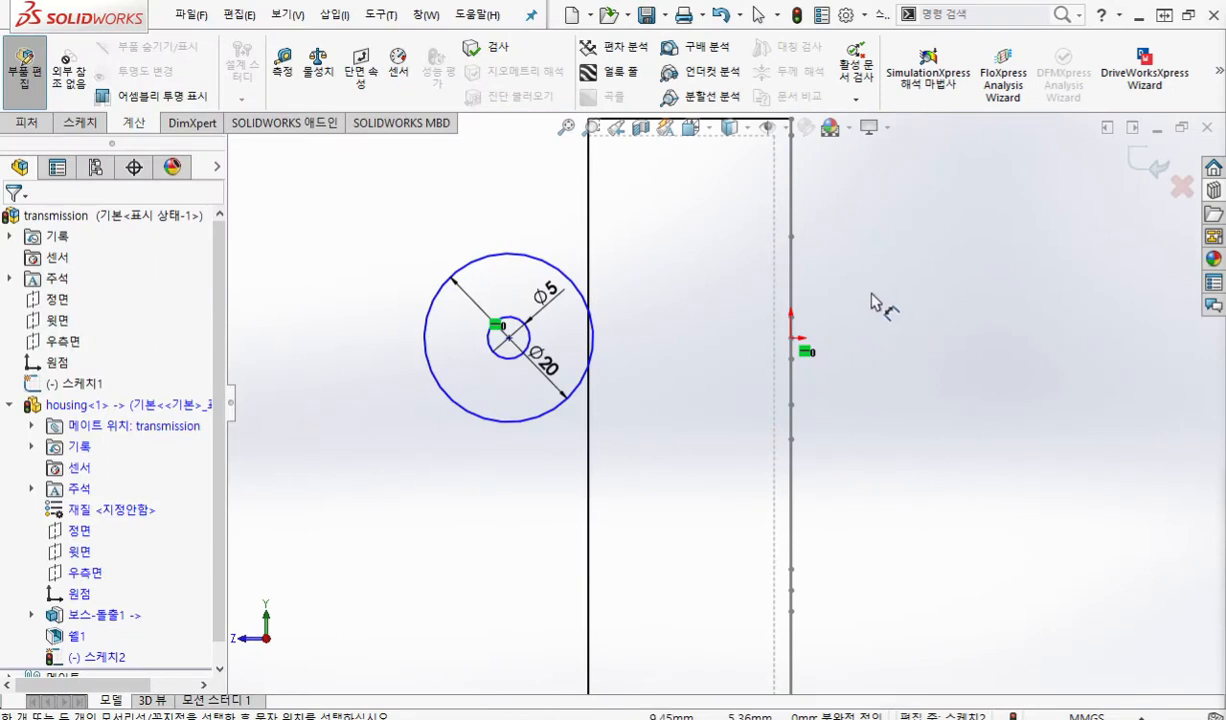
ctrl+middle_drag(903, 157, 906, 226)
click(731, 127)
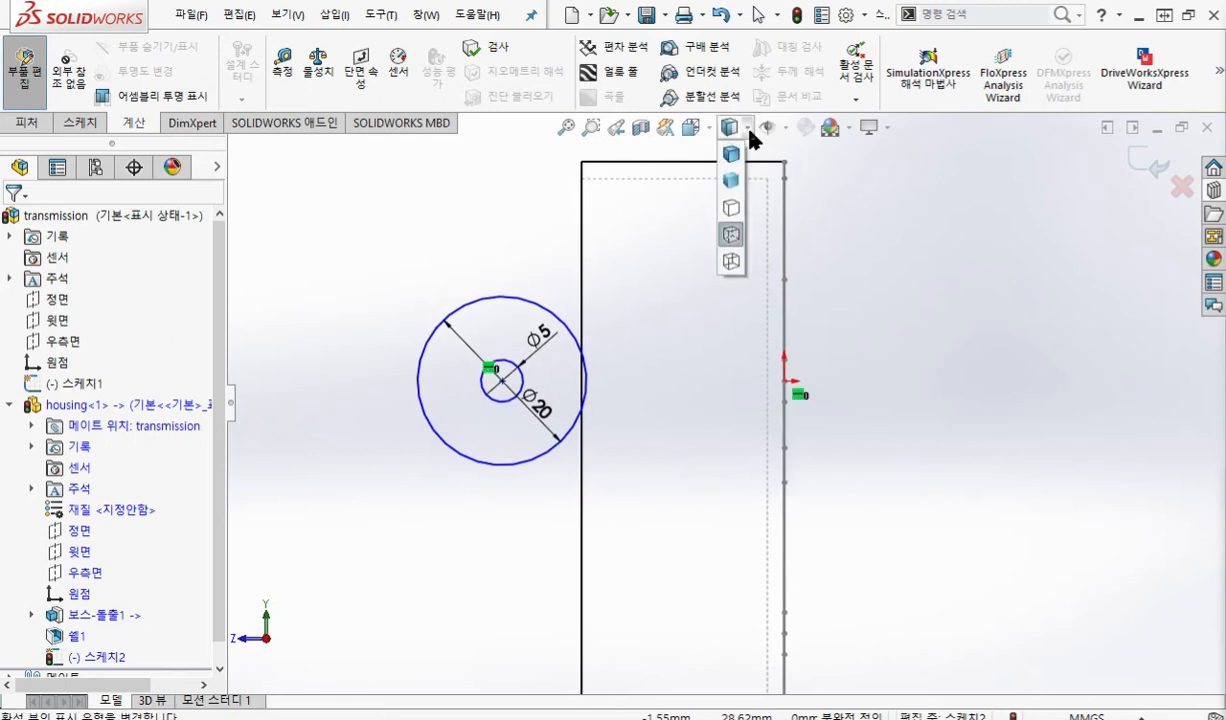
key(ctrl+F1)
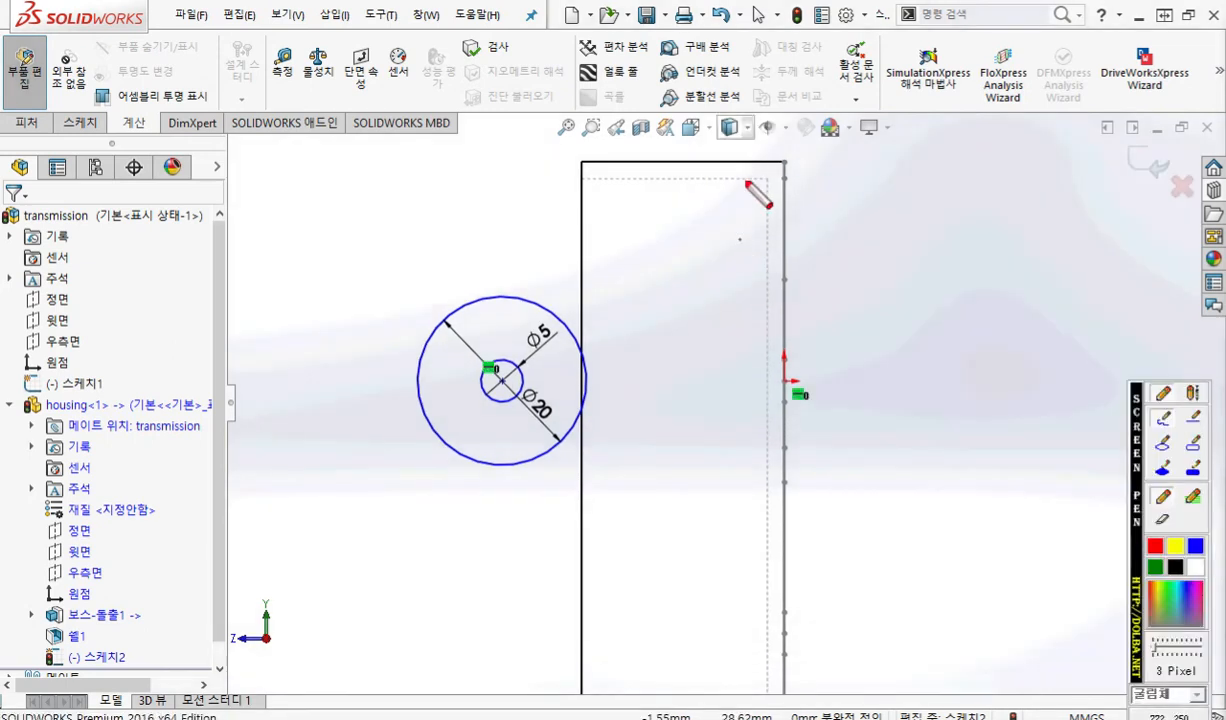
key(ctrl+F1)
click(731, 127)
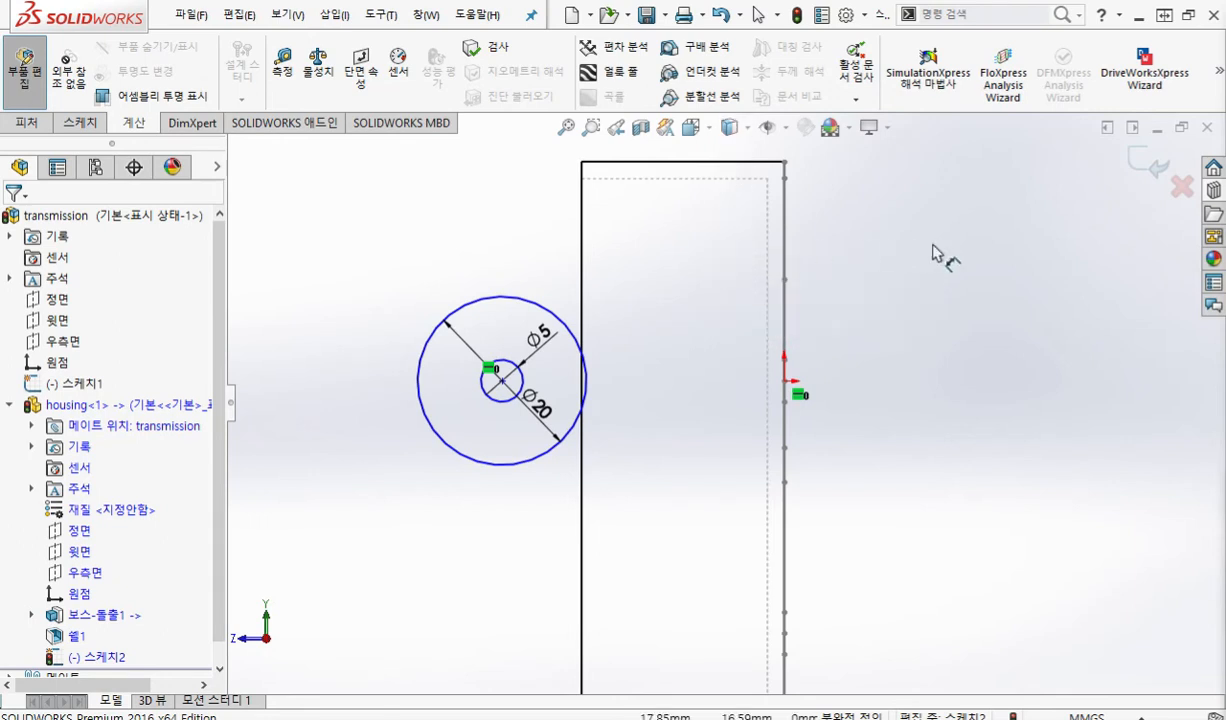
Mark the distance from the circles' centre to the dashed inner wall, annotate it "22+2", and clear the markup.
key(F12)
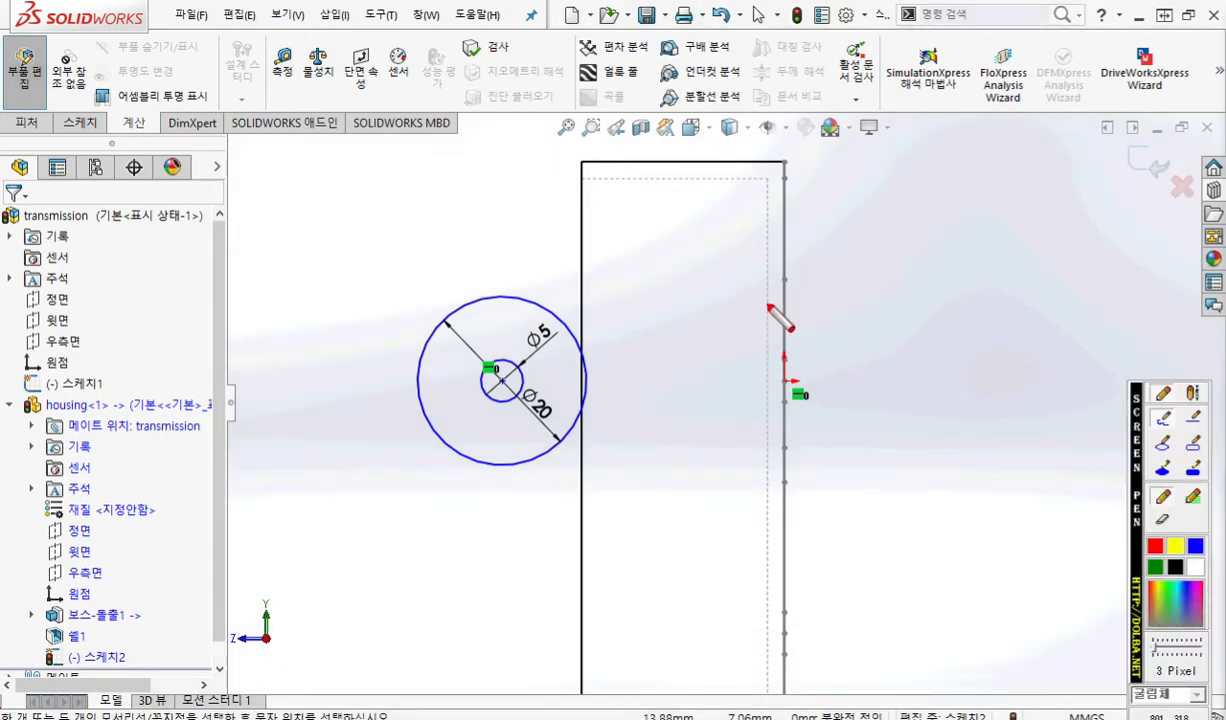
drag(766, 273, 766, 421)
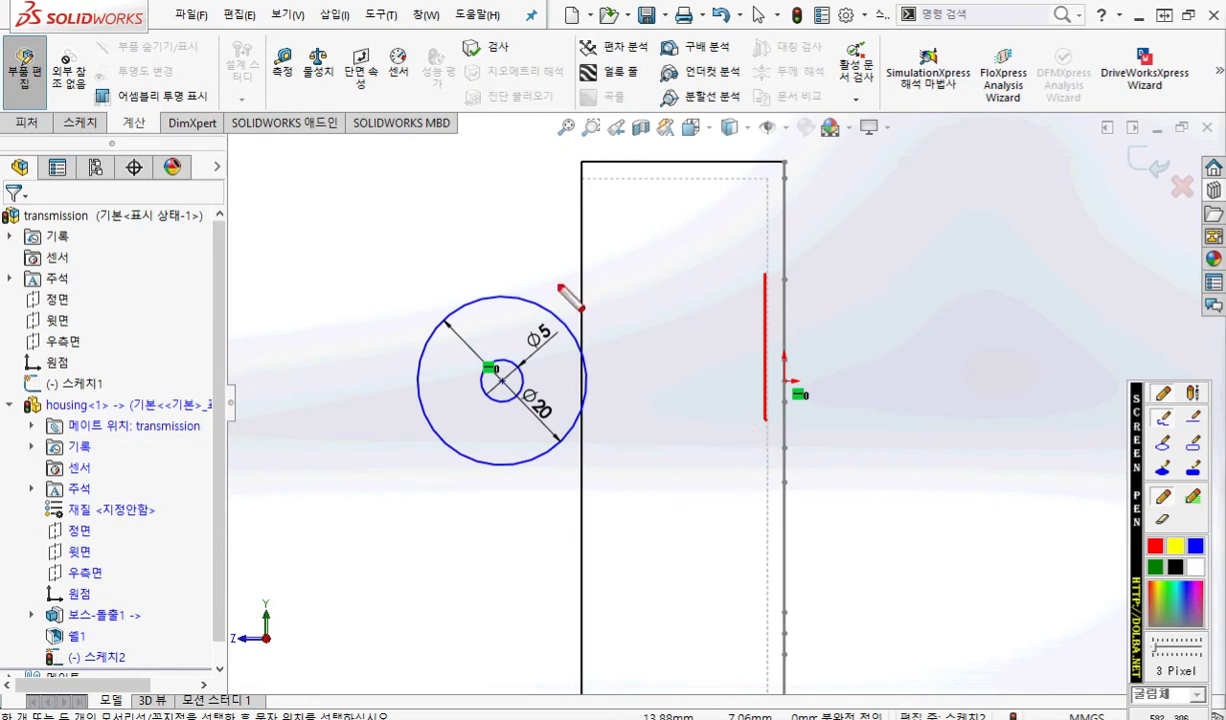
drag(498, 297, 498, 207)
mouse_move(505, 258)
mouse_down()
mouse_move(745, 259)
mouse_move(742, 278)
mouse_up()
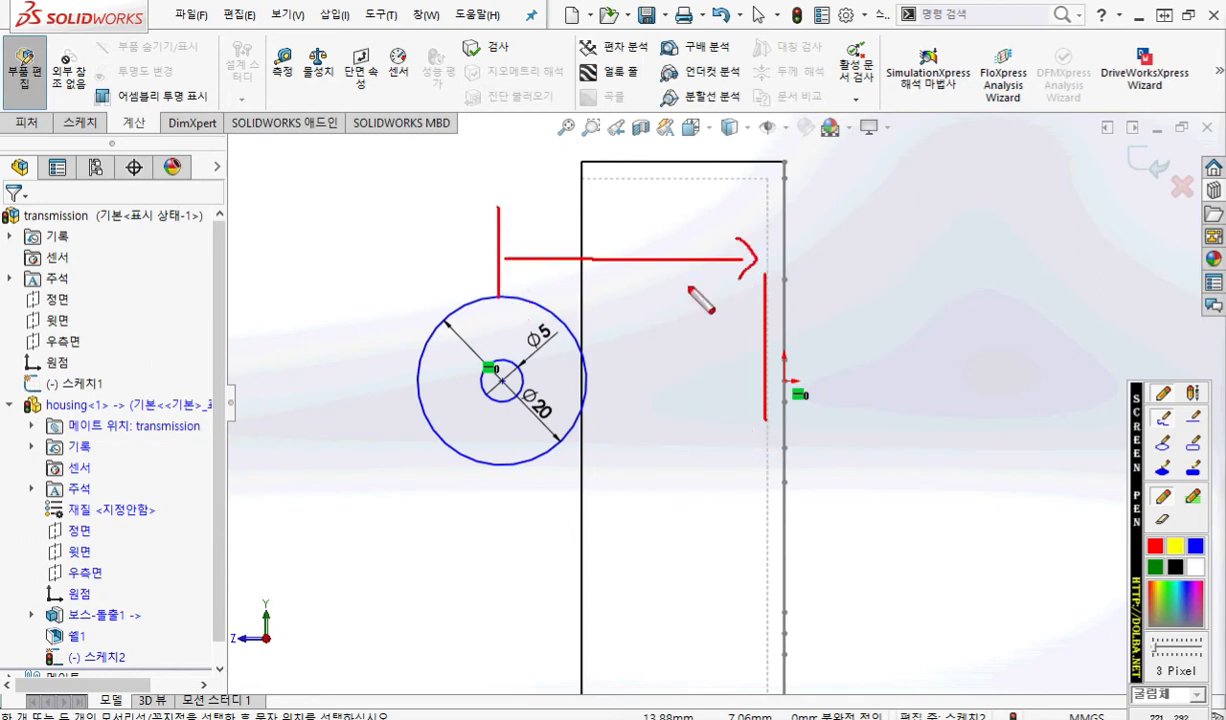
drag(530, 238, 530, 278)
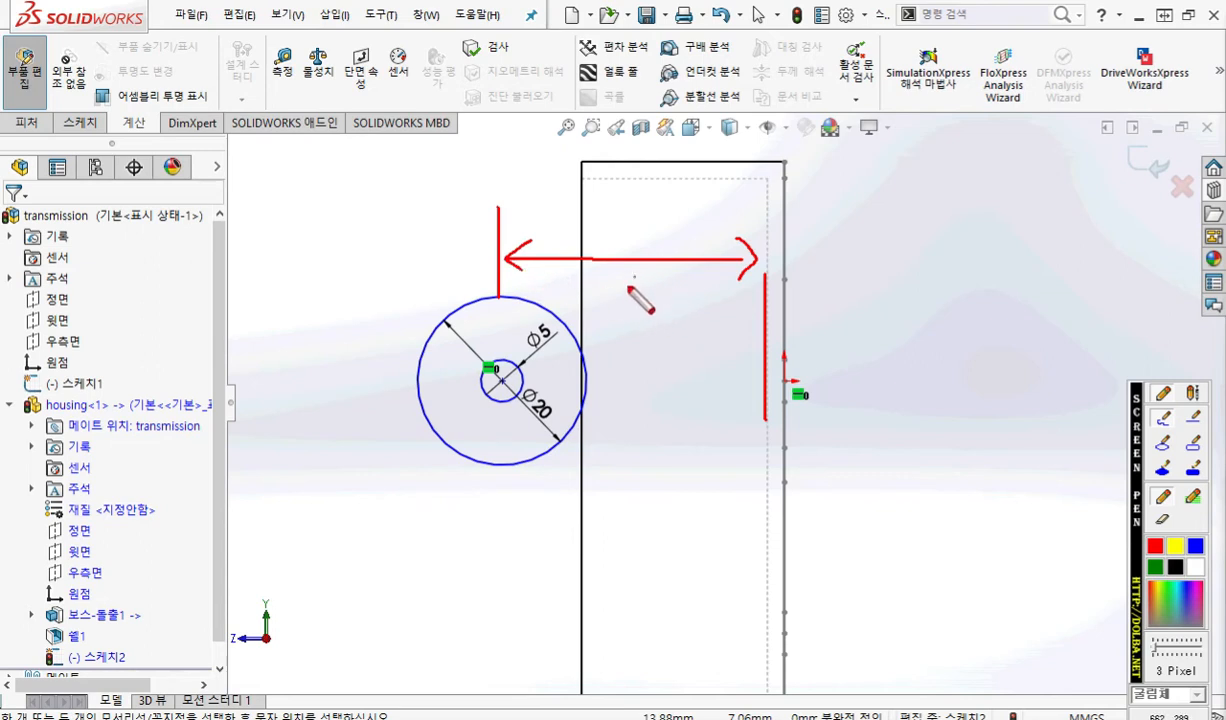
mouse_move(586, 214)
mouse_down()
mouse_move(599, 211)
mouse_move(622, 241)
mouse_move(636, 216)
mouse_move(642, 241)
mouse_move(697, 215)
mouse_move(699, 237)
mouse_up()
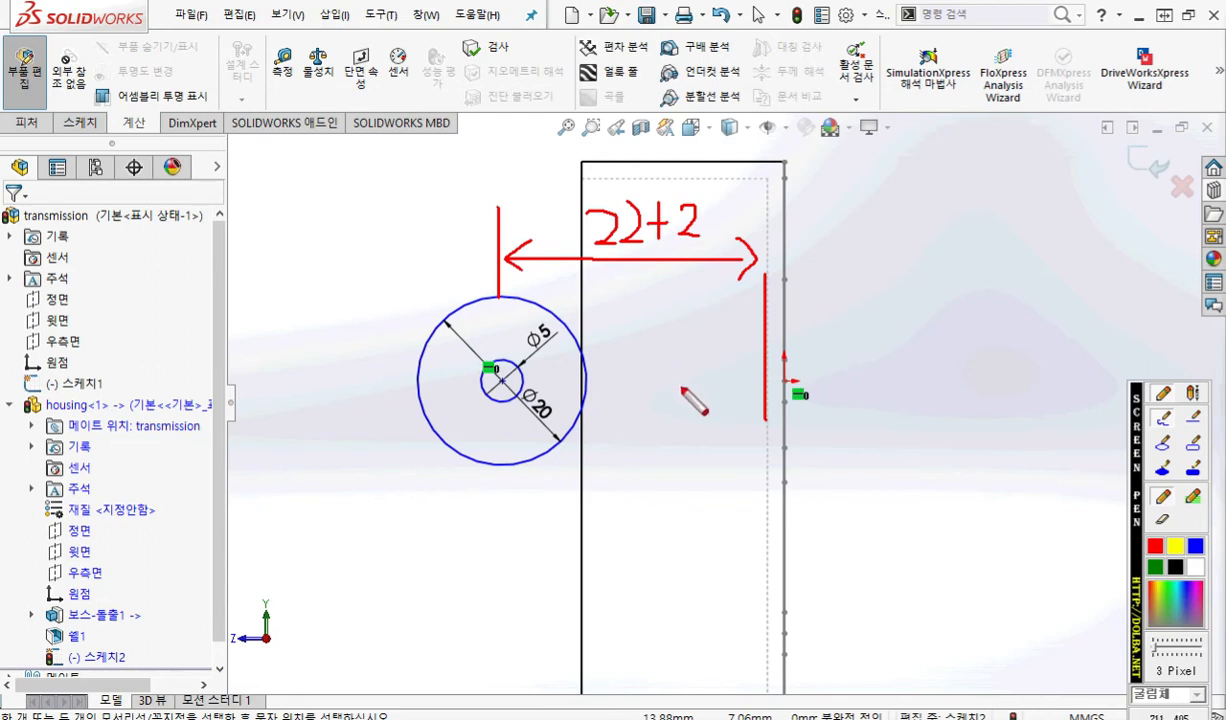
key(Escape)
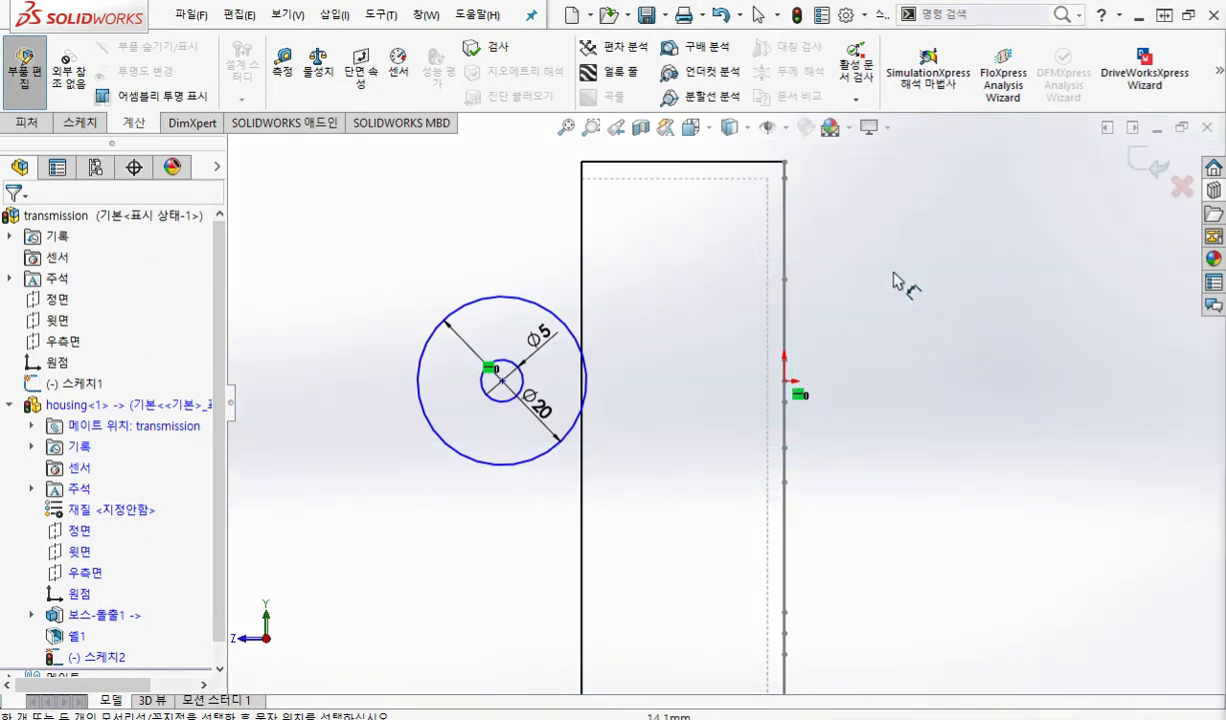
Dimension the distance from the concentric circles' centre to the housing's dashed inner wall as 24 mm.
click(770, 352)
click(476, 292)
click(638, 262)
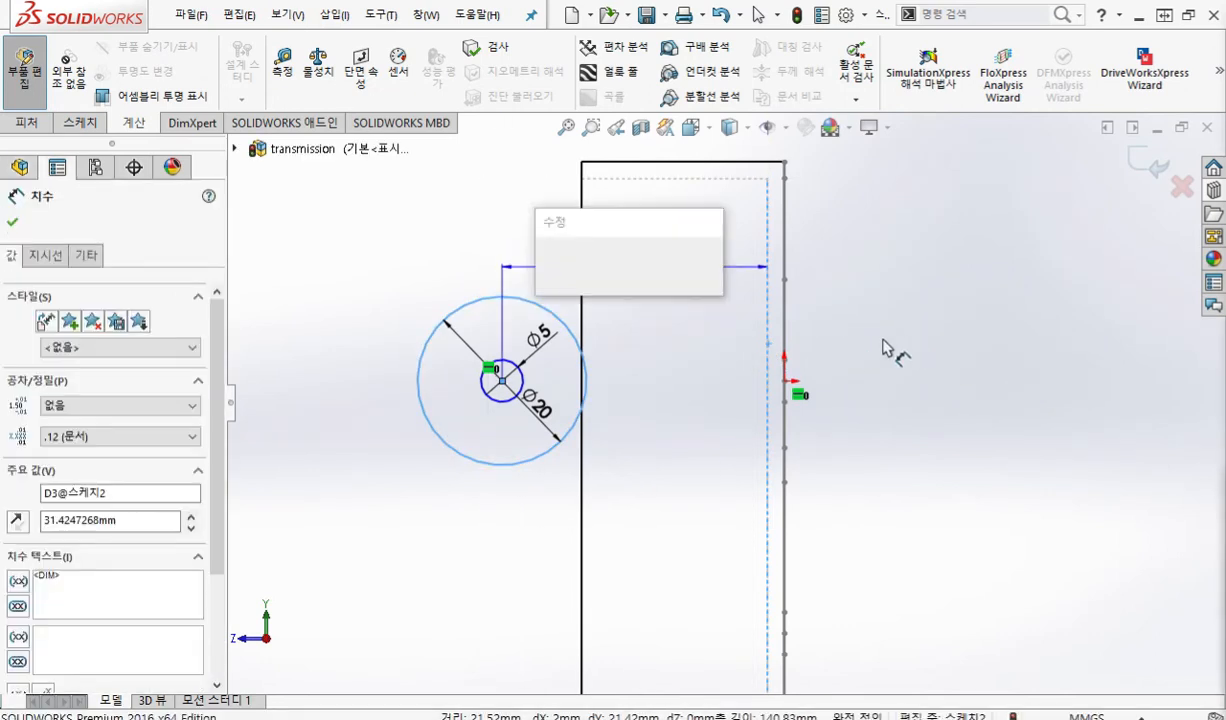
click(548, 263)
click(924, 338)
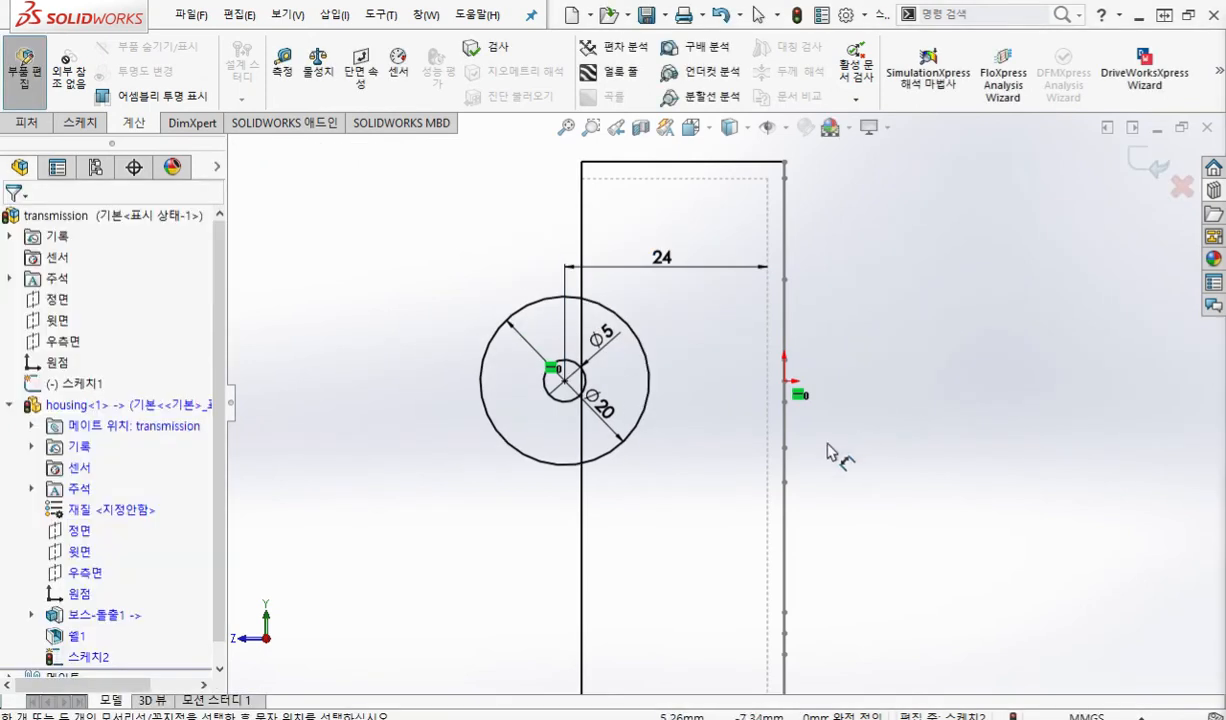
Mark the small circle and the housing edge crossing the circles, annotate the 24 mm dimension with "+2", and clear the markup.
scroll(735, 490, down, 3)
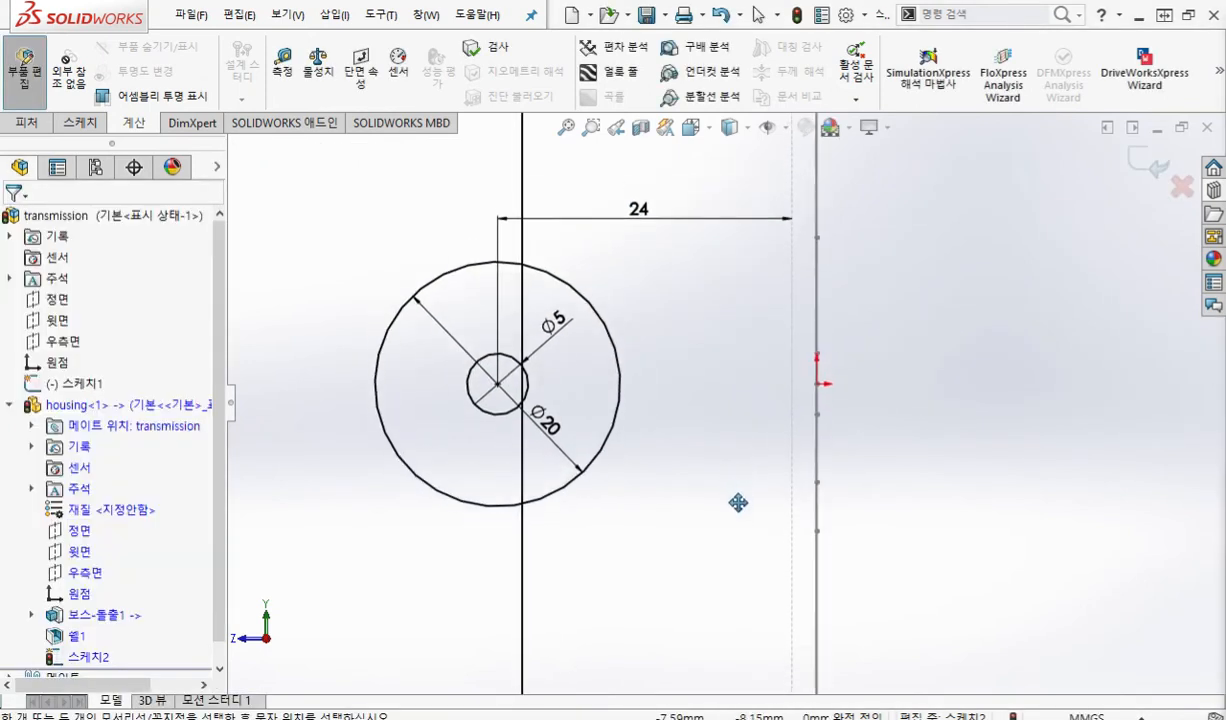
right_click(975, 282)
click(990, 339)
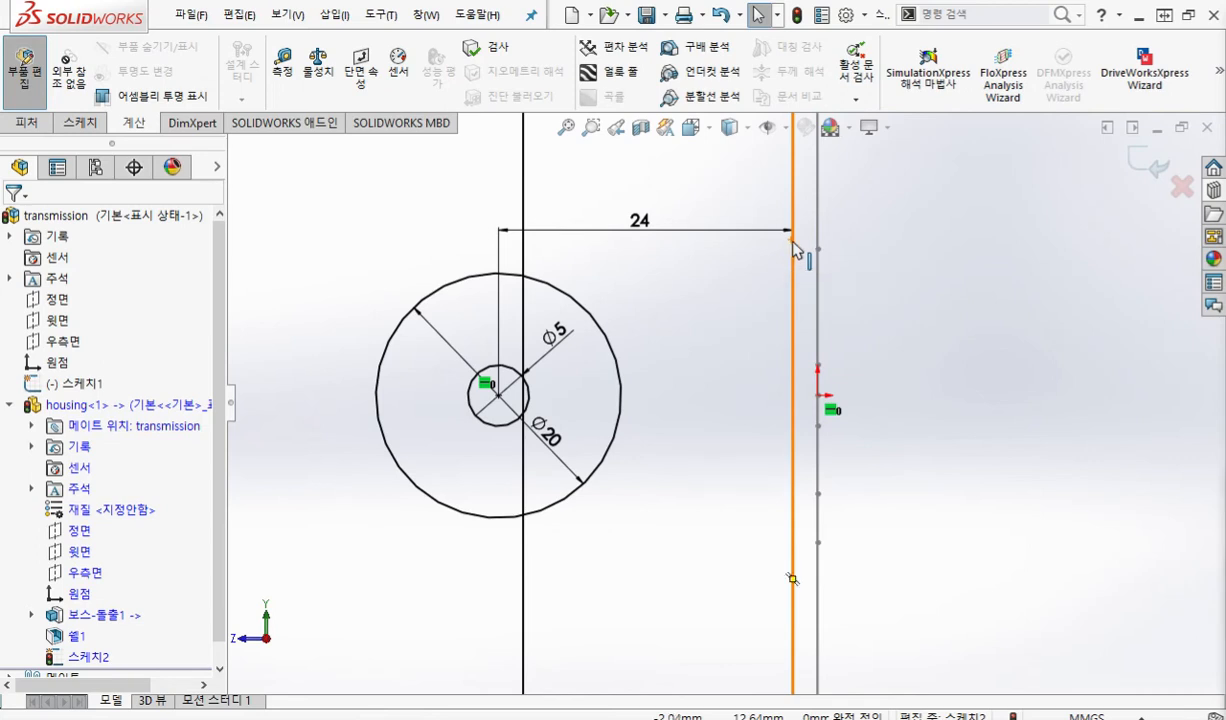
scroll(793, 242, up, 2)
ctrl+middle_drag(966, 333, 914, 346)
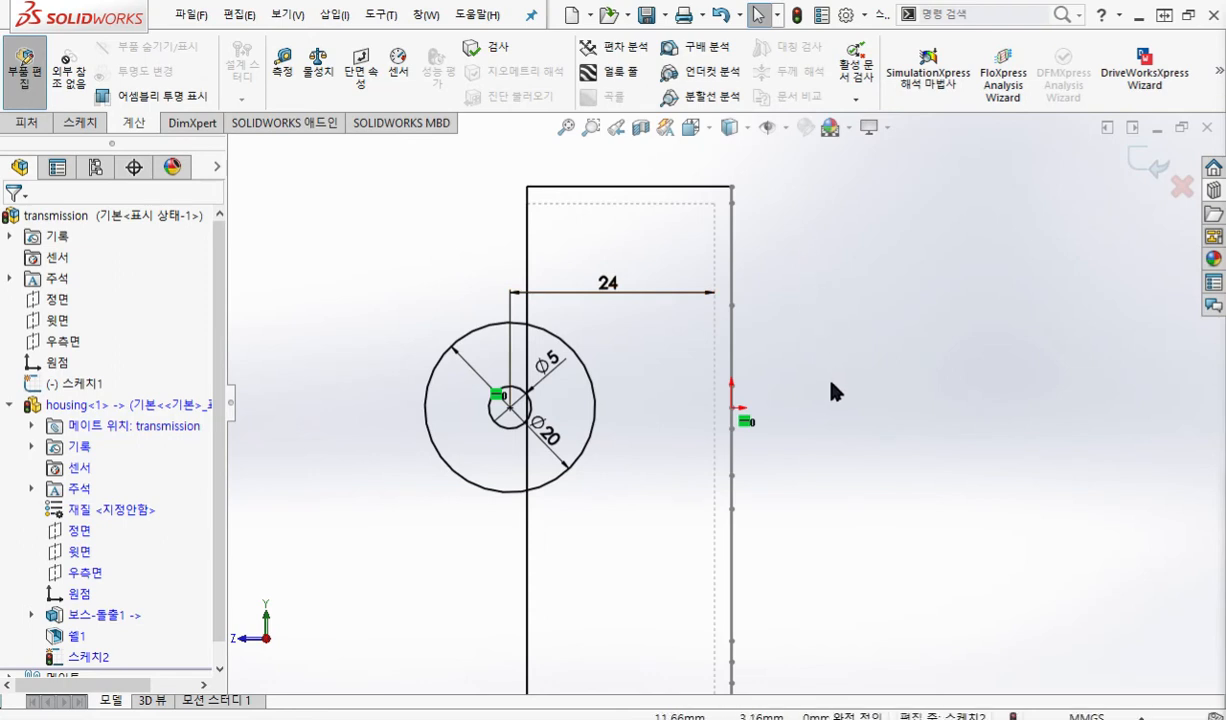
ctrl+middle_drag(833, 392, 821, 414)
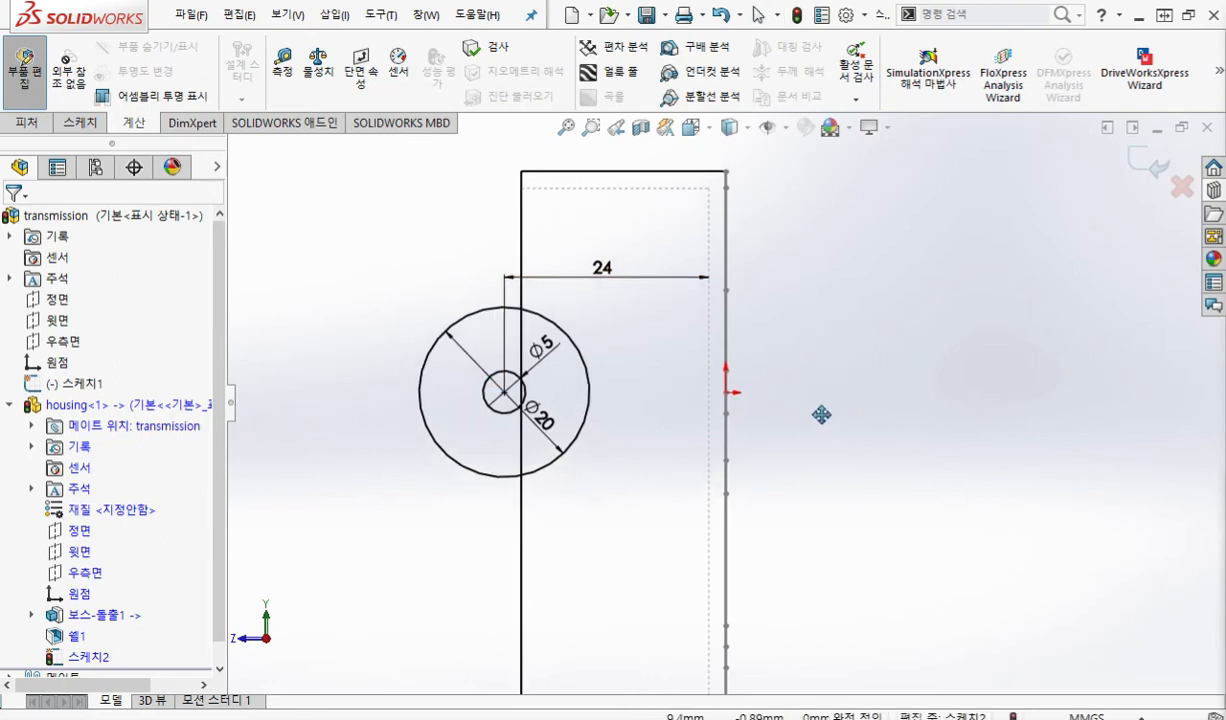
key(F9)
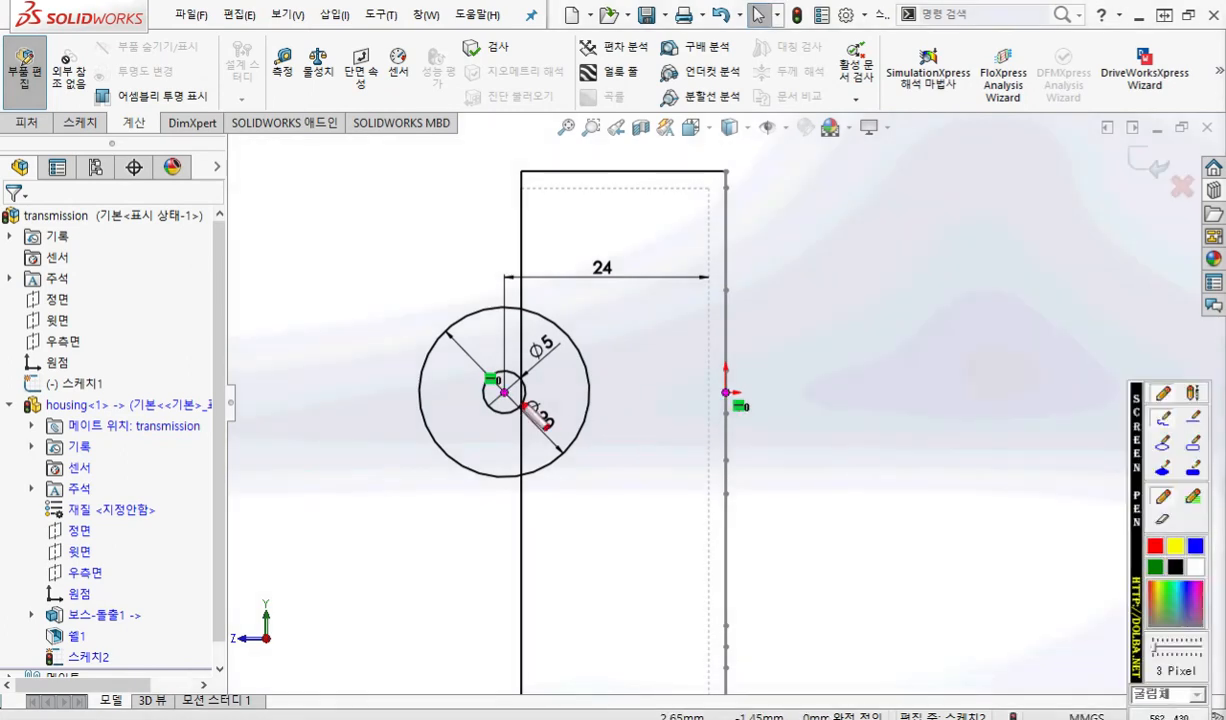
mouse_move(488, 378)
mouse_down()
mouse_move(505, 368)
mouse_move(500, 414)
mouse_move(477, 382)
mouse_up()
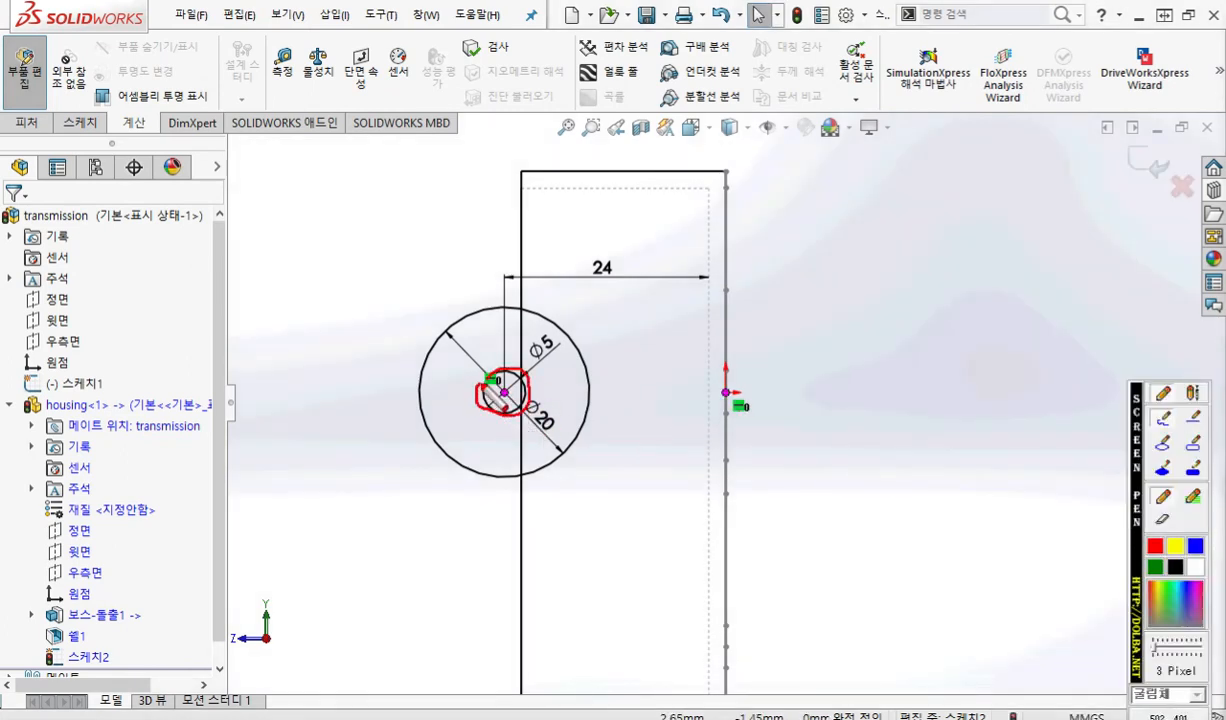
drag(518, 308, 519, 468)
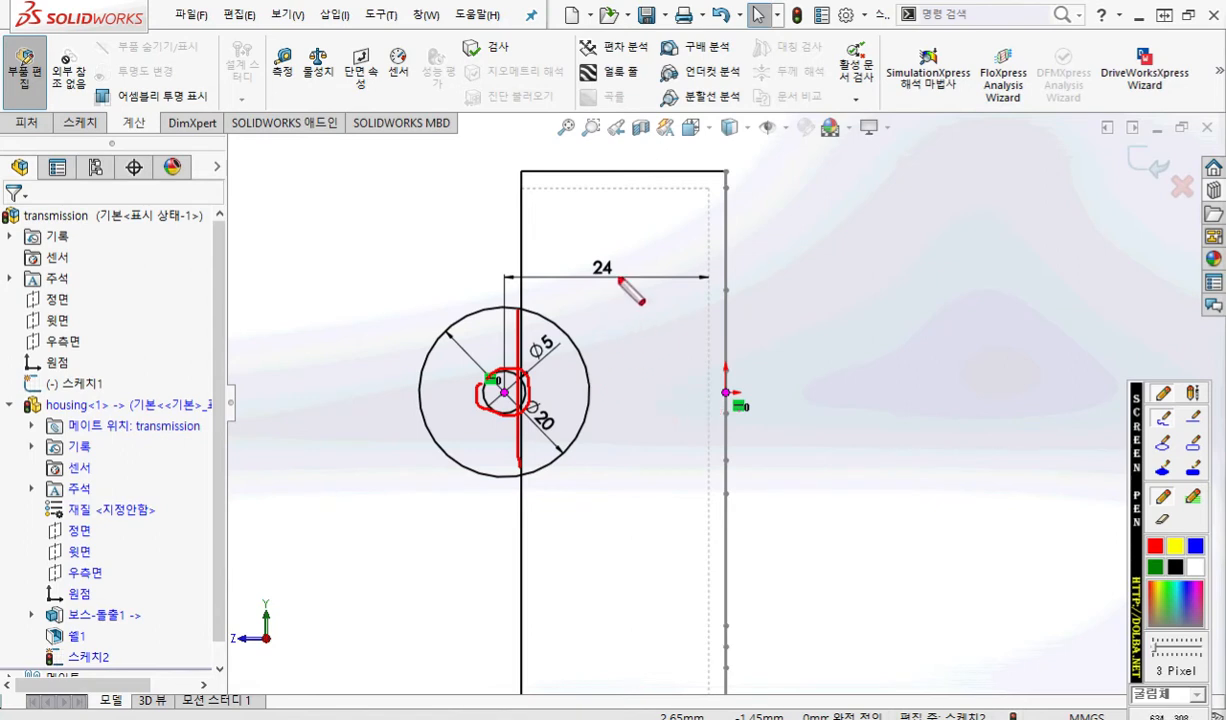
mouse_move(620, 264)
mouse_down()
mouse_move(652, 264)
mouse_move(637, 282)
mouse_move(679, 276)
mouse_up()
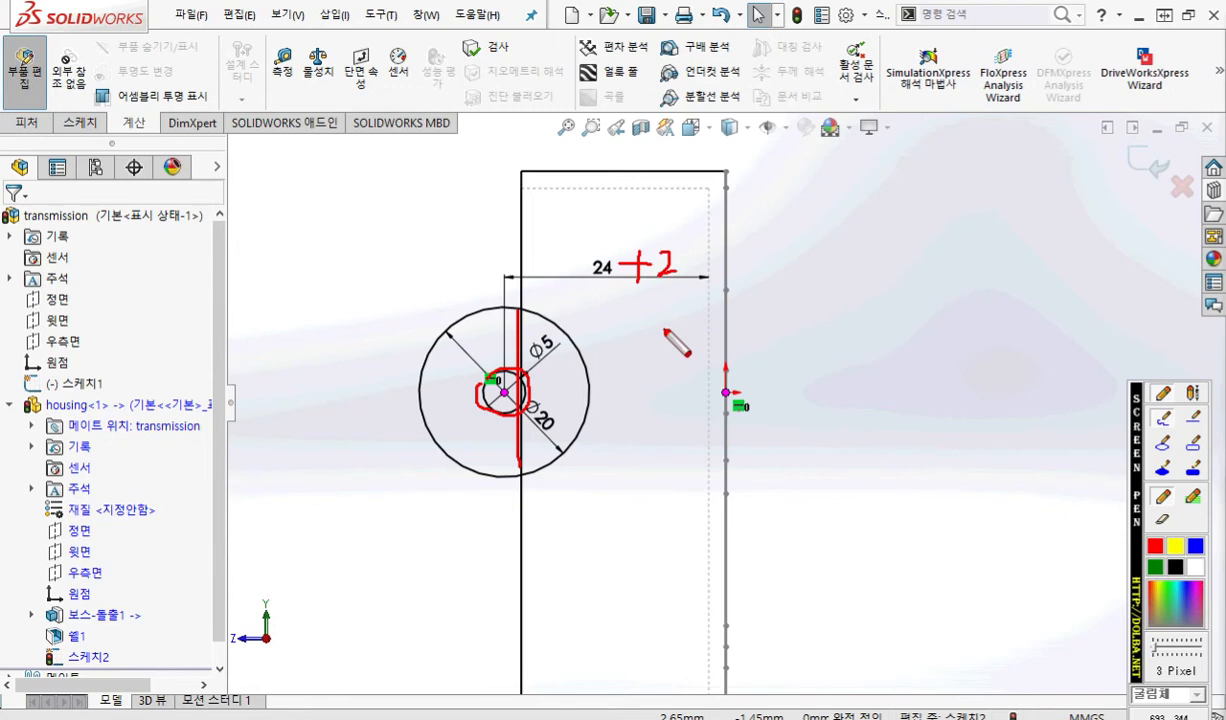
key(Escape)
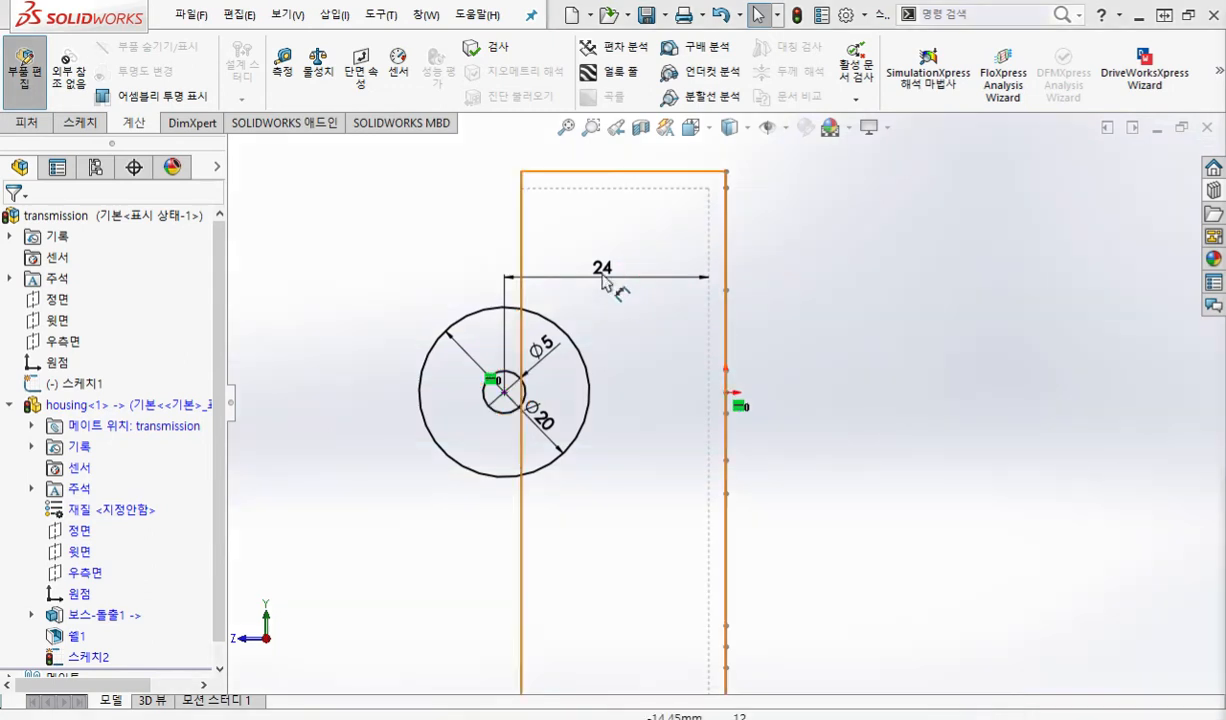
Move the circle-centre-to-inner-wall dimension slightly higher and set its distance to 26 mm.
drag(603, 268, 603, 258)
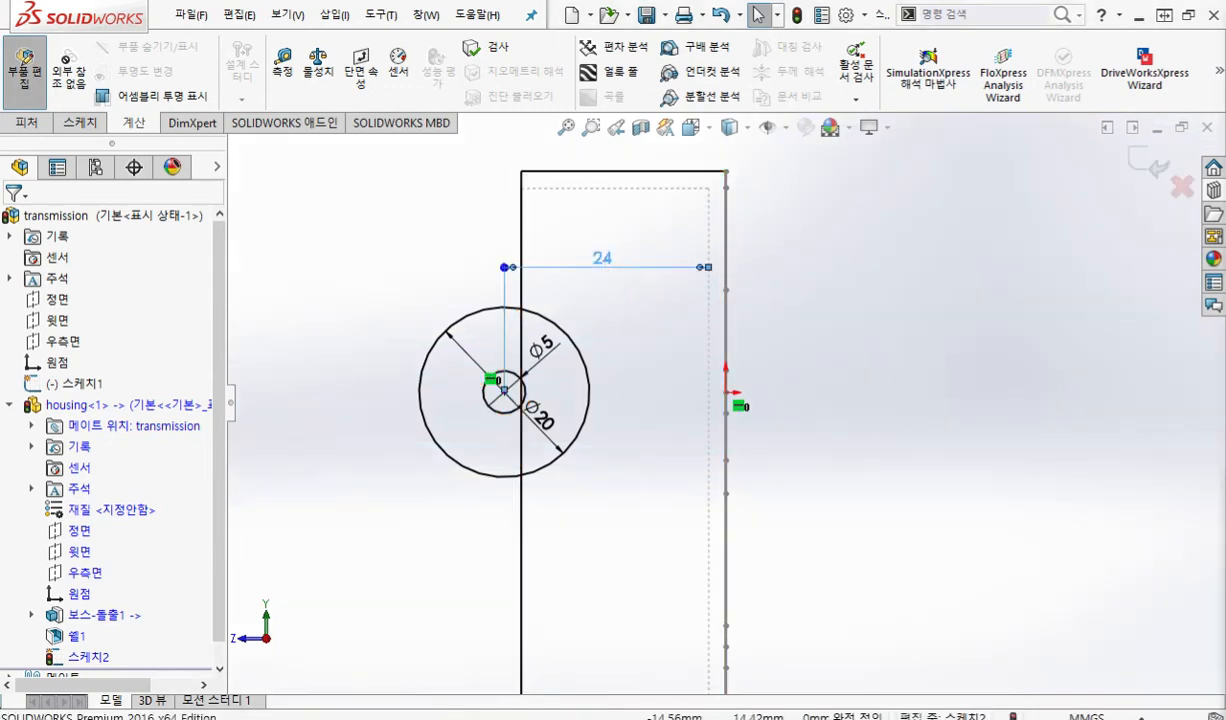
double_click(603, 258)
text(26)
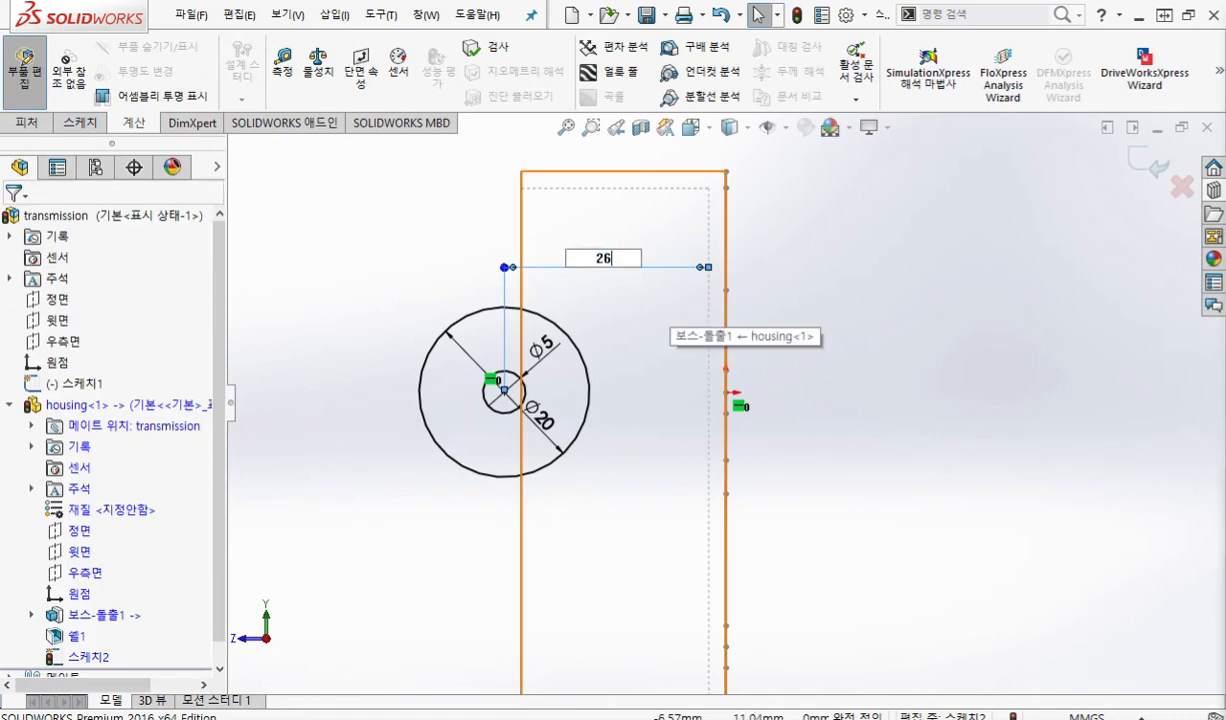
key(Return)
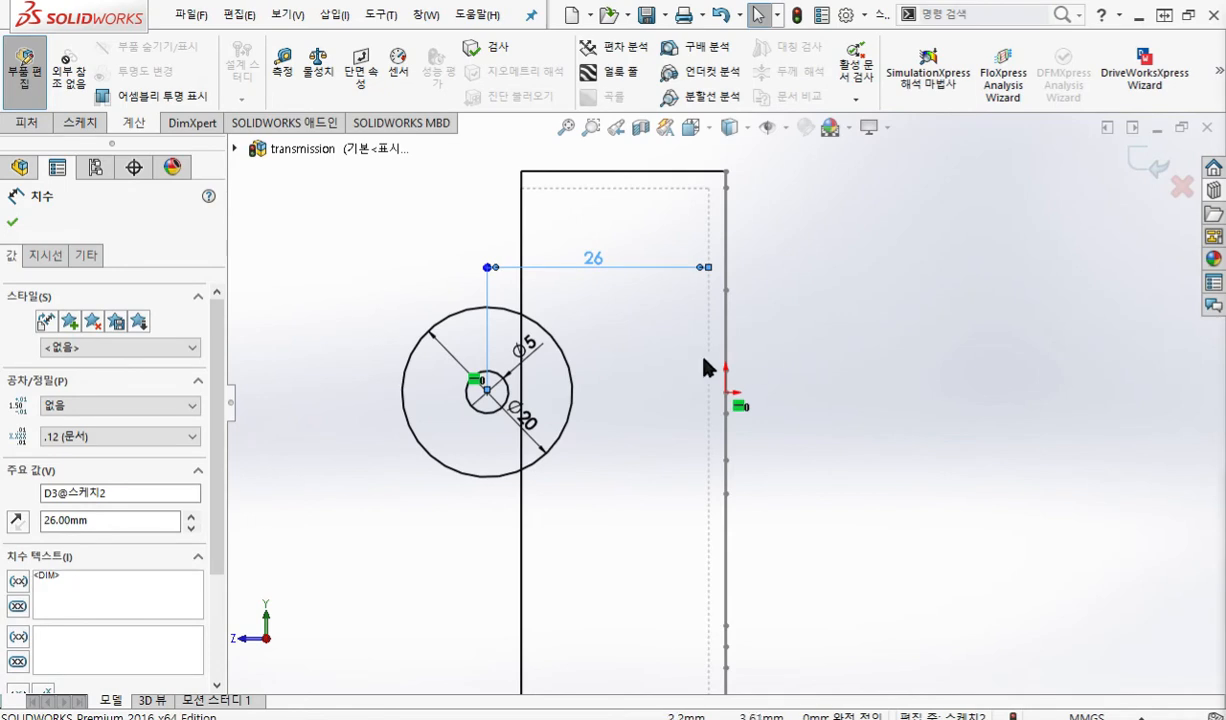
key(F12)
drag(518, 163, 522, 508)
mouse_move(513, 311)
mouse_down()
mouse_move(400, 392)
mouse_move(505, 468)
mouse_move(525, 463)
mouse_up()
mouse_move(492, 410)
mouse_down()
mouse_move(475, 380)
mouse_move(499, 392)
mouse_move(500, 374)
mouse_up()
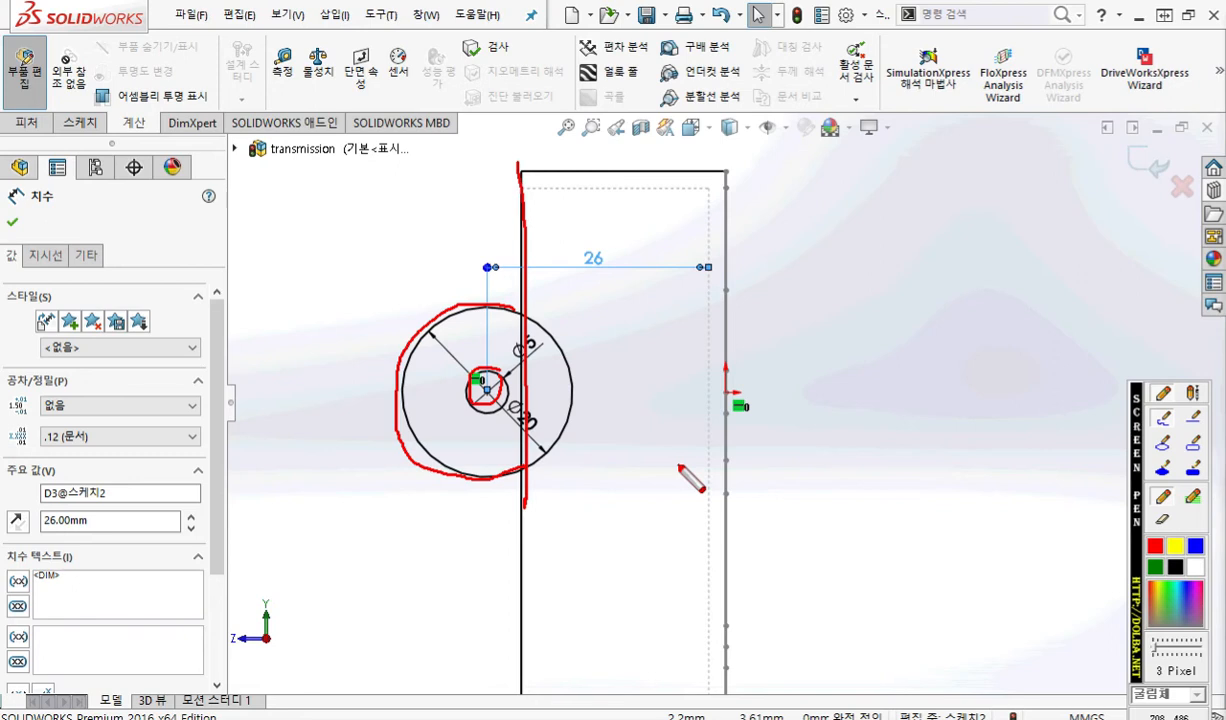
key(Escape)
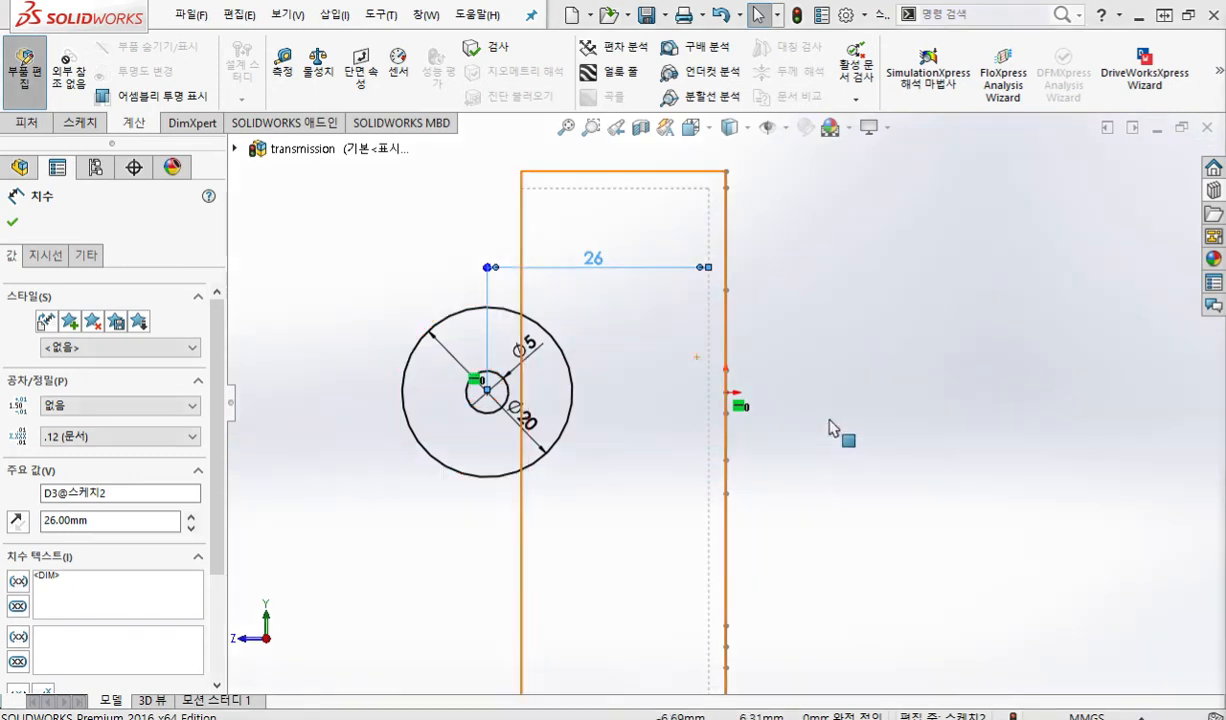
ctrl+middle_drag(710, 441, 732, 420)
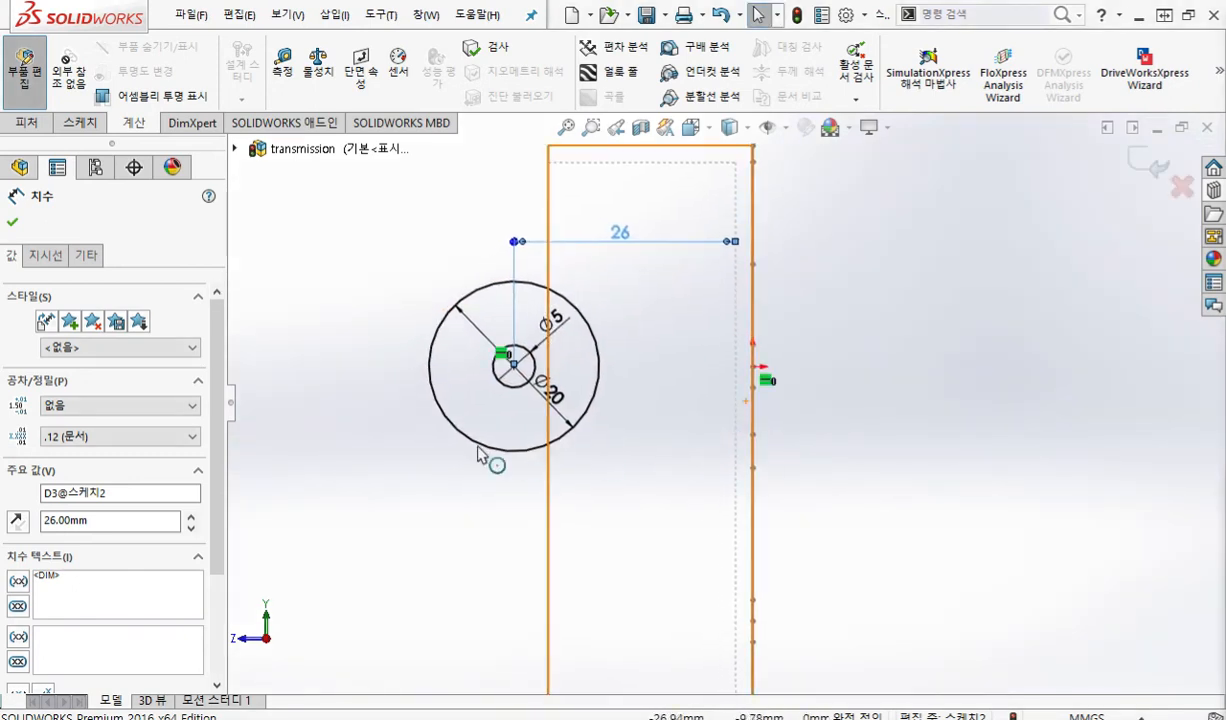
click(417, 482)
scroll(455, 492, up, 2)
mouse_move(510, 500)
ctrl+middle_down()
mouse_move(515, 471)
mouse_move(443, 460)
ctrl+middle_up()
key(F2)
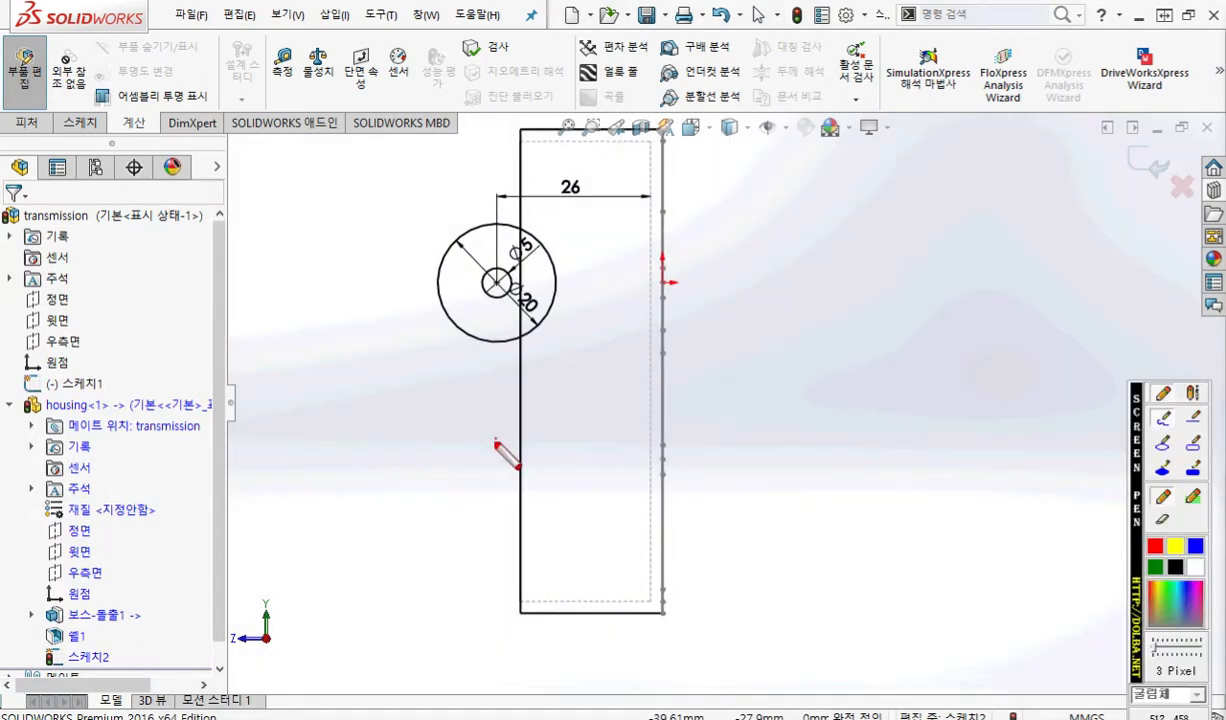
mouse_move(500, 447)
mouse_down()
mouse_move(490, 471)
mouse_move(525, 428)
mouse_move(446, 484)
mouse_move(553, 447)
mouse_move(519, 424)
mouse_up()
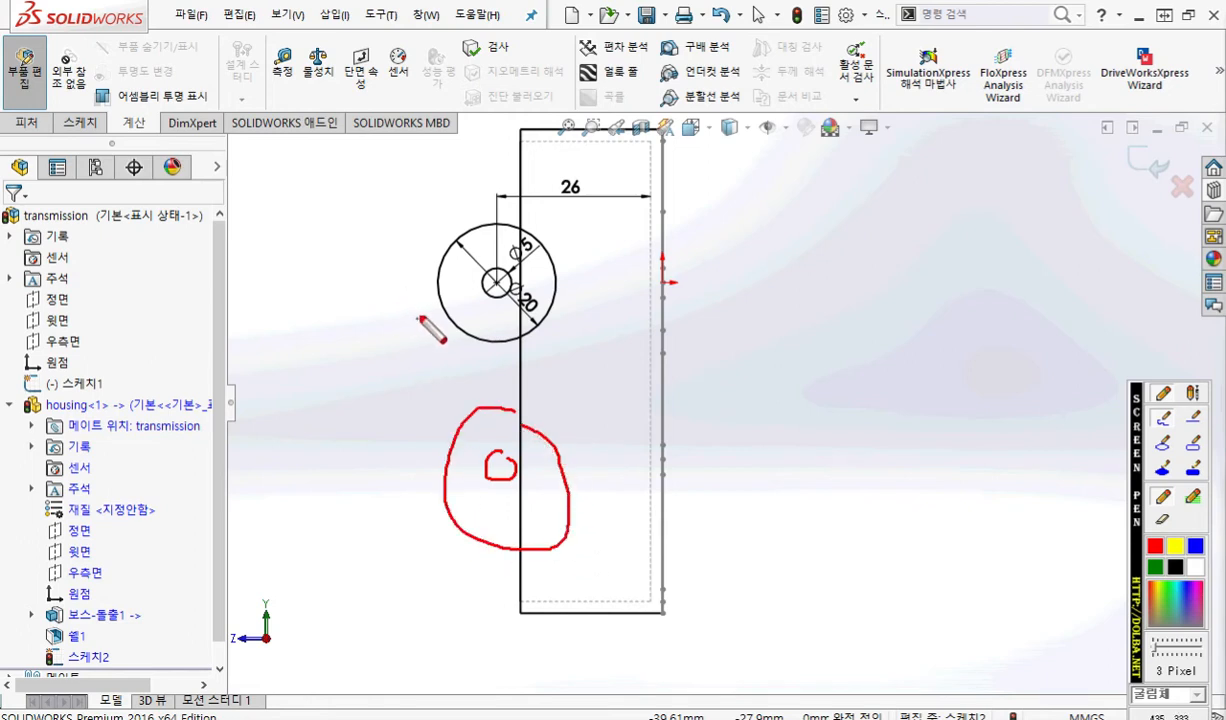
mouse_move(443, 283)
mouse_down()
mouse_move(370, 280)
mouse_move(390, 470)
mouse_move(420, 467)
mouse_move(400, 444)
mouse_up()
drag(373, 304, 392, 288)
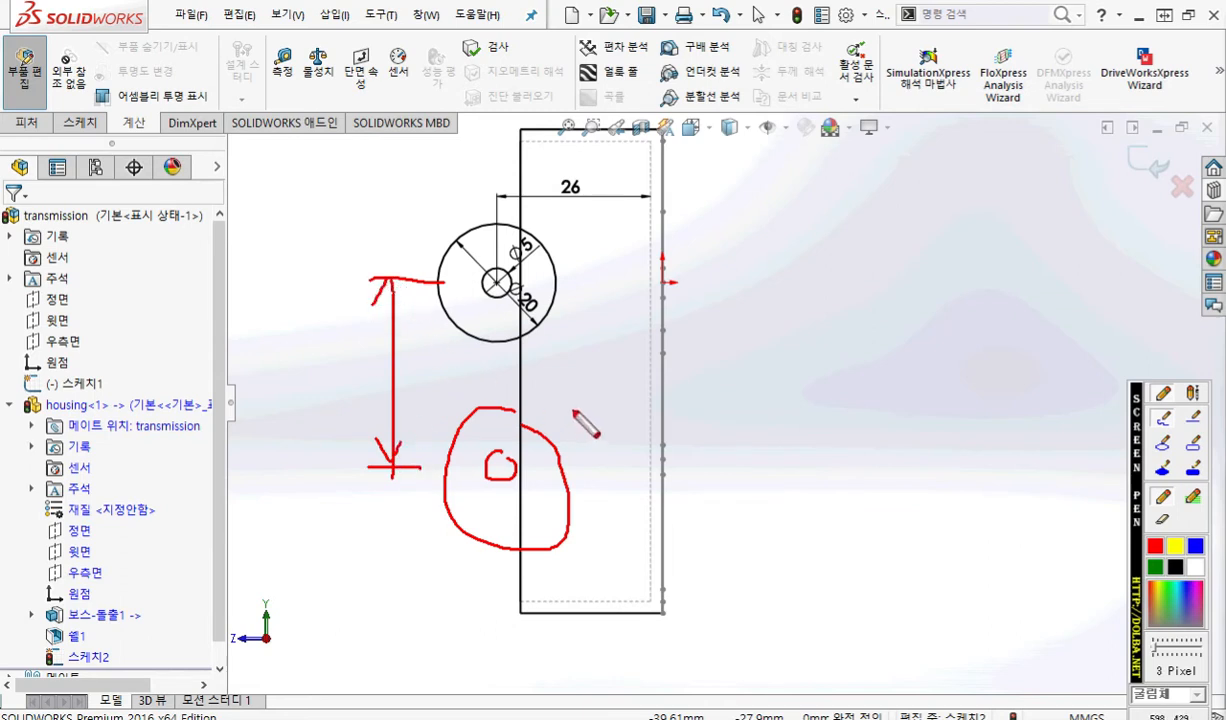
key(Escape)
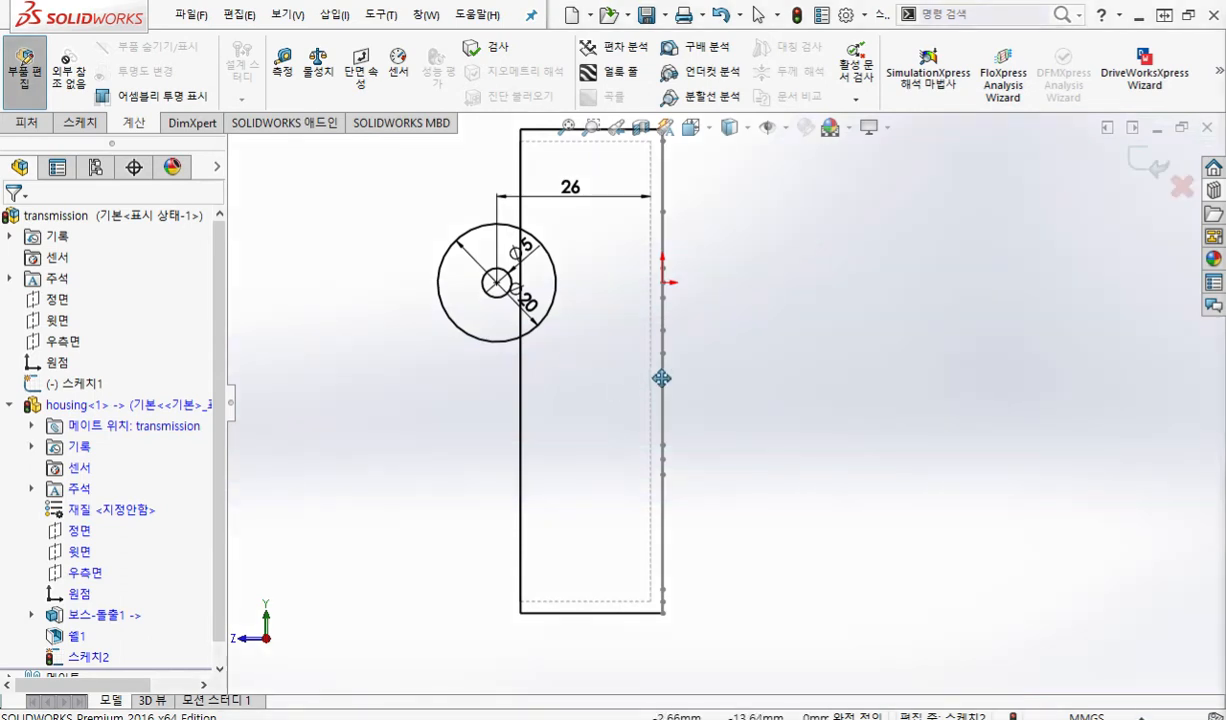
Copy the two concentric circles (5 mm and 20 mm) straight down to about 31 mm below the originals.
ctrl+middle_drag(719, 370, 734, 381)
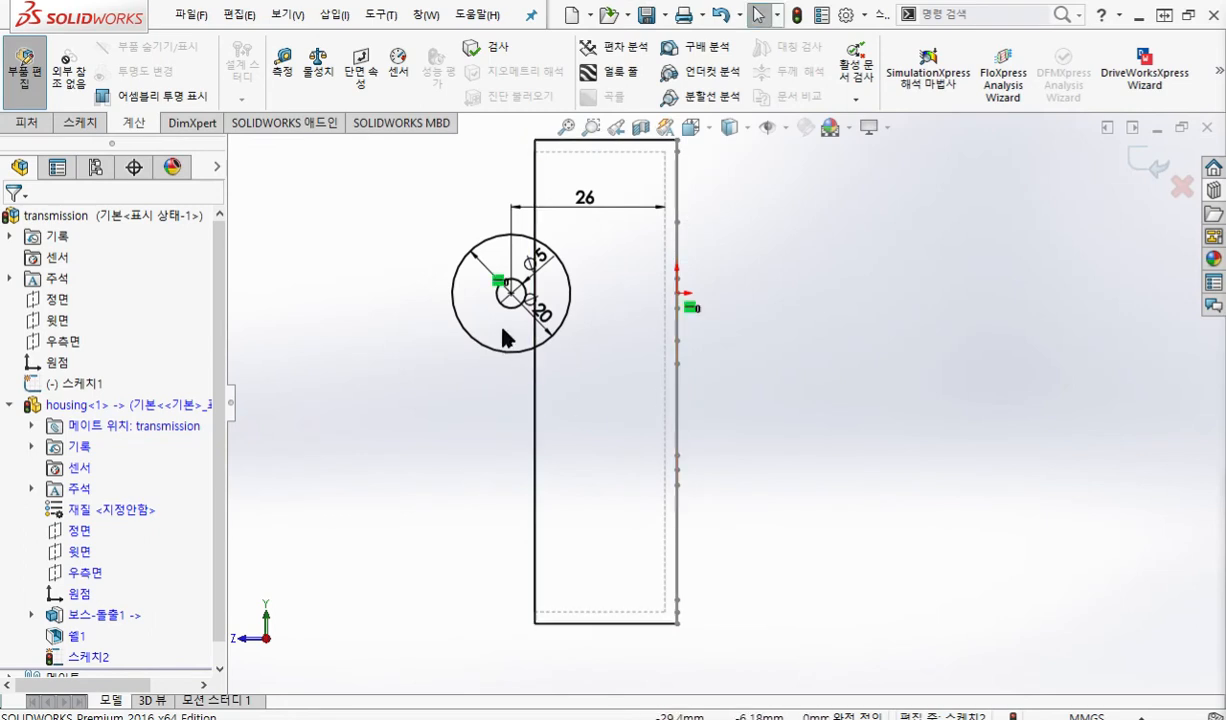
click(500, 352)
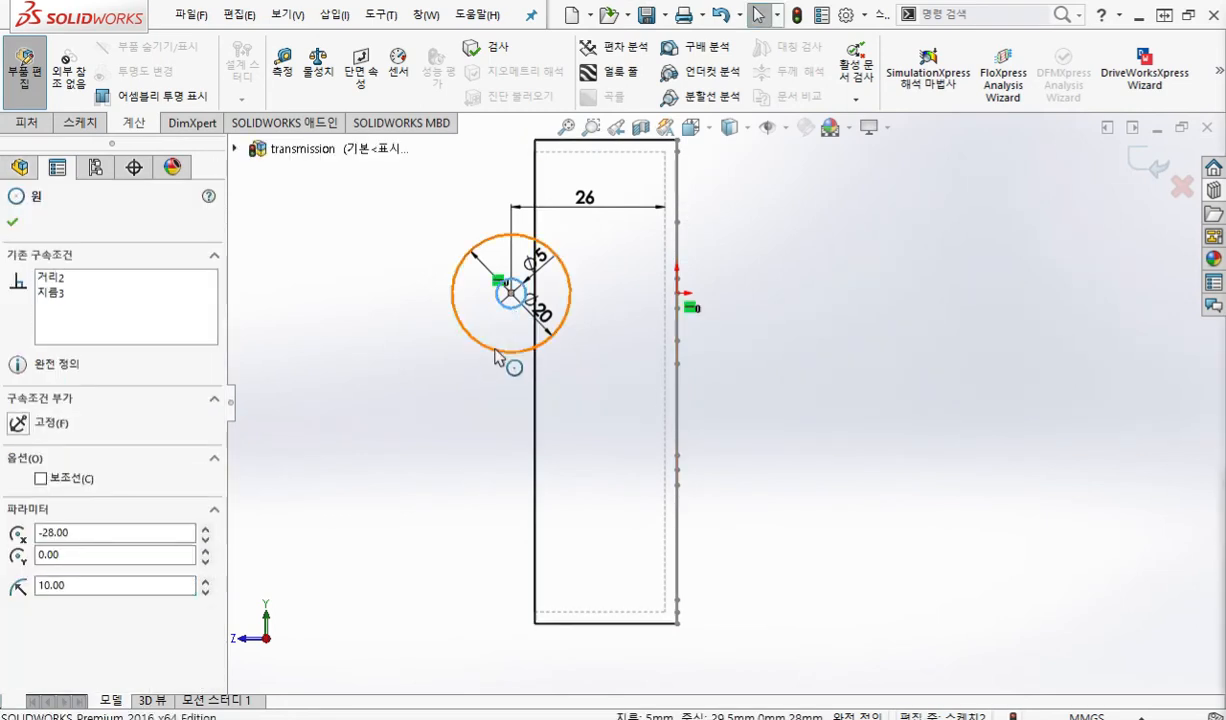
ctrl+click(500, 358)
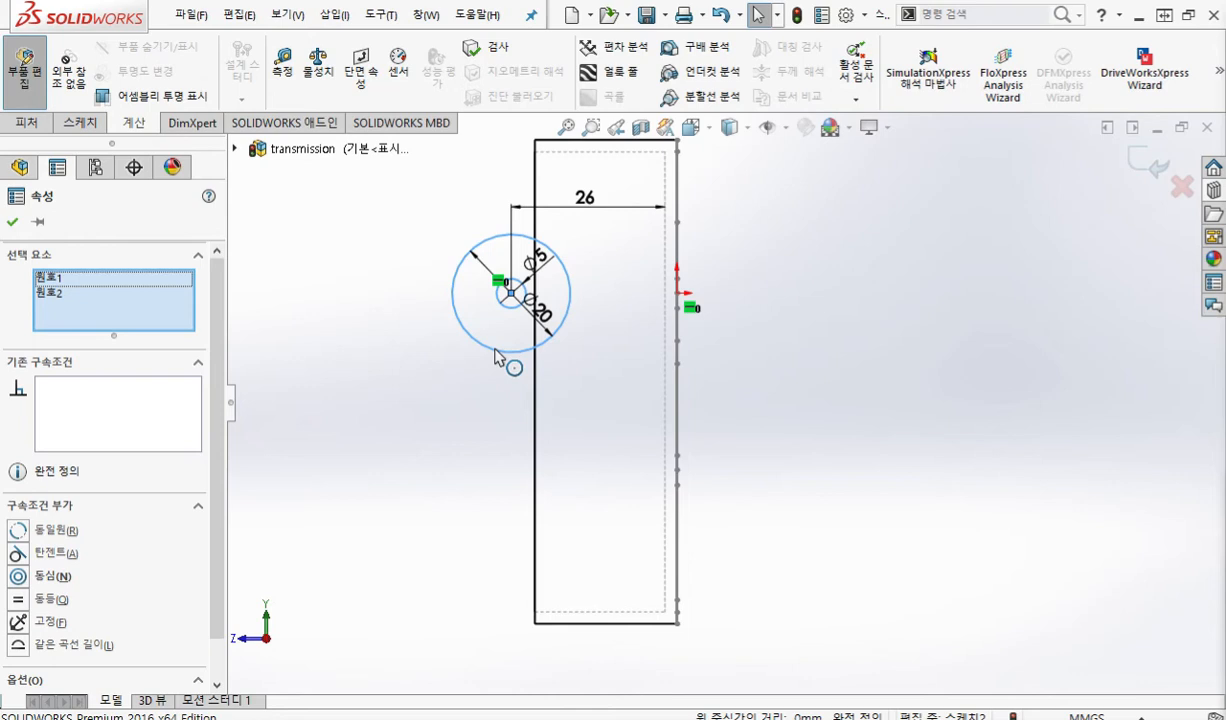
ctrl+drag(496, 358, 494, 530)
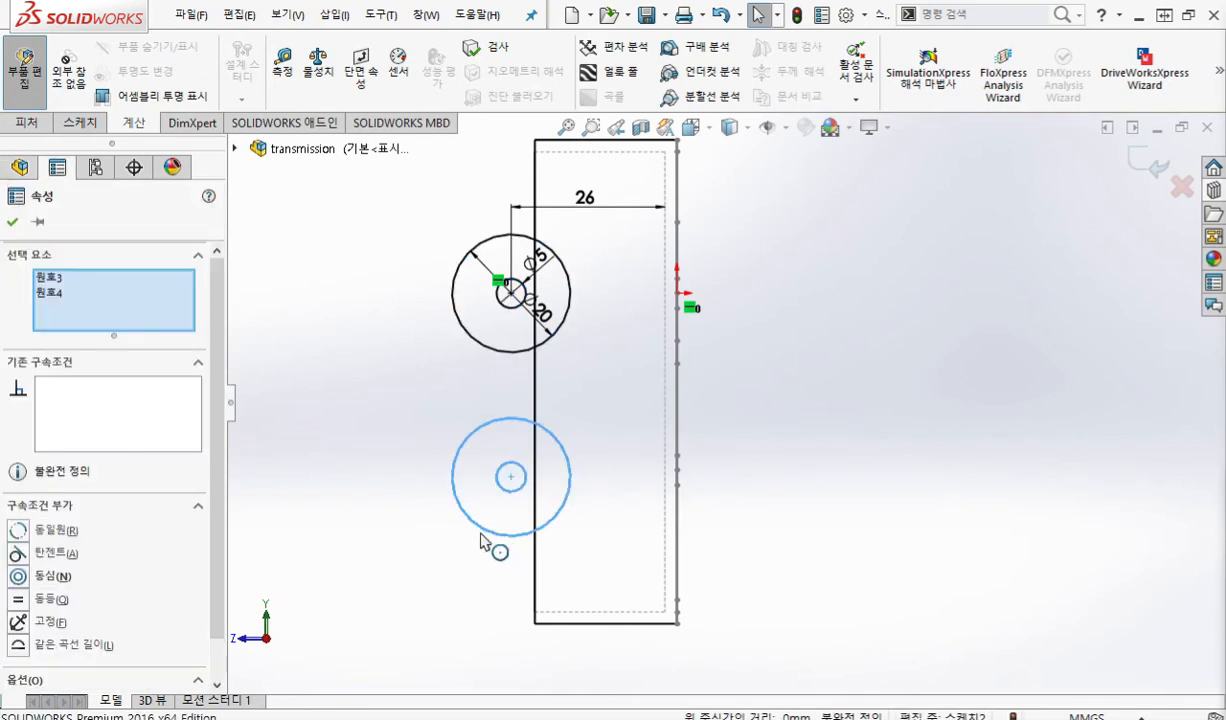
click(835, 467)
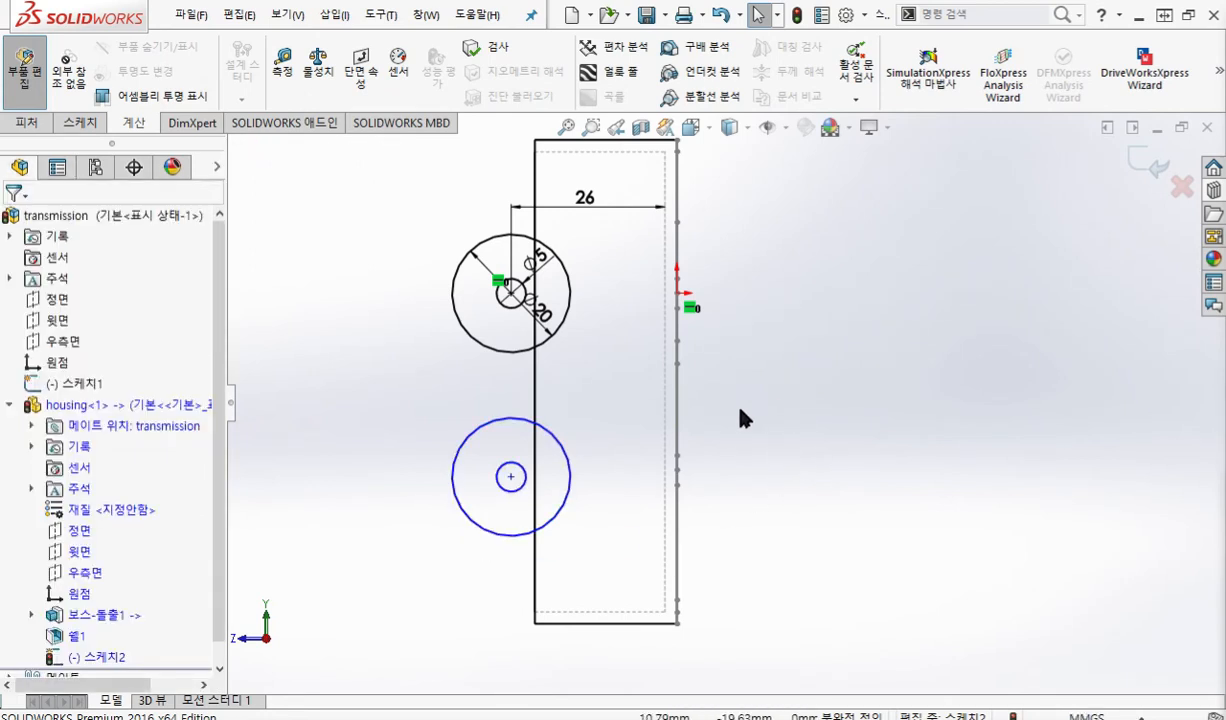
scroll(745, 418, down, 1)
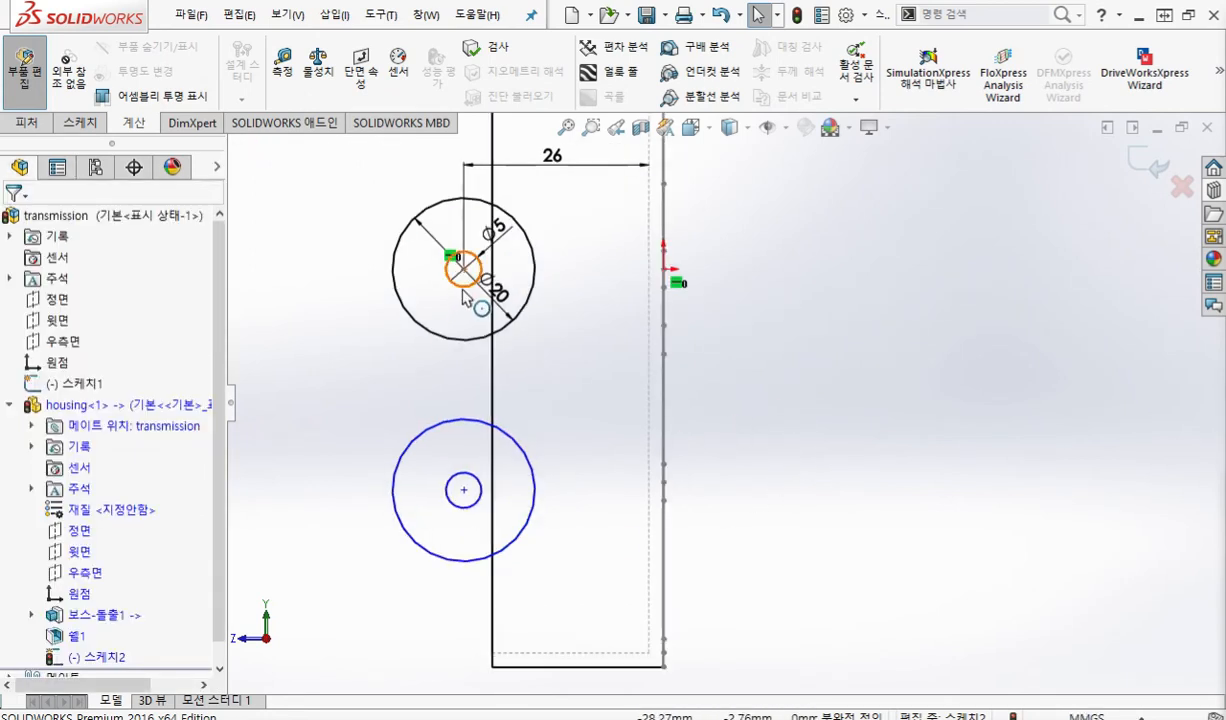
key(F12)
mouse_move(478, 280)
mouse_down()
mouse_move(440, 278)
mouse_move(480, 284)
mouse_move(469, 309)
mouse_up()
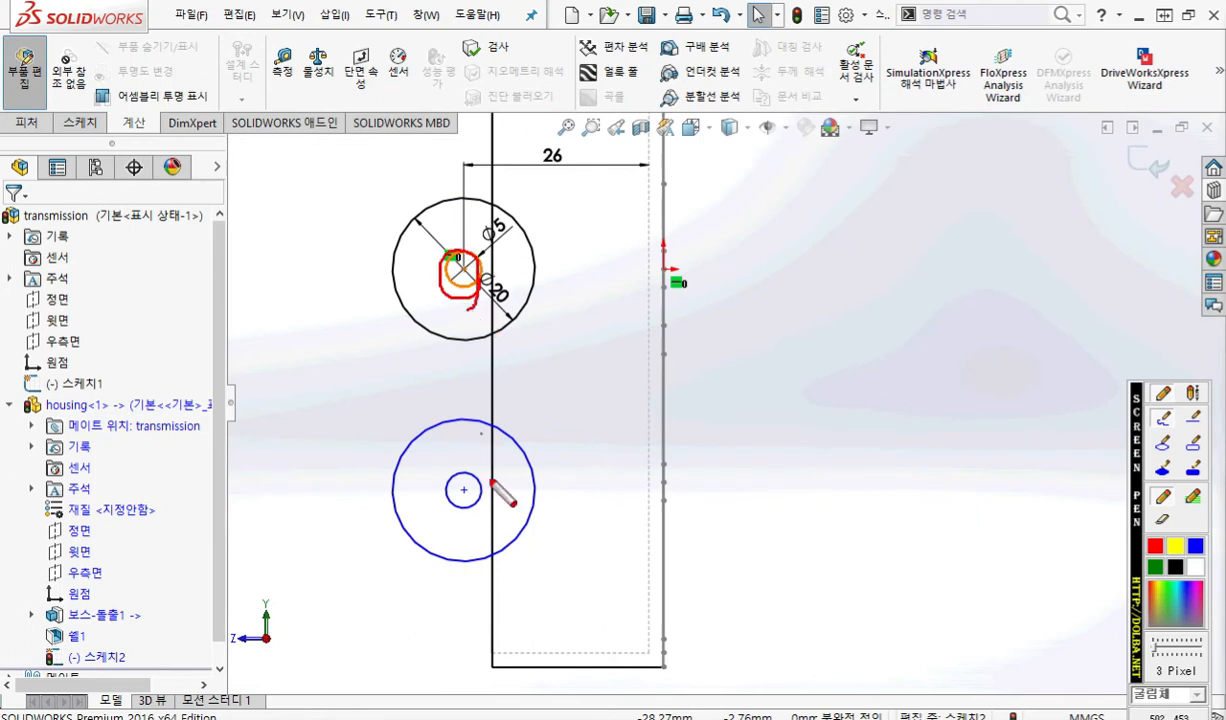
mouse_move(476, 470)
mouse_down()
mouse_move(446, 488)
mouse_move(484, 497)
mouse_move(484, 514)
mouse_up()
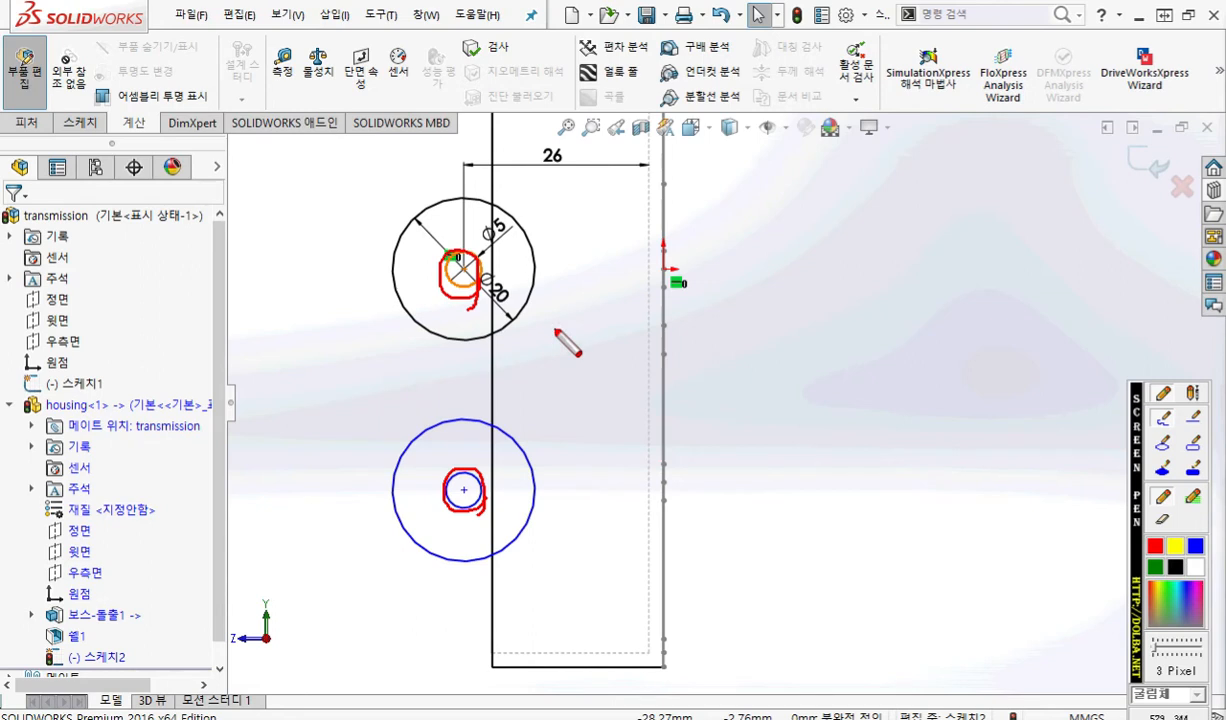
key(Escape)
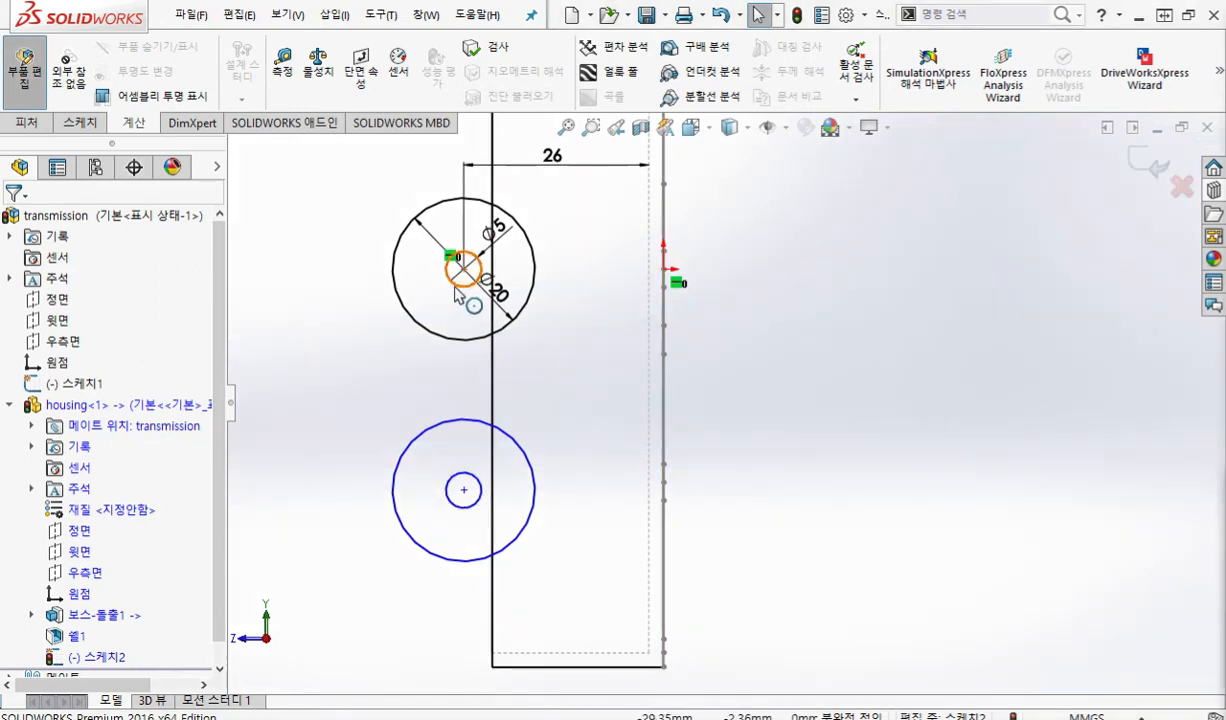
Add an Equal relation between the upper and lower small inner circles.
click(458, 286)
ctrl+click(478, 486)
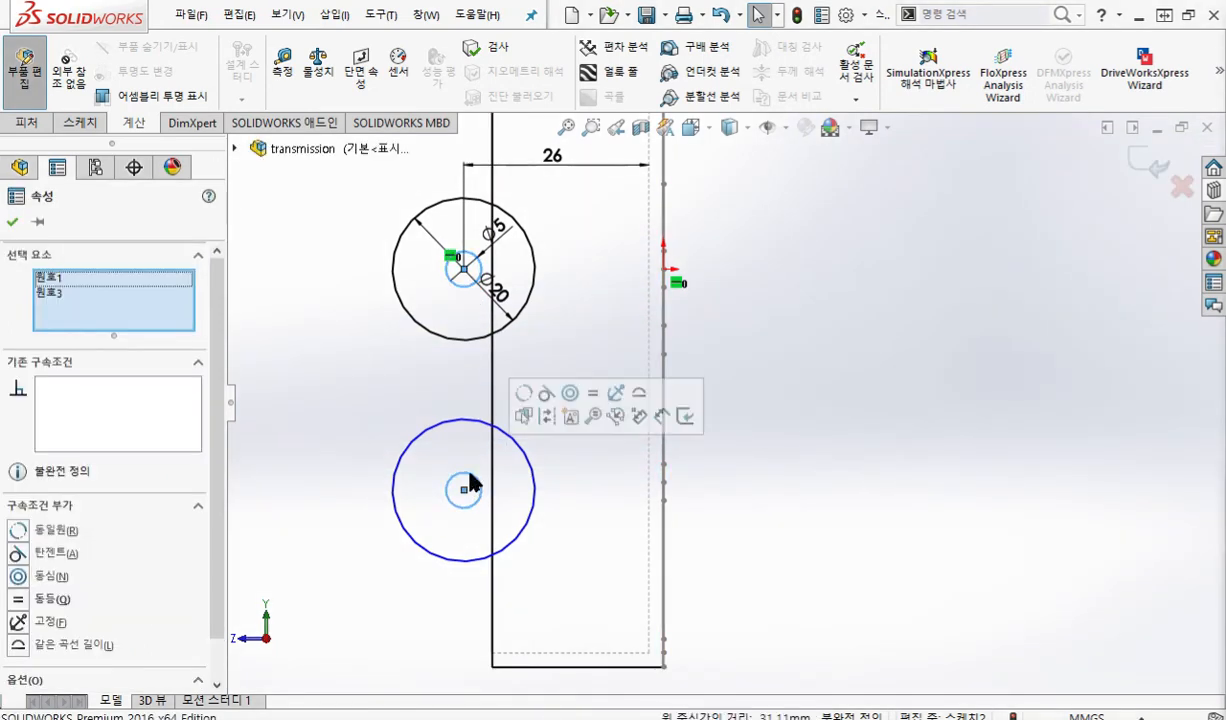
click(594, 399)
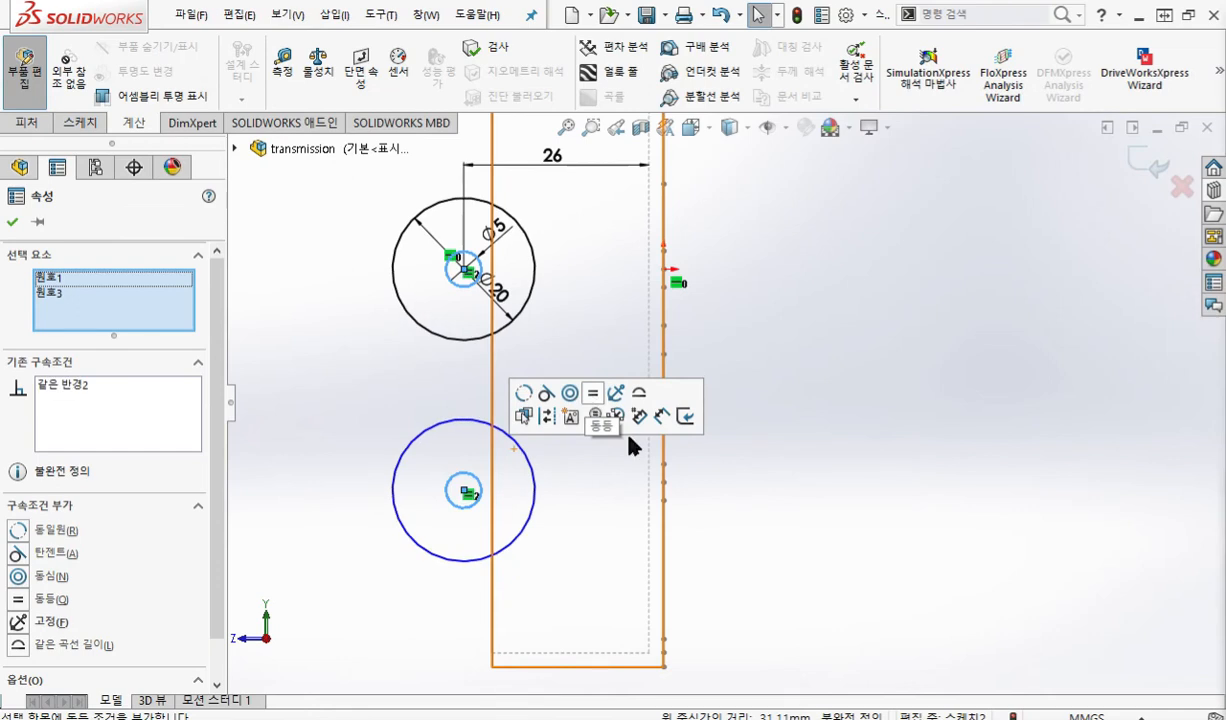
click(772, 504)
Add an Equal relation between the upper and lower large outer circles.
click(506, 322)
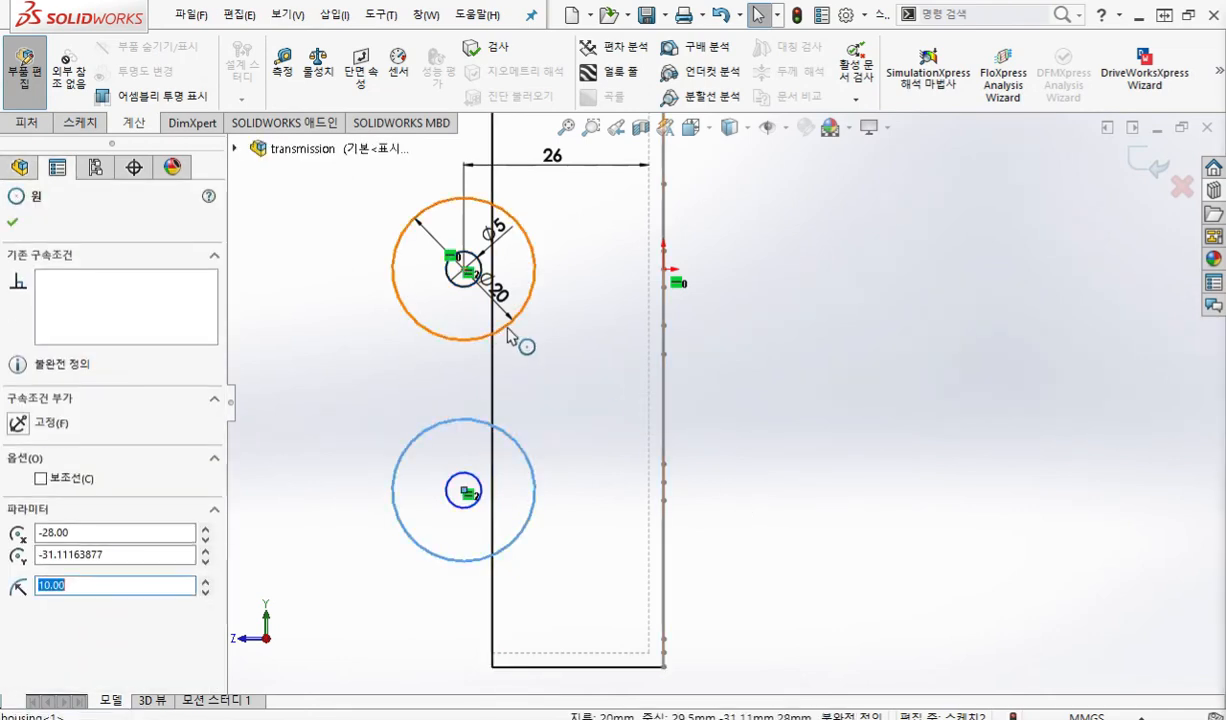
click(491, 330)
ctrl+click(663, 300)
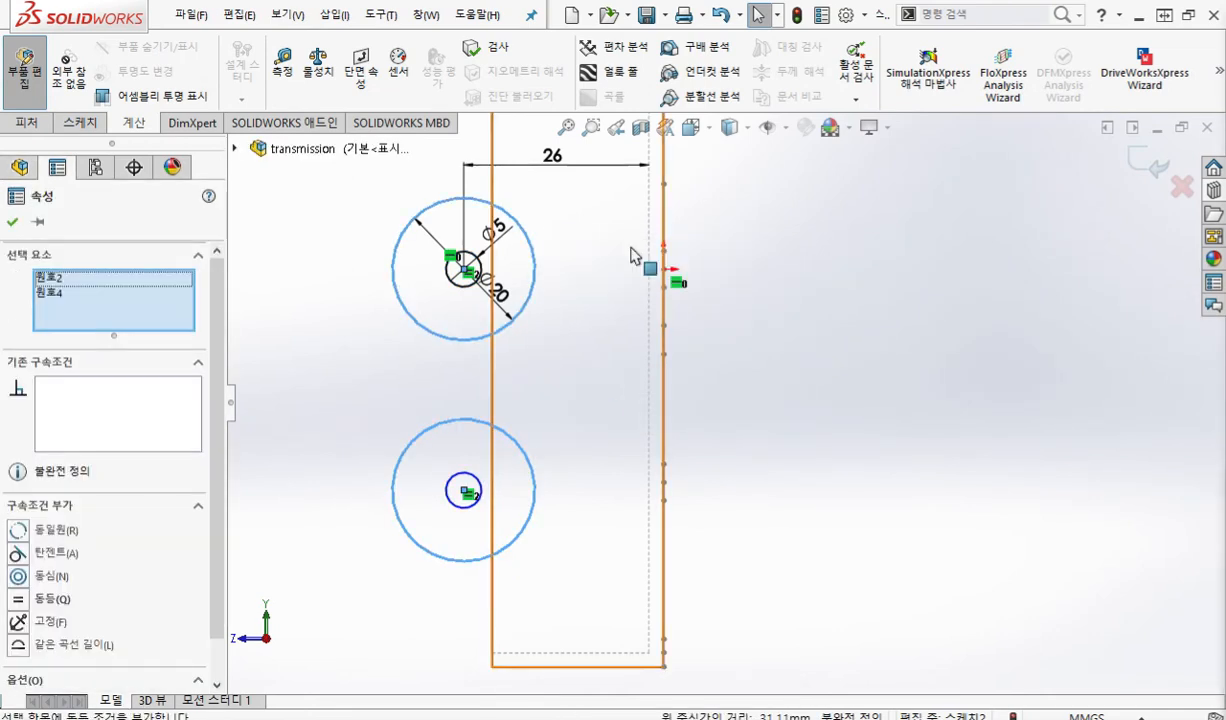
drag(577, 286, 600, 303)
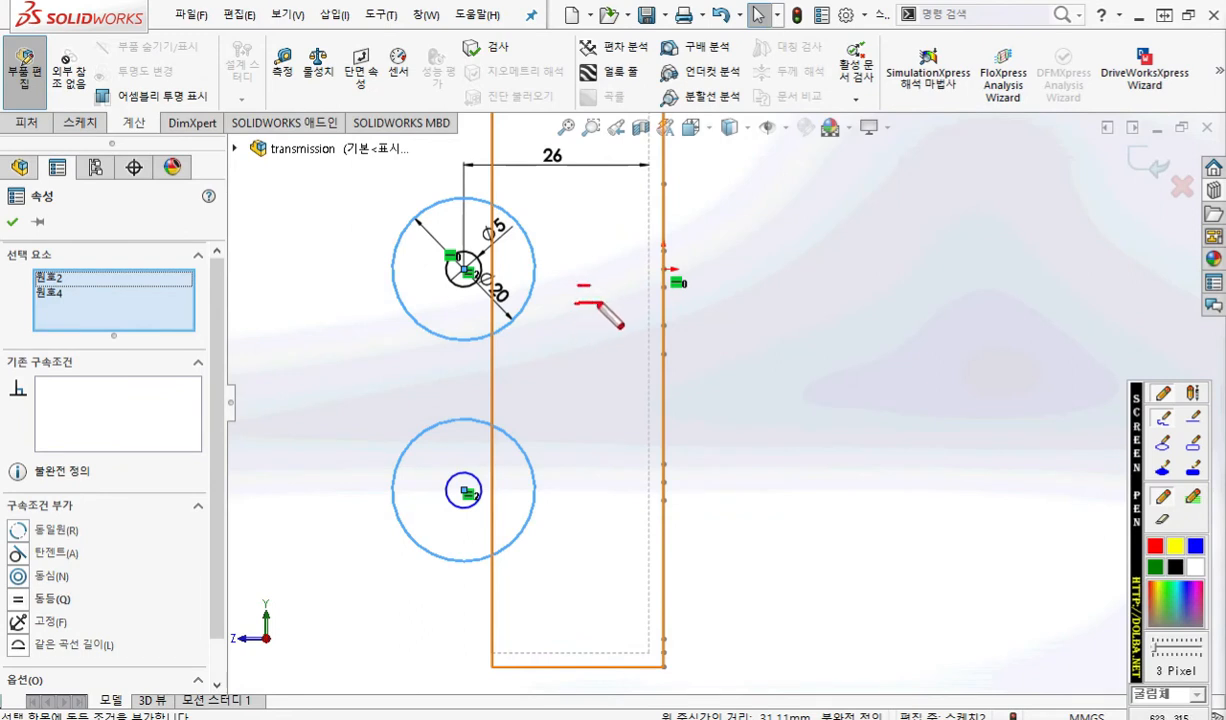
mouse_move(521, 306)
mouse_down()
mouse_move(547, 352)
mouse_move(529, 449)
mouse_move(546, 452)
mouse_move(522, 308)
mouse_move(608, 345)
mouse_move(616, 326)
mouse_move(627, 352)
mouse_up()
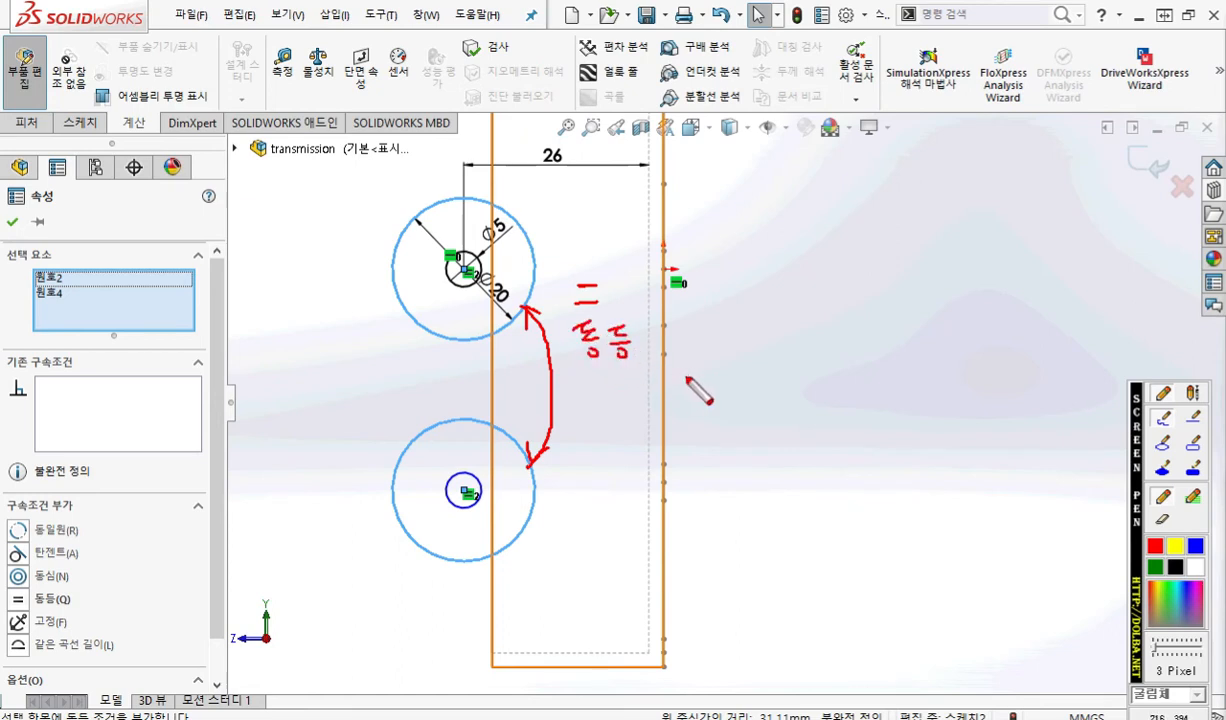
mouse_move(446, 287)
mouse_down()
mouse_move(379, 410)
mouse_move(448, 492)
mouse_move(432, 479)
mouse_move(430, 502)
mouse_up()
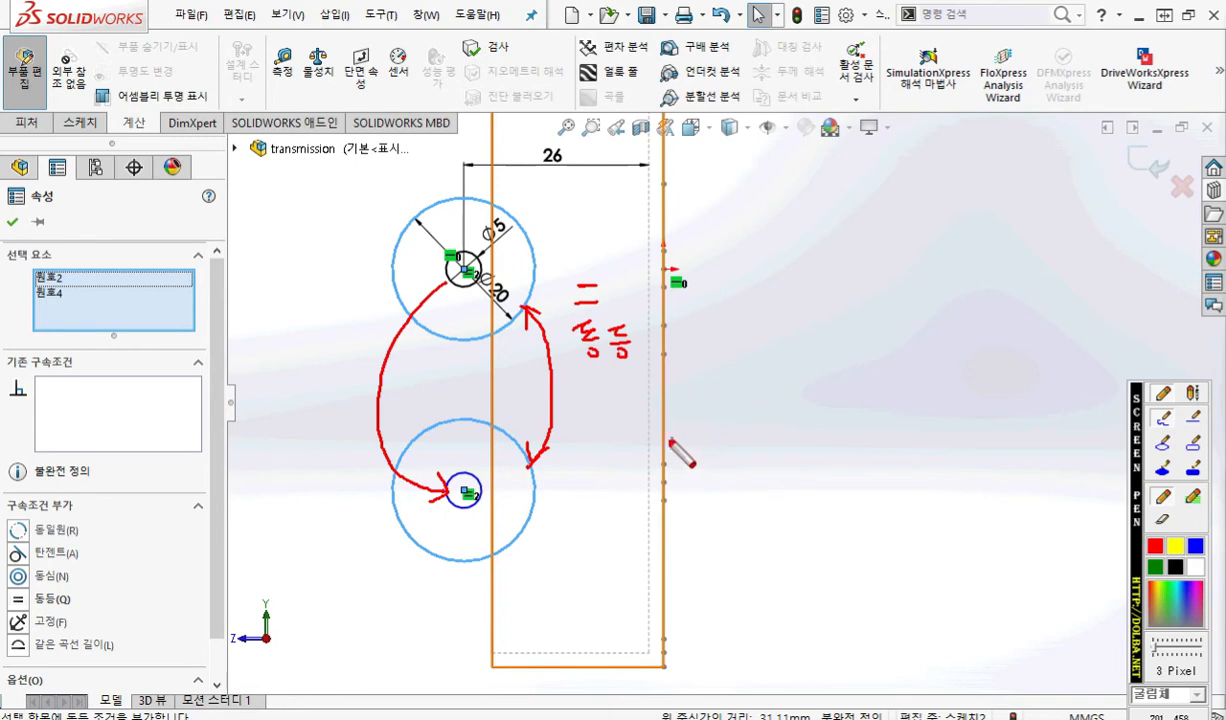
right_click(680, 453)
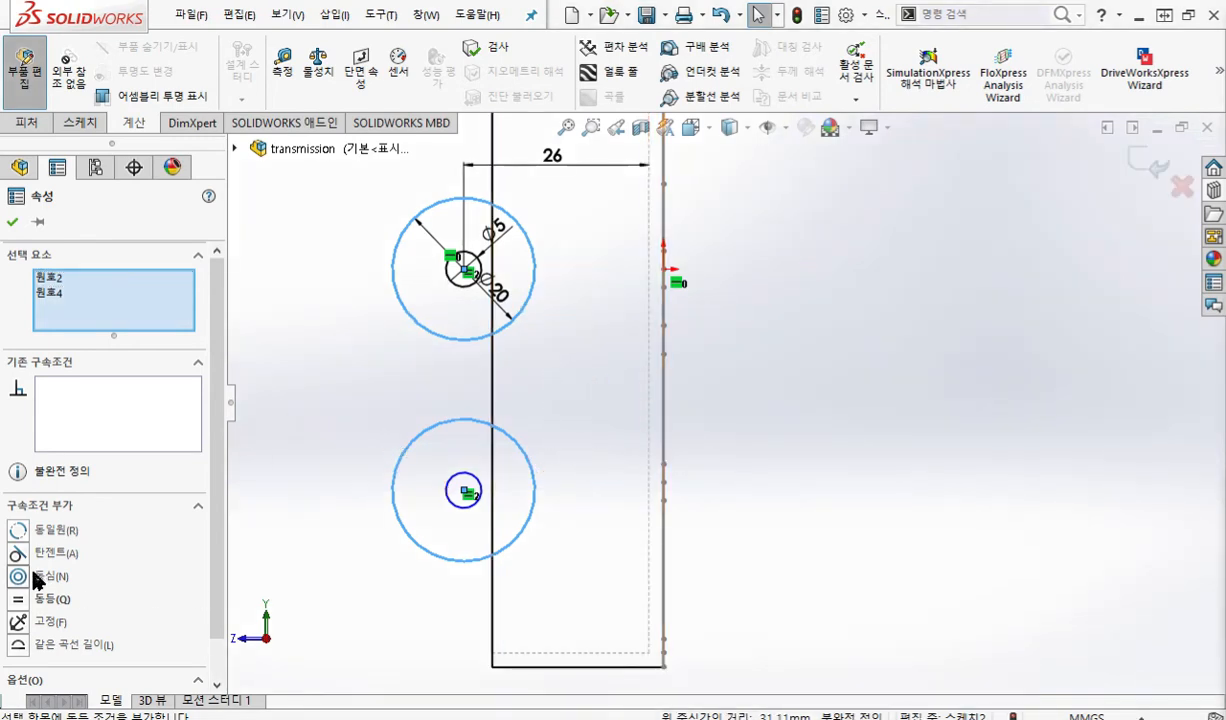
click(18, 598)
click(785, 440)
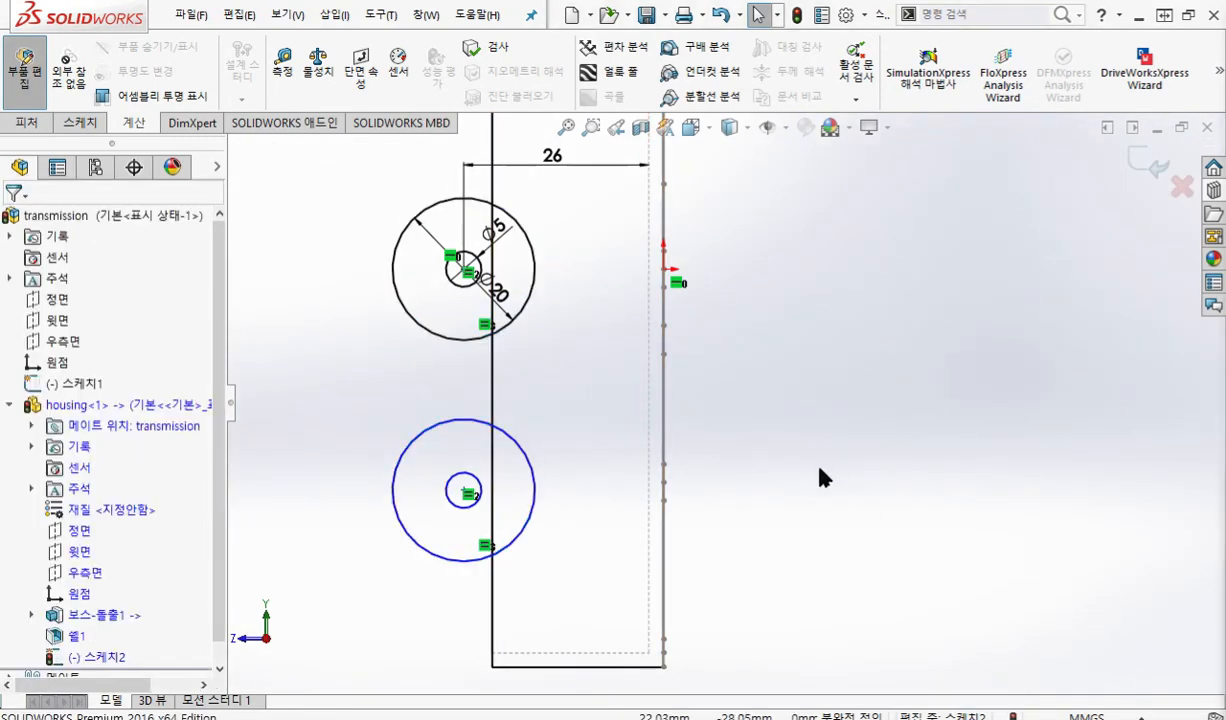
Test the freedom of the lower circle pair by moving its centre sideways and back beneath the upper pair.
ctrl+middle_drag(739, 495, 769, 471)
drag(481, 465, 416, 456)
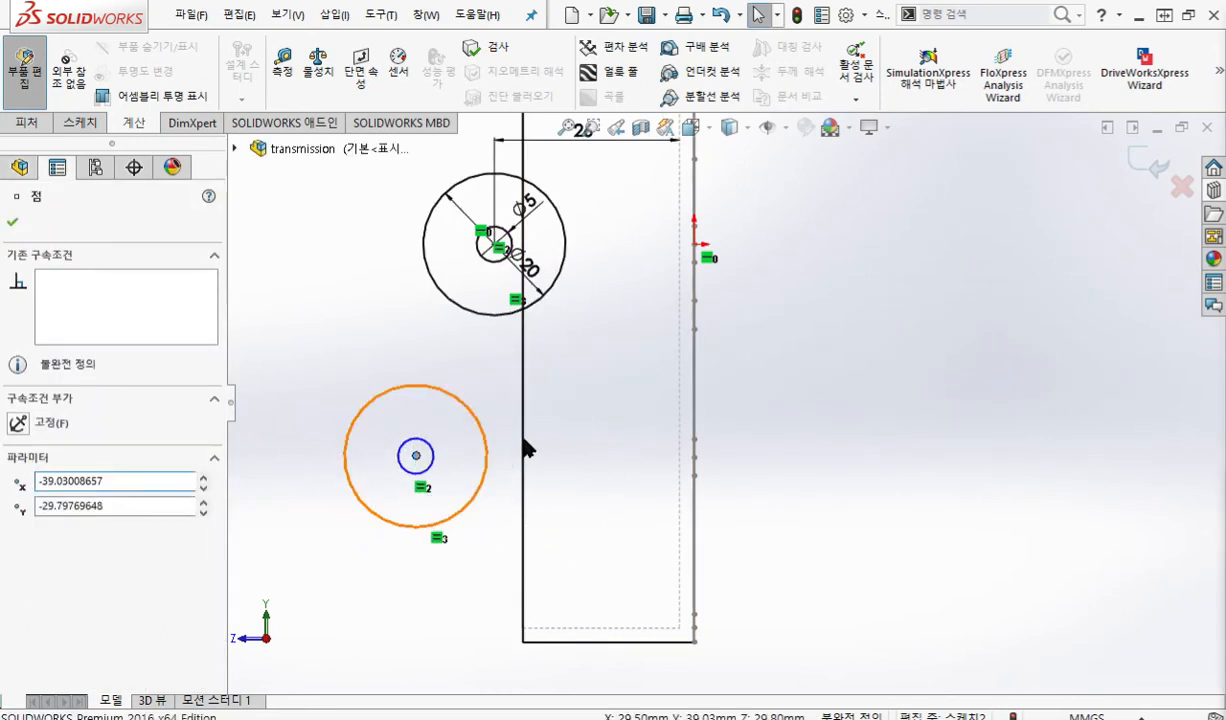
click(496, 430)
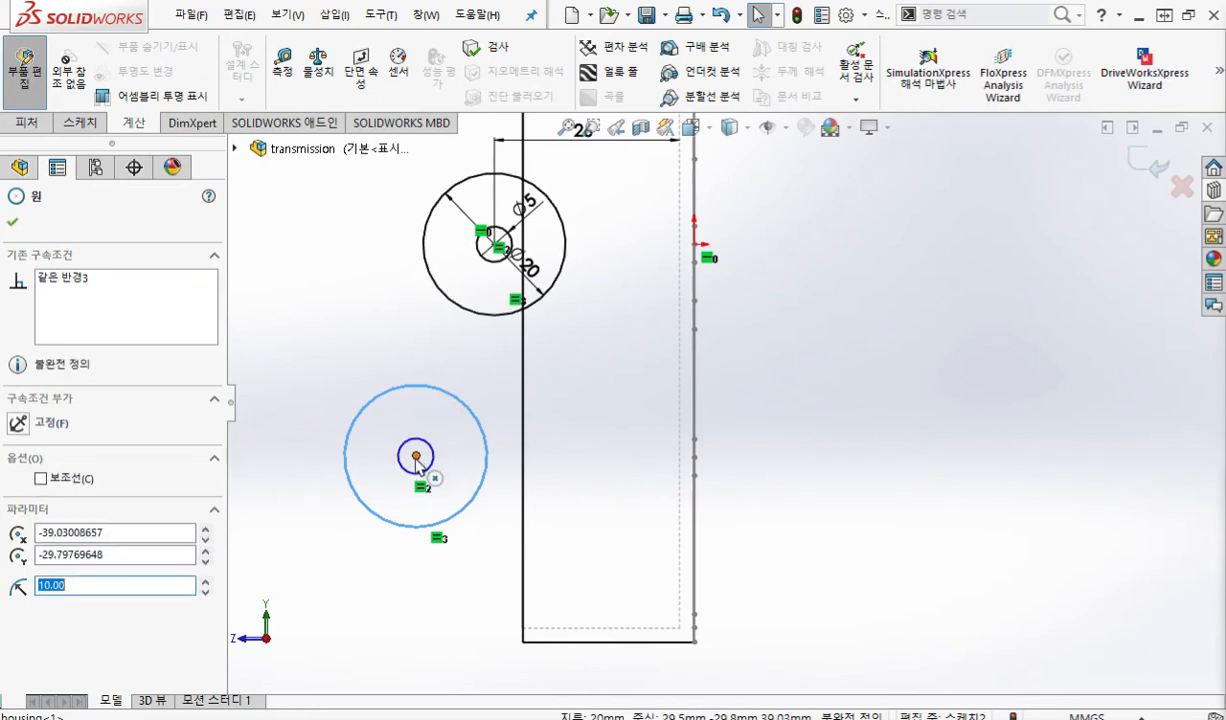
drag(416, 456, 496, 476)
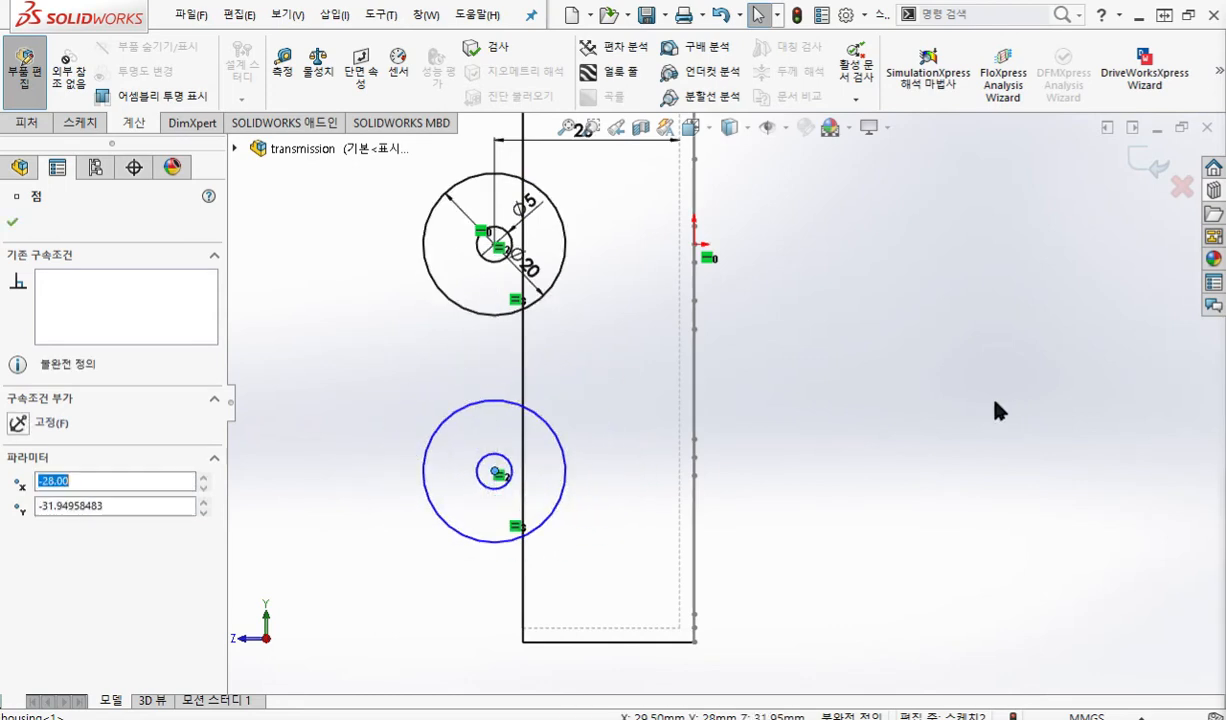
click(766, 421)
key(F12)
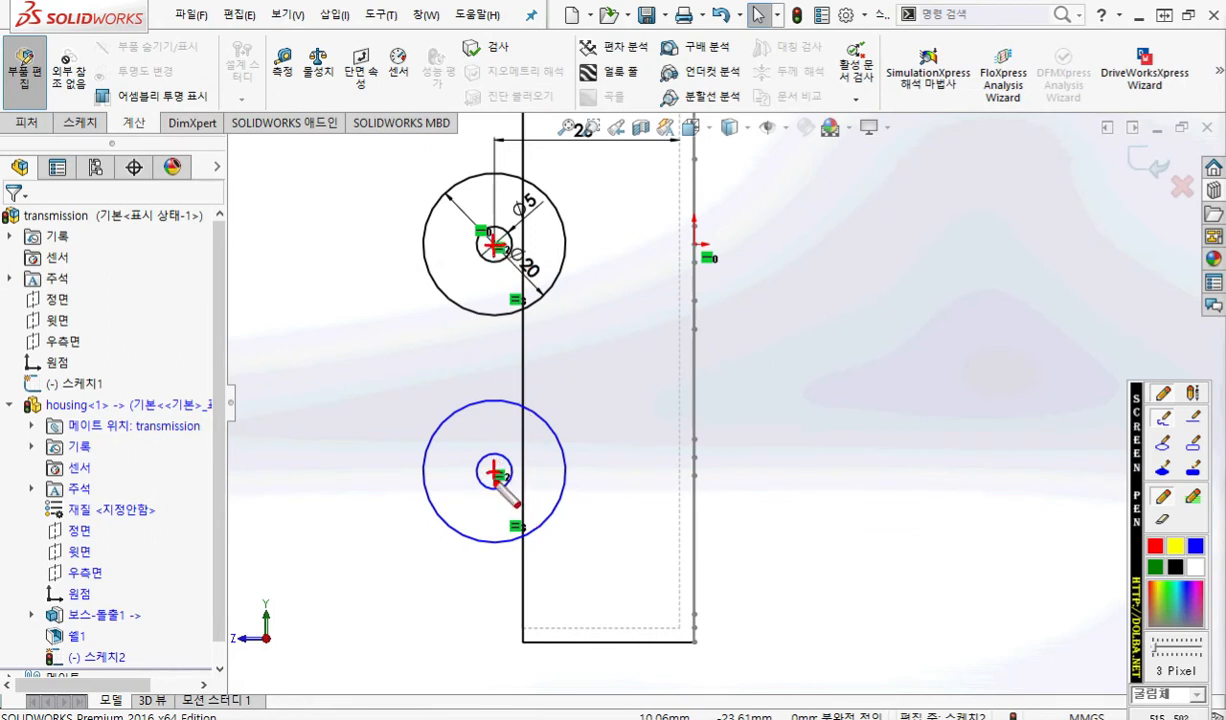
drag(458, 240, 457, 280)
drag(456, 442, 457, 501)
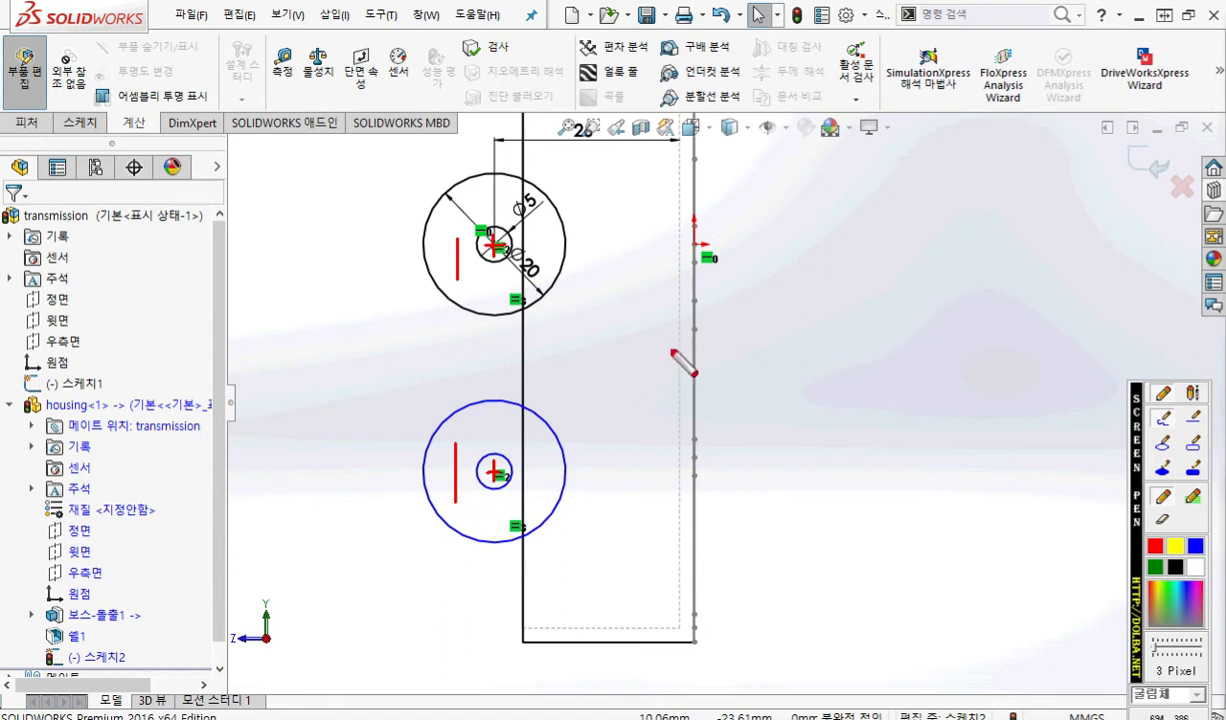
key(Escape)
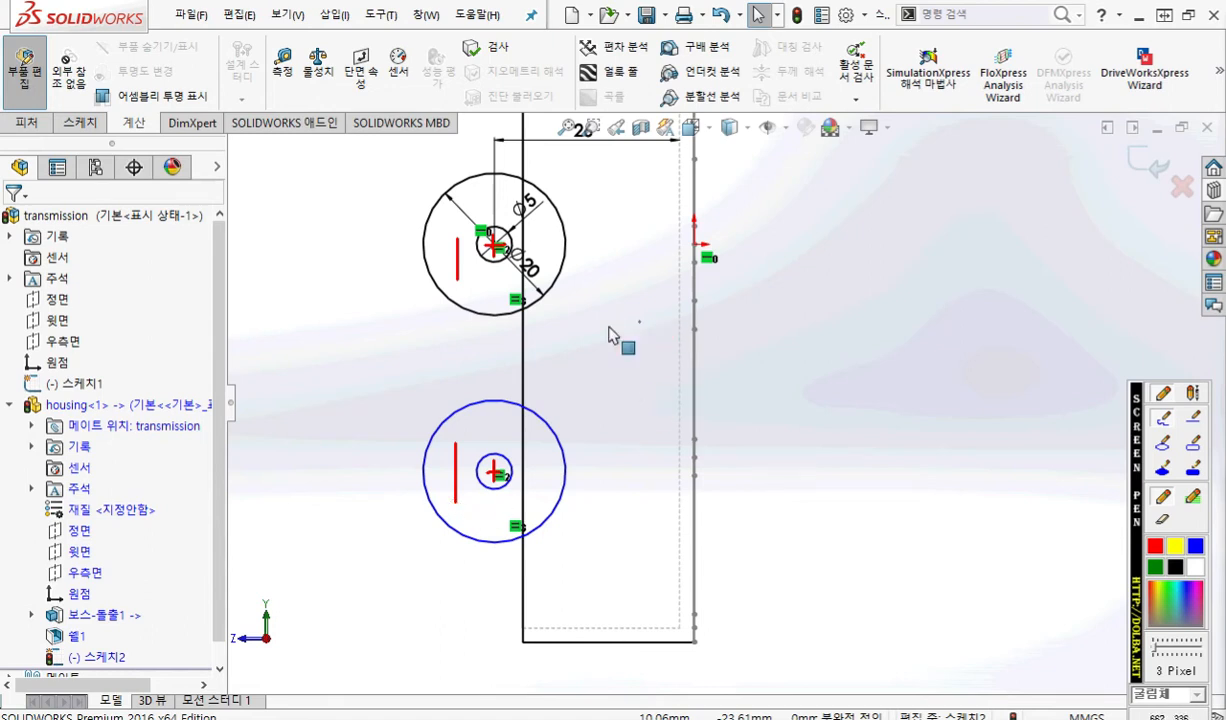
Add a Vertical relation between the centre points of the upper and lower circle pairs.
click(495, 243)
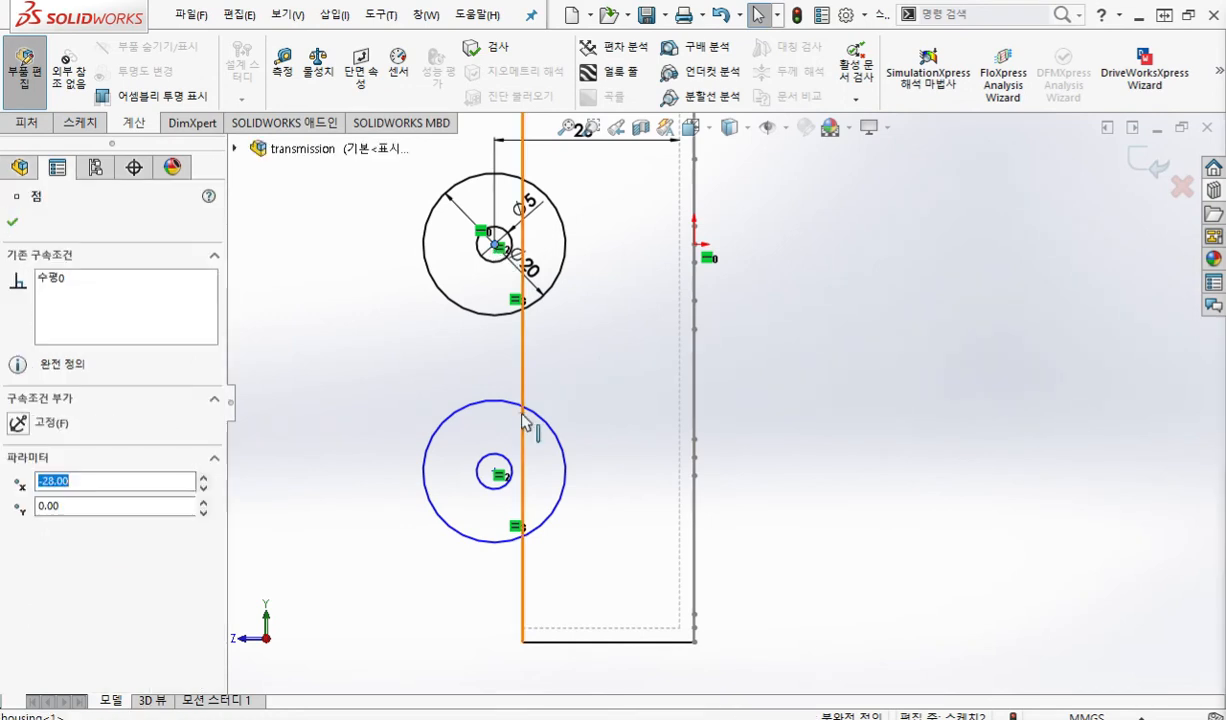
ctrl+click(497, 474)
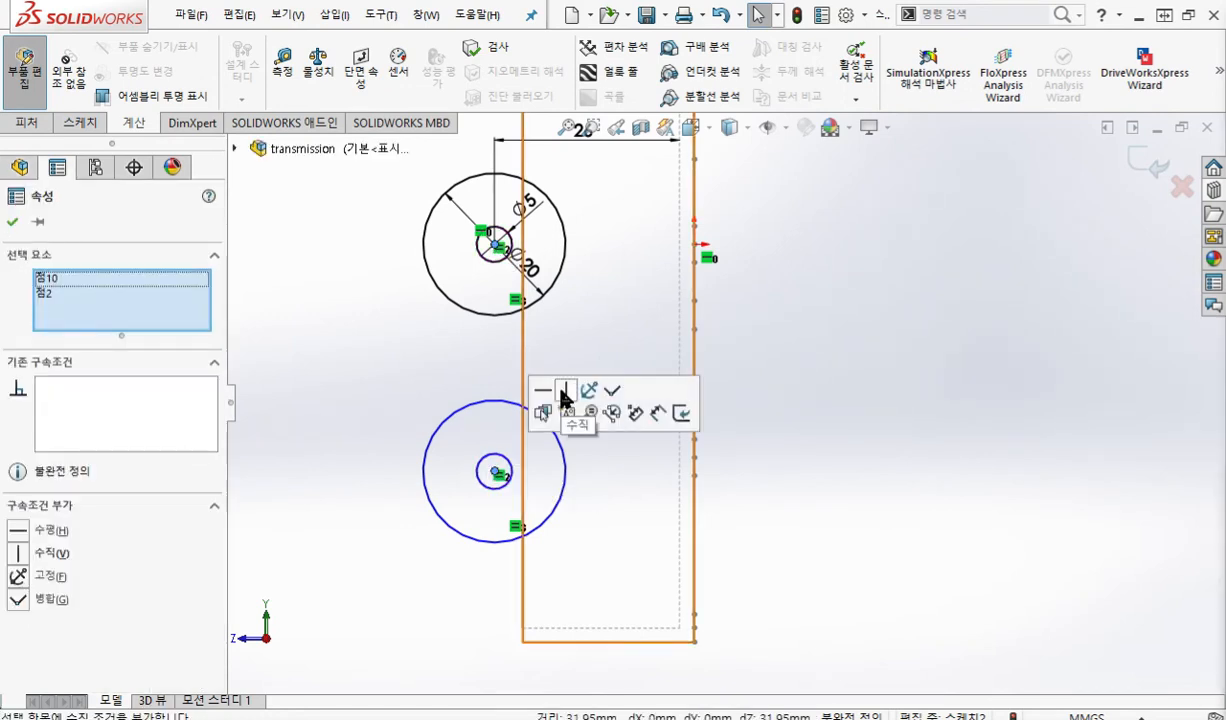
click(565, 391)
click(805, 405)
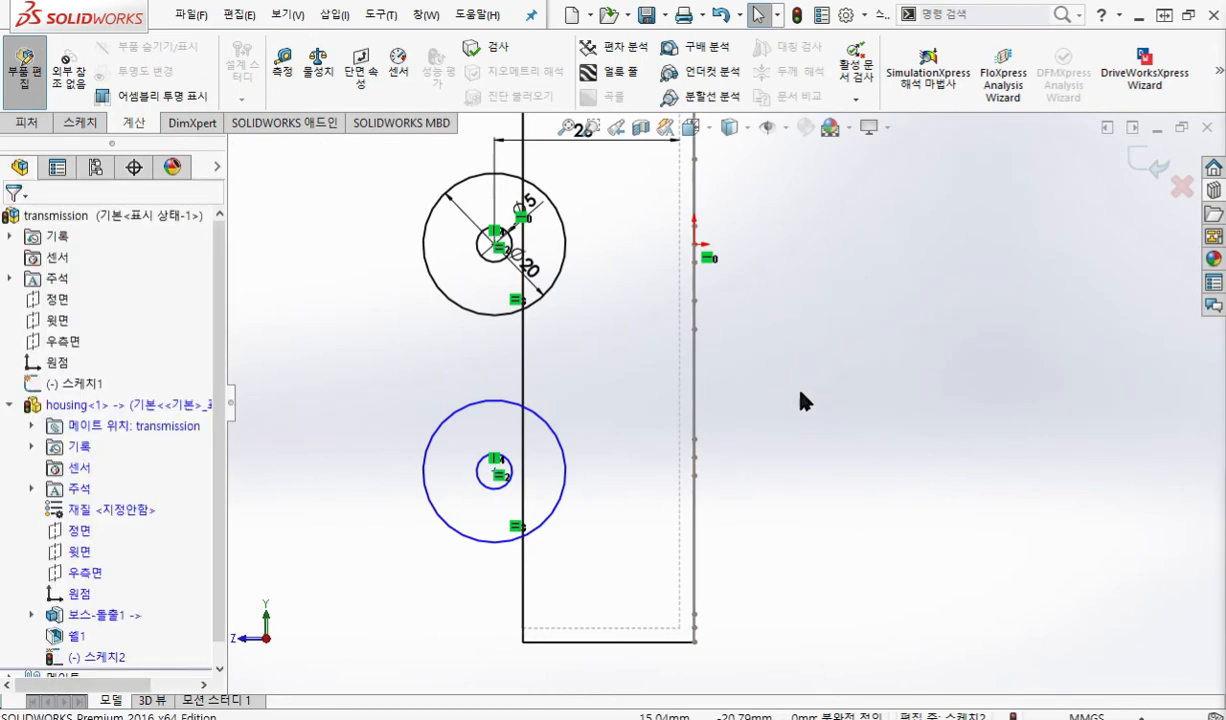
Dimension the vertical distance between the upper and lower large circles and set it to 30 mm.
right_click(830, 338)
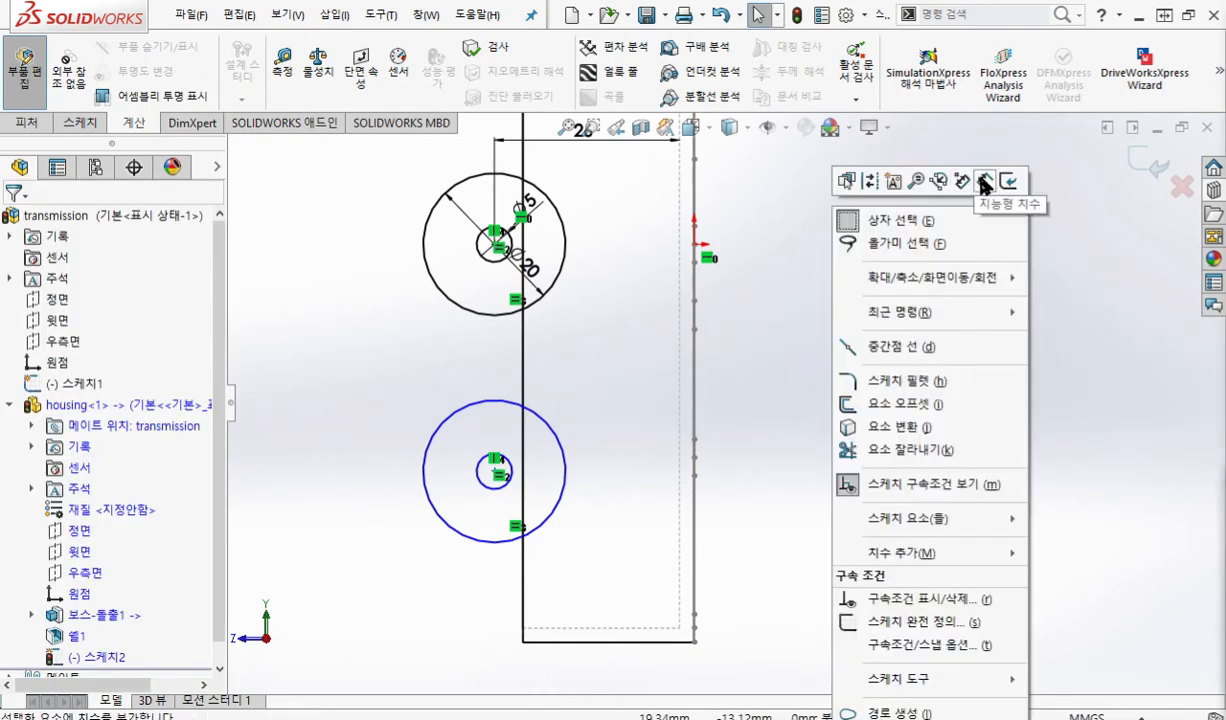
click(933, 196)
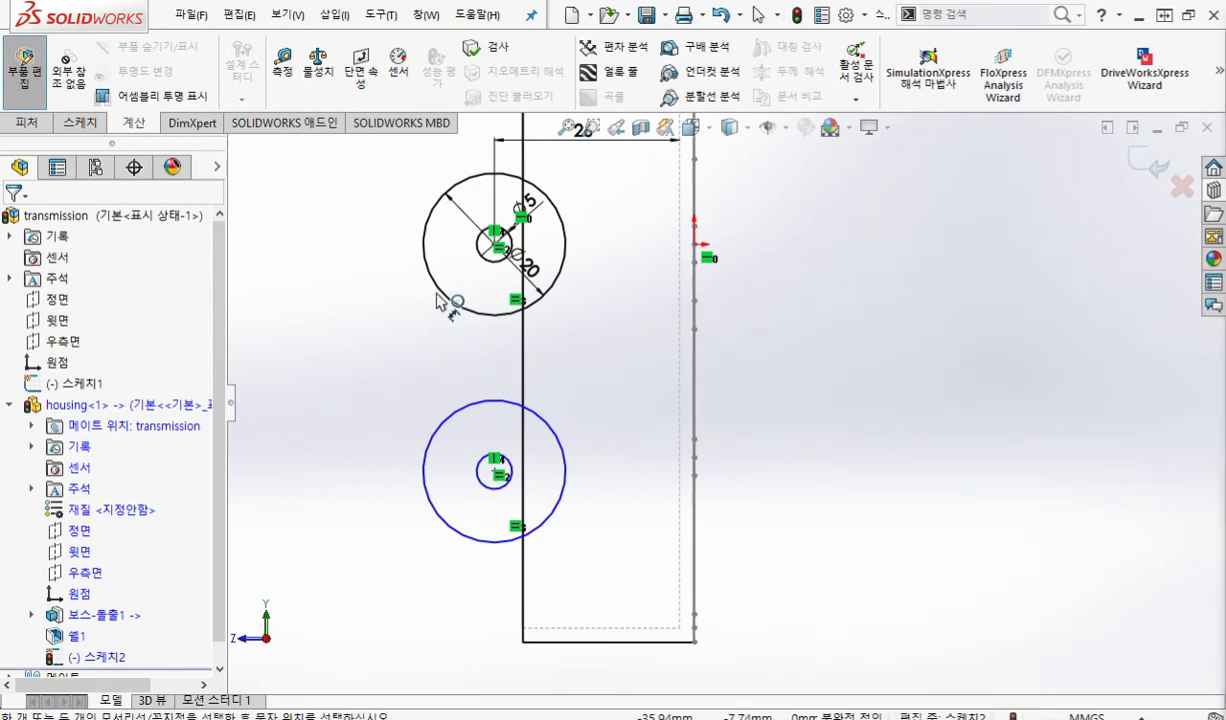
click(441, 291)
click(445, 428)
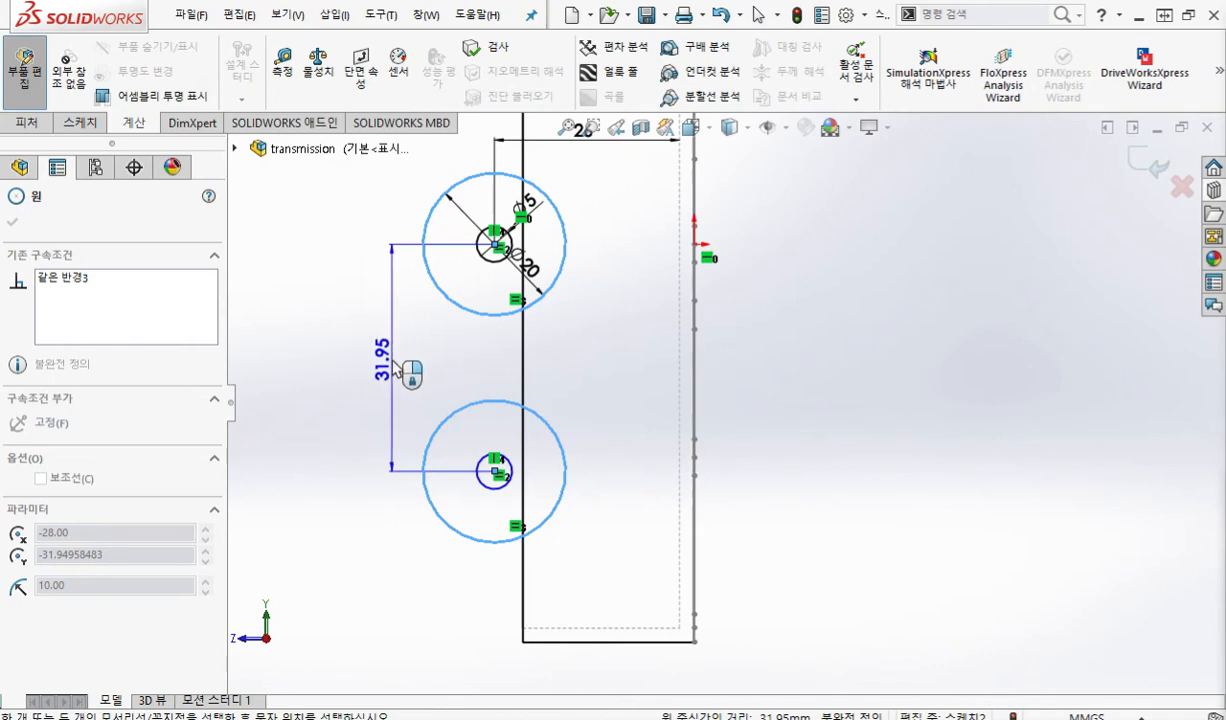
click(404, 370)
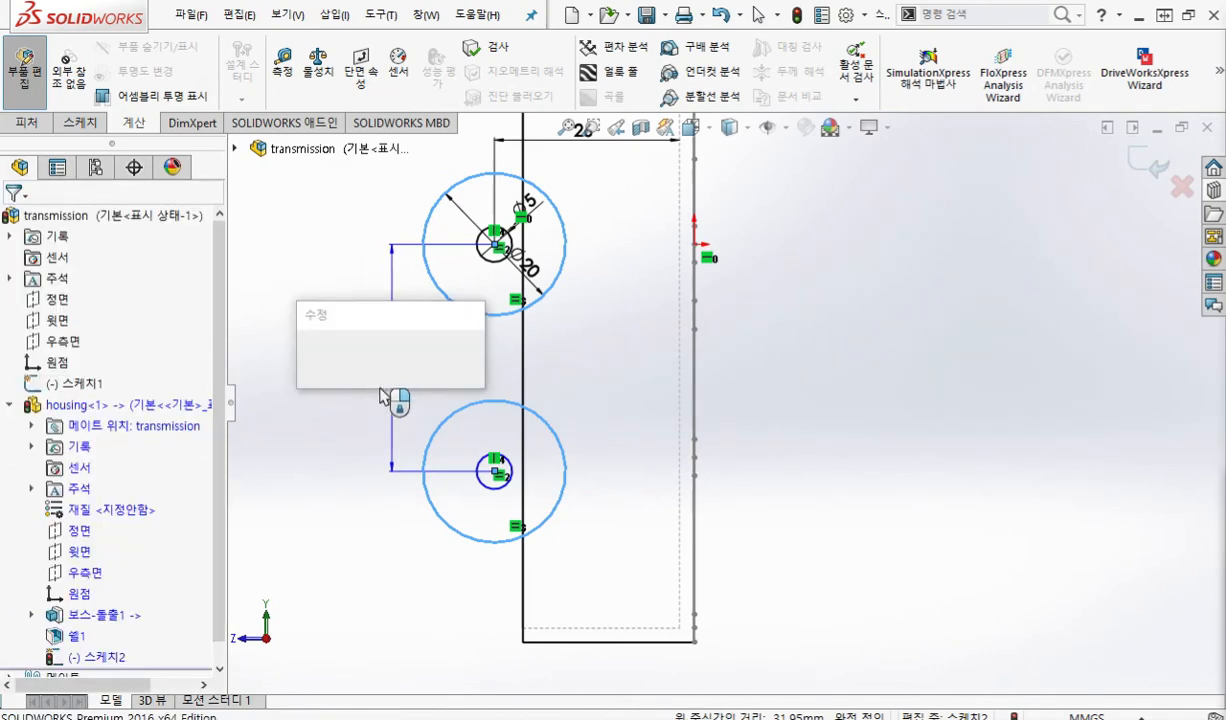
text(30)
key(Return)
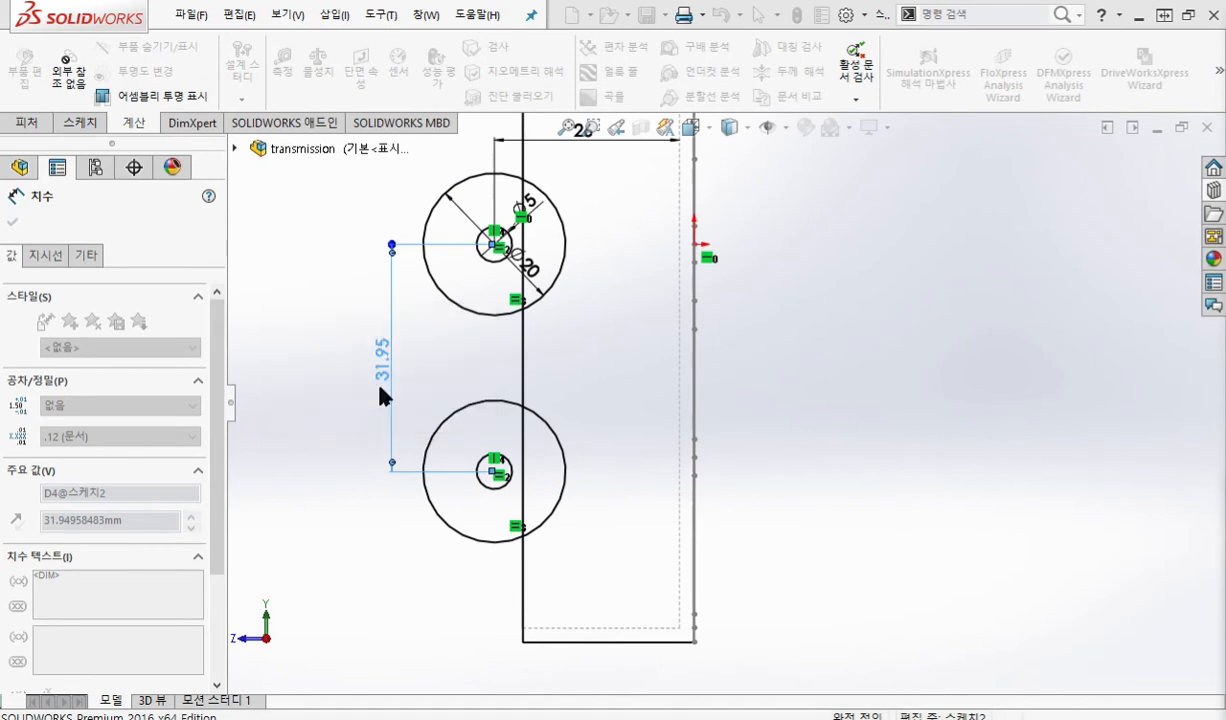
click(712, 372)
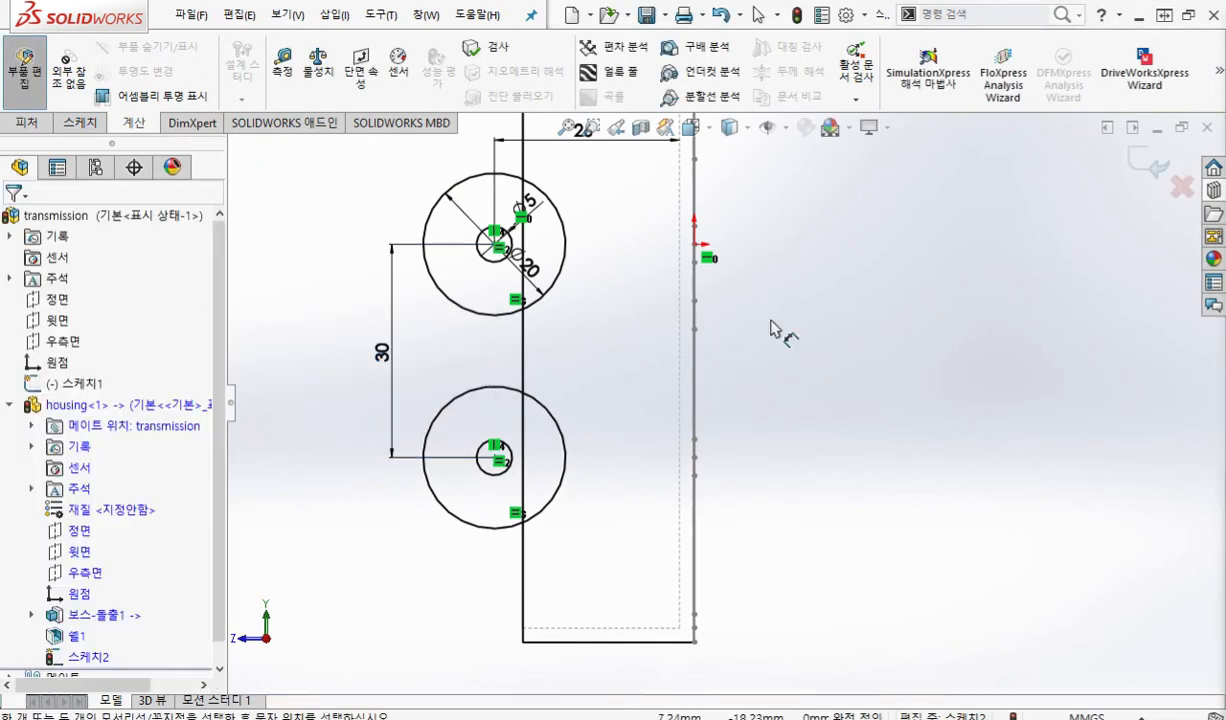
right_click(797, 246)
click(840, 327)
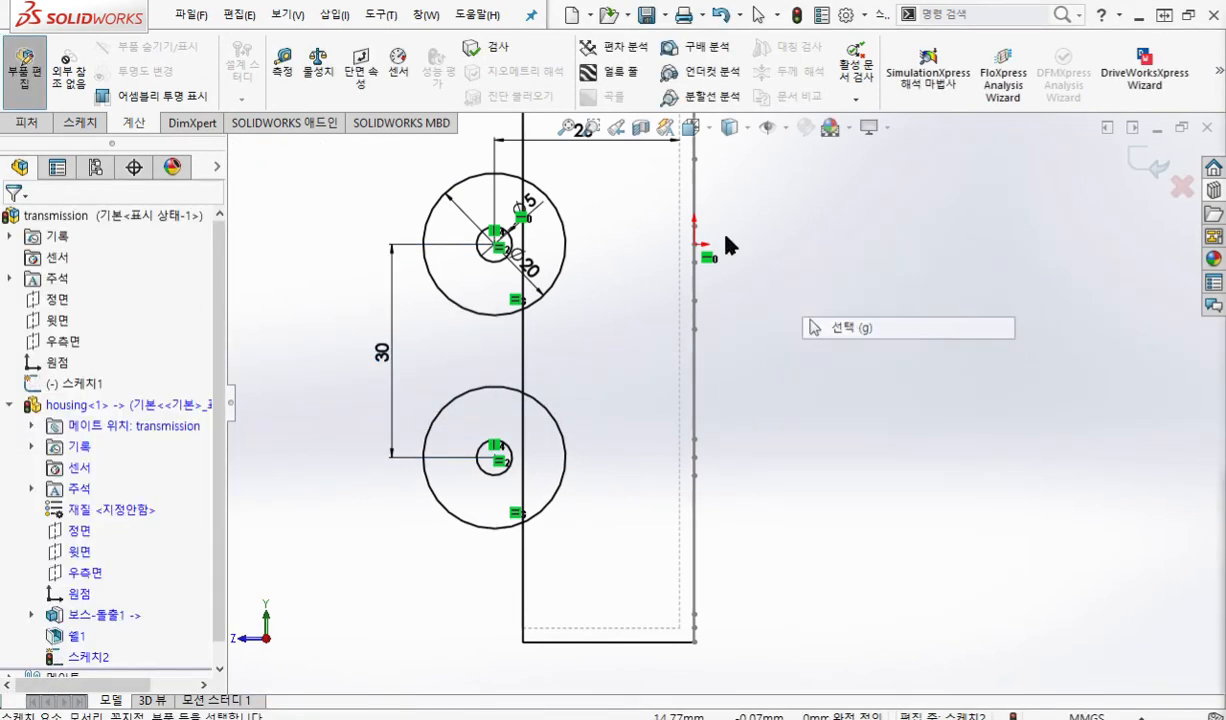
Change the model's display style to shaded with edges.
click(732, 132)
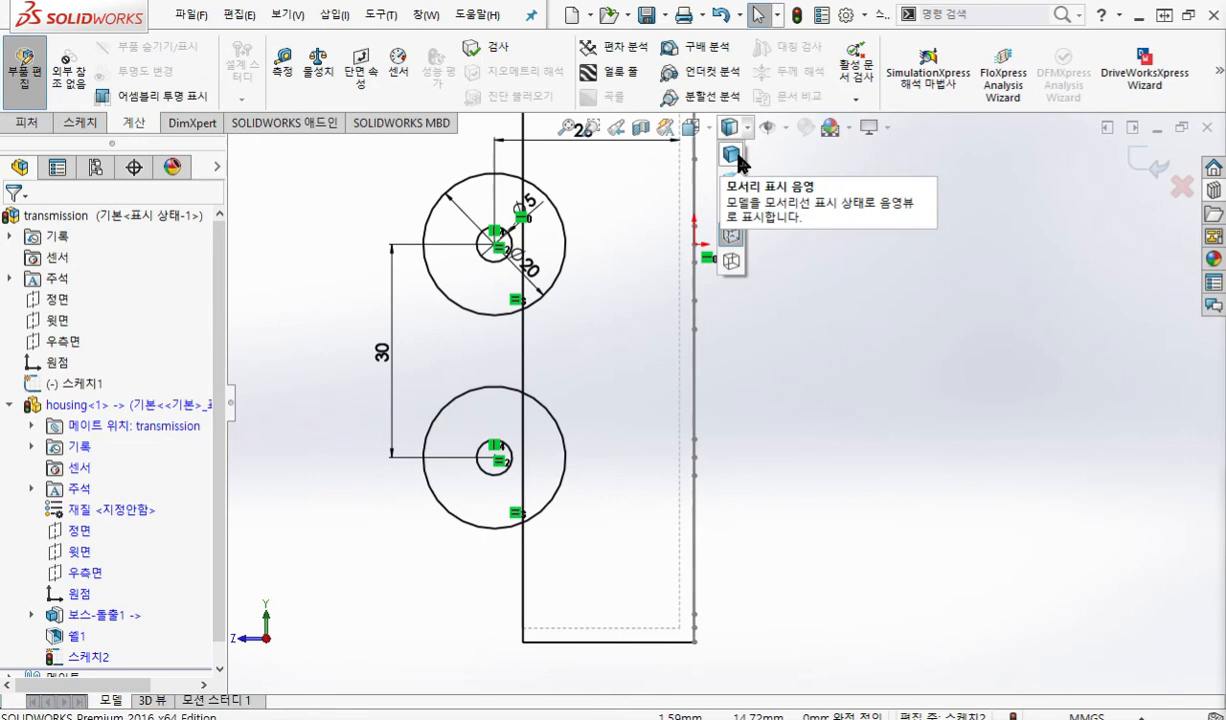
click(735, 155)
ctrl+middle_drag(783, 358, 778, 397)
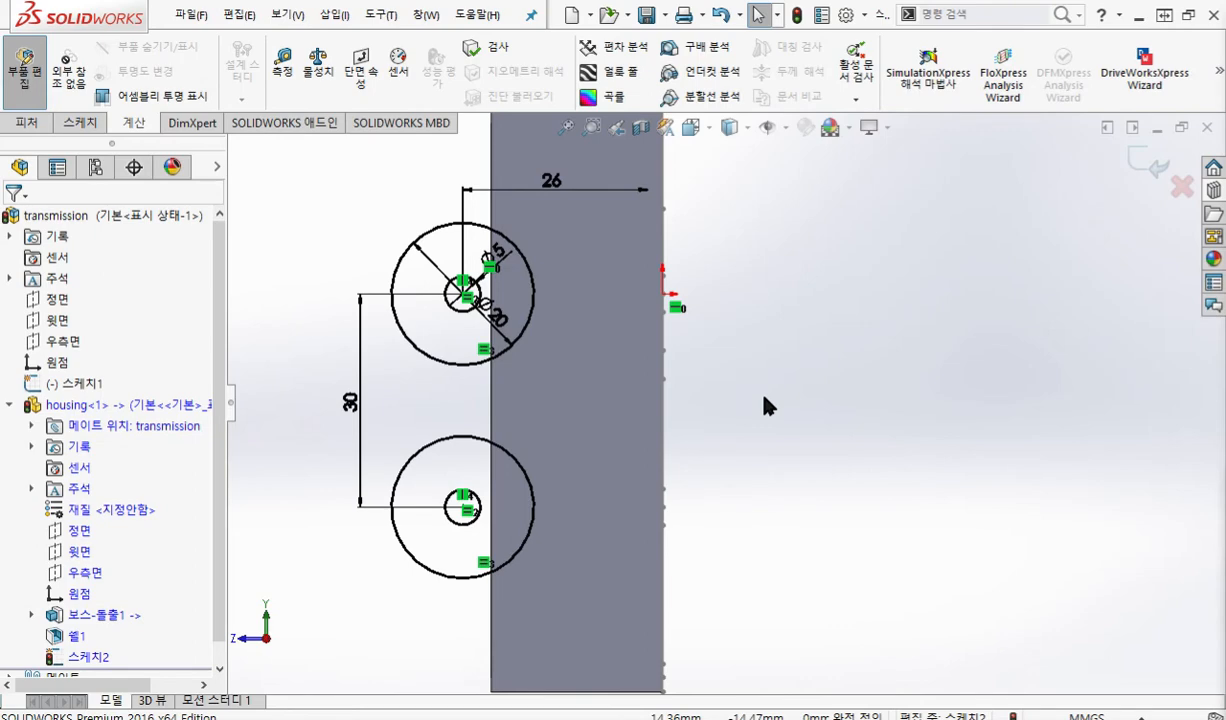
Mark the housing's end rim with a temporary red double-headed arrow and clear the marking.
mouse_move(580, 405)
middle_down()
mouse_move(649, 219)
mouse_move(702, 340)
mouse_move(714, 336)
middle_up()
key(F12)
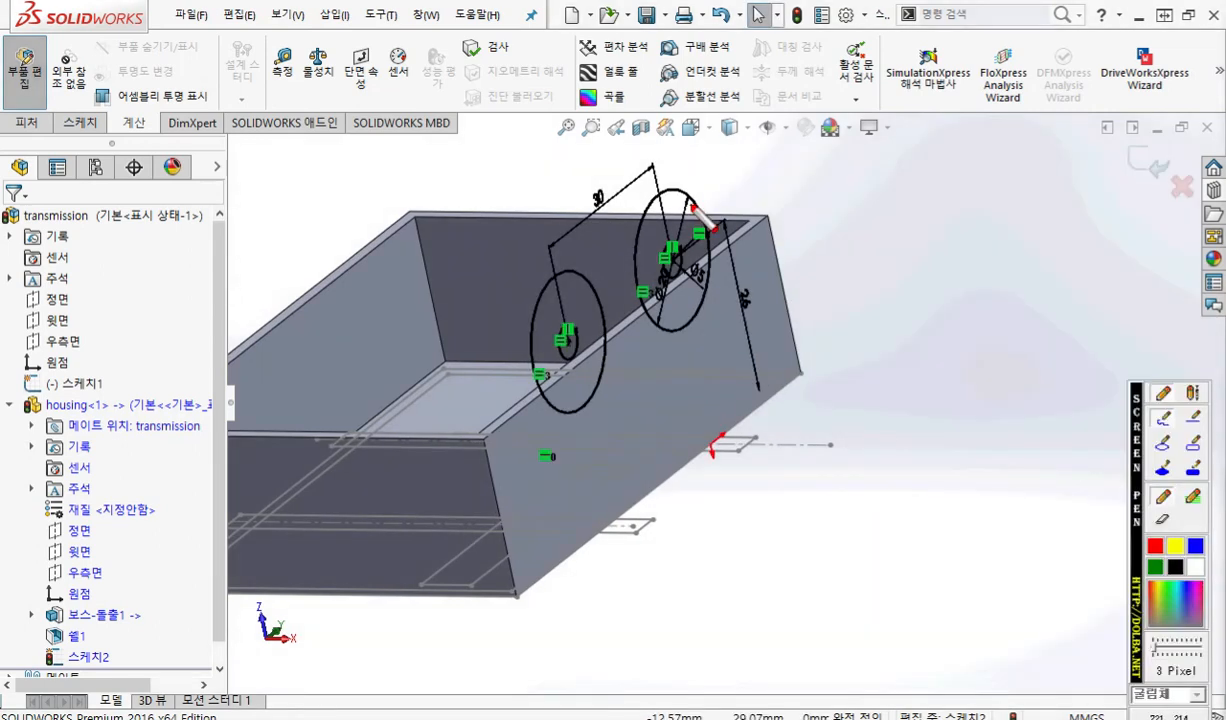
mouse_move(606, 204)
mouse_down()
mouse_move(708, 213)
mouse_move(713, 228)
mouse_up()
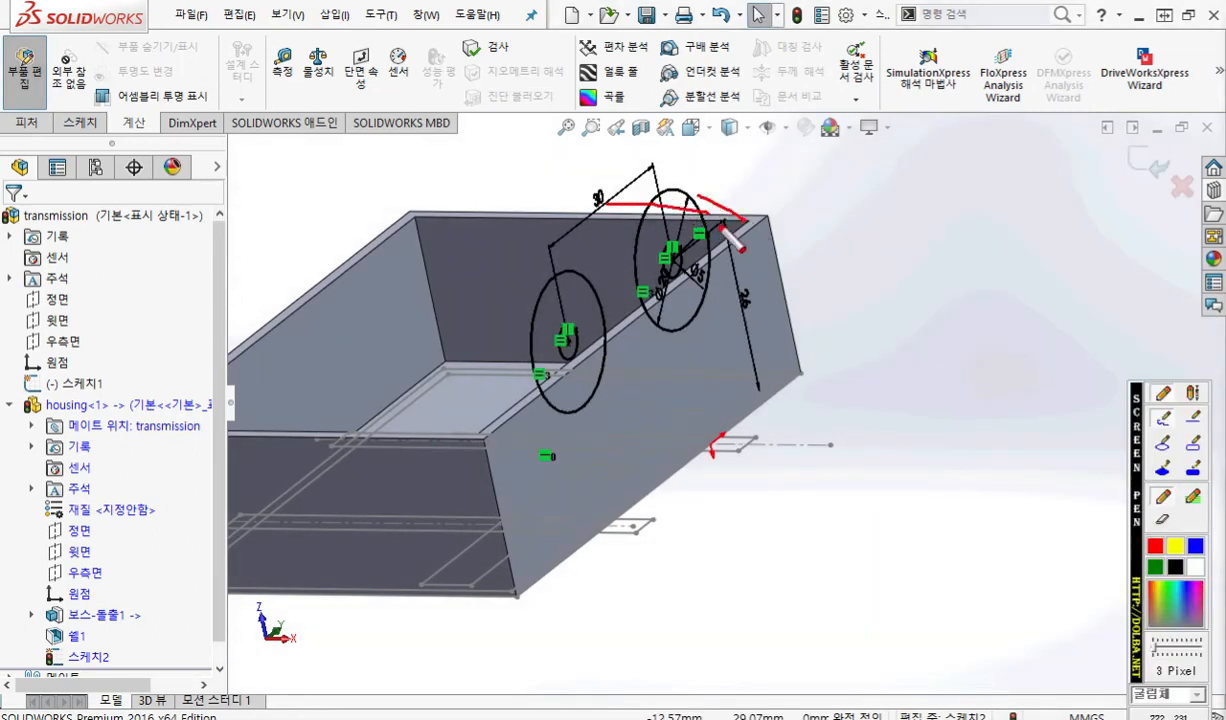
drag(647, 191, 606, 223)
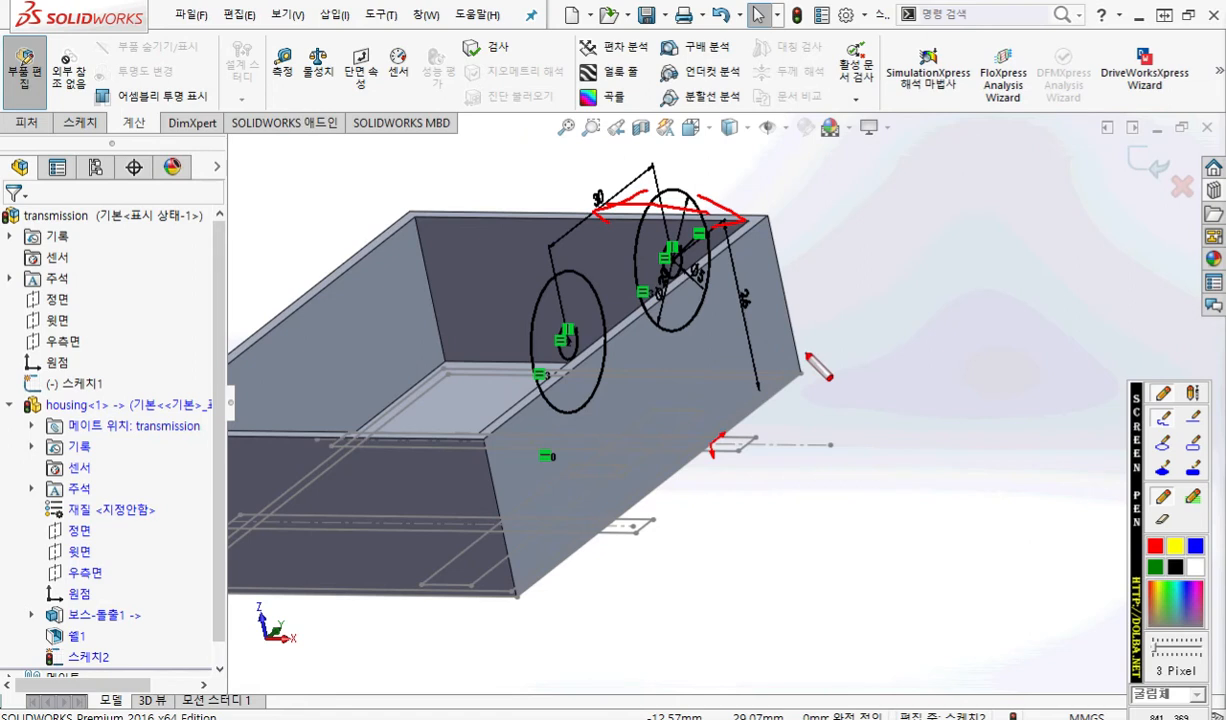
key(Escape)
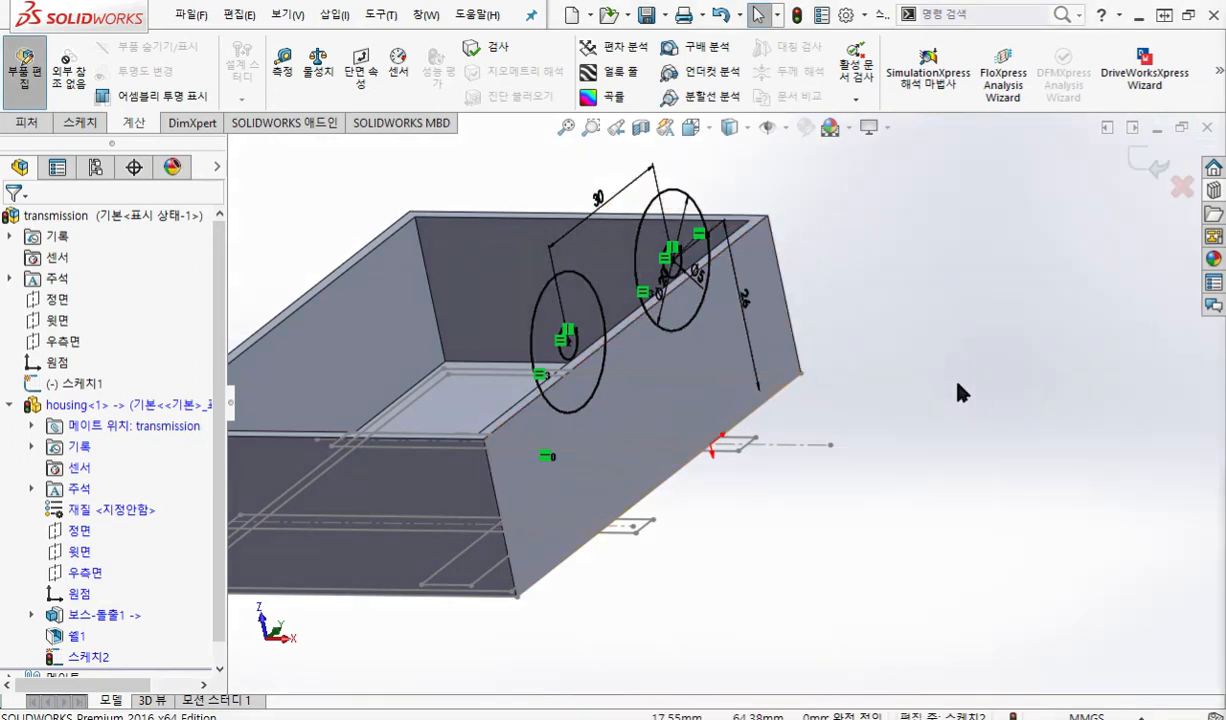
View the sketch plane head-on, mark the outer quadrants of both large circles and their connecting line in red pen, and clear the marks.
key(ctrl+8)
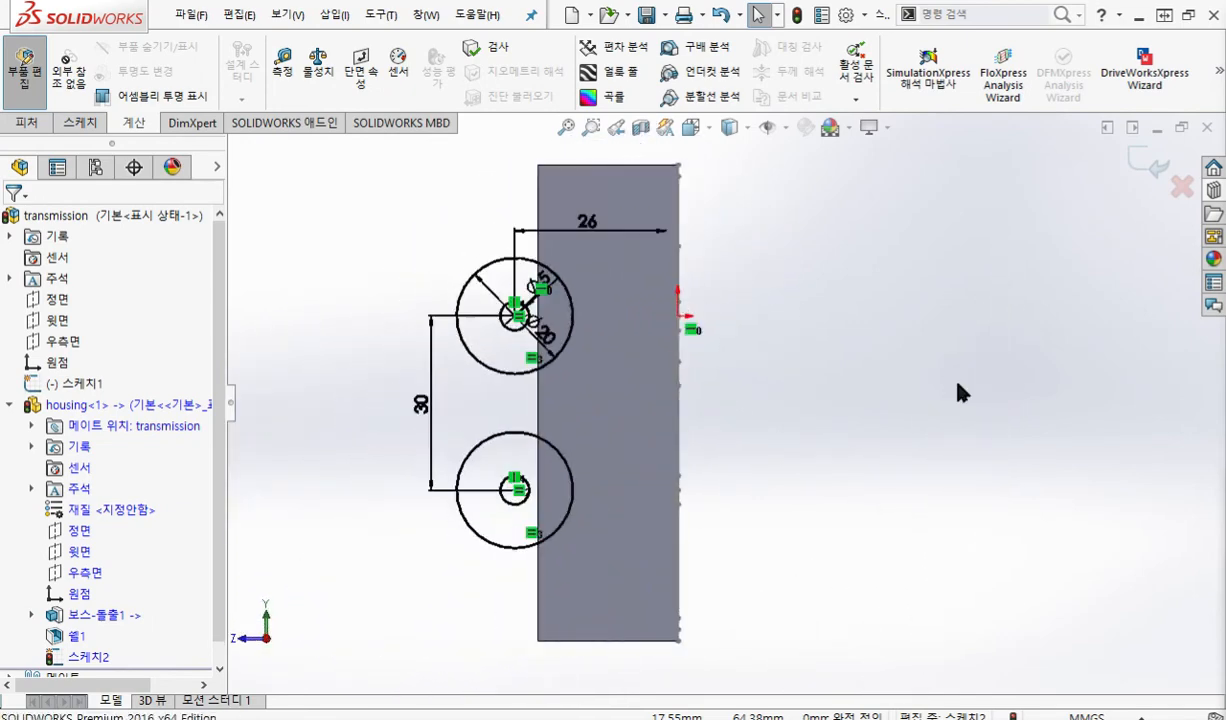
ctrl+middle_drag(813, 413, 745, 413)
key(F12)
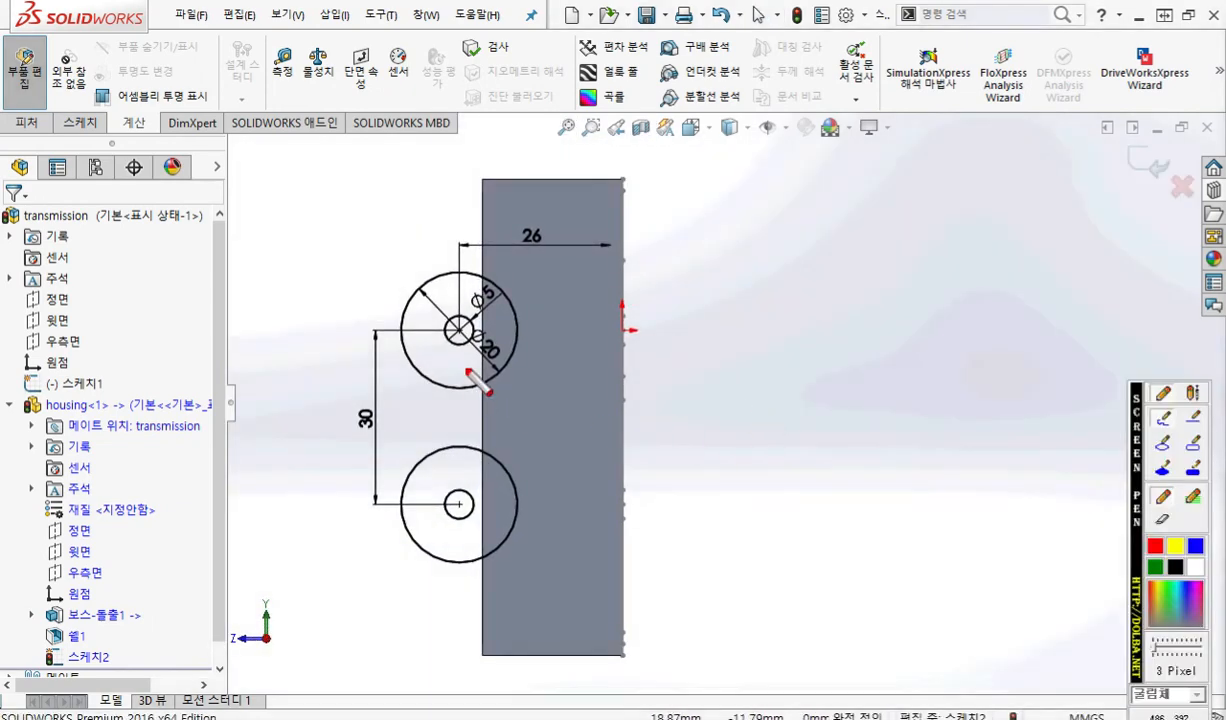
drag(401, 322, 396, 337)
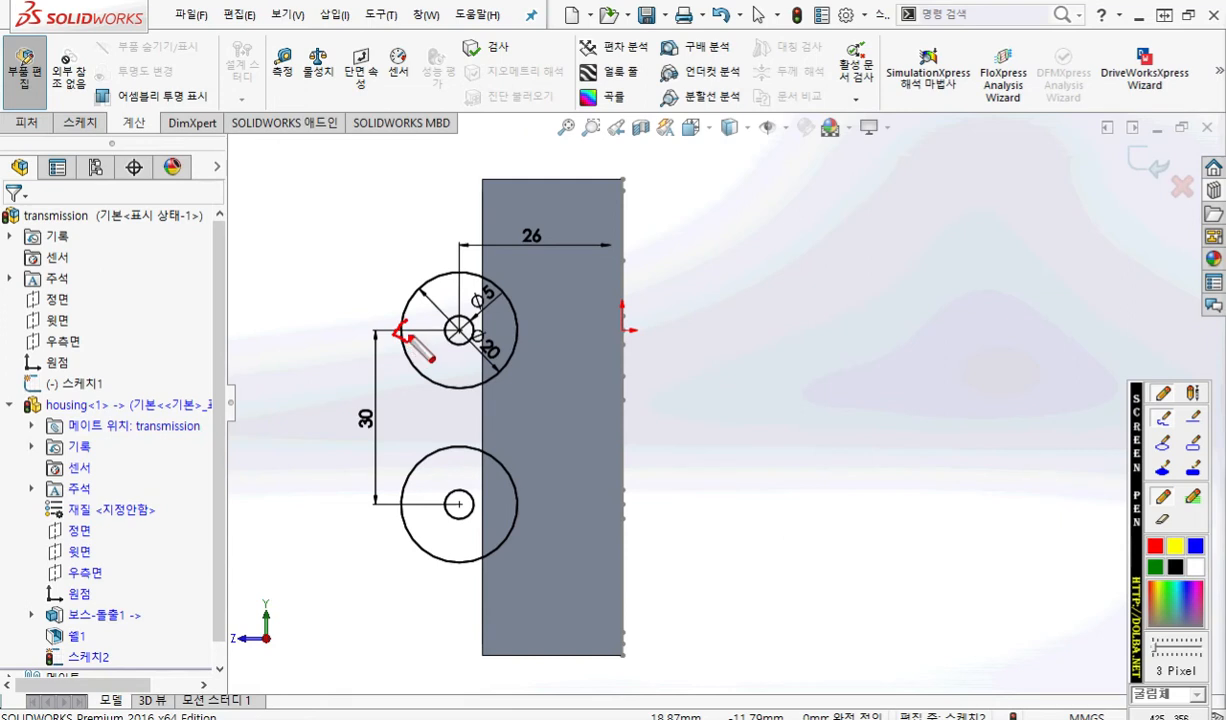
mouse_move(395, 498)
mouse_down()
mouse_move(392, 512)
mouse_move(400, 500)
mouse_up()
drag(404, 330, 402, 502)
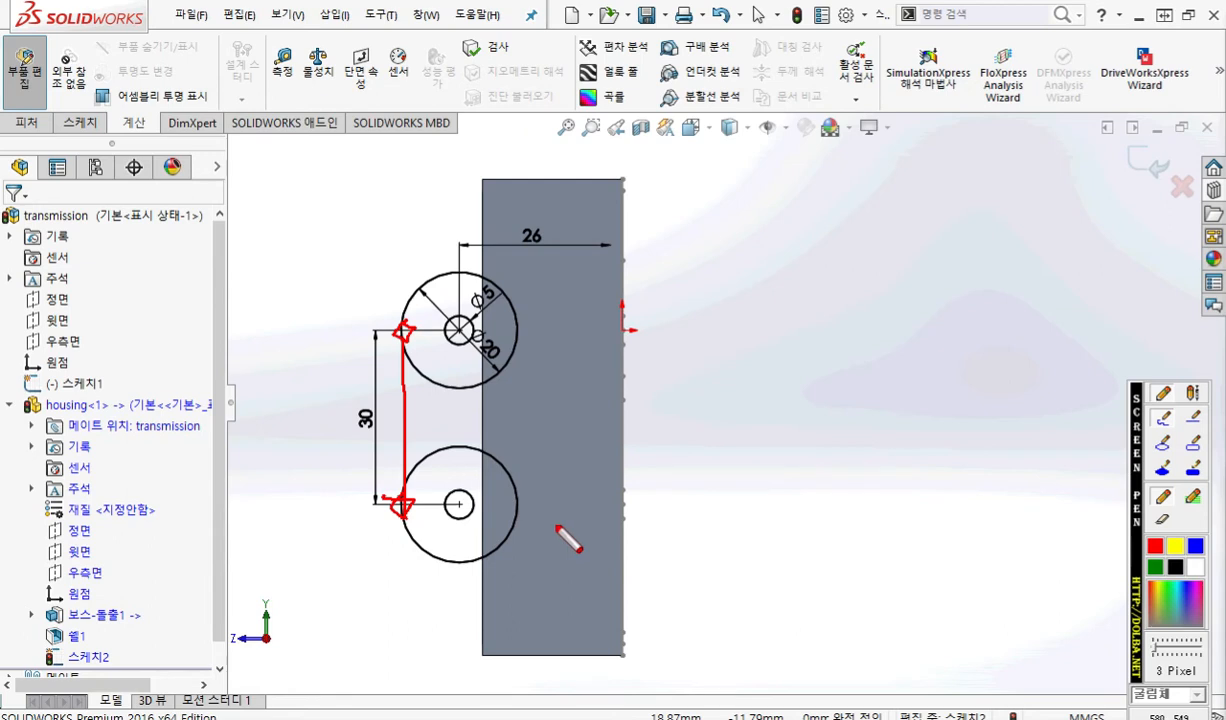
key(Escape)
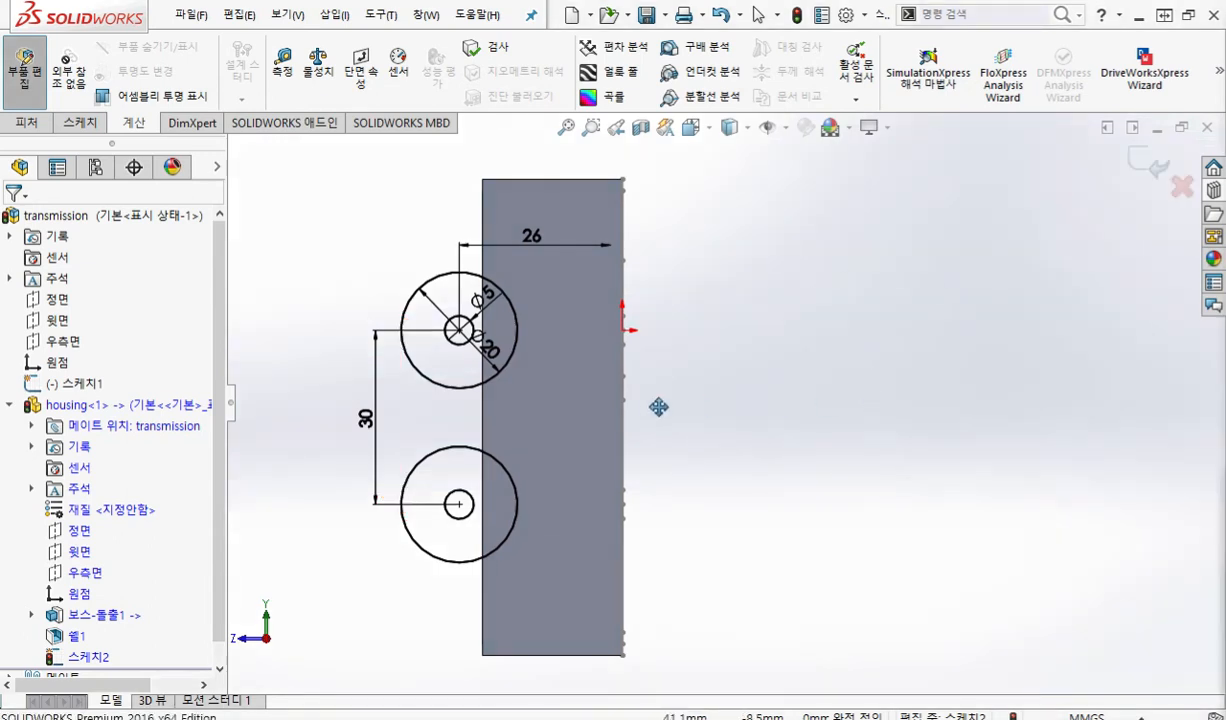
Sketch a vertical line joining the outer quadrant points of the upper and lower large circles, on the side away from the housing.
key(l)
click(401, 330)
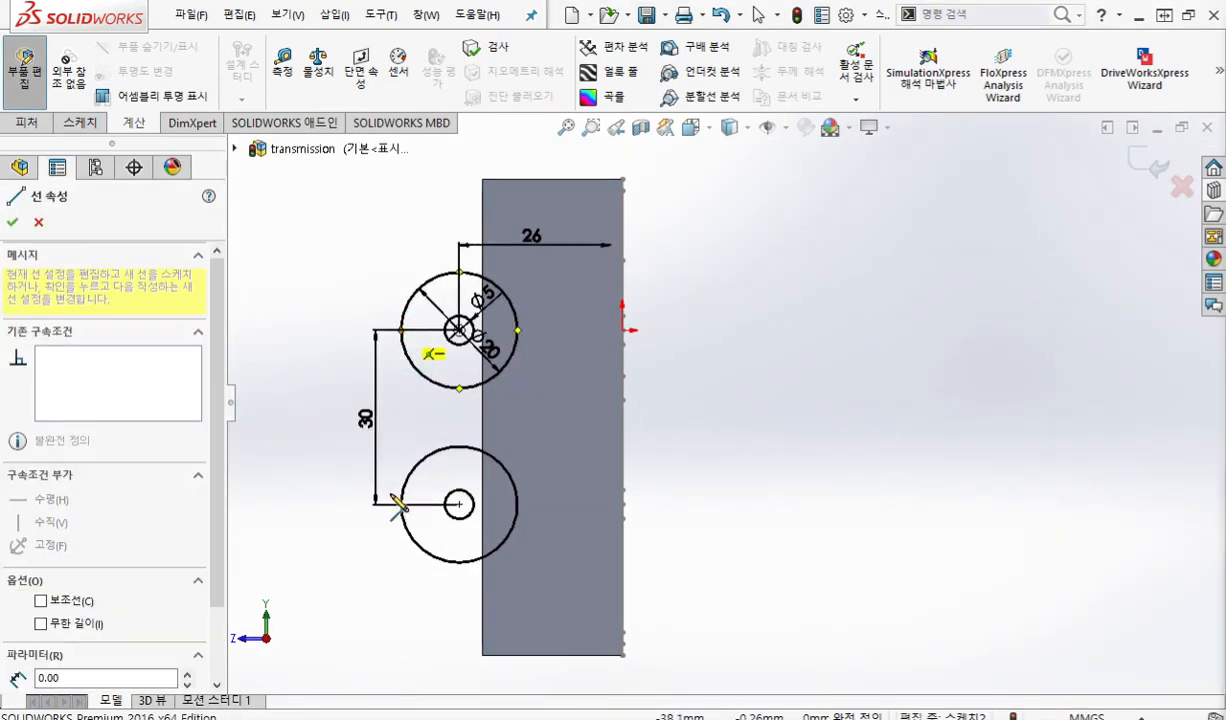
click(401, 502)
right_click(812, 296)
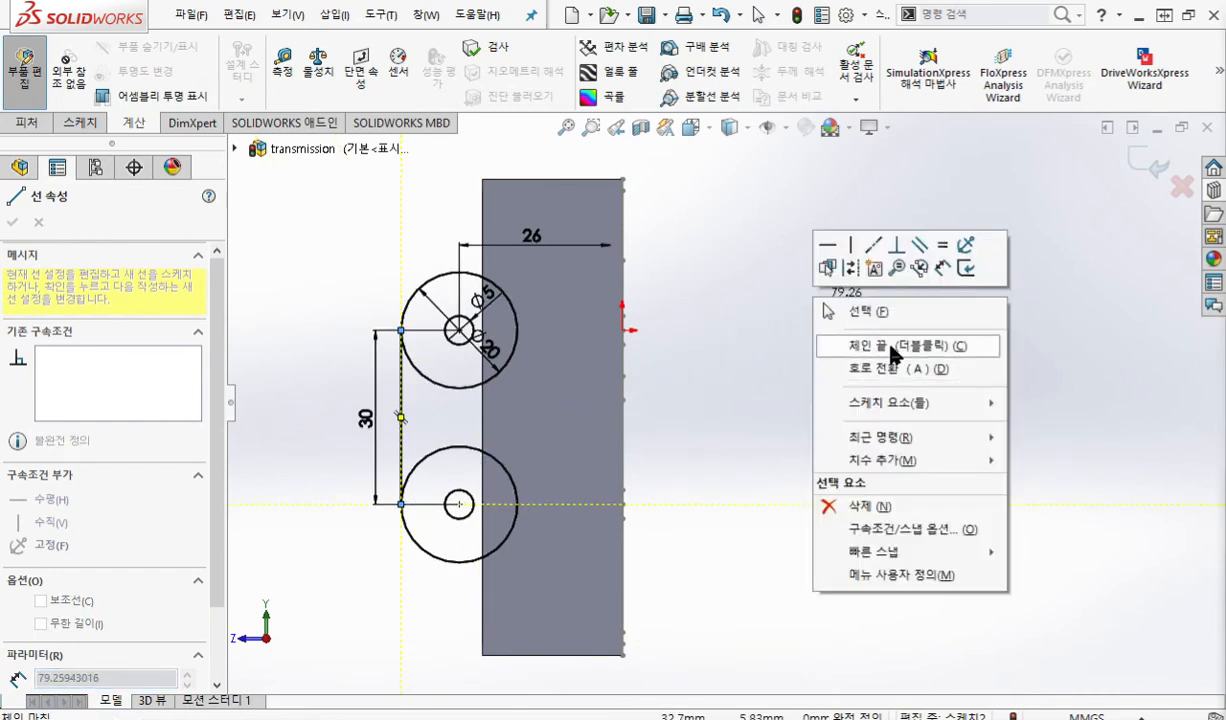
click(893, 346)
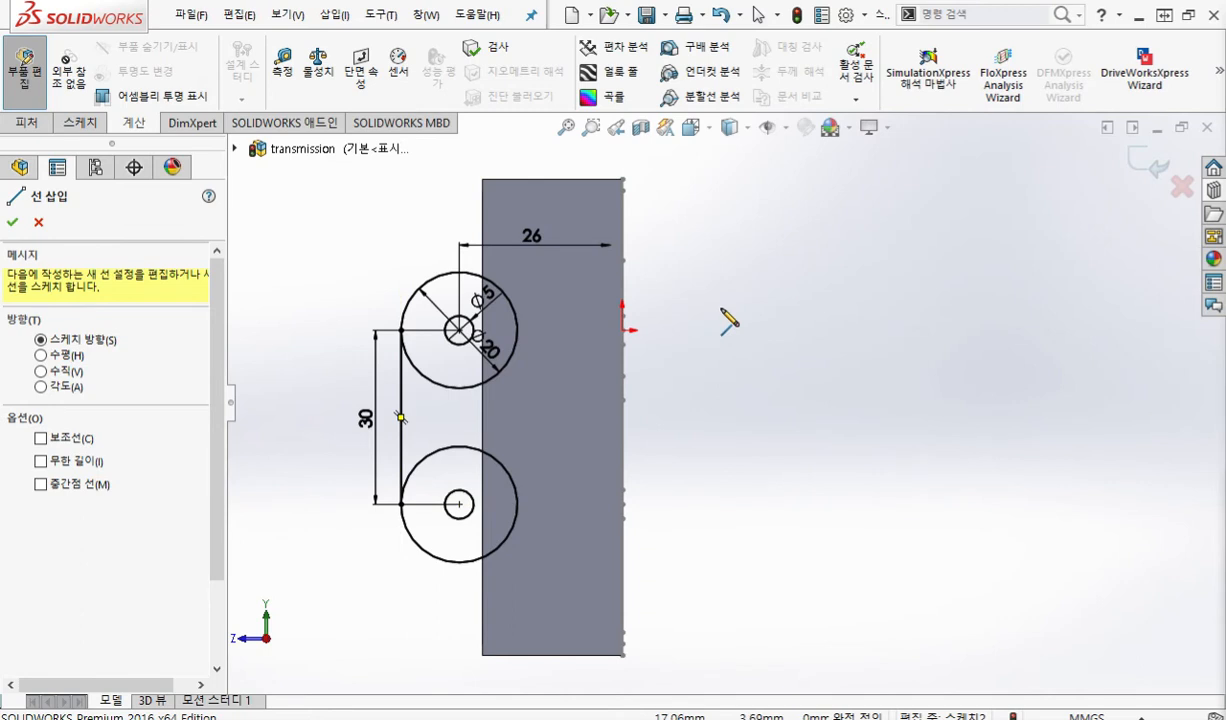
Mark the intended slanted line from the housing's upper corner in temporary red pen and clear the marking.
key(F12)
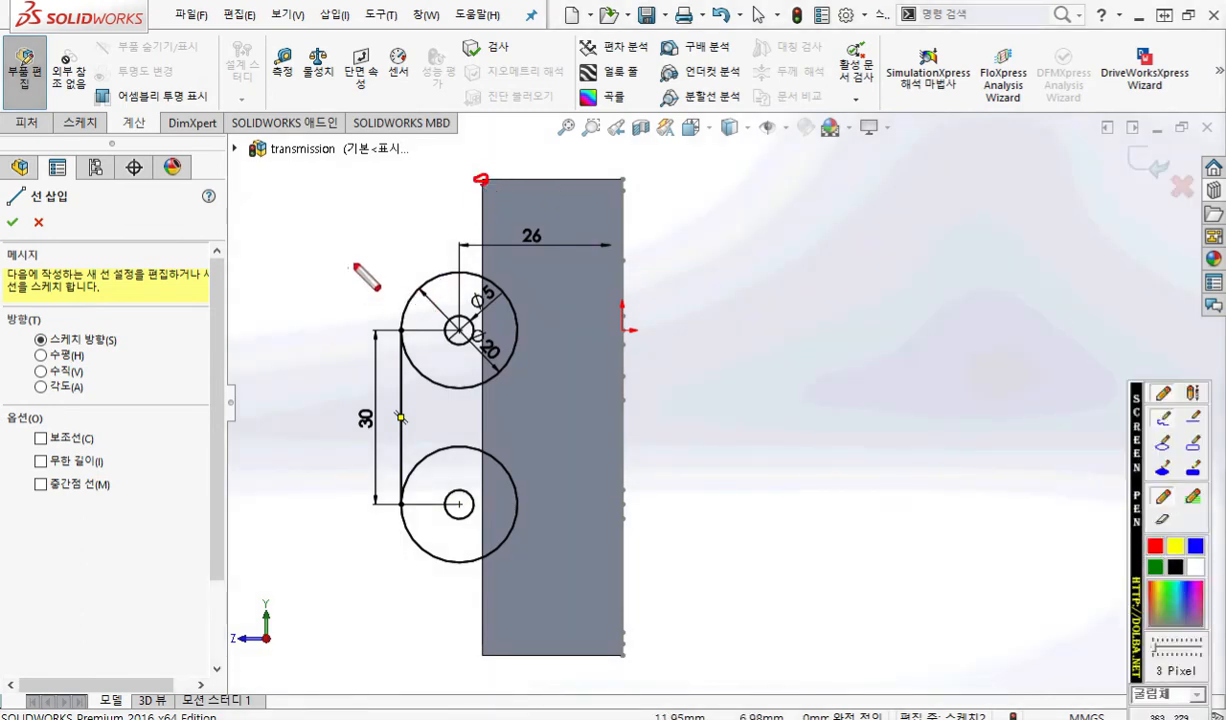
drag(482, 180, 348, 293)
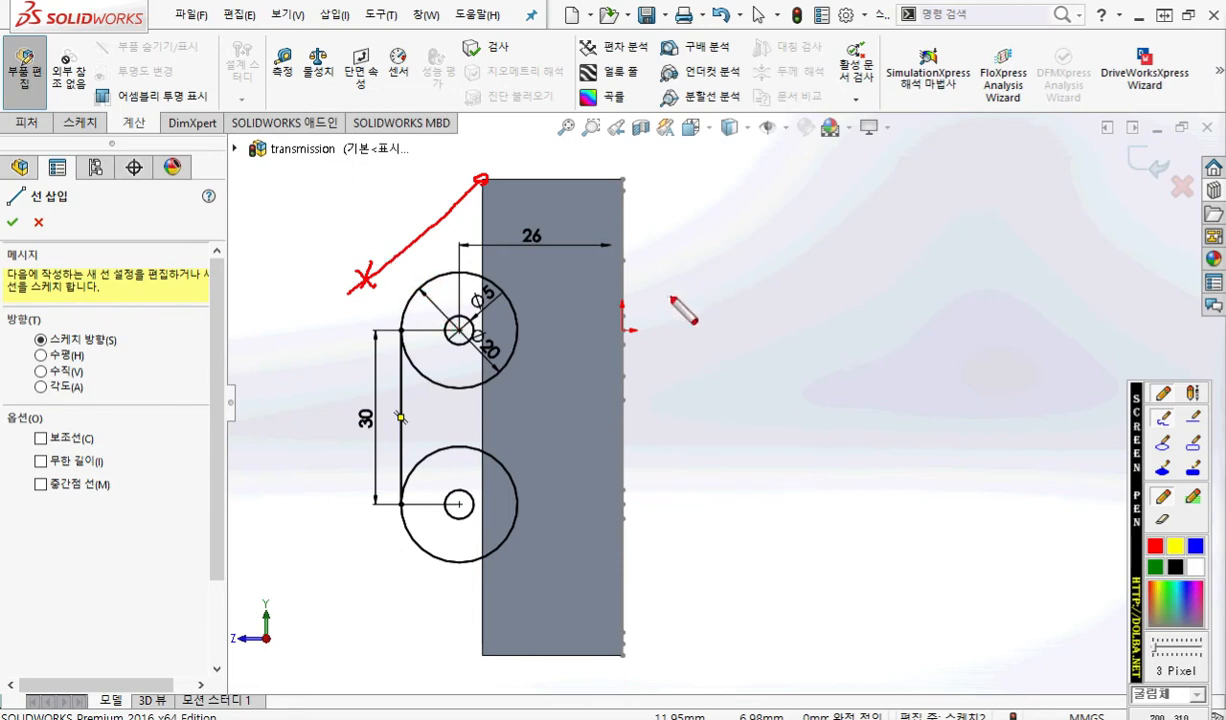
key(Escape)
Sketch a slanted line from the housing's upper corner to a free point outside the upper large circle.
click(482, 180)
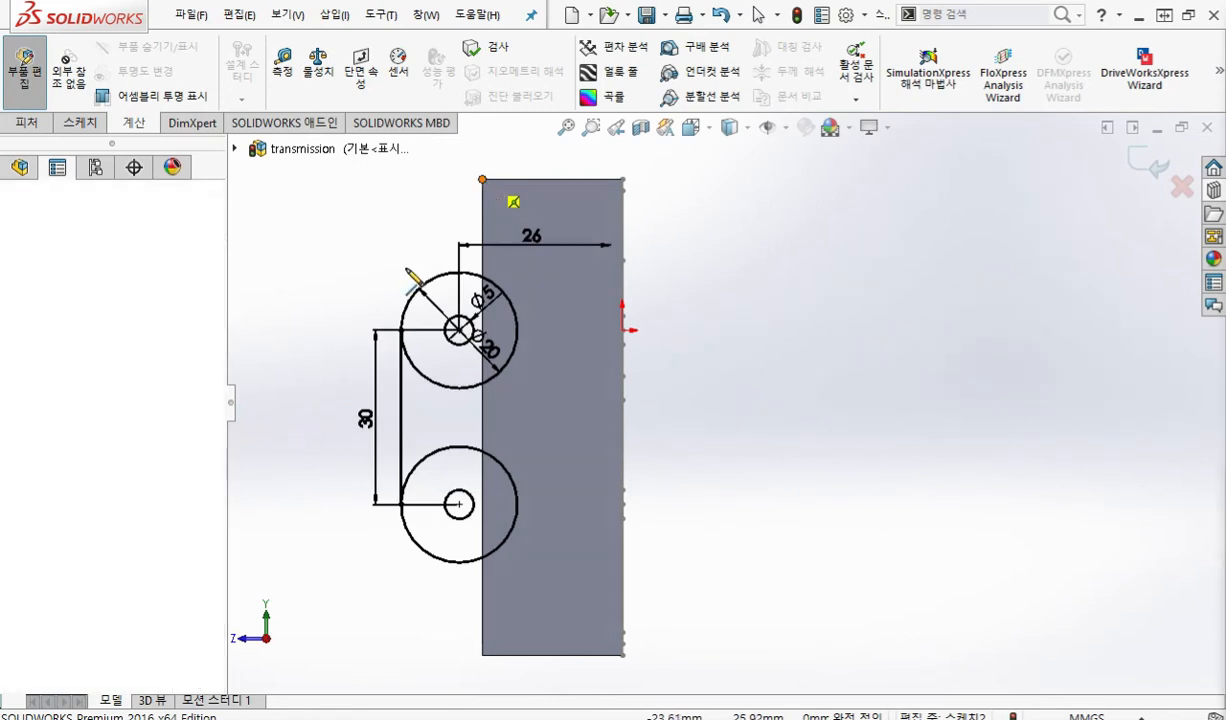
click(328, 314)
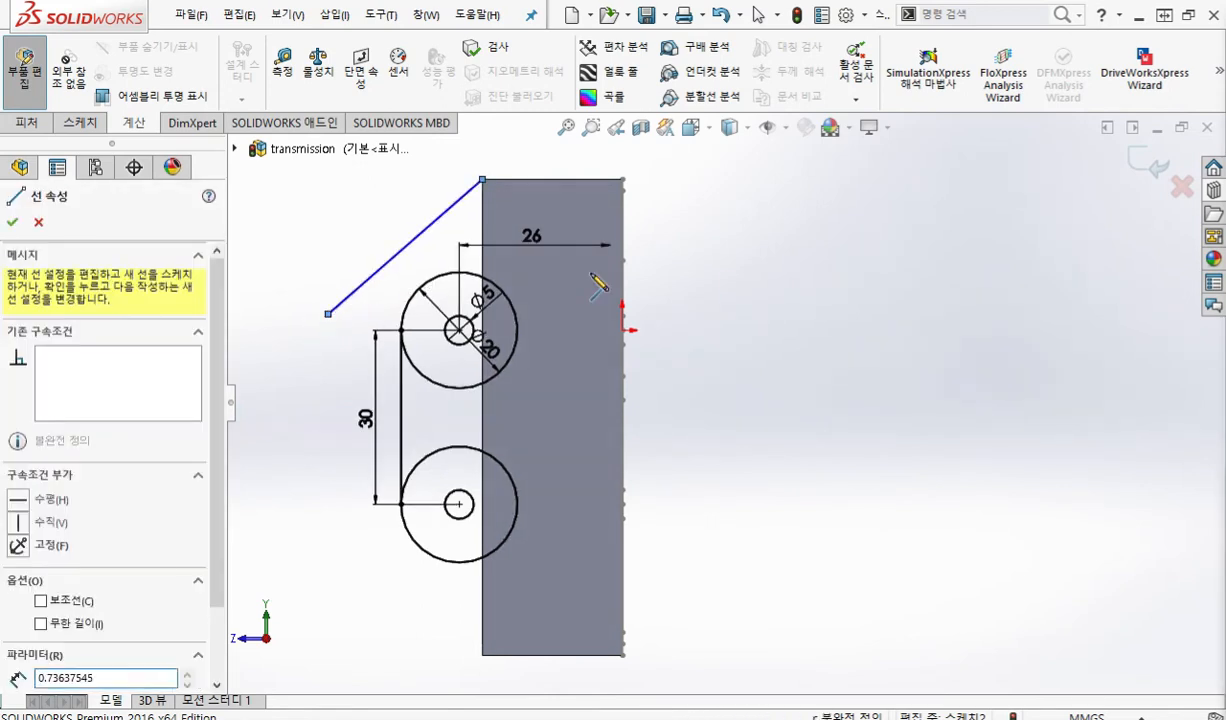
right_click(742, 267)
click(812, 285)
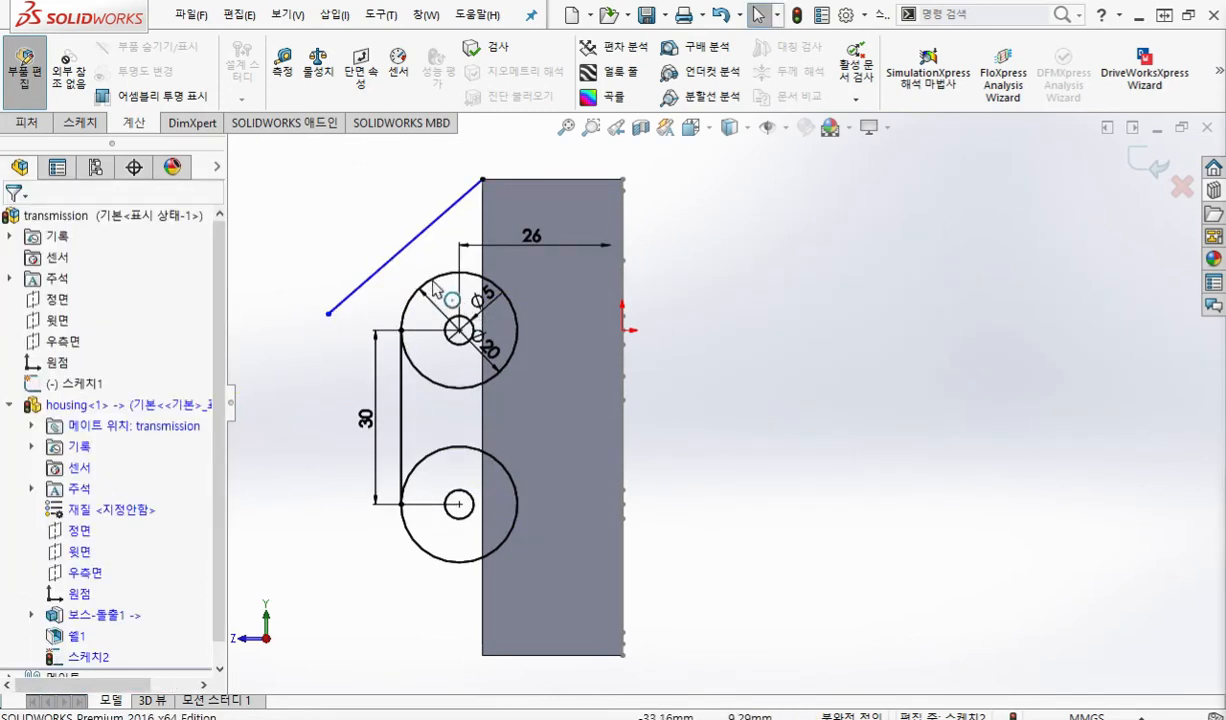
Add a Tangent relation between the slanted line and the upper large circle.
drag(442, 286, 401, 215)
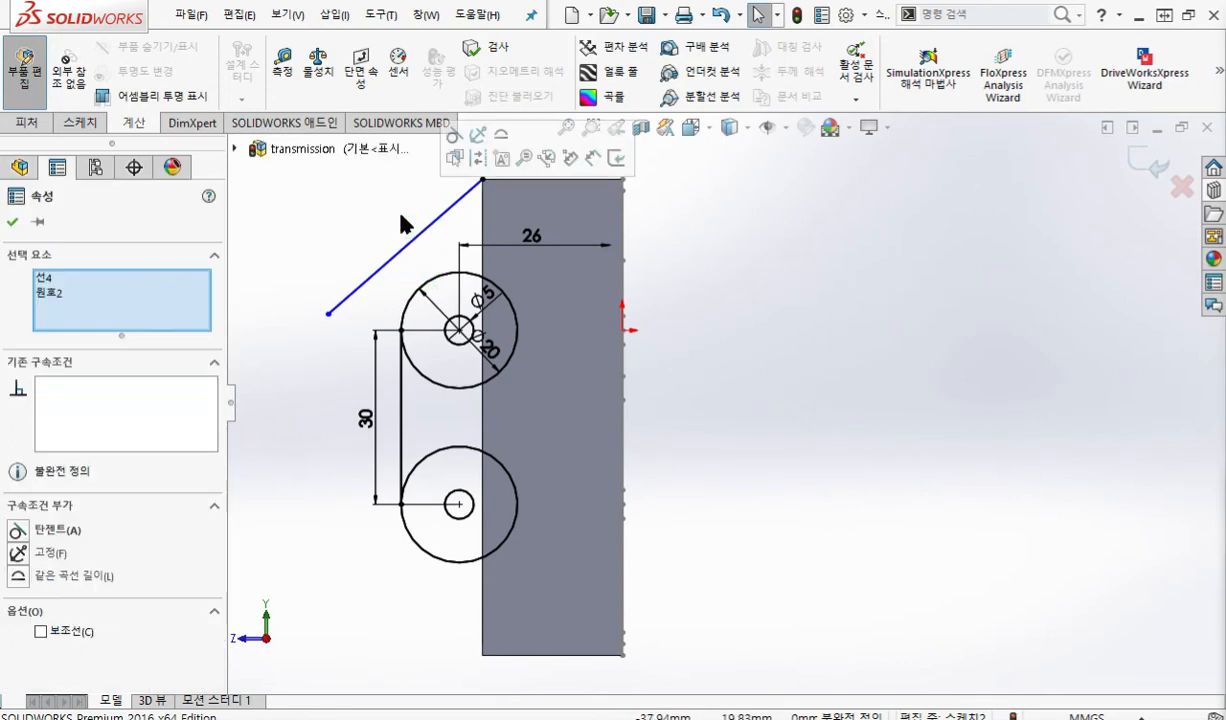
click(454, 134)
click(705, 308)
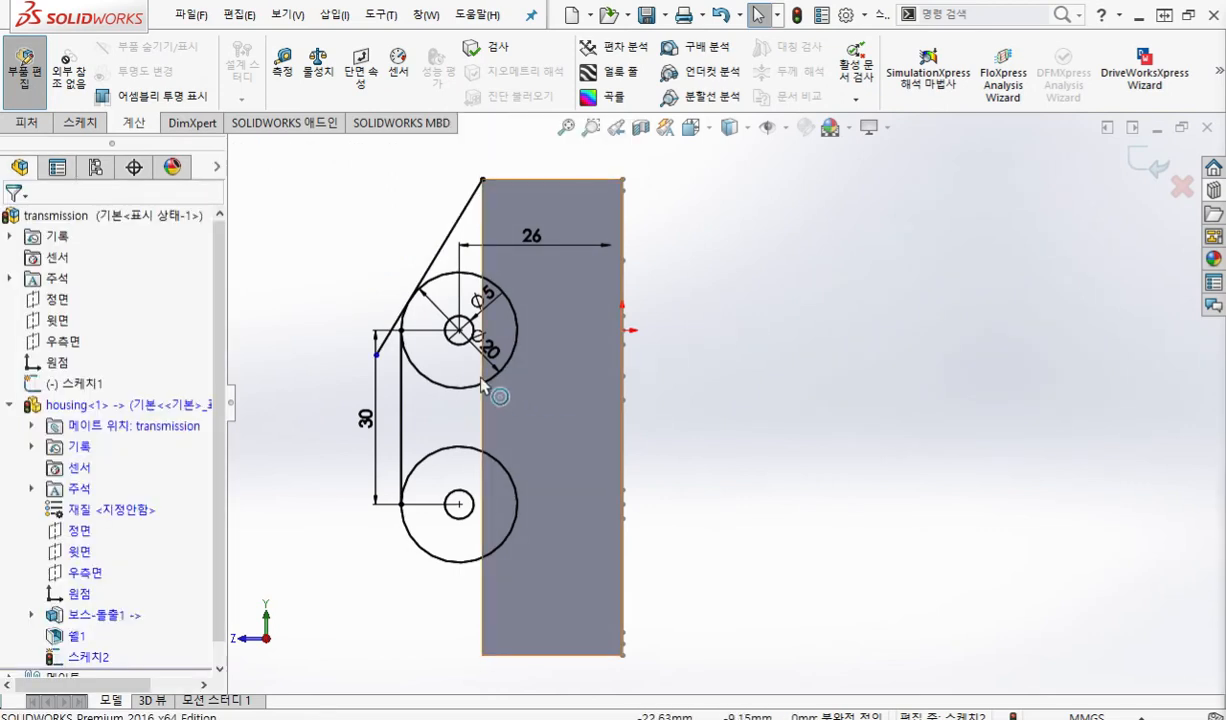
Mark the slanted line's free endpoint and the upper circle's arc in red pen, label them 일치, and clear the marks.
scroll(440, 362, down, 2)
ctrl+middle_drag(453, 366, 473, 399)
ctrl+middle_drag(473, 399, 479, 417)
key(F12)
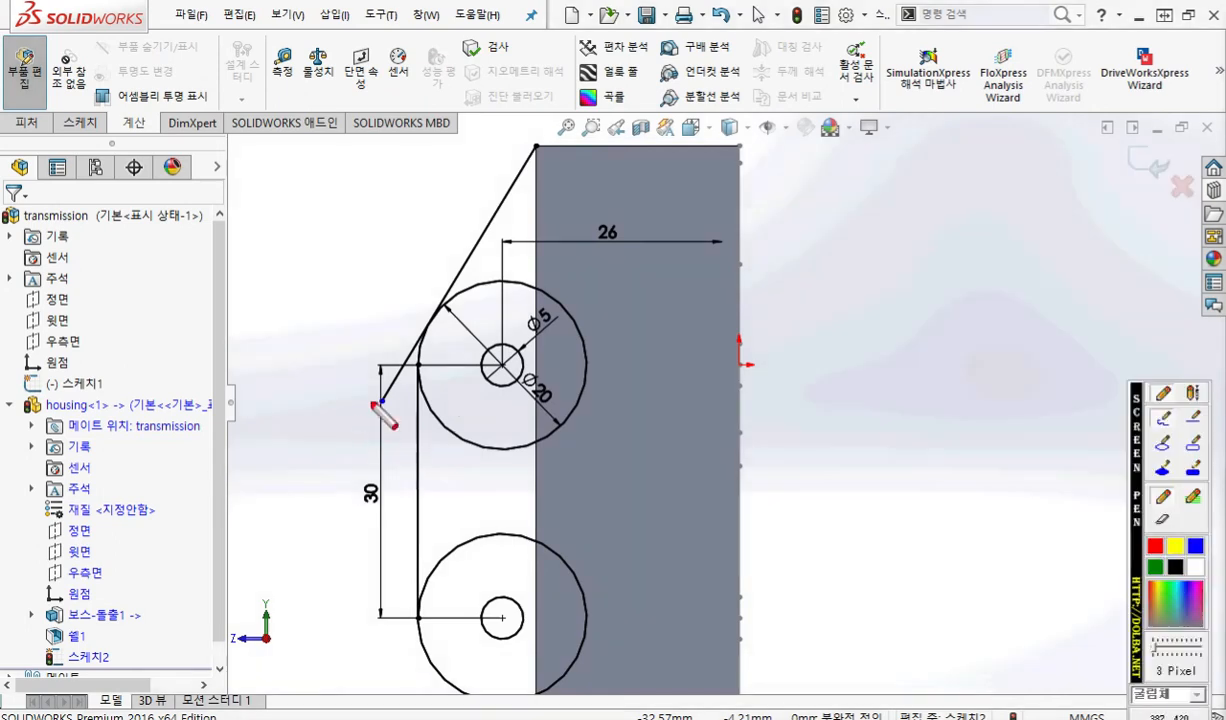
drag(385, 411, 375, 404)
mouse_move(471, 290)
mouse_down()
mouse_move(418, 348)
mouse_move(448, 422)
mouse_up()
mouse_move(328, 280)
mouse_down()
mouse_move(320, 301)
mouse_move(327, 282)
mouse_move(353, 303)
mouse_move(366, 274)
mouse_move(370, 314)
mouse_up()
drag(374, 270, 376, 312)
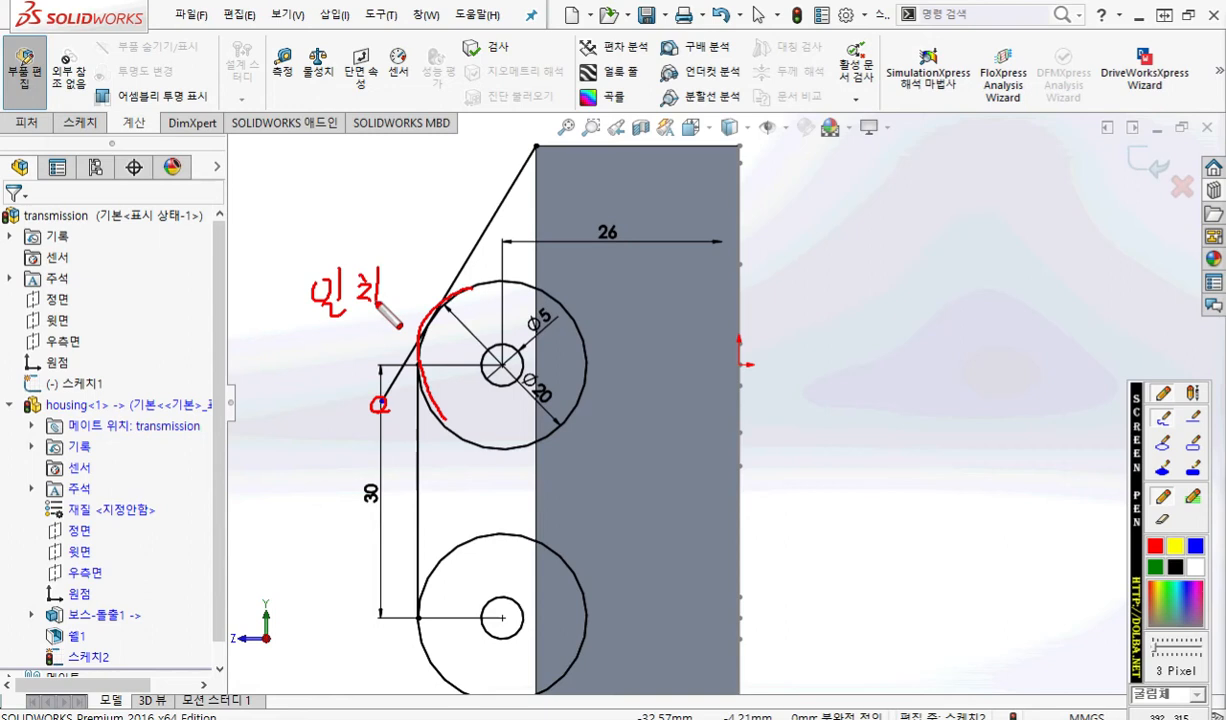
key(Escape)
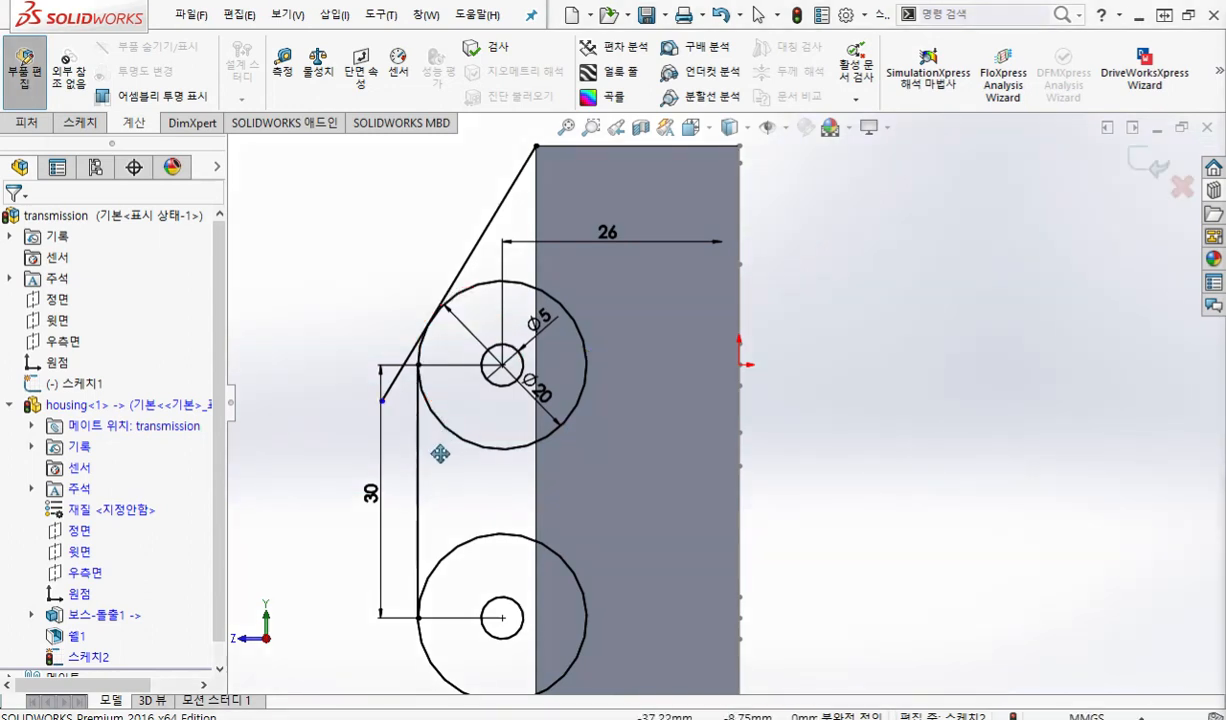
Add a Coincident relation between the slanted line's free endpoint and the upper large circle.
click(388, 386)
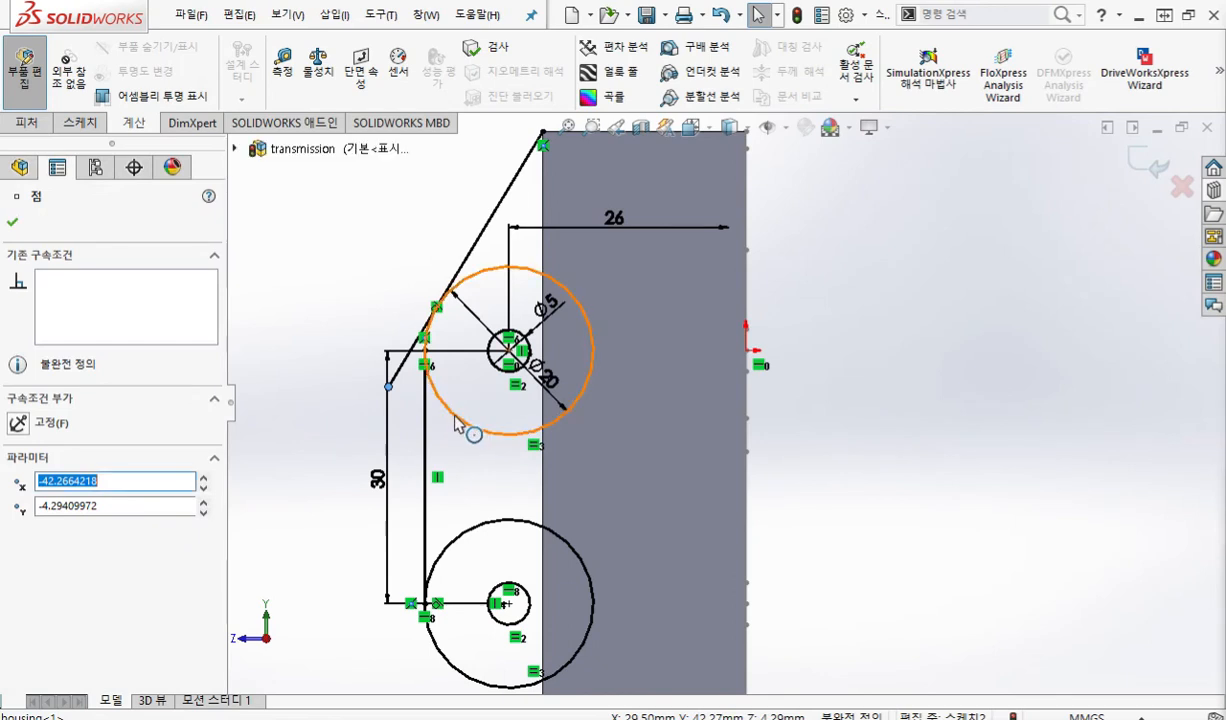
ctrl+click(470, 428)
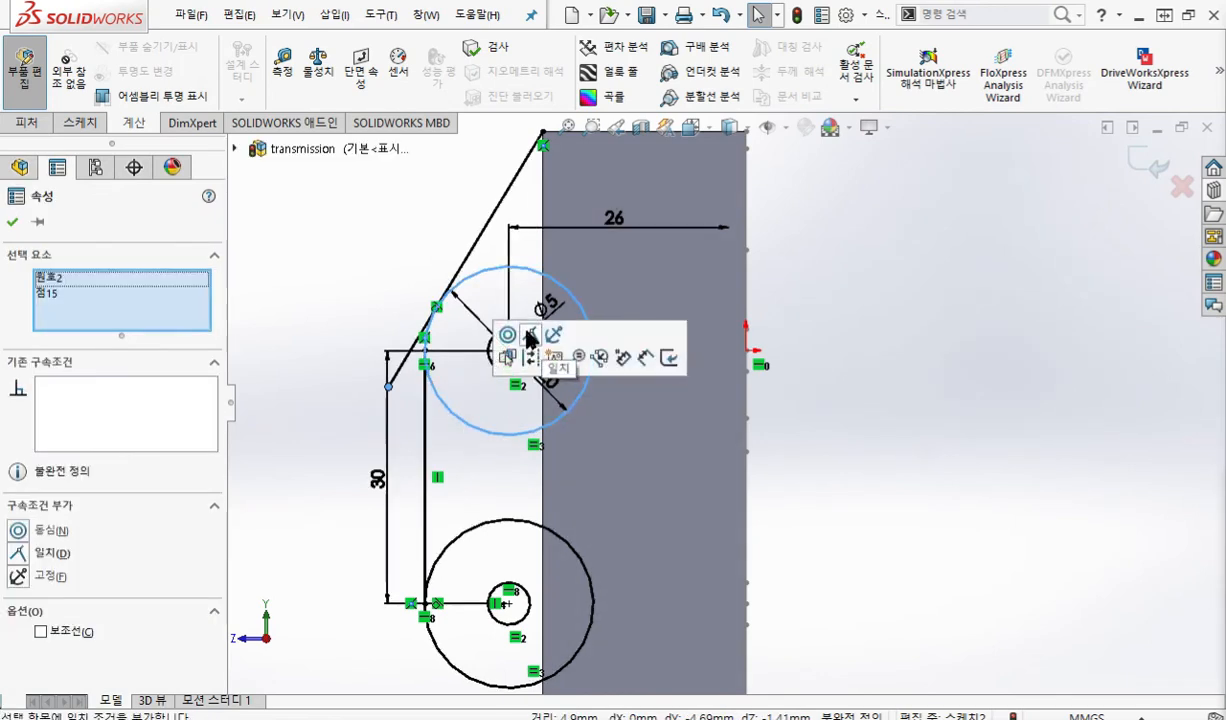
click(528, 340)
click(866, 447)
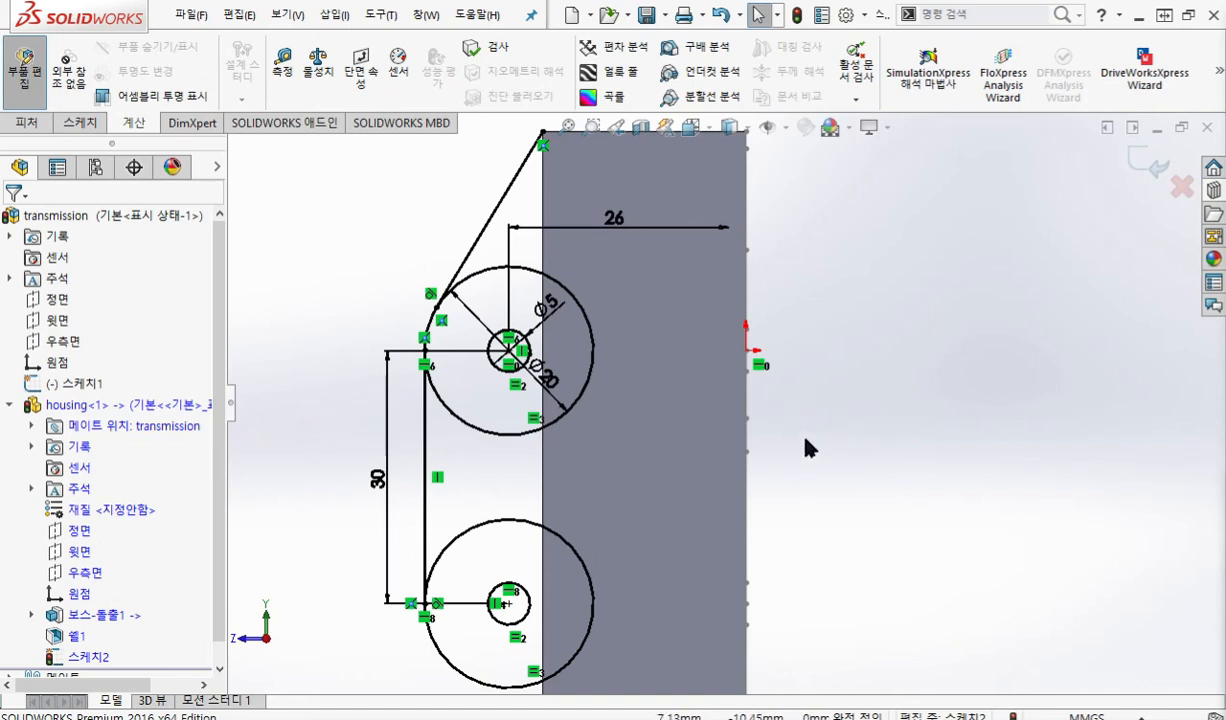
scroll(768, 413, up, 3)
scroll(665, 430, down, 1)
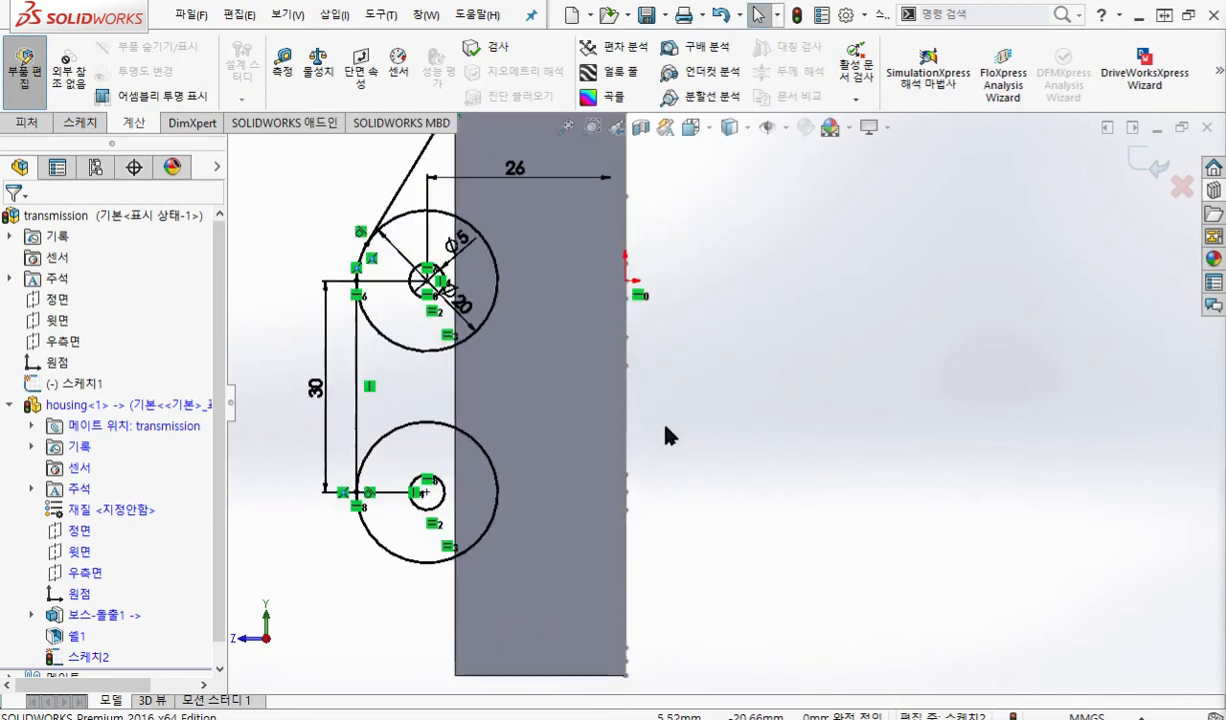
Mark the housing's top edge in red pen and clear the mark.
scroll(725, 446, up, 1)
ctrl+middle_drag(745, 472, 739, 487)
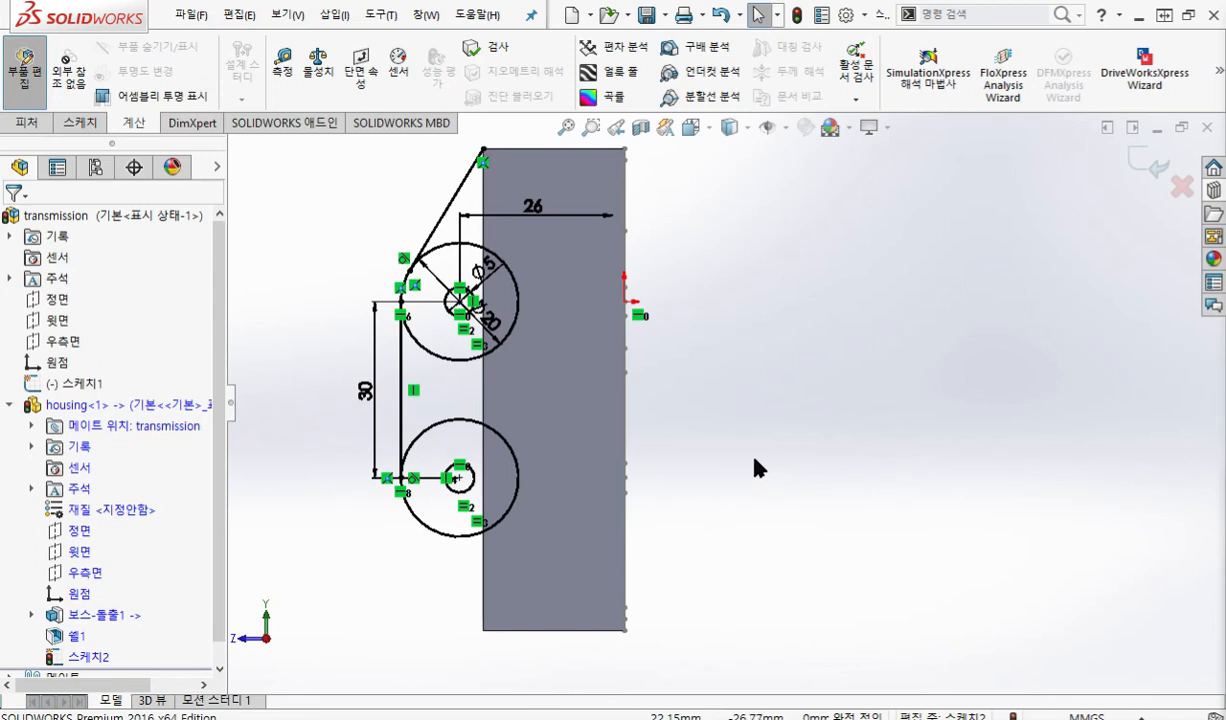
ctrl+middle_drag(764, 468, 753, 517)
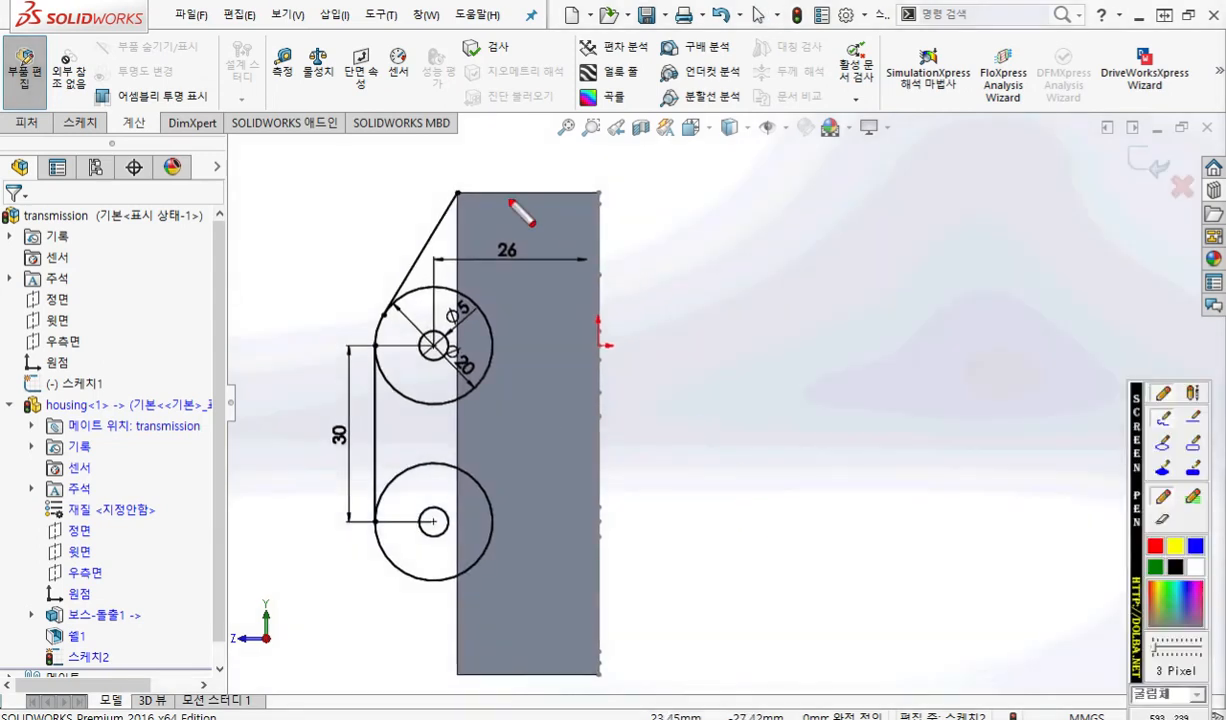
drag(456, 192, 595, 193)
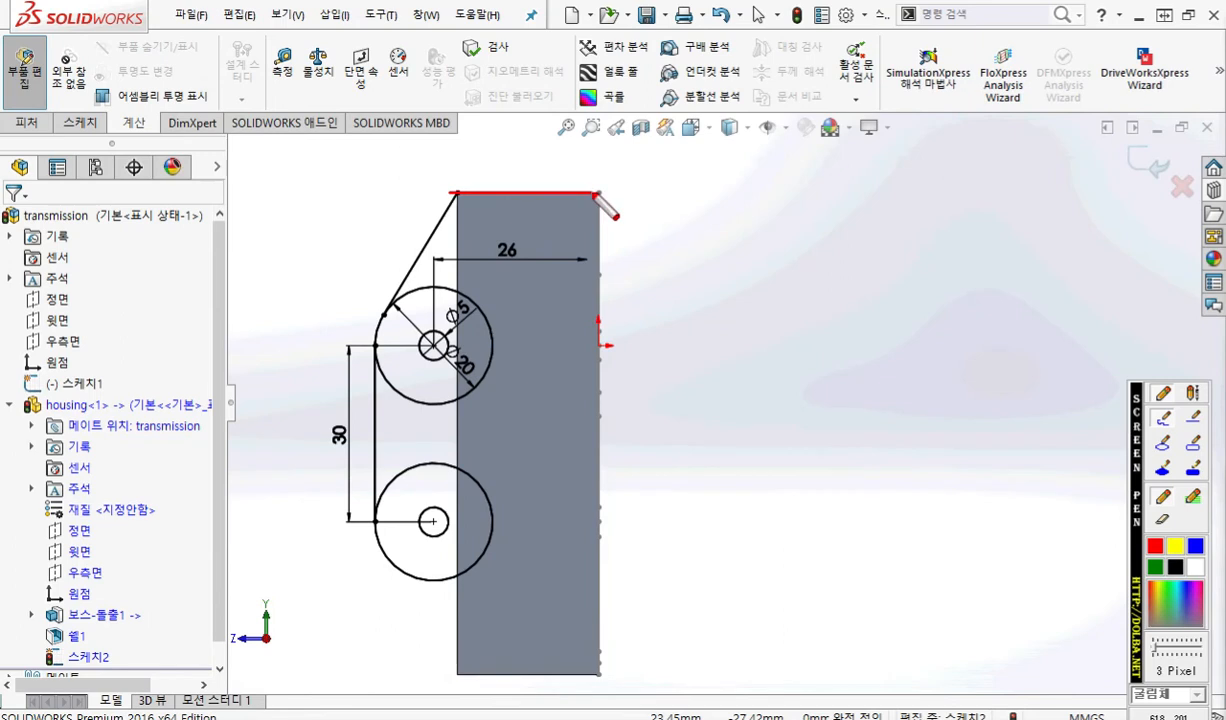
ctrl+middle_drag(665, 408, 692, 383)
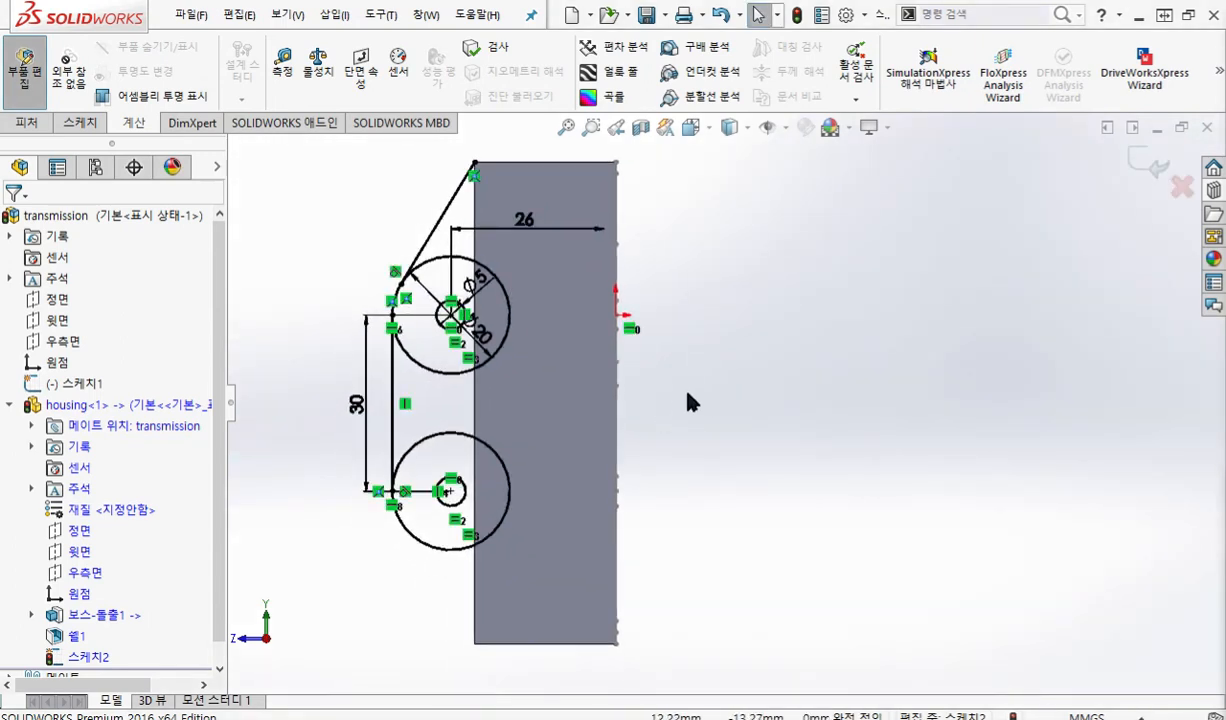
Circle the 중심선 (Centerline) command in red pen, sketch its numbered start and end points across the housing, and clear the marks.
click(80, 122)
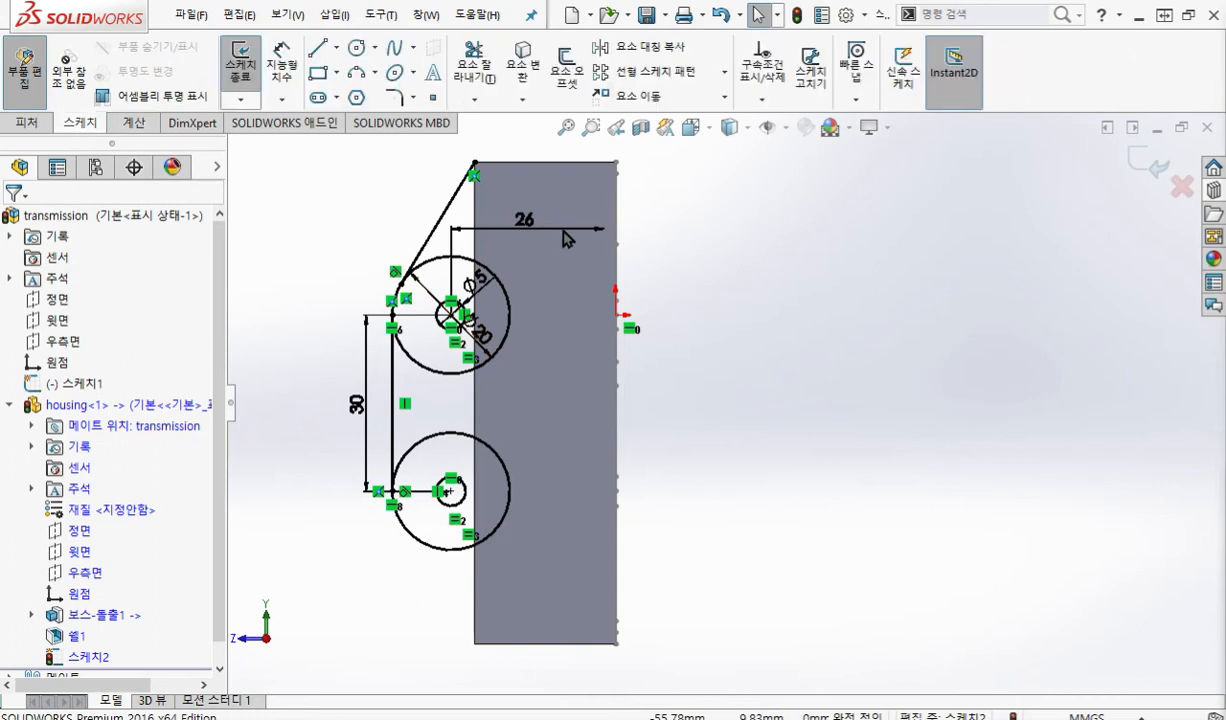
click(336, 47)
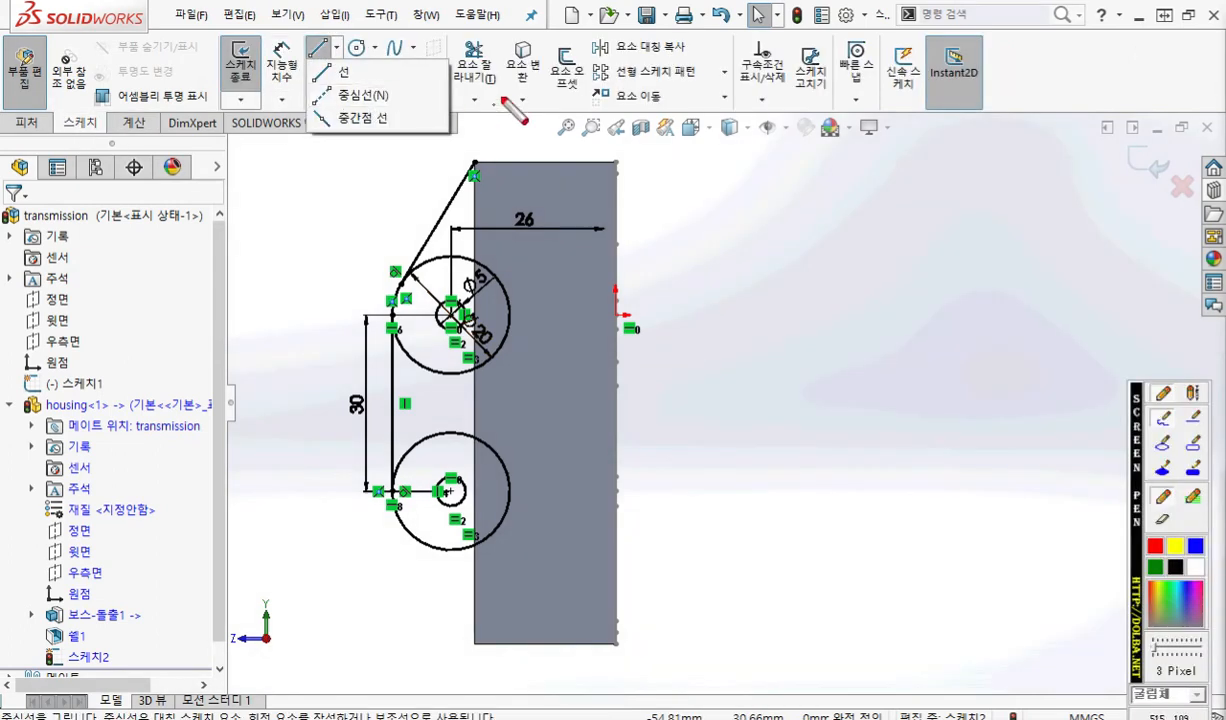
mouse_move(490, 100)
mouse_down()
mouse_move(300, 106)
mouse_move(455, 92)
mouse_up()
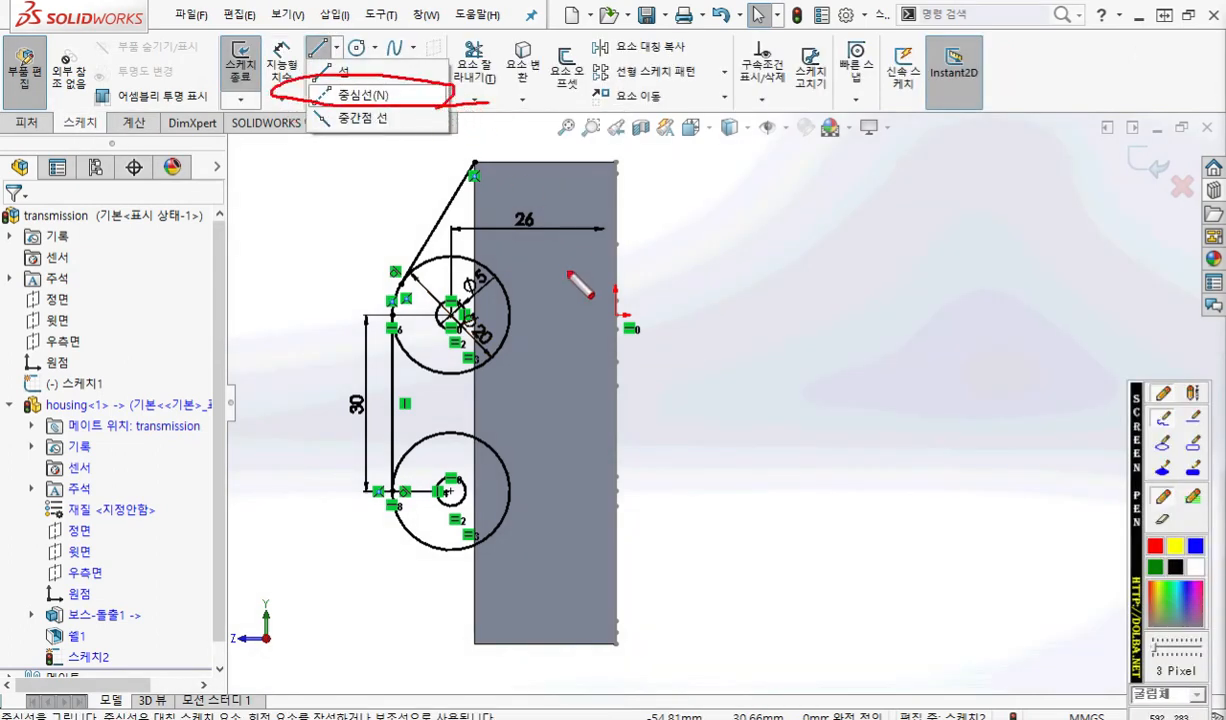
mouse_move(472, 397)
mouse_down()
mouse_move(482, 386)
mouse_move(478, 408)
mouse_move(440, 420)
mouse_move(622, 400)
mouse_move(739, 410)
mouse_move(710, 398)
mouse_move(716, 416)
mouse_up()
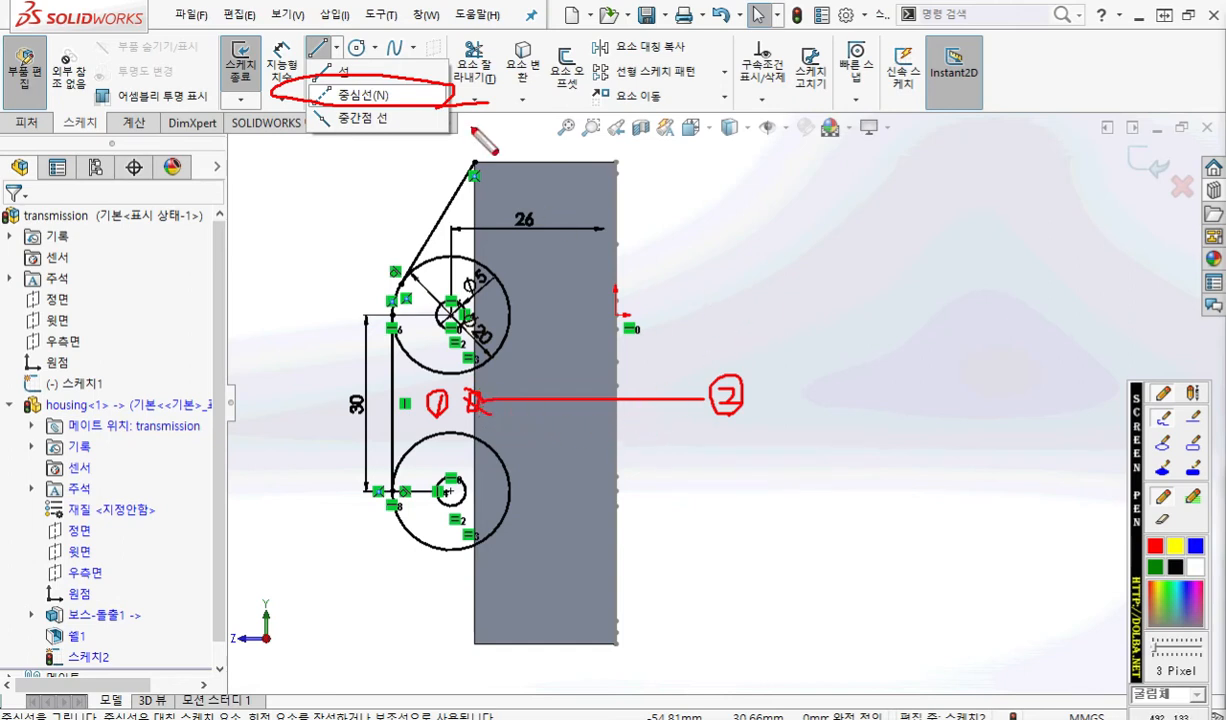
key(Escape)
Sketch a horizontal centerline from the midpoint of the housing edge crossing the circles to a free point beyond the opposite edge.
click(336, 49)
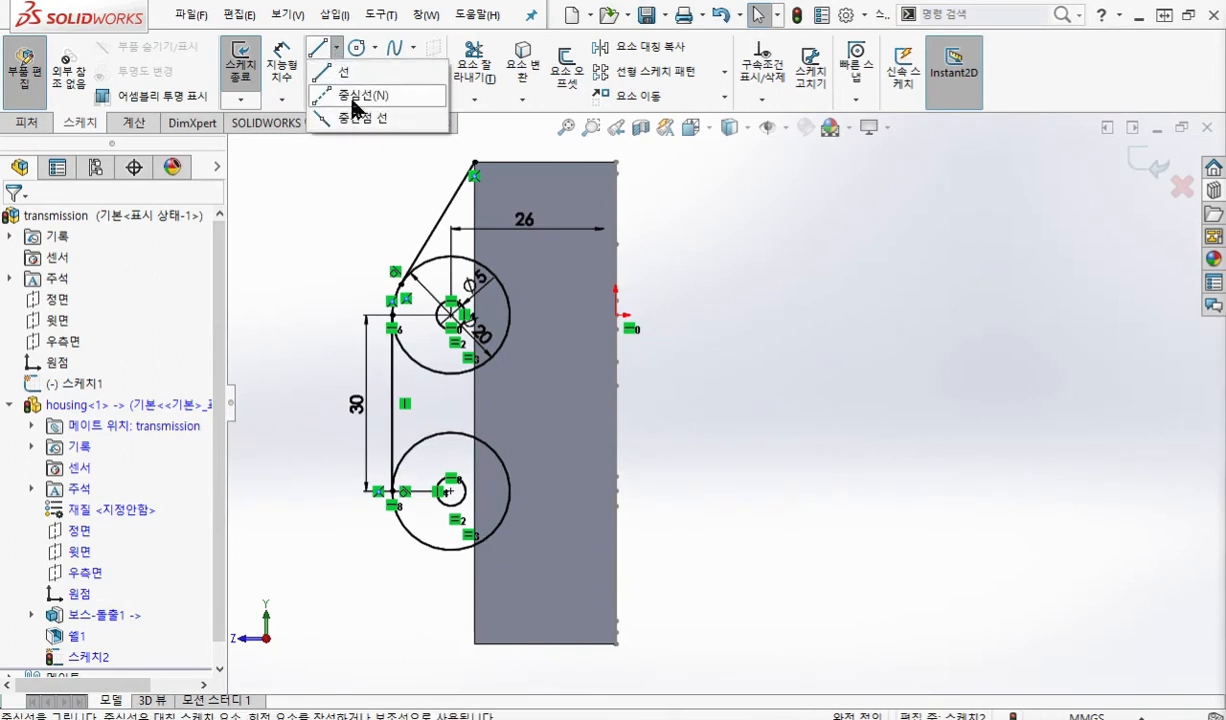
click(351, 98)
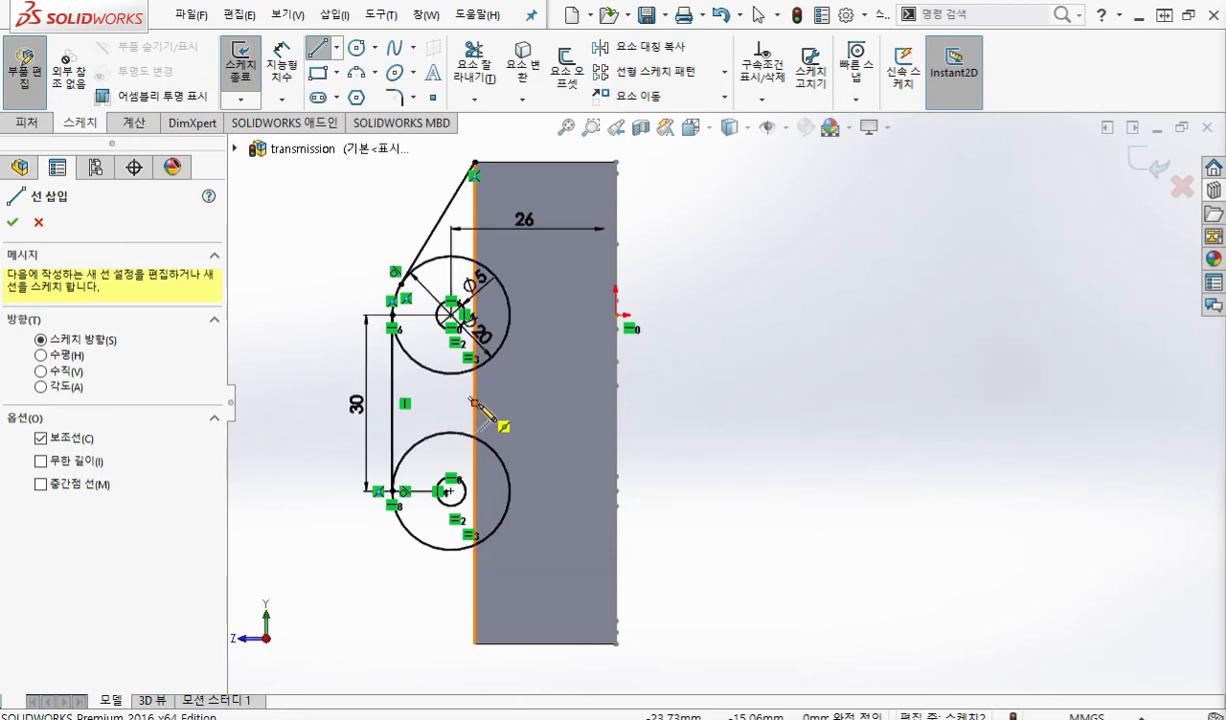
click(474, 401)
click(735, 403)
right_click(880, 334)
click(925, 347)
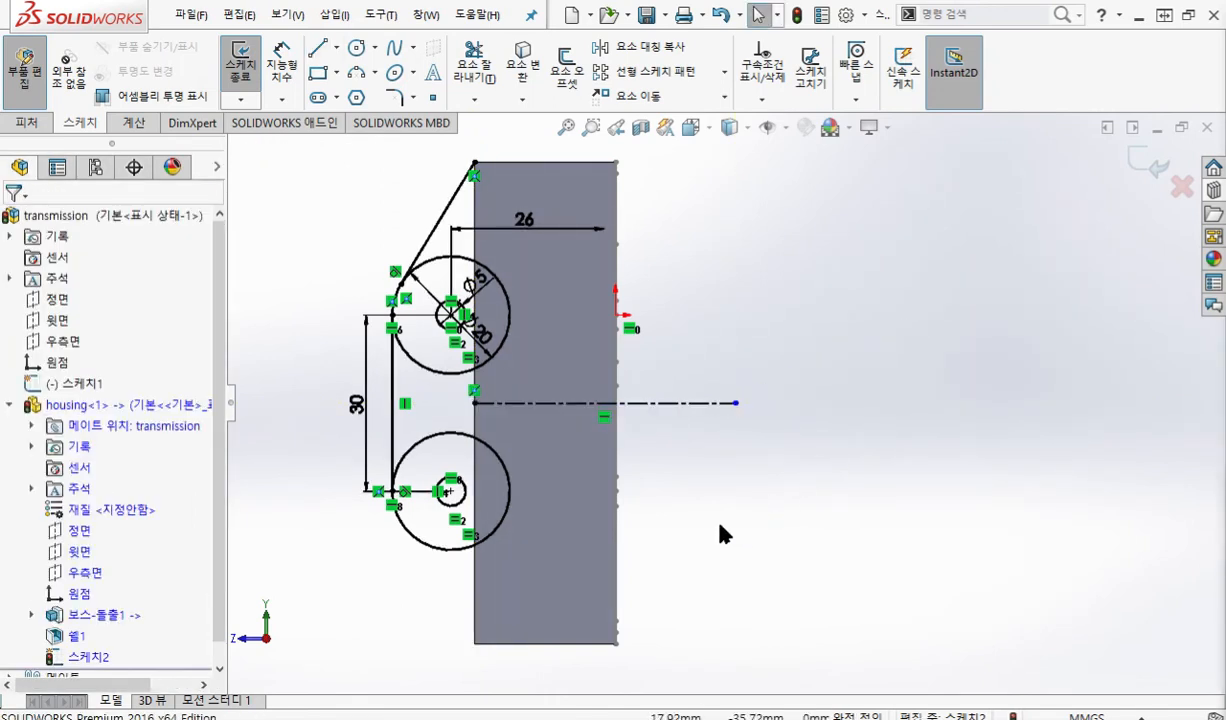
Mark the slanted line, the centerline, the 요소 대칭 복사 (Mirror Entities) command and the mirrored line in red pen, and clear the marks.
key(F9)
drag(470, 141, 390, 282)
drag(475, 410, 735, 410)
mouse_move(705, 45)
mouse_down()
mouse_move(598, 60)
mouse_move(665, 62)
mouse_up()
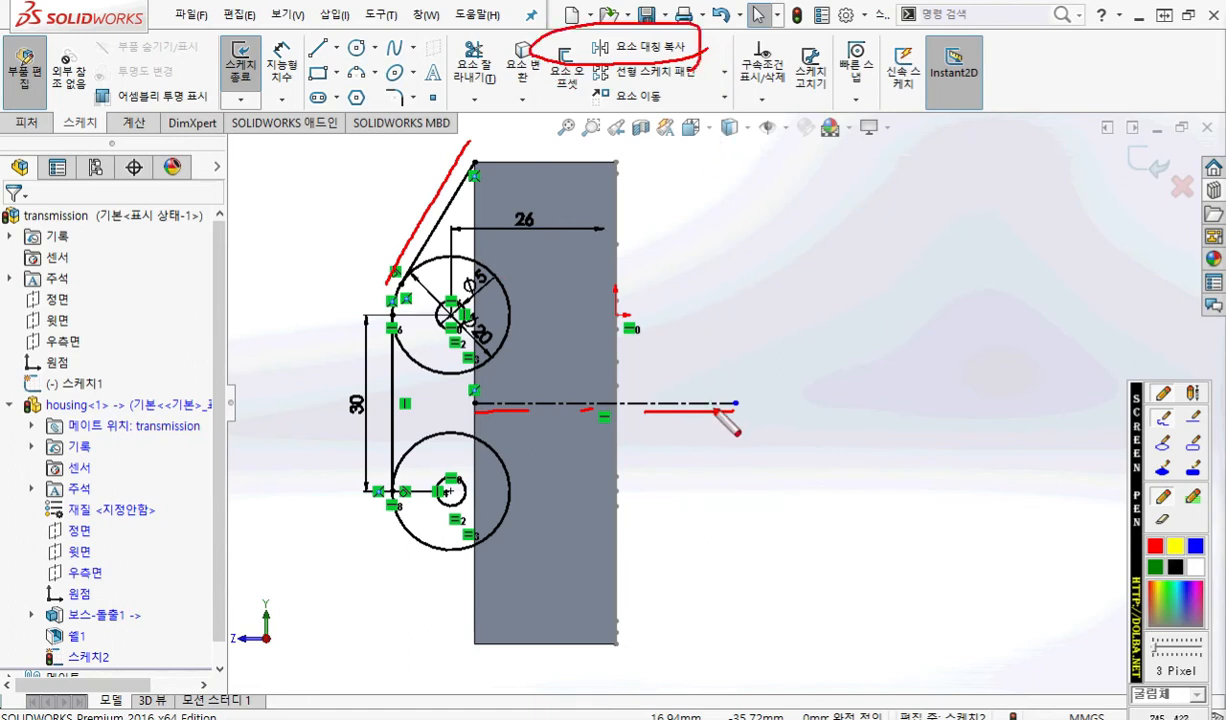
drag(399, 522, 452, 643)
key(Escape)
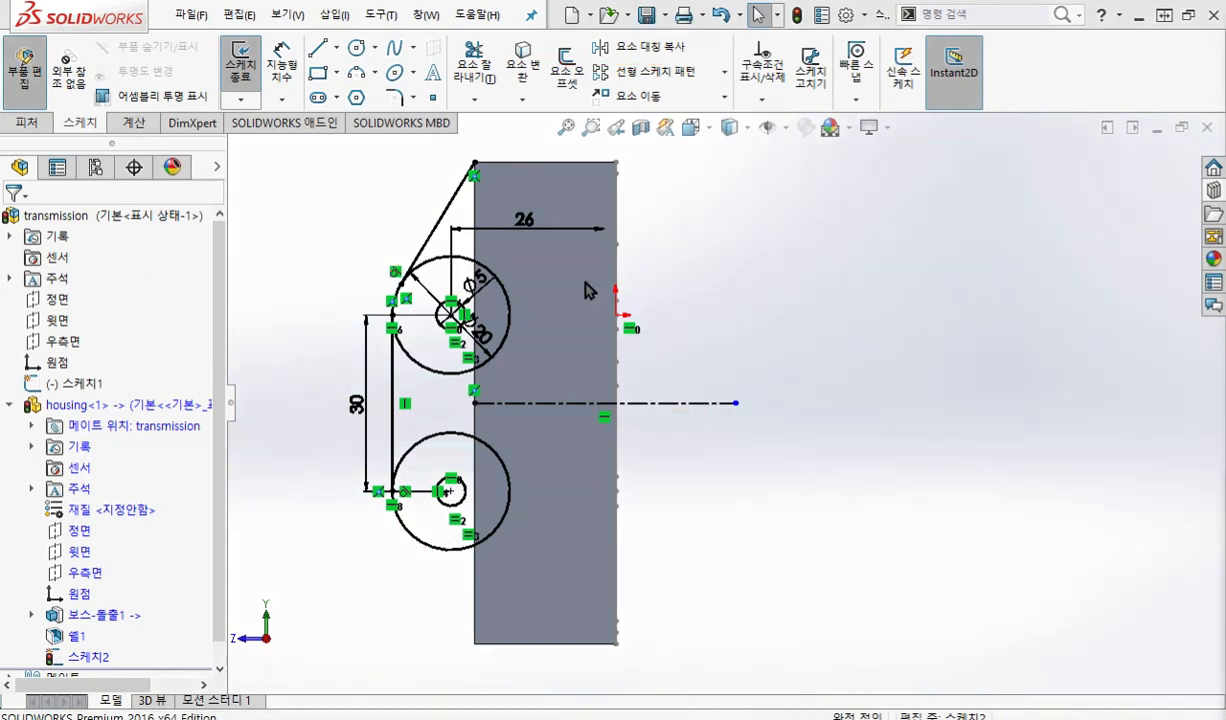
Mirror the slanted line about the horizontal centerline.
click(690, 403)
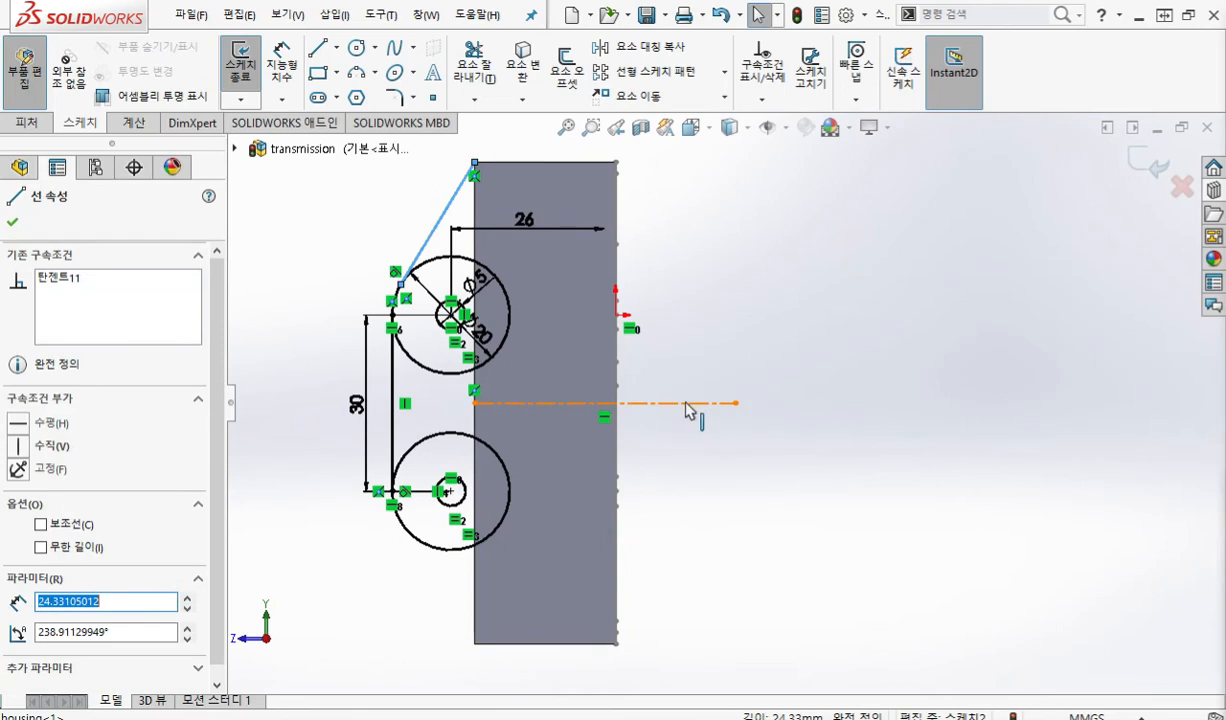
click(630, 46)
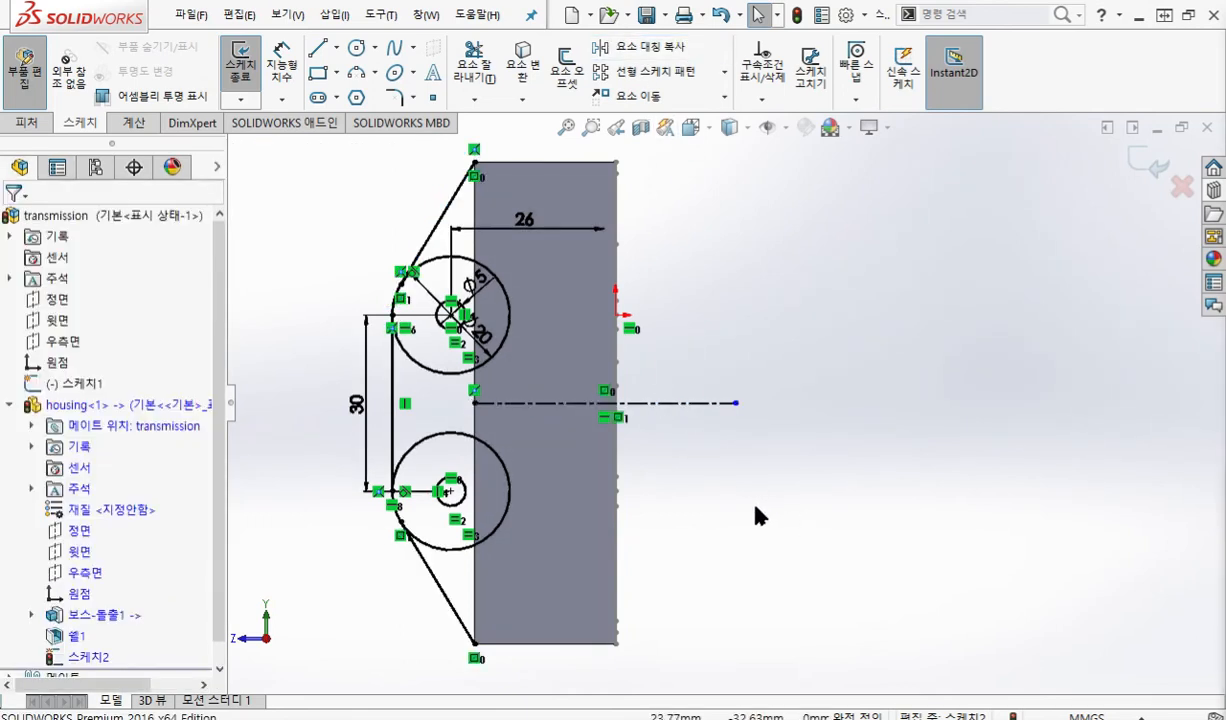
Mark the Trim Entities command and the inner arcs of both large circles in red pen, and clear the marks.
key(F12)
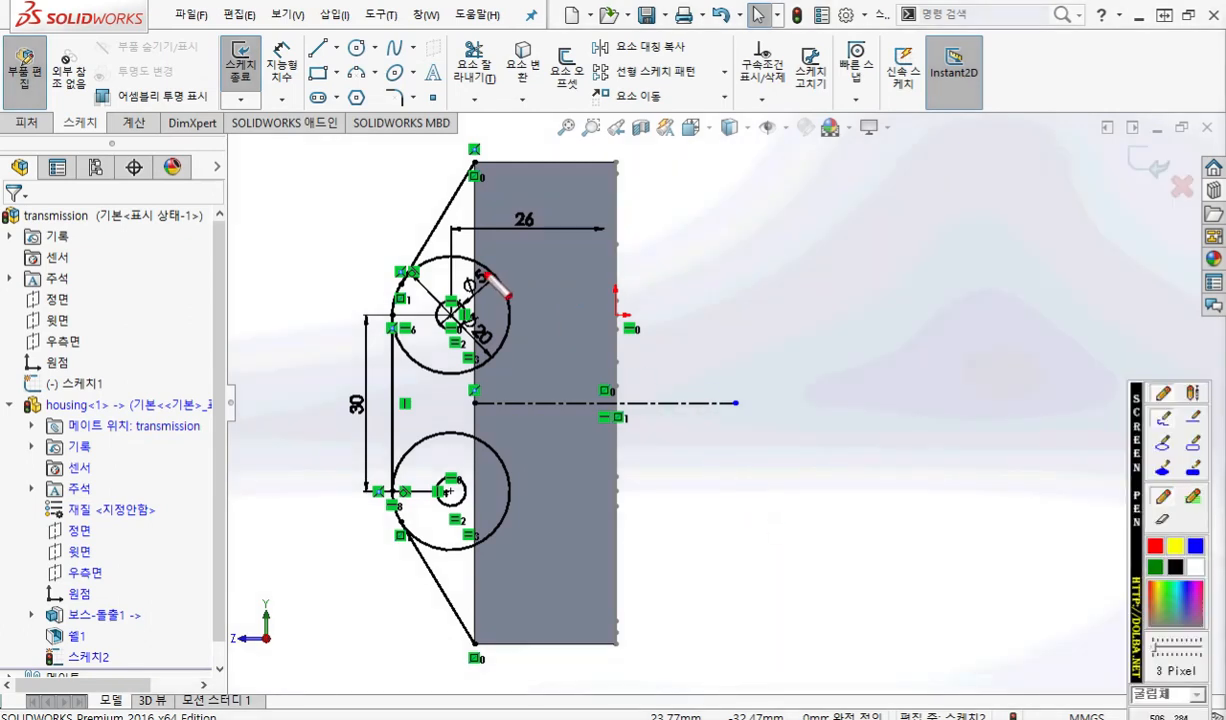
mouse_move(522, 100)
mouse_down()
mouse_move(447, 103)
mouse_move(500, 98)
mouse_move(512, 150)
mouse_move(556, 124)
mouse_move(553, 148)
mouse_up()
mouse_move(424, 272)
mouse_down()
mouse_move(447, 252)
mouse_move(505, 337)
mouse_move(440, 372)
mouse_move(422, 366)
mouse_up()
mouse_move(396, 458)
mouse_down()
mouse_move(420, 444)
mouse_move(492, 462)
mouse_move(505, 505)
mouse_move(472, 544)
mouse_up()
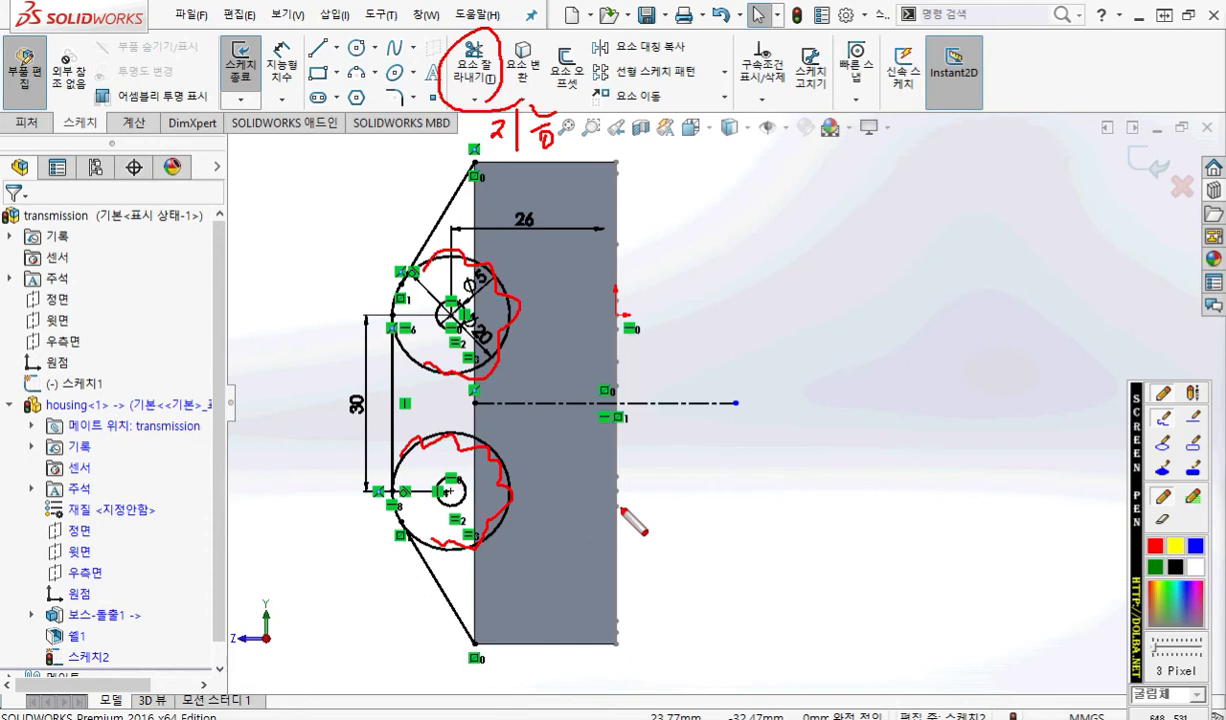
key(Escape)
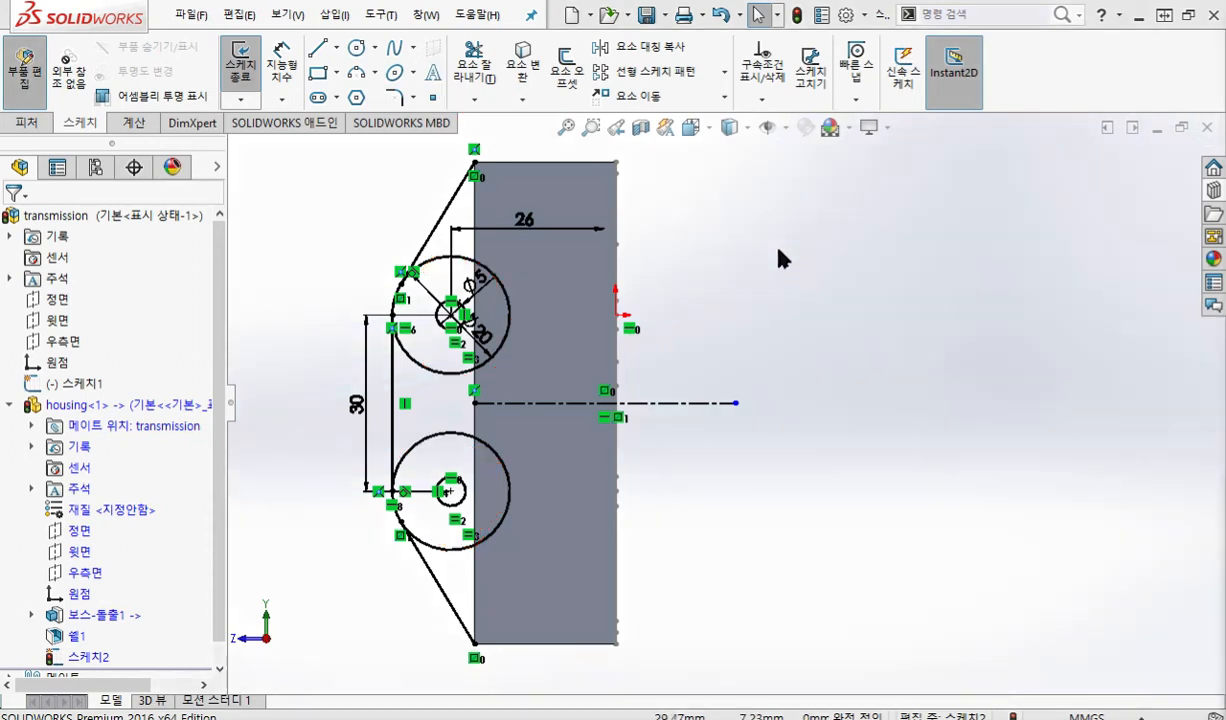
Trim away the inner arcs of both large circles with the 지능형 (Power trim) option.
right_click(750, 246)
click(835, 442)
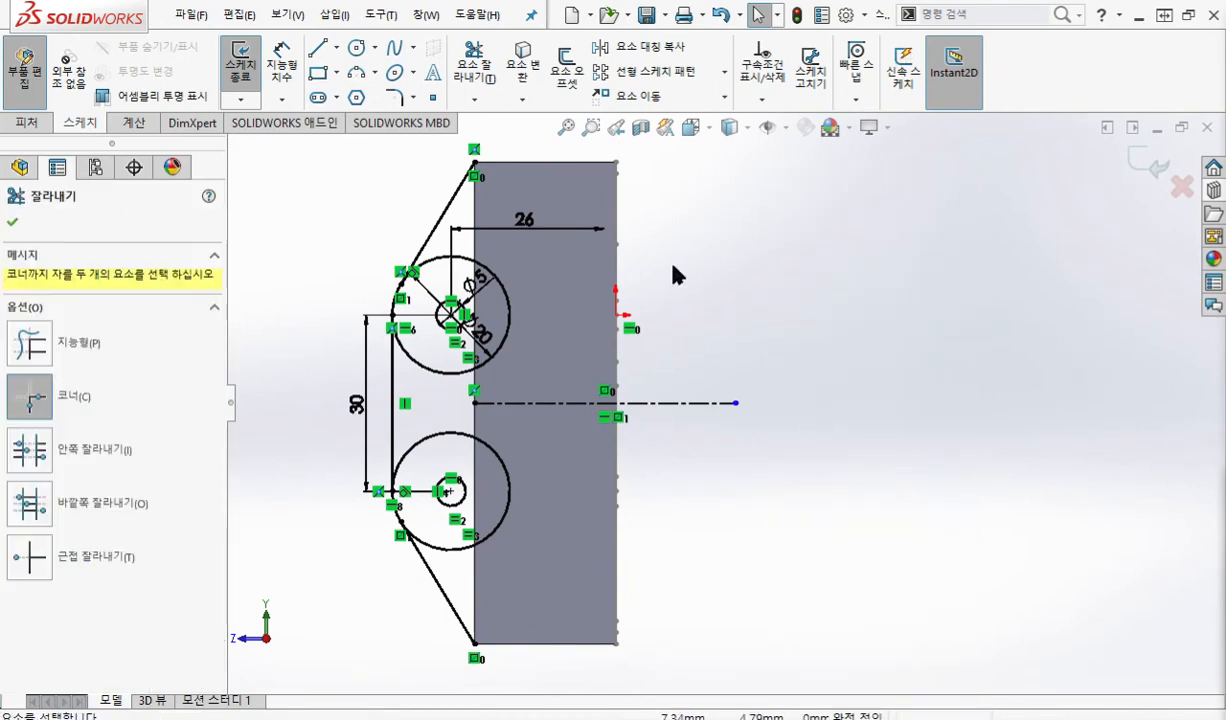
click(29, 342)
drag(531, 266, 492, 312)
drag(529, 494, 497, 500)
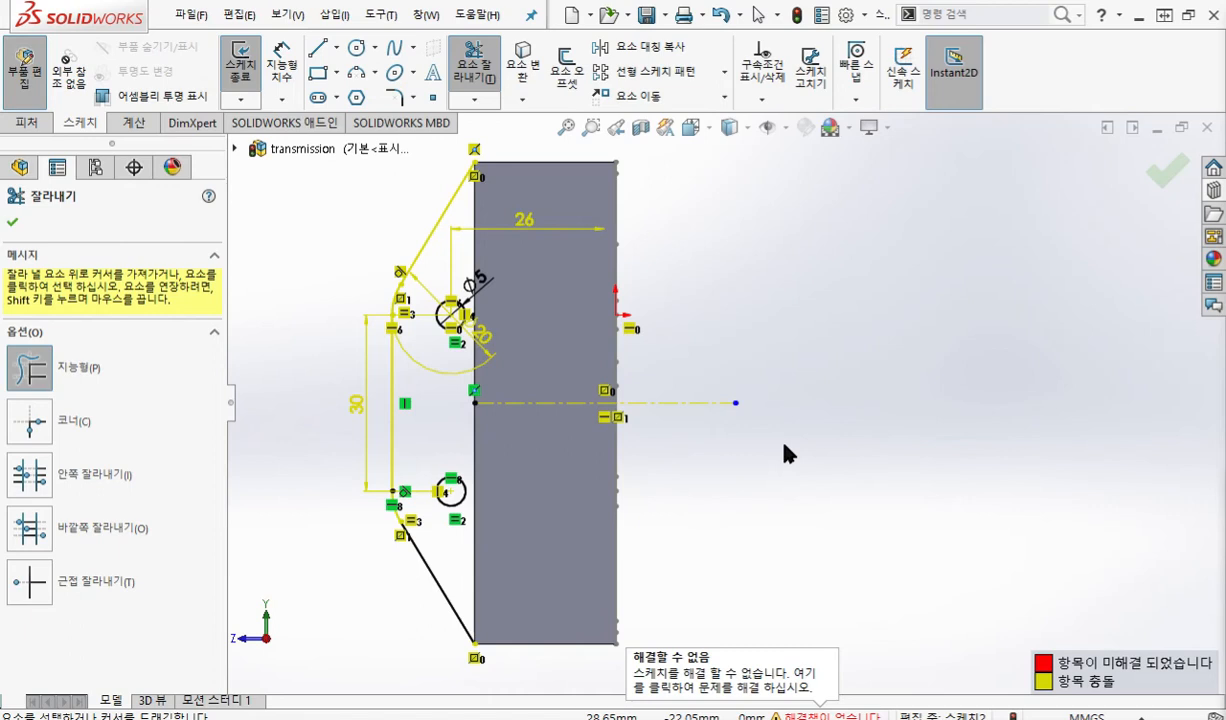
click(13, 225)
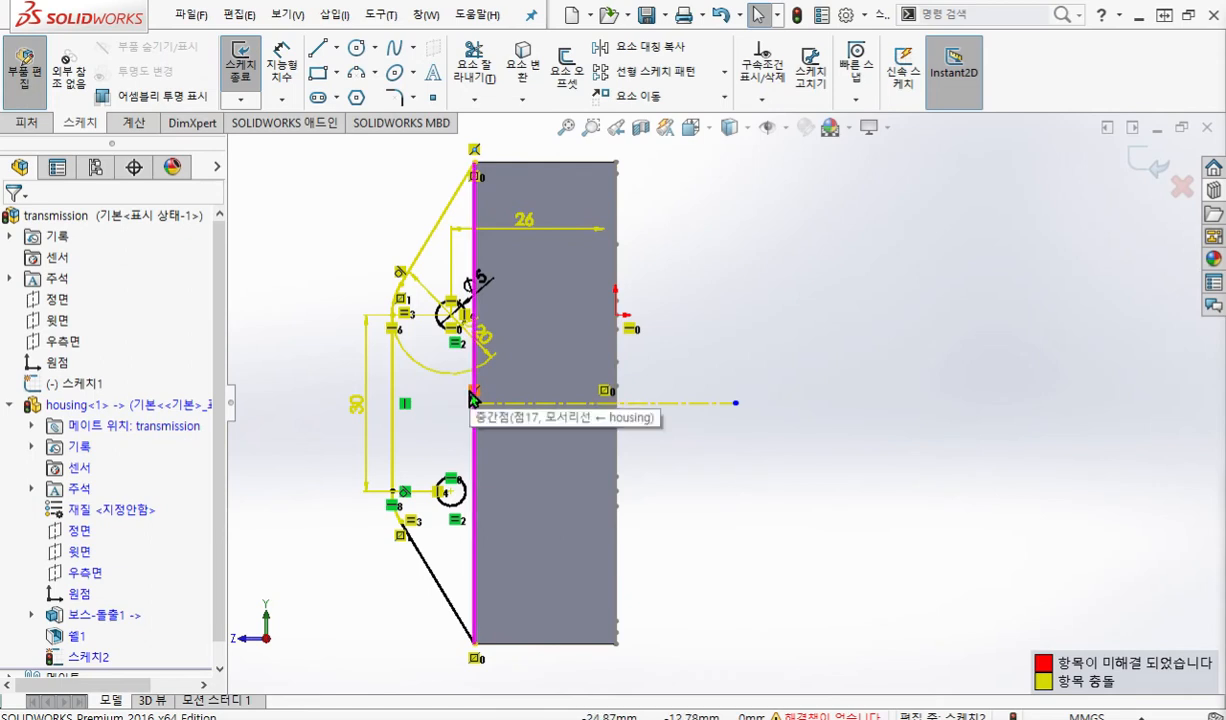
Move the Ø20 dimension text outside the profile, beside the upper arc.
mouse_move(588, 449)
ctrl+middle_down()
mouse_move(610, 446)
mouse_move(597, 458)
ctrl+middle_up()
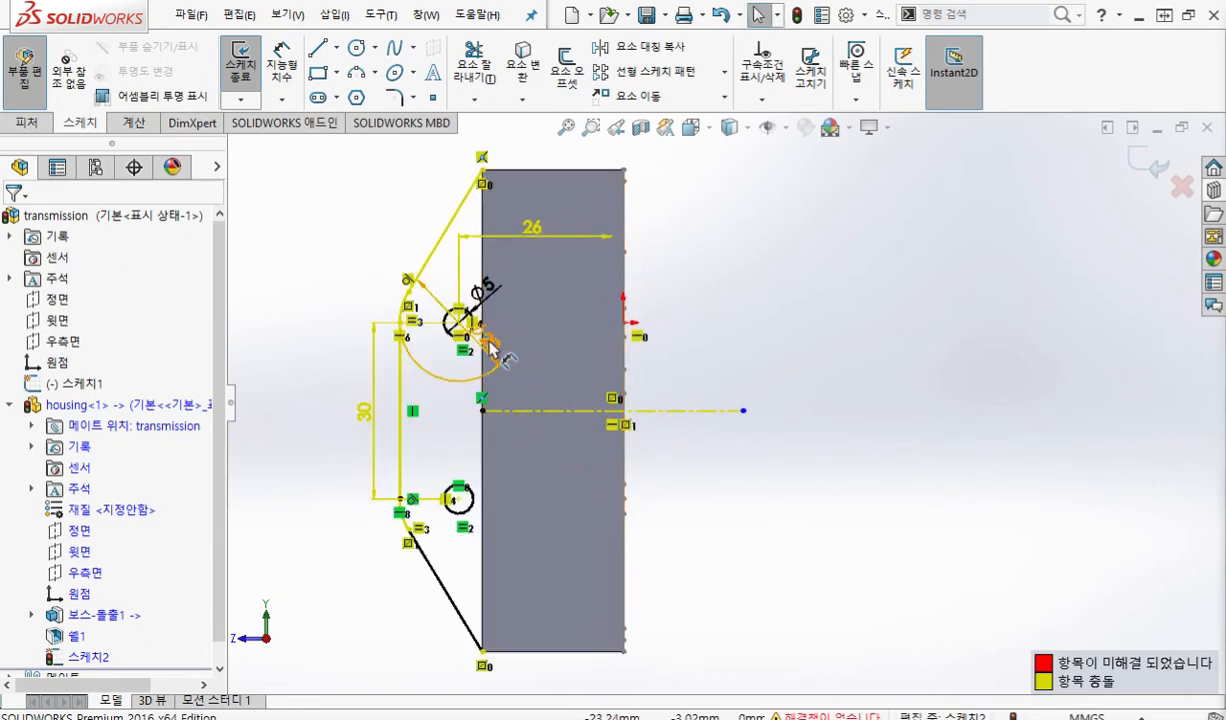
drag(540, 363, 330, 285)
click(757, 285)
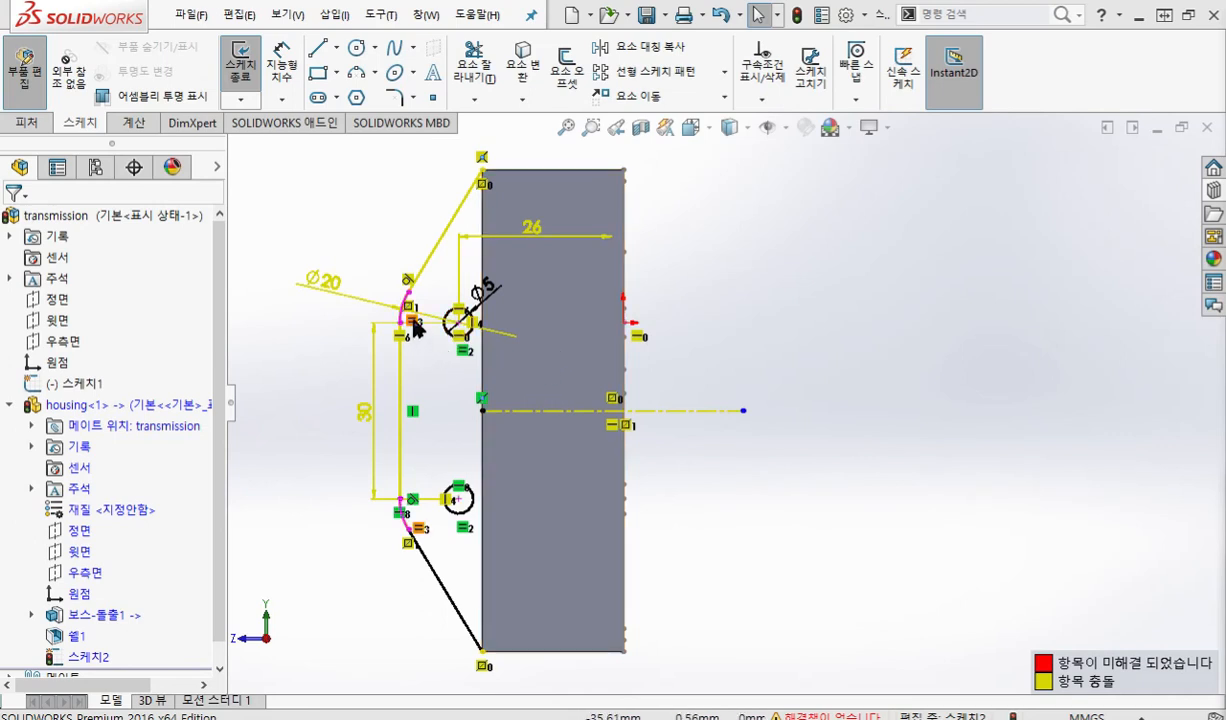
Mark the Equal relation symbols on the upper and lower arcs in red pen, and clear the marks.
scroll(465, 392, down, 2)
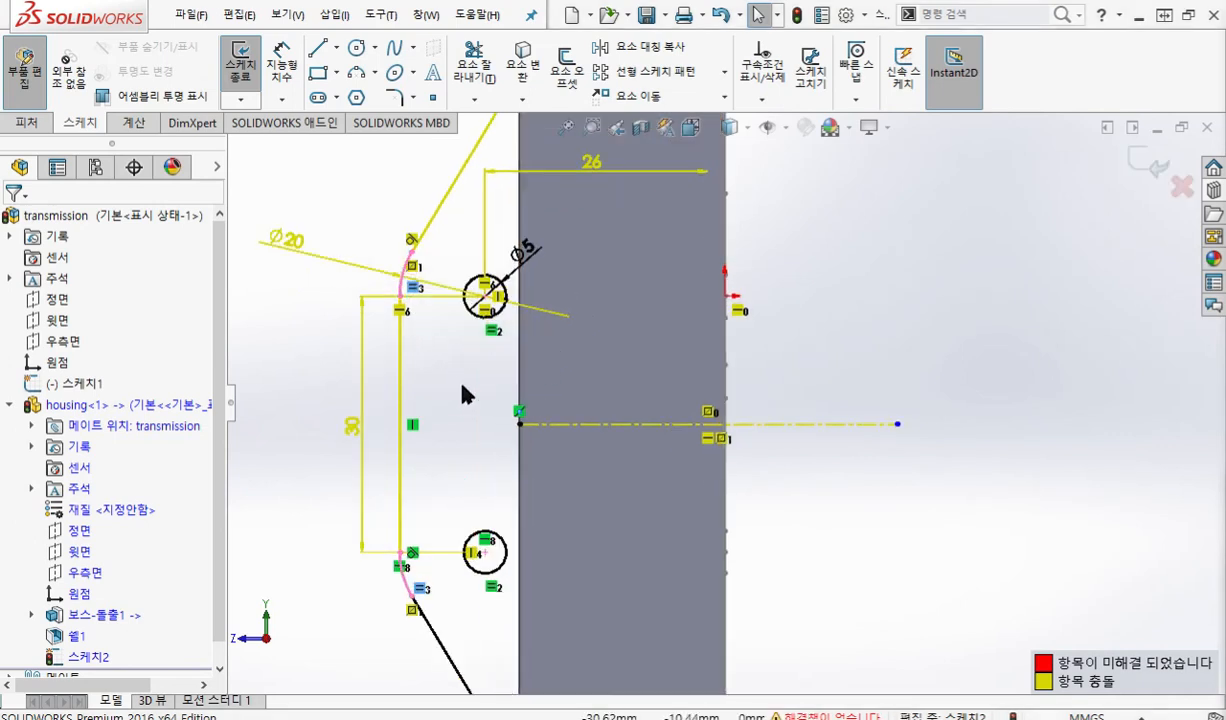
ctrl+middle_drag(462, 385, 453, 367)
key(F12)
drag(408, 281, 404, 283)
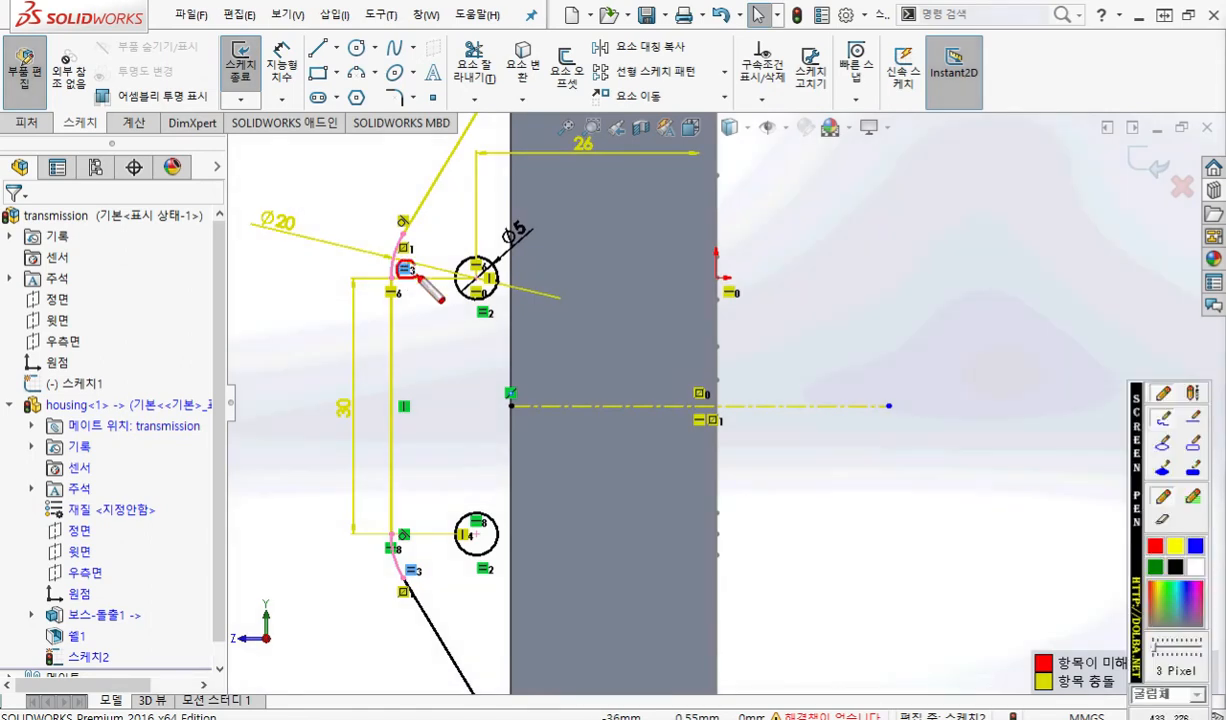
drag(408, 562, 412, 558)
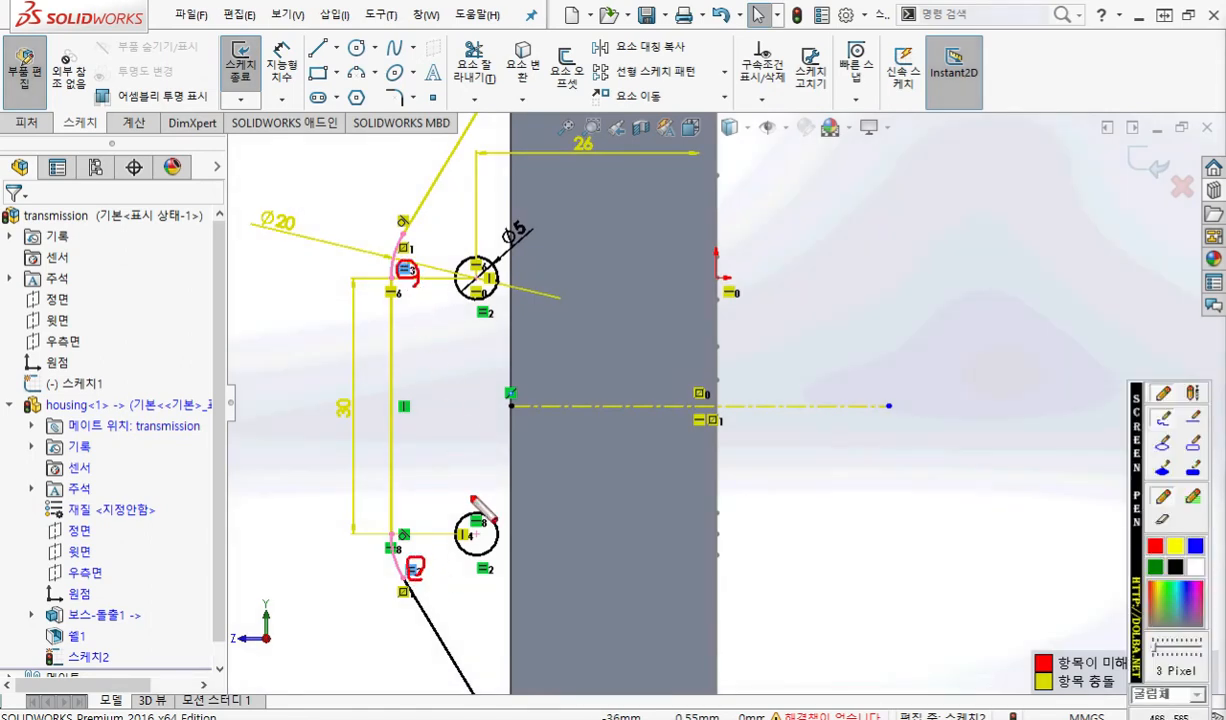
key(F12)
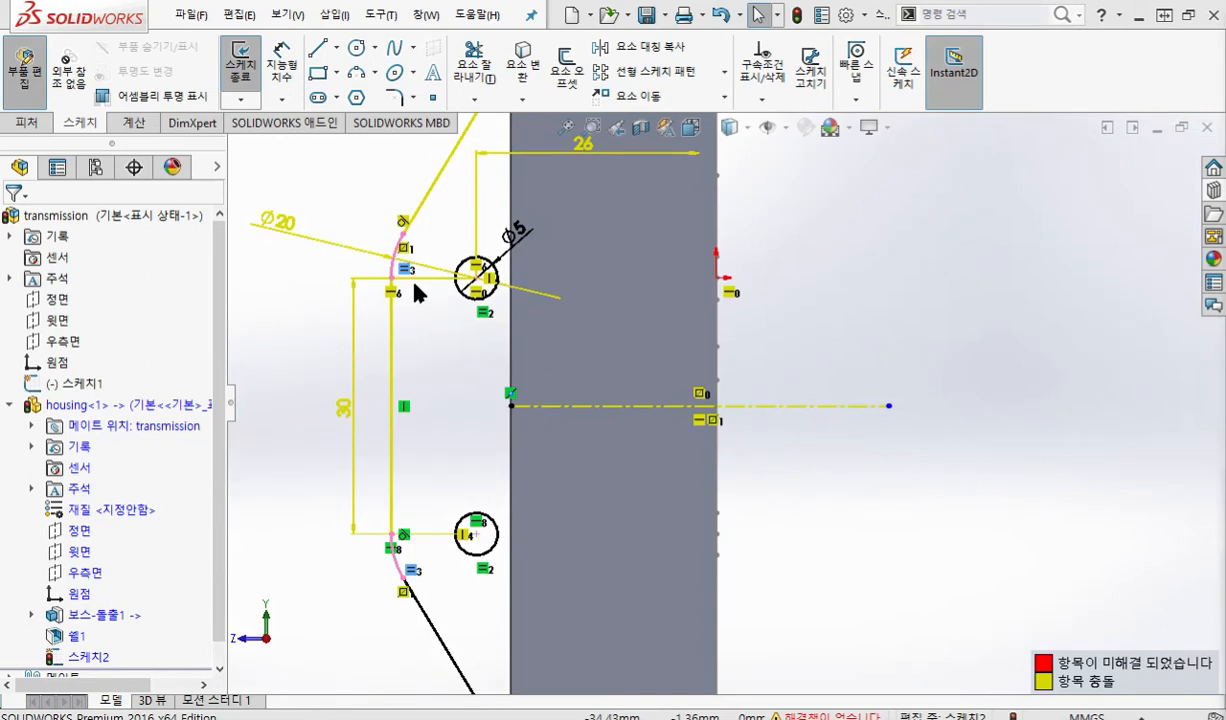
Try deleting the Equal relation between the two arcs and the Vertical relation between the small circles' centers, undoing each deletion.
key(Delete)
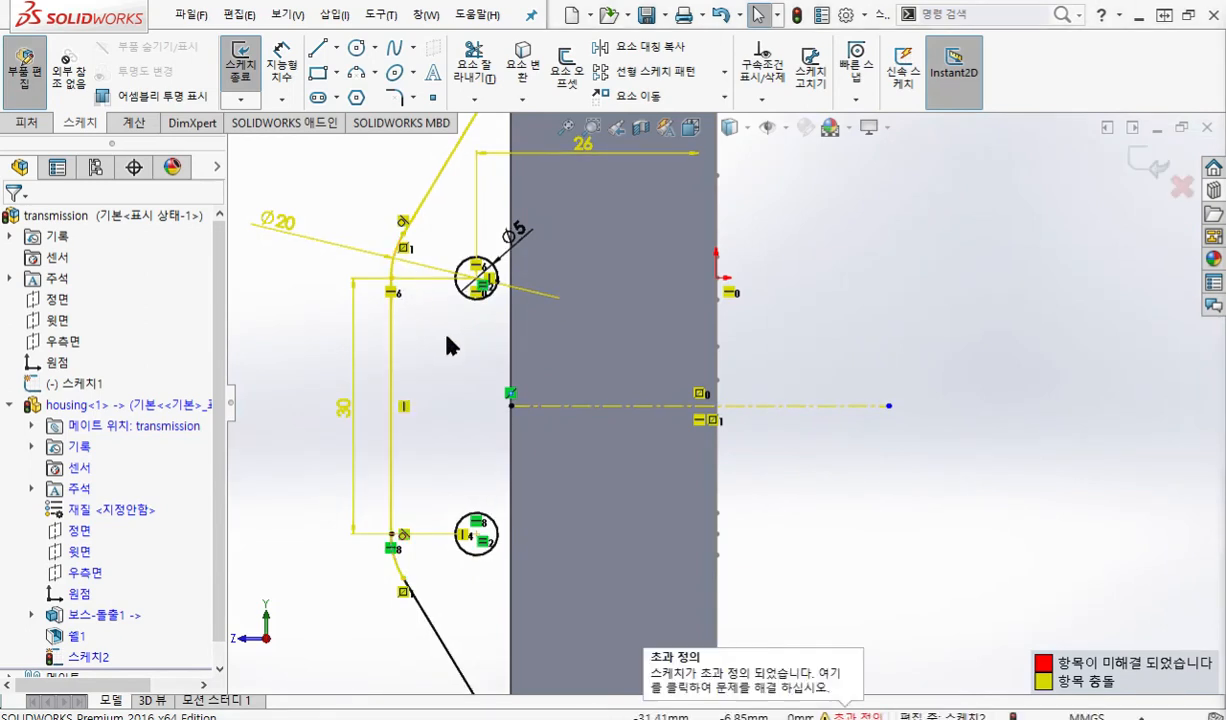
key(ctrl+z)
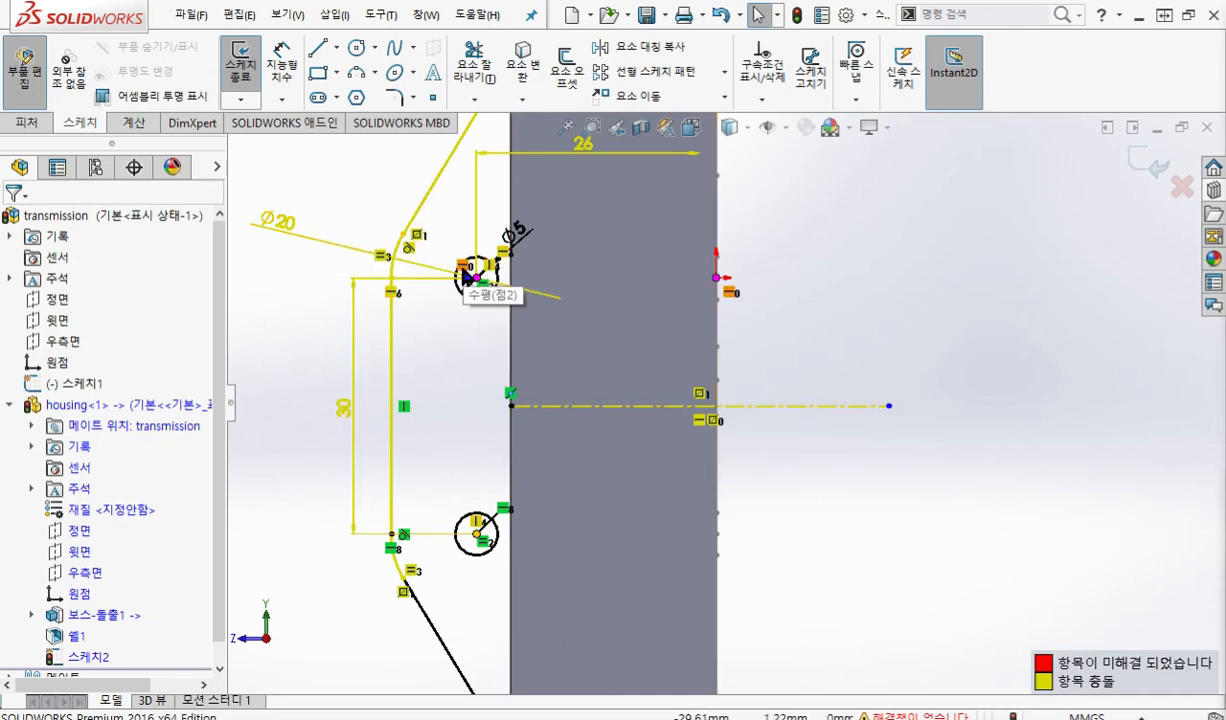
click(489, 266)
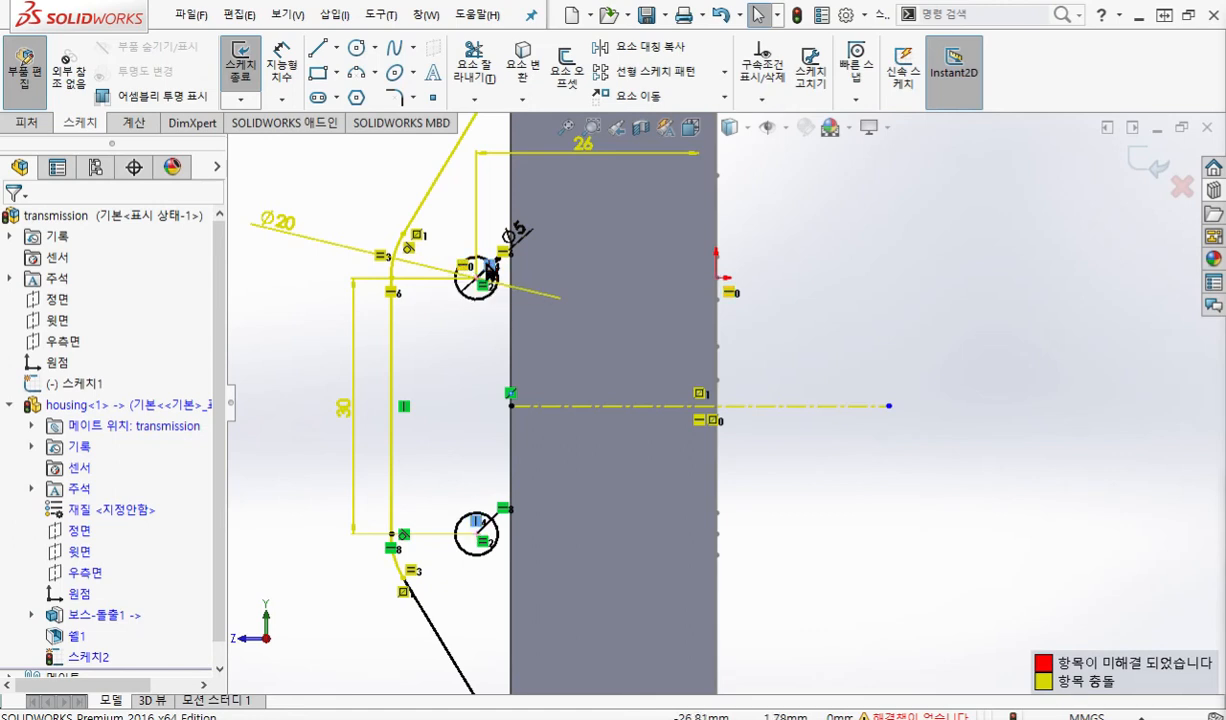
key(Delete)
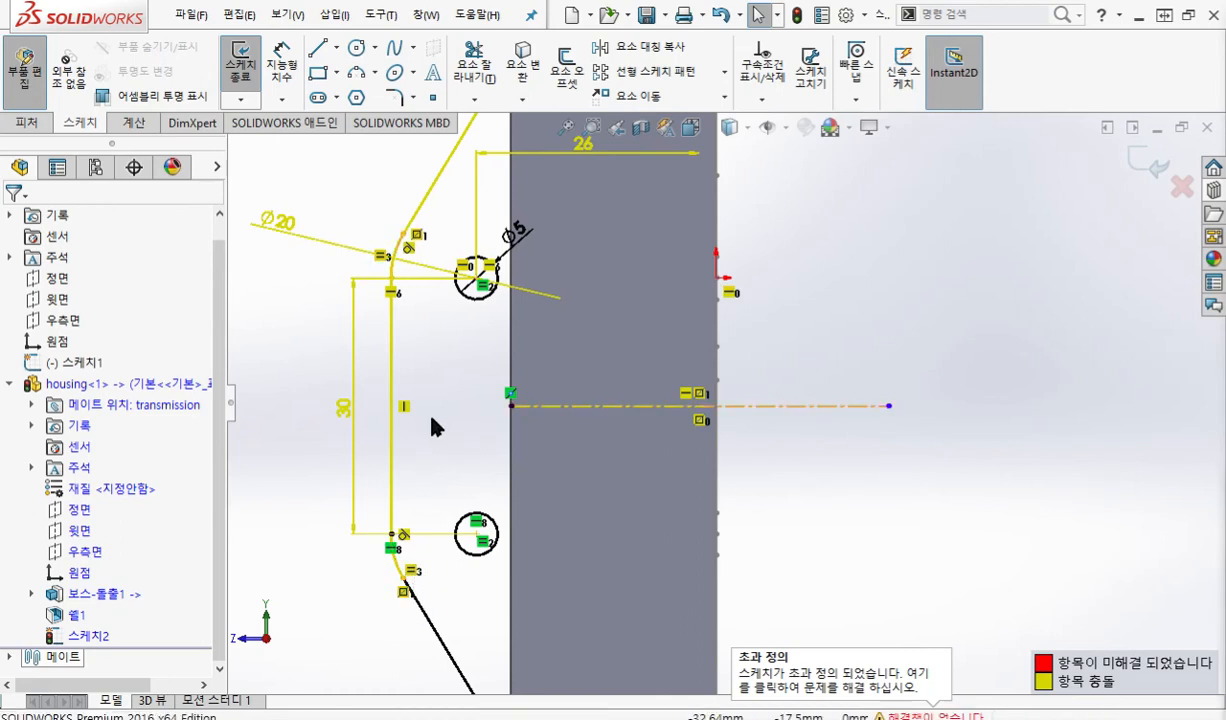
key(ctrl+z)
key(ctrl+z)
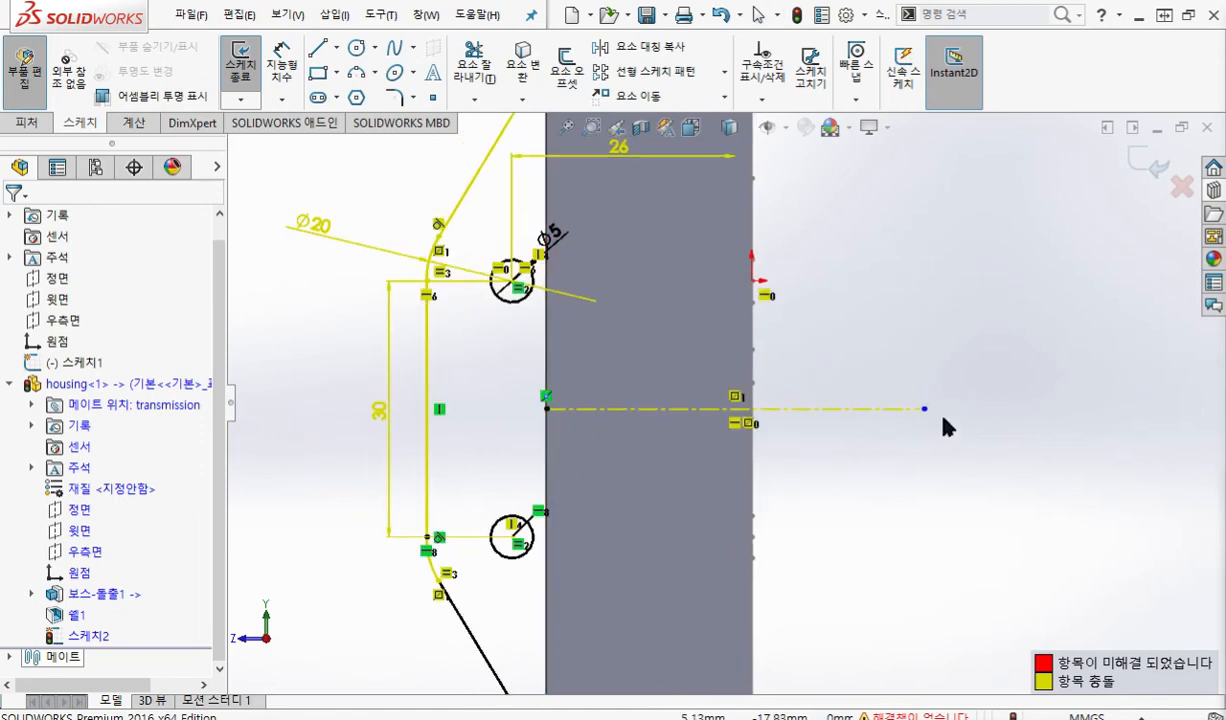
Delete the Midpoint relation between the centerline's endpoint and the housing edge.
click(546, 397)
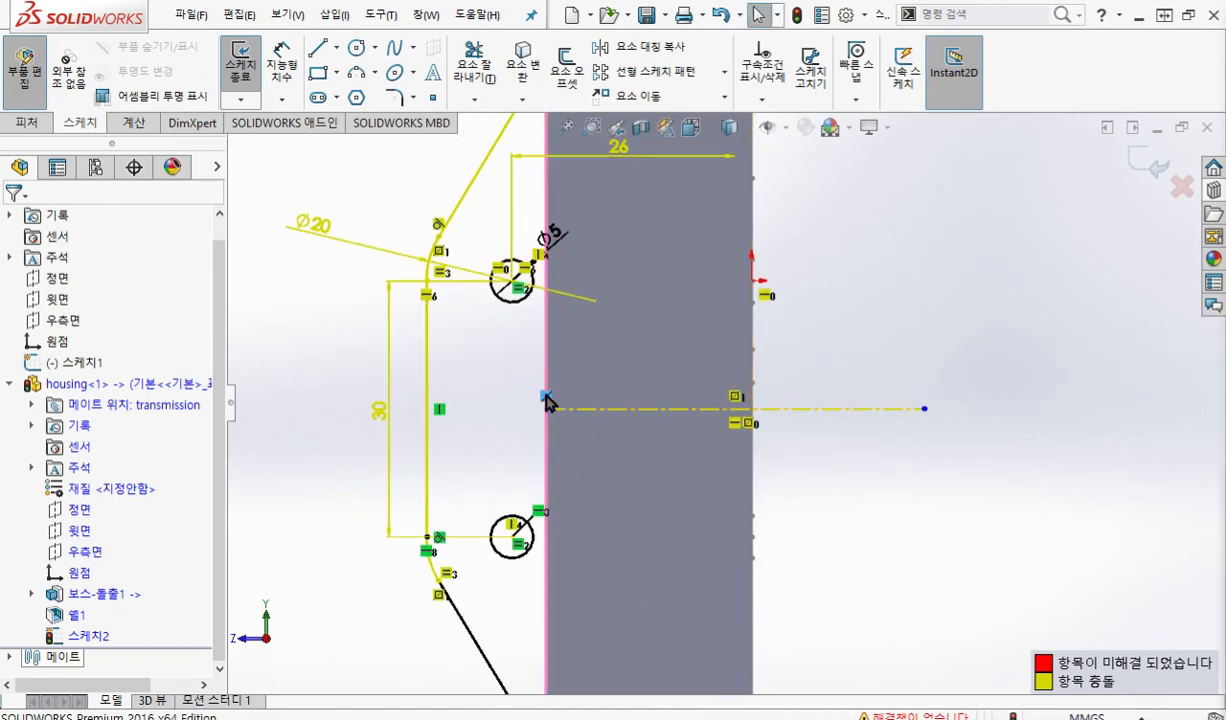
key(Delete)
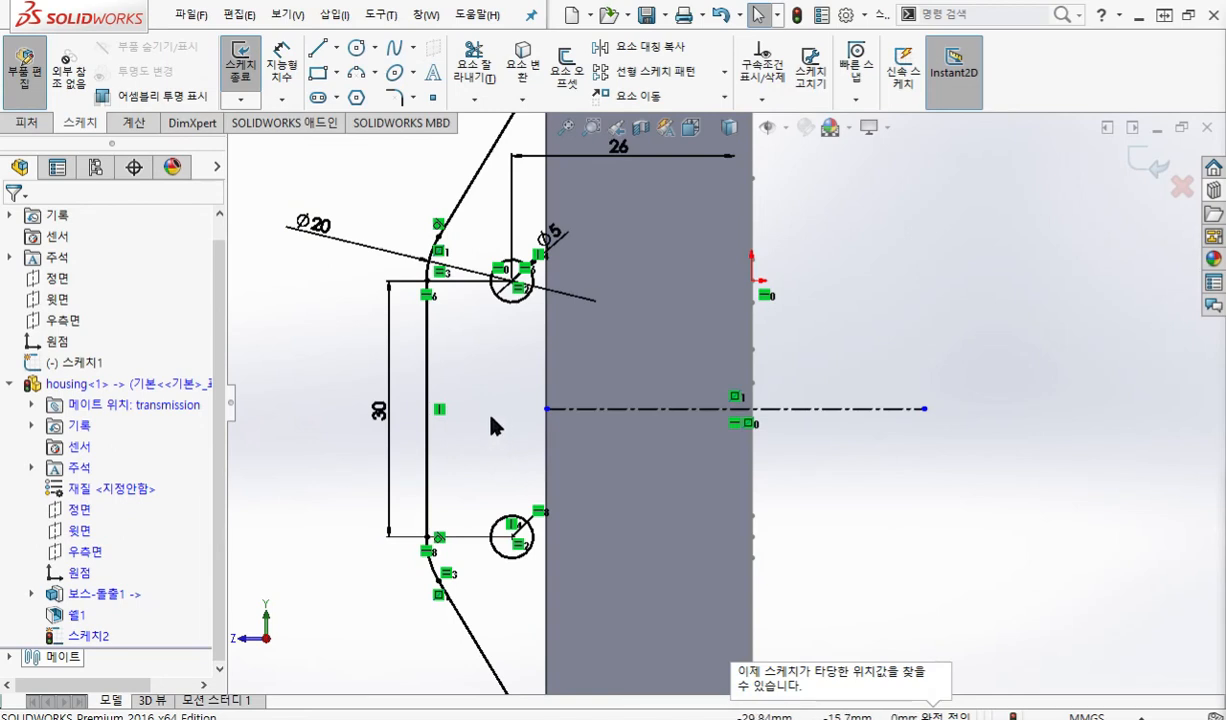
ctrl+middle_drag(487, 428, 482, 444)
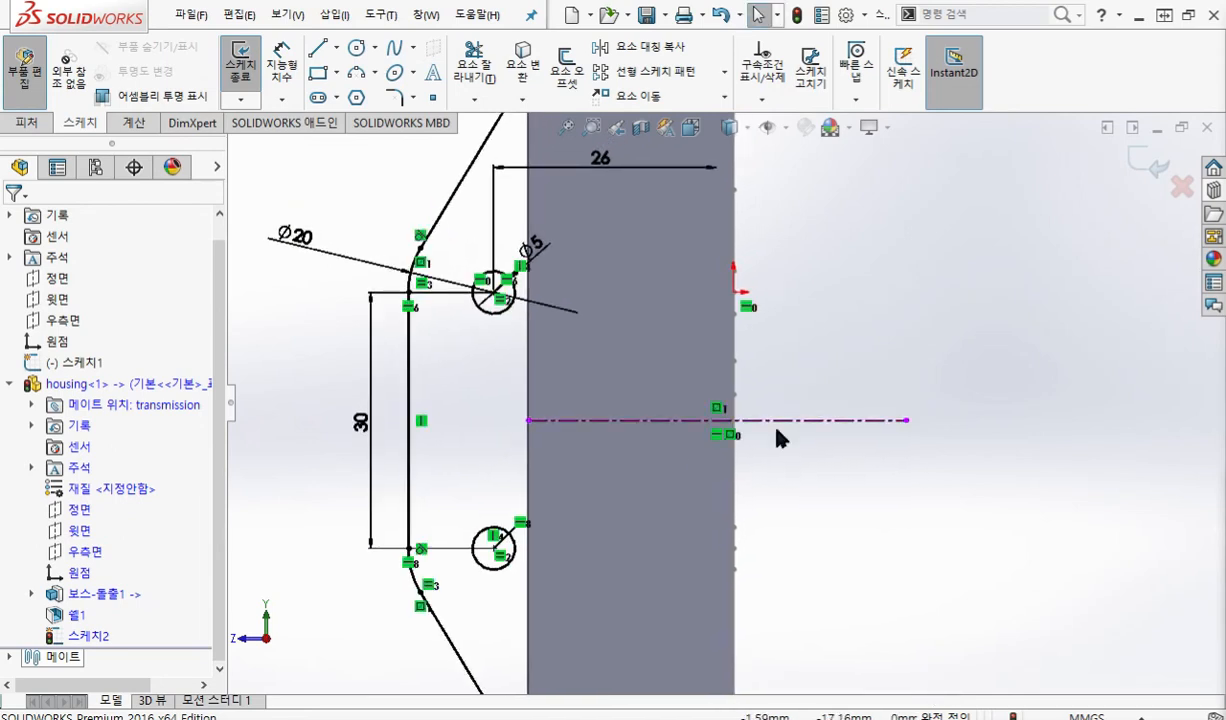
Mark the centerline's endpoint and an arrow to the midpoint of the profile's outer vertical line in red pen, and clear the marks.
key(F12)
mouse_move(537, 414)
mouse_down()
mouse_move(540, 432)
mouse_move(539, 415)
mouse_up()
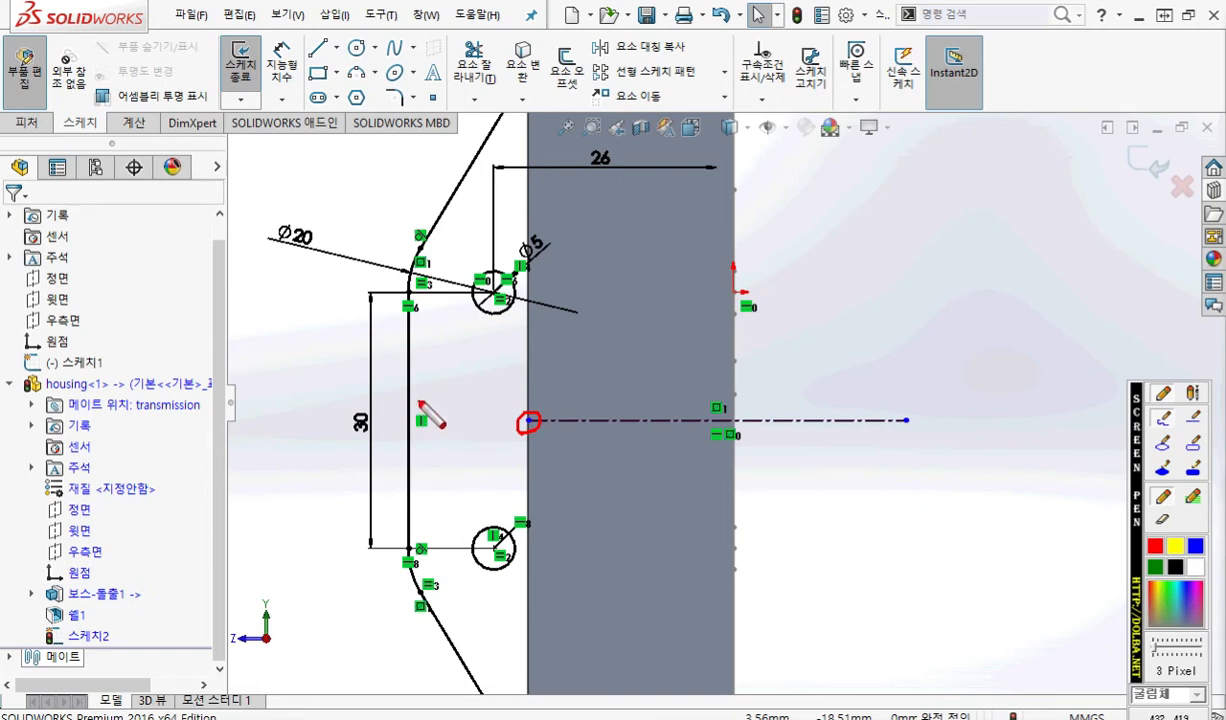
drag(391, 434, 408, 411)
mouse_move(527, 418)
mouse_down()
mouse_move(497, 390)
mouse_move(411, 413)
mouse_move(440, 424)
mouse_up()
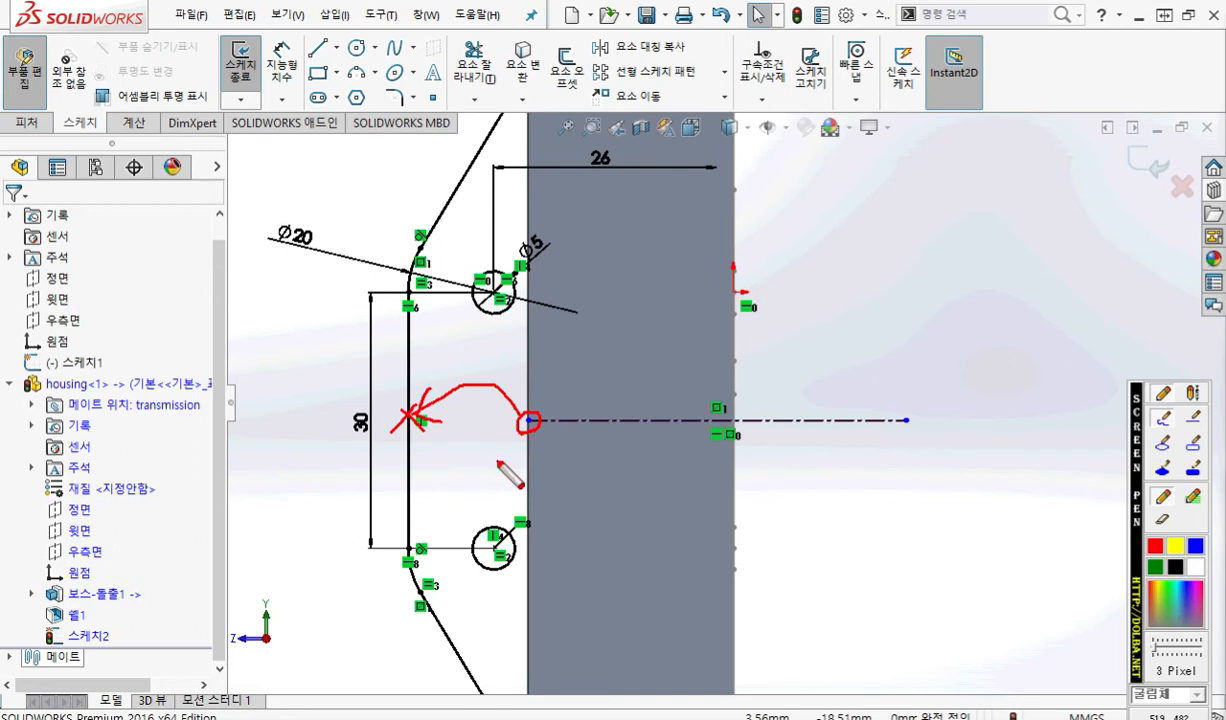
key(Escape)
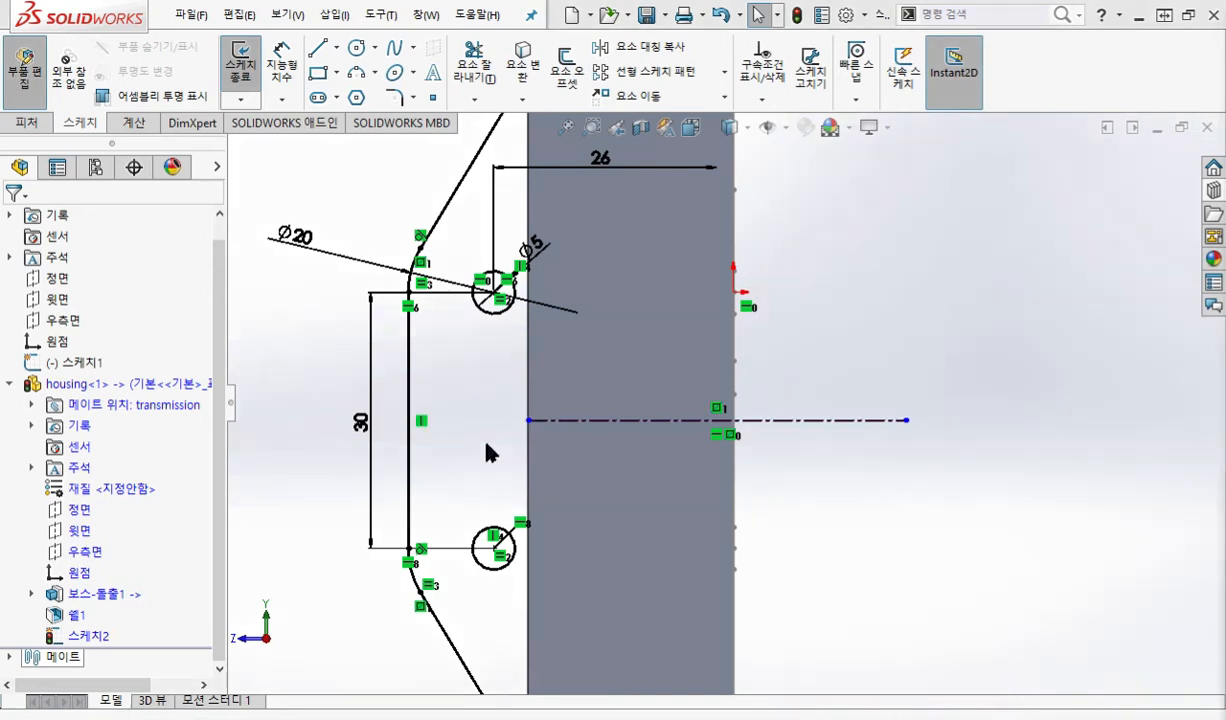
Add a Midpoint relation between the centerline's endpoint on the housing edge and the profile's outer vertical line.
click(528, 420)
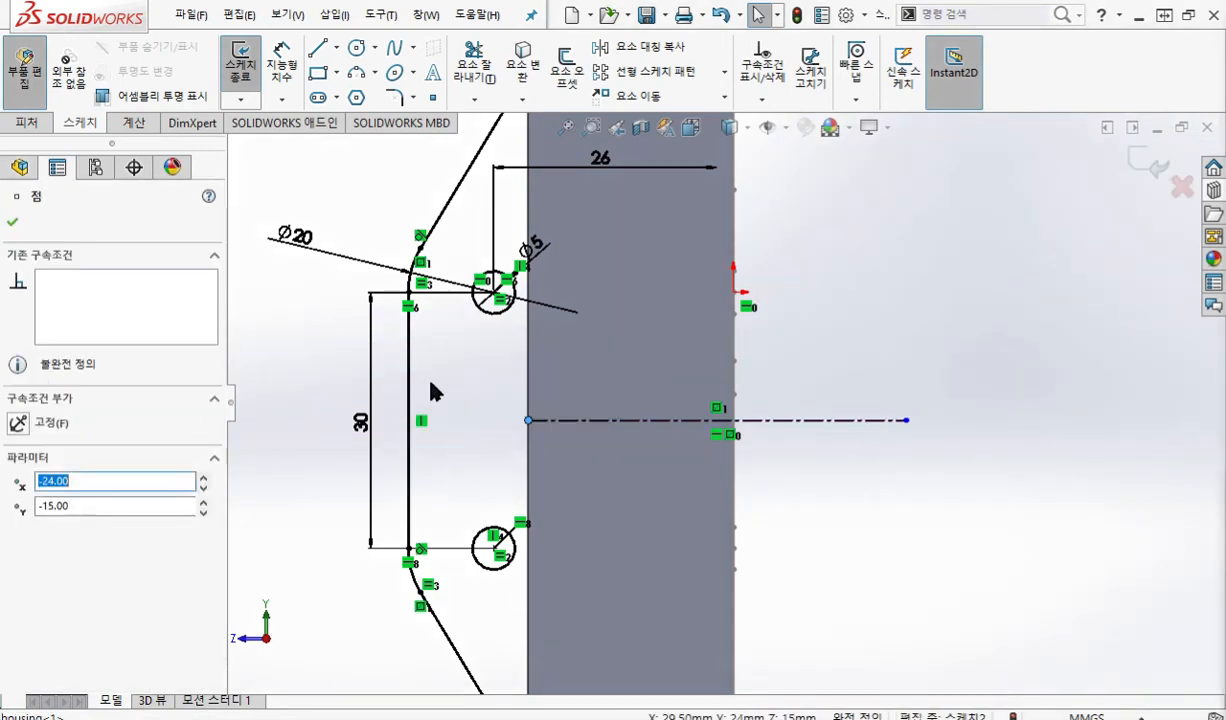
ctrl+click(414, 400)
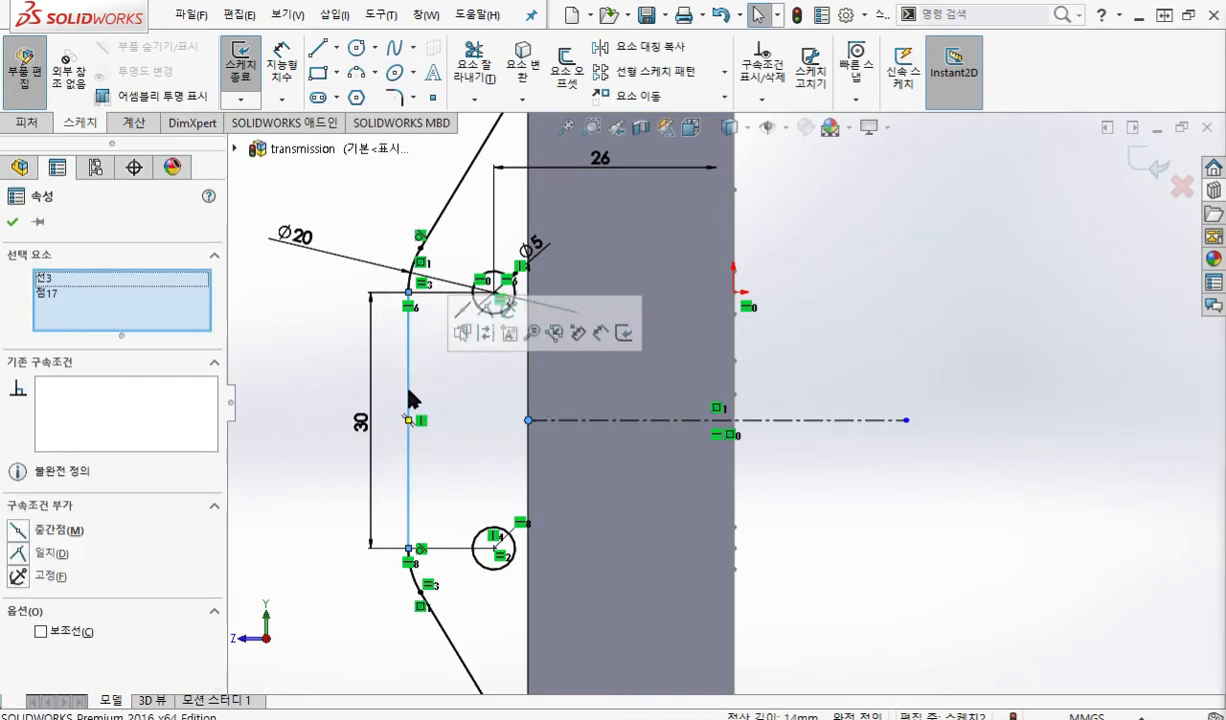
click(461, 310)
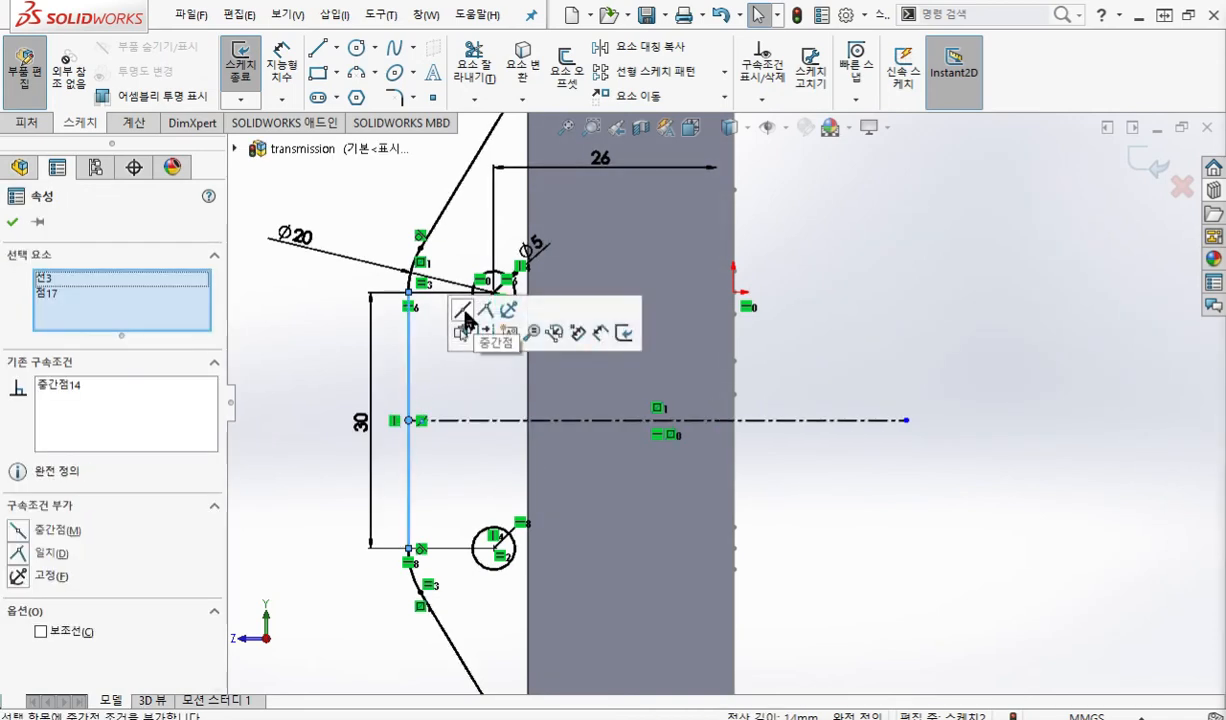
click(880, 528)
Mark the housing edge along the profile's open side and the Convert Entities command in red pen, and clear the marks.
ctrl+middle_drag(846, 535, 849, 525)
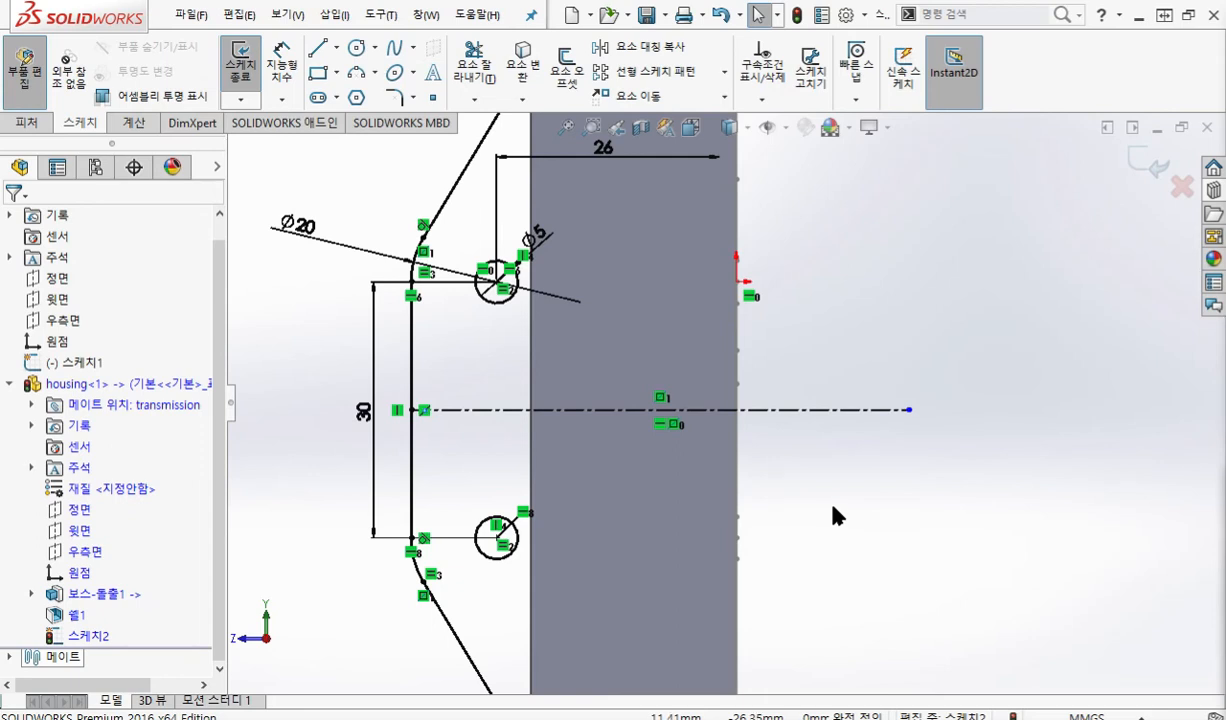
scroll(800, 508, up, 1)
ctrl+middle_drag(839, 535, 786, 530)
scroll(750, 515, up, 1)
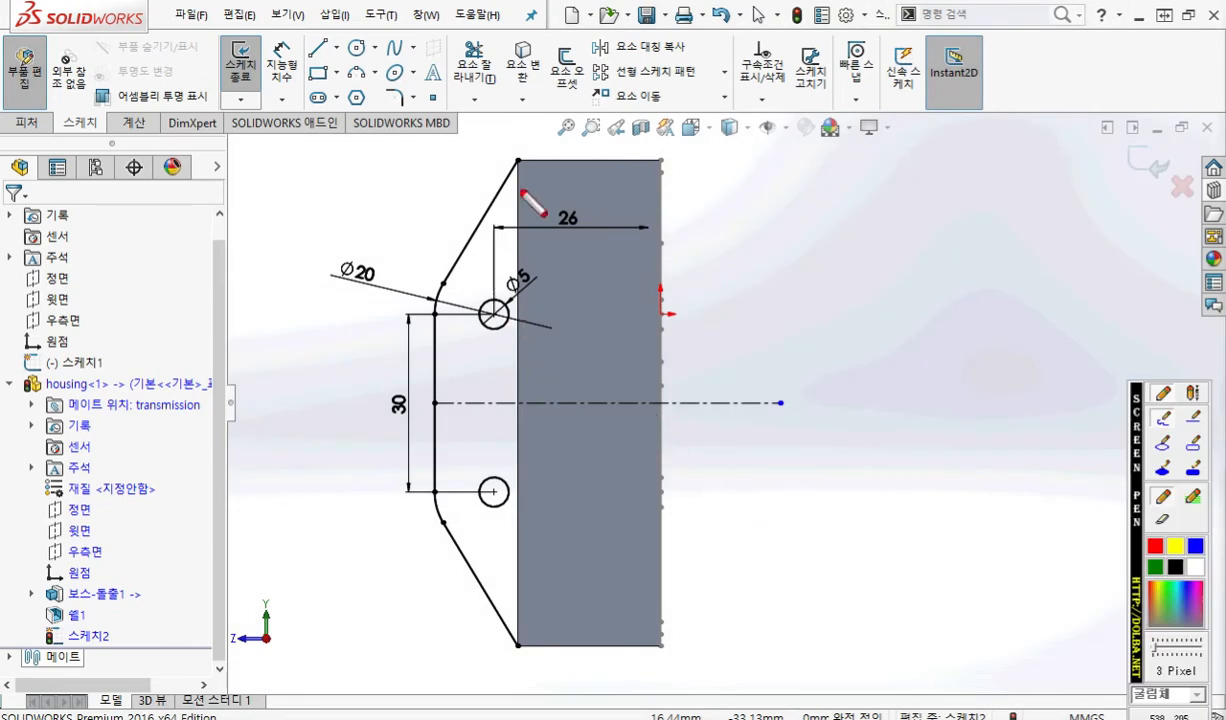
drag(517, 161, 518, 648)
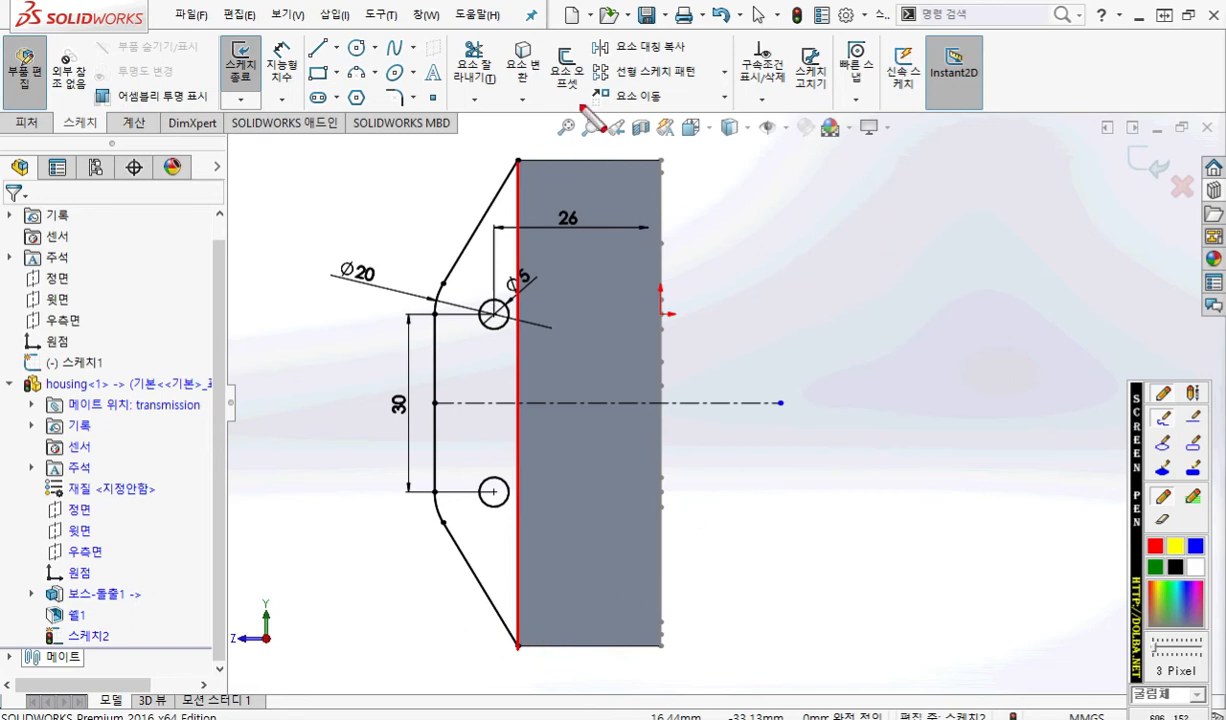
mouse_move(548, 57)
mouse_down()
mouse_move(500, 95)
mouse_move(540, 50)
mouse_up()
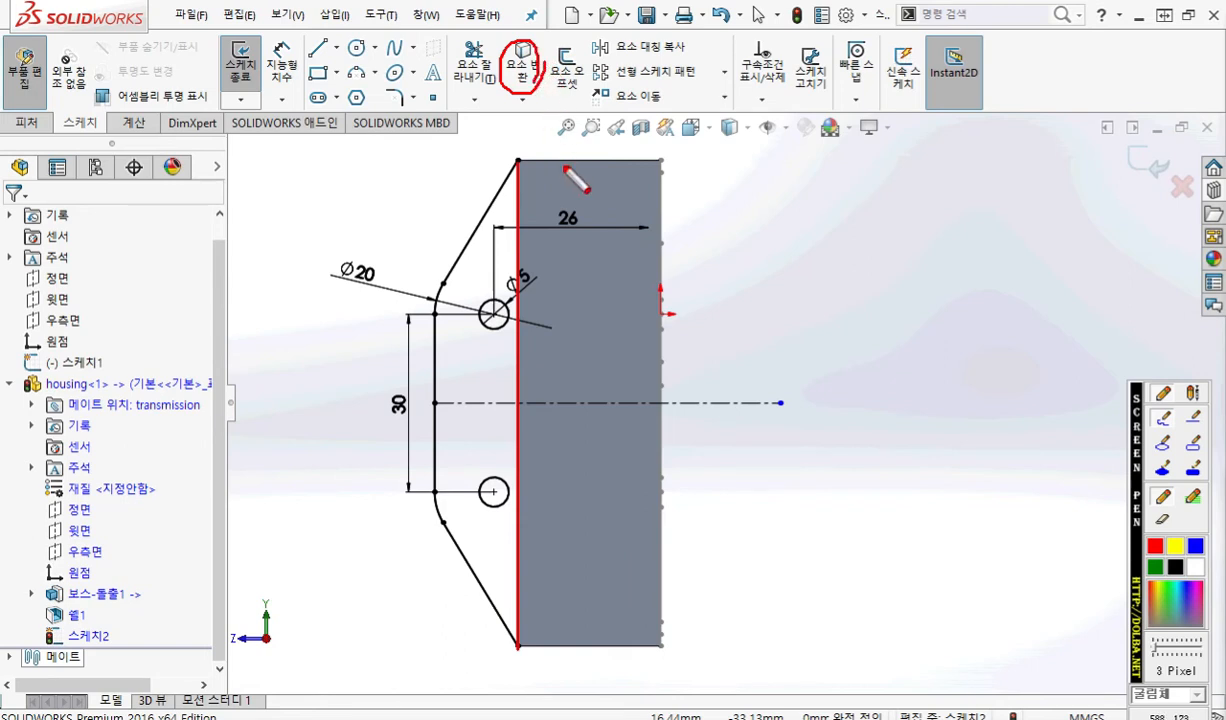
key(Escape)
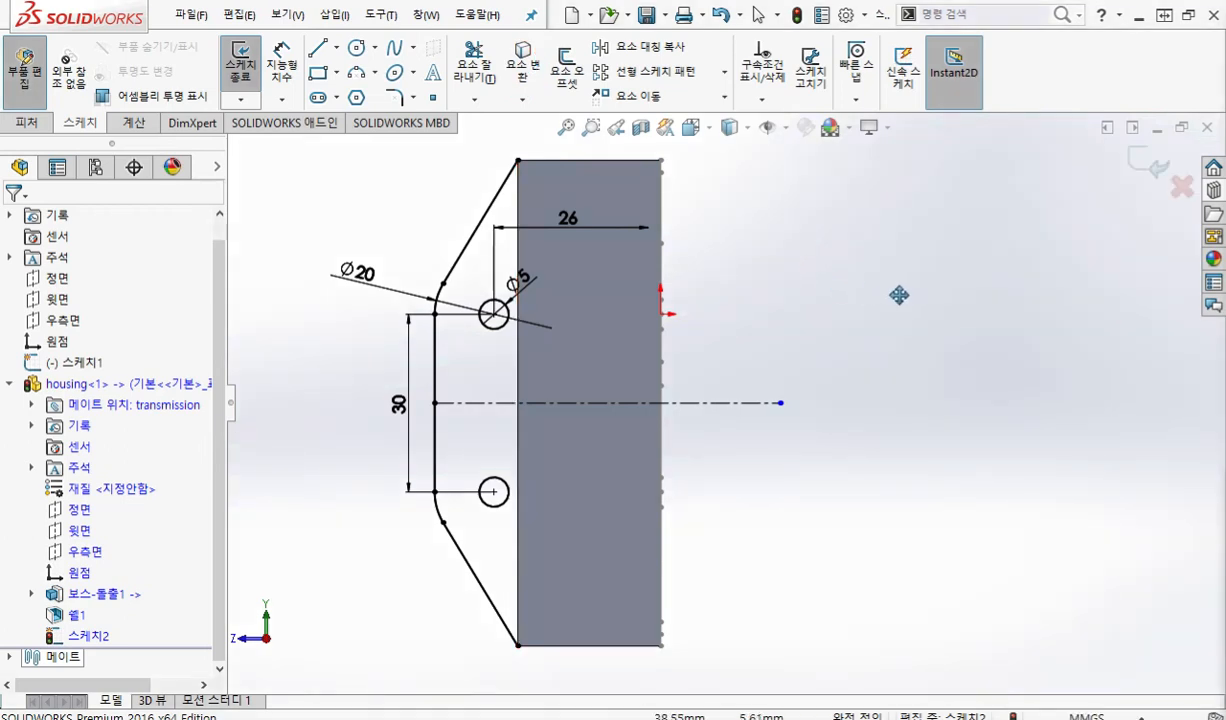
Close the bracket profile with an 82 mm vertical line joining the outer ends of the two slanted lines along the housing edge.
ctrl+middle_drag(903, 296, 904, 303)
right_drag(915, 277, 780, 269)
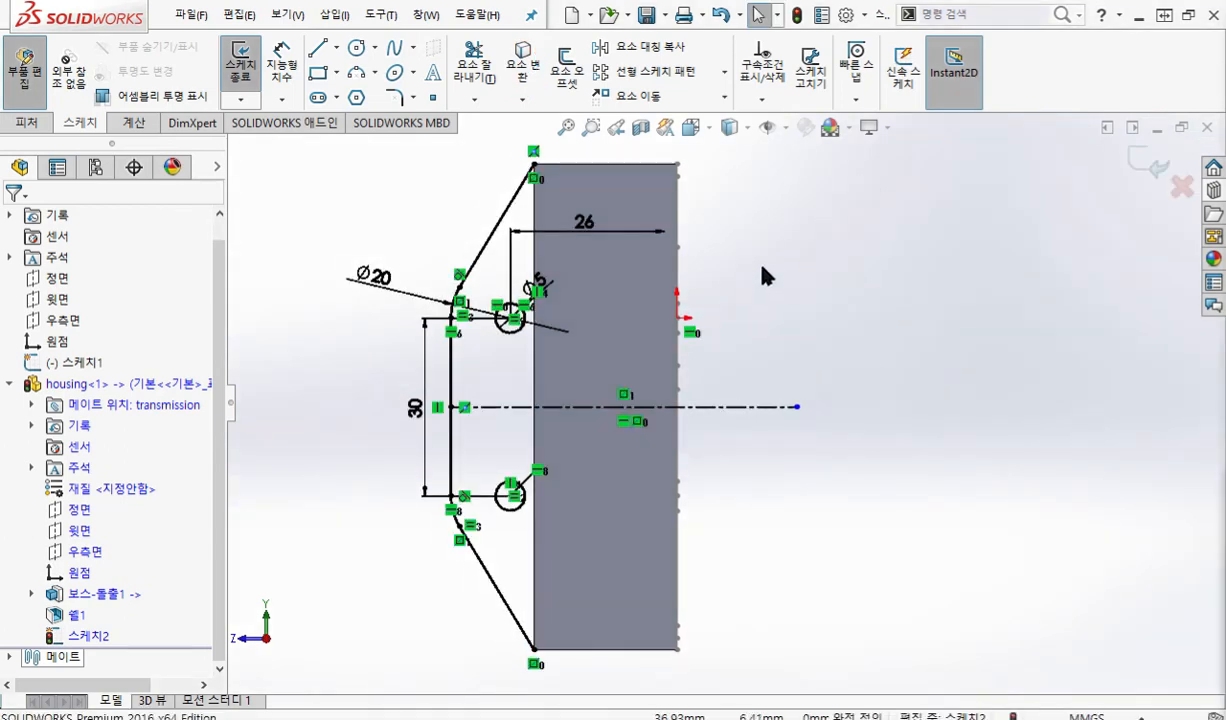
click(533, 164)
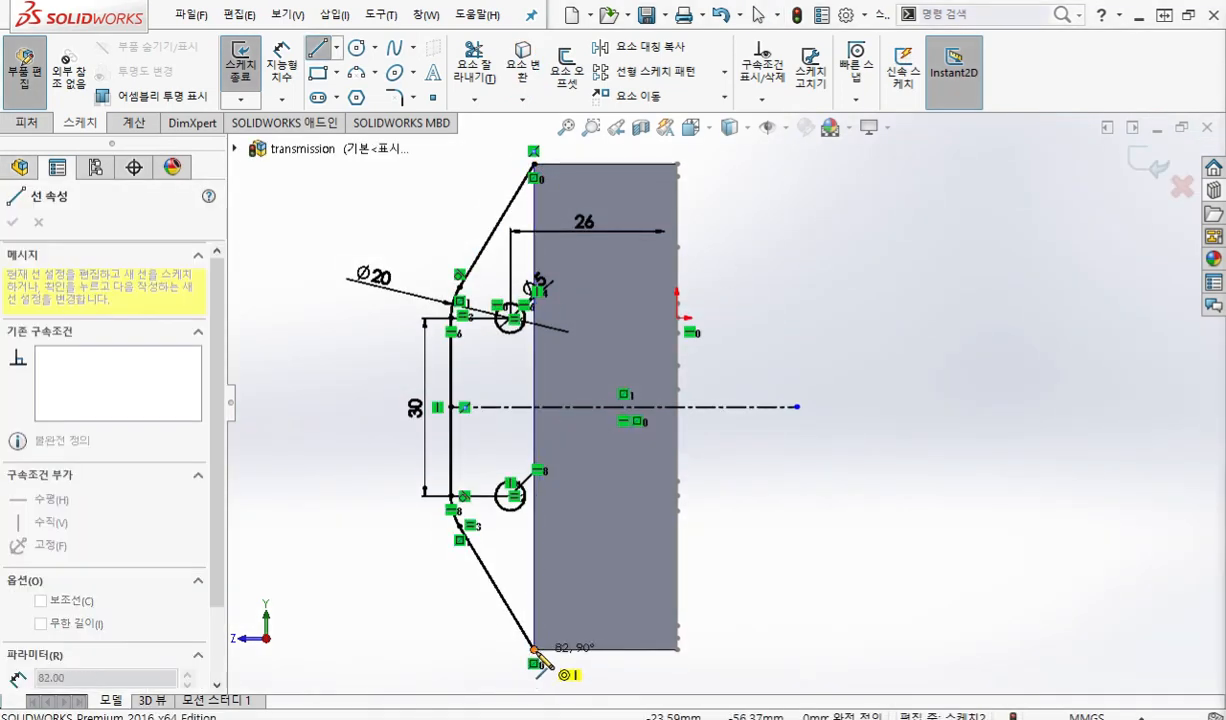
click(534, 650)
right_click(848, 308)
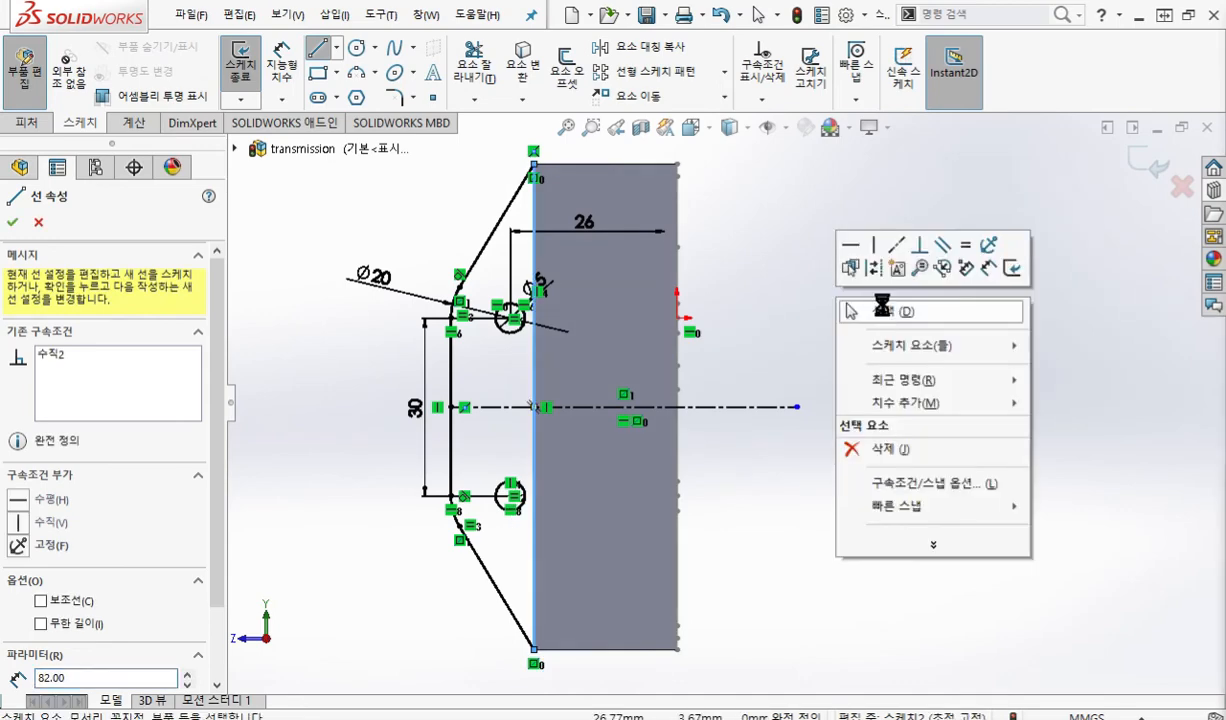
click(848, 311)
Sketch a red pen arrow showing the extrusion direction from the profile into the housing, and clear it.
mouse_move(681, 383)
middle_down()
mouse_move(740, 278)
mouse_move(748, 314)
middle_up()
middle_drag(761, 387, 753, 399)
key(F12)
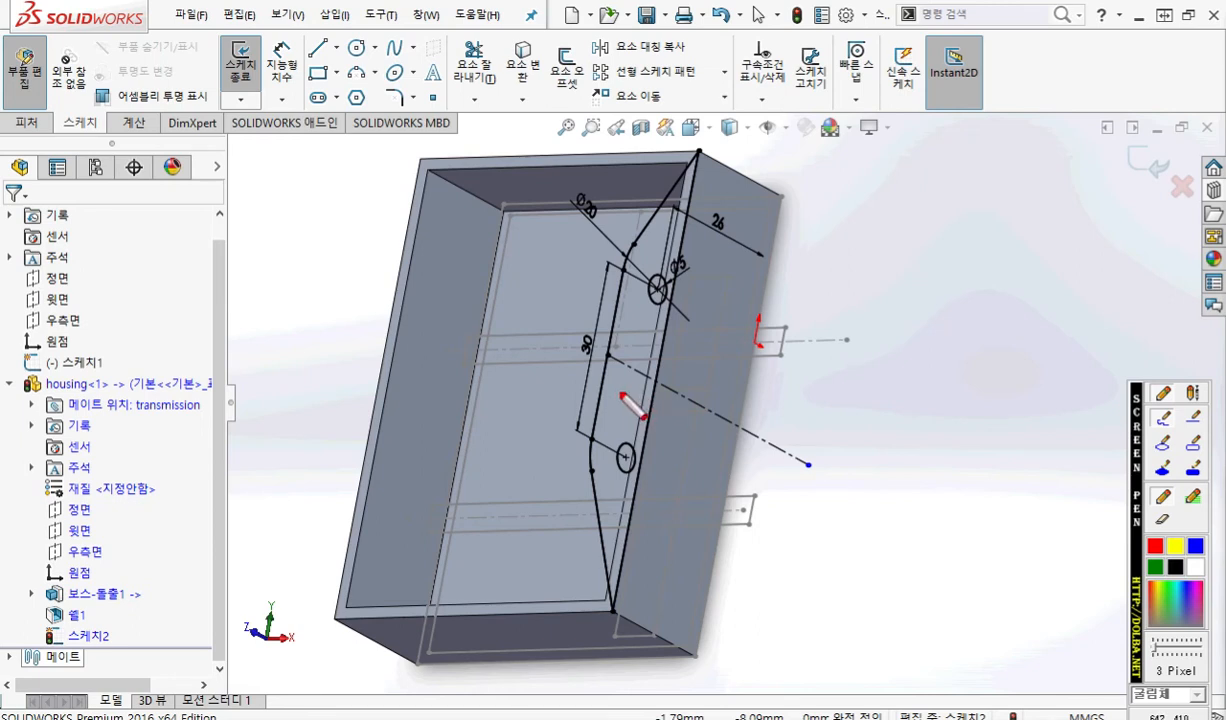
drag(612, 391, 572, 410)
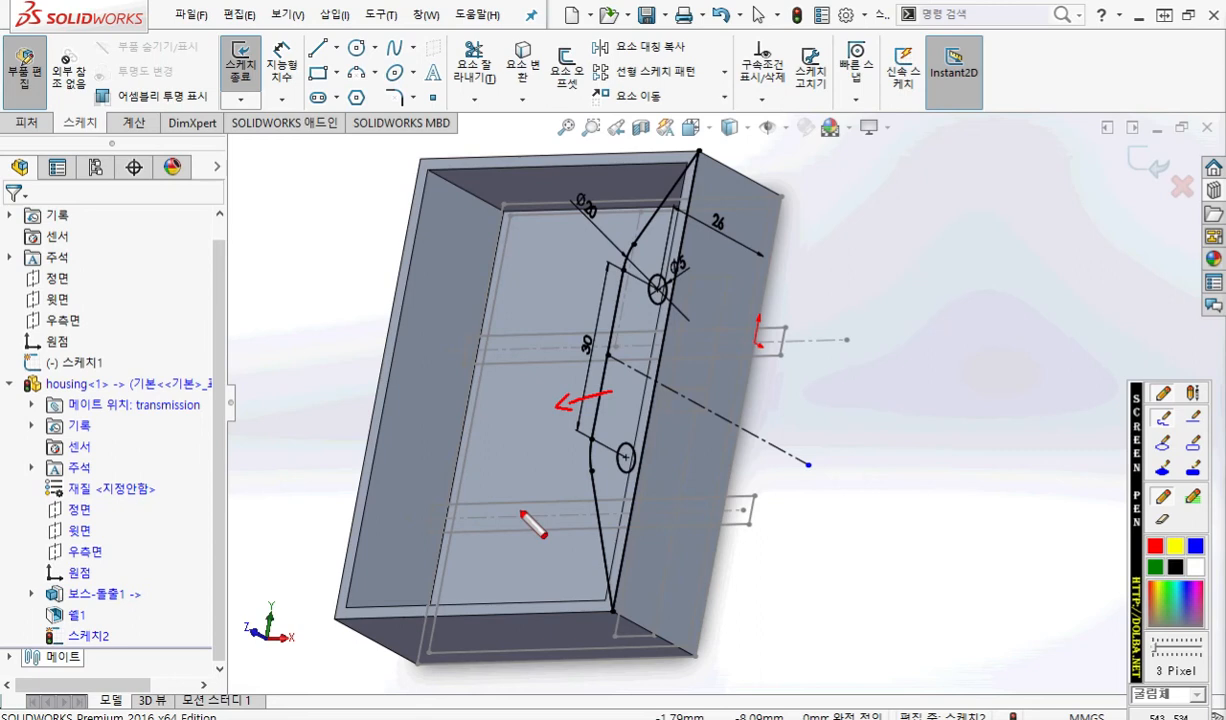
key(Escape)
key(Escape)
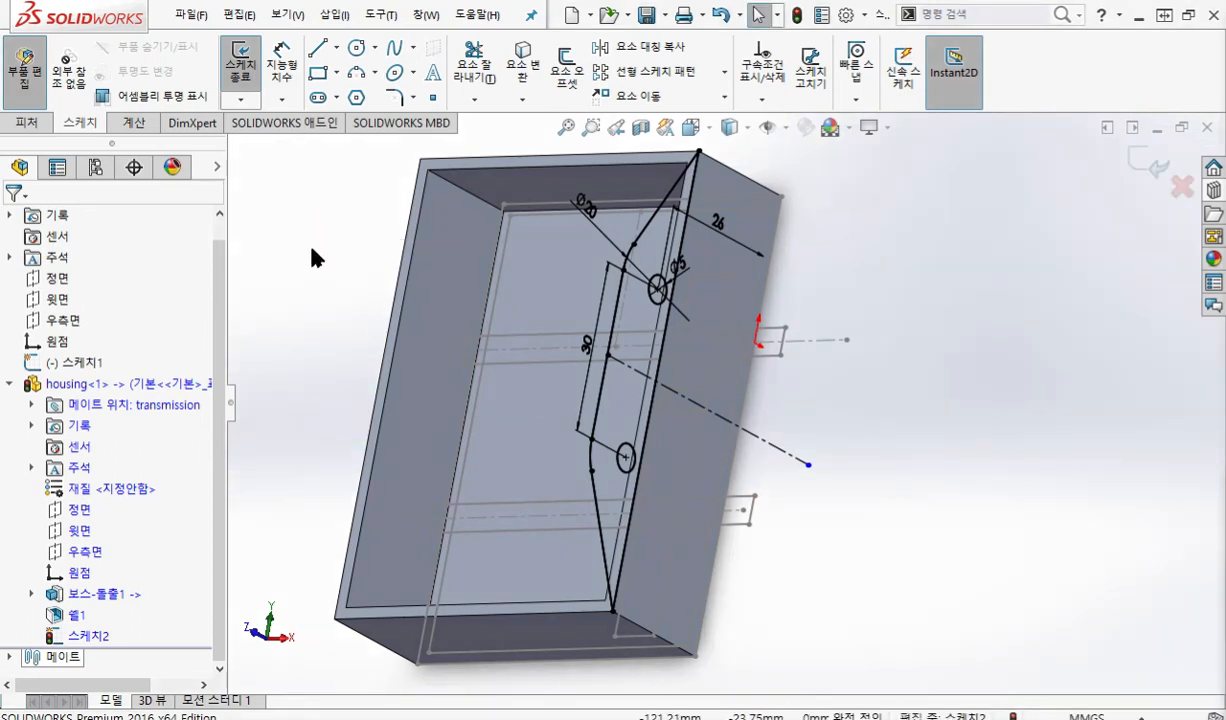
Start a Boss-Extrude of the closed bracket profile and reverse its direction toward the inside of the housing.
key(s)
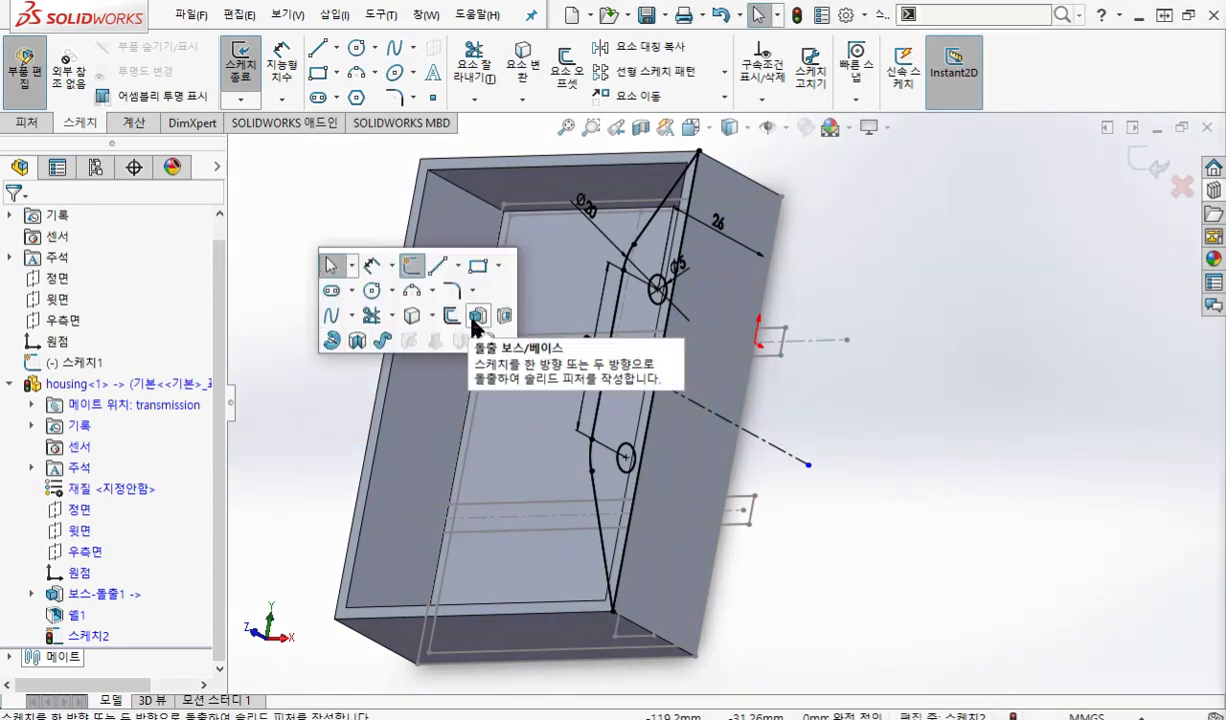
click(474, 320)
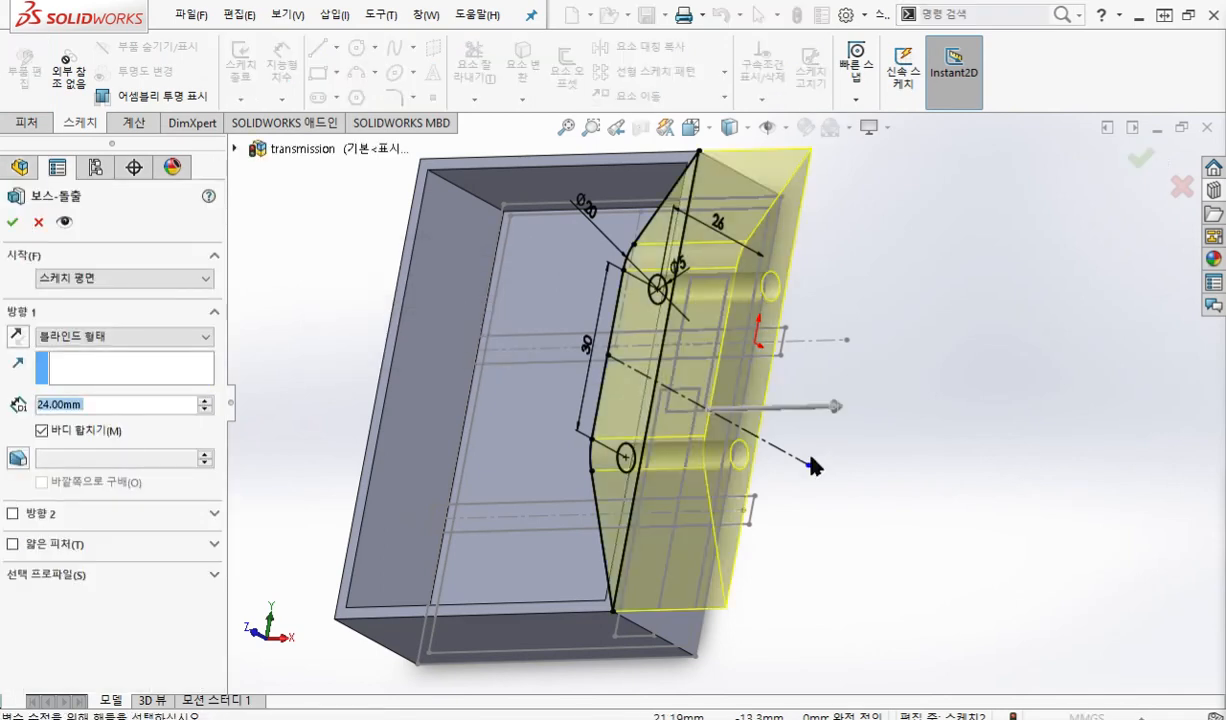
click(16, 336)
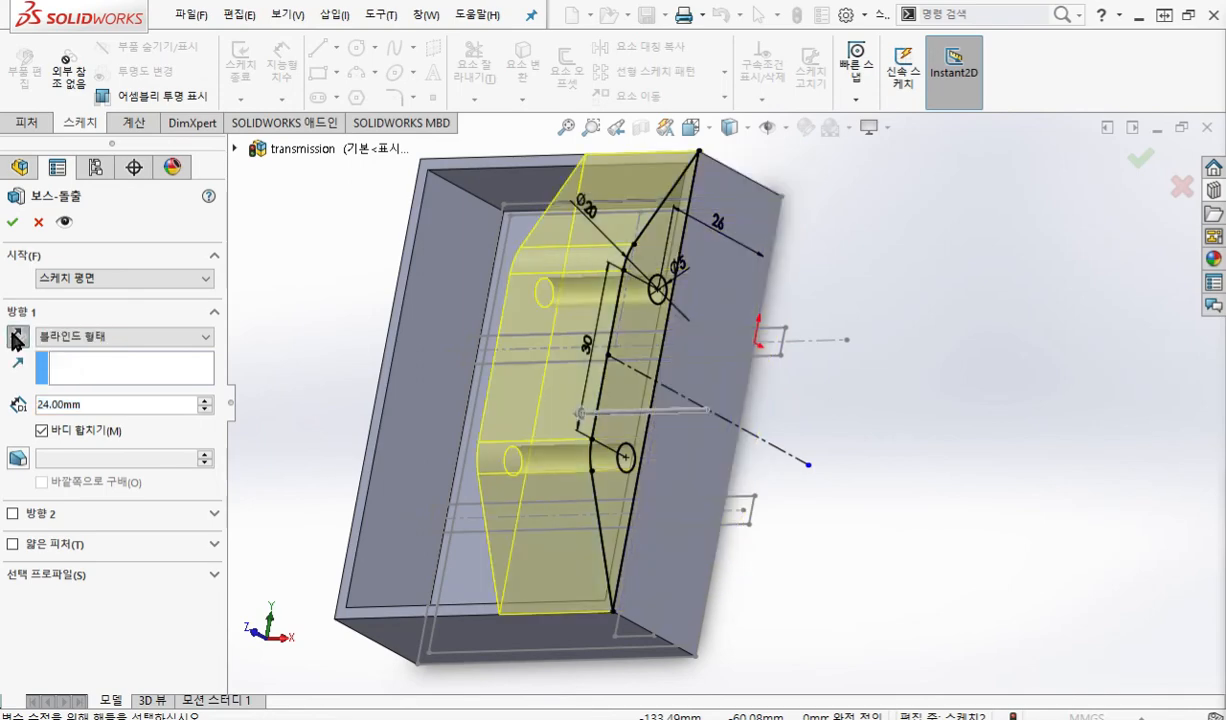
middle_drag(739, 359, 914, 376)
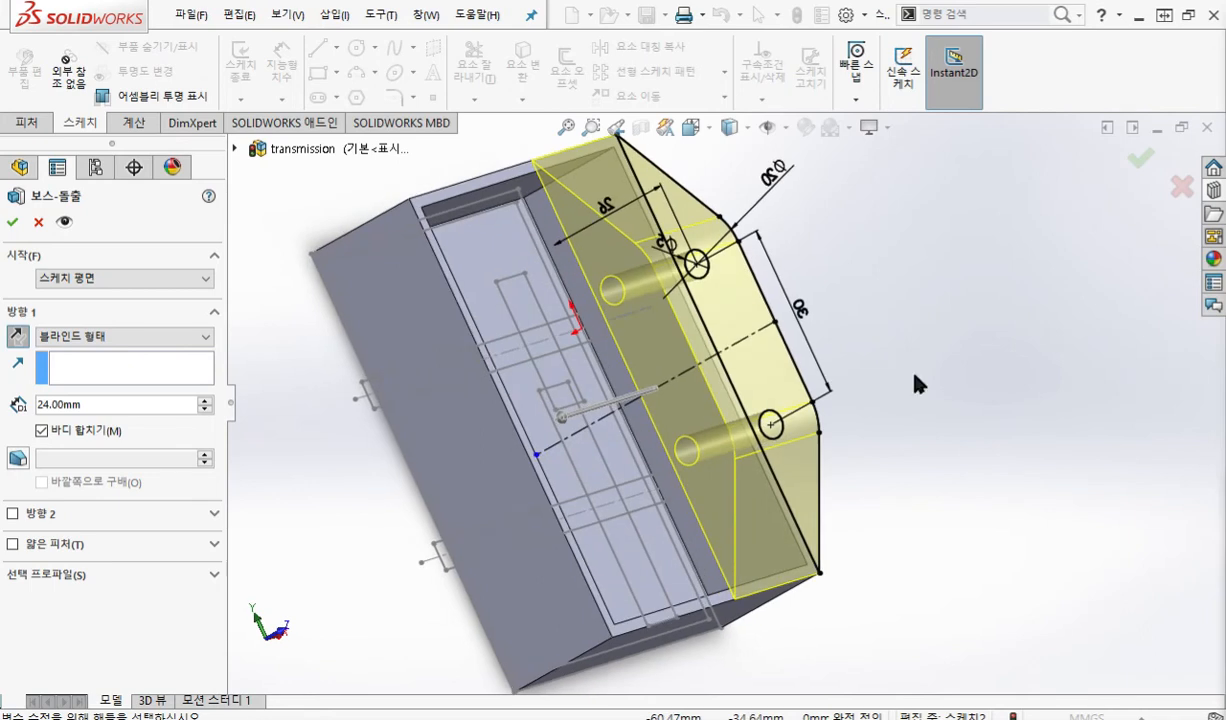
Mark the Up To Surface (곡면까지) end condition and the housing wall's inner face in red pen, and clear the marks.
click(150, 336)
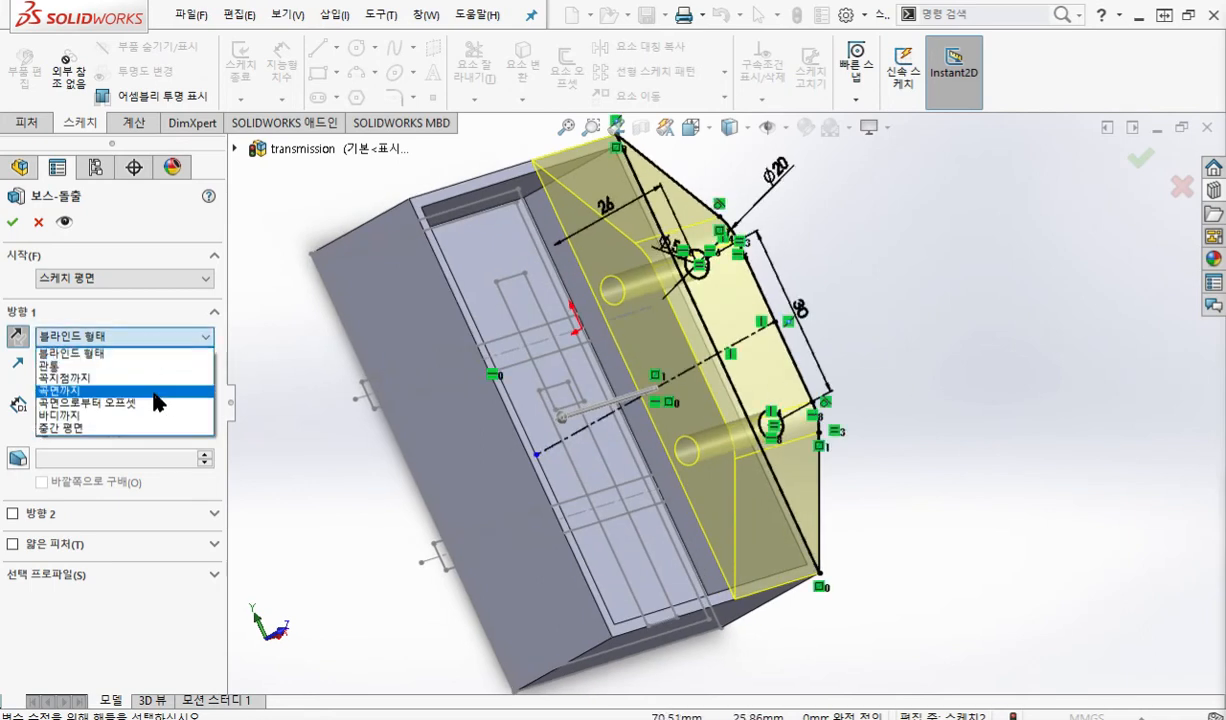
key(F2)
mouse_move(25, 398)
mouse_down()
mouse_move(104, 387)
mouse_move(24, 397)
mouse_up()
mouse_move(134, 377)
mouse_down()
mouse_move(152, 411)
mouse_move(162, 391)
mouse_up()
mouse_move(161, 379)
mouse_down()
mouse_move(173, 389)
mouse_move(183, 378)
mouse_move(186, 393)
mouse_up()
drag(174, 392, 229, 400)
drag(577, 199, 561, 242)
mouse_move(561, 242)
mouse_down()
mouse_move(577, 248)
mouse_move(600, 345)
mouse_move(680, 455)
mouse_move(710, 522)
mouse_up()
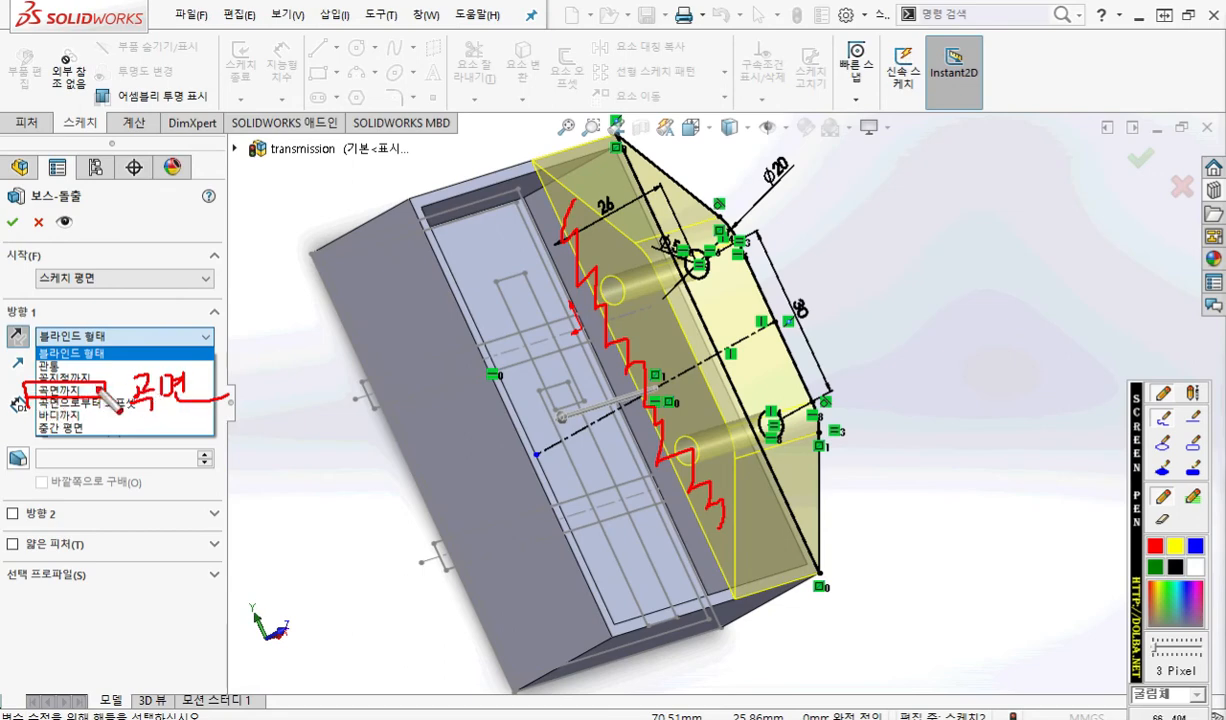
key(Escape)
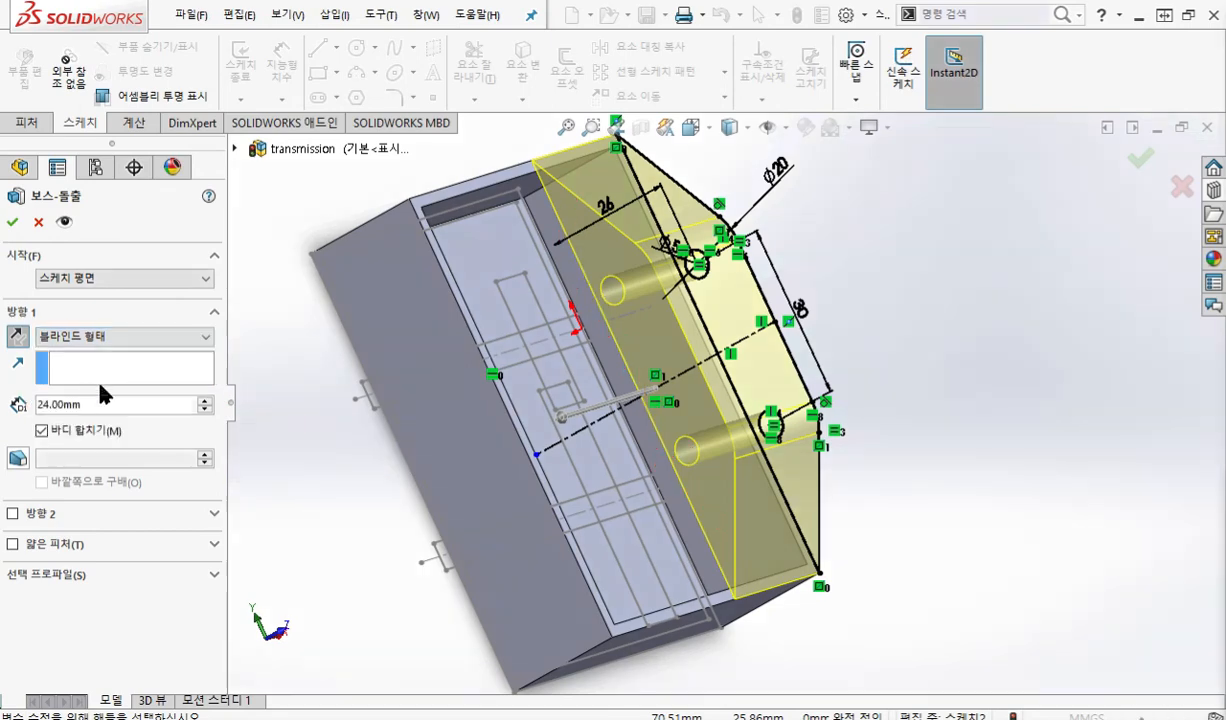
Extrude the bracket profile Up To Surface (곡면까지), ending at the inner face of the adjoining housing wall.
click(118, 334)
click(100, 392)
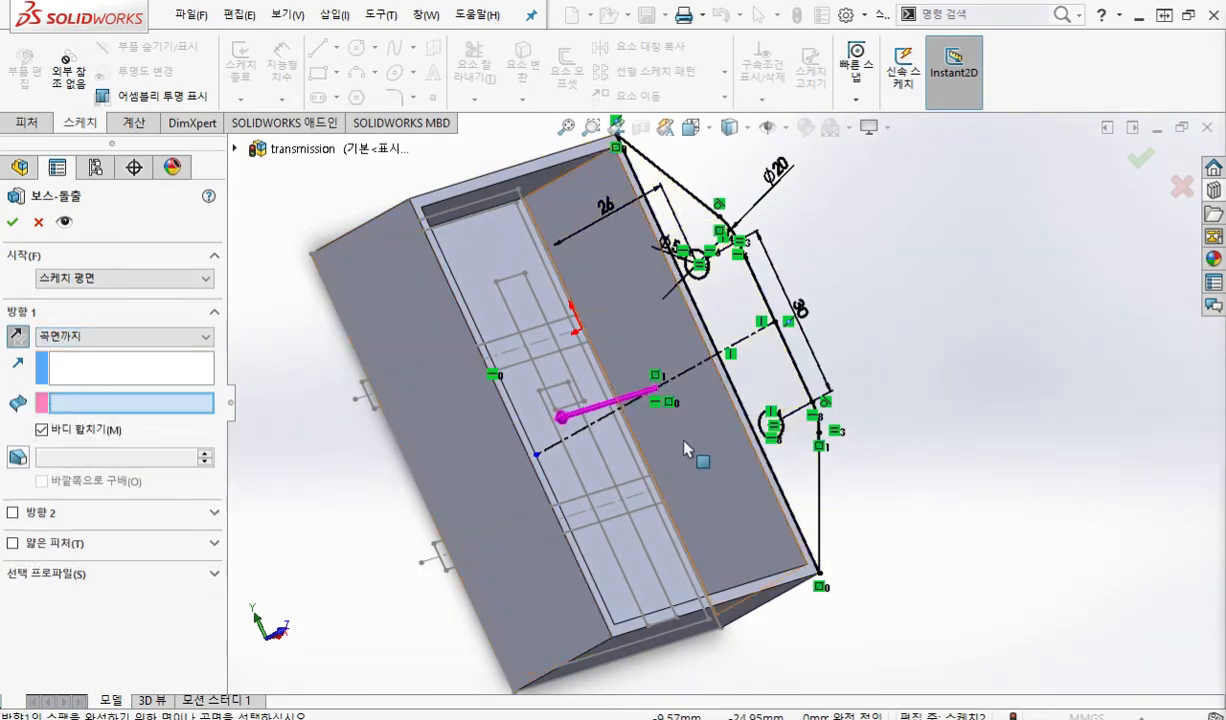
click(611, 306)
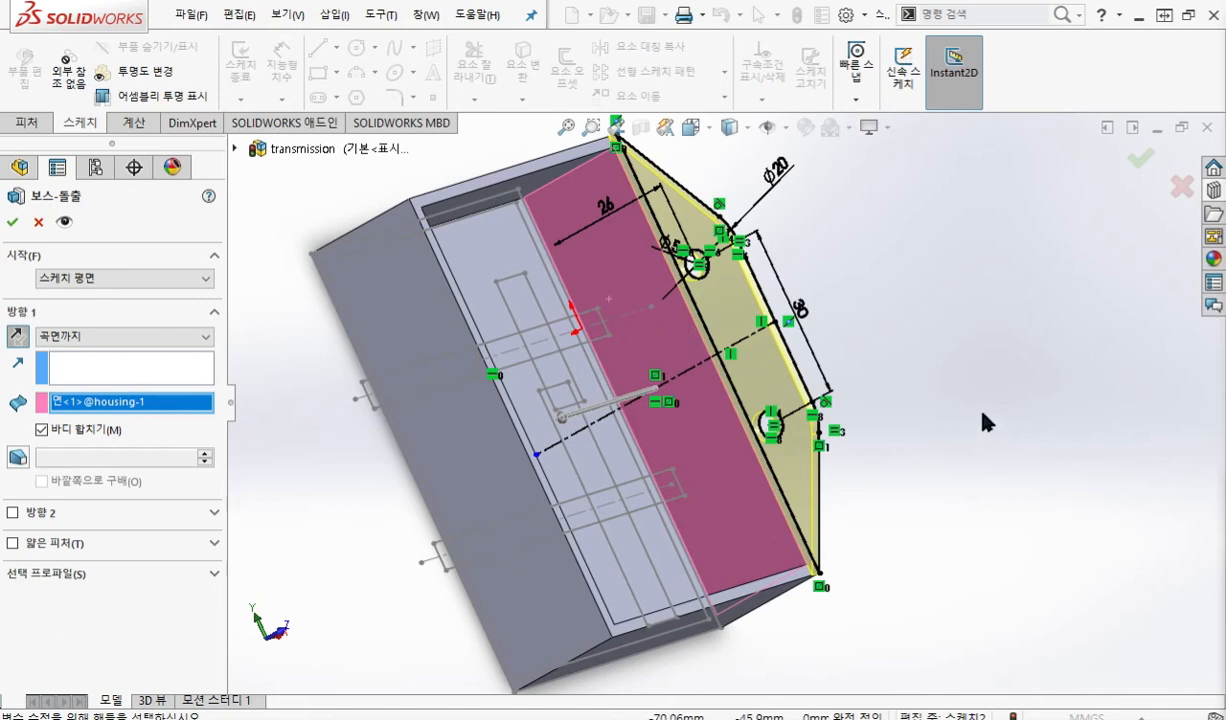
key(Return)
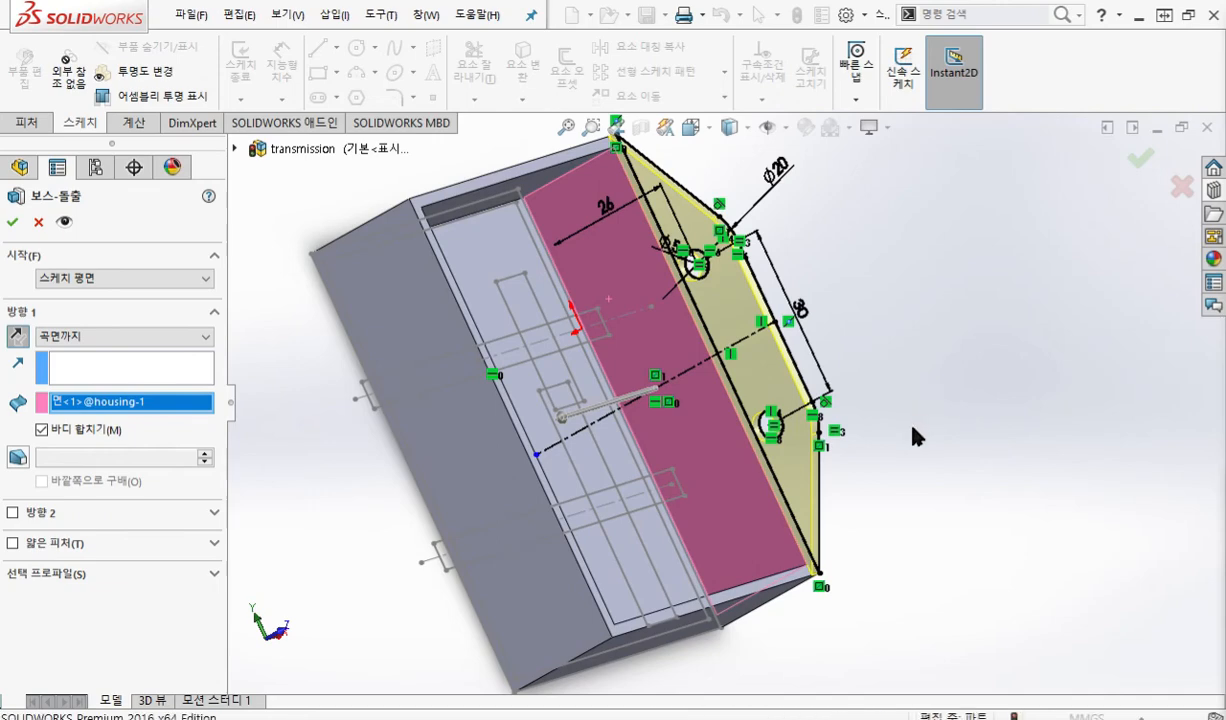
middle_drag(933, 432, 787, 384)
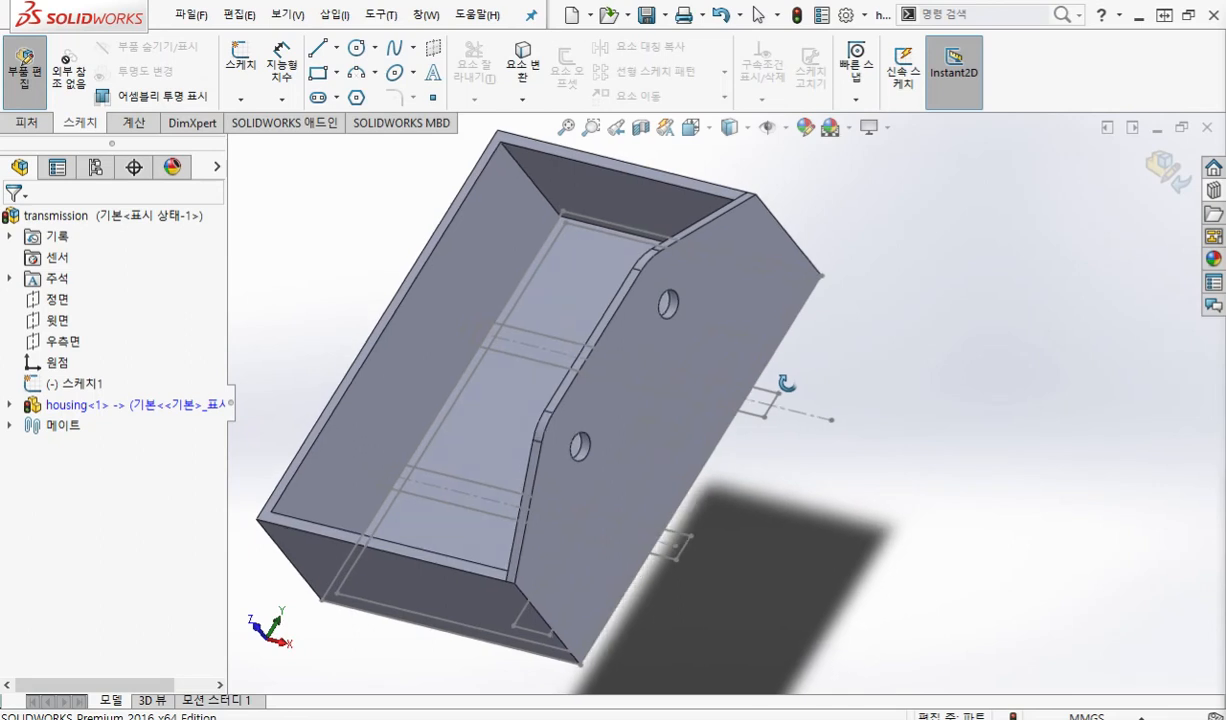
key(Escape)
Expand the housing component's feature tree and bring up the feature commands.
ctrl+middle_drag(779, 490, 850, 500)
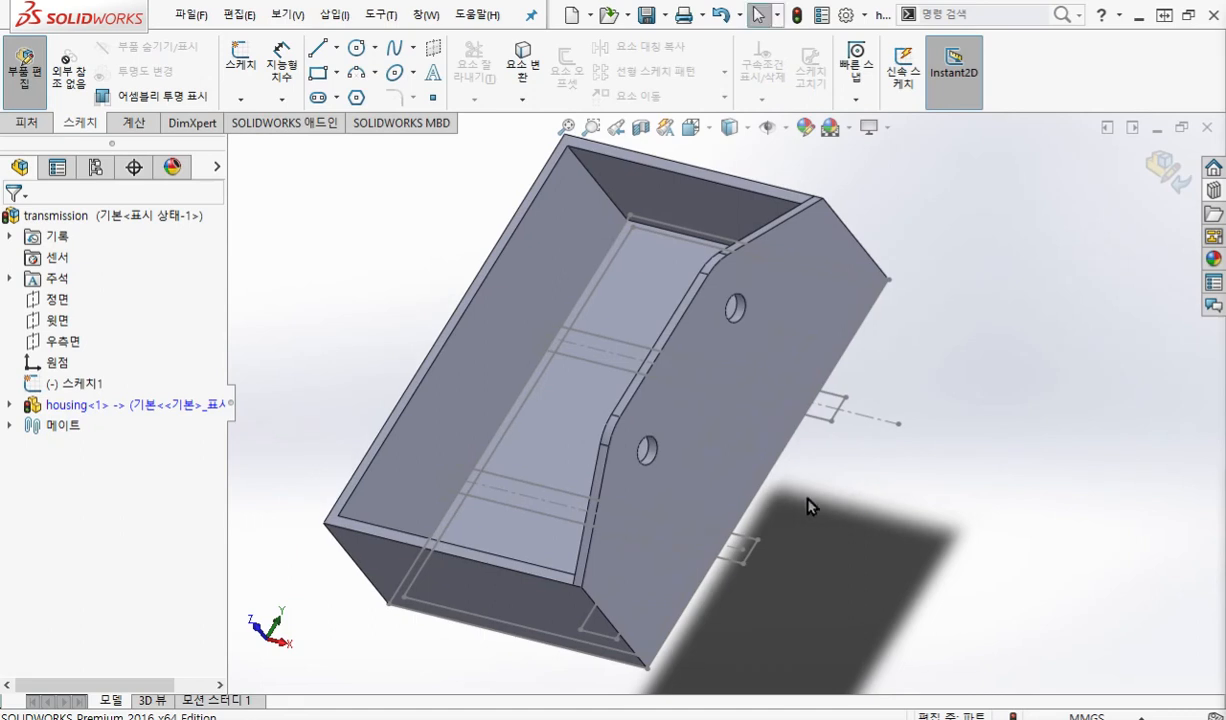
click(9, 404)
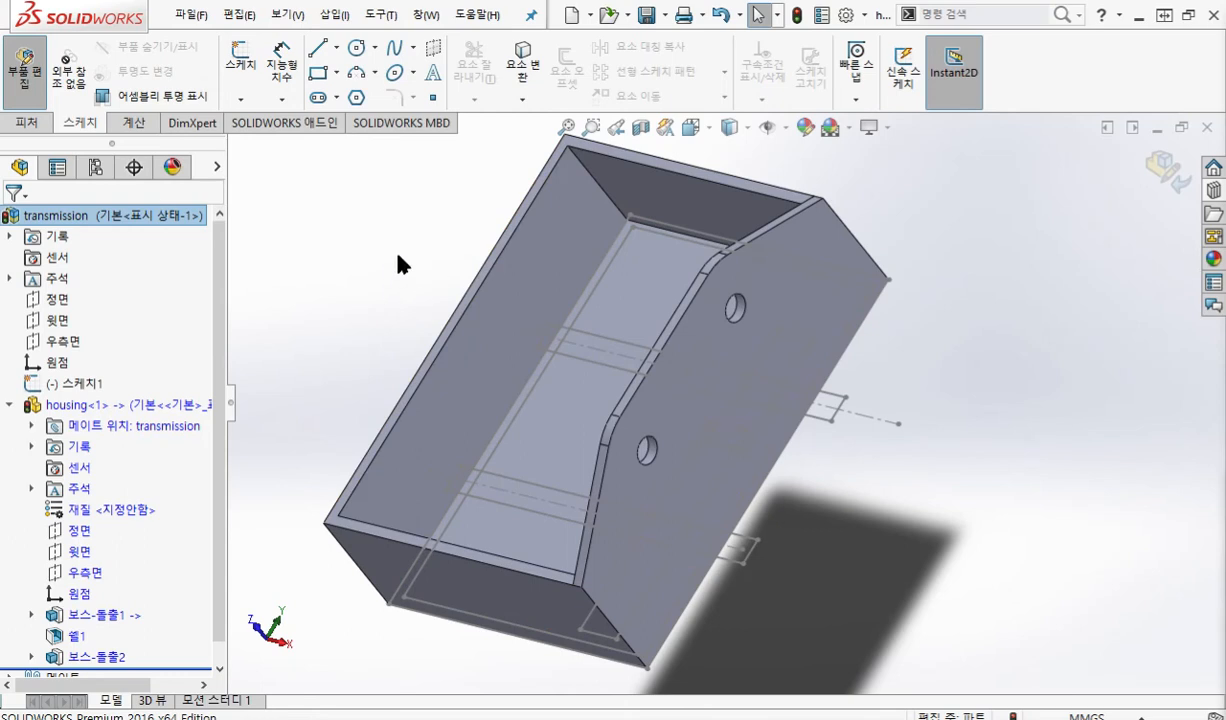
click(28, 122)
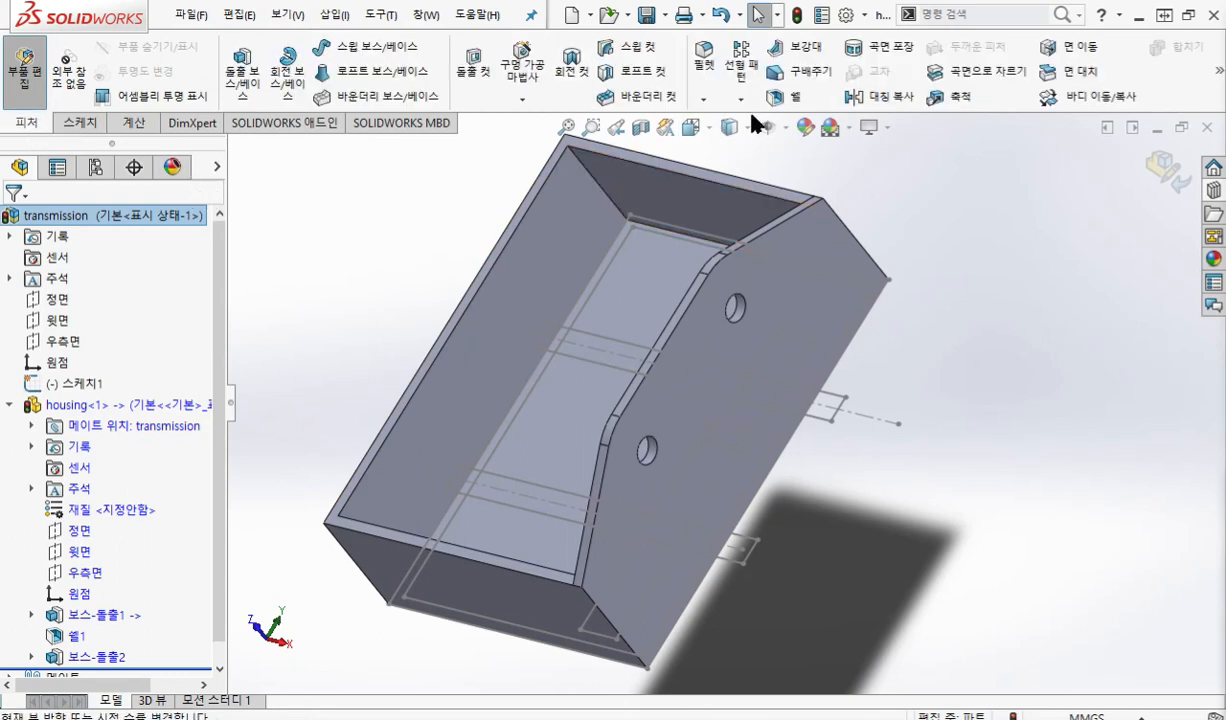
Mark the Mirror (대칭 복사) command and its Features (피처) category in red pen with the label 피처, and clear the marks.
key(F12)
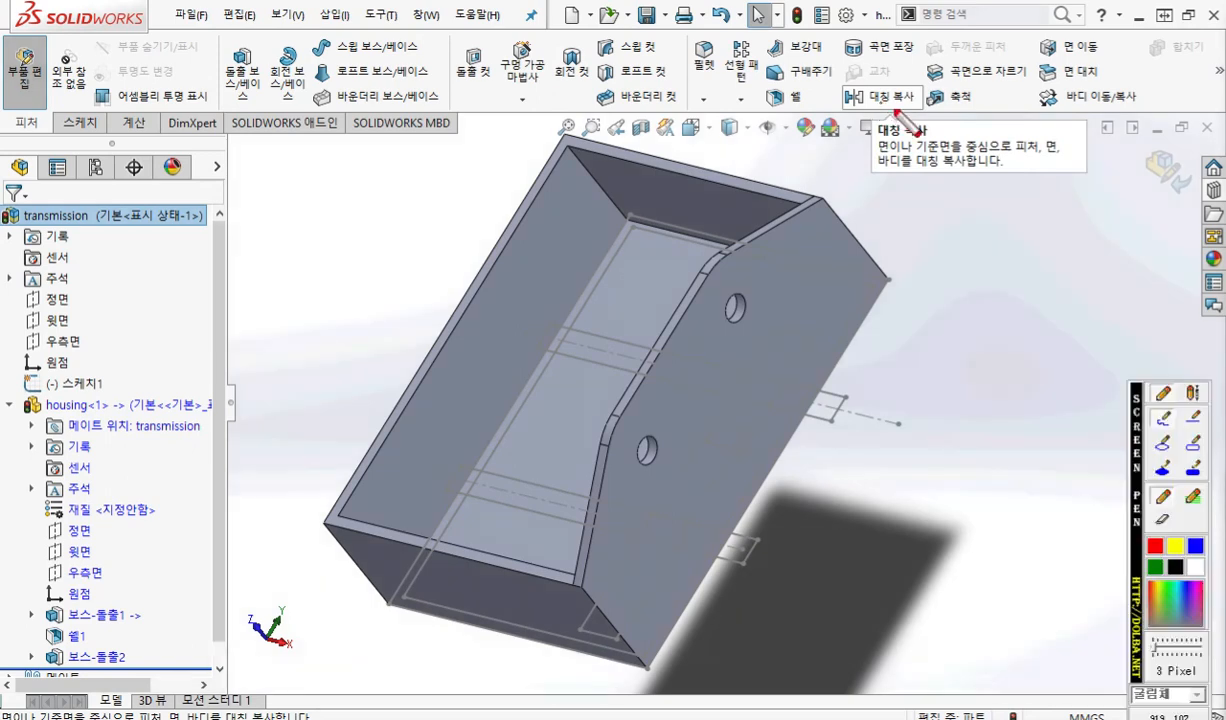
drag(905, 82, 935, 100)
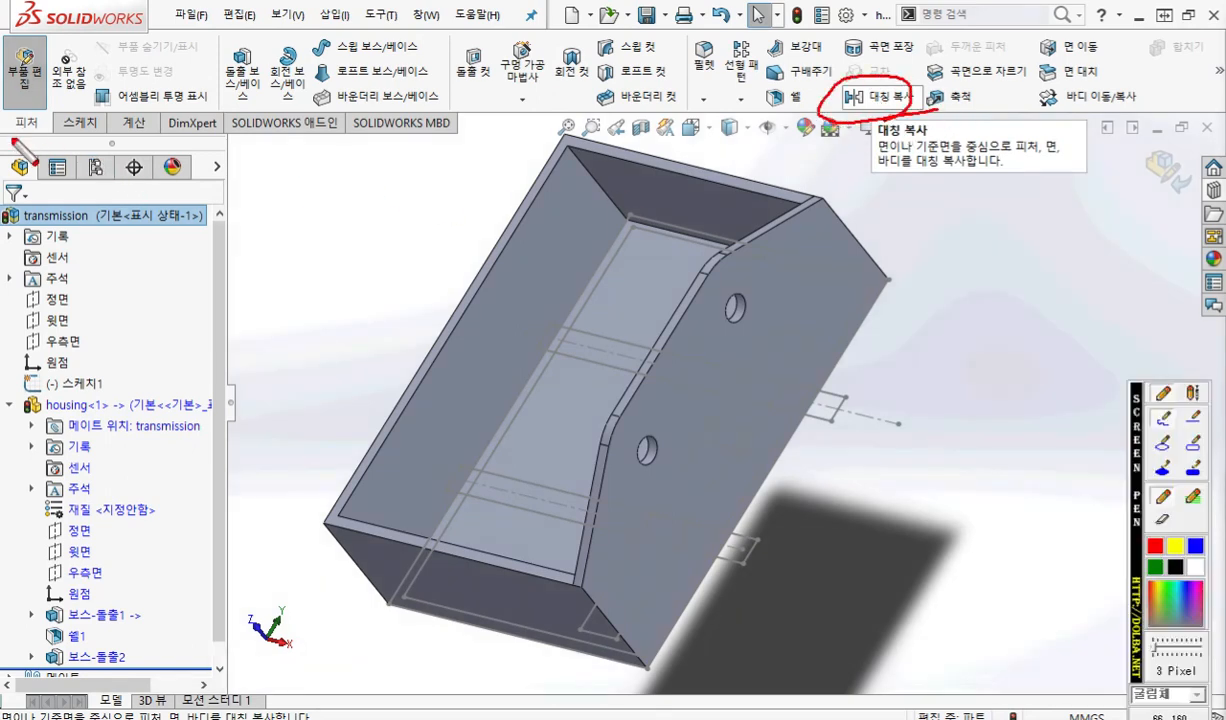
mouse_move(30, 146)
mouse_down()
mouse_move(240, 210)
mouse_move(282, 255)
mouse_move(320, 200)
mouse_move(315, 274)
mouse_move(337, 272)
mouse_up()
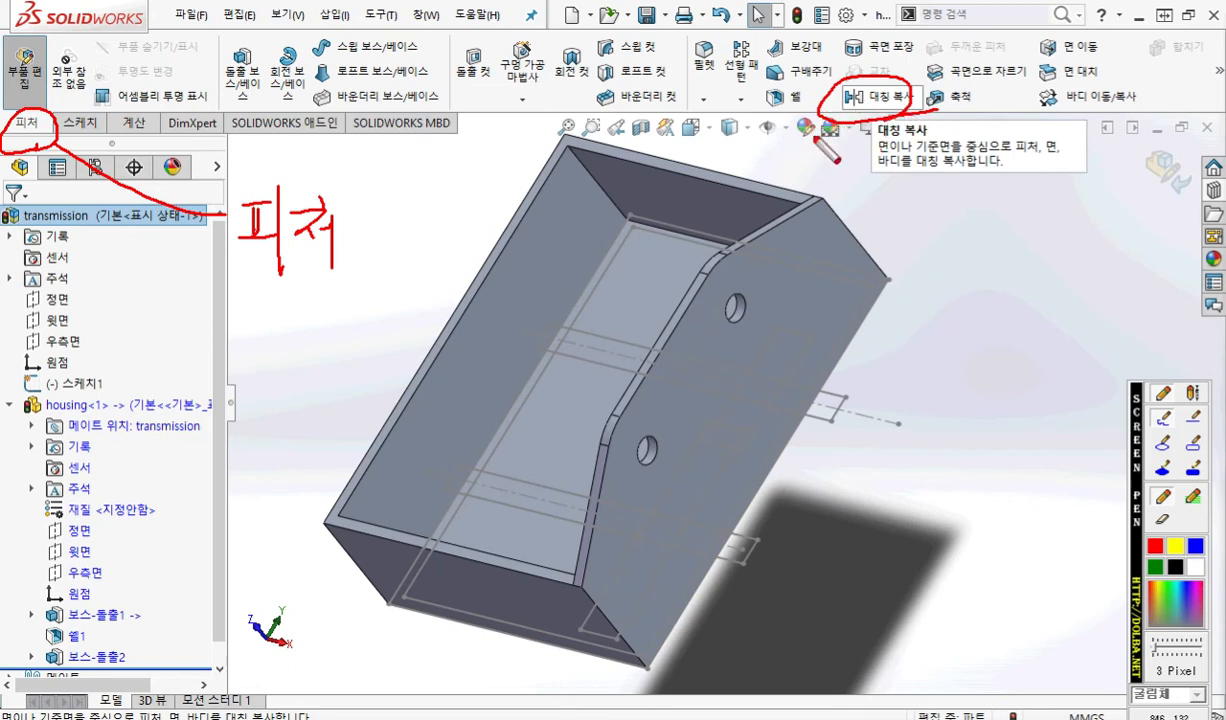
key(Escape)
Start a Mirror (대칭 복사) feature with the housing component's Right plane (우측면) as the mirror plane.
click(874, 98)
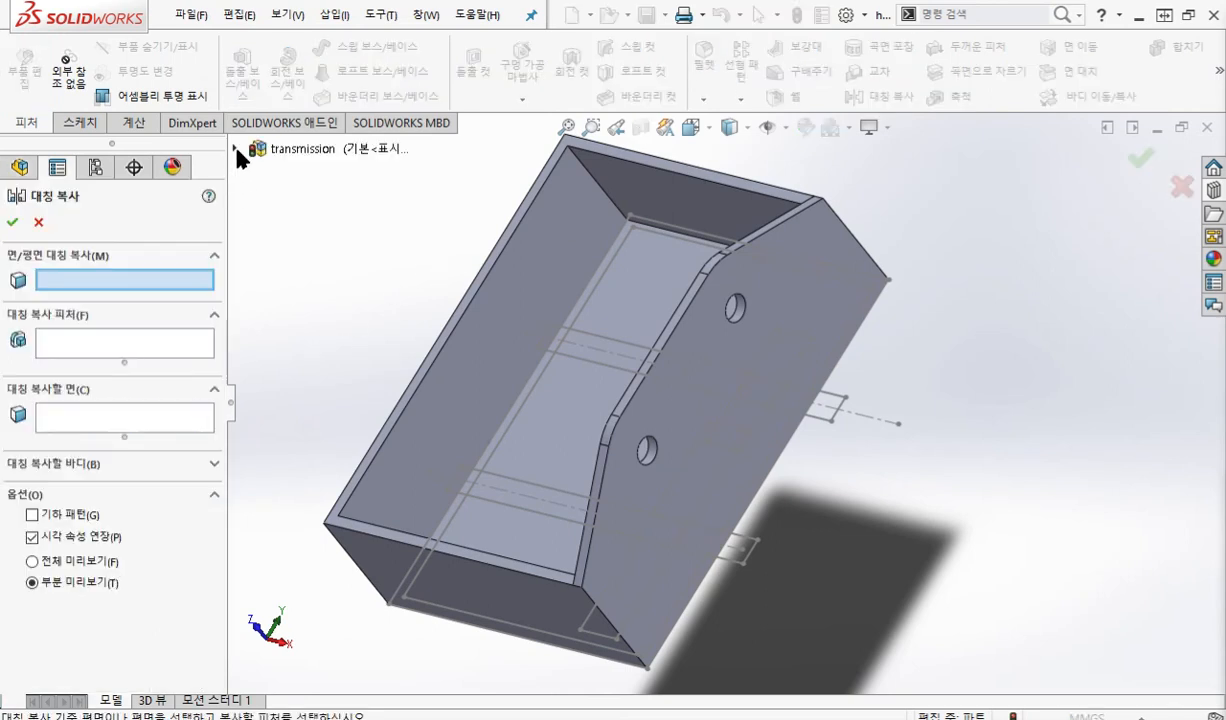
click(233, 148)
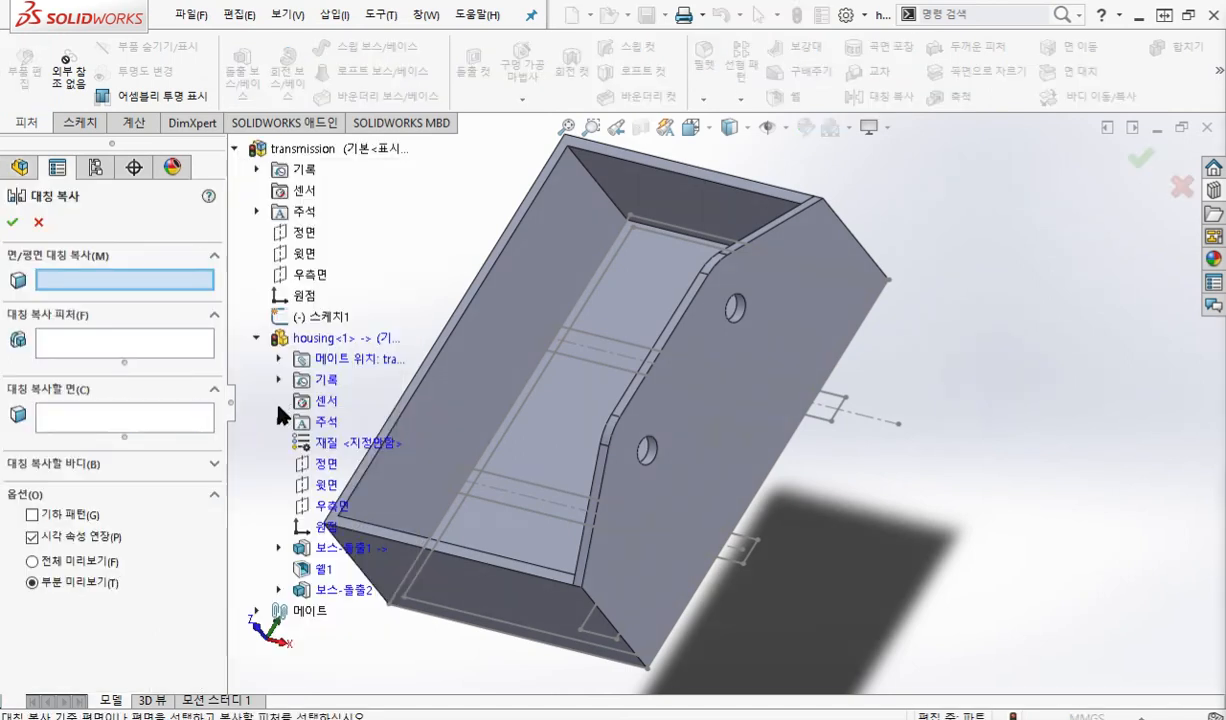
click(325, 505)
middle_drag(561, 500, 786, 516)
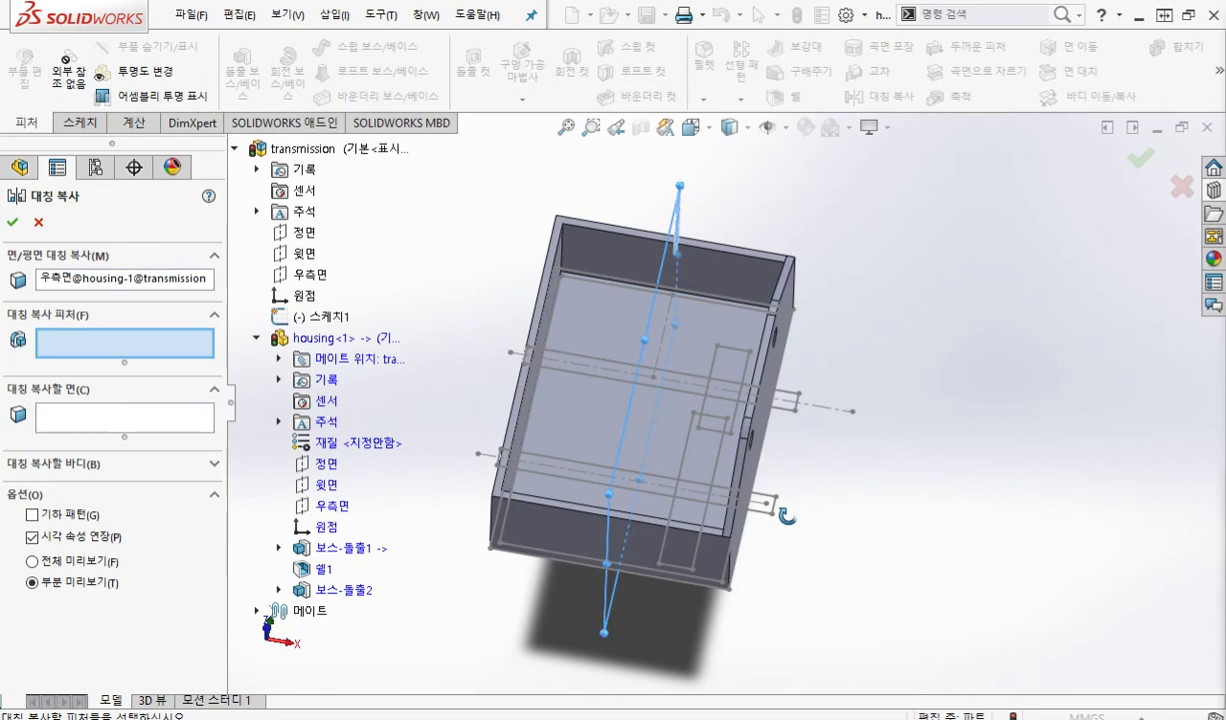
middle_drag(787, 516, 788, 561)
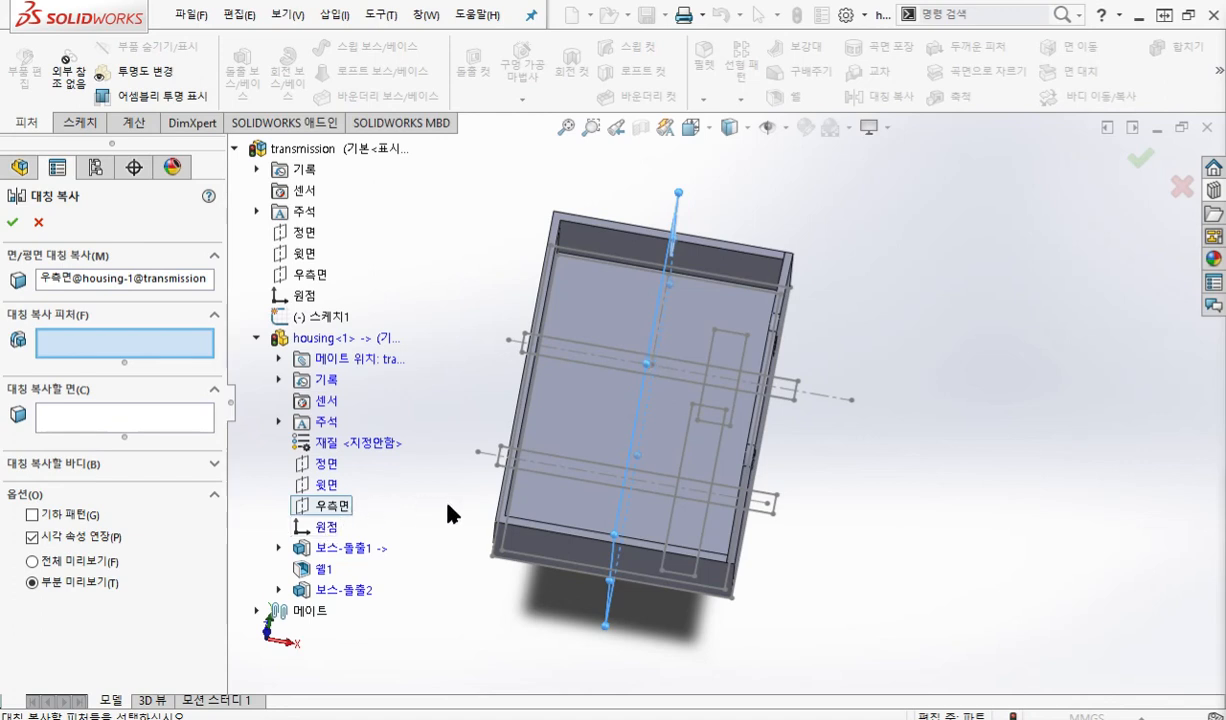
Mark the housing's Right plane (우측면) entry and the mirror line through the model in red pen, and clear the marks.
mouse_move(382, 500)
mouse_down()
mouse_move(280, 508)
mouse_move(388, 497)
mouse_up()
mouse_move(684, 162)
mouse_down()
mouse_move(611, 505)
mouse_move(604, 622)
mouse_up()
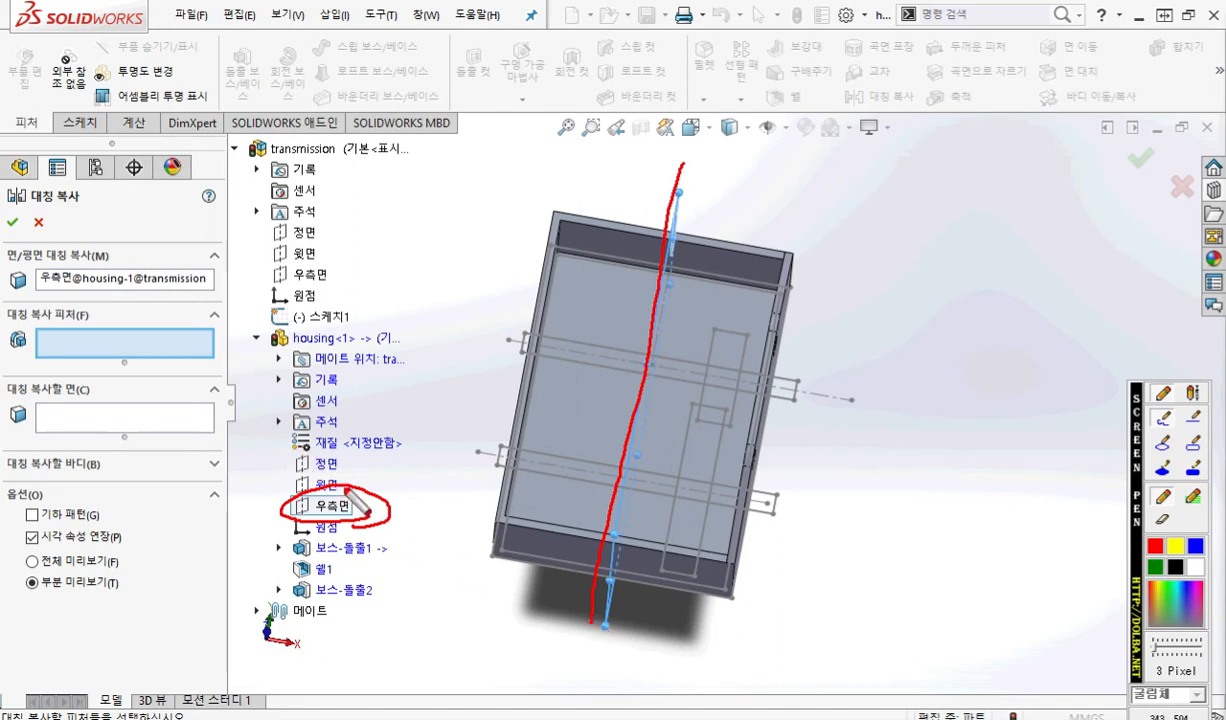
key(Escape)
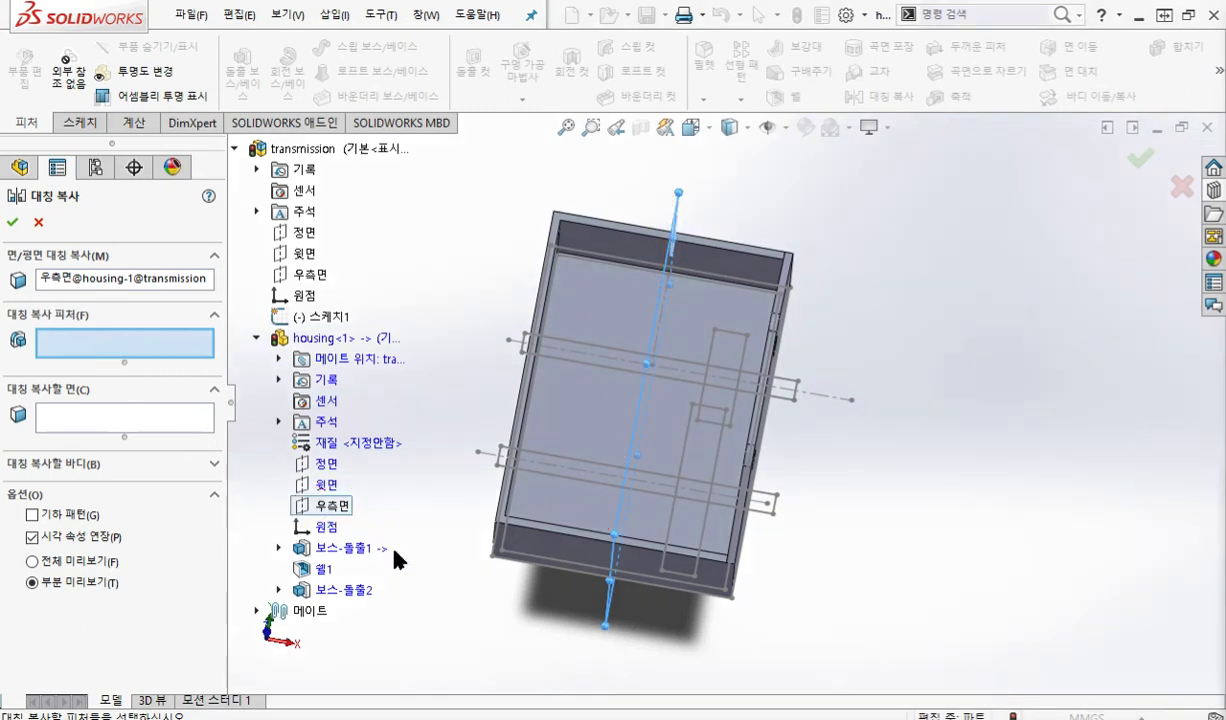
Mirror the bracket extrusion (보스-돌출2) across the chosen plane to the housing's opposite side.
click(343, 590)
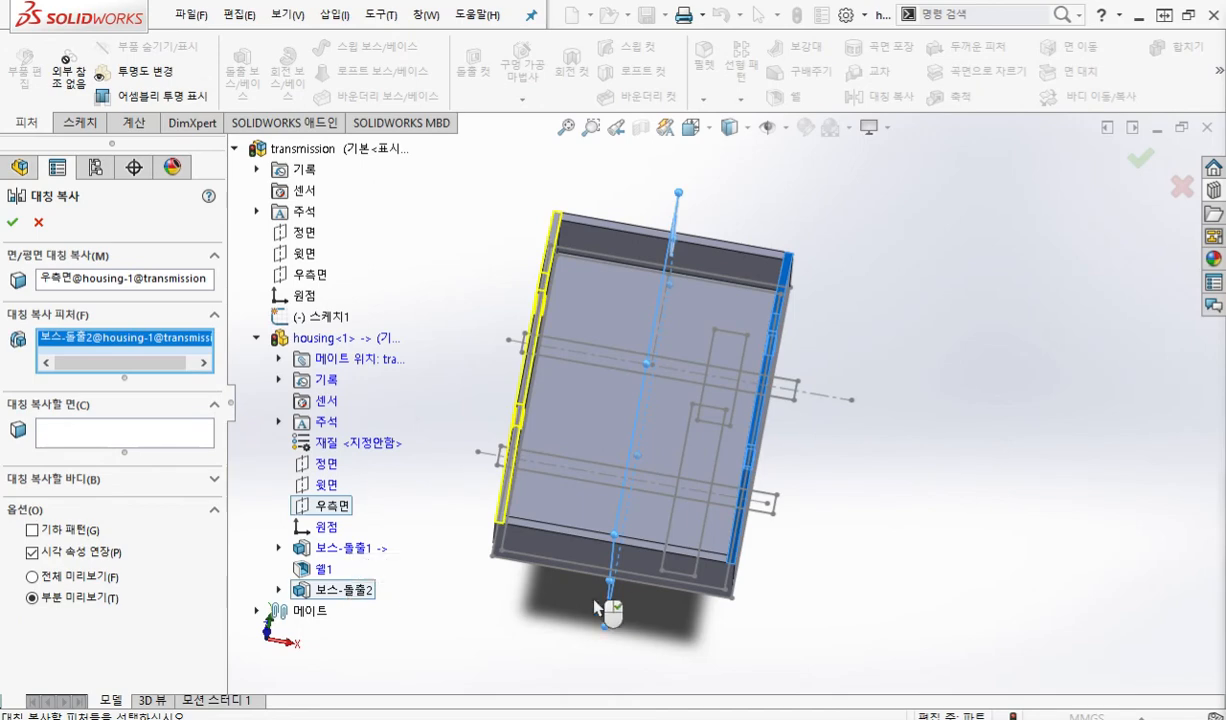
middle_drag(547, 603, 492, 600)
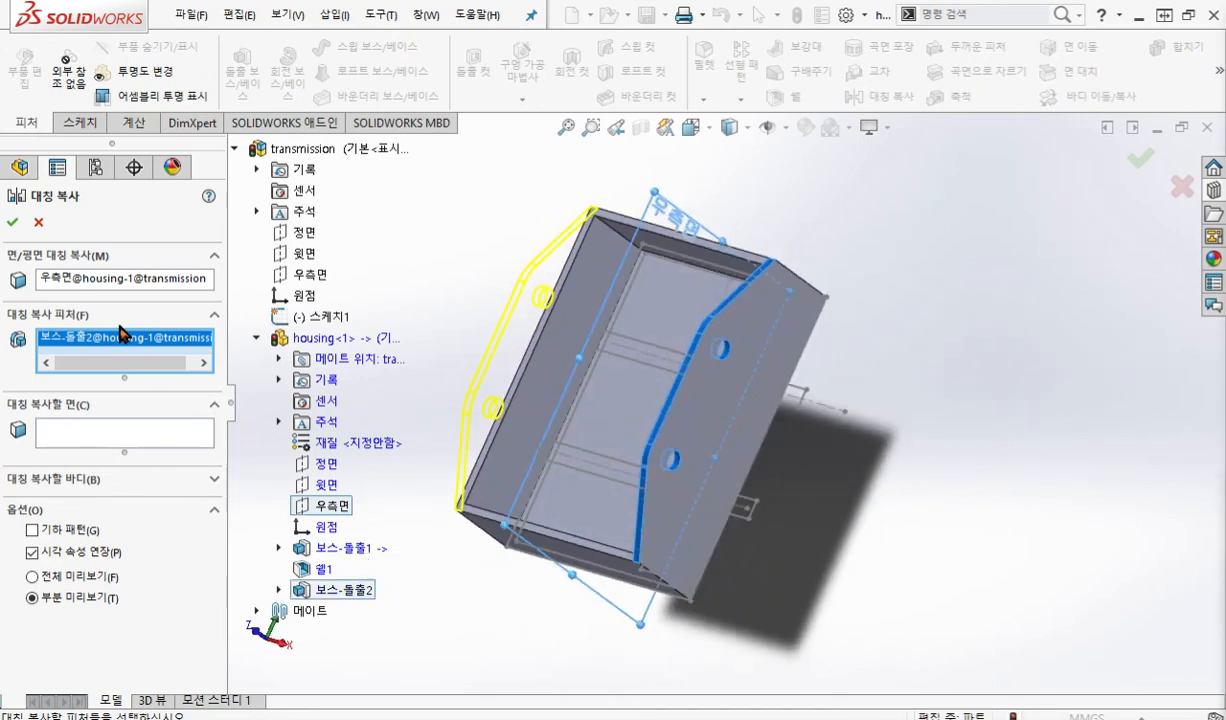
click(12, 222)
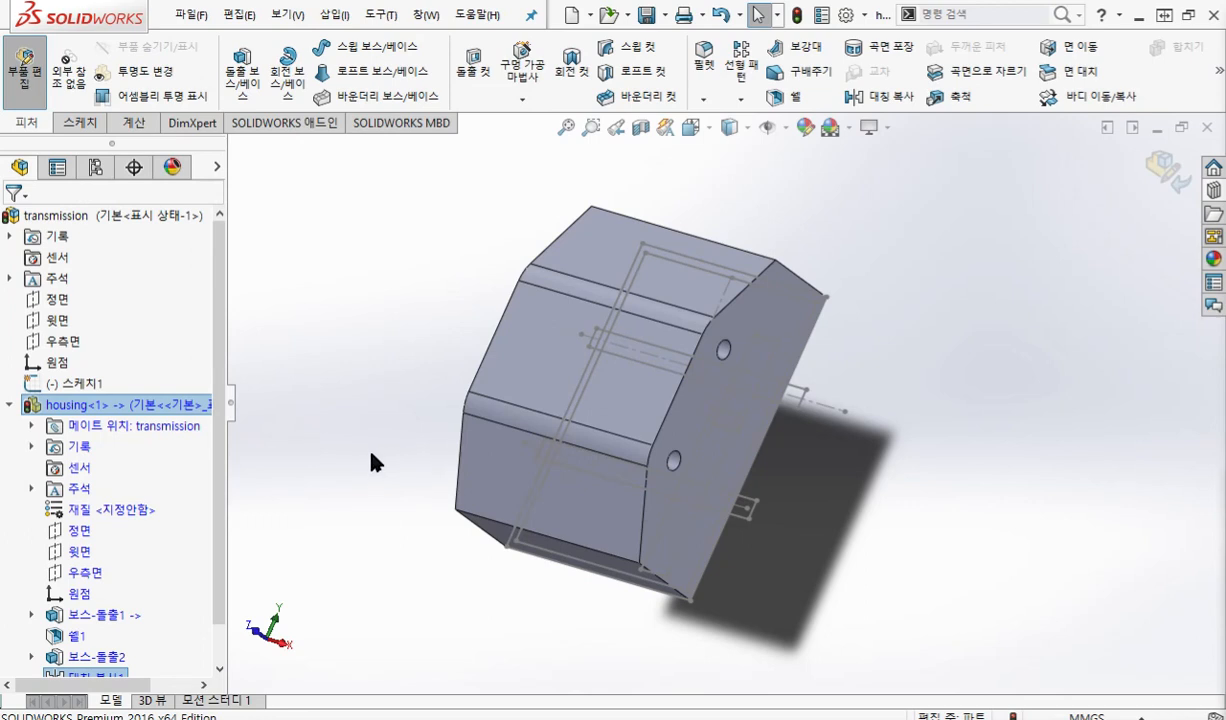
Change the bracket extrusion (보스-돌출2) to the Blind (블라인드 형태) end condition with a depth of 2 mm.
scroll(221, 580, down, 2)
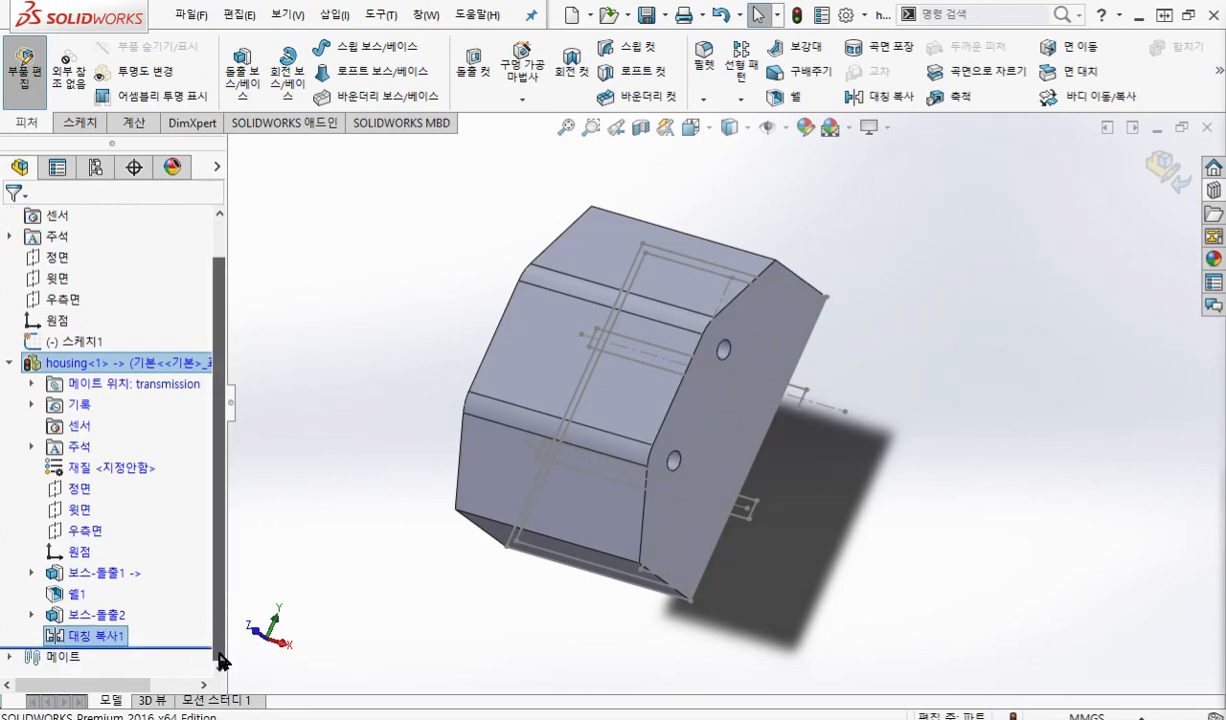
click(94, 617)
click(131, 567)
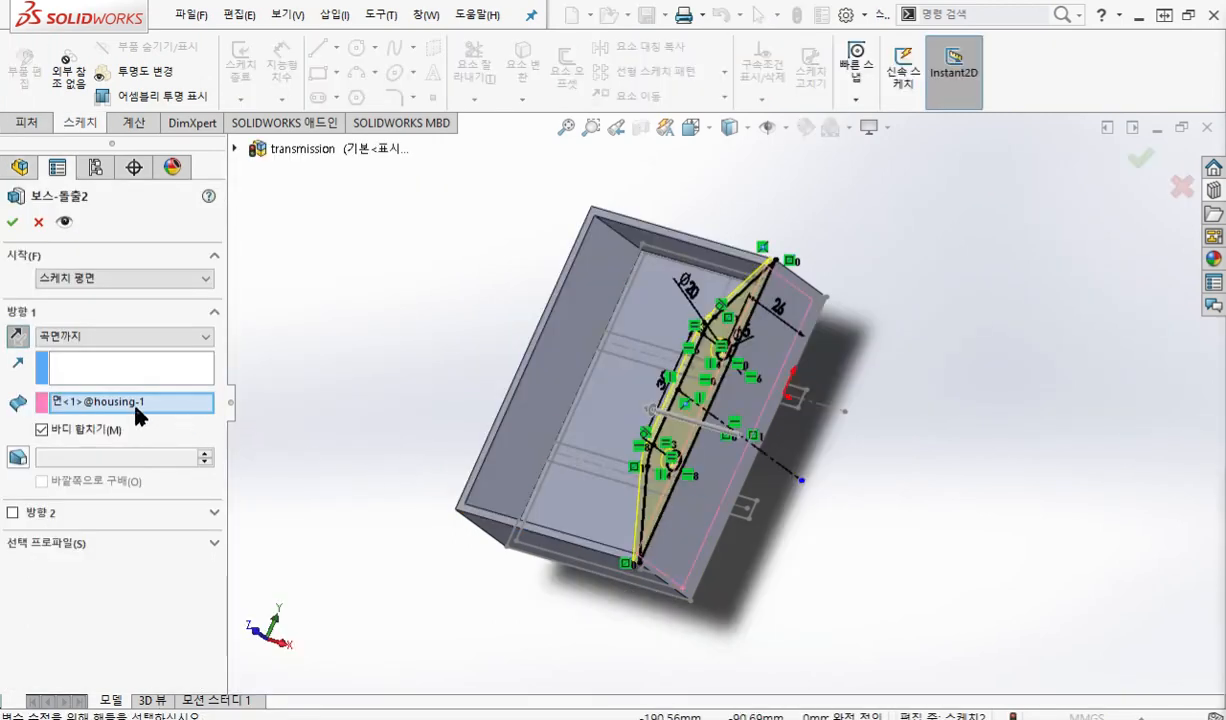
click(150, 338)
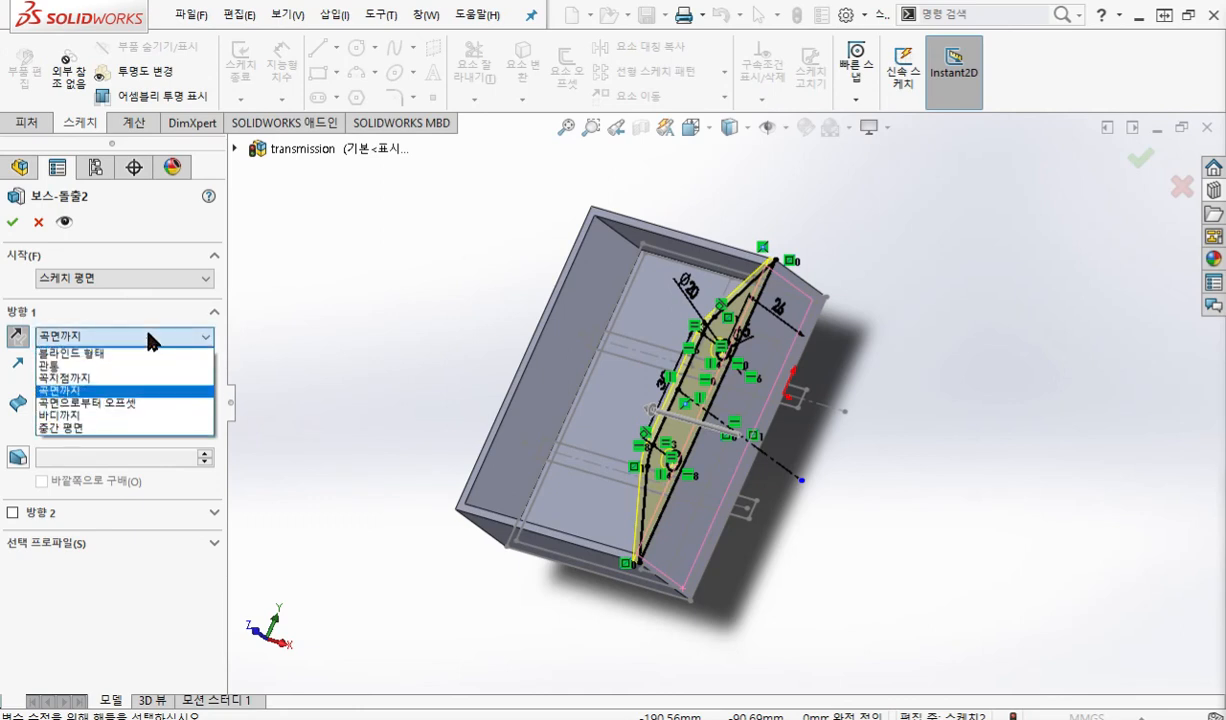
click(150, 354)
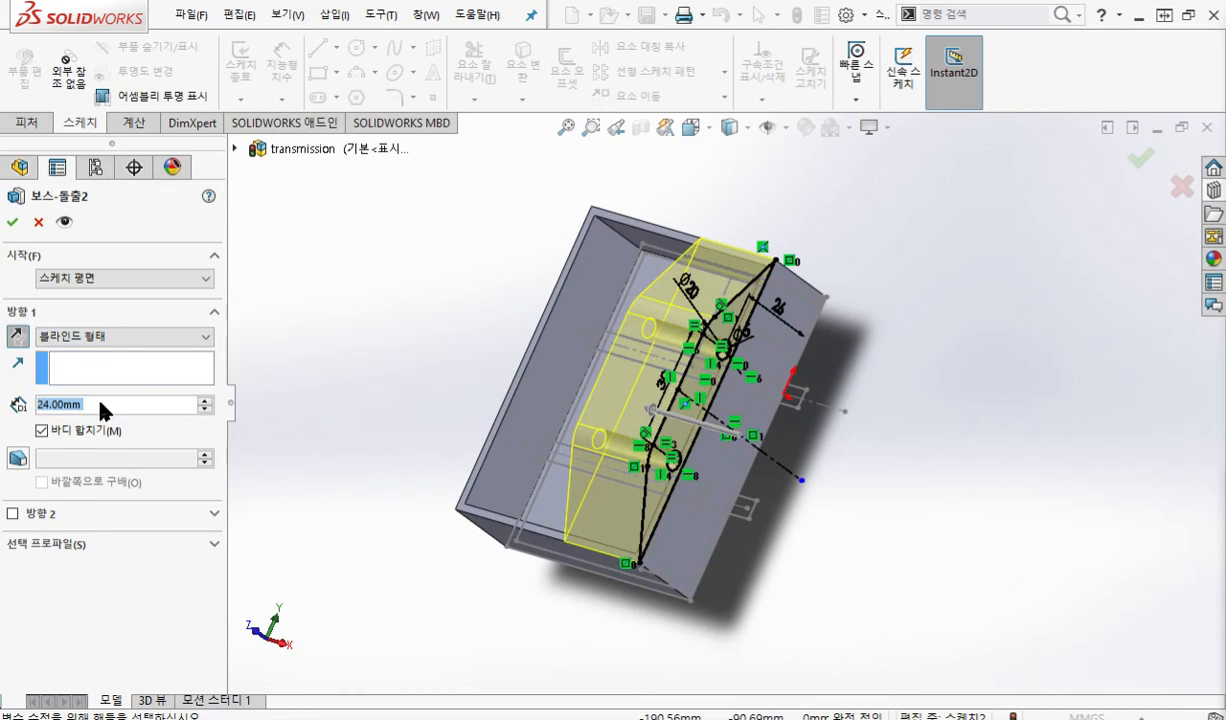
text(2)
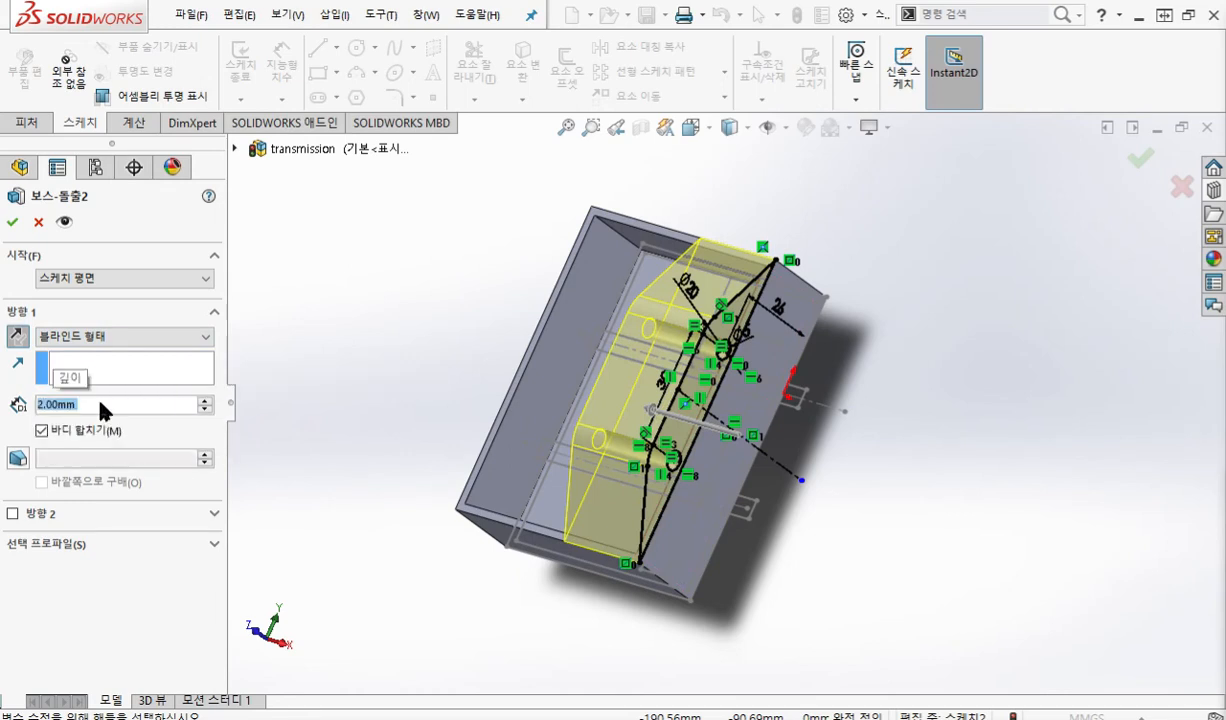
key(Return)
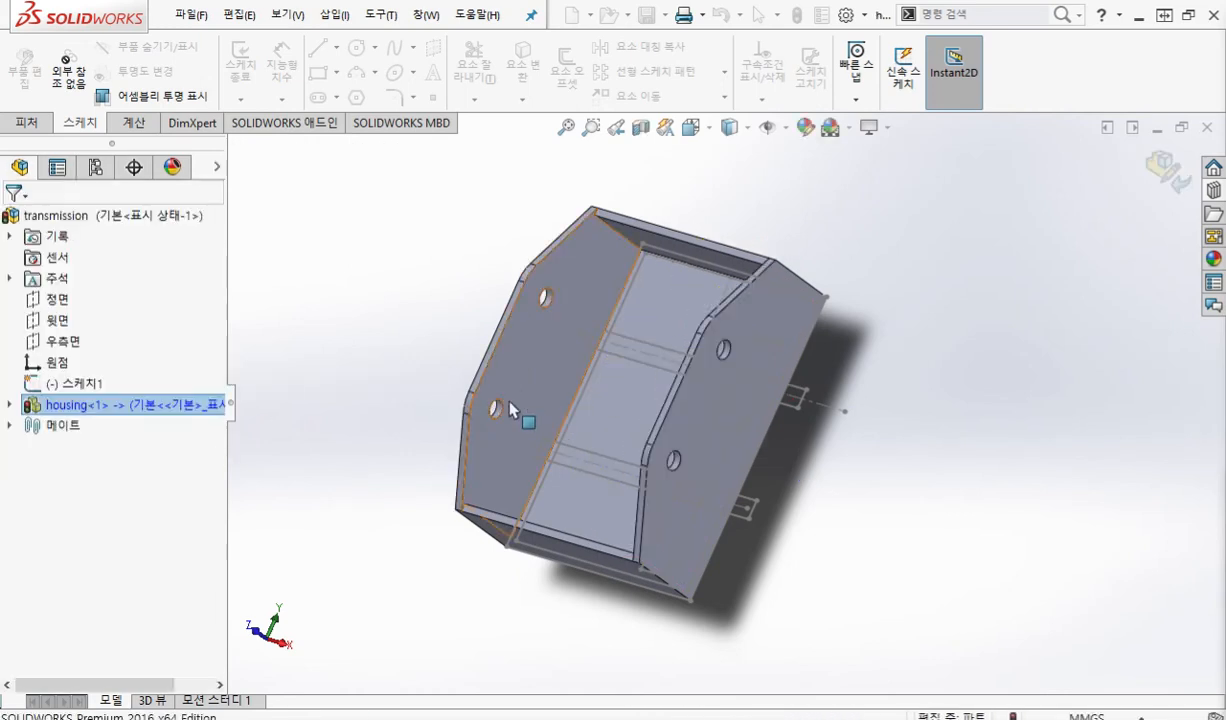
Expand the housing's feature tree and annotate 보스-돌출2 with "blind 2" and an inward arrow on the side wall in red pen.
click(9, 405)
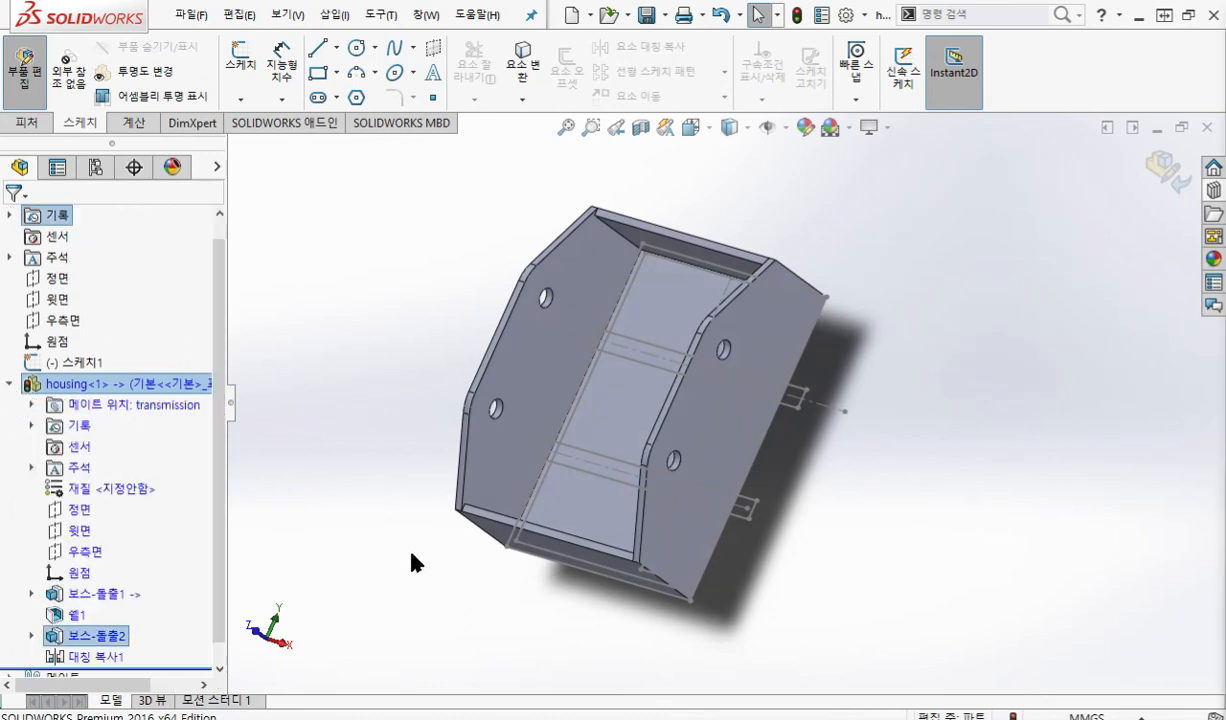
drag(125, 636, 246, 565)
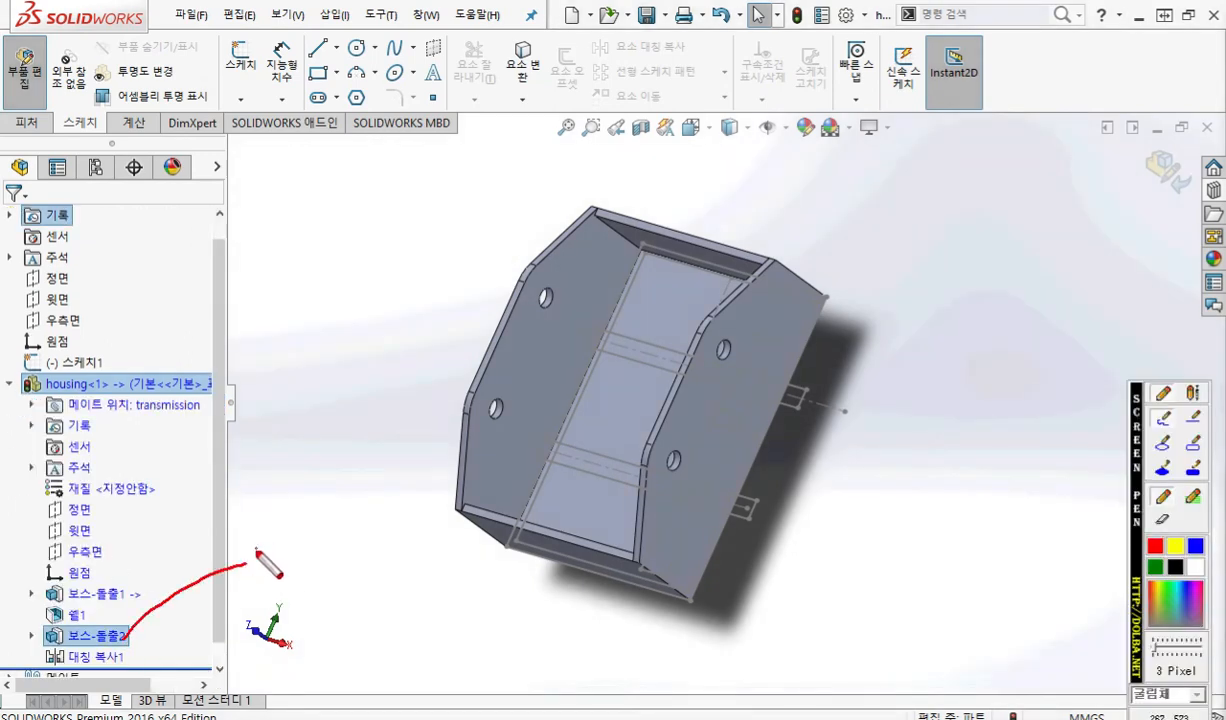
mouse_move(256, 527)
mouse_down()
mouse_move(256, 558)
mouse_move(286, 566)
mouse_move(301, 534)
mouse_move(314, 554)
mouse_move(330, 550)
mouse_up()
drag(342, 497, 343, 550)
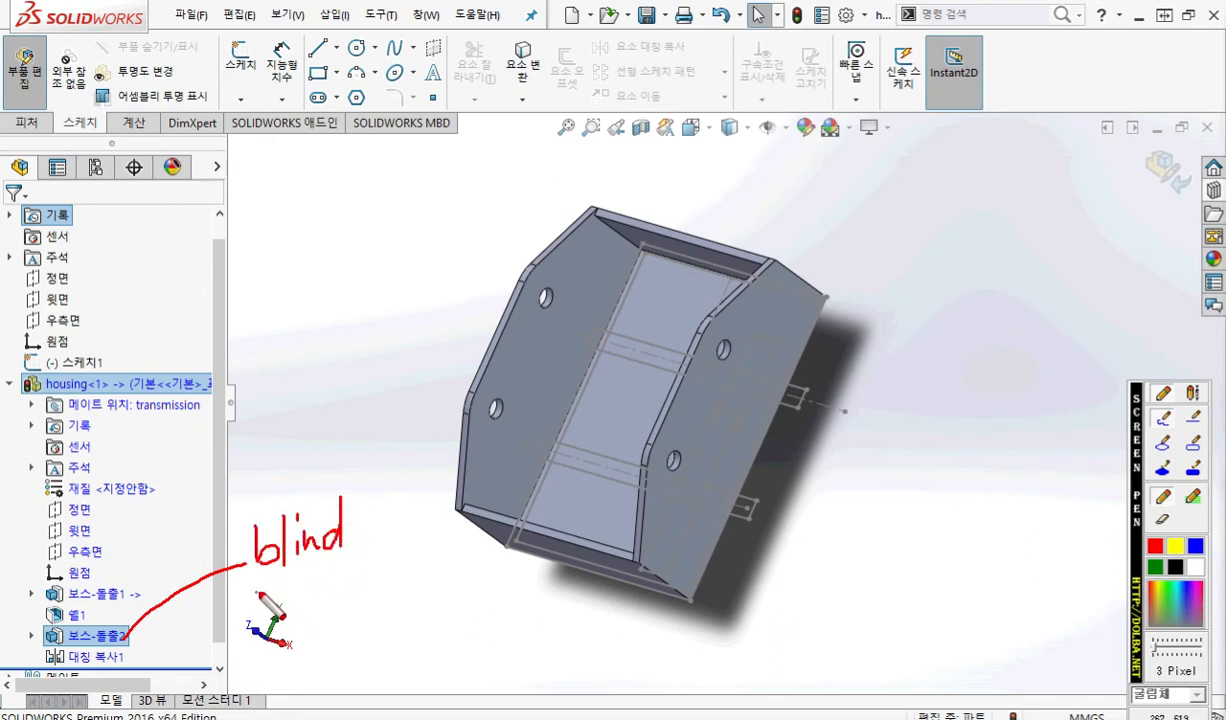
drag(263, 580, 308, 610)
mouse_move(675, 398)
mouse_down()
mouse_move(655, 407)
mouse_move(671, 420)
mouse_up()
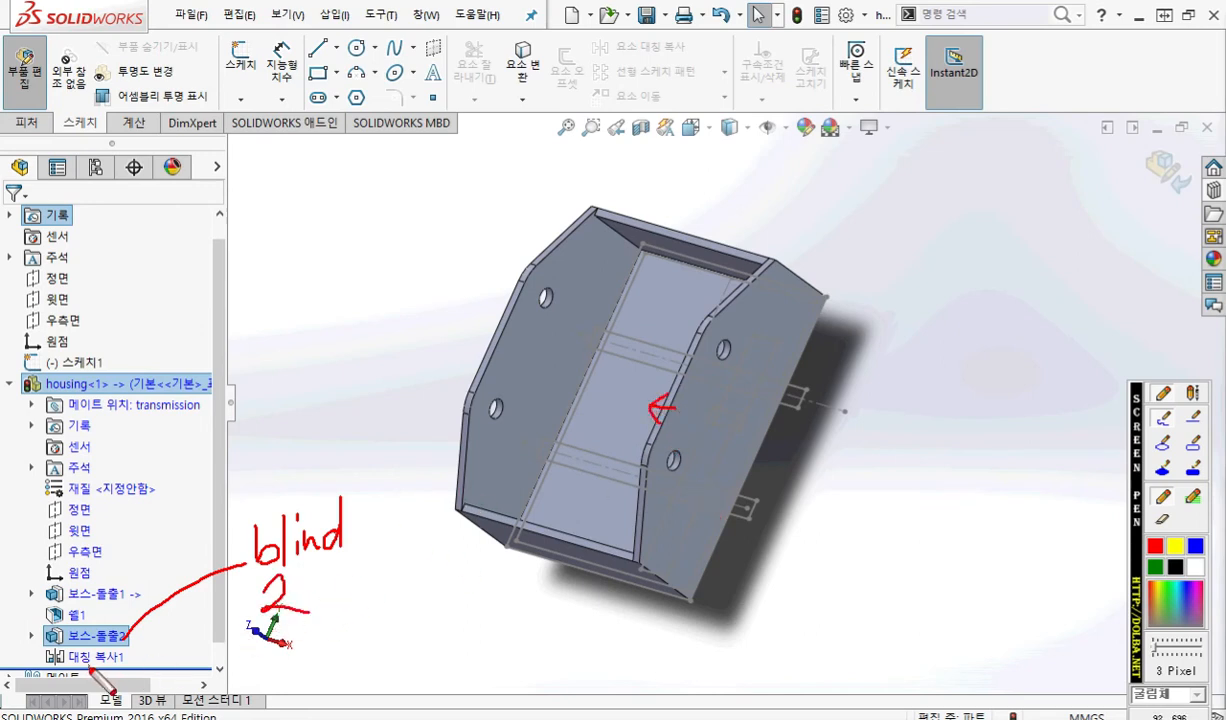
Mark the mirror feature (대칭 복사1) and link it to the opposite side wall in red pen, and clear all marks.
mouse_move(82, 672)
mouse_down()
mouse_move(122, 642)
mouse_move(100, 677)
mouse_move(300, 648)
mouse_up()
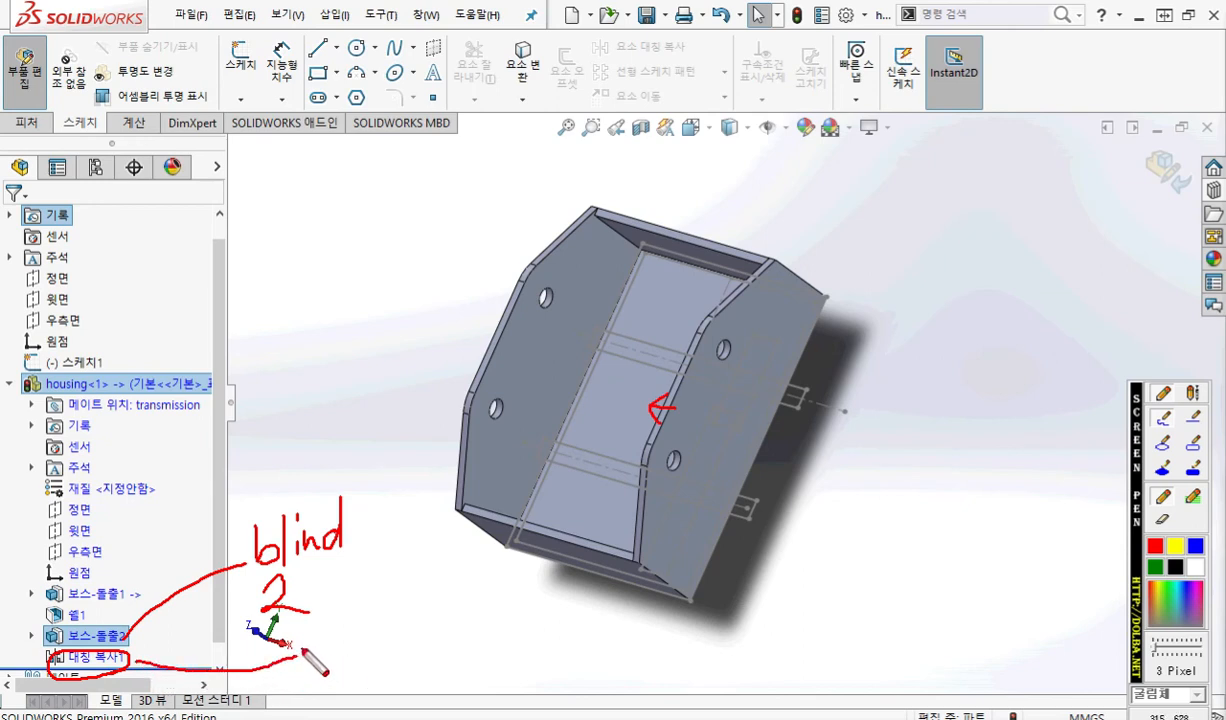
mouse_move(290, 647)
mouse_down()
mouse_move(505, 513)
mouse_move(578, 490)
mouse_move(545, 488)
mouse_up()
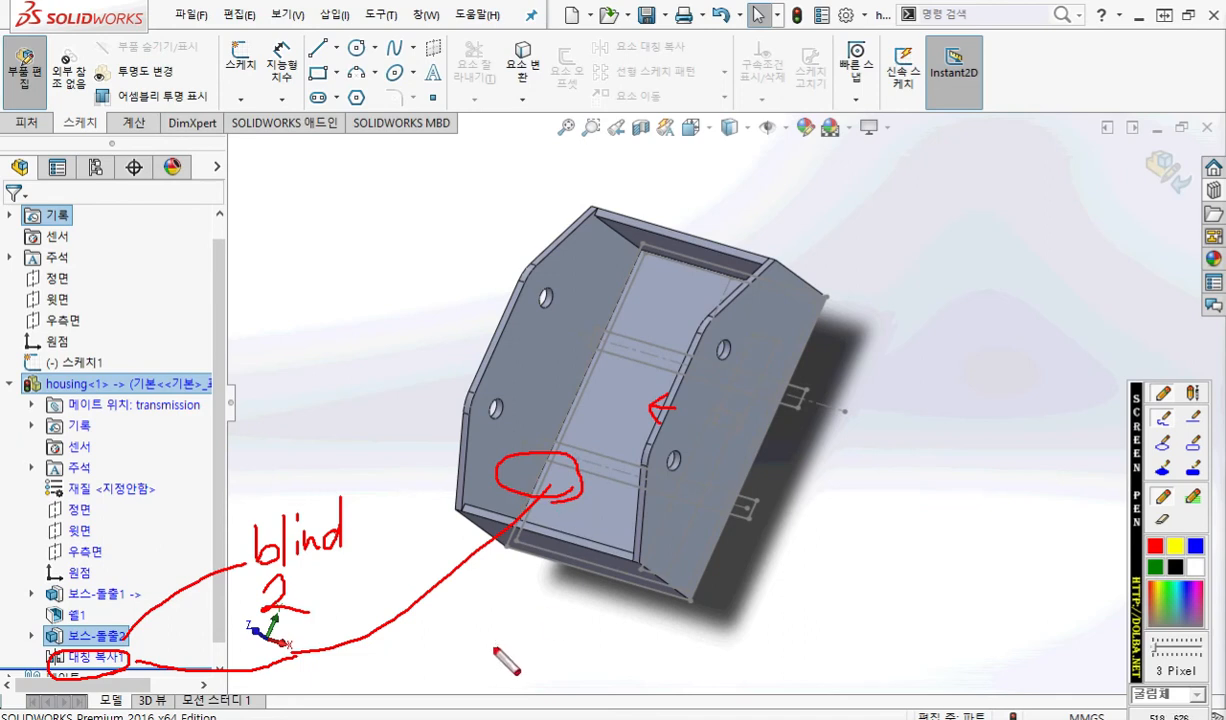
drag(479, 347, 493, 355)
click(357, 379)
click(379, 321)
key(Escape)
Clear the current selection and rebuild the model.
mouse_move(806, 480)
middle_down()
mouse_move(832, 437)
mouse_move(832, 351)
mouse_move(800, 432)
middle_up()
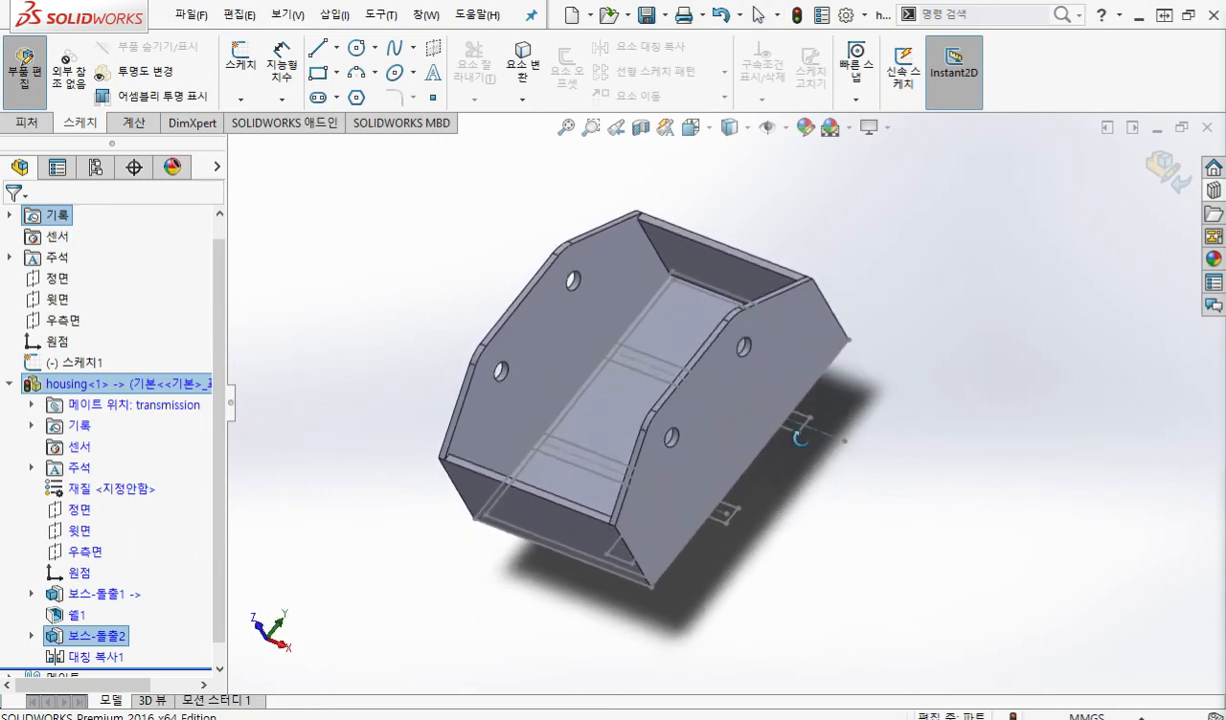
click(360, 373)
key(ctrl+b)
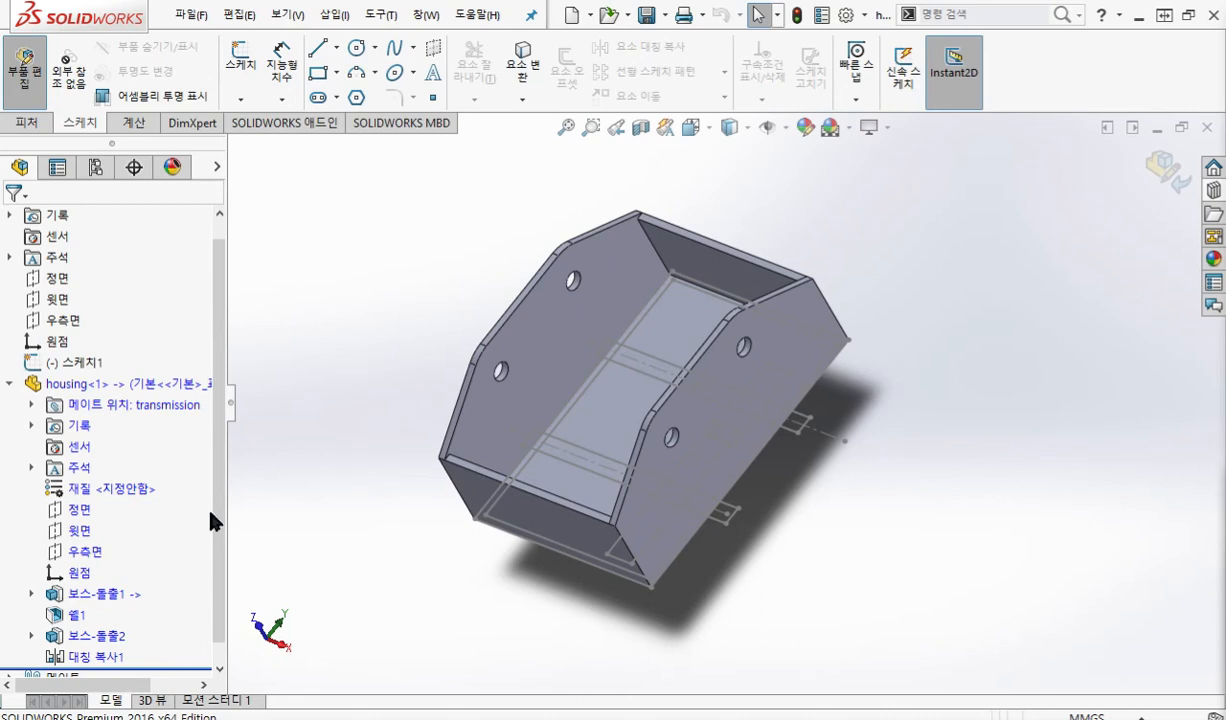
Display the dimensions of the housing's bracket extrusion (보스-돌출2) on the model.
click(107, 643)
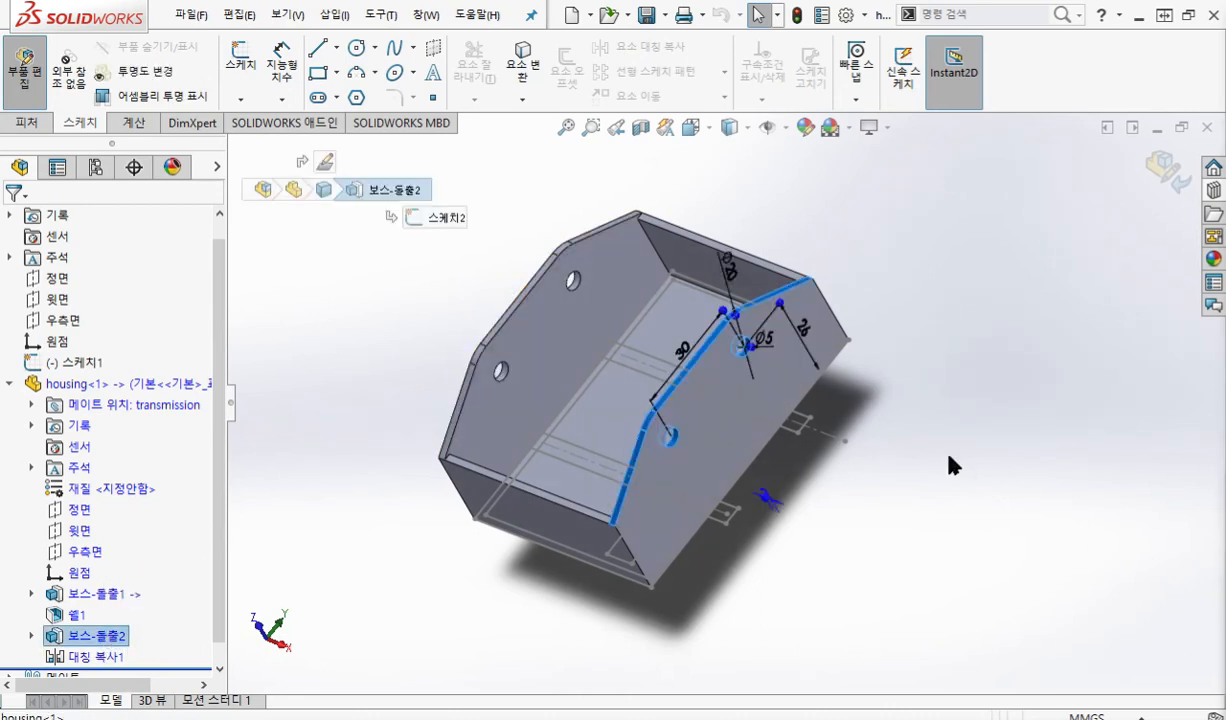
scroll(795, 358, down, 5)
scroll(740, 445, down, 1)
ctrl+middle_drag(701, 446, 722, 474)
scroll(728, 472, up, 1)
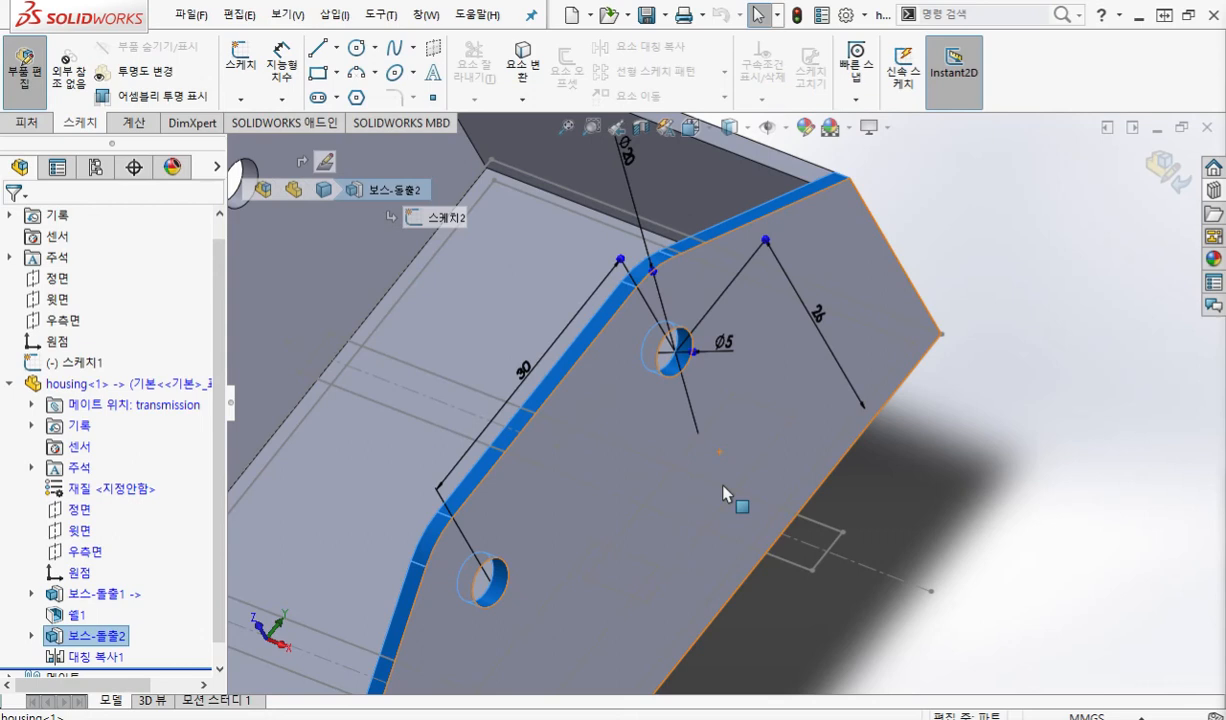
Mark the 5 mm hole diameter and the 보스-돌출2 feature in red pen, and clear the marks.
key(F9)
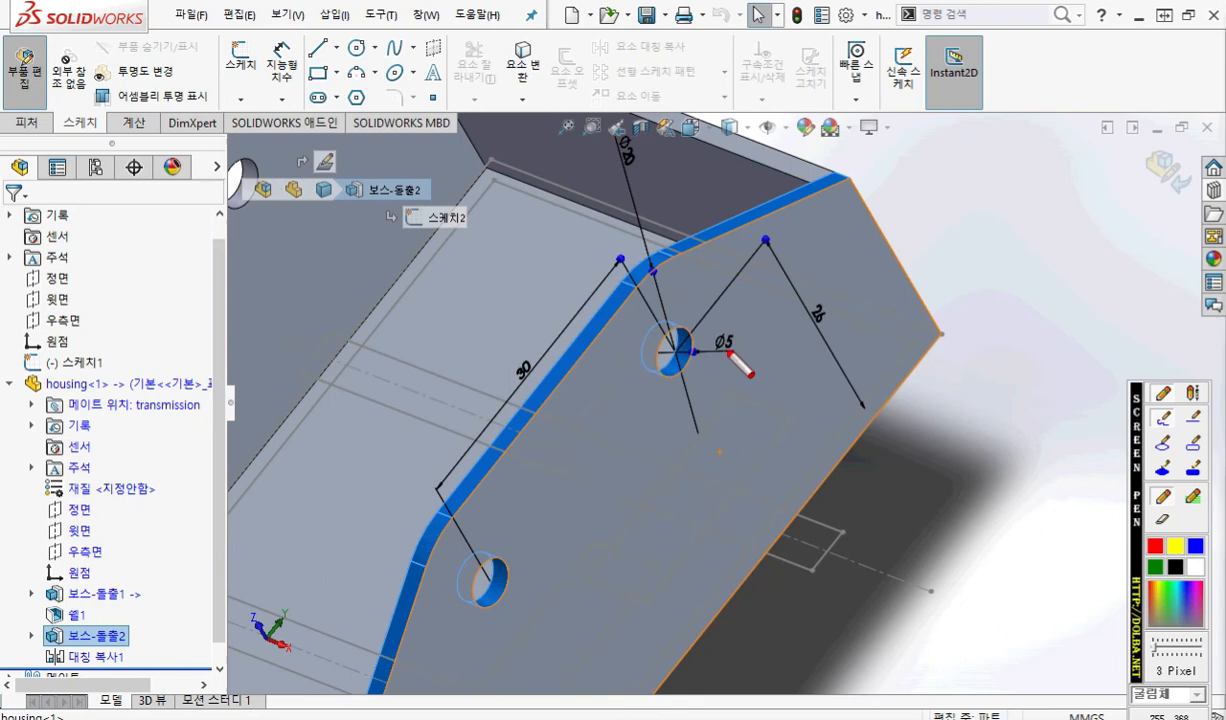
mouse_move(741, 360)
mouse_down()
mouse_move(711, 364)
mouse_move(725, 366)
mouse_up()
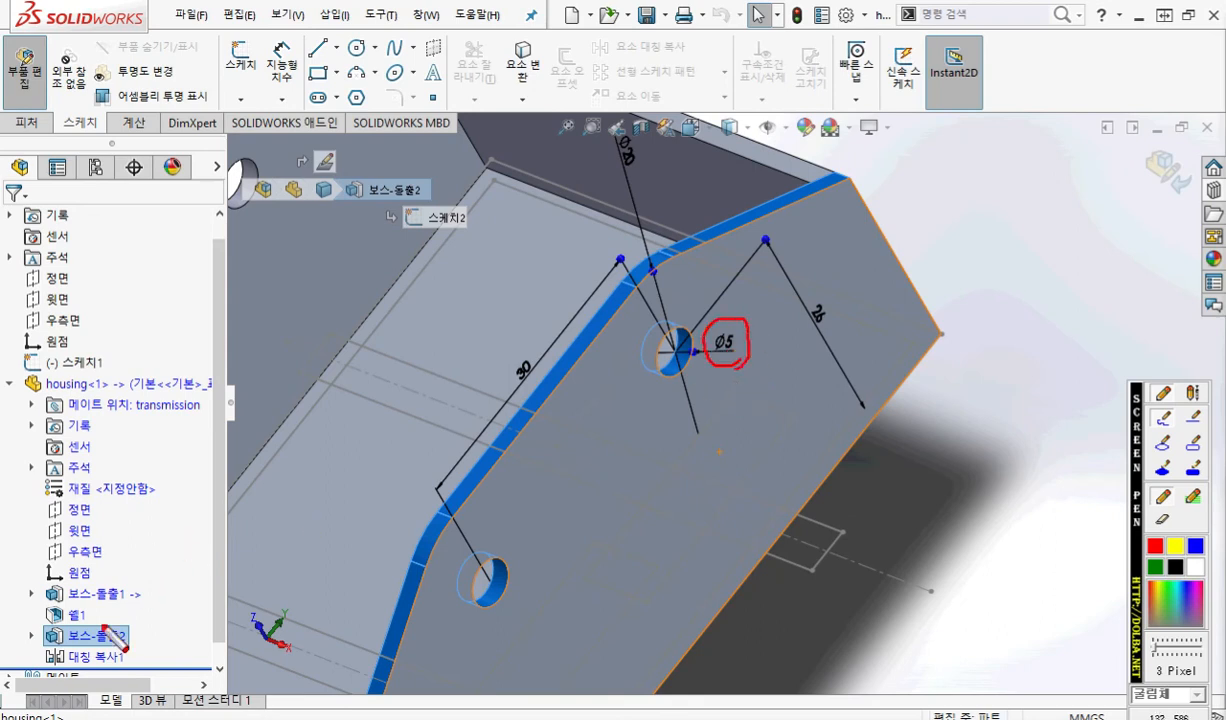
drag(46, 645, 153, 646)
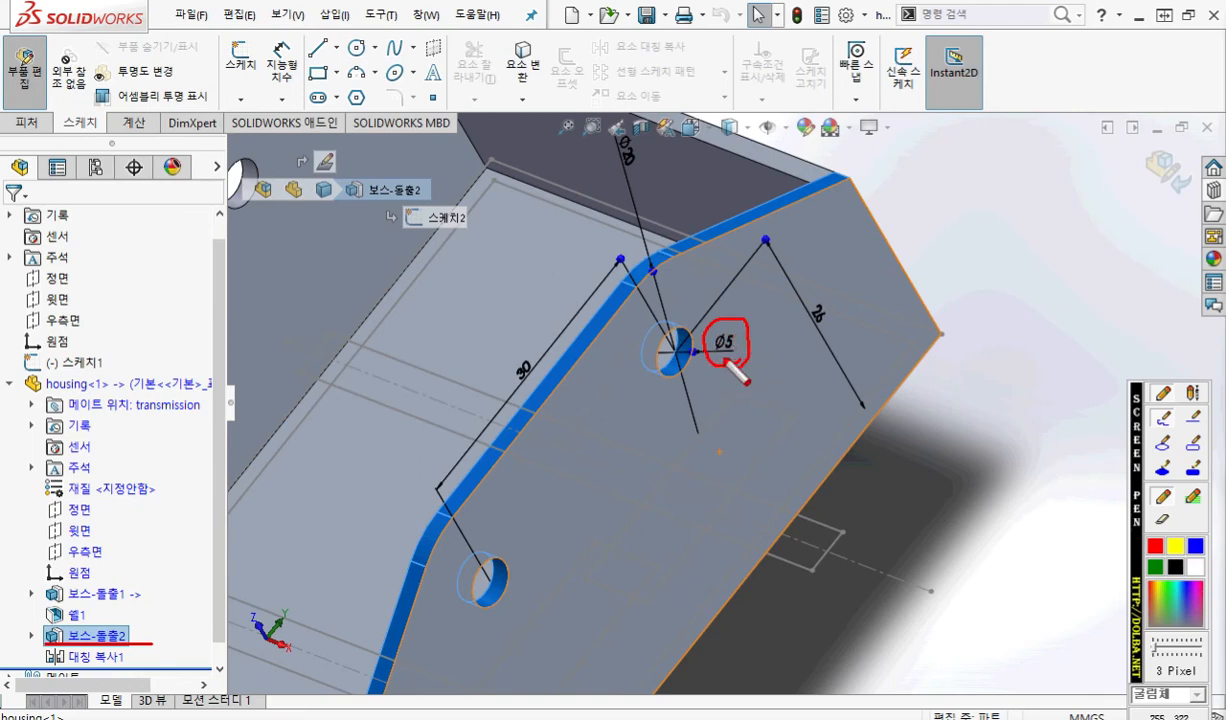
key(Escape)
Set the bracket holes' diameter to 7 mm.
double_click(728, 345)
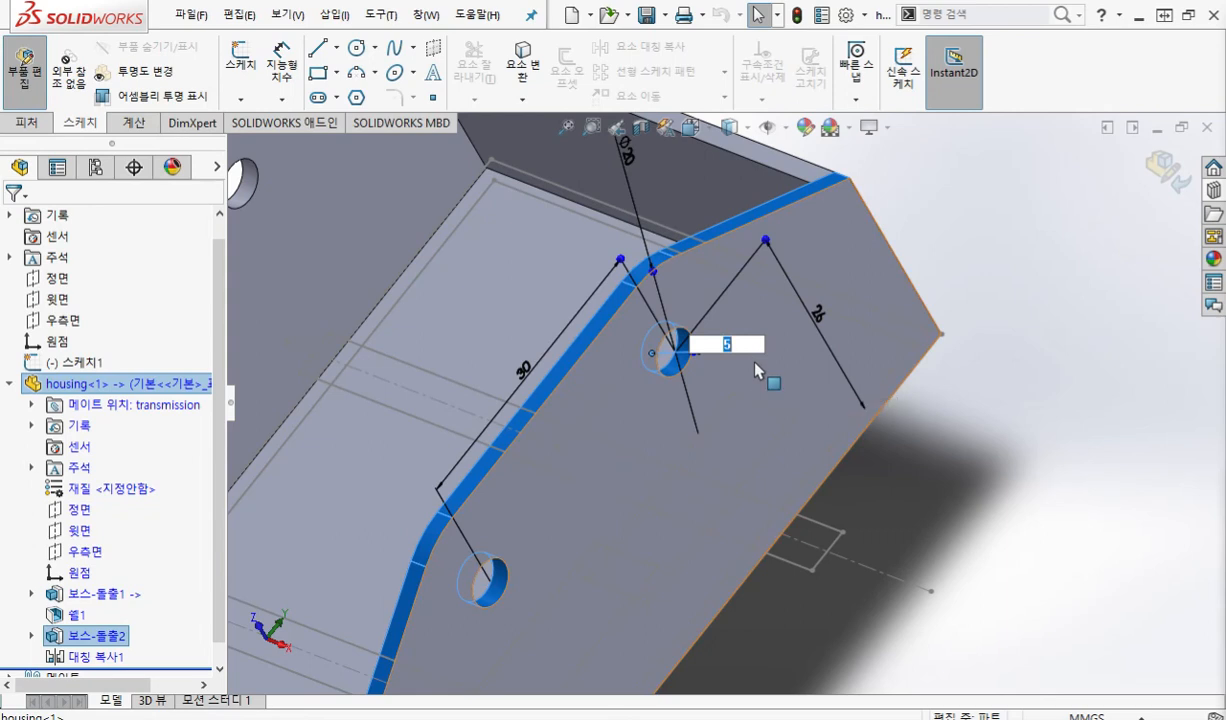
text(7)
key(Return)
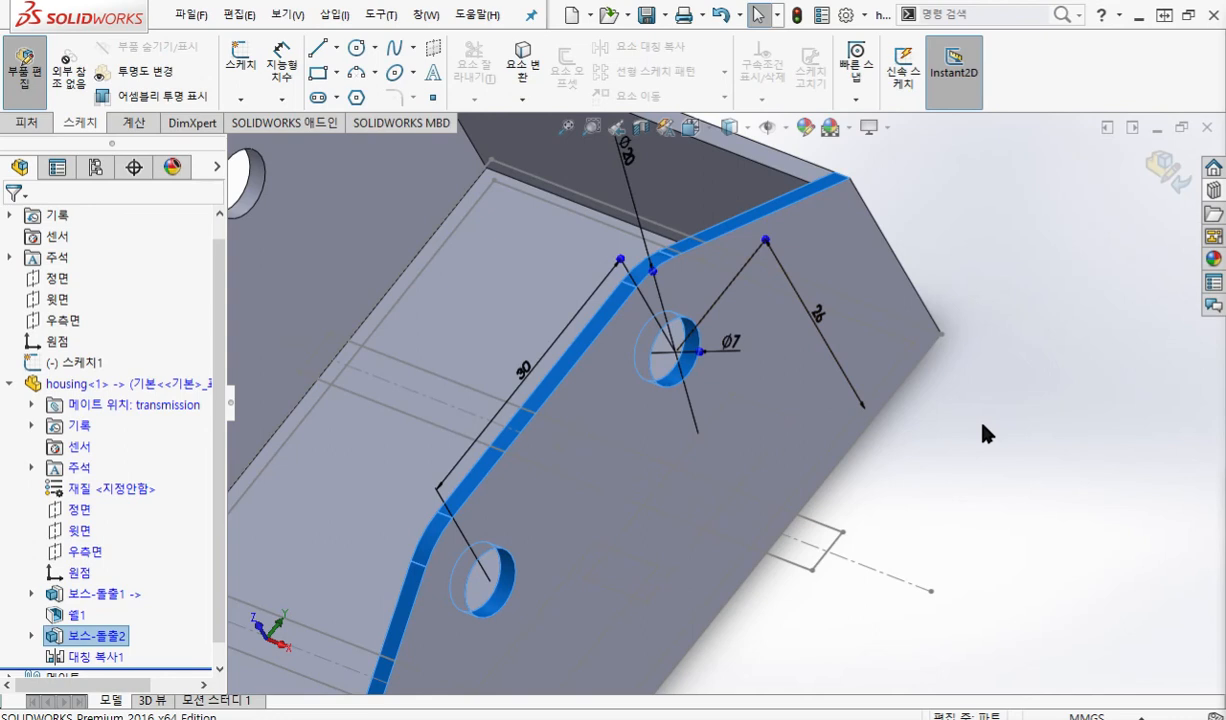
Write a 7 and outline a shaft through the bracket's upper hole in red pen, and clear the marks and the selection.
key(F12)
mouse_move(719, 318)
mouse_down()
mouse_move(750, 338)
mouse_move(731, 377)
mouse_move(759, 357)
mouse_up()
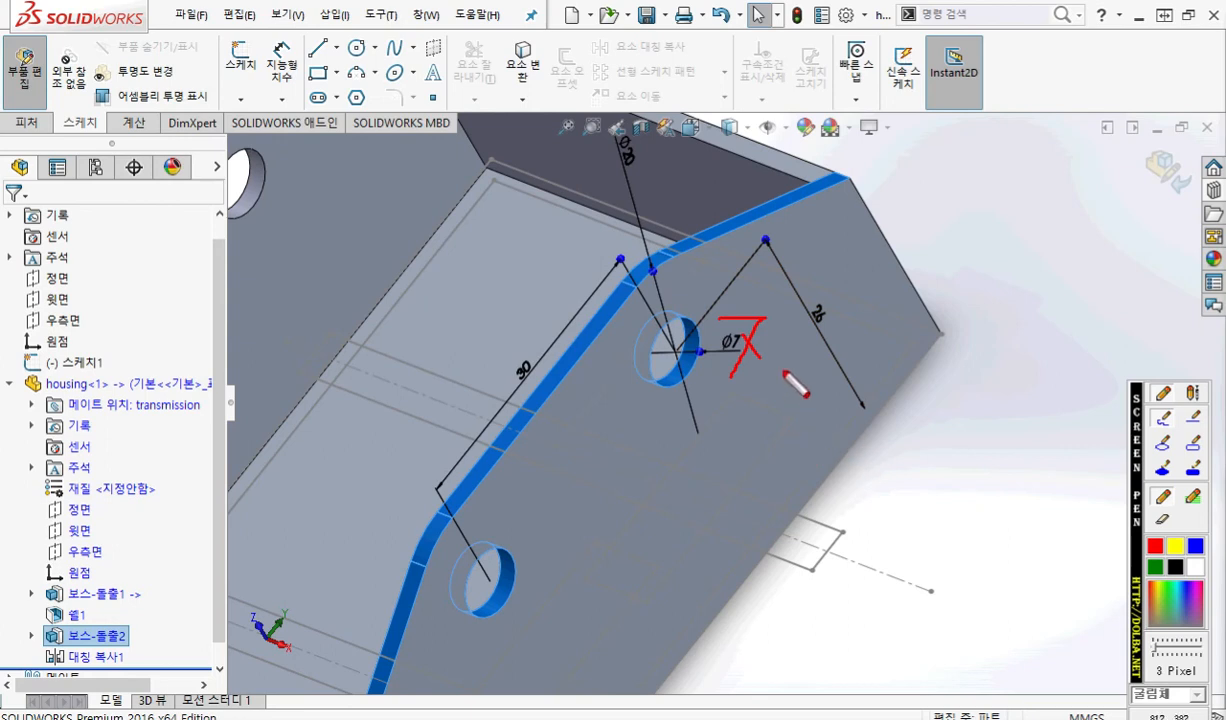
drag(634, 360, 765, 414)
drag(638, 311, 822, 391)
drag(653, 378, 668, 381)
mouse_move(681, 330)
mouse_down()
mouse_move(694, 317)
mouse_move(691, 328)
mouse_up()
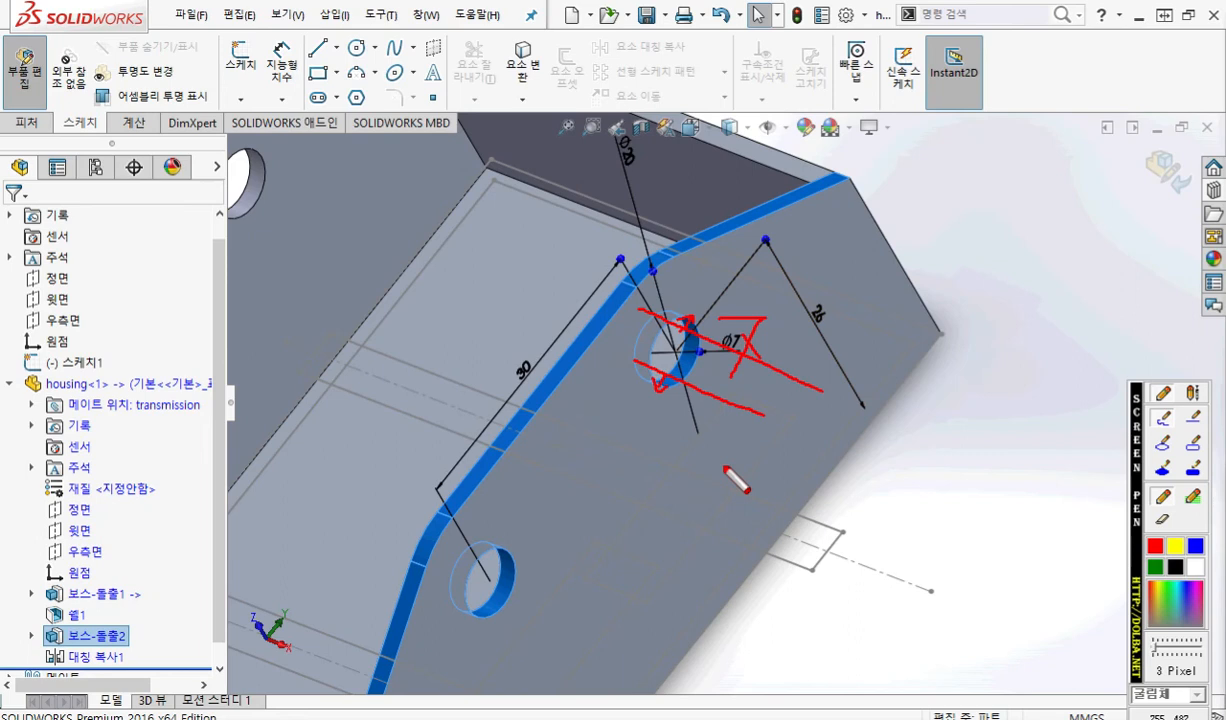
mouse_move(818, 390)
mouse_down()
mouse_move(776, 428)
mouse_move(820, 390)
mouse_up()
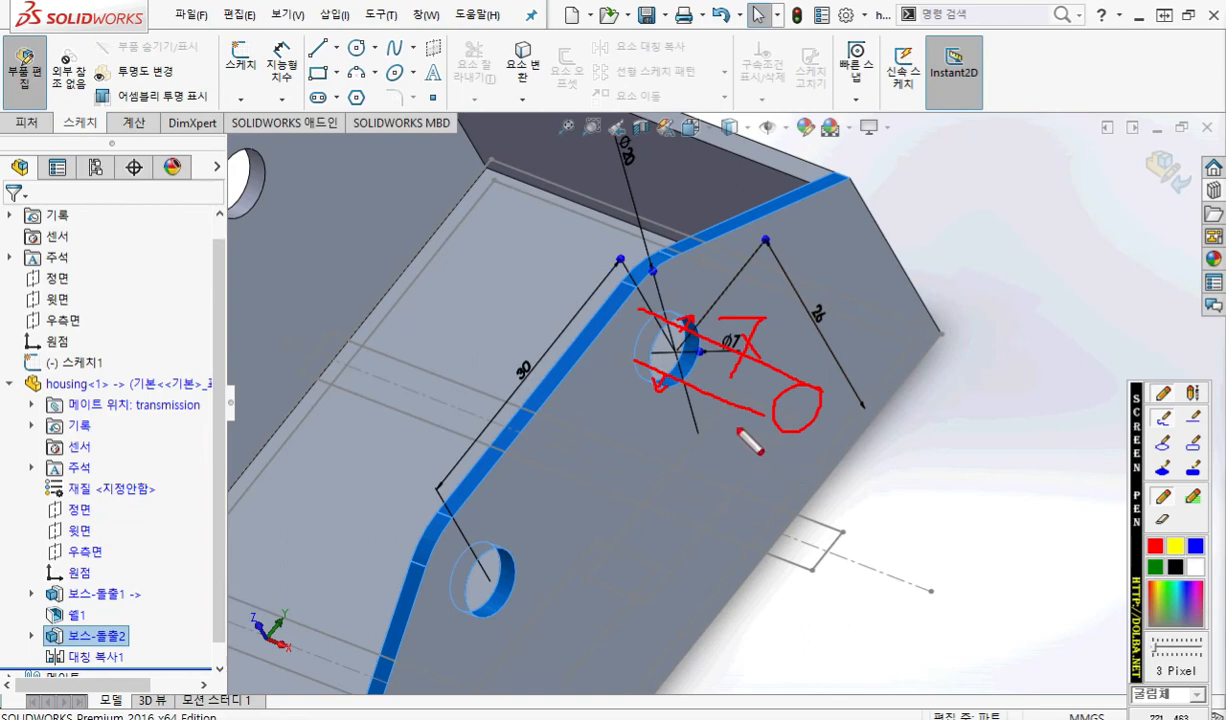
key(Escape)
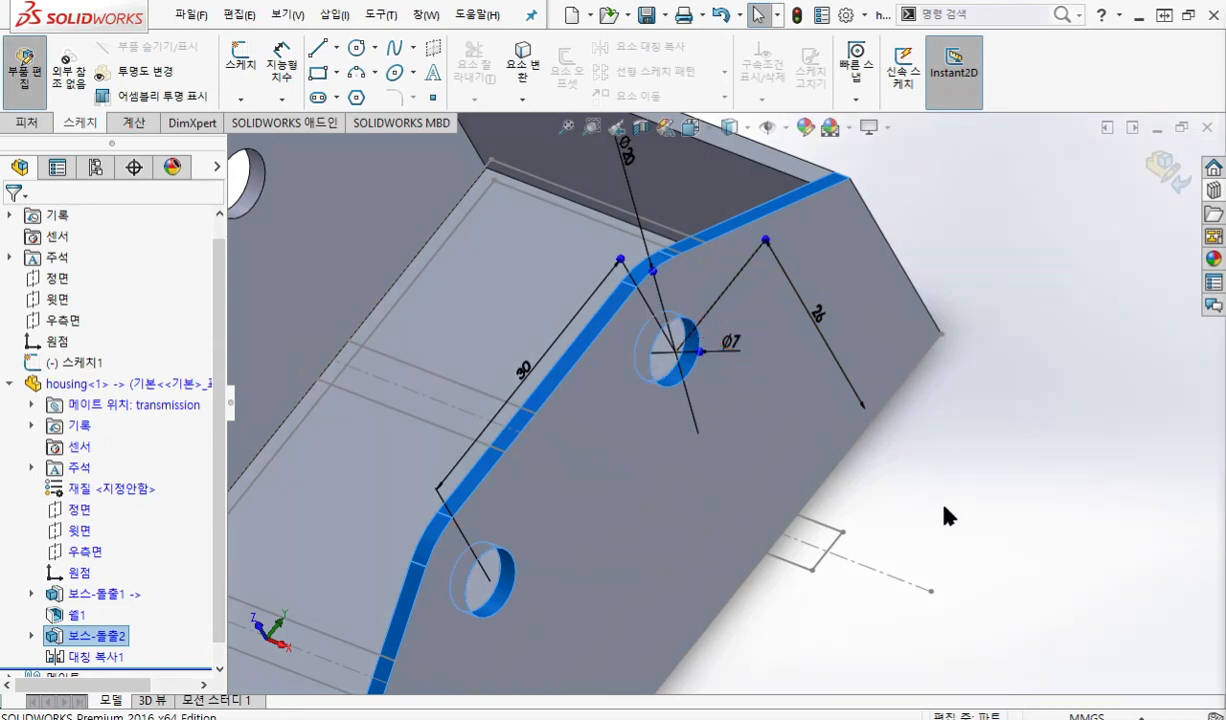
click(940, 505)
scroll(883, 482, up, 3)
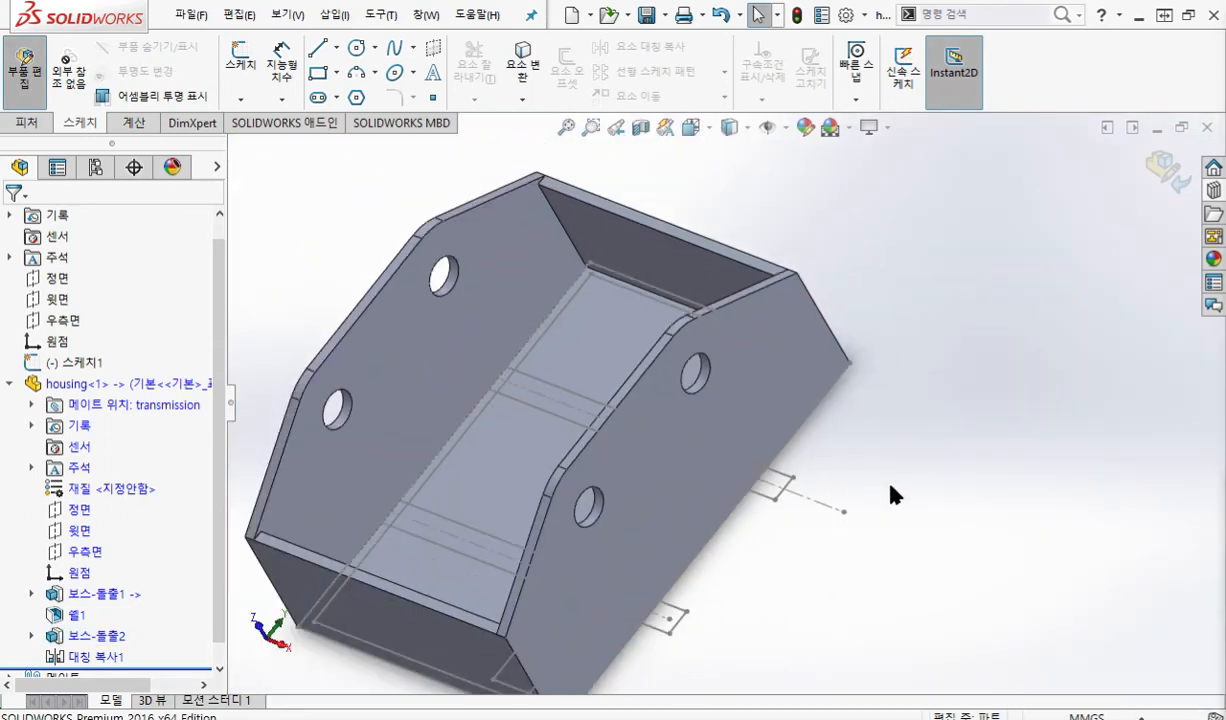
Save the housing, circle the upper shaft hole of the near side wall in red pen, and clear the mark.
key(ctrl+s)
ctrl+middle_drag(895, 495, 940, 420)
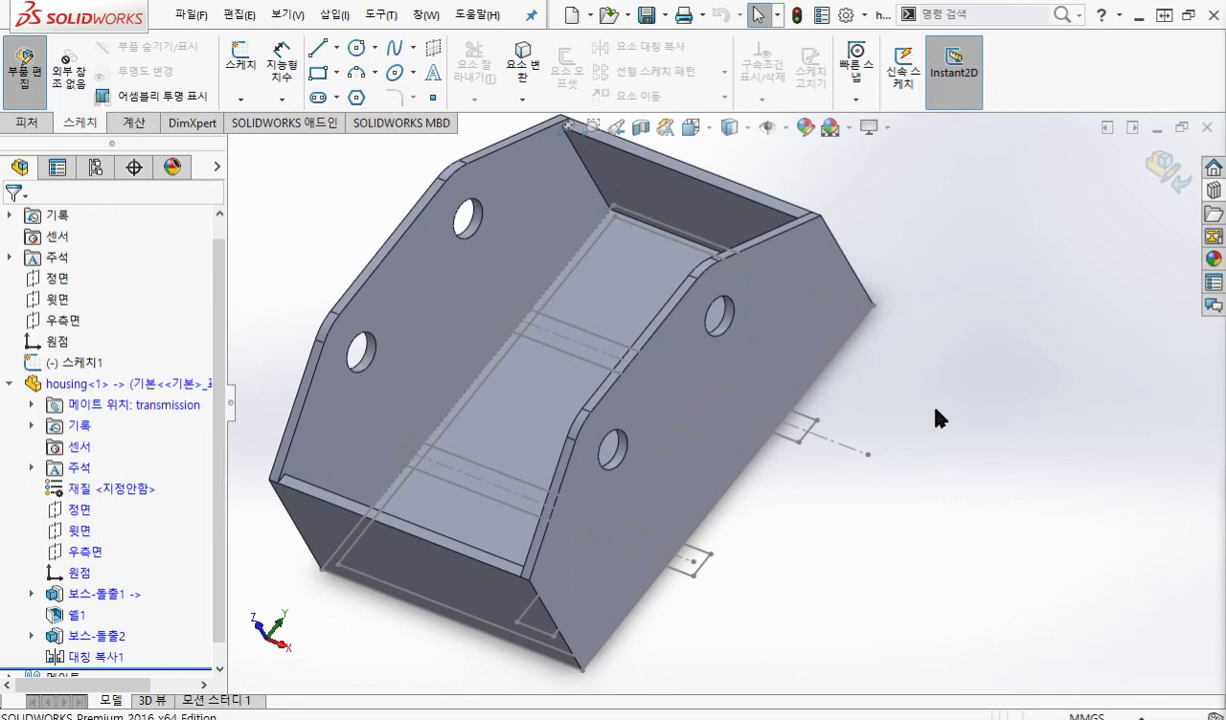
key(F12)
mouse_move(743, 277)
mouse_down()
mouse_move(692, 326)
mouse_move(760, 282)
mouse_up()
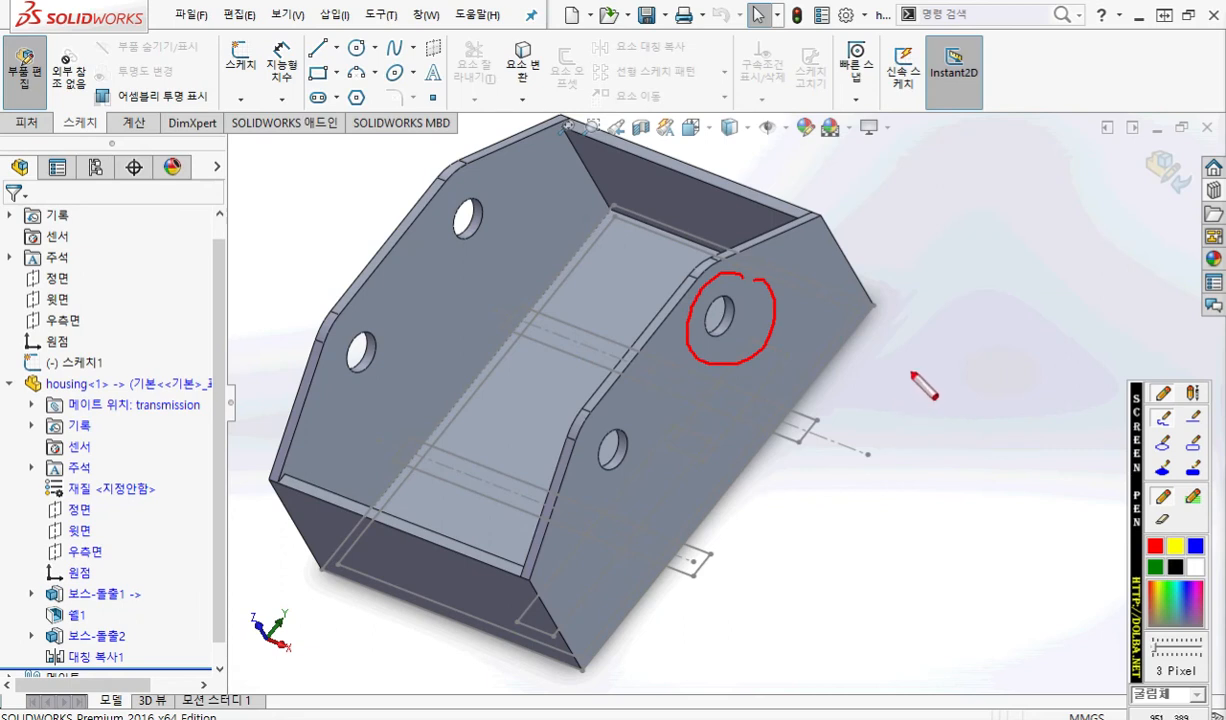
key(F12)
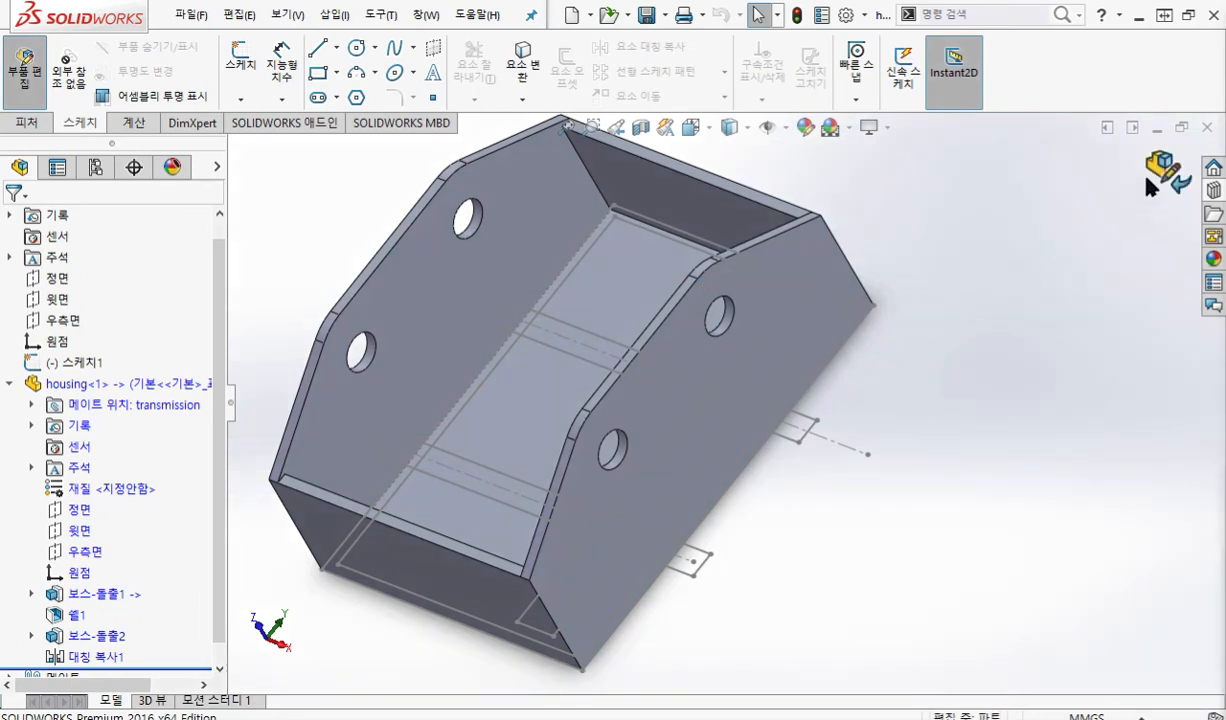
Mark the two controls for leaving part editing in red pen, clear the marks, and return to the transmission assembly.
key(F12)
mouse_move(1184, 203)
mouse_down()
mouse_move(1122, 206)
mouse_move(1195, 208)
mouse_up()
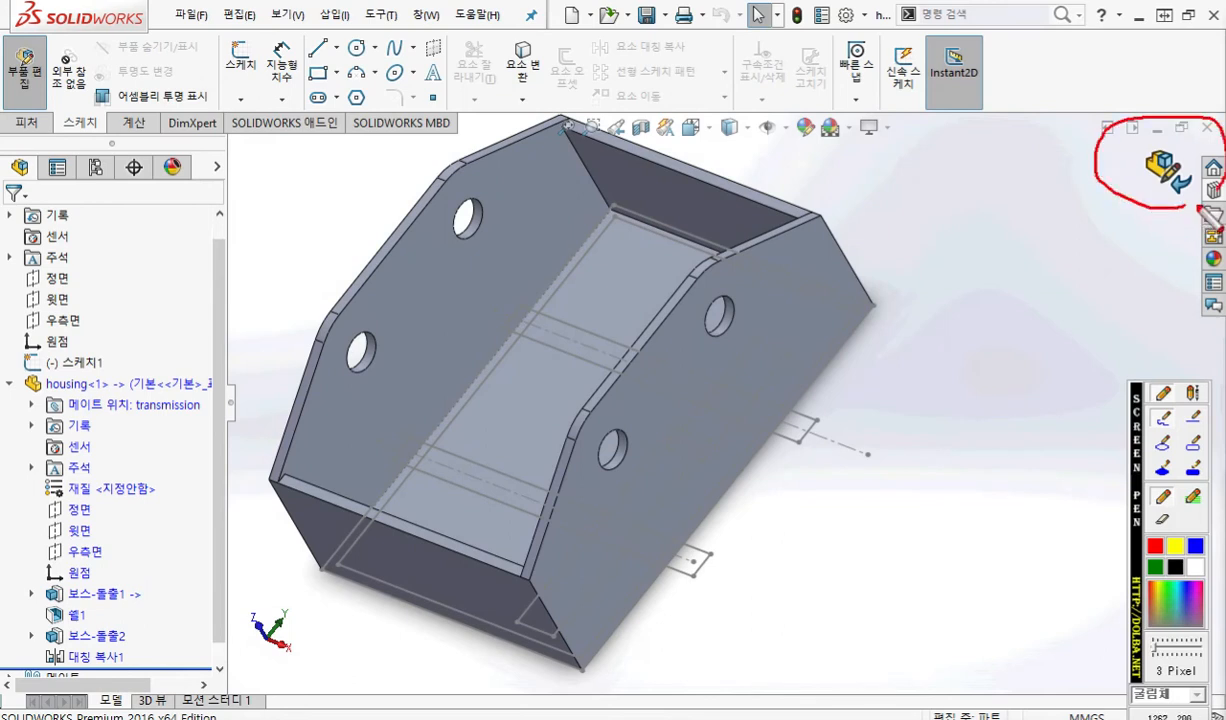
mouse_move(1028, 248)
mouse_down()
mouse_move(1090, 198)
mouse_move(1080, 248)
mouse_up()
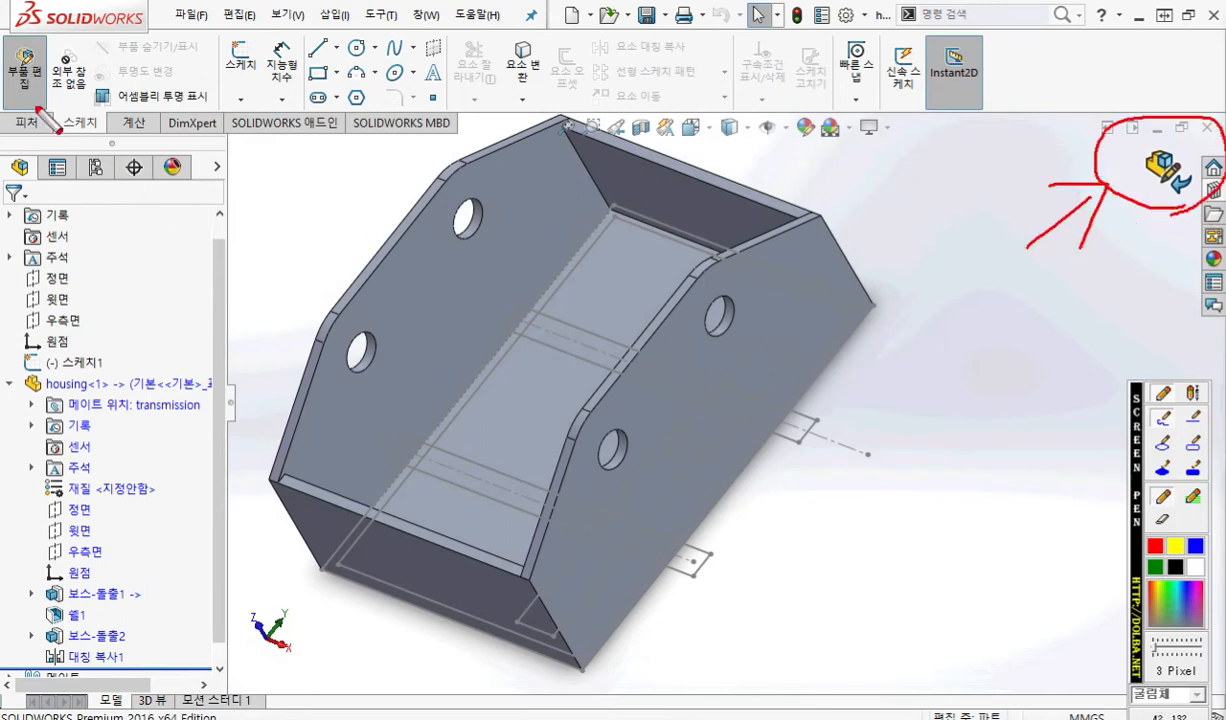
mouse_move(60, 80)
mouse_down()
mouse_move(20, 110)
mouse_move(120, 194)
mouse_up()
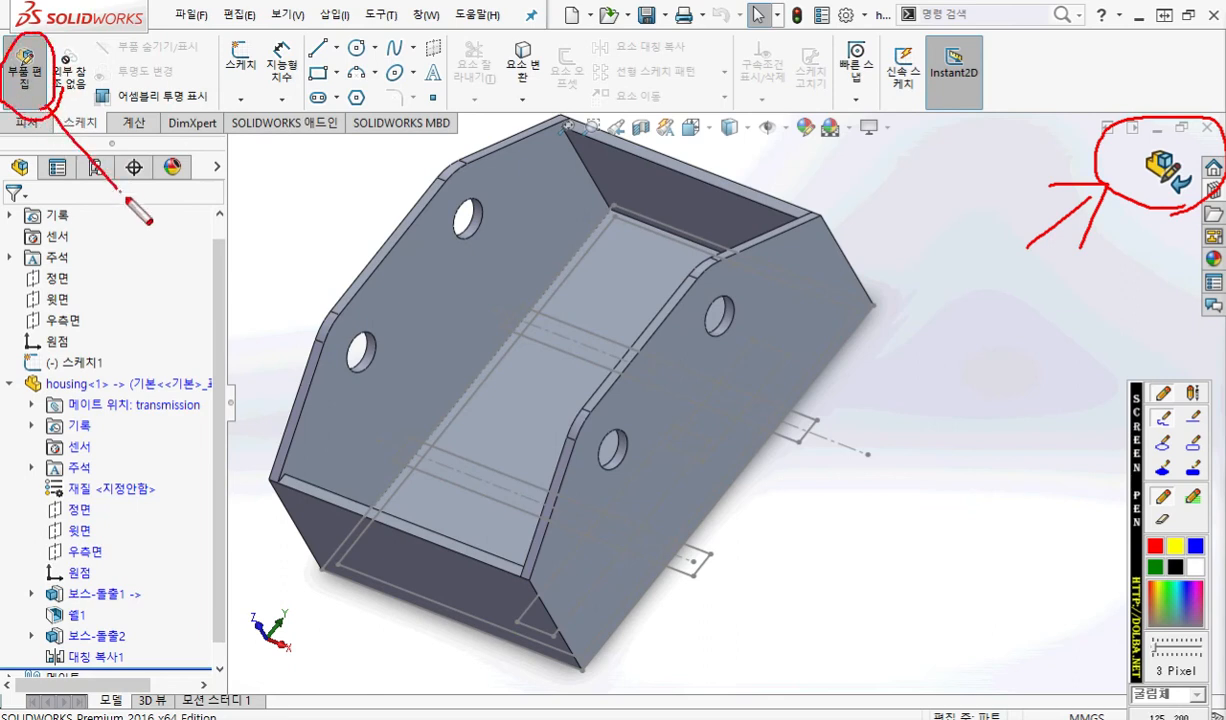
mouse_move(50, 105)
mouse_down()
mouse_move(50, 158)
mouse_move(97, 130)
mouse_up()
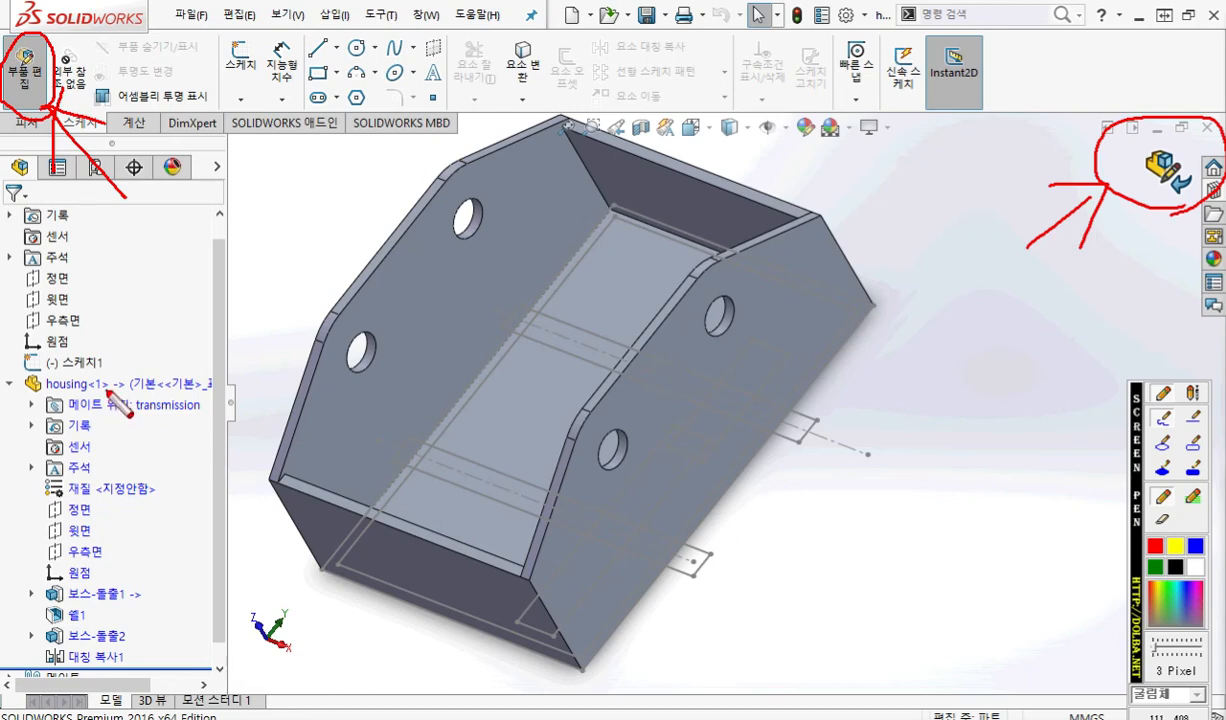
key(Escape)
click(24, 72)
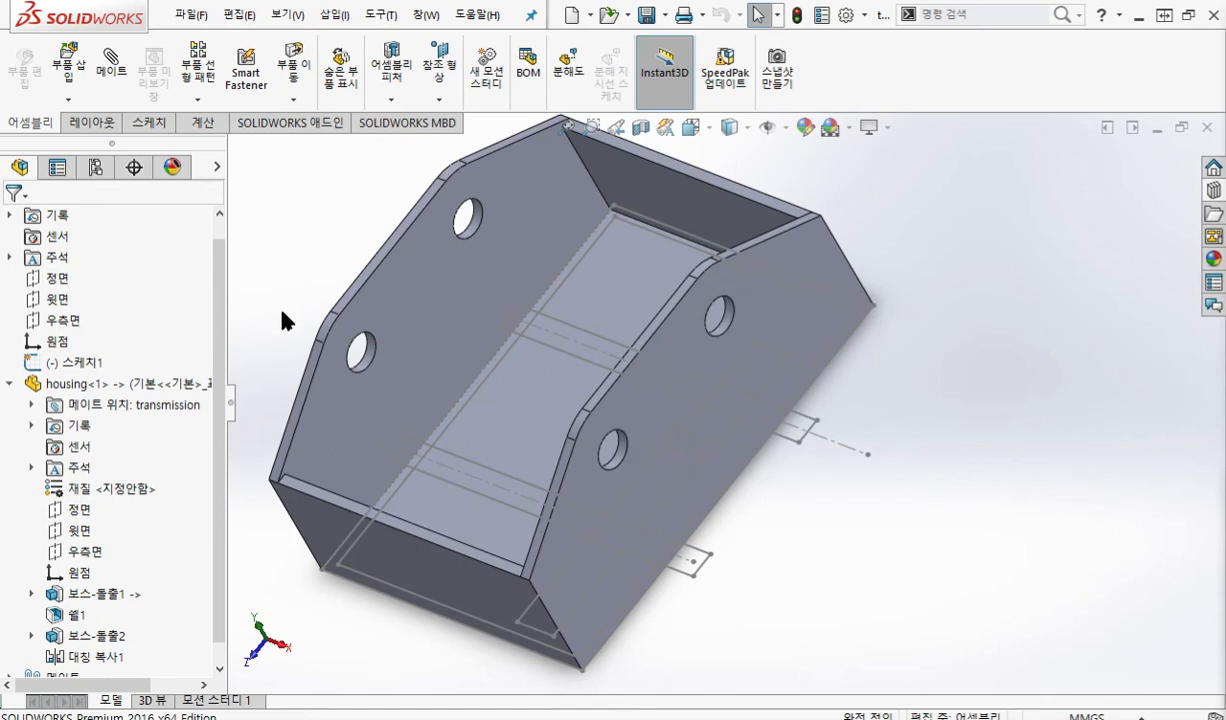
Circle the housing component's name in red pen, clear the mark, and save all open documents.
key(F12)
mouse_move(166, 397)
mouse_down()
mouse_move(57, 398)
mouse_move(140, 372)
mouse_up()
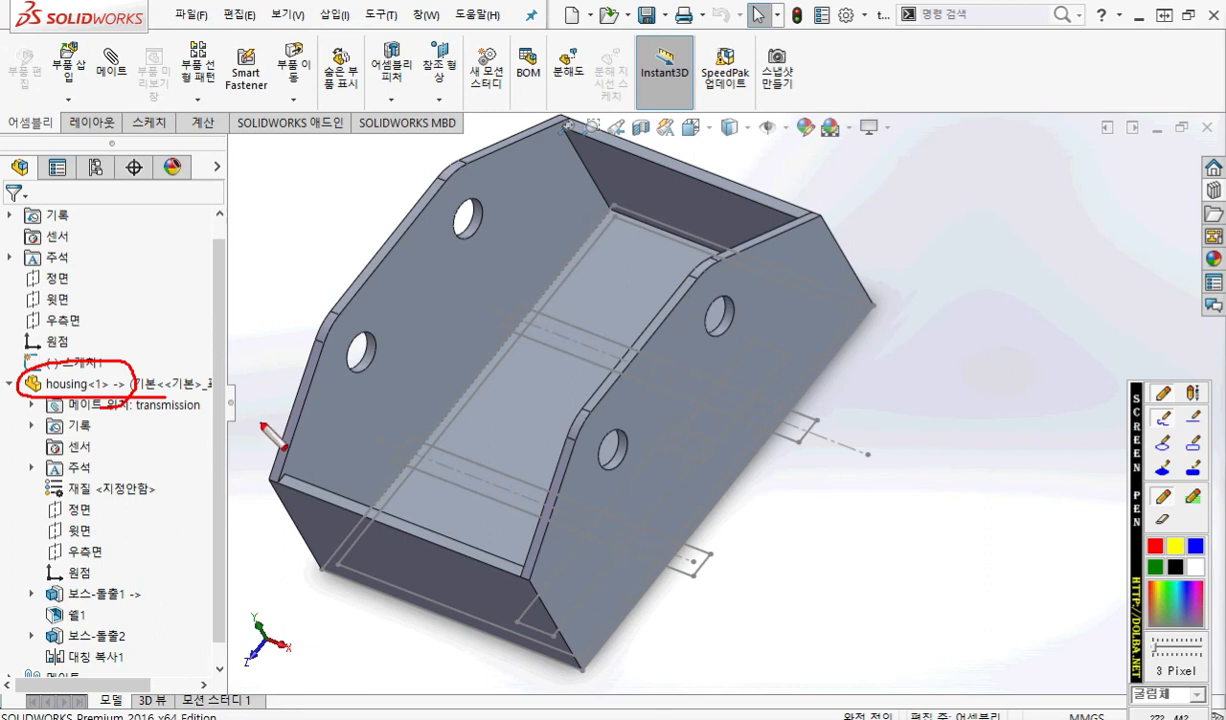
key(Escape)
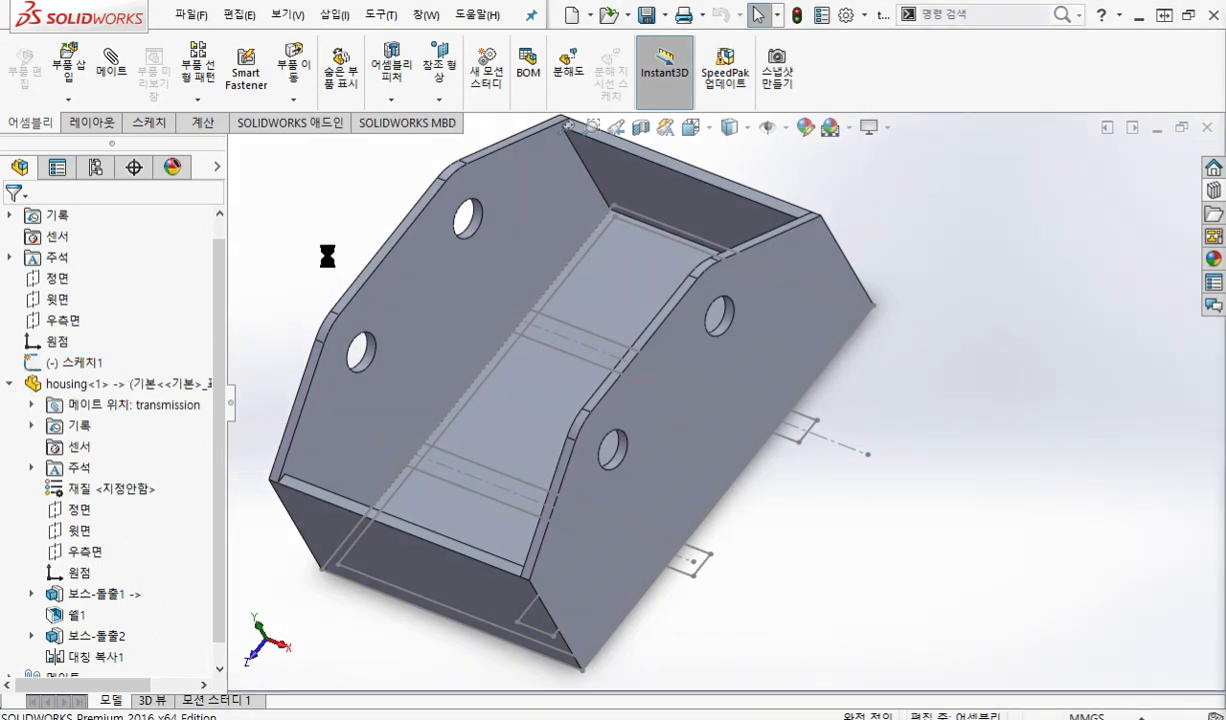
click(665, 15)
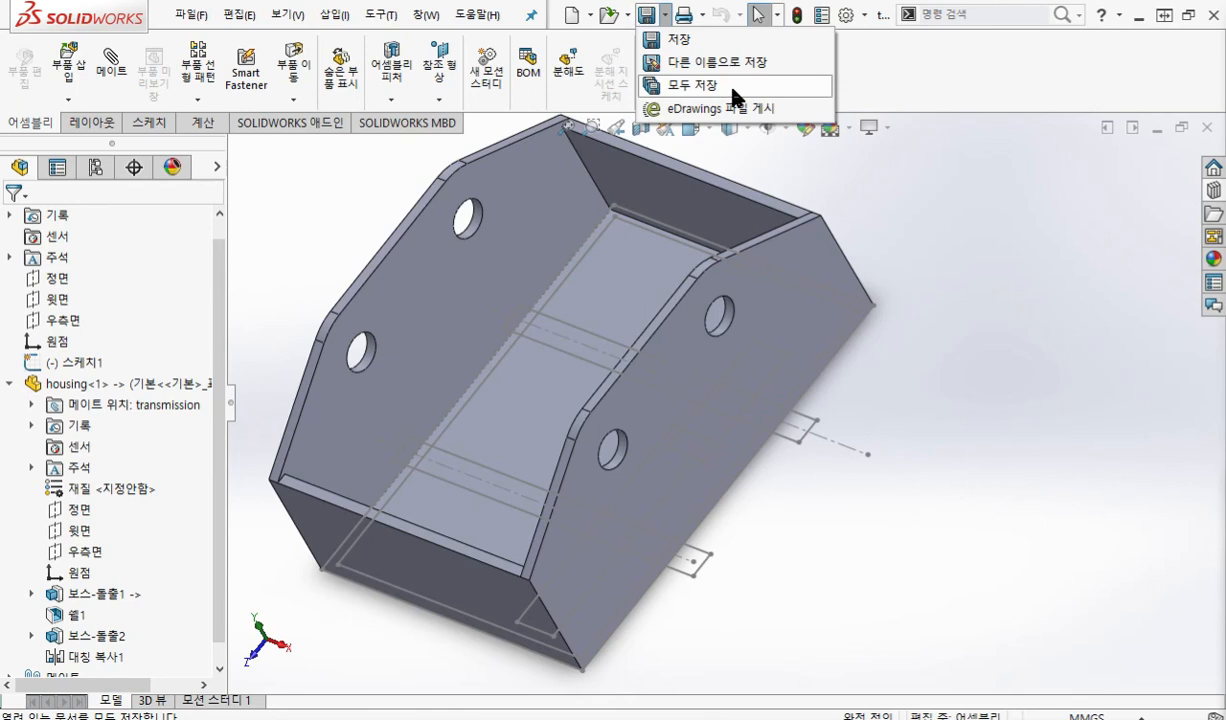
click(733, 90)
Mark the housing component, its 보스-돌출1 feature and the save command in red pen, and clear the marks.
key(F9)
mouse_move(131, 395)
mouse_down()
mouse_move(80, 371)
mouse_move(134, 402)
mouse_up()
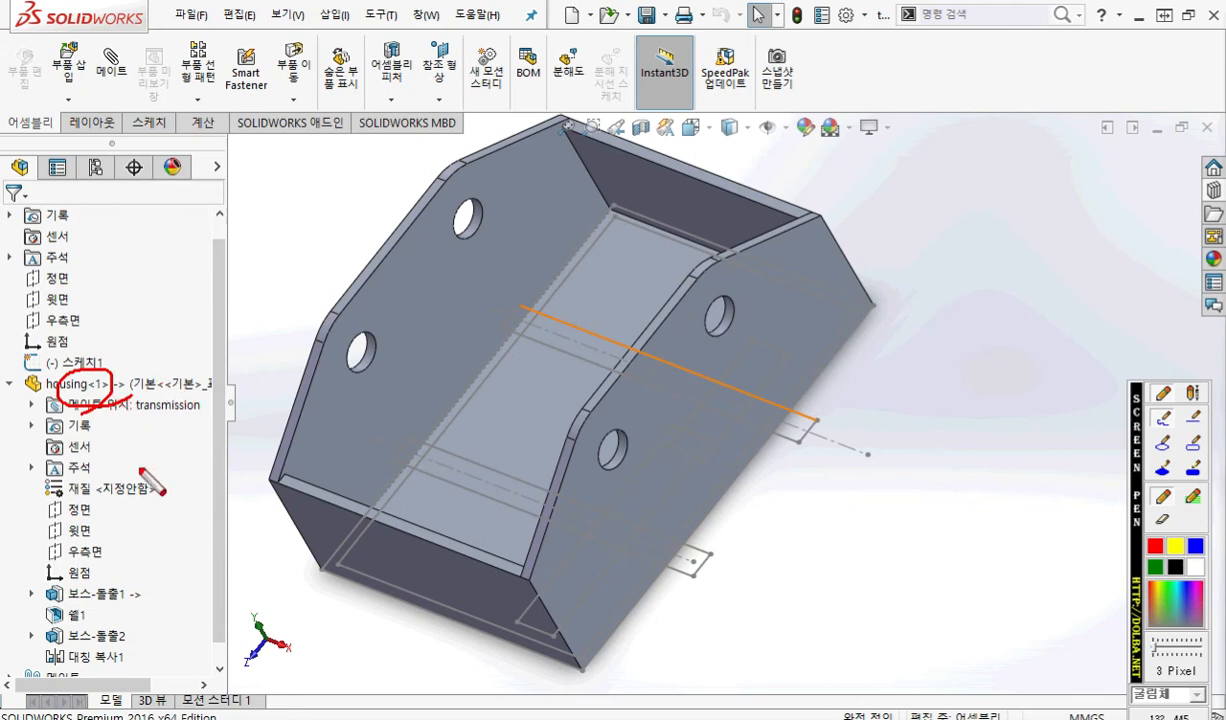
mouse_move(40, 606)
mouse_down()
mouse_move(68, 609)
mouse_move(78, 556)
mouse_move(30, 595)
mouse_up()
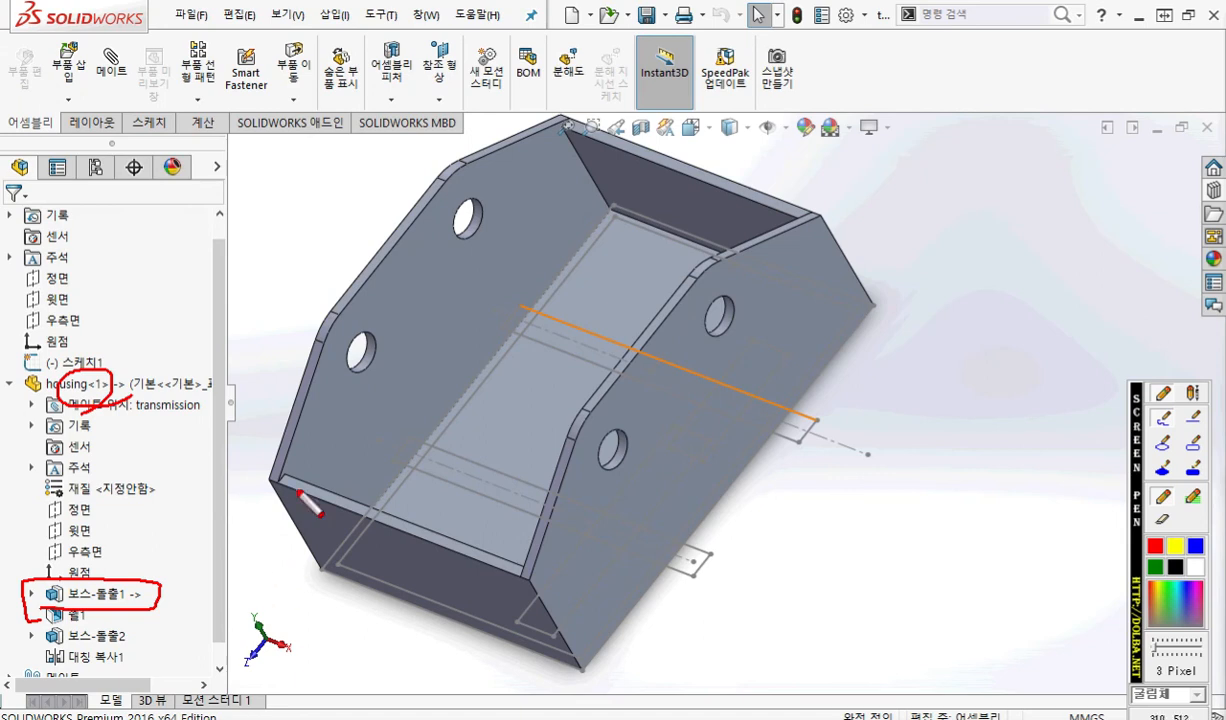
drag(655, 3, 664, 36)
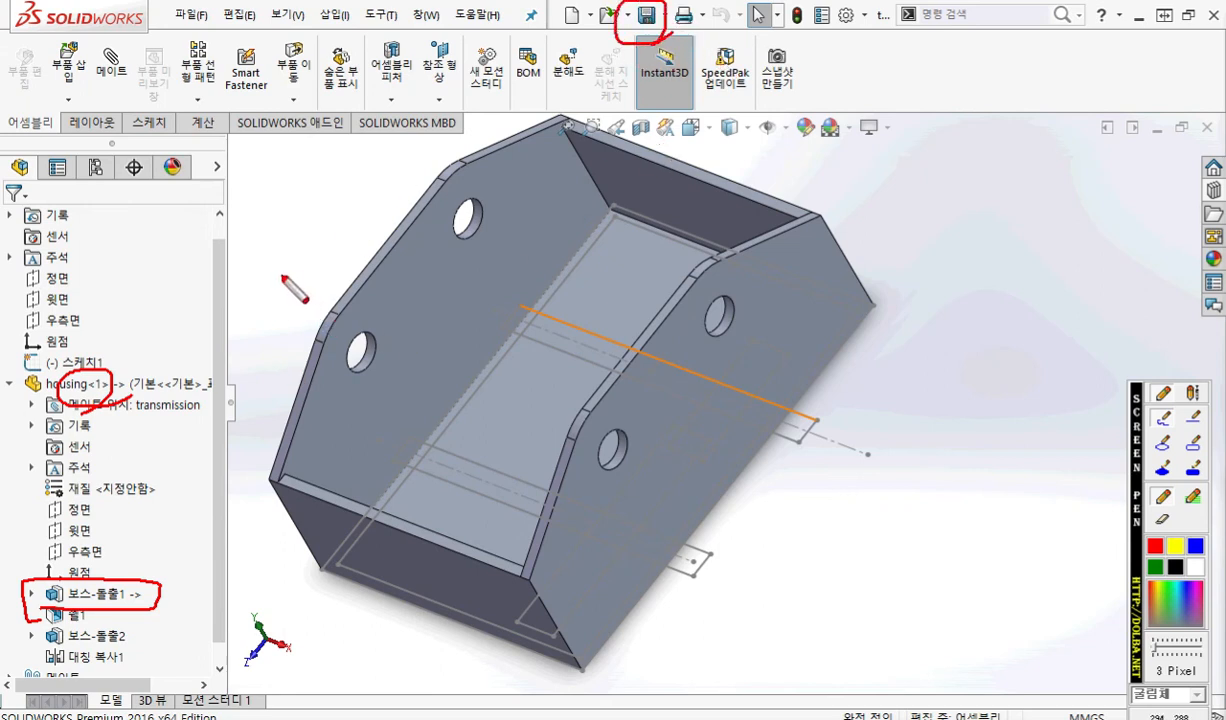
key(Escape)
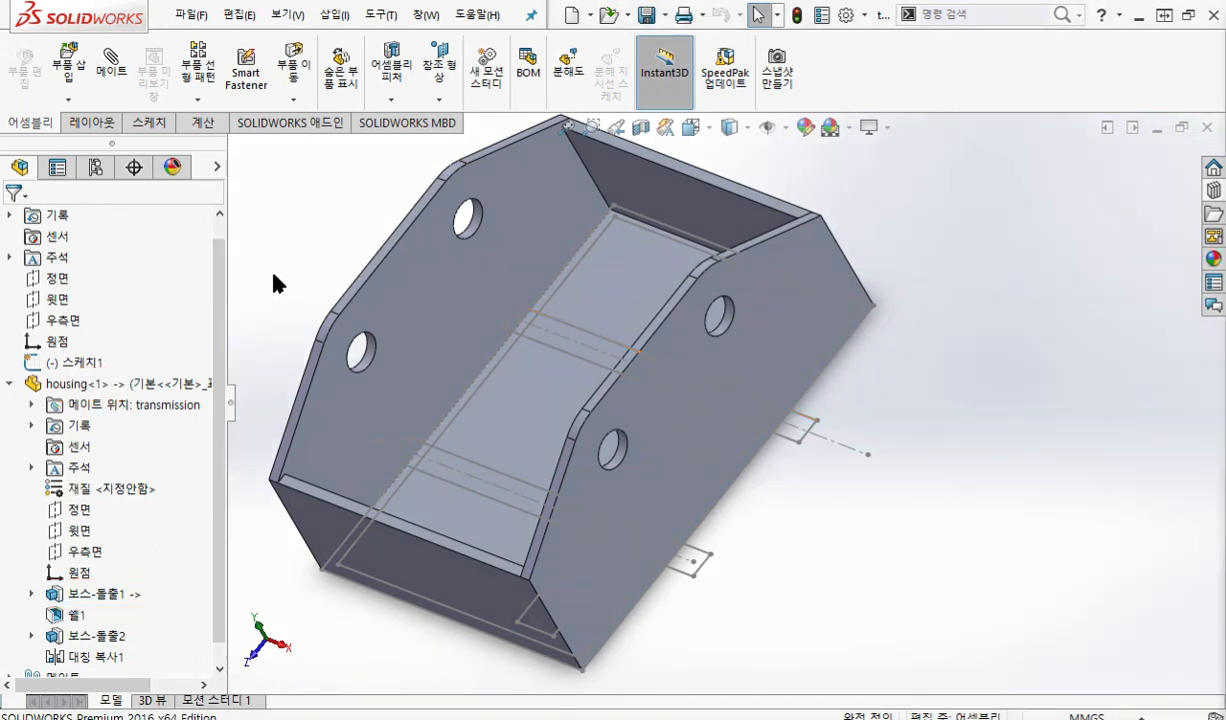
Load Spur gear 2M 10T.SLDPRT from the gearbox folder as the component to insert into the assembly.
scroll(617, 382, up, 2)
ctrl+middle_drag(629, 391, 613, 398)
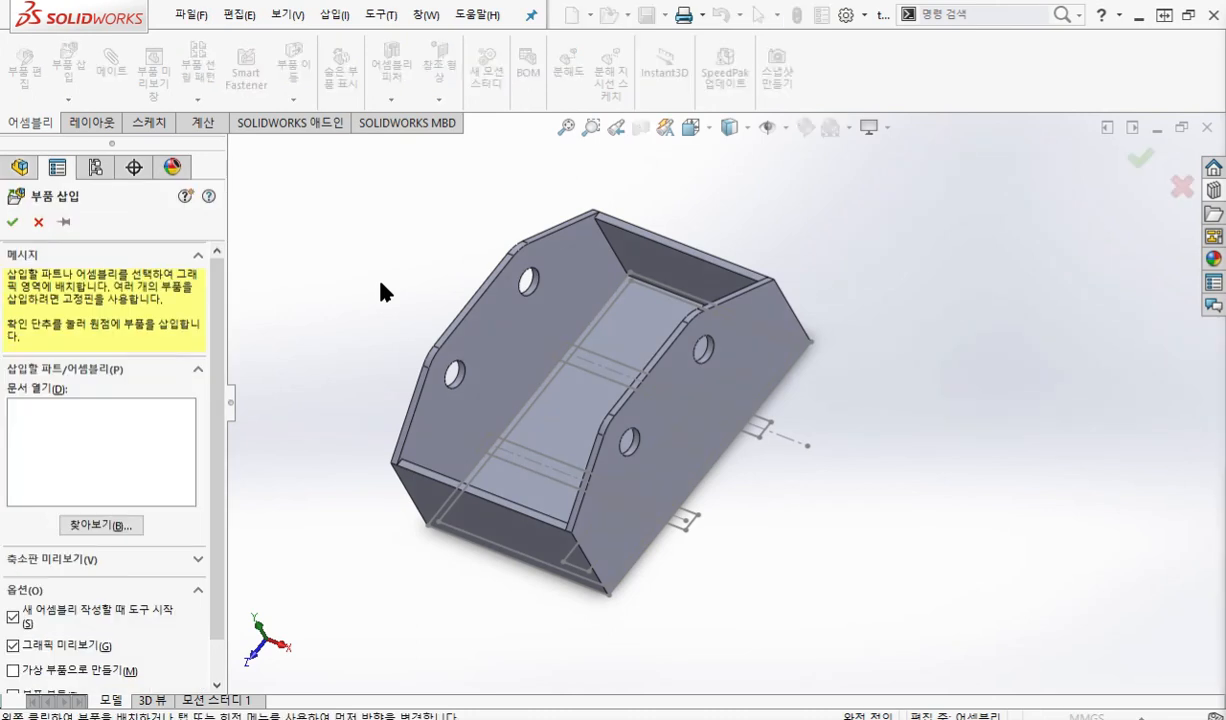
click(101, 525)
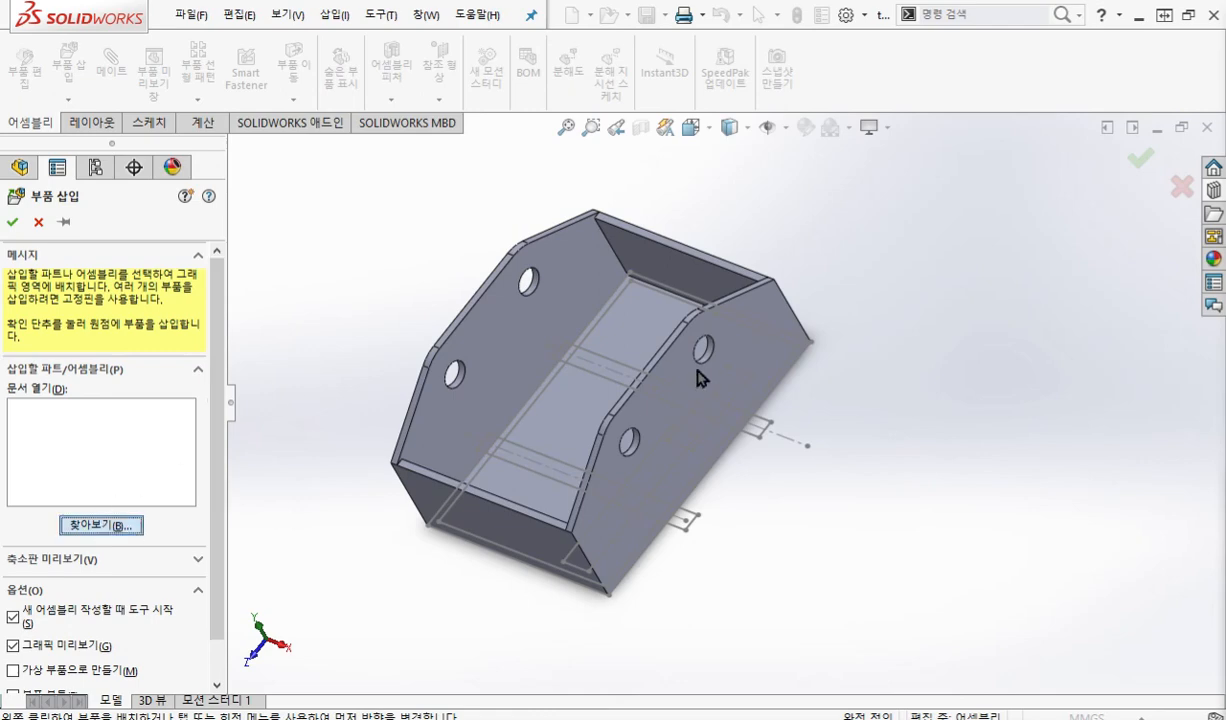
drag(282, 19, 757, 84)
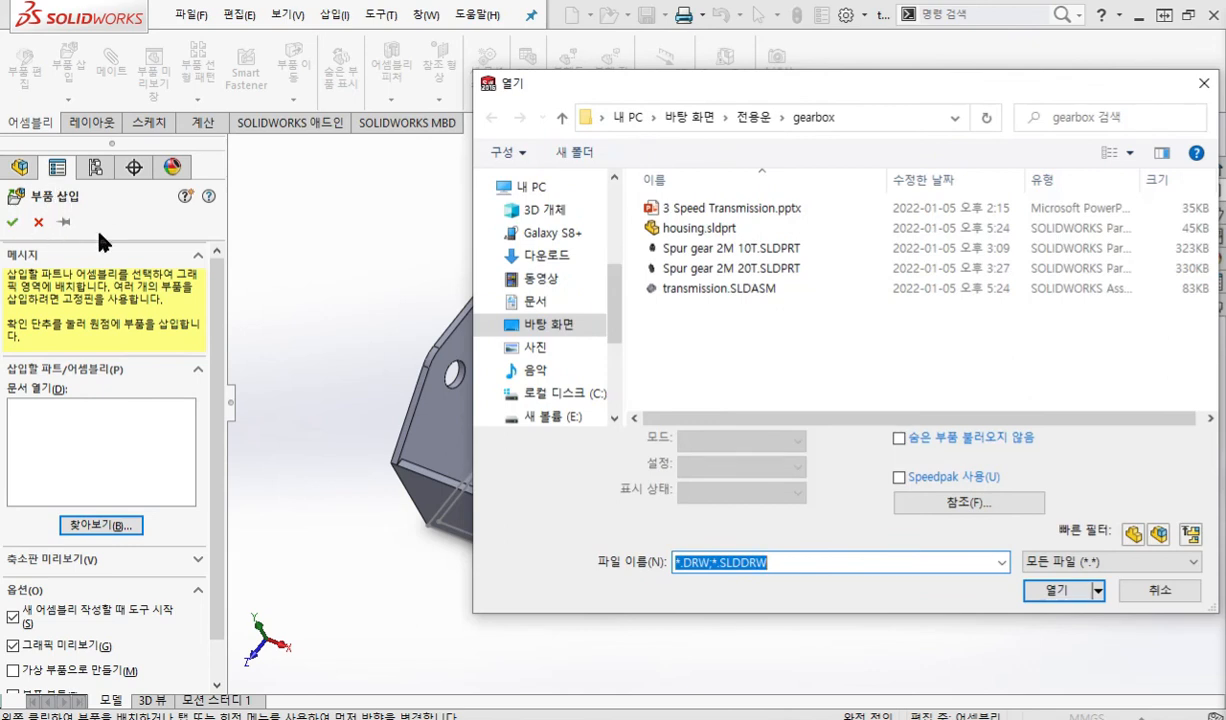
click(740, 250)
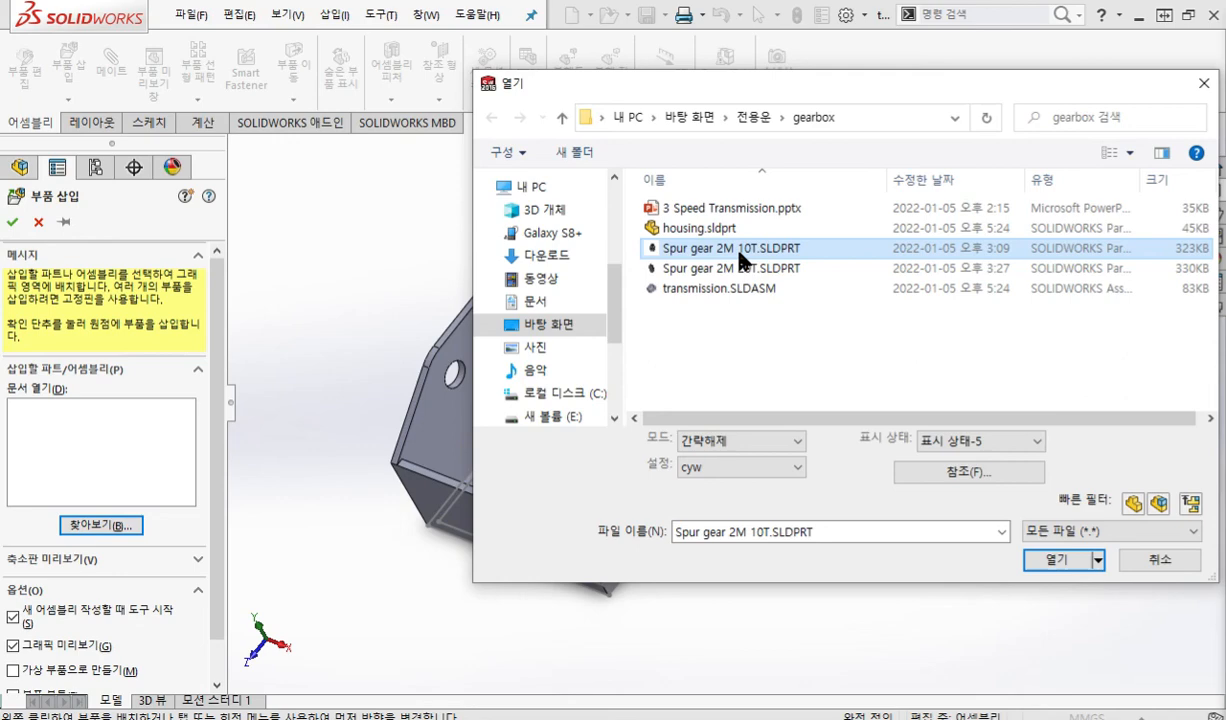
click(1055, 558)
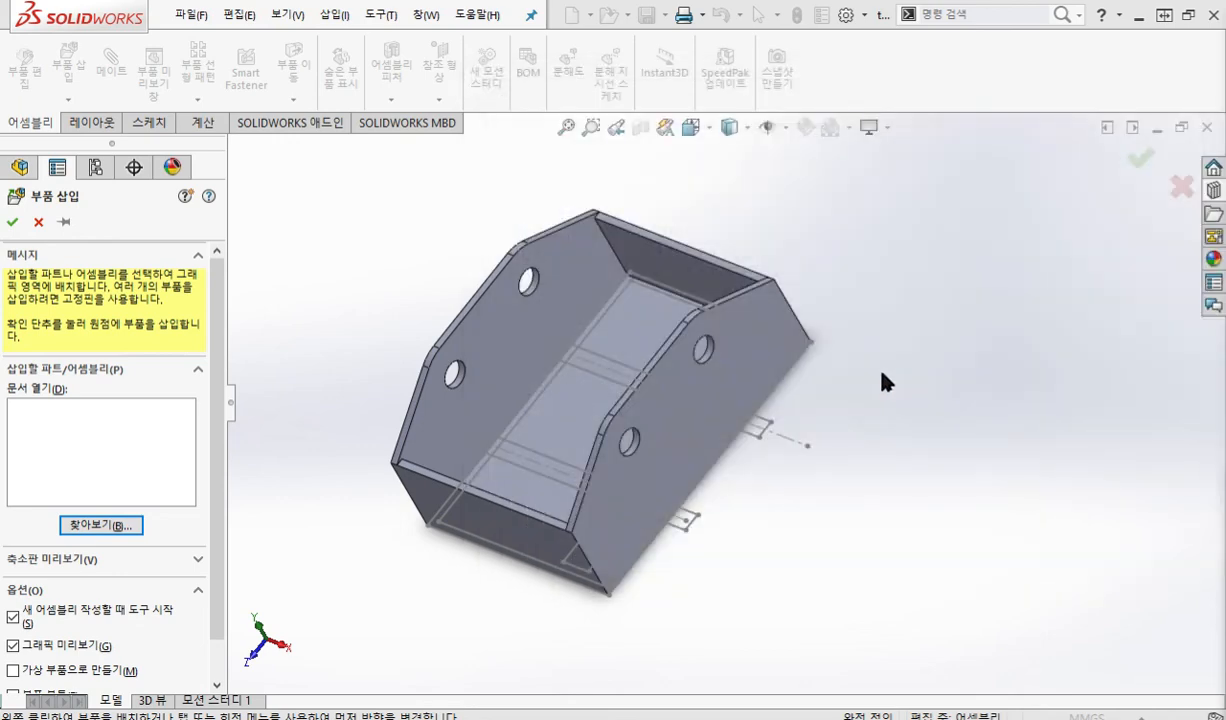
Mark the upper shaft hole and write 원통면 beside it in red pen, and clear the marks.
scroll(790, 380, down, 5)
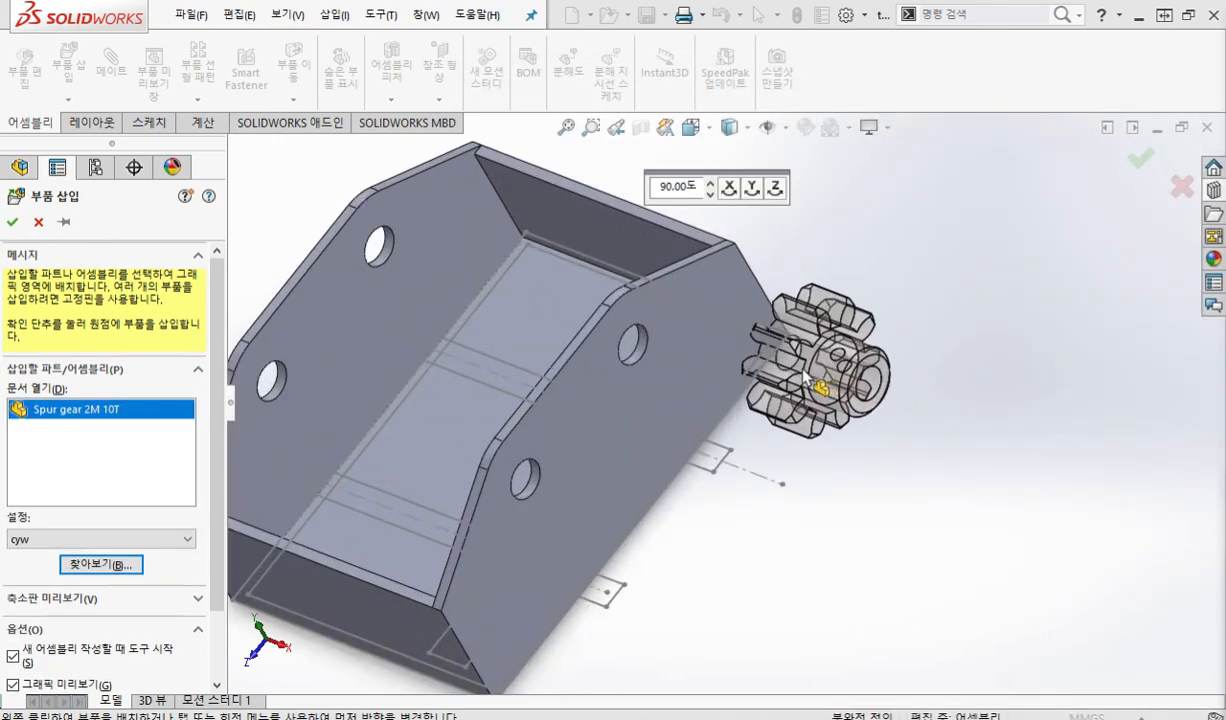
ctrl+middle_drag(728, 365, 928, 419)
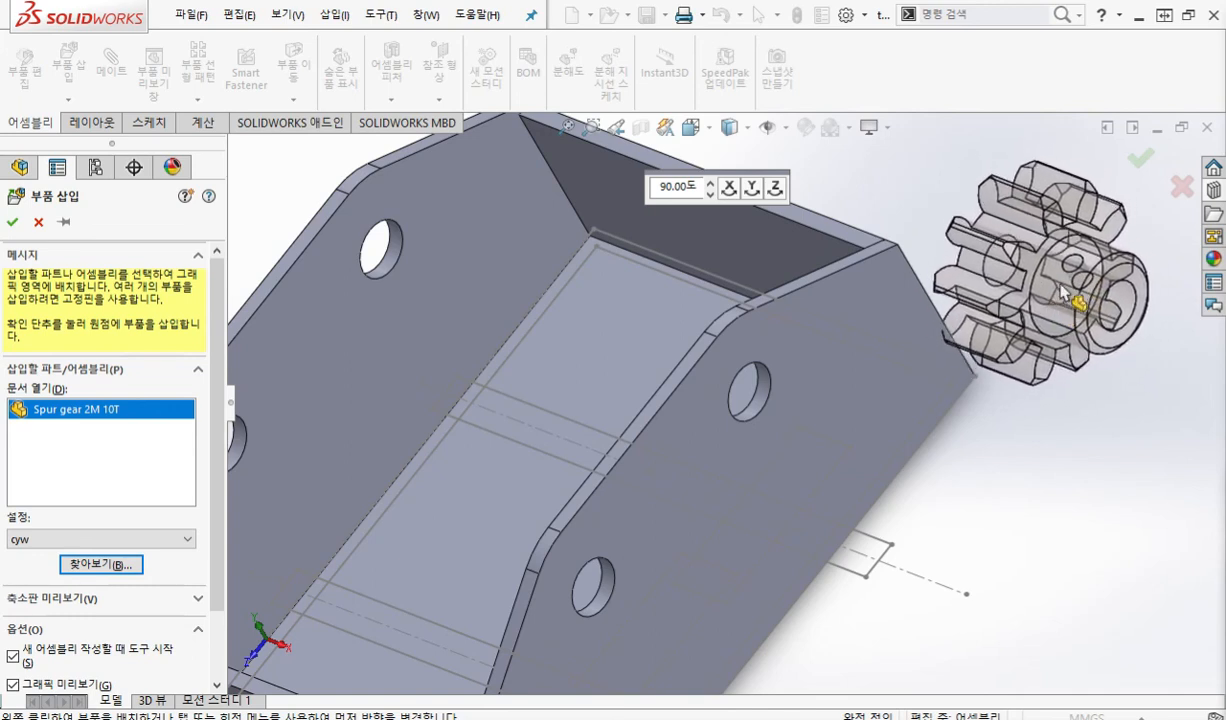
key(ctrl+shift+p)
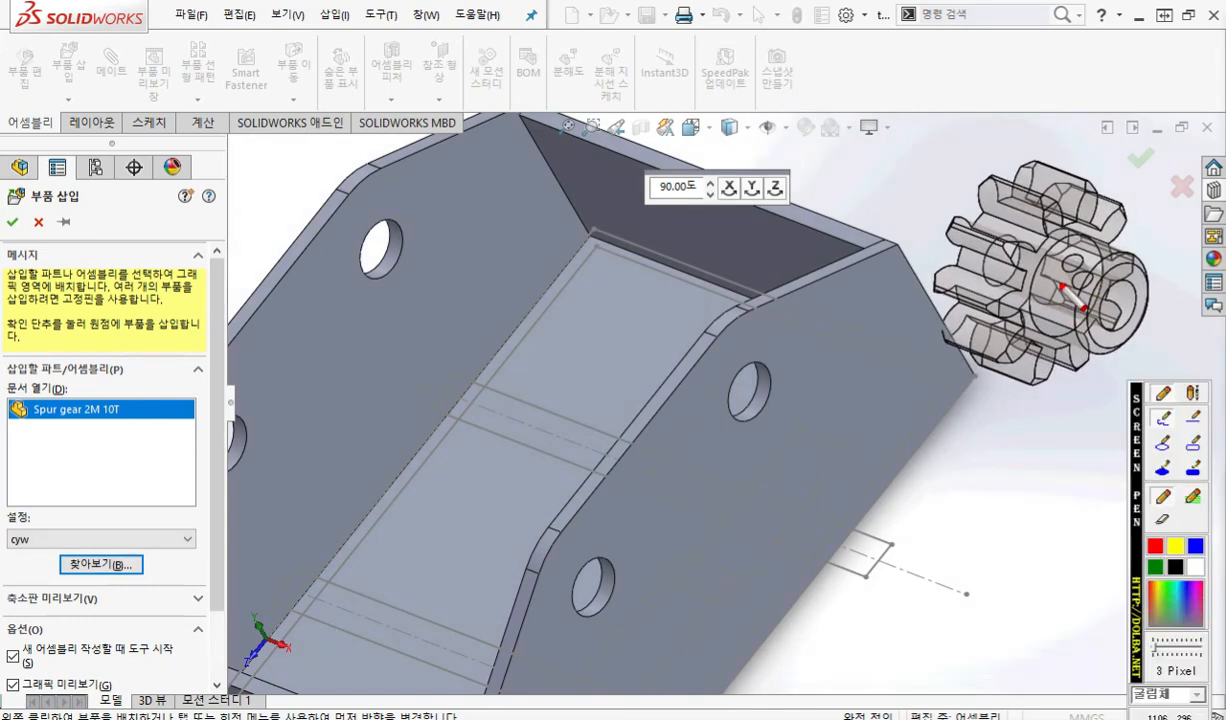
mouse_move(770, 381)
mouse_down()
mouse_move(748, 388)
mouse_move(765, 358)
mouse_move(739, 421)
mouse_move(755, 378)
mouse_move(774, 436)
mouse_move(805, 412)
mouse_move(778, 437)
mouse_move(812, 428)
mouse_move(810, 462)
mouse_move(822, 470)
mouse_up()
mouse_move(845, 428)
mouse_down()
mouse_move(861, 424)
mouse_move(846, 455)
mouse_move(858, 478)
mouse_up()
drag(912, 433, 914, 478)
mouse_move(913, 430)
mouse_down()
mouse_move(945, 427)
mouse_move(954, 440)
mouse_move(950, 486)
mouse_move(913, 484)
mouse_move(944, 524)
mouse_move(910, 558)
mouse_up()
mouse_move(966, 520)
mouse_down()
mouse_move(963, 560)
mouse_move(952, 561)
mouse_up()
drag(921, 474, 919, 496)
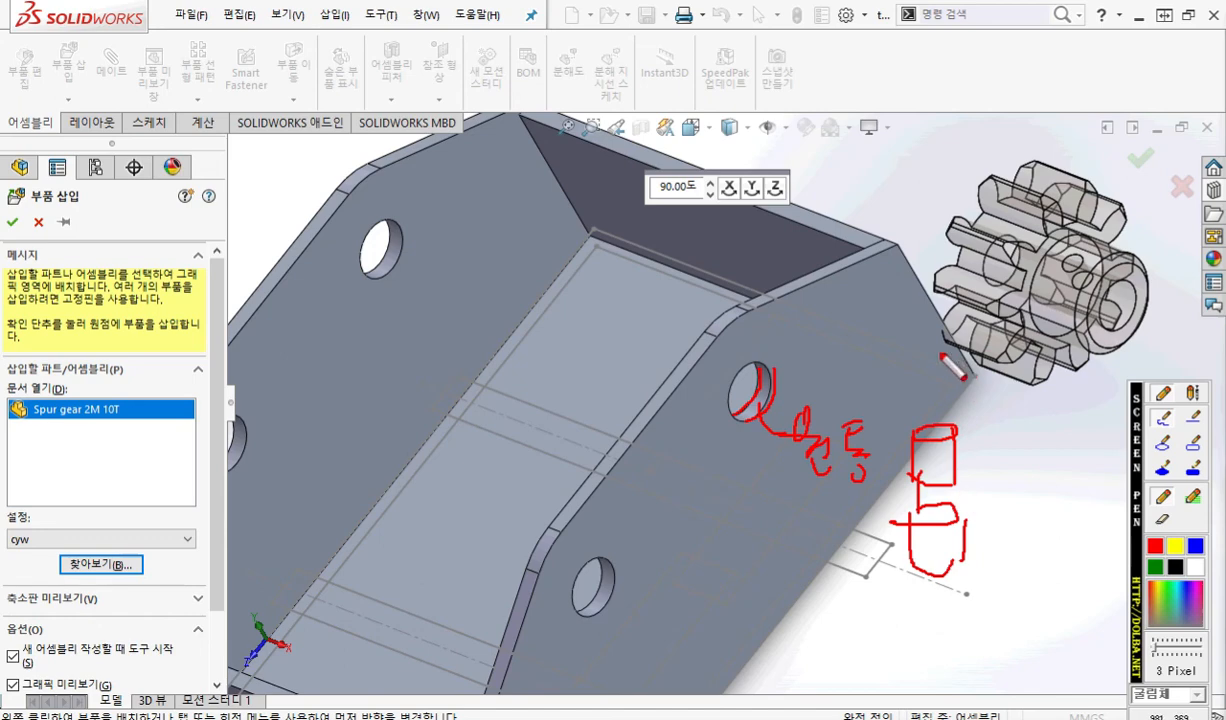
key(Escape)
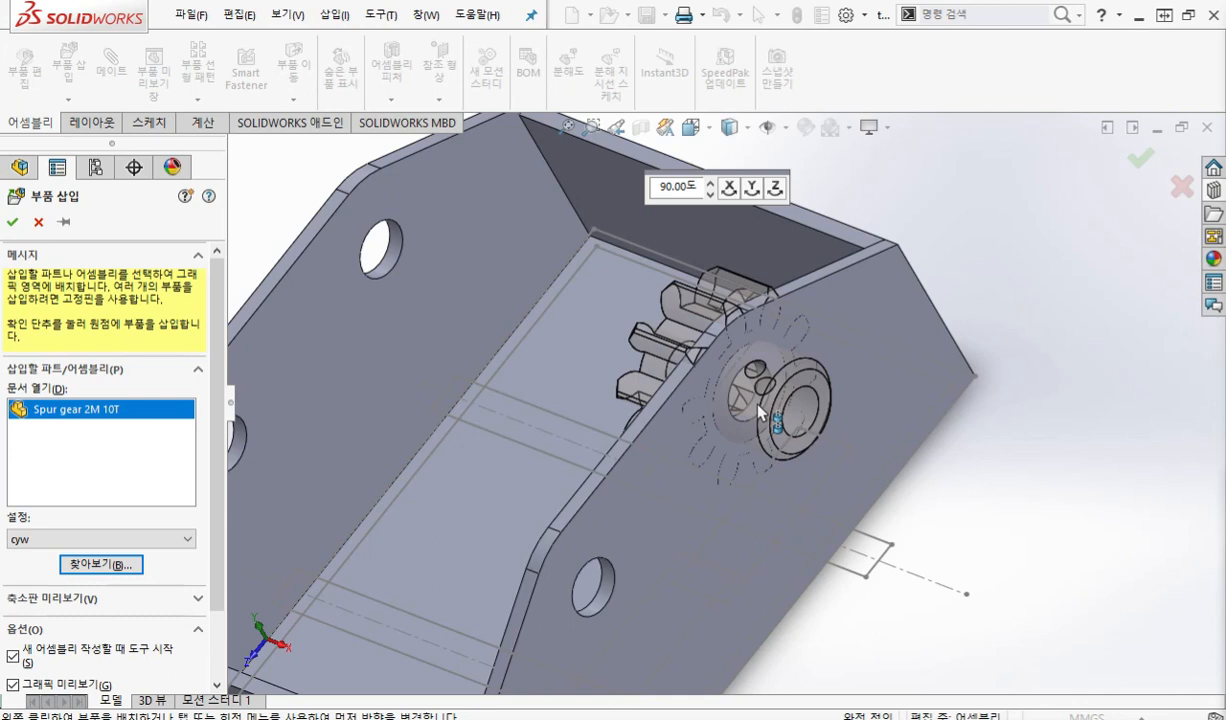
Place the 10T spur gear concentric with the side wall's upper shaft hole and slide it along its axis between the walls.
click(759, 410)
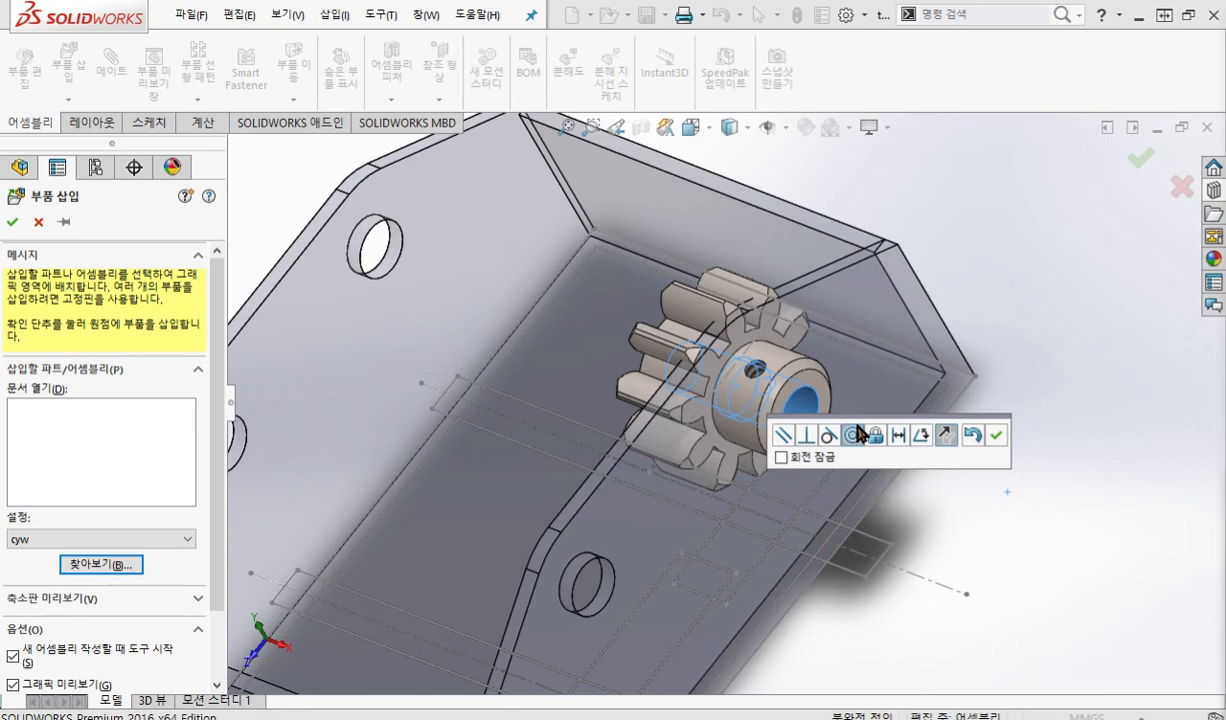
click(995, 437)
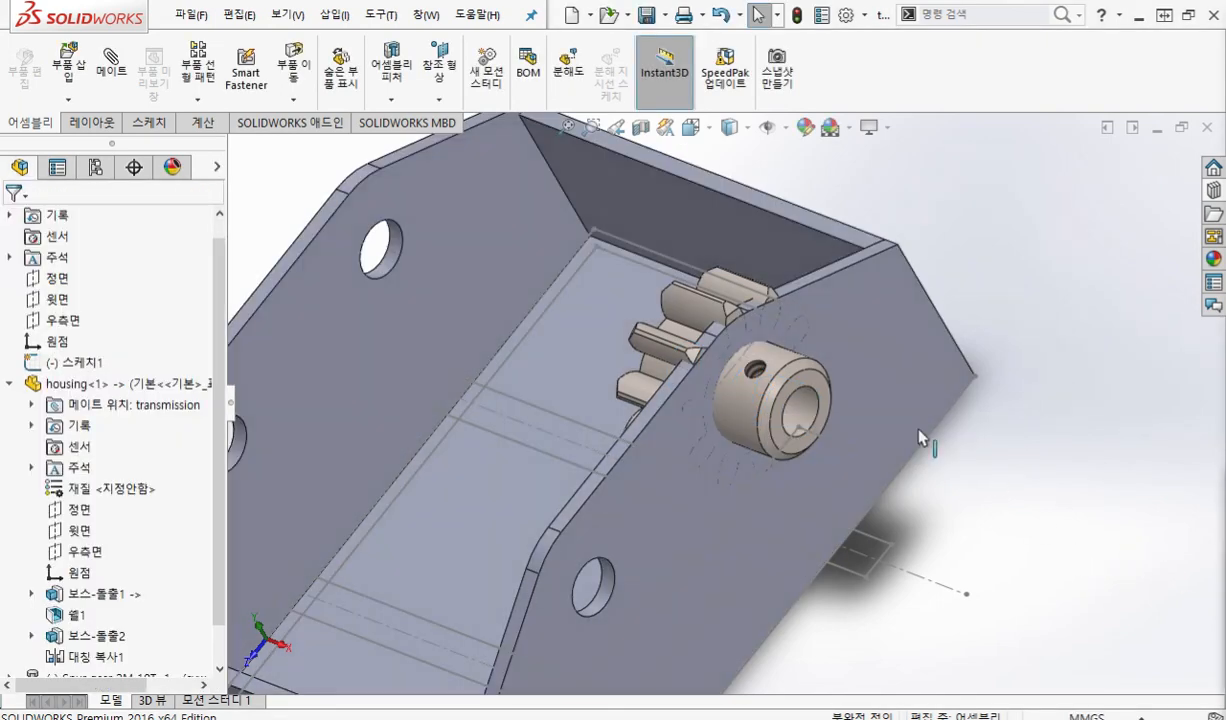
drag(700, 315, 590, 273)
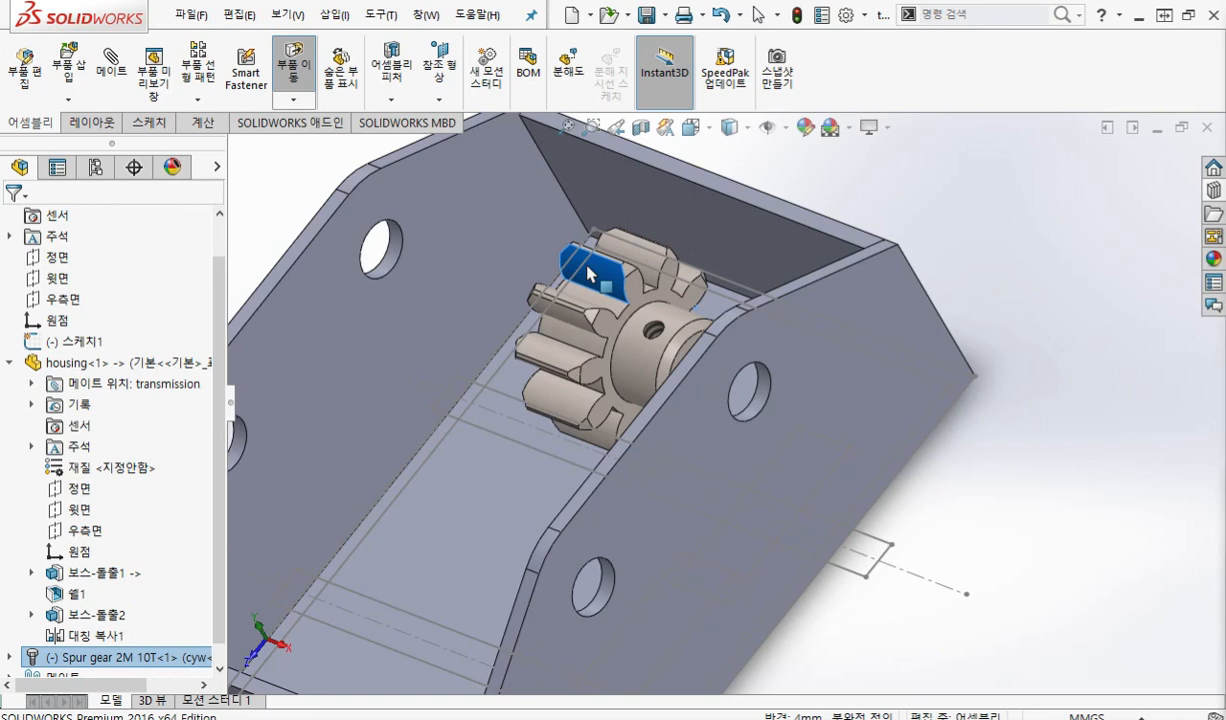
drag(589, 274, 594, 276)
key(Escape)
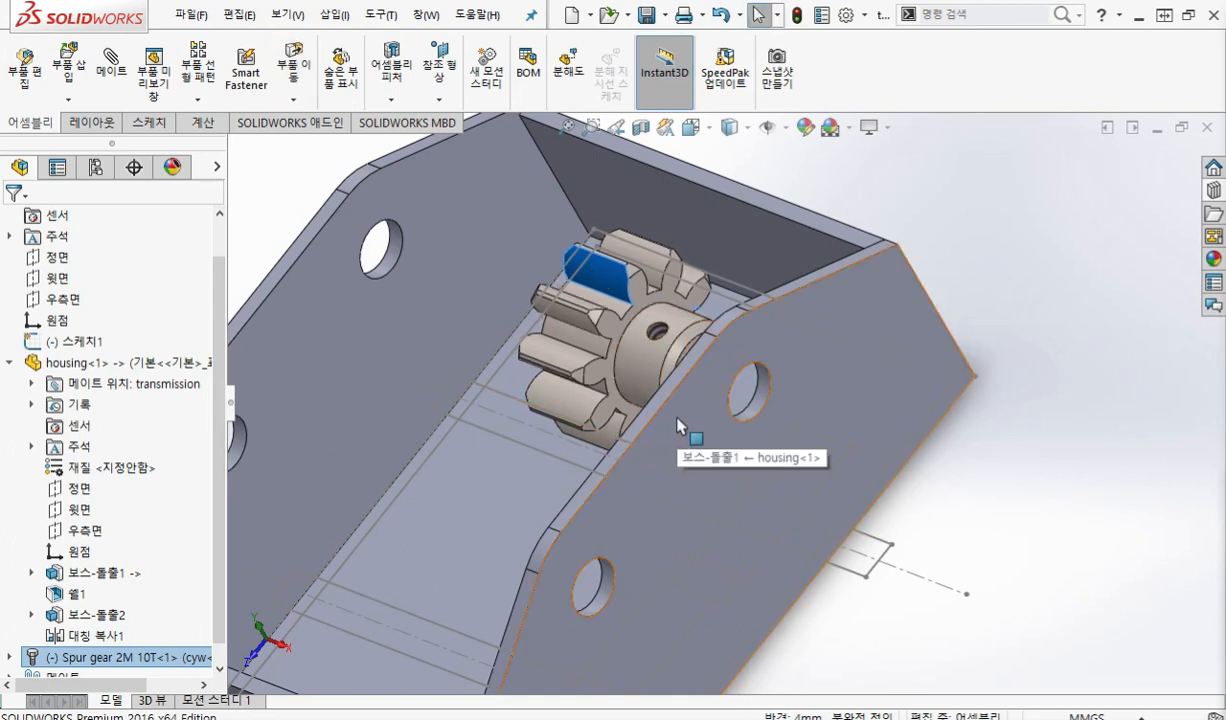
Examine the mates of the housing and the spur gear, and highlight the faces of the gear's concentric mate.
click(31, 383)
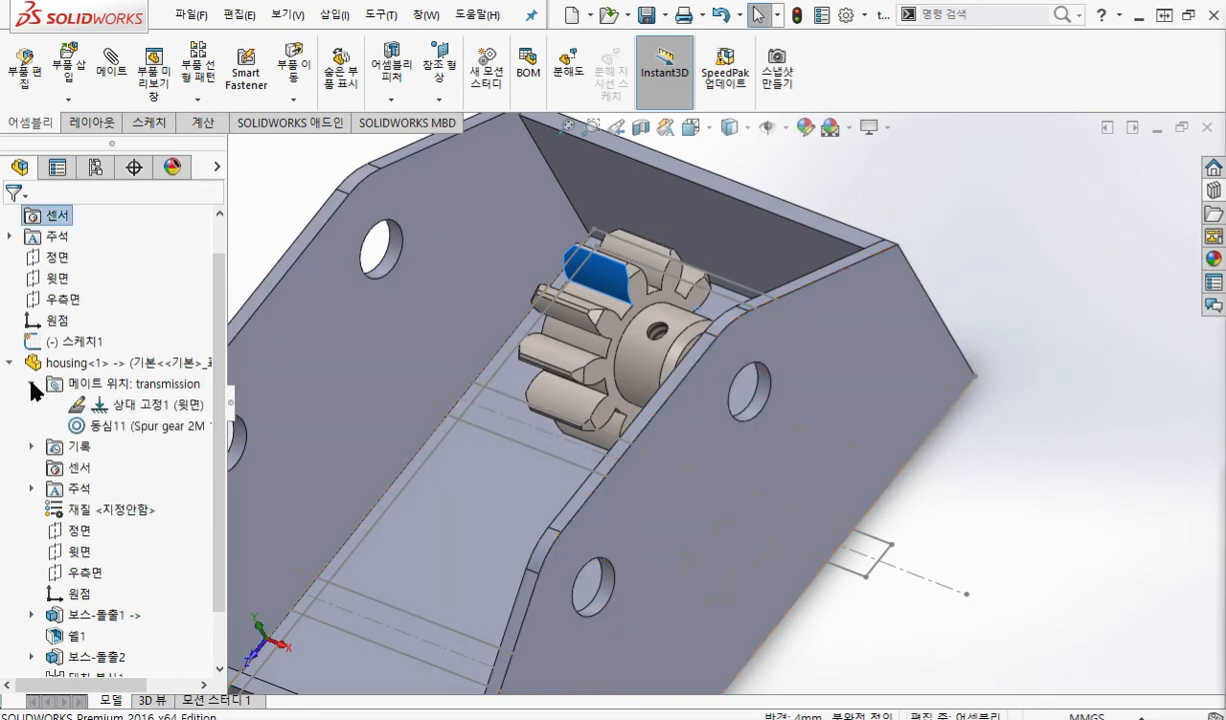
click(31, 383)
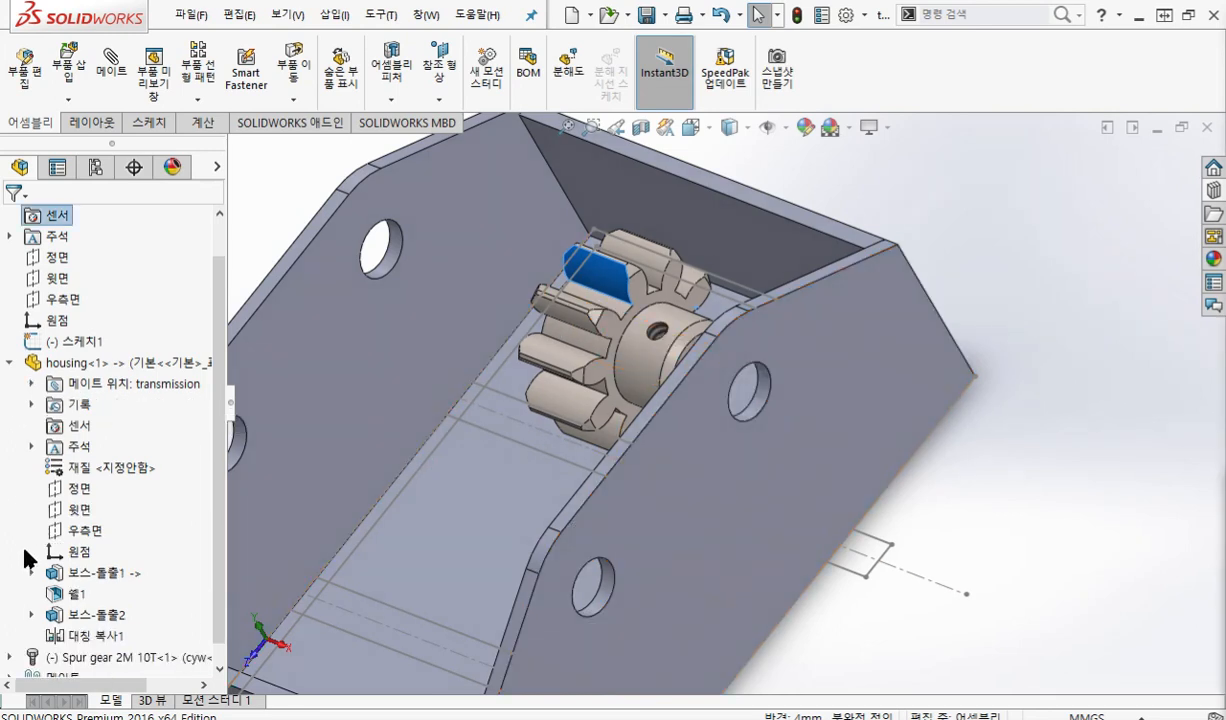
click(9, 362)
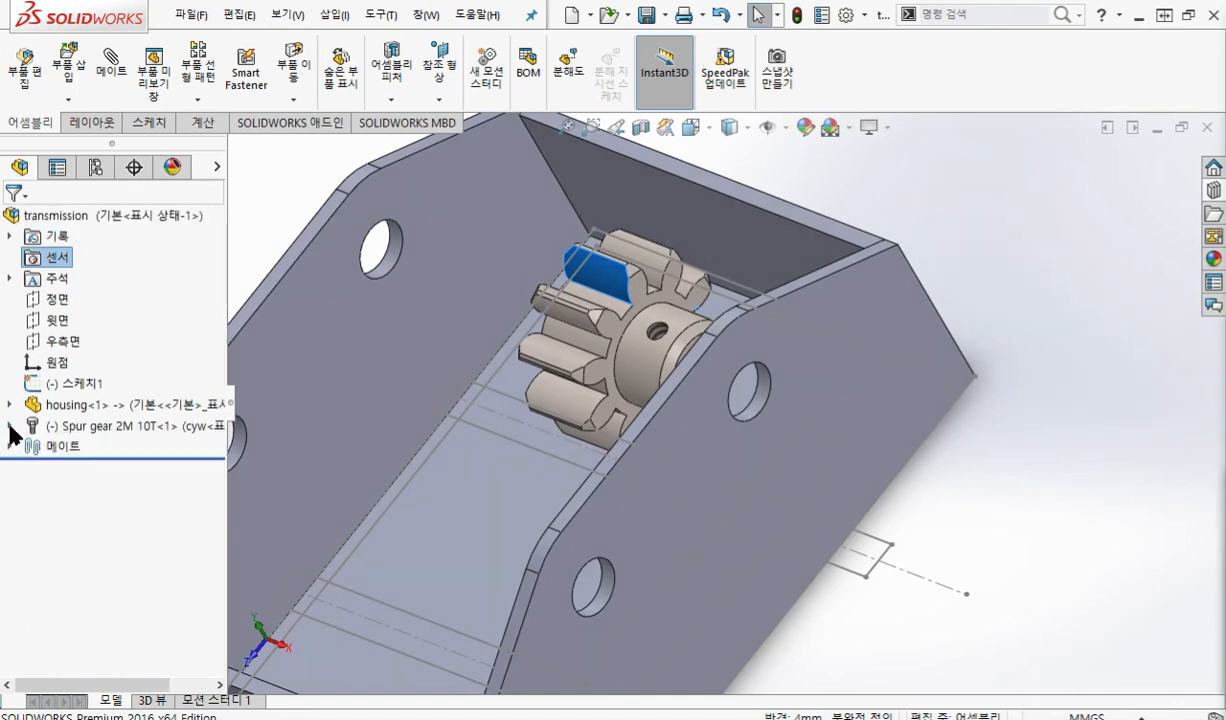
click(9, 425)
scroll(82, 390, up, 2)
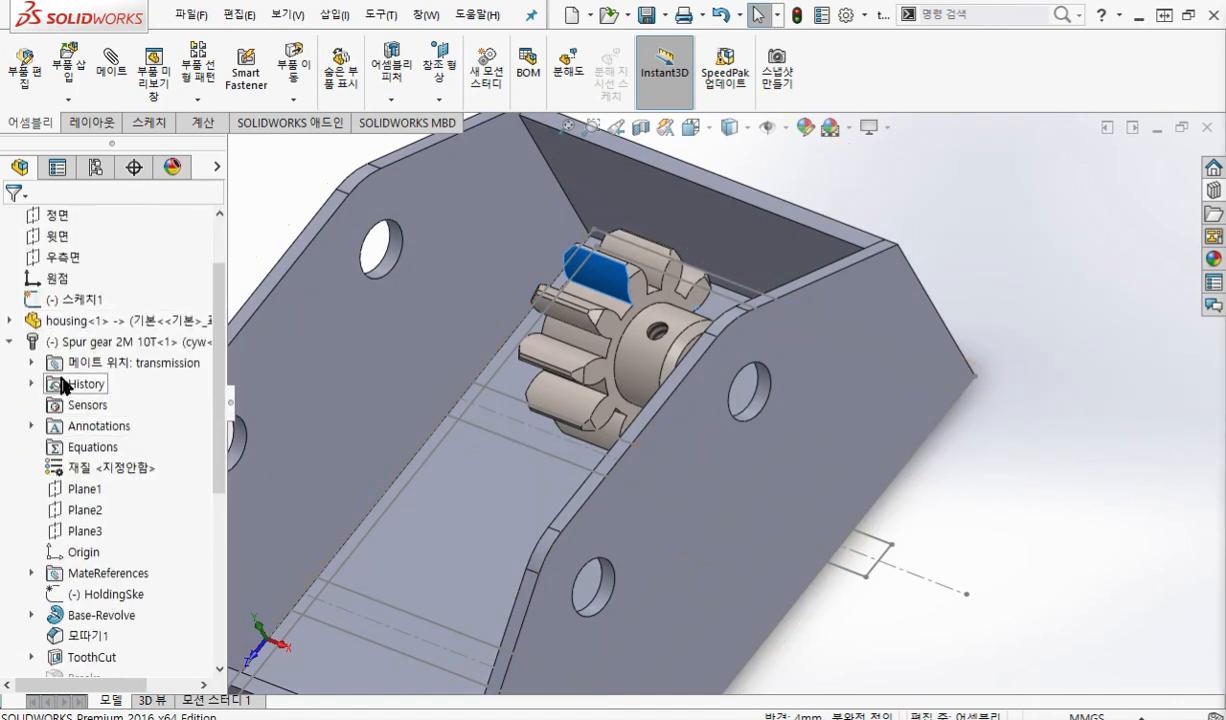
click(31, 362)
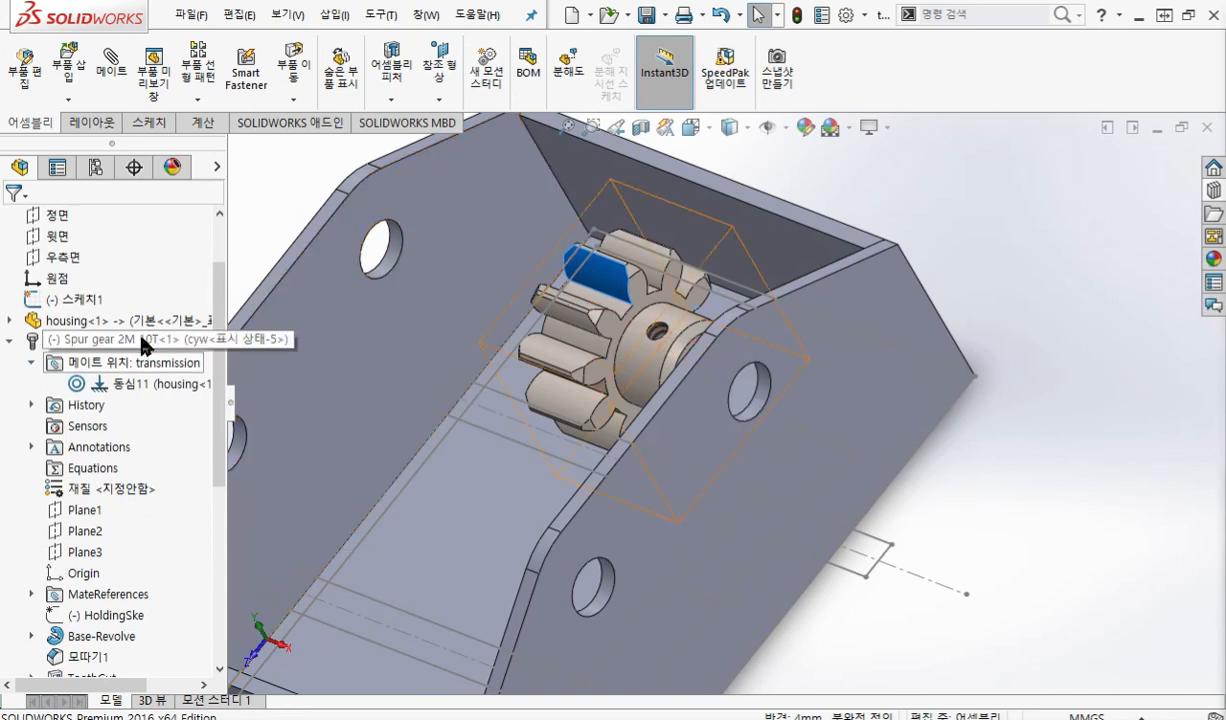
click(158, 384)
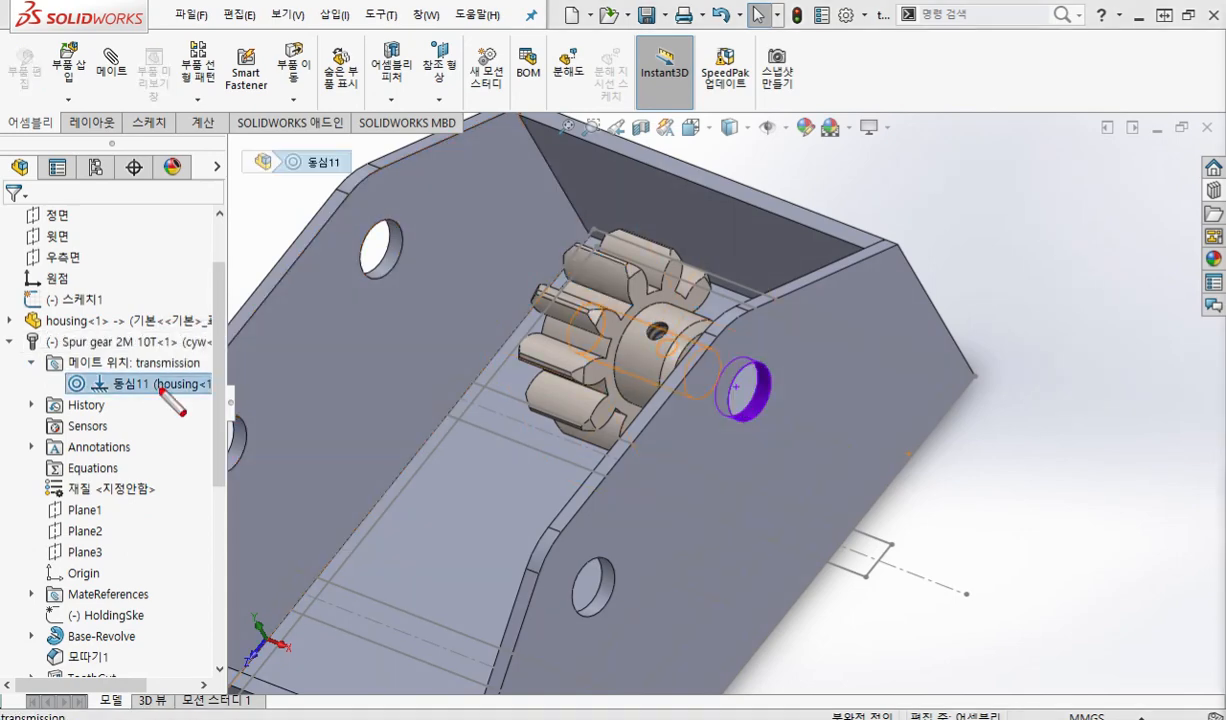
Underline the 10T gear's concentric mate in the component tree in red pen, and clear the mark.
scroll(60, 421, up, 1)
scroll(60, 421, down, 1)
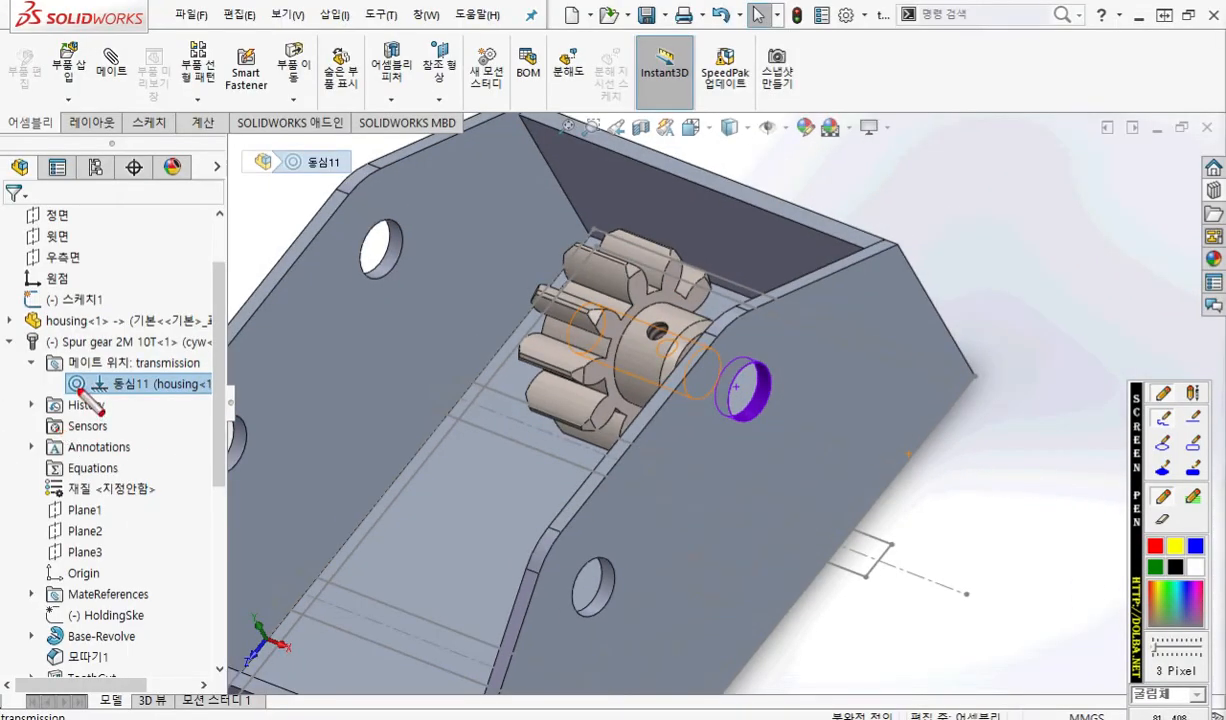
drag(62, 400, 228, 402)
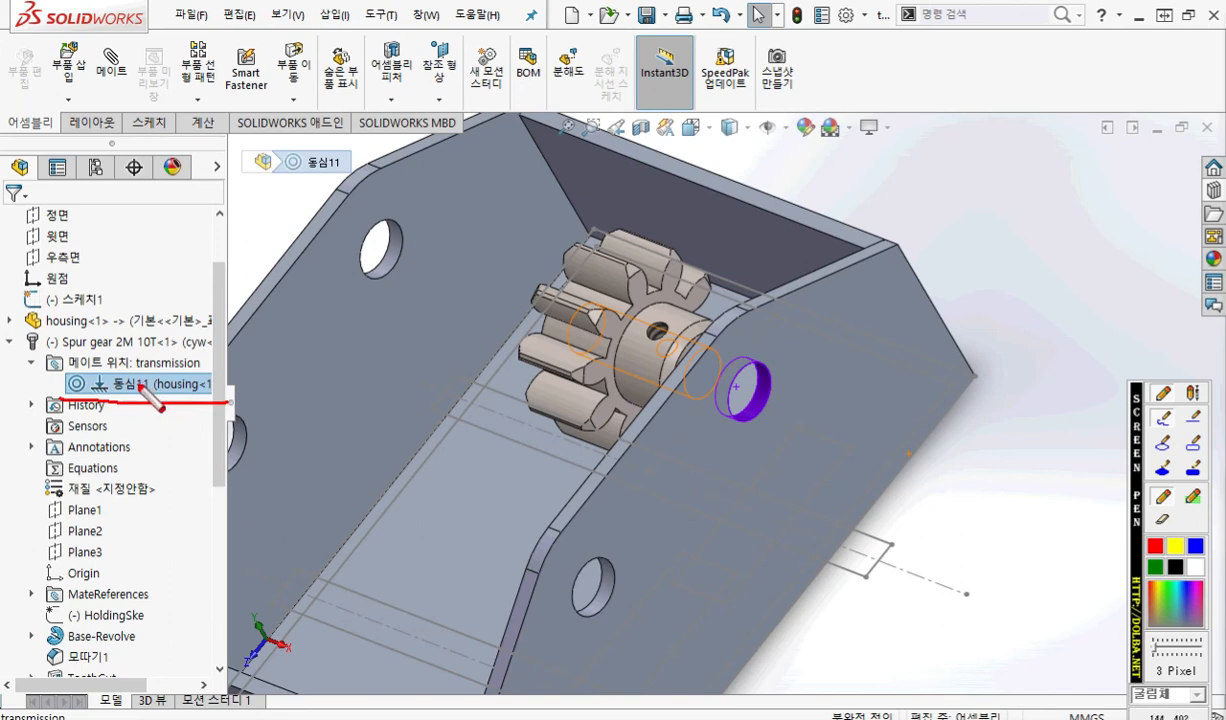
key(Escape)
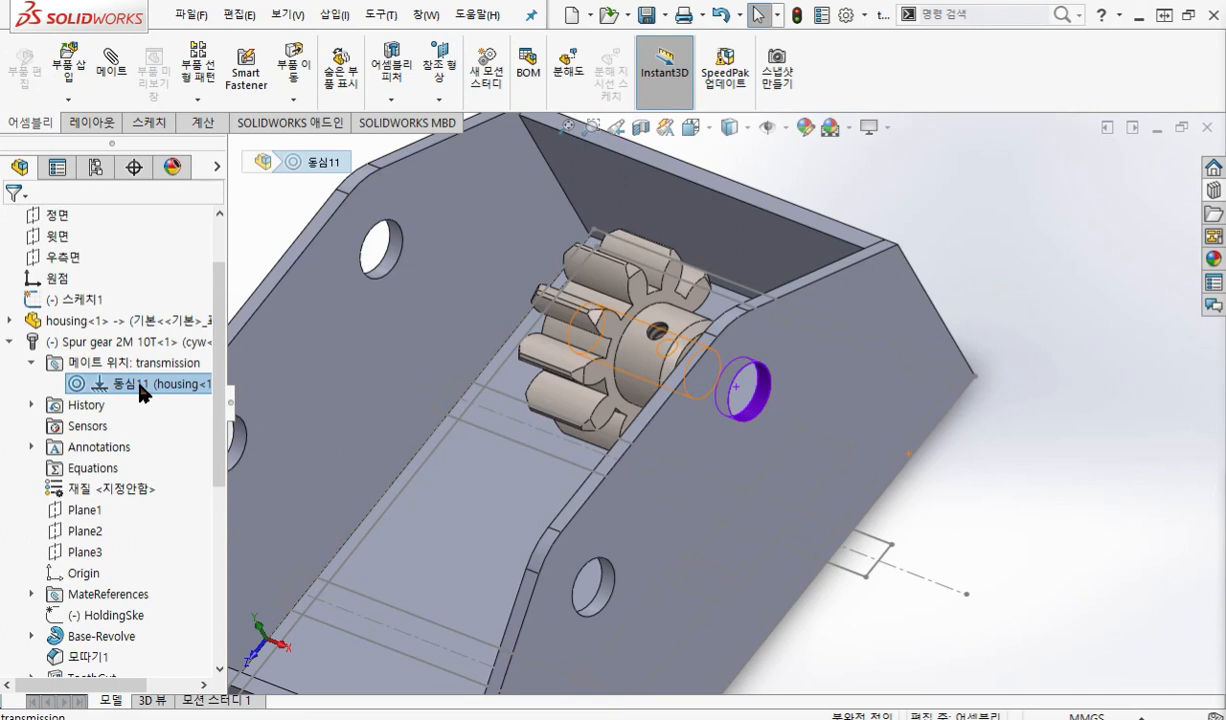
Open the 10T gear's concentric mate for editing, mark its aligned option and the flip direction in red pen, and clear the marks.
click(147, 384)
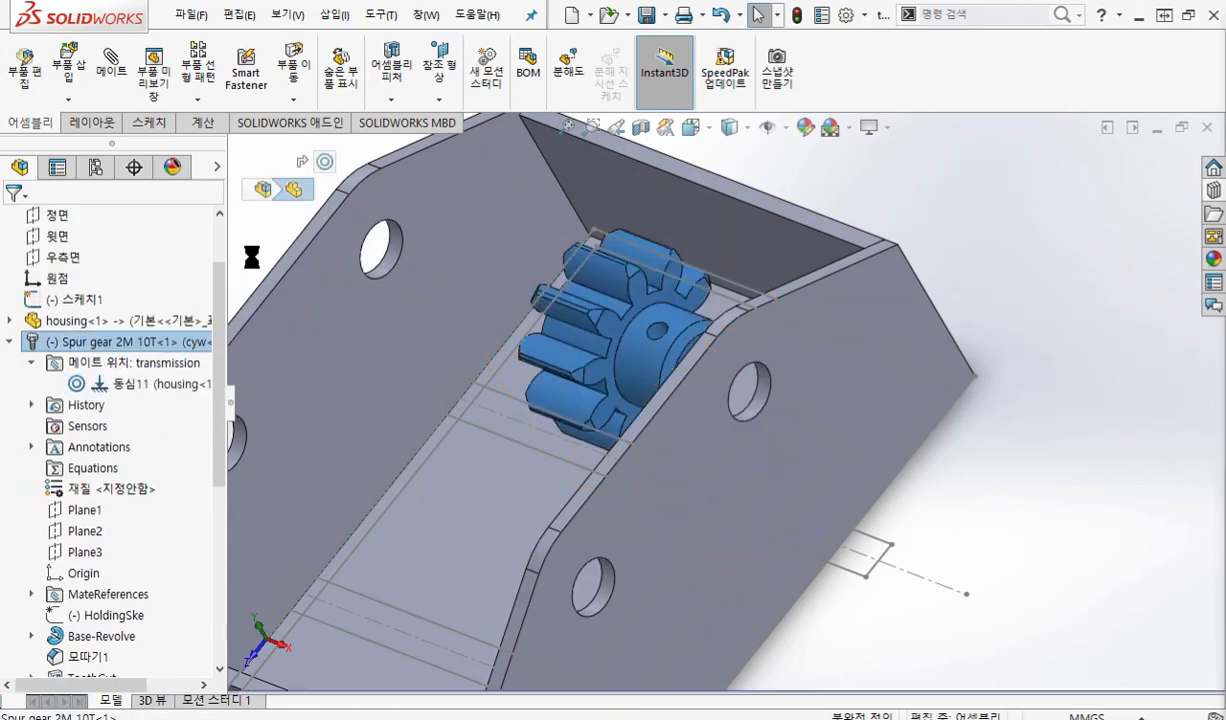
click(127, 385)
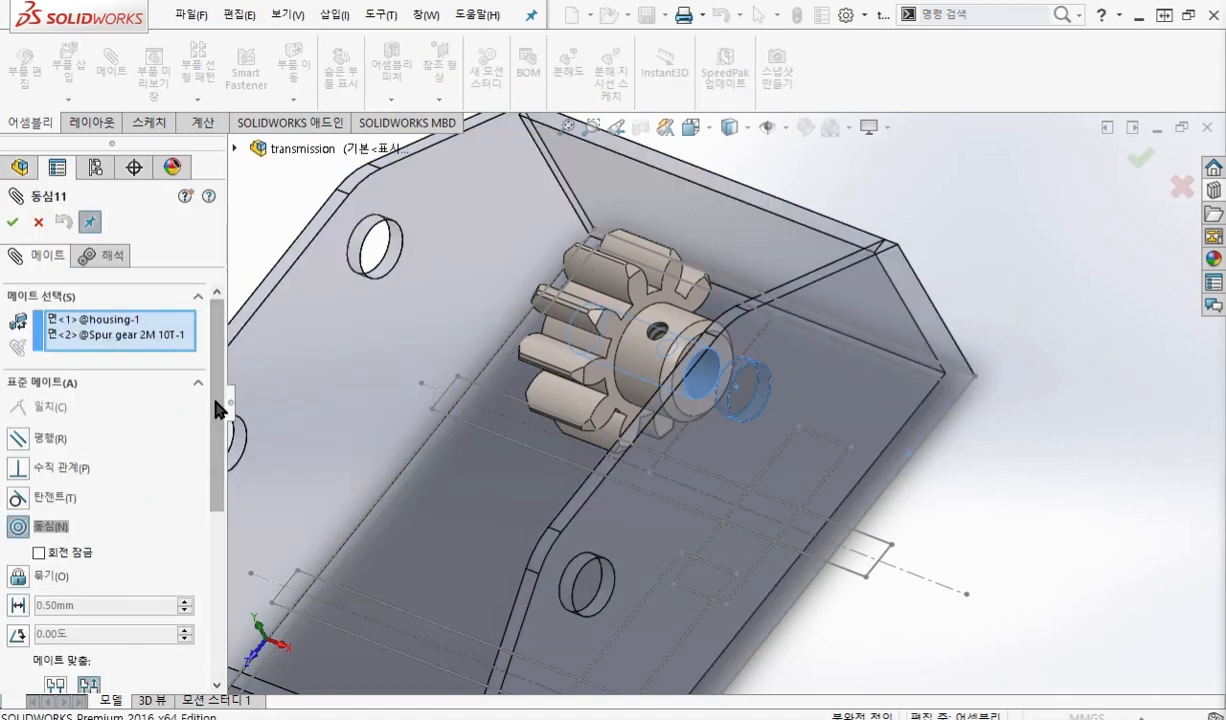
drag(218, 404, 233, 497)
key(F2)
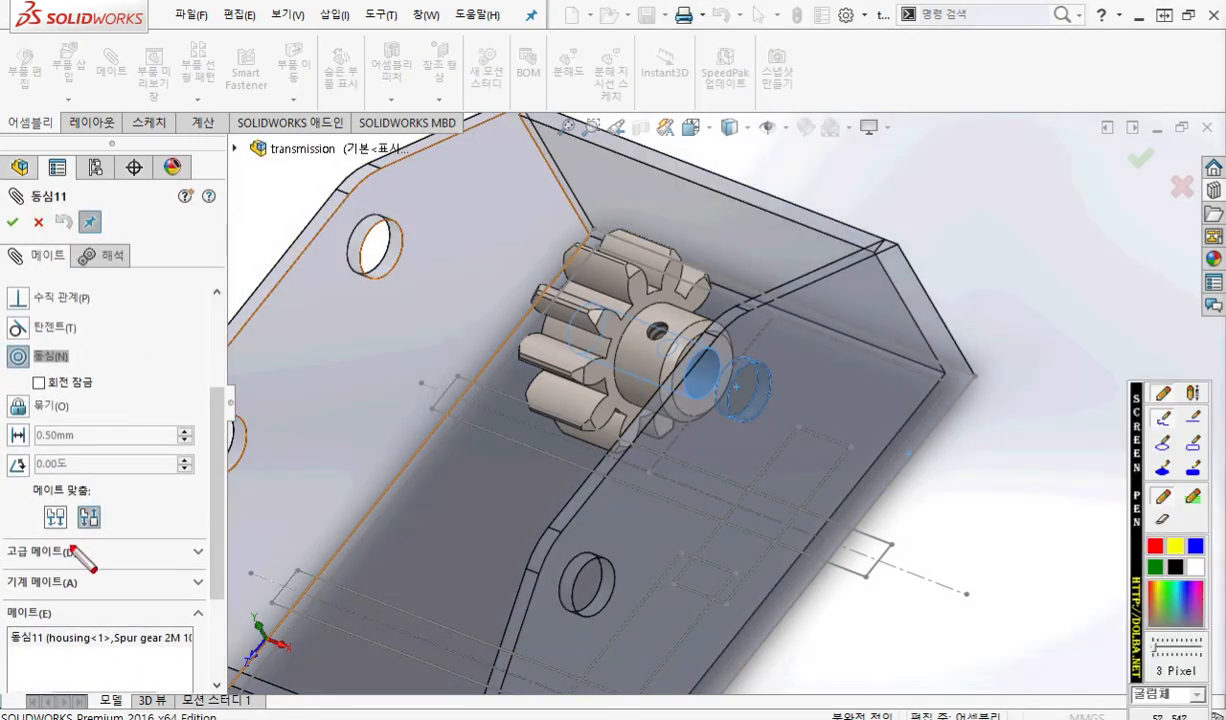
mouse_move(63, 532)
mouse_down()
mouse_move(50, 478)
mouse_move(60, 545)
mouse_up()
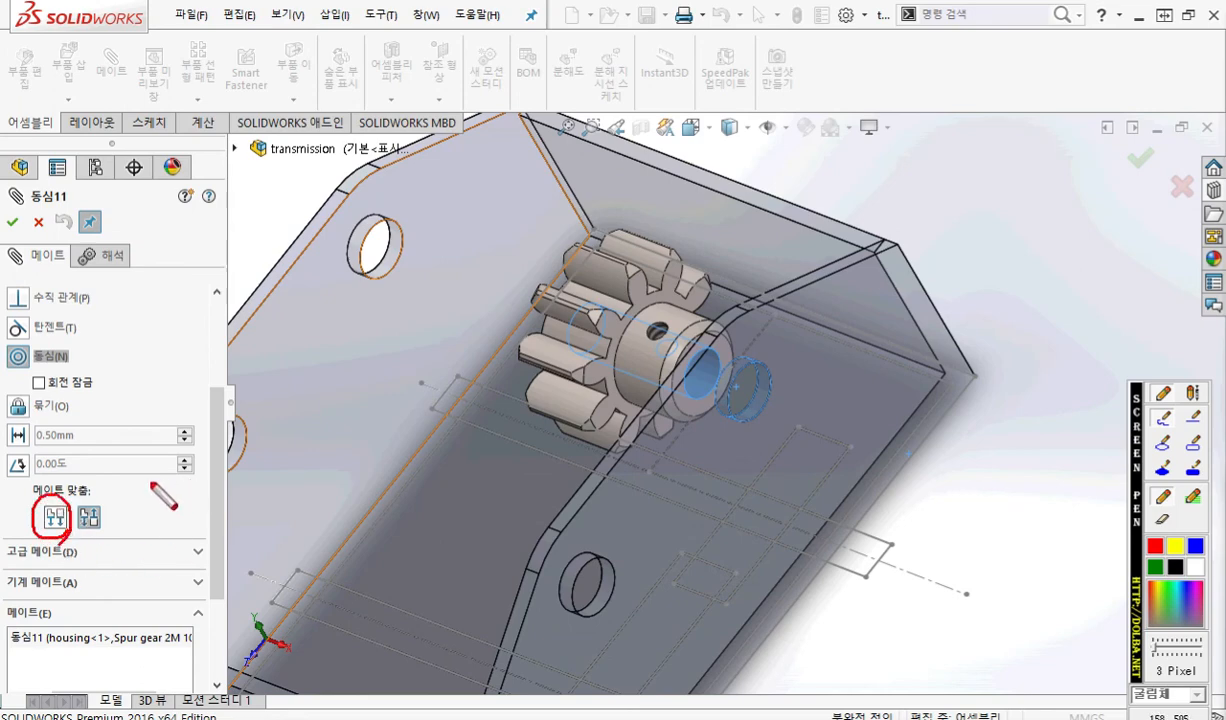
mouse_move(12, 370)
mouse_down()
mouse_move(100, 390)
mouse_move(112, 467)
mouse_move(97, 472)
mouse_up()
drag(97, 472, 118, 460)
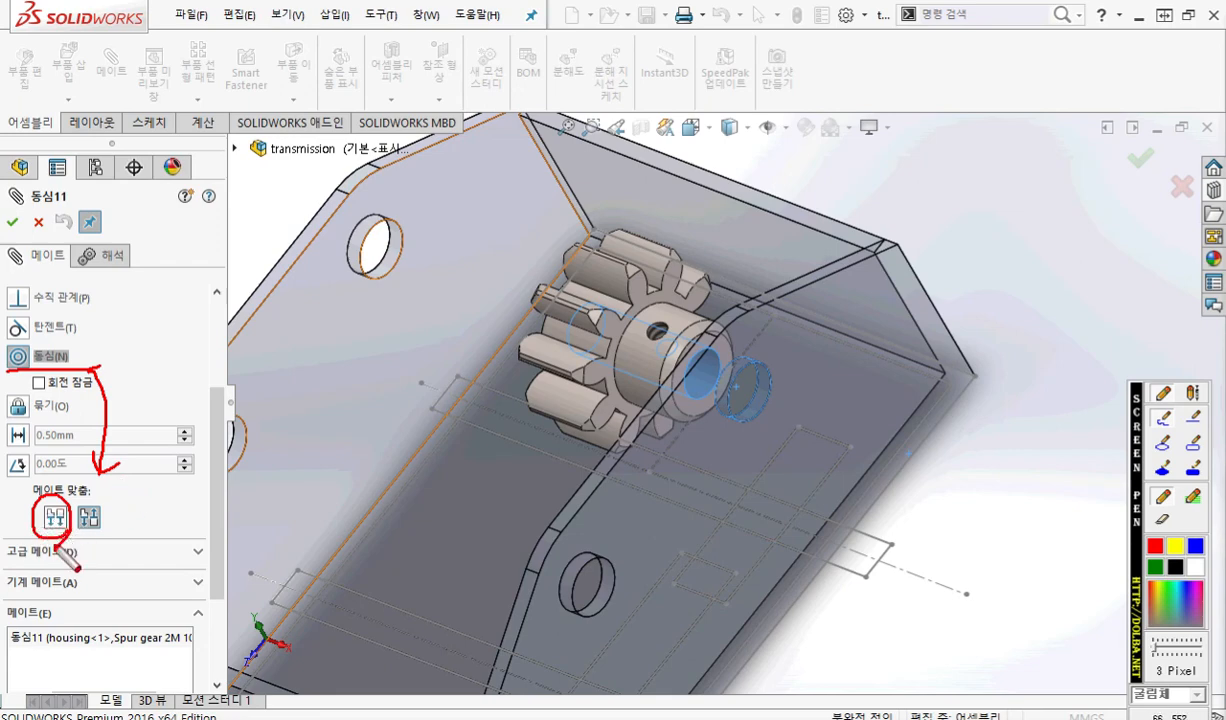
mouse_move(604, 342)
mouse_down()
mouse_move(615, 318)
mouse_move(752, 340)
mouse_move(757, 355)
mouse_up()
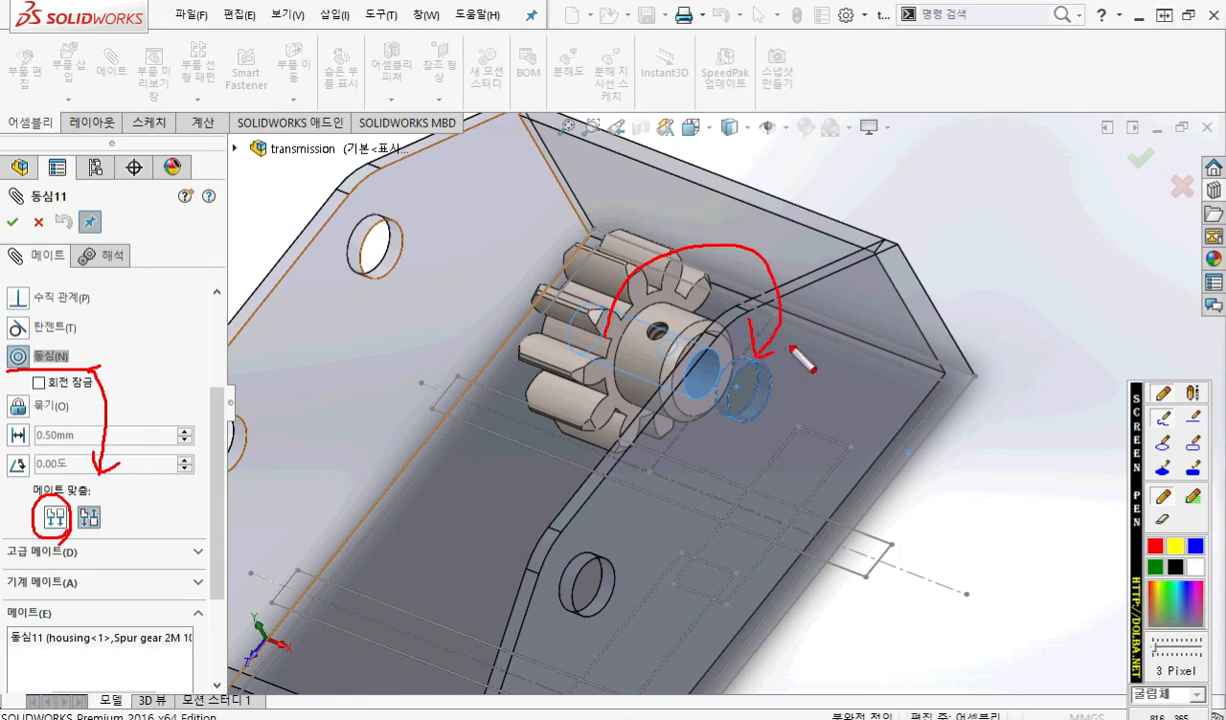
key(Escape)
Switch the 10T gear's concentric mate to aligned to reverse its hub, and slide the gear back between the housing walls.
click(54, 517)
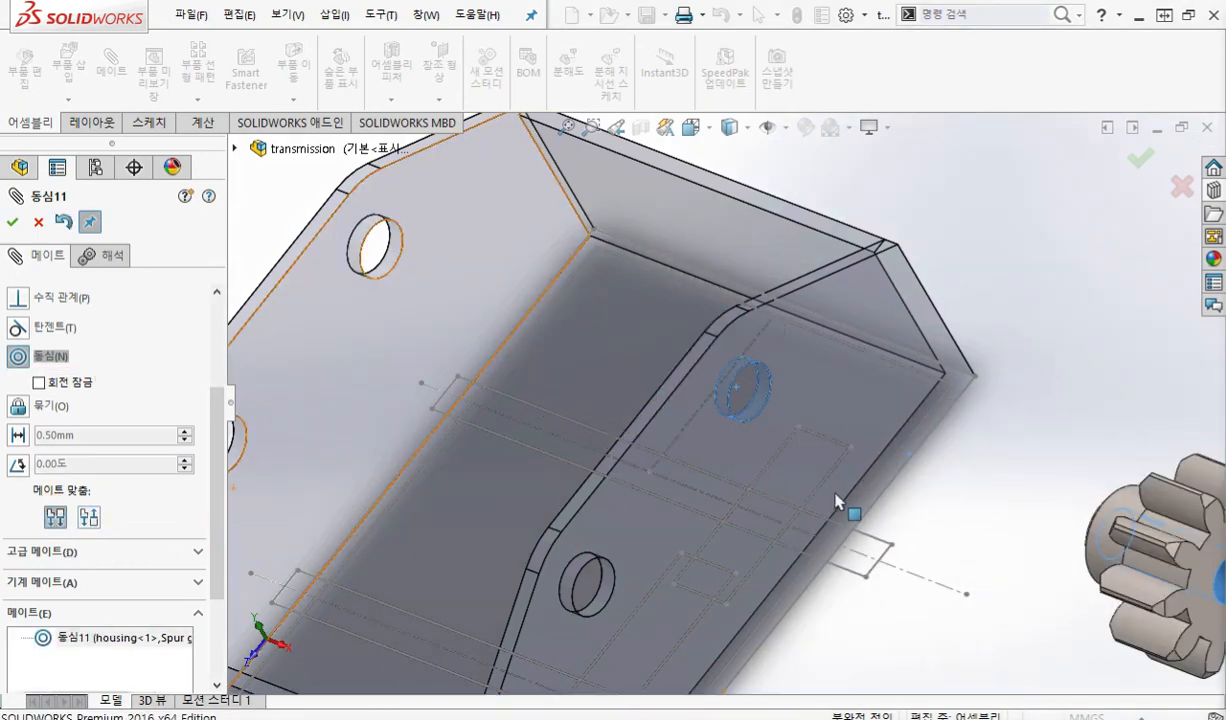
scroll(840, 490, up, 1)
ctrl+middle_drag(841, 482, 725, 456)
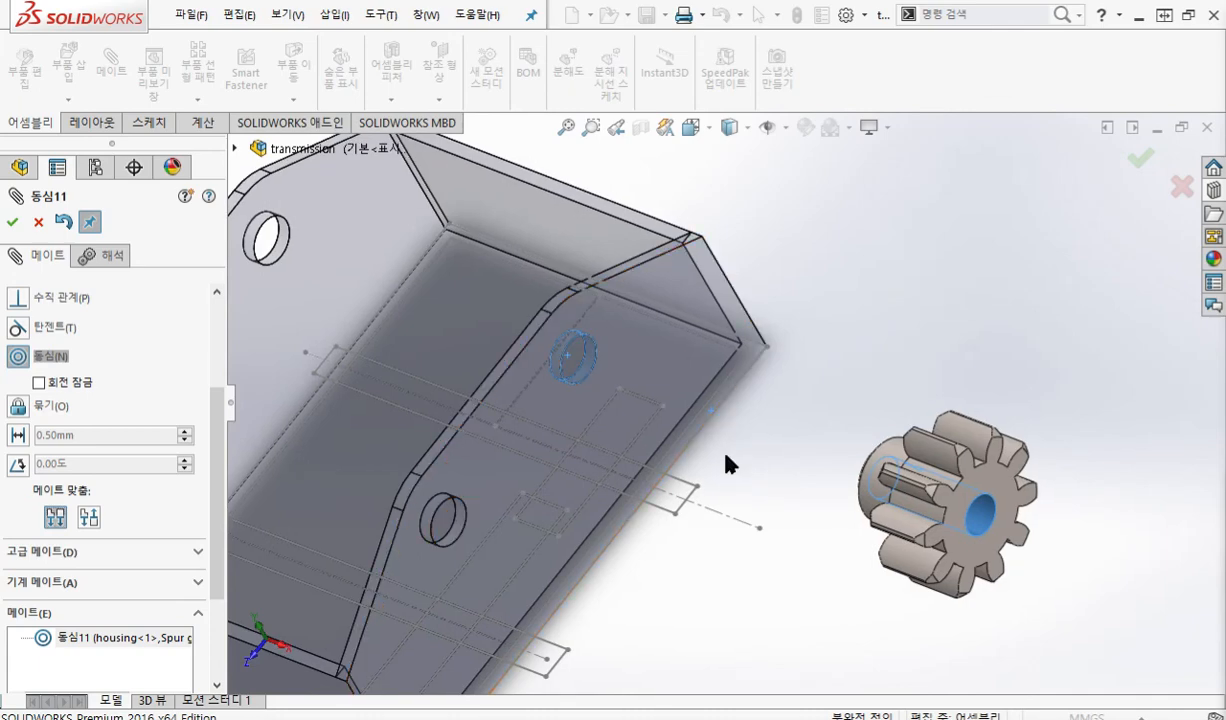
mouse_move(77, 535)
mouse_down()
mouse_move(84, 512)
mouse_move(63, 545)
mouse_up()
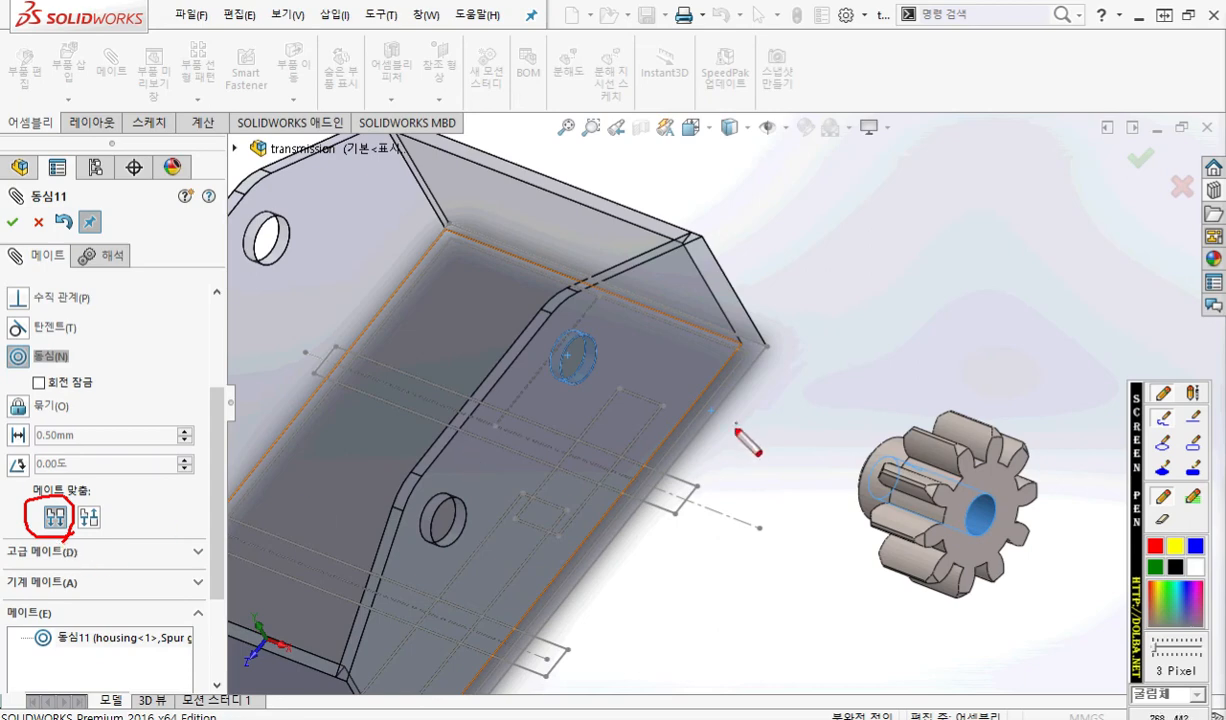
key(Escape)
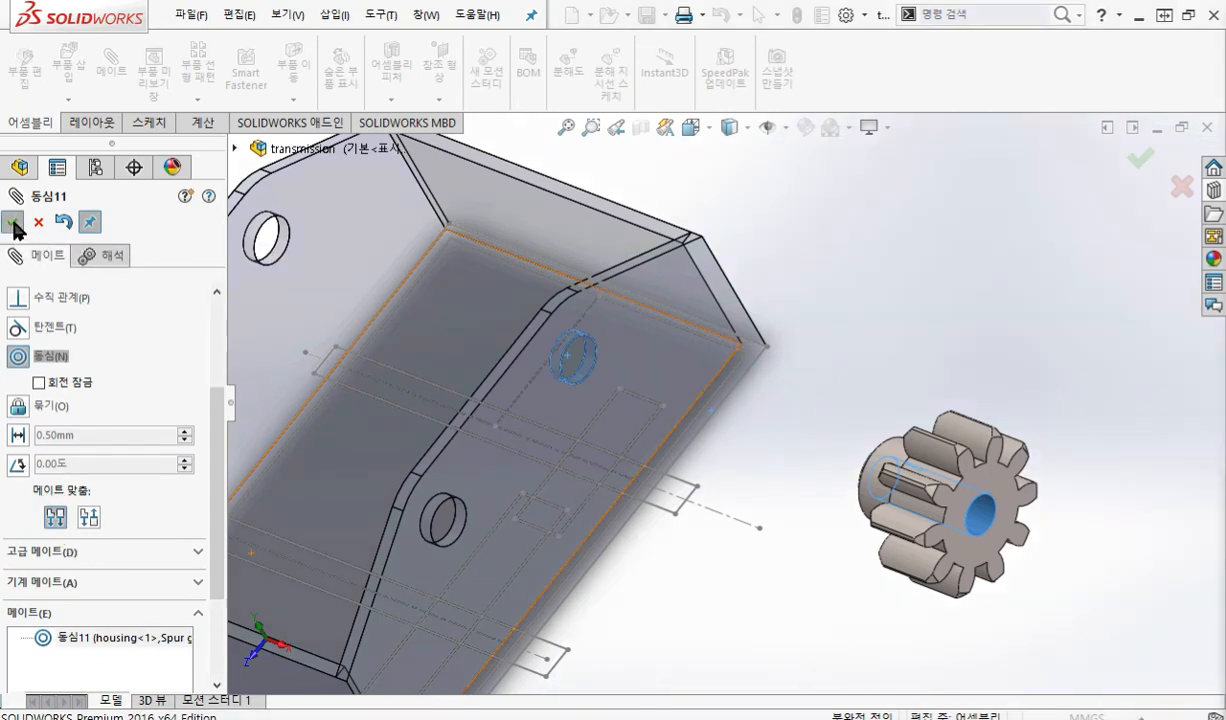
click(13, 221)
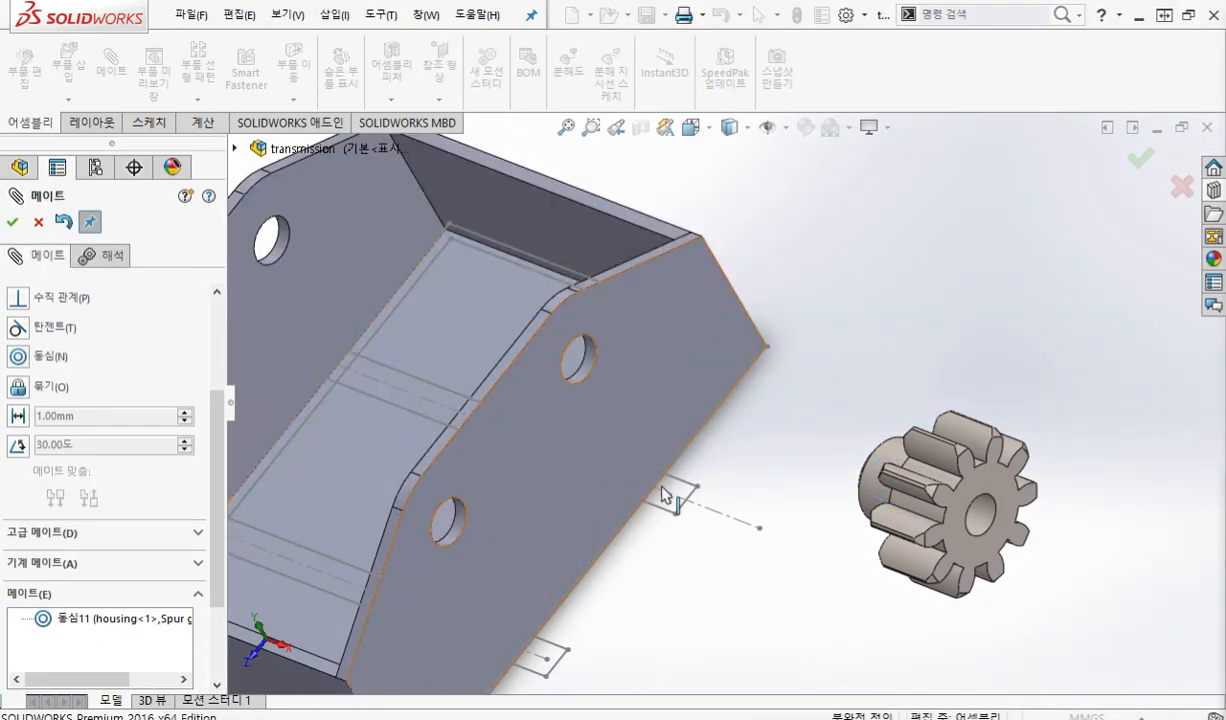
click(12, 223)
drag(945, 462, 478, 289)
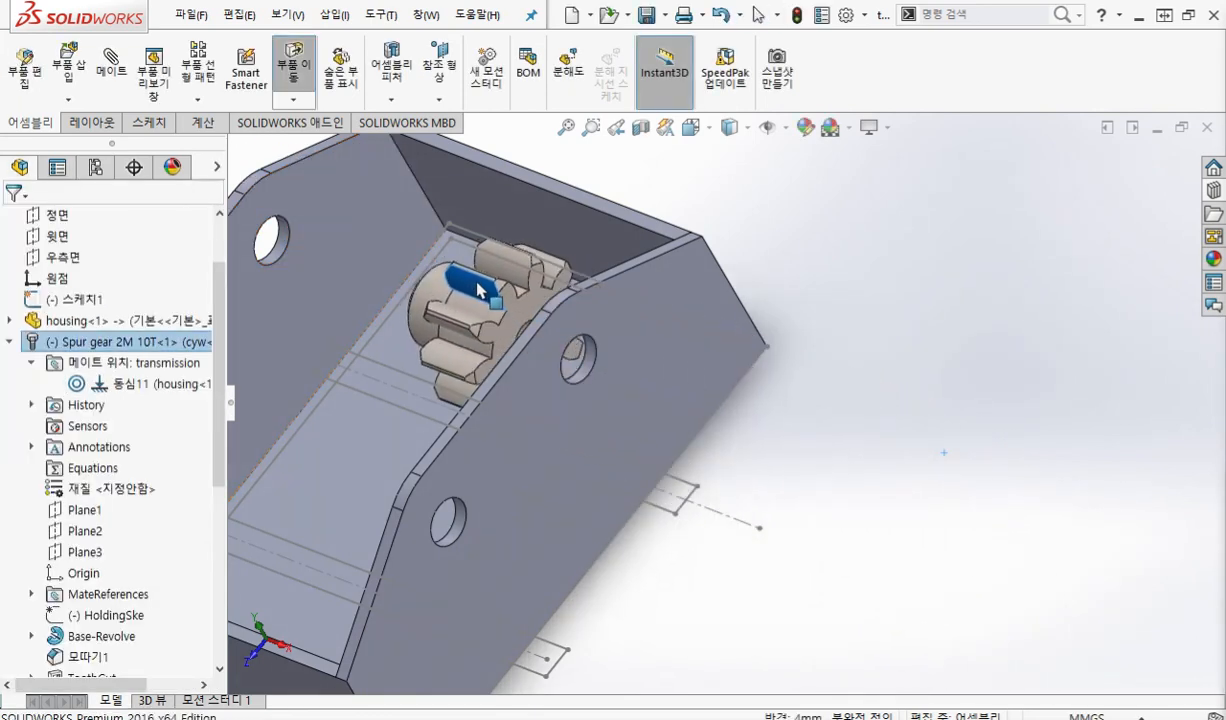
Outline a neighbouring stepped gear beside the 10T gear and its hub in red pen, and clear the marks.
middle_drag(556, 383, 684, 510)
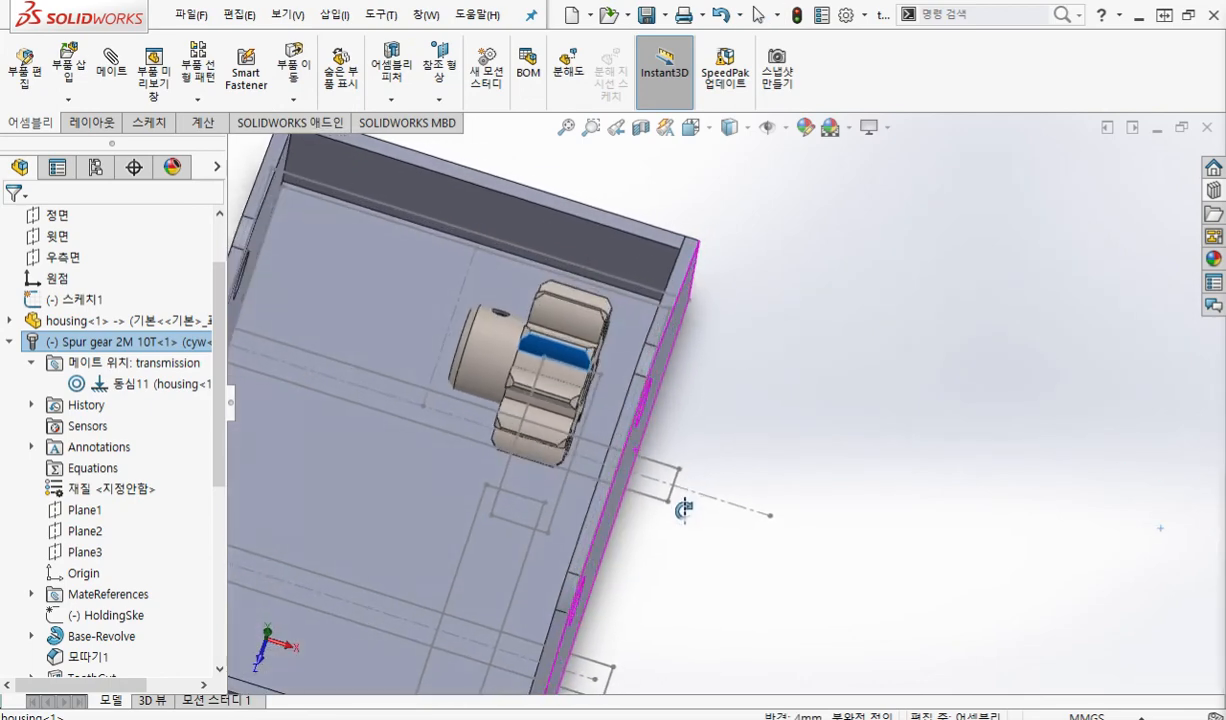
key(ctrl+shift+p)
mouse_move(553, 204)
mouse_down()
mouse_move(524, 293)
mouse_move(460, 288)
mouse_move(434, 386)
mouse_move(482, 410)
mouse_move(460, 500)
mouse_move(365, 492)
mouse_move(401, 366)
mouse_move(433, 320)
mouse_move(418, 265)
mouse_move(440, 185)
mouse_move(547, 180)
mouse_up()
drag(427, 179, 488, 192)
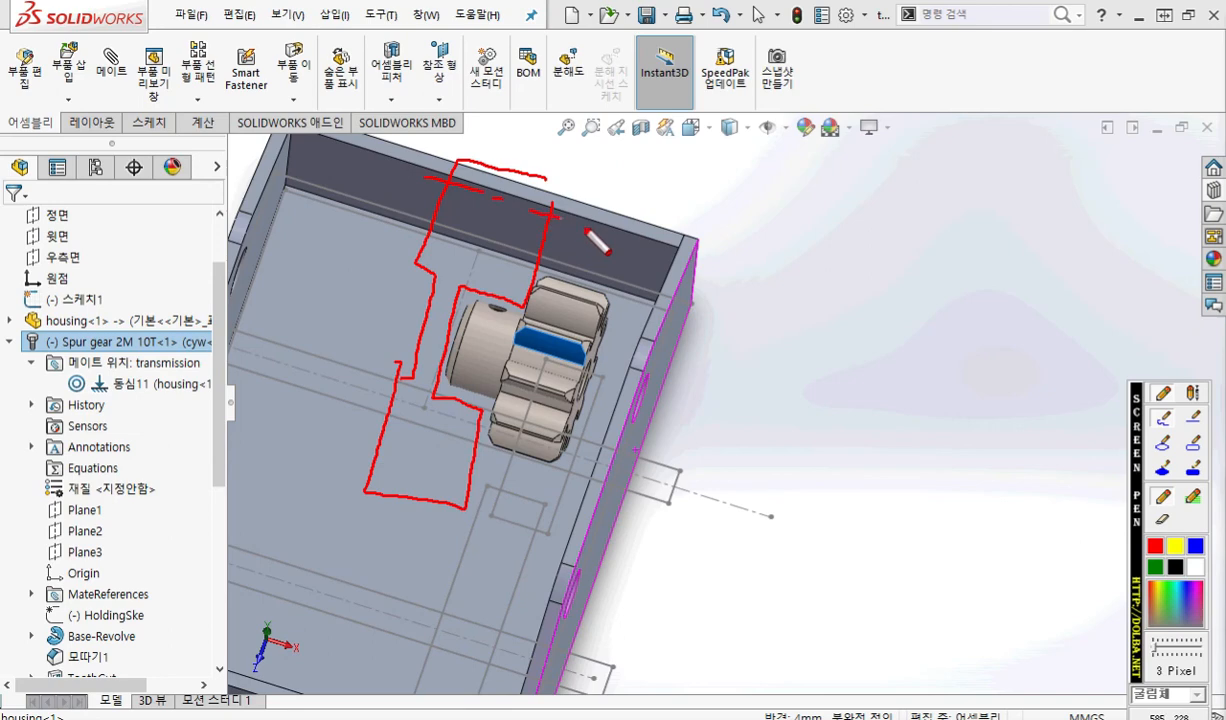
mouse_move(352, 473)
mouse_down()
mouse_move(422, 500)
mouse_move(485, 498)
mouse_up()
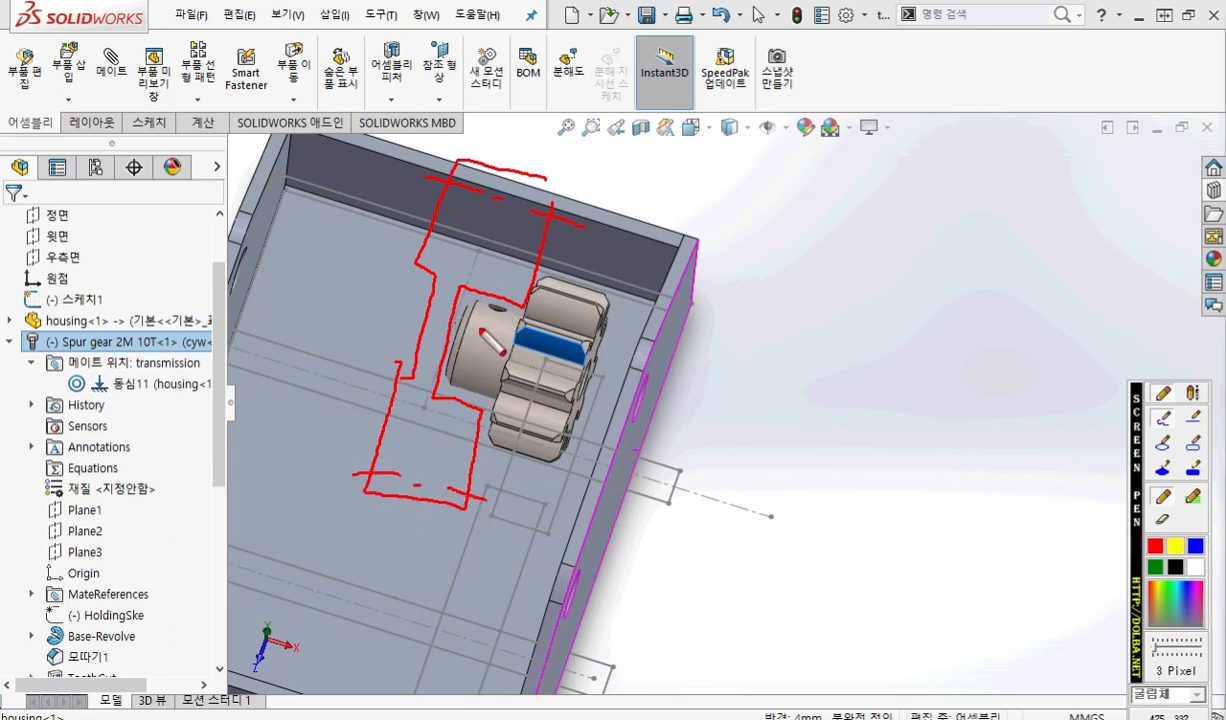
mouse_move(481, 290)
mouse_down()
mouse_move(450, 350)
mouse_move(491, 387)
mouse_up()
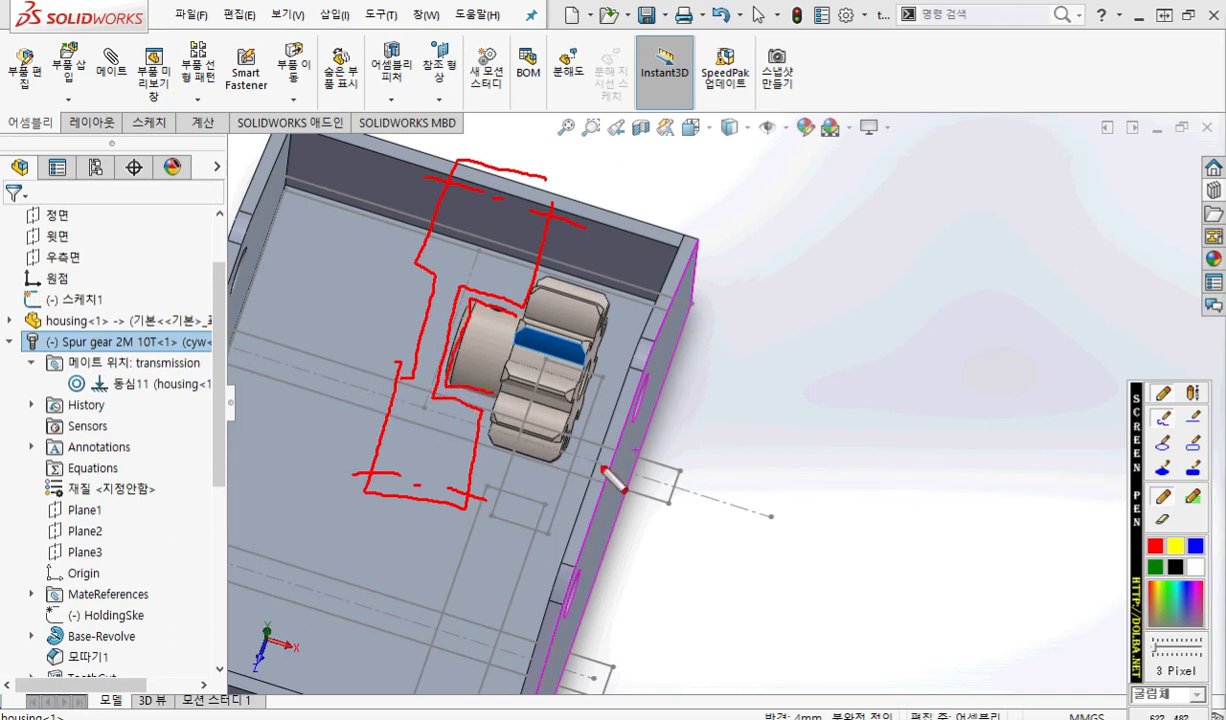
key(Escape)
Load Spur gear 2M 20T.SLDPRT from the gearbox folder as the next component to insert.
mouse_move(761, 443)
ctrl+middle_down()
mouse_move(818, 454)
mouse_move(763, 387)
mouse_move(738, 382)
ctrl+middle_up()
click(802, 438)
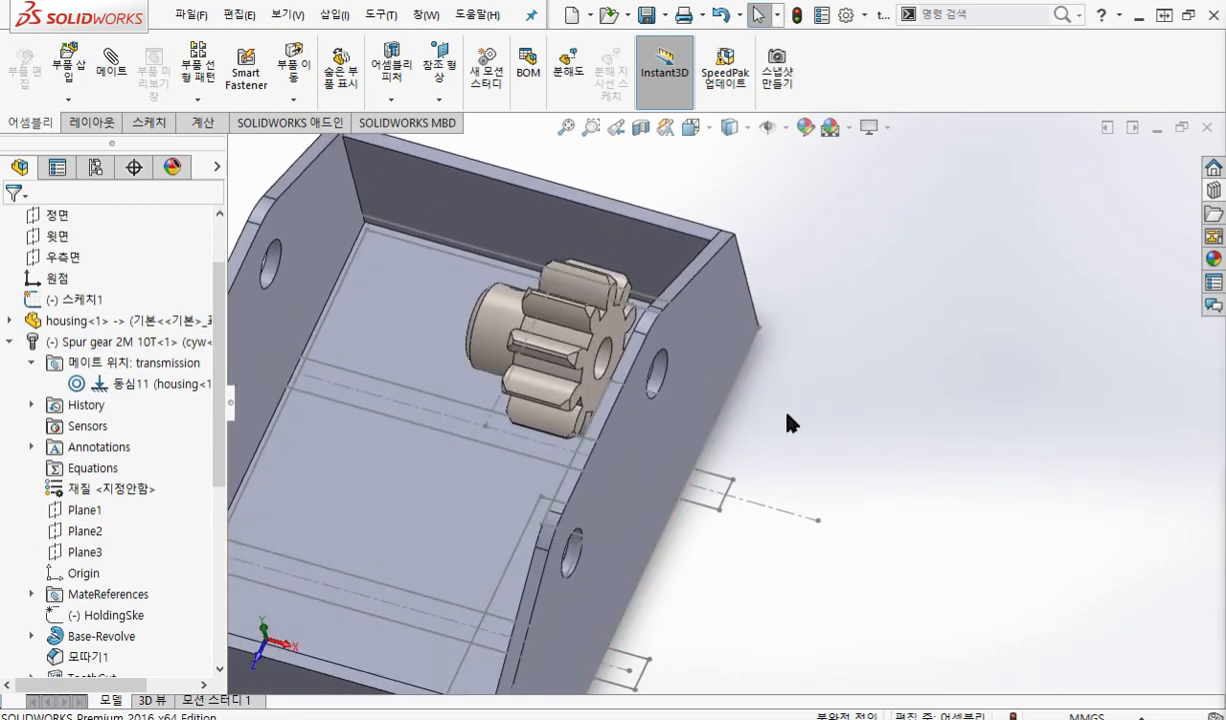
middle_drag(786, 421, 900, 401)
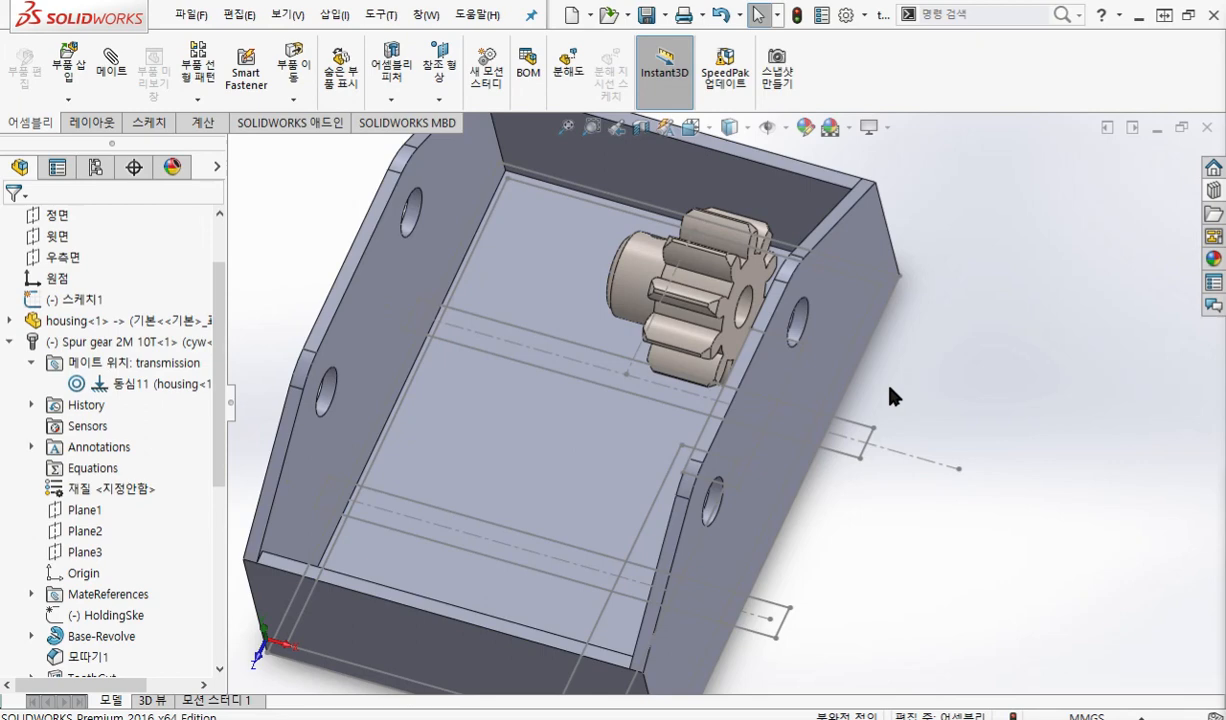
key(ctrl+i)
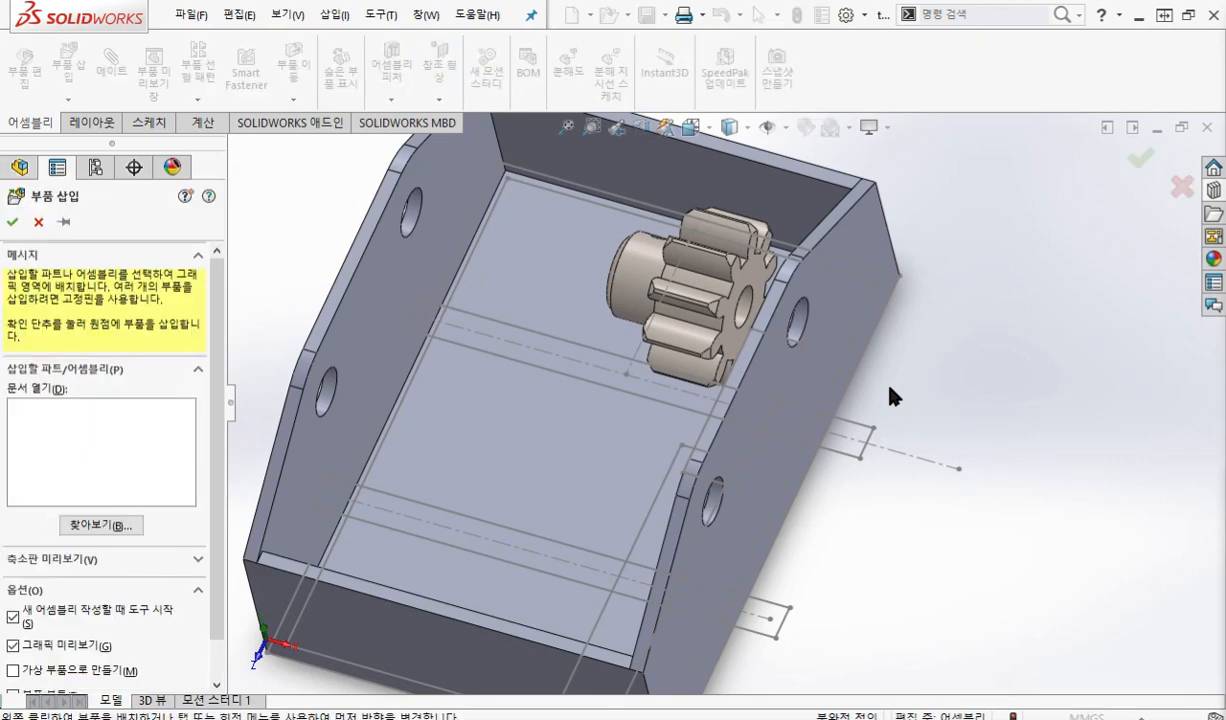
click(101, 525)
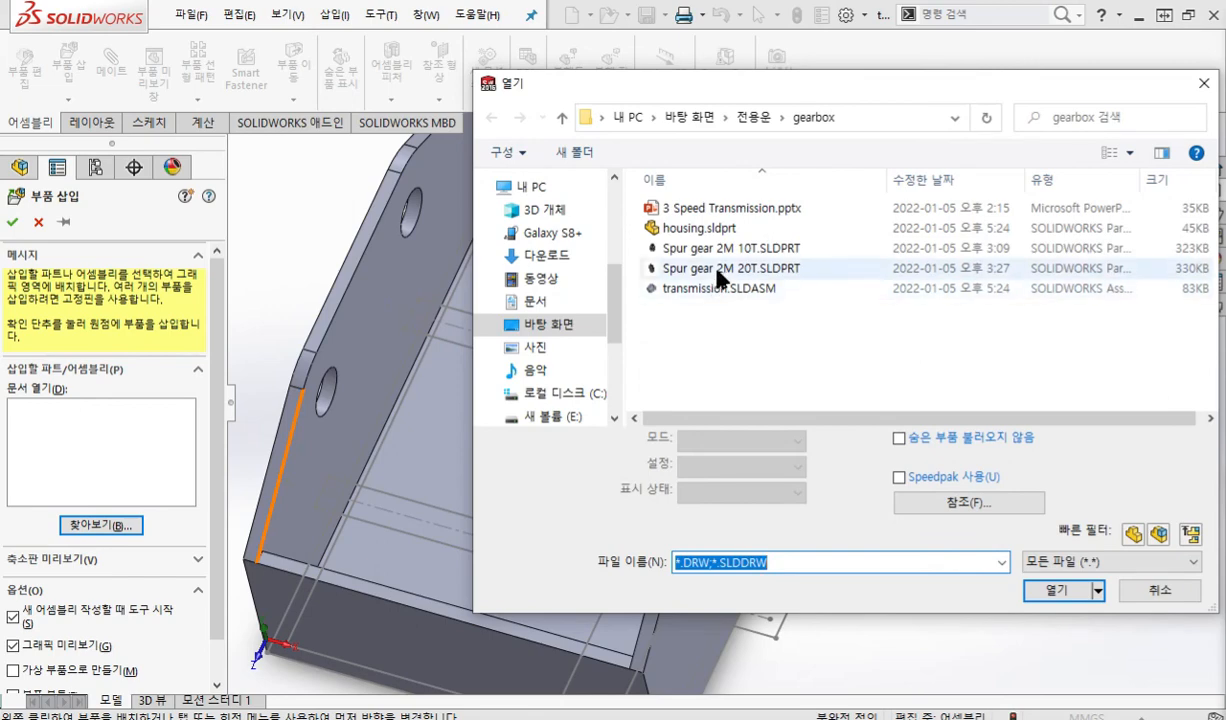
click(720, 268)
click(1055, 560)
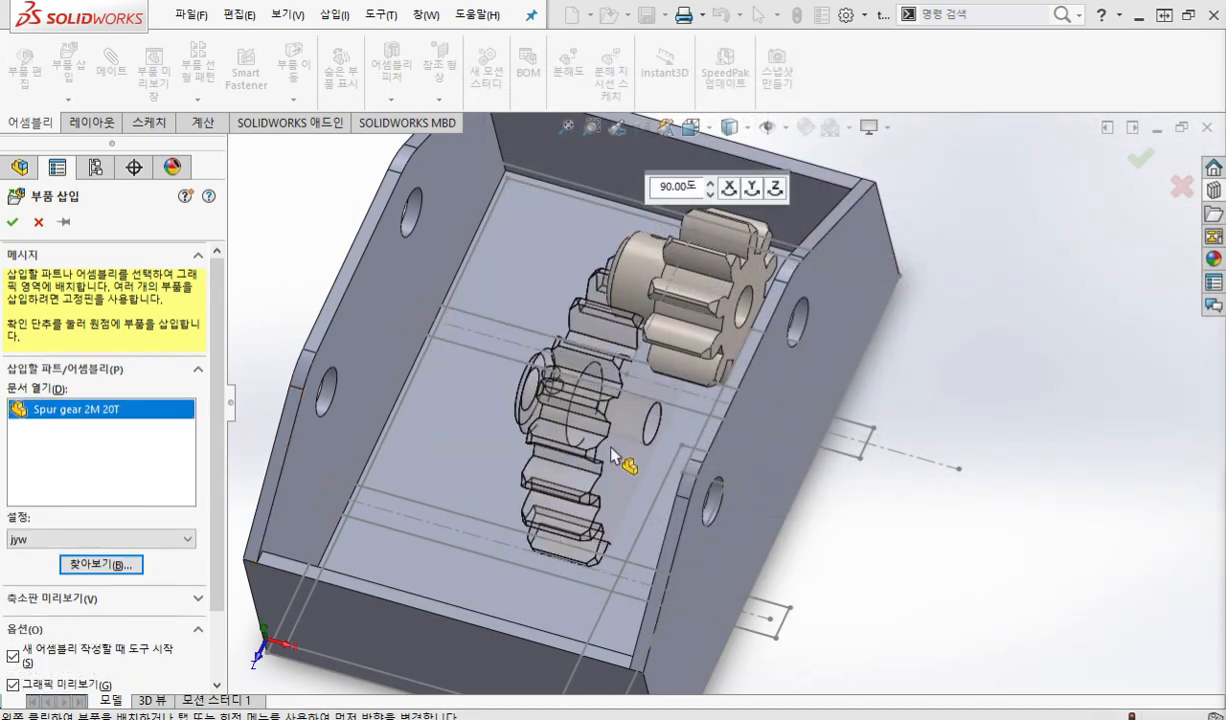
Place the 20T spur gear concentric with the side wall's lower shaft hole, flipping the mate alignment so its hub points into the housing.
mouse_move(1017, 428)
middle_down()
mouse_move(1030, 418)
mouse_move(972, 388)
middle_up()
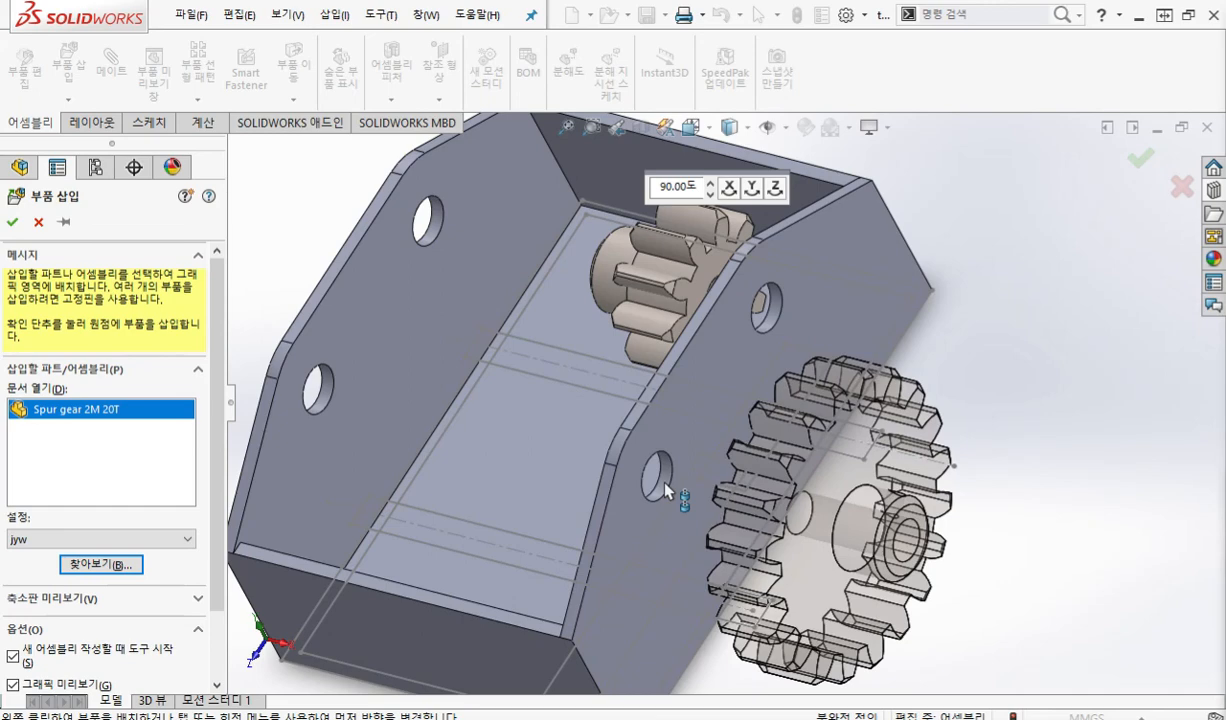
click(664, 485)
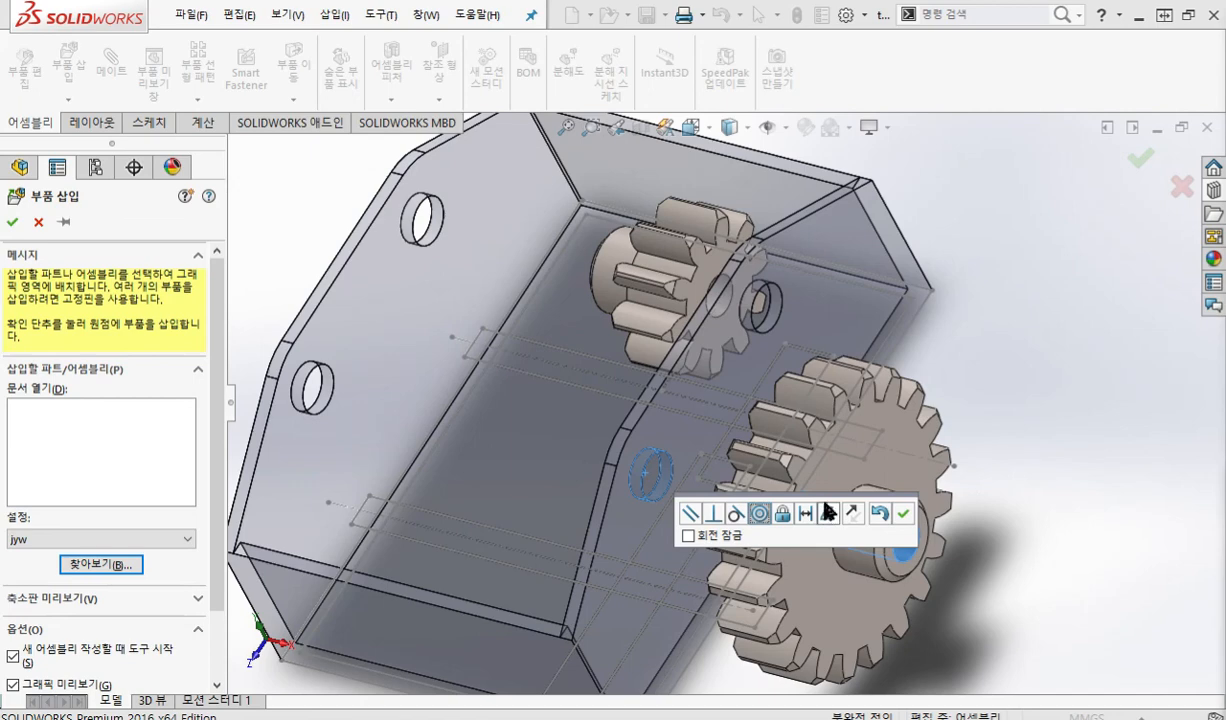
drag(867, 534, 994, 381)
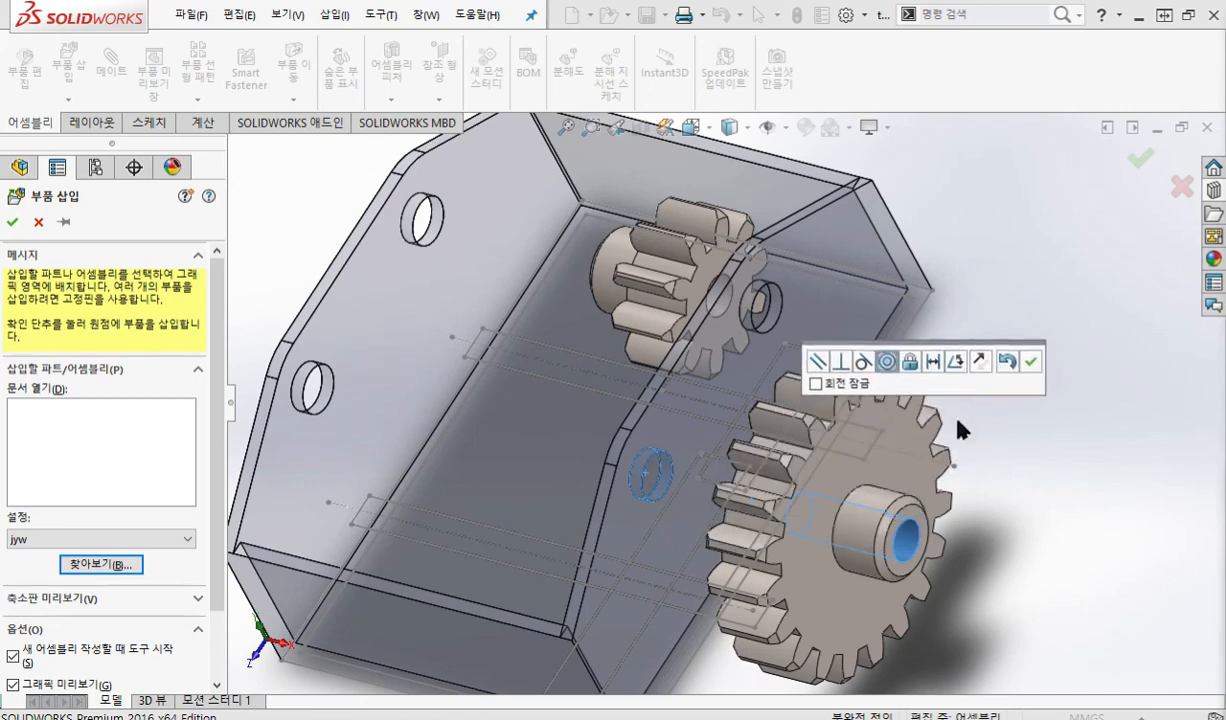
click(981, 362)
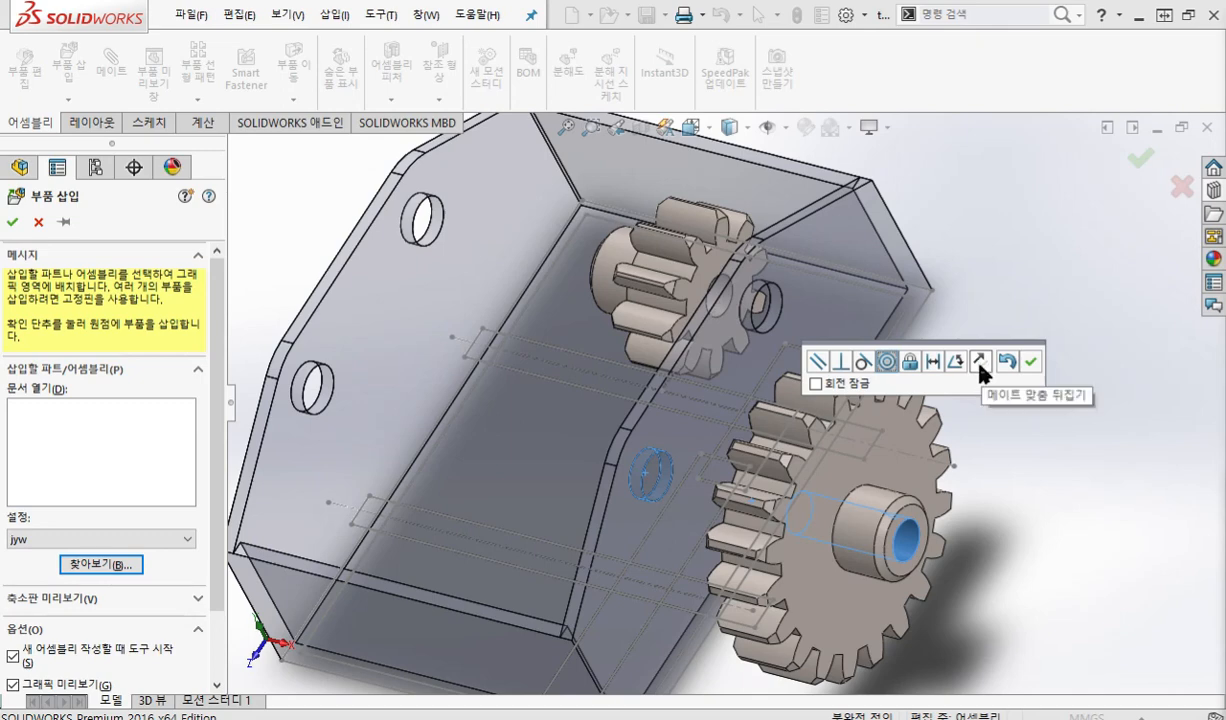
click(979, 364)
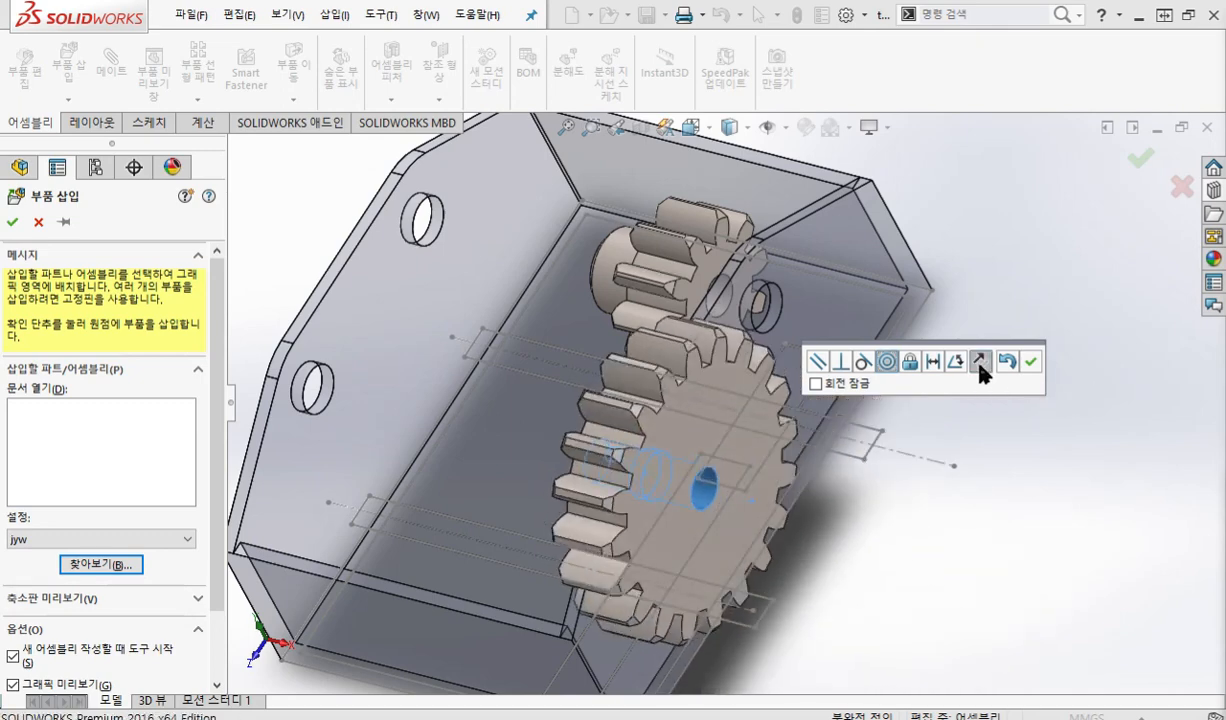
click(979, 364)
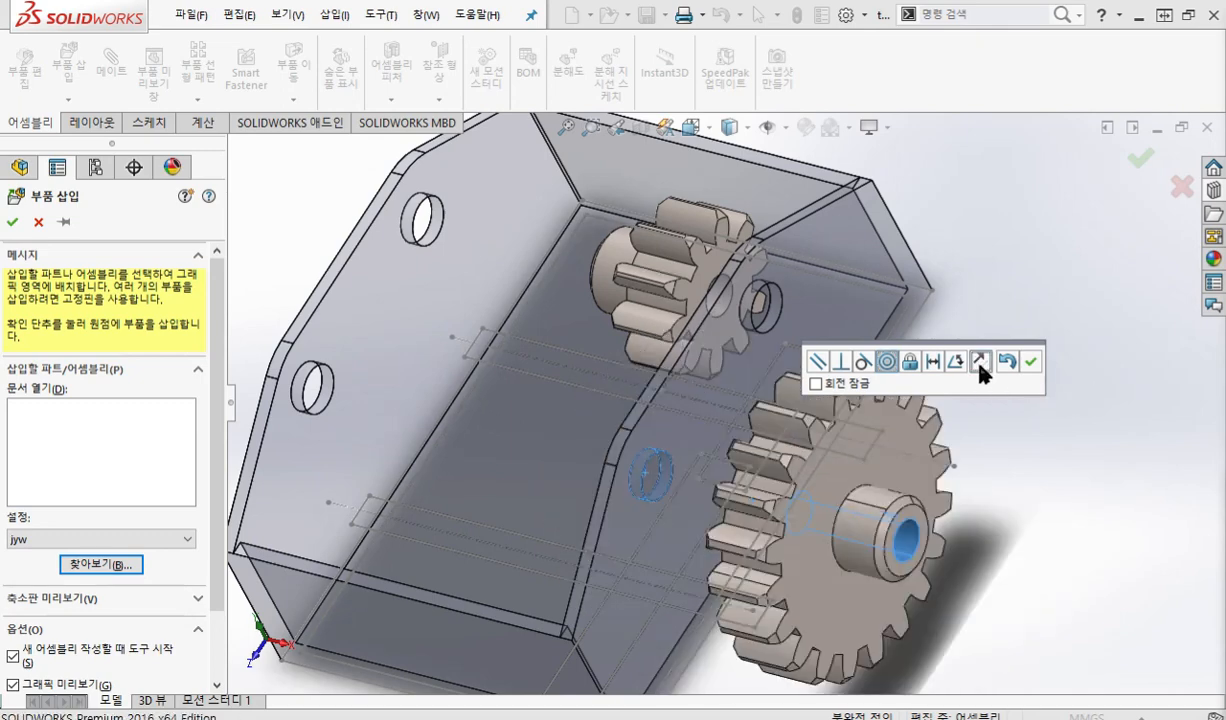
click(979, 364)
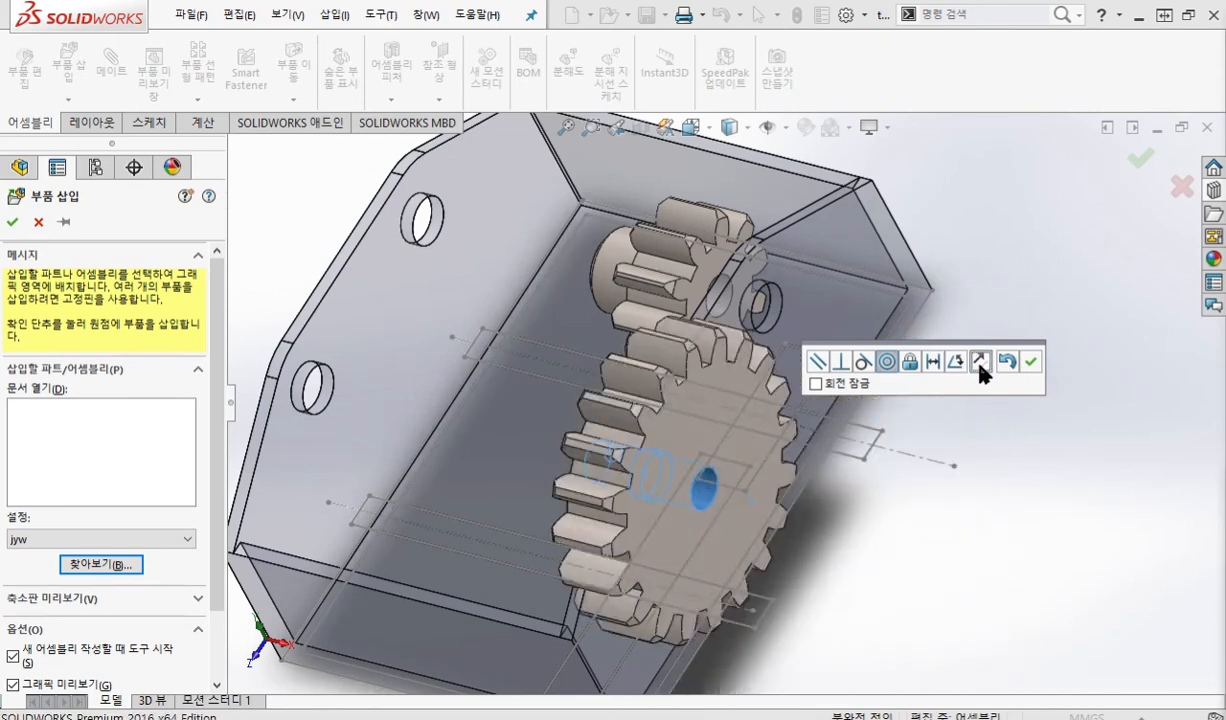
click(979, 364)
click(979, 364)
click(1031, 362)
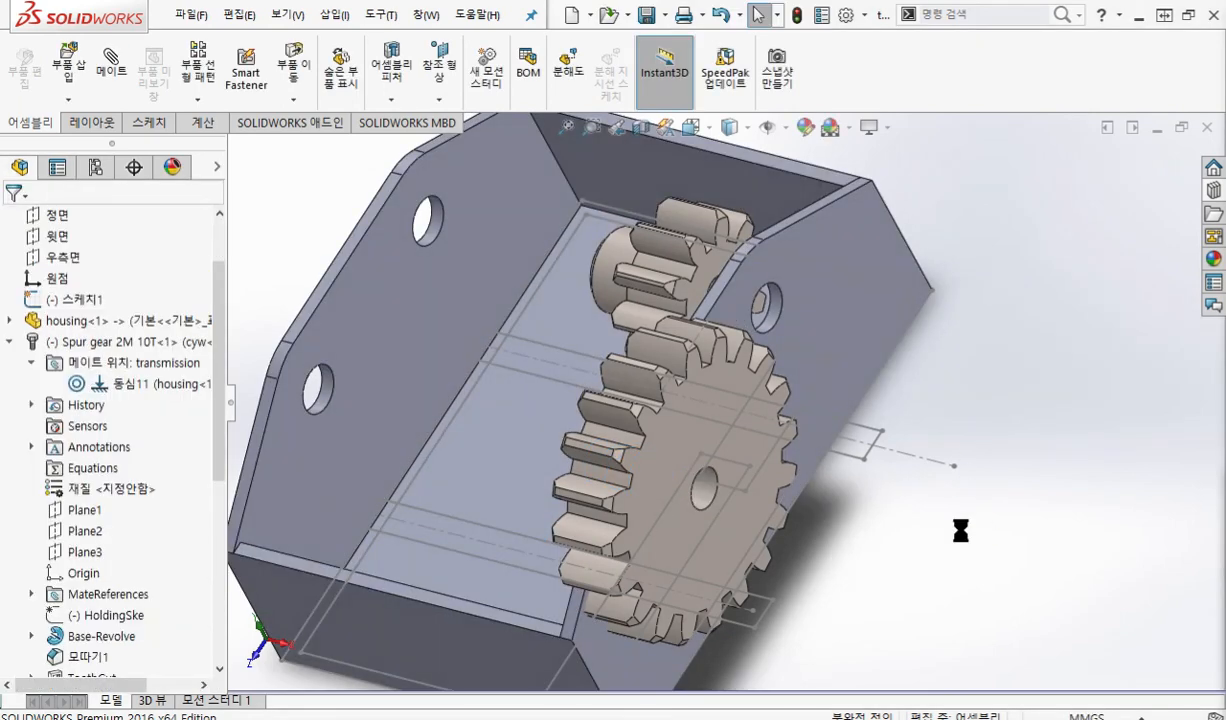
Slide the 20T spur gear along its axis between the housing walls, and collapse the component tree.
drag(639, 416, 541, 425)
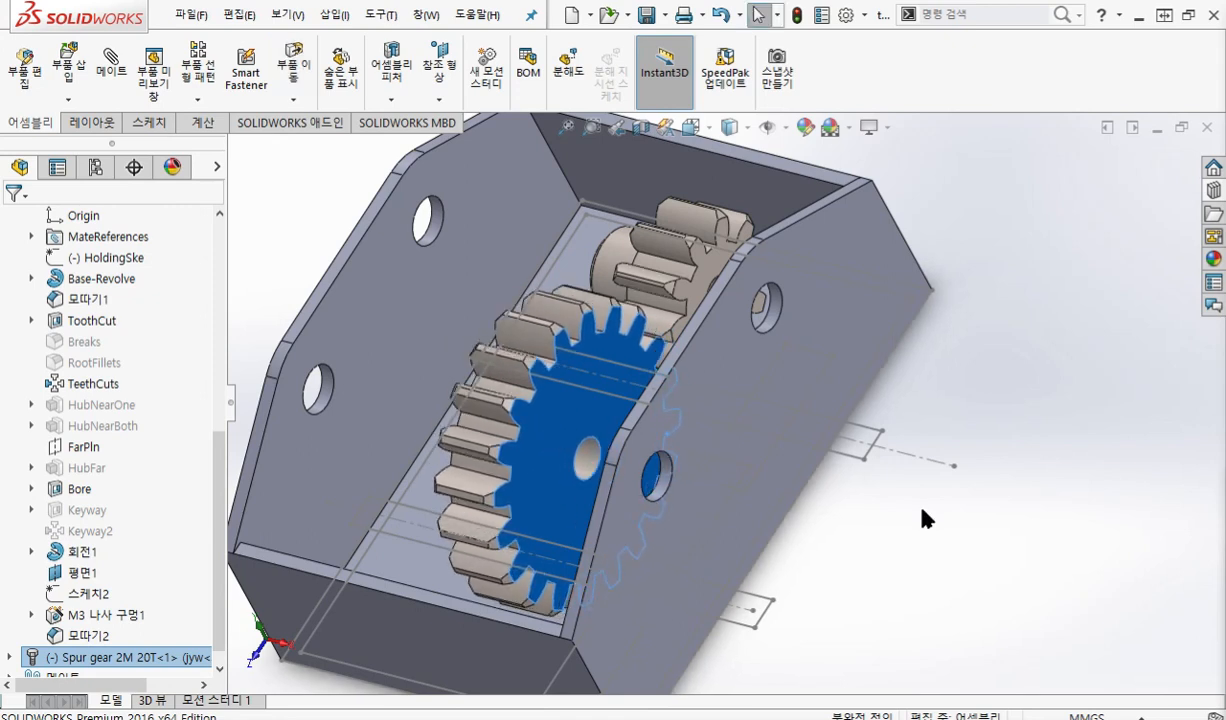
click(910, 532)
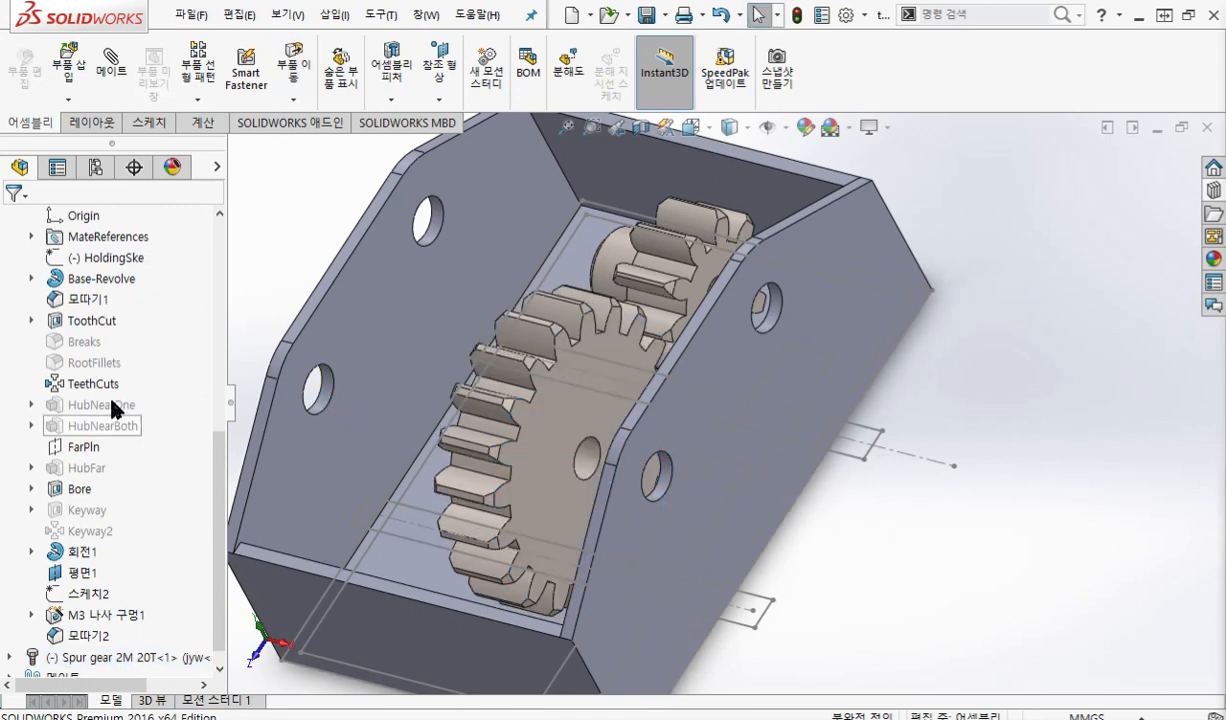
scroll(100, 411, up, 6)
click(9, 364)
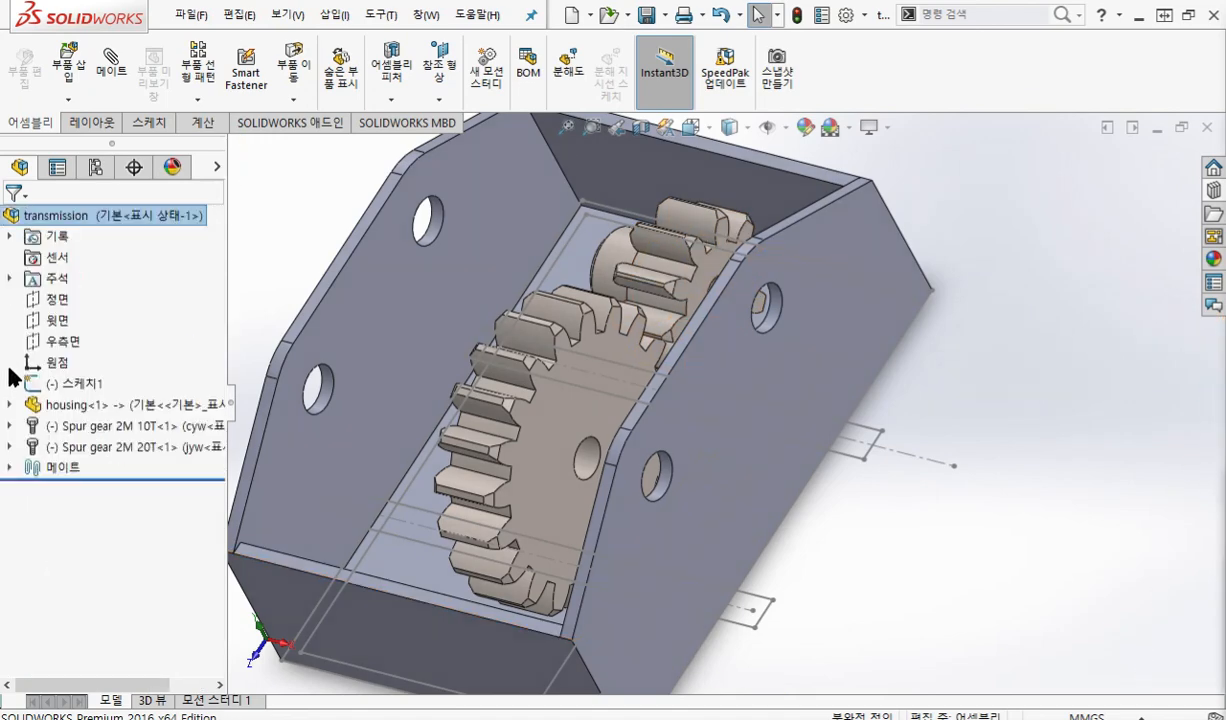
Hide the assembly's layout sketch 스케치1, leaving the housing and both gears shown.
click(80, 385)
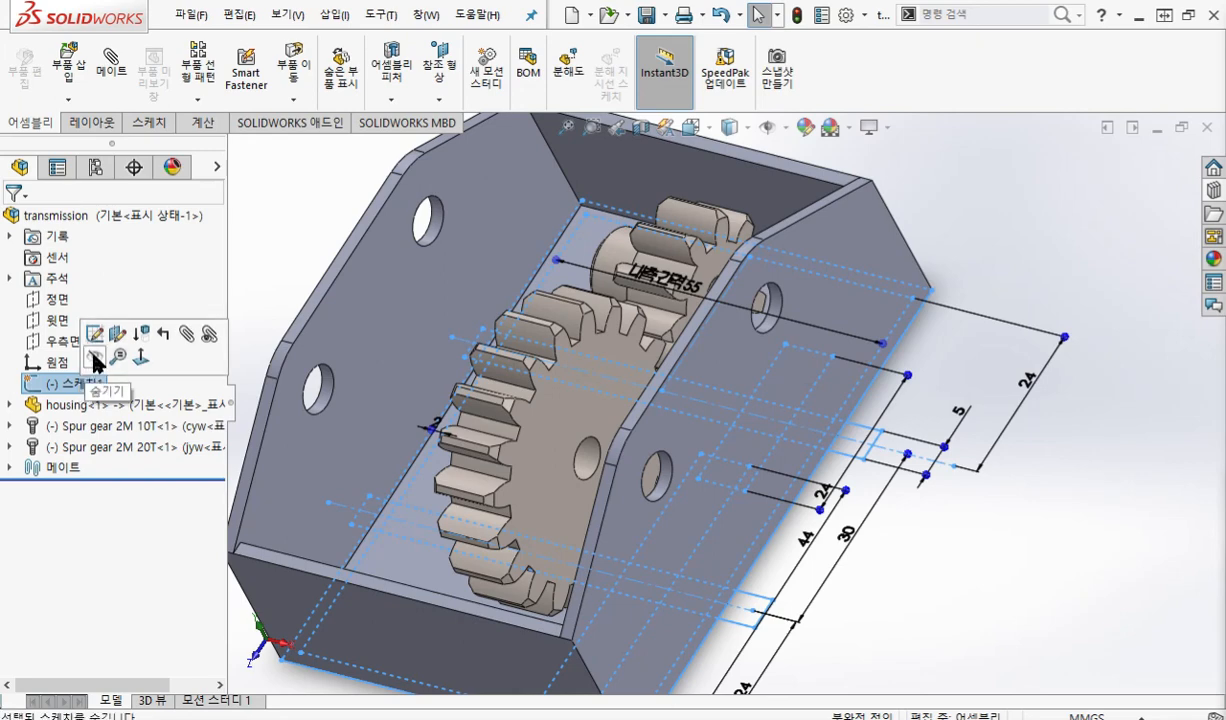
click(96, 360)
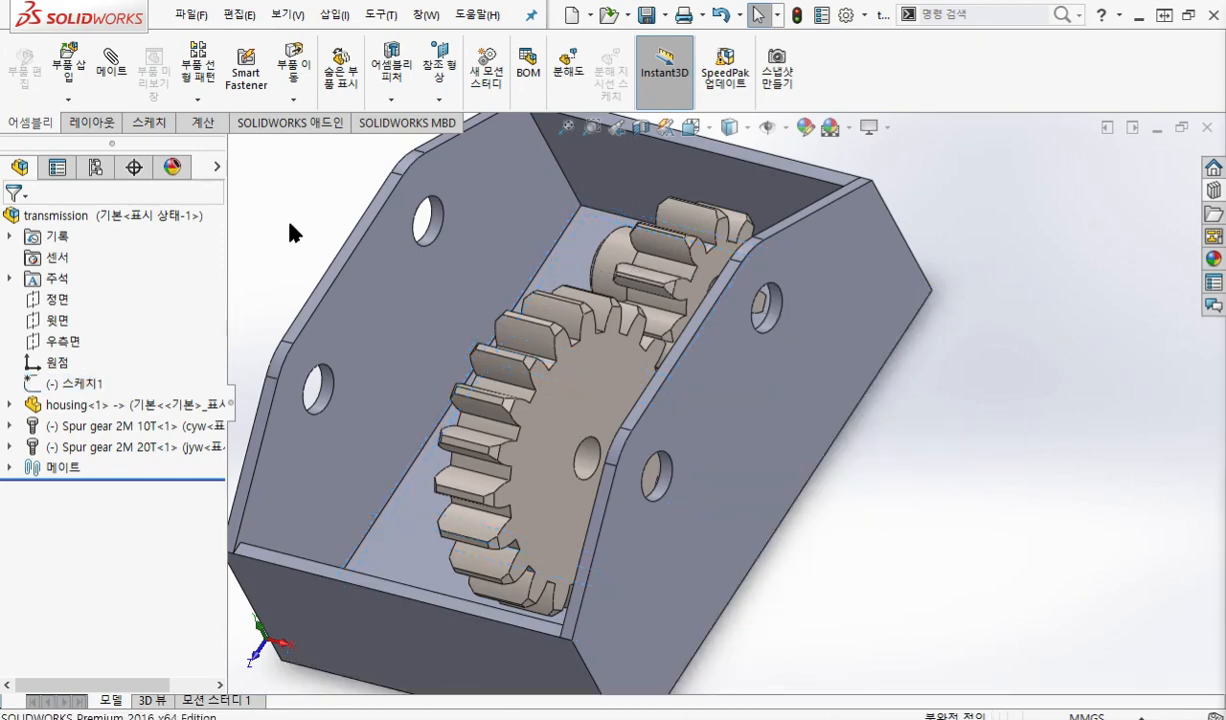
middle_drag(690, 420, 846, 410)
scroll(590, 415, down, 5)
scroll(588, 408, down, 2)
mouse_move(671, 384)
middle_down()
mouse_move(684, 432)
mouse_move(700, 430)
mouse_move(617, 383)
mouse_move(594, 405)
mouse_move(665, 400)
mouse_move(706, 419)
mouse_move(715, 481)
mouse_move(638, 416)
mouse_move(673, 382)
mouse_move(657, 386)
middle_up()
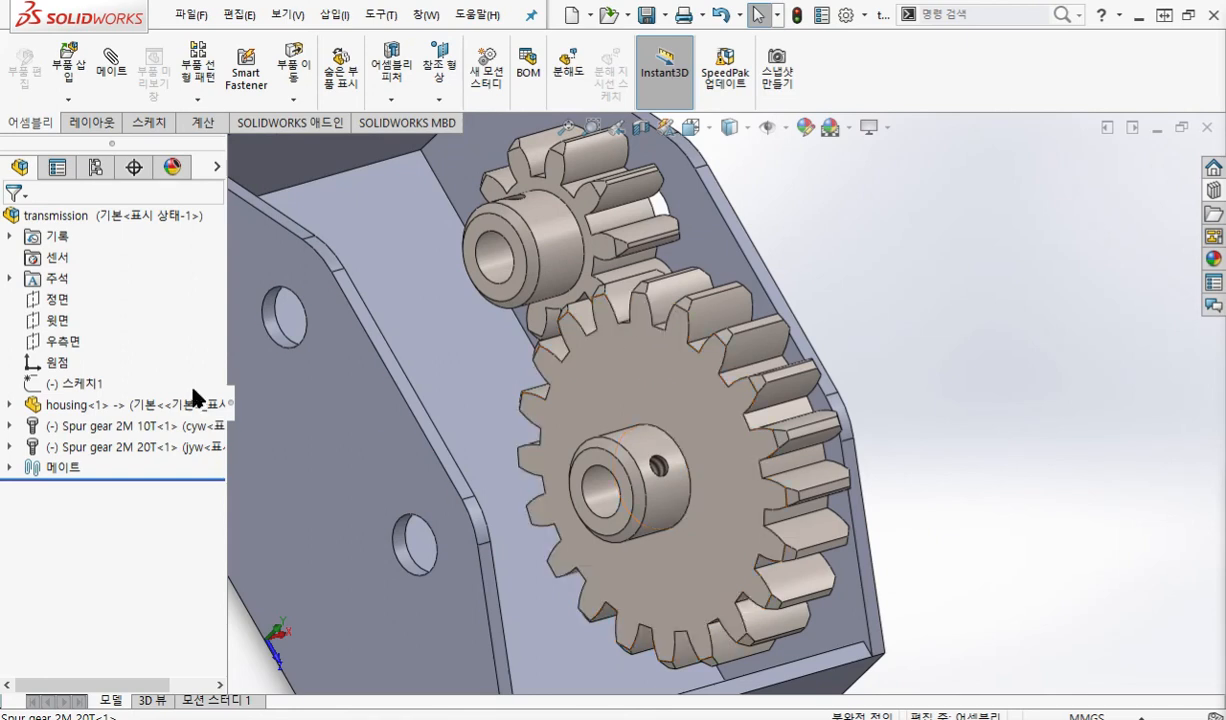
Show the TooCutSke sketch under the ToothCut feature of both the 10T and the 20T spur gear.
click(10, 425)
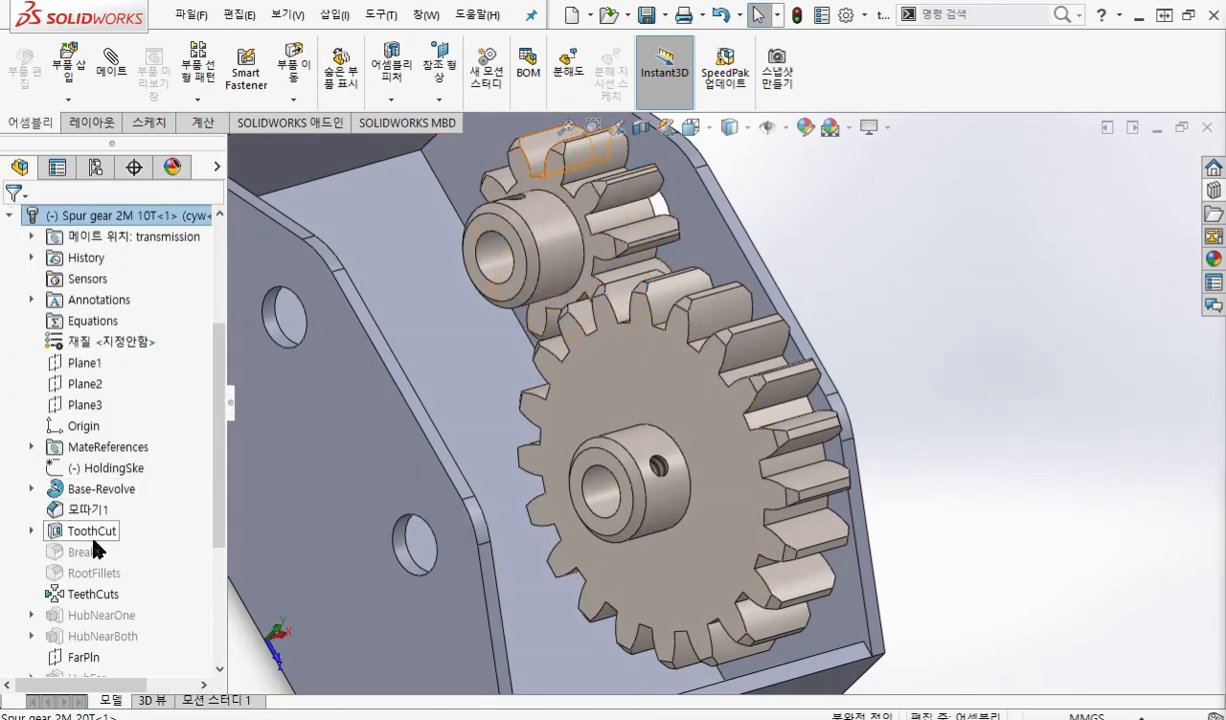
click(32, 531)
click(115, 551)
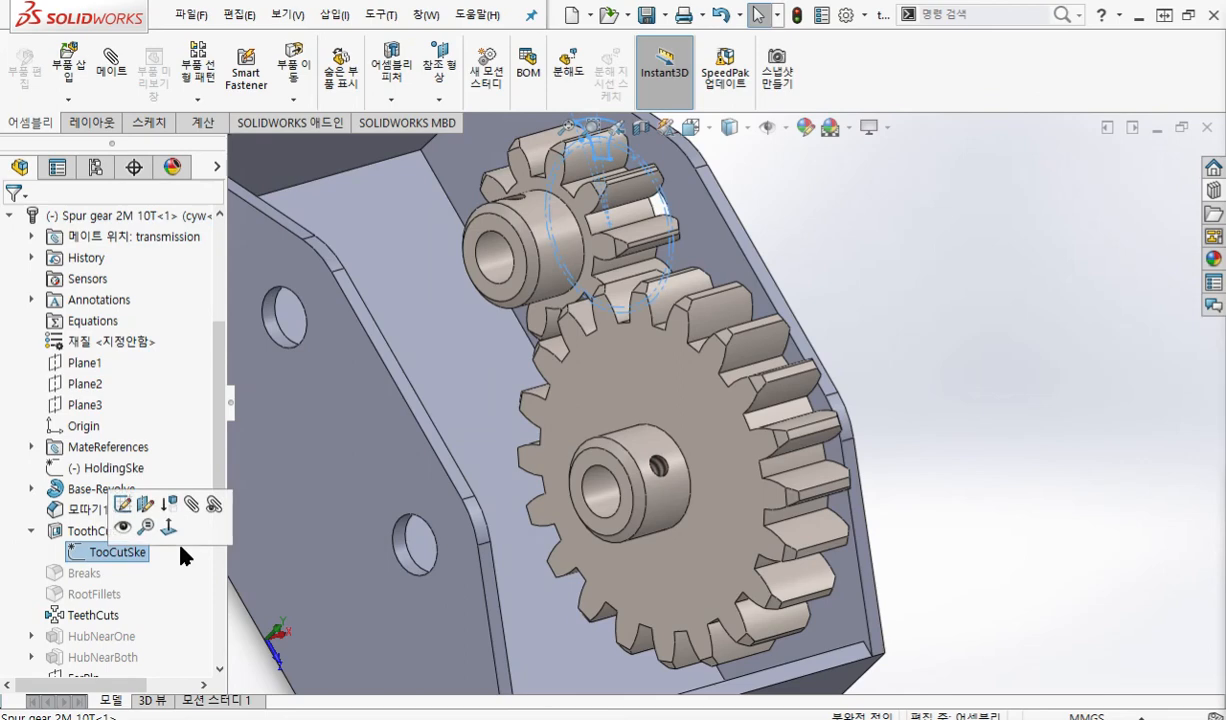
click(9, 215)
click(12, 471)
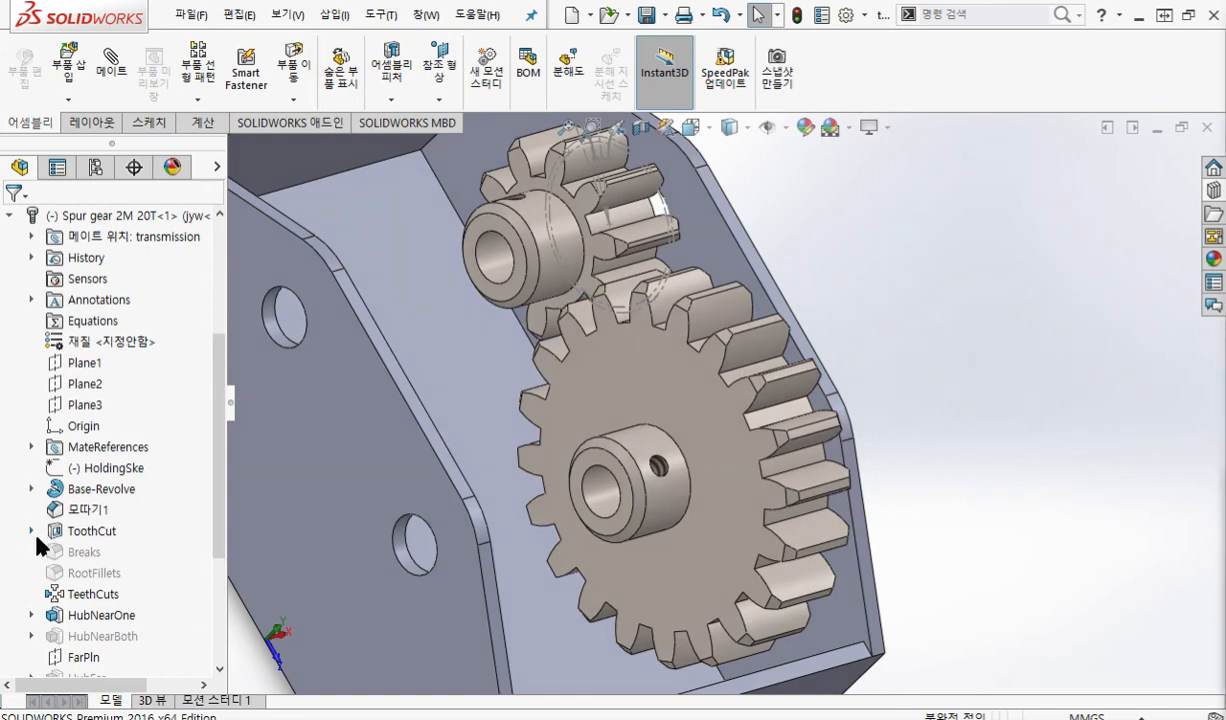
click(31, 531)
click(117, 552)
click(933, 430)
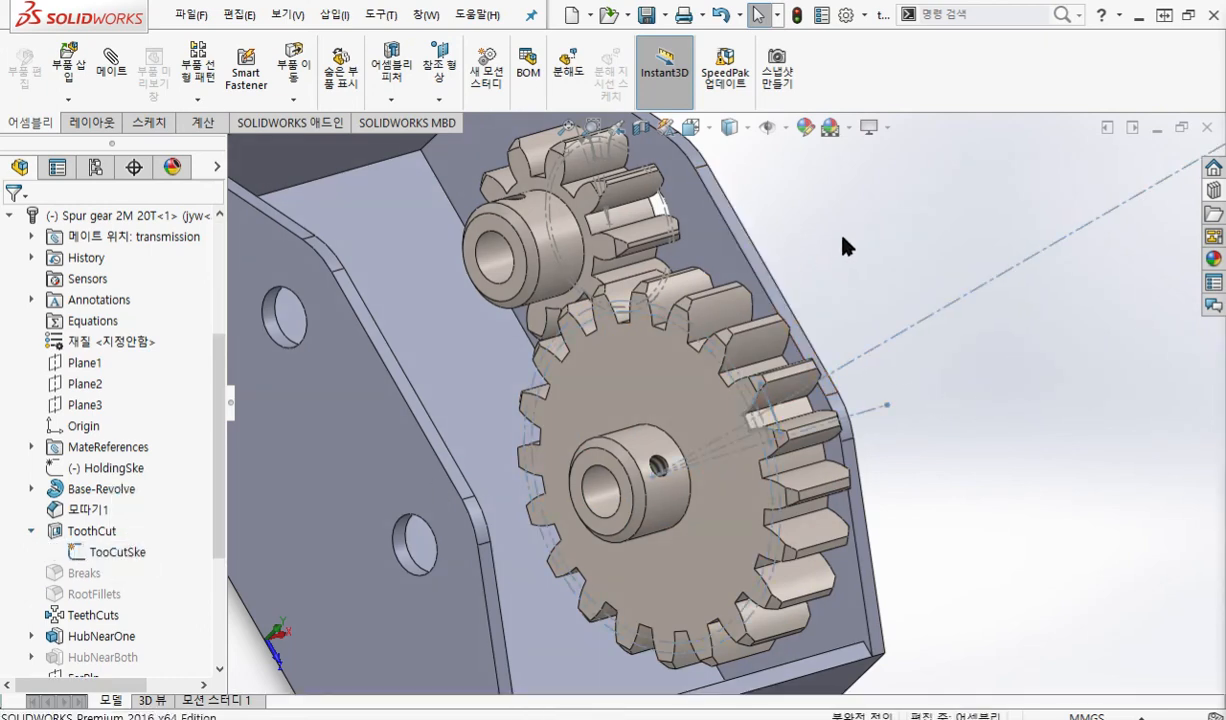
Add a reversed gear mate between the 10T and 20T gears' TooCutSke circles at a 20 mm : 40 mm ratio, and rotate the 20T gear to test it.
key(m)
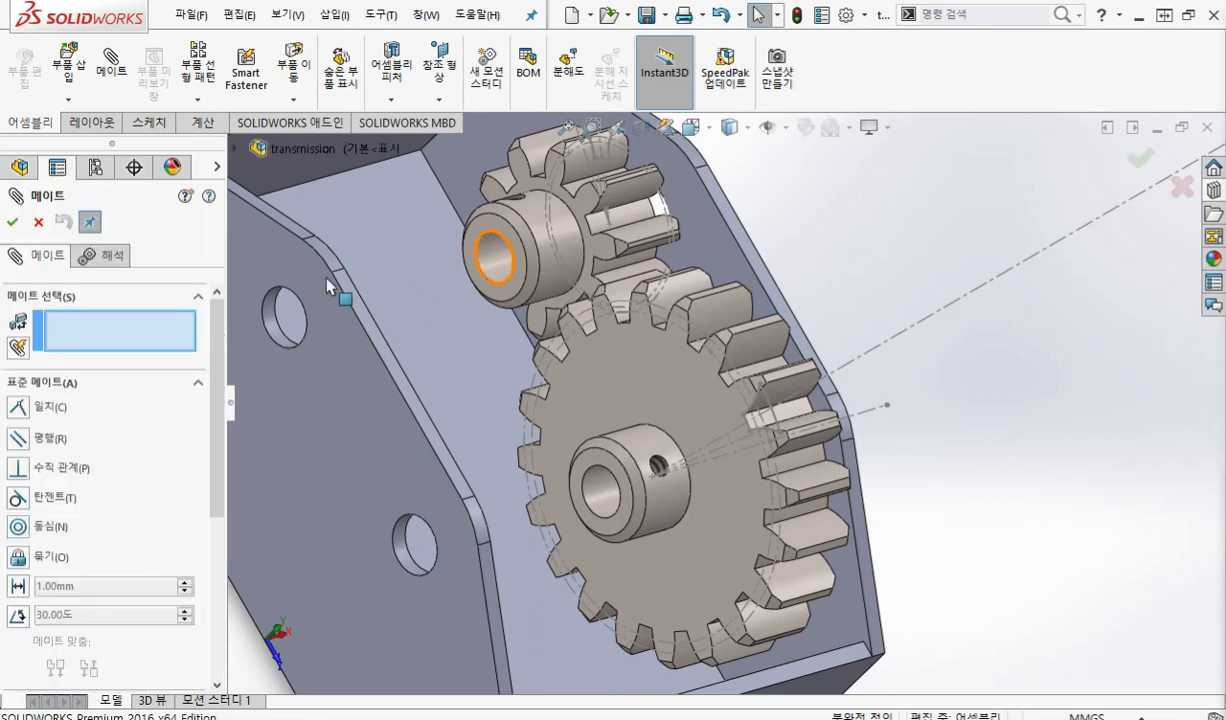
scroll(195, 420, down, 5)
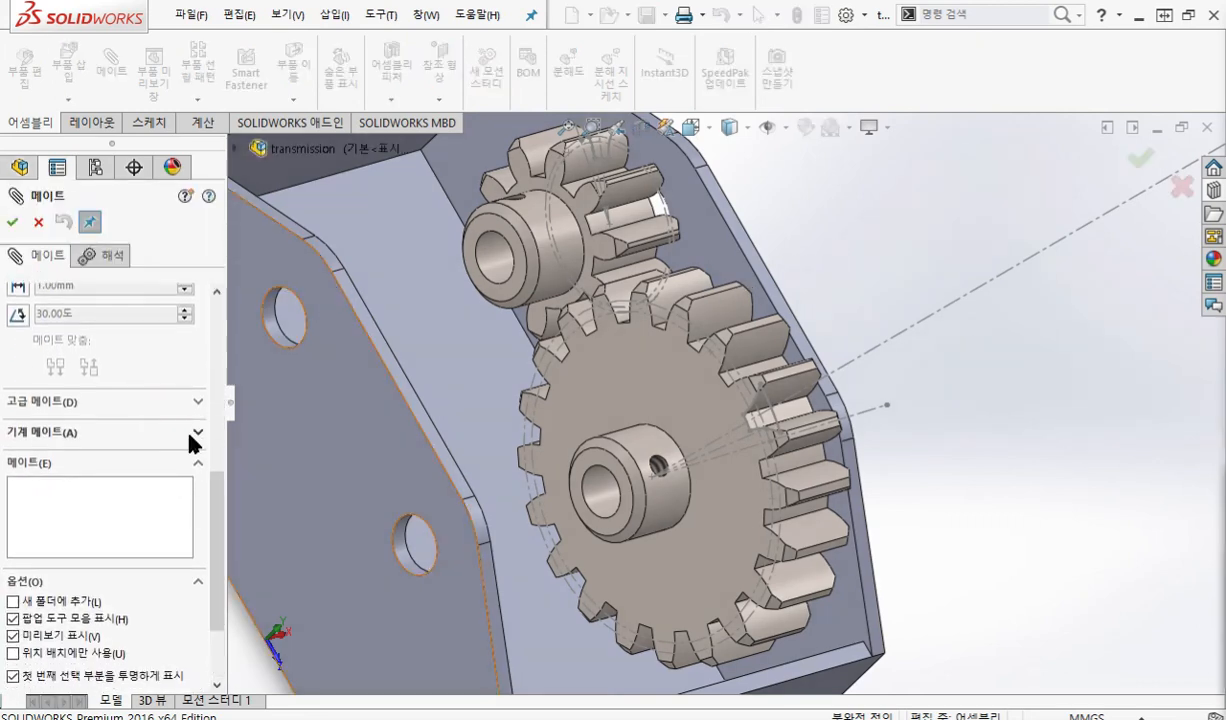
click(197, 432)
scroll(160, 432, up, 3)
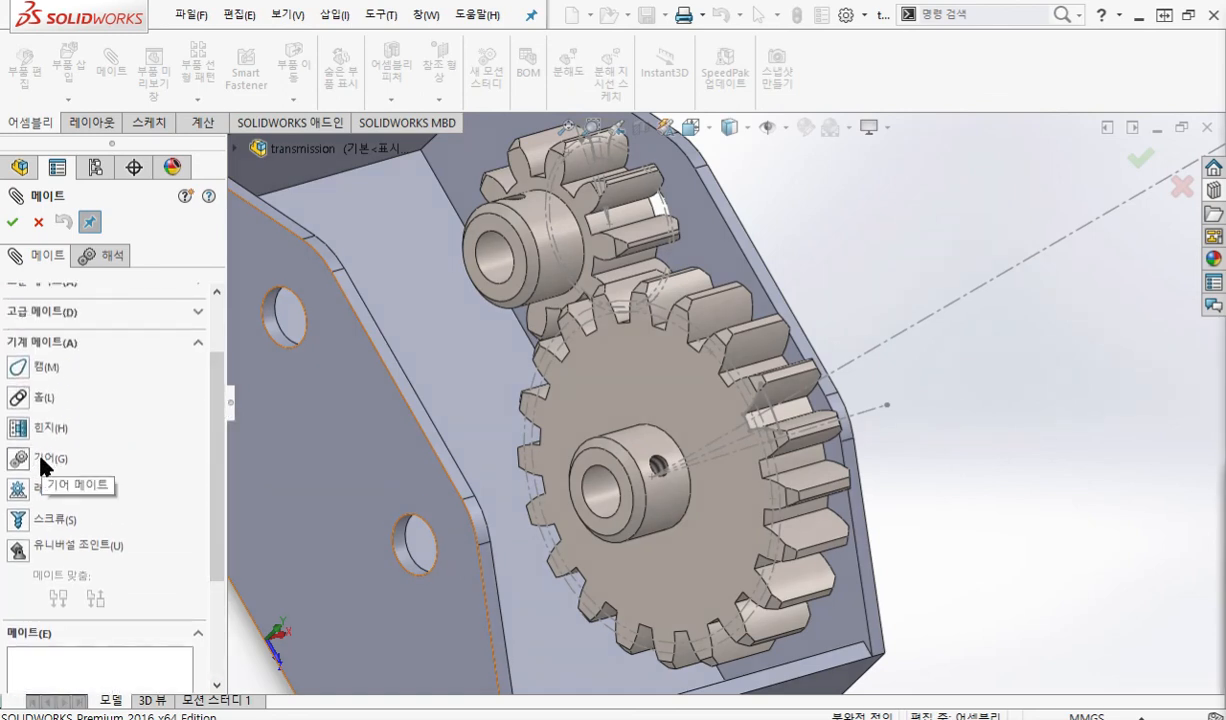
click(40, 458)
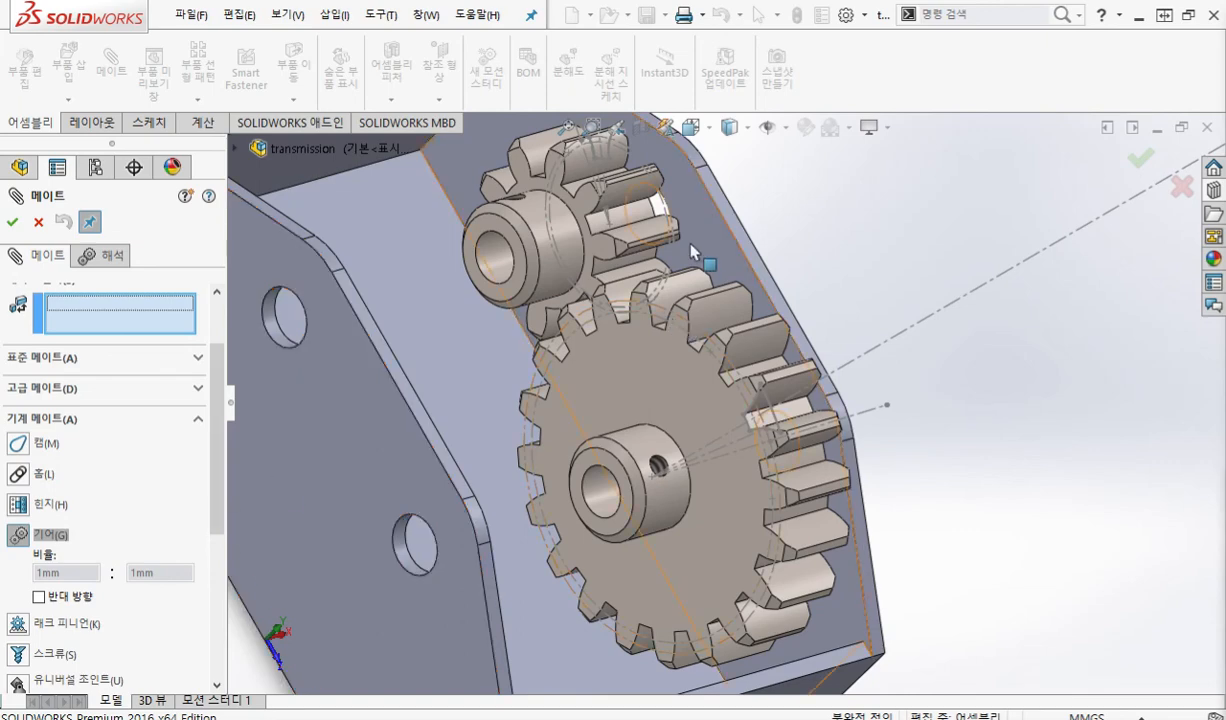
mouse_move(692, 260)
middle_down()
mouse_move(716, 269)
mouse_move(690, 264)
middle_up()
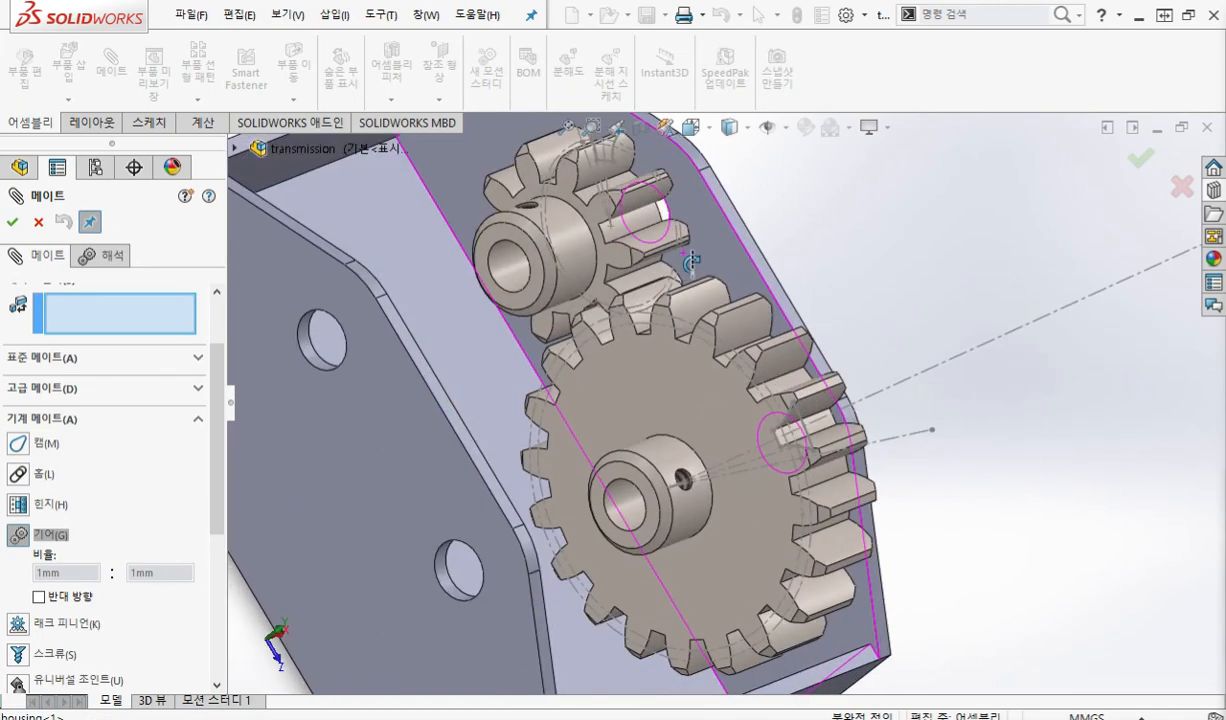
click(682, 290)
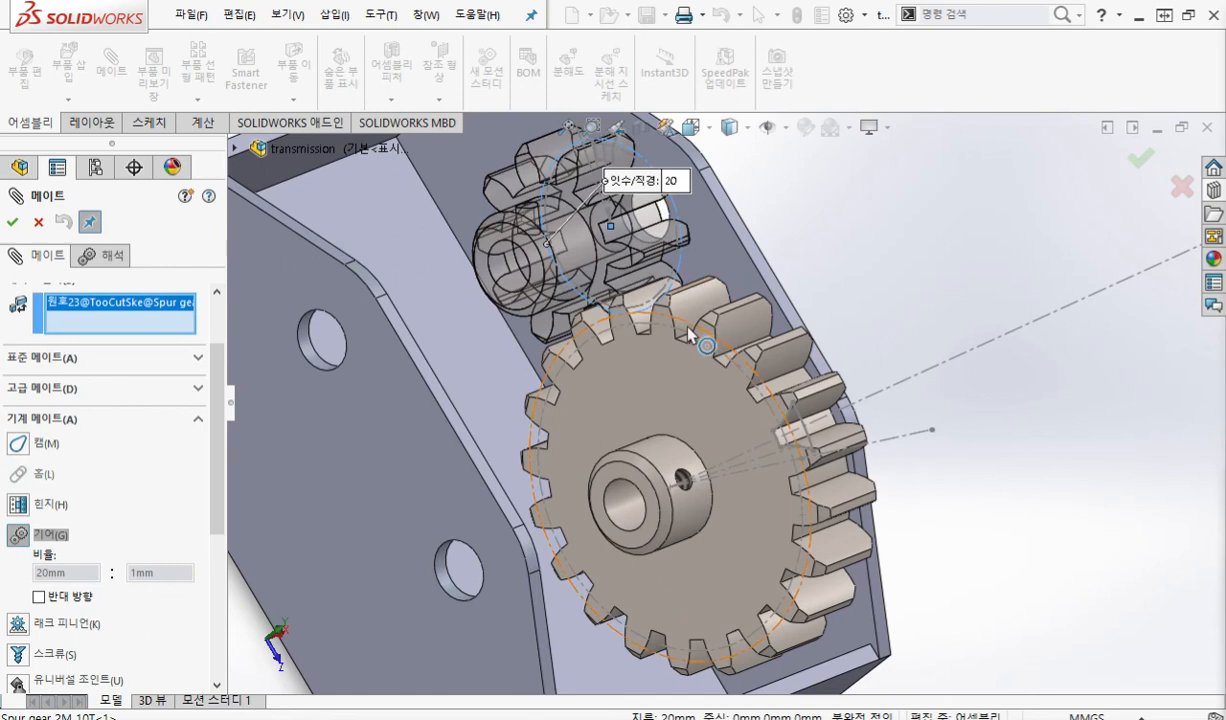
click(689, 330)
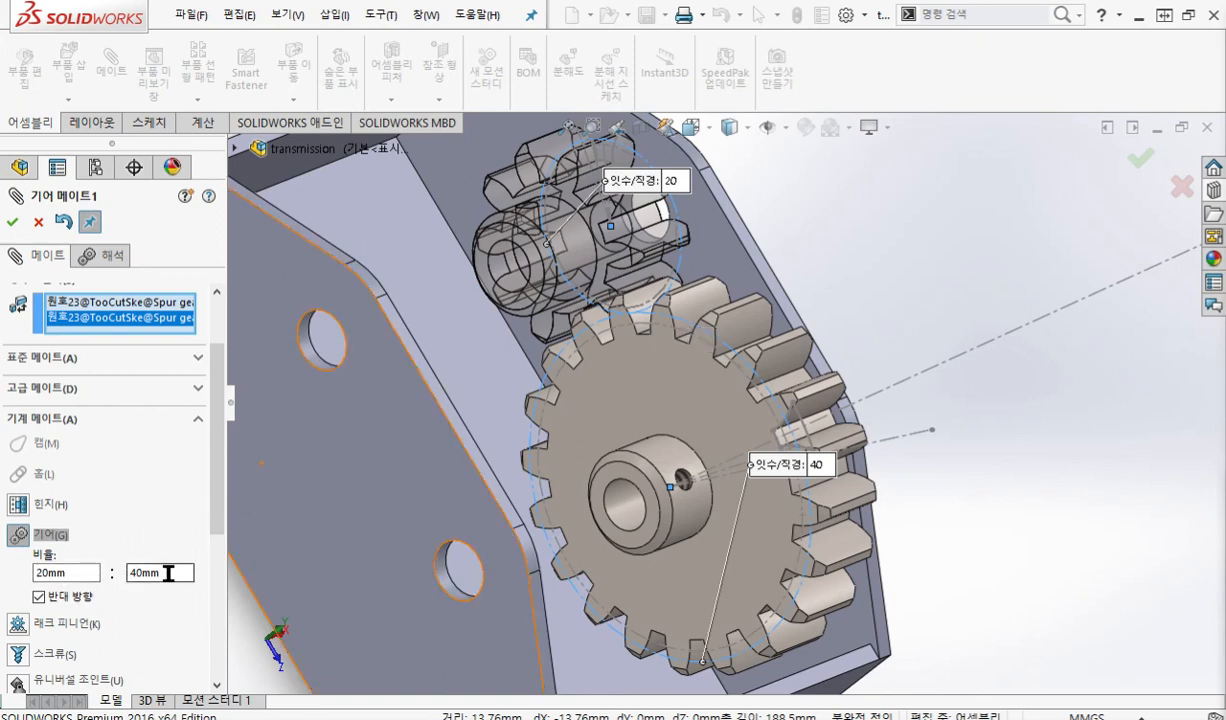
click(12, 222)
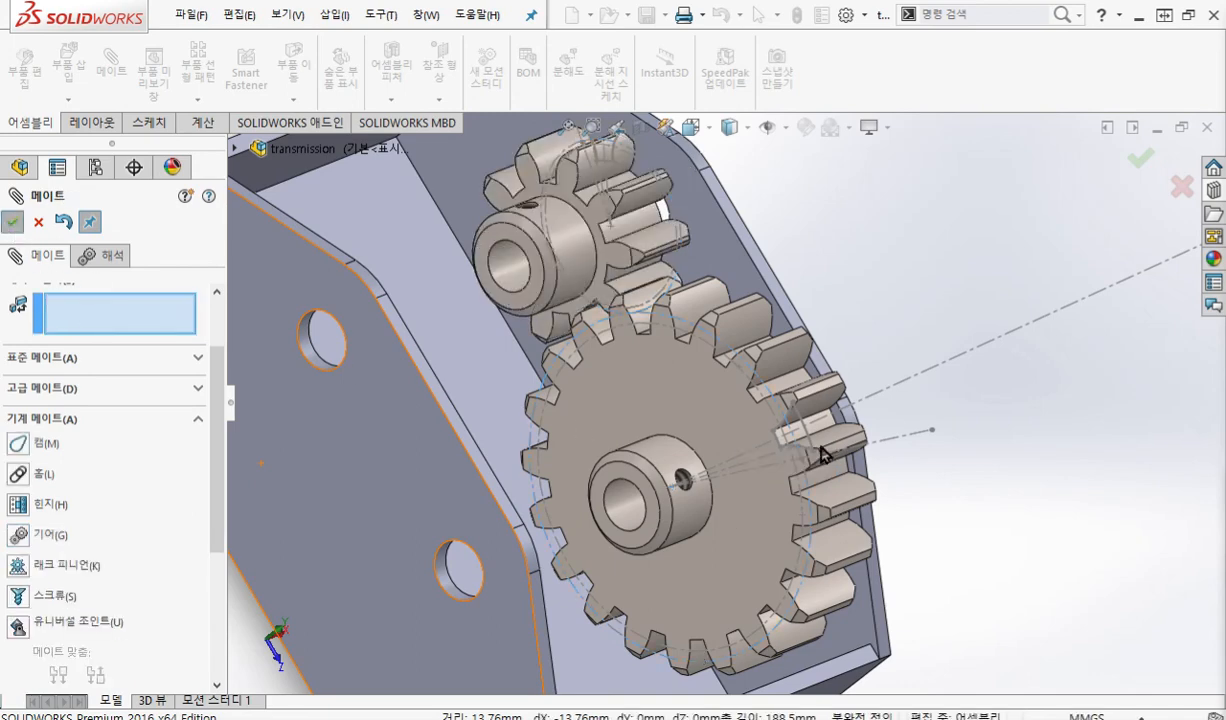
key(Escape)
drag(681, 389, 710, 392)
click(869, 266)
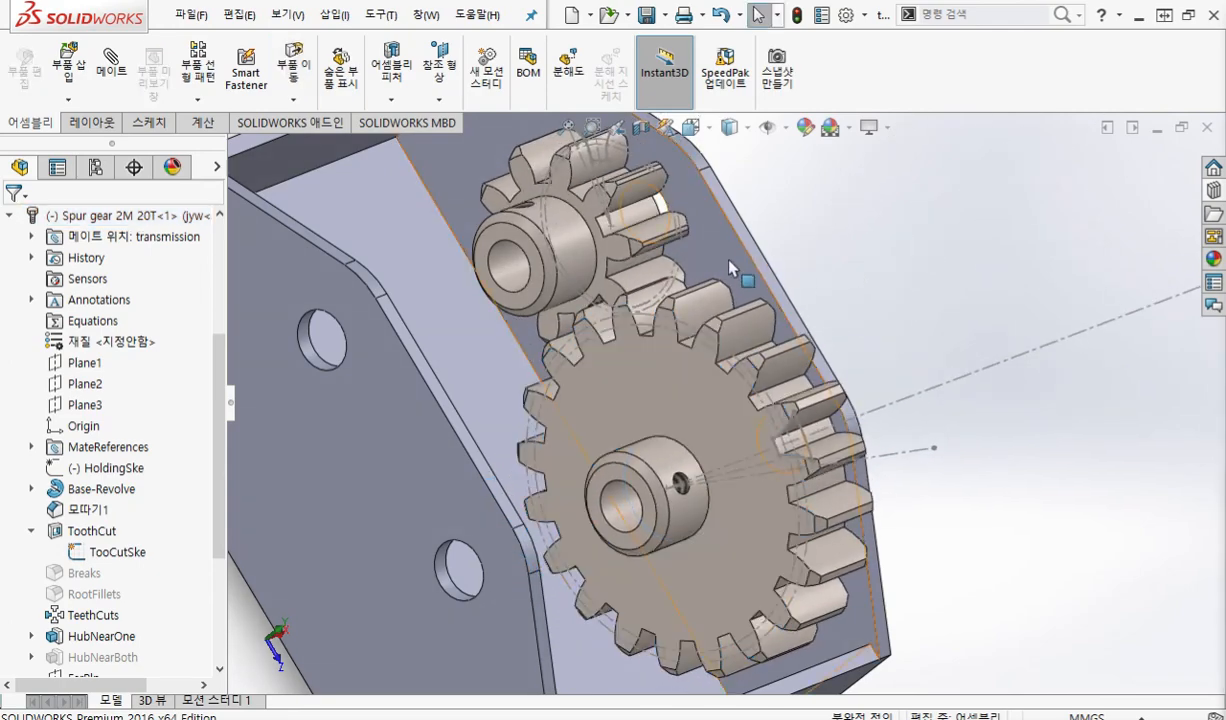
Mate the 20T gear's flat face without the hub coincident with the housing side wall's inner face.
click(726, 256)
middle_drag(906, 300, 799, 350)
ctrl+middle_drag(940, 352, 617, 370)
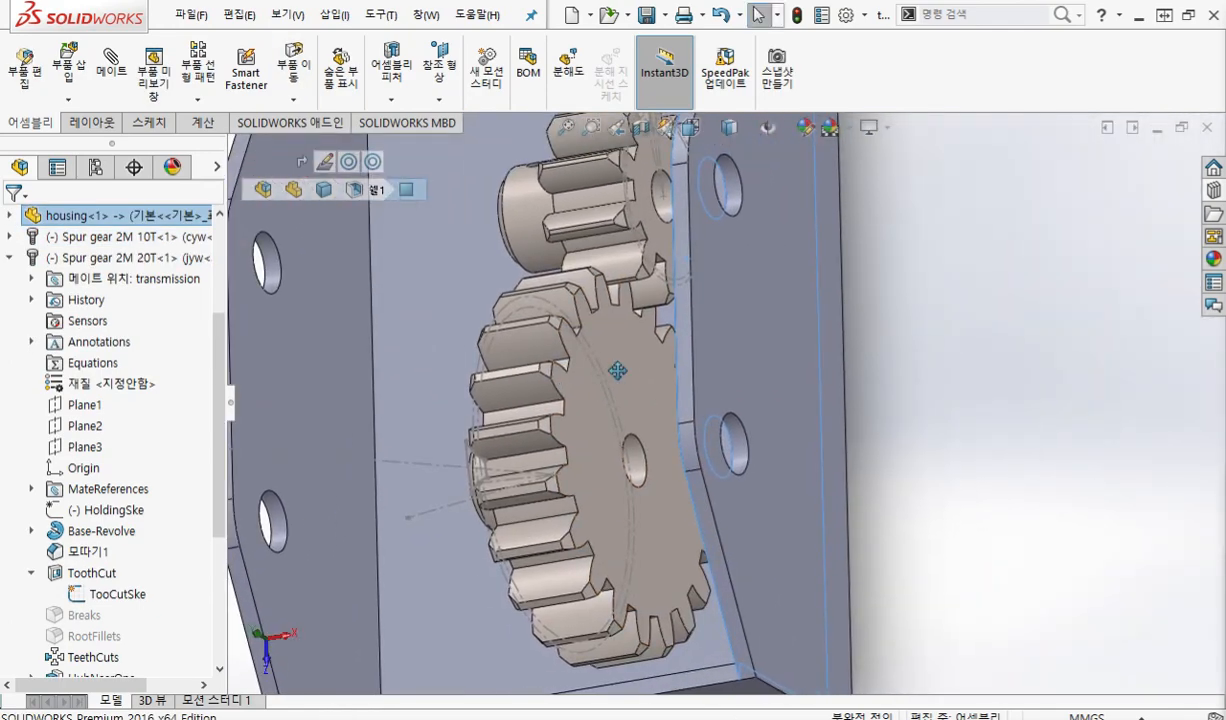
click(111, 66)
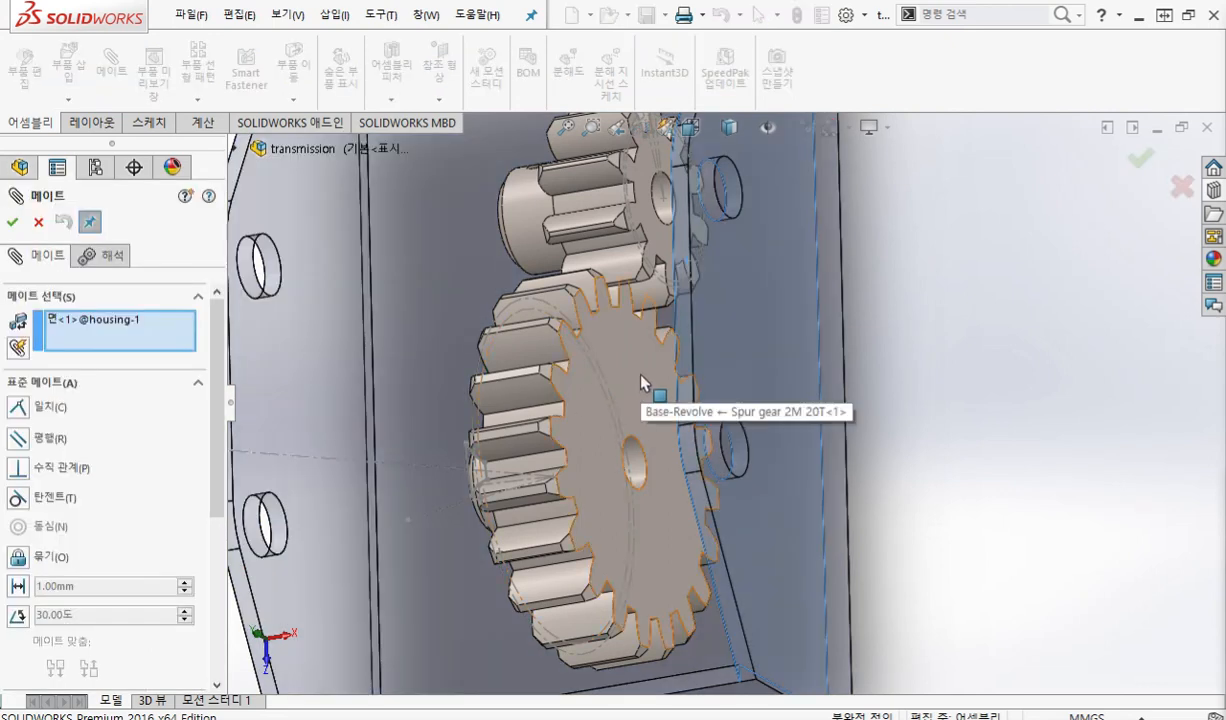
click(643, 397)
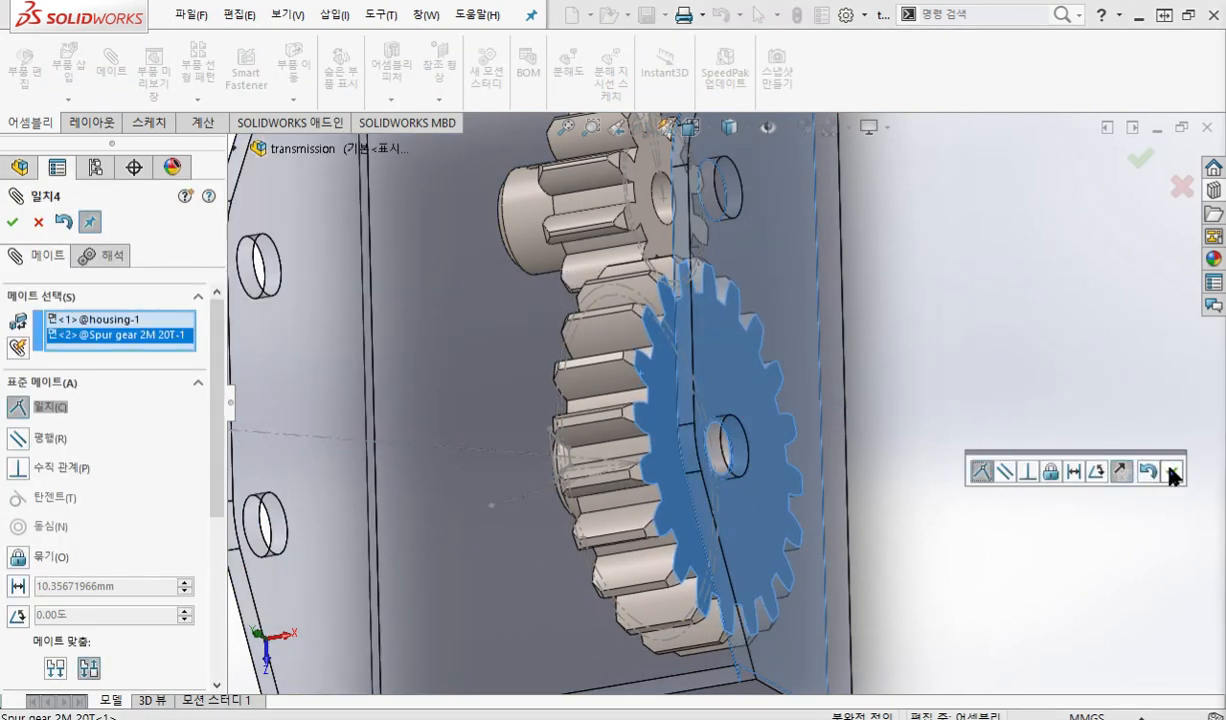
click(1173, 473)
Mate the 10T gear's flat face without the hub coincident with the same inner wall face of the housing.
middle_drag(702, 198, 500, 280)
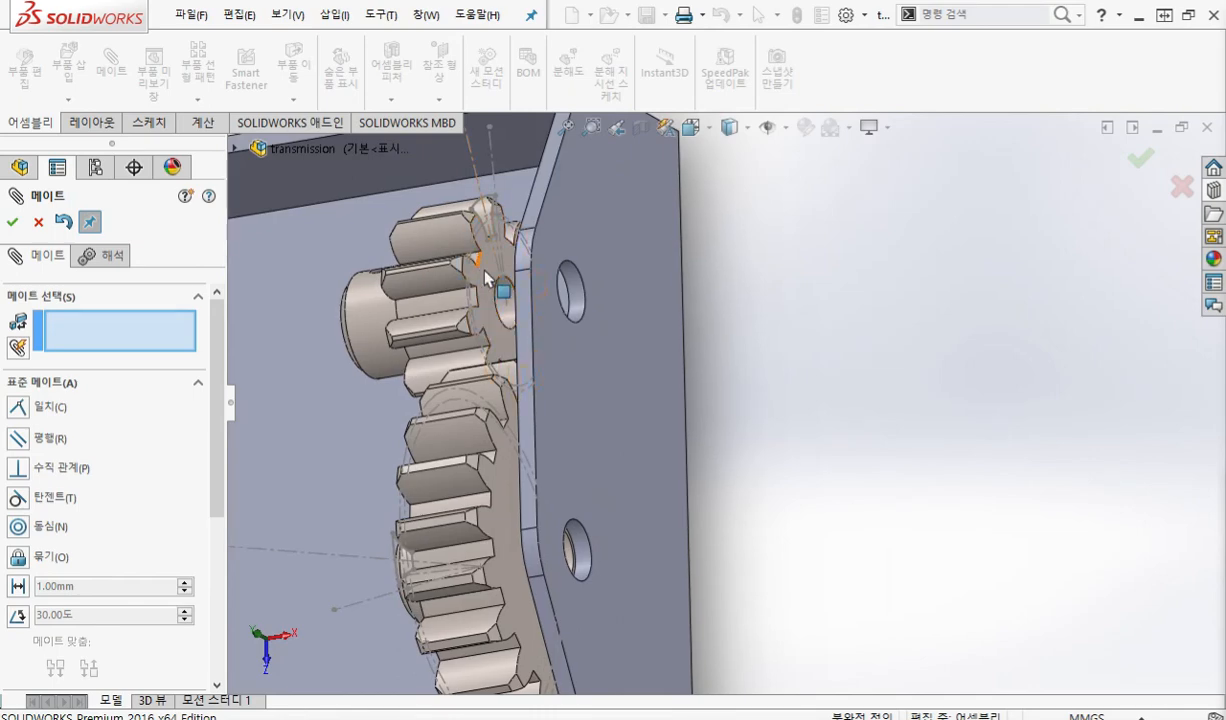
click(484, 278)
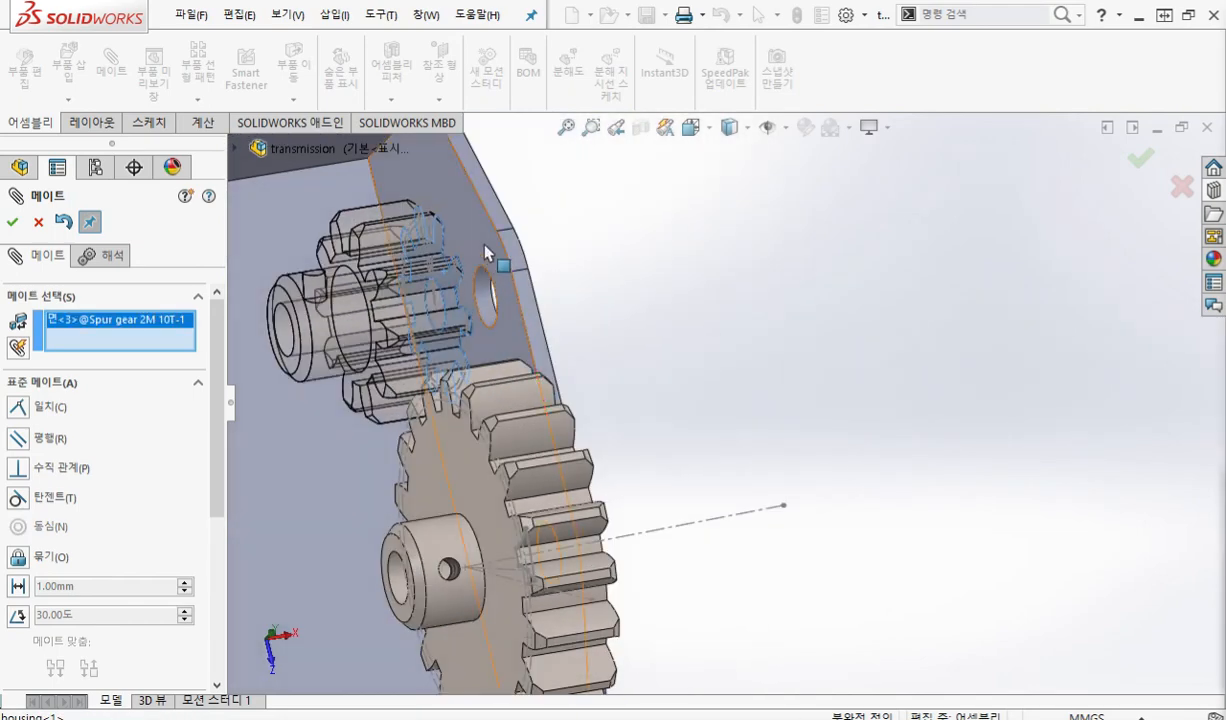
click(484, 252)
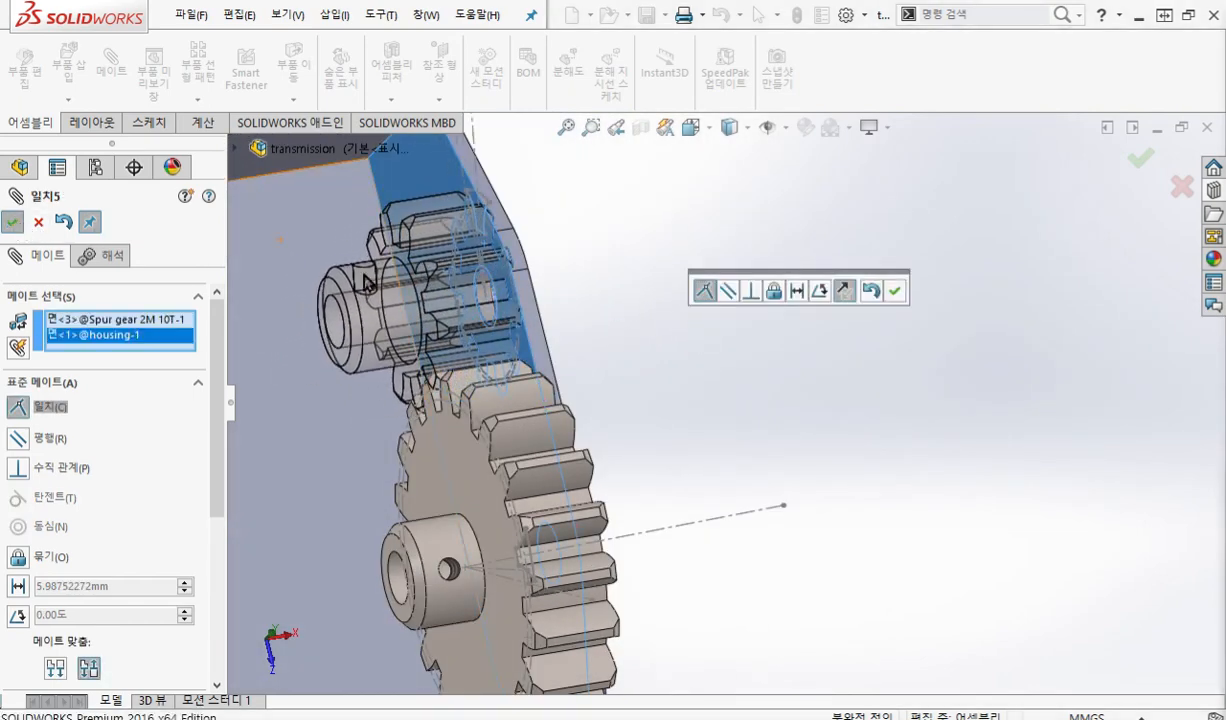
key(Return)
key(Escape)
Hide the 20T gear's TooCutSke sketch and collapse that gear's component tree.
ctrl+middle_drag(798, 421, 897, 343)
middle_drag(636, 250, 762, 340)
scroll(762, 340, down, 4)
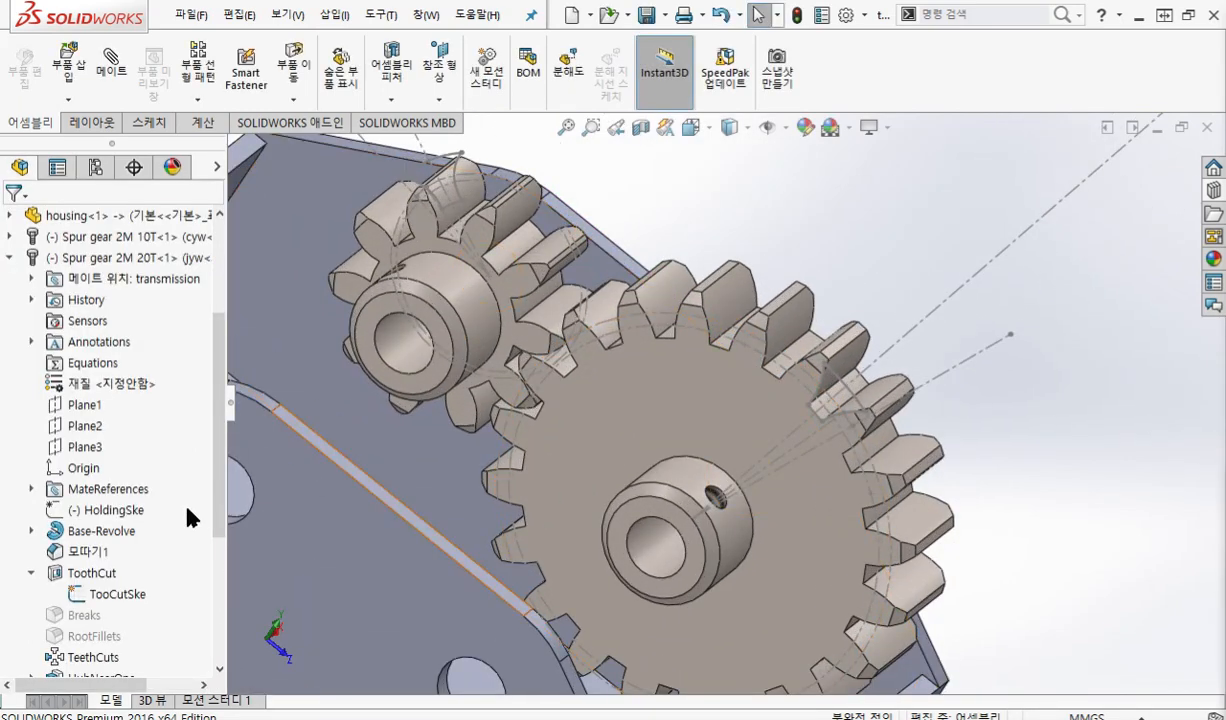
click(100, 599)
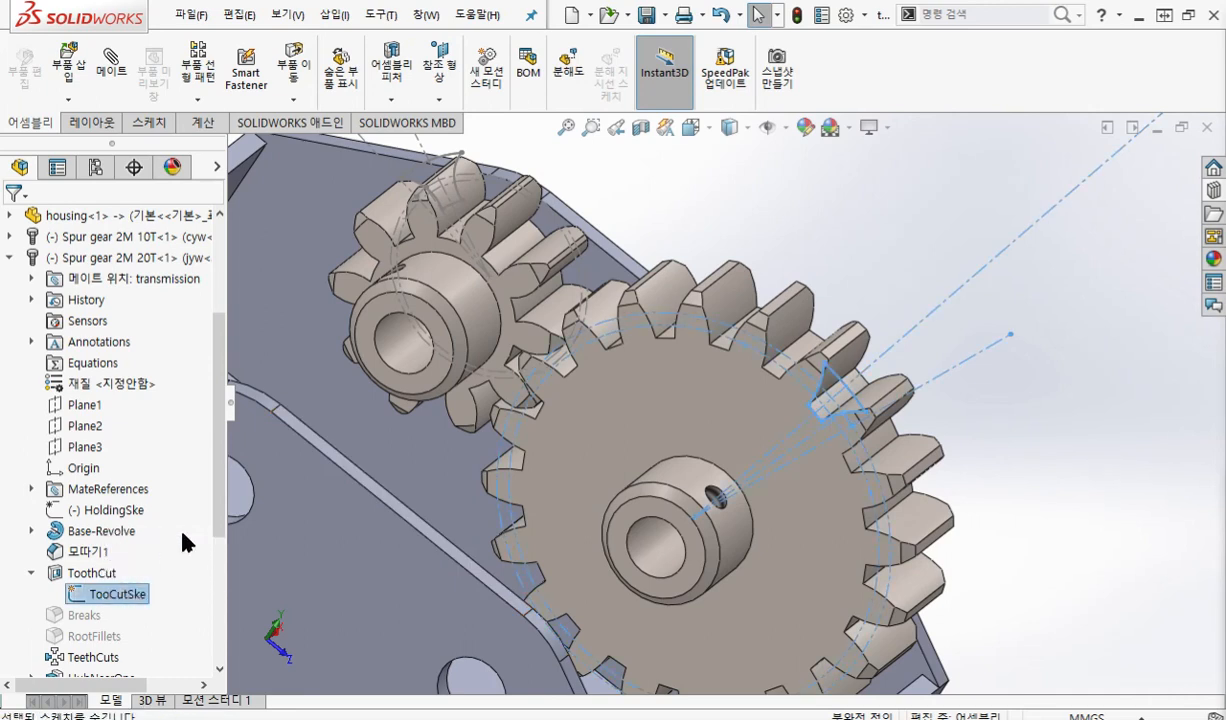
click(182, 541)
mouse_move(213, 467)
mouse_down()
mouse_move(212, 590)
mouse_move(213, 370)
mouse_up()
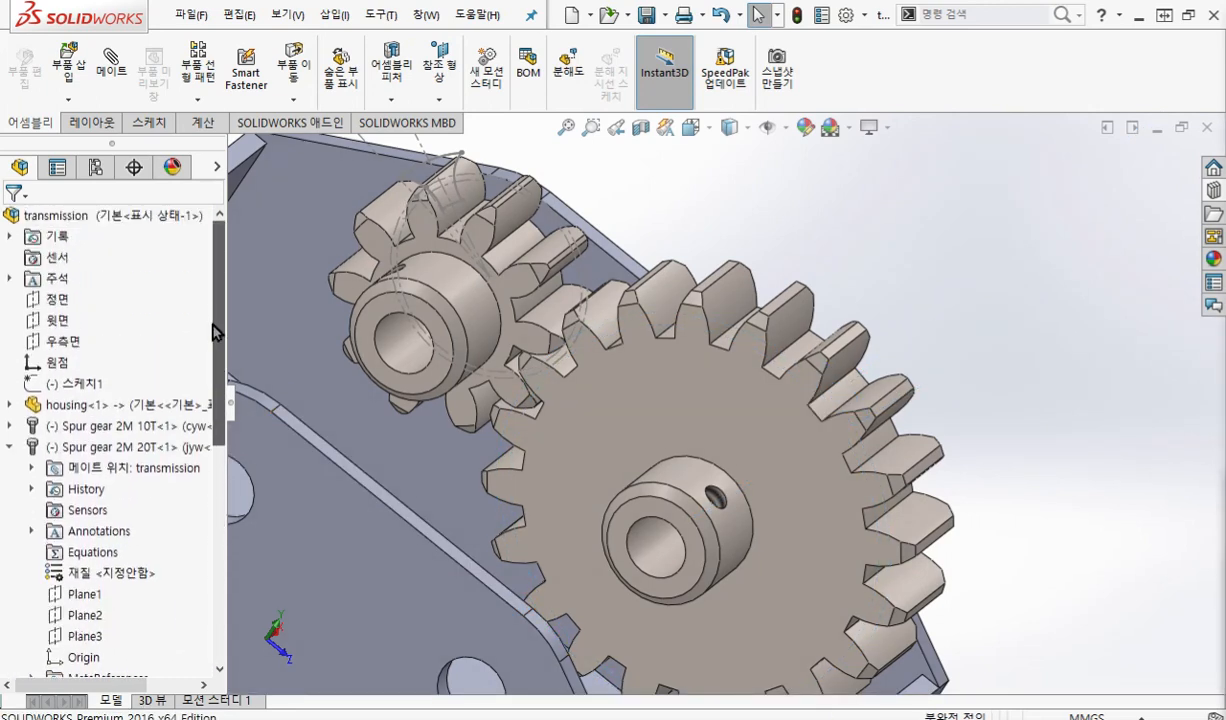
click(10, 448)
Hide the 10T gear's TooCutSke sketch and collapse that gear's component tree.
click(10, 427)
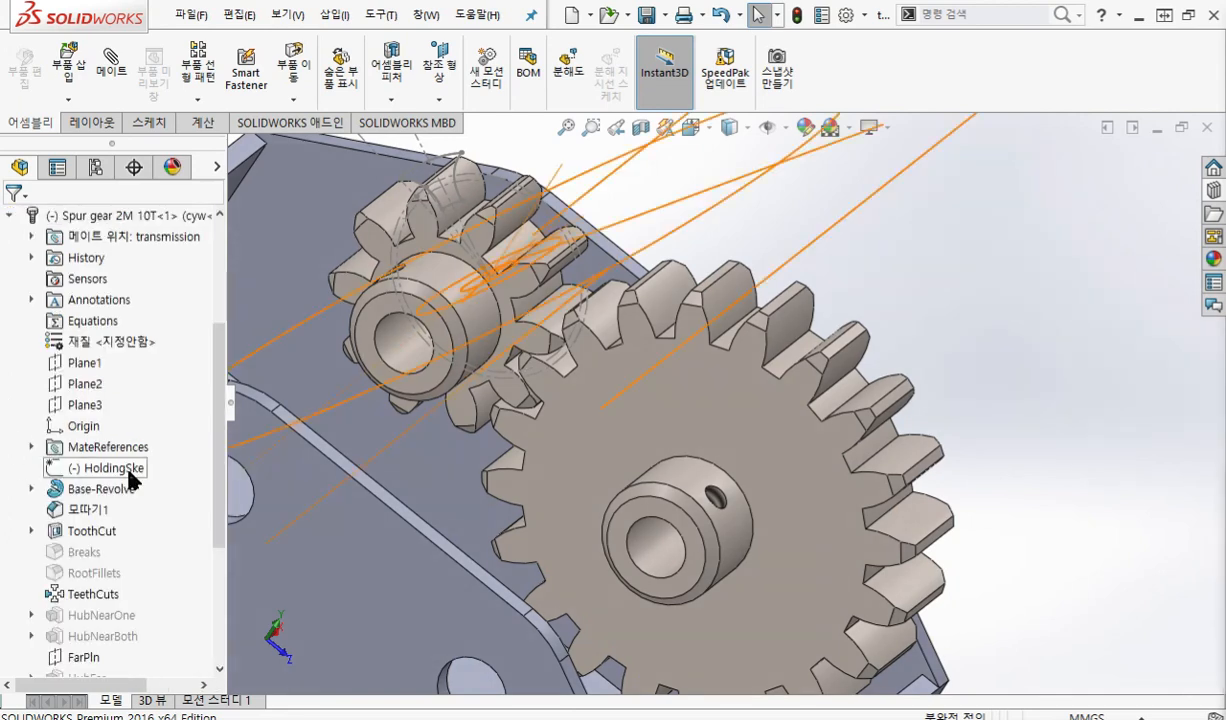
click(33, 531)
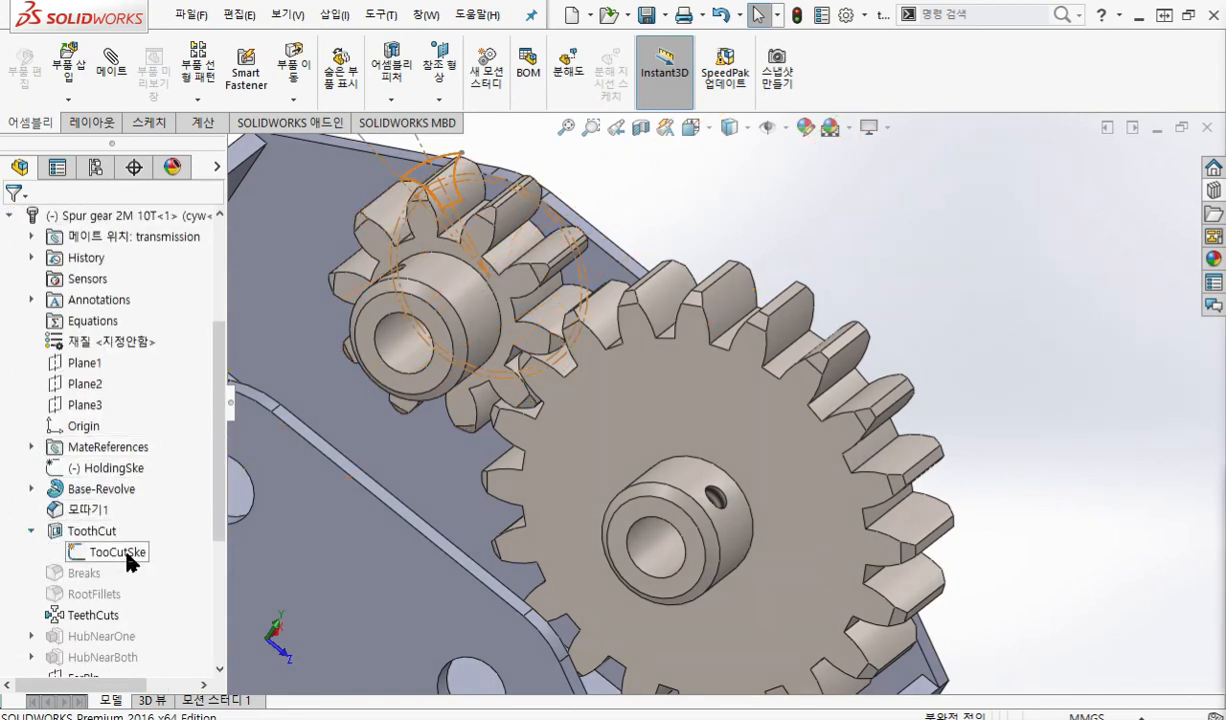
click(127, 556)
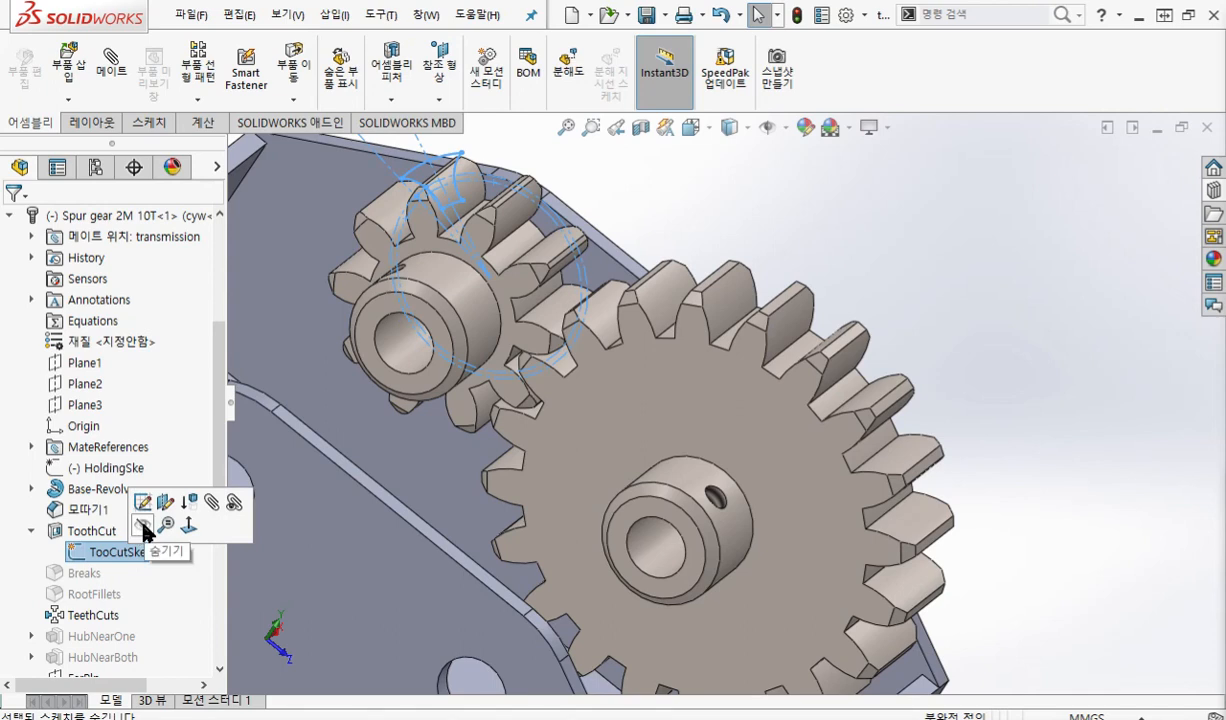
click(143, 530)
click(33, 532)
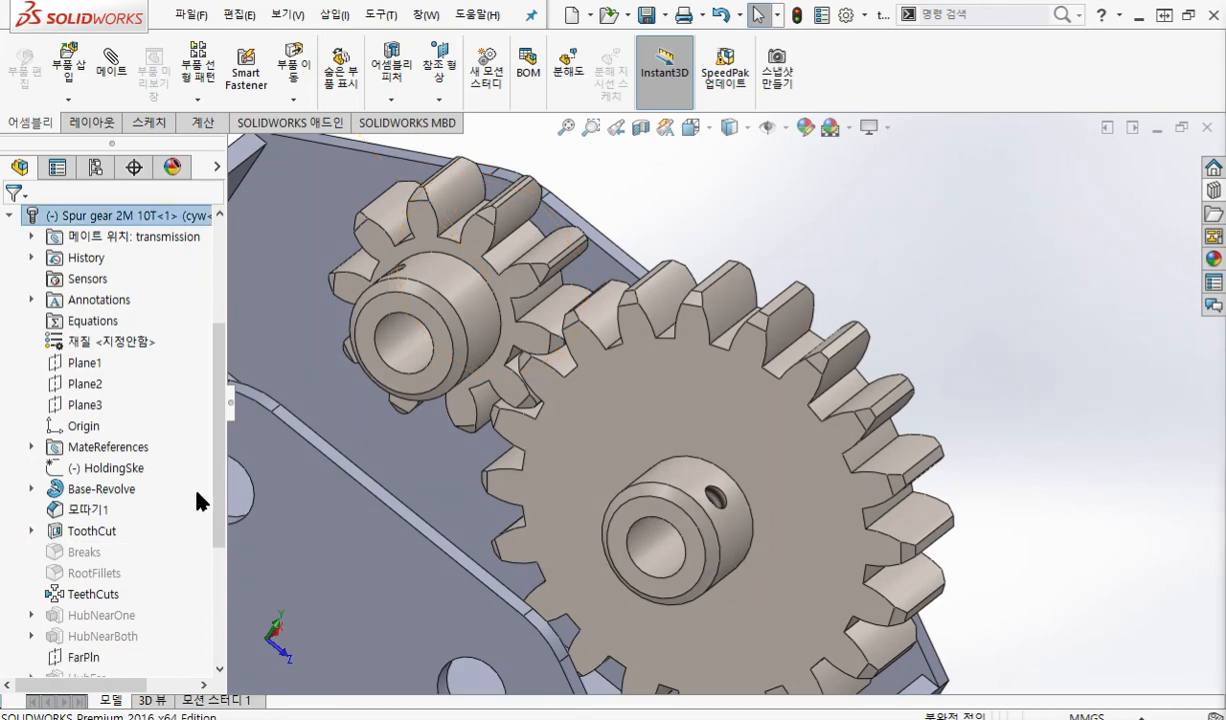
click(10, 216)
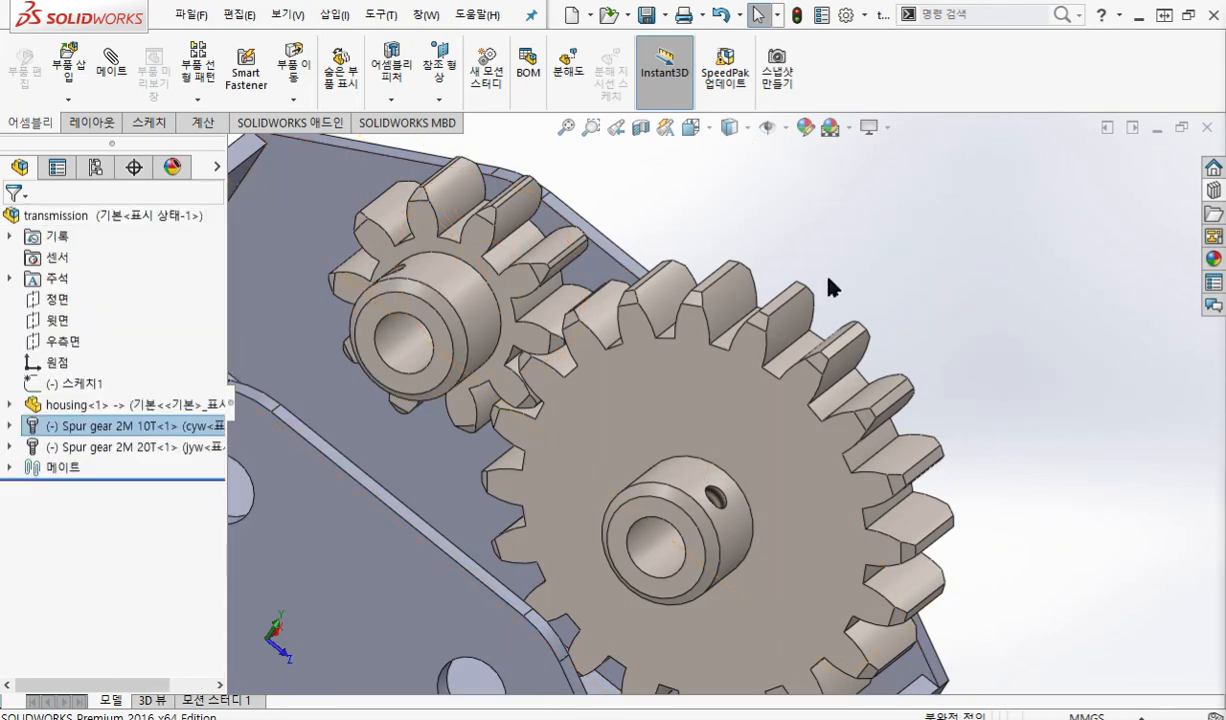
Rotate the 20T gear about its axis to check its motion with the 10T gear, and clear the selection.
drag(662, 391, 651, 556)
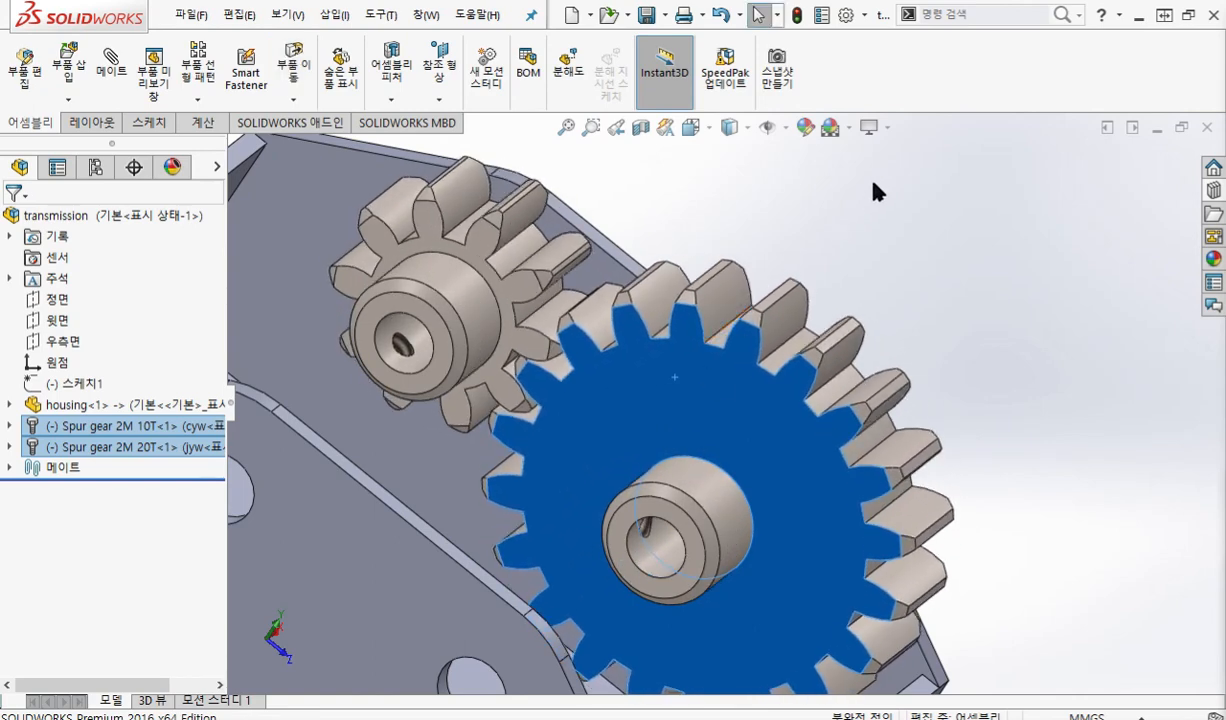
key(Escape)
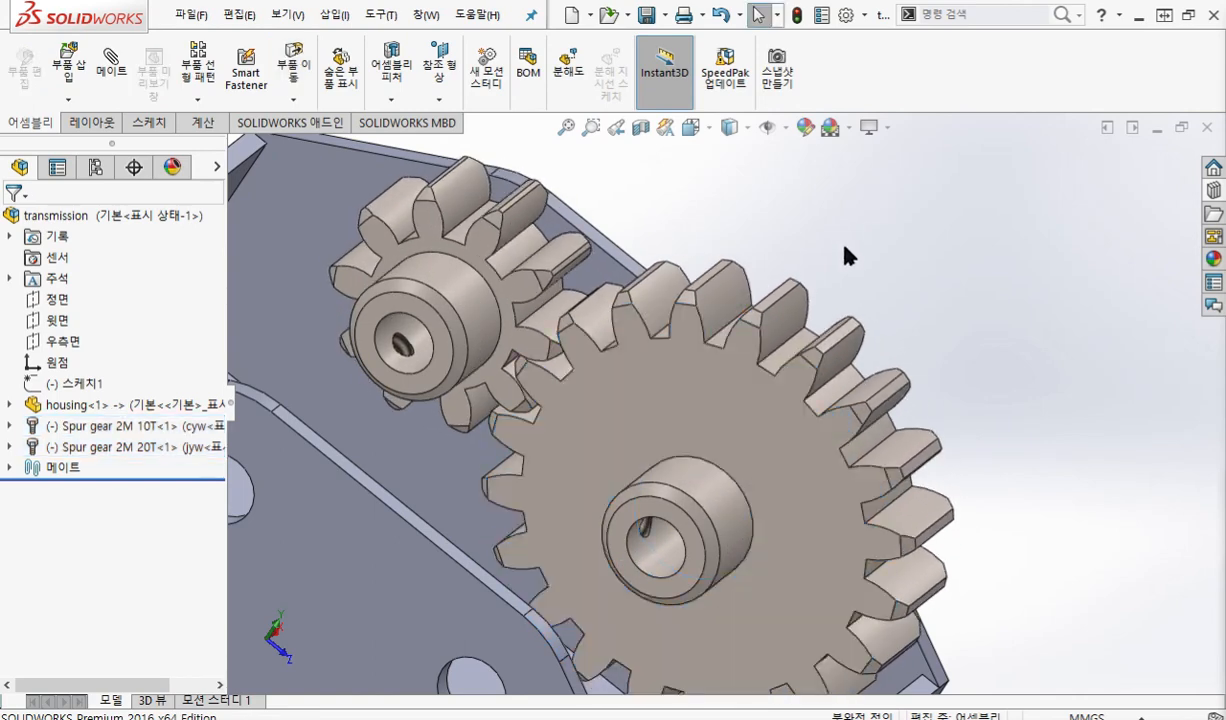
Delete the gear mate and the two coincident mates that hold the 10T and 20T gears against the housing wall.
click(9, 470)
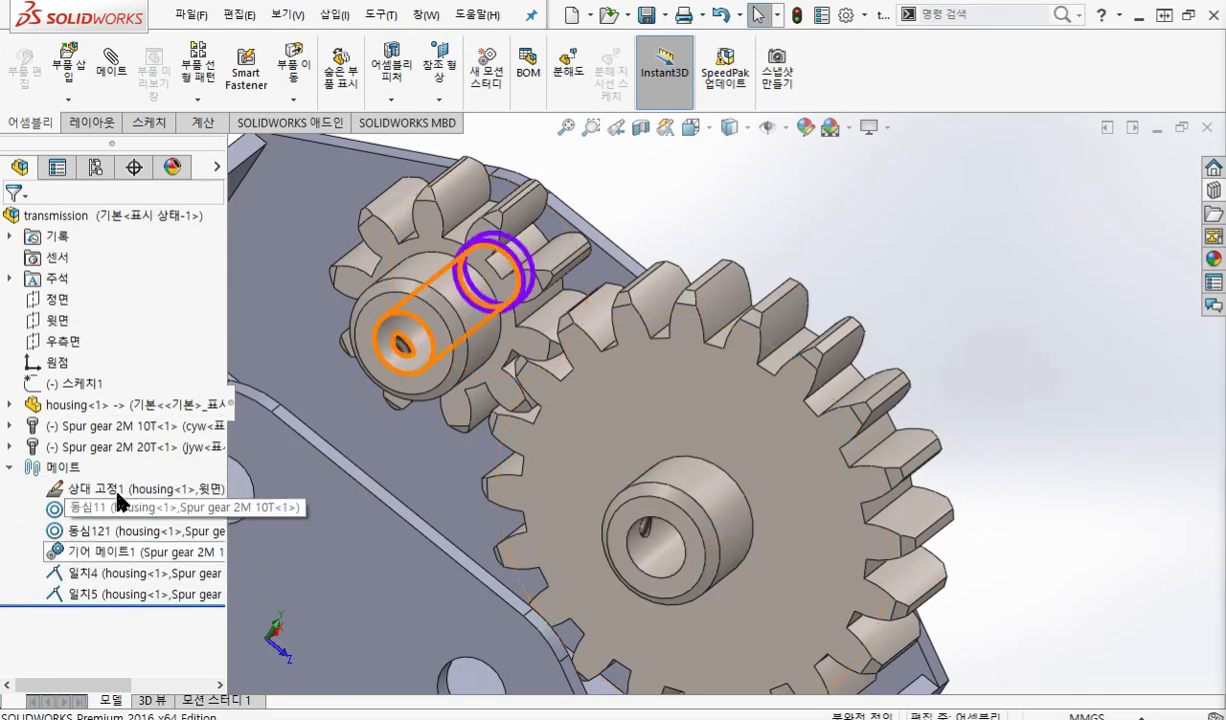
click(99, 554)
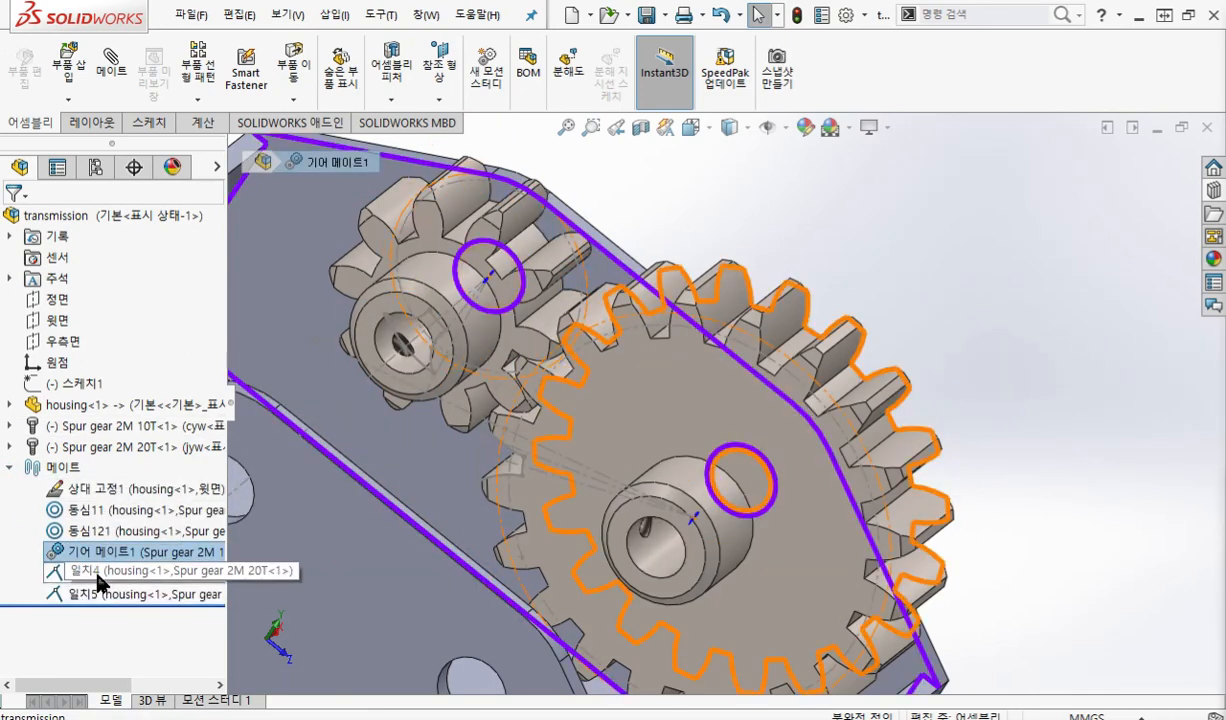
ctrl+click(98, 574)
ctrl+click(94, 593)
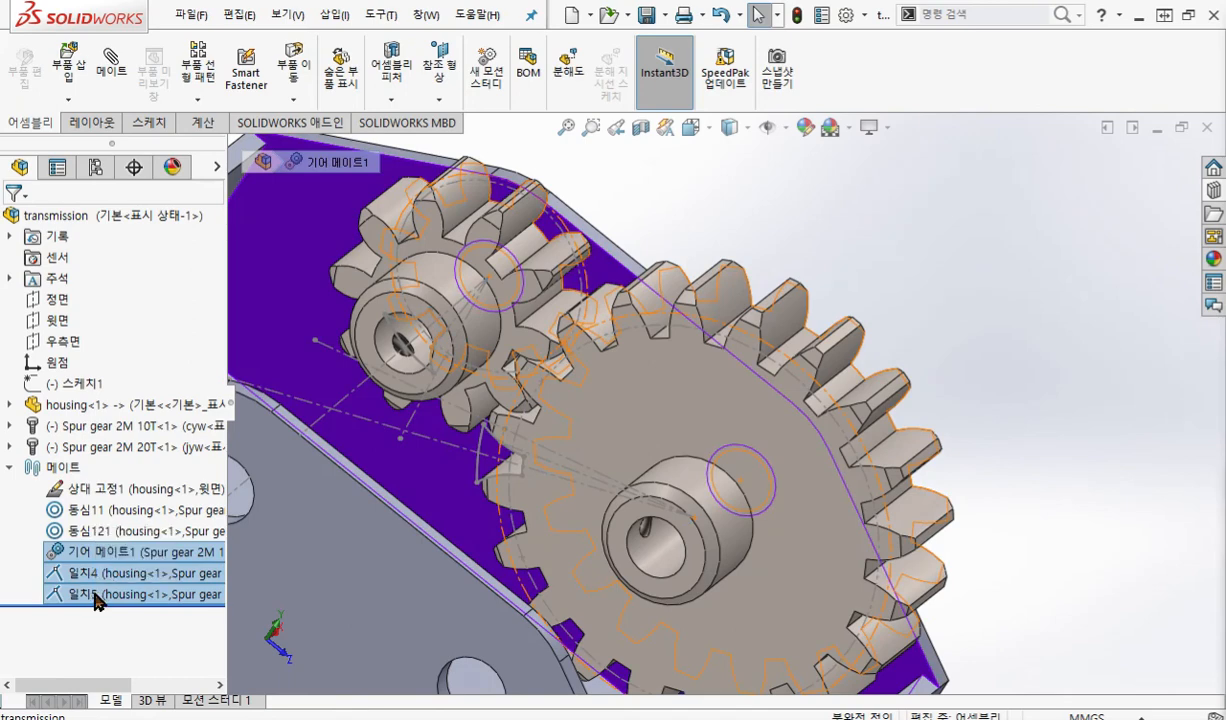
key(Delete)
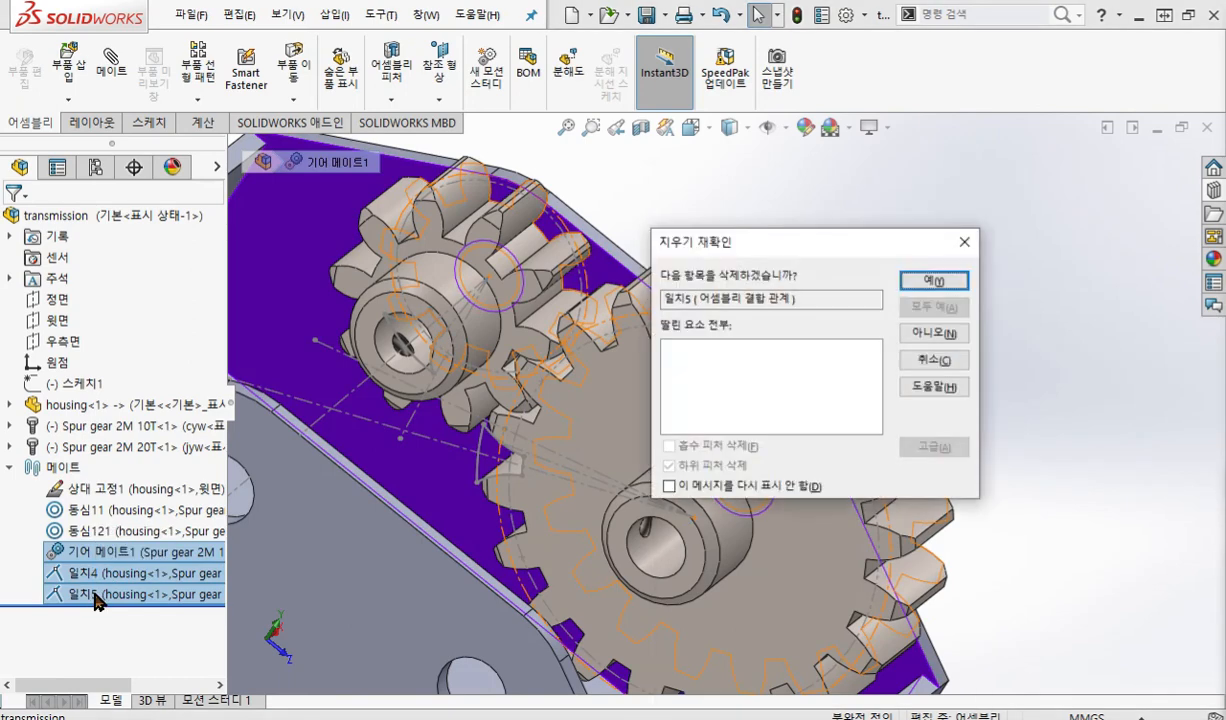
key(Return)
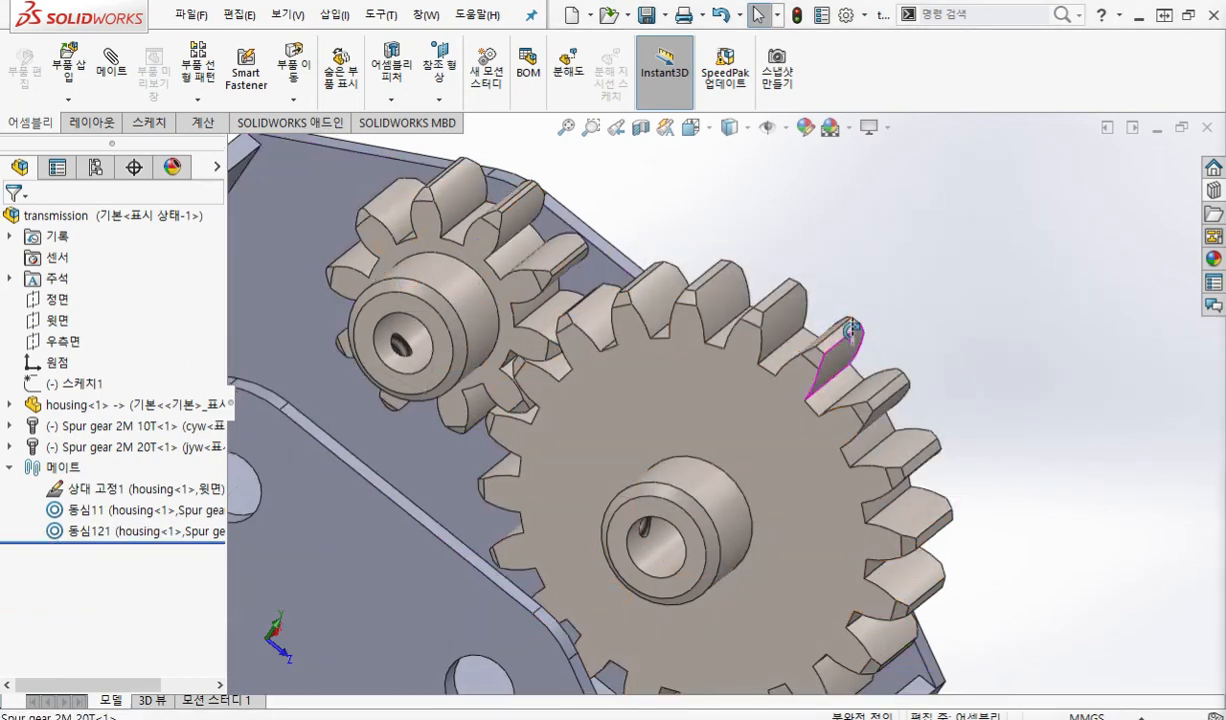
Slide the 20T and 10T gears along their axes away from the housing's inner wall, and save the assembly with all modified parts.
middle_drag(846, 346, 725, 326)
scroll(740, 330, up, 2)
ctrl+middle_drag(821, 361, 763, 403)
ctrl+middle_drag(876, 392, 911, 398)
middle_drag(826, 424, 870, 465)
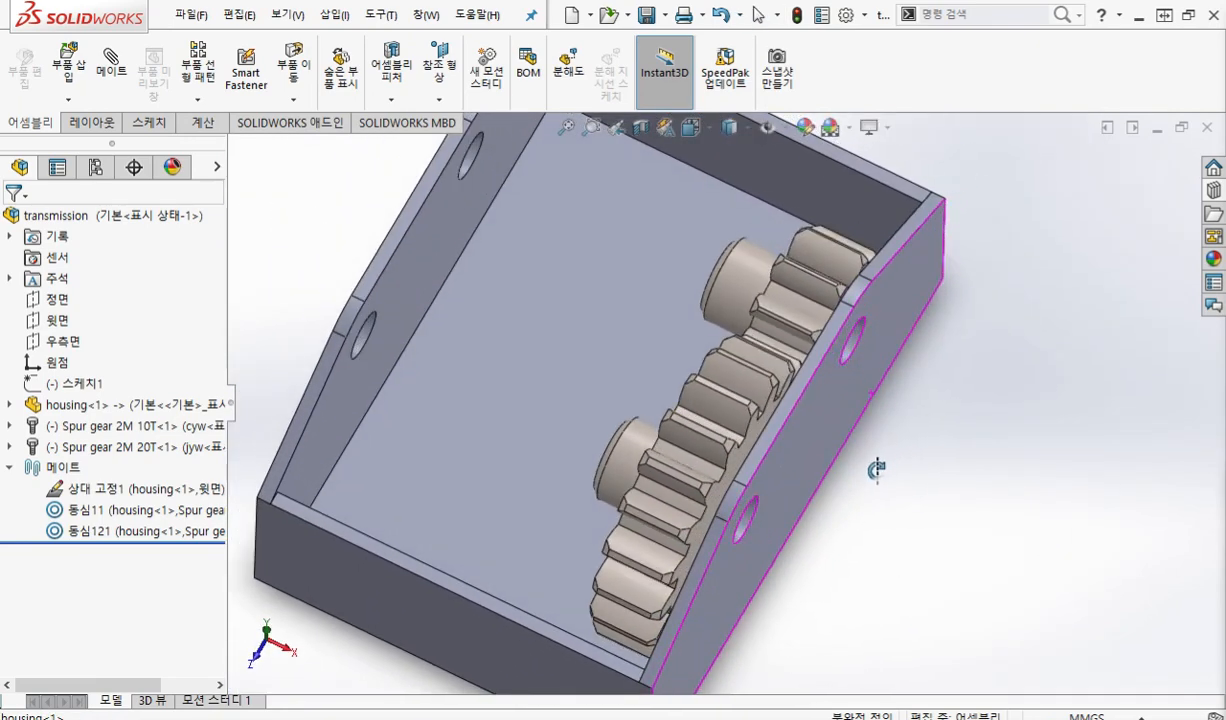
drag(630, 458, 578, 420)
drag(752, 271, 680, 236)
click(943, 395)
middle_drag(943, 401, 928, 440)
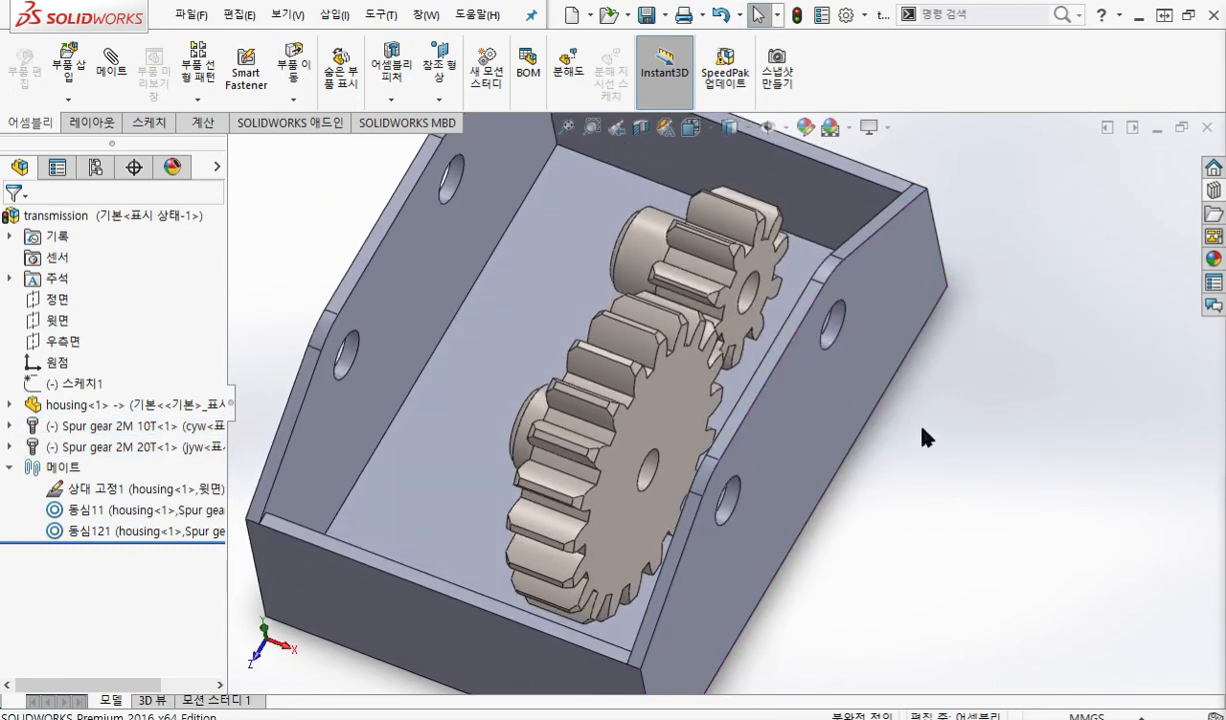
key(ctrl+s)
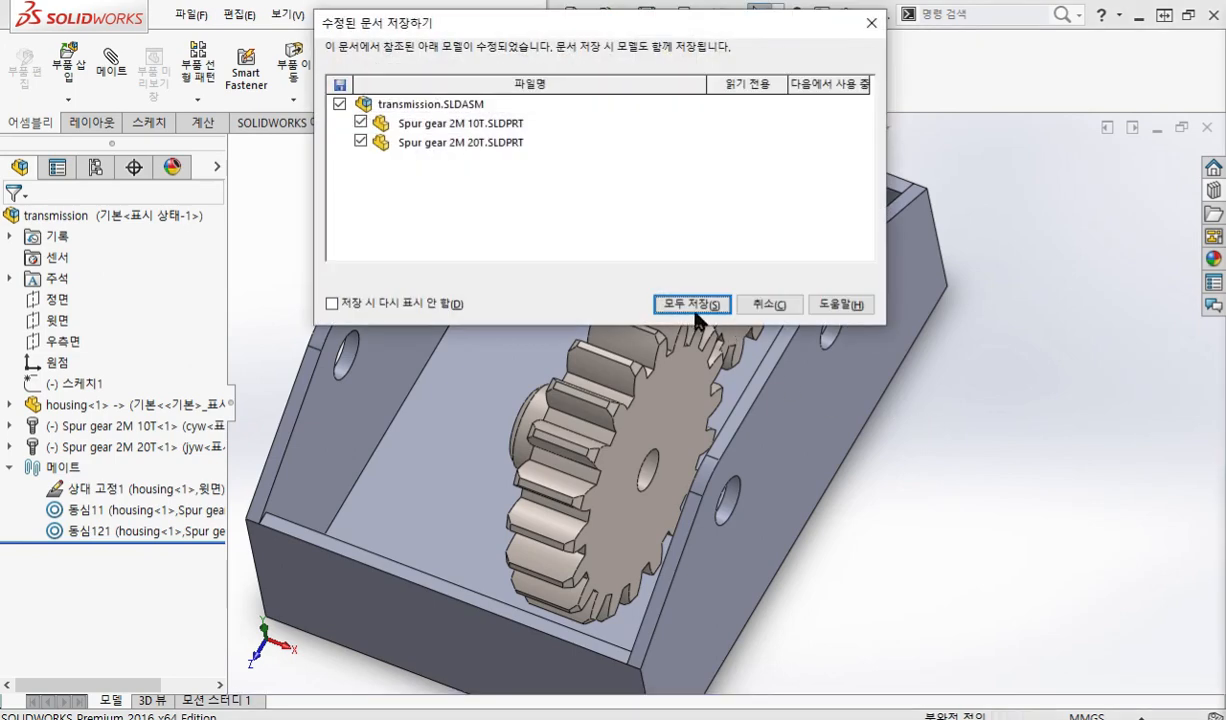
click(690, 304)
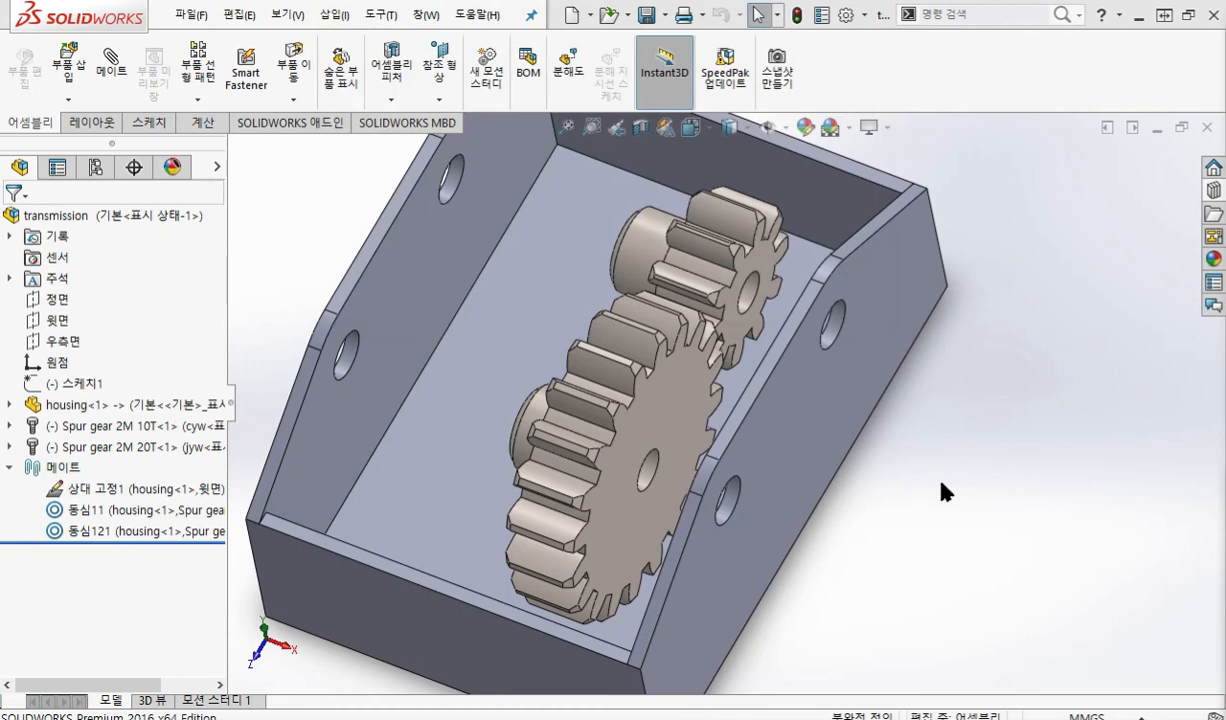